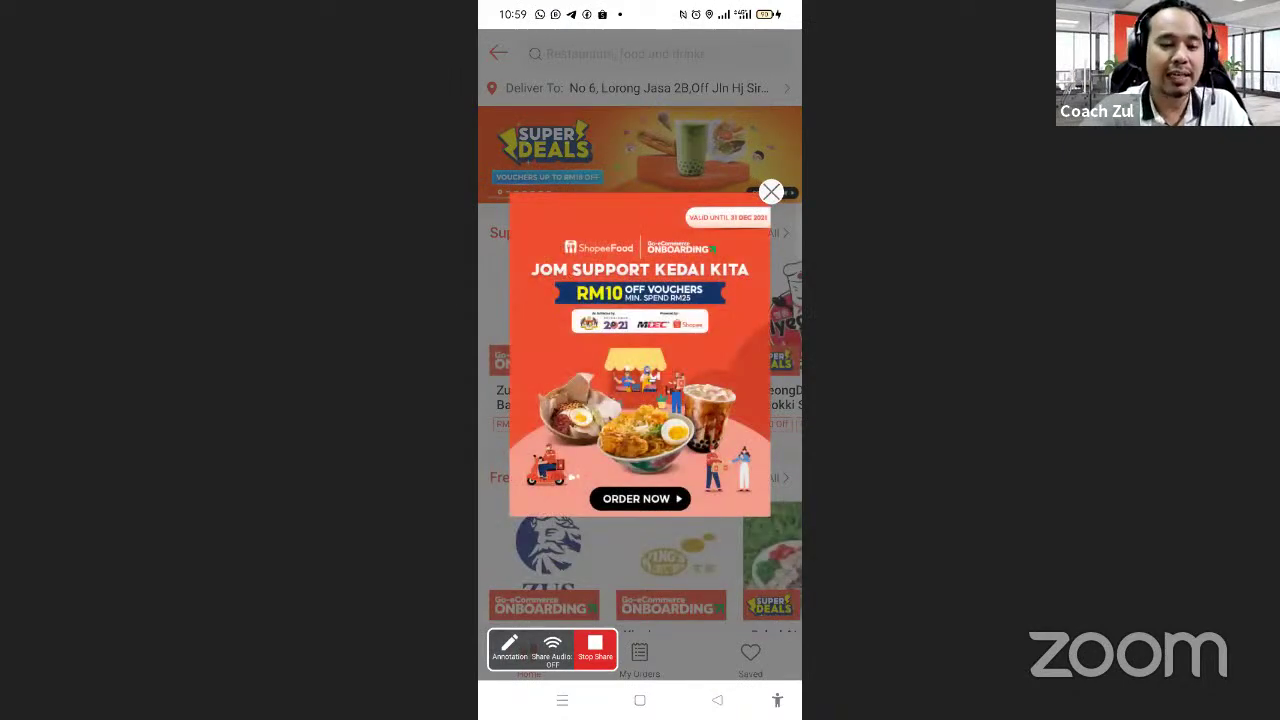
# - Close the promotional pop-up and circle the Super Deals section with the red annotation pen
pyautogui.click(770, 192)
pyautogui.click(509, 648)
pyautogui.moveTo(735, 293); pyautogui.dragTo(728, 296)
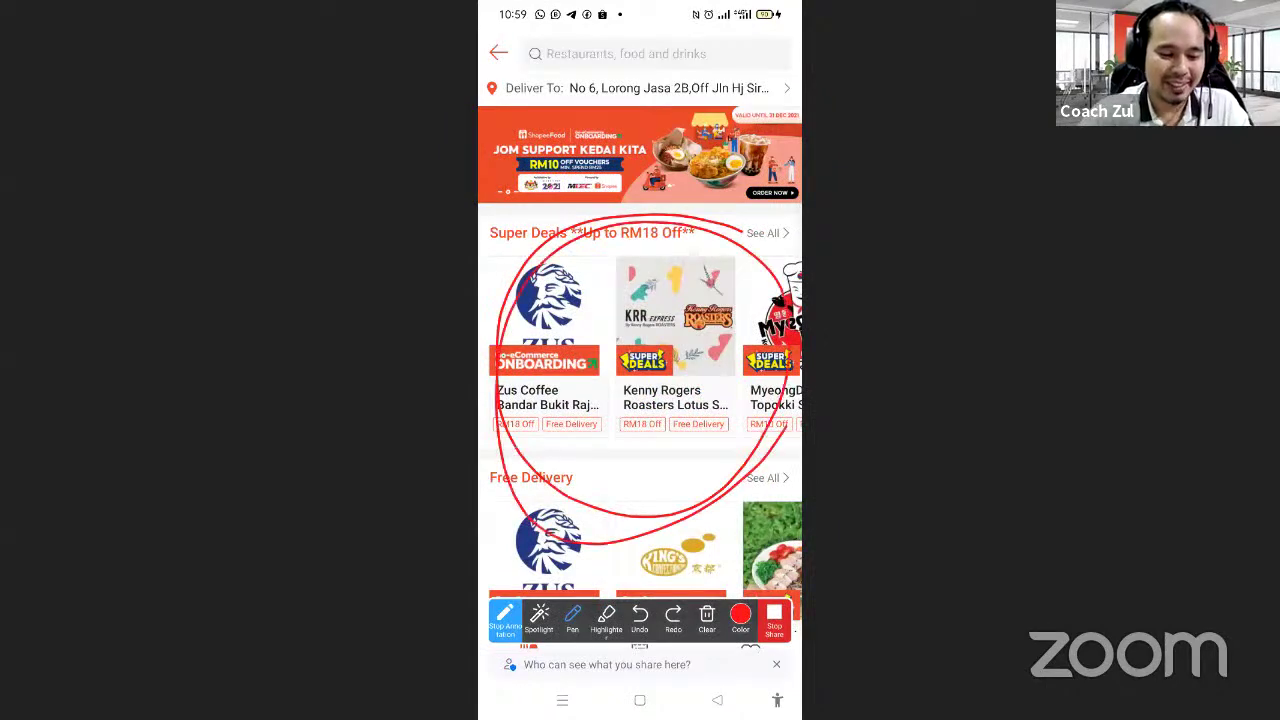
pyautogui.click(505, 620)
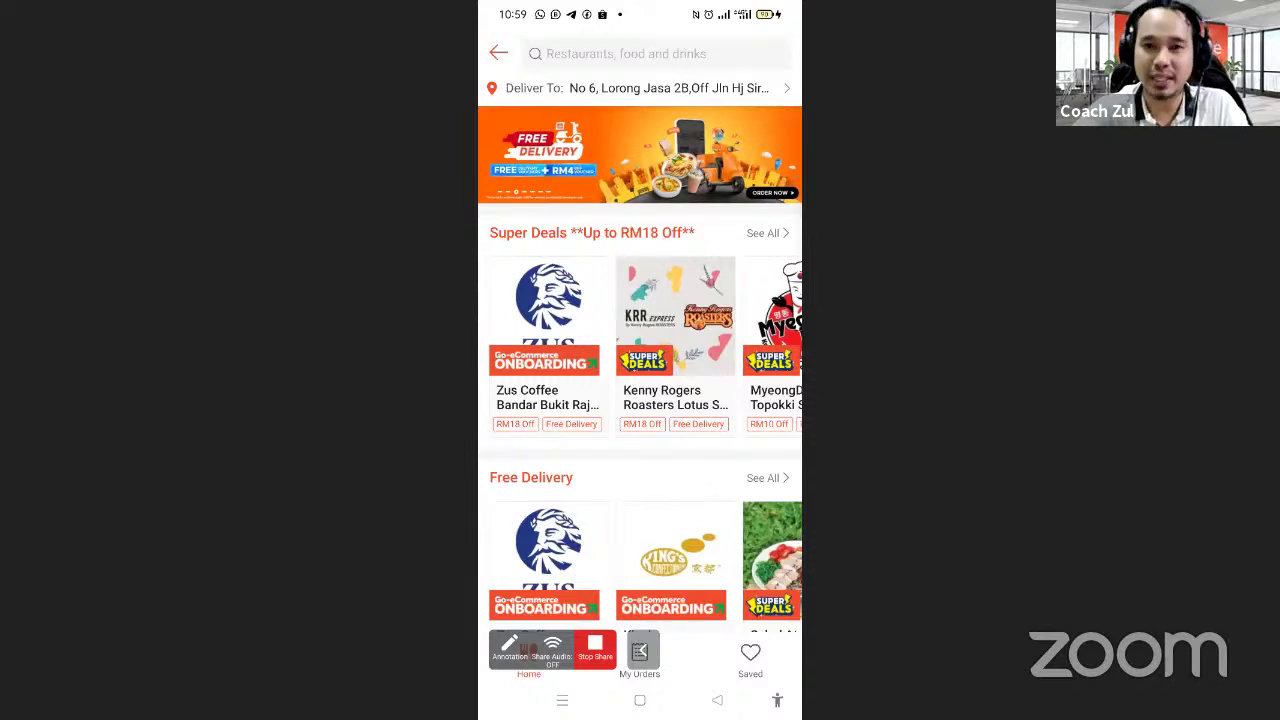
# - Clear the Super Deals circle, circle the delivery address instead, and replace that with a mark on the Kenny Rogers Roasters discount labels
pyautogui.scroll(-2, 640, 390)
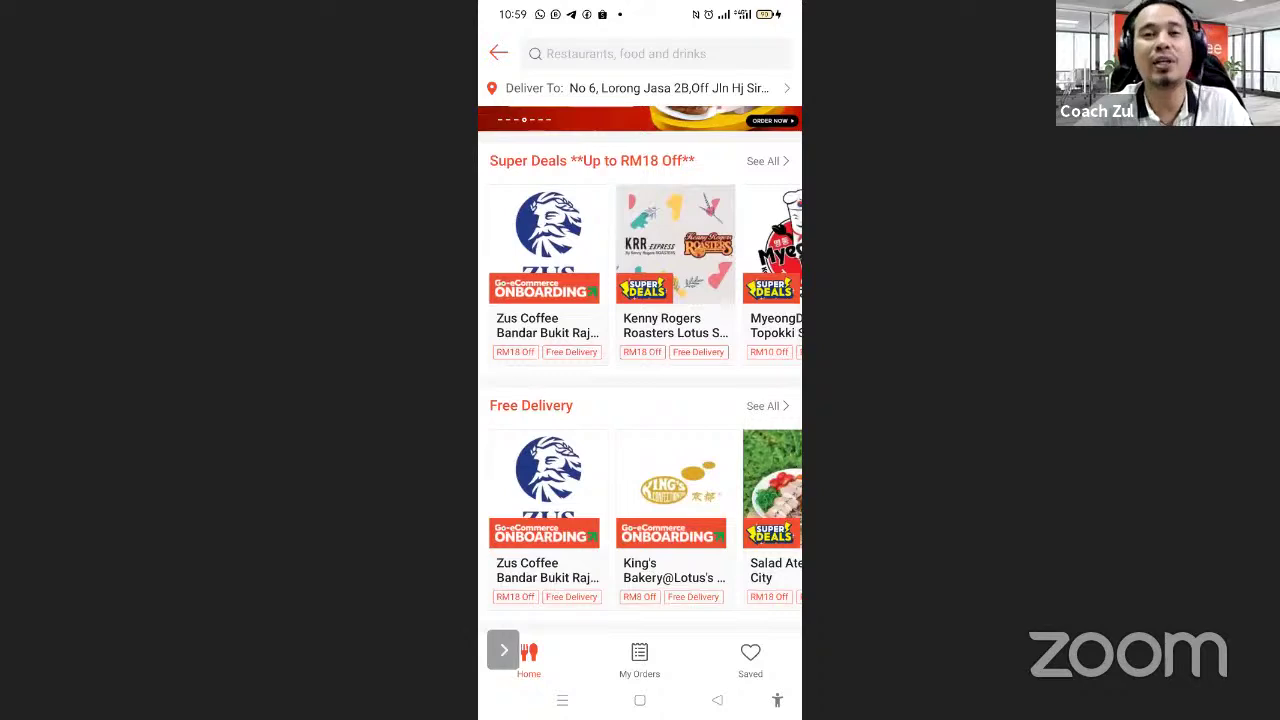
pyautogui.scroll(2, 640, 366)
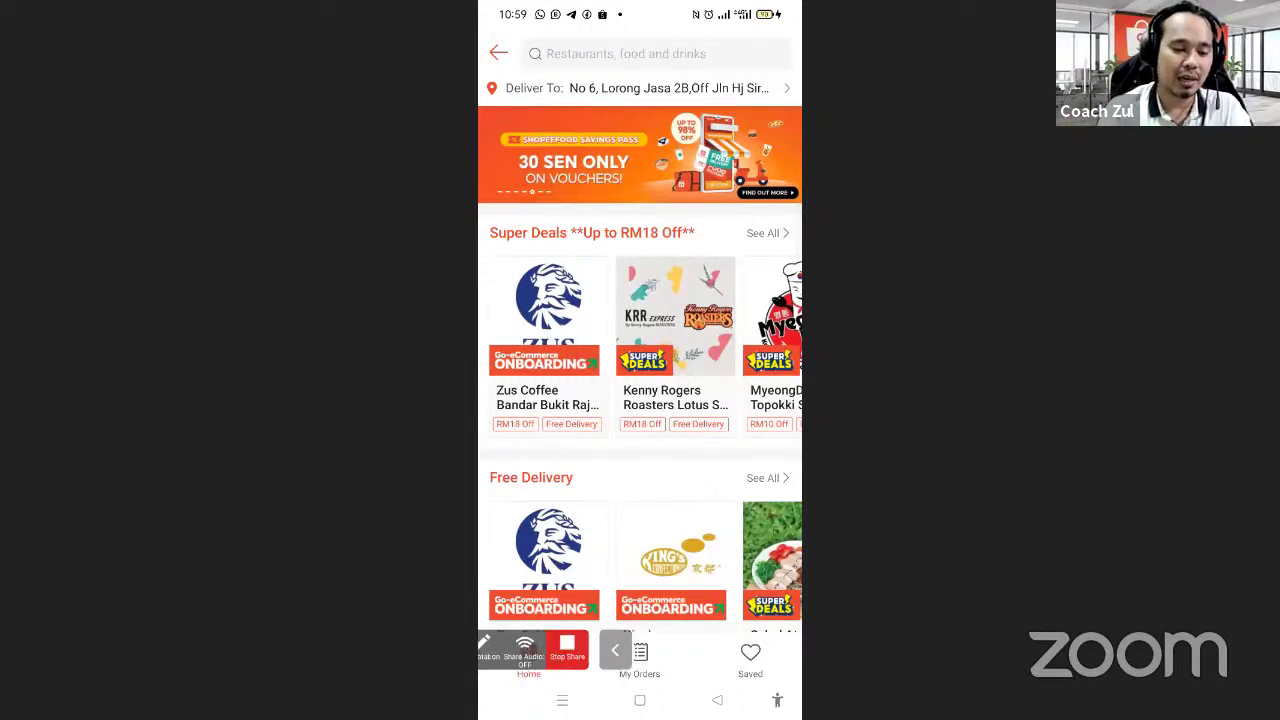
pyautogui.click(530, 643)
pyautogui.moveTo(745, 228); pyautogui.dragTo(700, 220)
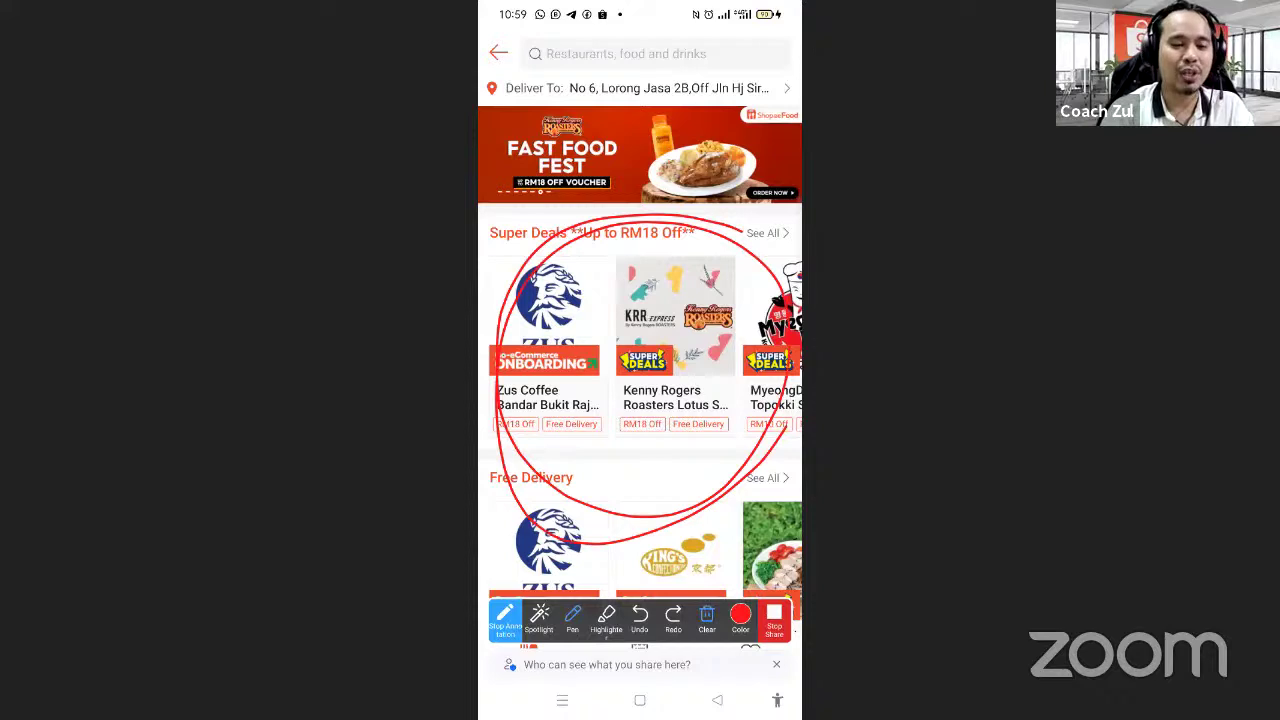
pyautogui.click(707, 614)
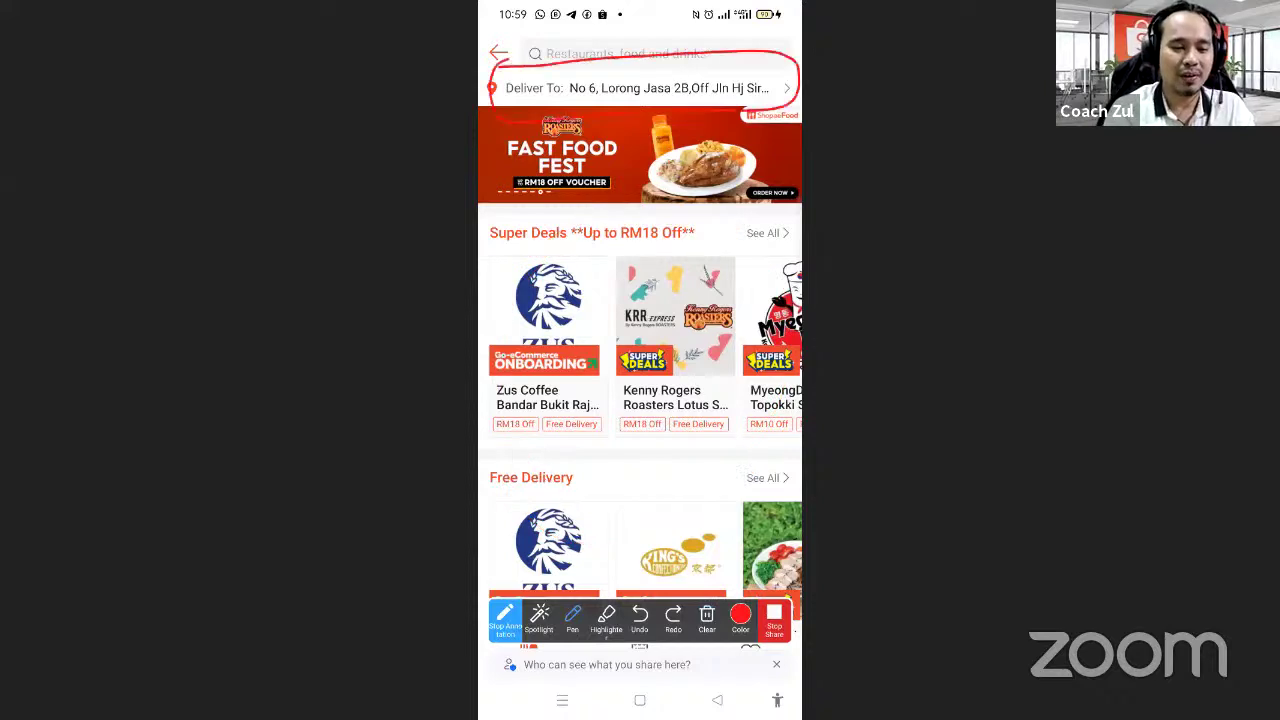
pyautogui.click(707, 614)
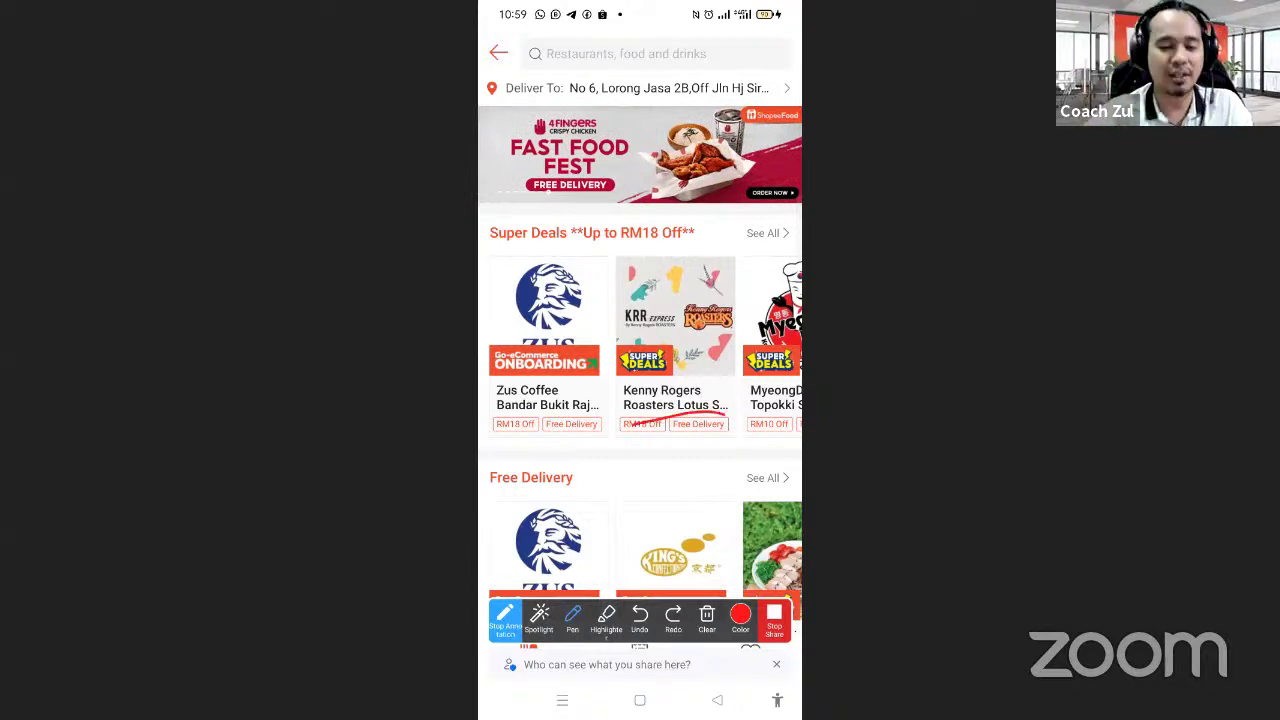
pyautogui.click(504, 620)
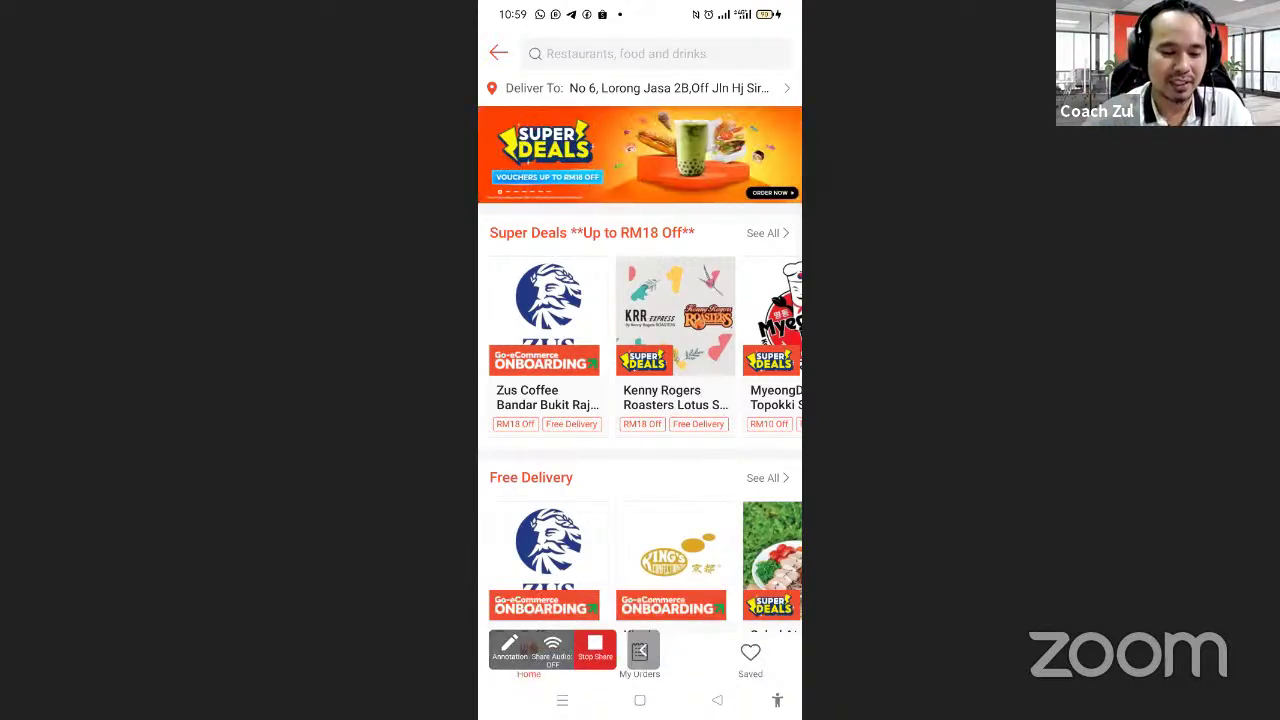
# - Look through the ShopeeFood restaurant listings down to the Halal section
pyautogui.scroll(-5, 640, 370)
pyautogui.scroll(-2, 640, 370)
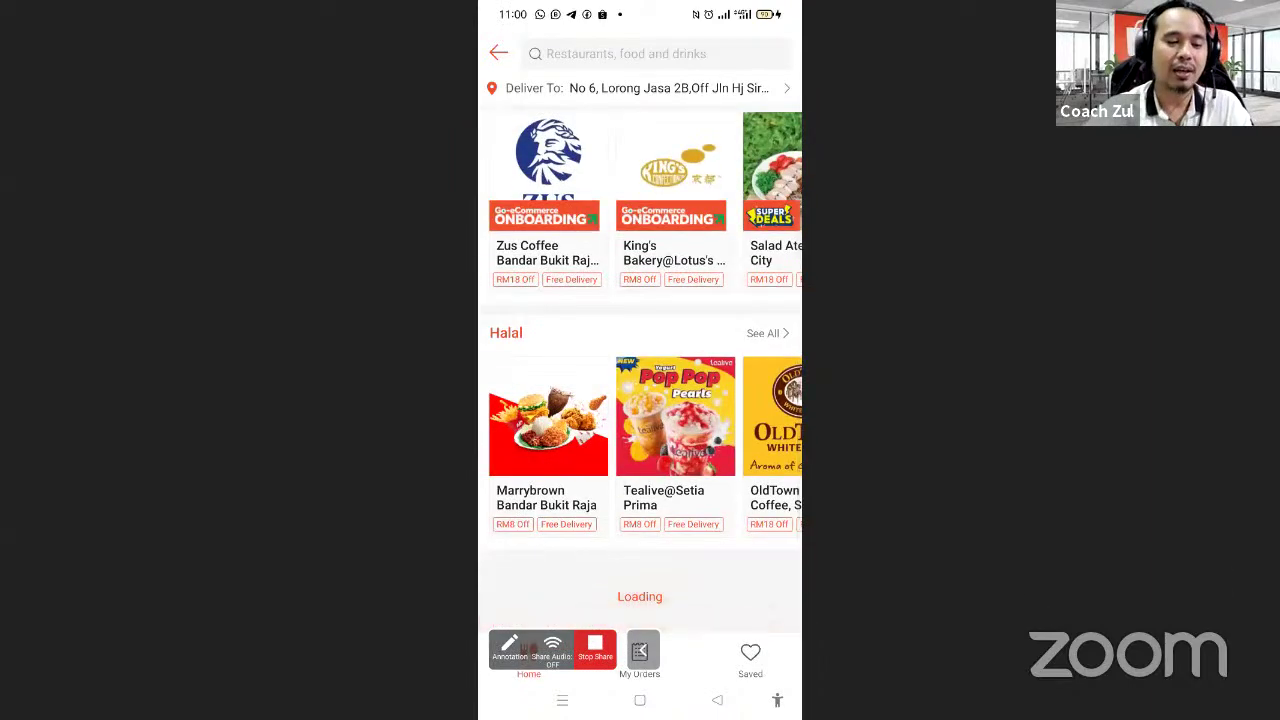
pyautogui.scroll(5, 640, 370)
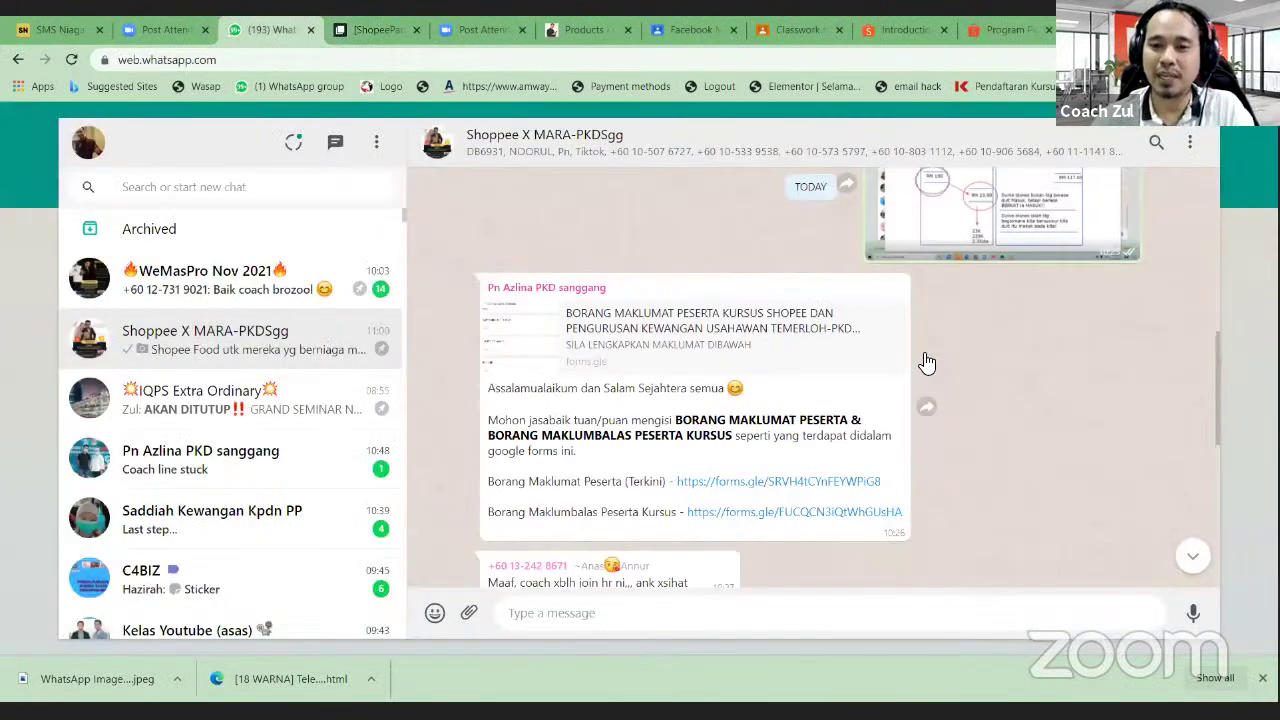
# - In the WhatsApp group Shoppee X MARA-PKDSgg, reply to the earlier ShopeeFood registration link message with two pointing-up emojis
pyautogui.scroll(10, 929, 362)
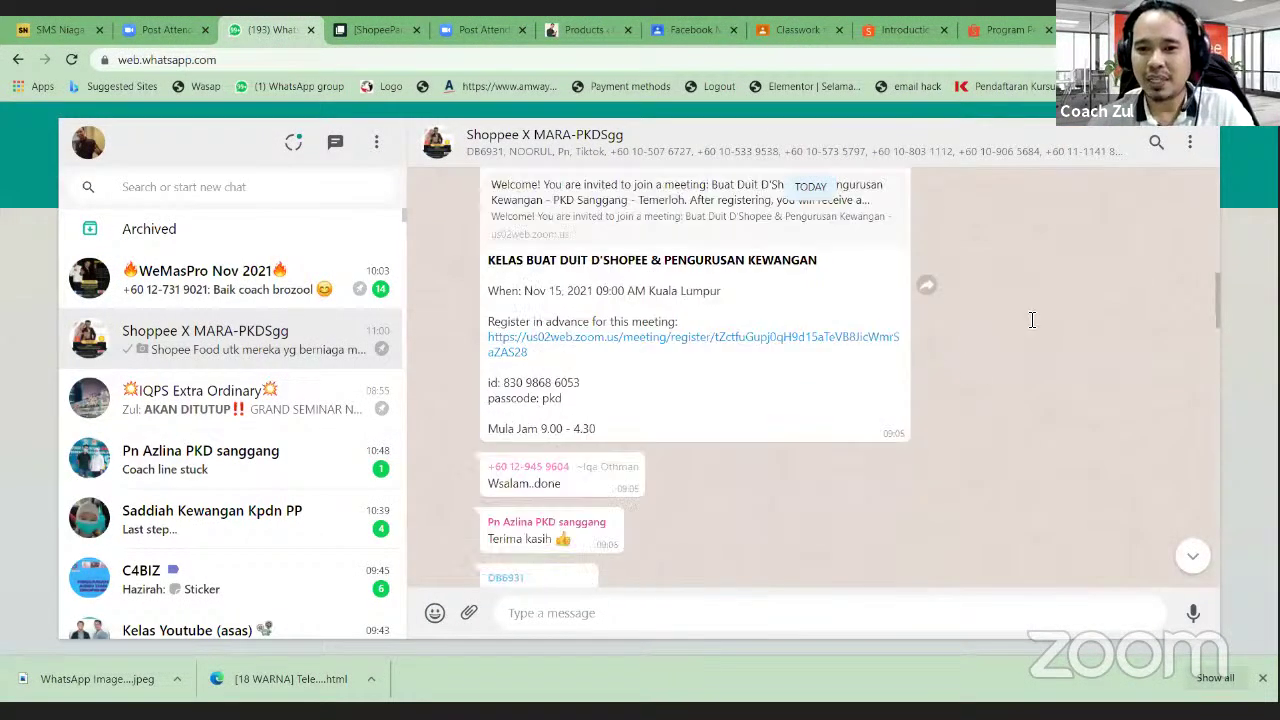
pyautogui.scroll(-5, 912, 350)
pyautogui.scroll(8, 912, 352)
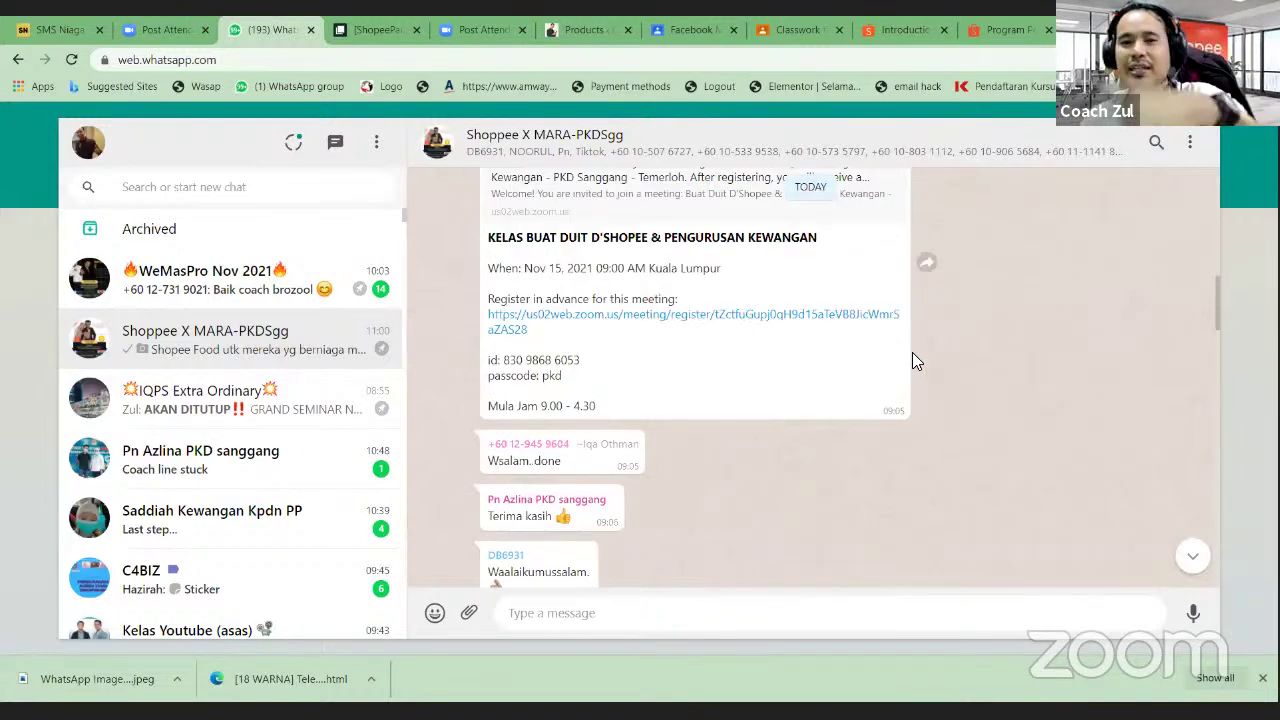
pyautogui.scroll(8, 916, 380)
pyautogui.scroll(-3, 1114, 309)
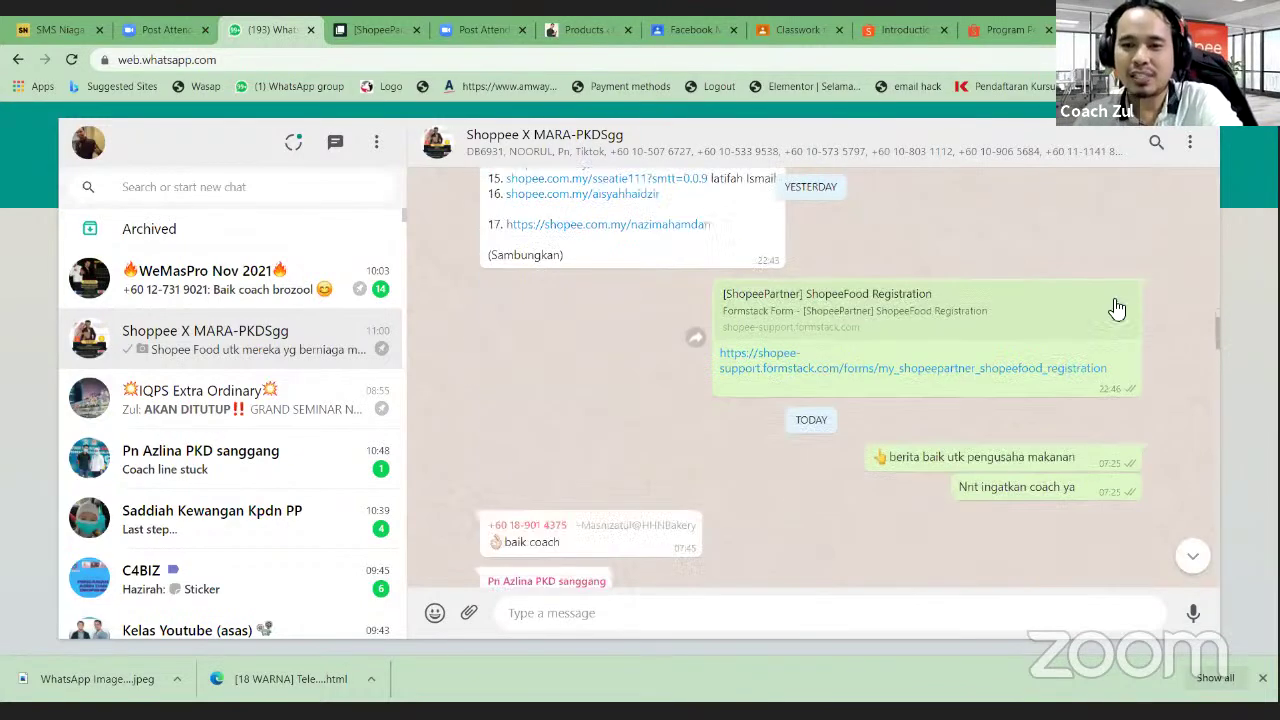
pyautogui.click(1126, 258)
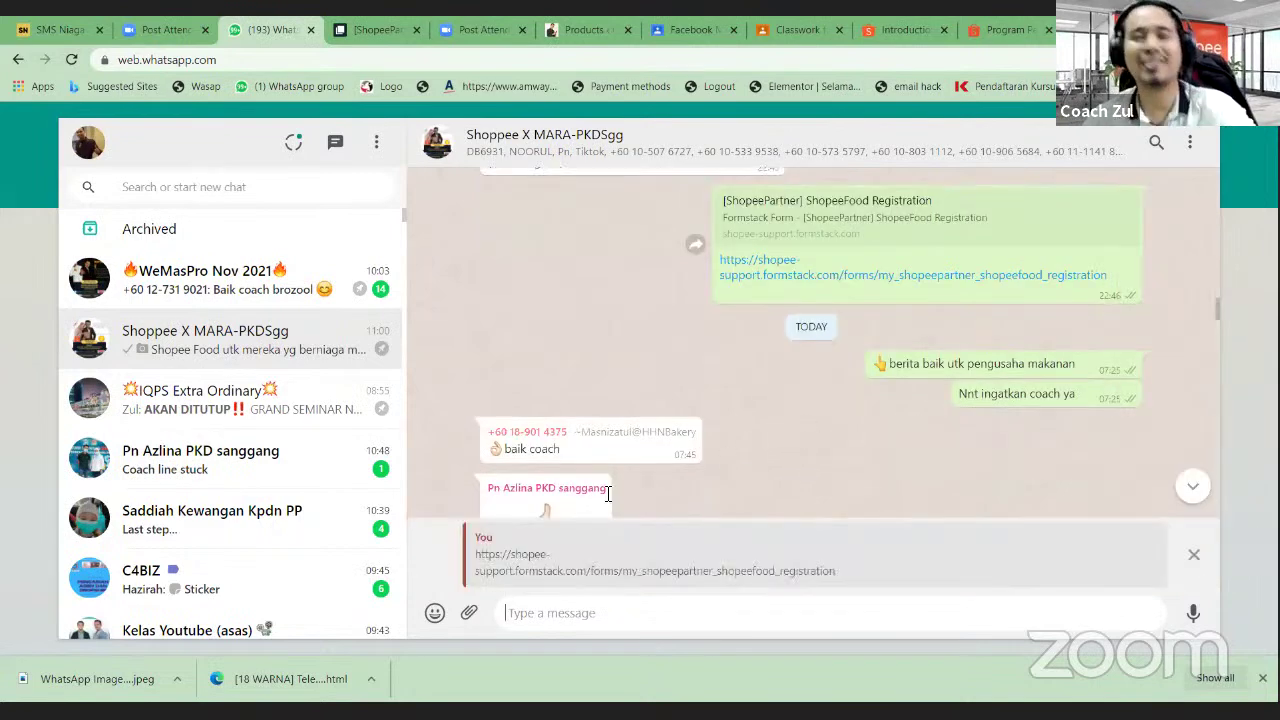
pyautogui.click(435, 613)
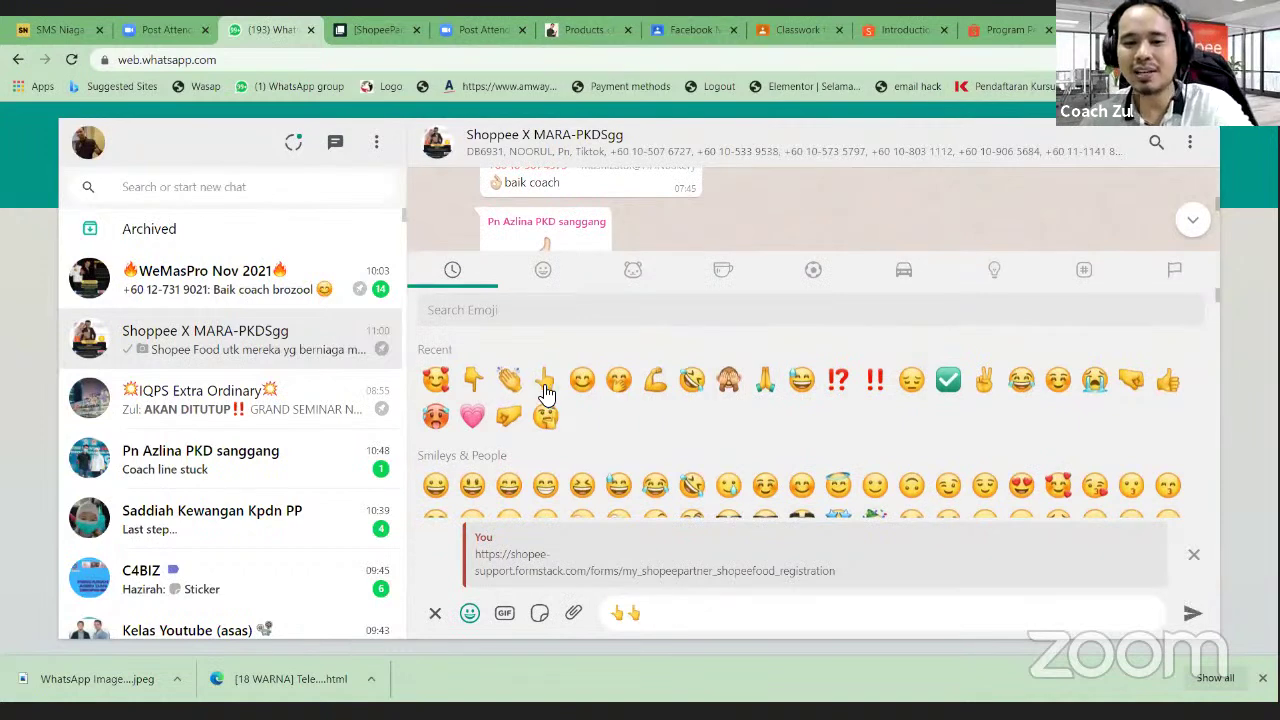
pyautogui.press('Return')
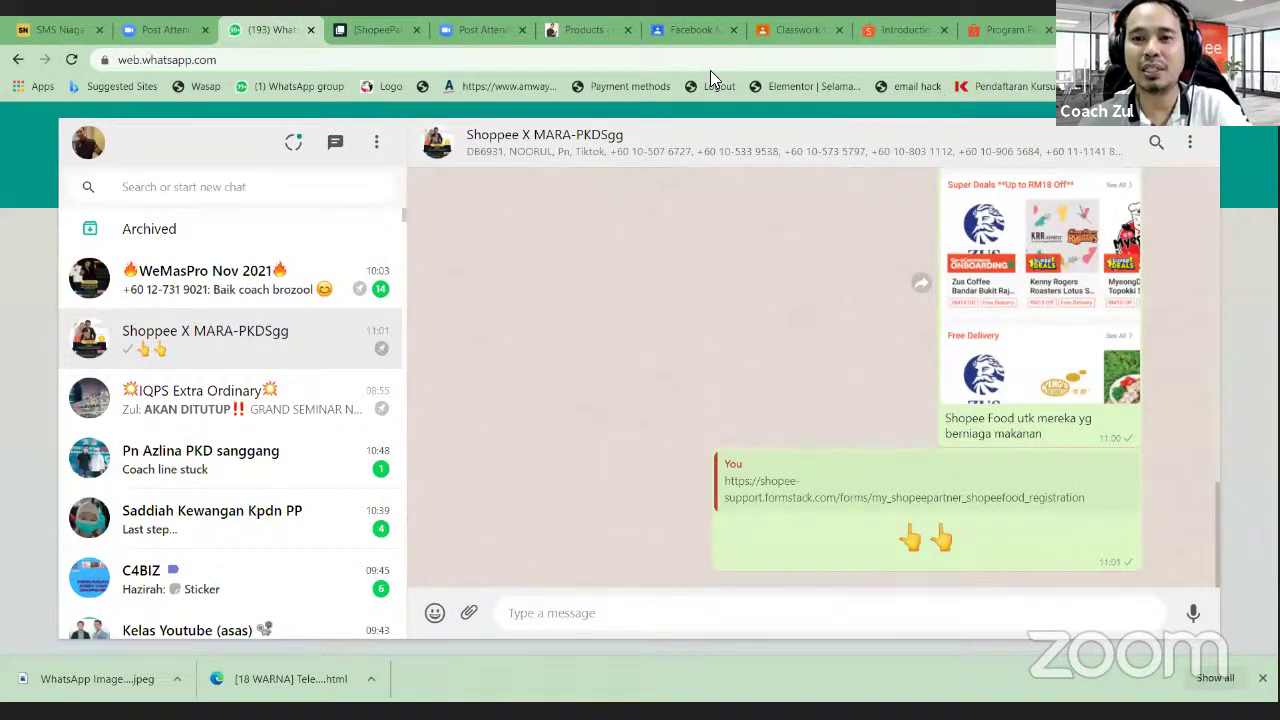
pyautogui.click(980, 22)
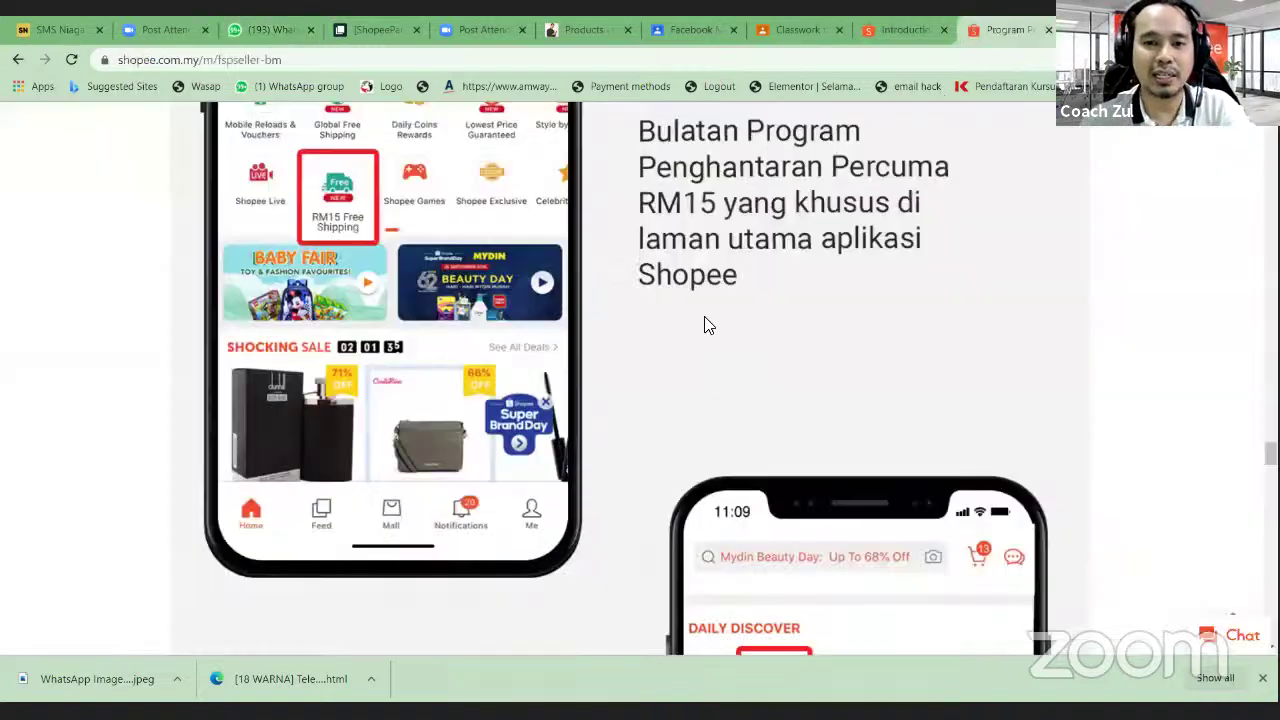
pyautogui.scroll(5, 706, 323)
pyautogui.click(902, 28)
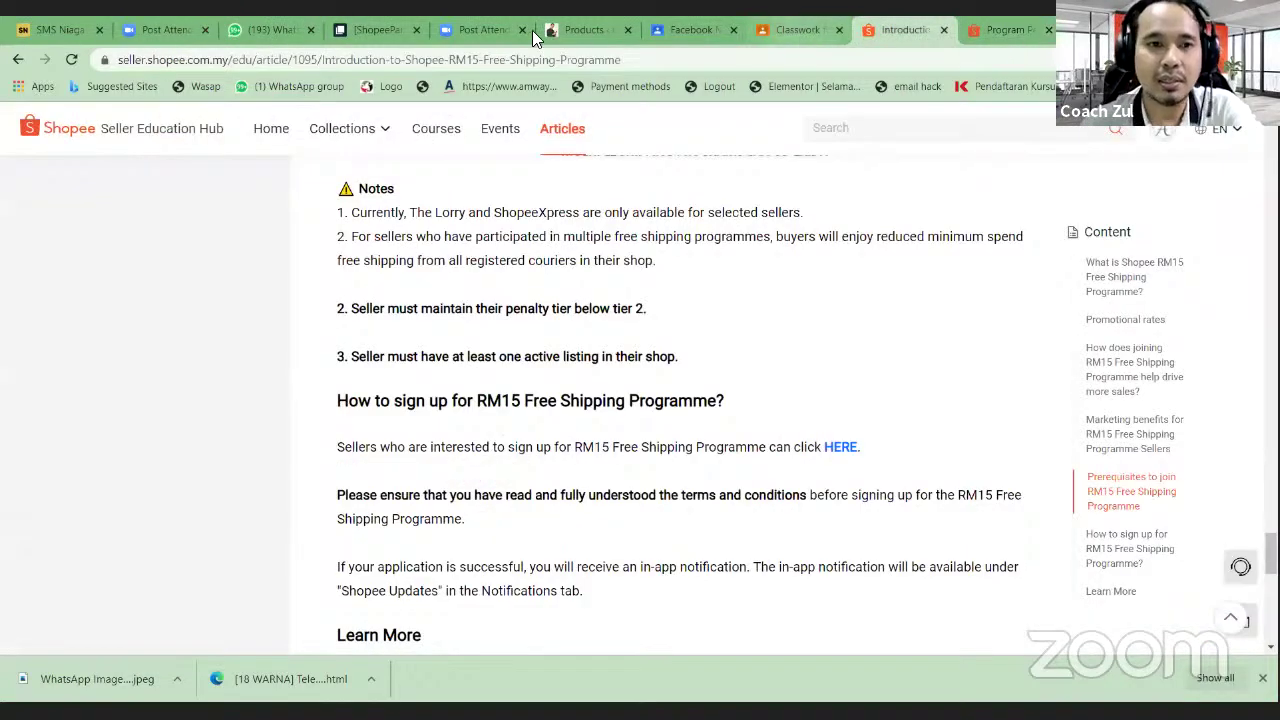
# - Return to the WhatsApp group chat and open the ShopeeFood registration form from the shared link
pyautogui.click(258, 32)
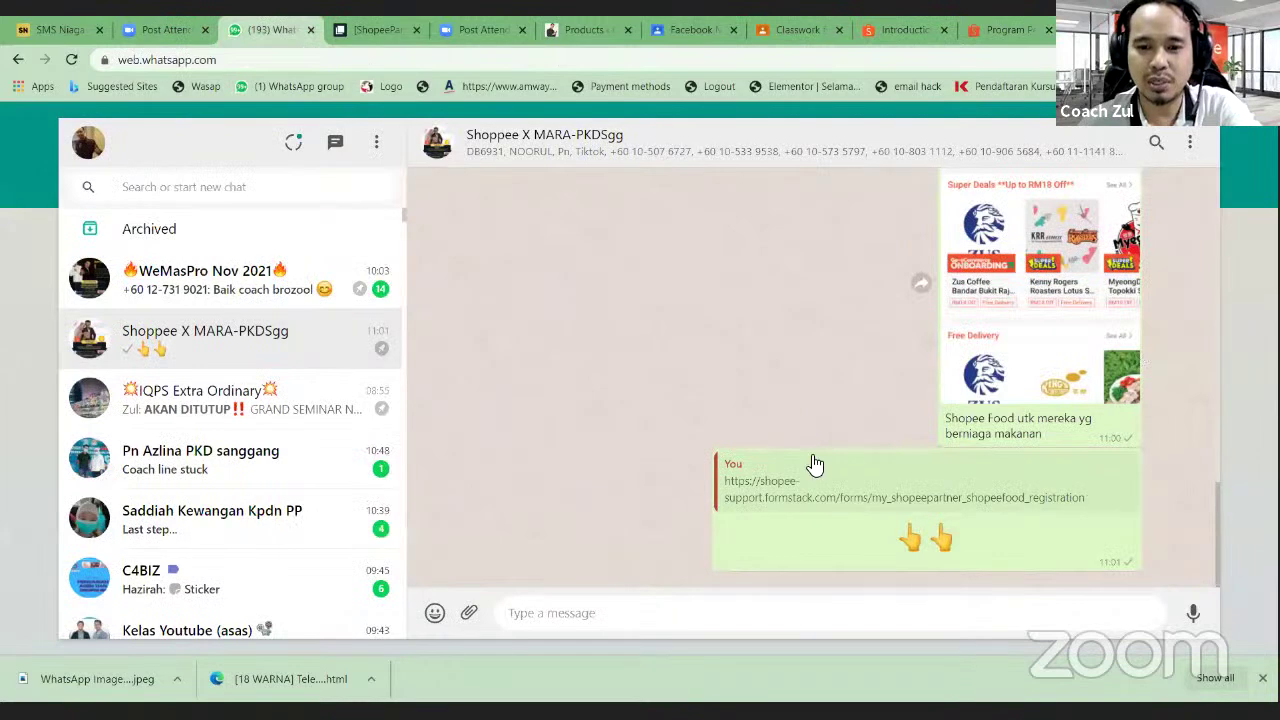
pyautogui.scroll(5, 780, 420)
pyautogui.click(803, 409)
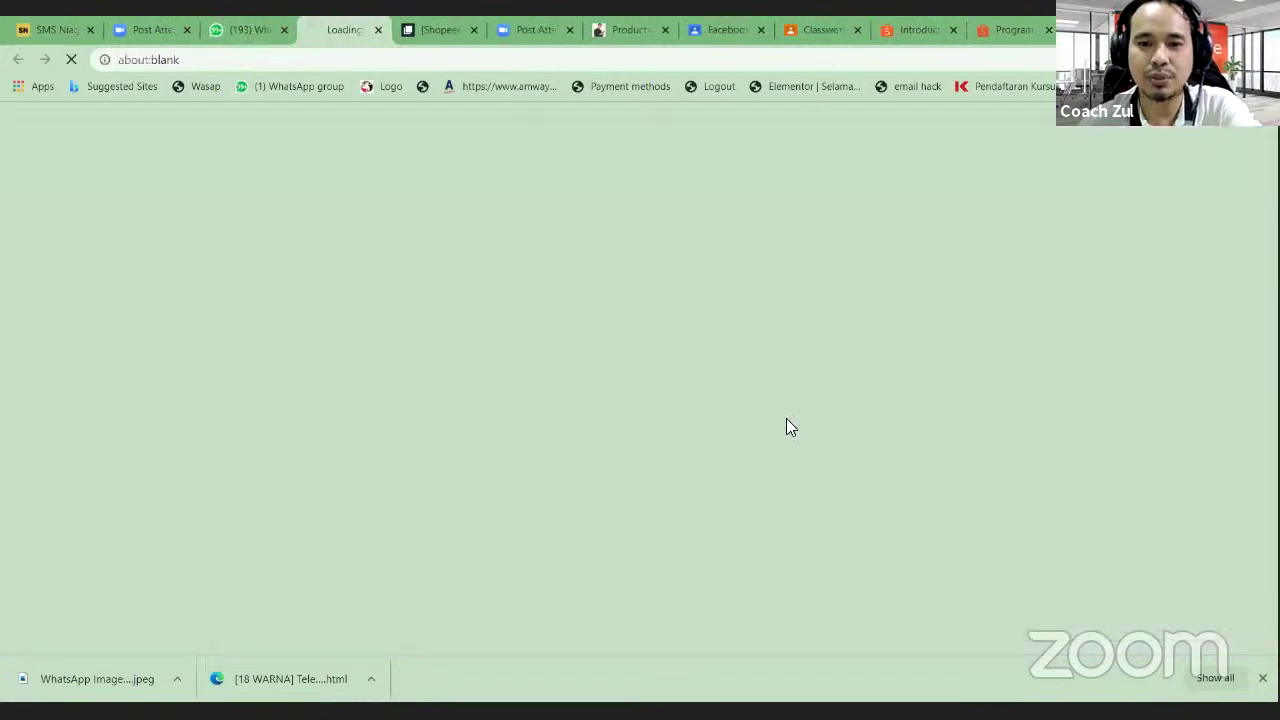
# - Review the Business Information questions in the registration form, including the answer options for halal and SST food sellers
pyautogui.scroll(-2, 530, 425)
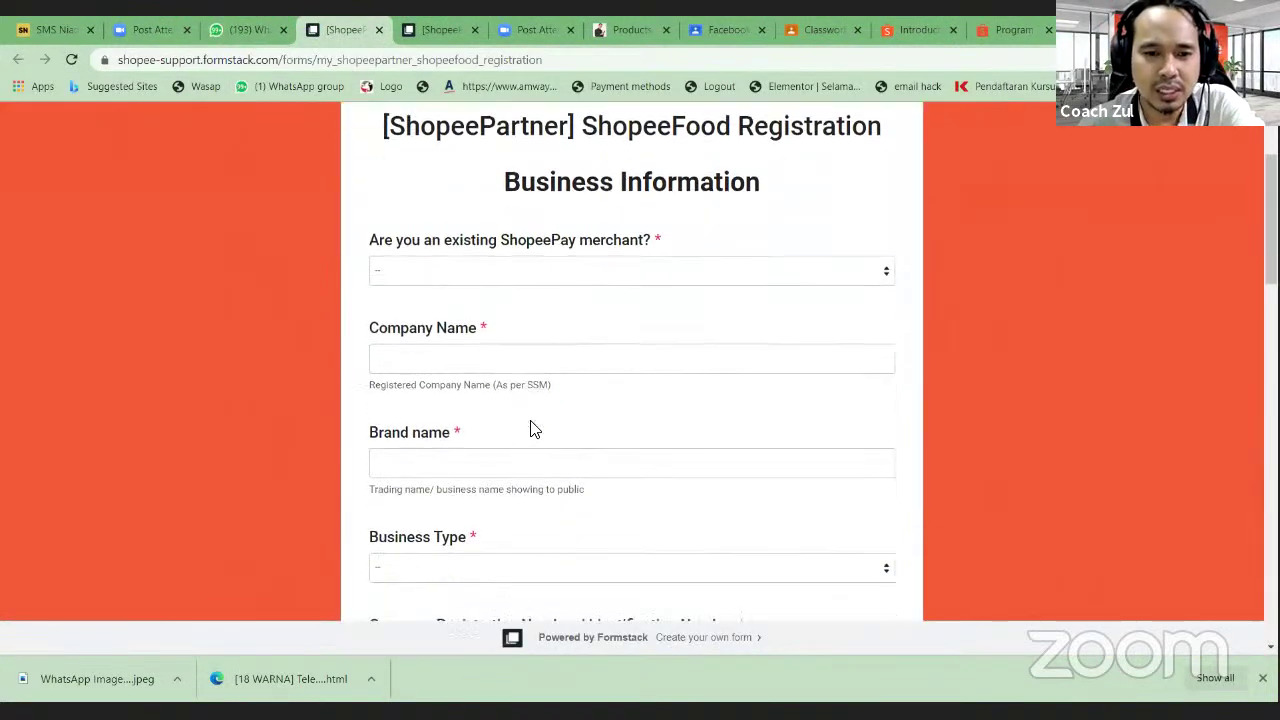
pyautogui.scroll(-1, 500, 400)
pyautogui.scroll(-3, 500, 381)
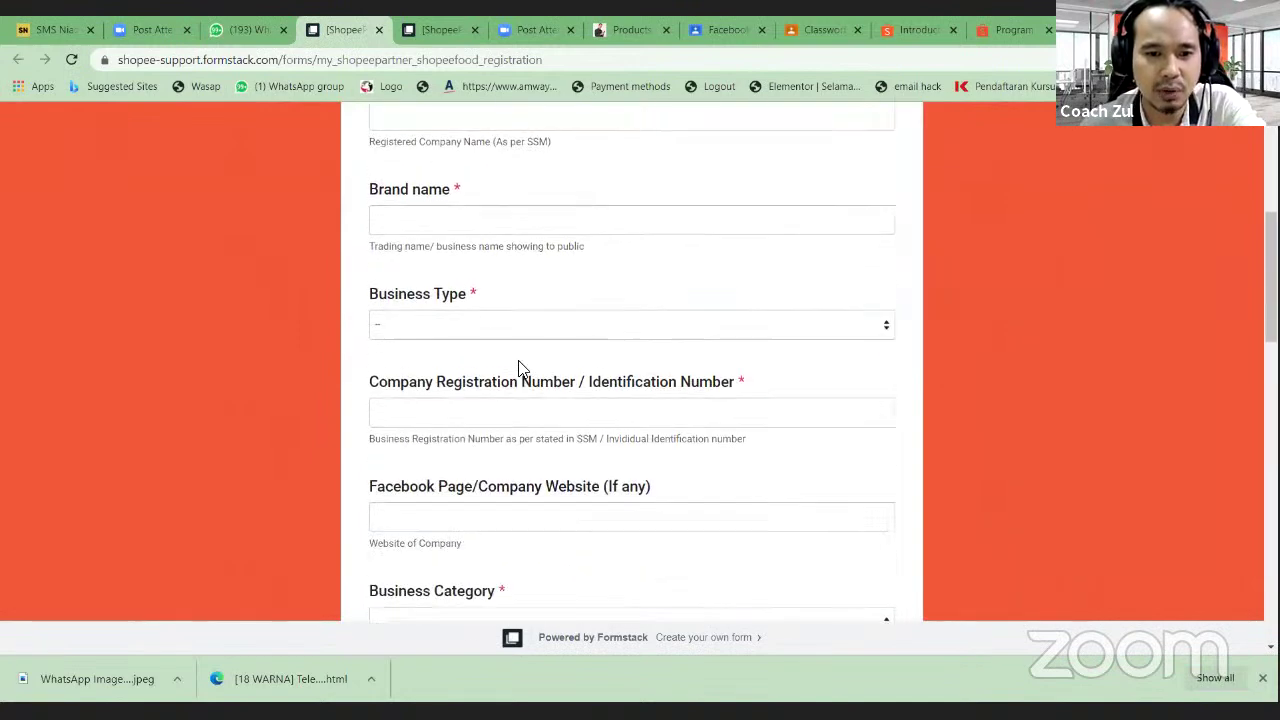
pyautogui.scroll(-2, 540, 400)
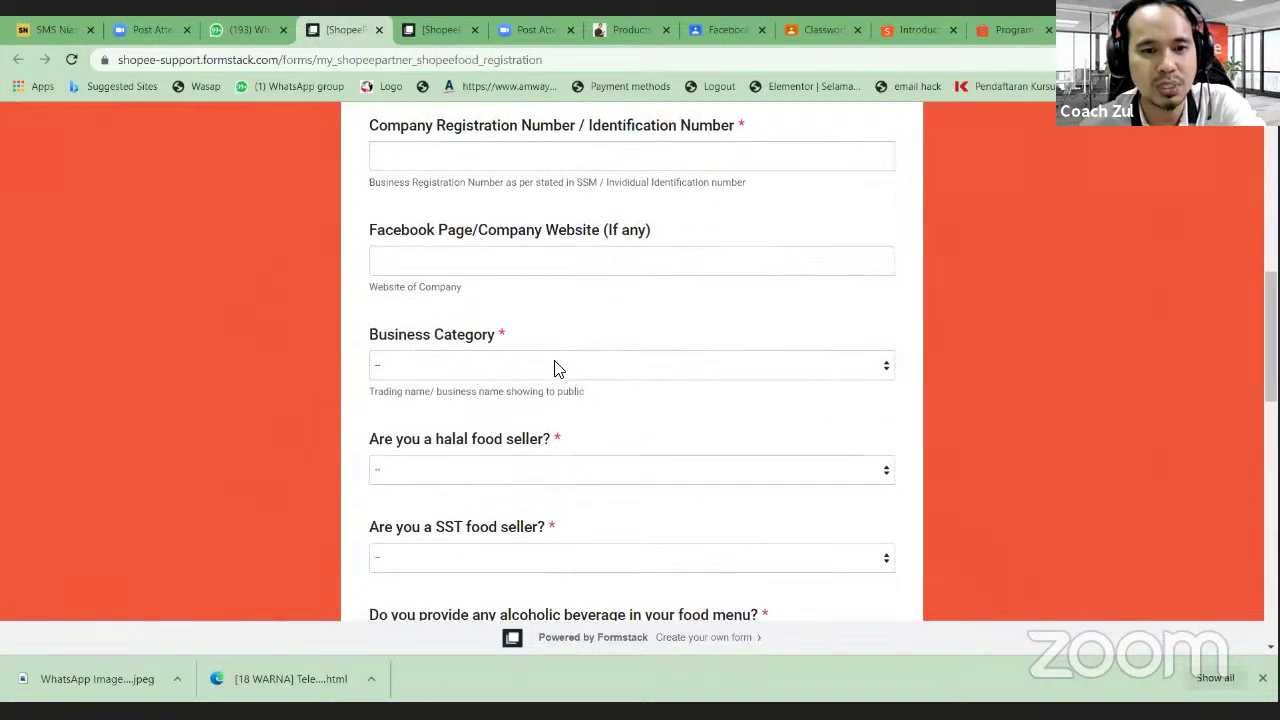
pyautogui.scroll(-1, 500, 373)
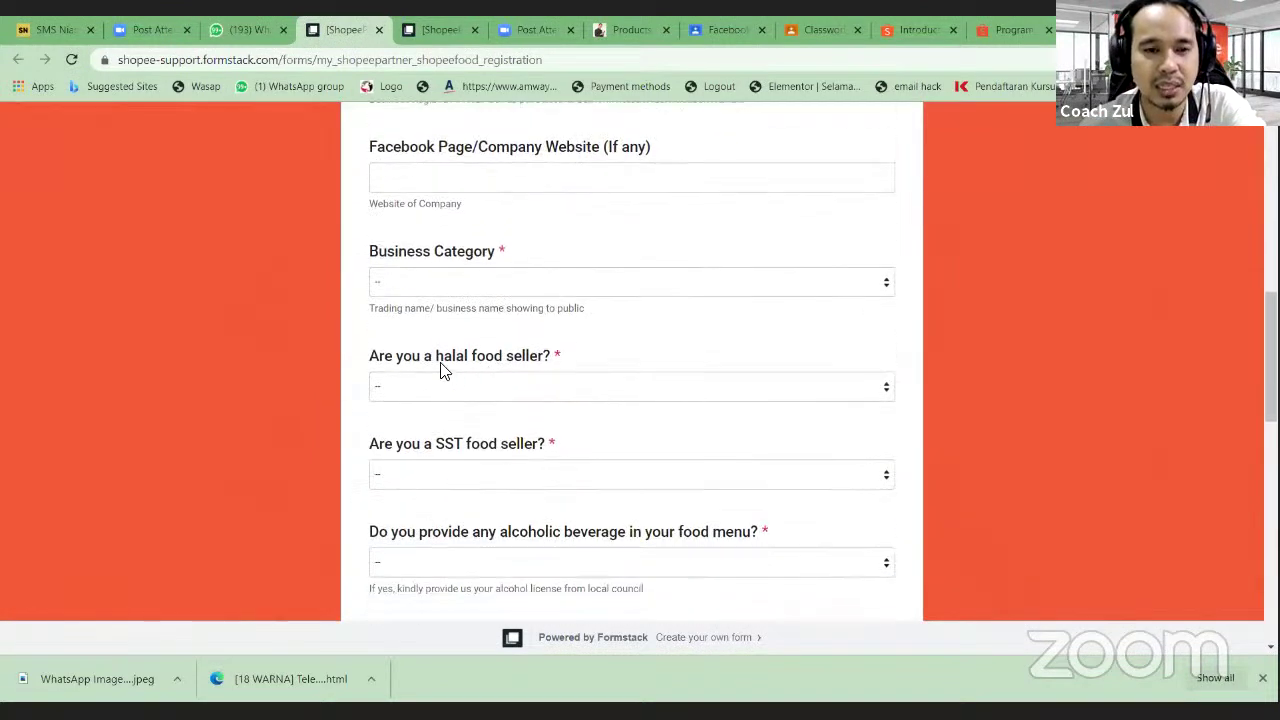
pyautogui.click(518, 391)
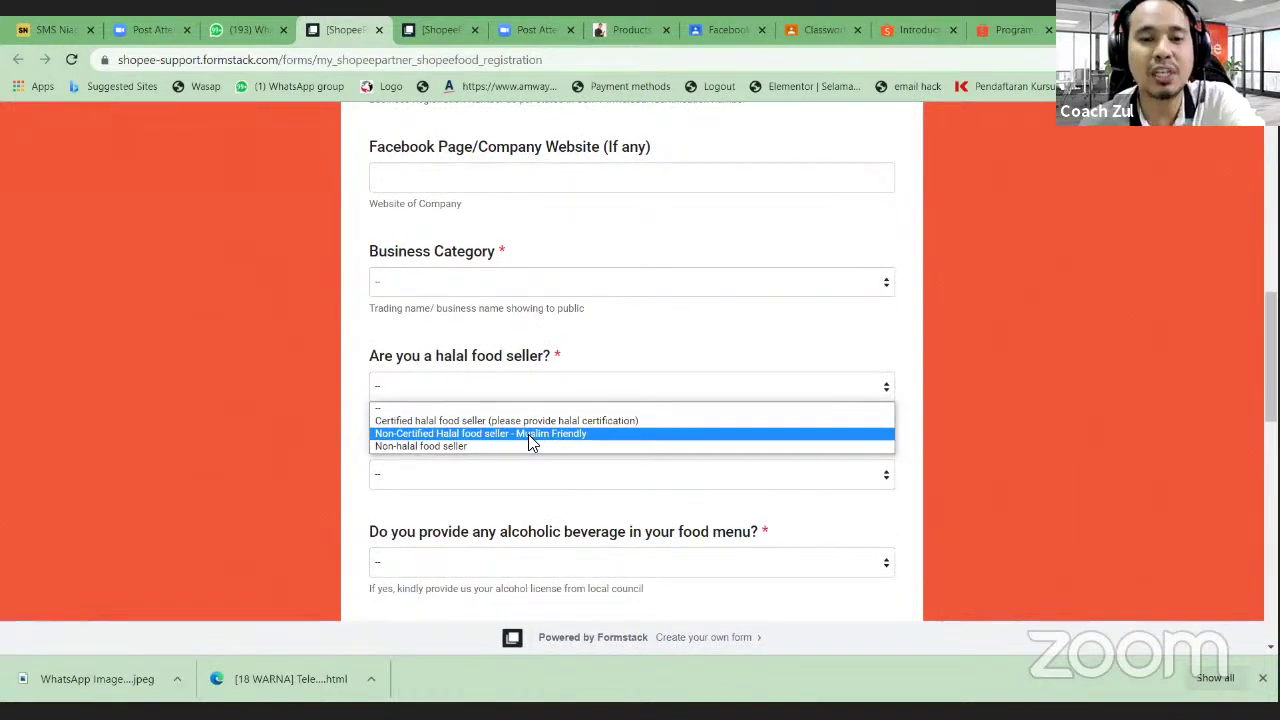
pyautogui.scroll(-3, 346, 444)
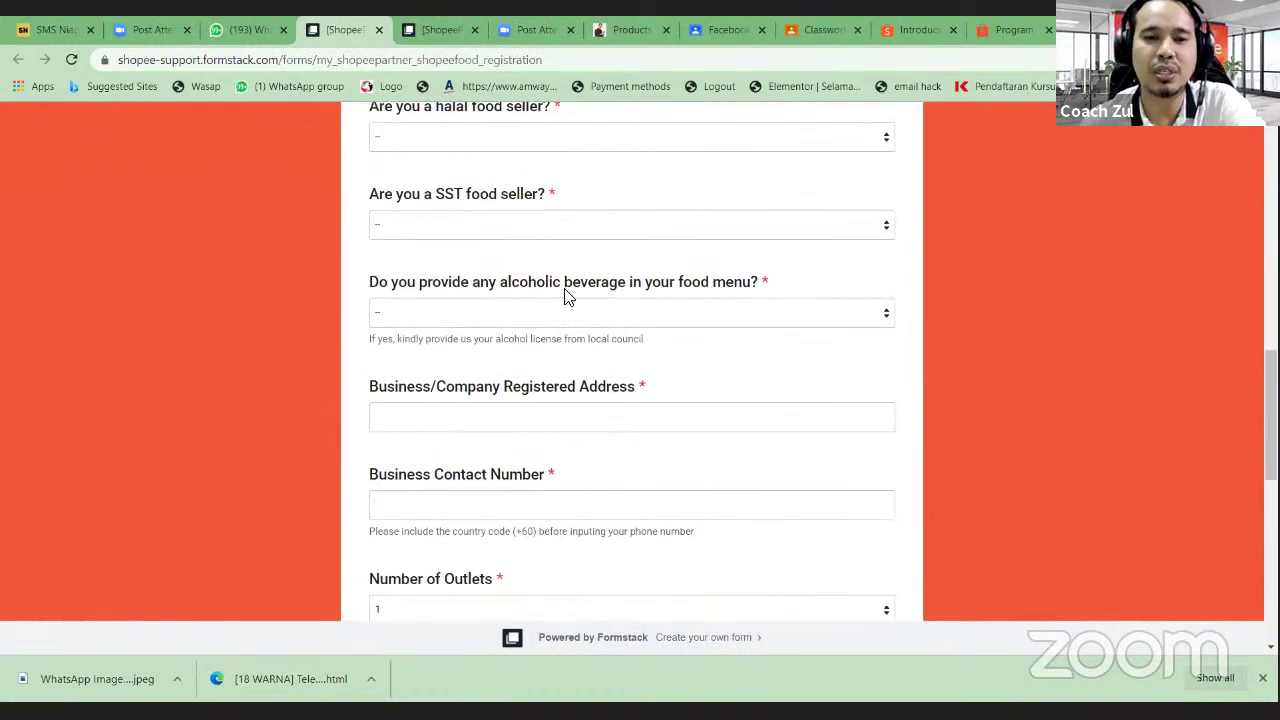
pyautogui.click(562, 226)
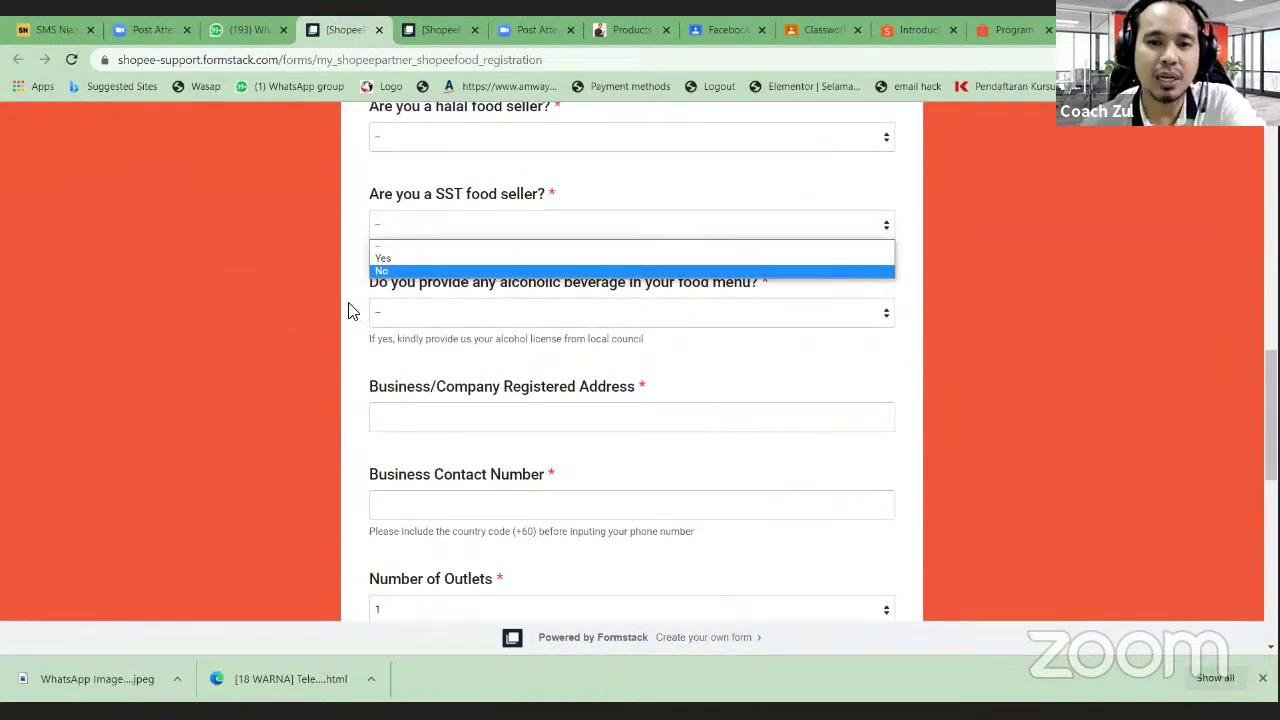
pyautogui.click(466, 347)
# - Examine the outlet detail fields and the options for where the merchant registration form was found
pyautogui.scroll(-7, 560, 462)
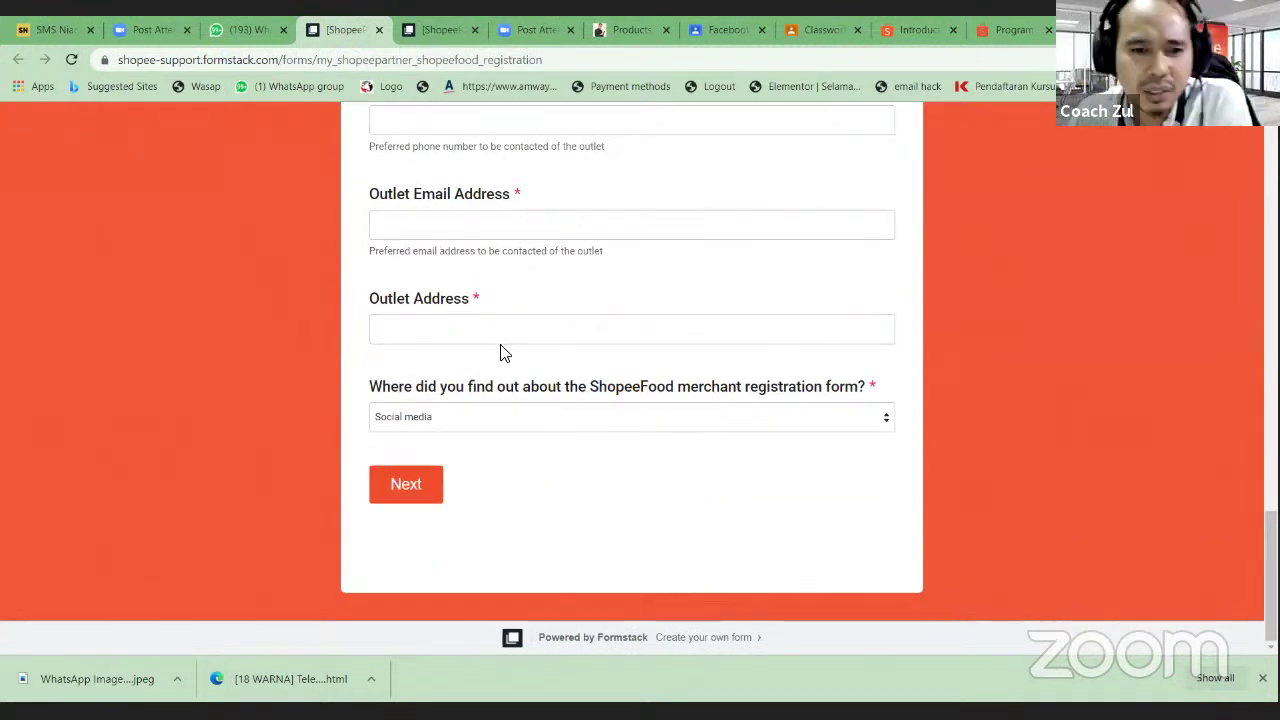
pyautogui.click(551, 426)
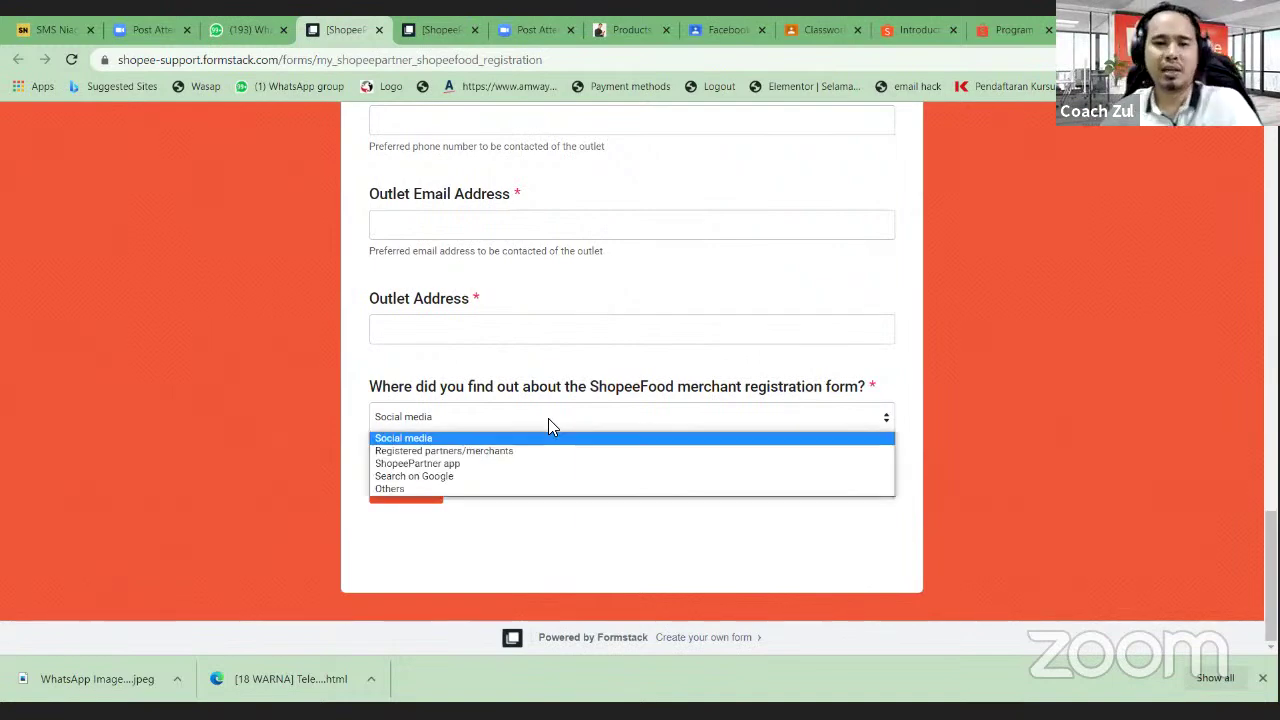
pyautogui.click(542, 331)
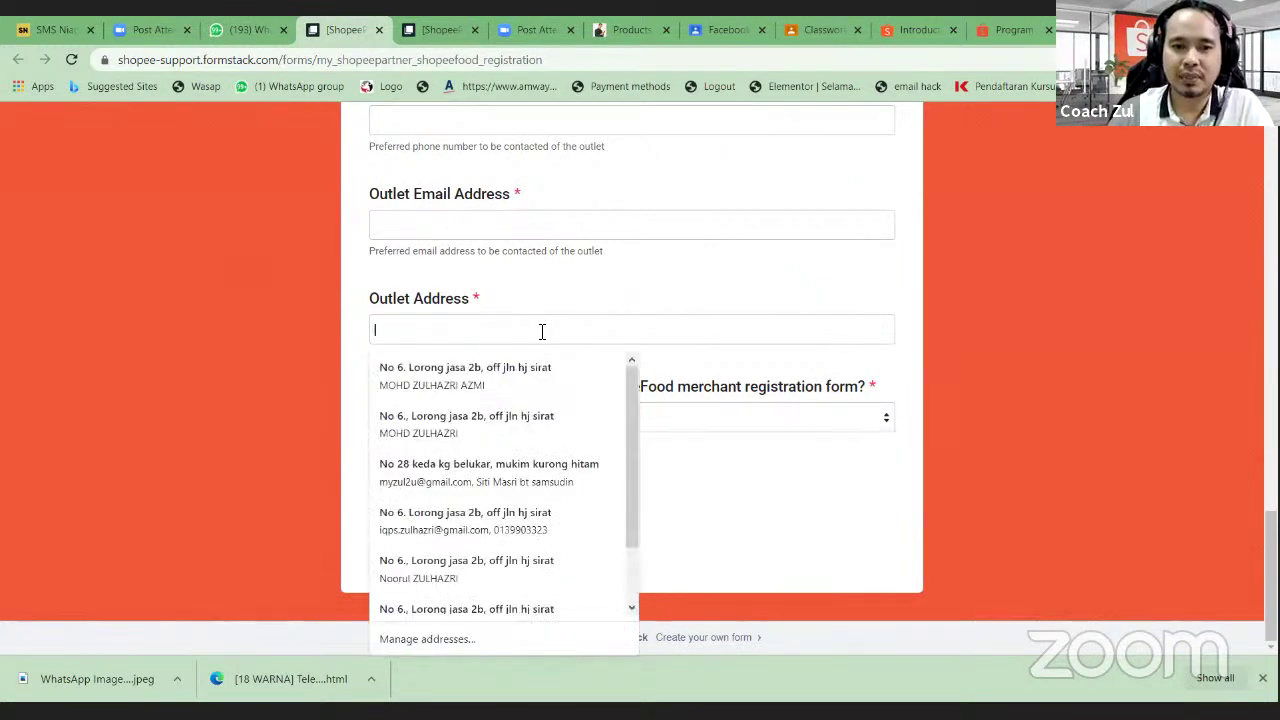
pyautogui.scroll(12, 517, 277)
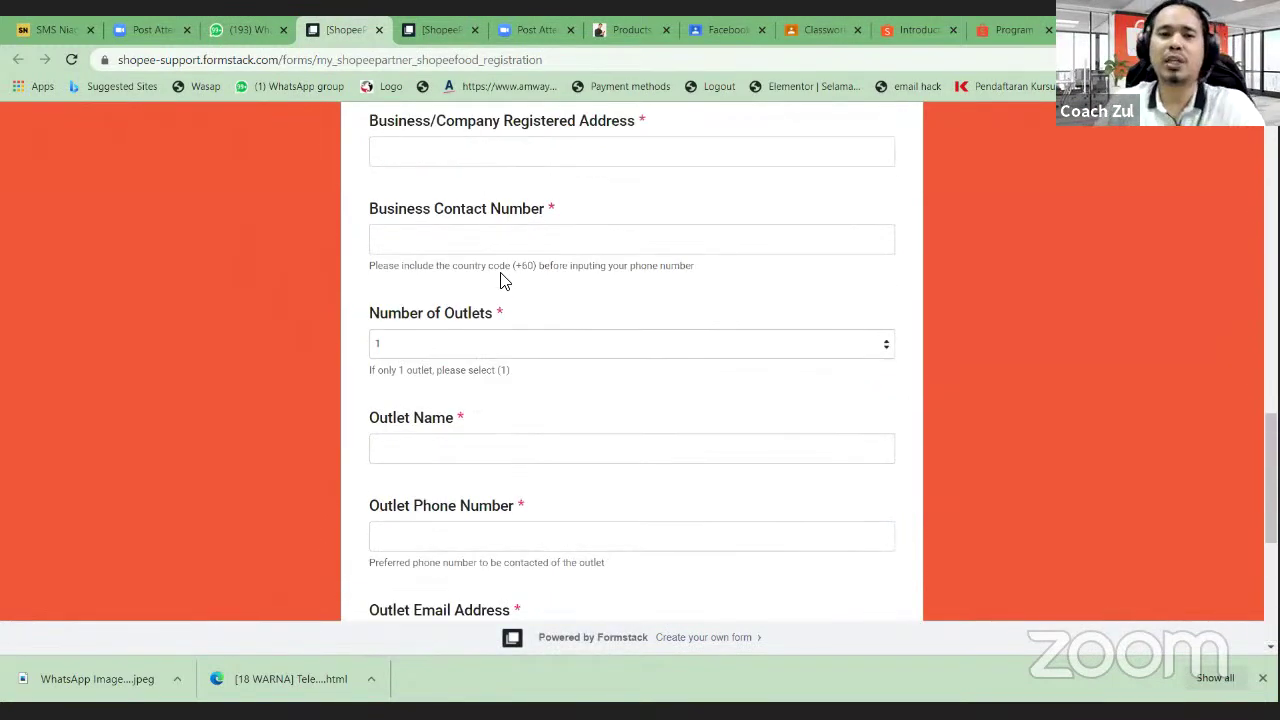
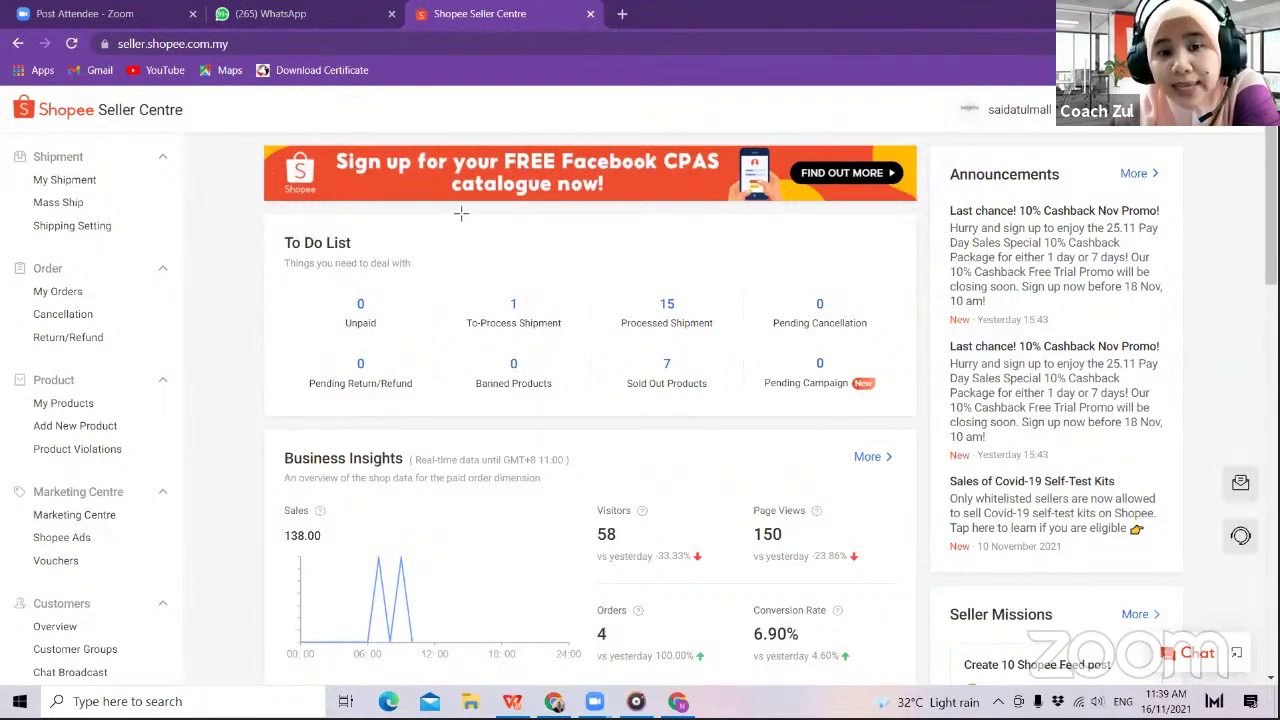
# - In Shopee Seller Centre, open the to-process shipments, marking that entry and the order's Arrange Shipment action with red arrows
pyautogui.moveTo(461, 213); pyautogui.dragTo(512, 302)
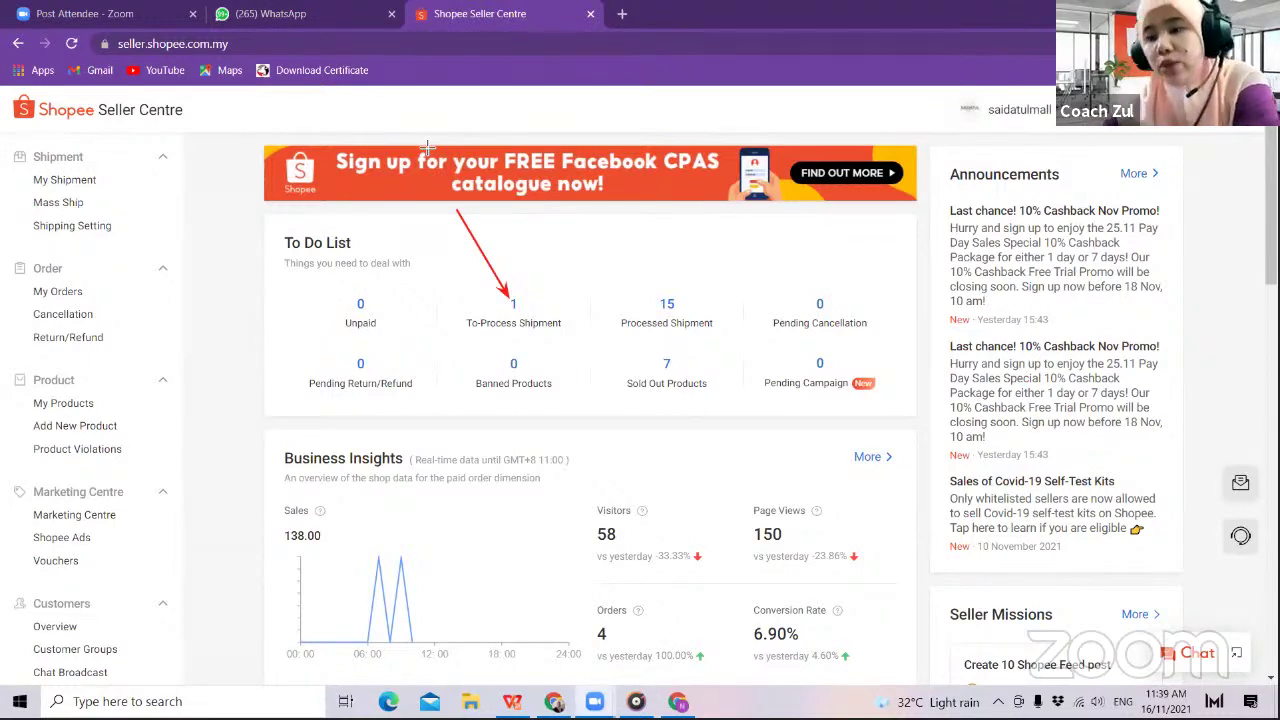
pyautogui.click(514, 313)
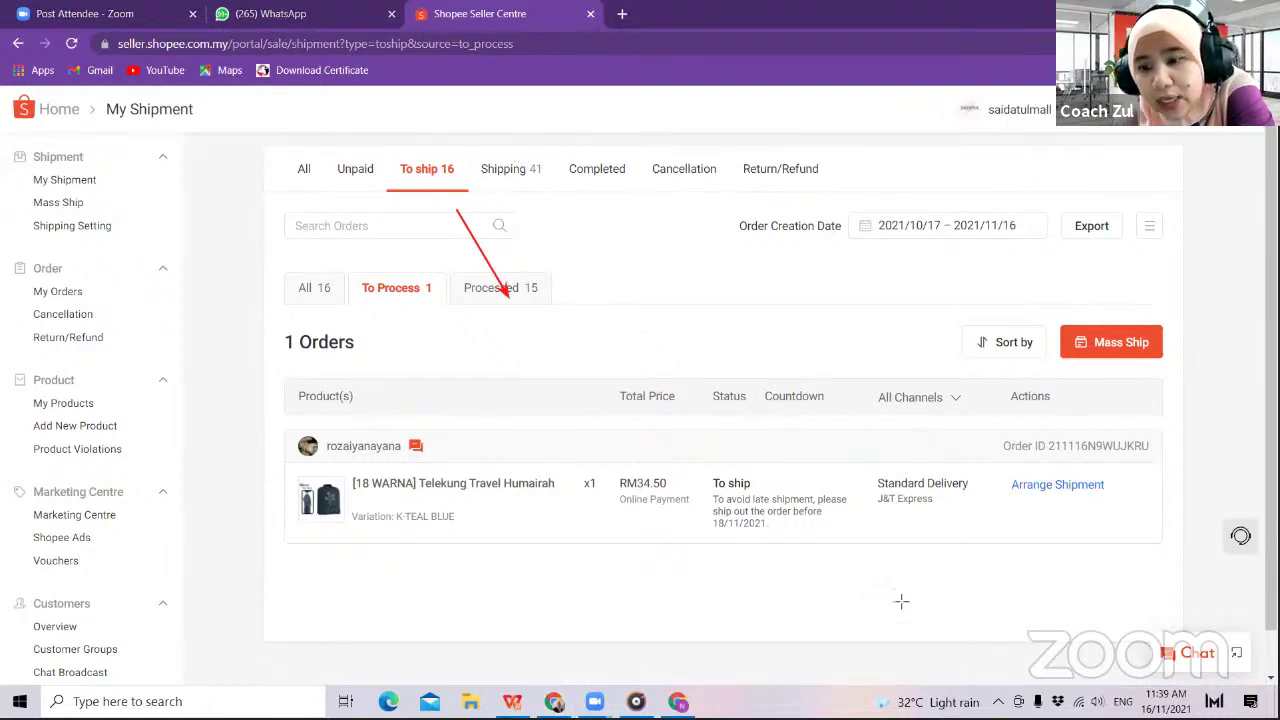
pyautogui.moveTo(876, 614)
pyautogui.mouseDown()
pyautogui.moveTo(1016, 531)
pyautogui.moveTo(1027, 497)
pyautogui.mouseUp()
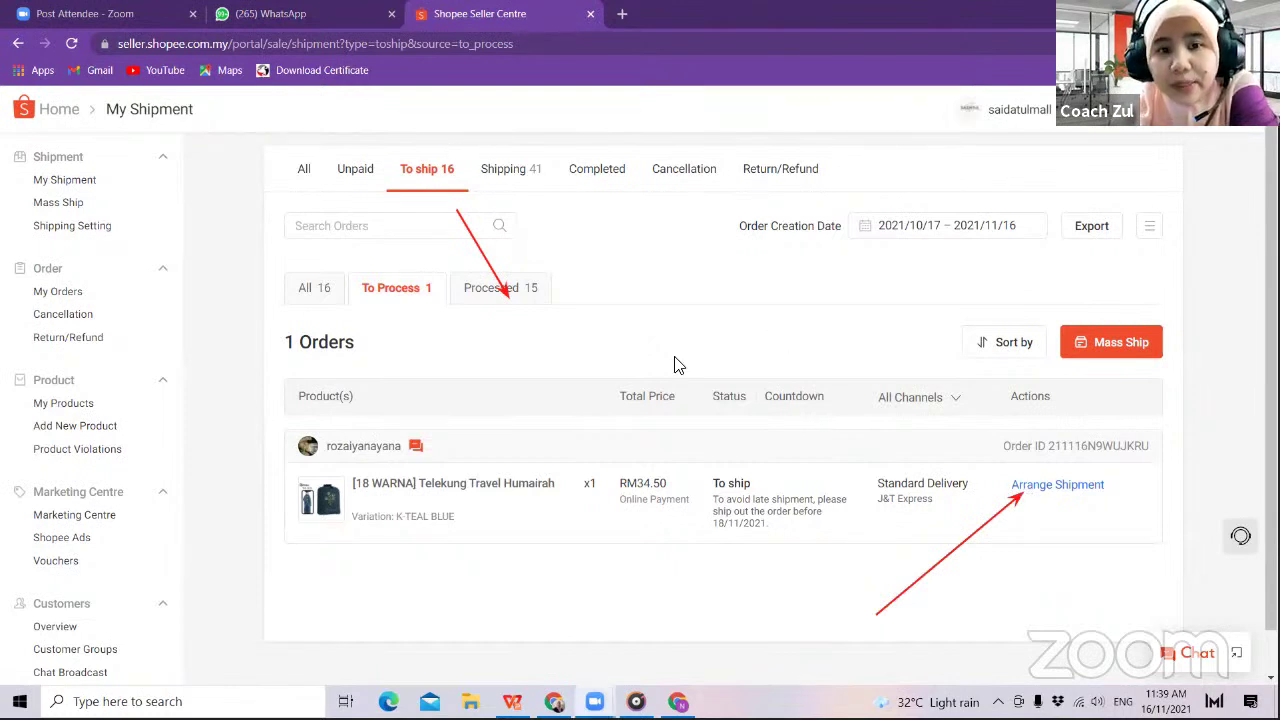
# - Arrange the order's shipment as a J&T Express drop-off, marking the tracking number and Print Waybill action in red before closing the details
pyautogui.click(1050, 489)
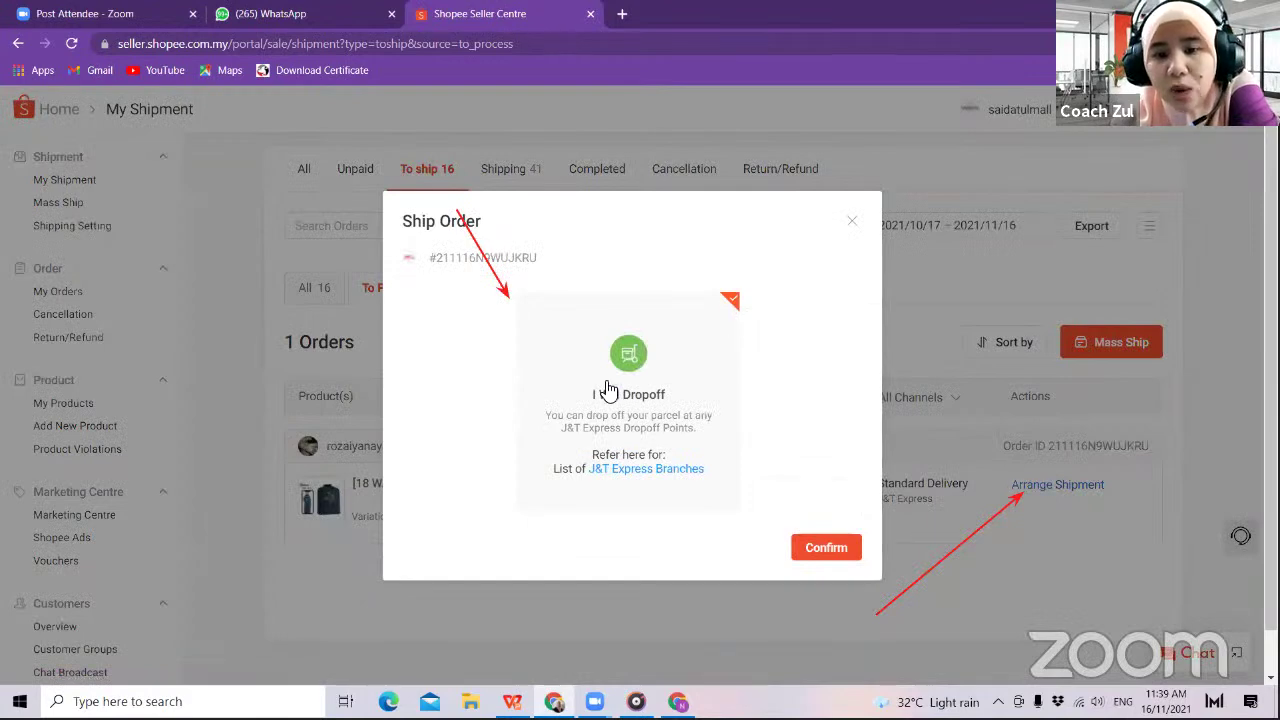
pyautogui.click(826, 550)
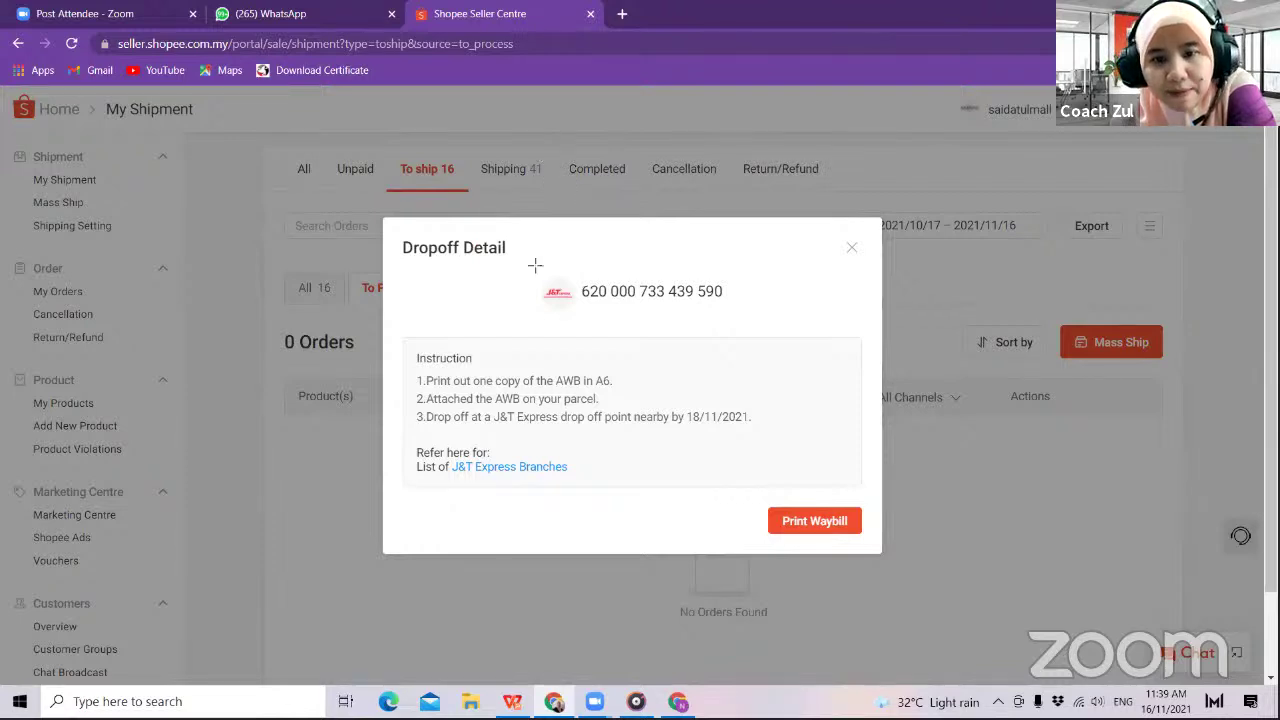
pyautogui.moveTo(531, 262); pyautogui.dragTo(755, 325)
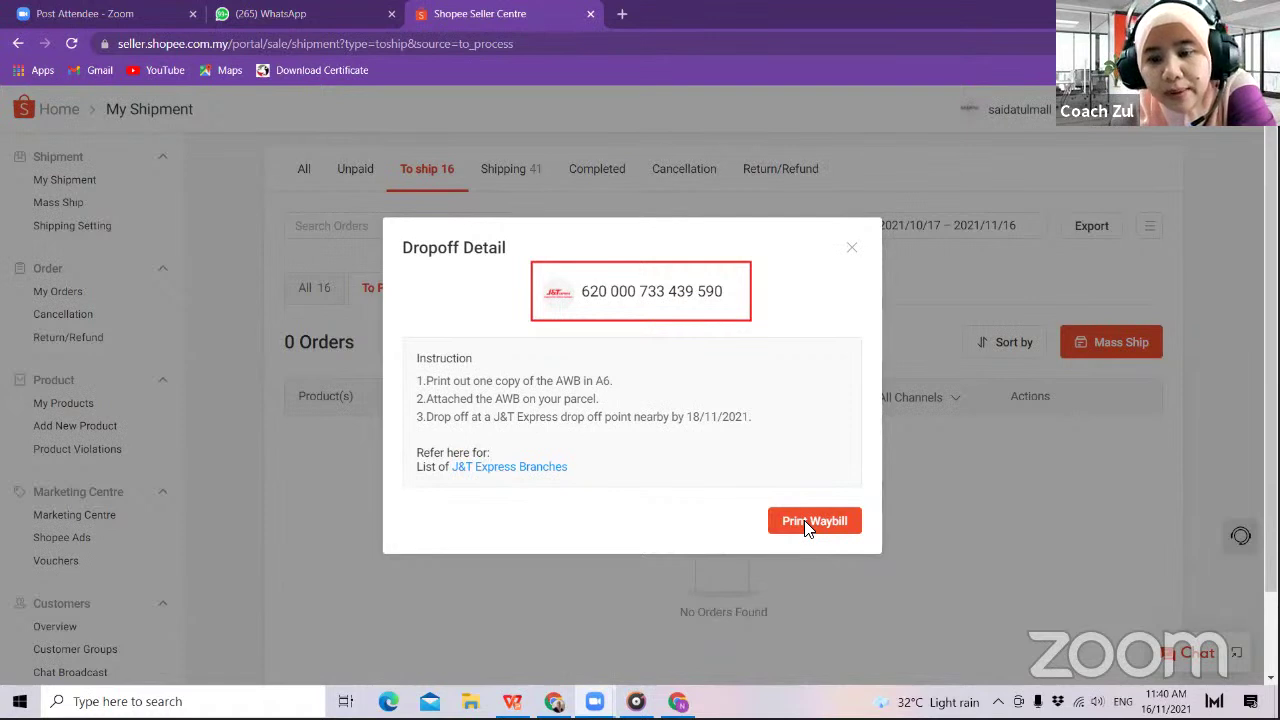
pyautogui.moveTo(930, 420); pyautogui.dragTo(855, 512)
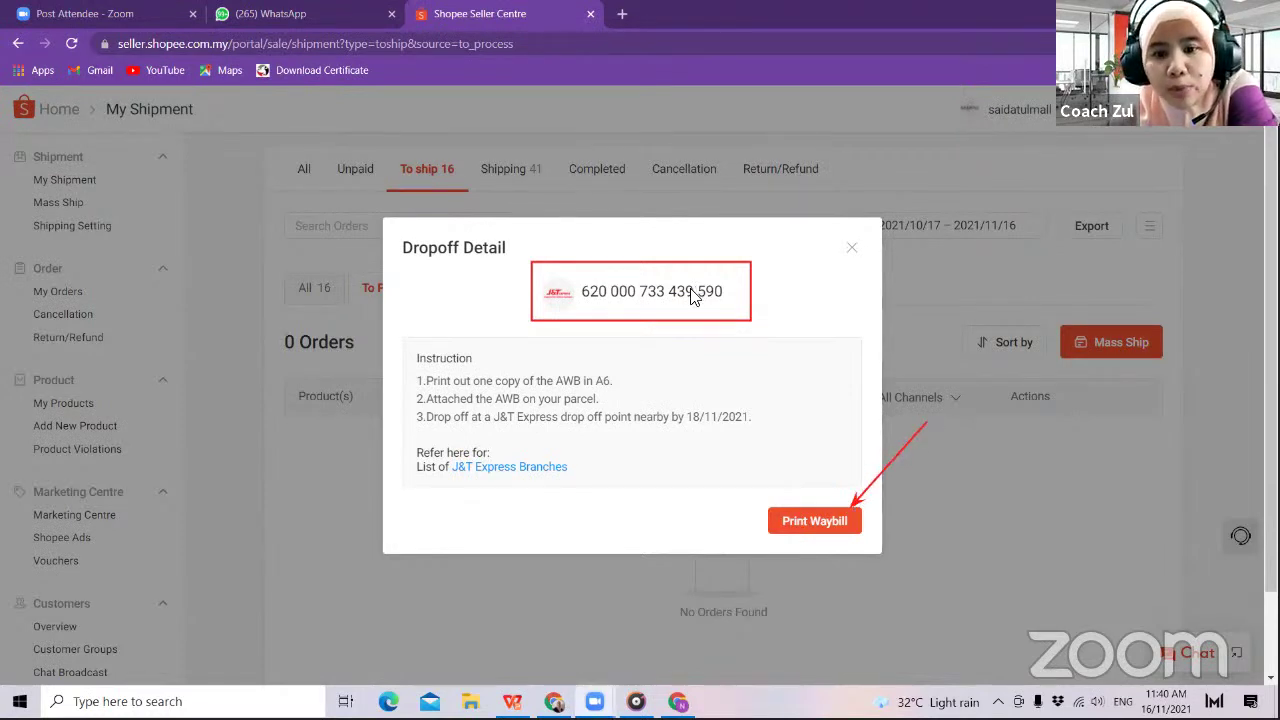
pyautogui.click(852, 249)
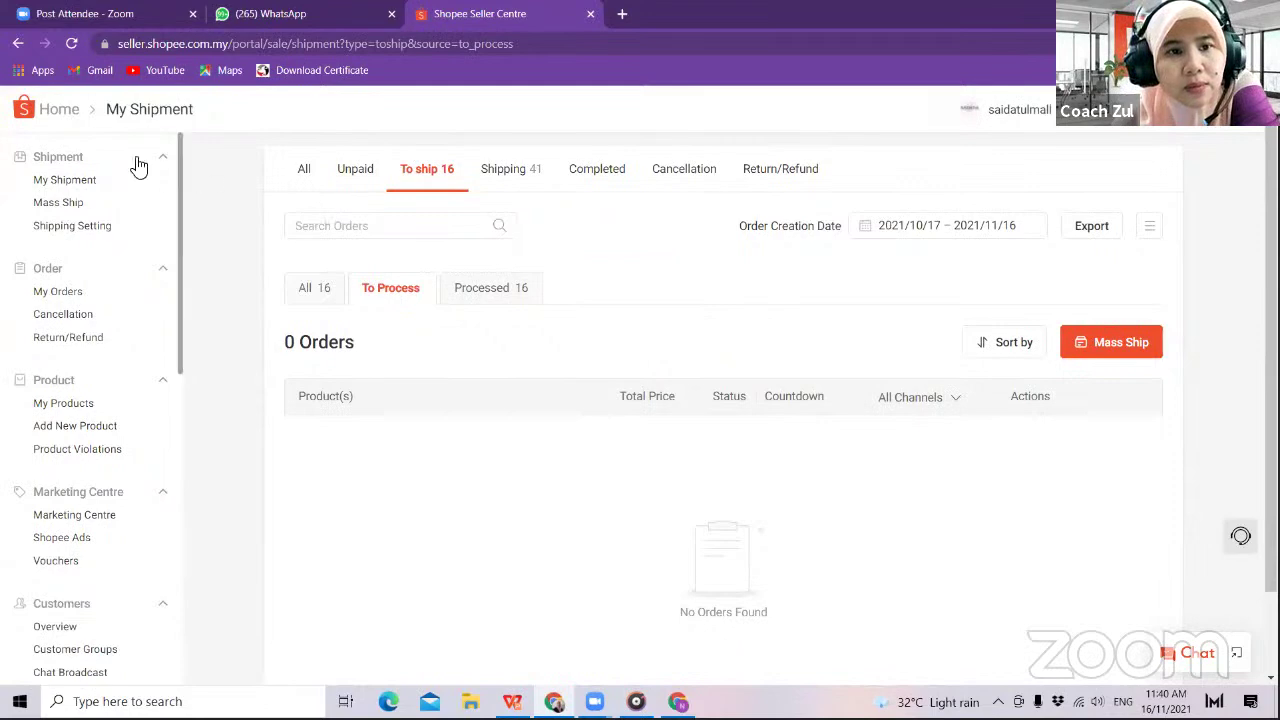
# - Return to the Seller Centre home page, box the Processed Shipment entry in red and open those shipments
pyautogui.click(68, 110)
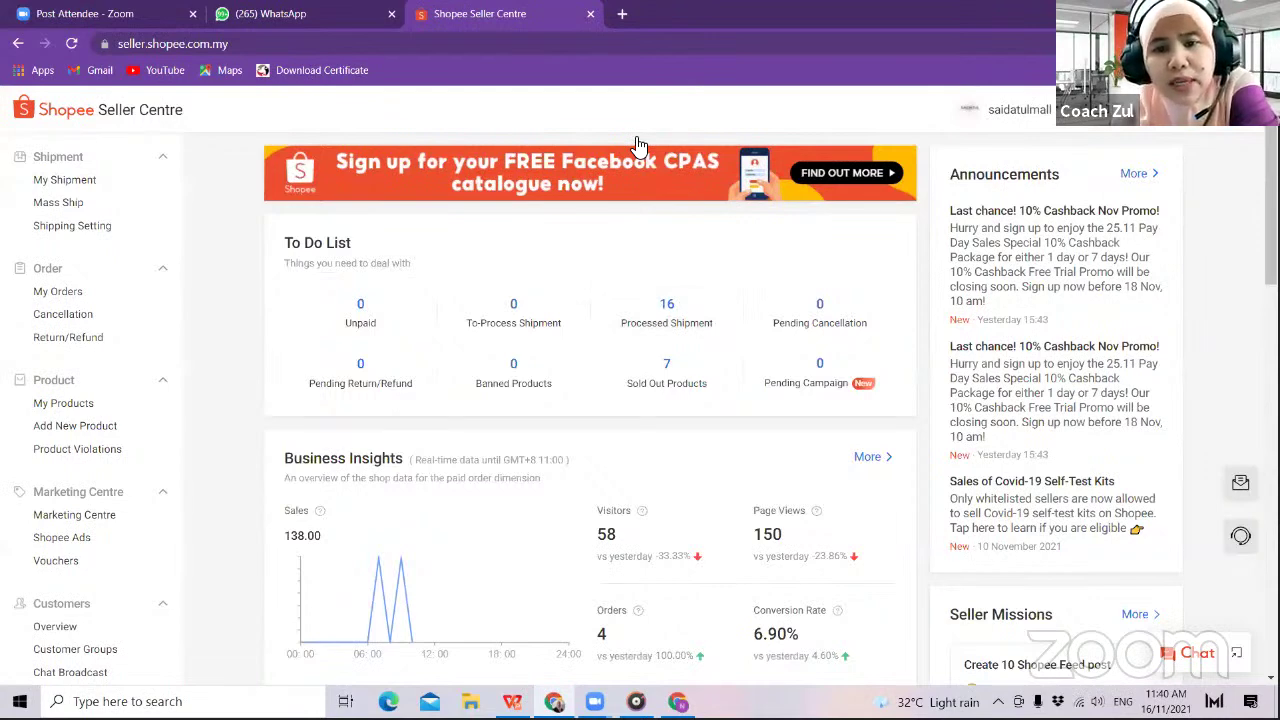
pyautogui.moveTo(605, 287); pyautogui.dragTo(727, 340)
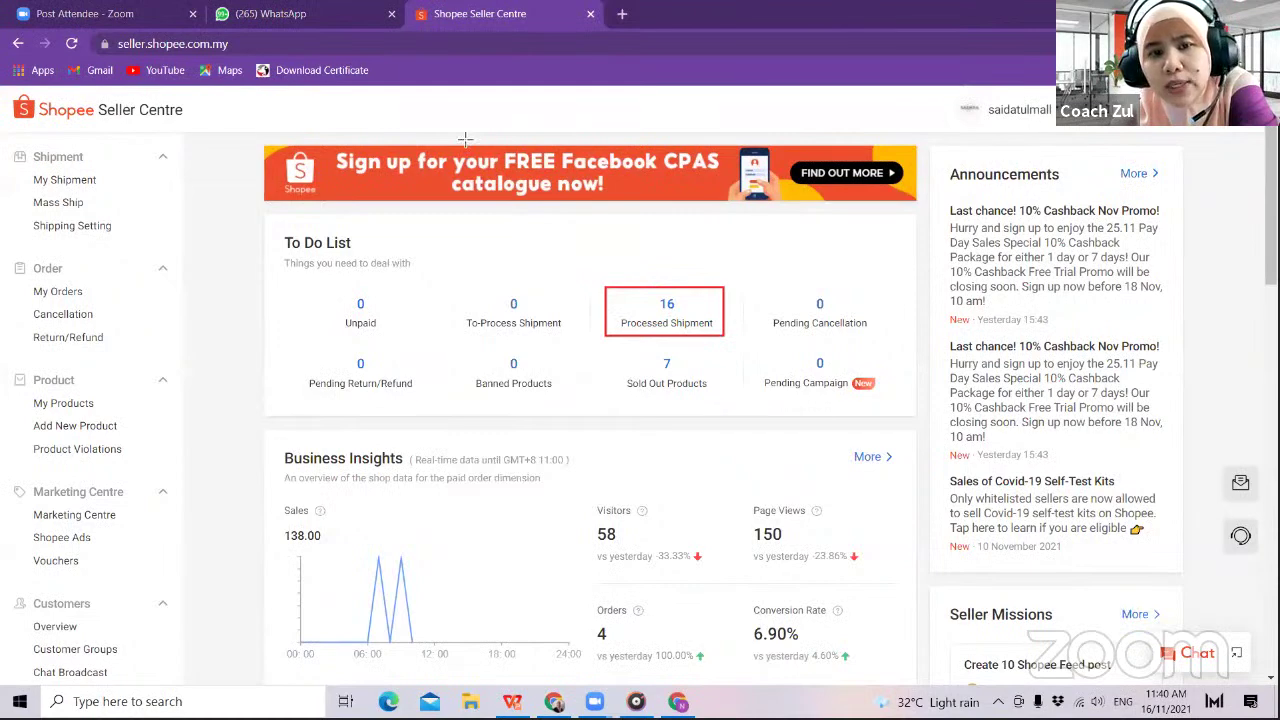
pyautogui.click(662, 306)
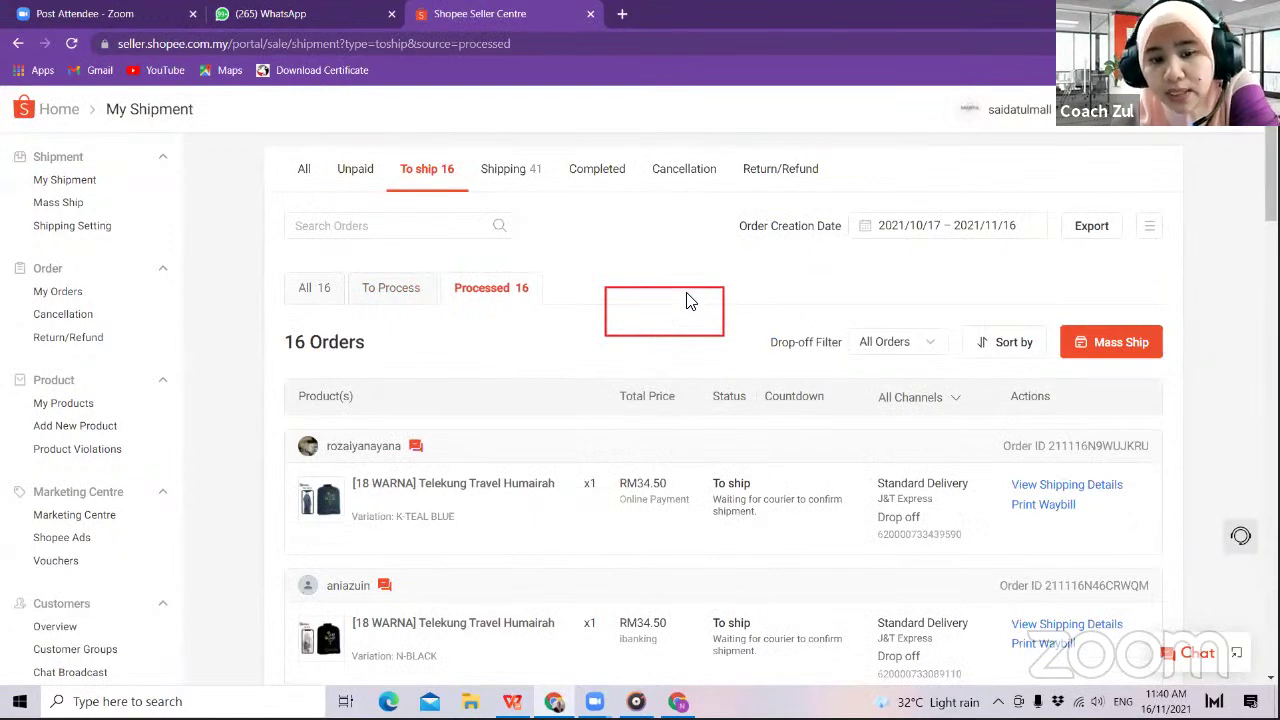
# - Open Mass Ship, clear the leftover red box and point a red arrow at the J&T Express courier filter
pyautogui.click(1099, 341)
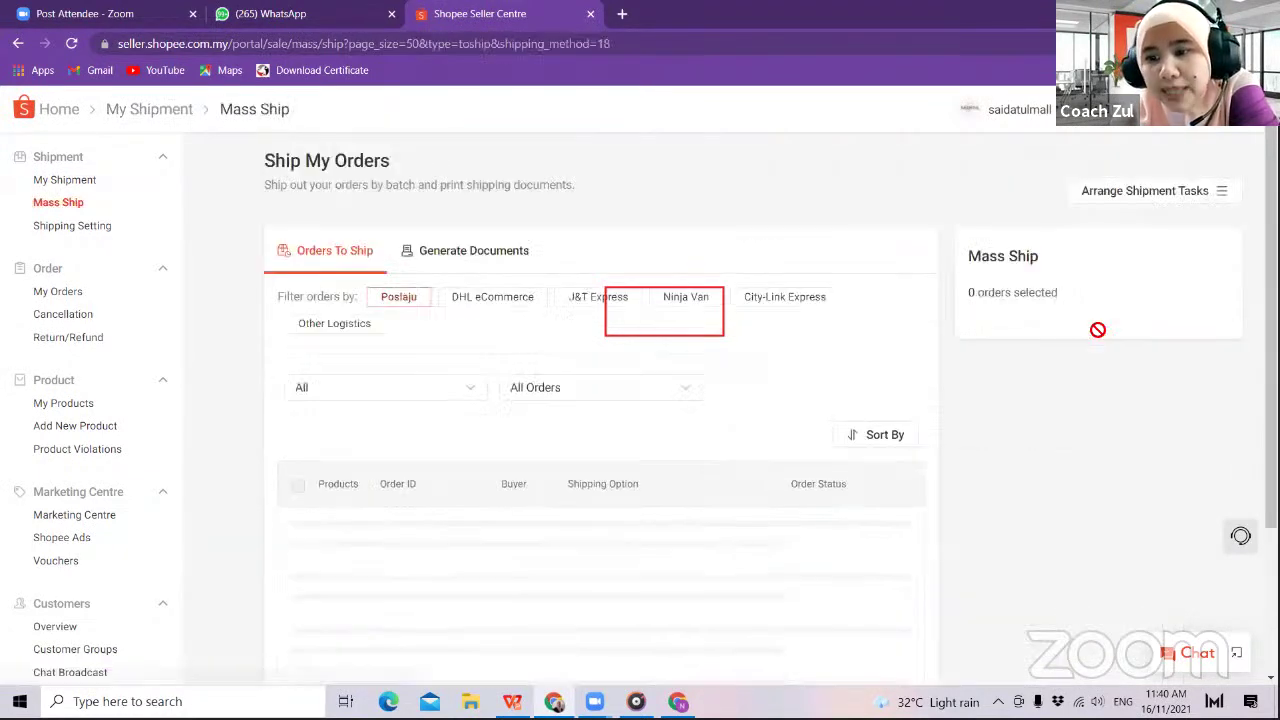
pyautogui.rightClick(830, 138)
pyautogui.click(830, 136)
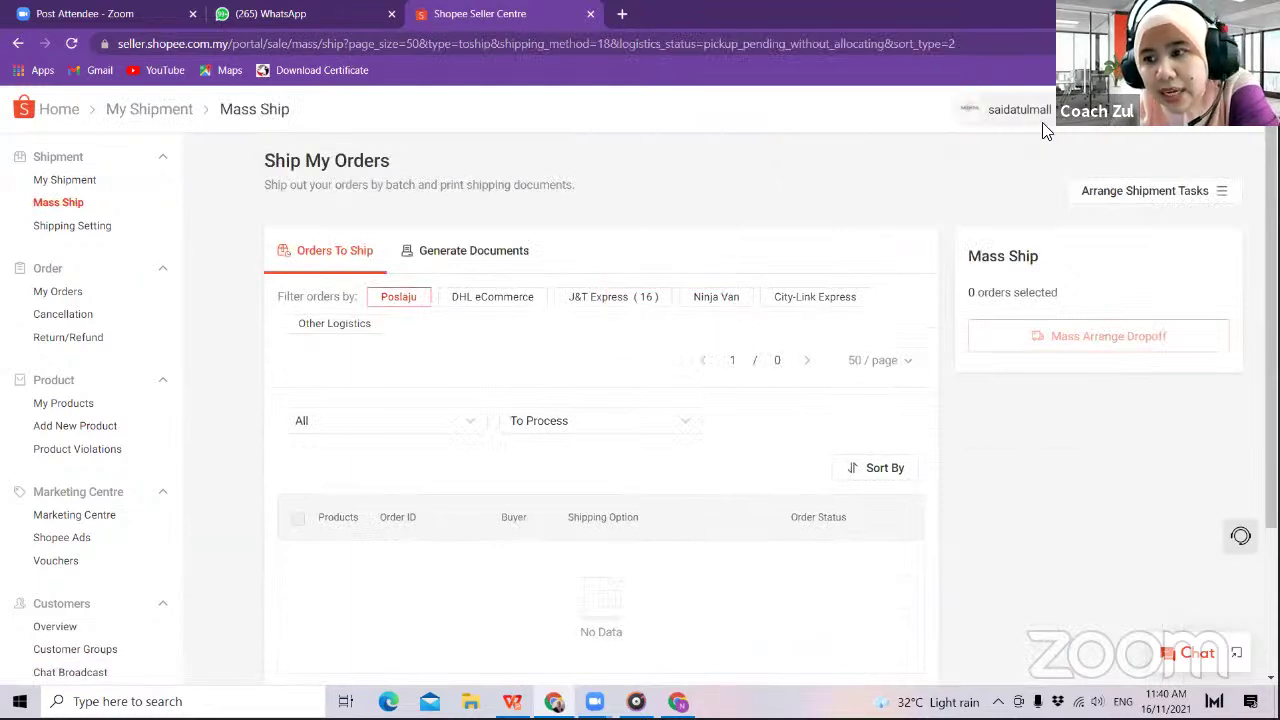
pyautogui.scroll(-1, 708, 158)
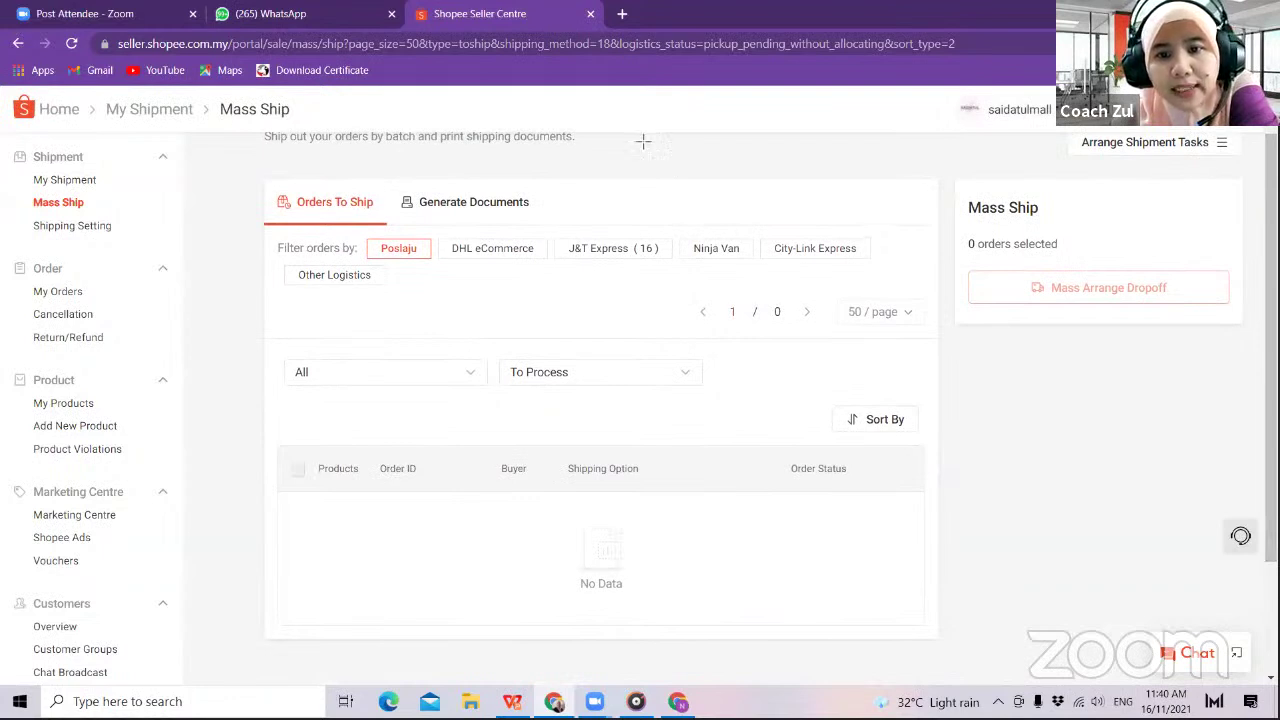
pyautogui.moveTo(650, 168); pyautogui.dragTo(622, 235)
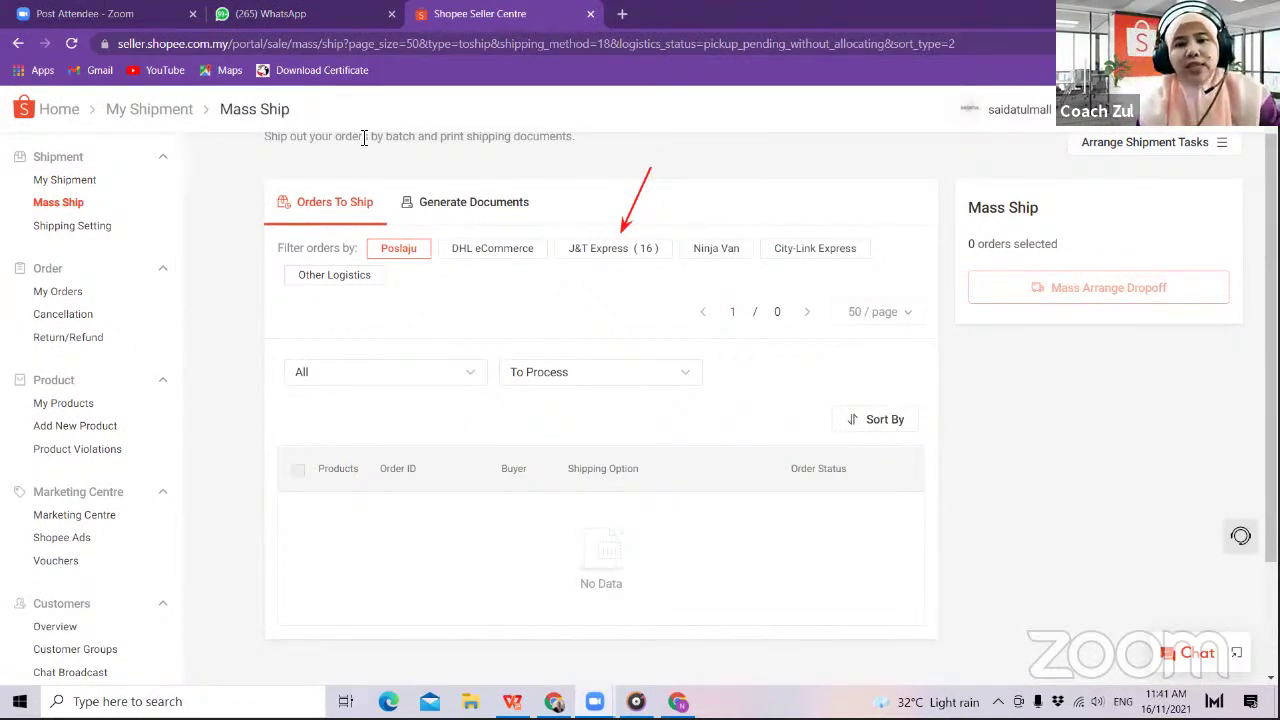
# - Draw four short red arrows beside the order list area and one pointing at Orders To Ship
pyautogui.click(208, 514)
pyautogui.moveTo(251, 515); pyautogui.dragTo(246, 513)
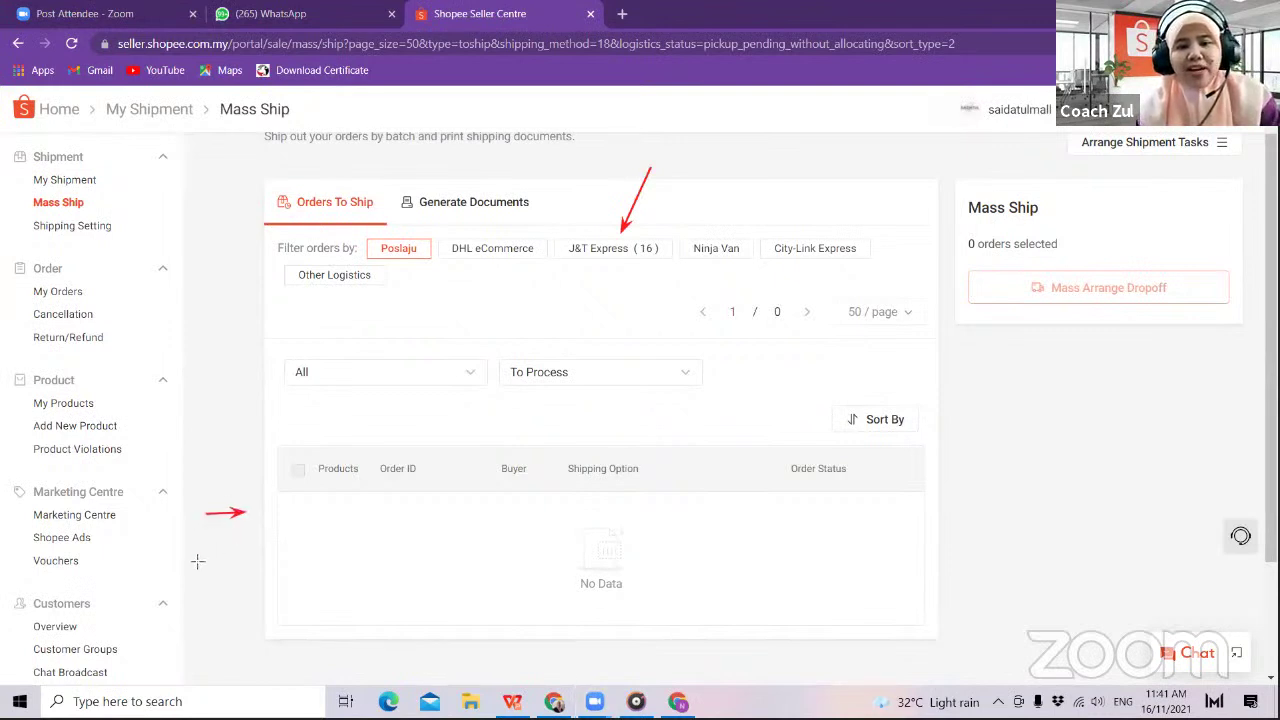
pyautogui.moveTo(195, 559); pyautogui.dragTo(259, 560)
pyautogui.moveTo(193, 600); pyautogui.dragTo(255, 608)
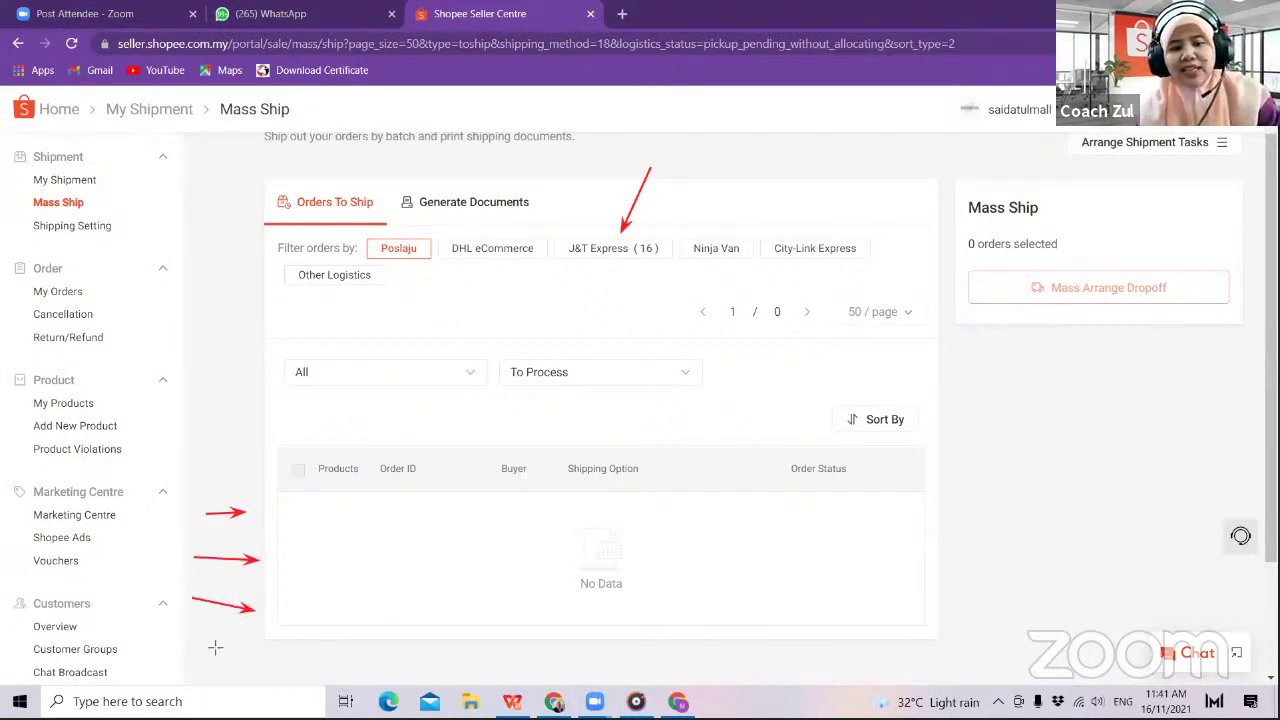
pyautogui.moveTo(213, 647); pyautogui.dragTo(263, 653)
pyautogui.moveTo(351, 163); pyautogui.dragTo(341, 190)
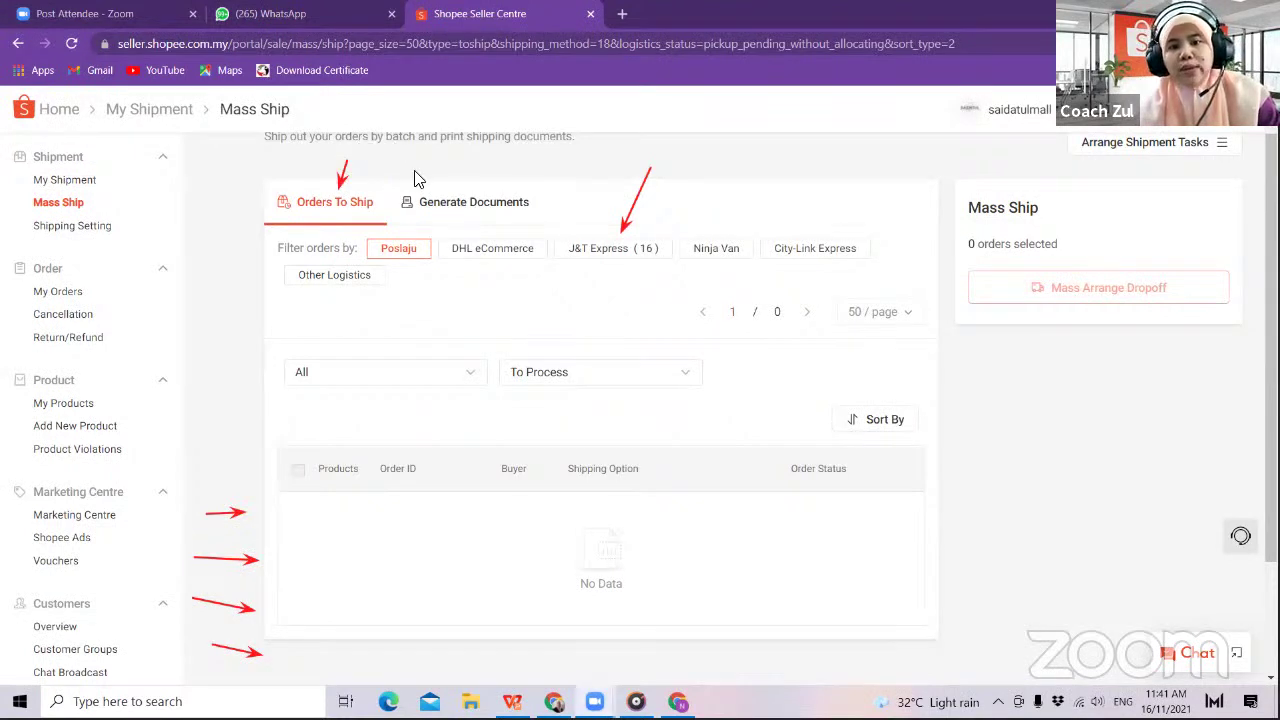
# - For shipping document generation, filter the processed orders by J&T Express and select all of them
pyautogui.click(449, 205)
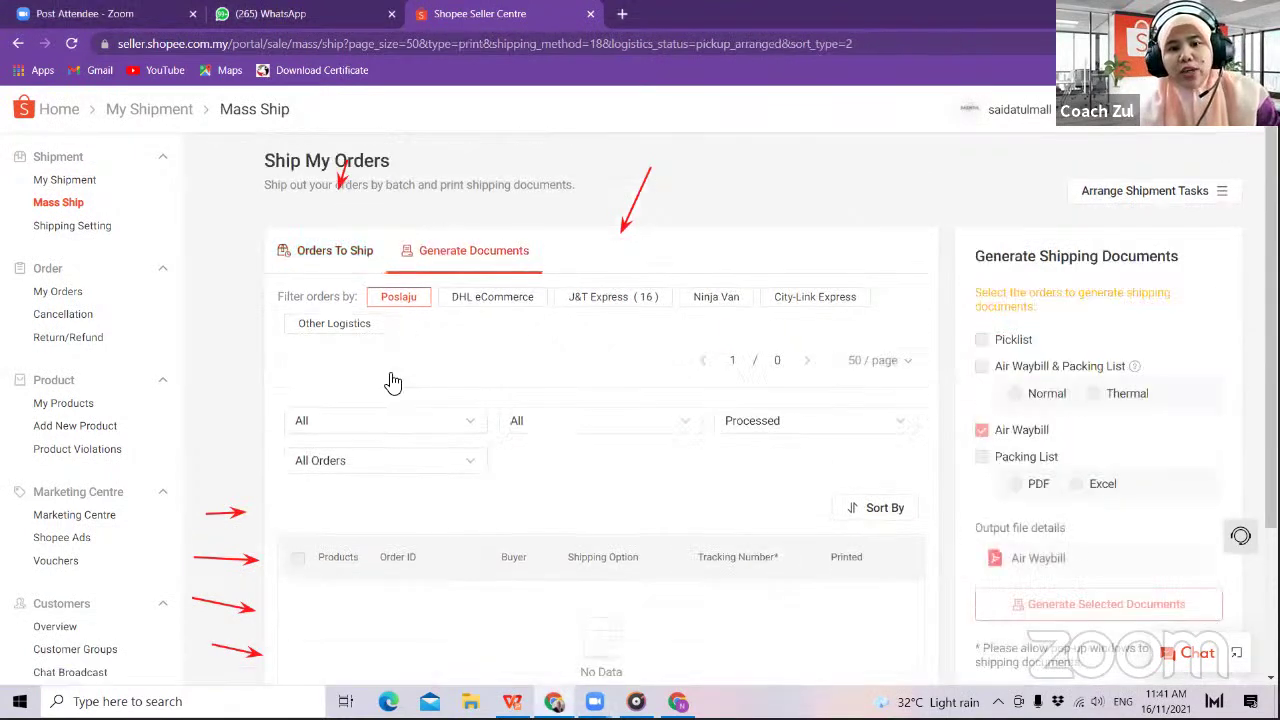
pyautogui.click(617, 296)
pyautogui.scroll(-10, 600, 400)
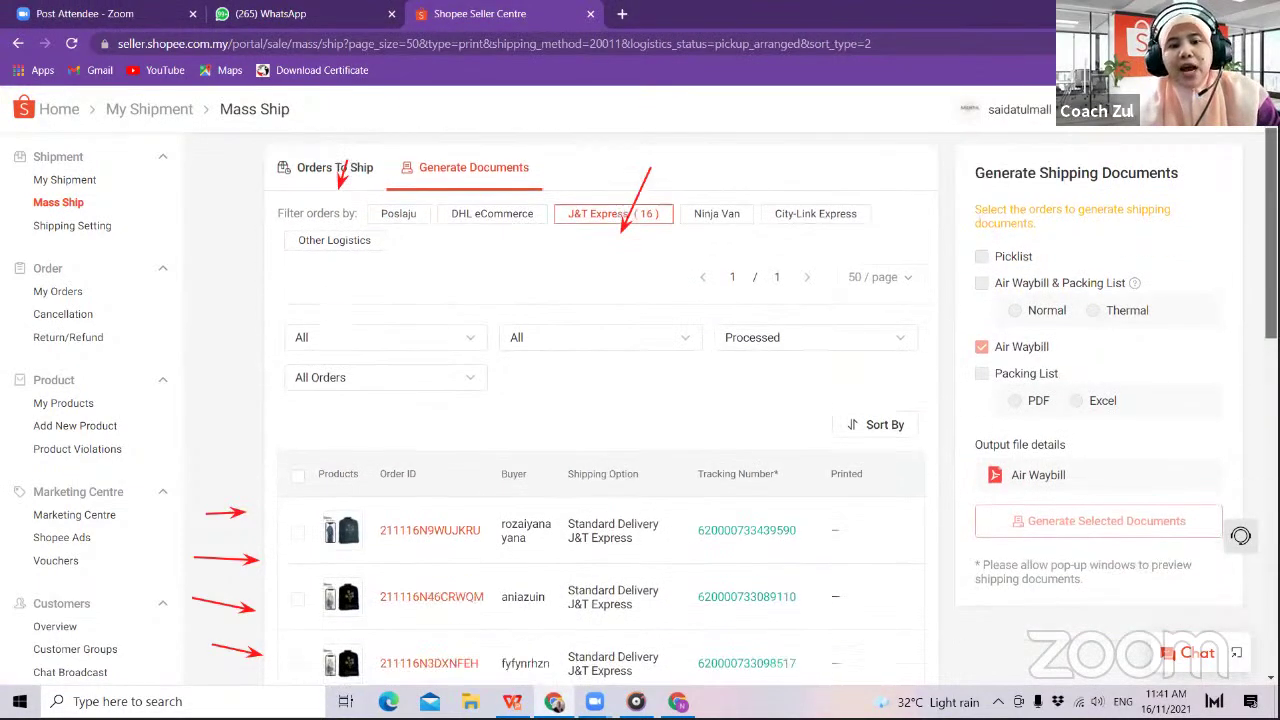
pyautogui.scroll(10, 1200, 252)
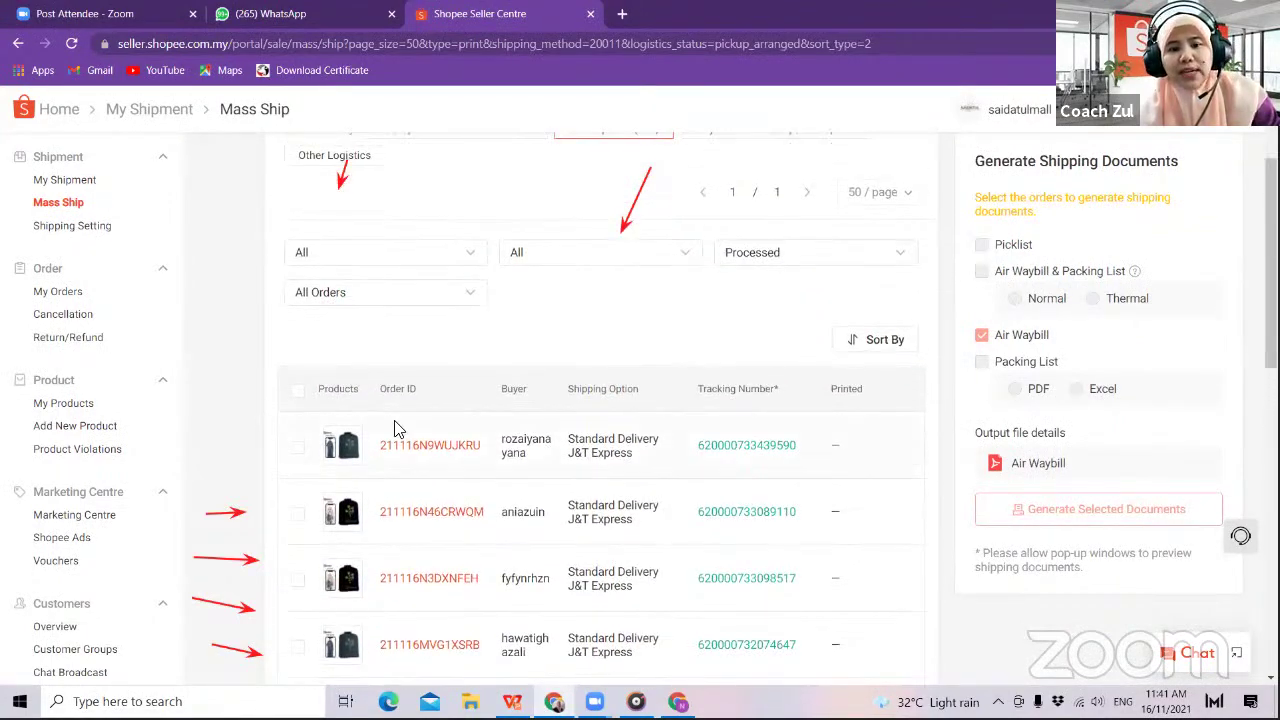
pyautogui.click(298, 392)
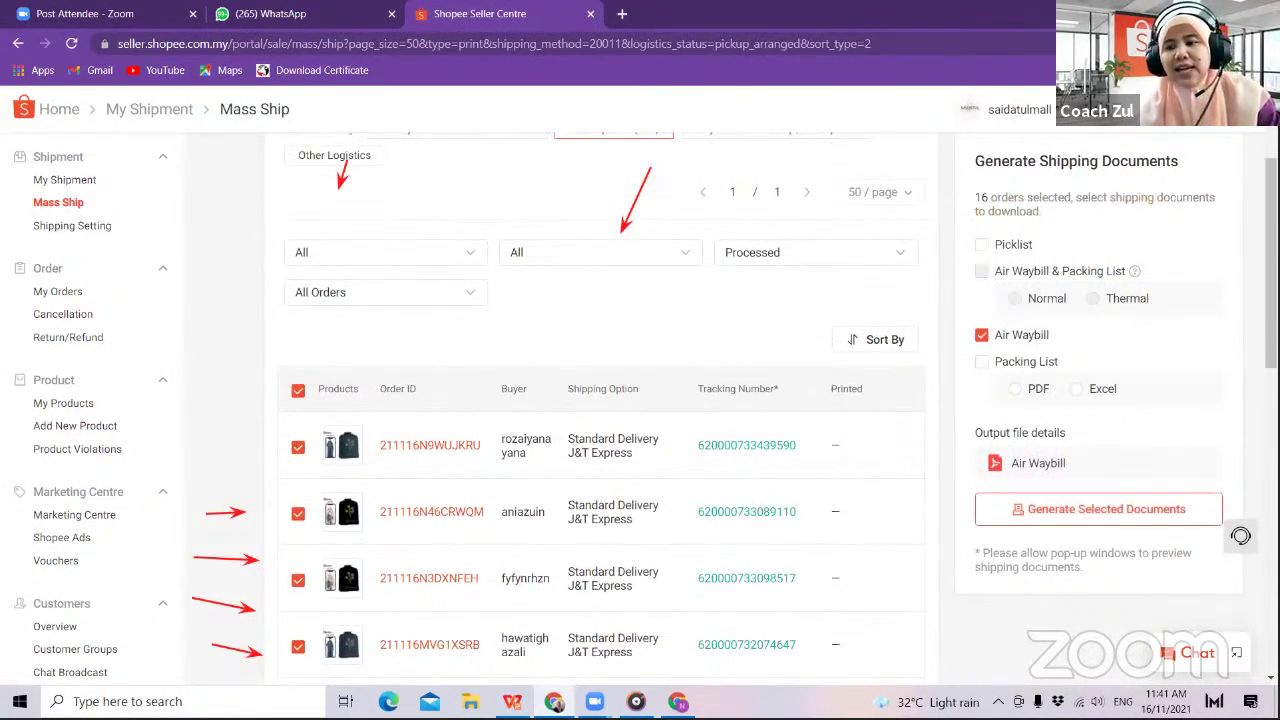
# - Generate the air waybills for the selected orders and look through the print preview
pyautogui.scroll(2, 600, 400)
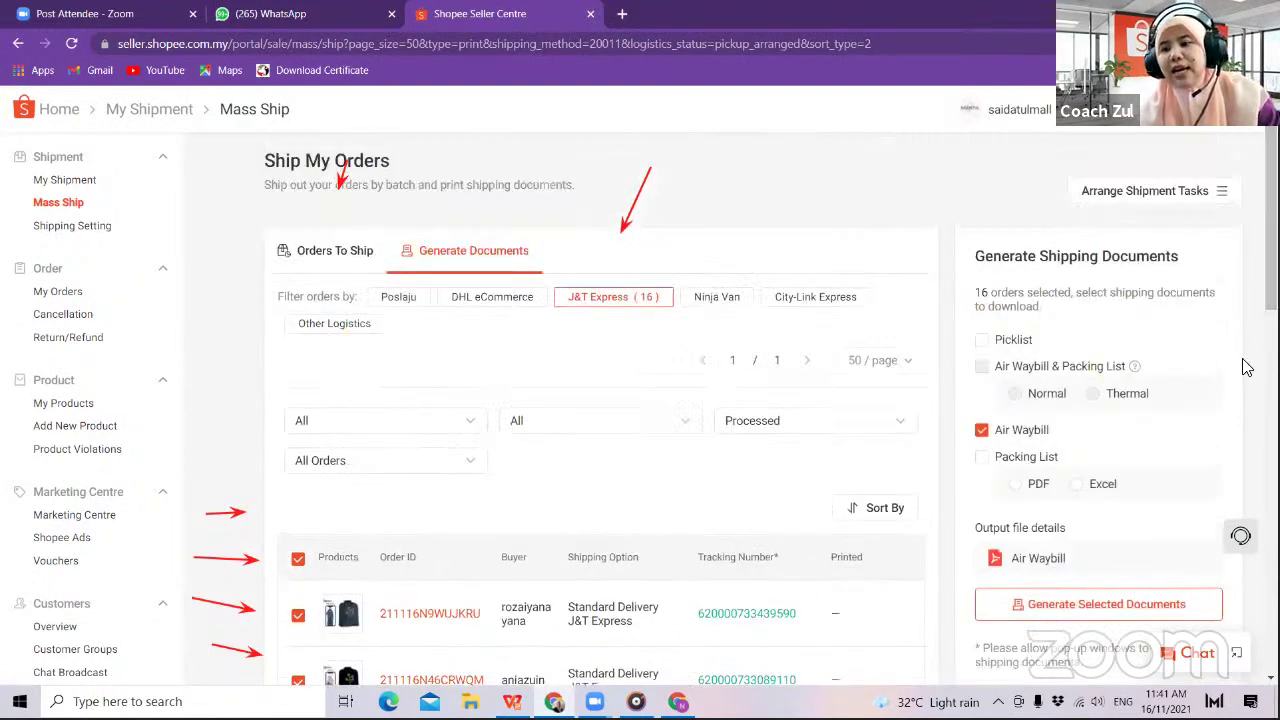
pyautogui.scroll(-2, 600, 400)
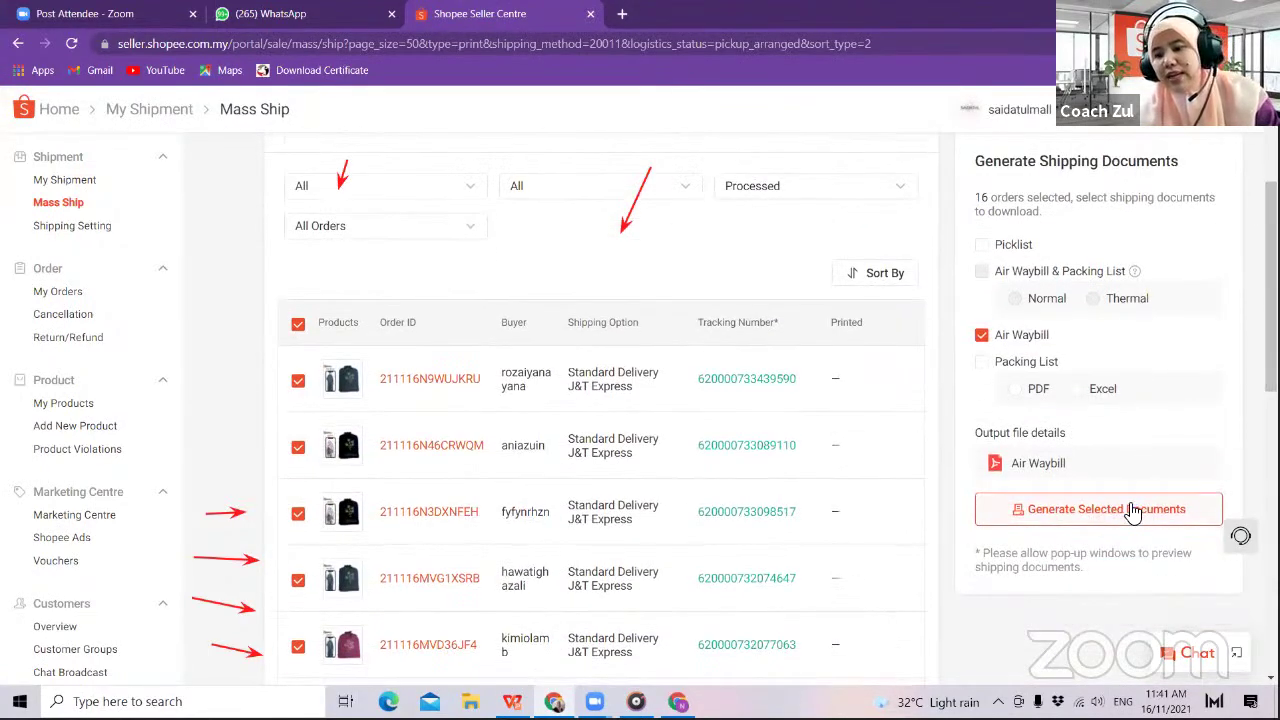
pyautogui.click(1097, 512)
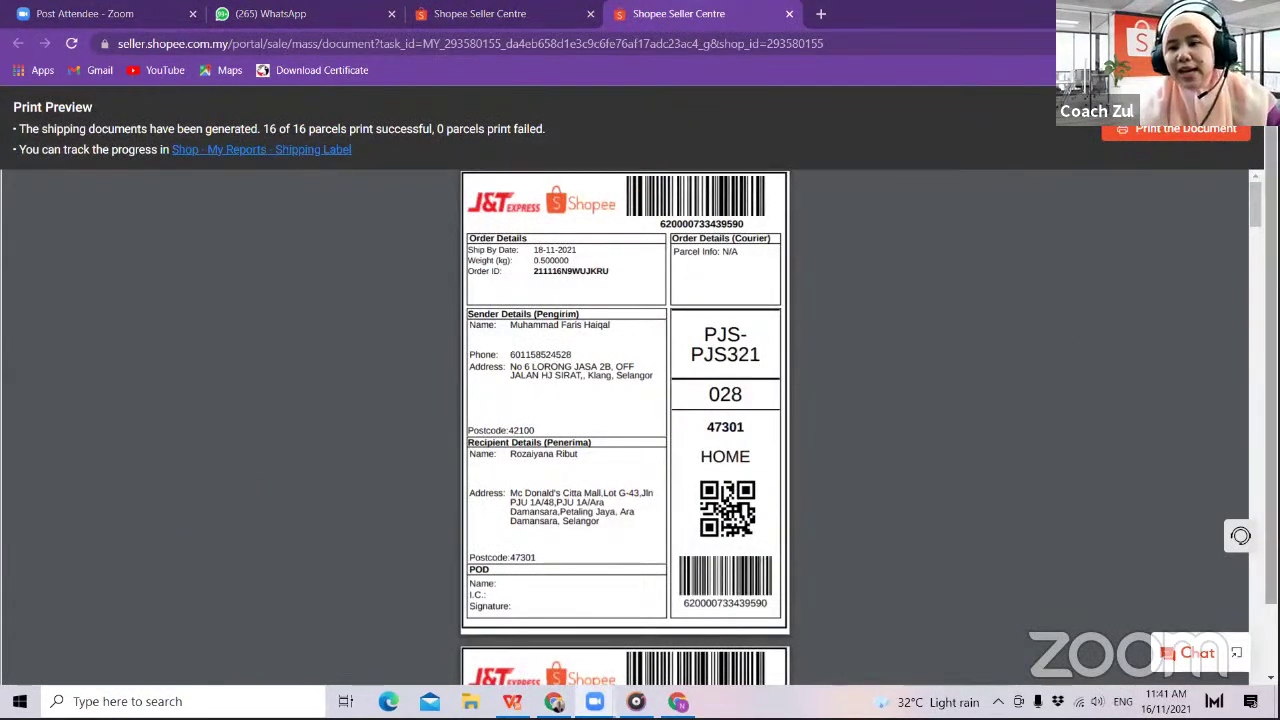
pyautogui.moveTo(1256, 204); pyautogui.dragTo(1256, 370)
pyautogui.scroll(8, 700, 200)
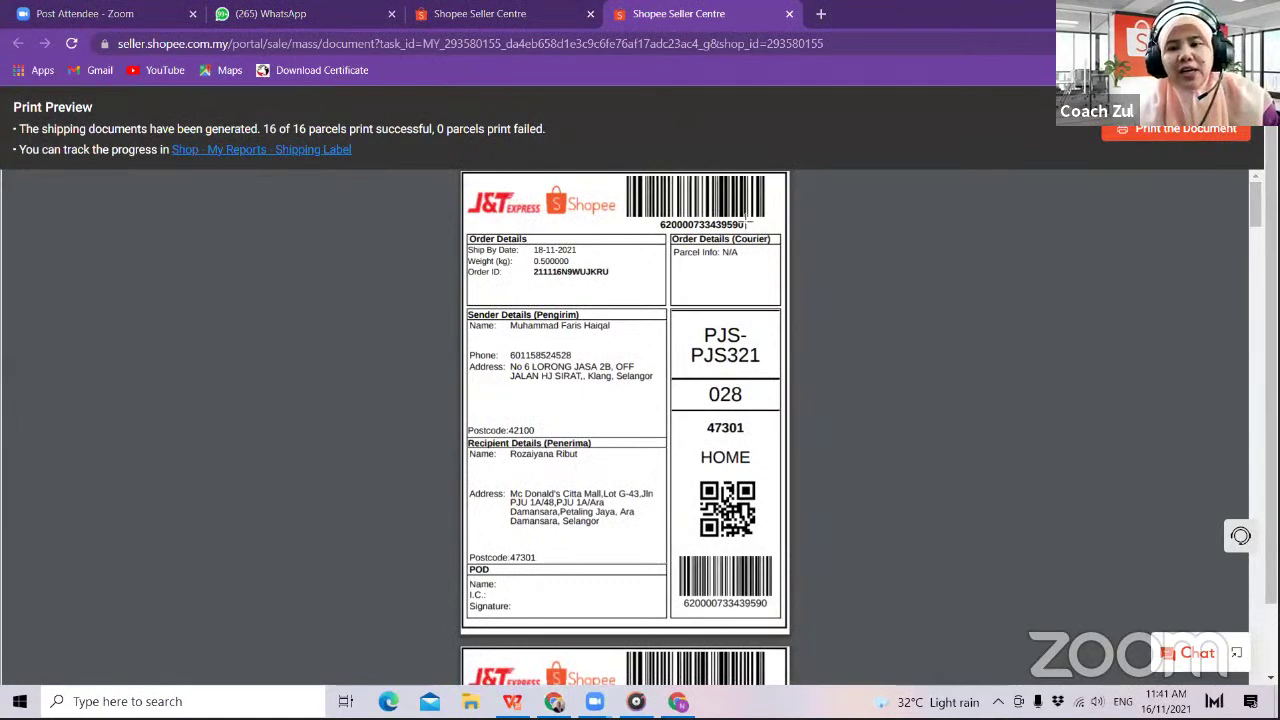
# - Draw red arrows to the tracking number, J&T Express logo and recipient details on the first waybill
pyautogui.moveTo(893, 256); pyautogui.dragTo(745, 225)
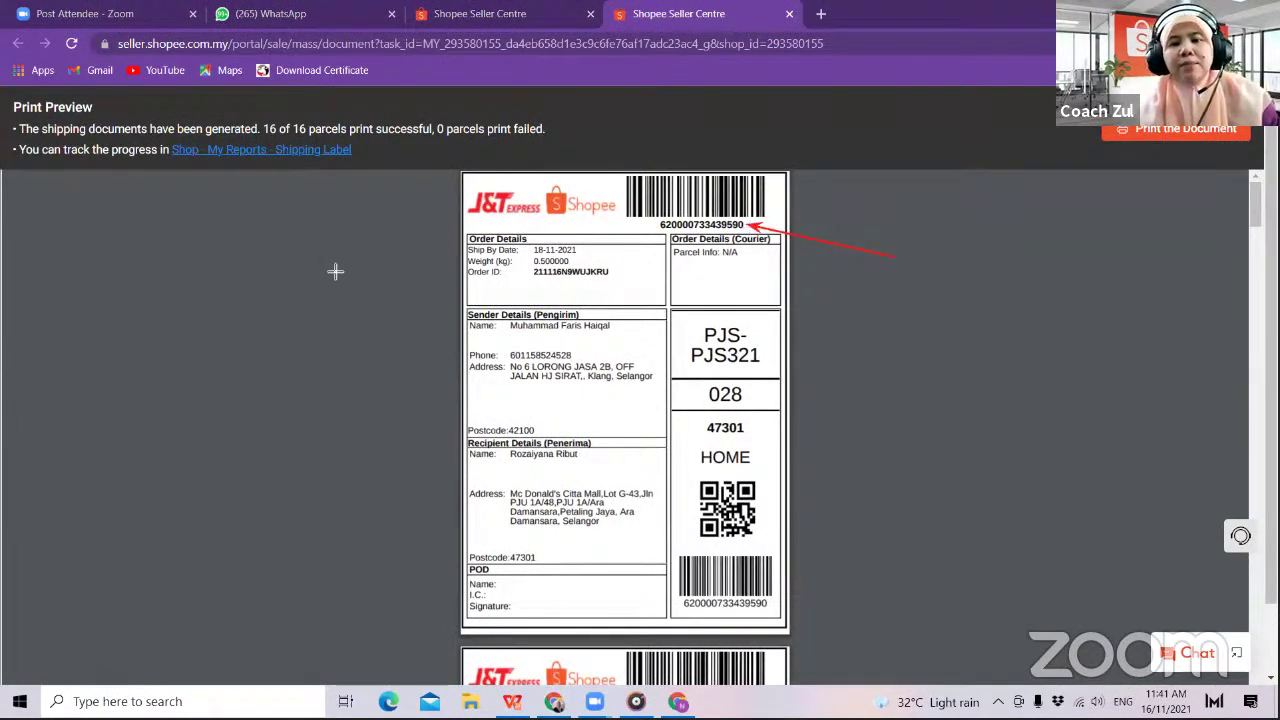
pyautogui.moveTo(315, 283); pyautogui.dragTo(467, 203)
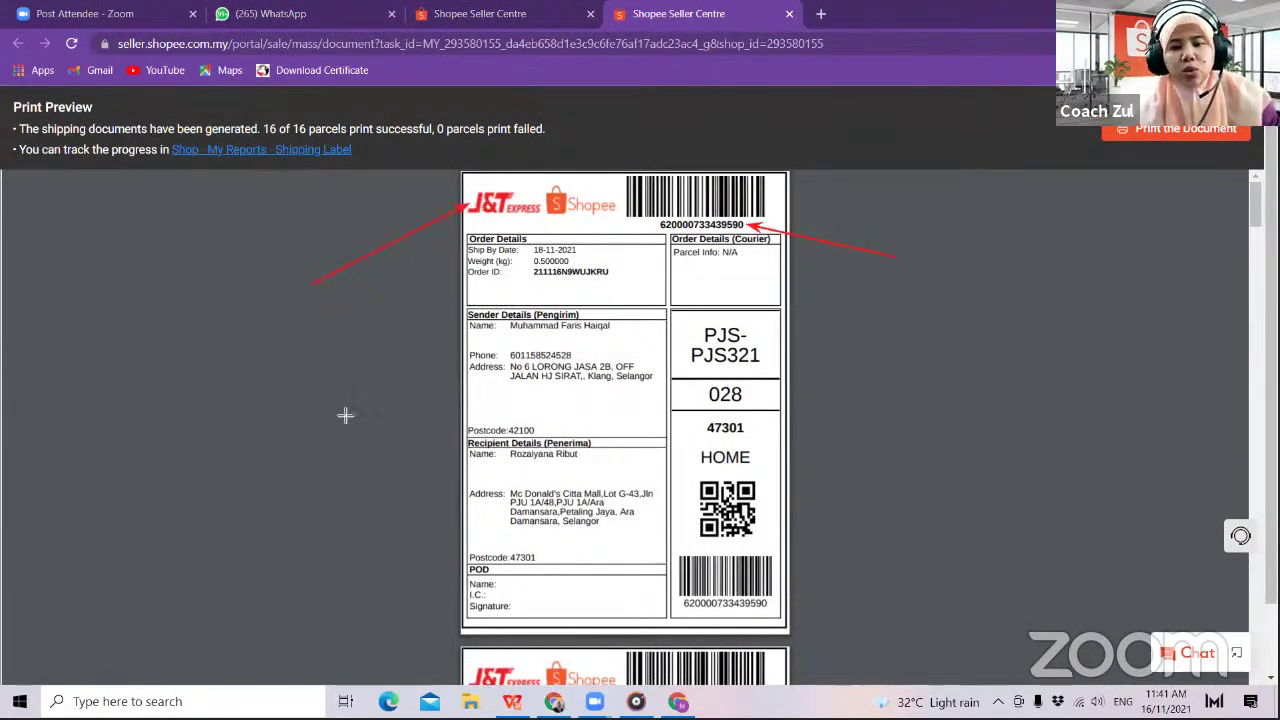
pyautogui.moveTo(317, 397); pyautogui.dragTo(480, 474)
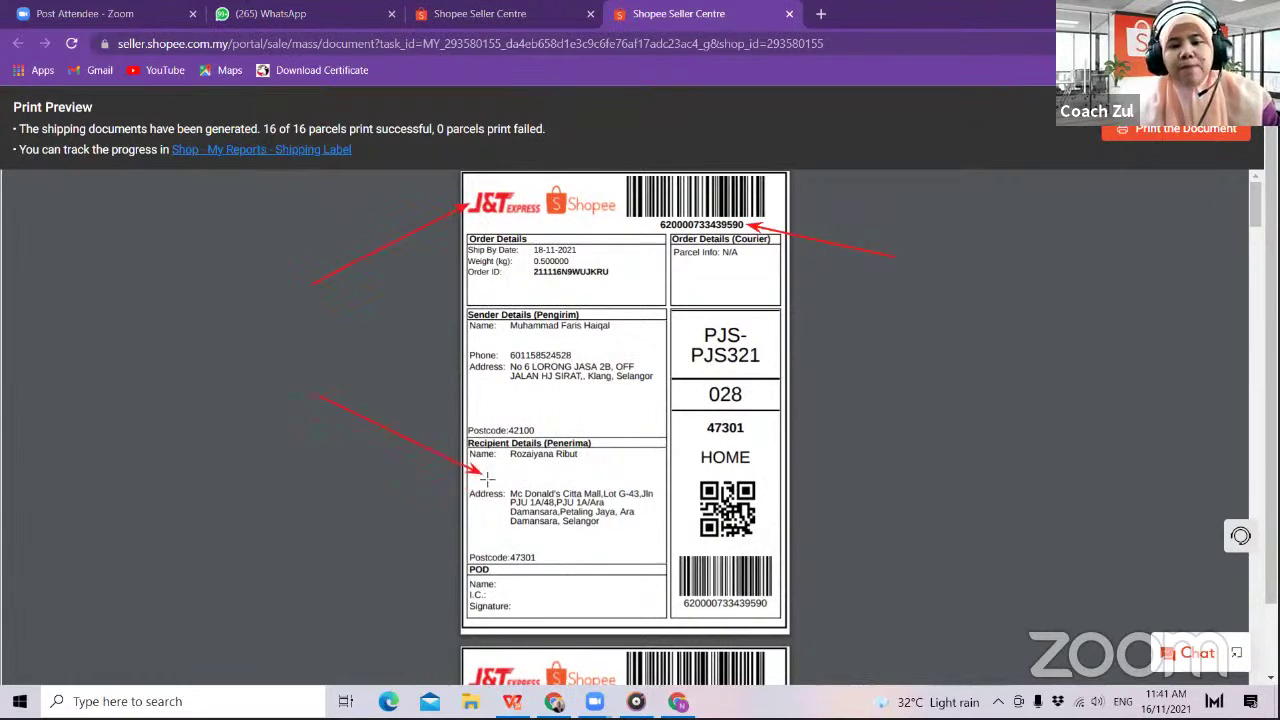
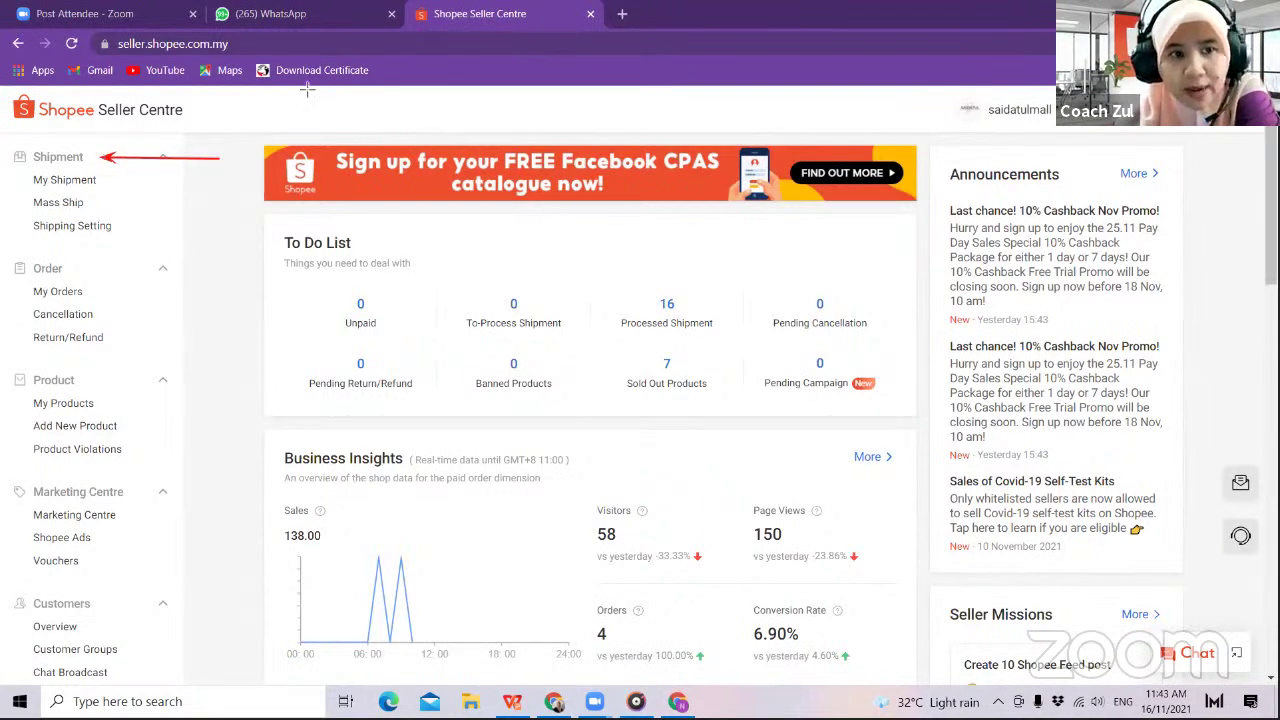
# - Open Shipping Setting and underline the words "for other non-SSL" in red in the introductory text
pyautogui.click(72, 229)
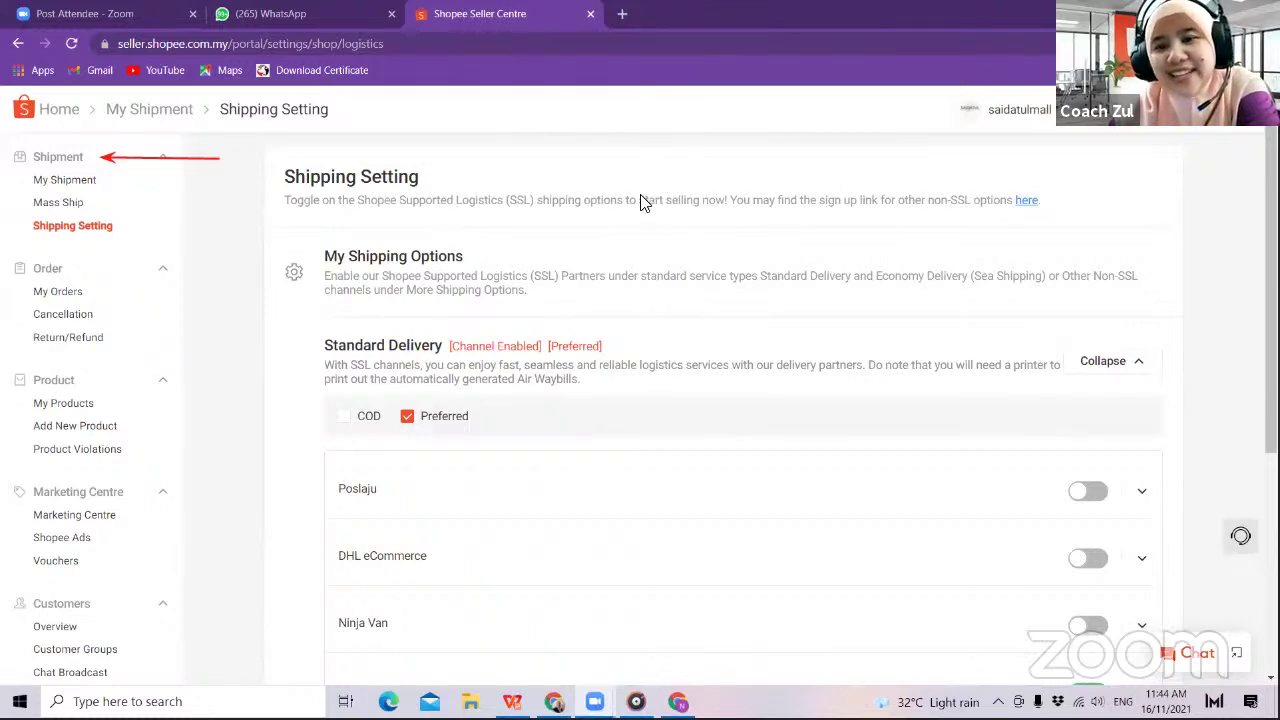
pyautogui.scroll(-1, 645, 203)
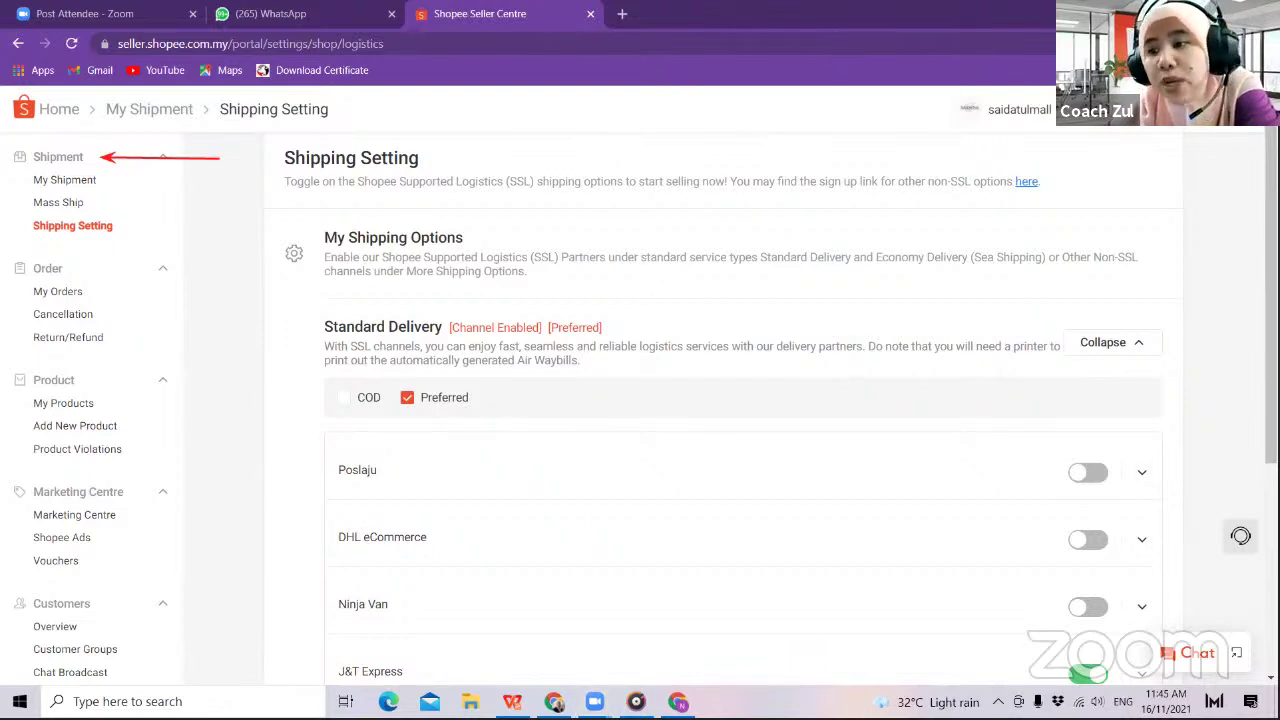
pyautogui.scroll(1, 1013, 173)
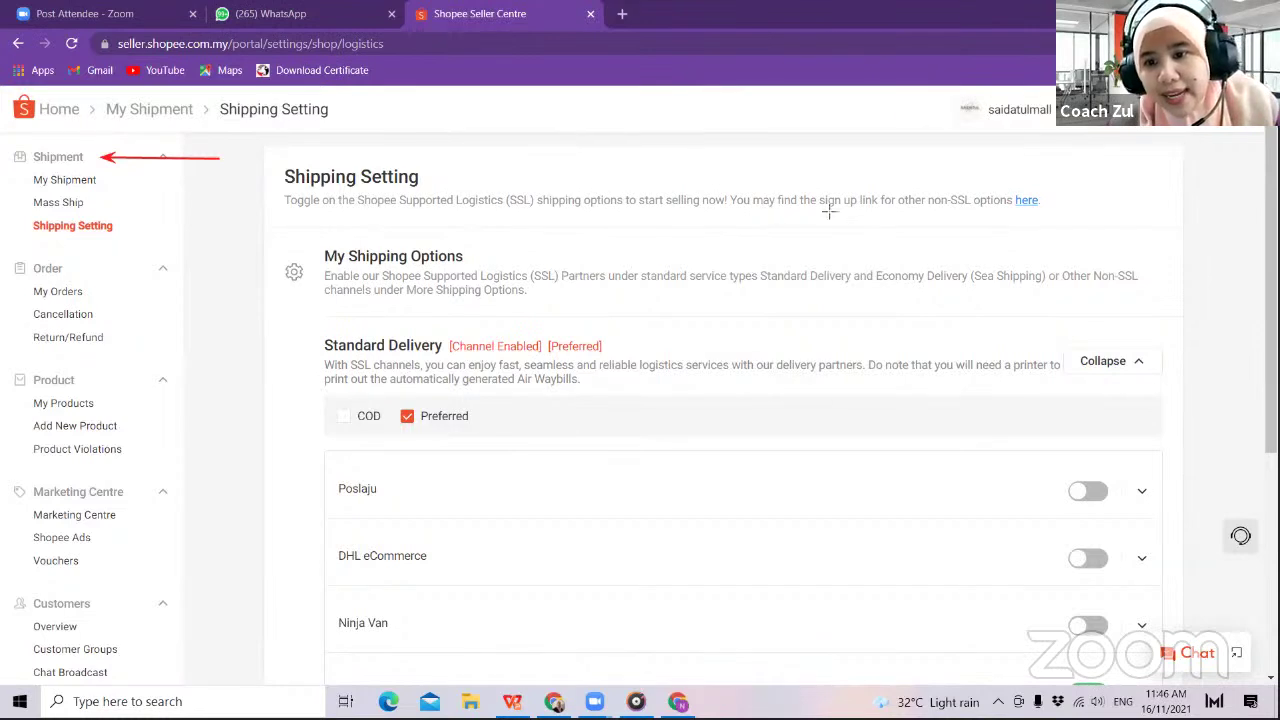
pyautogui.moveTo(881, 207); pyautogui.dragTo(977, 208)
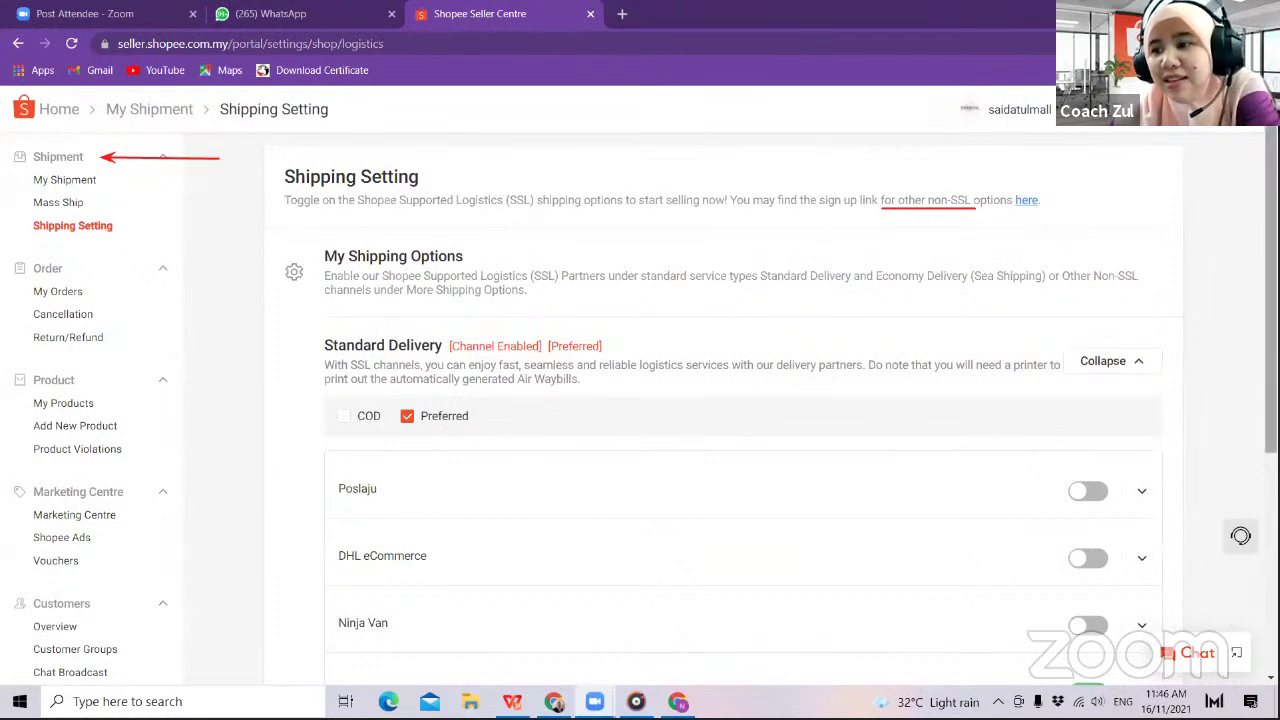
# - Draw red arrows to the Standard Delivery couriers City-Link Express, J&T Express, Ninja Van, DHL eCommerce and Poslaju
pyautogui.scroll(-2, 740, 400)
pyautogui.scroll(-1, 944, 300)
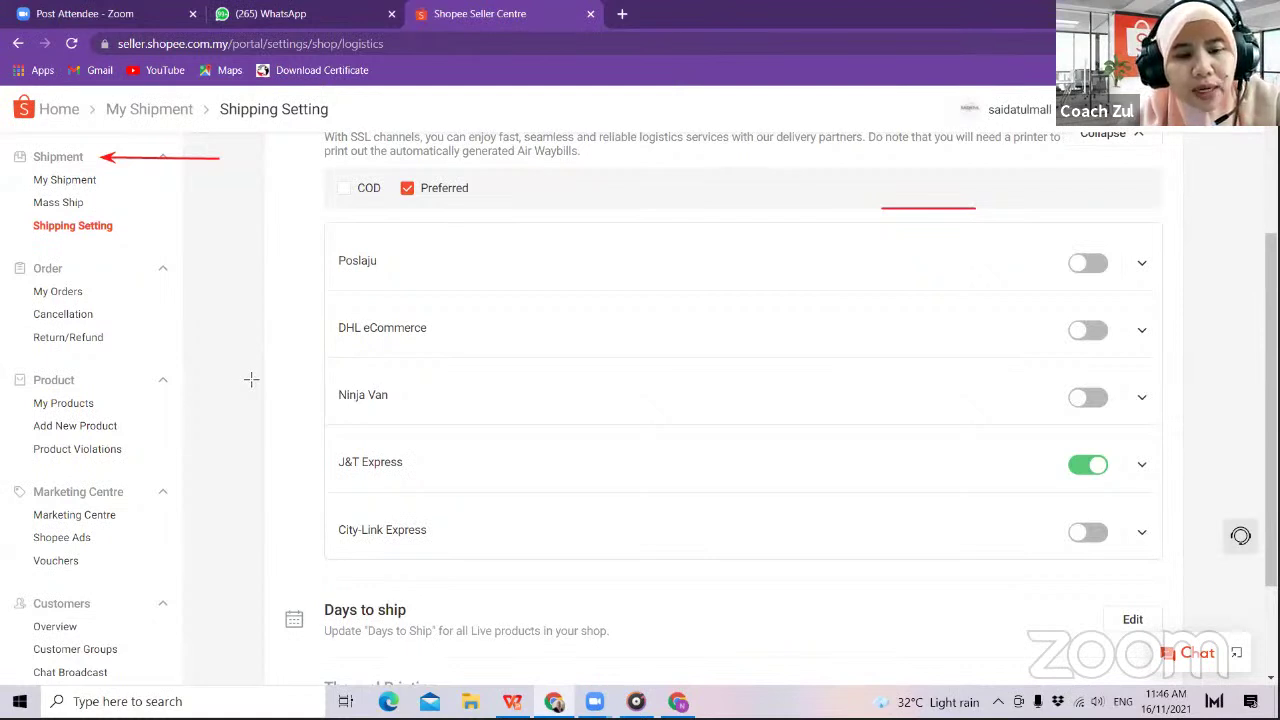
pyautogui.moveTo(253, 380); pyautogui.dragTo(328, 515)
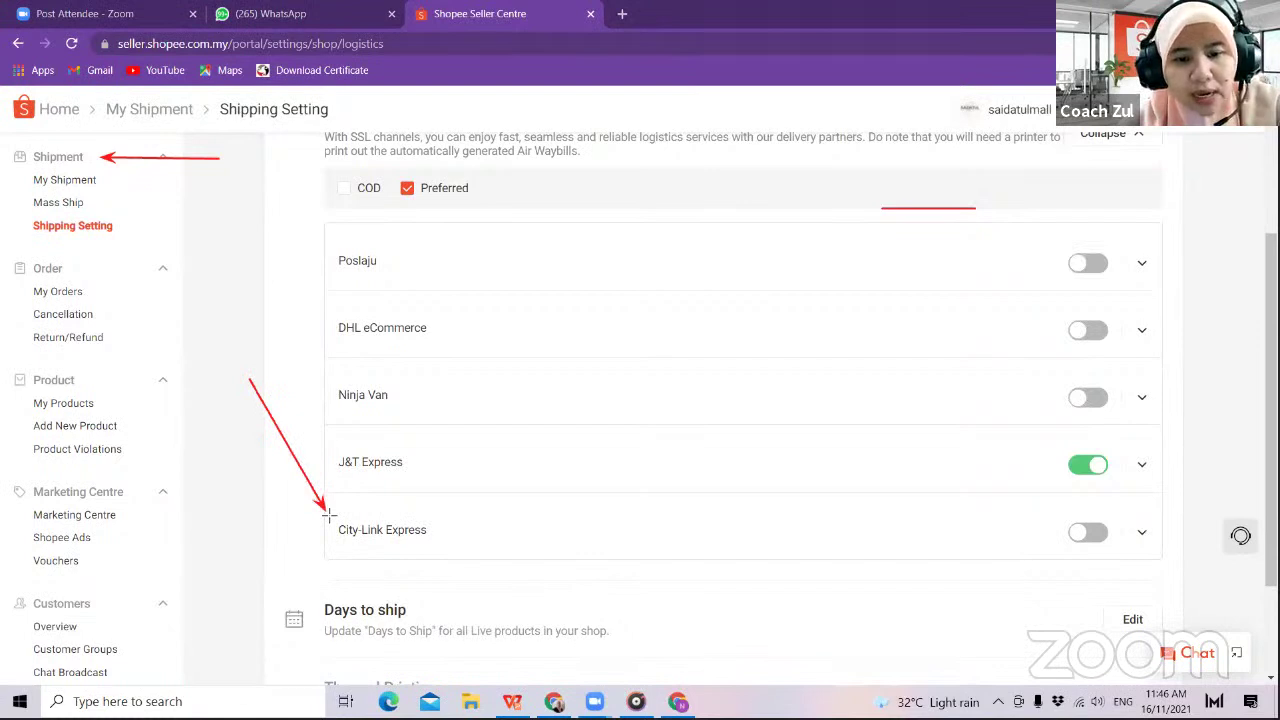
pyautogui.moveTo(253, 381); pyautogui.dragTo(324, 451)
pyautogui.moveTo(253, 380)
pyautogui.mouseDown()
pyautogui.moveTo(322, 389)
pyautogui.moveTo(324, 330)
pyautogui.mouseUp()
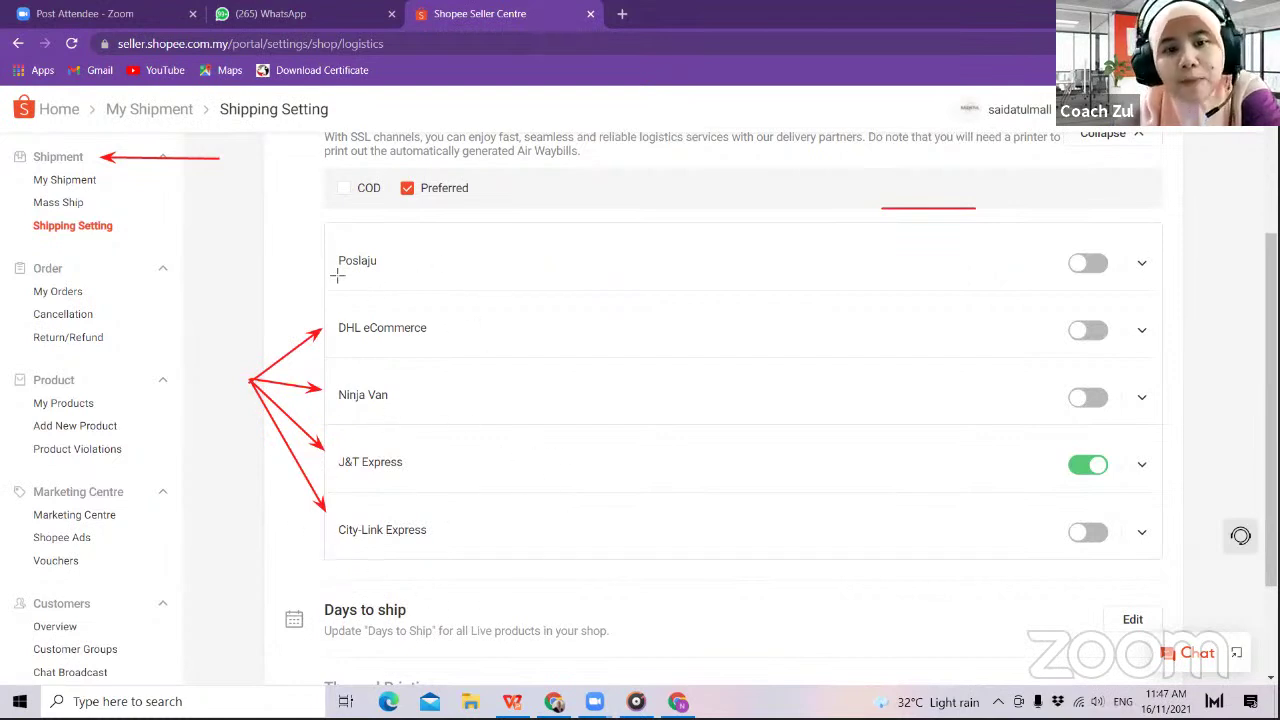
pyautogui.moveTo(250, 380); pyautogui.dragTo(328, 266)
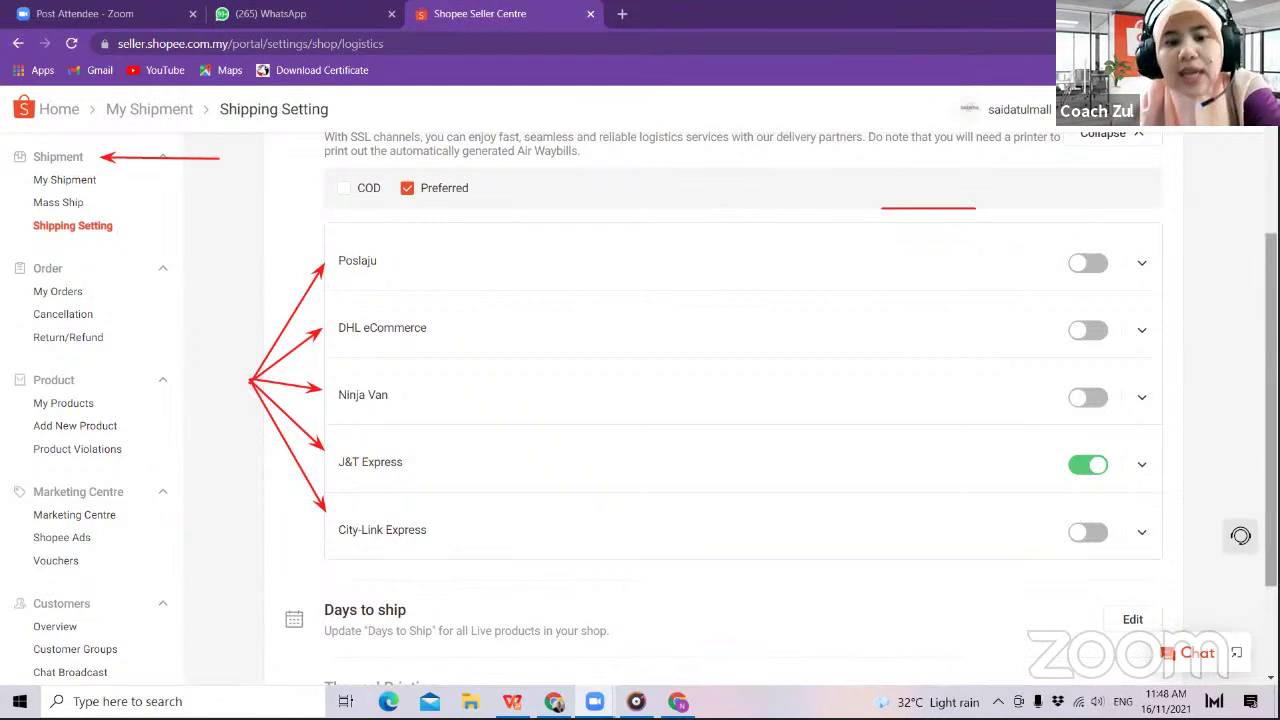
# - Open the sign-up article for non-SSL shipping options and switch to its Bahasa Malaysia version
pyautogui.scroll(2, 740, 400)
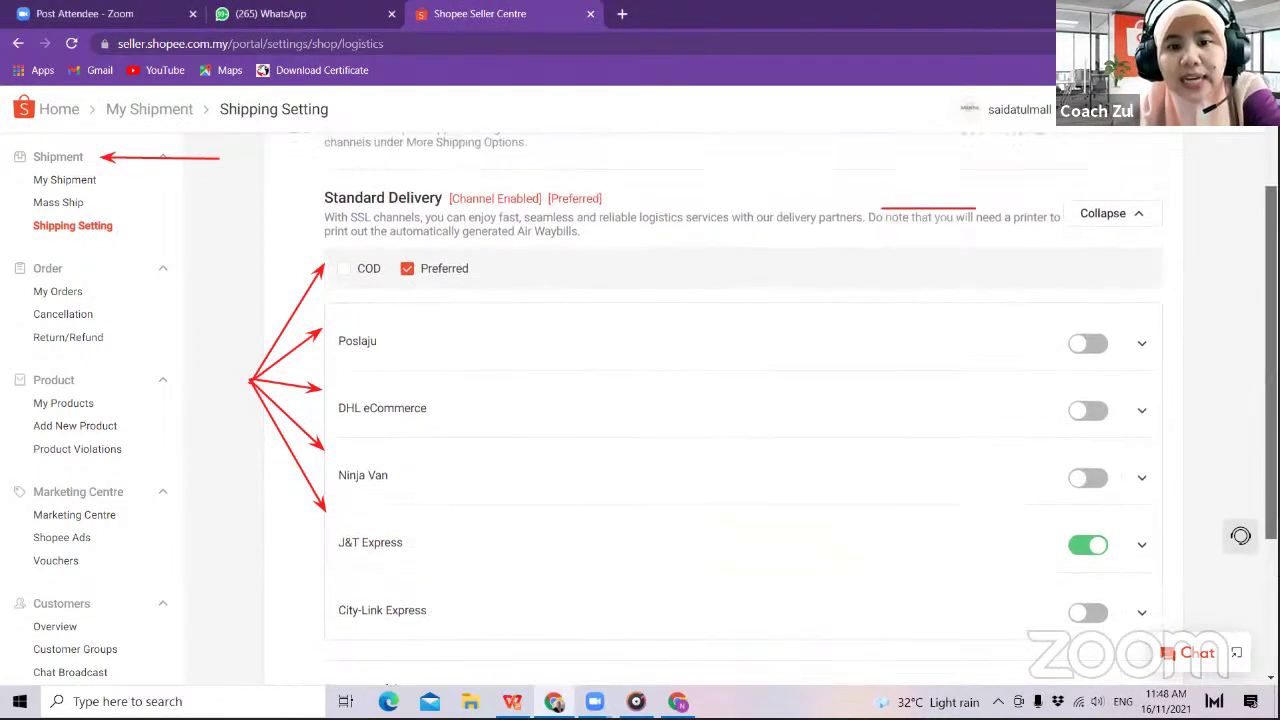
pyautogui.scroll(1, 1200, 130)
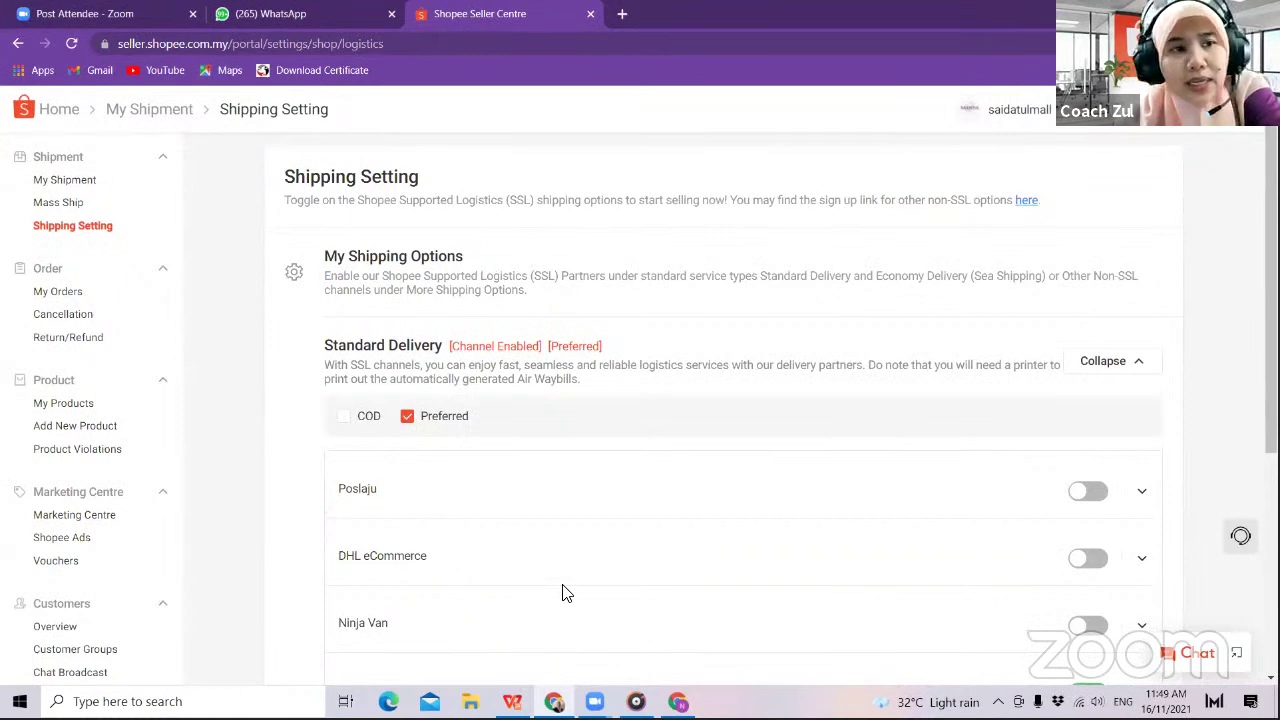
pyautogui.click(1027, 200)
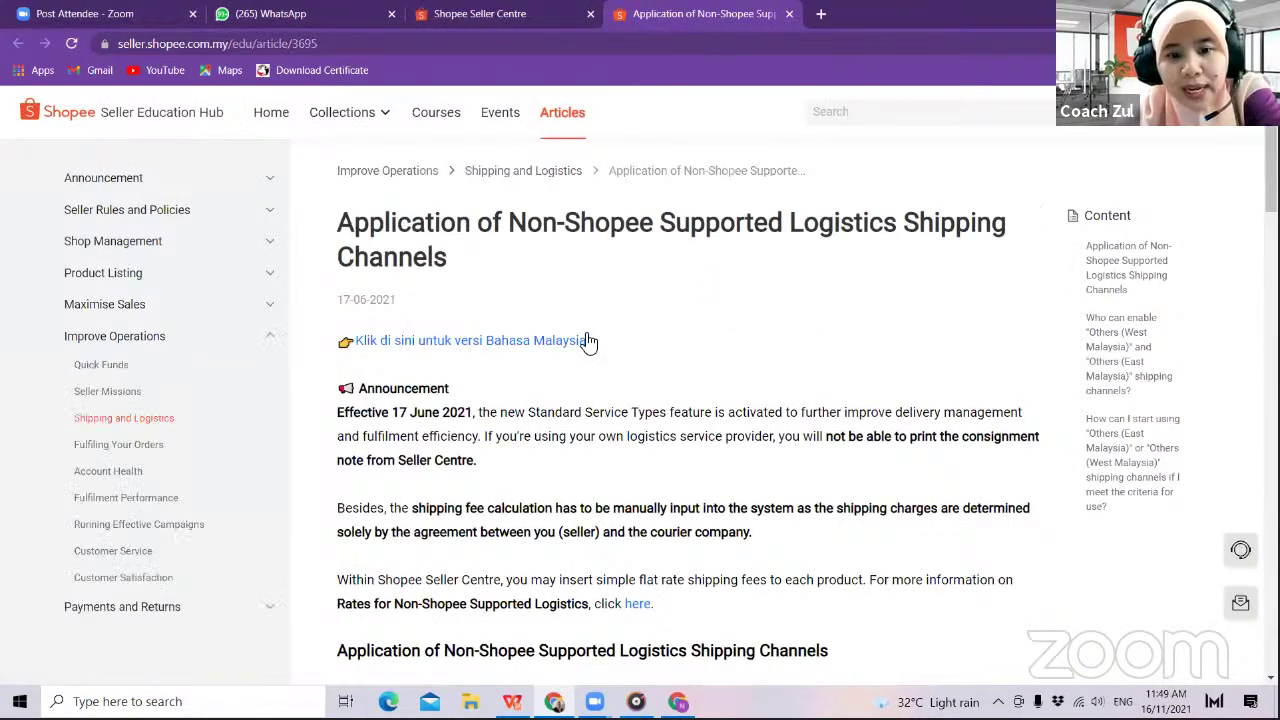
pyautogui.click(576, 343)
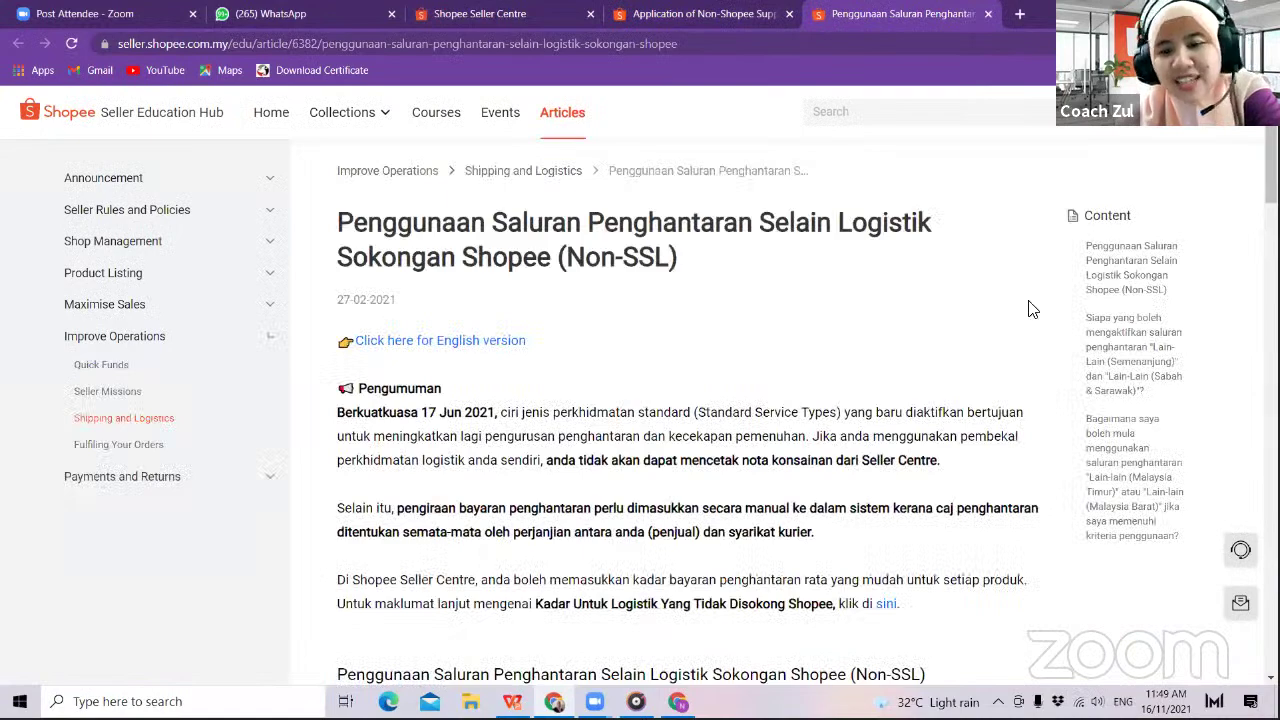
# - Read the non-SSL article's announcement, application note, eligibility criteria, service standards and table of required supporting evidence
pyautogui.scroll(-2, 670, 420)
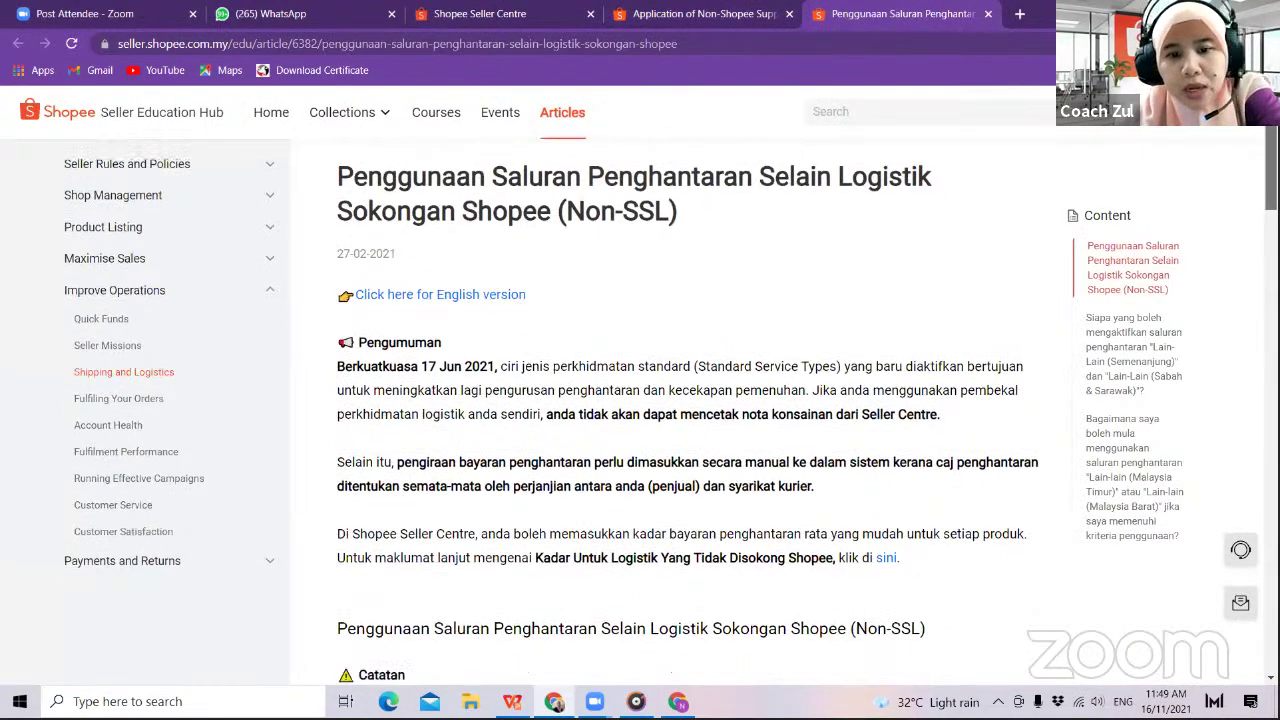
pyautogui.scroll(-3, 670, 420)
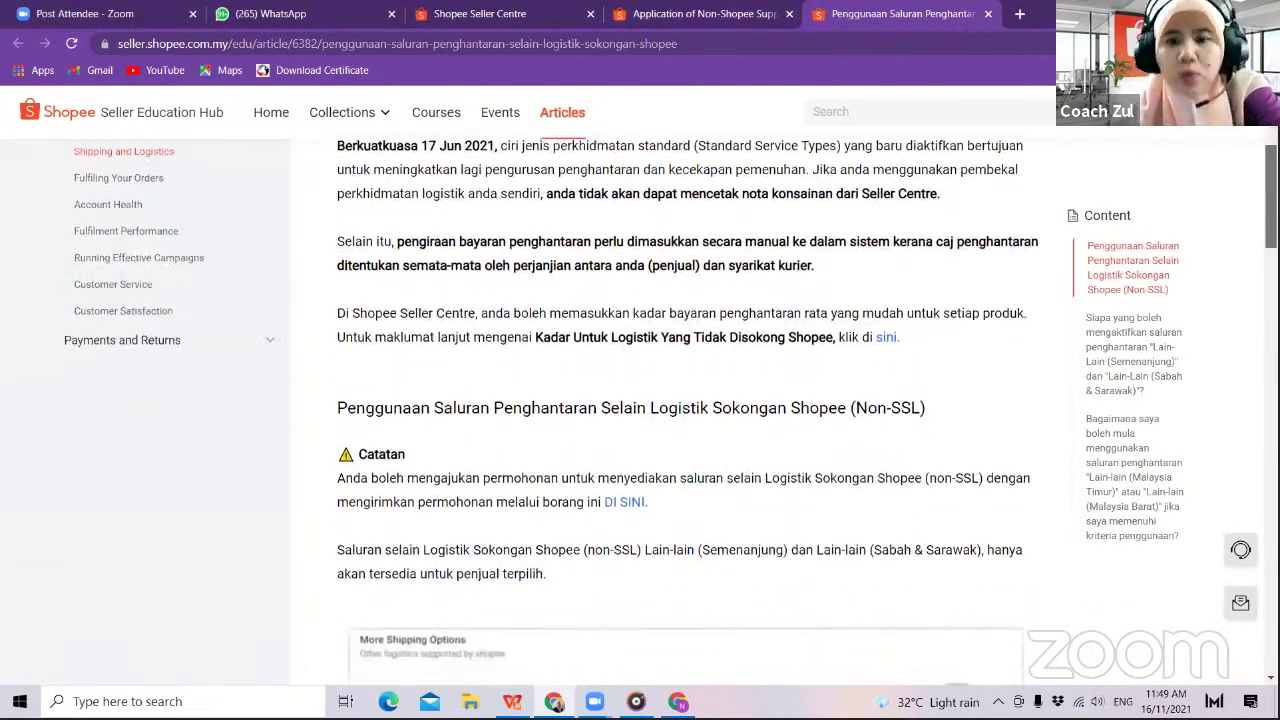
pyautogui.scroll(-3, 908, 252)
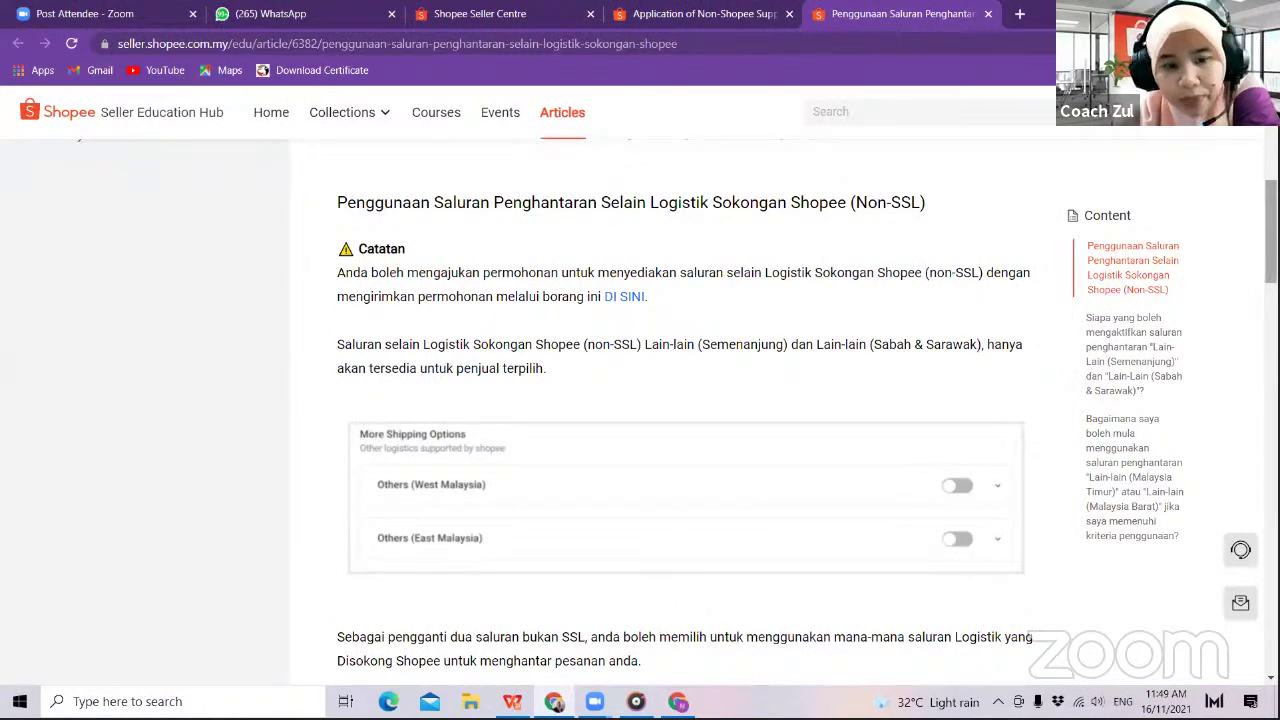
pyautogui.scroll(-2, 680, 420)
pyautogui.scroll(-2, 680, 420)
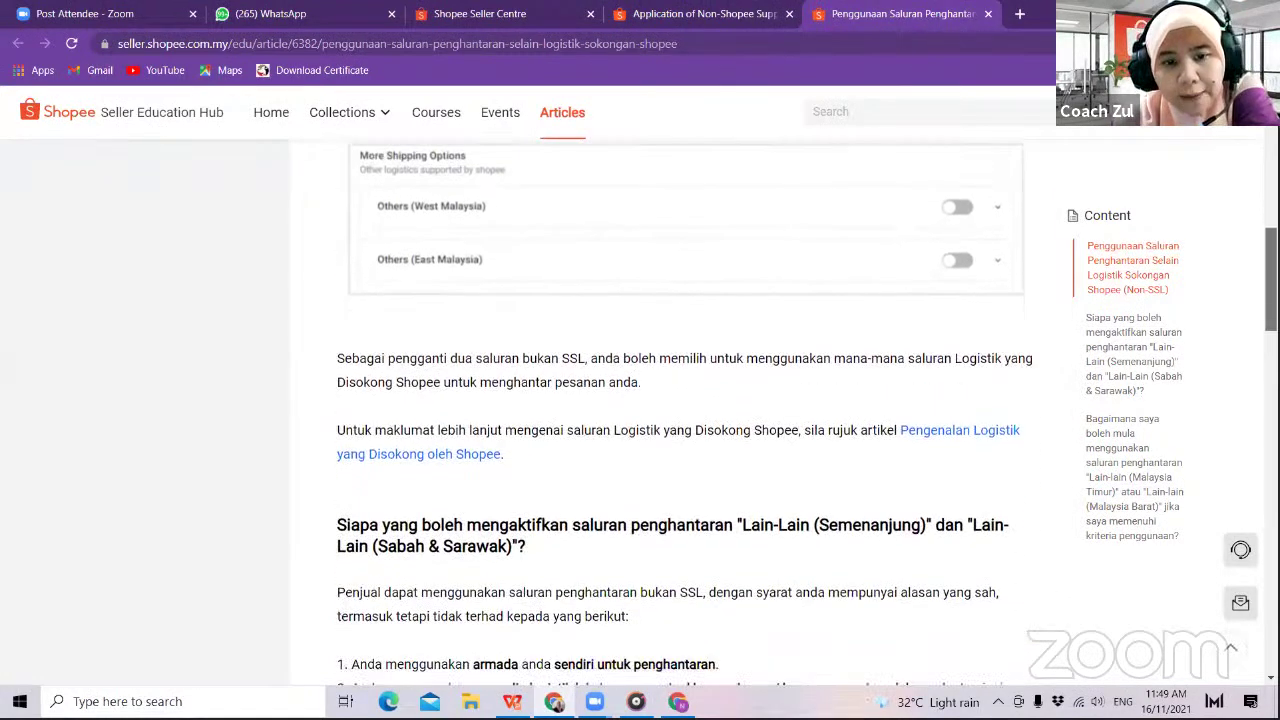
pyautogui.scroll(-2, 1022, 298)
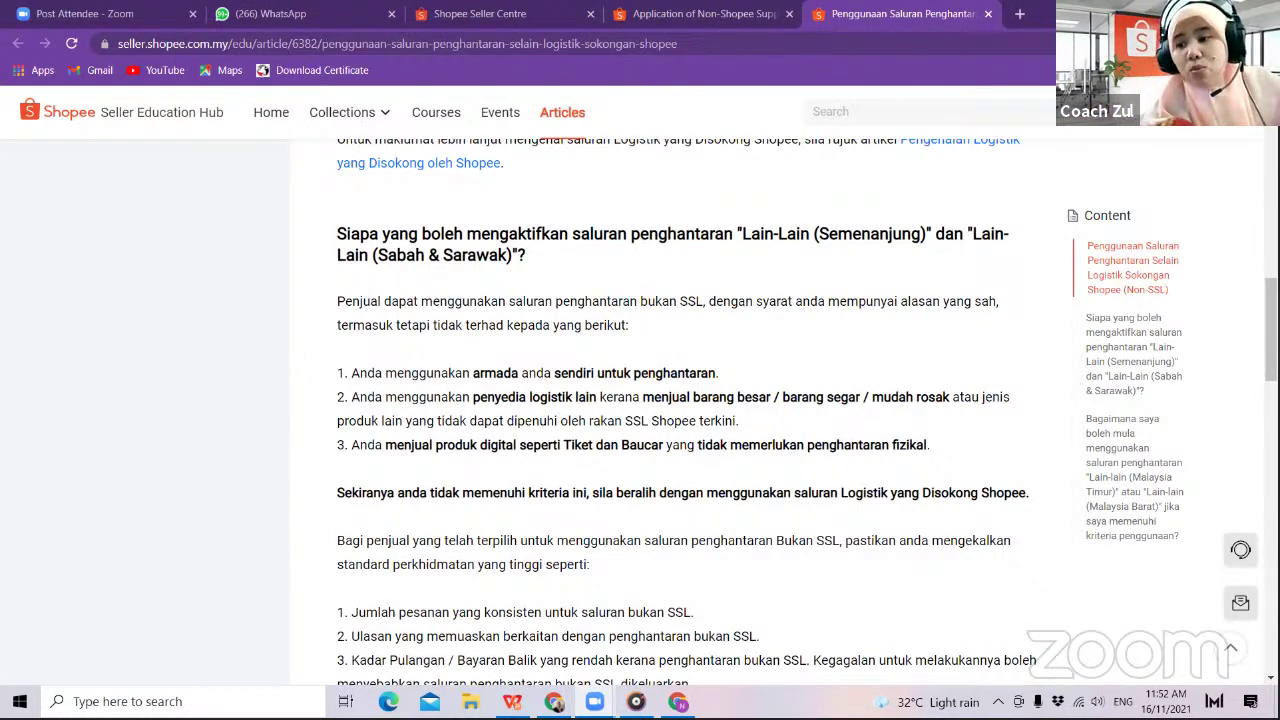
pyautogui.scroll(-2, 680, 410)
pyautogui.scroll(-4, 680, 410)
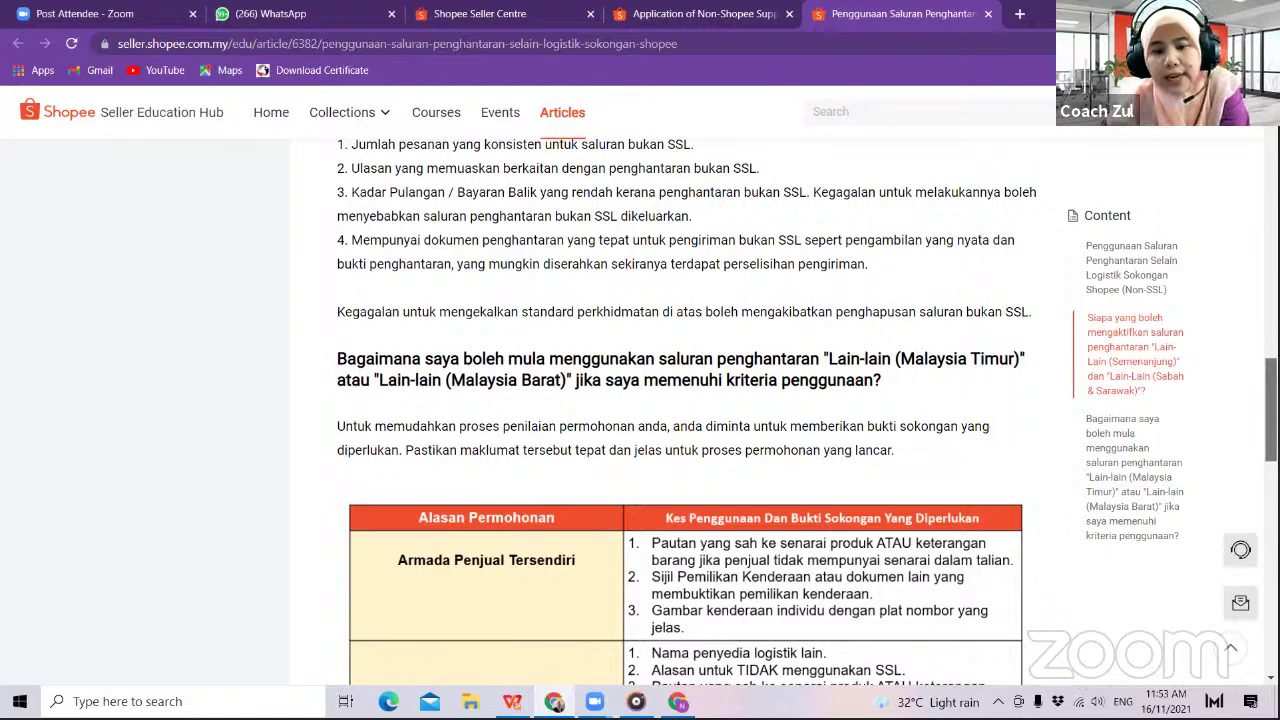
pyautogui.scroll(-2, 680, 410)
pyautogui.scroll(-2, 680, 410)
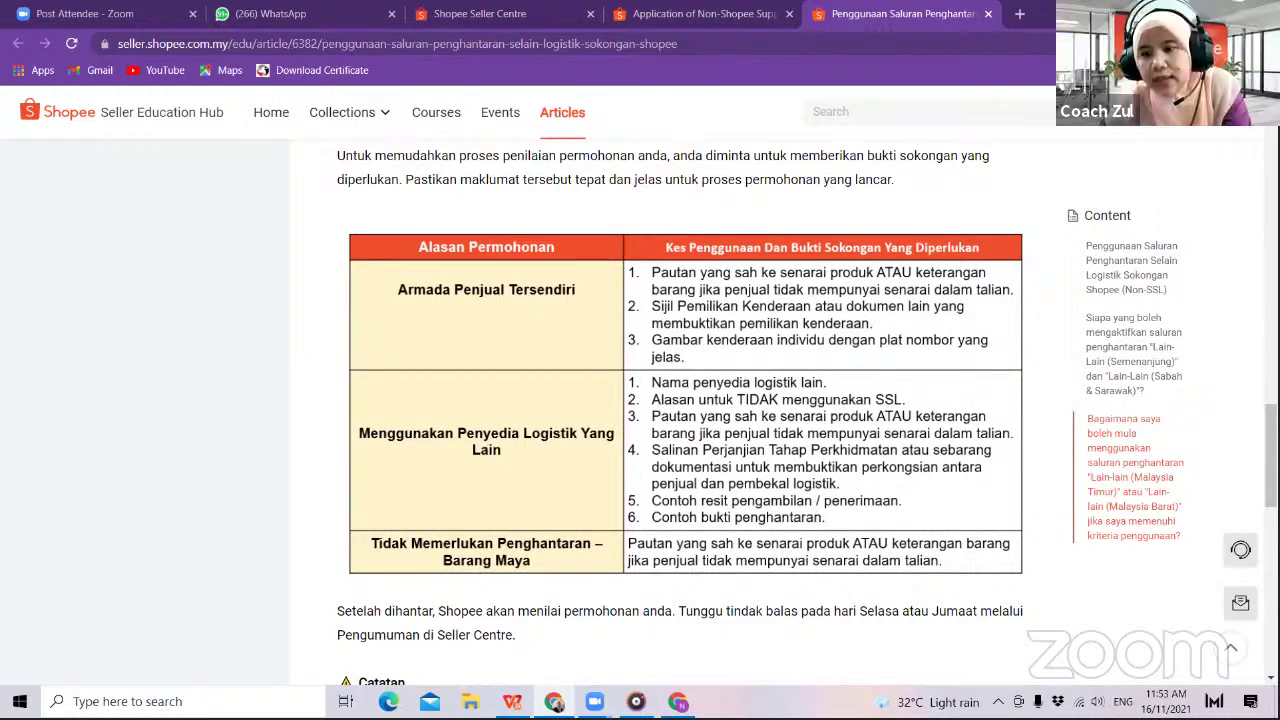
pyautogui.scroll(-5, 680, 410)
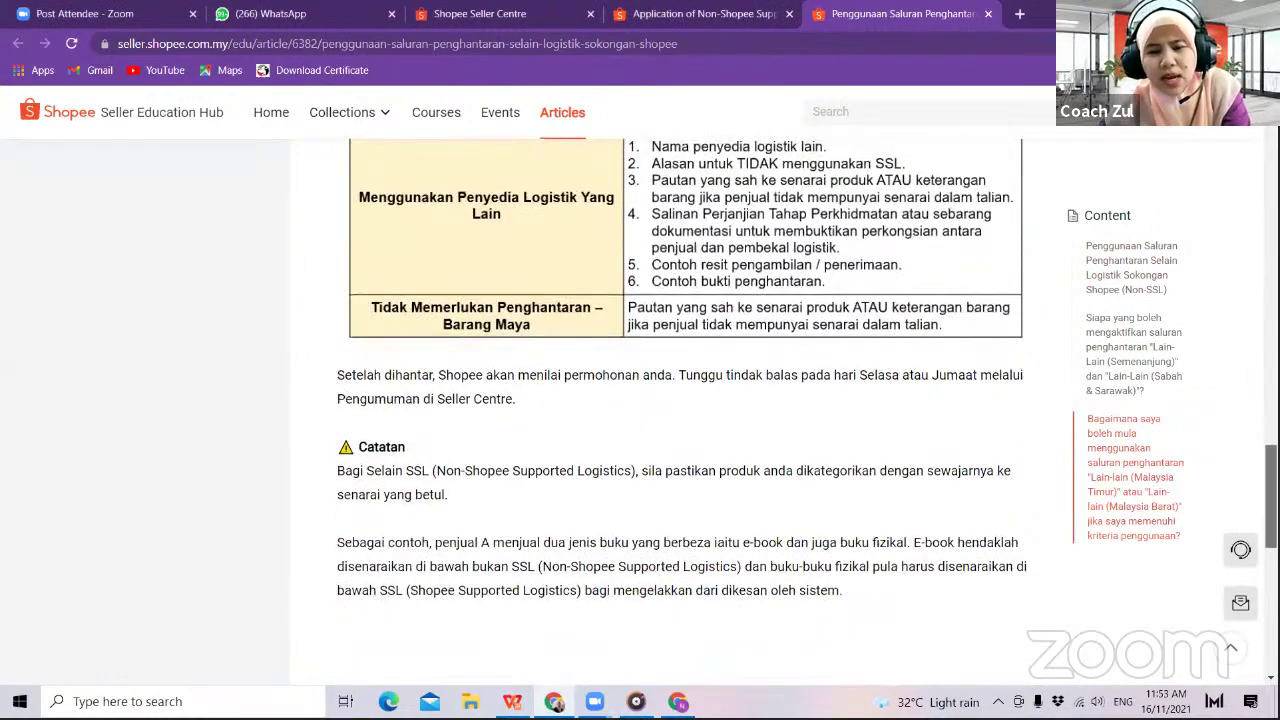
# - Open the application form linked in the article's Catatan note and point out its email address, phone number and username fields
pyautogui.scroll(15, 680, 410)
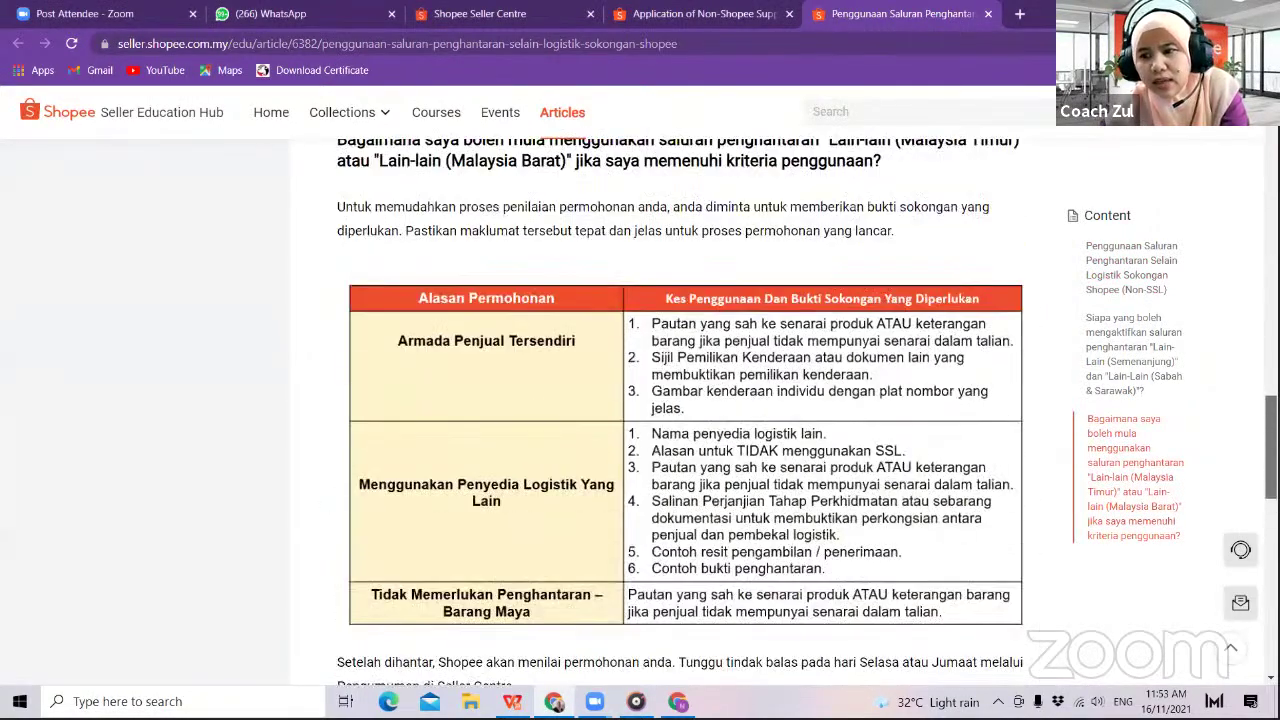
pyautogui.scroll(7, 680, 410)
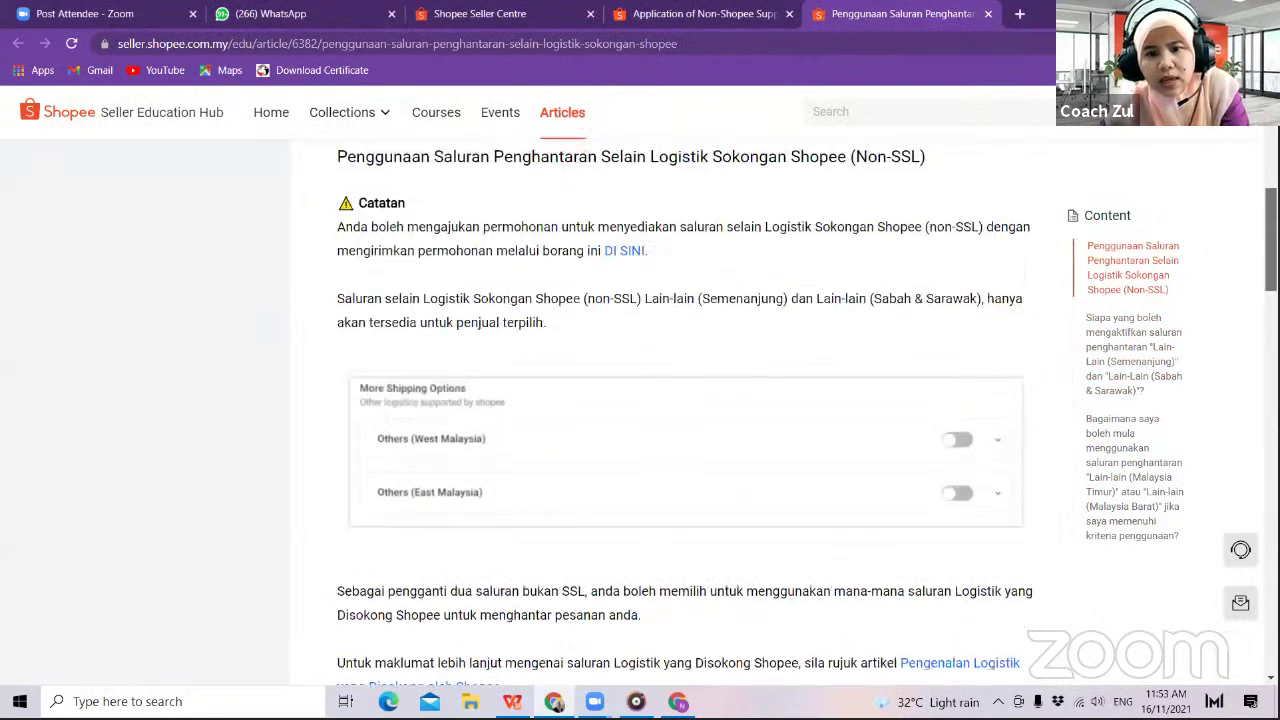
pyautogui.click(626, 289)
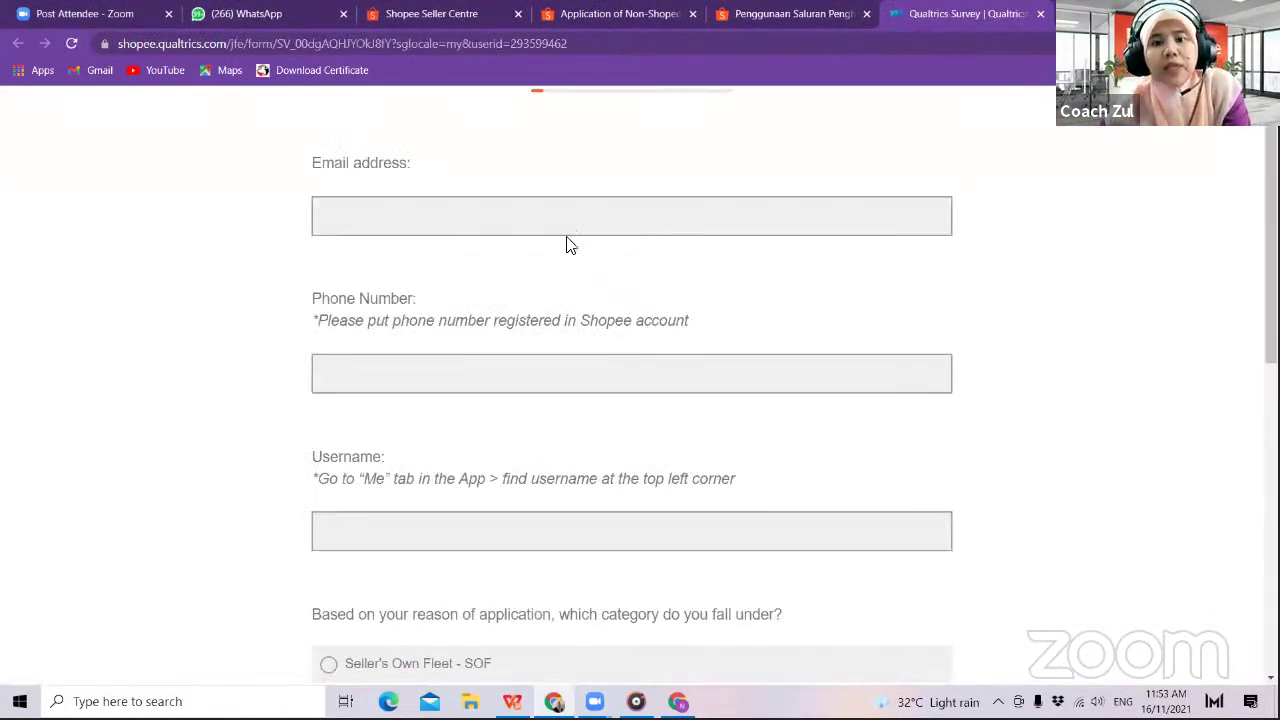
pyautogui.click(577, 222)
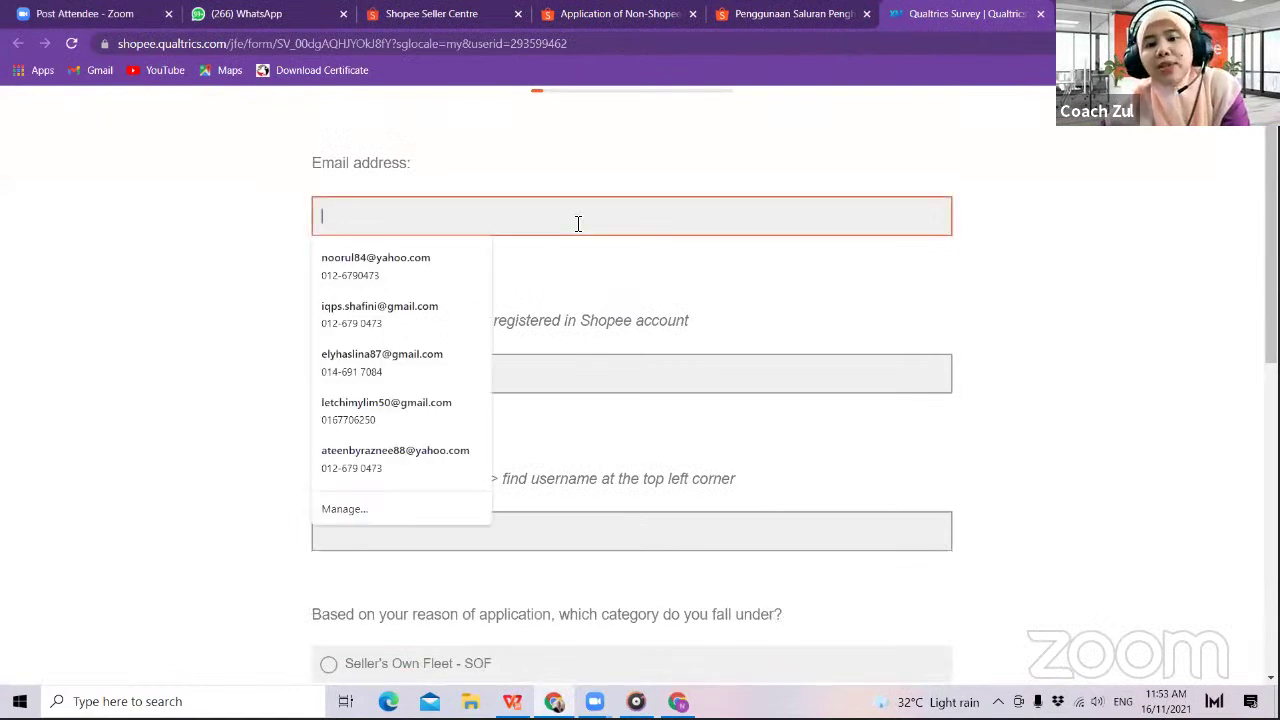
pyautogui.click(617, 408)
pyautogui.click(650, 381)
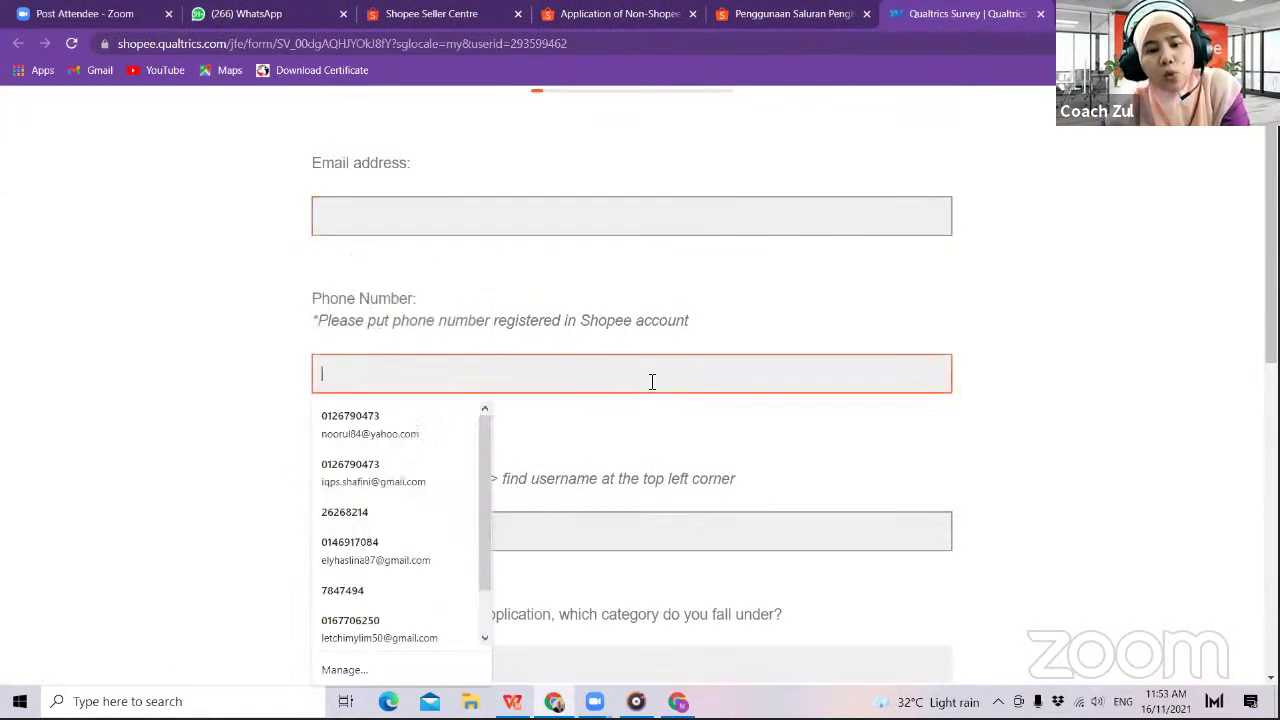
pyautogui.click(658, 530)
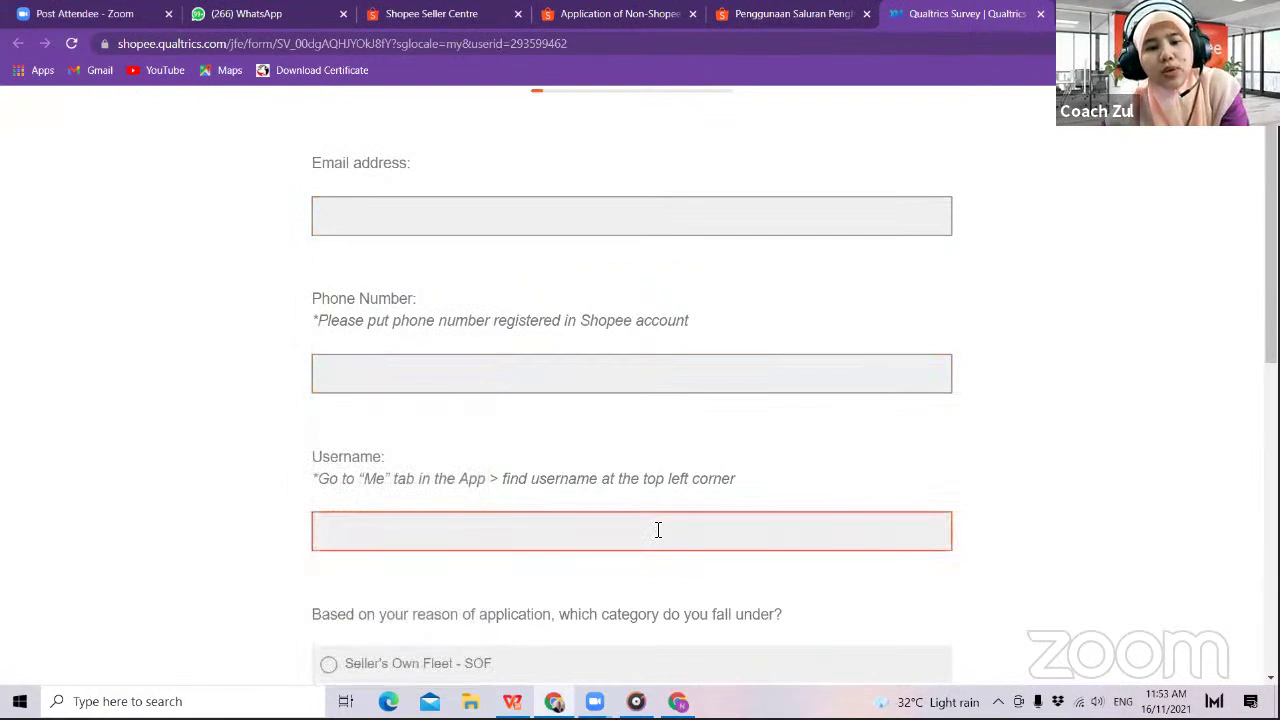
pyautogui.click(930, 530)
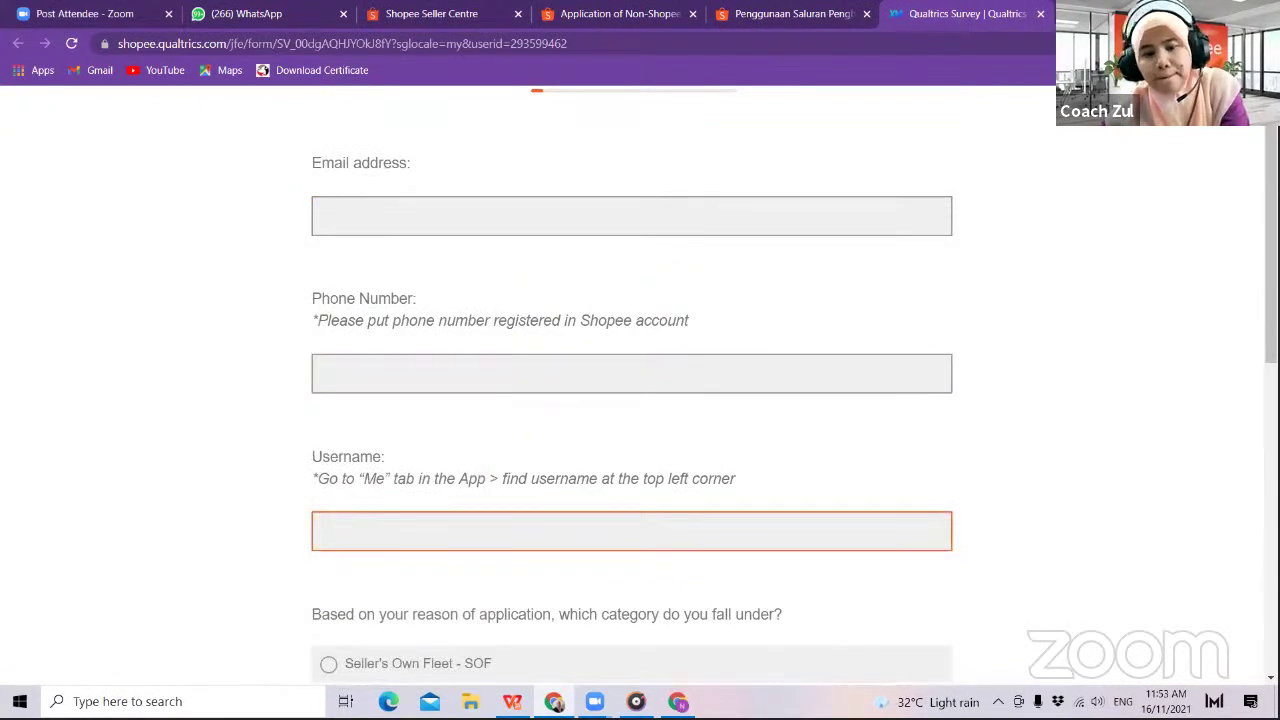
# - Choose Dropshipper as the application category and review the listed reasons for using Non Integrated Shipping Channels
pyautogui.scroll(-3, 930, 530)
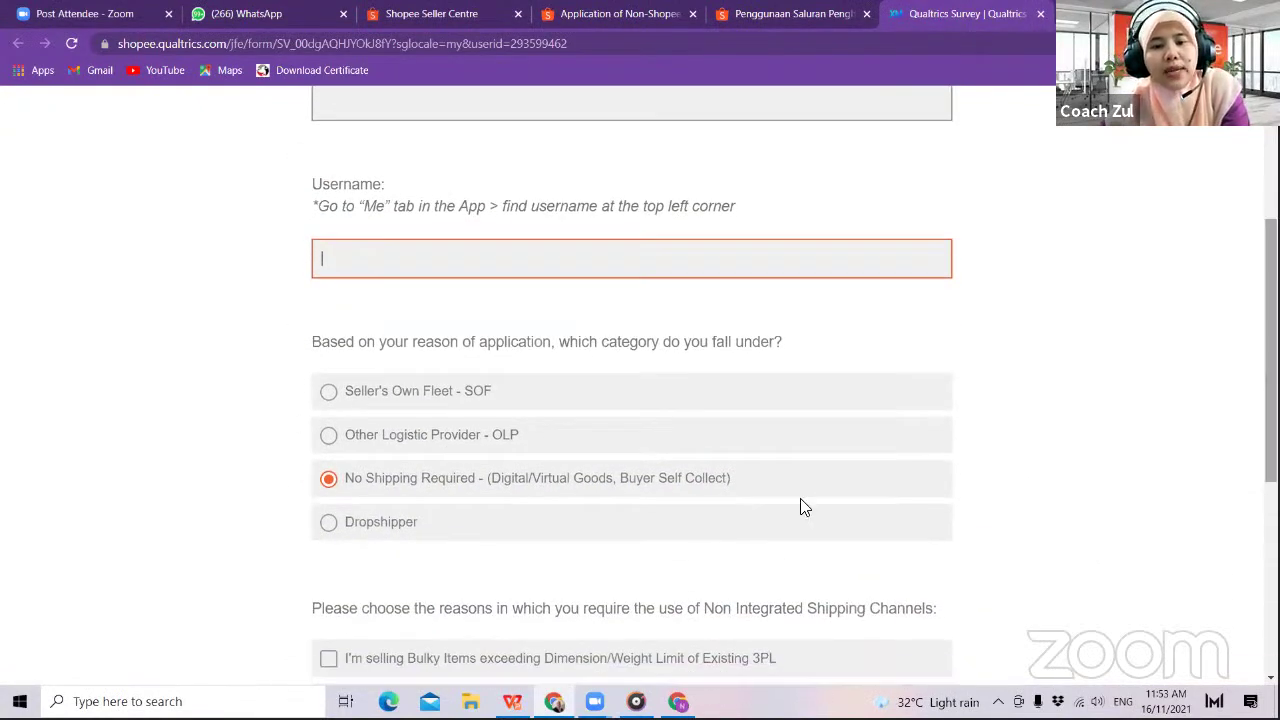
pyautogui.click(362, 534)
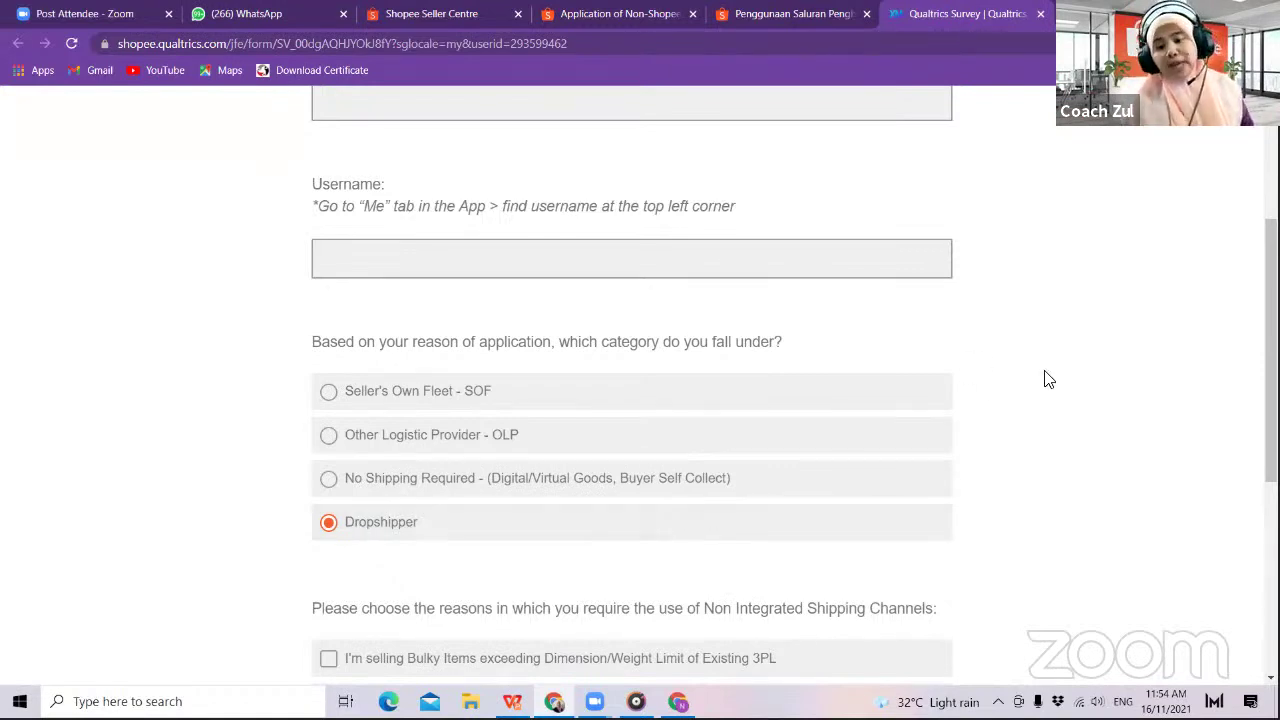
pyautogui.scroll(-3, 632, 400)
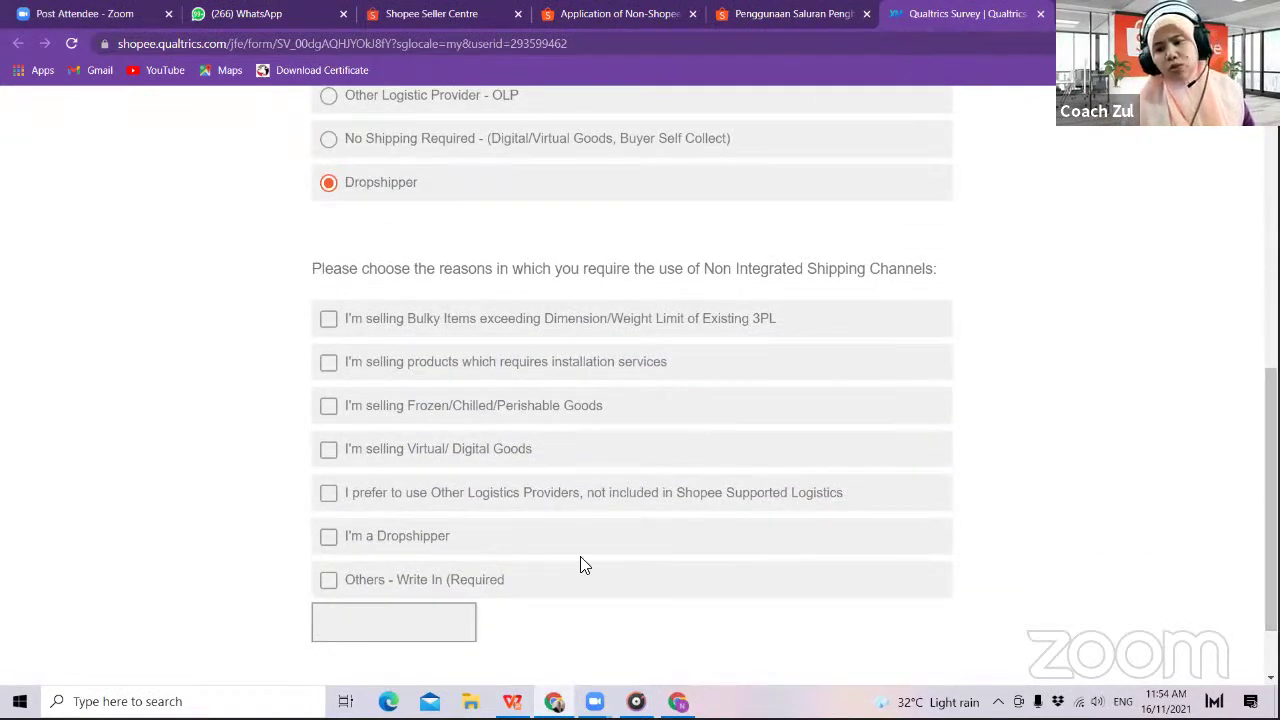
pyautogui.scroll(-1, 580, 566)
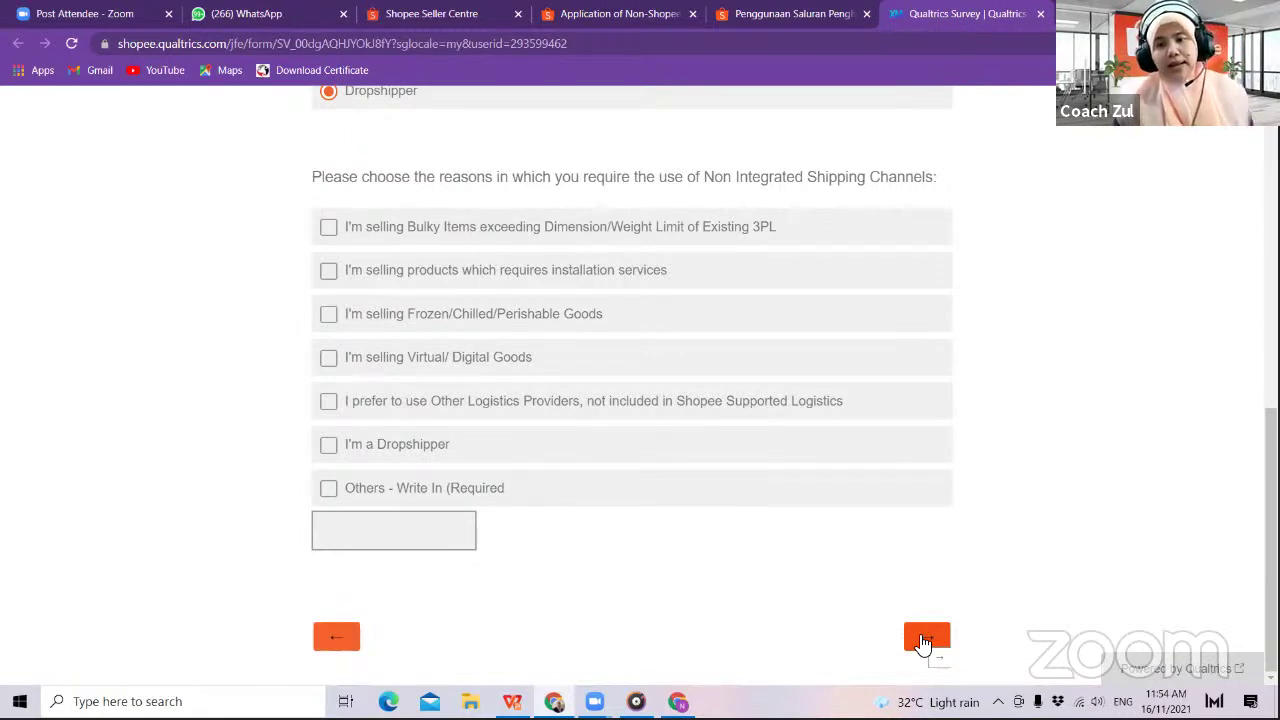
# - Close the application form and both non-SSL articles to return to Shipping Setting
pyautogui.click(1040, 14)
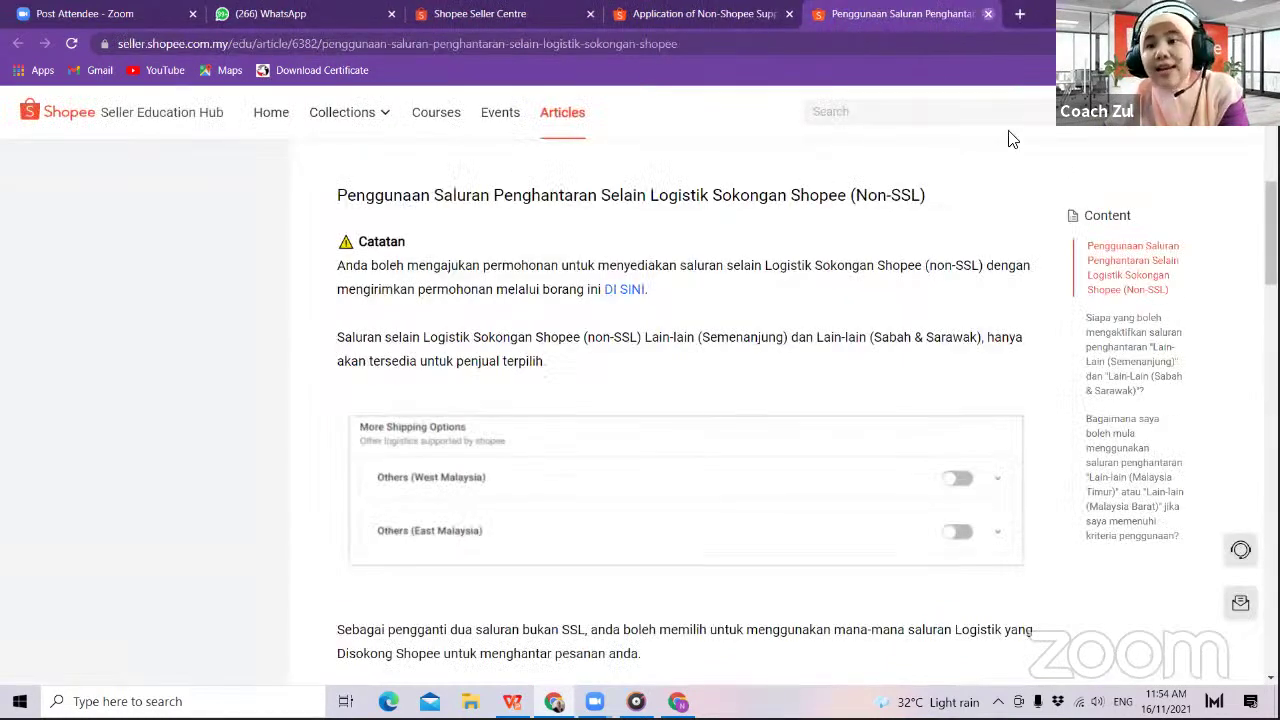
pyautogui.hotkey('ctrl', 'w')
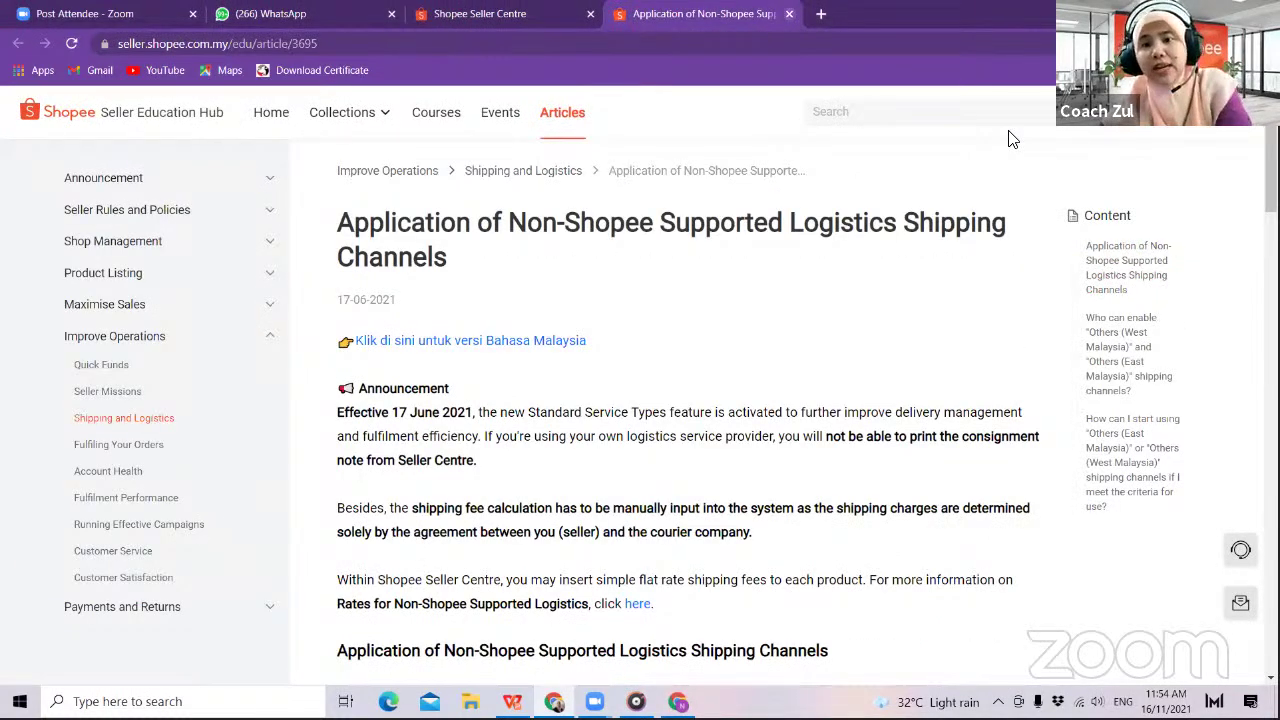
pyautogui.hotkey('ctrl', 'w')
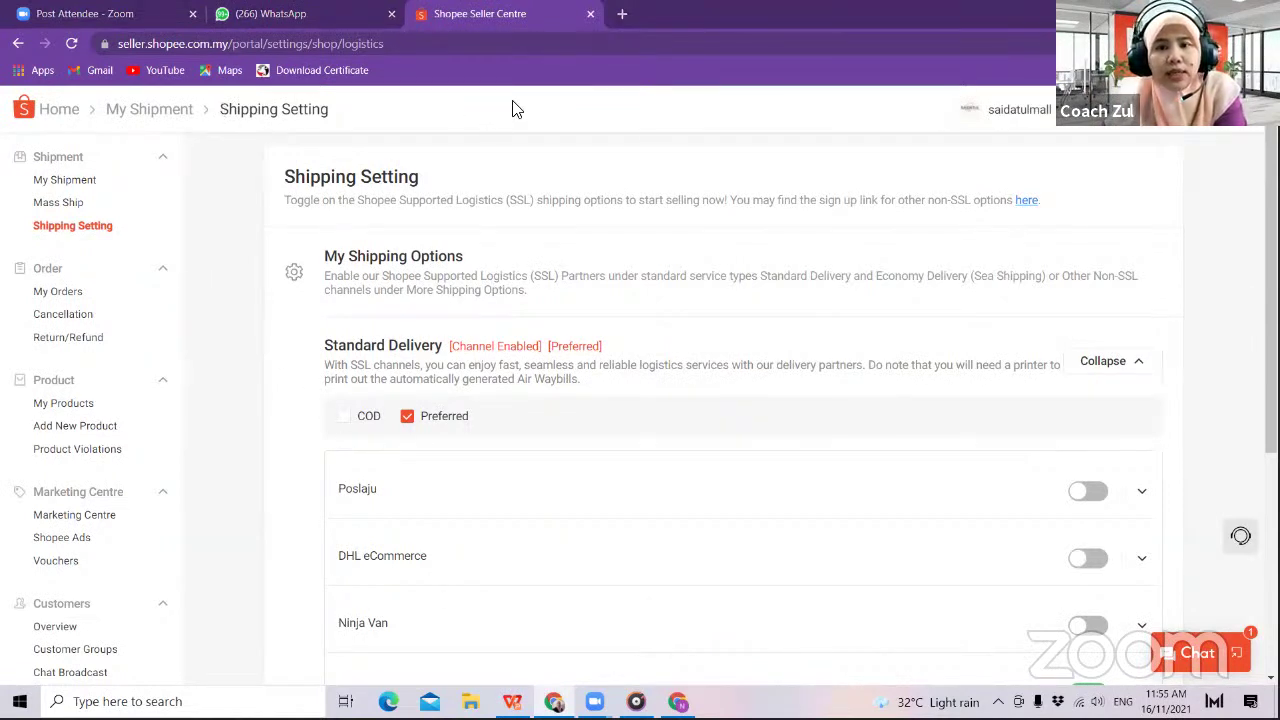
# - Draw a red arrow to My Orders and open the order list
pyautogui.moveTo(252, 283); pyautogui.dragTo(113, 293)
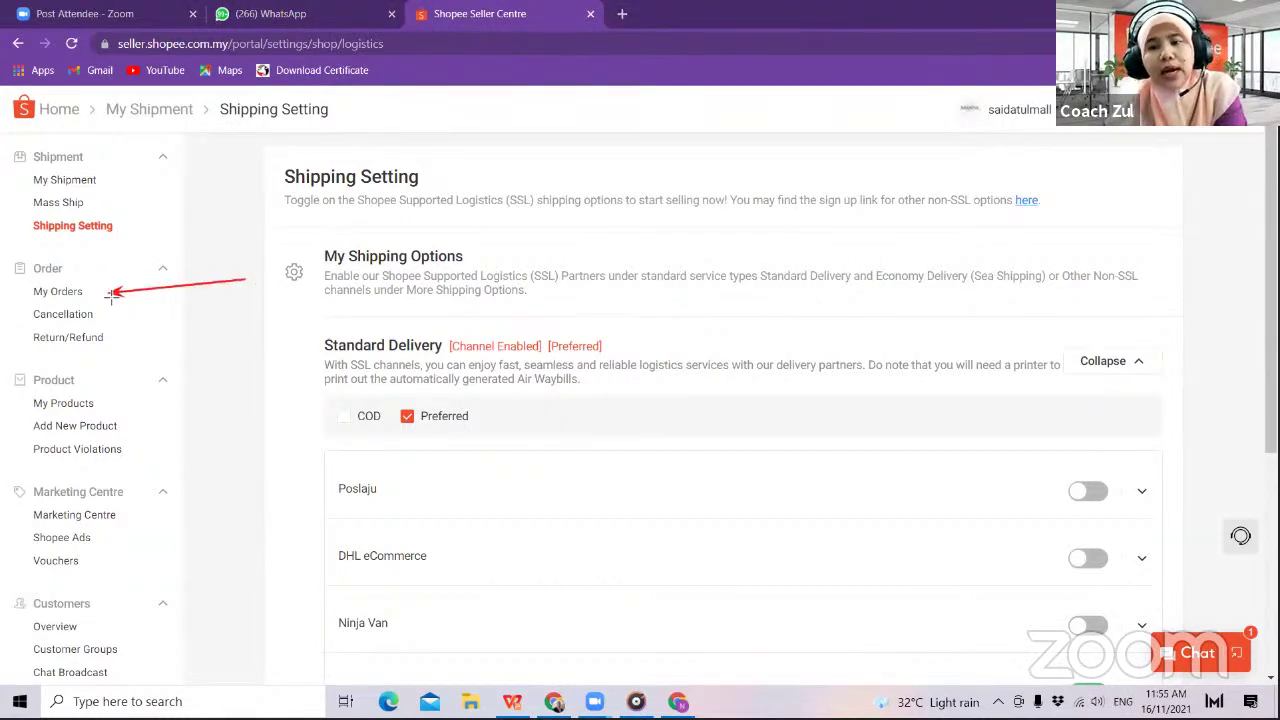
pyautogui.click(60, 291)
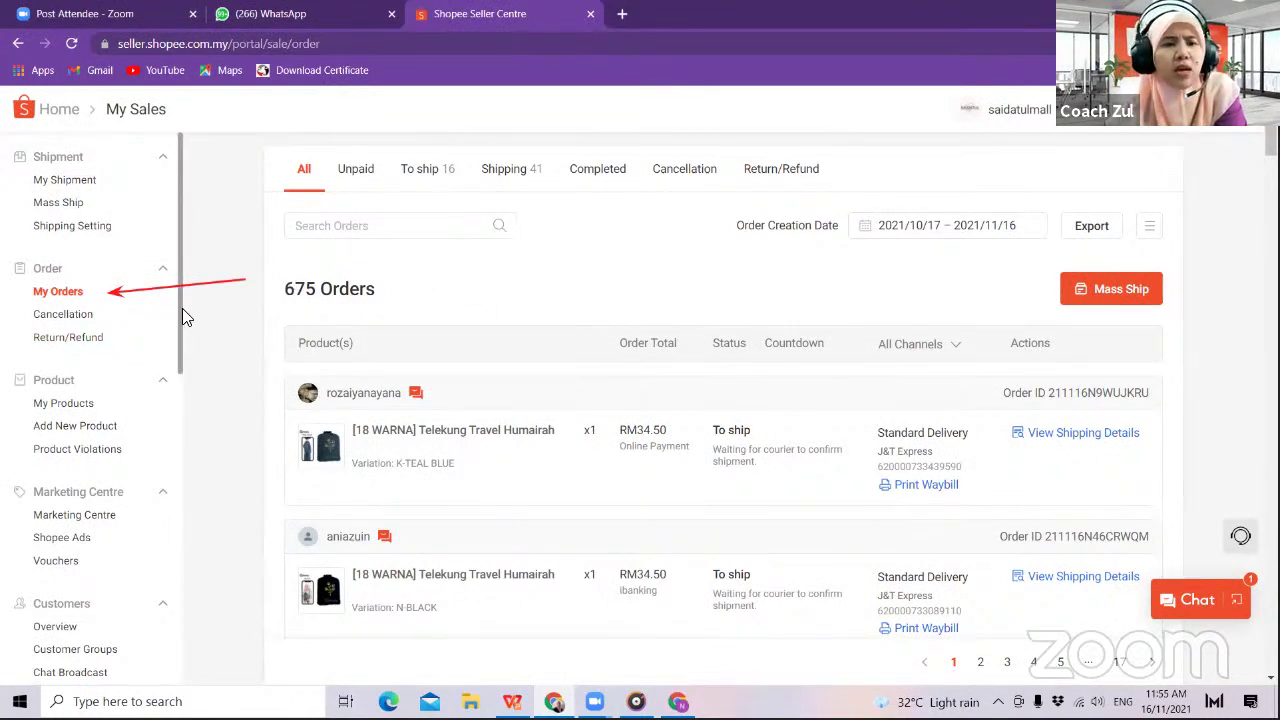
# - Open My Products and draw a red arrow to the Sold out category
pyautogui.moveTo(182, 308); pyautogui.dragTo(182, 344)
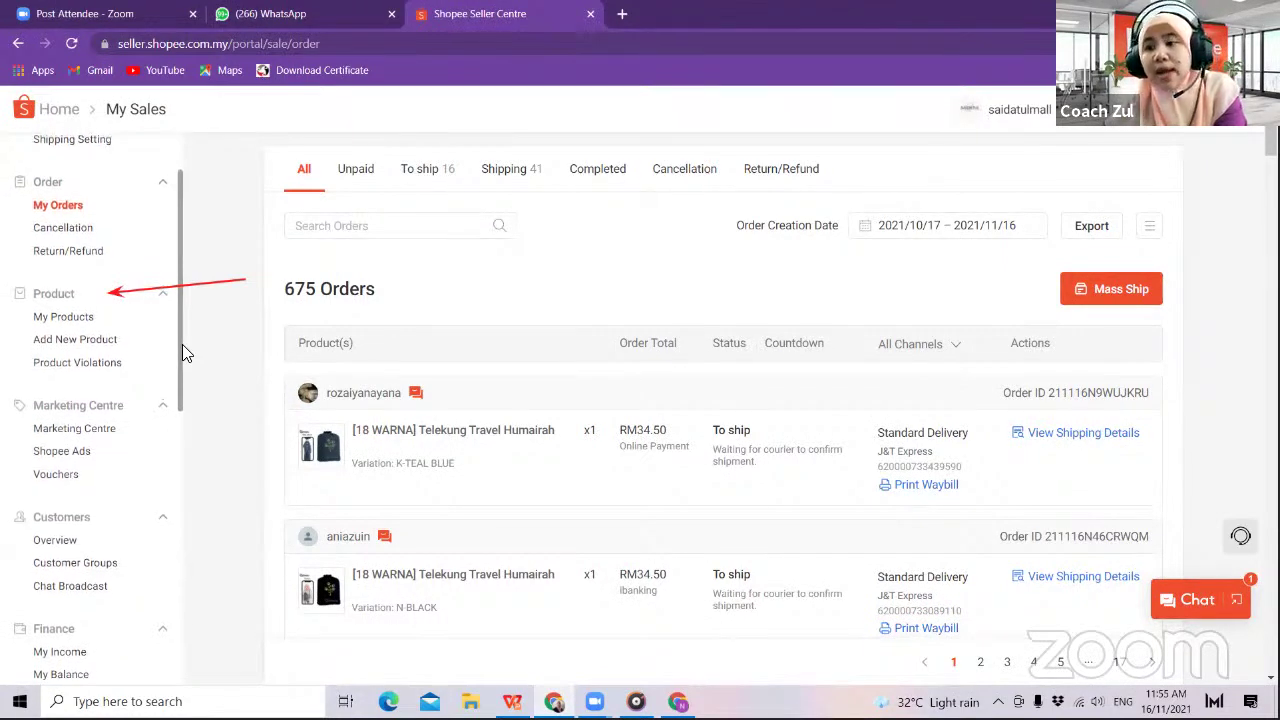
pyautogui.click(60, 318)
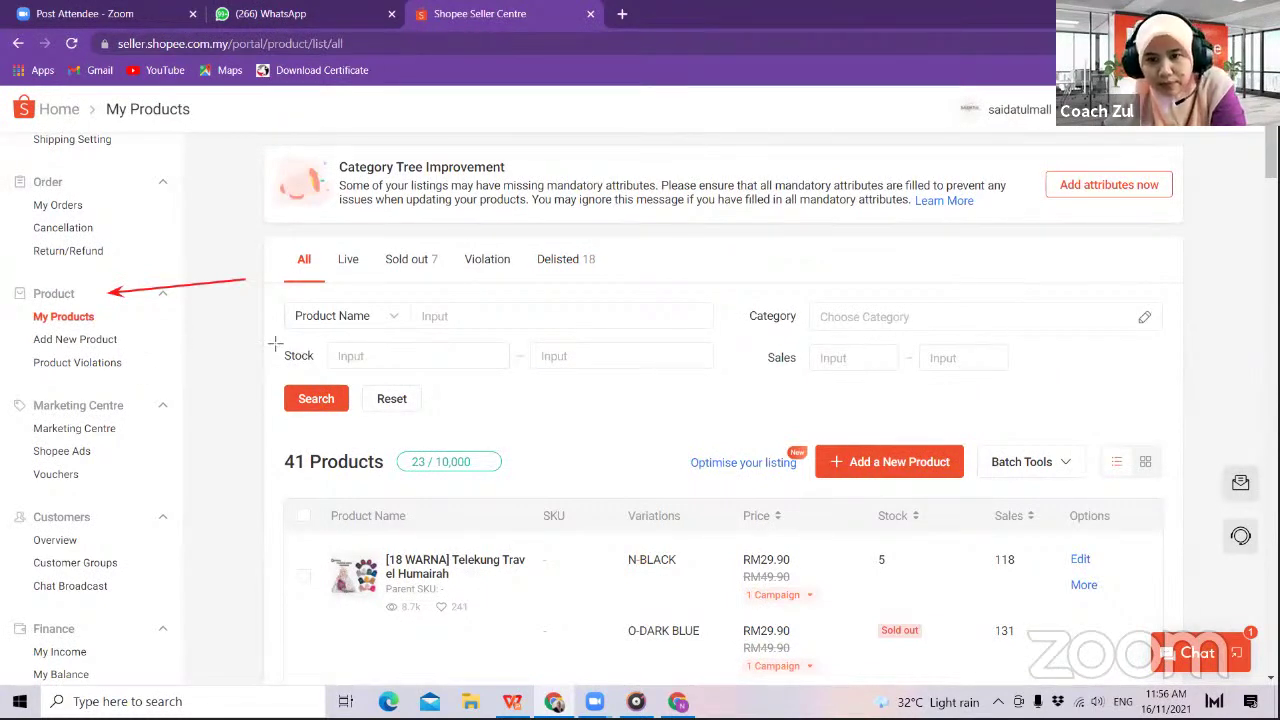
pyautogui.moveTo(405, 205); pyautogui.dragTo(405, 252)
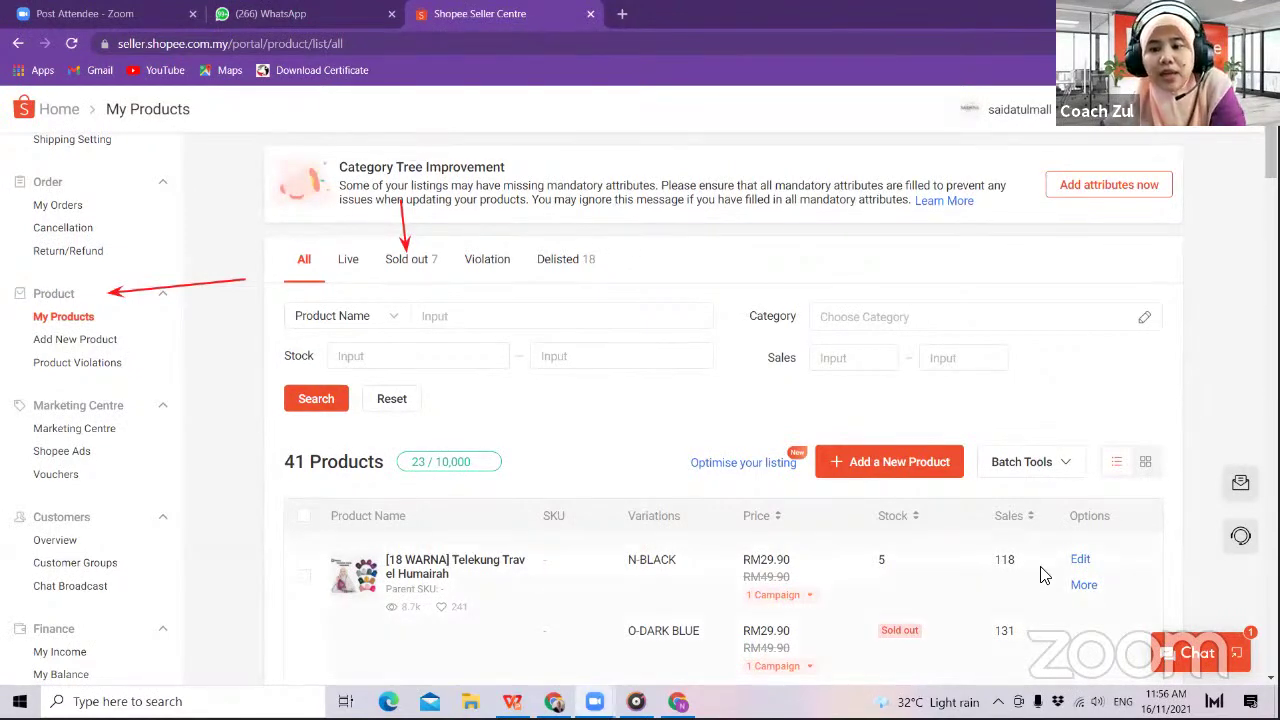
# - Show the additional options of the first product, list the Sold out products, and look through their options and entries
pyautogui.click(1083, 587)
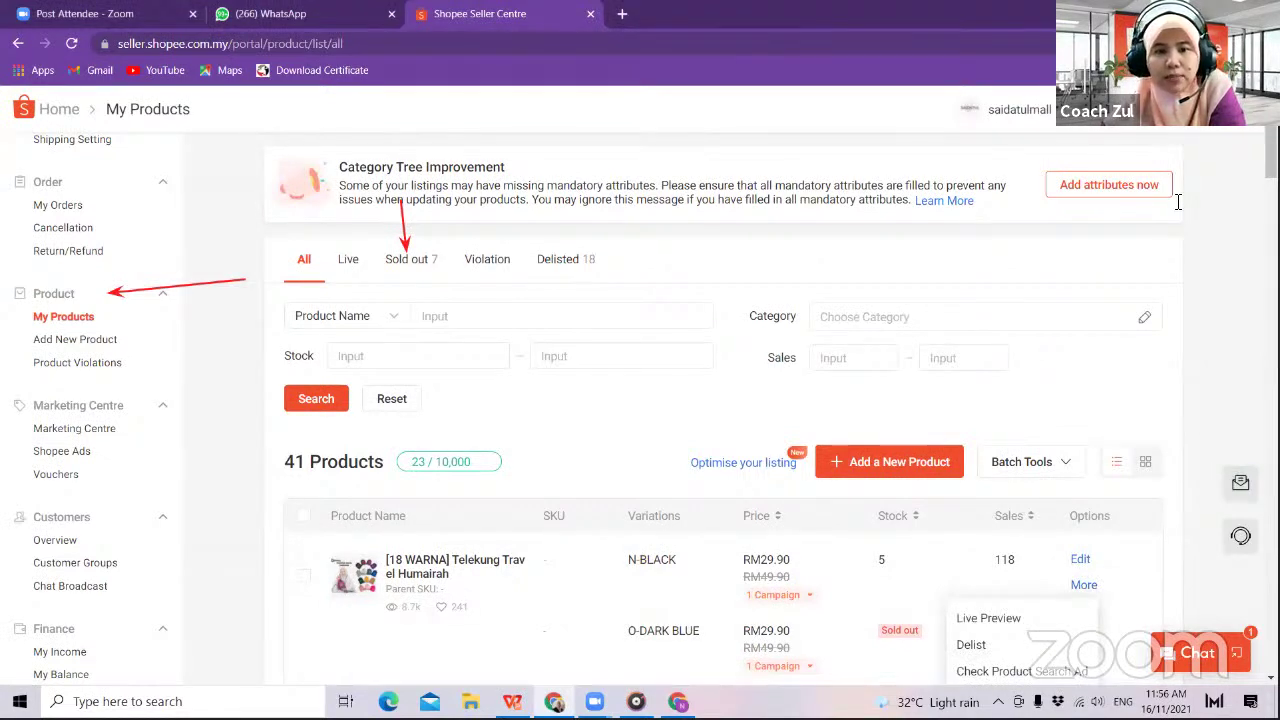
pyautogui.click(410, 259)
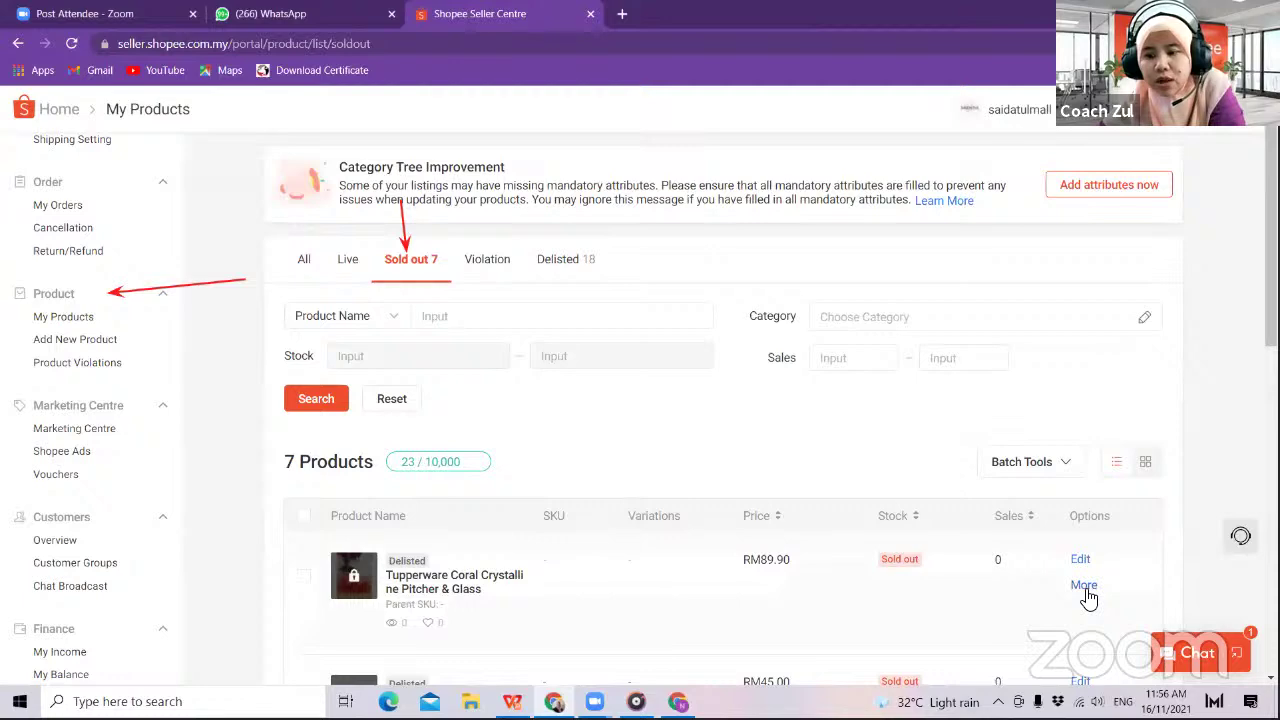
pyautogui.moveTo(1088, 597)
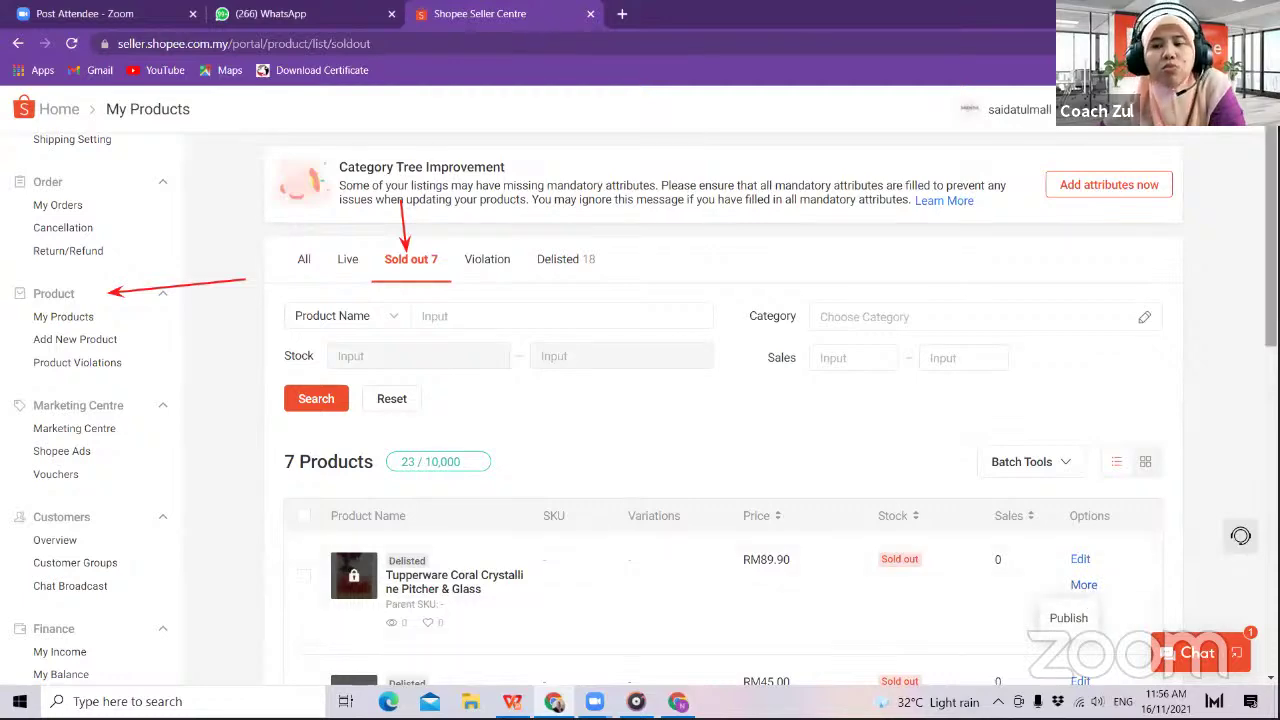
pyautogui.scroll(-5, 1088, 550)
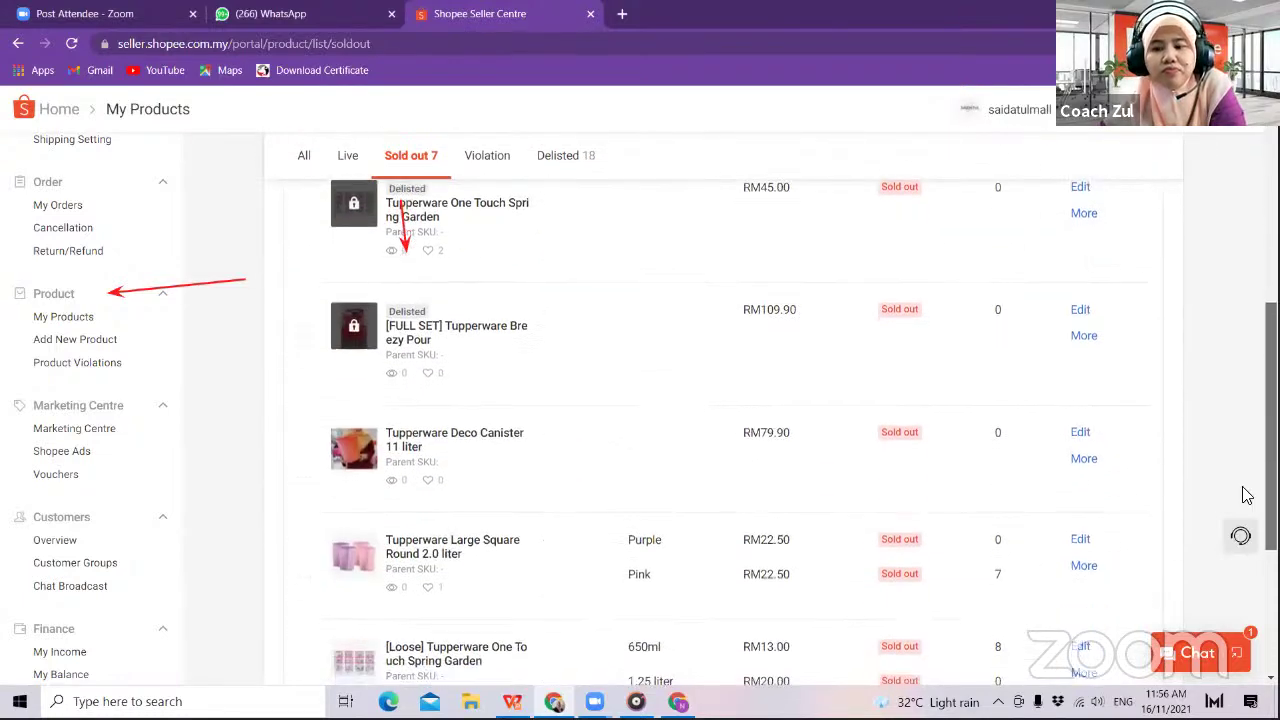
# - Open the Tupperware Large Square Round 2.0 liter listing for editing, review its shipping and variation details, and return to the Sold out list
pyautogui.moveTo(1084, 566)
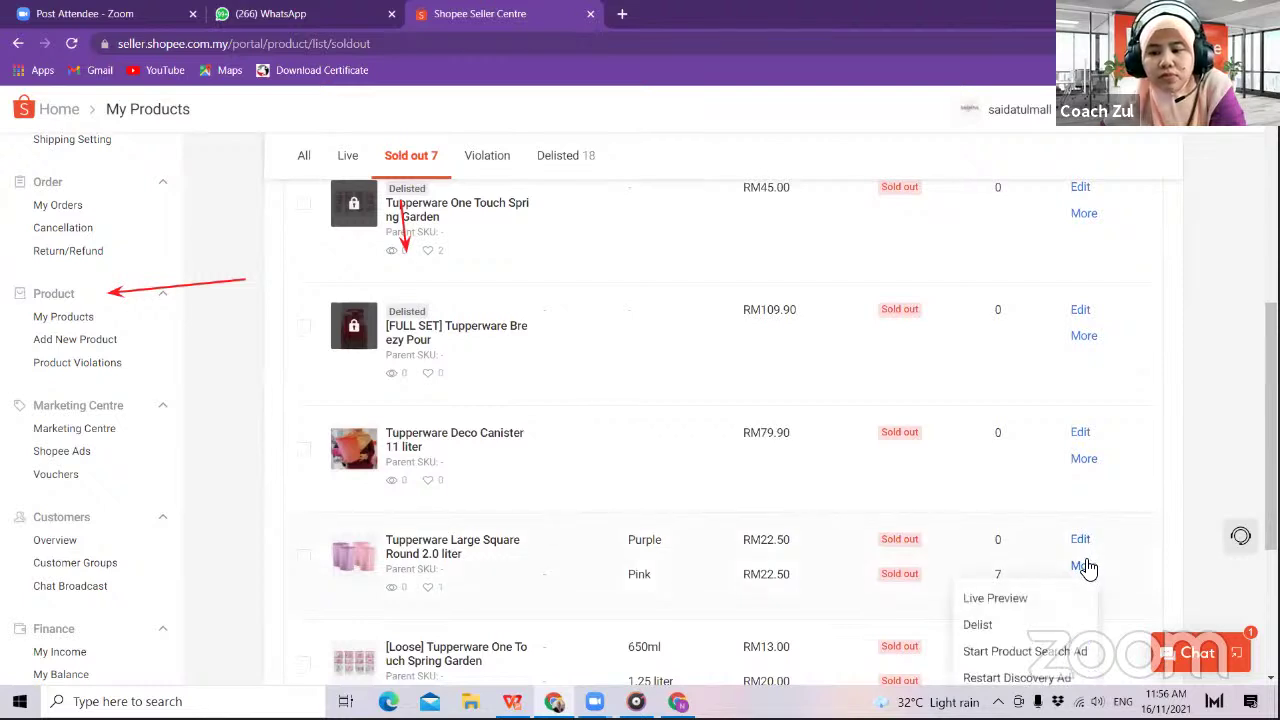
pyautogui.scroll(-1, 1252, 452)
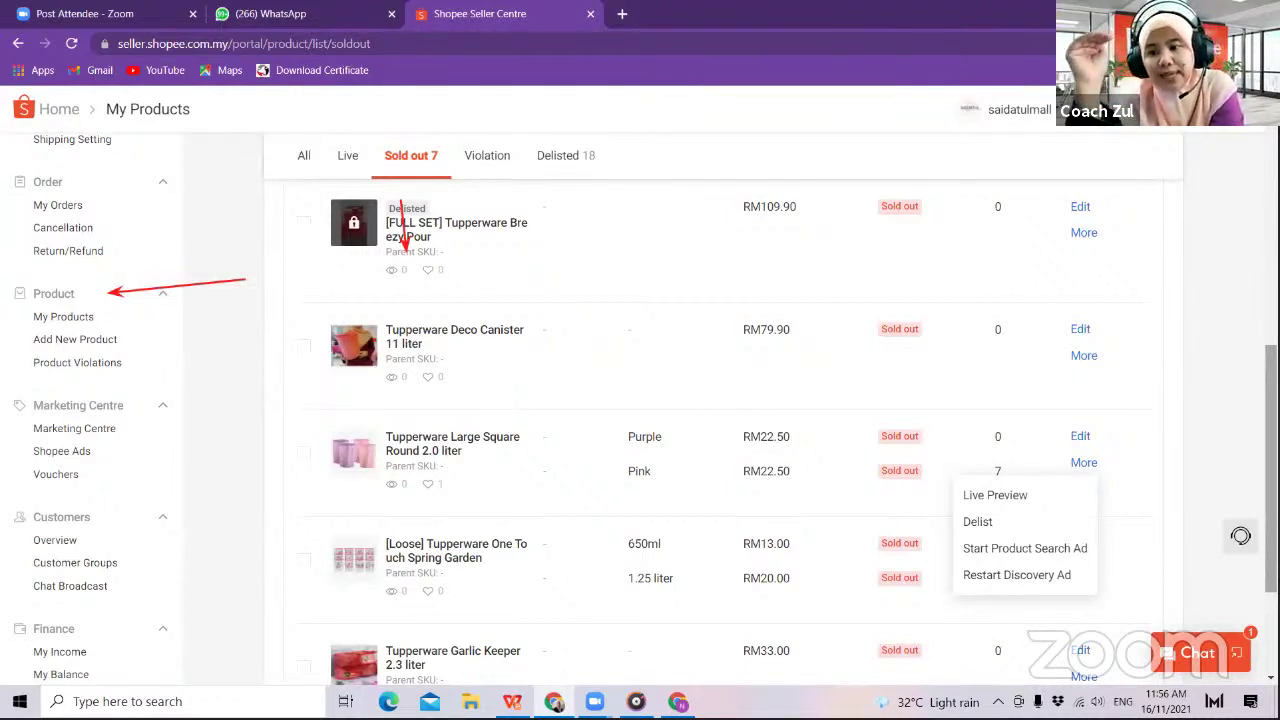
pyautogui.click(1084, 438)
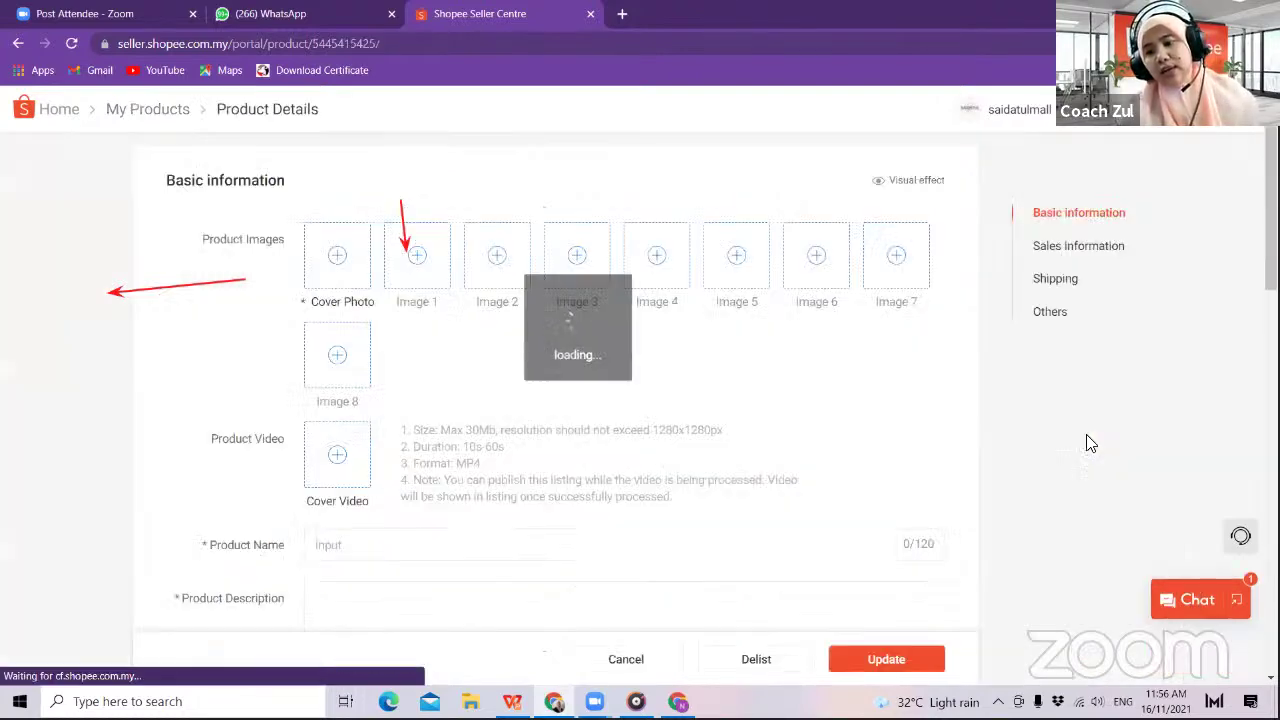
pyautogui.scroll(-20, 555, 400)
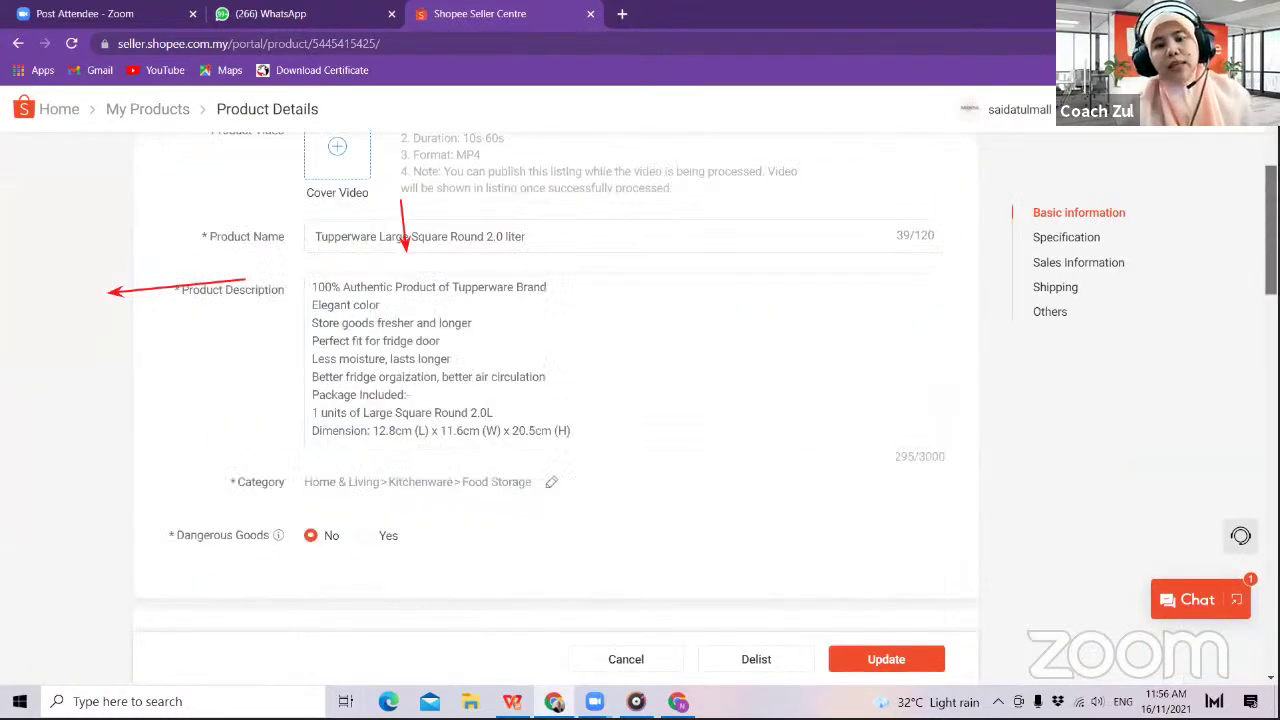
pyautogui.scroll(3, 555, 400)
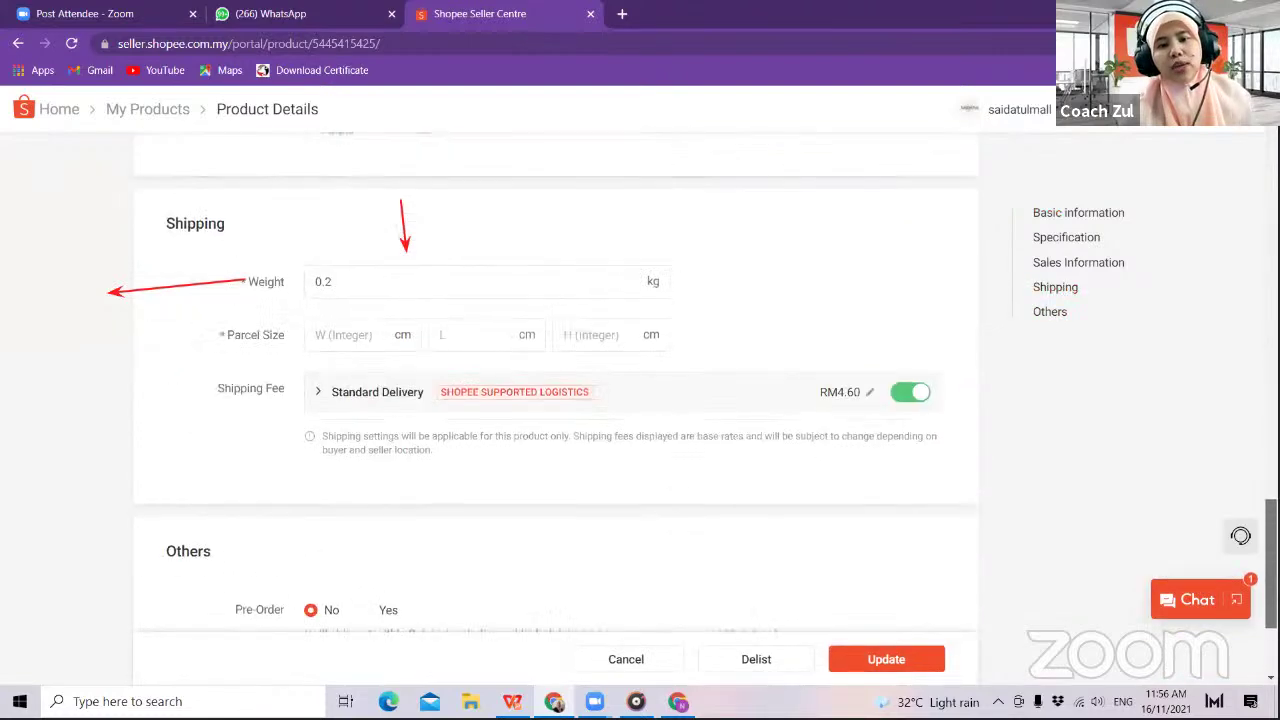
pyautogui.tripleClick(620, 503)
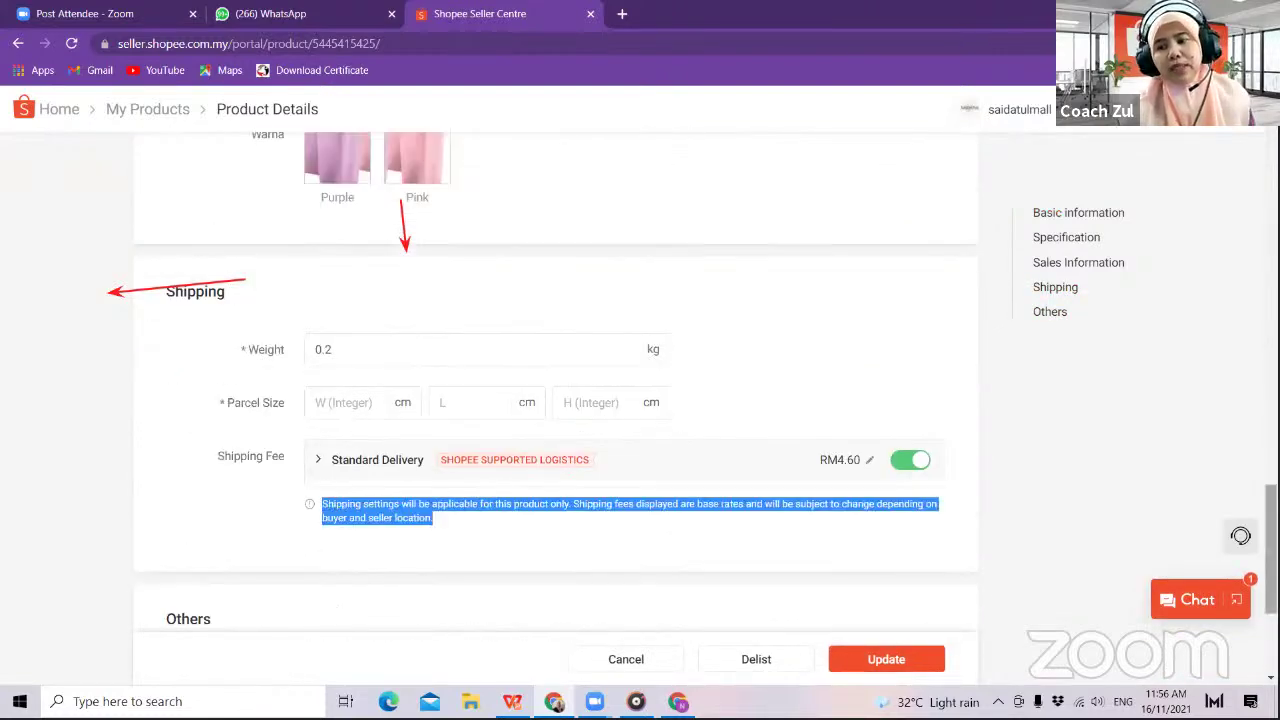
pyautogui.scroll(4, 555, 400)
pyautogui.scroll(1, 555, 400)
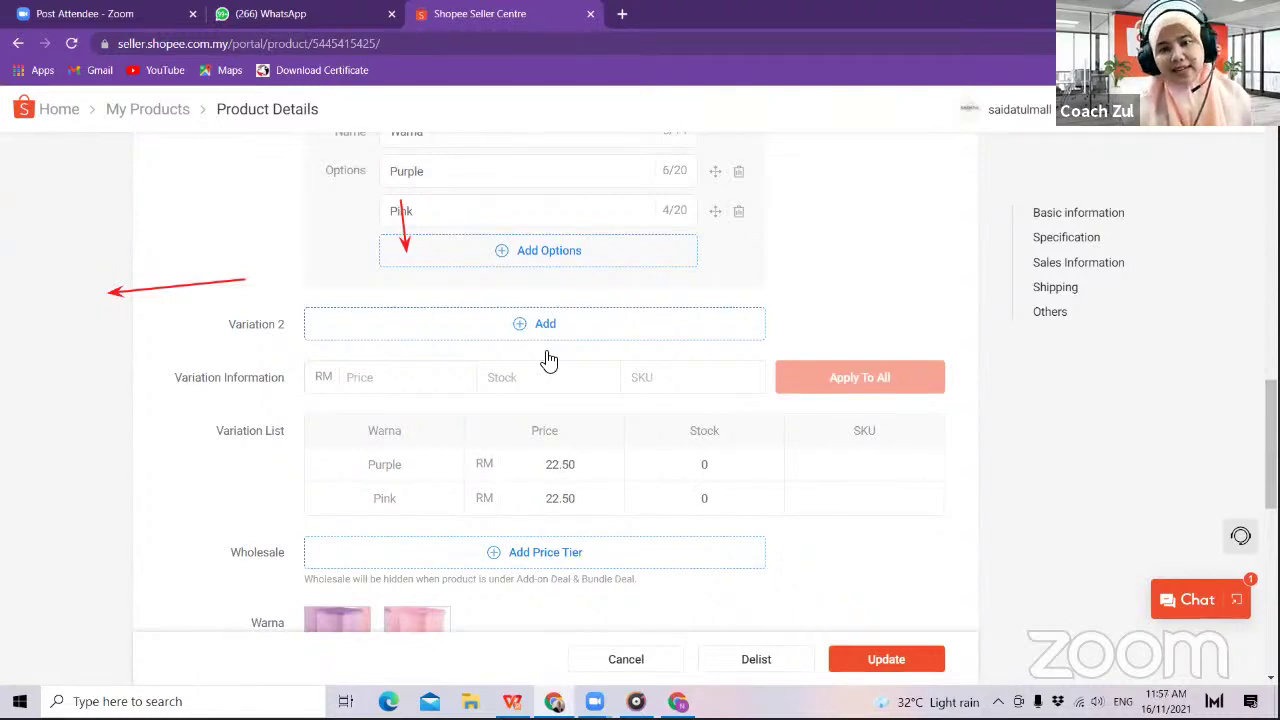
pyautogui.click(18, 43)
pyautogui.click(742, 436)
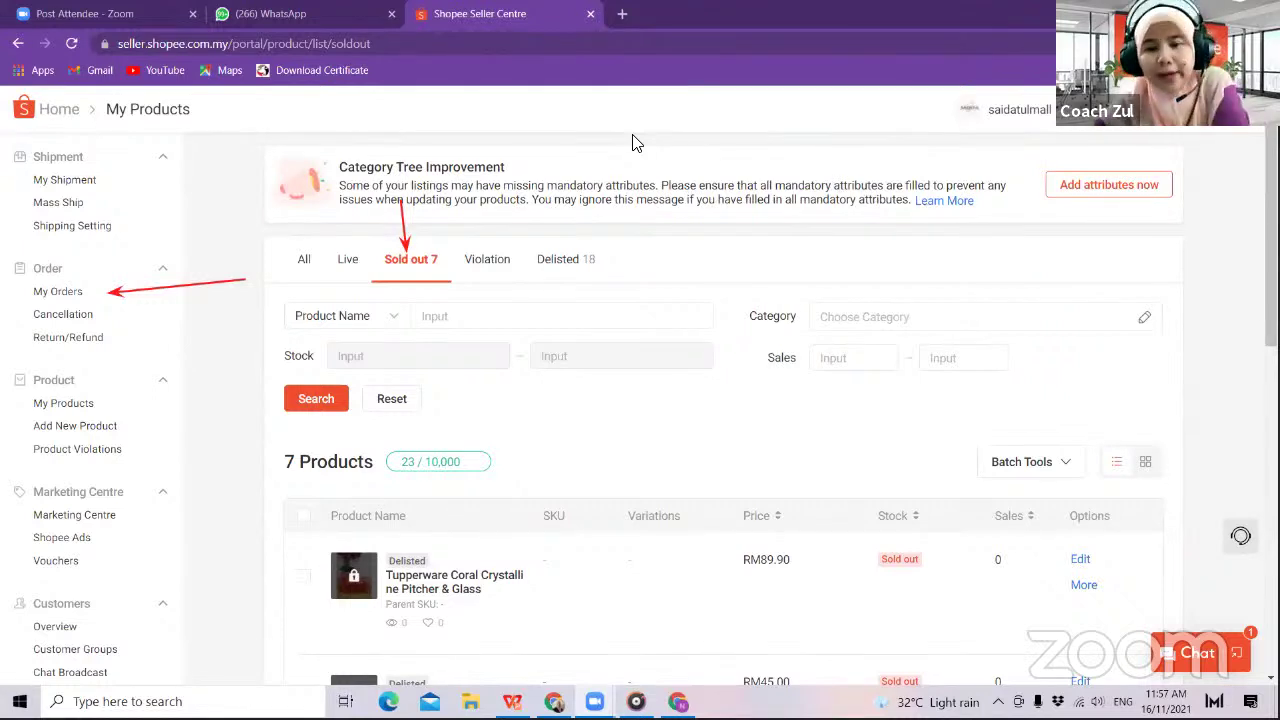
# - Open the unread conversation in the seller chat, reply "ok", and minimize the chat
pyautogui.click(1177, 664)
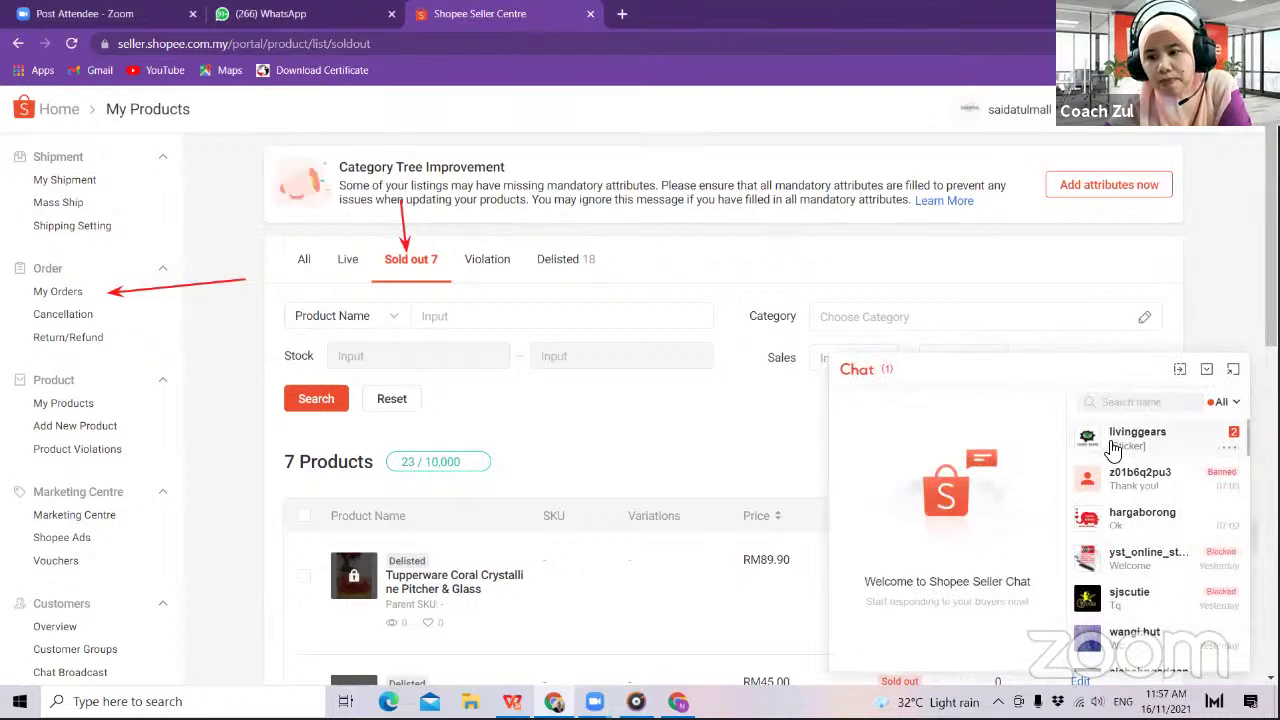
pyautogui.click(1113, 451)
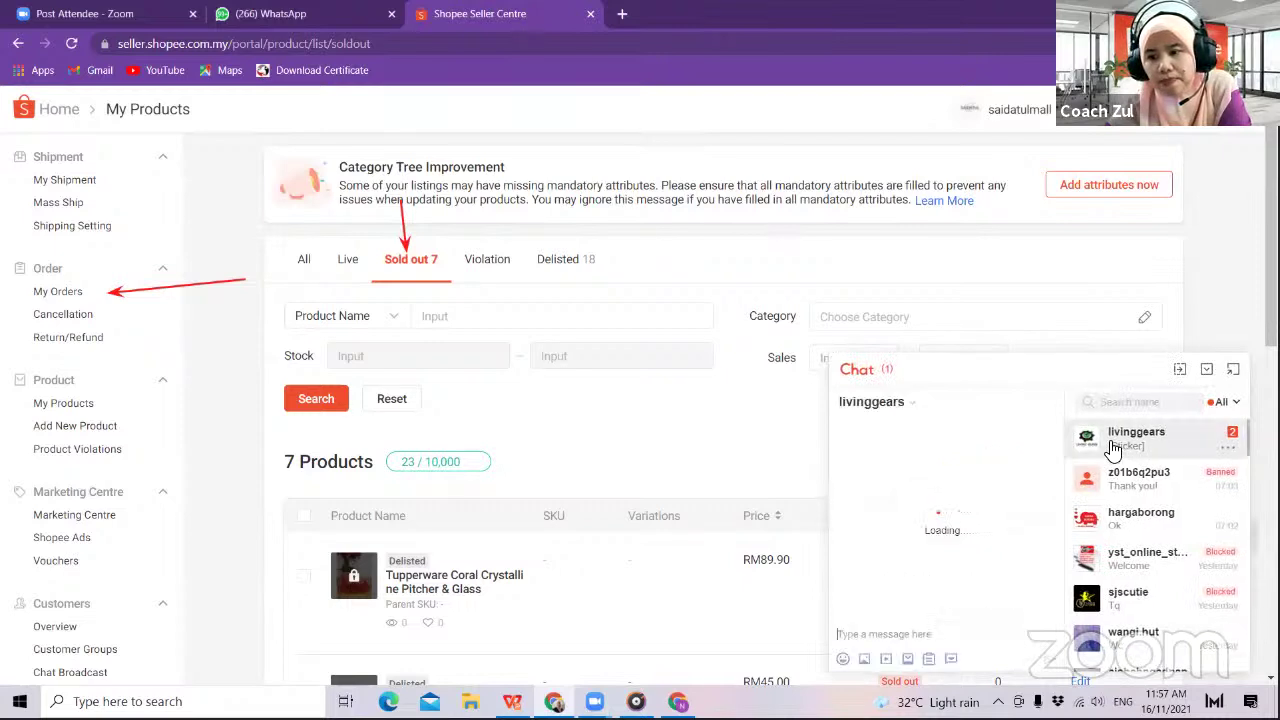
pyautogui.click(929, 632)
pyautogui.write('ok')
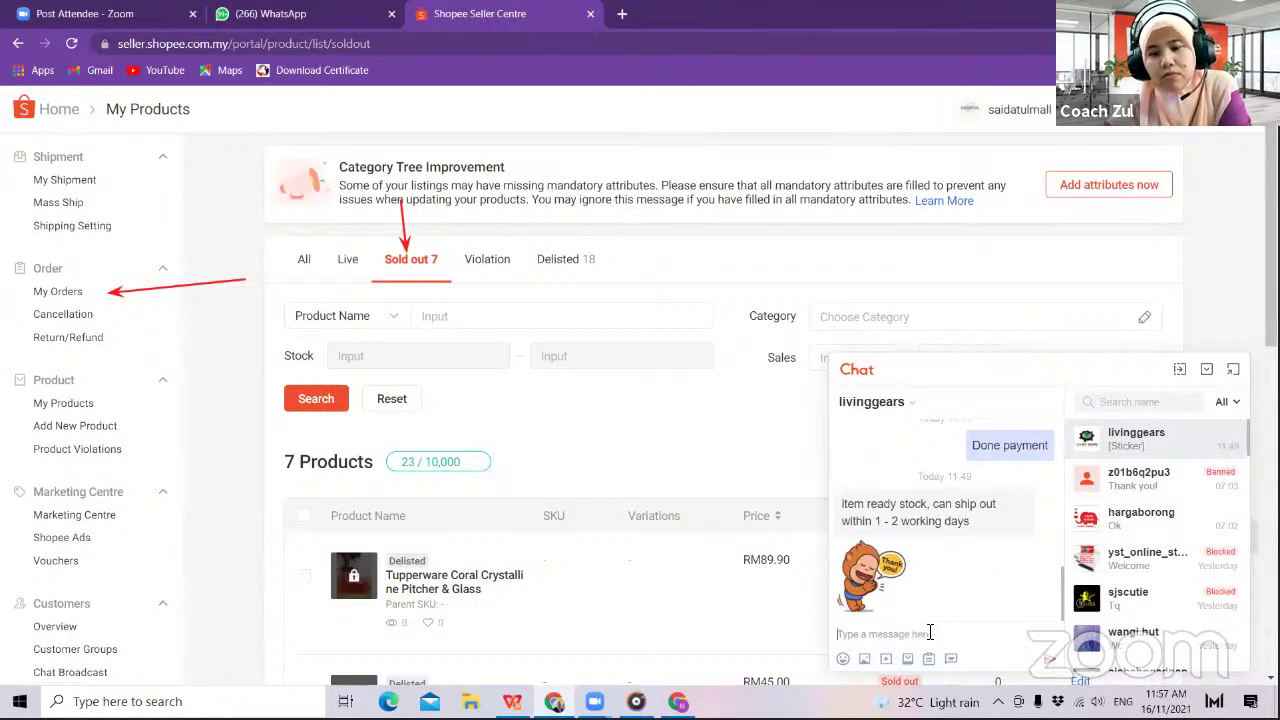
pyautogui.press('Return')
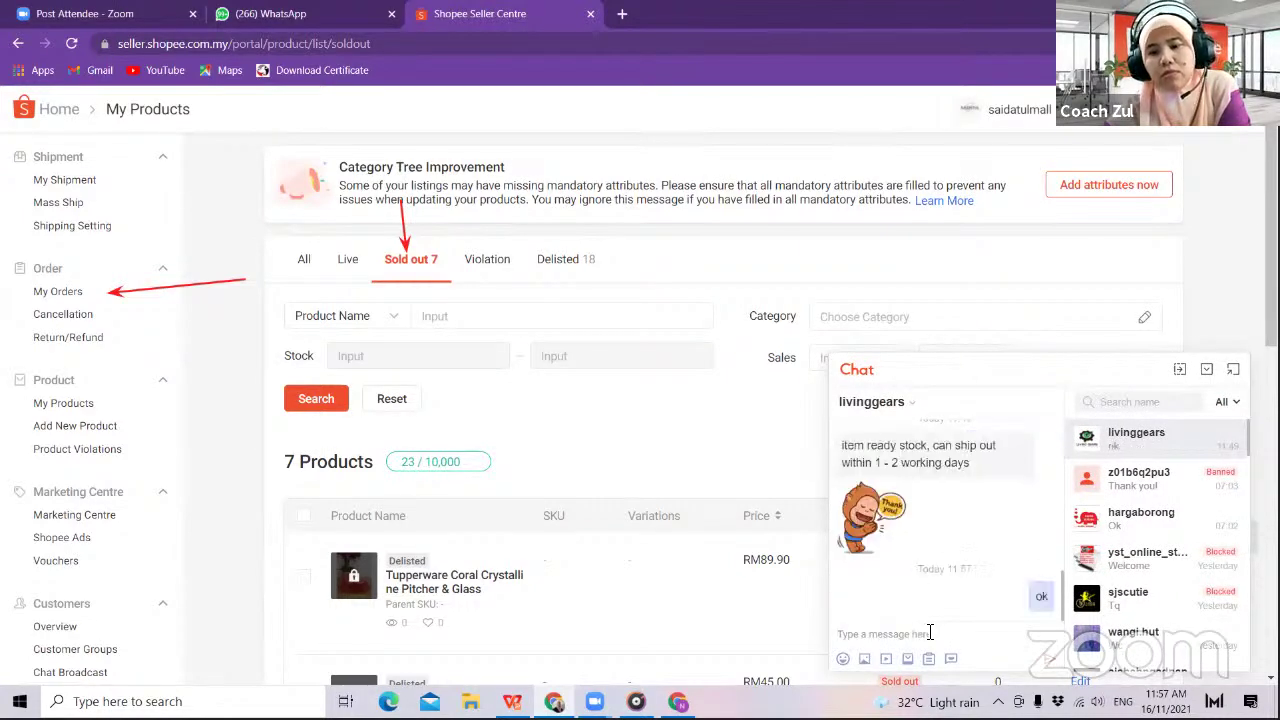
pyautogui.click(1207, 369)
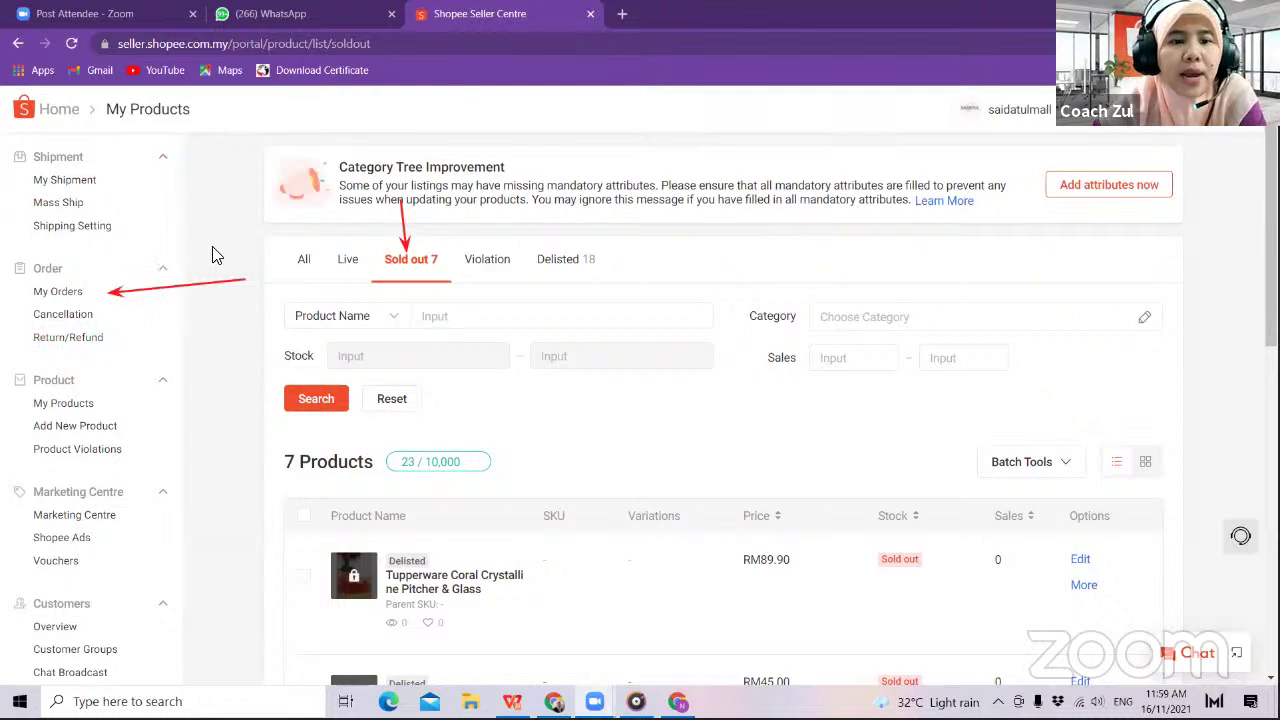
# - Return to the Seller Centre home page and draw a red arrow to Add New Product
pyautogui.scroll(-1, 338, 292)
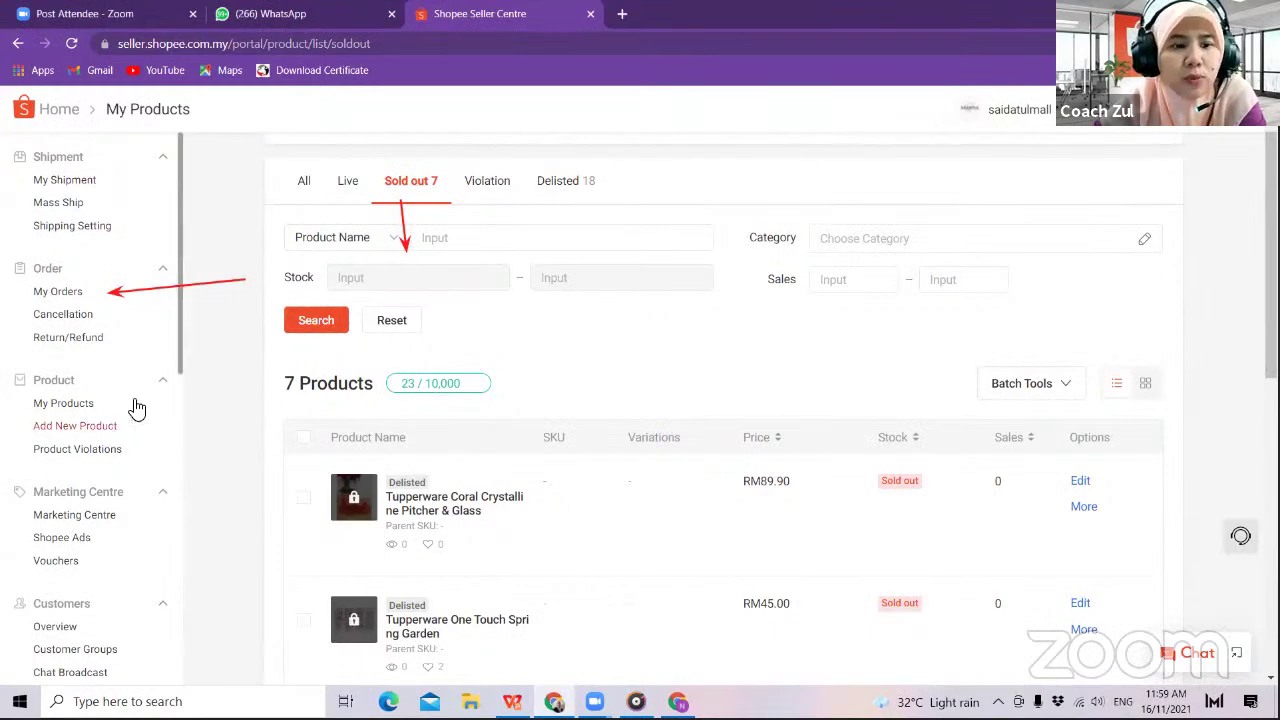
pyautogui.click(60, 109)
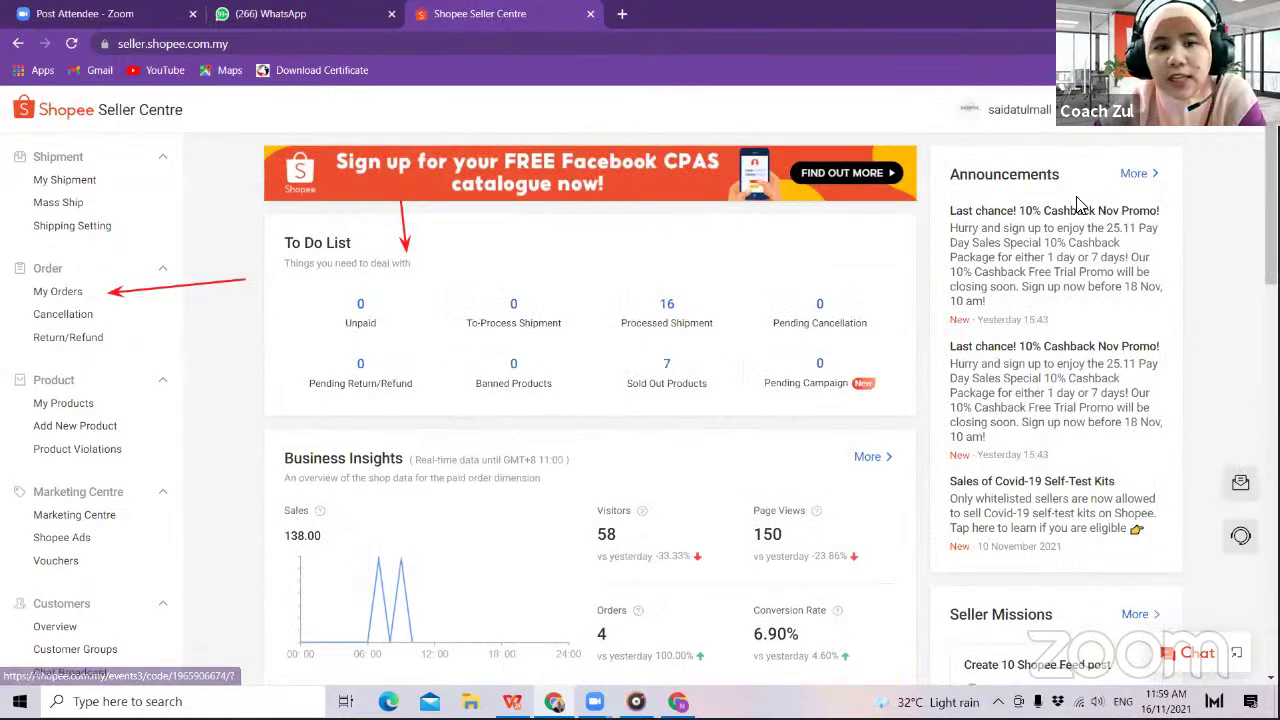
pyautogui.scroll(-3, 630, 343)
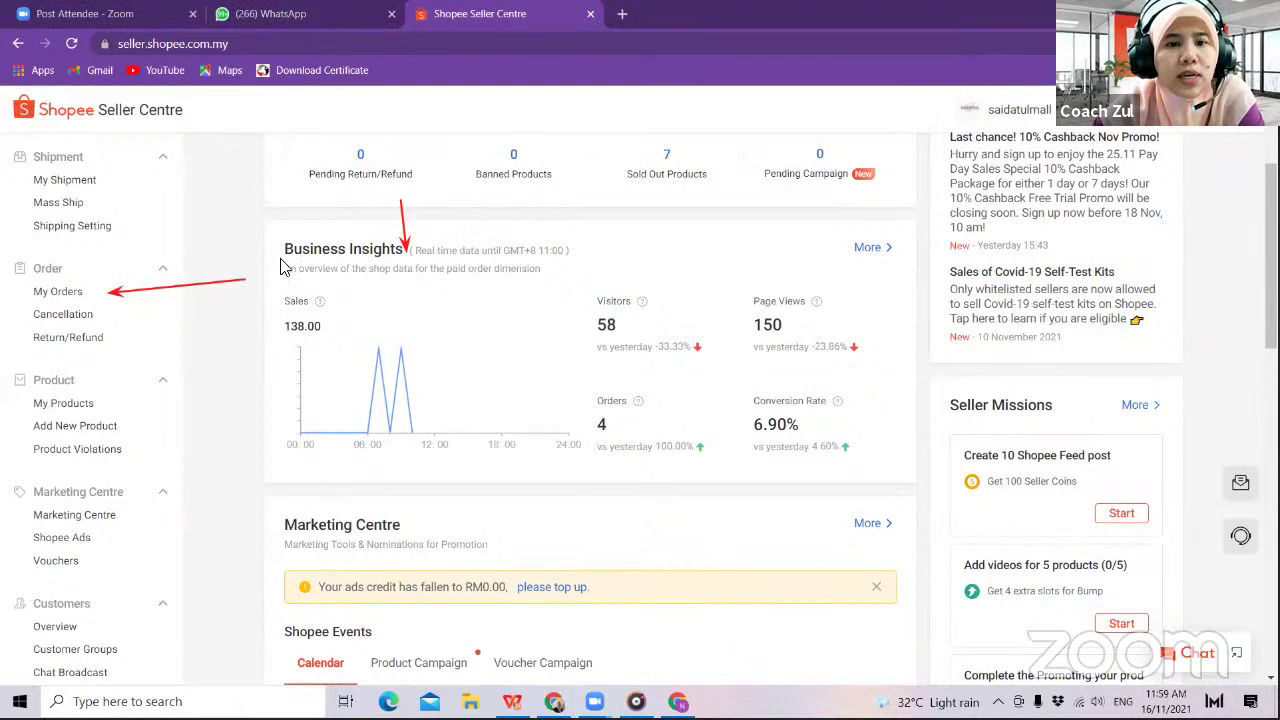
pyautogui.moveTo(234, 289)
pyautogui.mouseDown()
pyautogui.moveTo(241, 418)
pyautogui.moveTo(252, 416)
pyautogui.mouseUp()
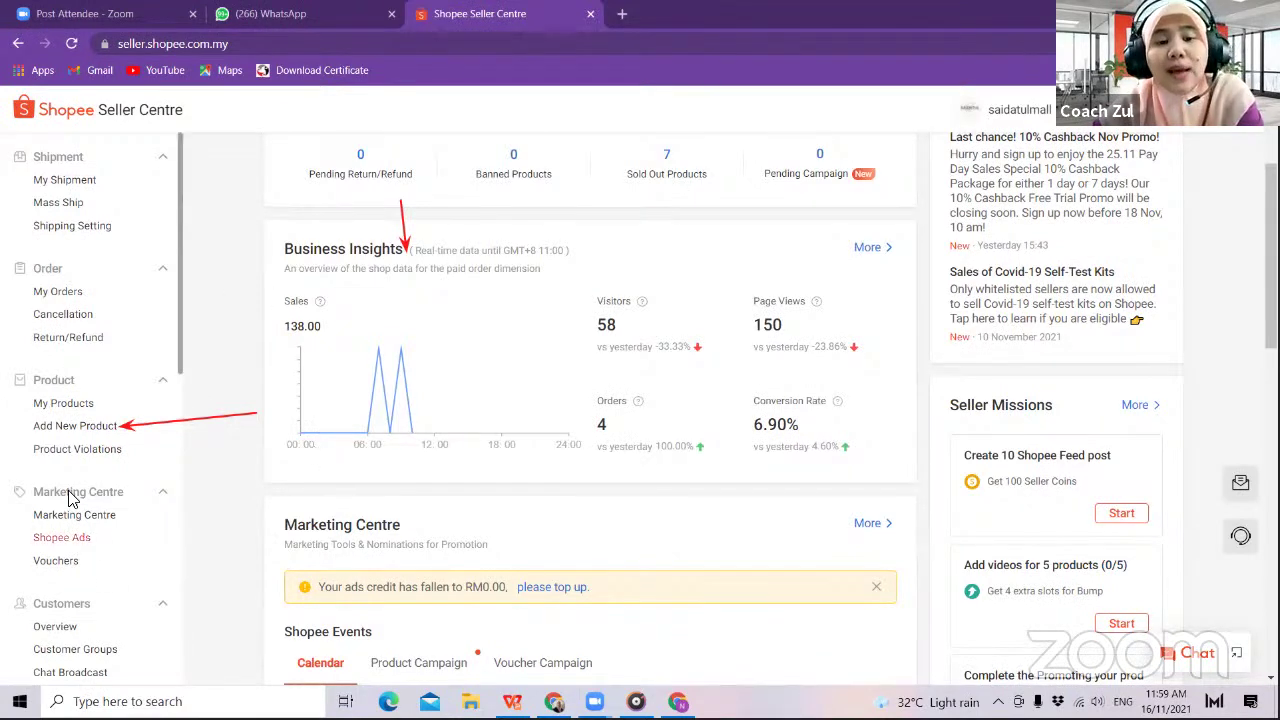
# - Show the Add a New Product form, including access from My Products, and return to the home page
pyautogui.click(80, 432)
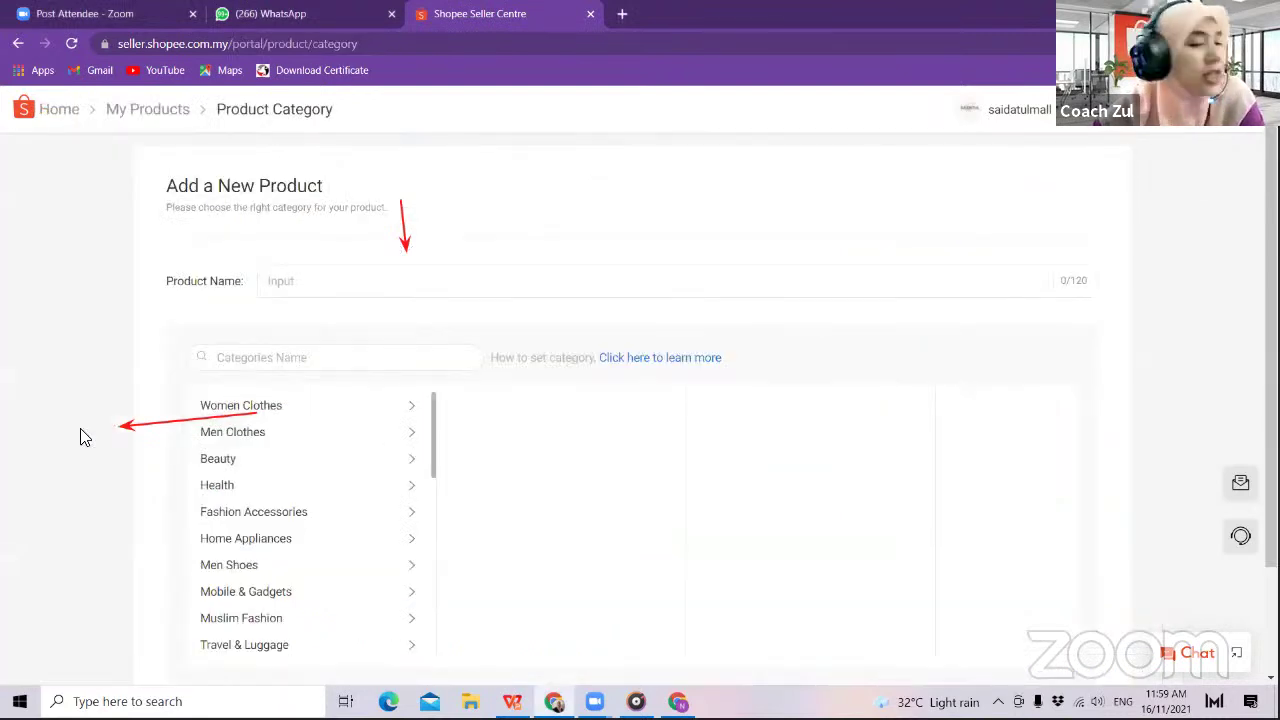
pyautogui.click(311, 277)
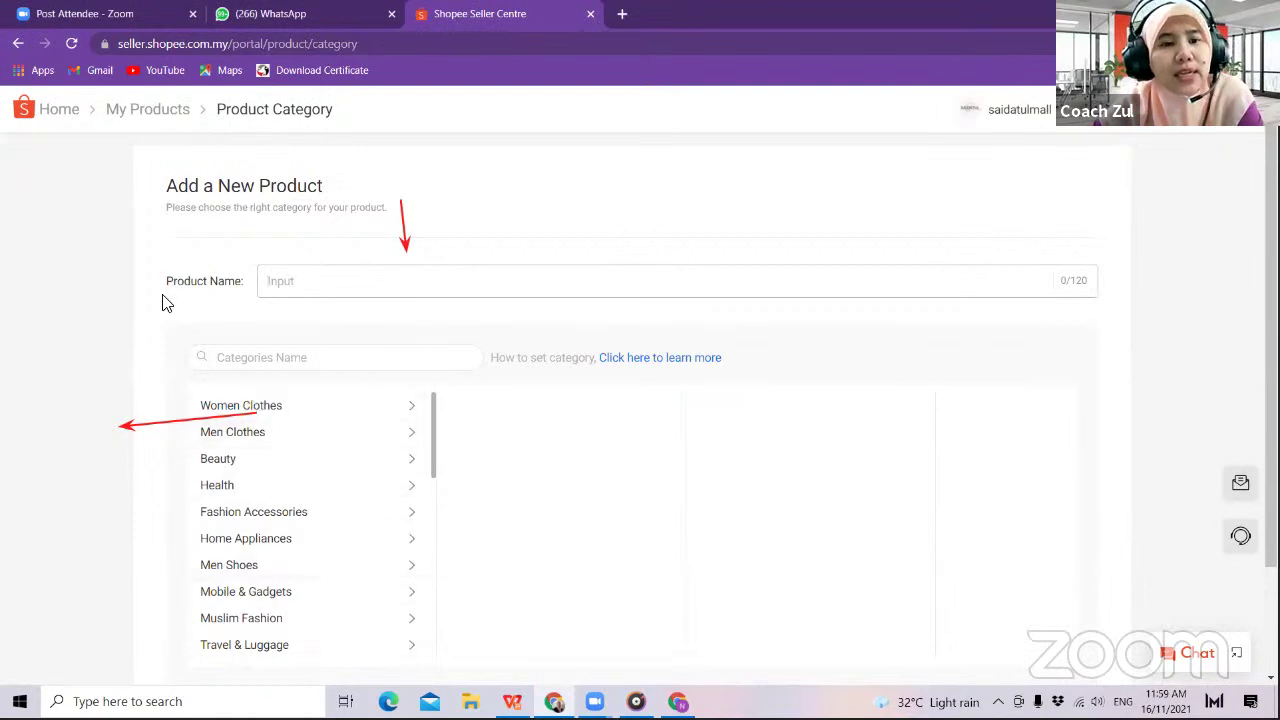
pyautogui.click(143, 113)
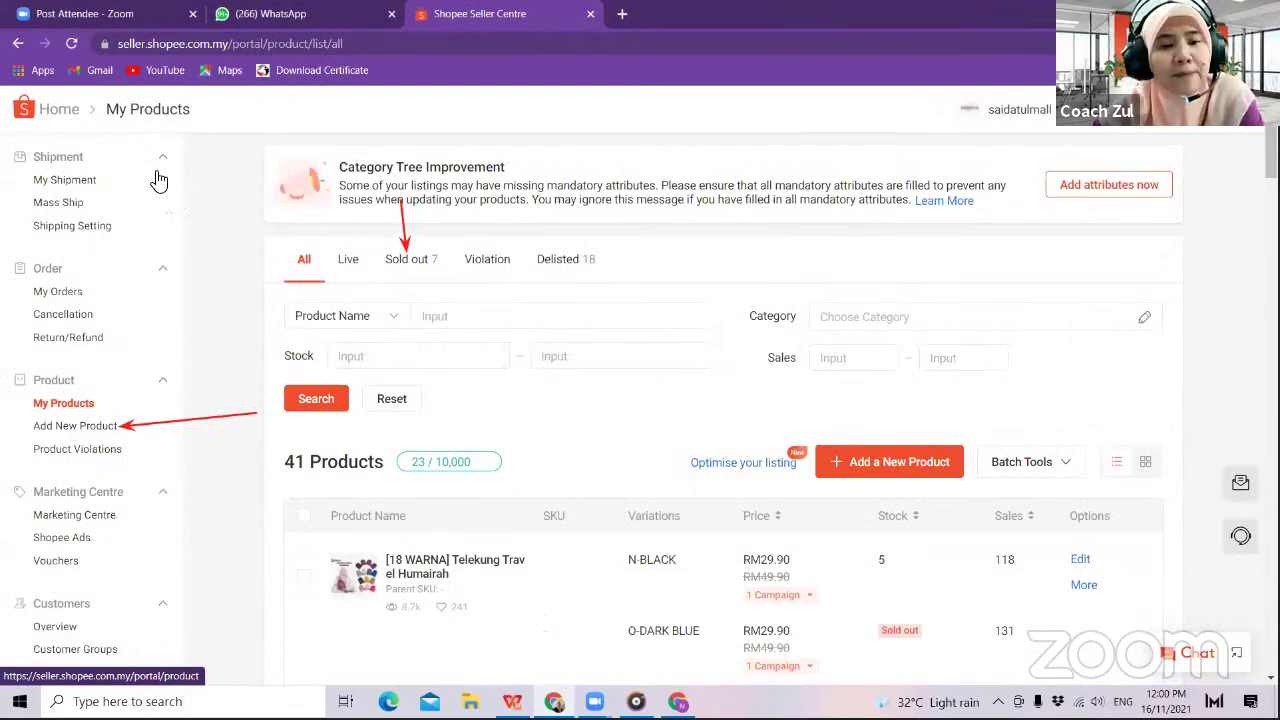
pyautogui.click(148, 430)
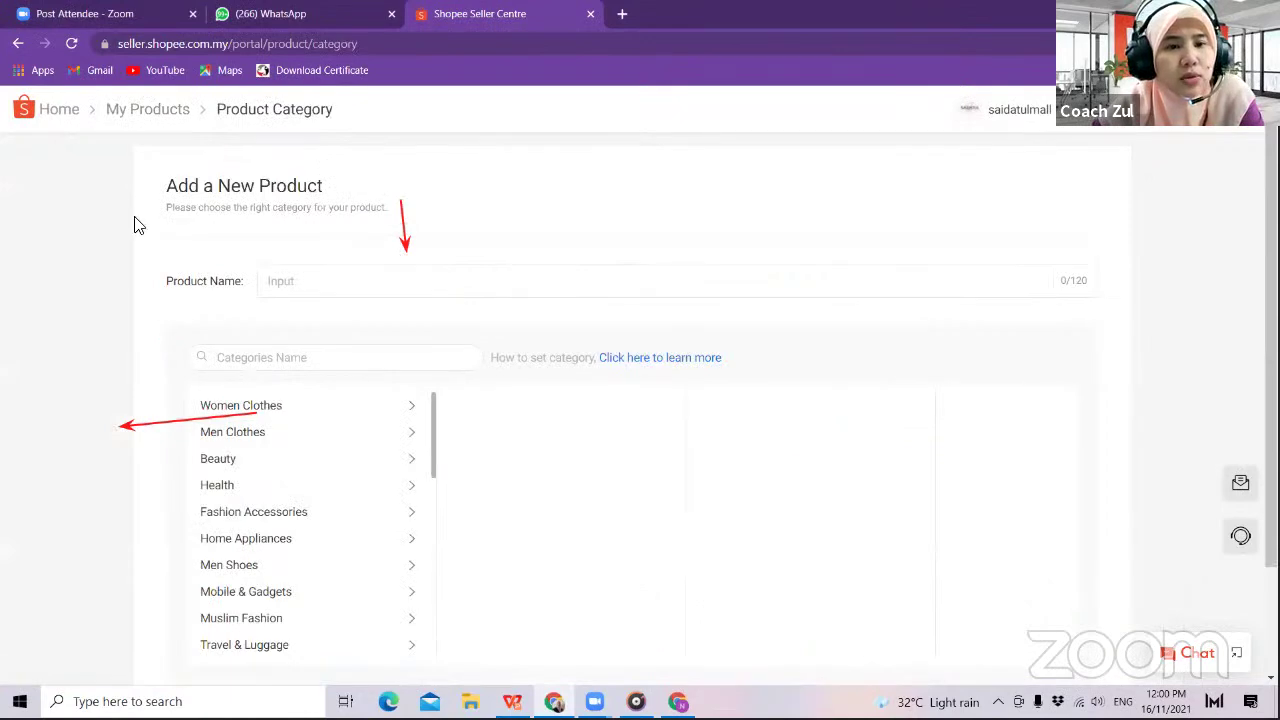
pyautogui.click(58, 118)
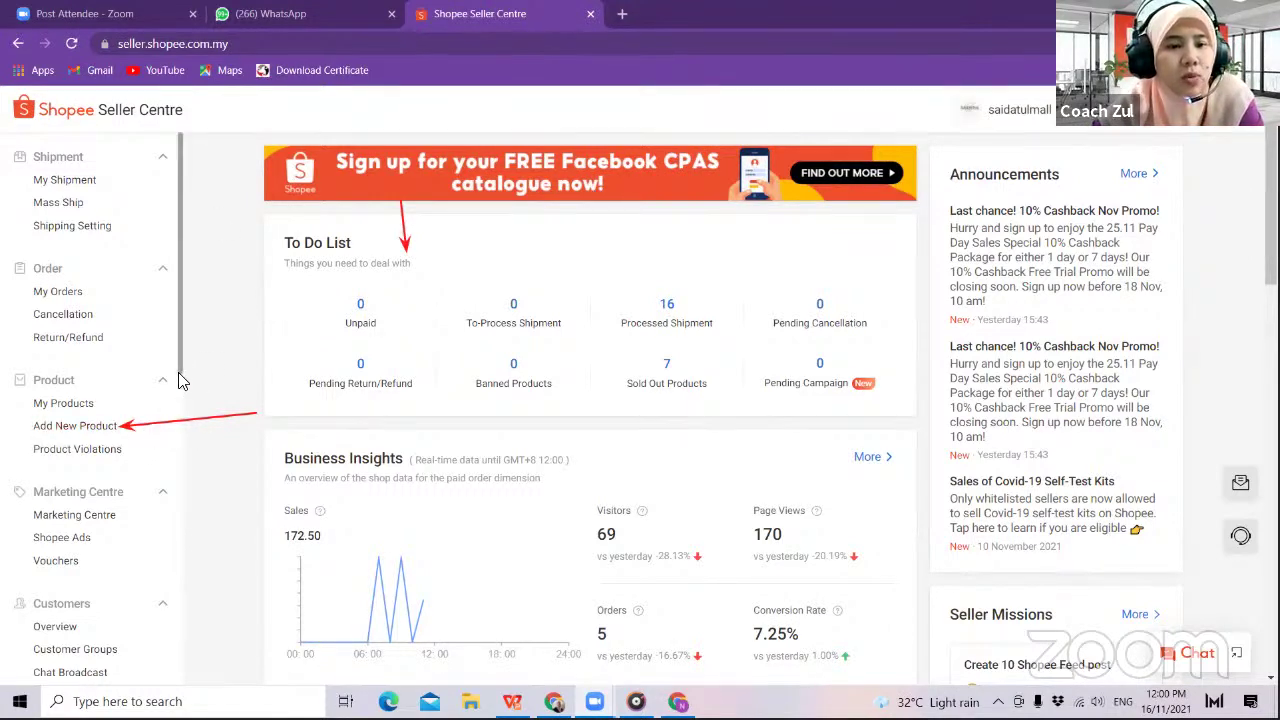
# - Draw a red arrow to My Income in the Finance section
pyautogui.moveTo(180, 391); pyautogui.dragTo(187, 408)
pyautogui.scroll(-1, 190, 465)
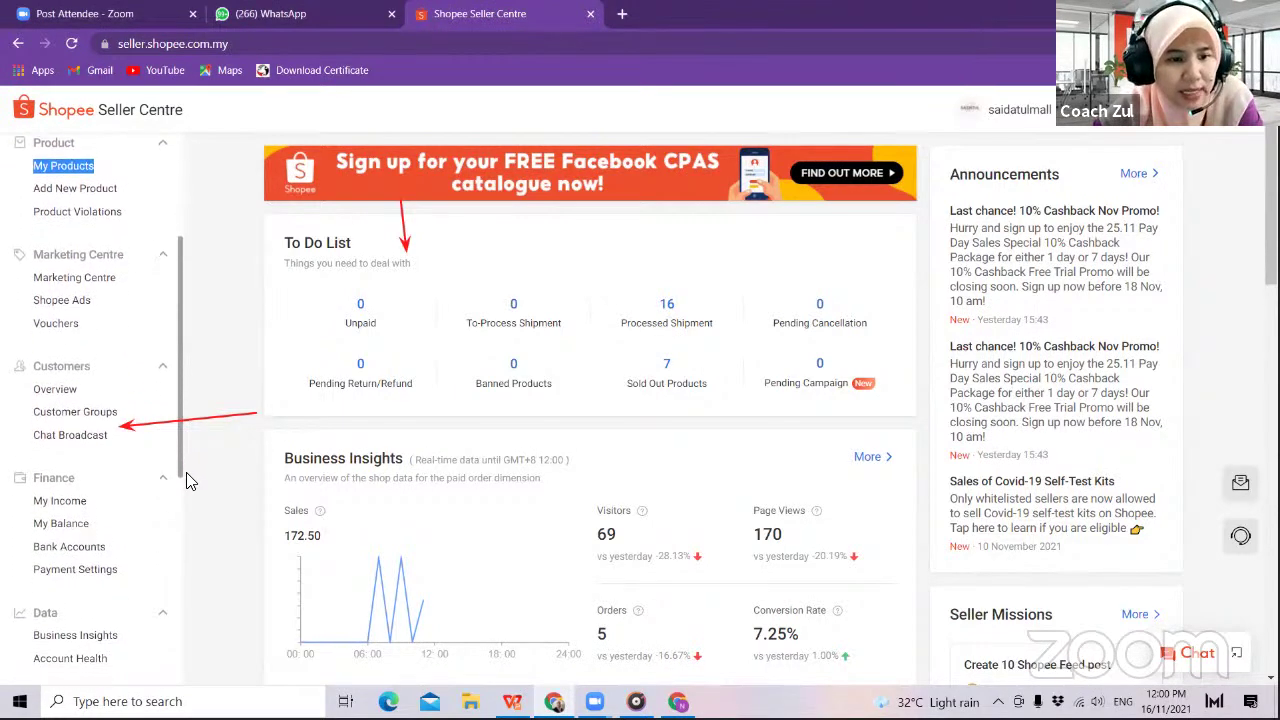
pyautogui.scroll(1, 188, 470)
pyautogui.scroll(-1, 190, 470)
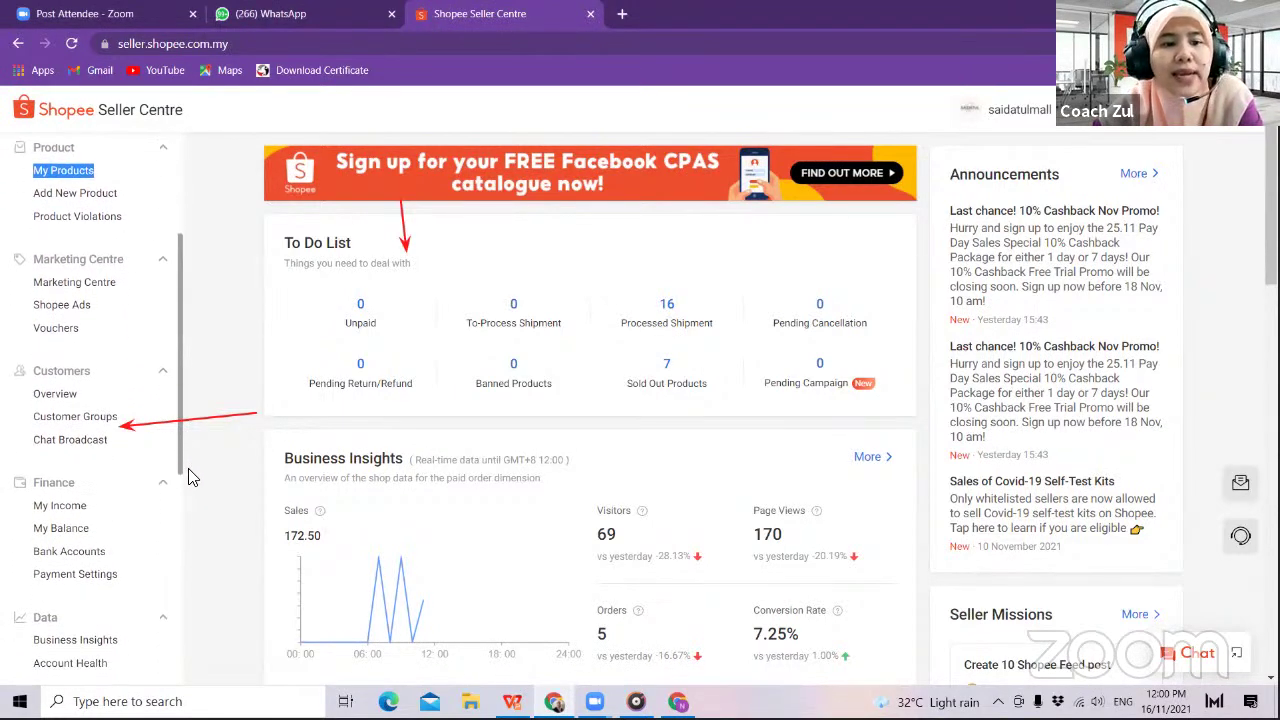
pyautogui.scroll(-1, 190, 478)
pyautogui.scroll(1, 186, 485)
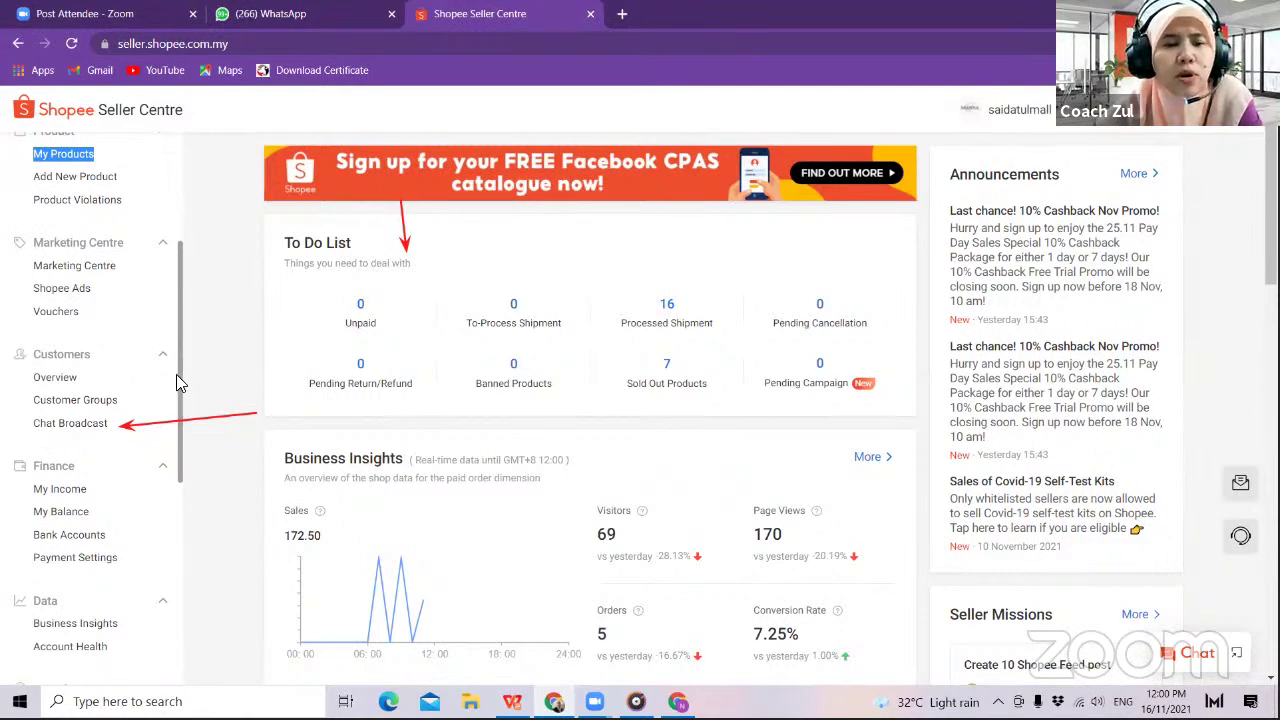
pyautogui.moveTo(178, 383); pyautogui.dragTo(178, 432)
pyautogui.scroll(-1, 178, 432)
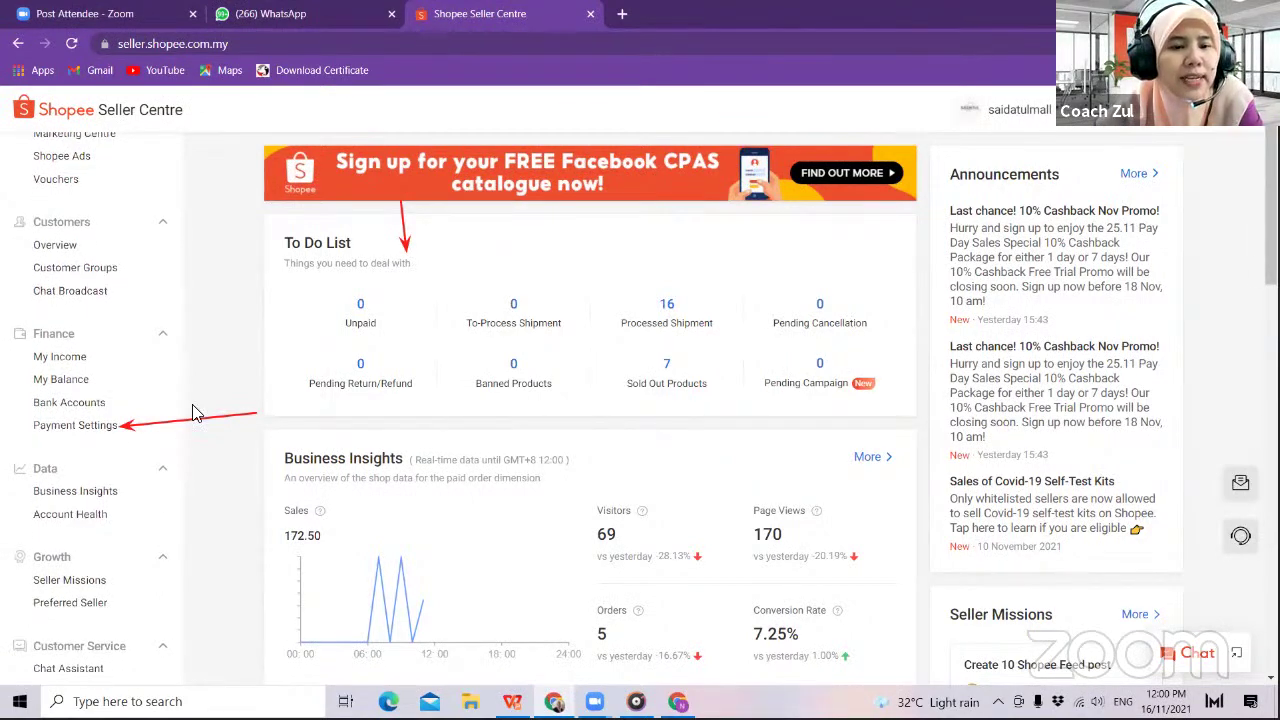
pyautogui.tripleClick(198, 425)
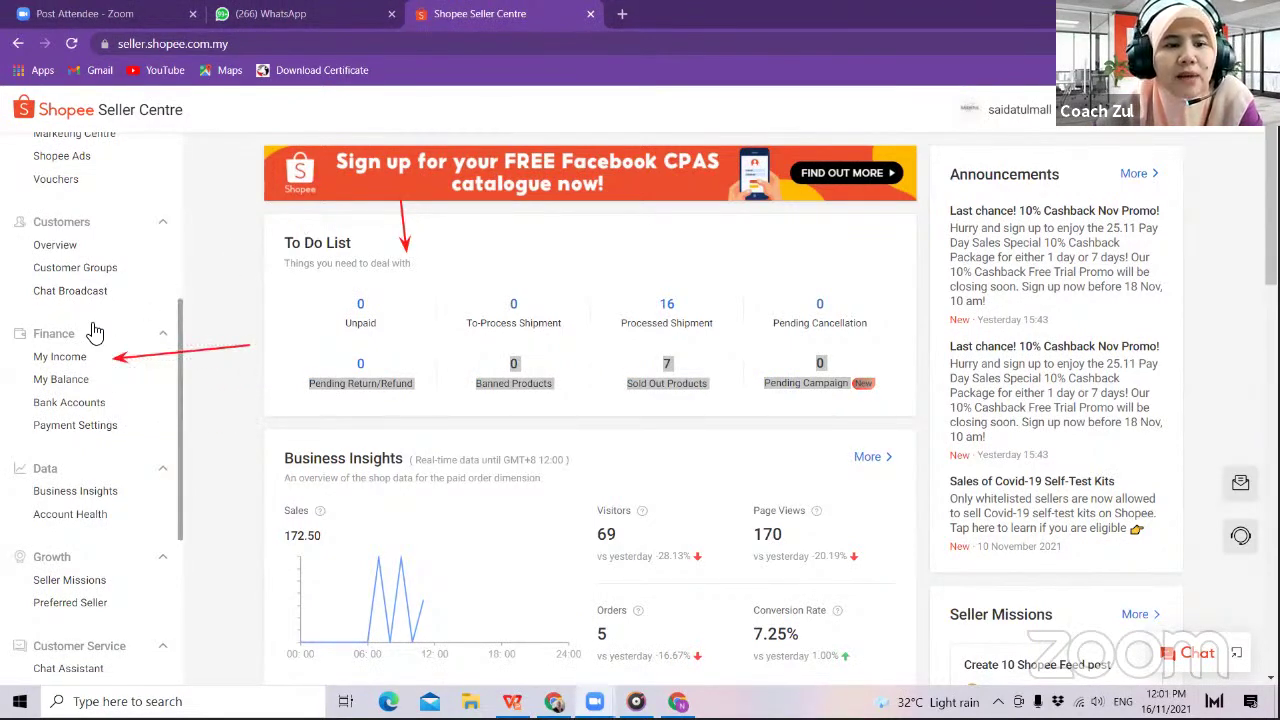
# - Open My Income, entering the account's login password to pass the verification
pyautogui.click(67, 358)
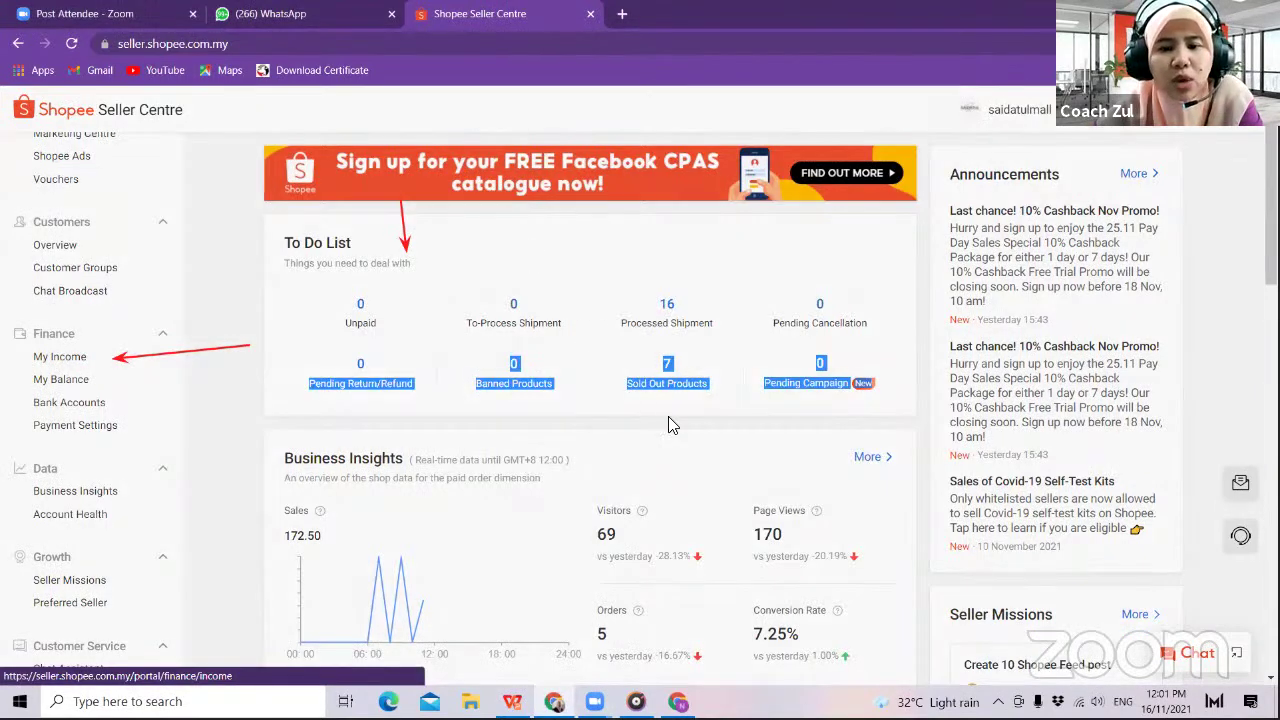
pyautogui.write('•')
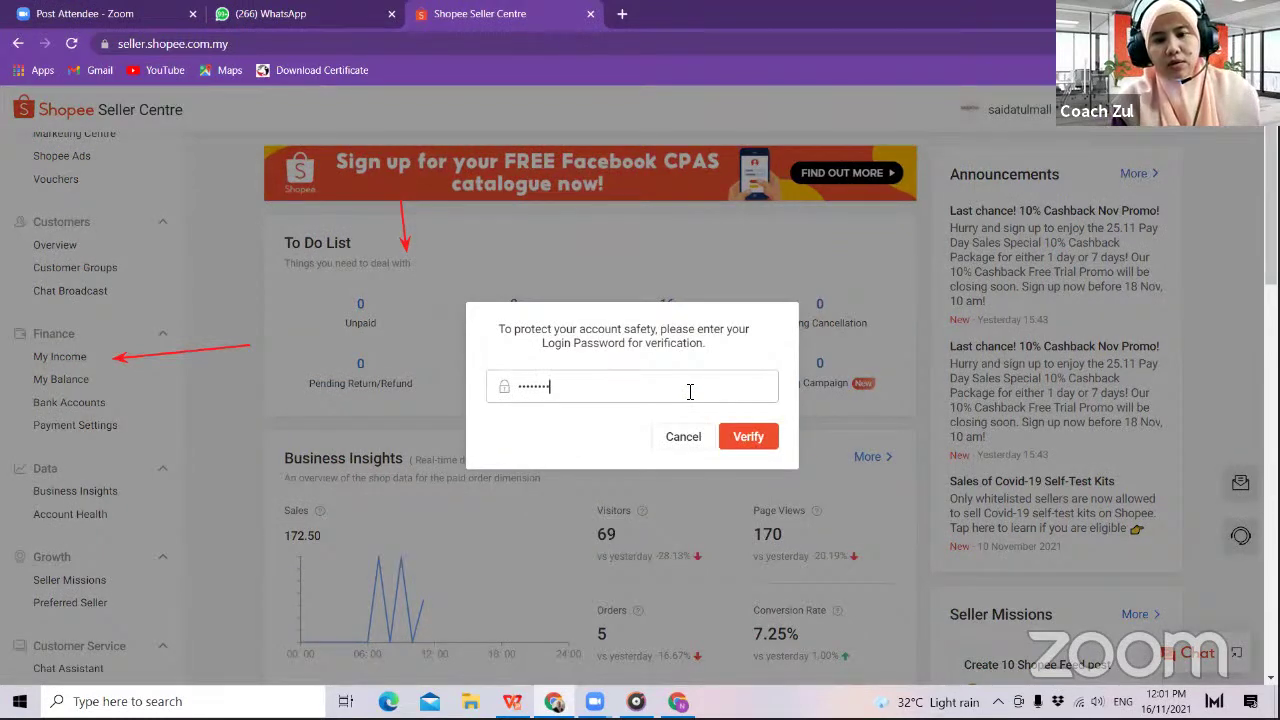
pyautogui.click(757, 445)
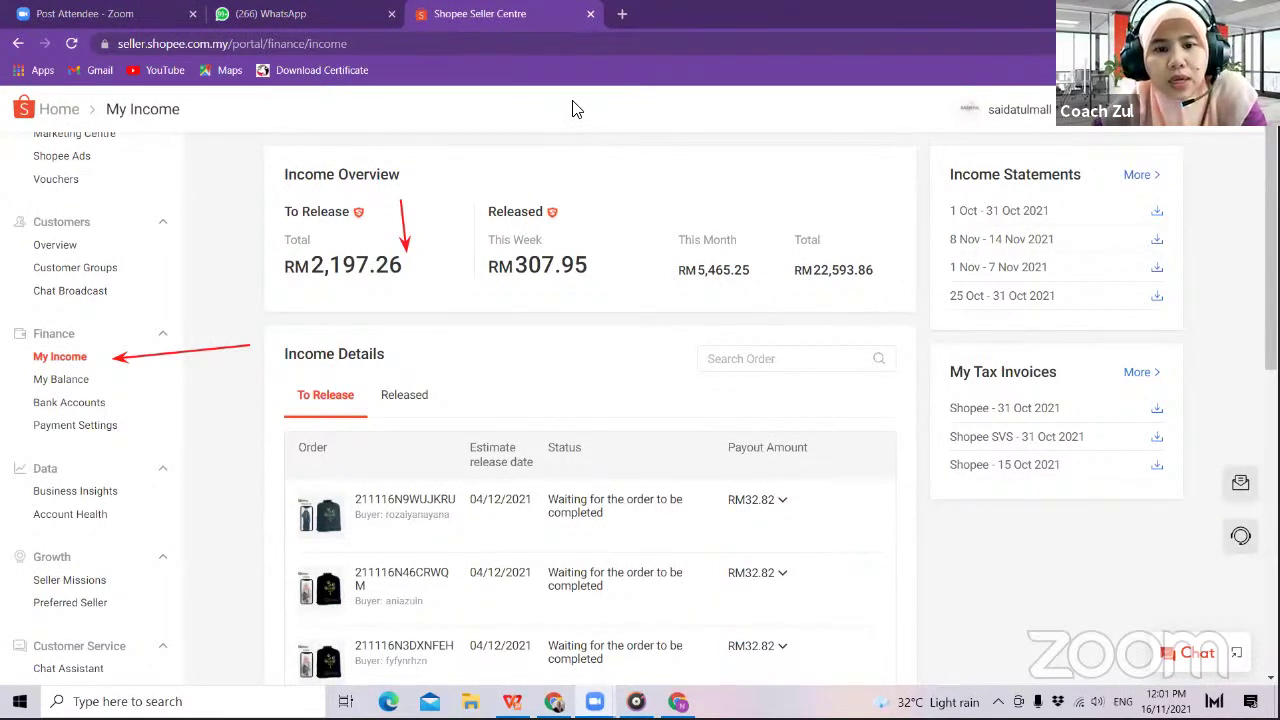
# - Draw two red arrows to the To Release and Released categories of Income Details
pyautogui.click(457, 86)
pyautogui.moveTo(379, 313); pyautogui.dragTo(326, 382)
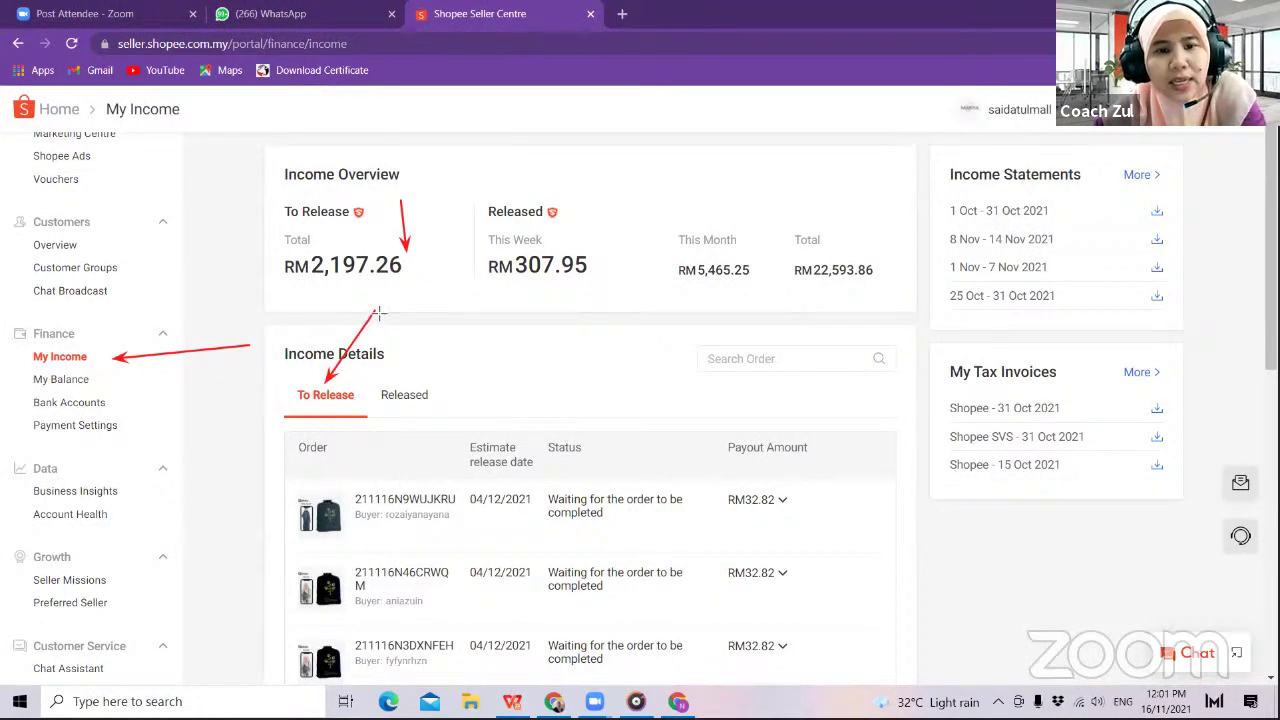
pyautogui.moveTo(376, 313)
pyautogui.mouseDown()
pyautogui.moveTo(428, 387)
pyautogui.moveTo(418, 398)
pyautogui.mouseUp()
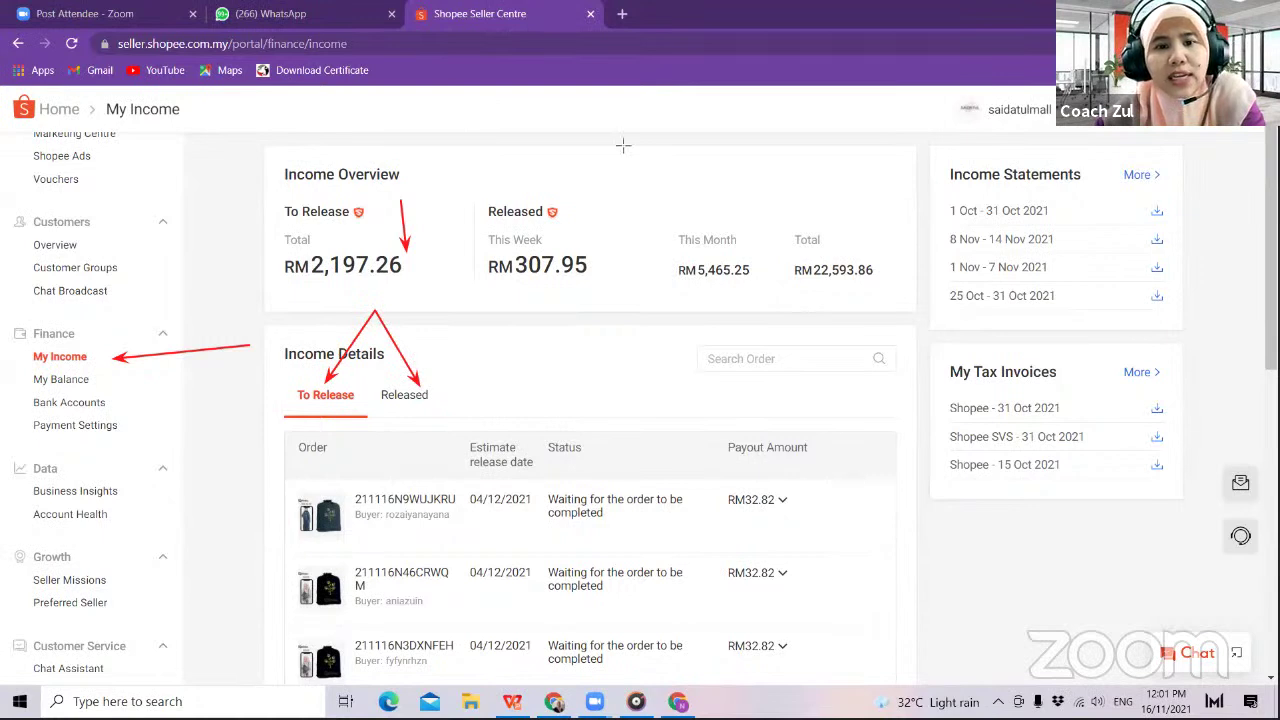
# - Replace the arrows with red ones to To Release and Released in Income Overview and to the first two tax invoices
pyautogui.moveTo(457, 152); pyautogui.dragTo(348, 199)
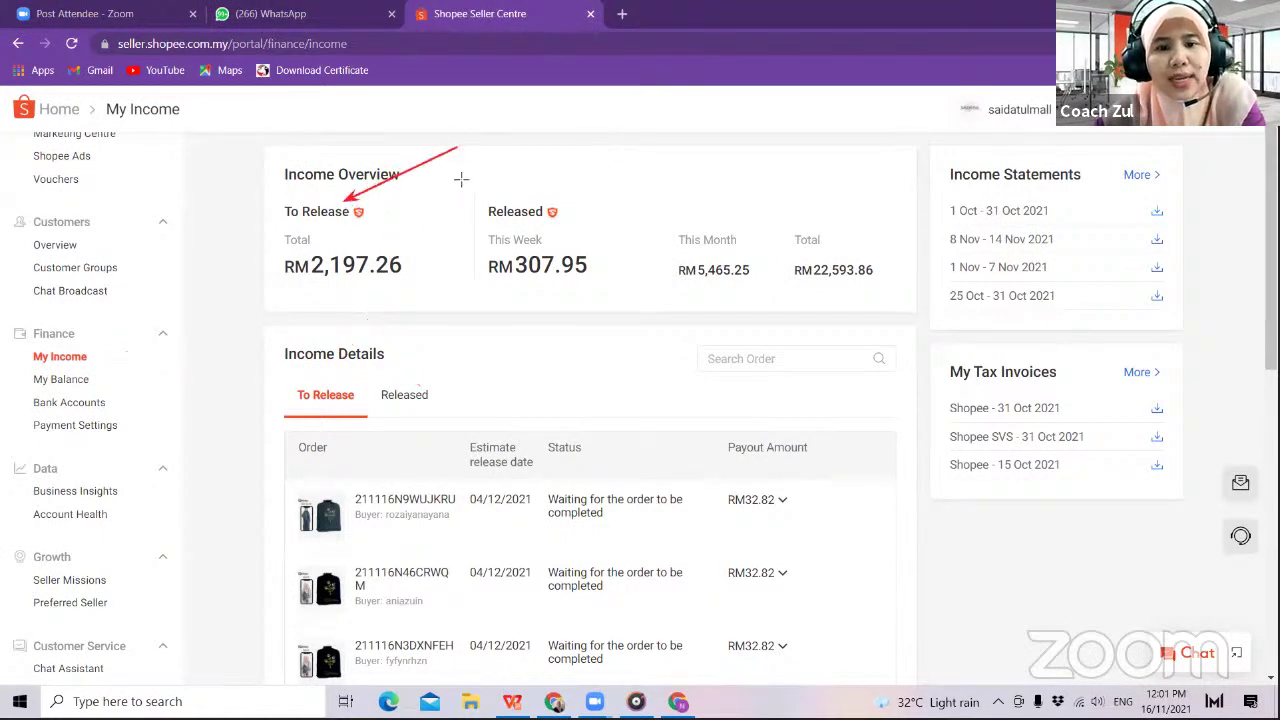
pyautogui.moveTo(462, 151); pyautogui.dragTo(538, 208)
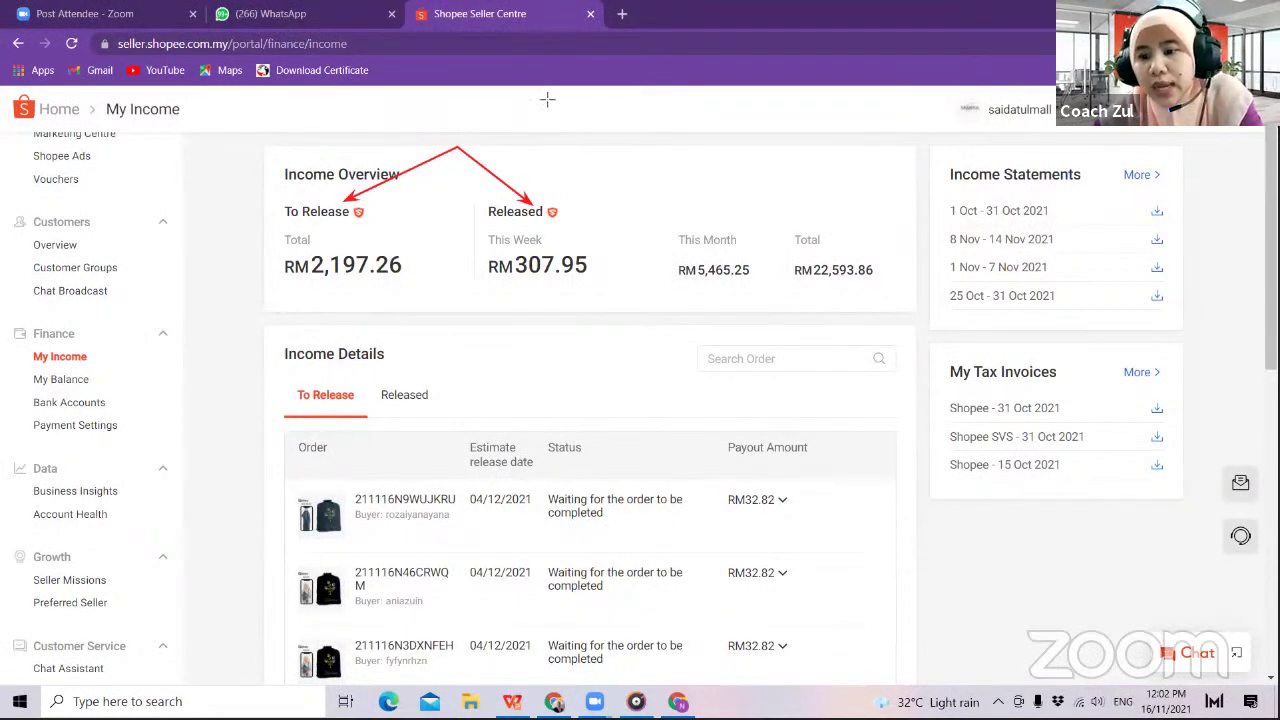
pyautogui.moveTo(921, 385)
pyautogui.mouseDown()
pyautogui.moveTo(950, 404)
pyautogui.moveTo(953, 436)
pyautogui.mouseUp()
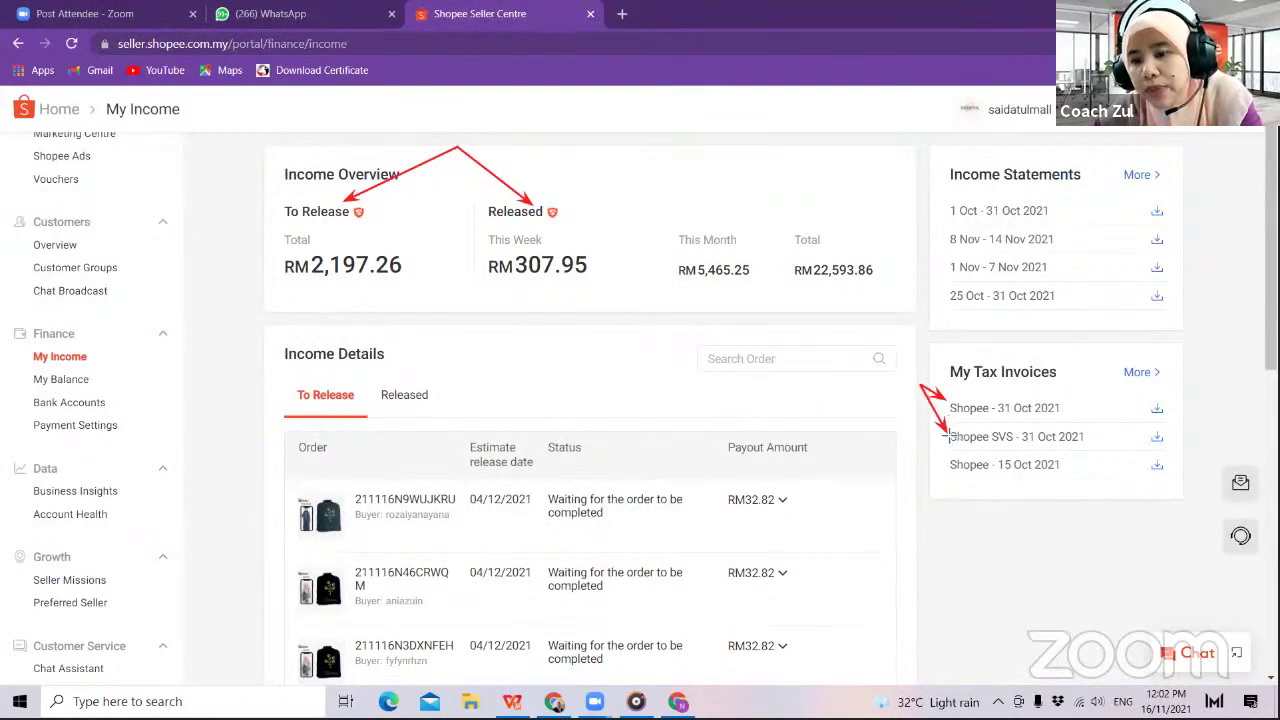
# - Draw a red arrow to the Shopee - 15 Oct 2021 tax invoice and show the Released orders in Income Details
pyautogui.moveTo(921, 389); pyautogui.dragTo(952, 467)
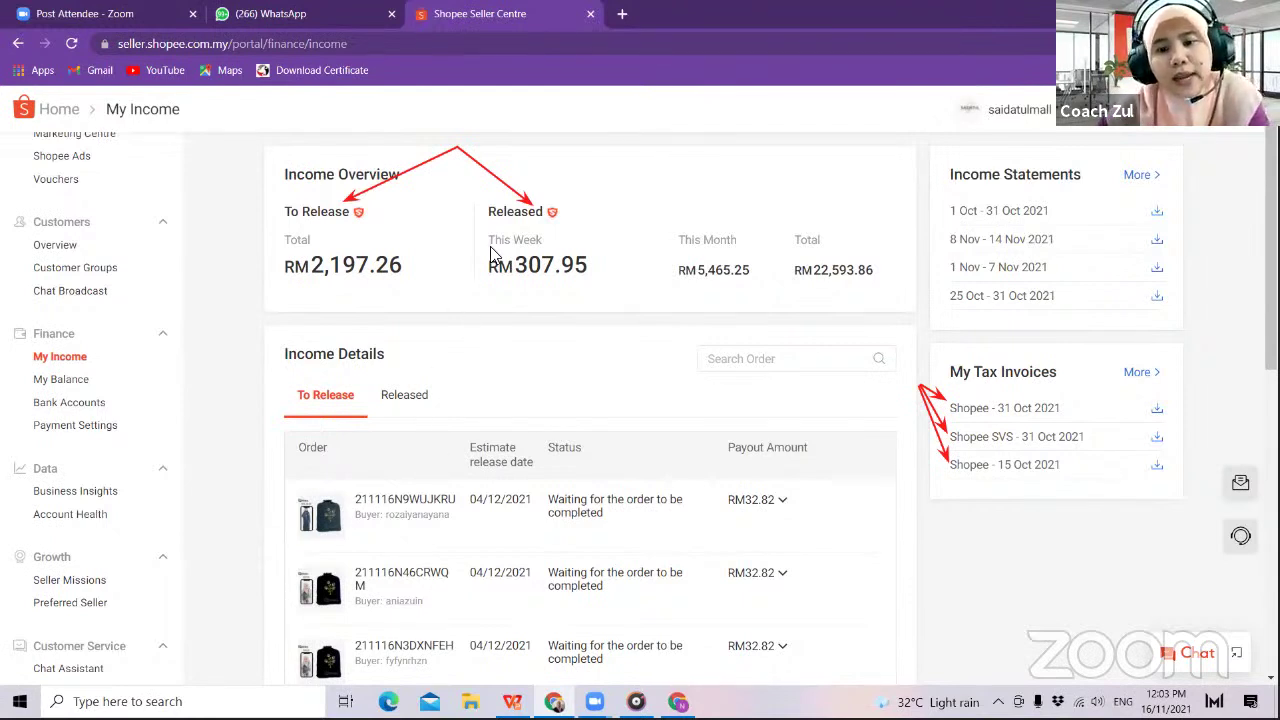
pyautogui.click(410, 396)
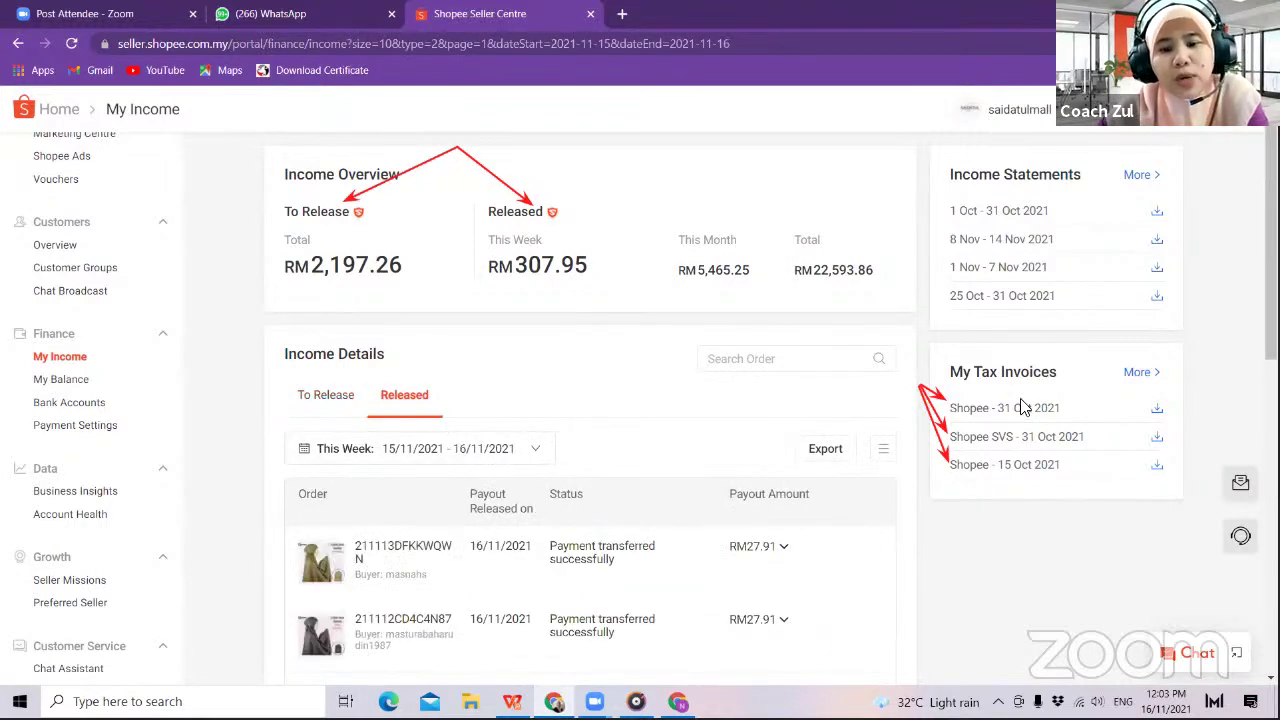
pyautogui.scroll(-1, 590, 410)
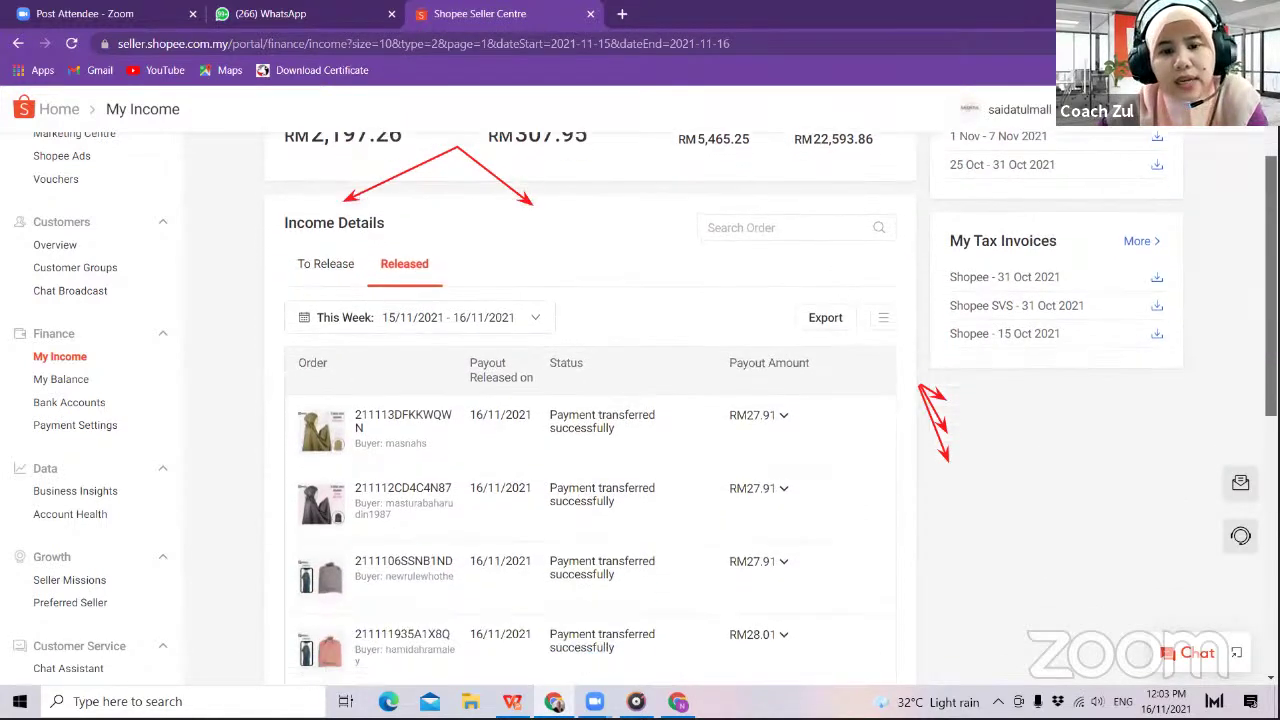
pyautogui.scroll(1, 590, 410)
pyautogui.scroll(1, 590, 410)
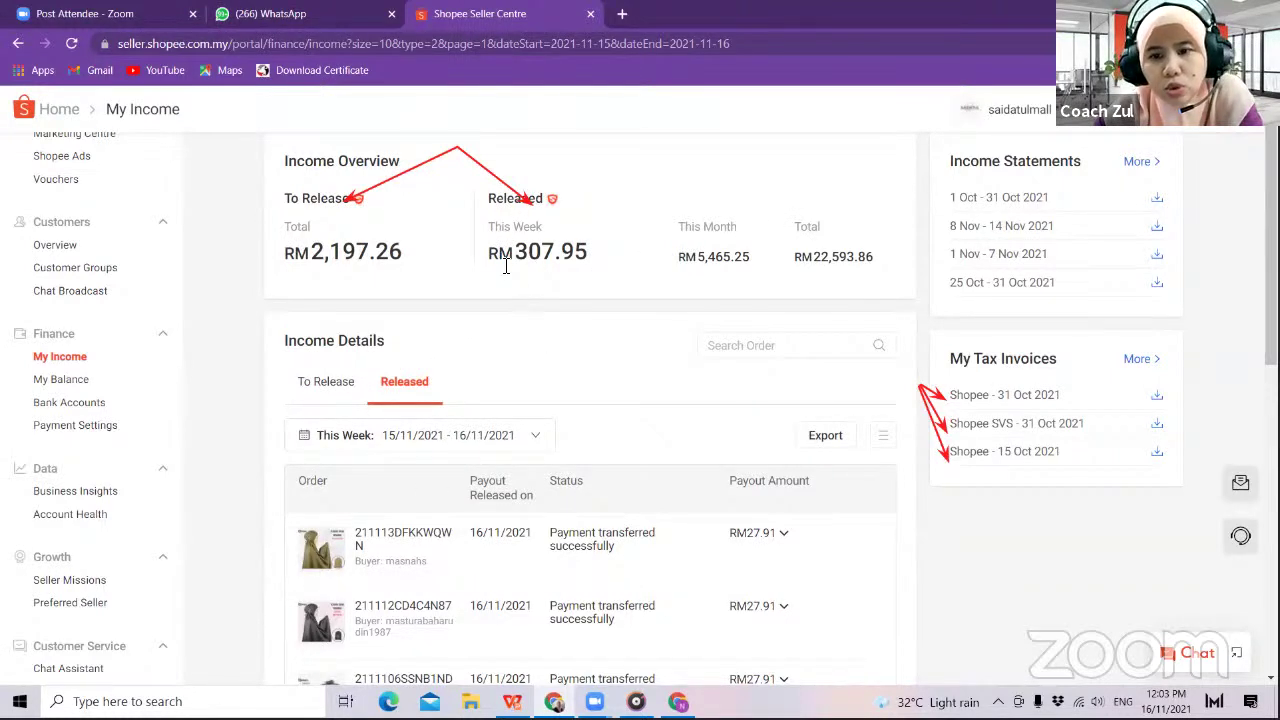
# - Filter the released orders to Within past 3 months and look through the resulting list
pyautogui.click(502, 440)
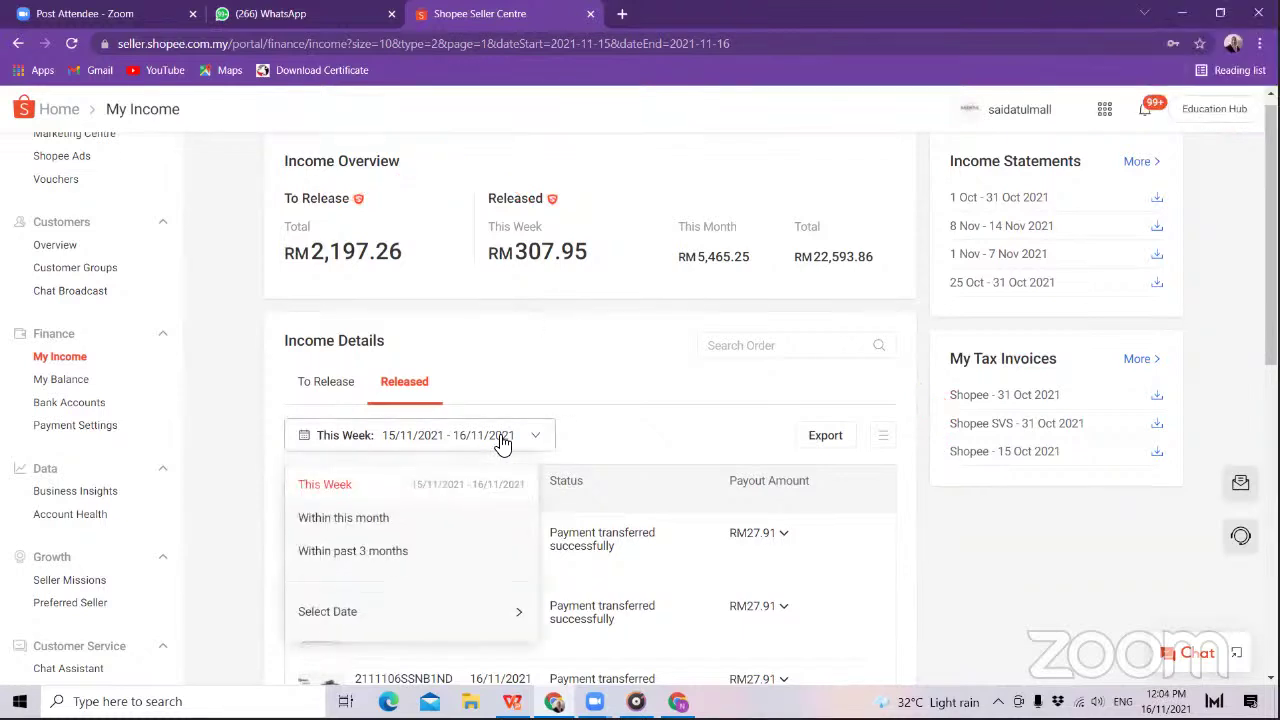
pyautogui.click(409, 551)
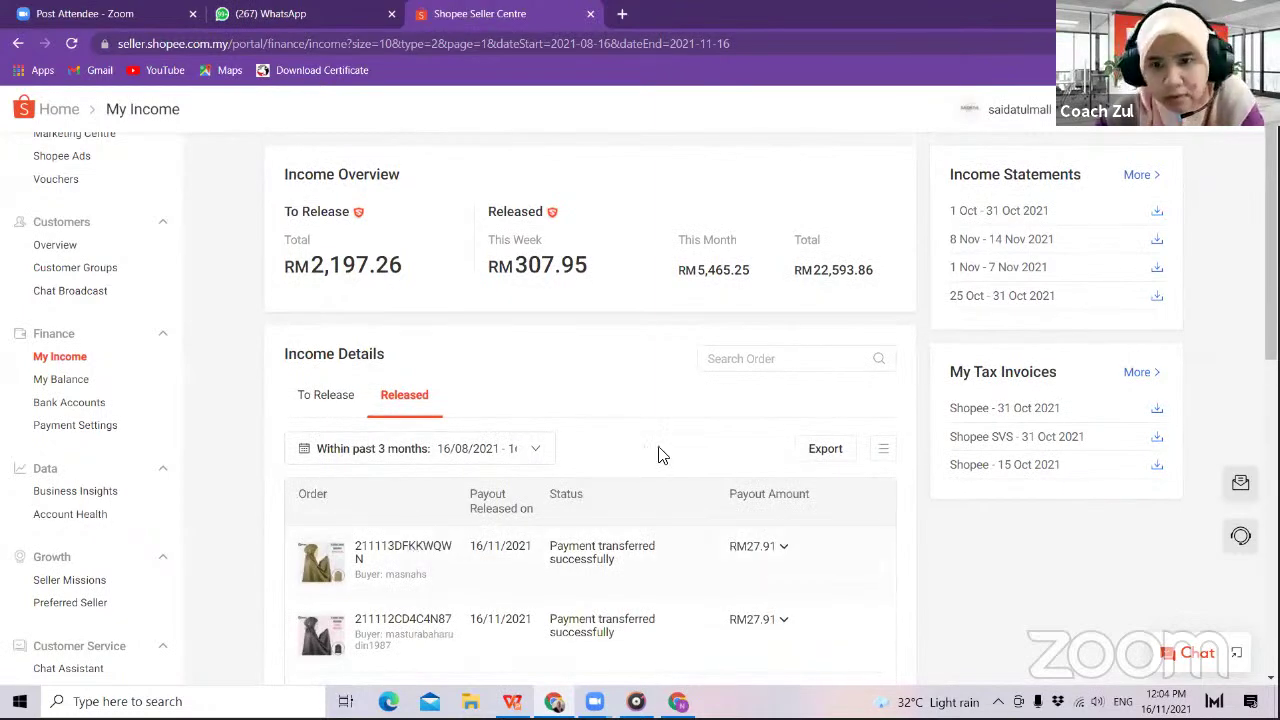
pyautogui.scroll(-3, 1272, 250)
pyautogui.scroll(-3, 1229, 273)
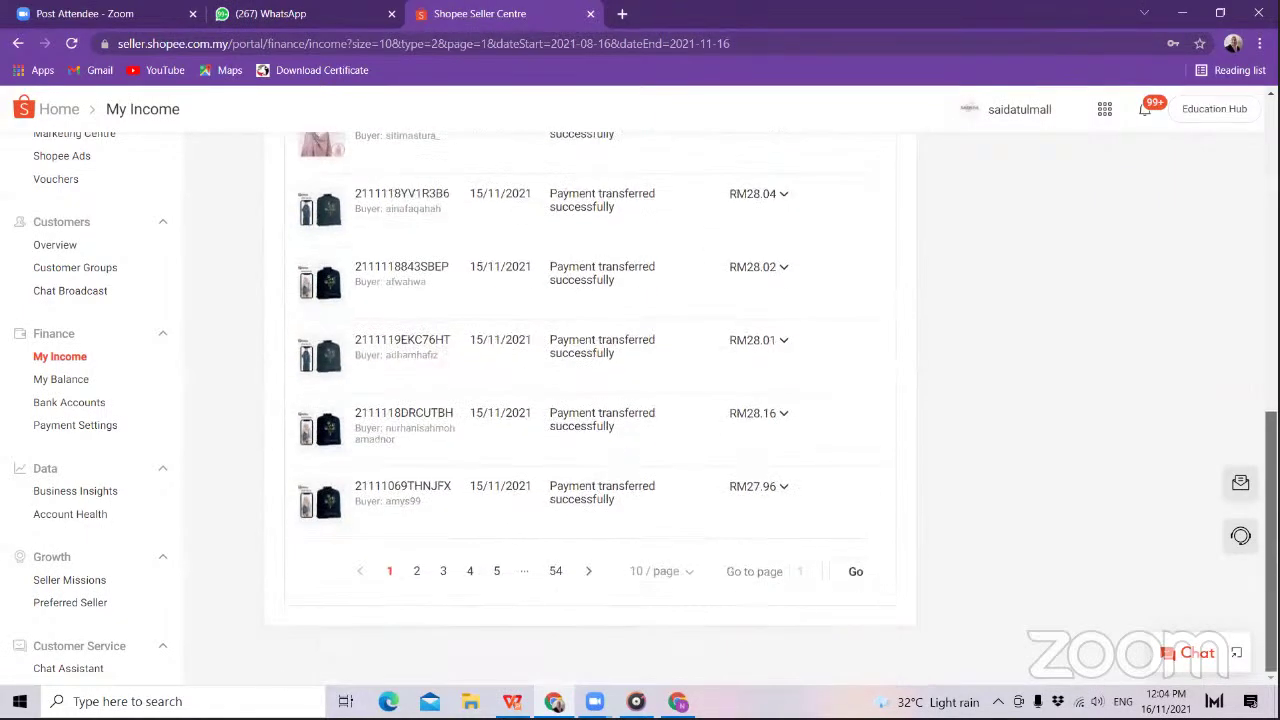
pyautogui.scroll(7, 1229, 273)
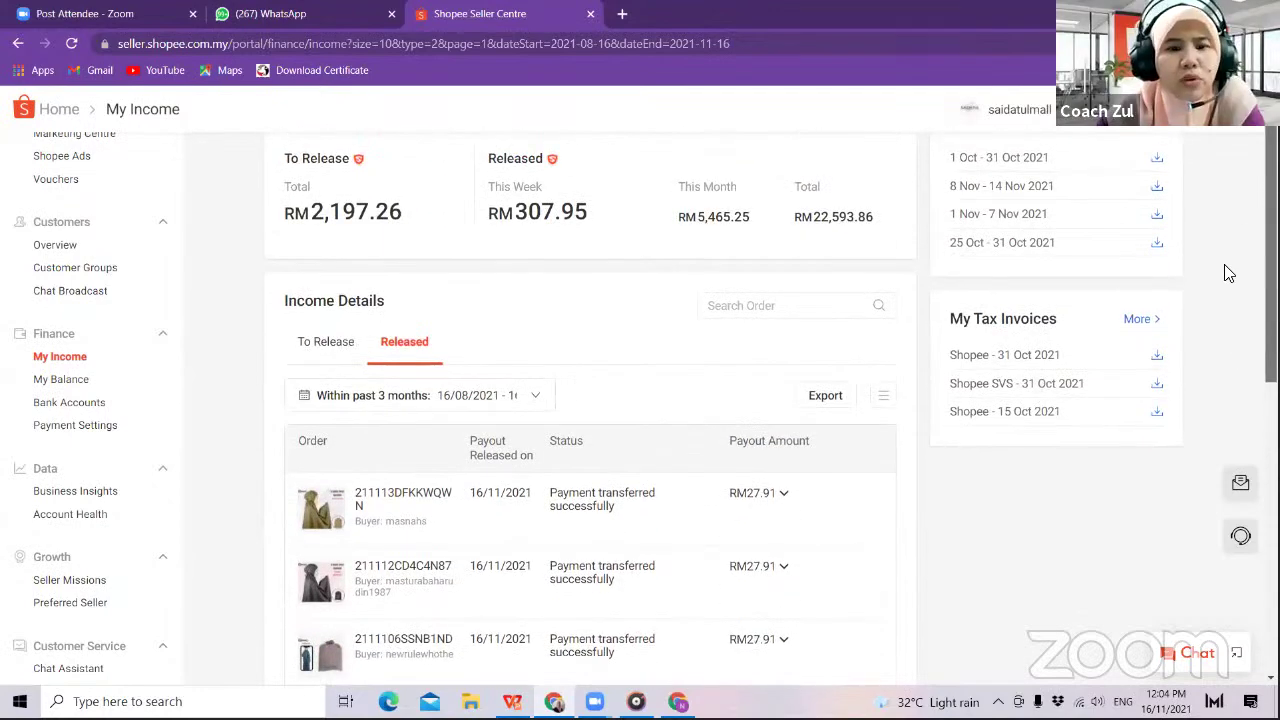
pyautogui.scroll(1, 1224, 274)
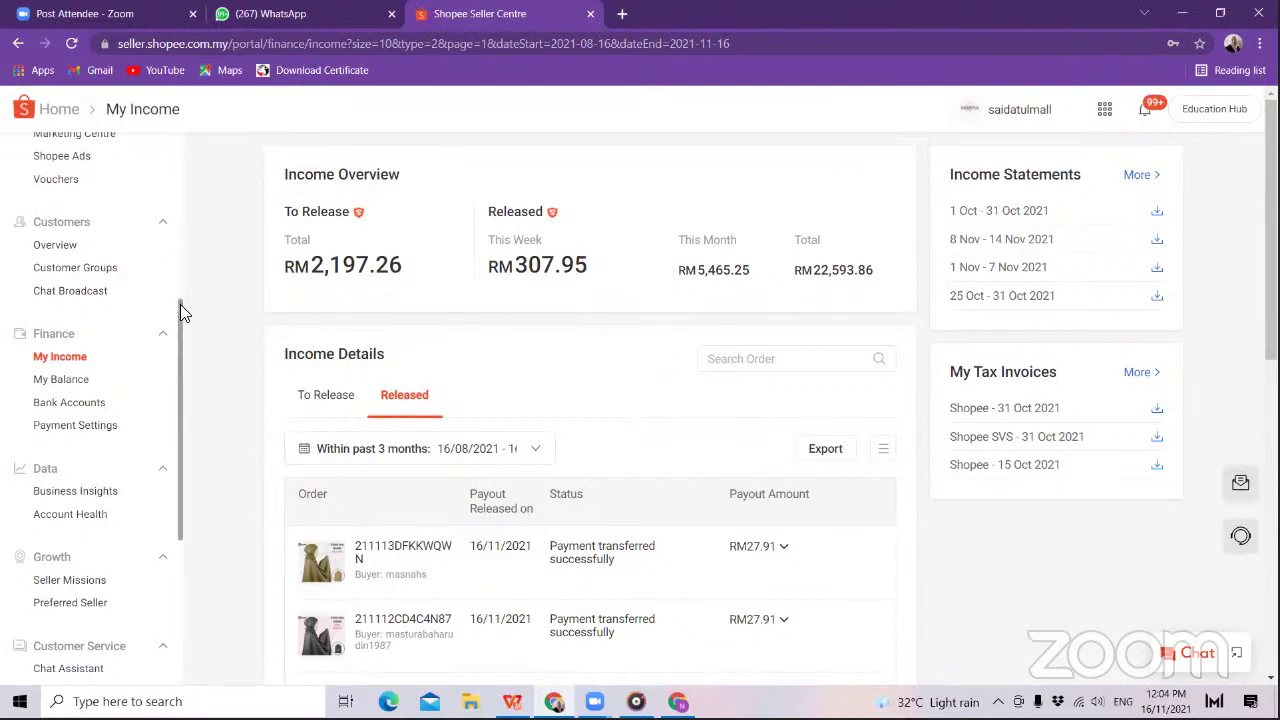
# - Open My Balance in the Finance section and set the Recent Transactions date range to 17/10/2021 - 16/11/2021
pyautogui.moveTo(180, 314); pyautogui.dragTo(177, 349)
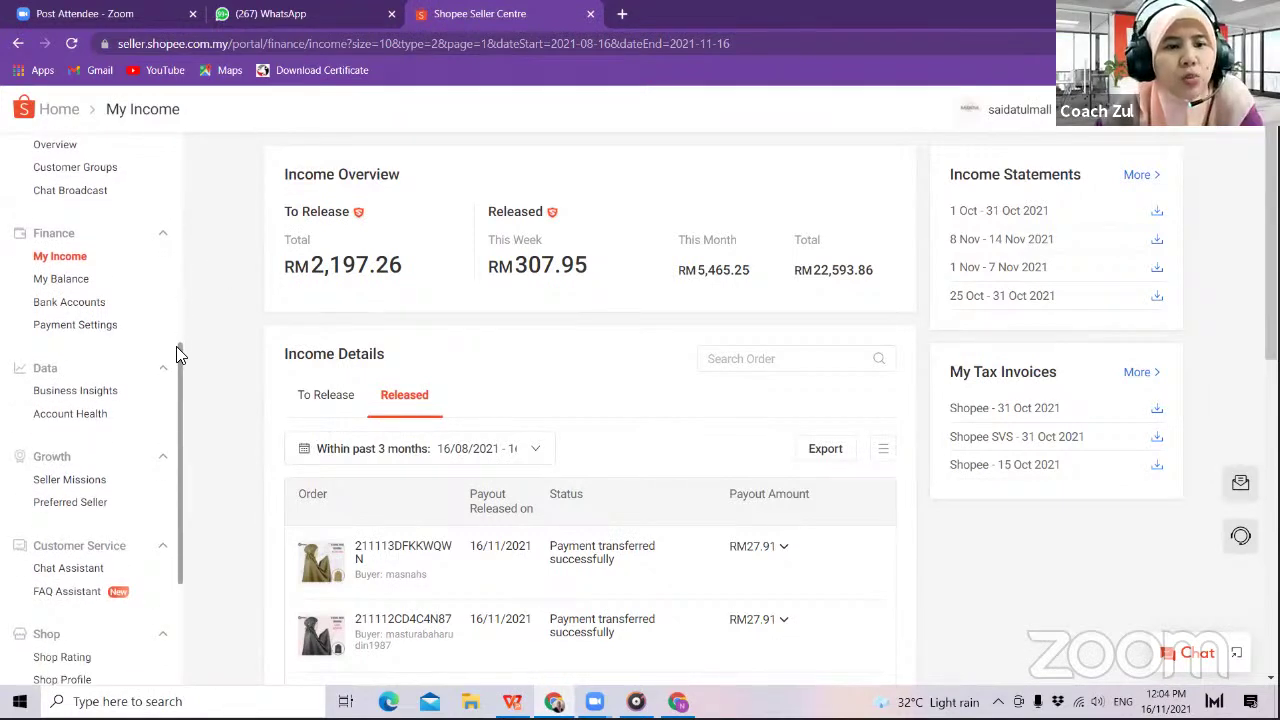
pyautogui.click(65, 284)
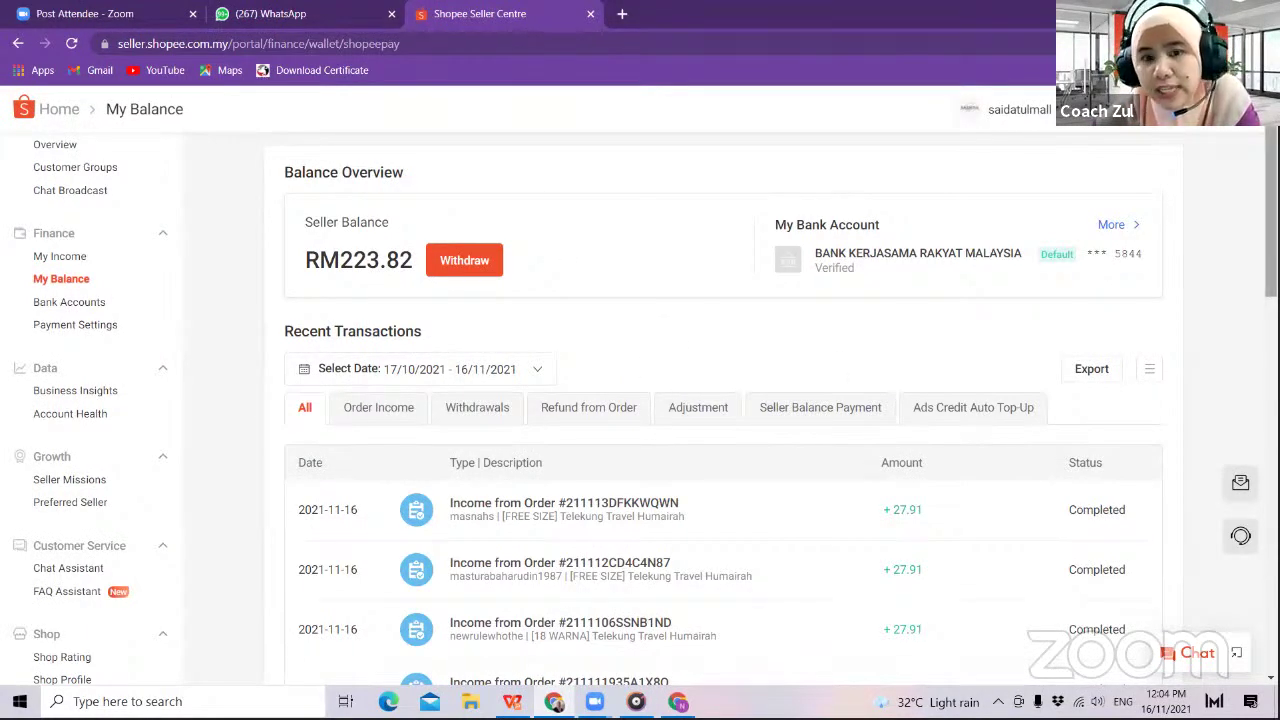
pyautogui.scroll(-1, 722, 413)
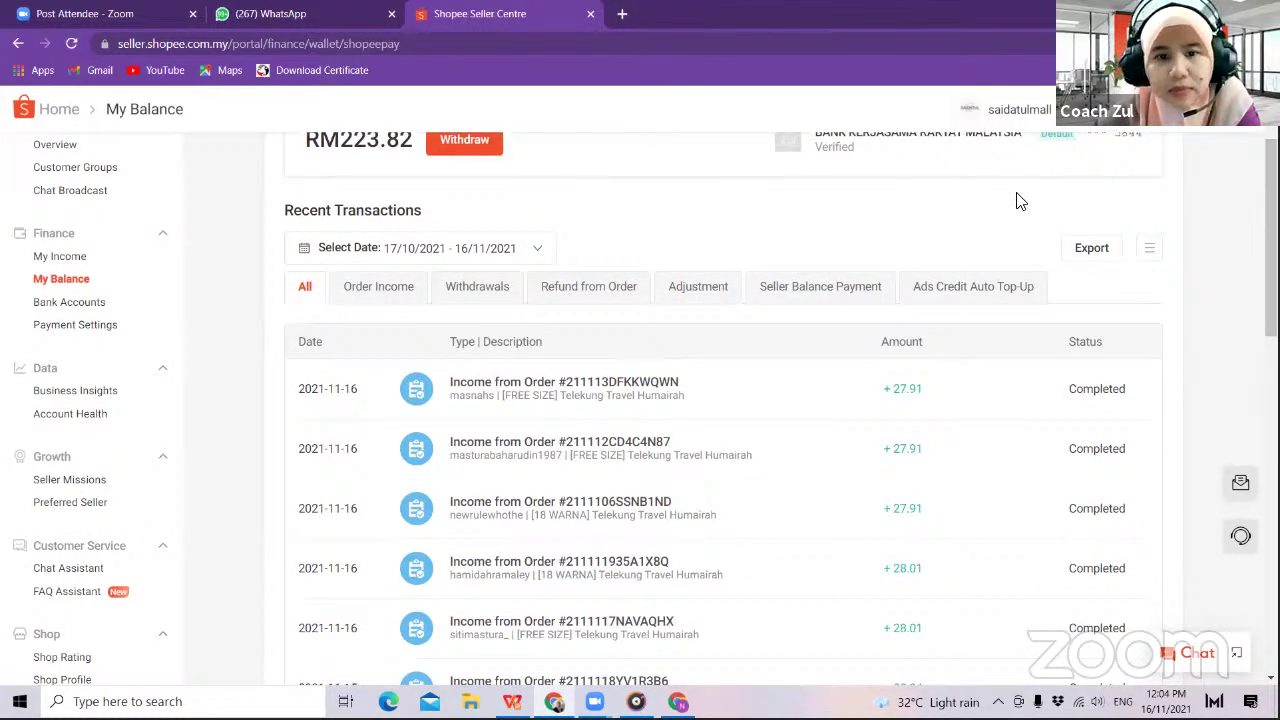
pyautogui.click(510, 255)
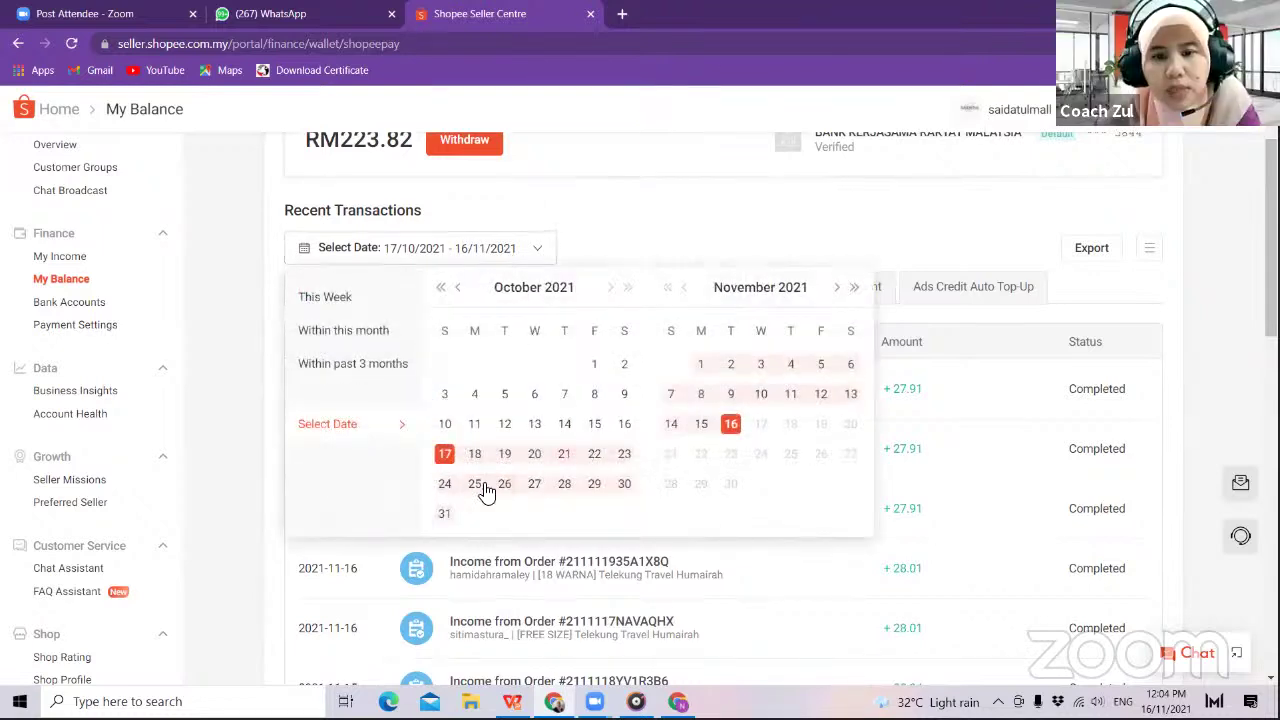
pyautogui.click(444, 462)
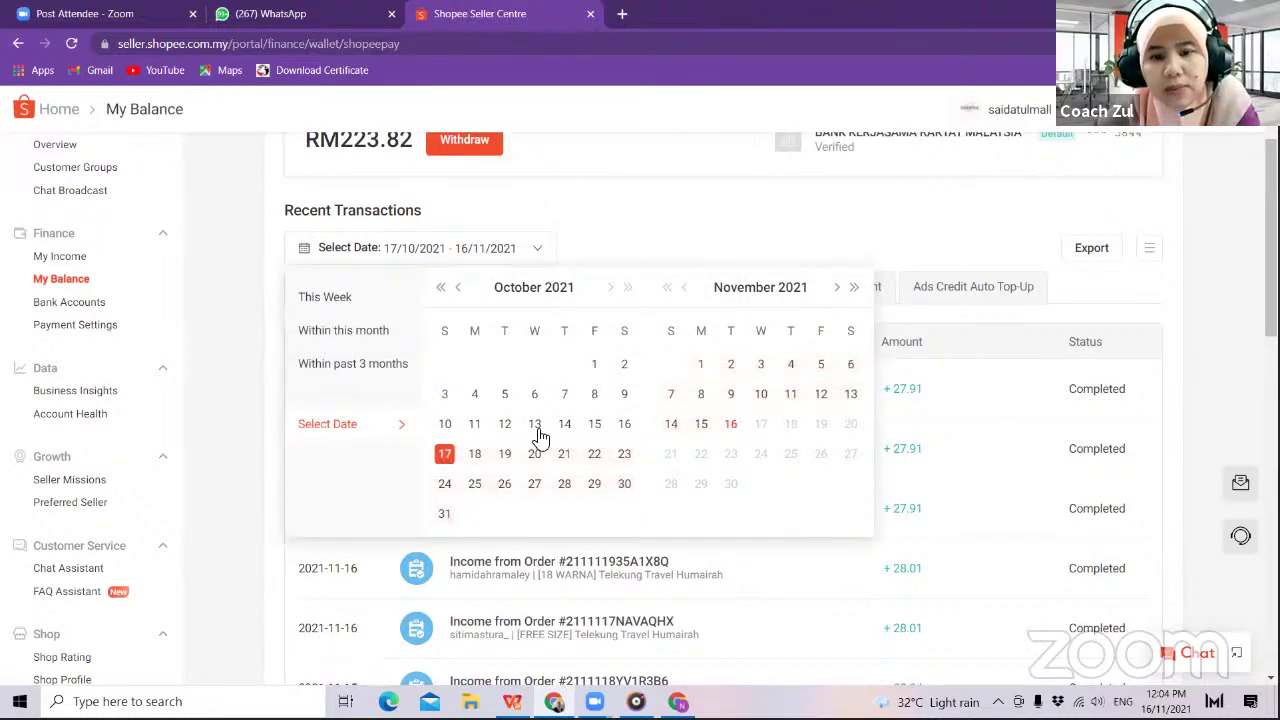
pyautogui.click(733, 424)
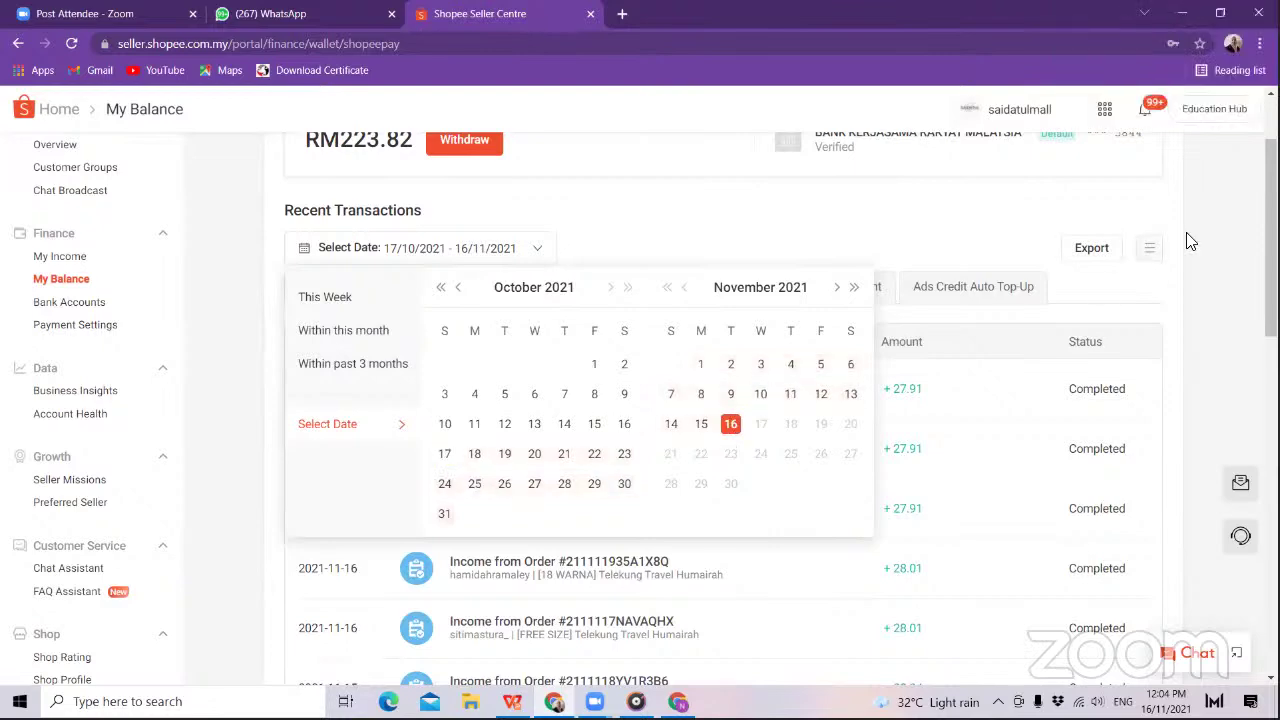
# - Look through the order income and withdrawal entries in Recent Transactions and open page 2 of the list
pyautogui.scroll(-2, 723, 420)
pyautogui.scroll(-3, 723, 408)
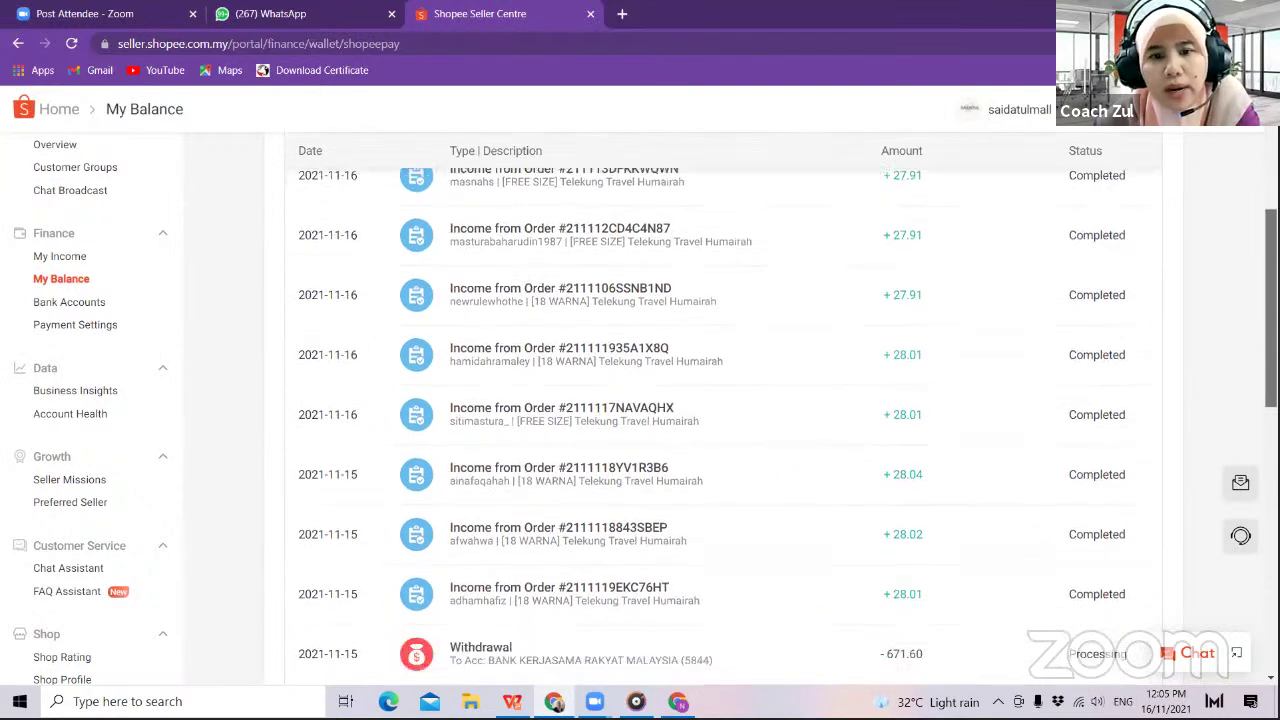
pyautogui.scroll(-2, 723, 420)
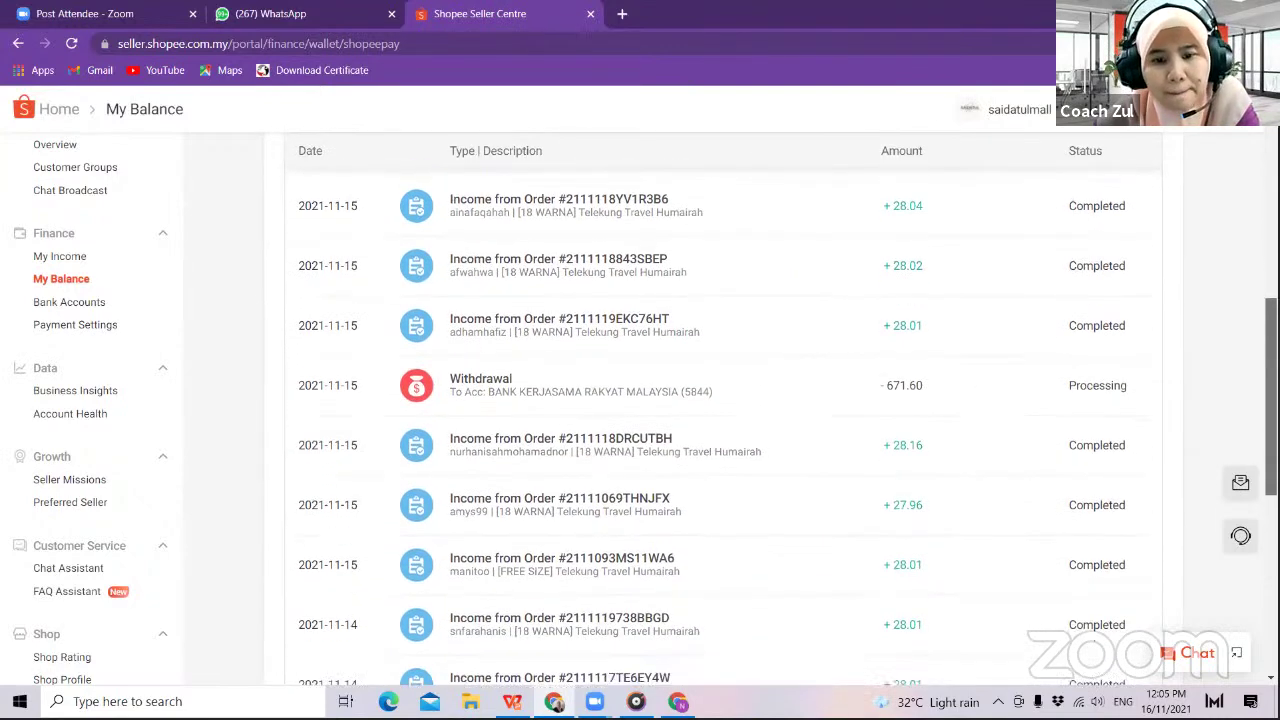
pyautogui.scroll(-1, 723, 420)
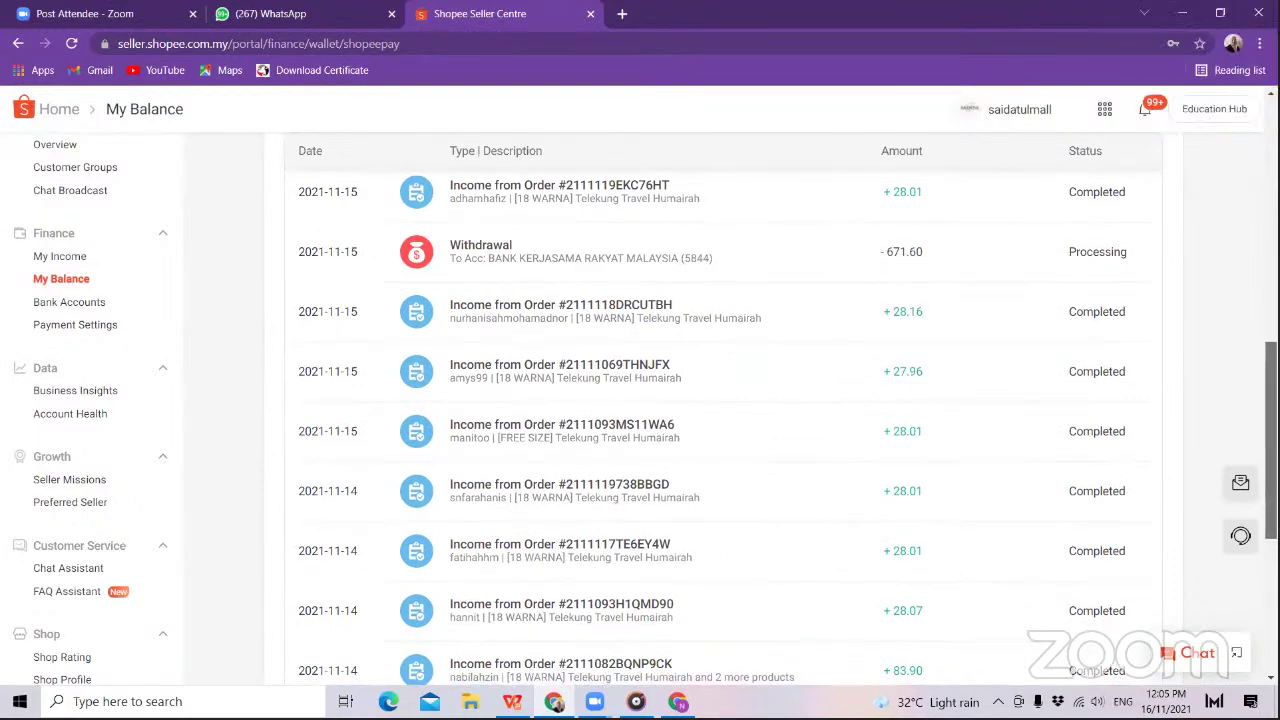
pyautogui.scroll(-5, 1036, 613)
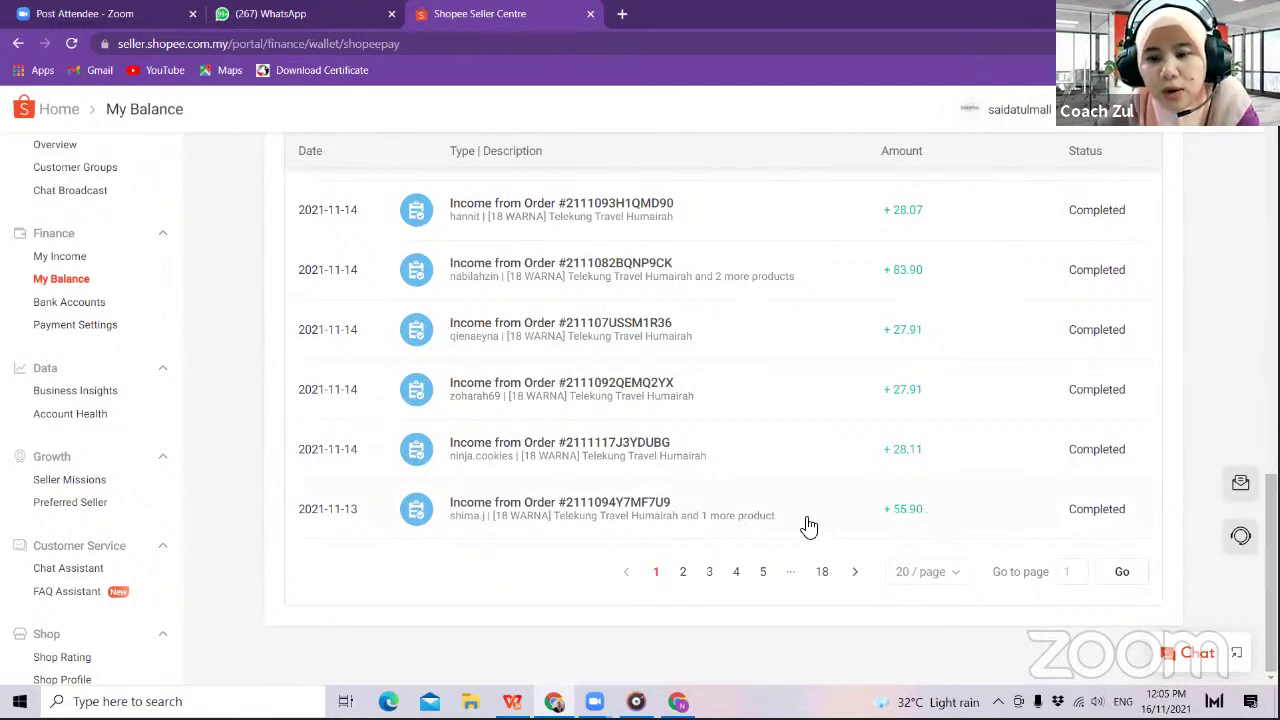
pyautogui.click(684, 572)
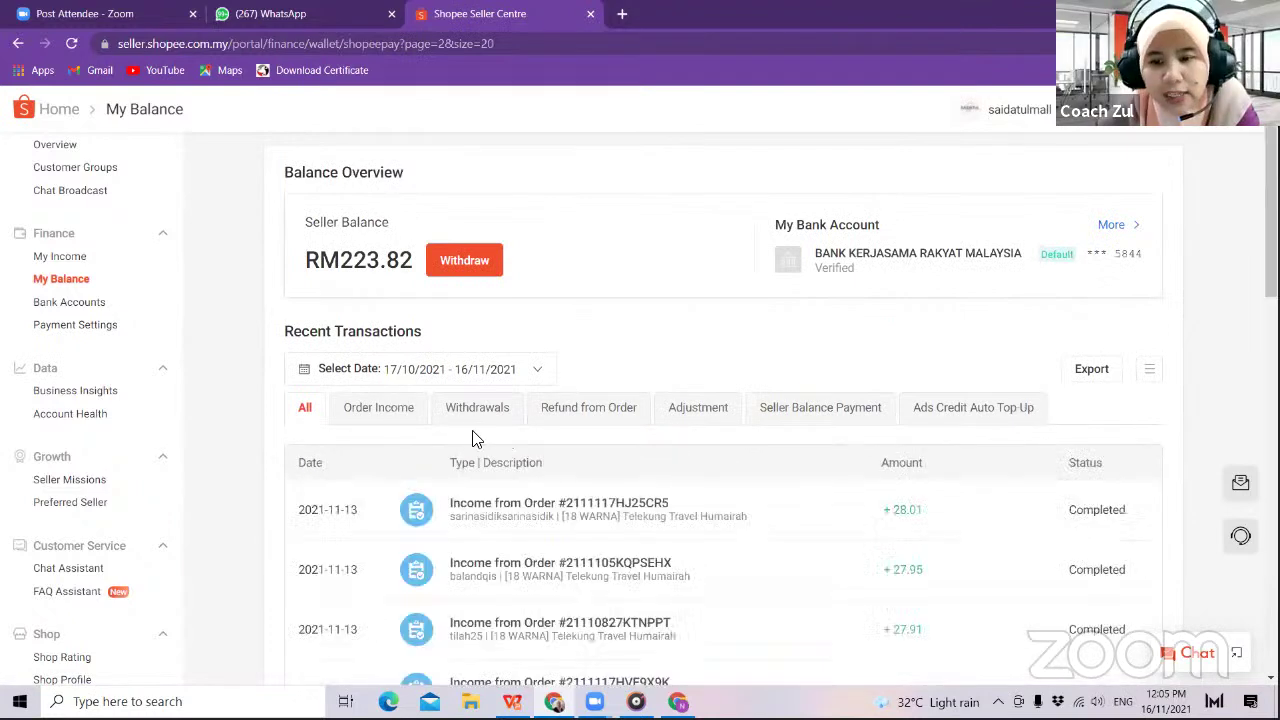
# - Show only the Order Income entries in Recent Transactions
pyautogui.click(354, 413)
pyautogui.click(312, 418)
pyautogui.rightClick(367, 409)
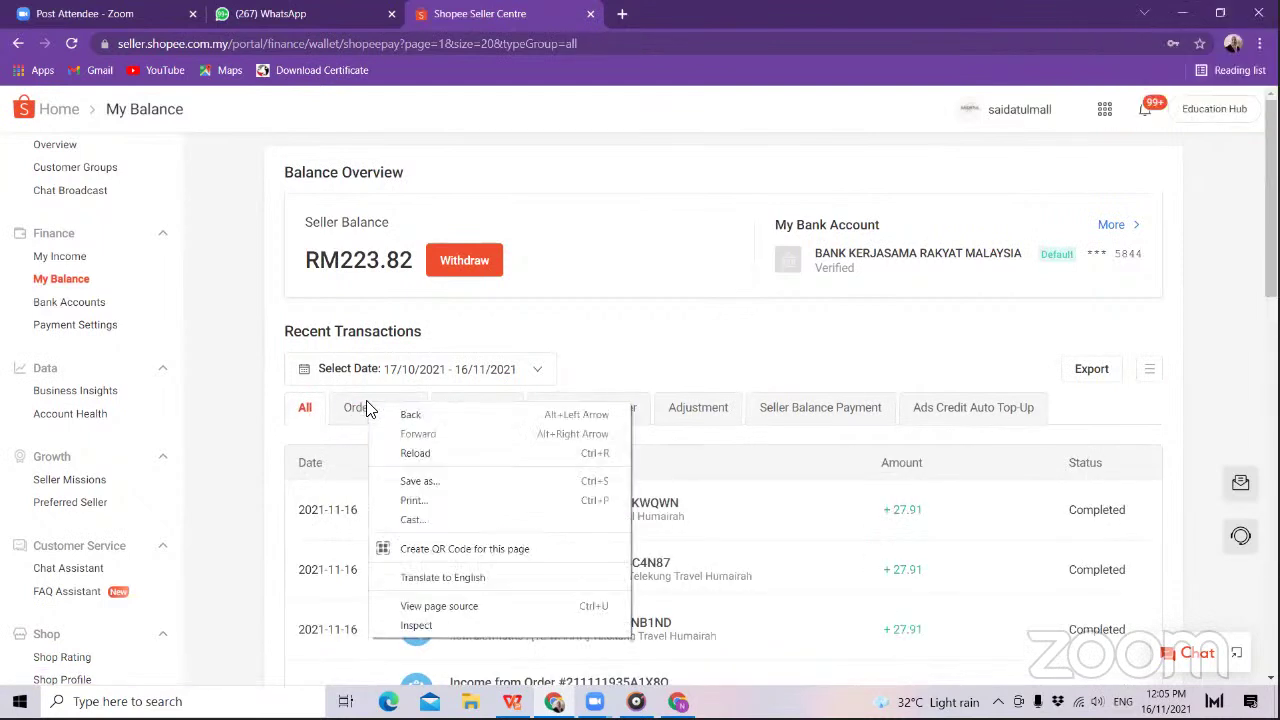
pyautogui.click(315, 428)
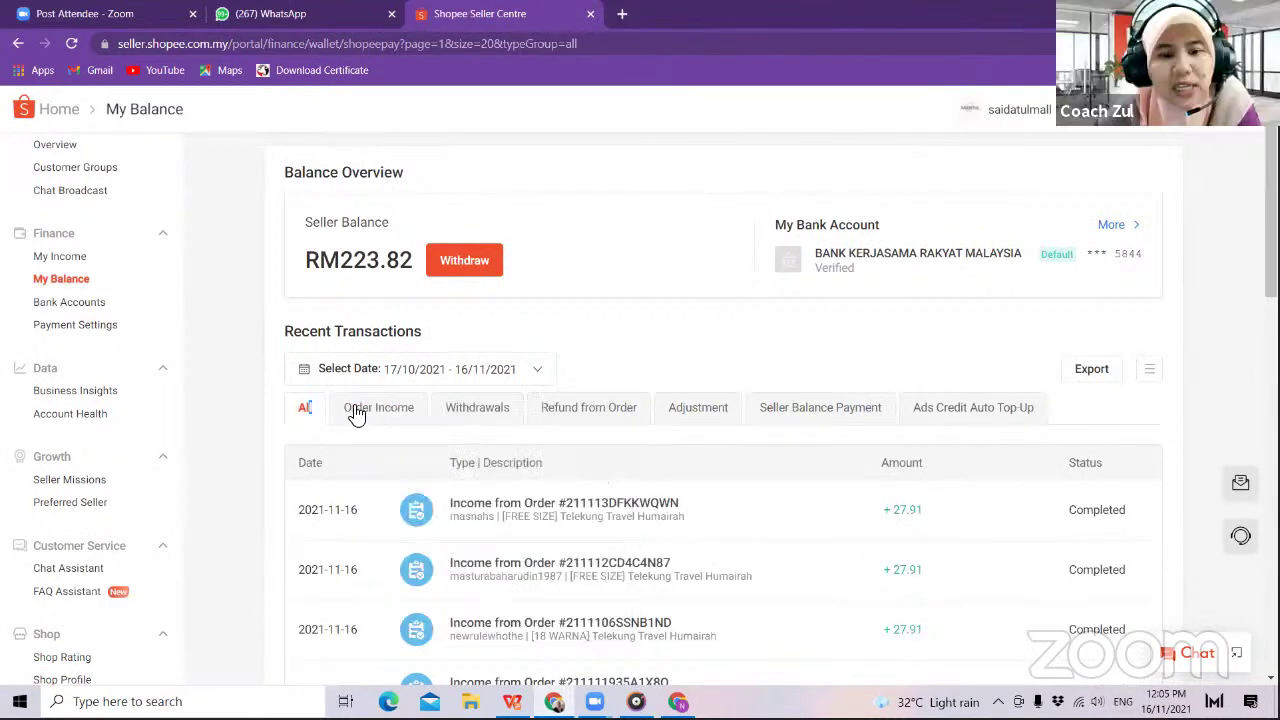
pyautogui.click(367, 411)
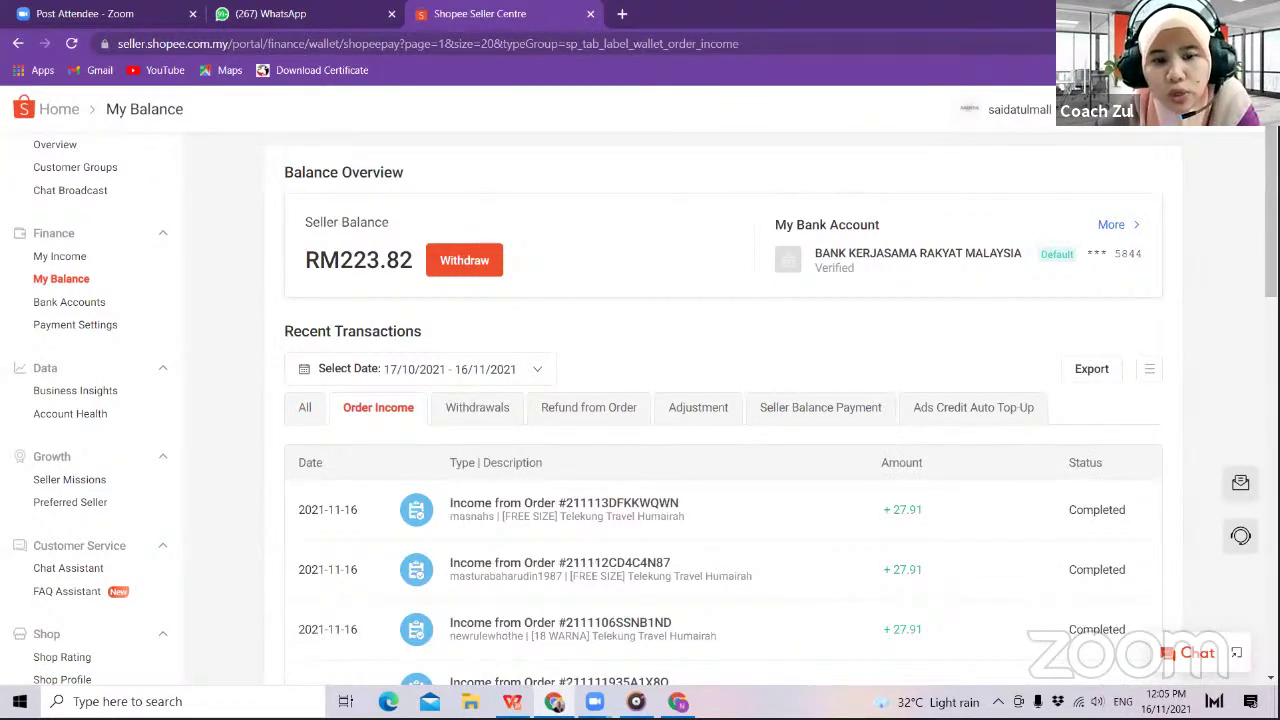
pyautogui.rightClick(1160, 306)
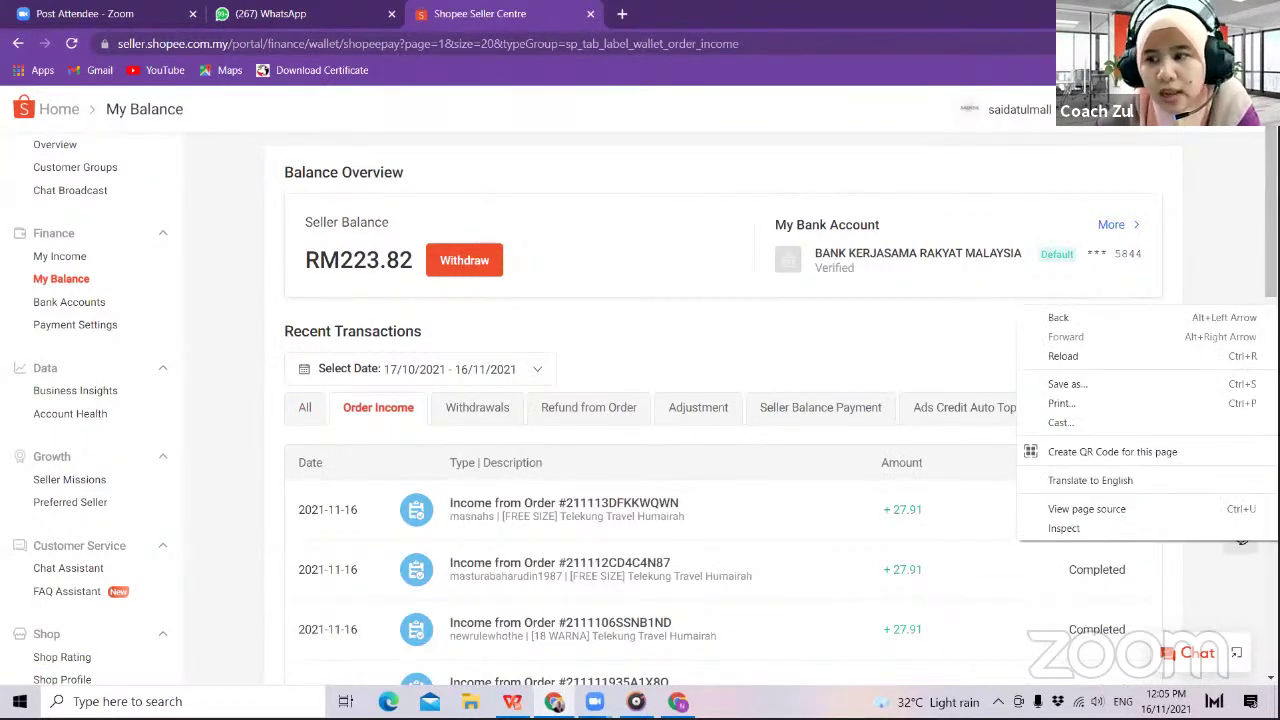
pyautogui.click(1253, 217)
pyautogui.moveTo(1272, 217); pyautogui.dragTo(1236, 190)
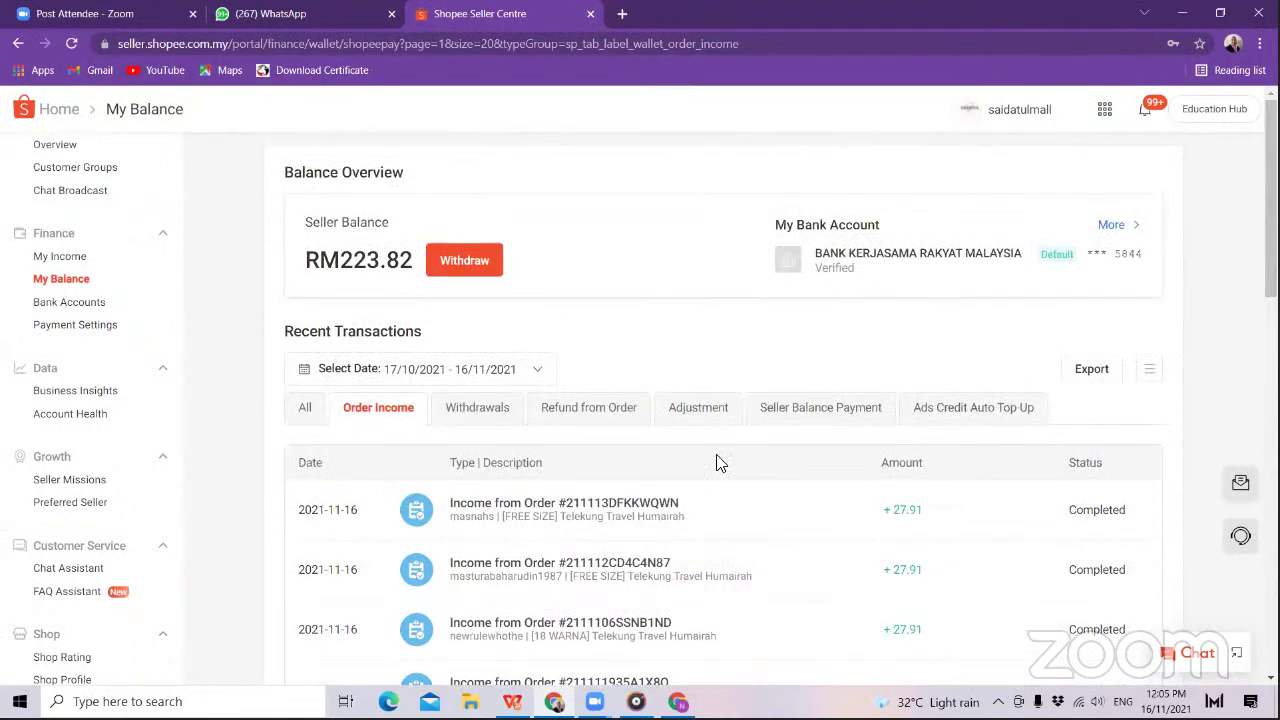
# - Show only the Withdrawals in Recent Transactions and review their amounts and statuses
pyautogui.click(473, 410)
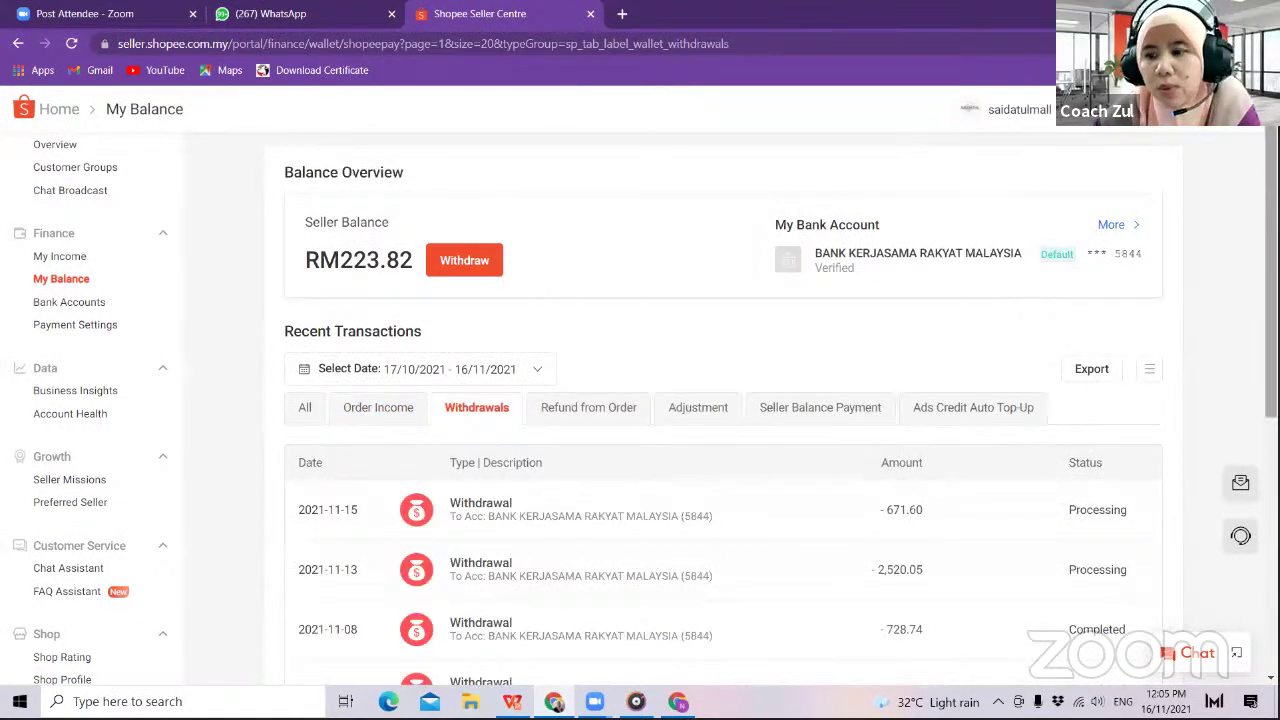
pyautogui.scroll(-2, 720, 410)
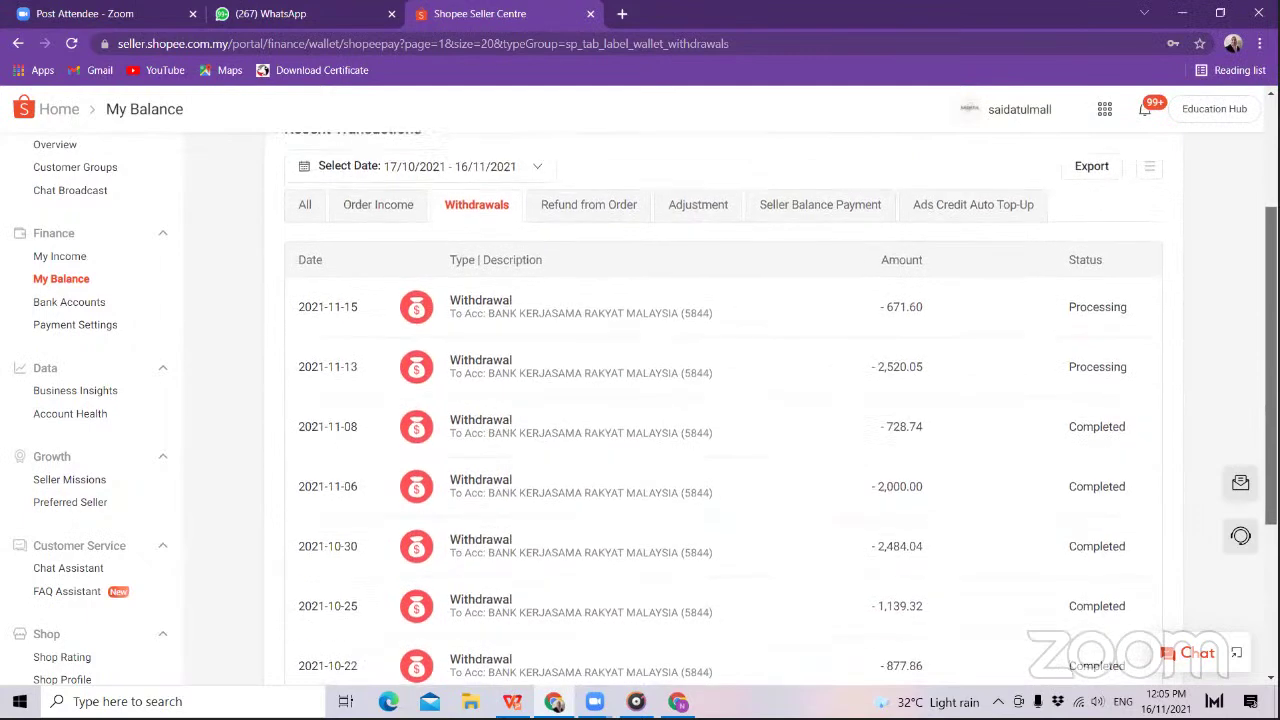
pyautogui.scroll(-2, 720, 410)
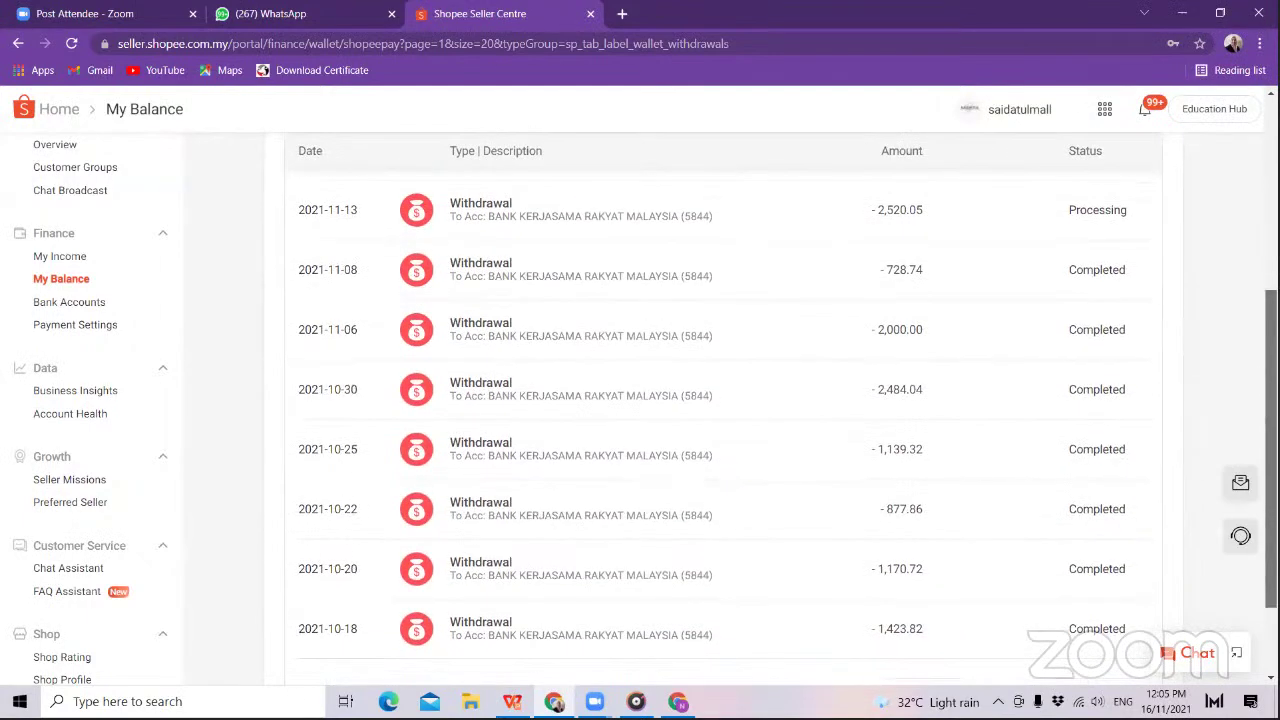
pyautogui.scroll(3, 703, 384)
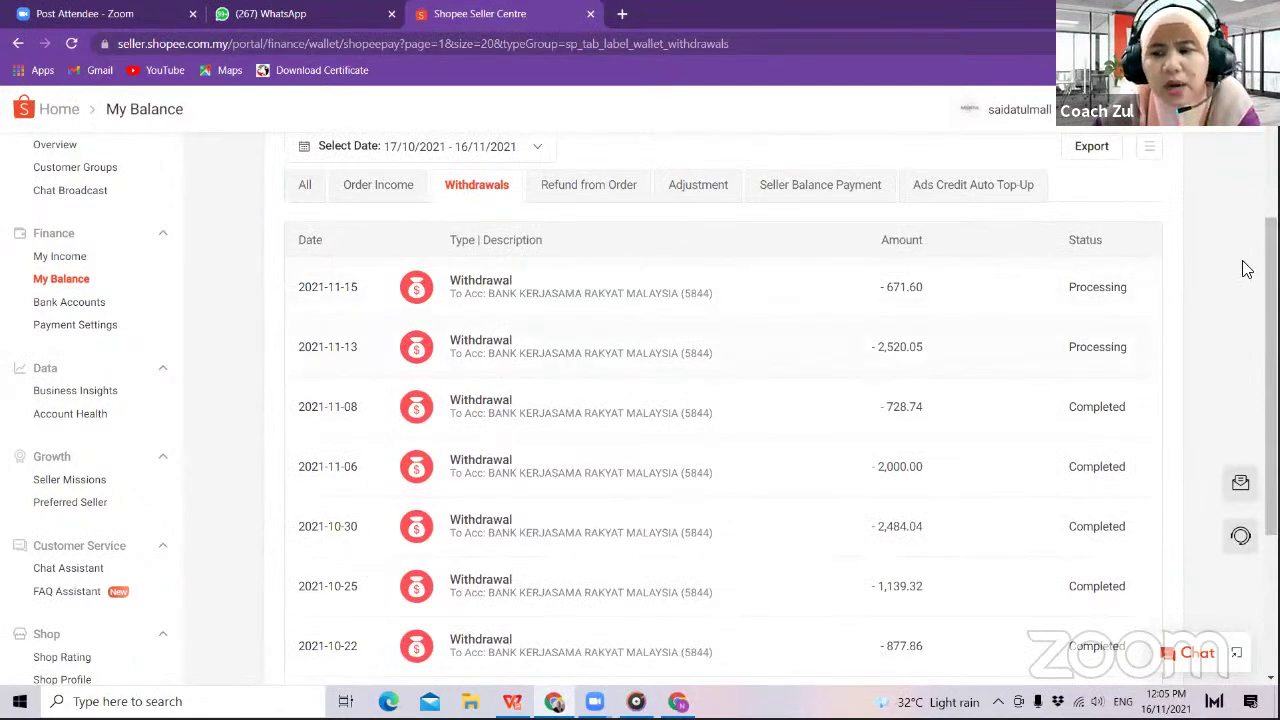
pyautogui.scroll(1, 1268, 330)
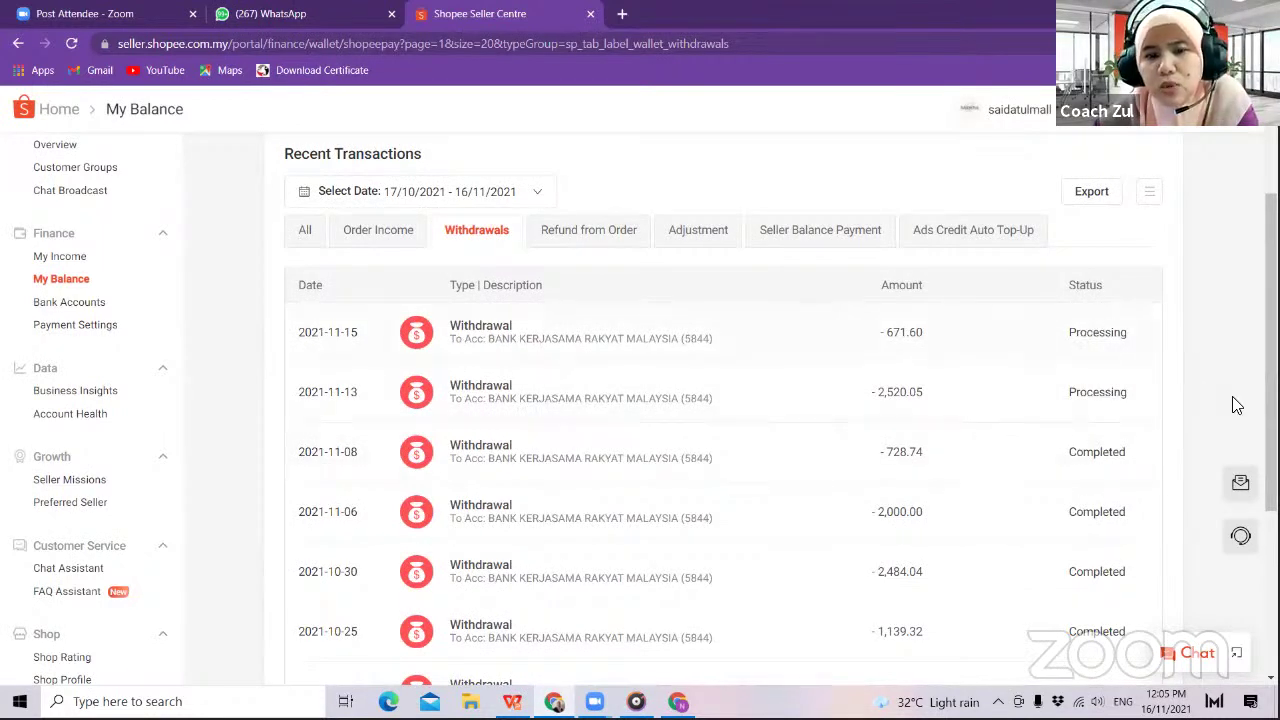
pyautogui.scroll(2, 1270, 300)
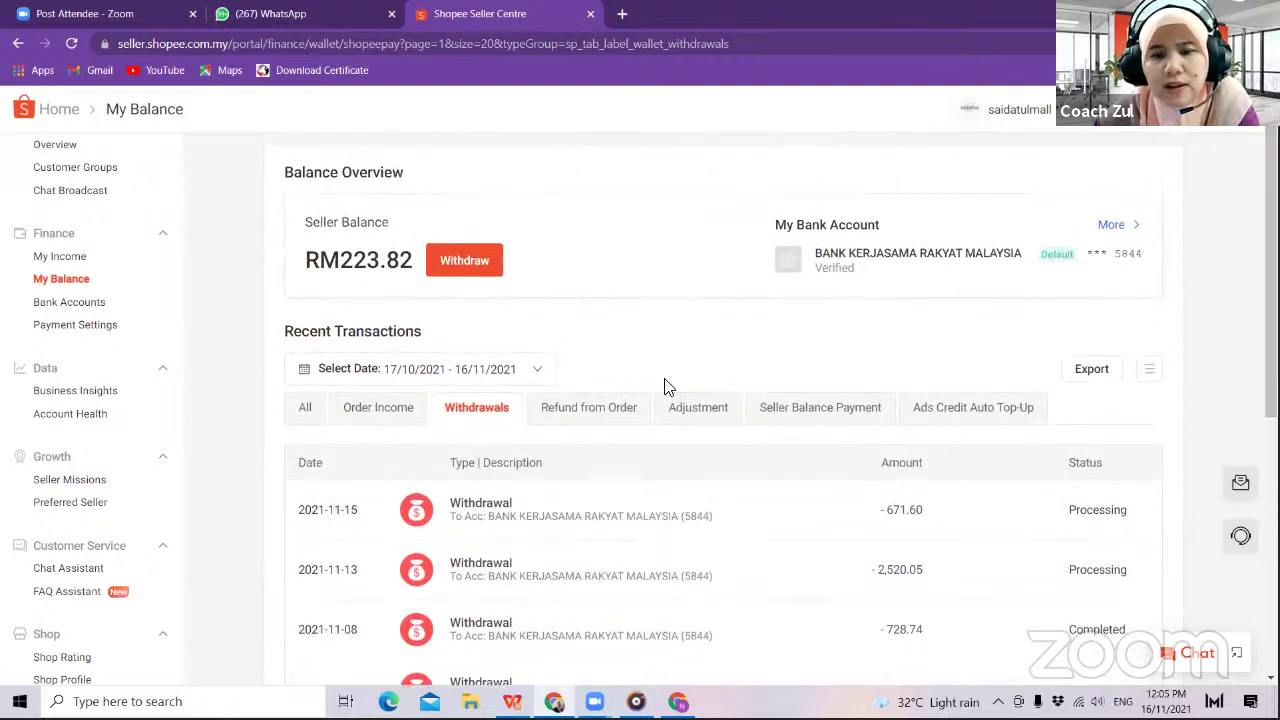
# - View the Refund from Order, Adjustment and Ads Credit Auto Top-Up transactions, ending on the Seller Balance Payment category
pyautogui.click(620, 418)
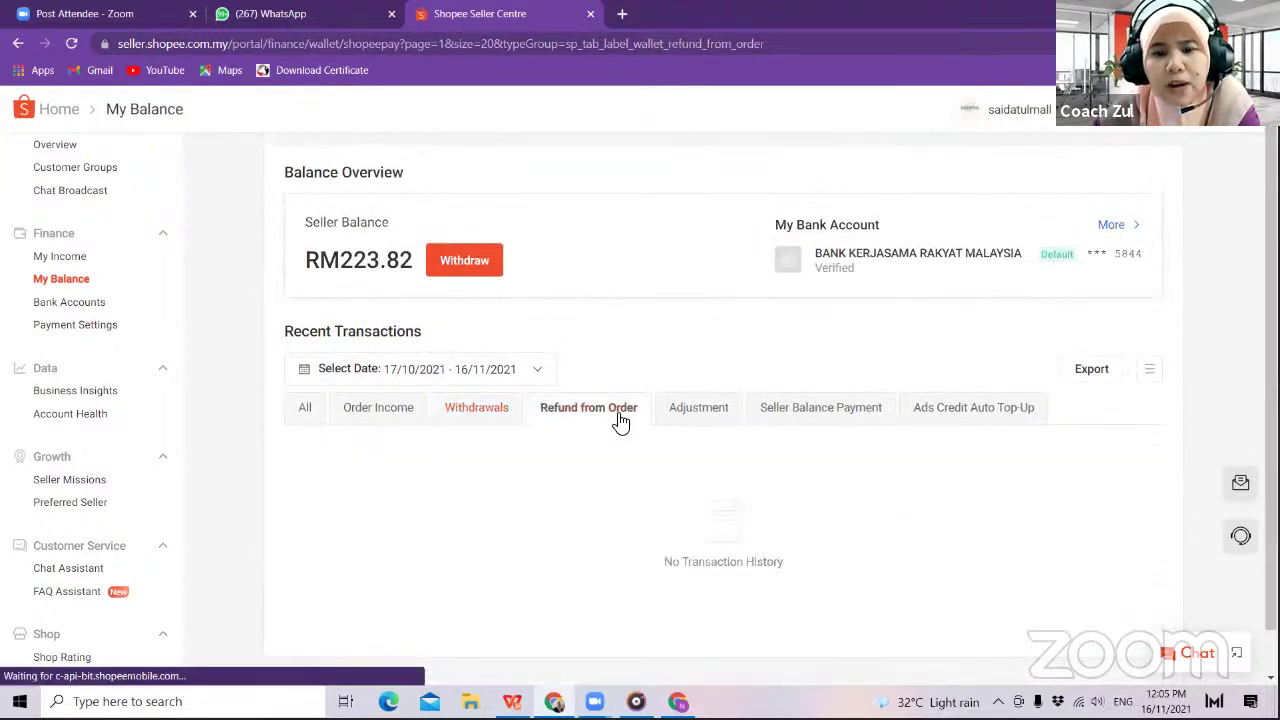
pyautogui.click(687, 414)
pyautogui.click(803, 410)
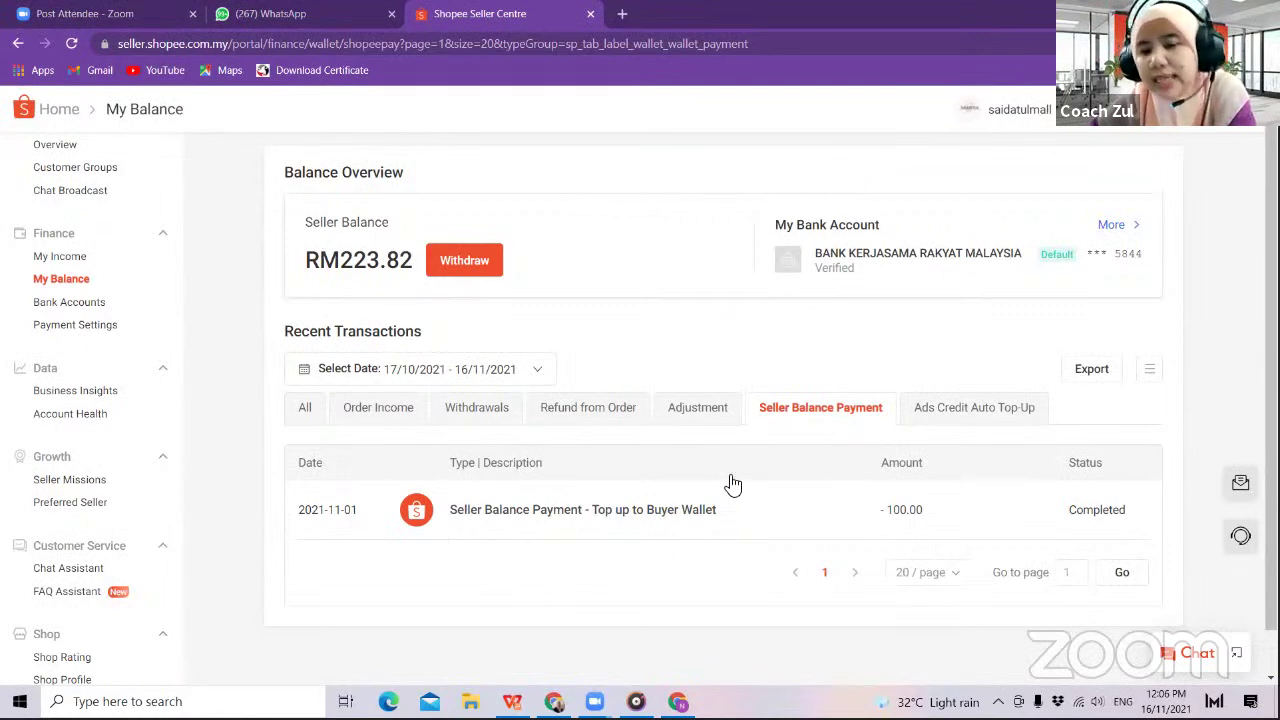
pyautogui.click(960, 428)
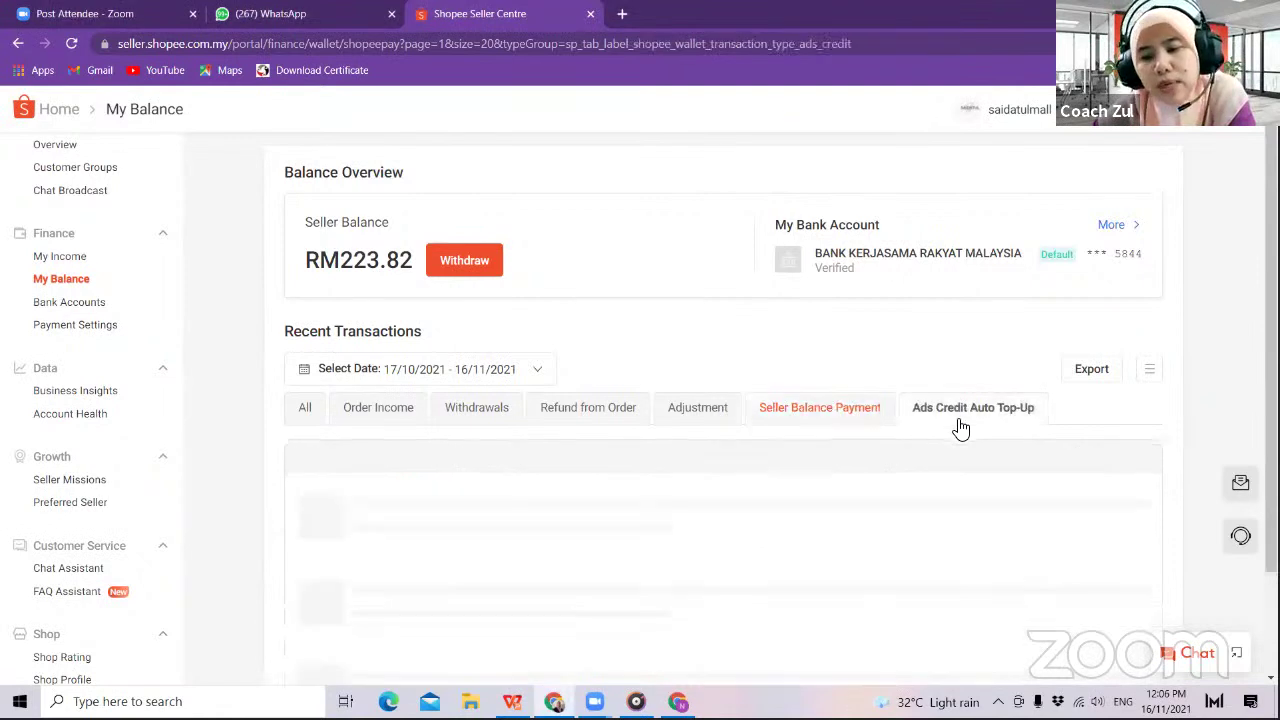
pyautogui.click(845, 424)
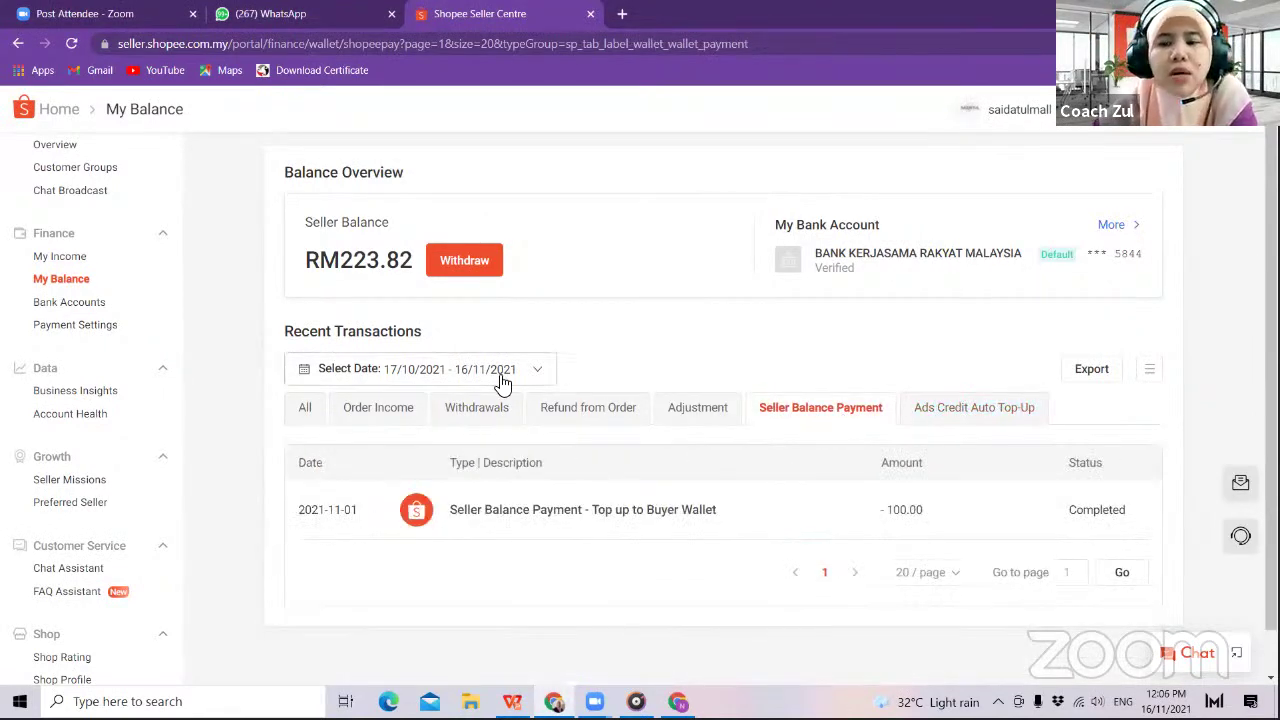
# - View the Bank Accounts, Payment Settings and Seller Missions pages of the shop
pyautogui.click(69, 303)
pyautogui.click(91, 334)
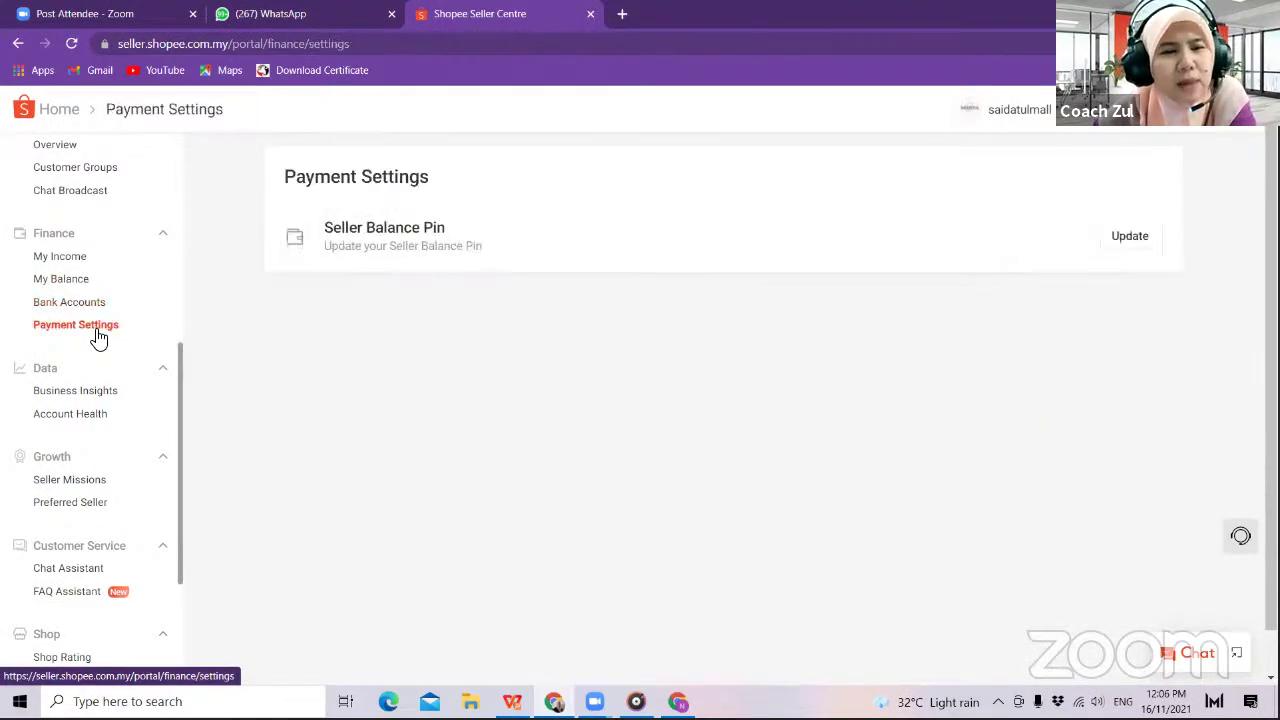
pyautogui.click(100, 488)
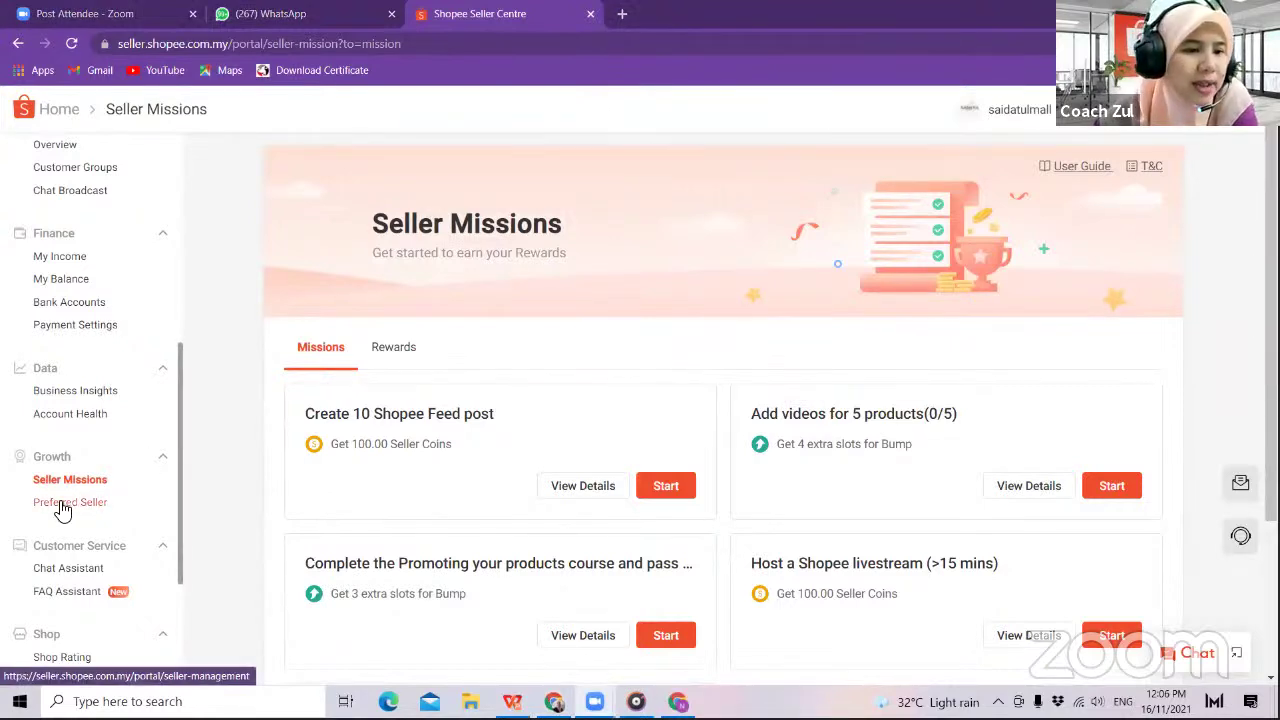
pyautogui.moveTo(180, 484); pyautogui.dragTo(326, 248)
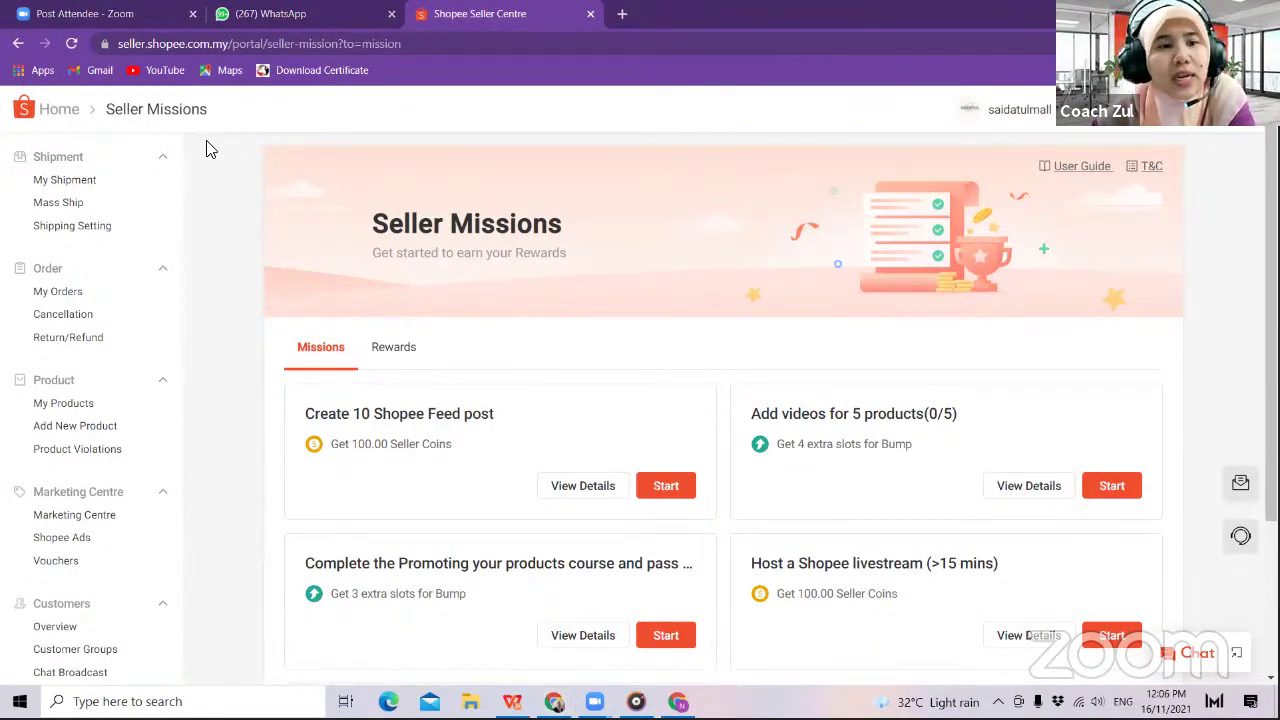
# - Return to the Seller Centre home page and open the Marketing Tools section of the Marketing Centre
pyautogui.click(55, 115)
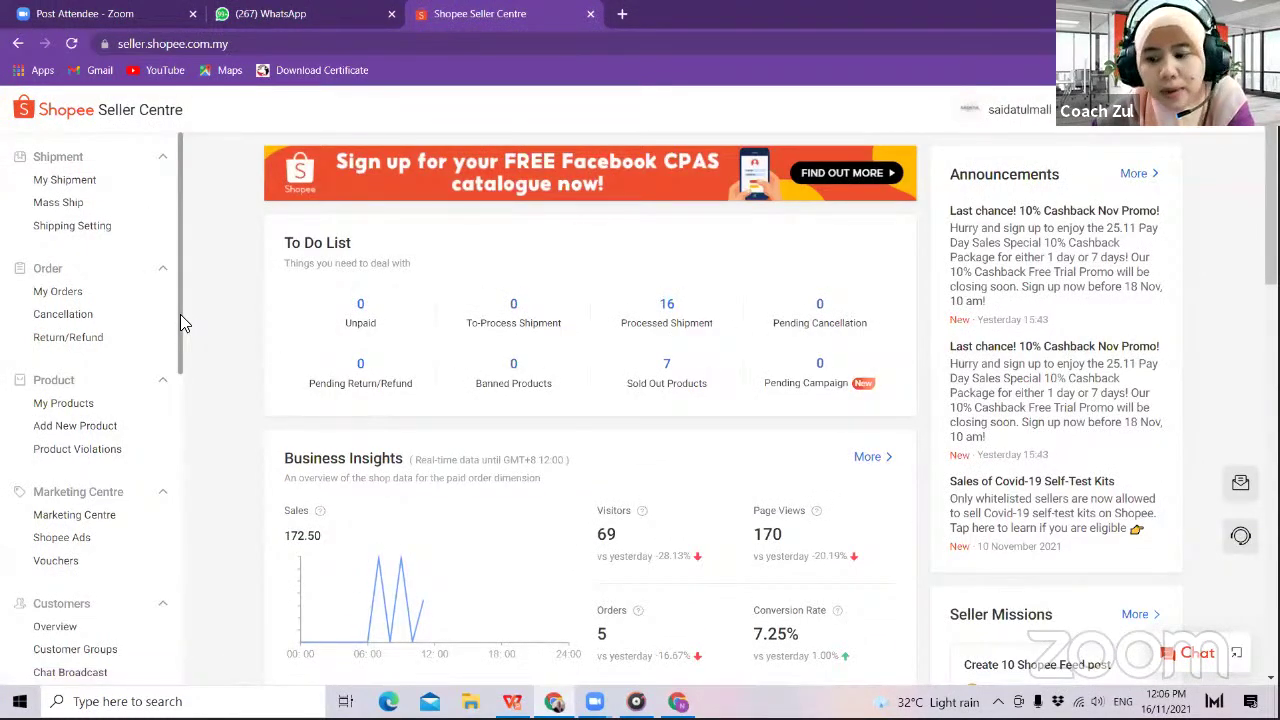
pyautogui.scroll(-3, 183, 337)
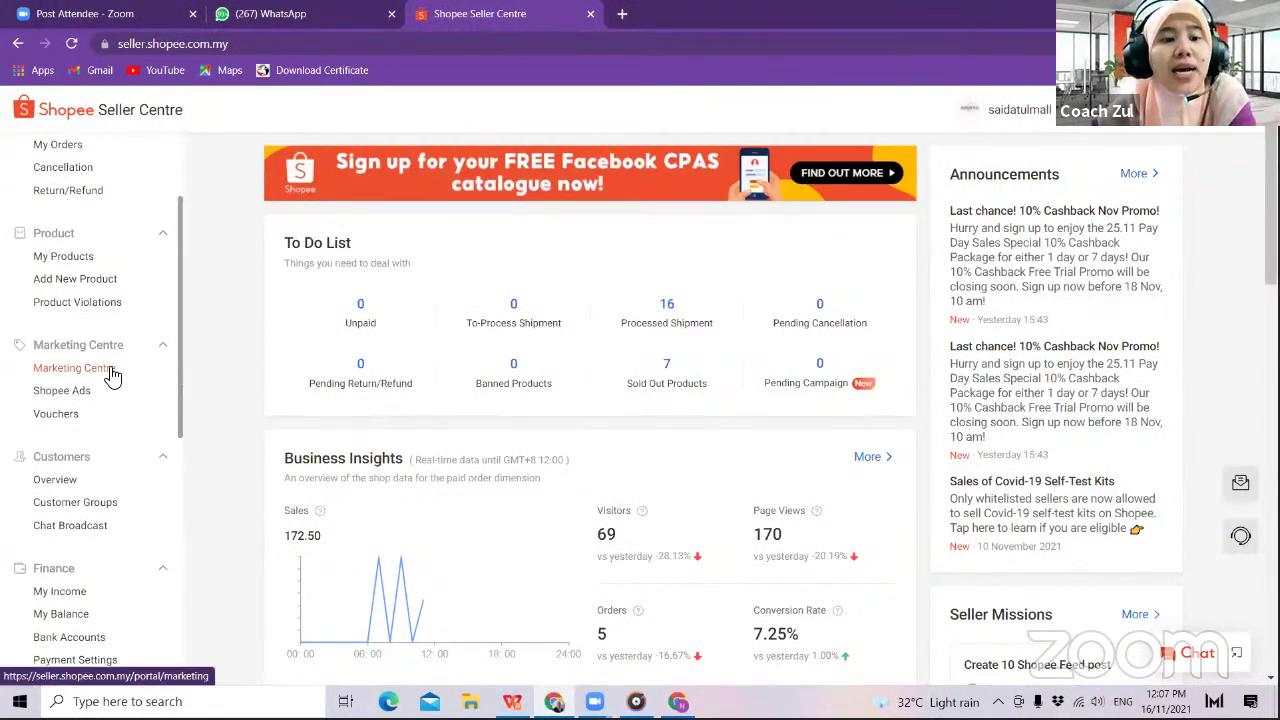
pyautogui.click(75, 368)
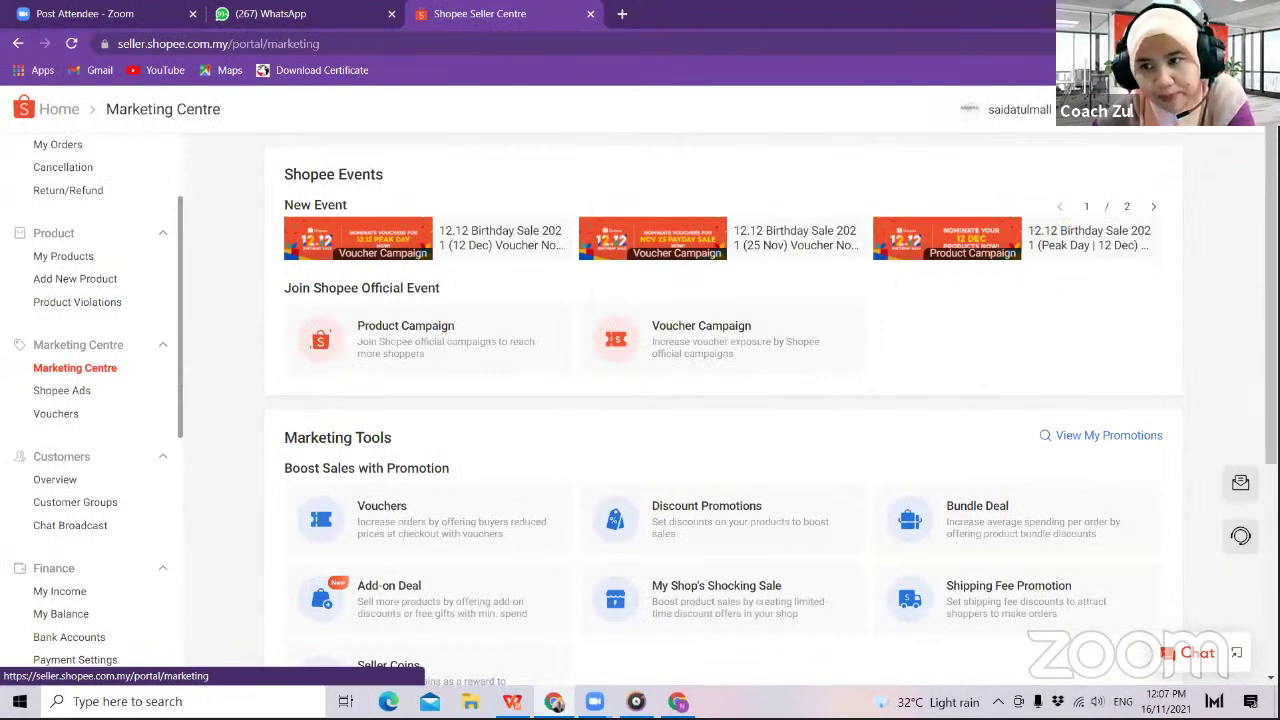
pyautogui.scroll(-2, 720, 410)
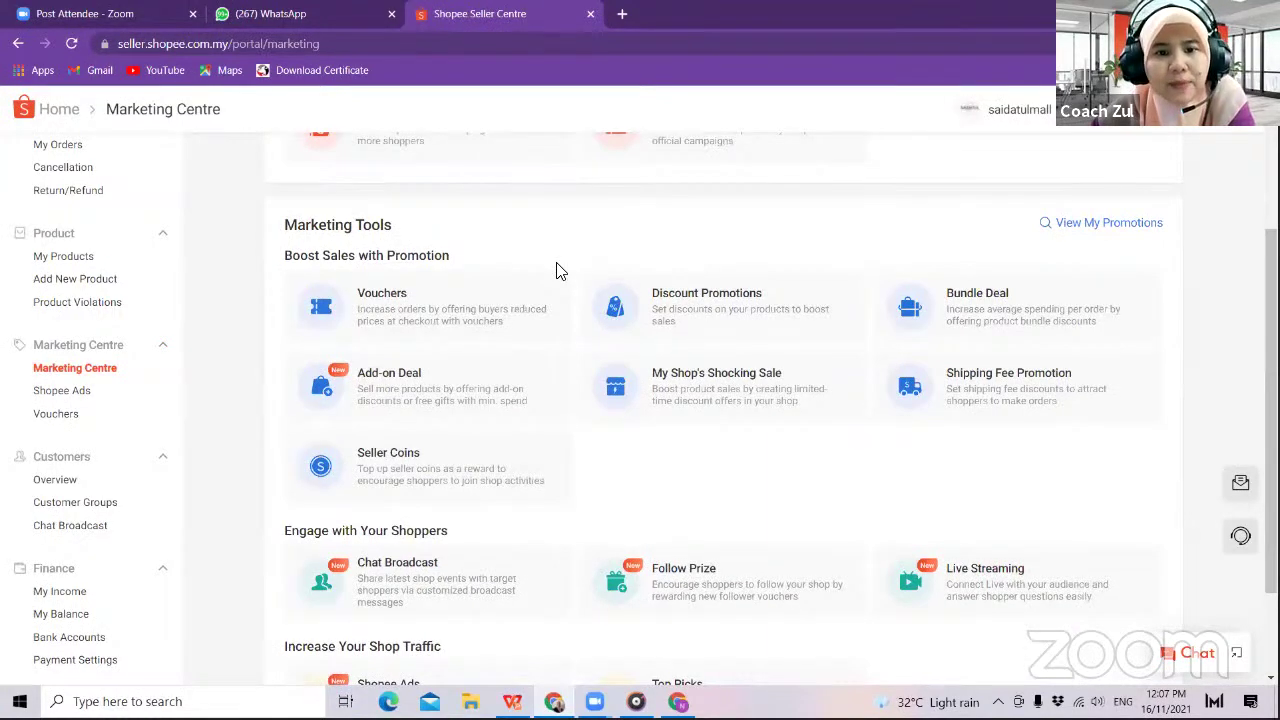
# - Stamp green check marks on the Vouchers, Discount Promotions, Follow Prize and Bundle Deal tools
pyautogui.click(415, 292)
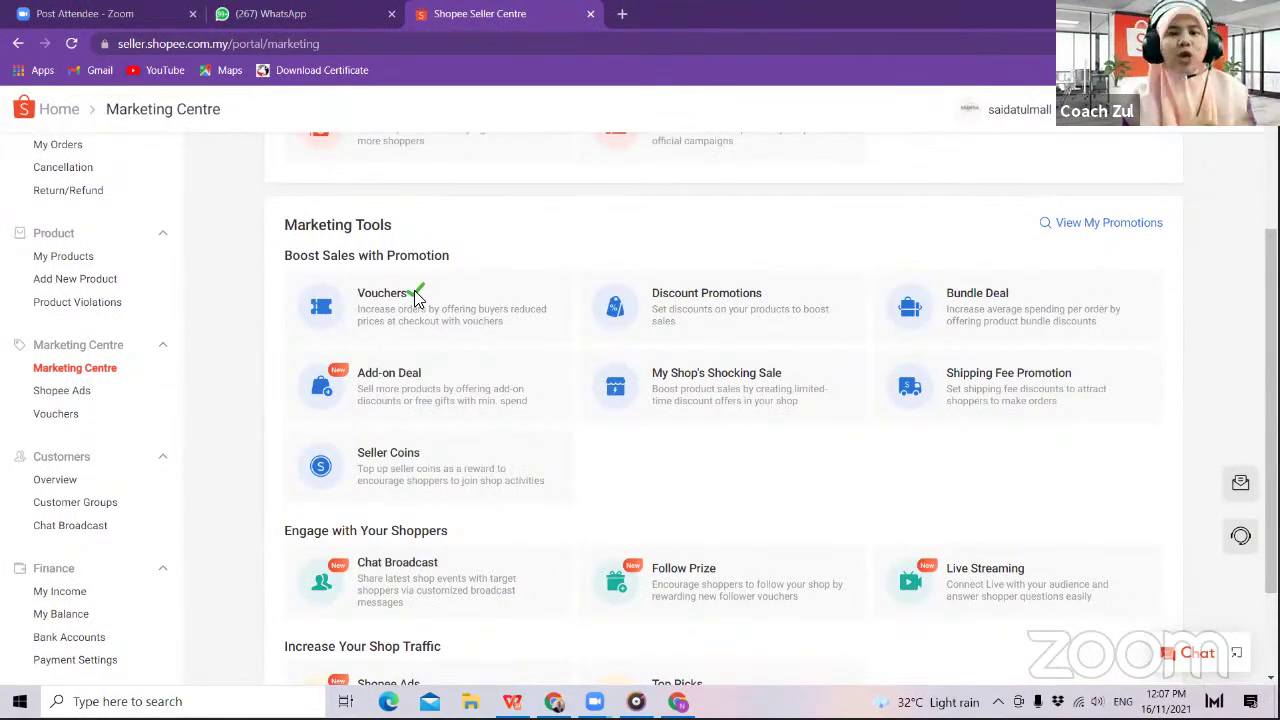
pyautogui.click(776, 298)
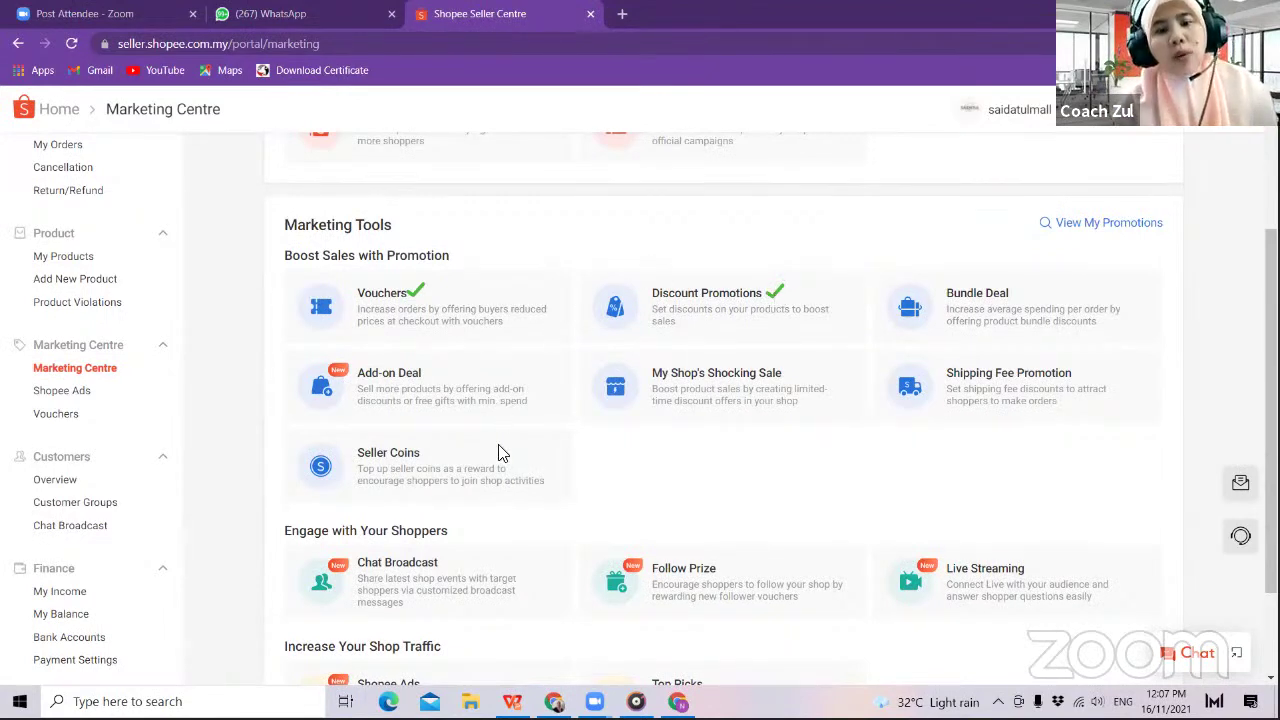
pyautogui.click(733, 567)
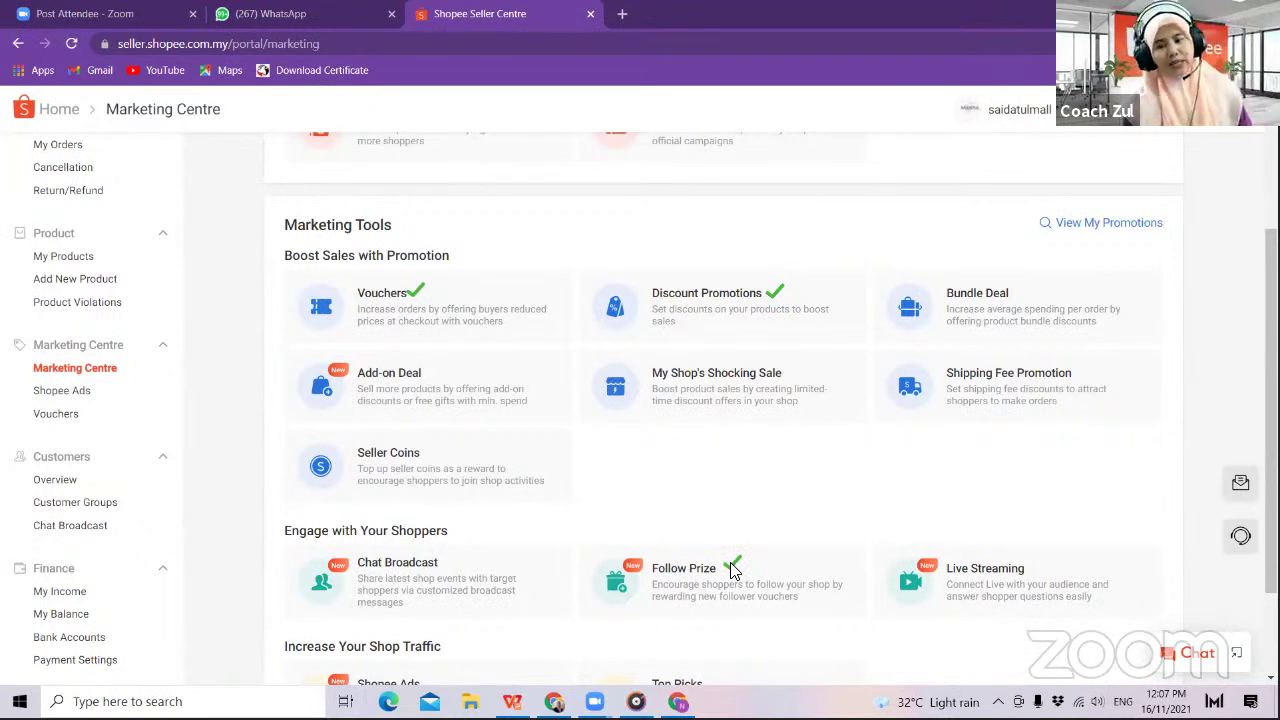
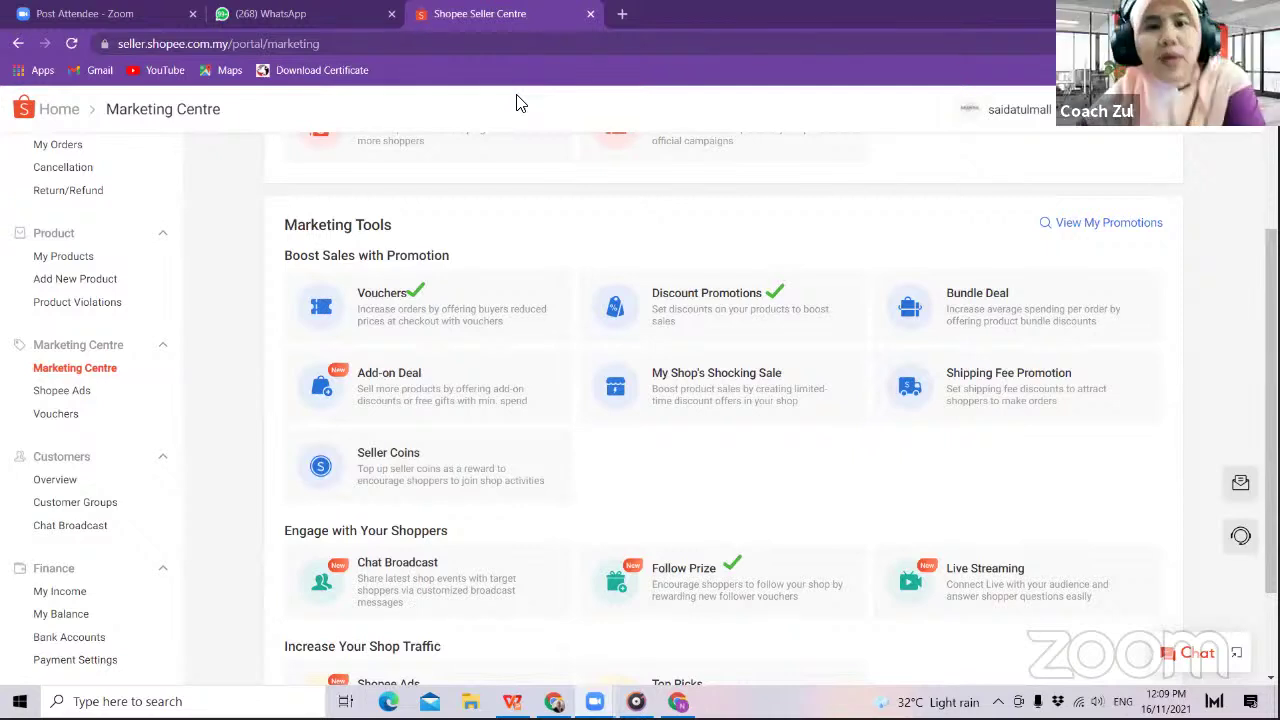
pyautogui.click(995, 297)
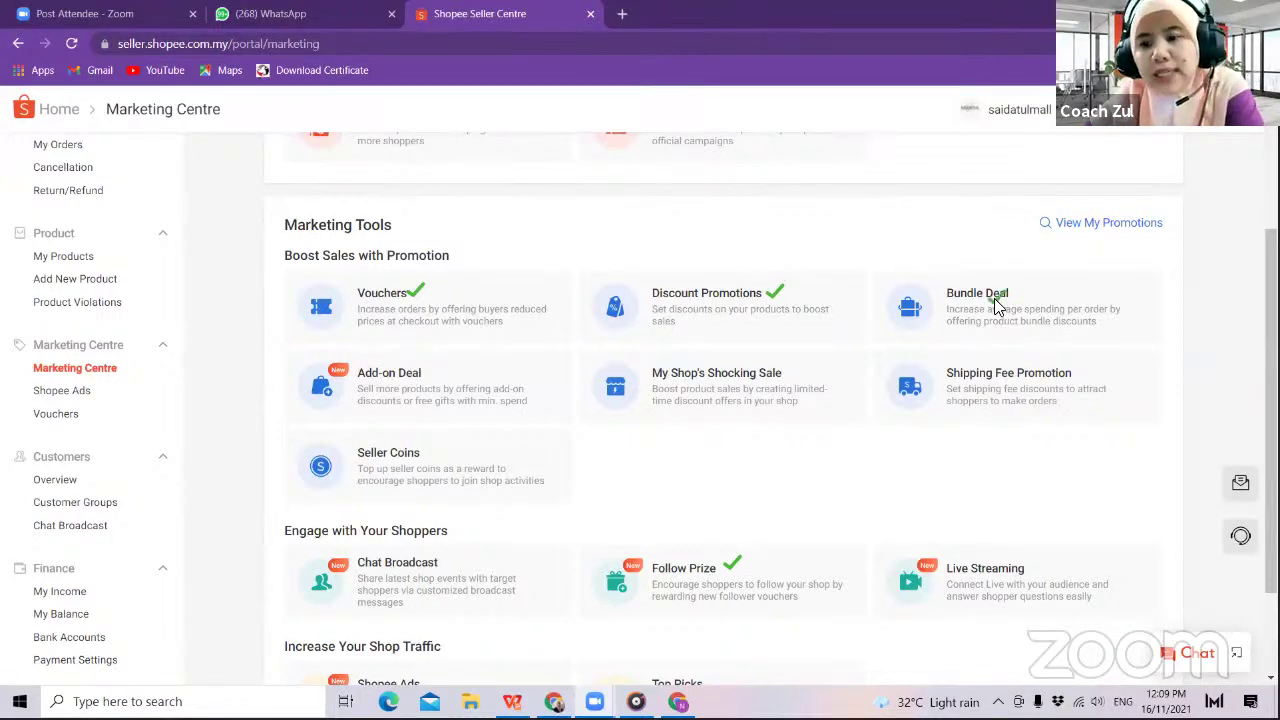
# - Open the Bundle Deal tool and look over its promotion list
pyautogui.click(945, 281)
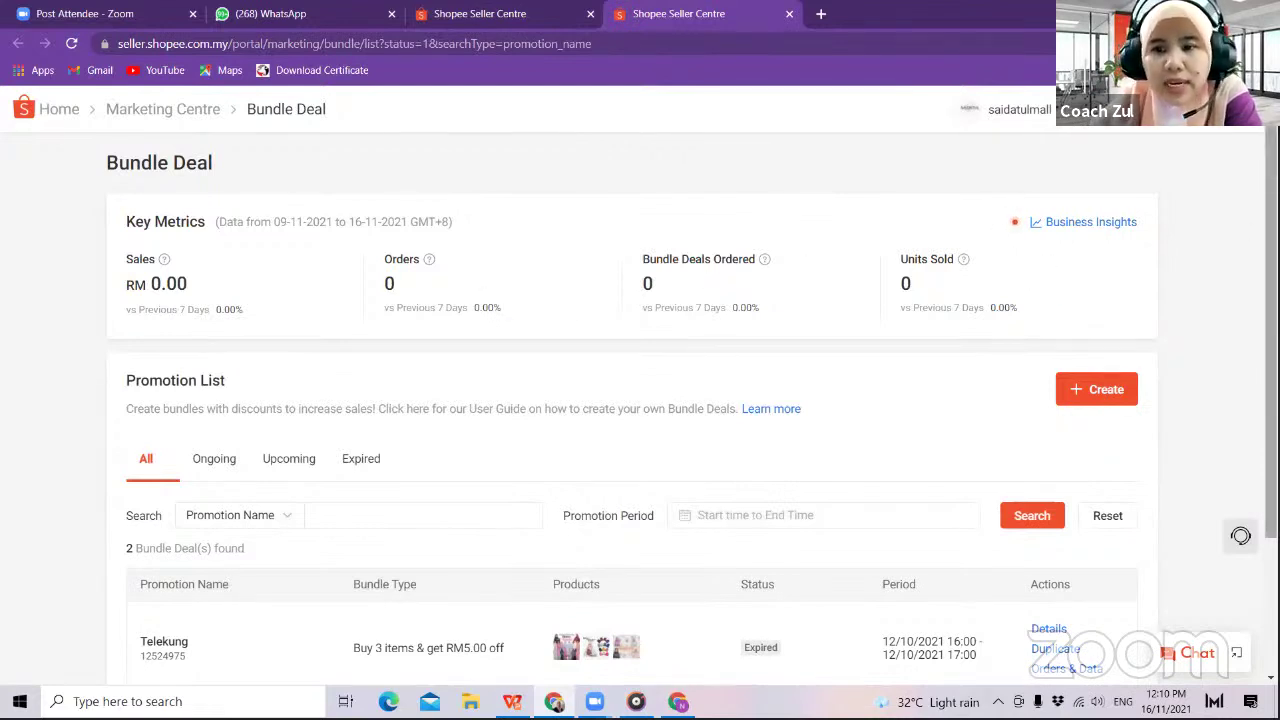
pyautogui.rightClick(1016, 288)
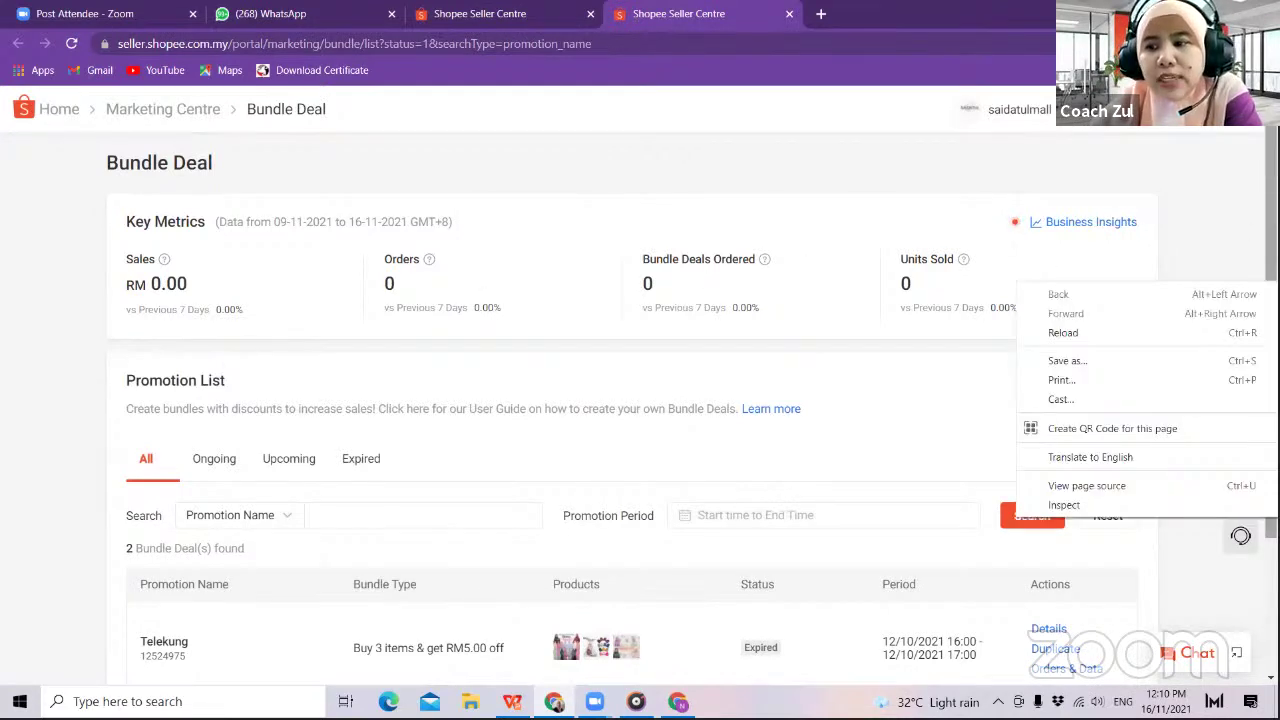
pyautogui.press('Escape')
pyautogui.scroll(-1, 640, 400)
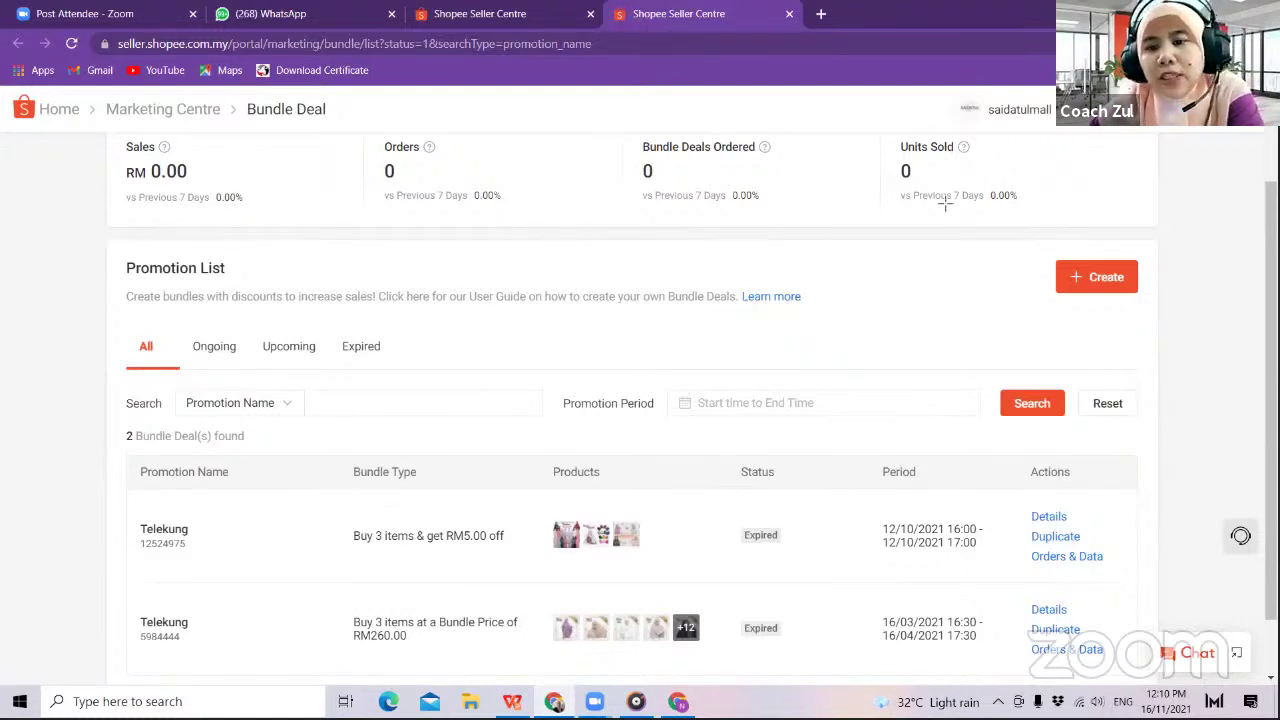
# - Draw three red annotation arrows pointing at the option for creating a bundle deal
pyautogui.moveTo(1092, 184); pyautogui.dragTo(1098, 244)
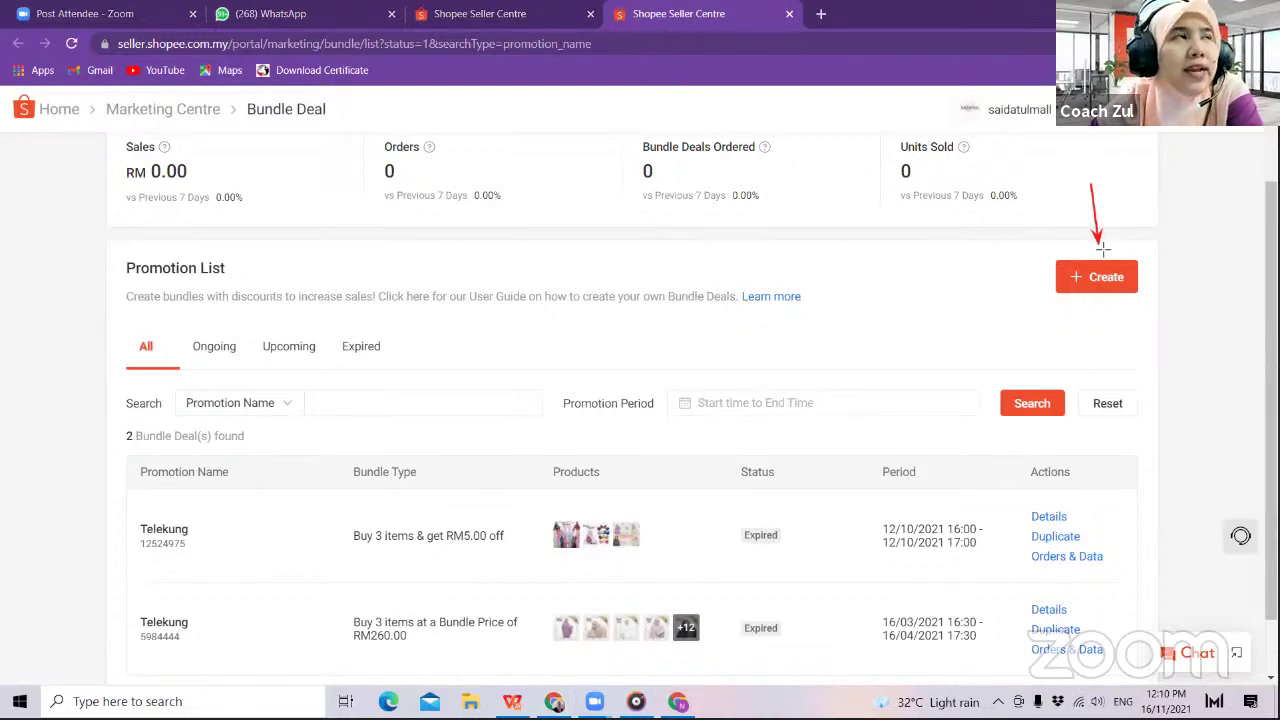
pyautogui.moveTo(988, 267); pyautogui.dragTo(1058, 267)
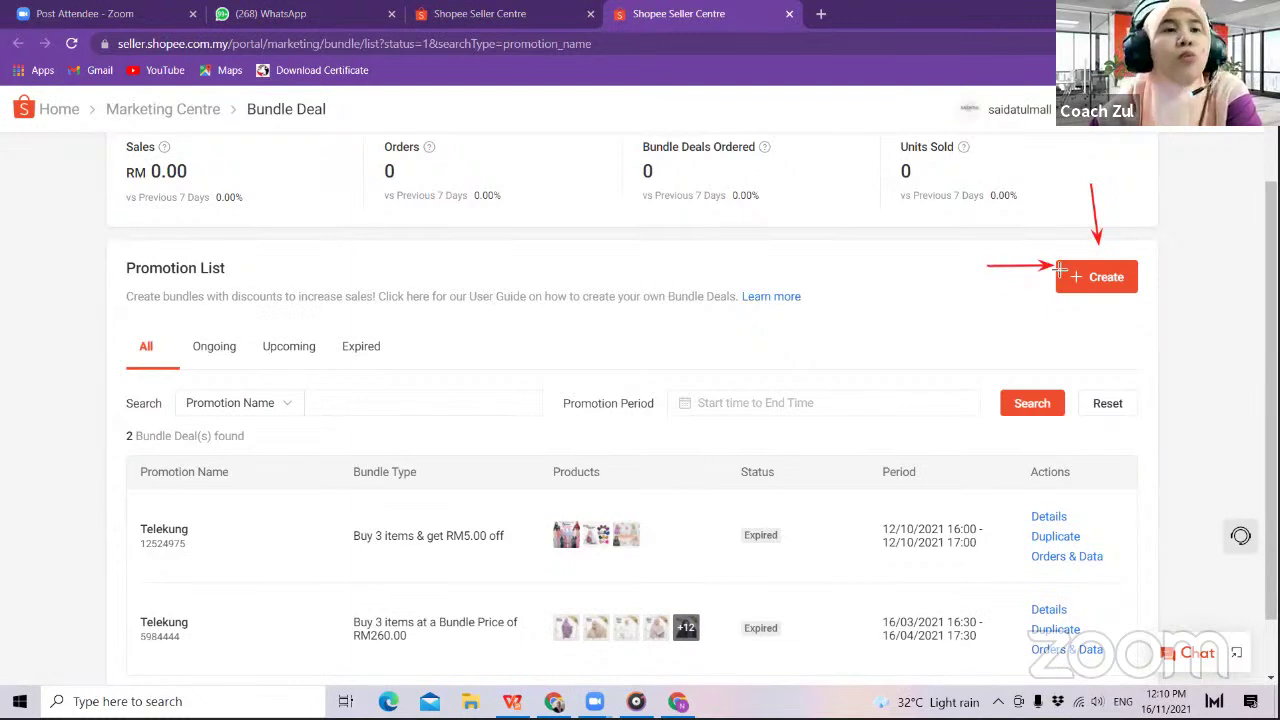
pyautogui.moveTo(1133, 353); pyautogui.dragTo(1106, 292)
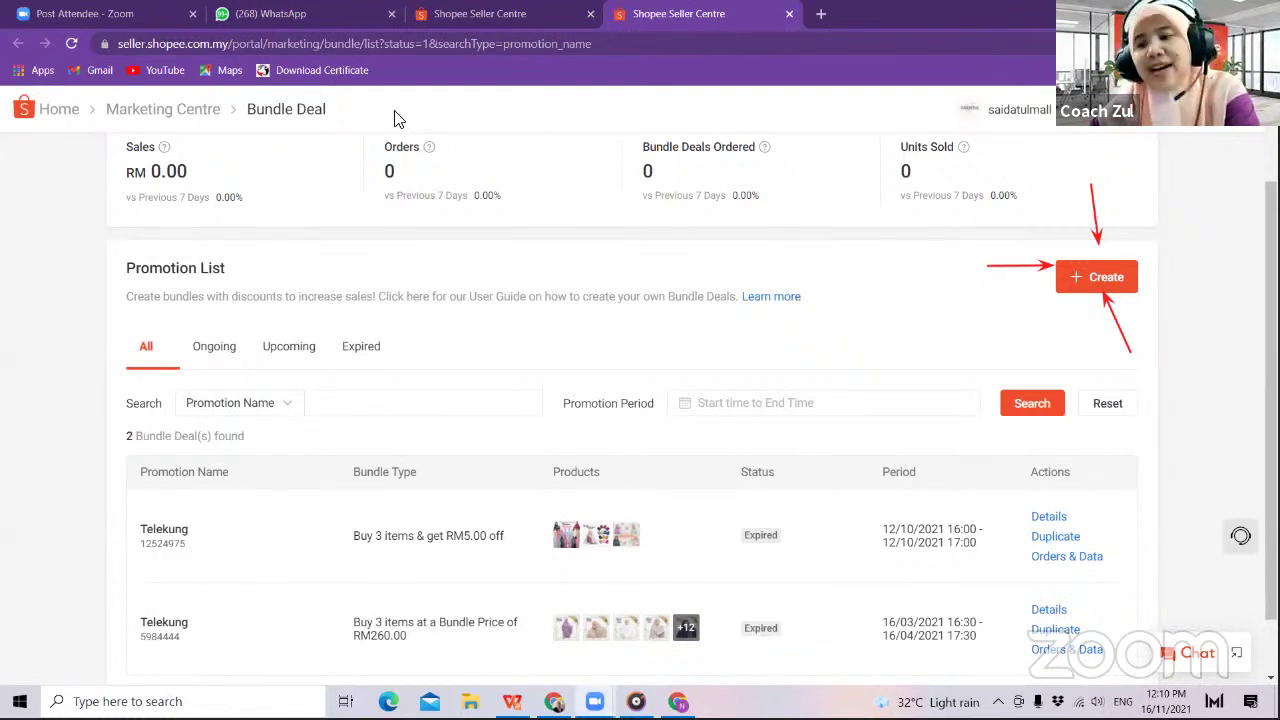
# - Start a new bundle deal in this shop and activate its Bundle Name field
pyautogui.click(1087, 283)
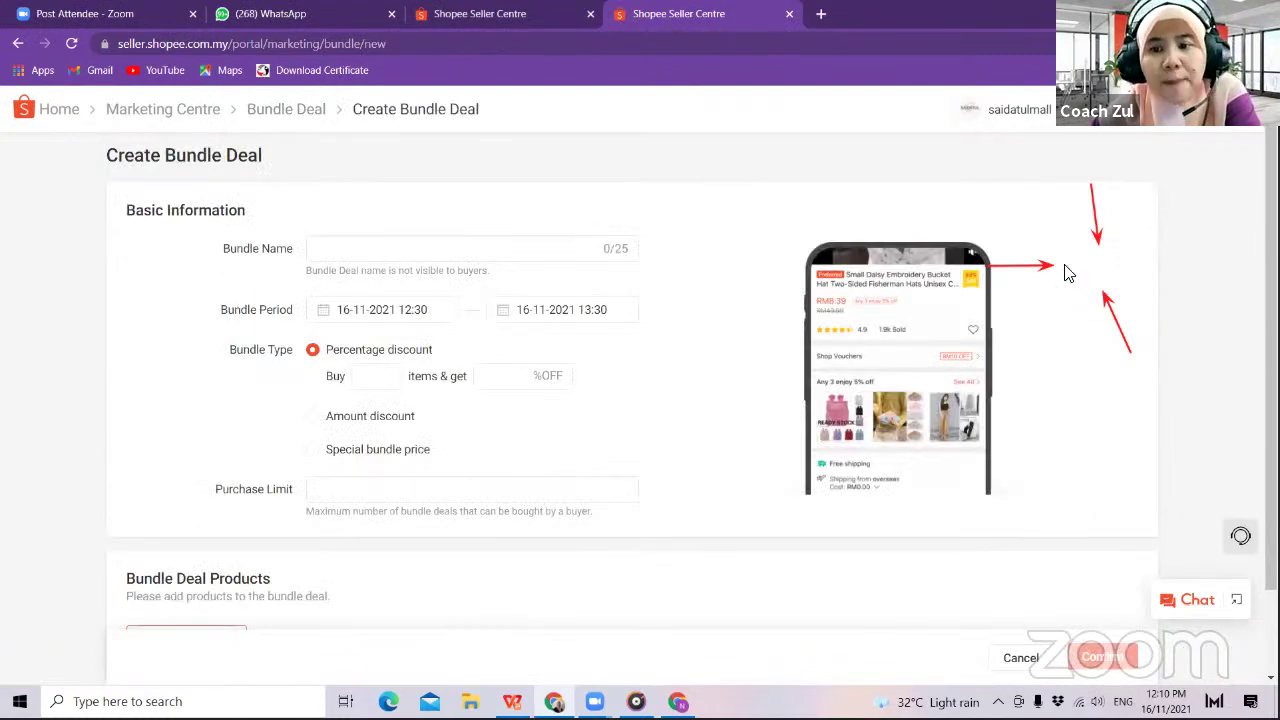
pyautogui.click(504, 248)
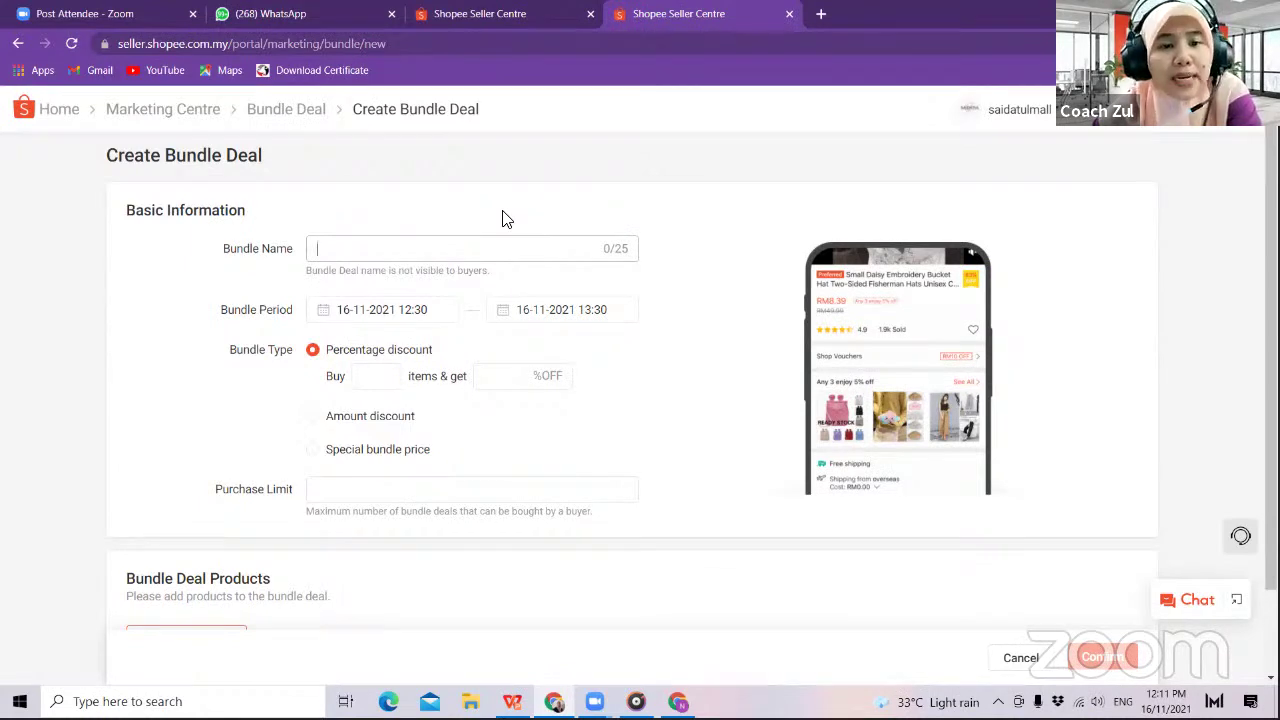
pyautogui.click(505, 219)
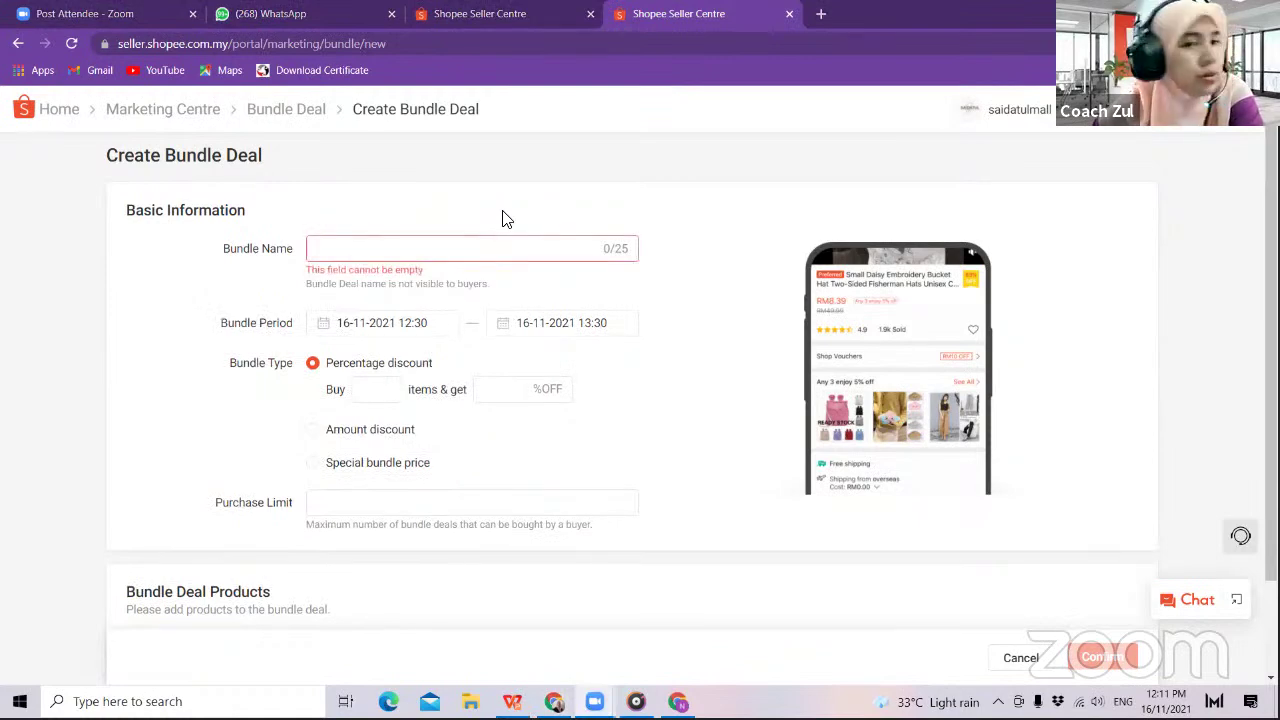
pyautogui.click(364, 246)
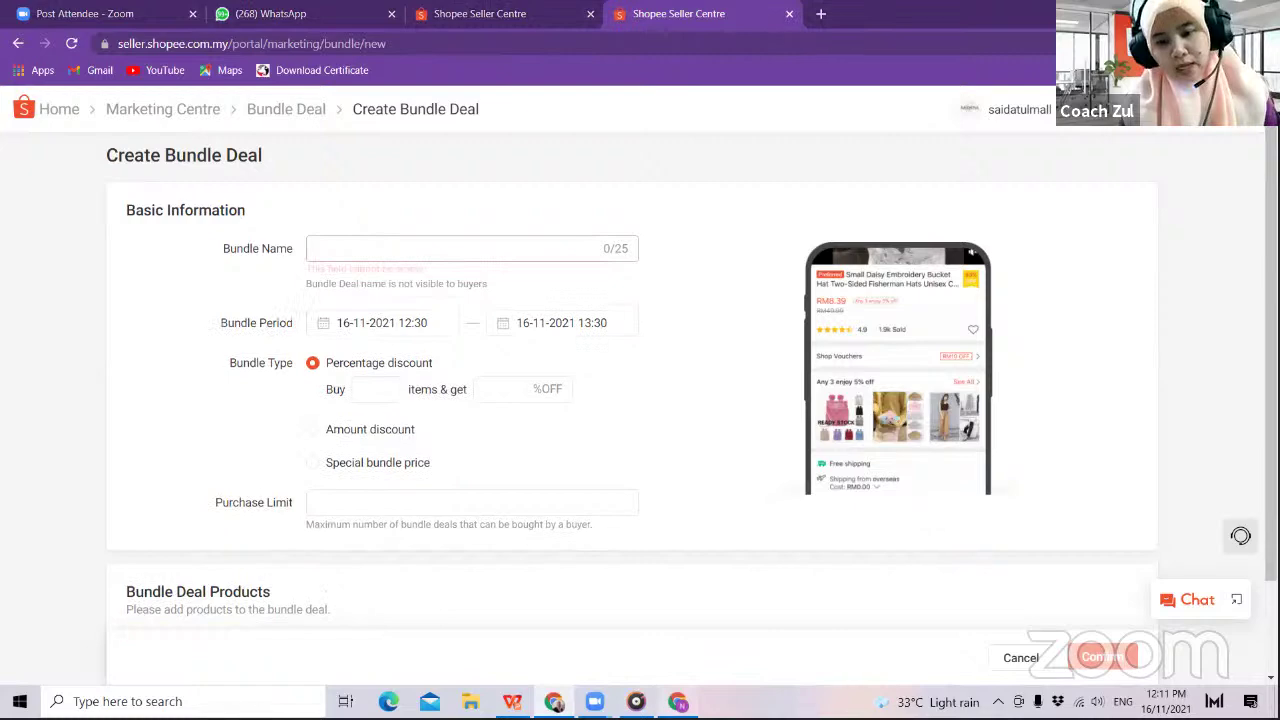
# - Switch to the other shop's Seller Centre window and start a new bundle deal from its Marketing Centre
pyautogui.hotkey('alt', 'Tab')
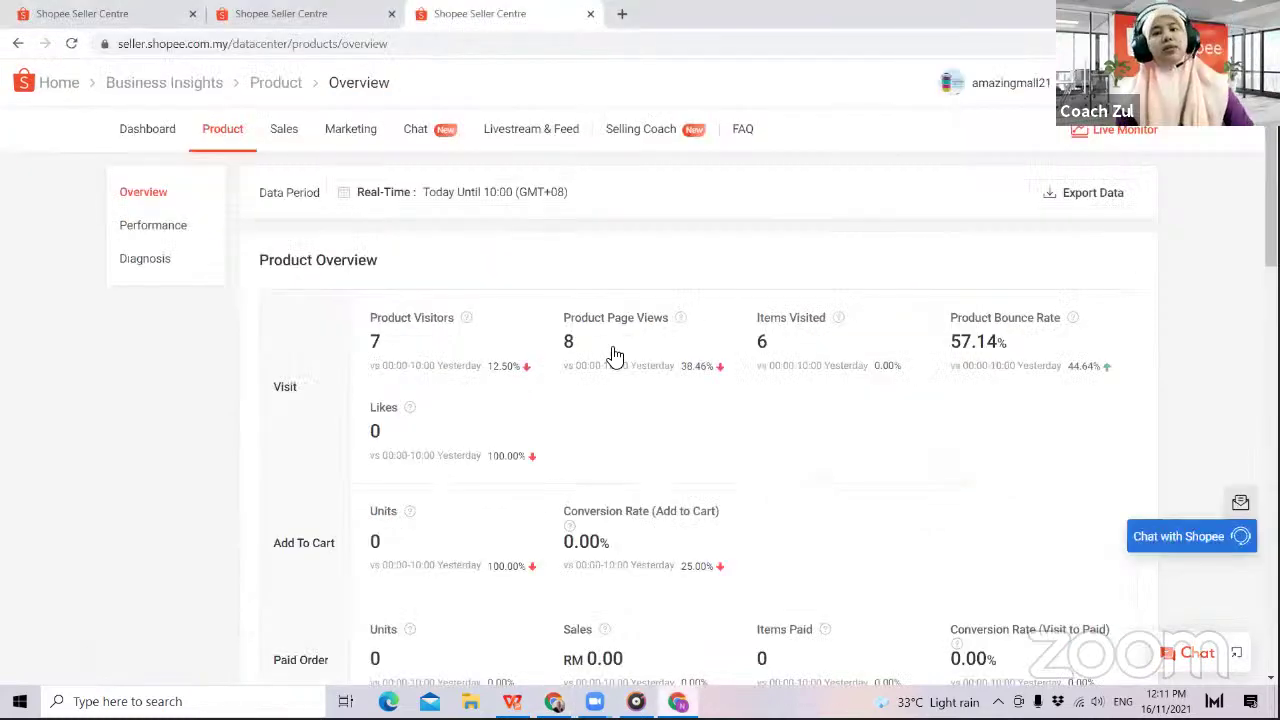
pyautogui.hotkey('alt', 'Left')
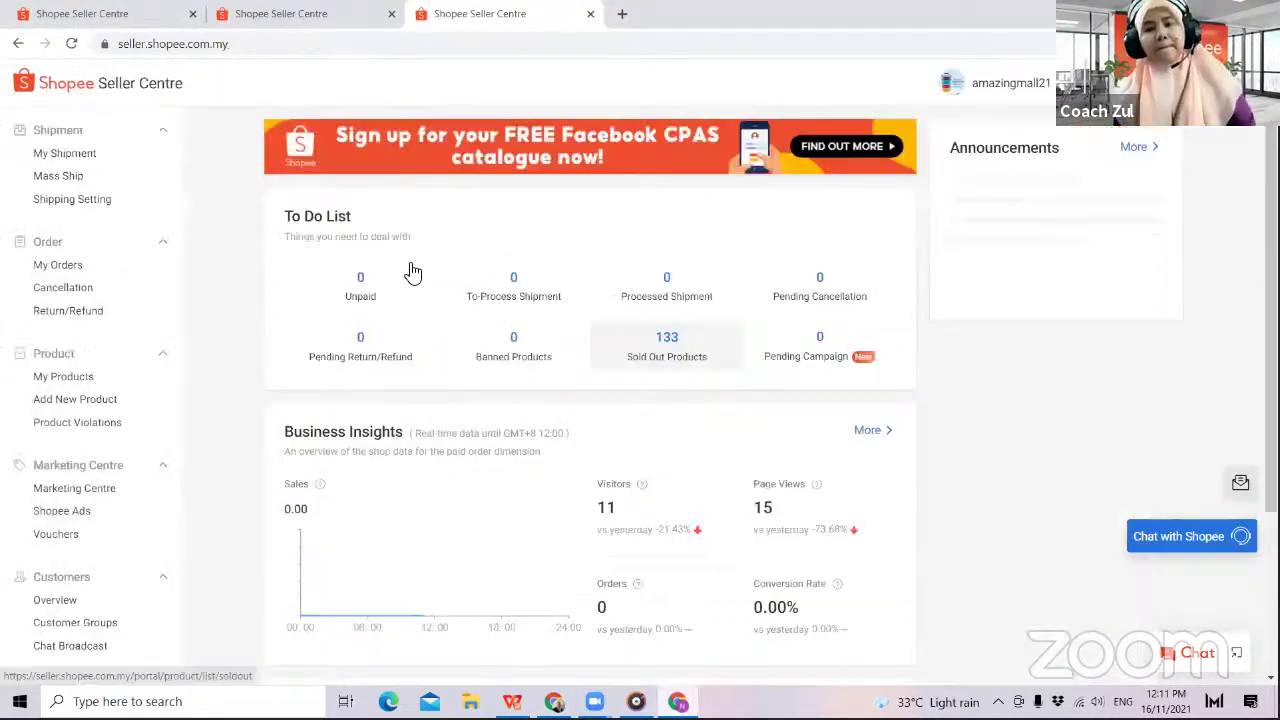
pyautogui.click(81, 492)
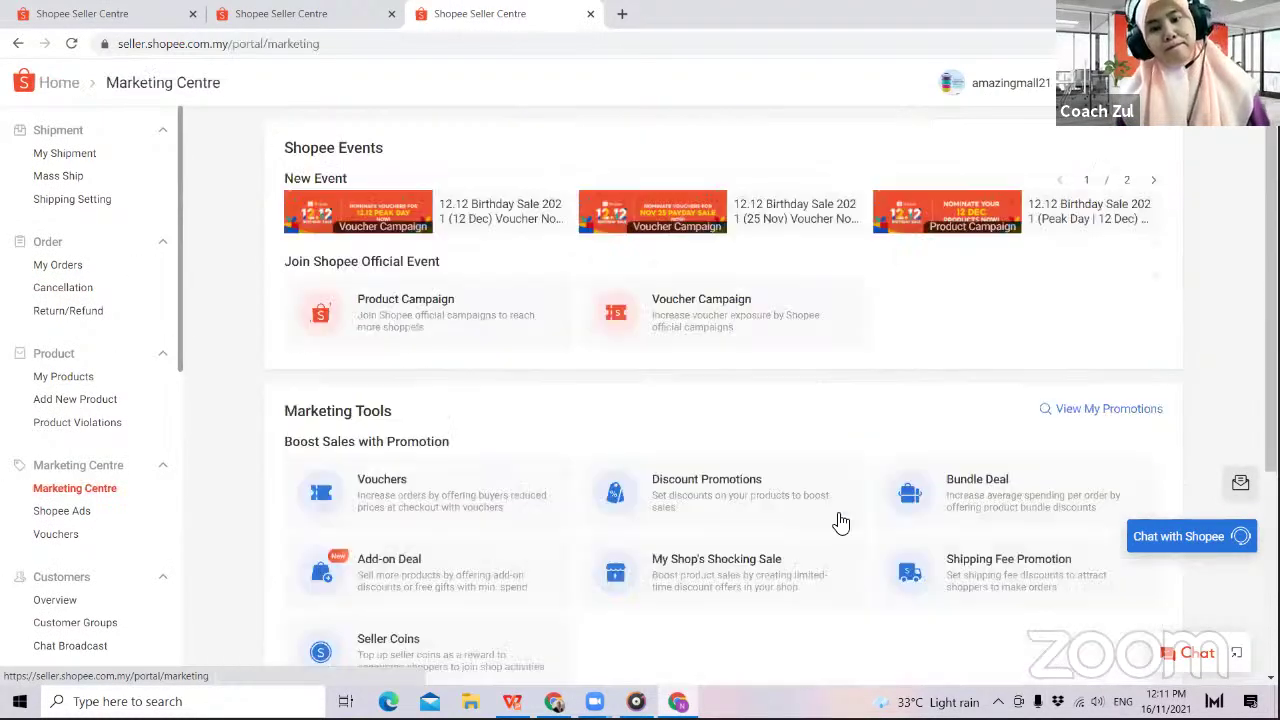
pyautogui.click(922, 497)
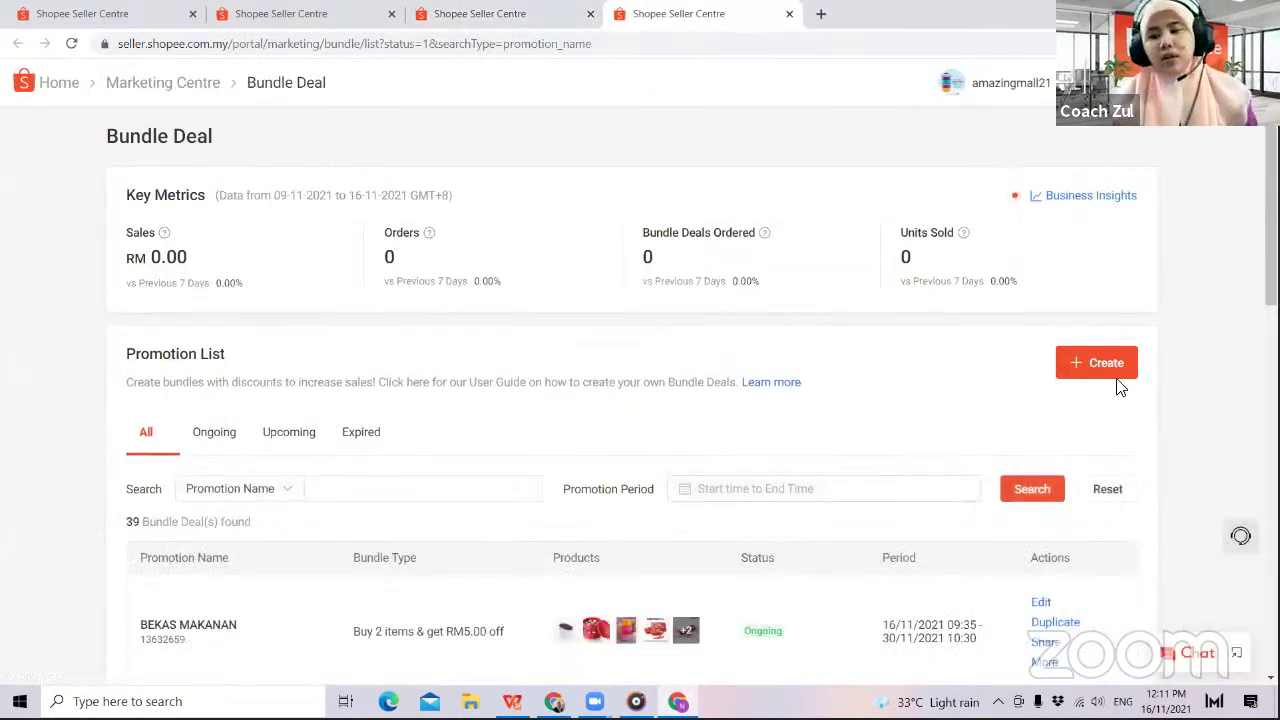
pyautogui.click(1110, 362)
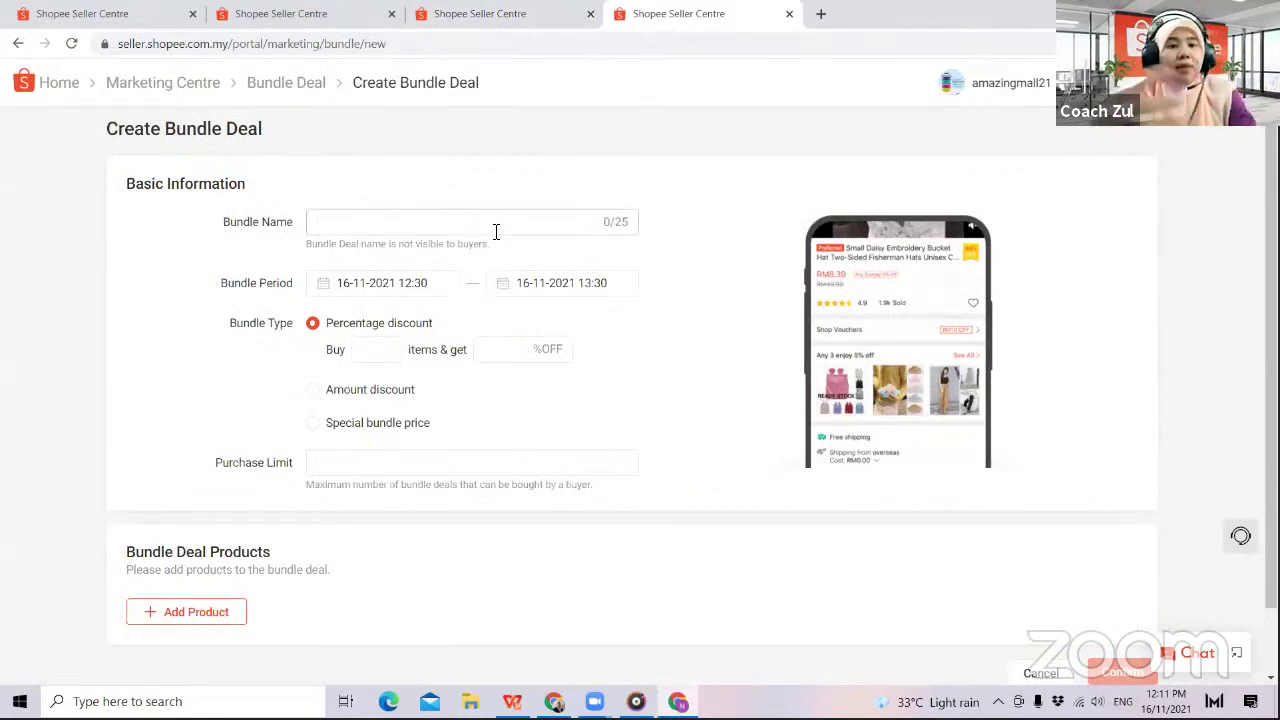
# - Name the new bundle deal "Set botol"
pyautogui.write('Set boton')
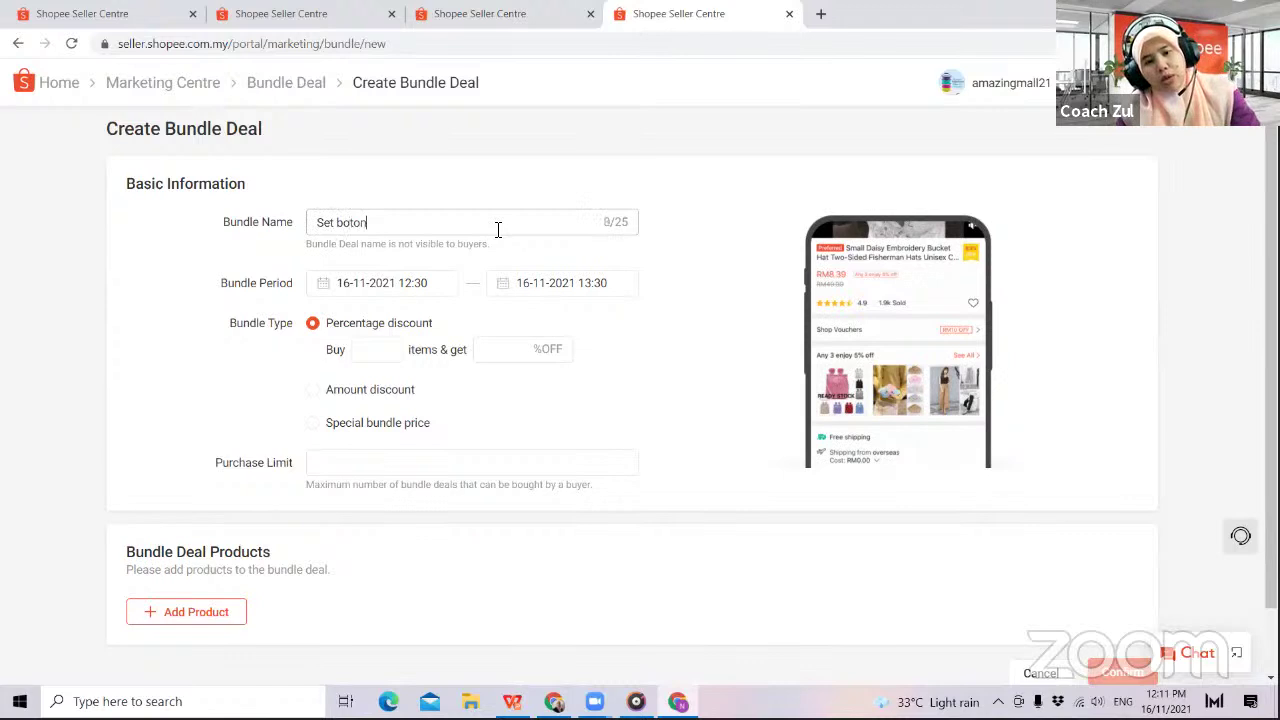
pyautogui.press('BackSpace')
pyautogui.write('l')
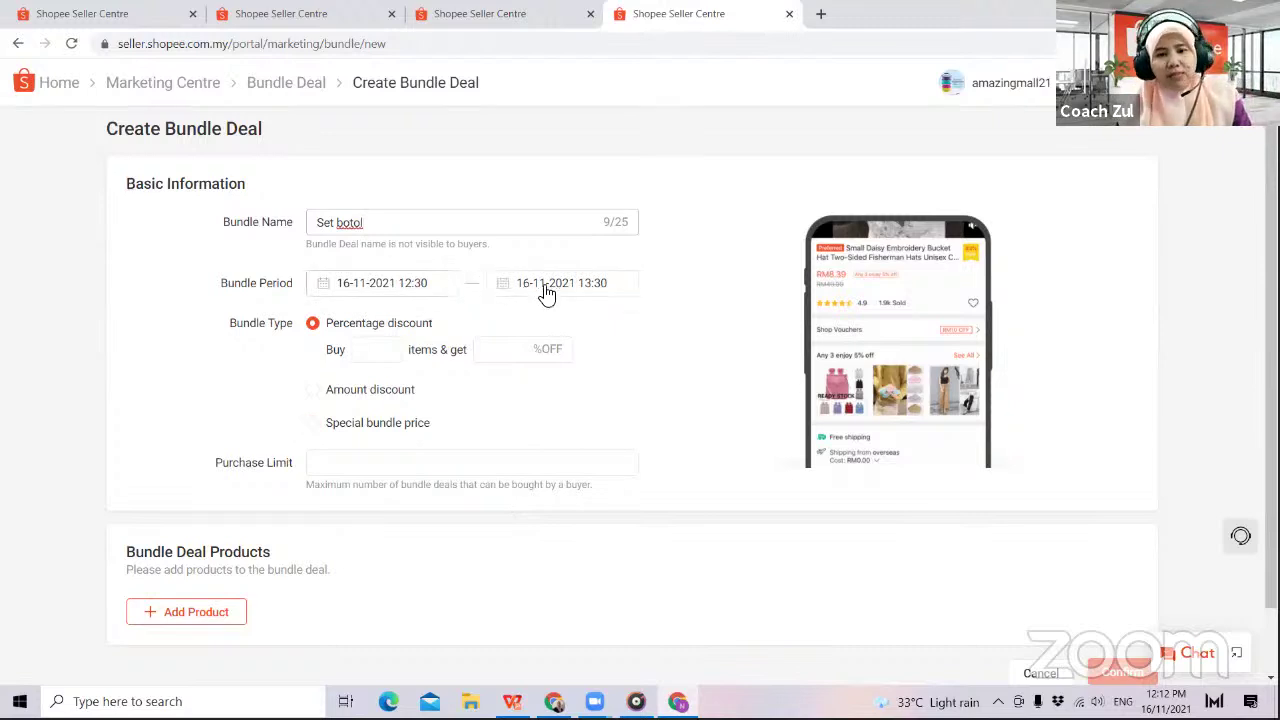
# - Set the percentage discount to buy 3 items and get 10% off
pyautogui.click(374, 362)
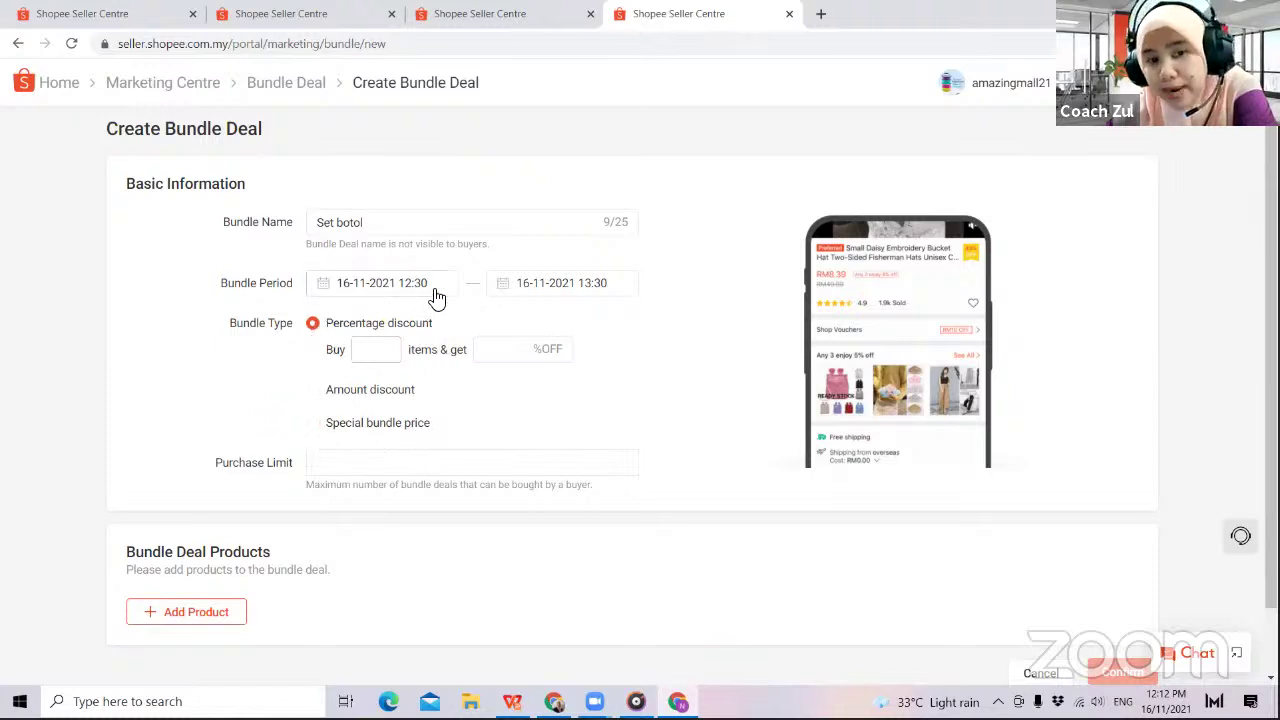
pyautogui.click(373, 356)
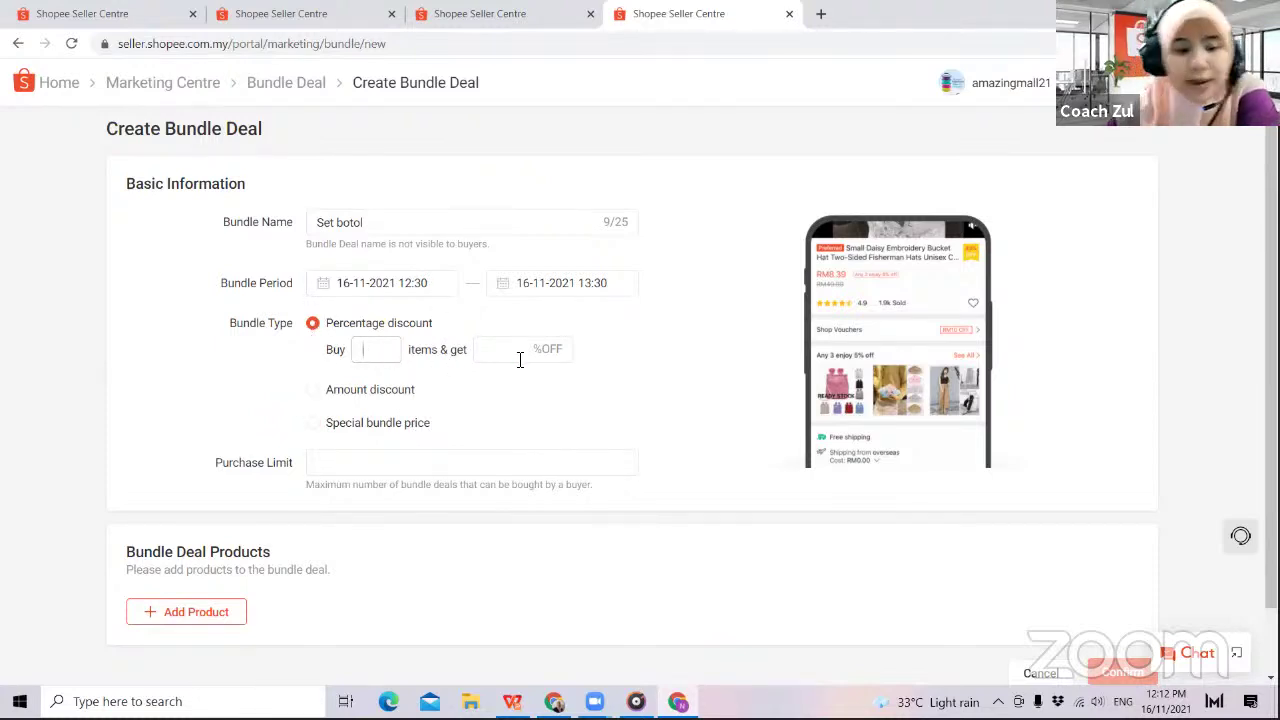
pyautogui.write('3')
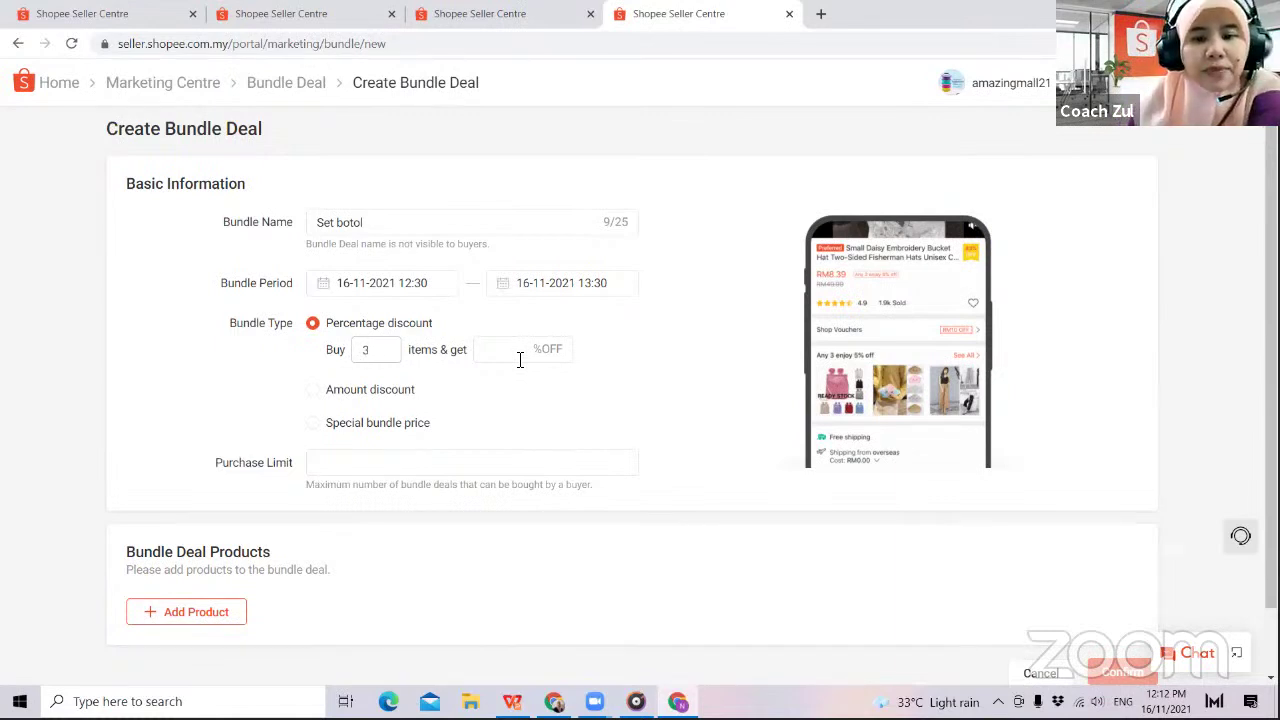
pyautogui.click(520, 360)
pyautogui.write('10')
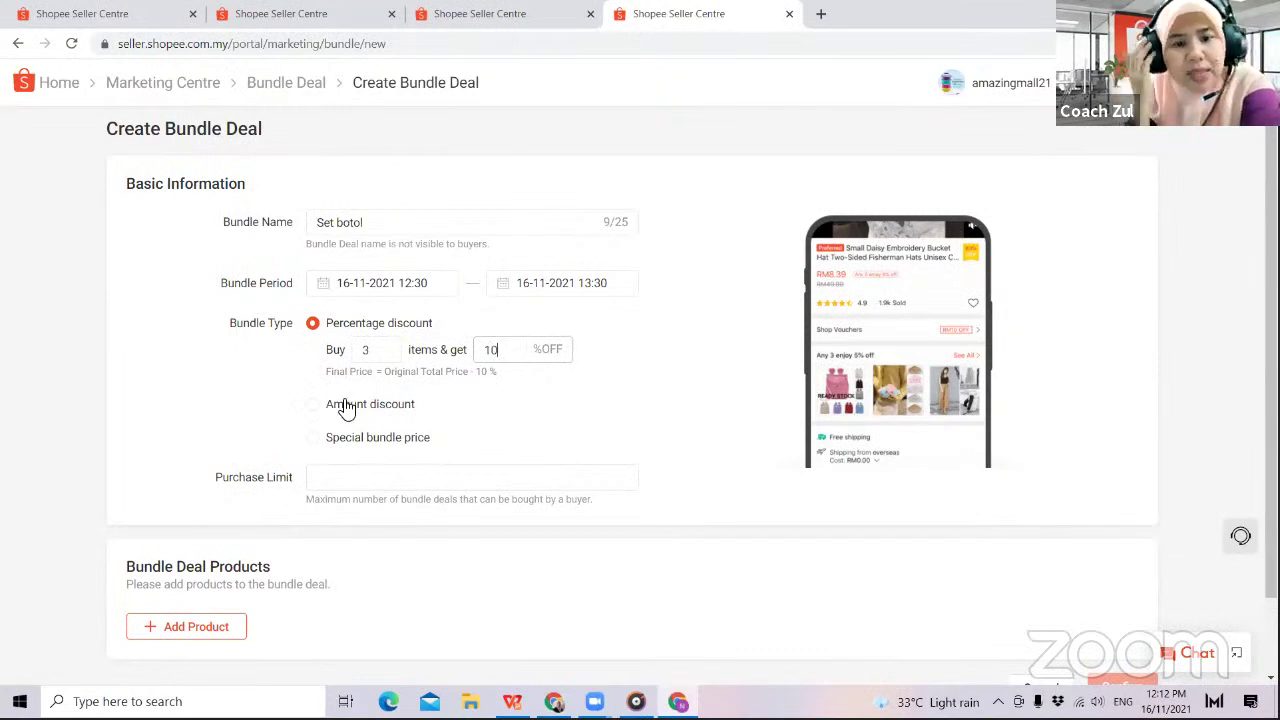
# - Change the bundle type to Amount discount, giving RM5 off the bundle
pyautogui.click(388, 422)
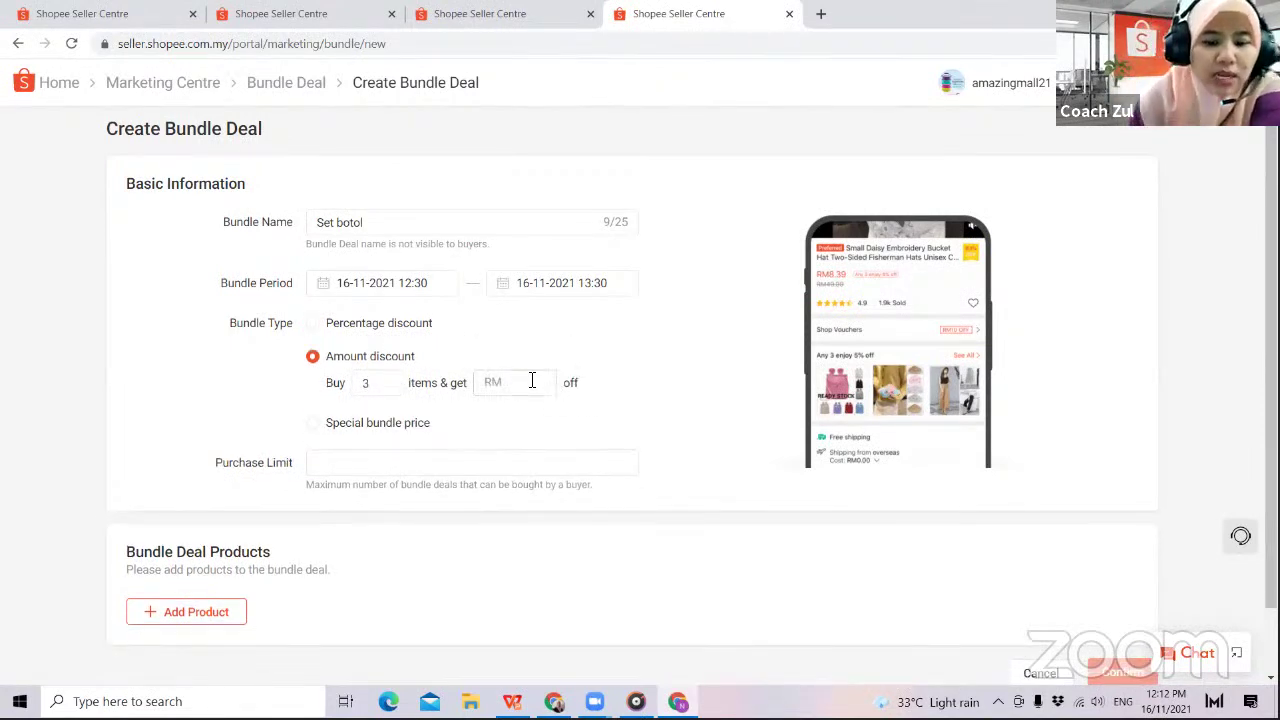
pyautogui.click(532, 381)
pyautogui.write('5')
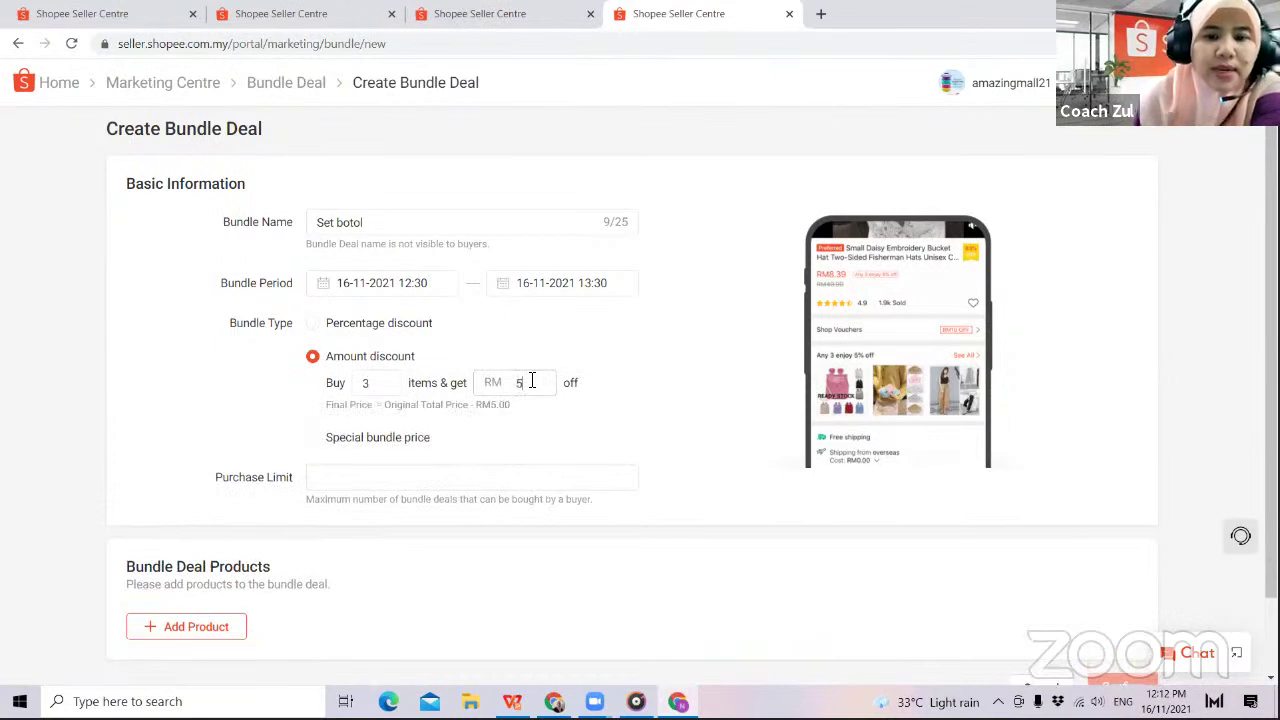
# - Change the bundle type to Special bundle price, with 3 items at a bundle price of RM100
pyautogui.click(312, 439)
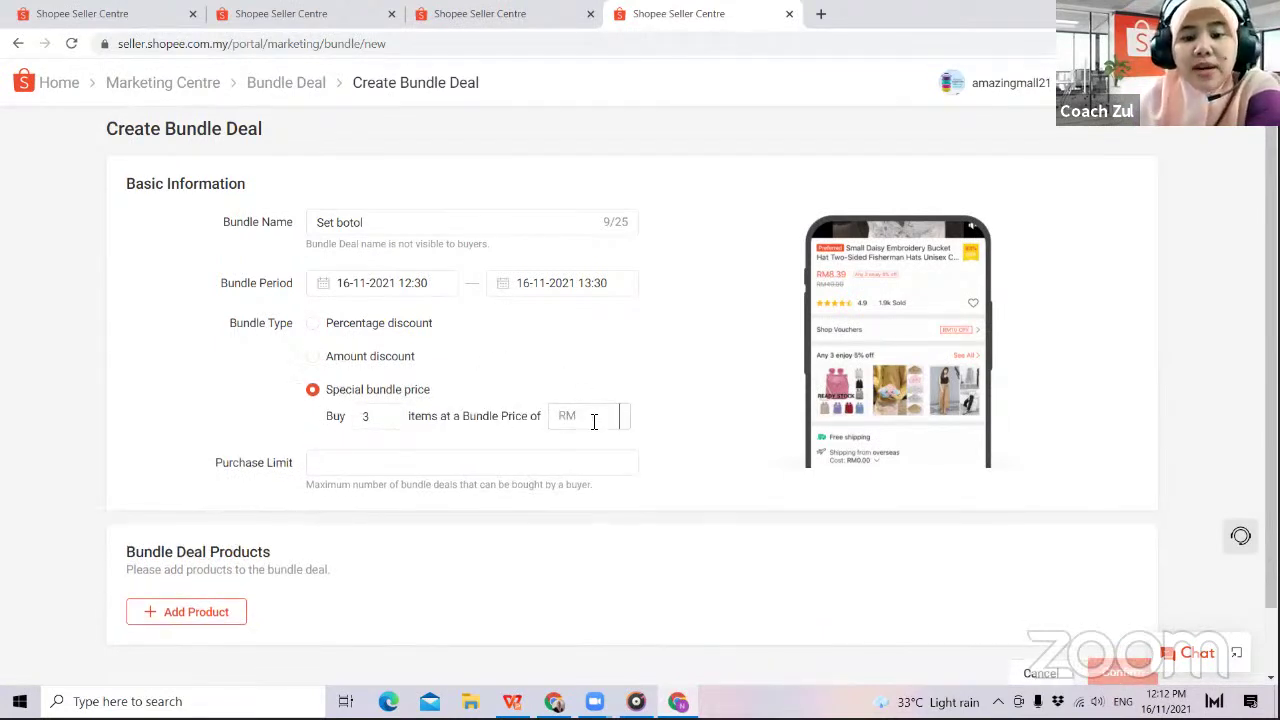
pyautogui.write('10')
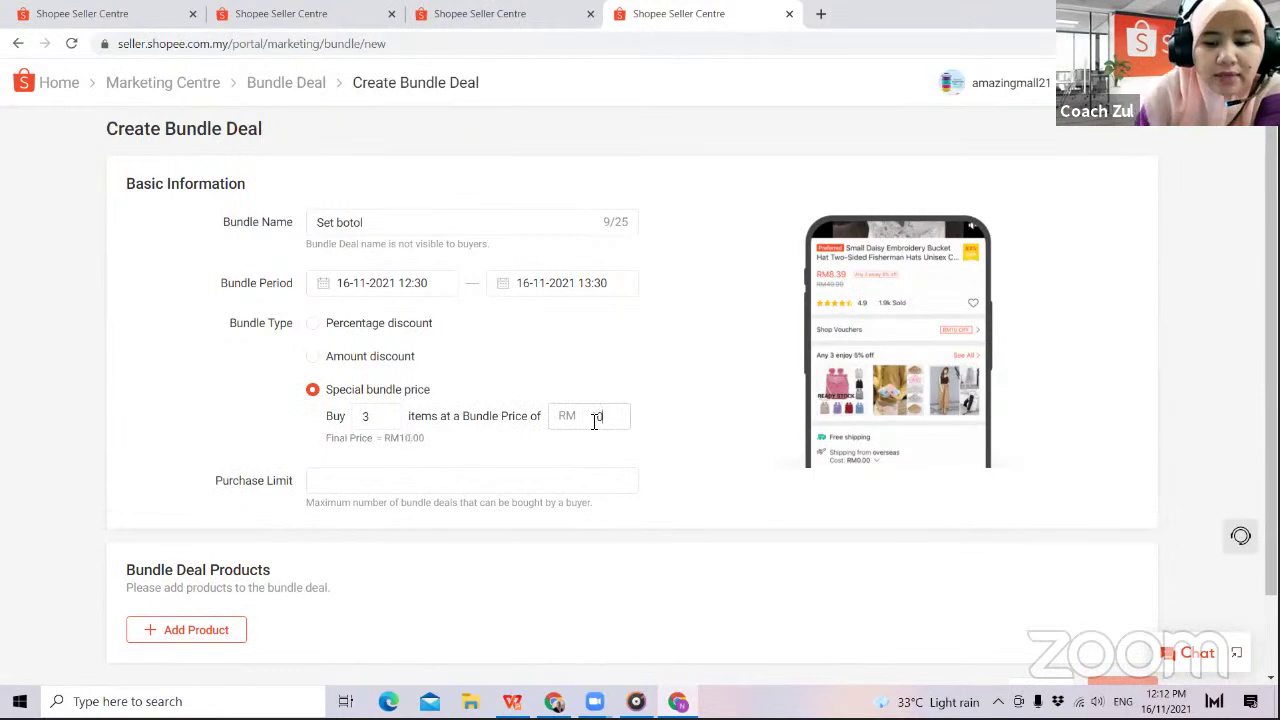
pyautogui.write('0')
pyautogui.click(530, 482)
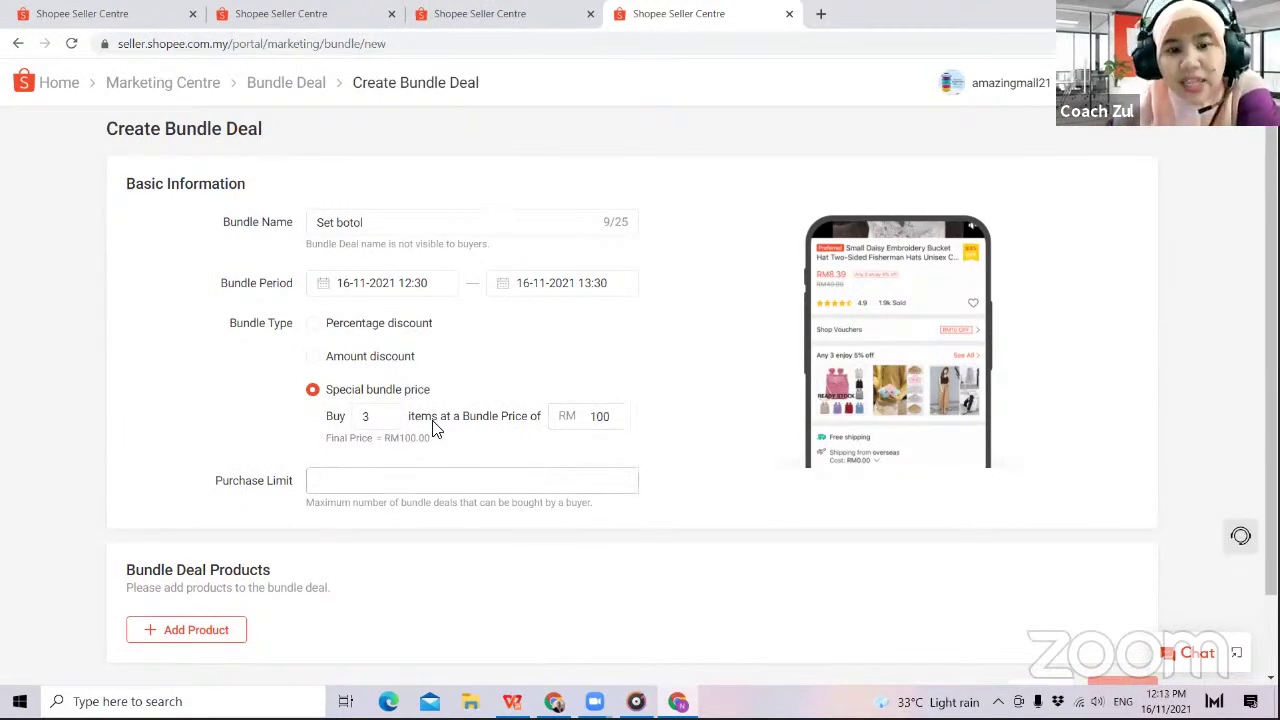
# - Switch the bundle type back to Percentage discount
pyautogui.click(314, 323)
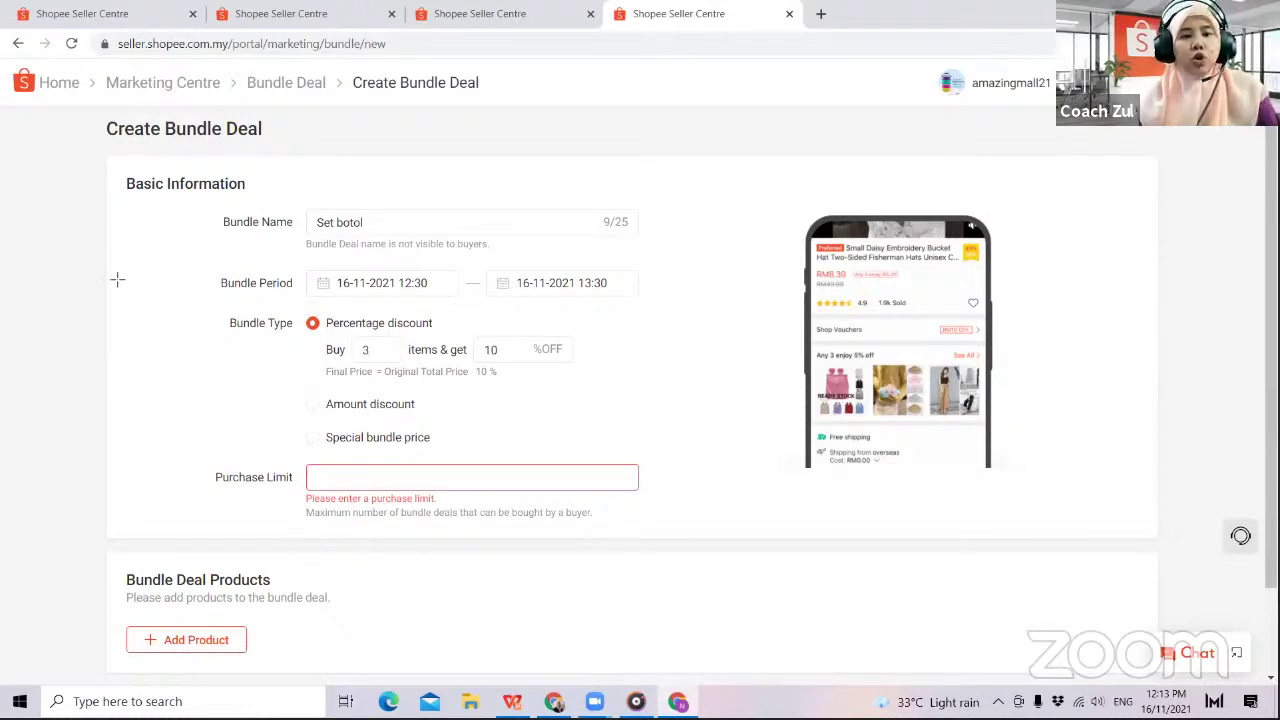
# - Annotate the screen beside the form with three stacked red rectangles, each divided in half by a vertical line
pyautogui.moveTo(68, 232); pyautogui.dragTo(158, 263)
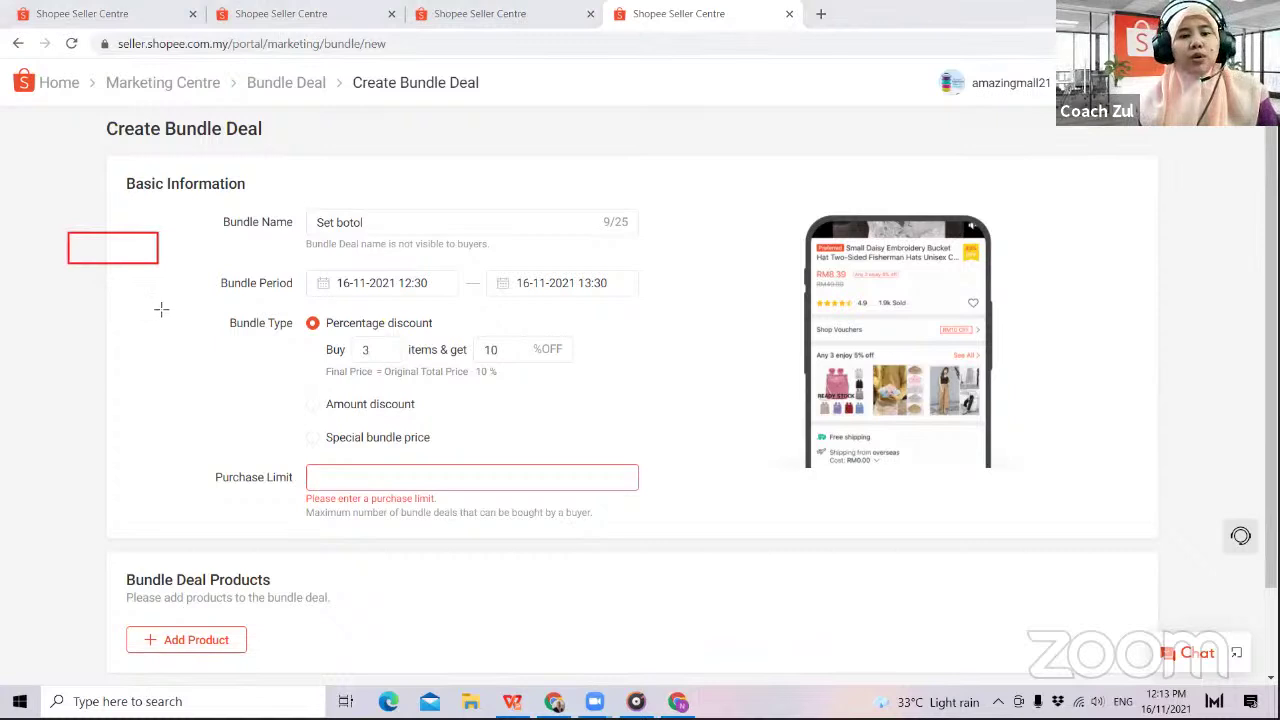
pyautogui.moveTo(65, 275)
pyautogui.mouseDown()
pyautogui.moveTo(133, 304)
pyautogui.moveTo(77, 326)
pyautogui.moveTo(160, 349)
pyautogui.mouseUp()
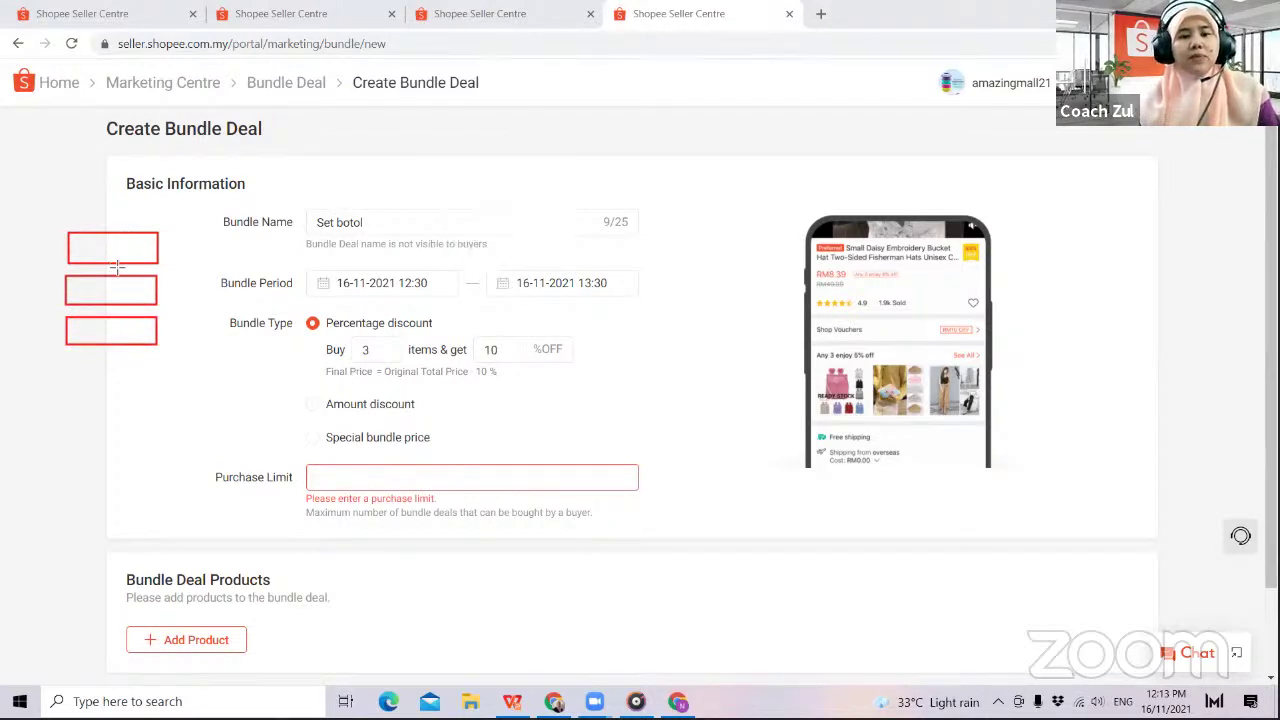
pyautogui.moveTo(113, 233); pyautogui.dragTo(114, 344)
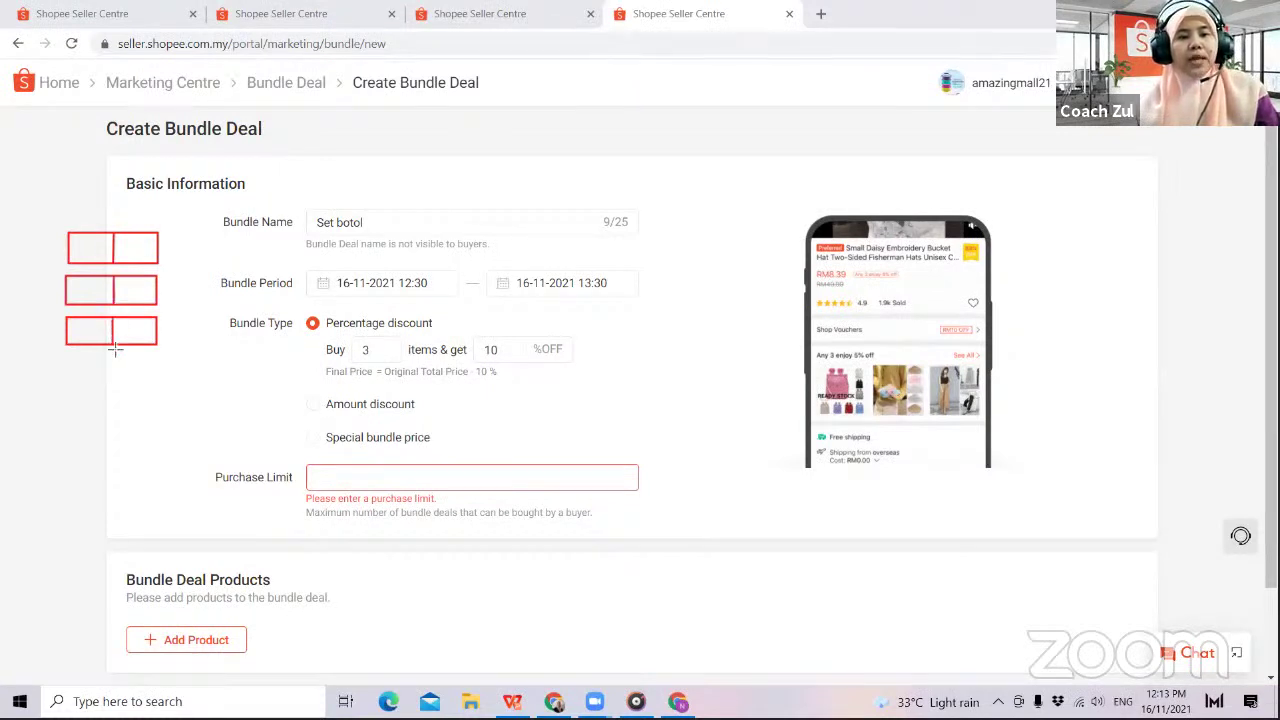
# - Set the bundle deal's purchase limit to 2
pyautogui.click(354, 476)
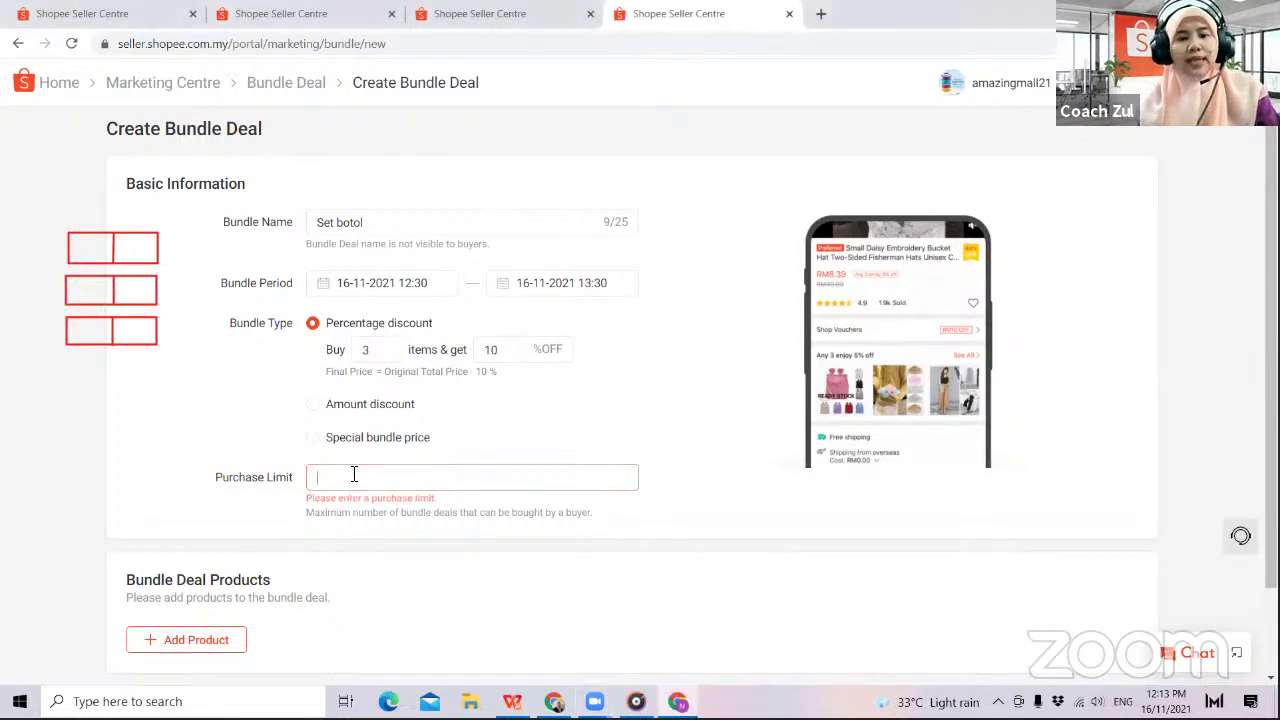
pyautogui.write('3')
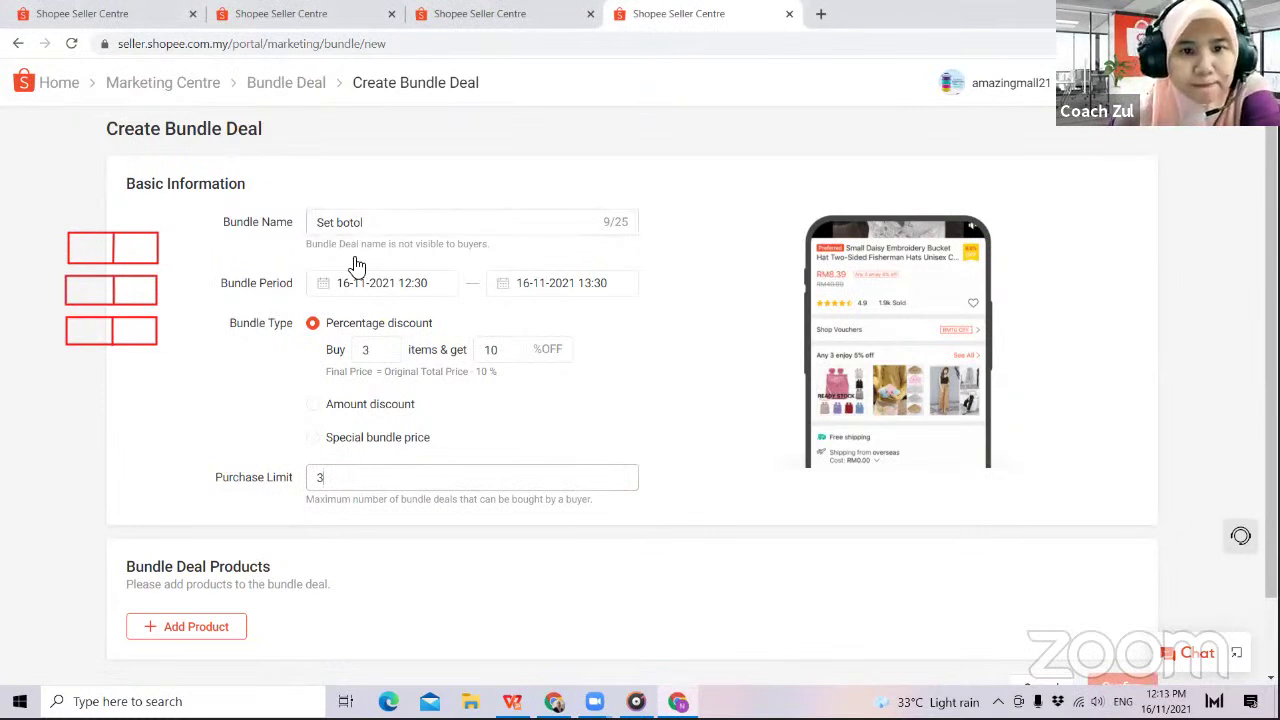
pyautogui.press('BackSpace')
pyautogui.write('2')
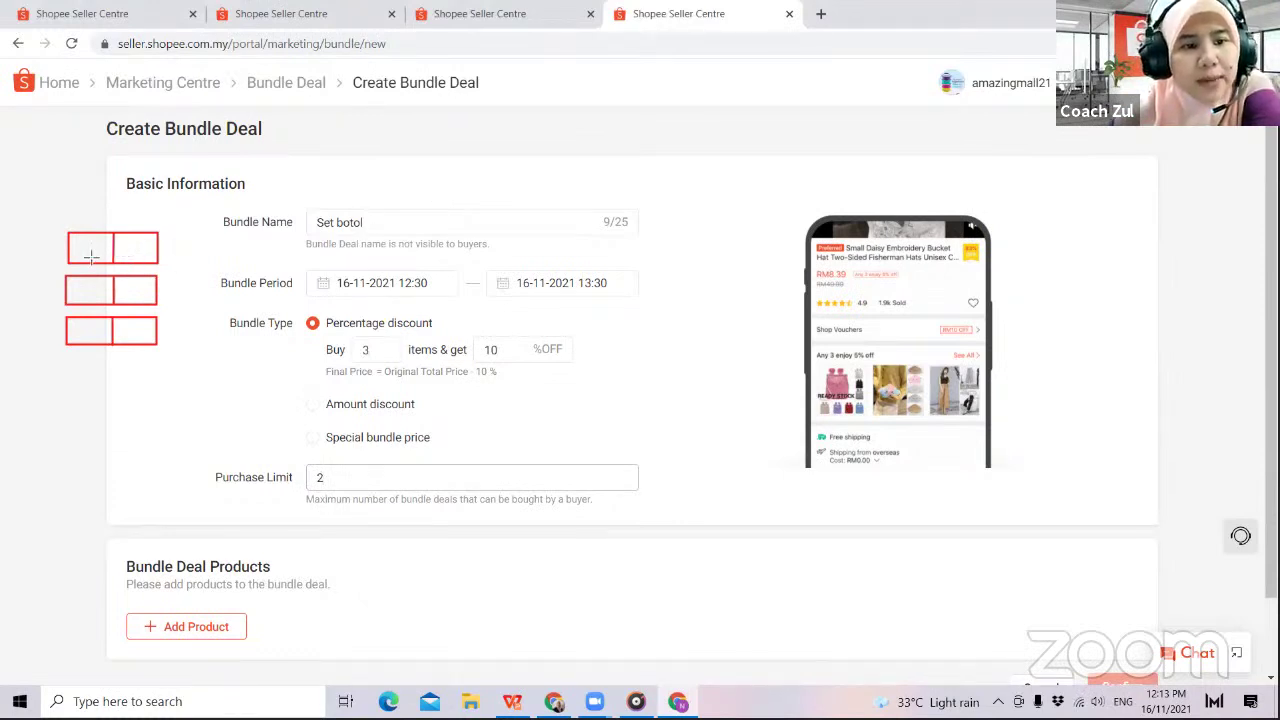
# - Mark each half of the three annotated rectangles with a diagonal stroke
pyautogui.moveTo(82, 253); pyautogui.dragTo(143, 239)
pyautogui.moveTo(67, 302)
pyautogui.mouseDown()
pyautogui.moveTo(104, 279)
pyautogui.moveTo(126, 291)
pyautogui.moveTo(143, 281)
pyautogui.mouseUp()
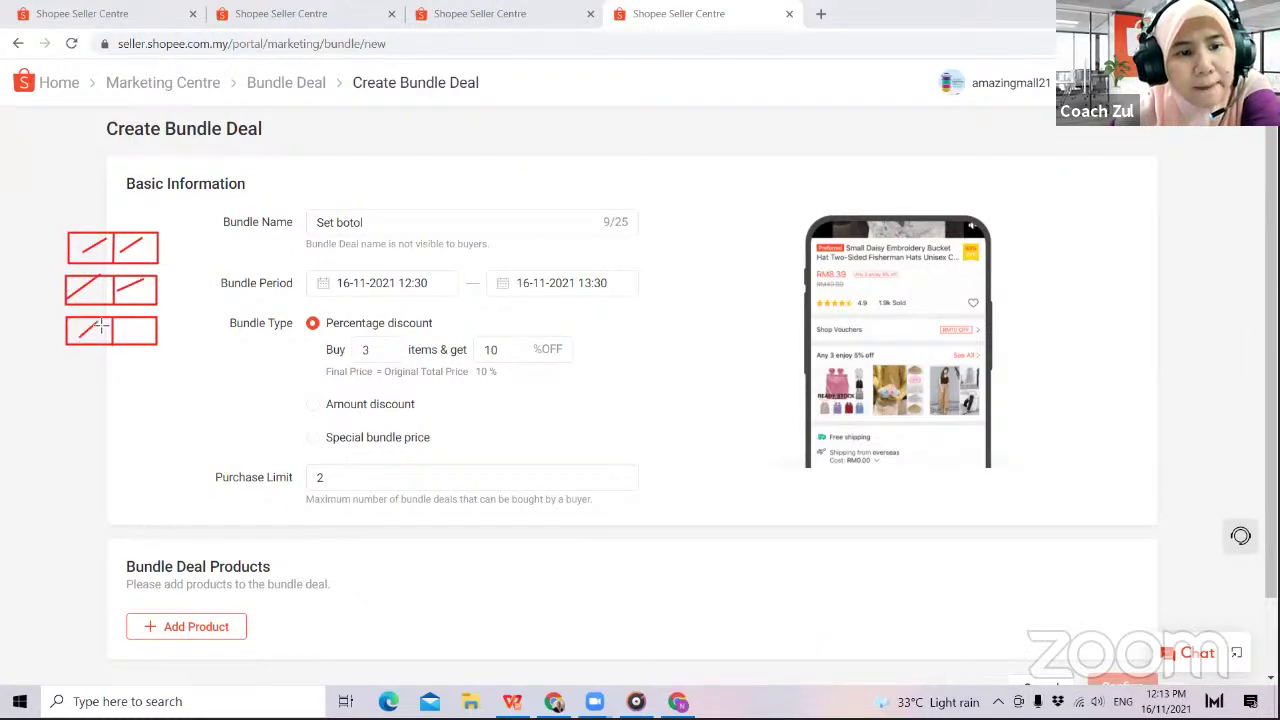
pyautogui.moveTo(126, 338); pyautogui.dragTo(148, 324)
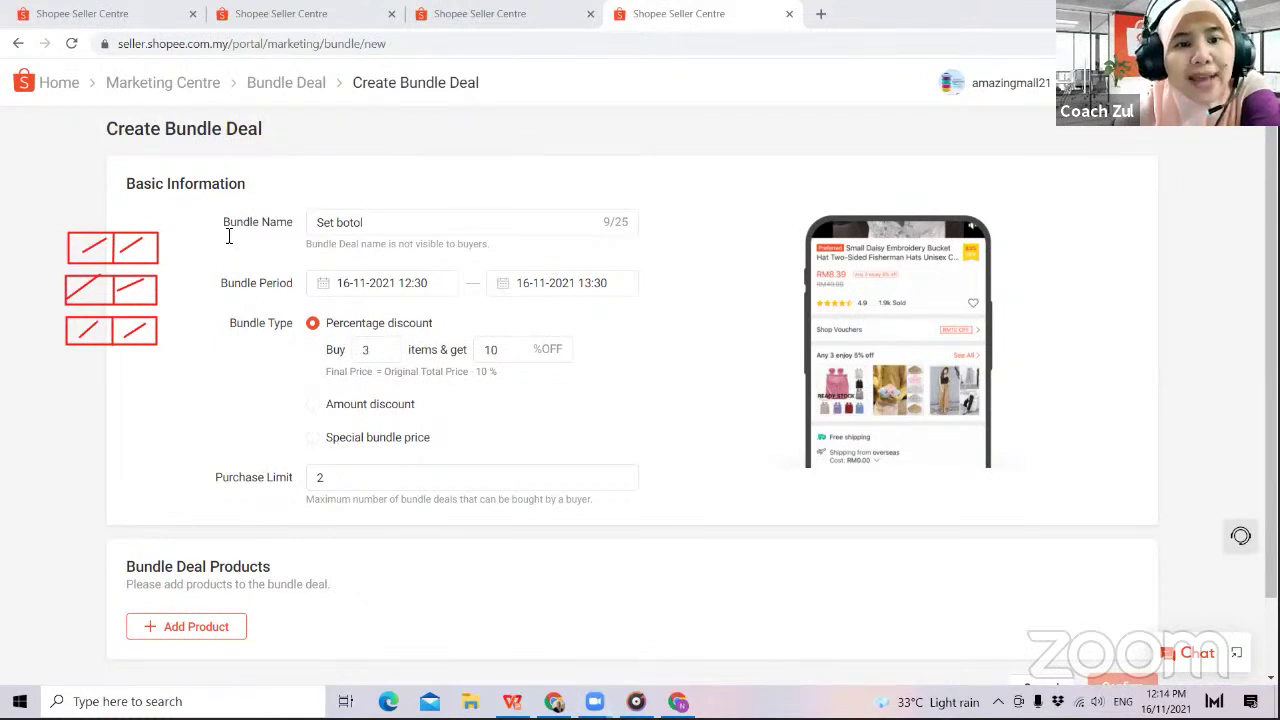
# - Label the three annotated rectangles "a", "b" and "c" with text annotations beside them
pyautogui.click(179, 252)
pyautogui.write('a')
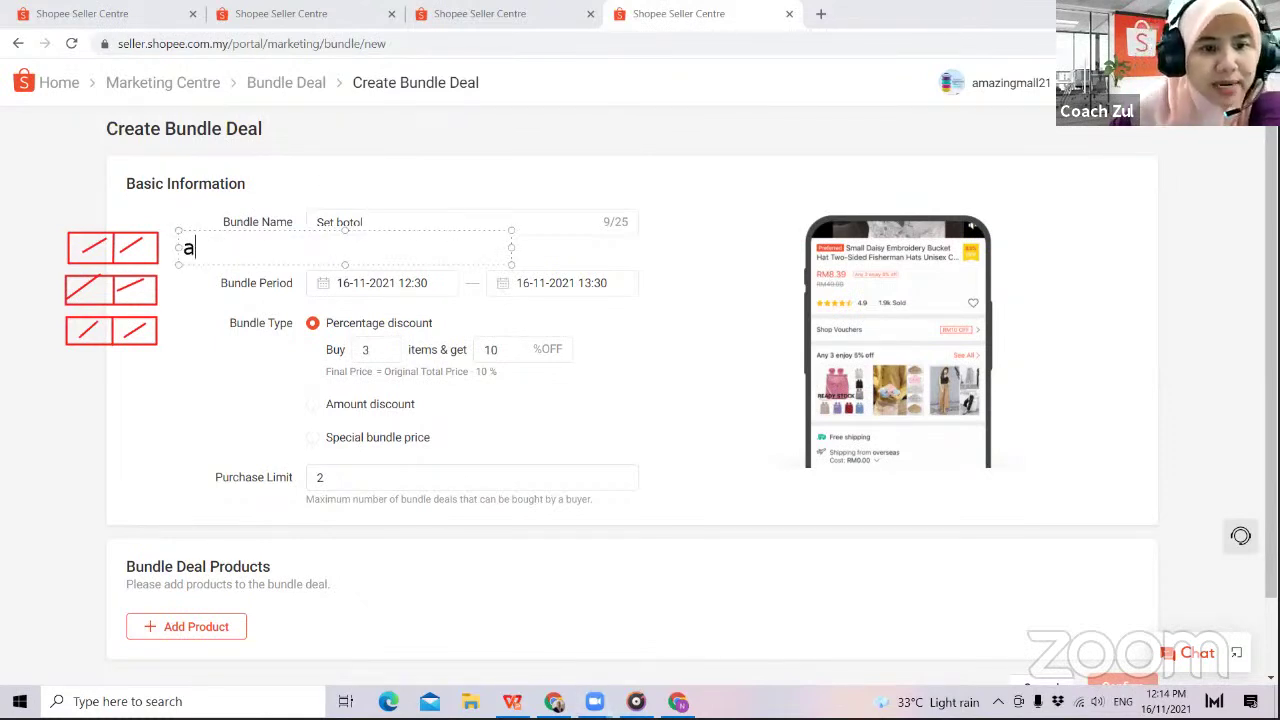
pyautogui.click(183, 290)
pyautogui.write('b')
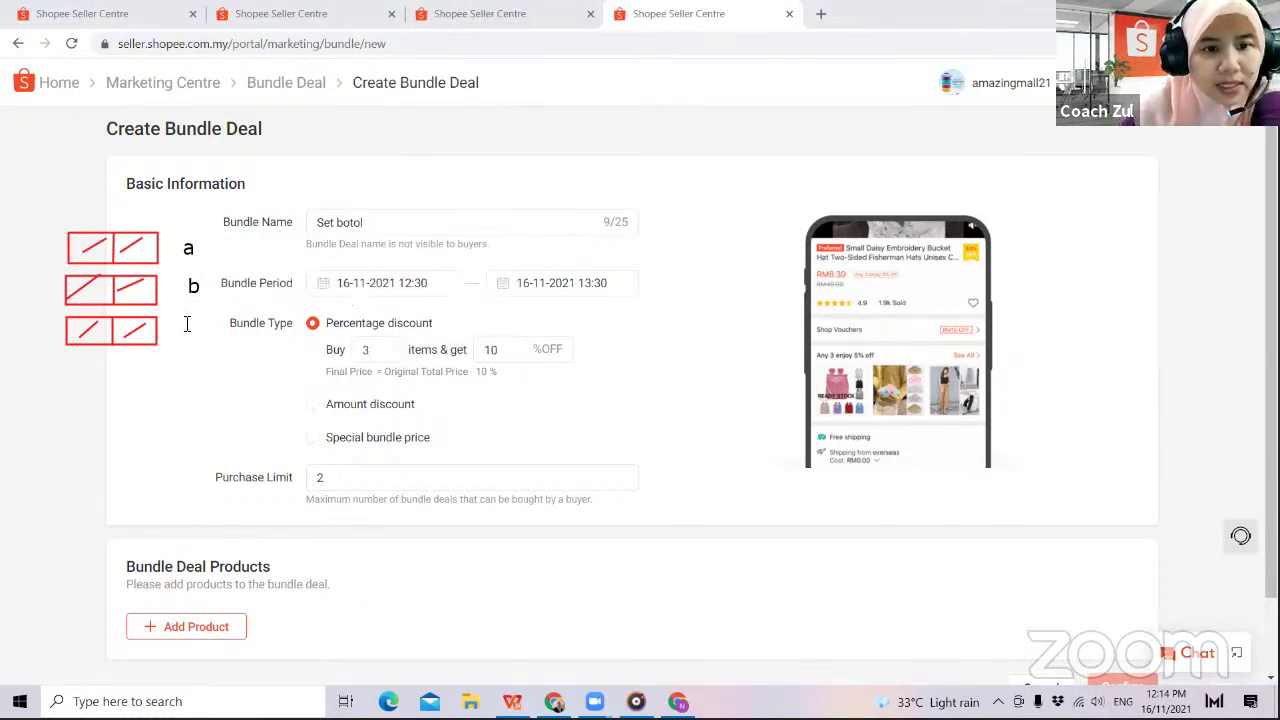
pyautogui.click(189, 334)
pyautogui.write('c')
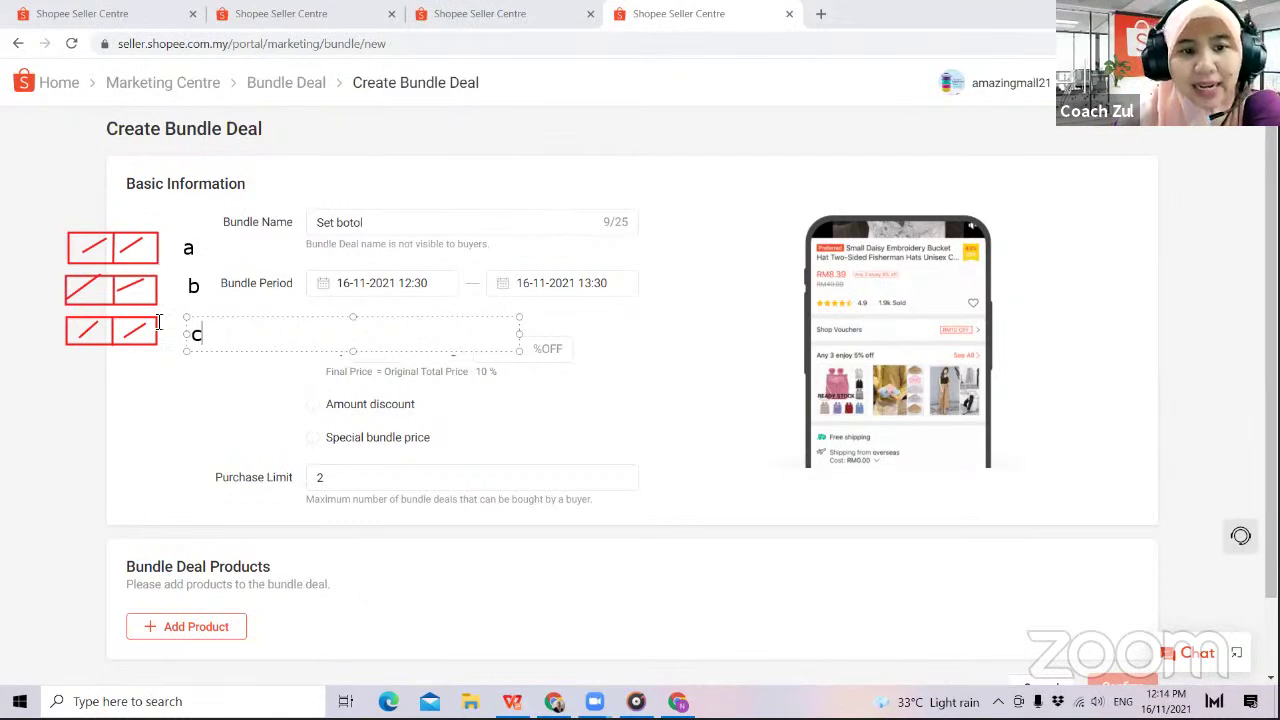
pyautogui.click(219, 450)
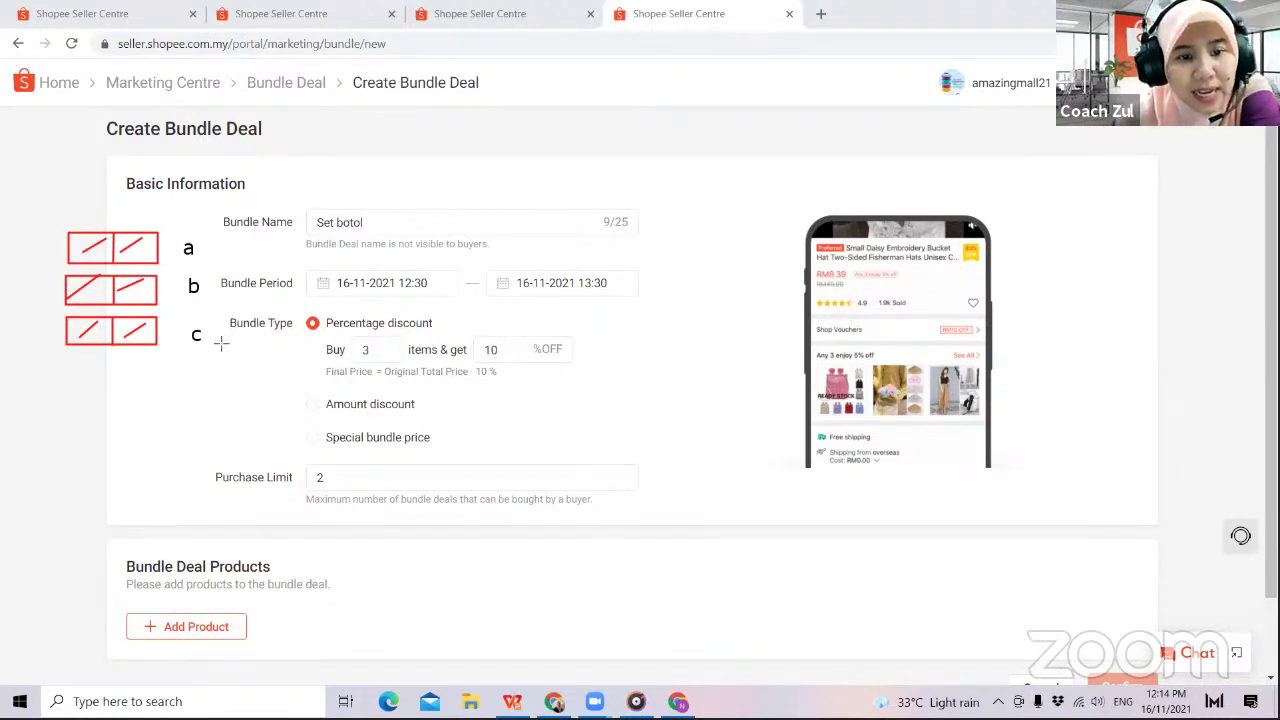
# - Draw an annotation arrow from label "c" to the purchase limit, and short arrows across labels "a" and "b"
pyautogui.moveTo(218, 340)
pyautogui.mouseDown()
pyautogui.moveTo(306, 442)
pyautogui.moveTo(318, 476)
pyautogui.mouseUp()
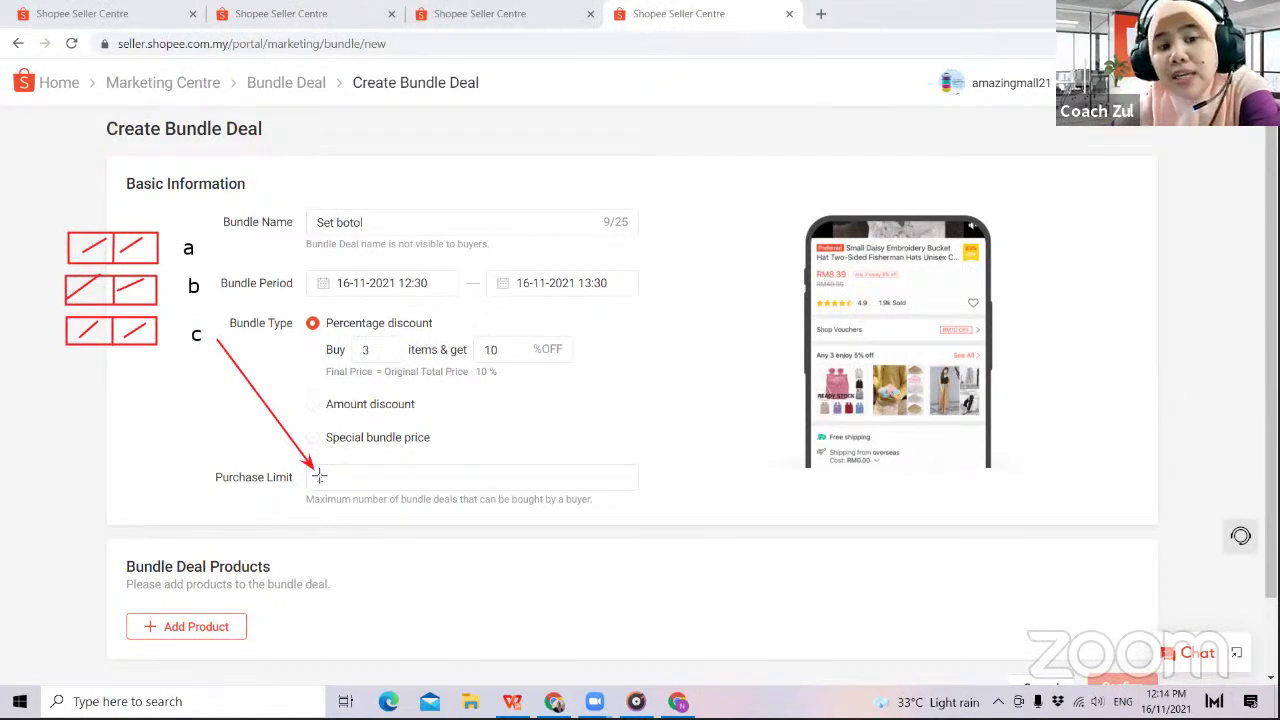
pyautogui.moveTo(180, 254); pyautogui.dragTo(204, 237)
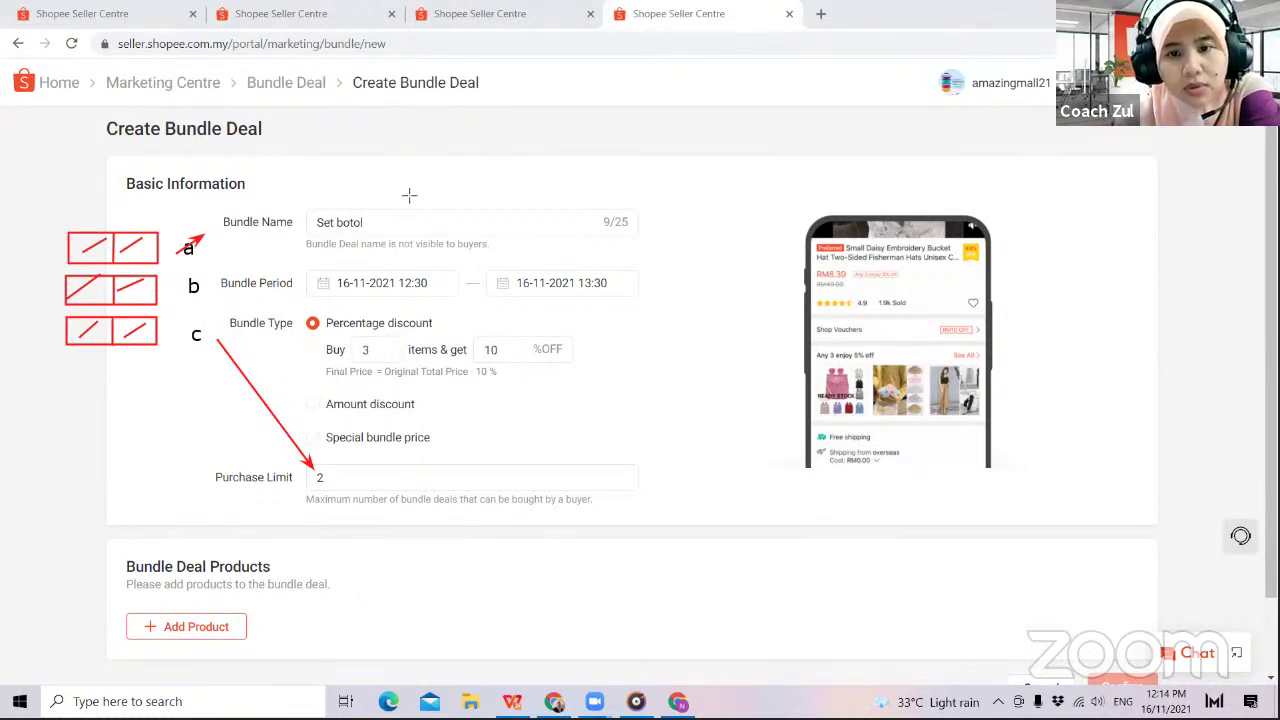
pyautogui.hotkey('ctrl', 'z')
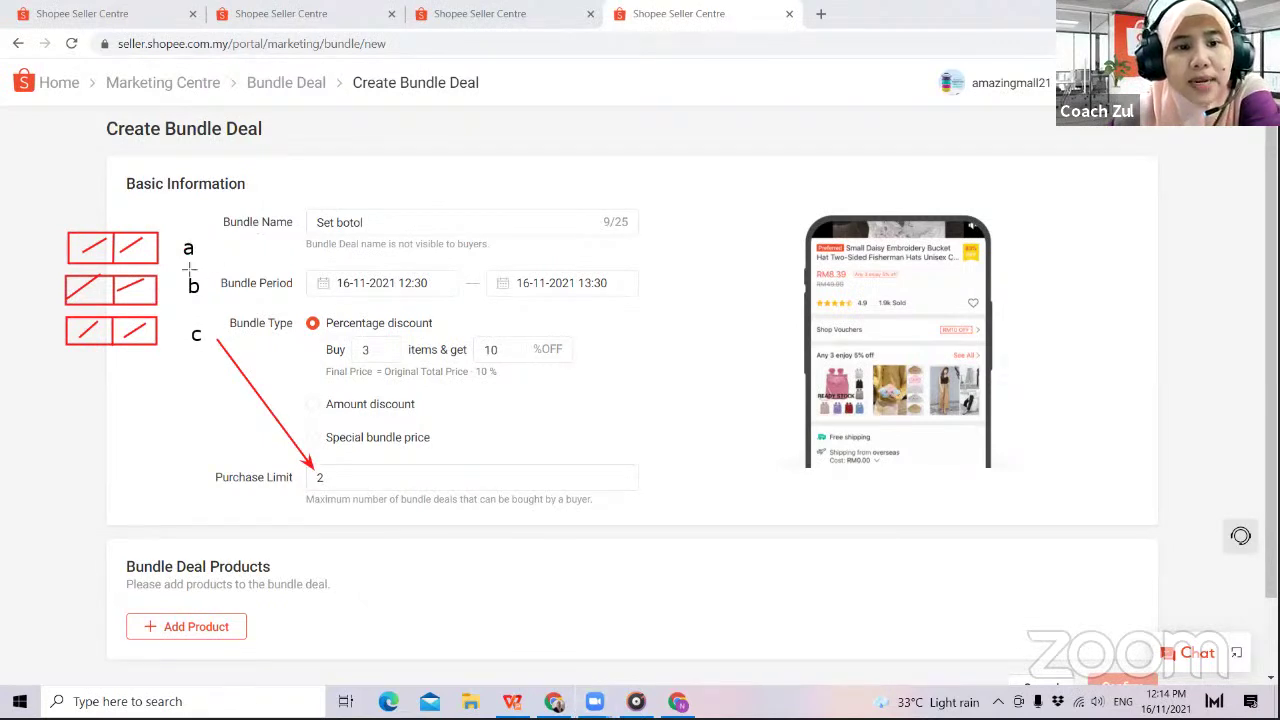
pyautogui.moveTo(190, 257); pyautogui.dragTo(207, 239)
pyautogui.moveTo(185, 295); pyautogui.dragTo(212, 273)
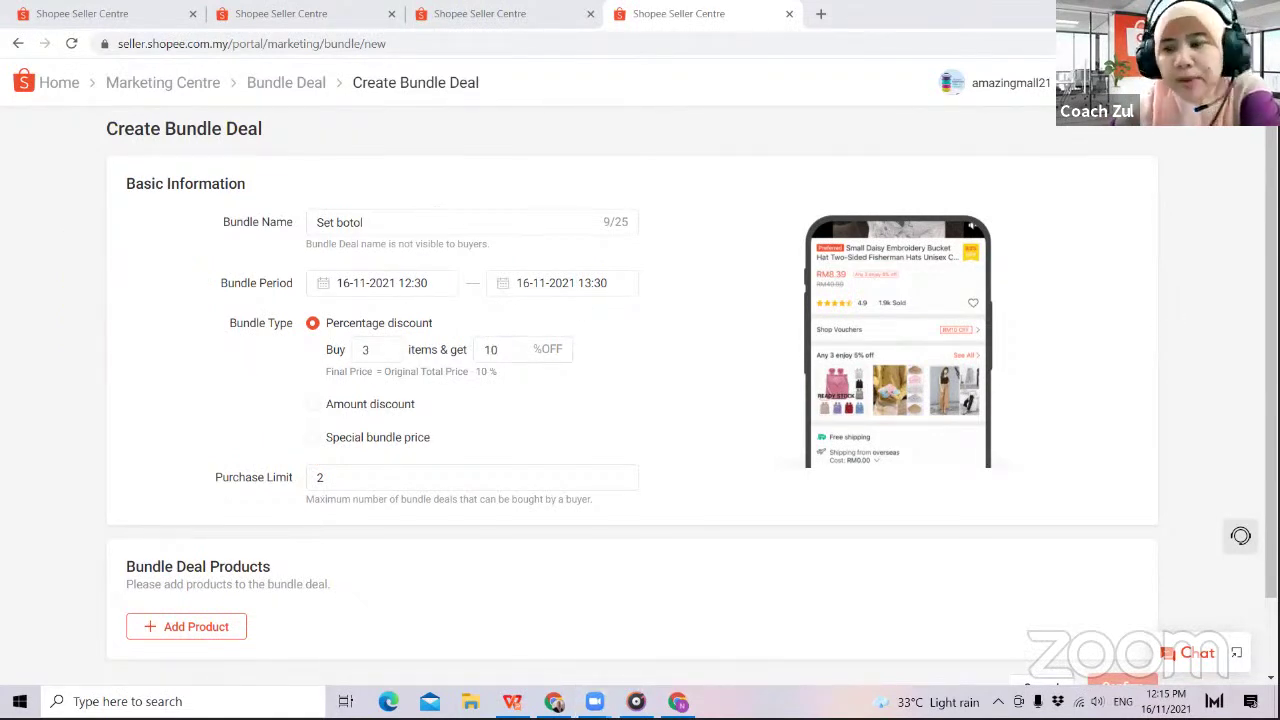
# - Start adding products to the bundle deal and search the product names for "eco"
pyautogui.scroll(-2, 785, 462)
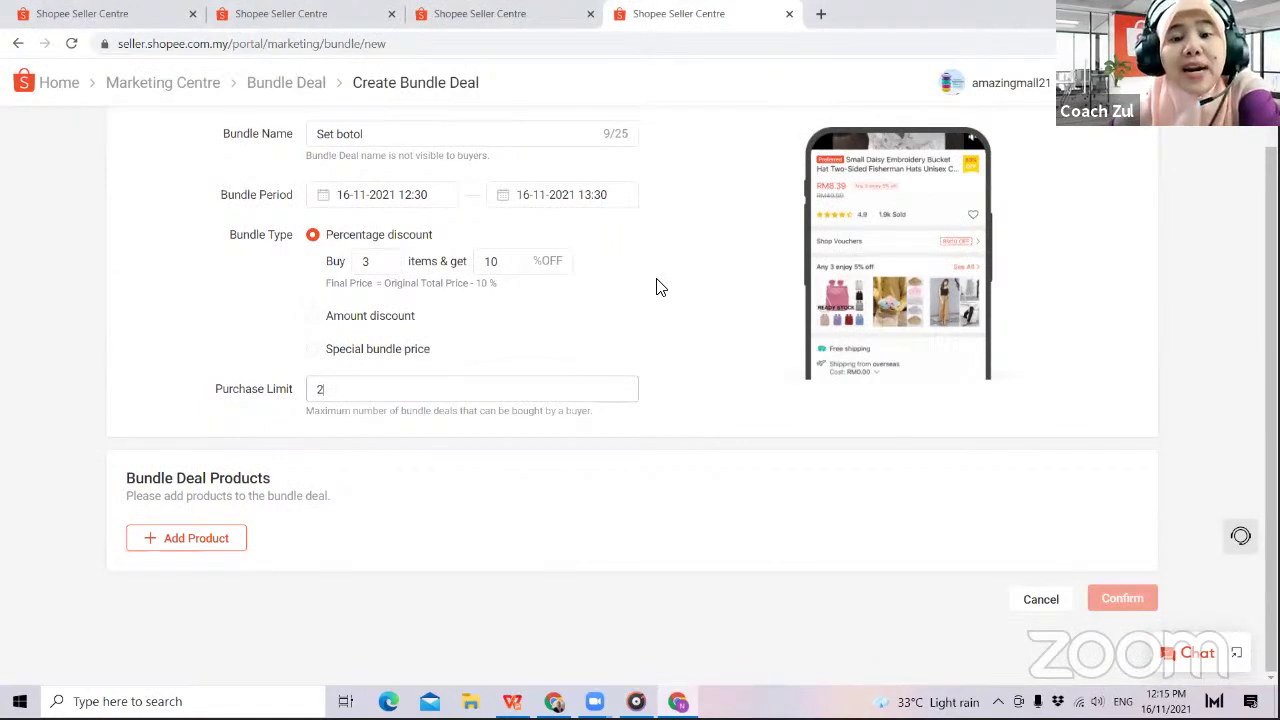
pyautogui.click(186, 538)
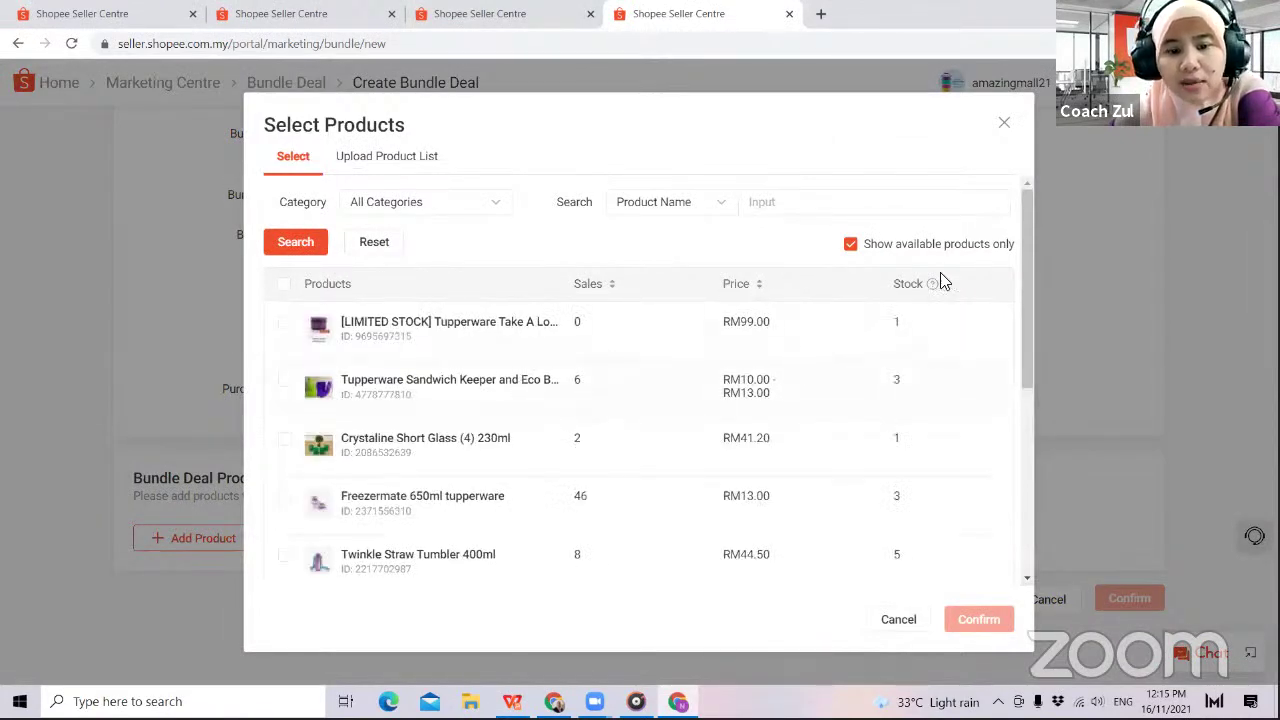
pyautogui.write('eco')
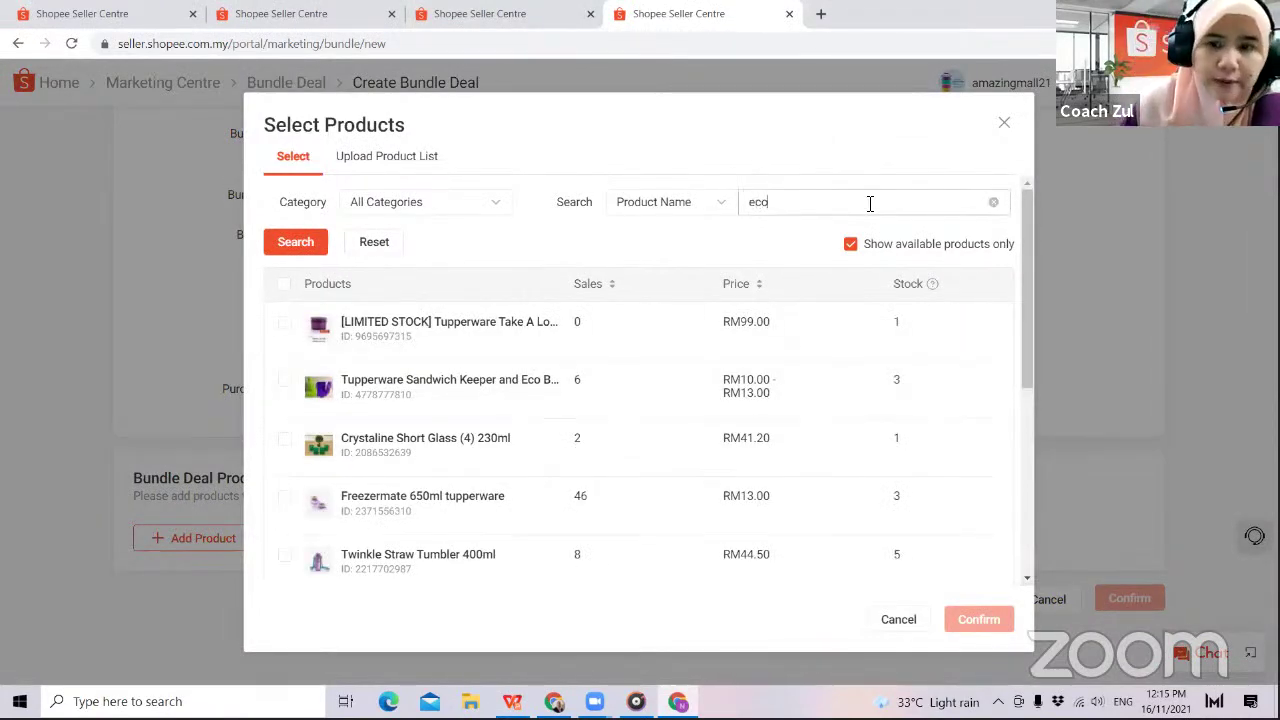
pyautogui.press('Return')
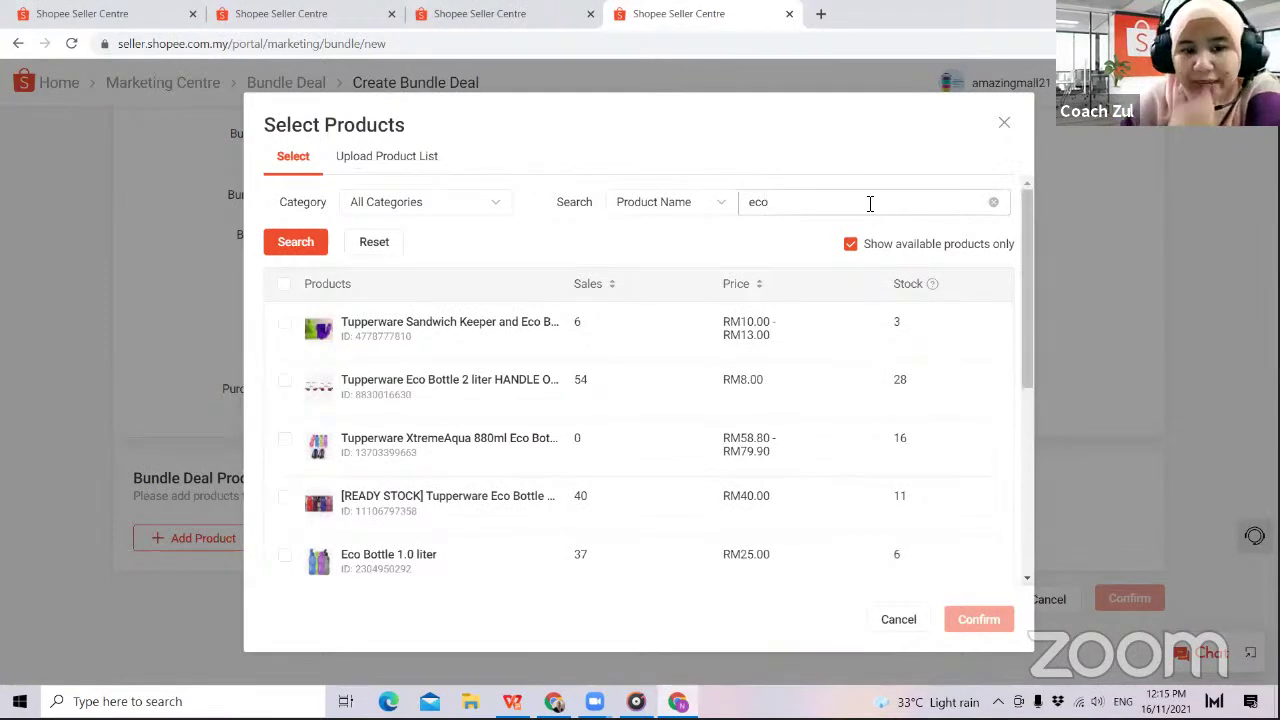
# - Select Eco Bottle 1.0 liter, the [READY STOCK] Tupperware Eco Bottle and the Tupperware XtremeAqua 880ml for the bundle
pyautogui.click(284, 554)
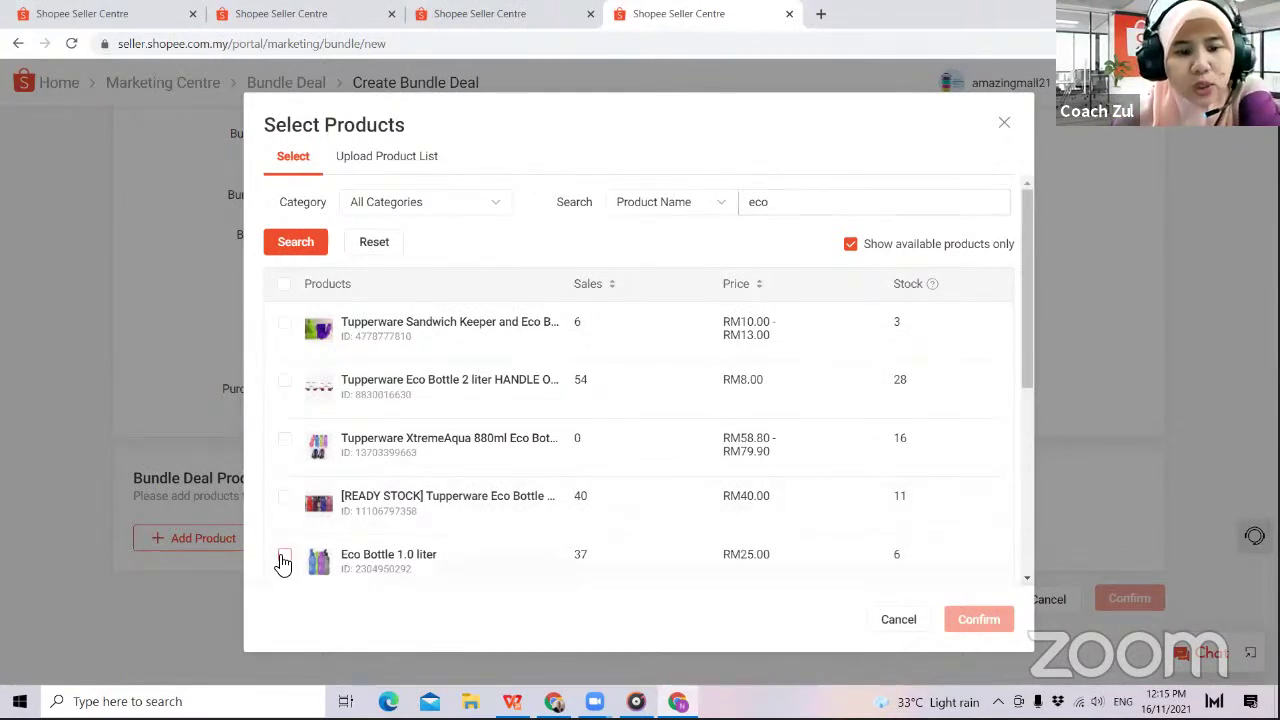
pyautogui.click(285, 498)
pyautogui.click(285, 440)
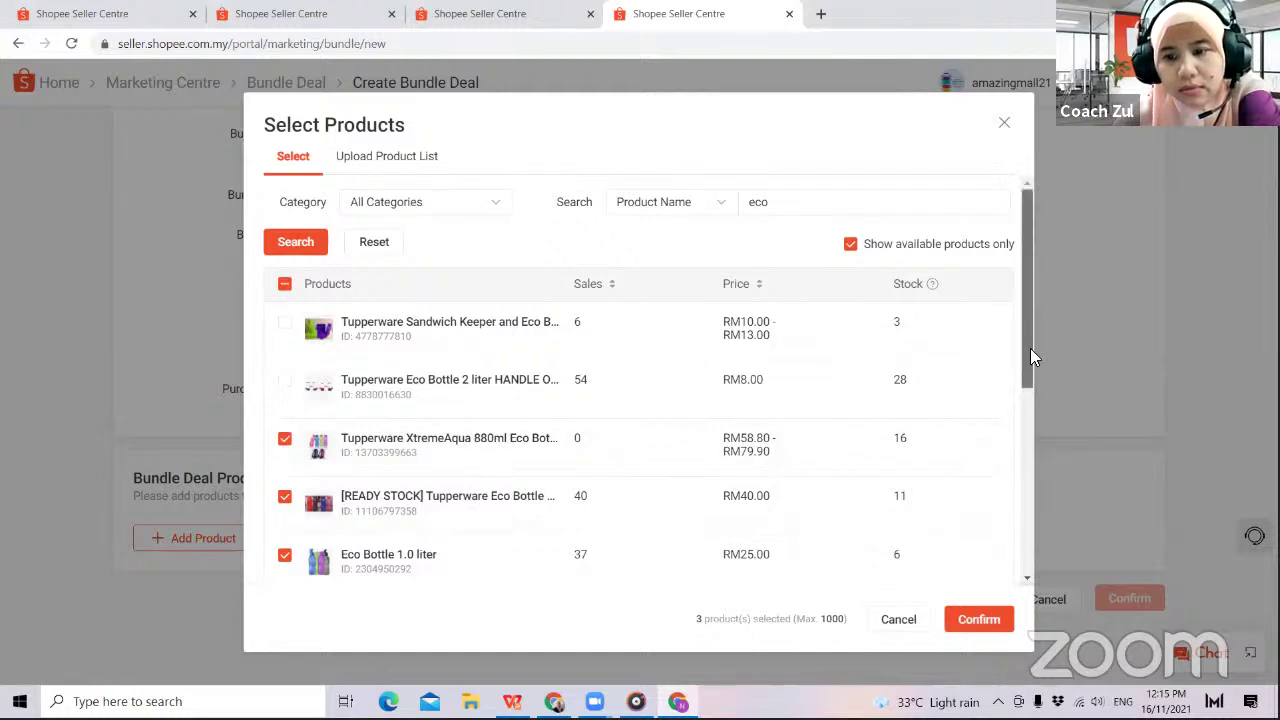
# - Also select Emoji eco bottle 500ml, both 2 liter eco bottles and Tupperware Eco Bottle 500ml (1pc), and add the selected products to the bundle
pyautogui.moveTo(1026, 324); pyautogui.dragTo(1060, 459)
pyautogui.click(285, 402)
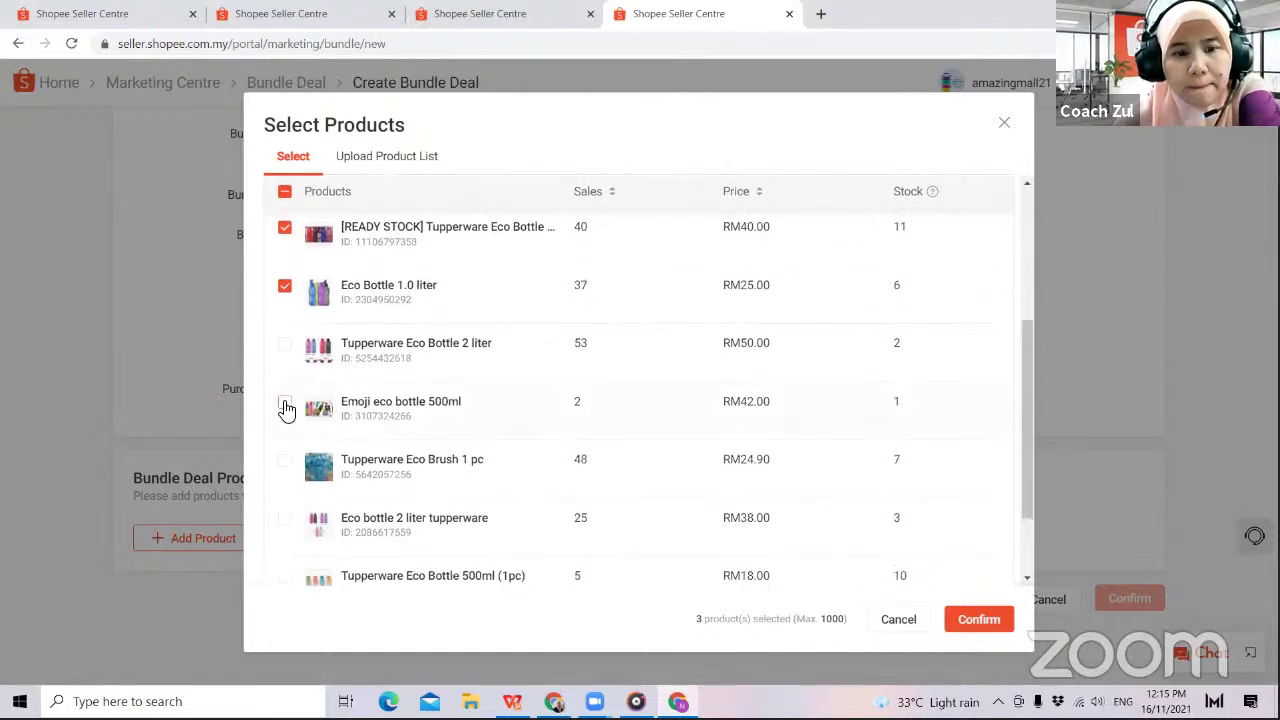
pyautogui.click(284, 345)
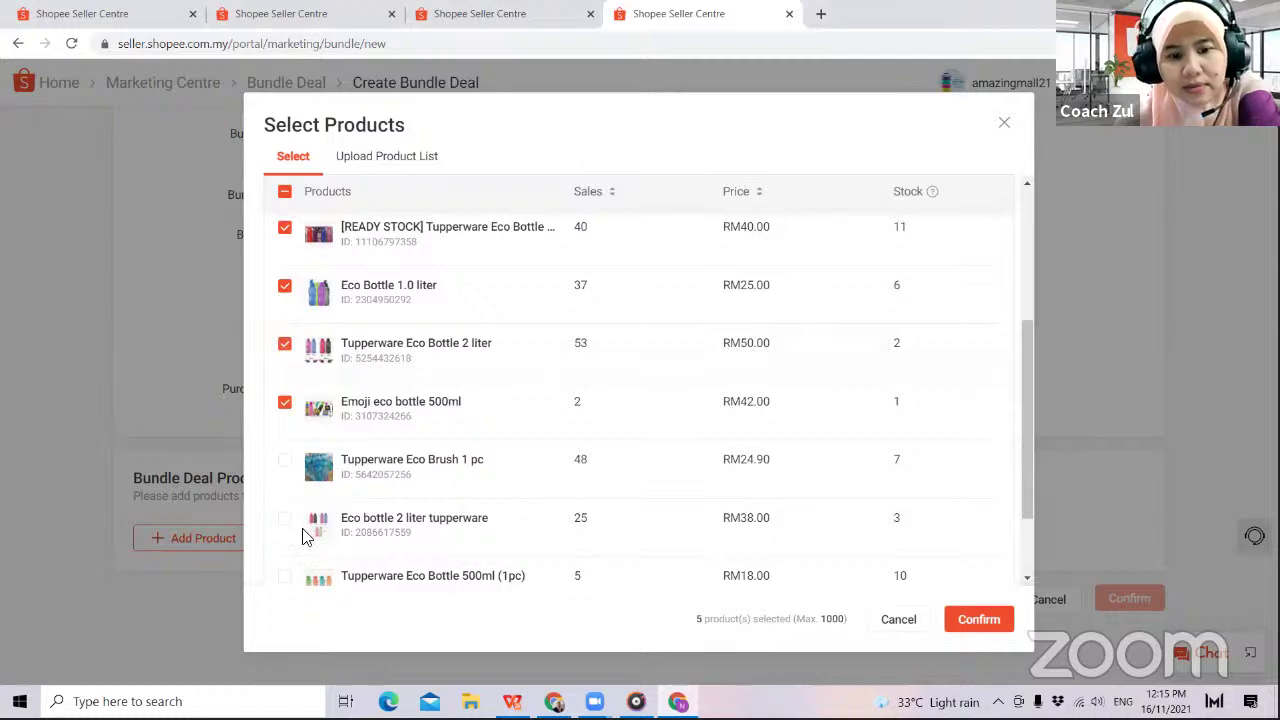
pyautogui.click(284, 520)
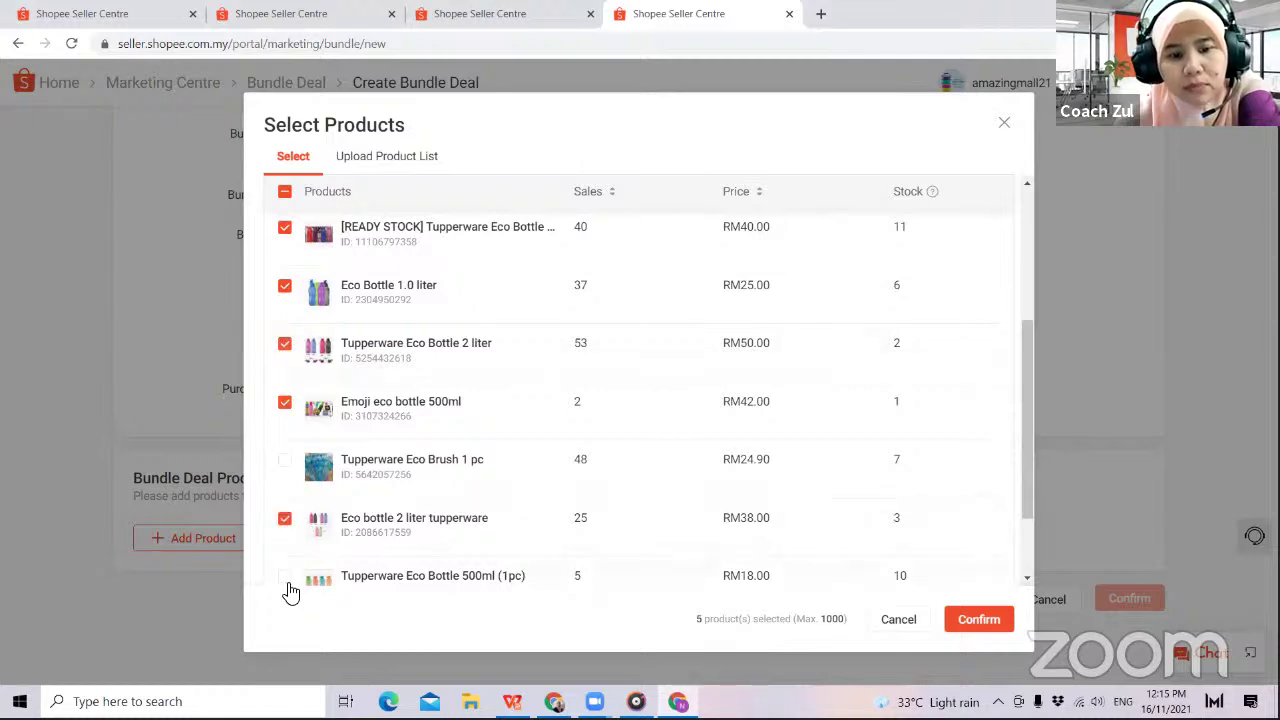
pyautogui.click(285, 578)
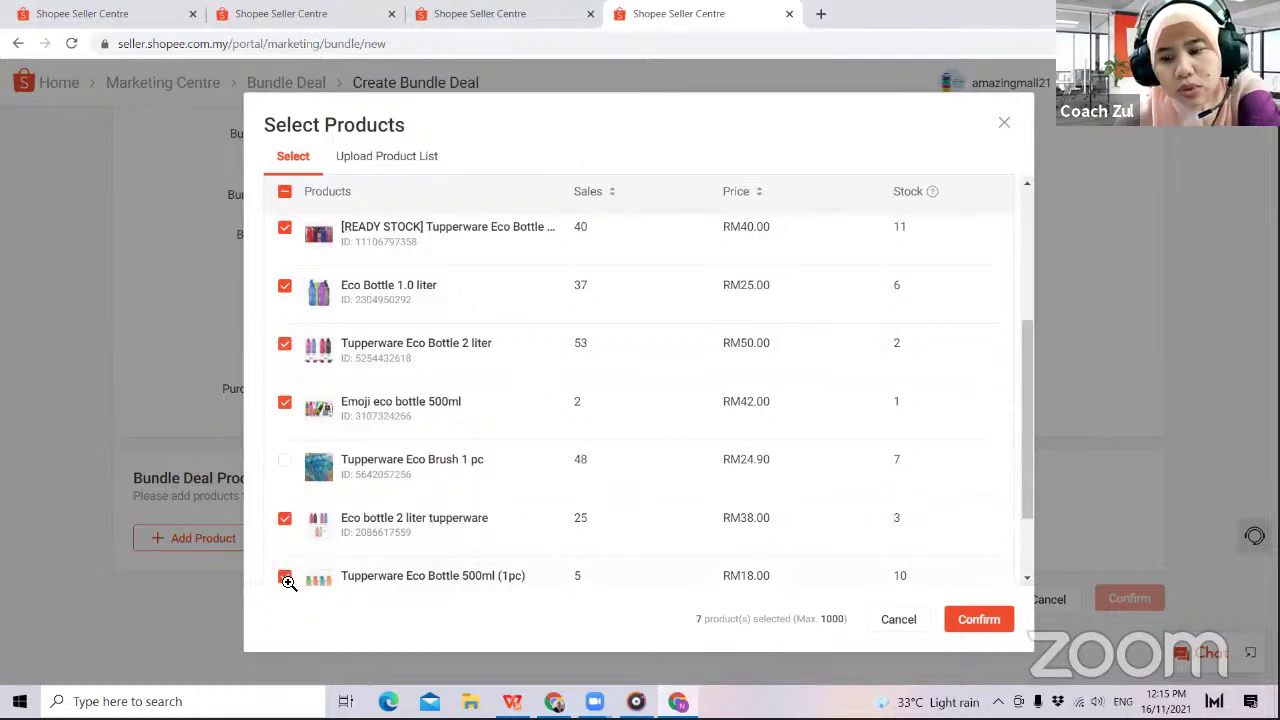
pyautogui.click(975, 619)
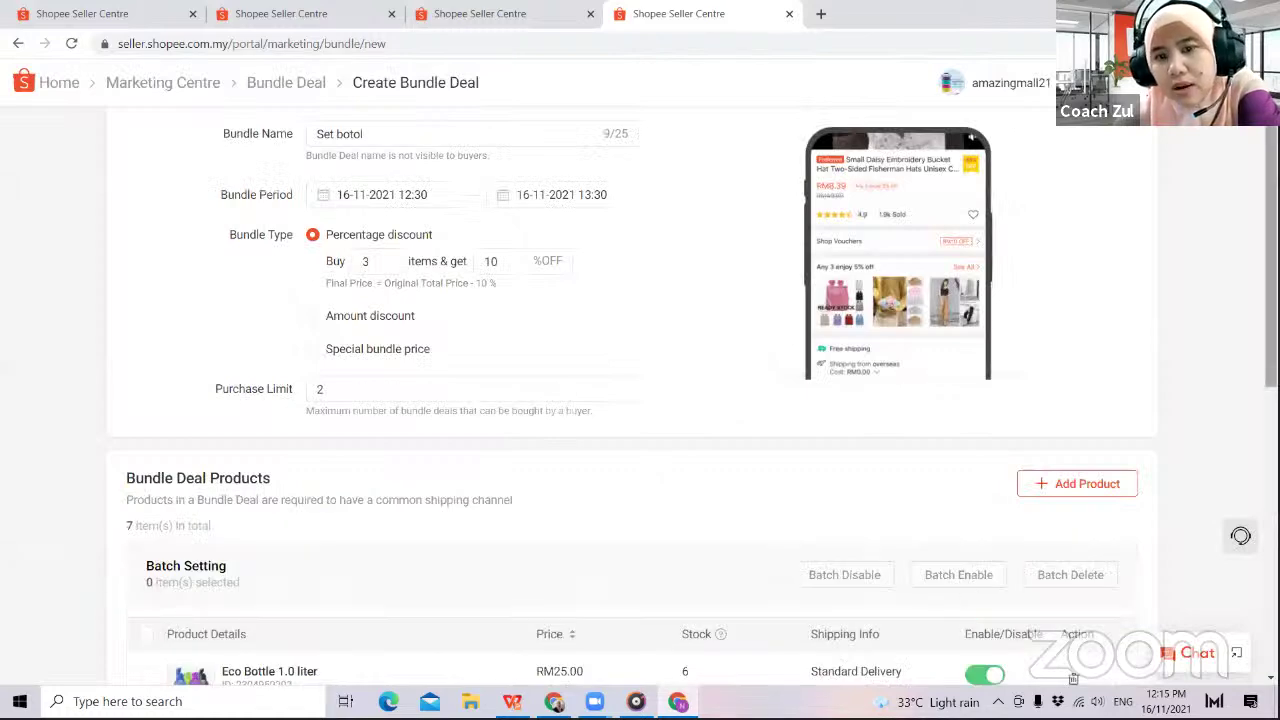
# - Review the products added to the bundle deal together with its discount and purchase limit settings
pyautogui.scroll(-5, 640, 400)
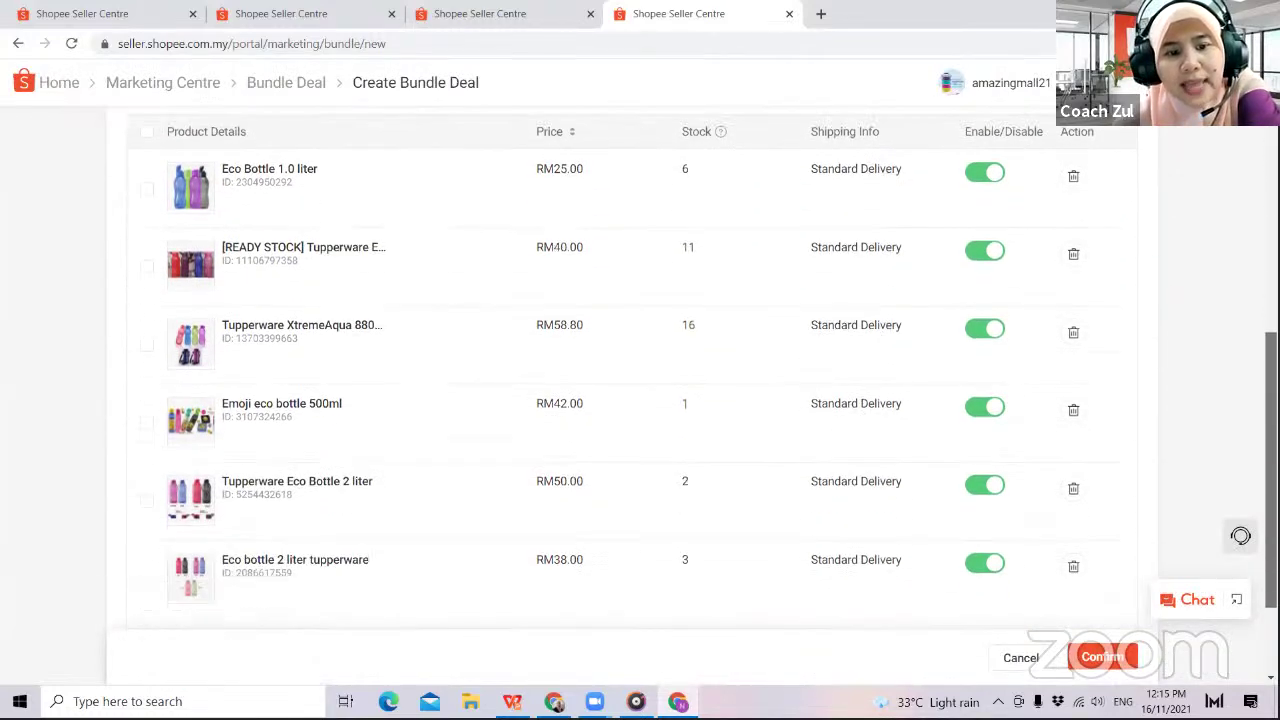
pyautogui.scroll(5, 640, 400)
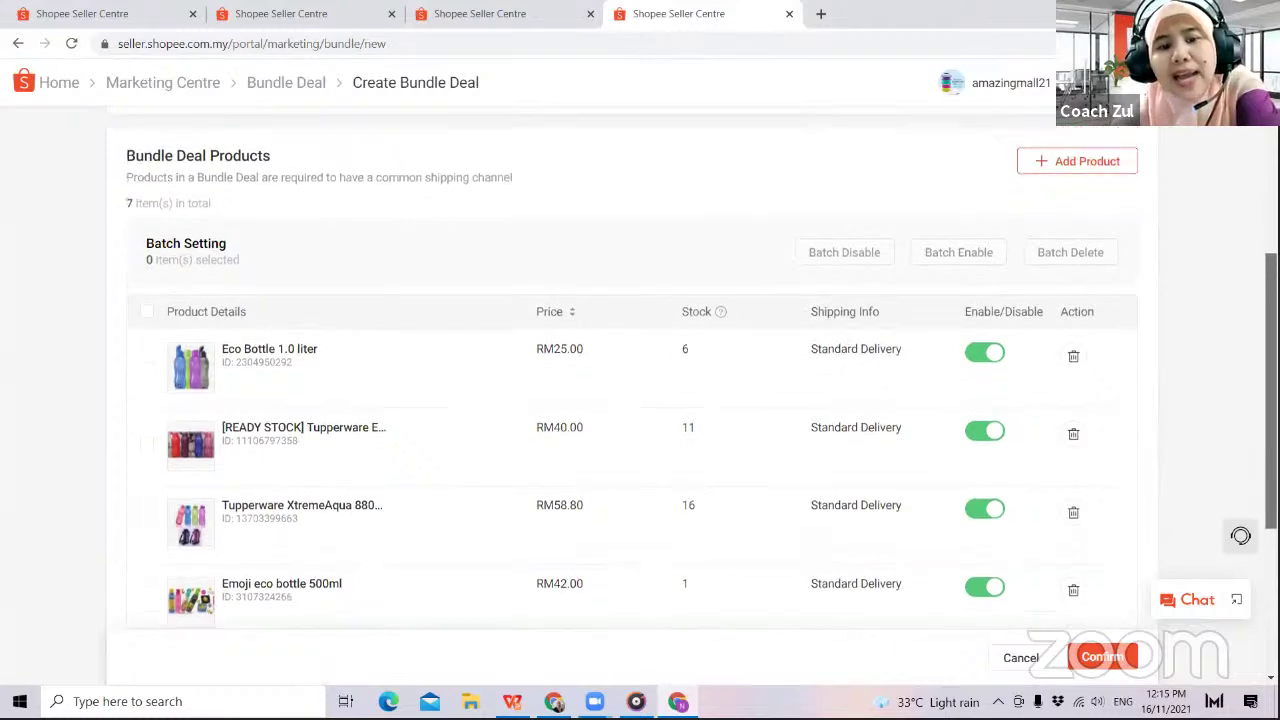
pyautogui.scroll(1, 640, 400)
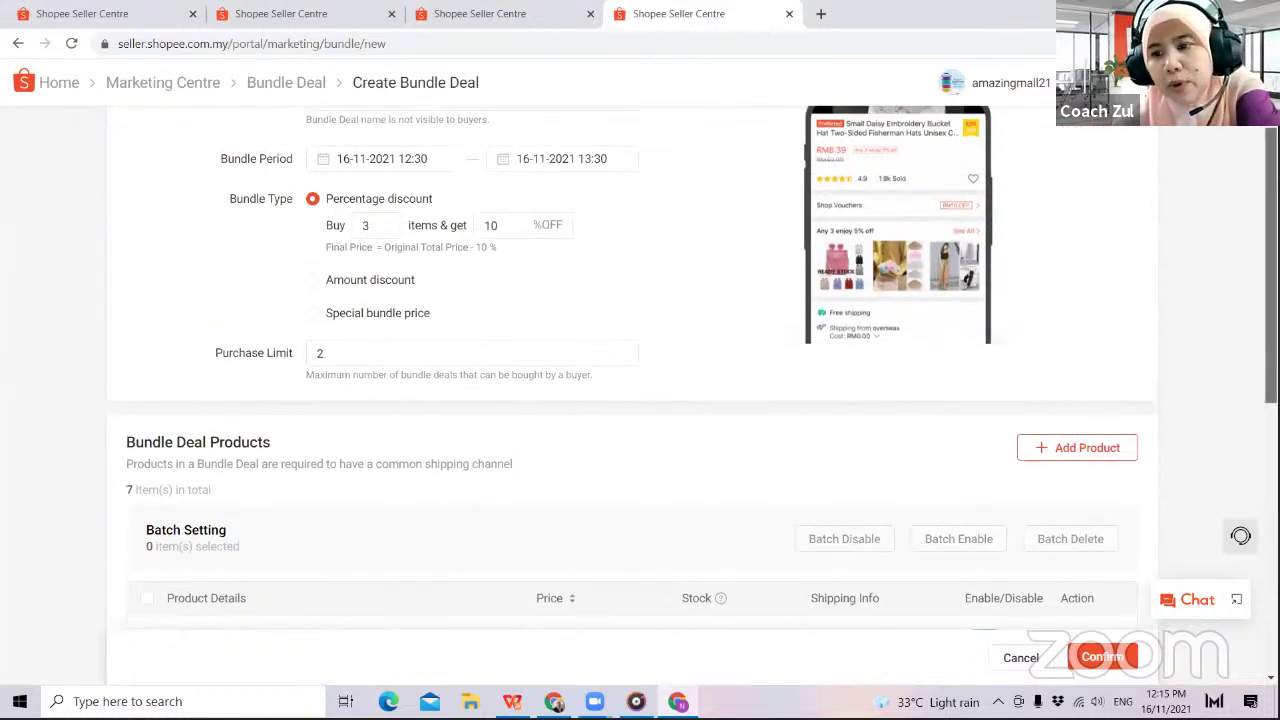
pyautogui.scroll(2, 640, 400)
pyautogui.scroll(-2, 640, 400)
pyautogui.scroll(-5, 640, 400)
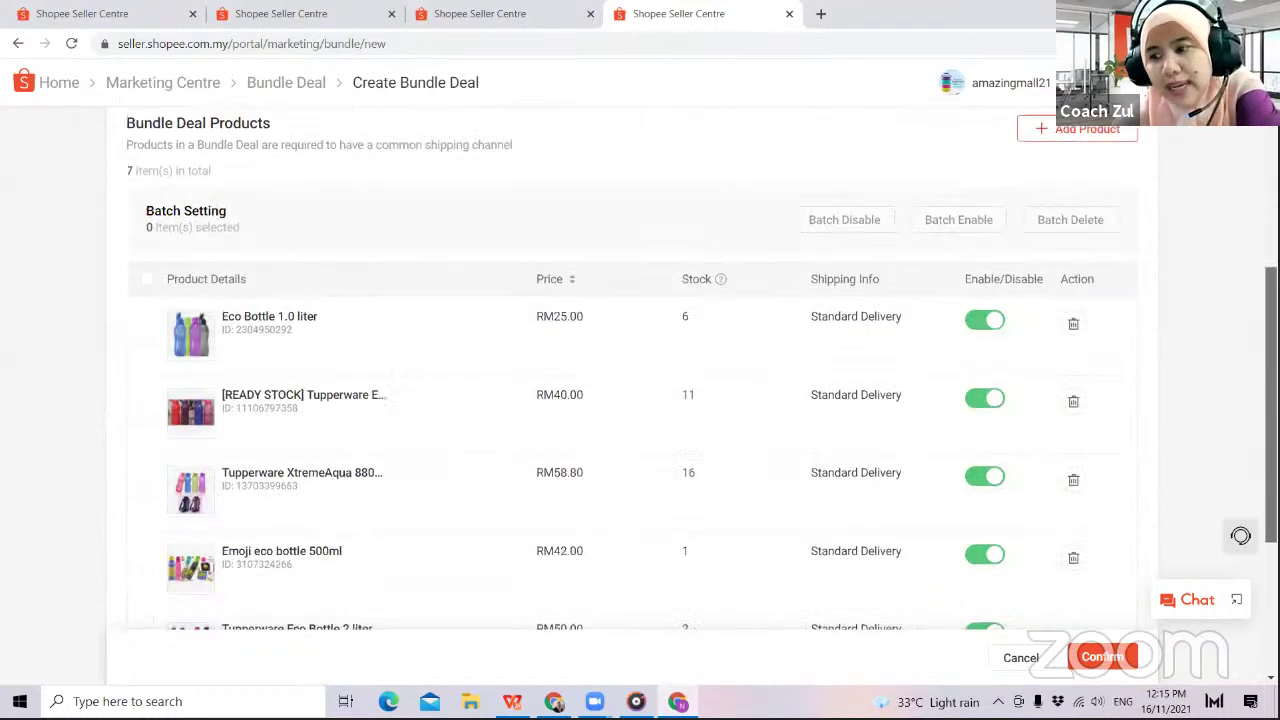
# - Confirm the new bundle deal and return to the bundle deal list to look over the promotions
pyautogui.scroll(1, 640, 400)
pyautogui.scroll(-2, 1166, 526)
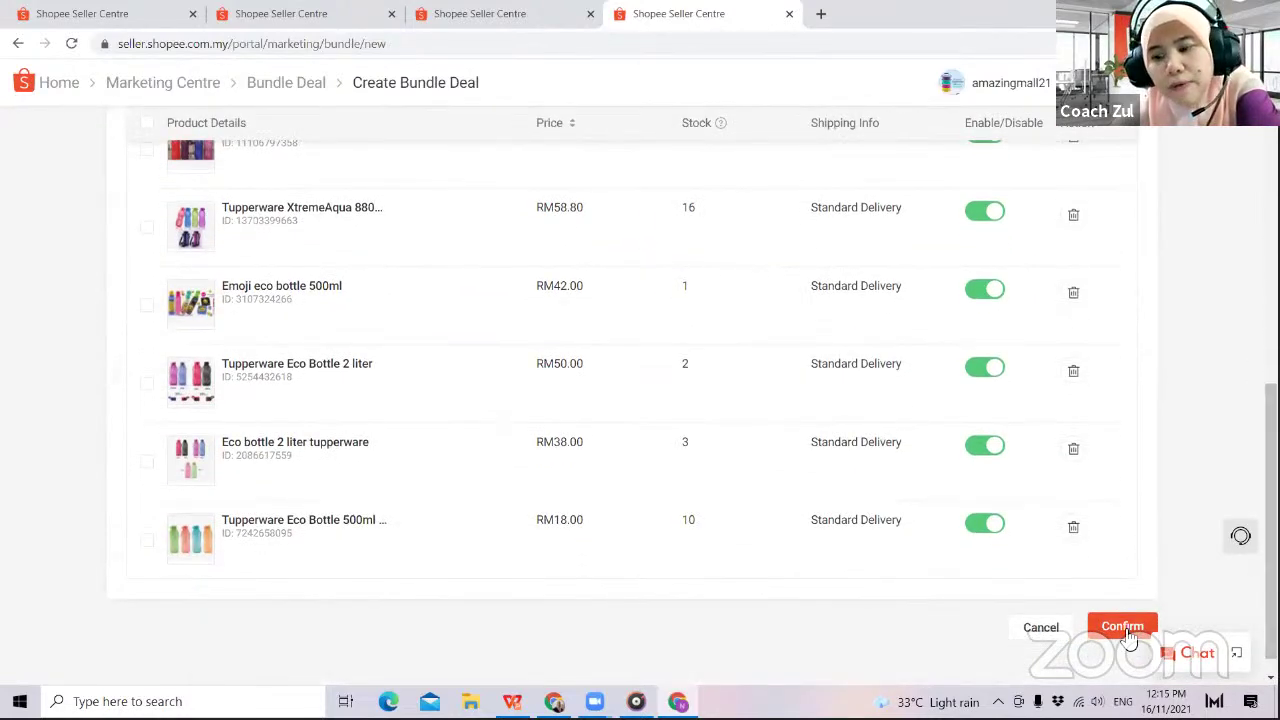
pyautogui.click(1126, 630)
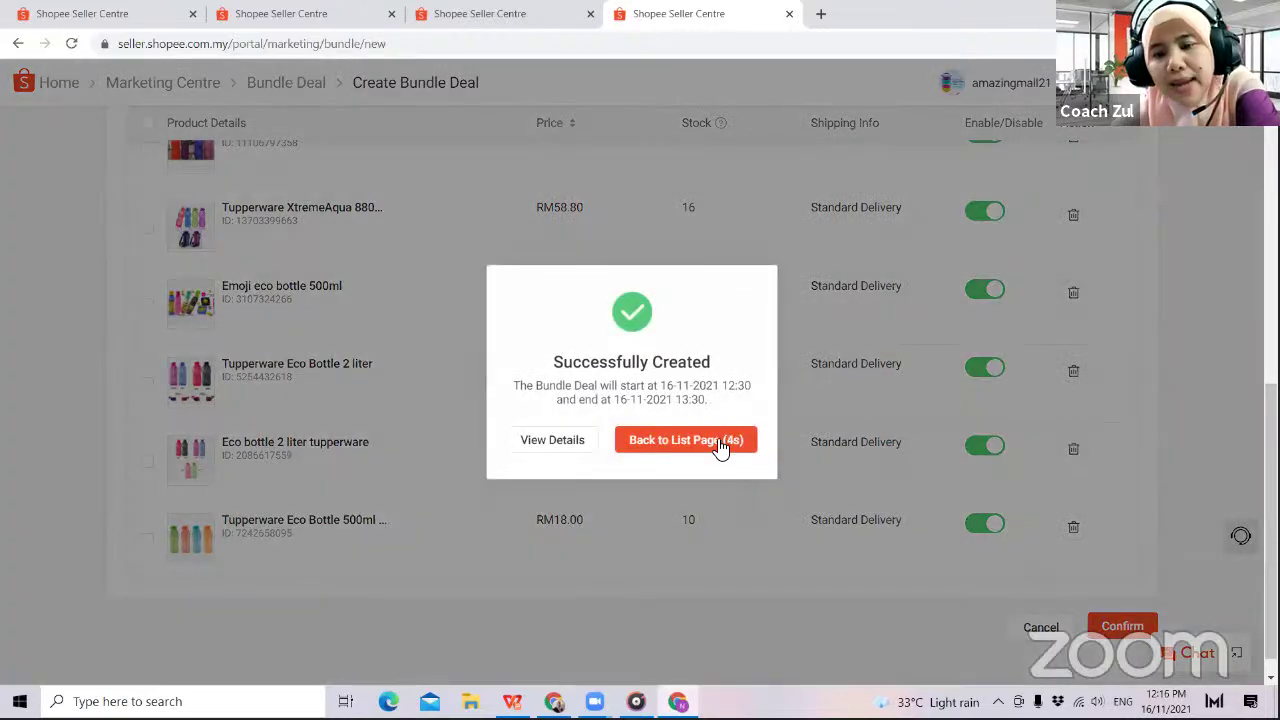
pyautogui.click(722, 449)
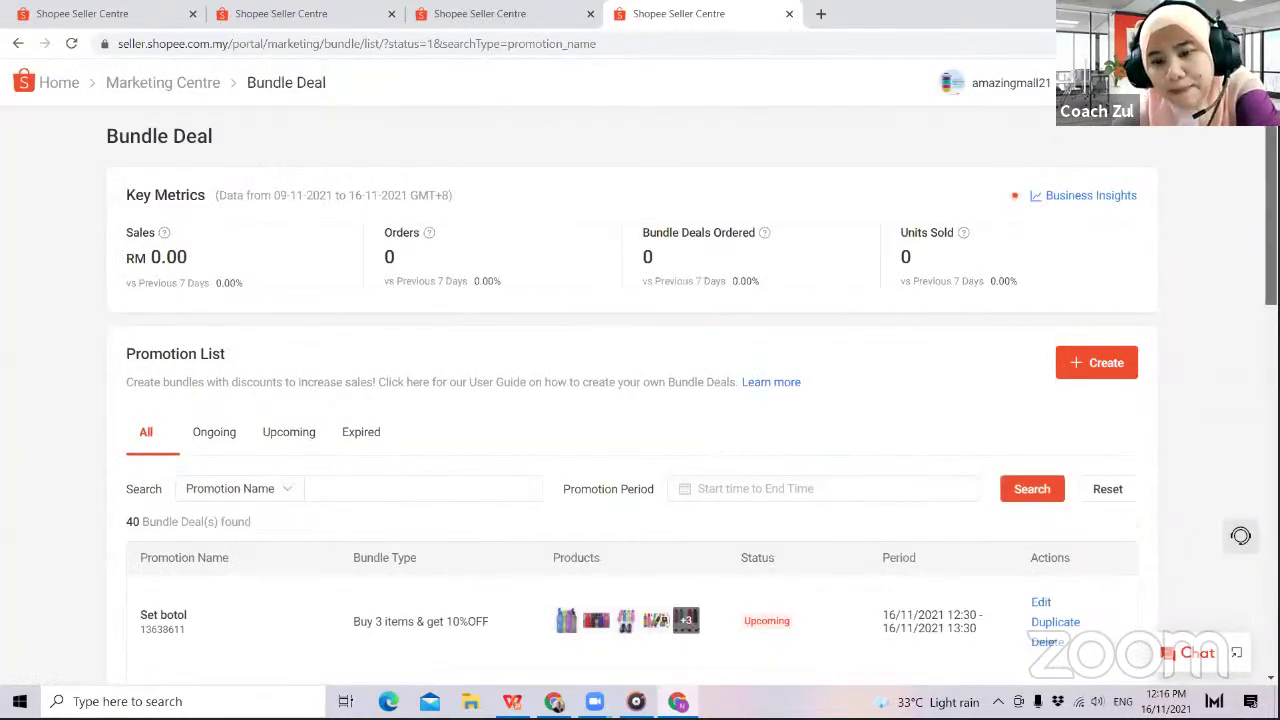
pyautogui.scroll(-4, 1240, 536)
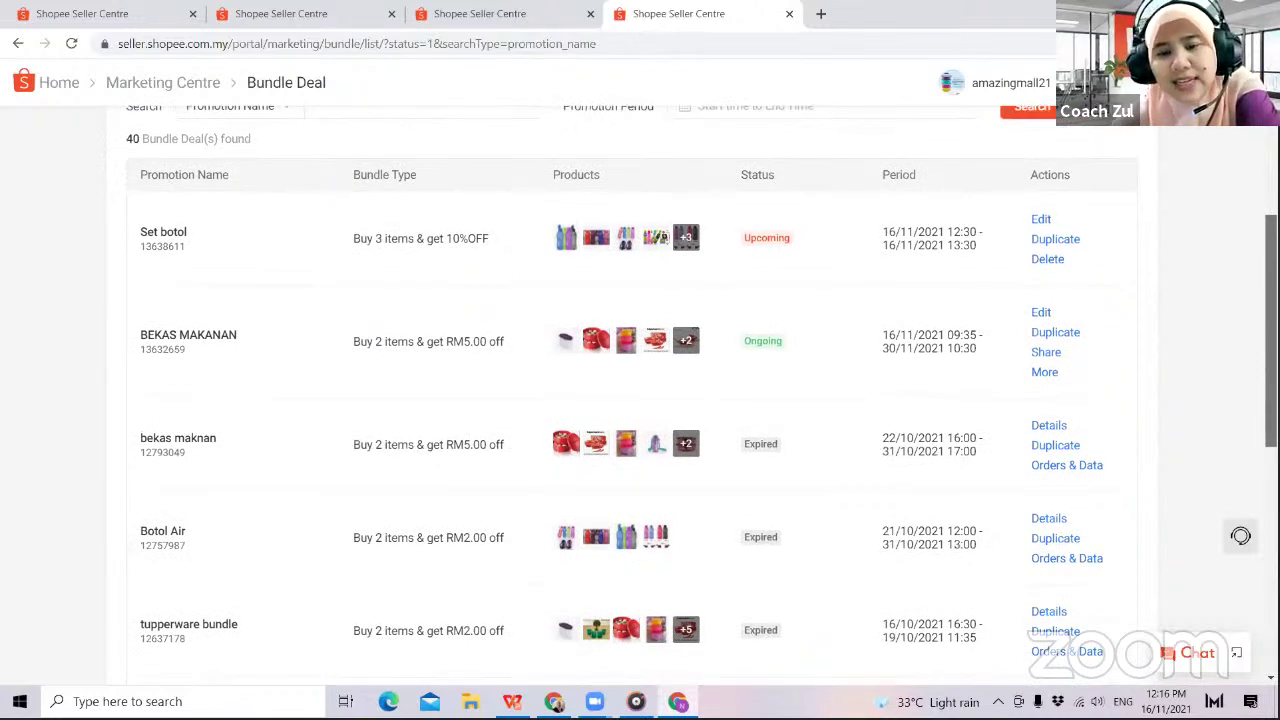
pyautogui.scroll(2, 1240, 536)
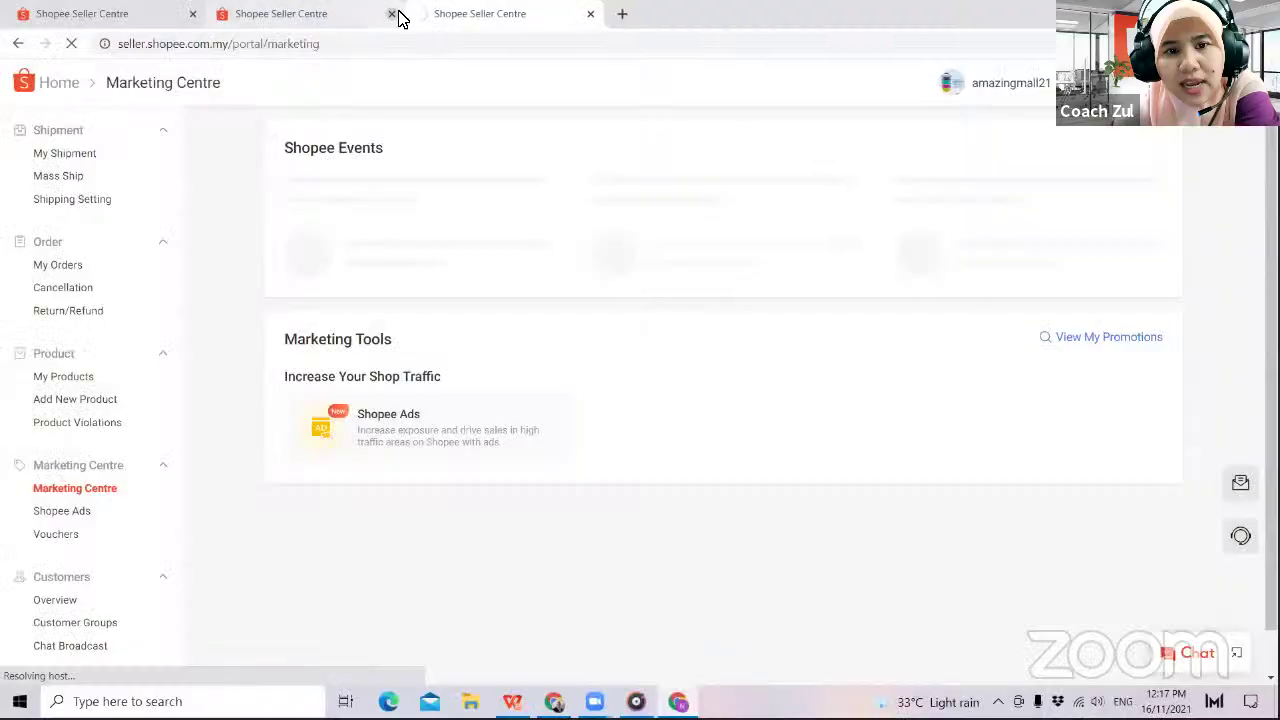
# - Close the spare Seller Centre page, open the Add-on Deal tool from Marketing Centre and start creating a new add-on deal
pyautogui.click(395, 14)
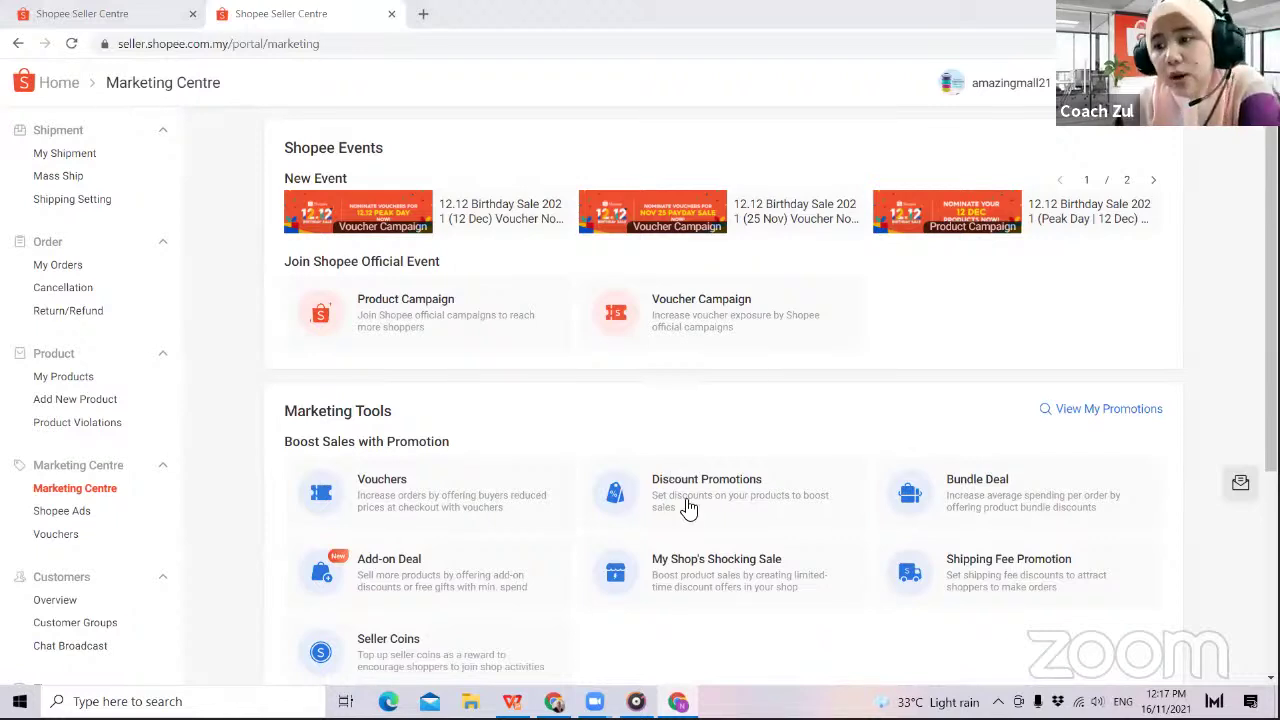
pyautogui.click(443, 585)
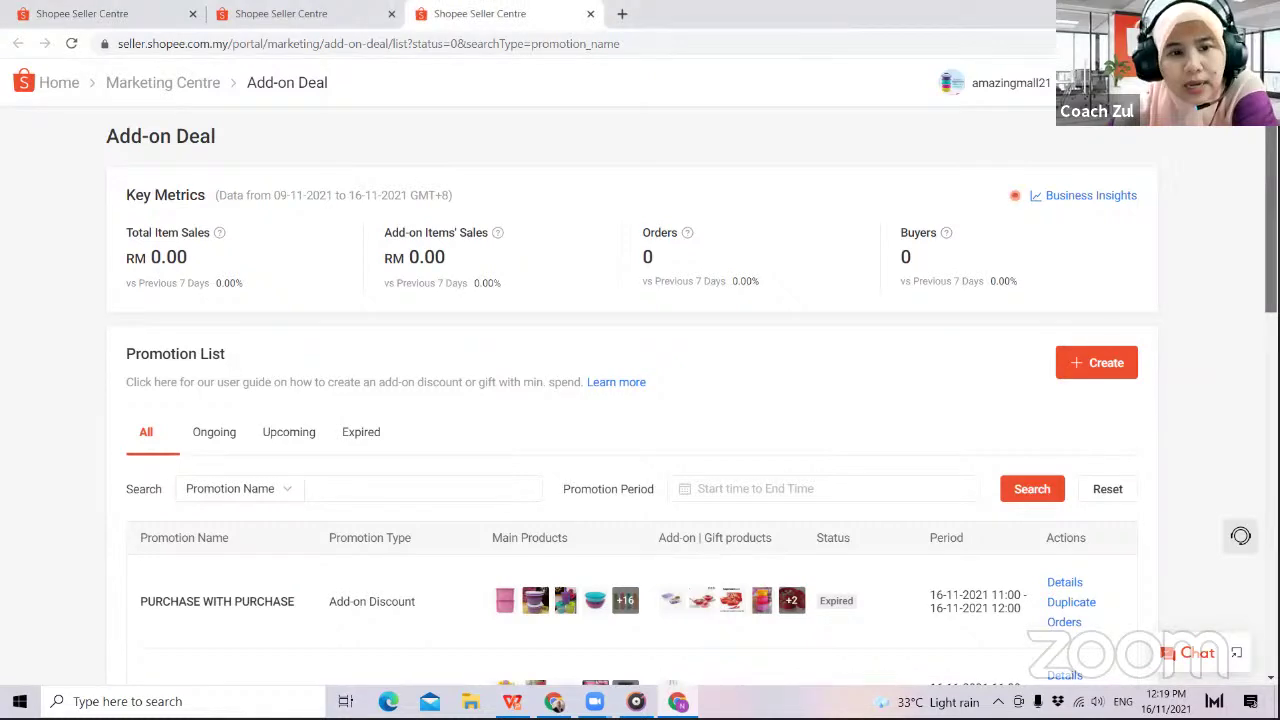
pyautogui.scroll(-1, 1206, 271)
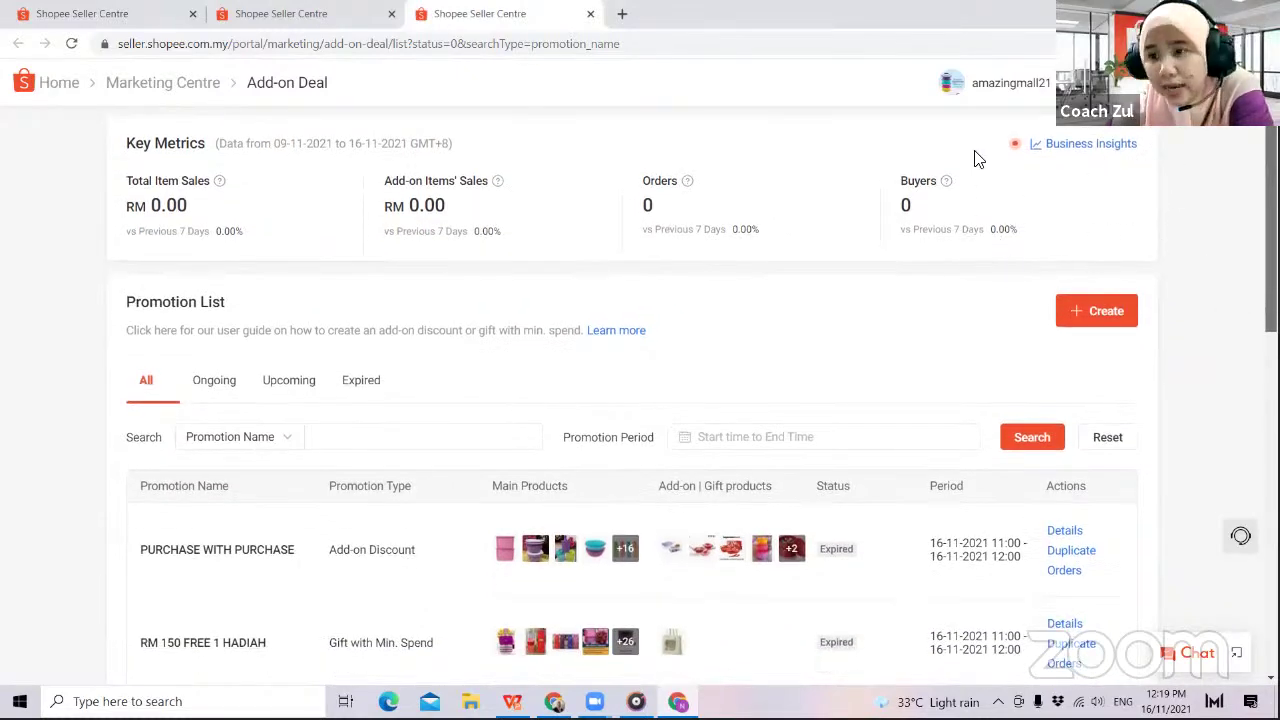
pyautogui.scroll(-2, 1020, 255)
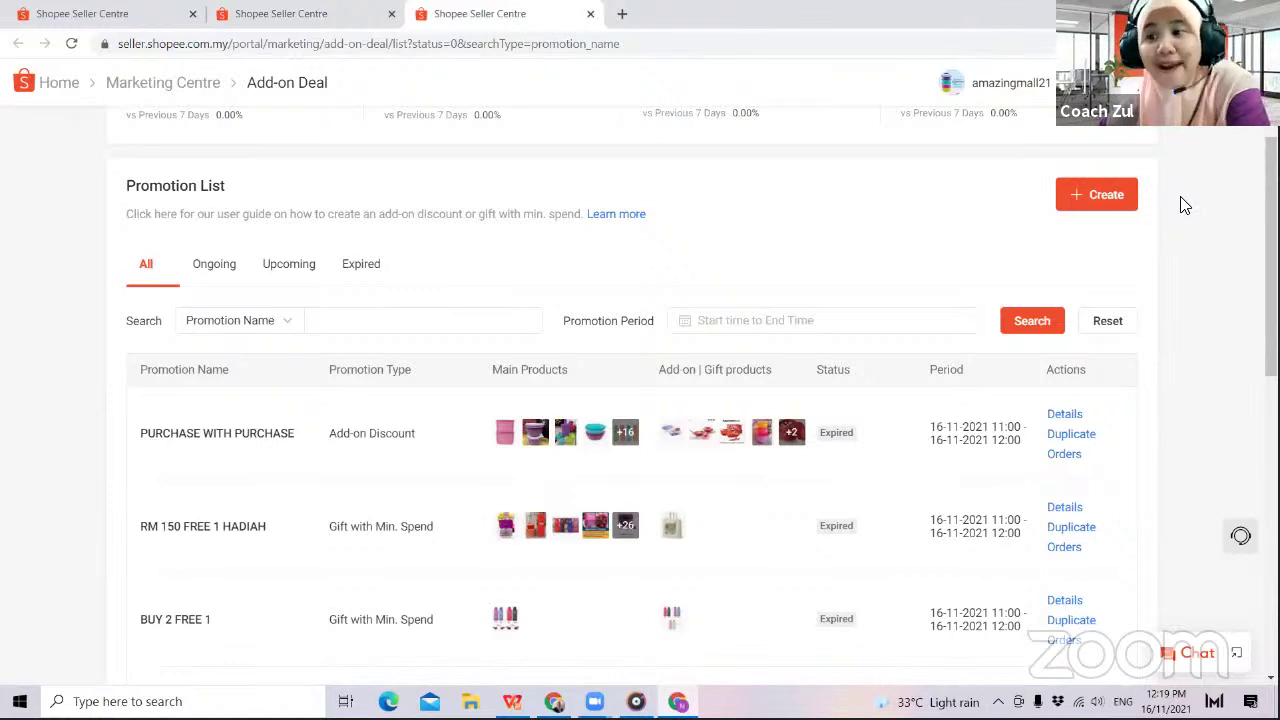
pyautogui.click(1089, 188)
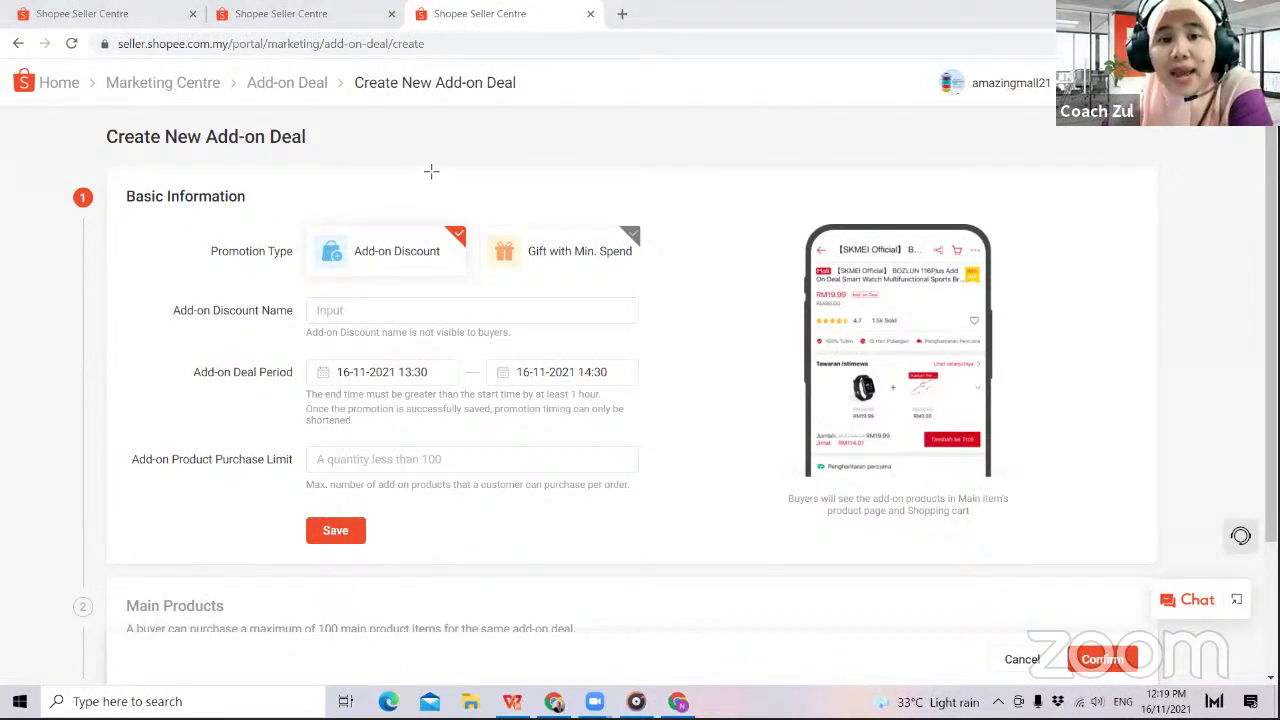
# - Mark the Add-on Discount and Gift with Min. Spend promotion types with red arrows, and choose Gift with Min. Spend
pyautogui.moveTo(434, 158); pyautogui.dragTo(400, 229)
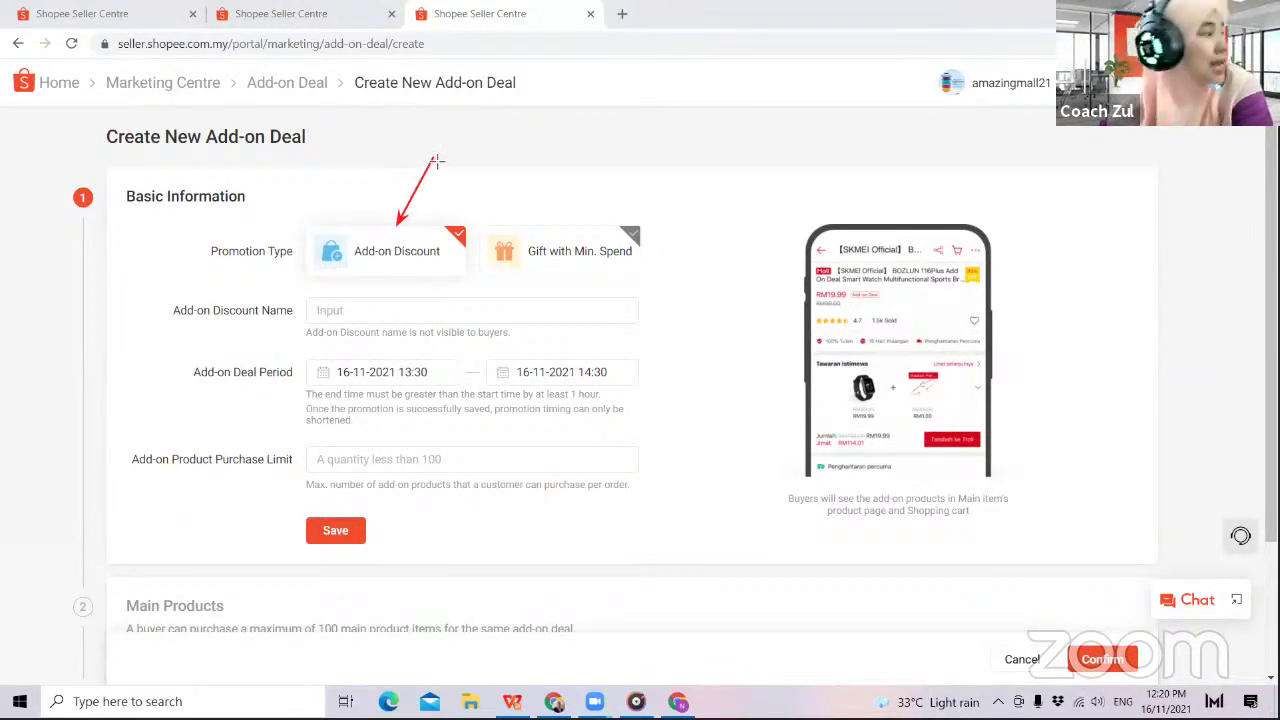
pyautogui.moveTo(434, 158)
pyautogui.mouseDown()
pyautogui.moveTo(530, 196)
pyautogui.moveTo(568, 228)
pyautogui.mouseUp()
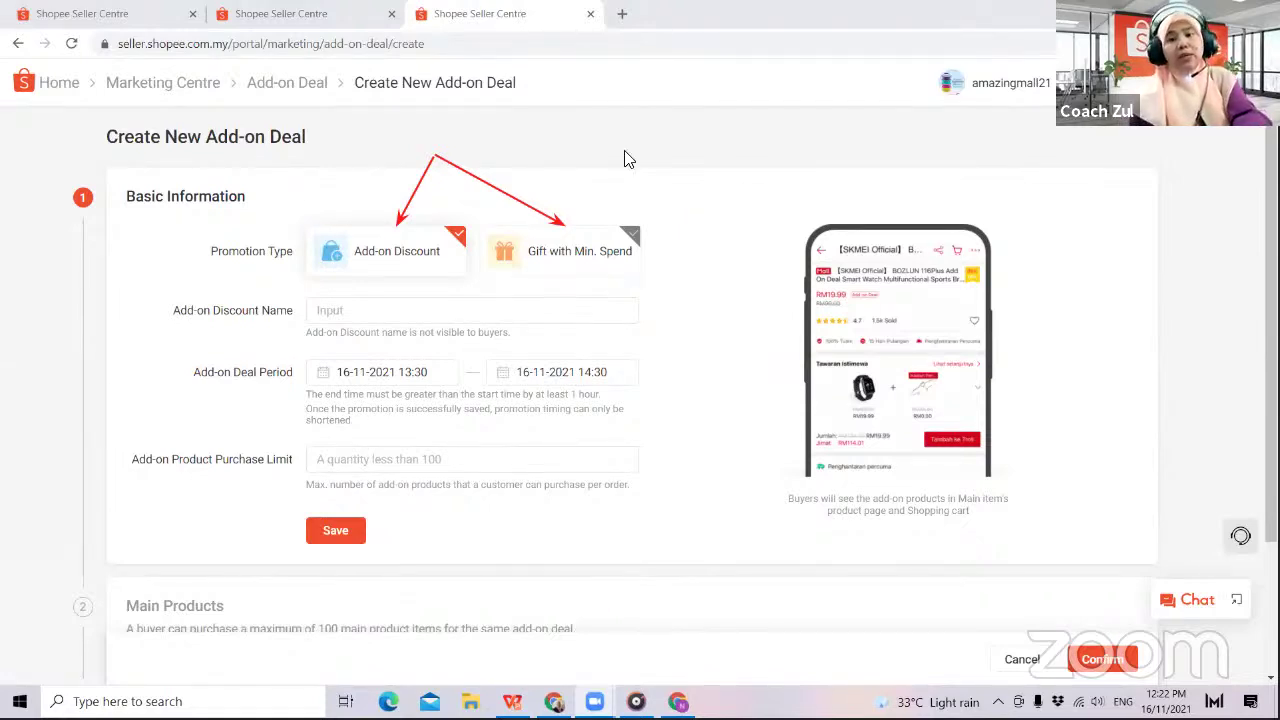
pyautogui.click(555, 258)
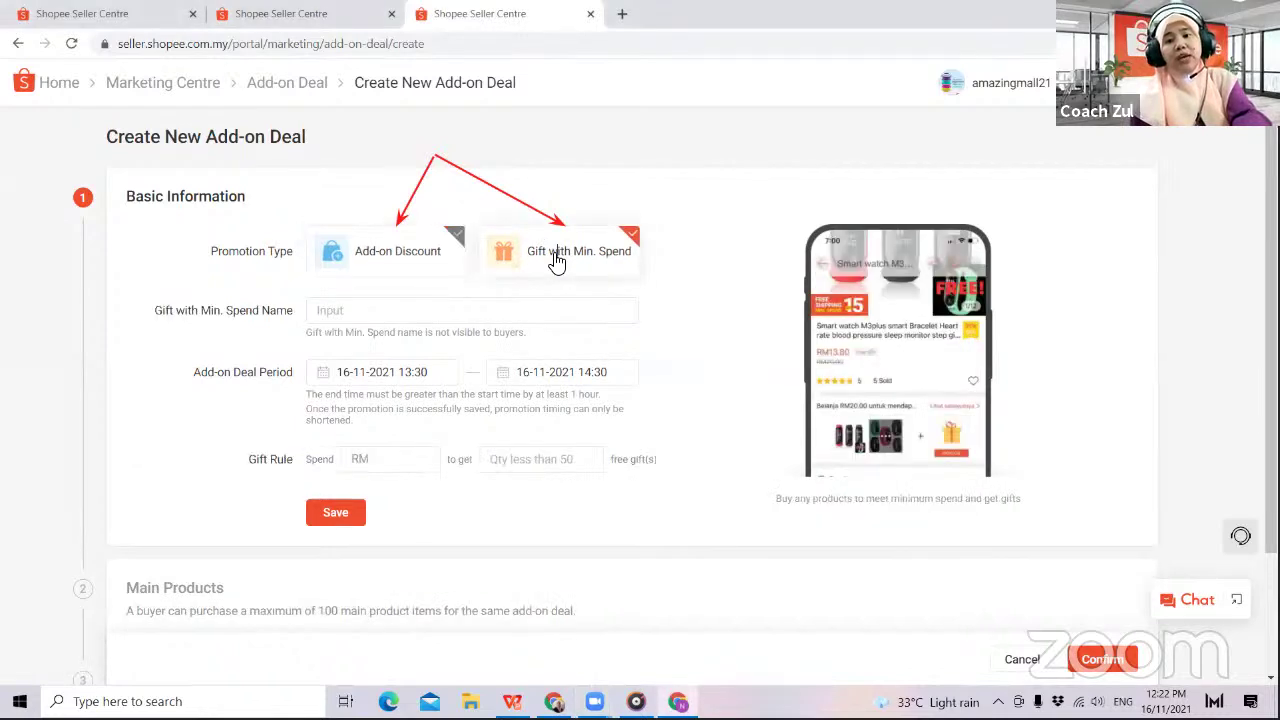
# - Name the promotion "buy 2 free 1", set the gift rule to spend RM100 for 1 free gift, and save the basic information
pyautogui.click(456, 304)
pyautogui.write('buy 2 free 1')
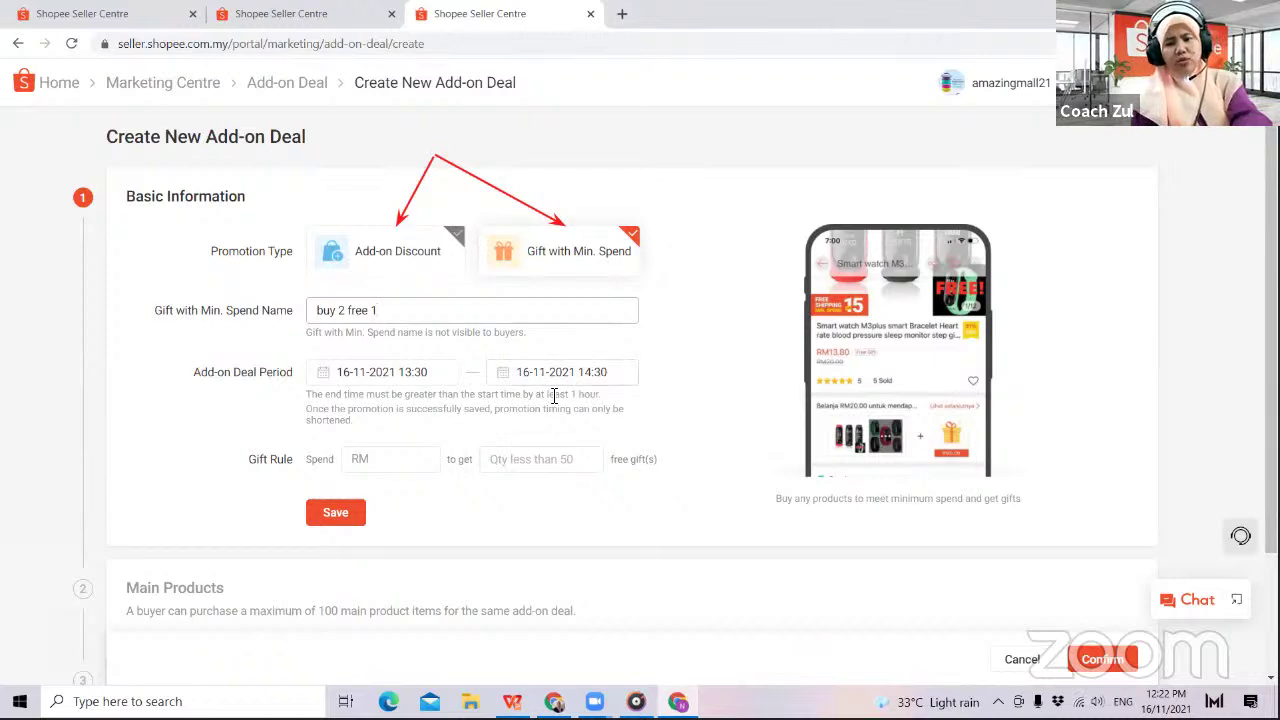
pyautogui.click(404, 466)
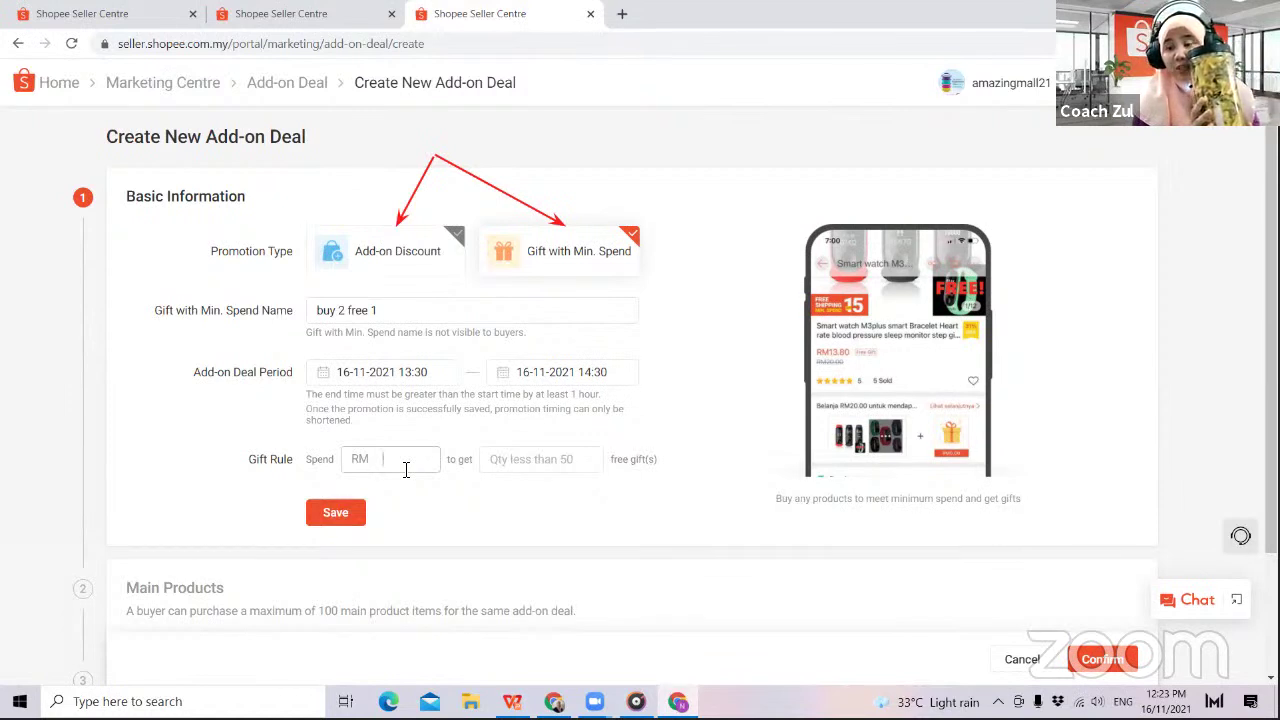
pyautogui.write('100')
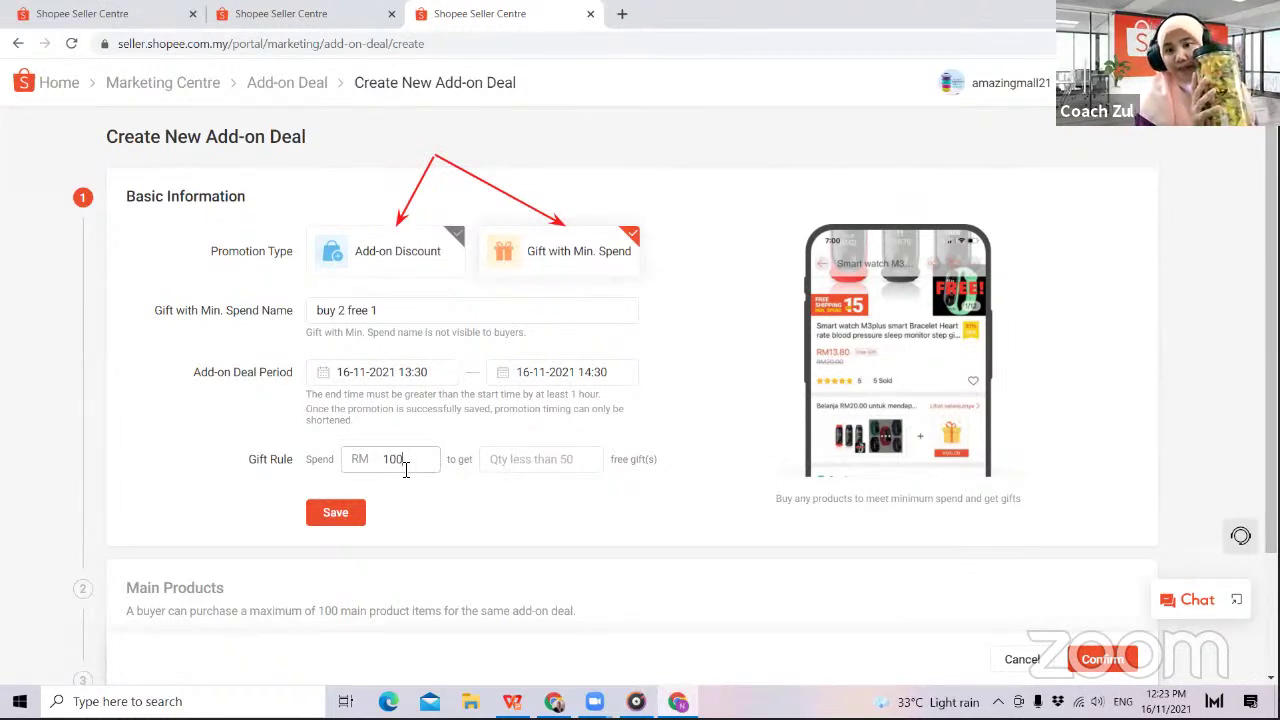
pyautogui.click(500, 466)
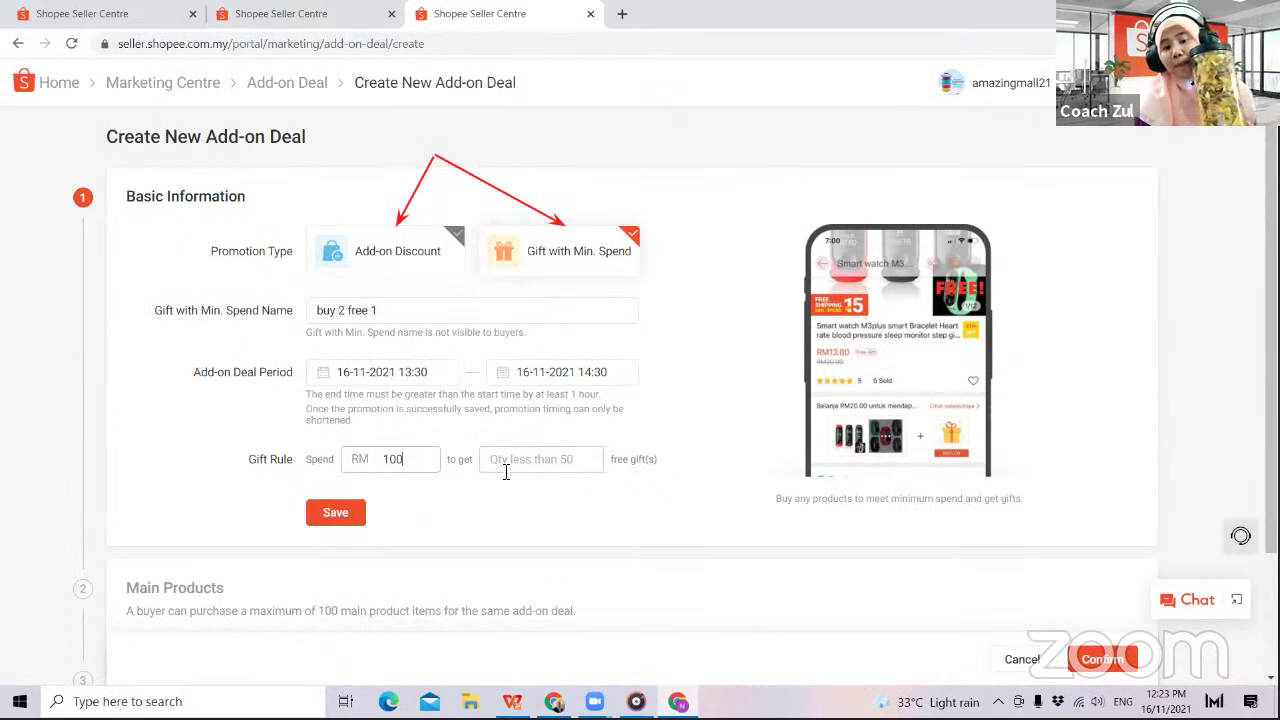
pyautogui.write('1')
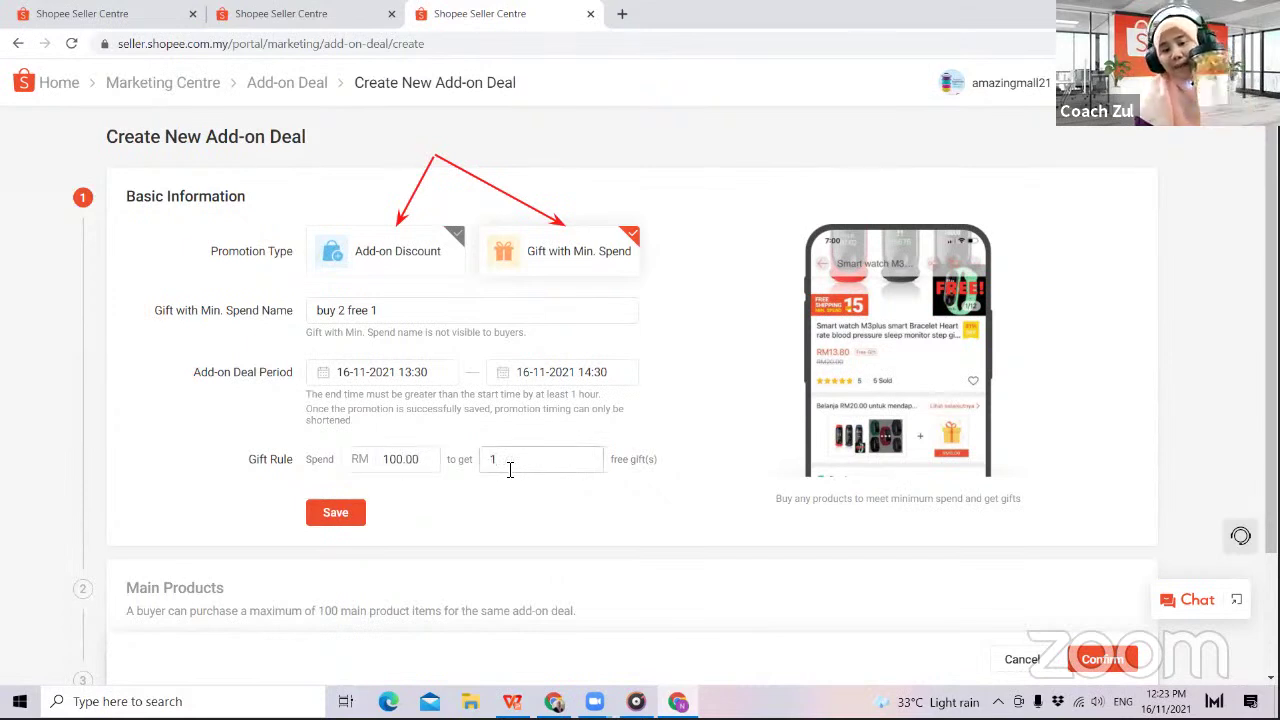
pyautogui.click(322, 514)
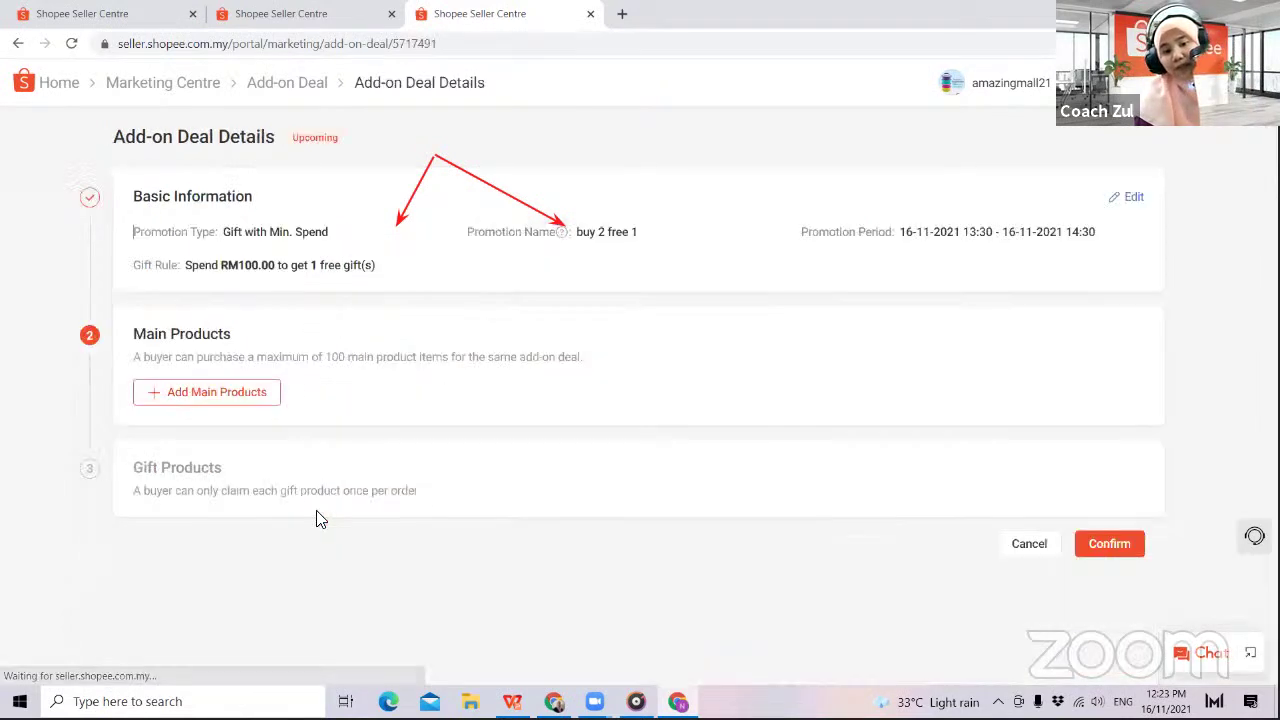
# - Search the products for "eco", add Tupperware Eco Bottle 2 liter as the main product and save the main products
pyautogui.click(267, 404)
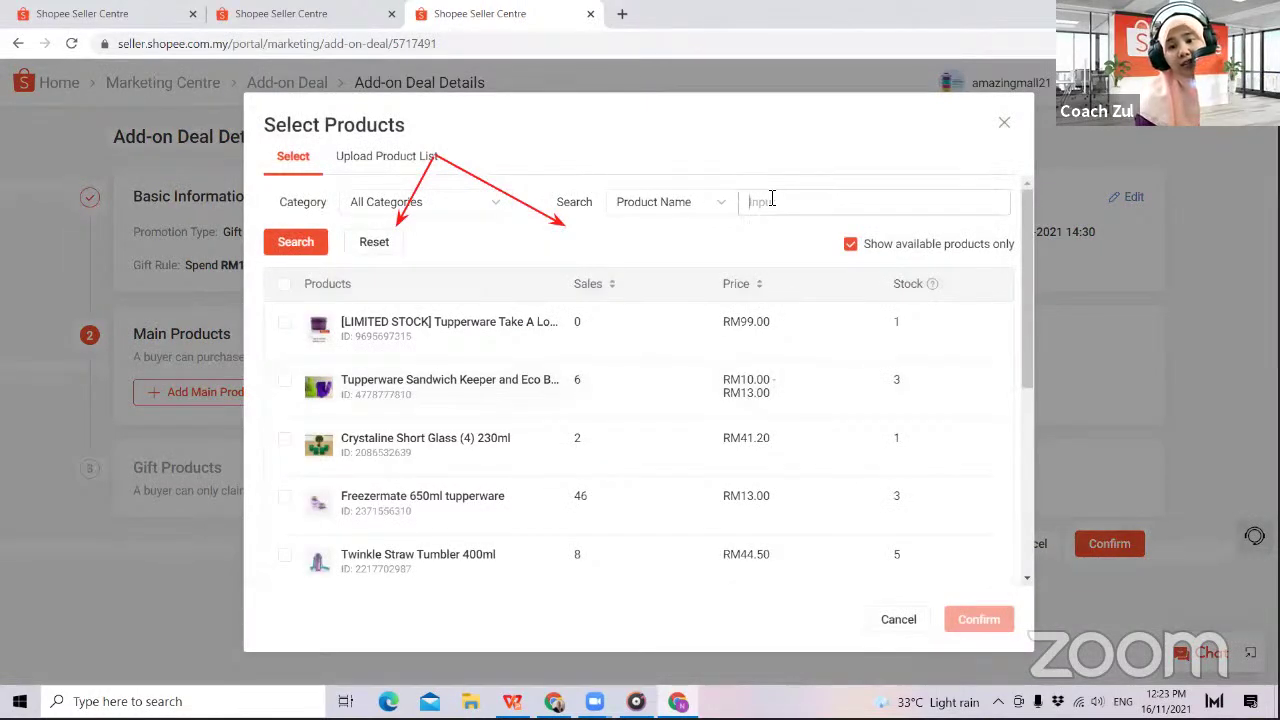
pyautogui.write('eco')
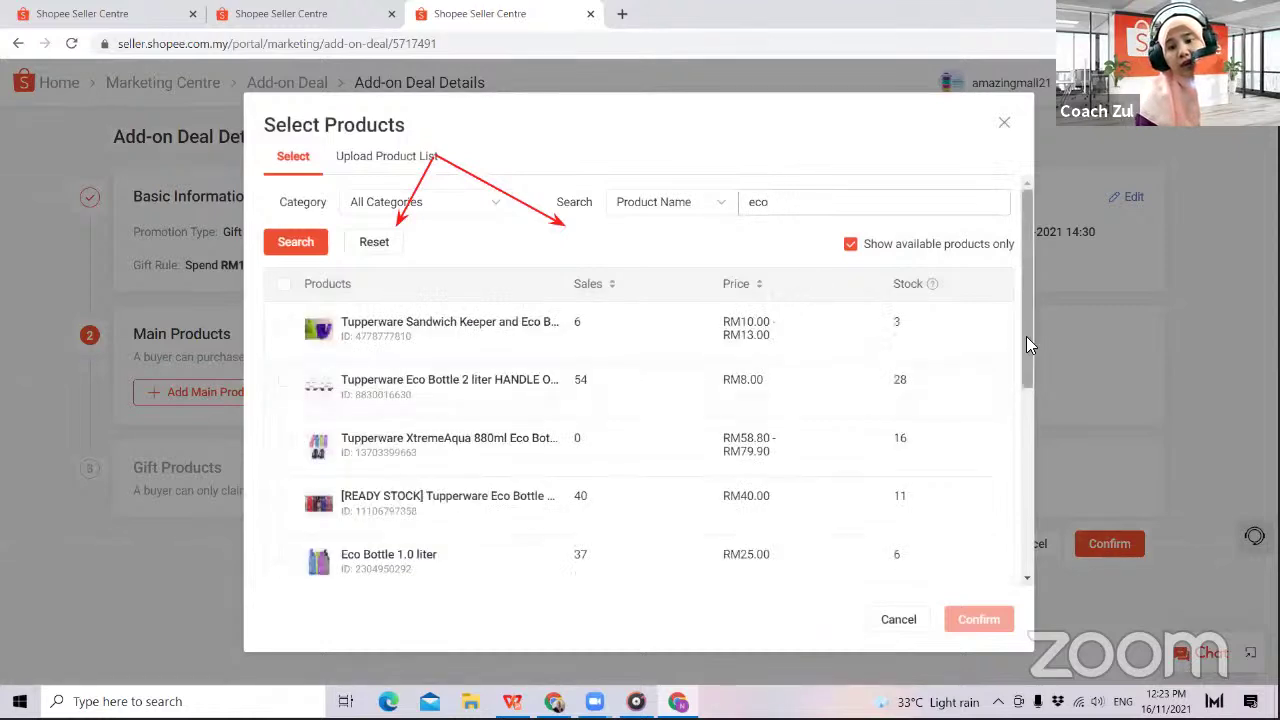
pyautogui.moveTo(1026, 346); pyautogui.dragTo(1036, 450)
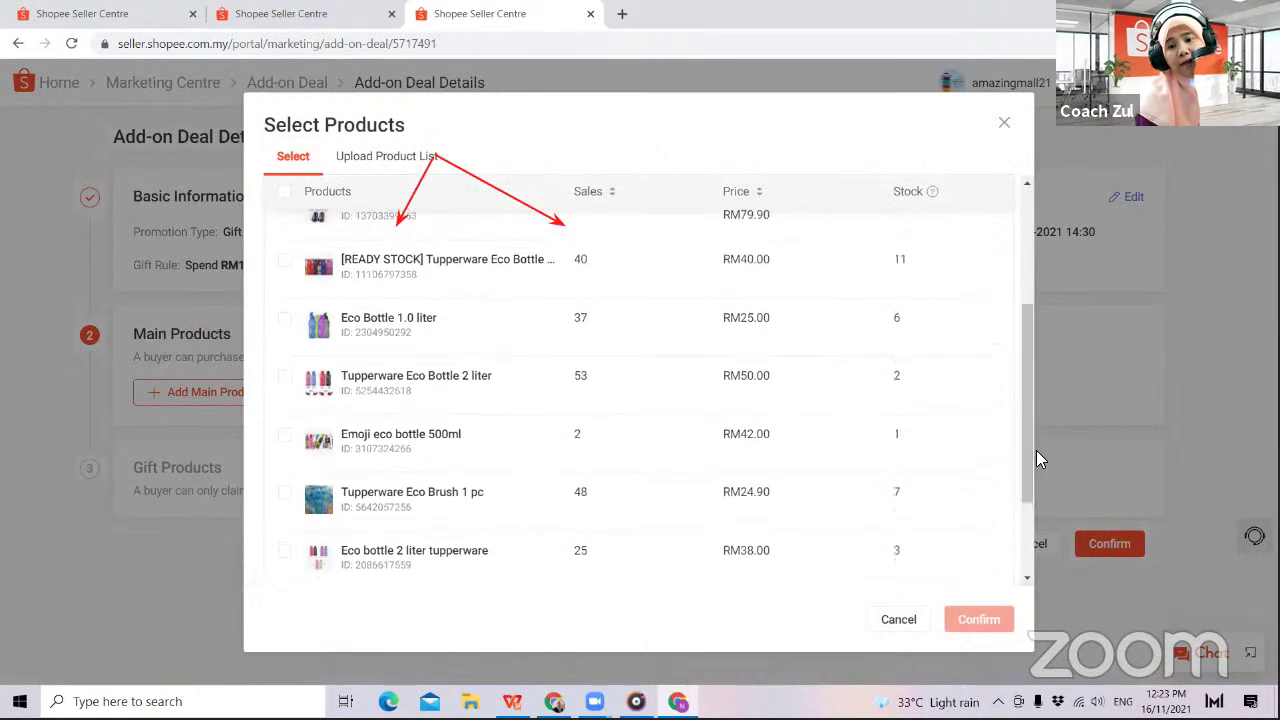
pyautogui.click(285, 378)
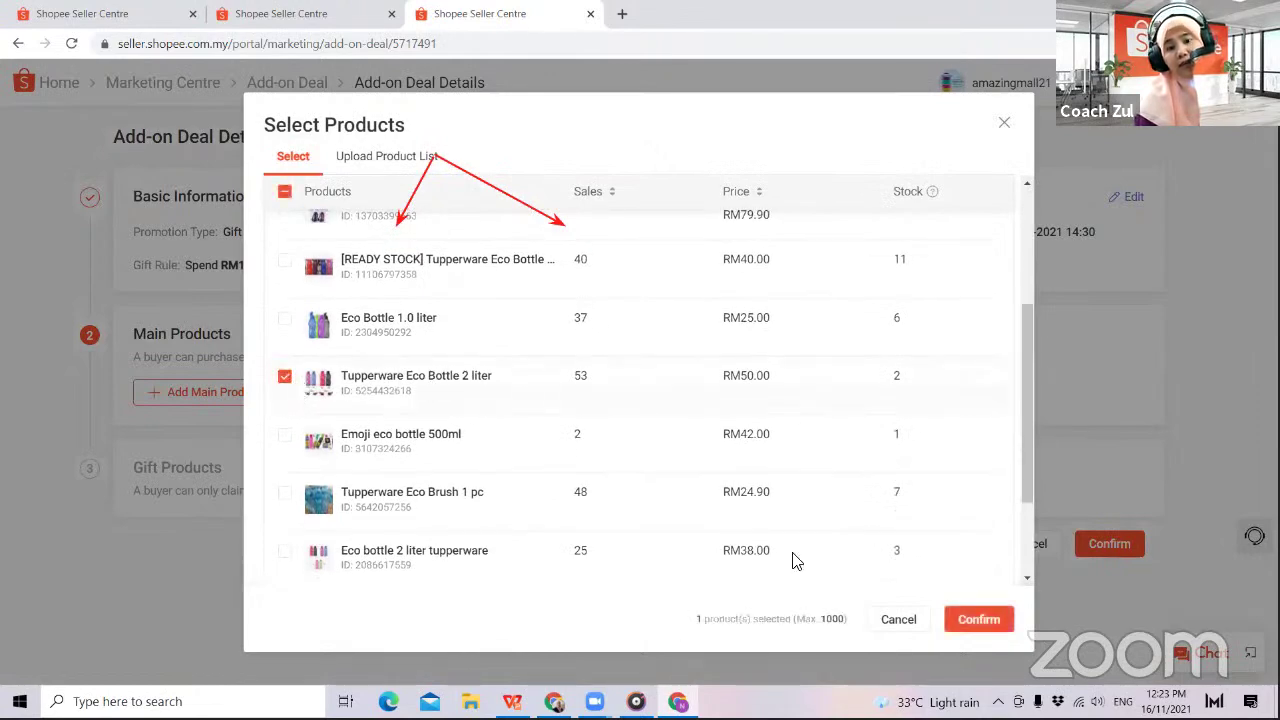
pyautogui.click(962, 626)
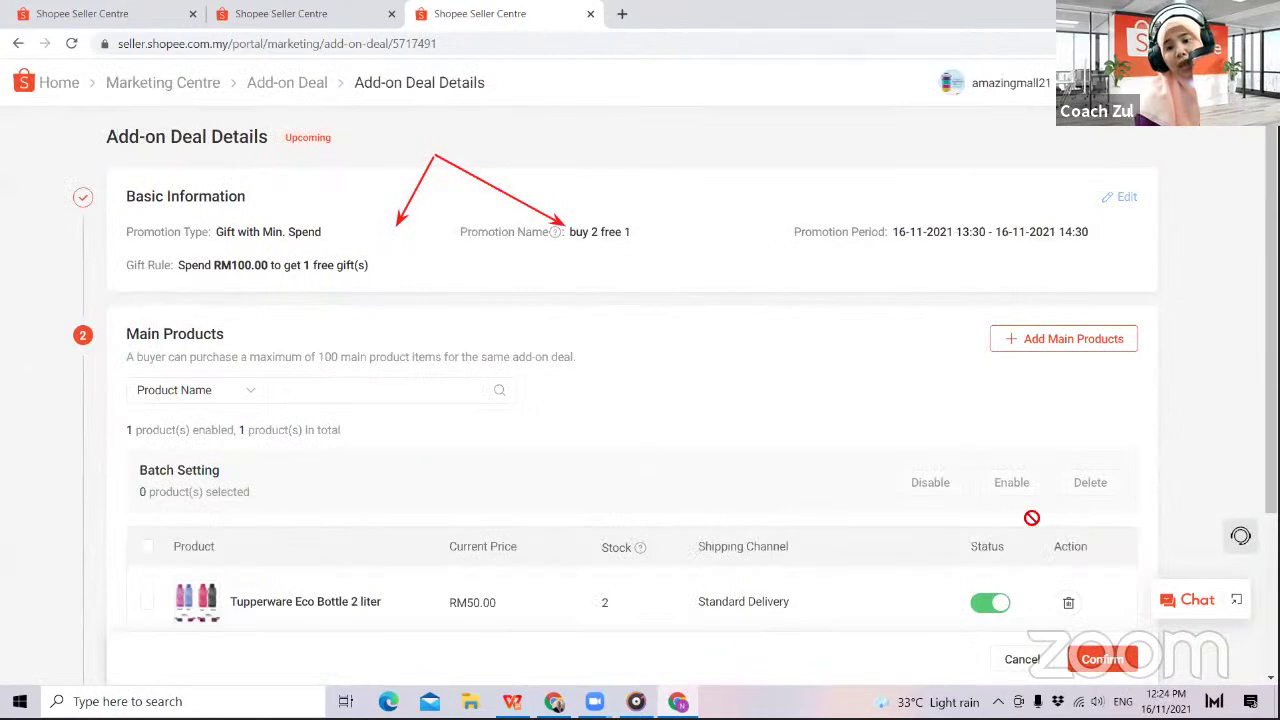
pyautogui.scroll(-2, 1271, 400)
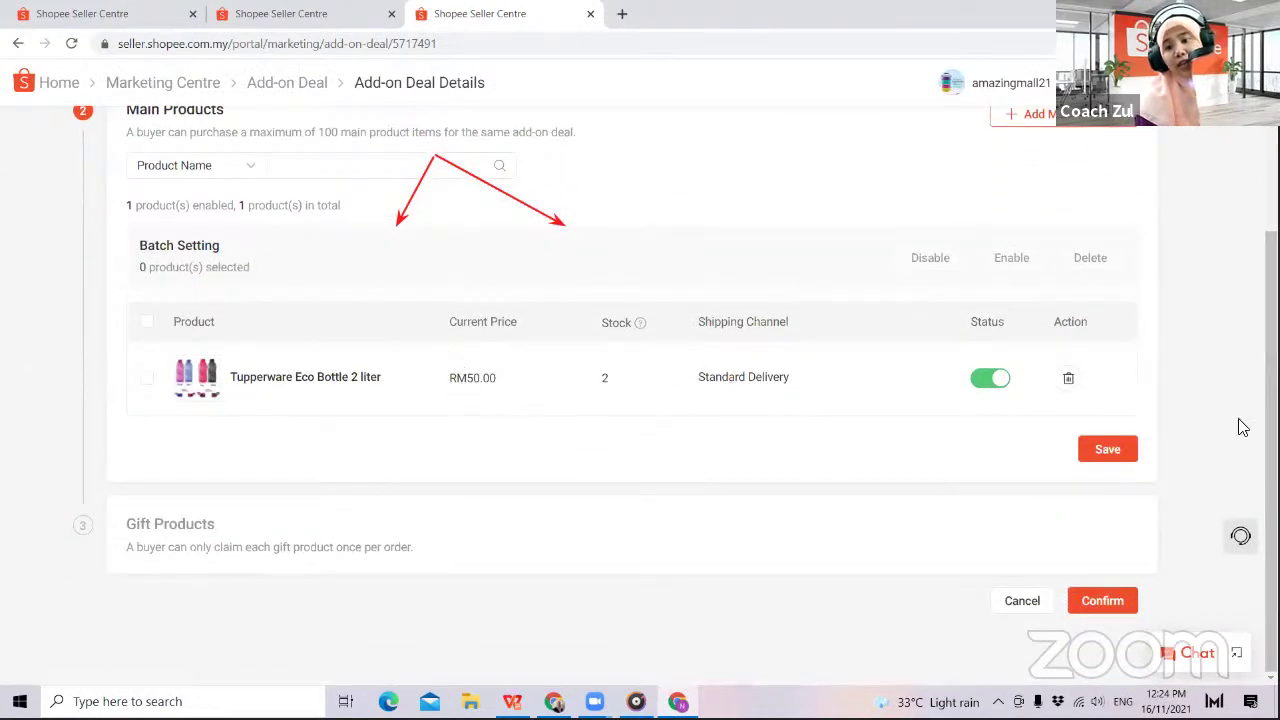
pyautogui.scroll(2, 1271, 400)
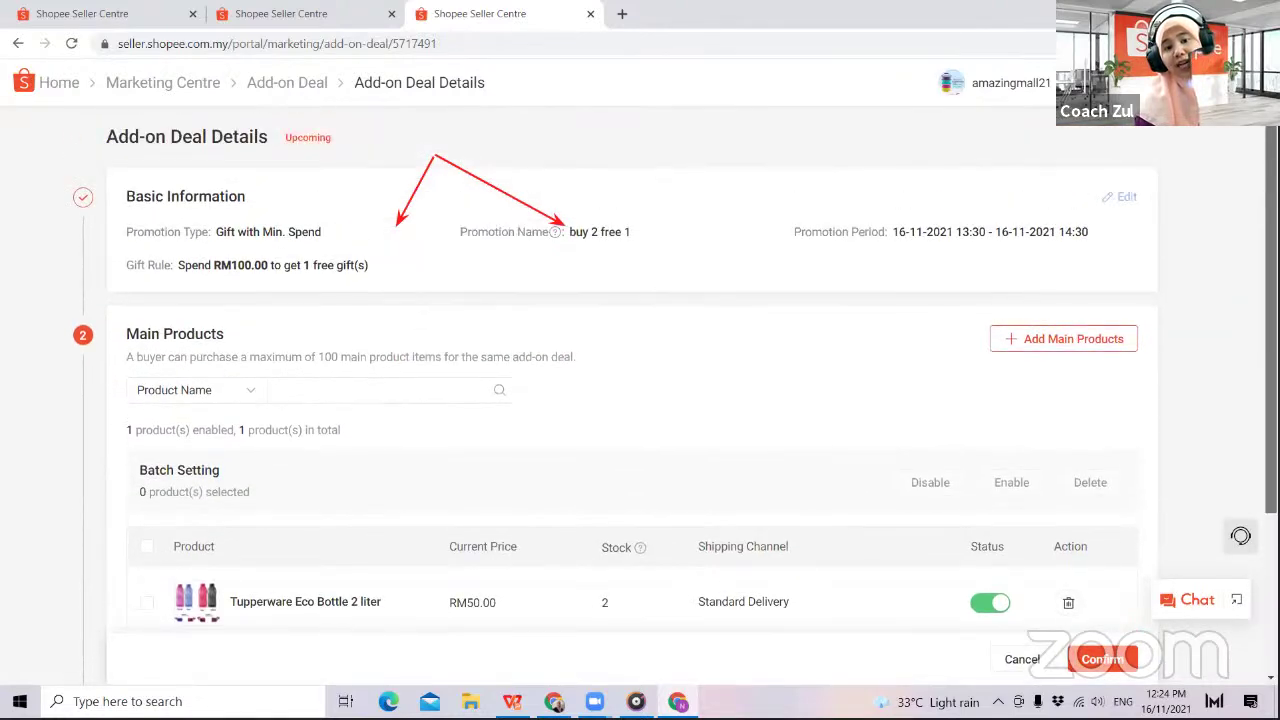
pyautogui.scroll(-3, 1150, 508)
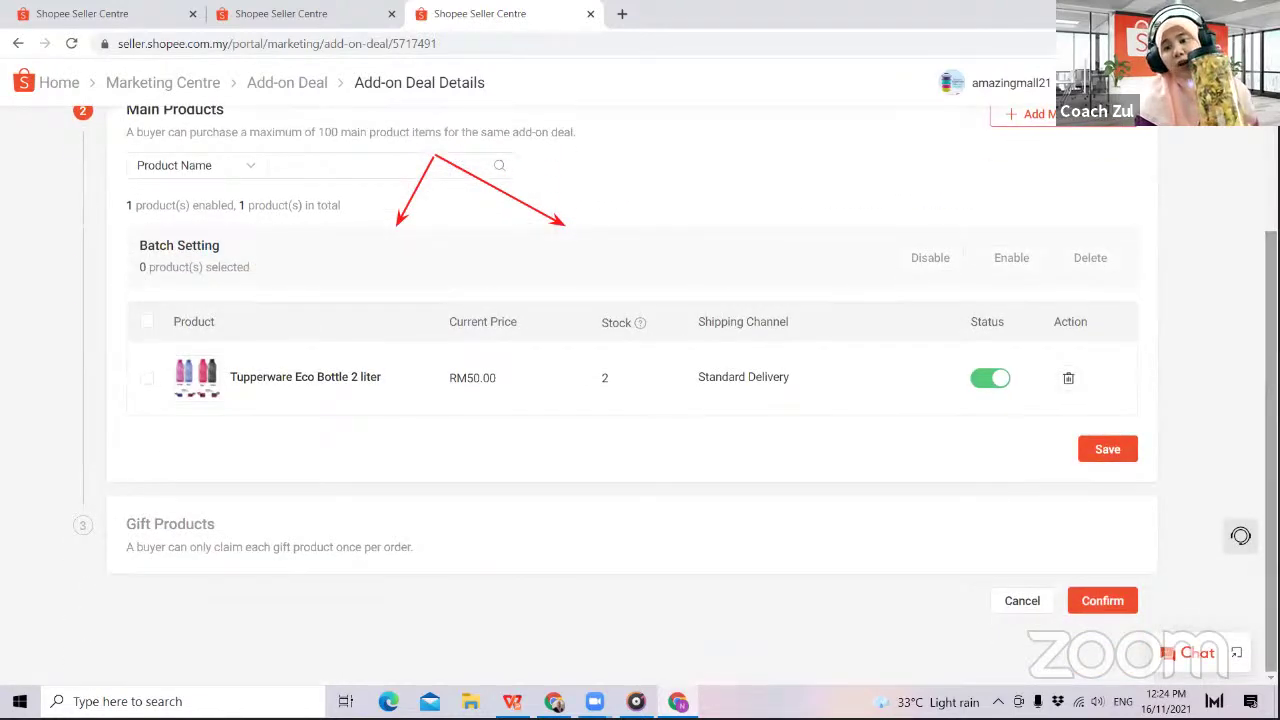
pyautogui.click(1108, 449)
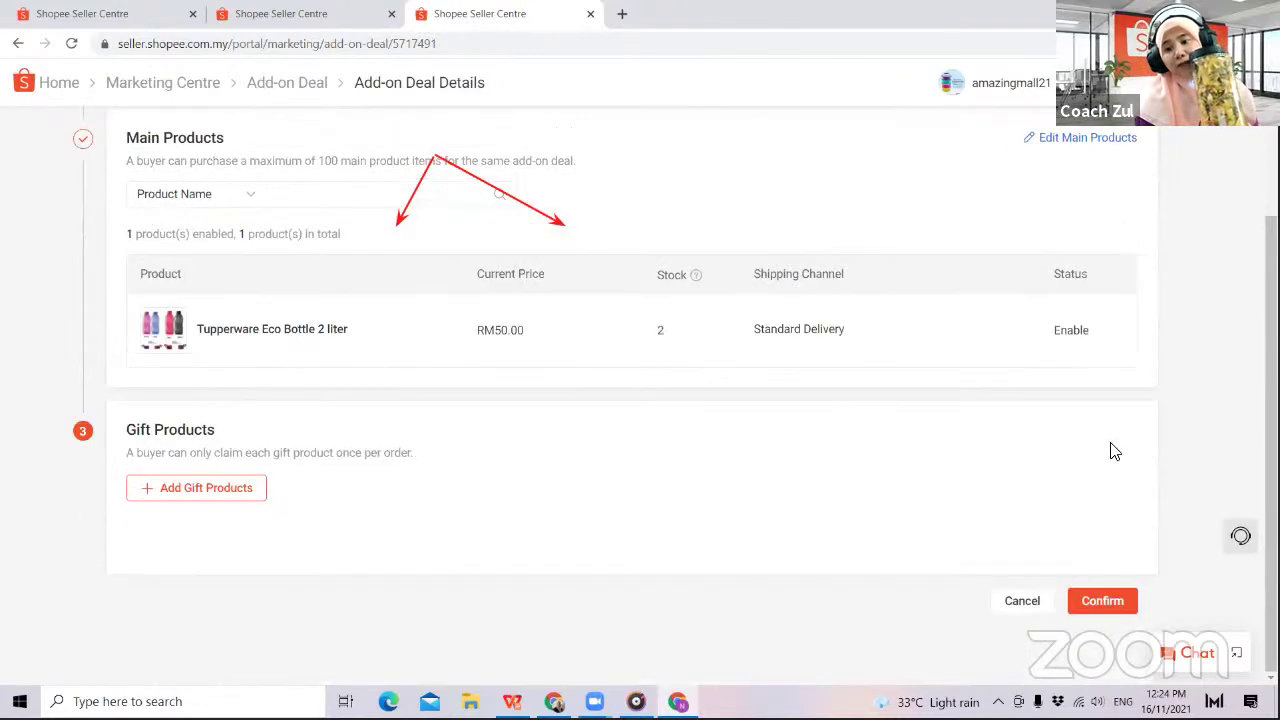
# - Search for "eco" again, add Eco bottle 2 liter tupperware as the gift product and disable its Hitam variation
pyautogui.click(236, 489)
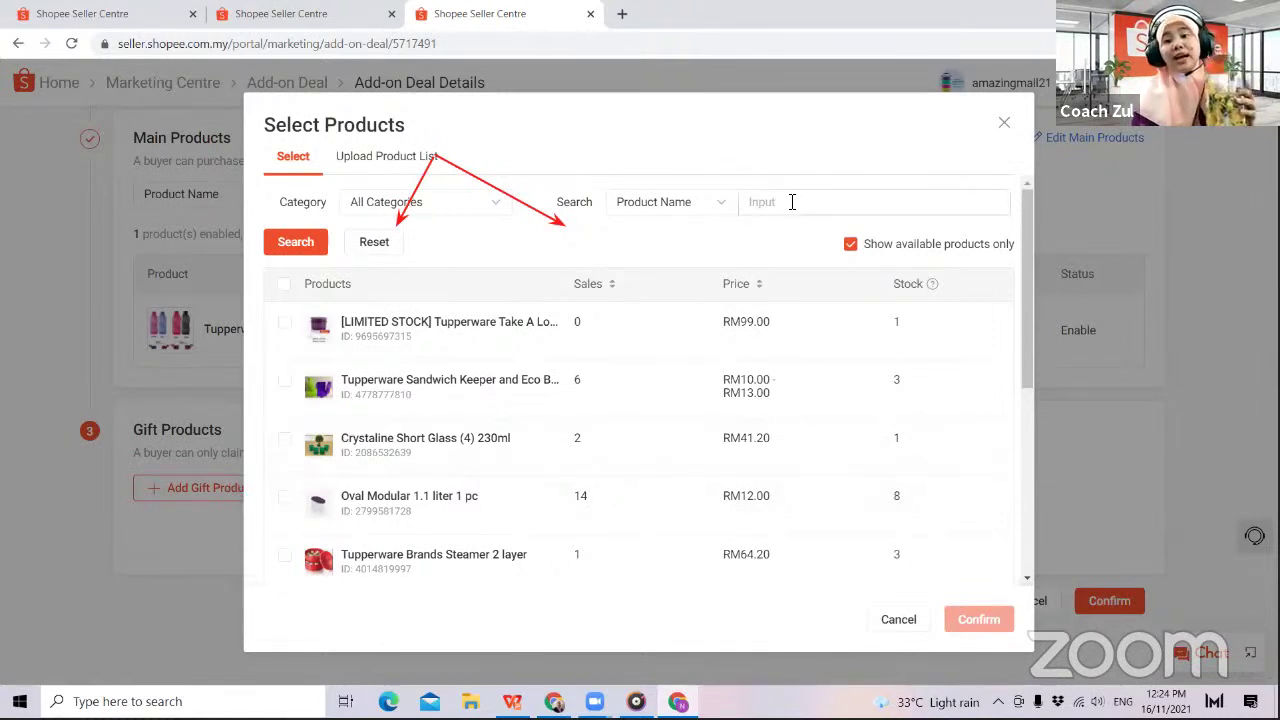
pyautogui.write('eco')
pyautogui.press('Return')
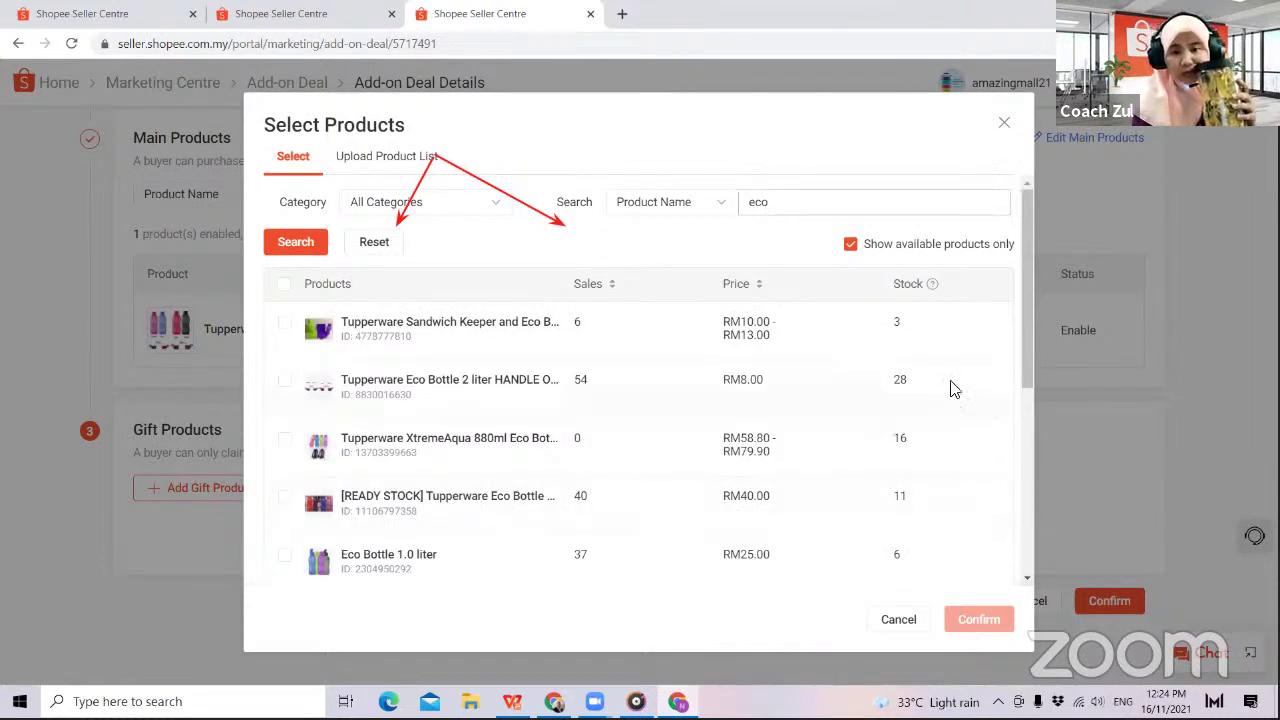
pyautogui.moveTo(1026, 326); pyautogui.dragTo(1044, 570)
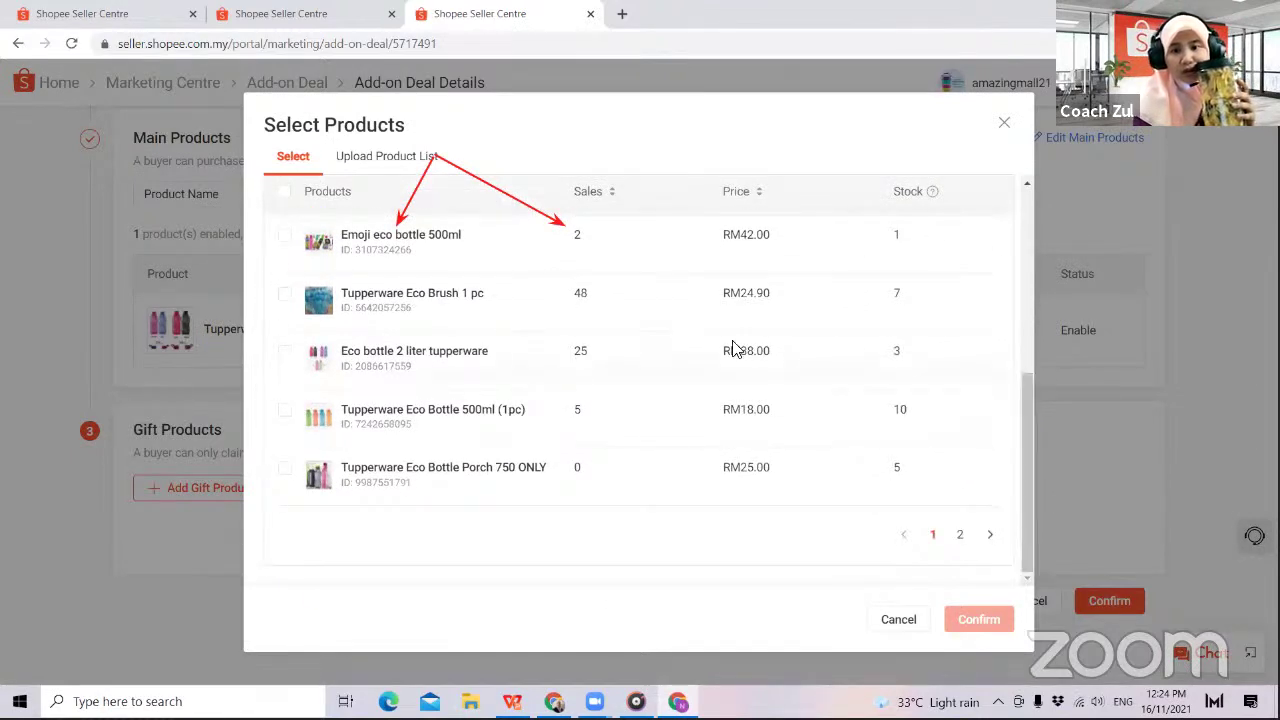
pyautogui.click(285, 353)
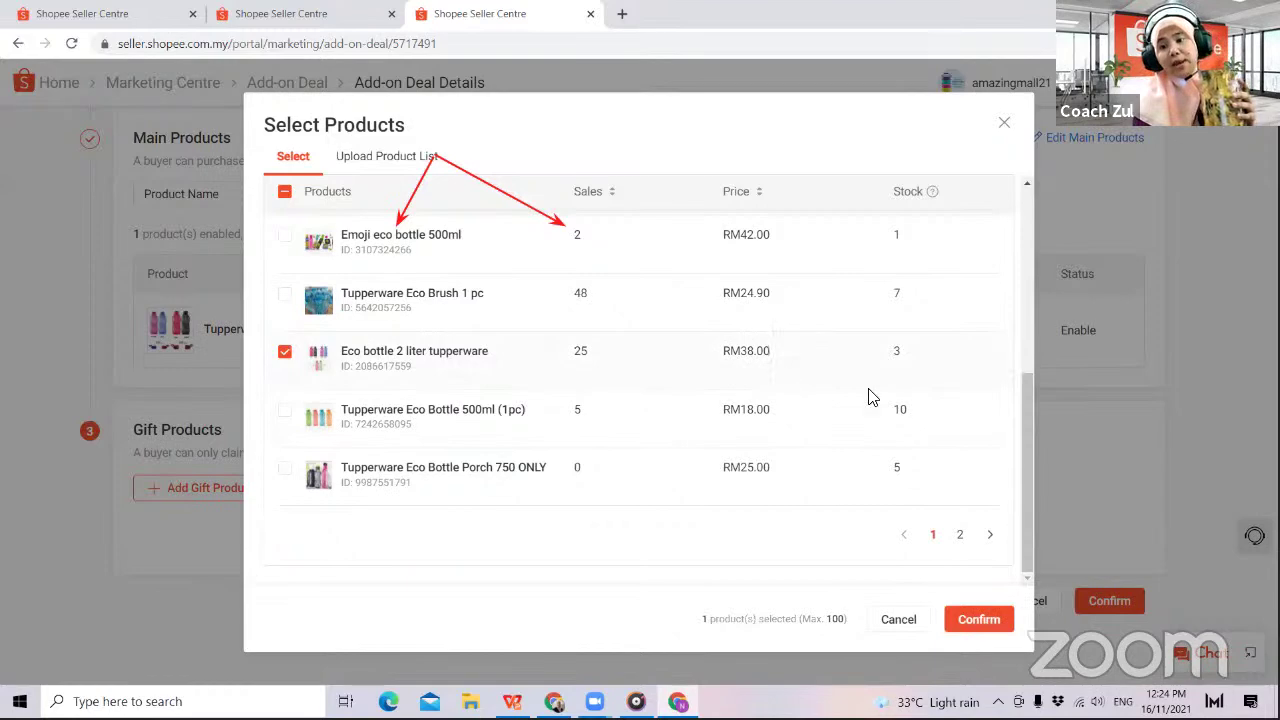
pyautogui.click(973, 618)
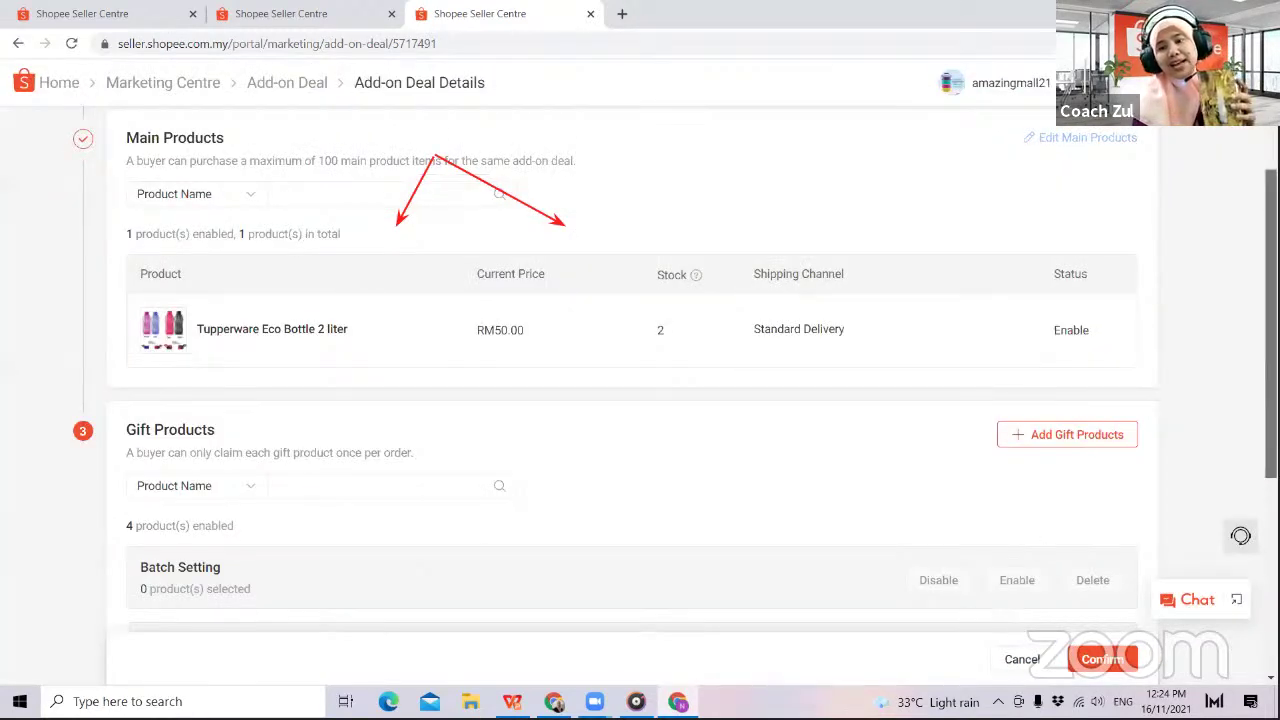
pyautogui.scroll(-4, 640, 400)
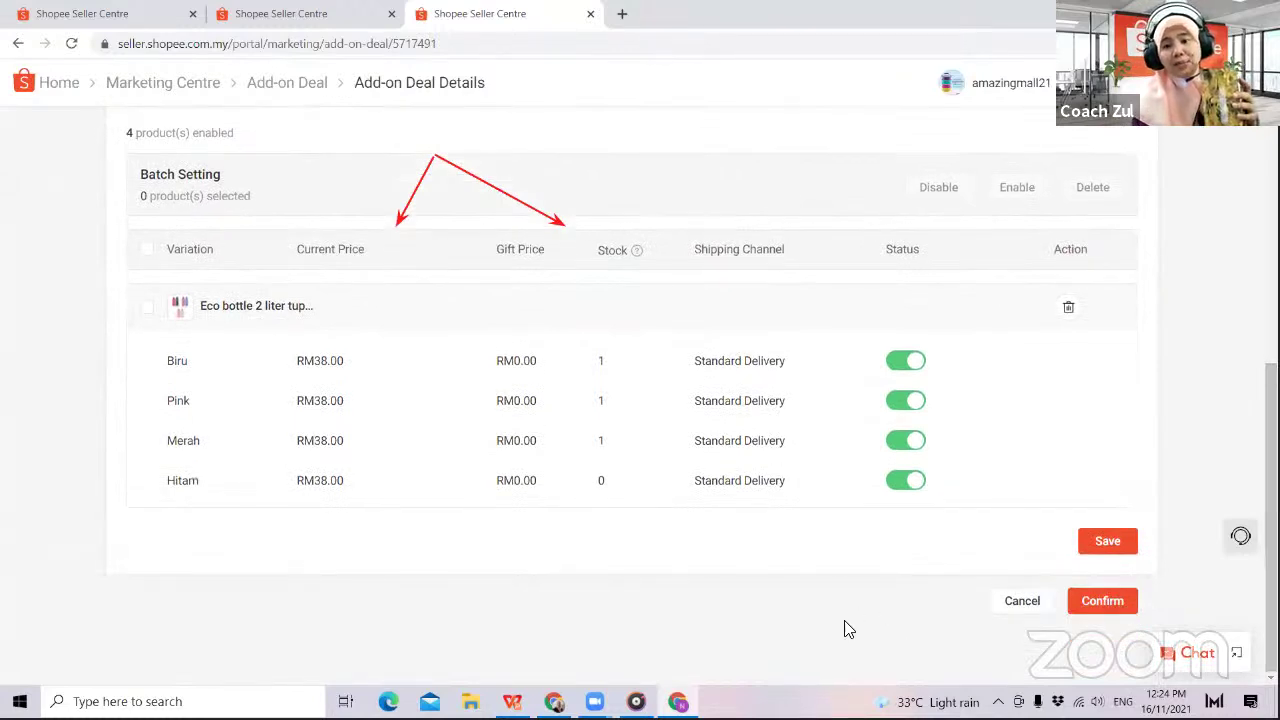
pyautogui.click(896, 482)
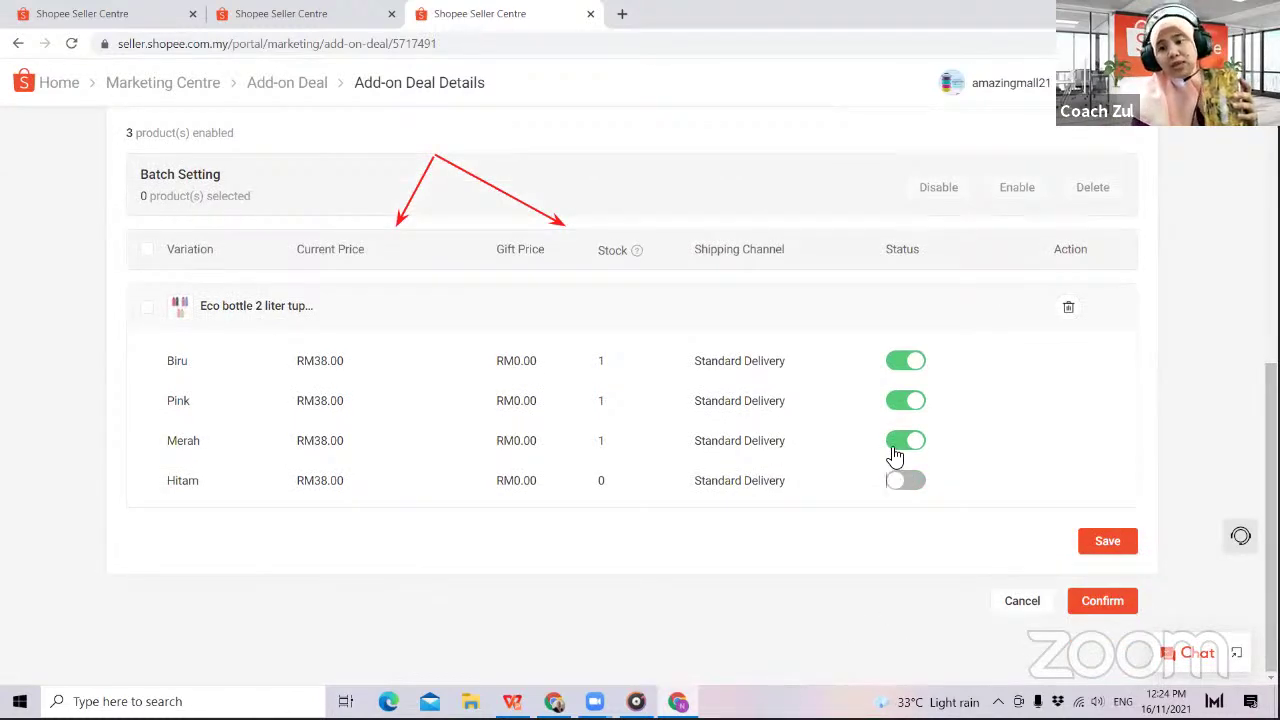
# - Disable the Merah and Pink variations of the Eco bottle gift product, leaving only Biru enabled
pyautogui.click(898, 445)
pyautogui.click(901, 413)
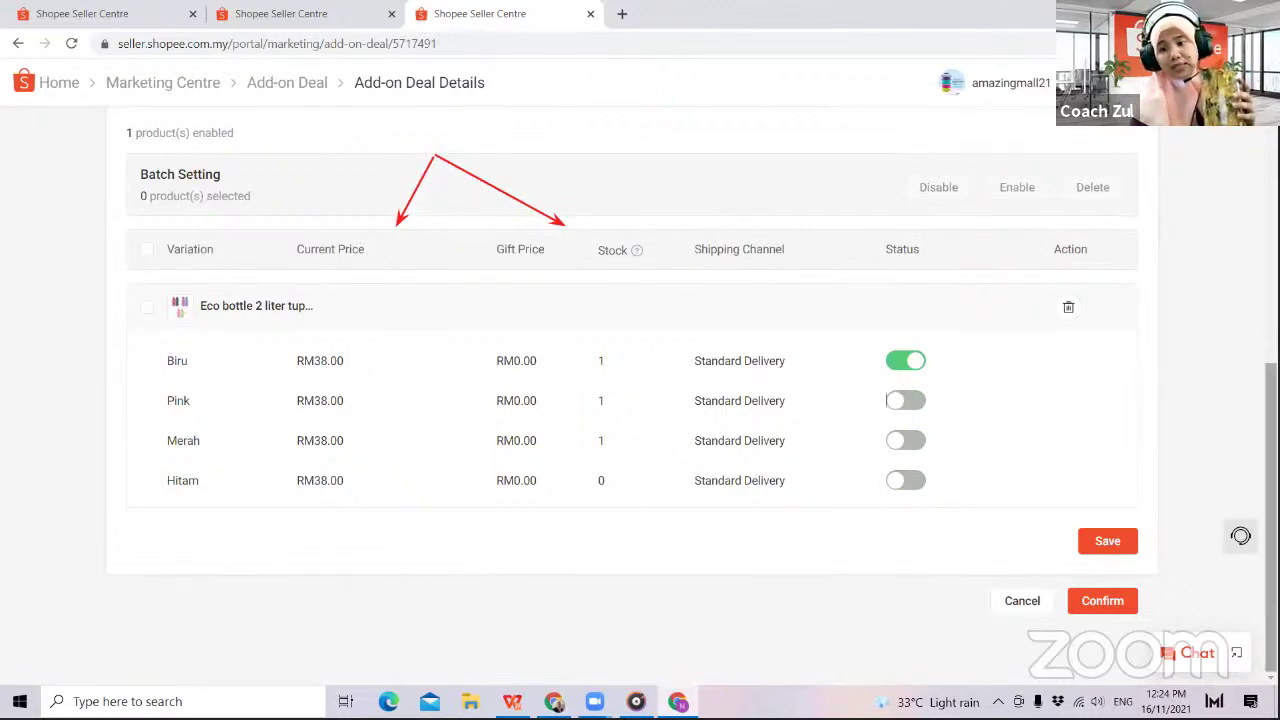
pyautogui.scroll(4, 640, 400)
pyautogui.scroll(-2, 640, 400)
pyautogui.scroll(1, 640, 400)
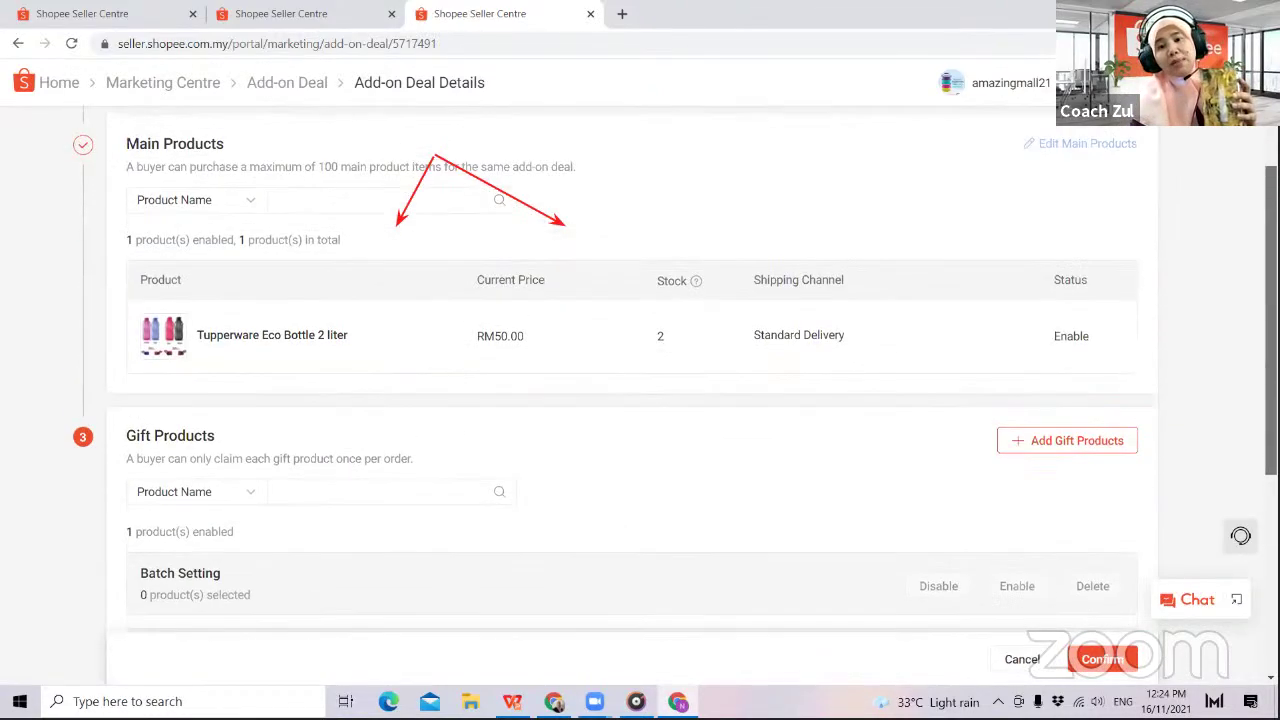
pyautogui.scroll(-4, 640, 400)
# - Save the gift products and confirm the "buy 2 free 1" add-on deal
pyautogui.click(1103, 542)
pyautogui.click(1102, 598)
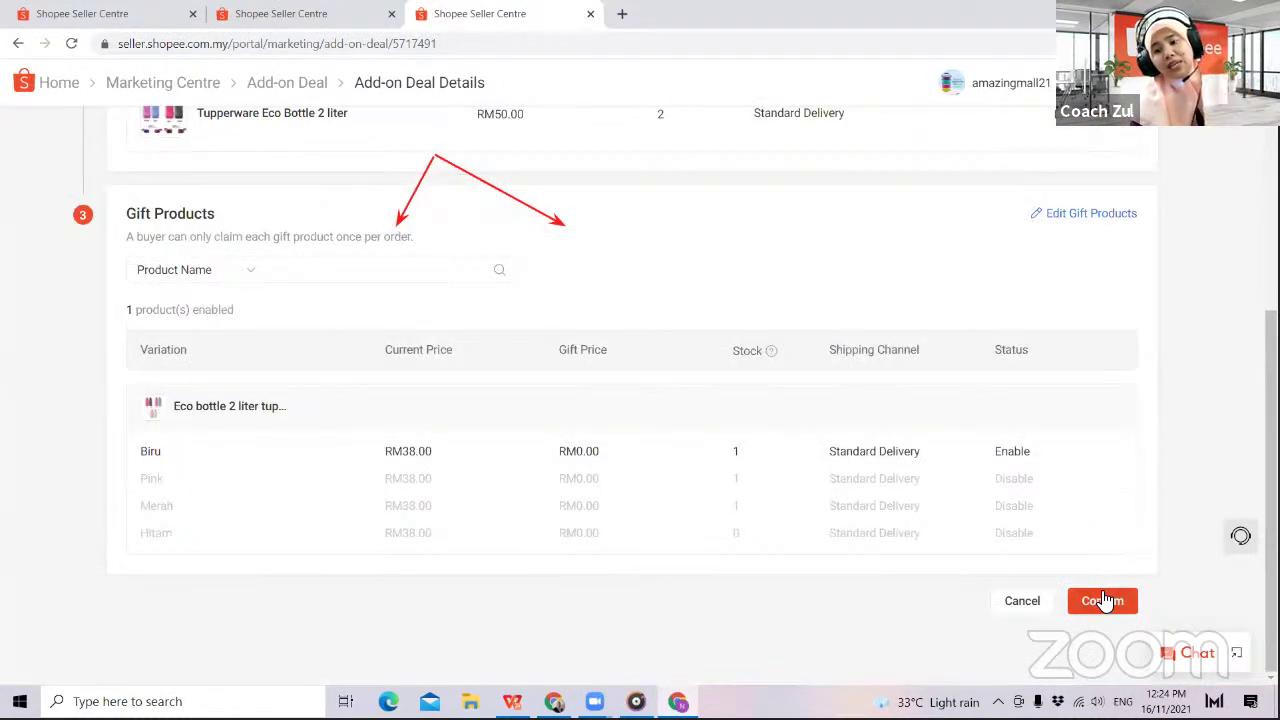
pyautogui.click(725, 457)
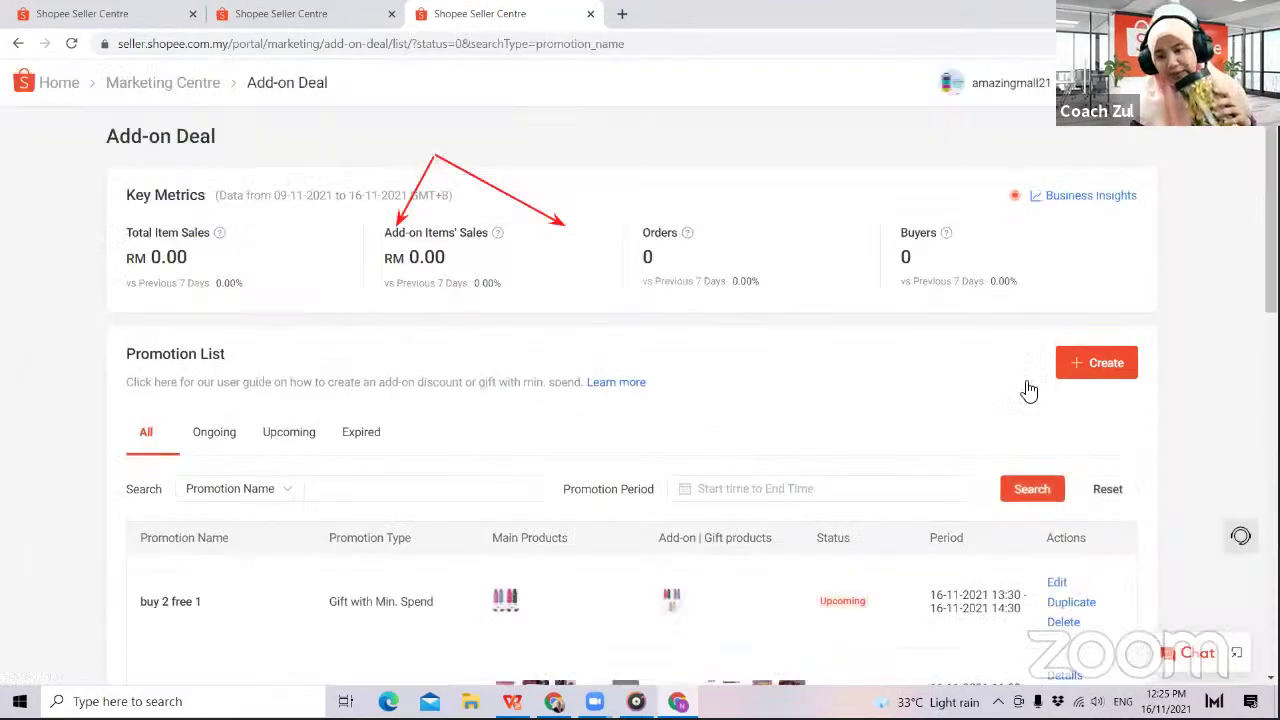
# - Point out the status of the "buy 2 free 1" promotion in the promotion list with a red arrow
pyautogui.scroll(-1, 1025, 388)
pyautogui.scroll(-1, 1237, 168)
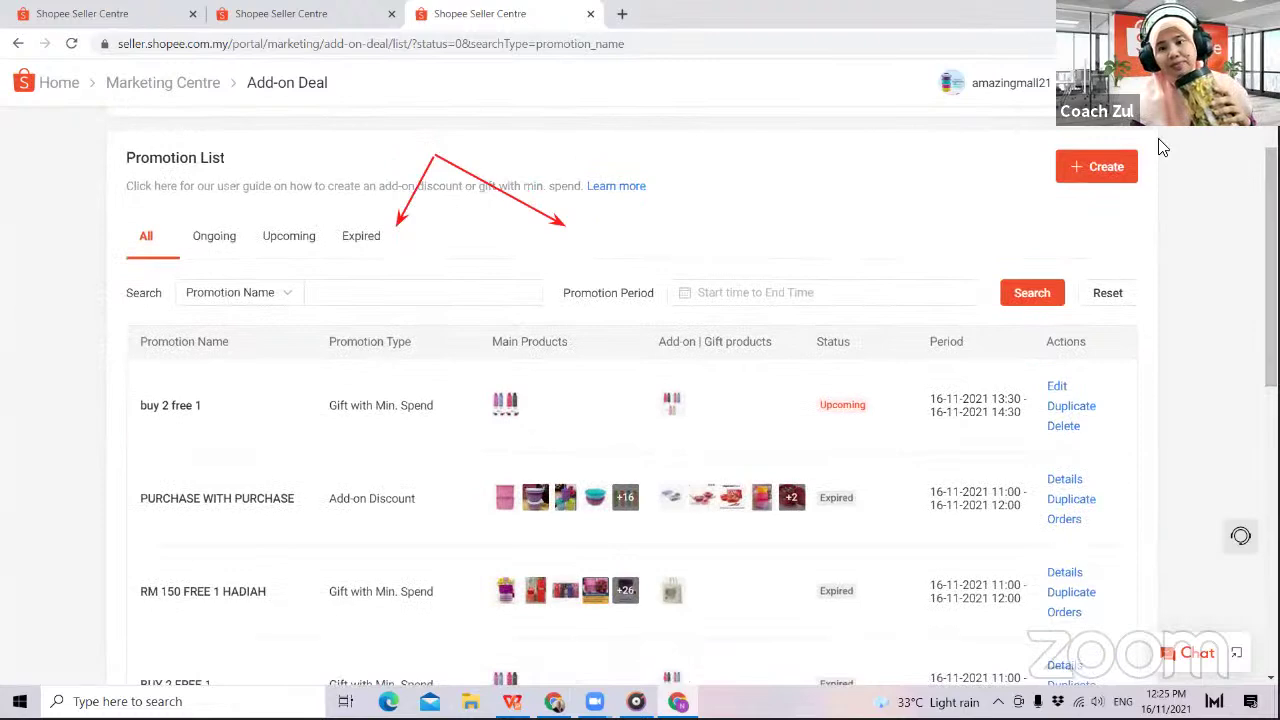
pyautogui.moveTo(875, 291); pyautogui.dragTo(856, 396)
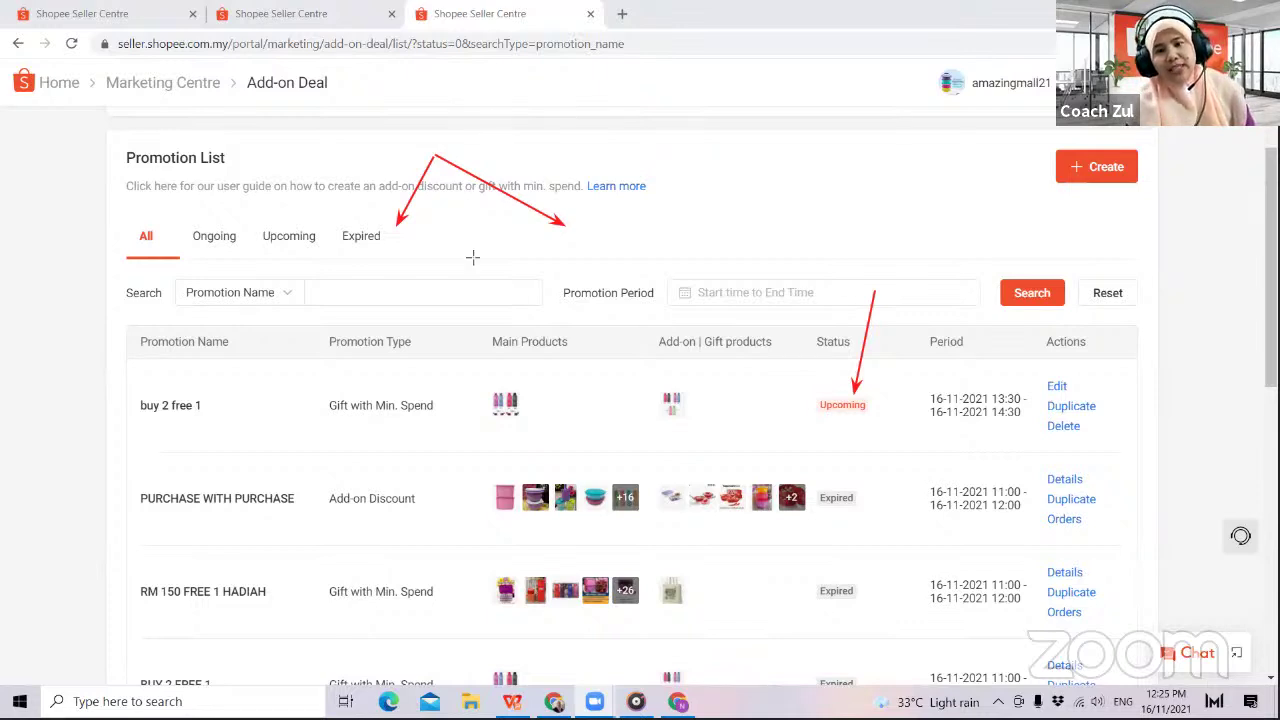
# - Create a new add-on deal of the Gift with Min. Spend type and name it "Buy combo free chocoball"
pyautogui.click(1090, 166)
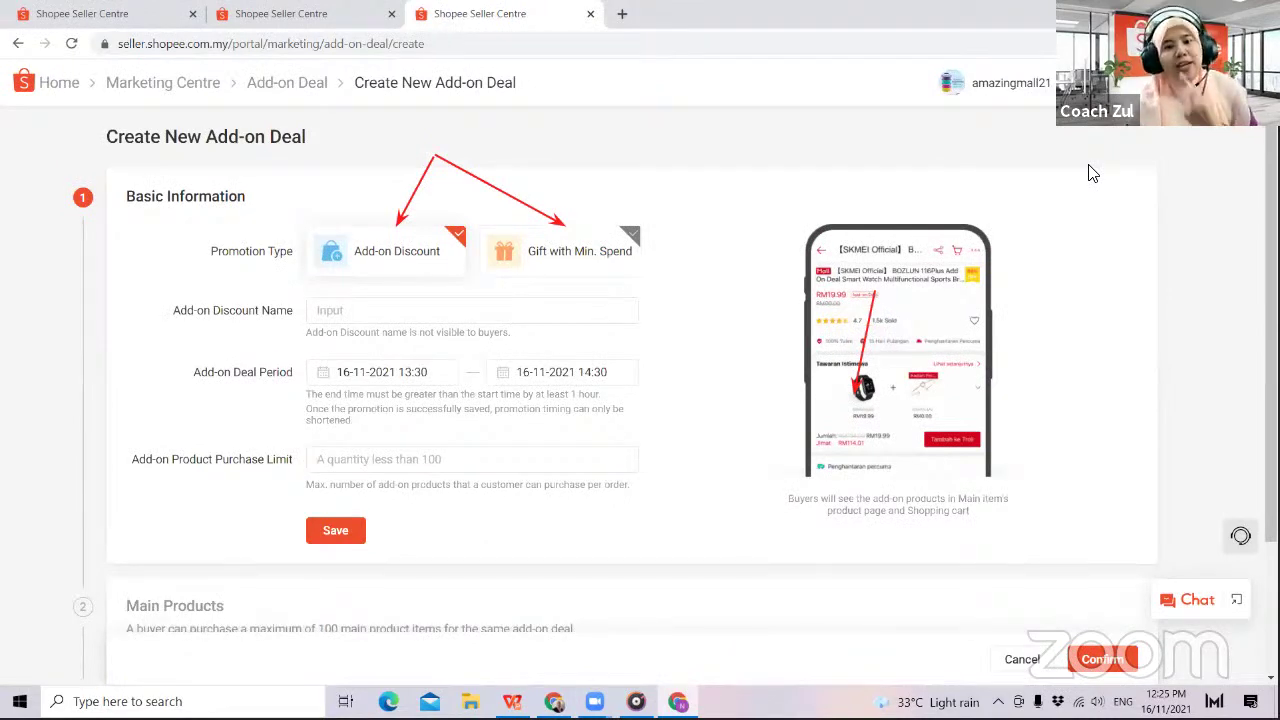
pyautogui.click(580, 256)
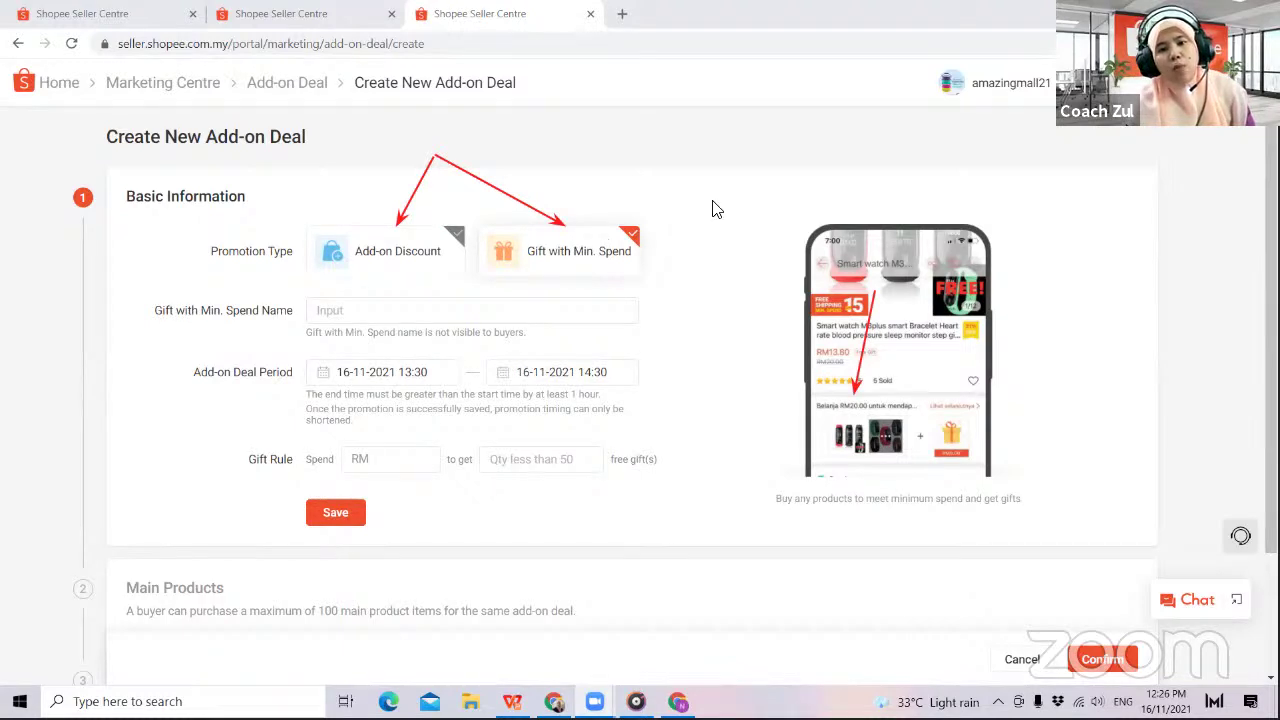
pyautogui.click(740, 163)
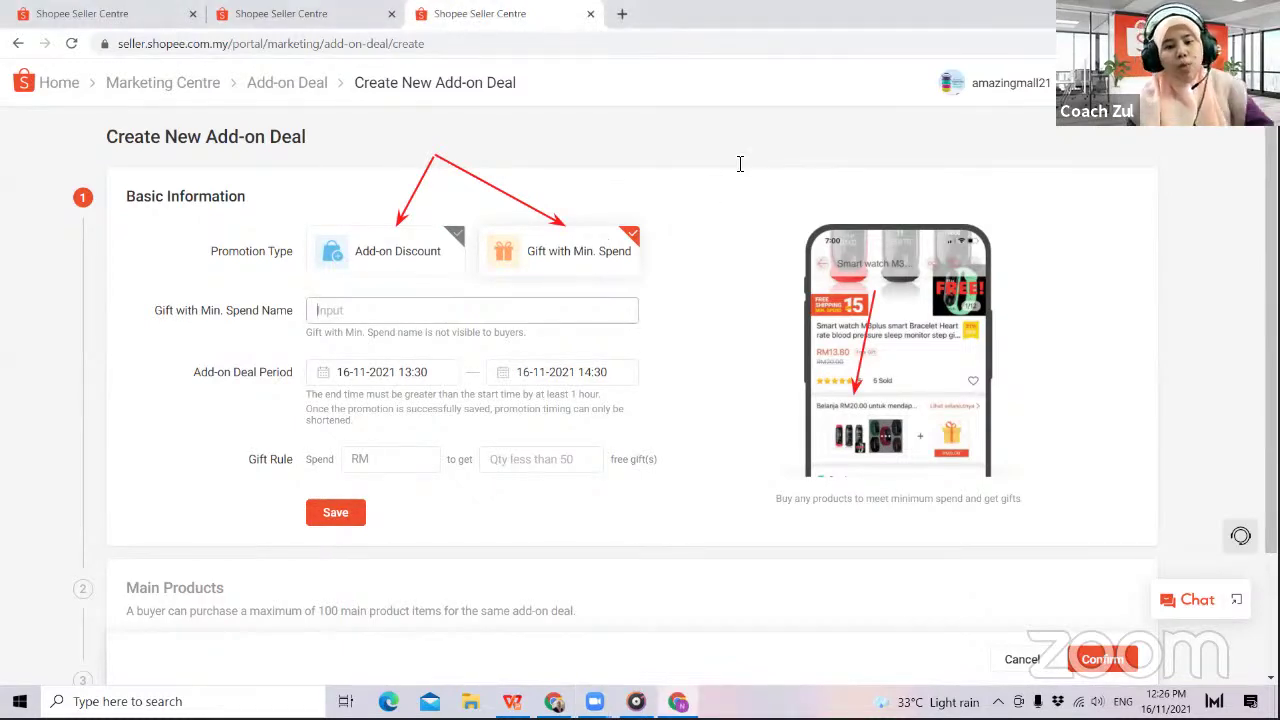
pyautogui.write('Buy combo free chocojar')
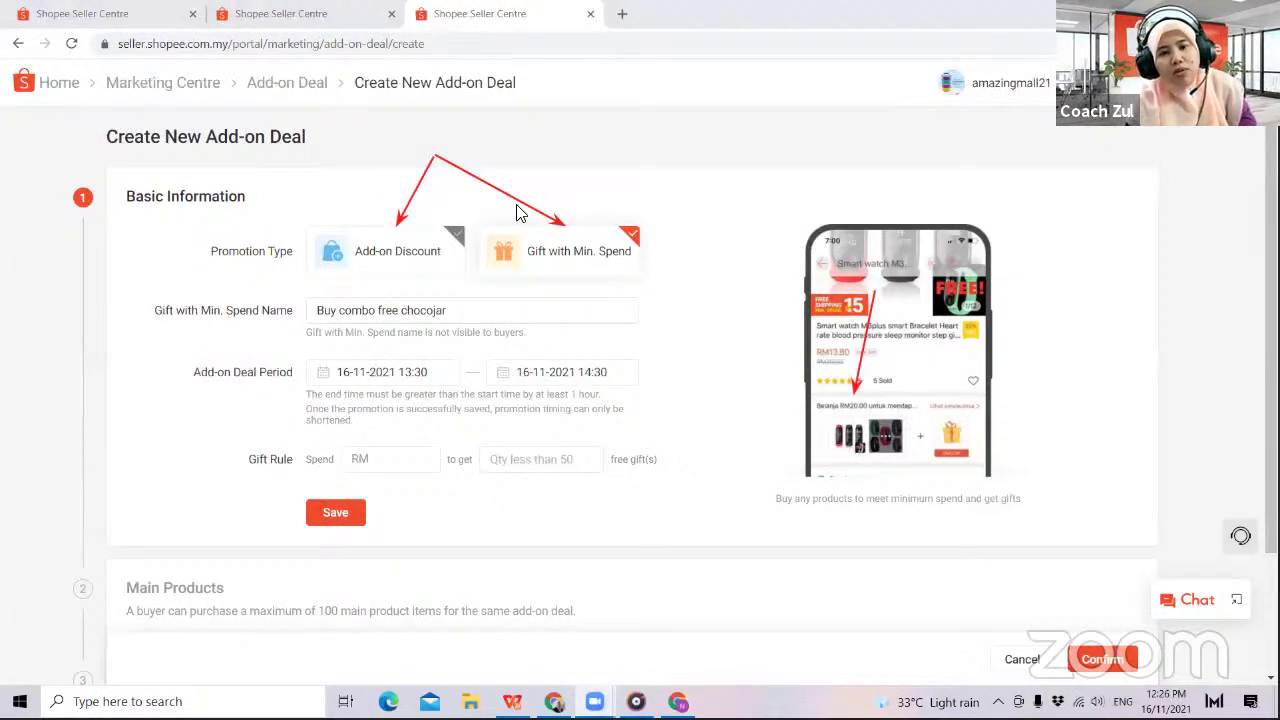
pyautogui.press('BackSpace')
pyautogui.press('BackSpace')
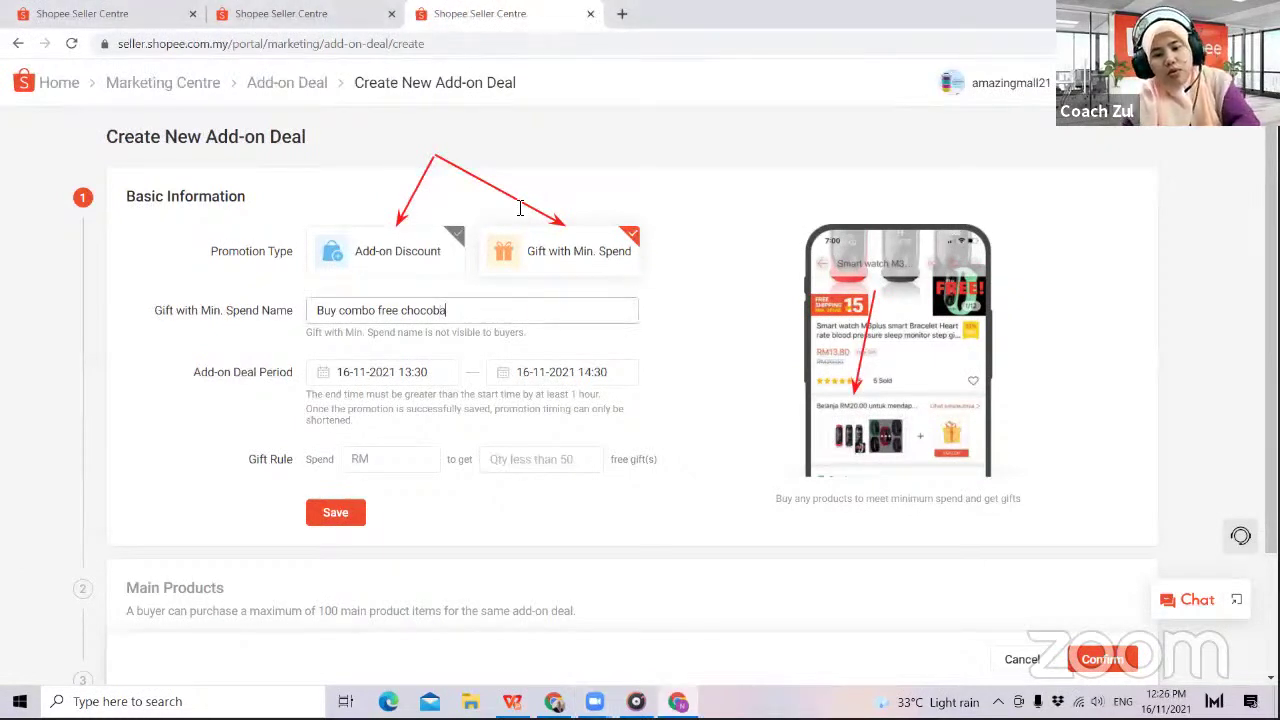
pyautogui.write('ll')
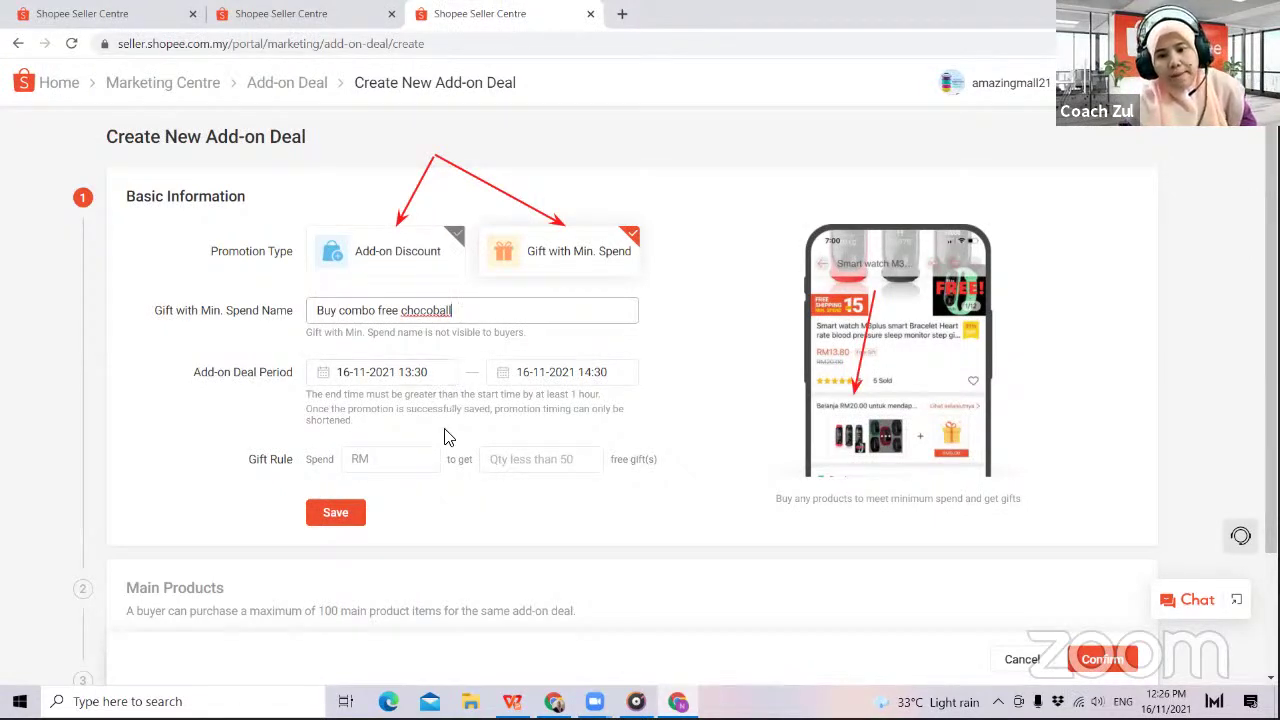
# - Set the gift rule to spend RM43.00 for 1 free gift and save the basic information
pyautogui.click(392, 460)
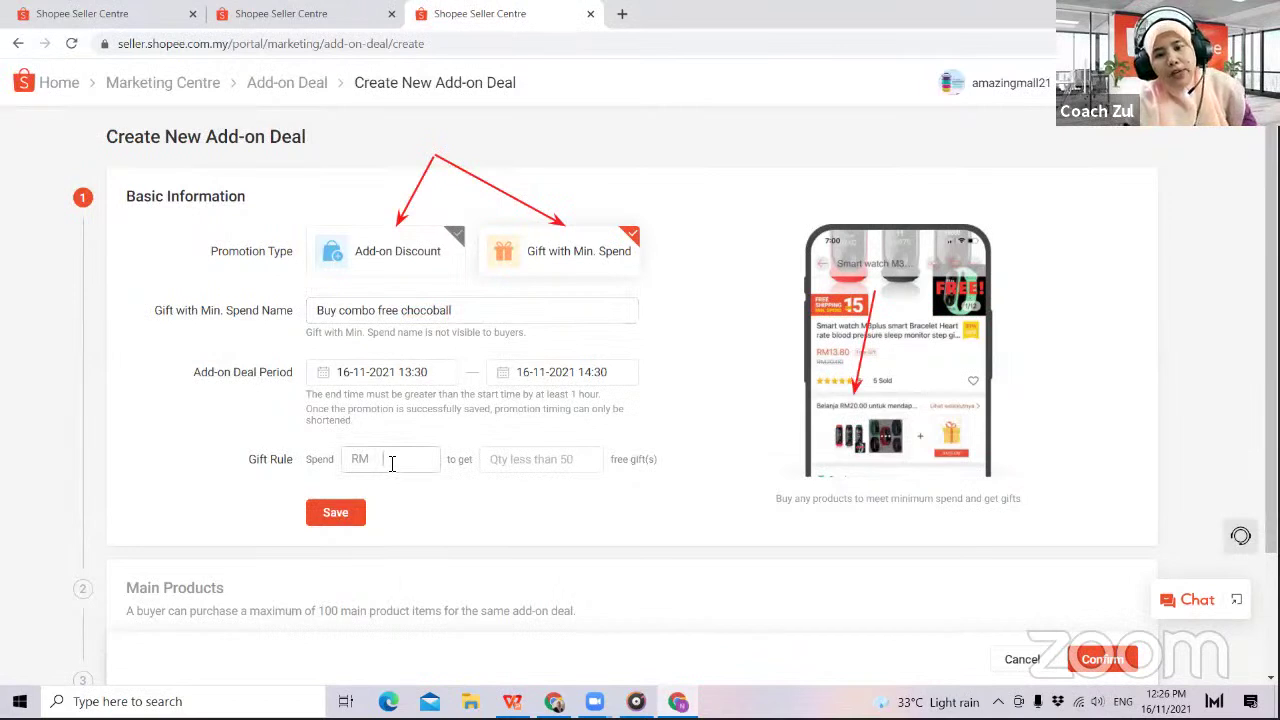
pyautogui.click(544, 468)
pyautogui.write('1')
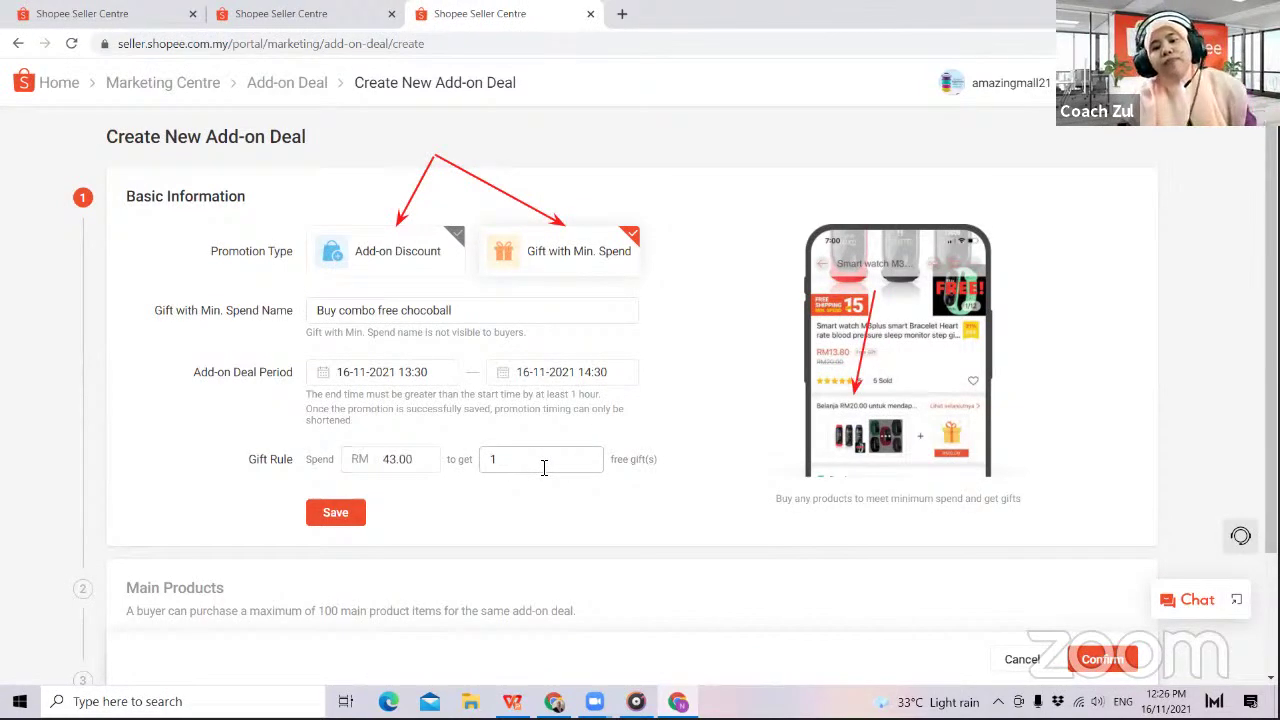
pyautogui.click(337, 513)
# - Start adding main products to the deal and select Crystaline Short Glass (4) 230ml
pyautogui.click(213, 398)
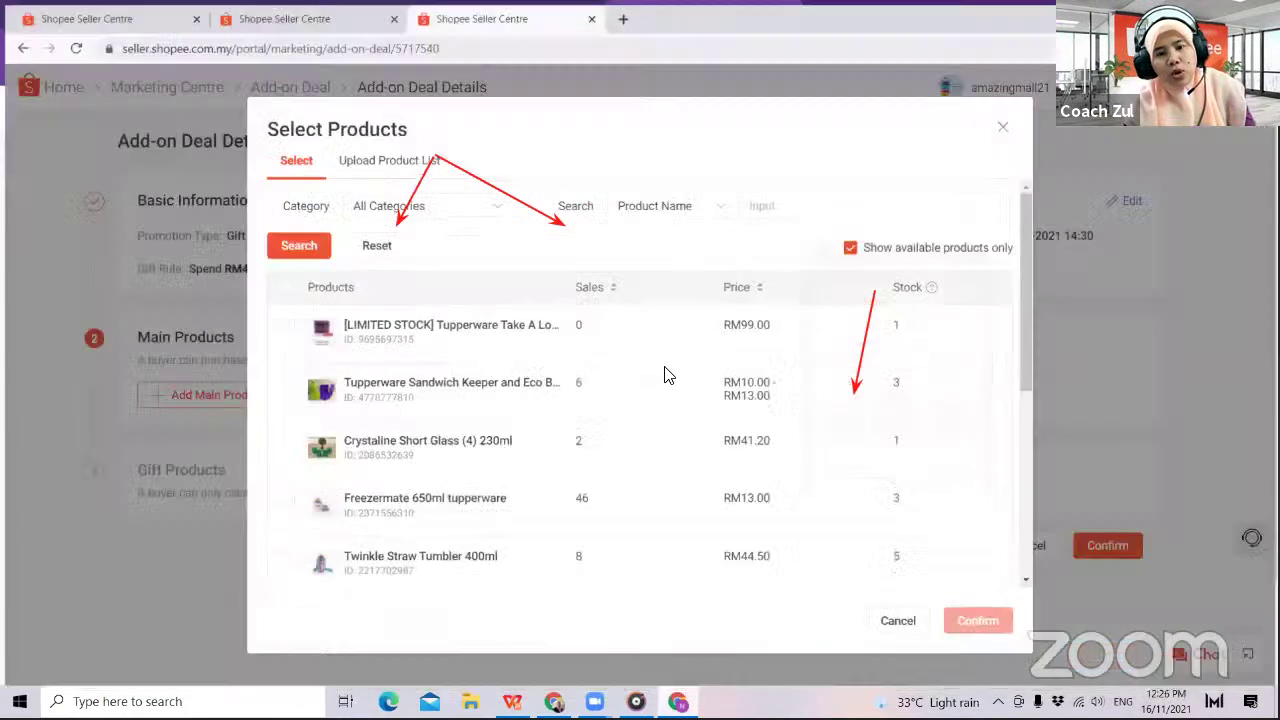
pyautogui.click(287, 441)
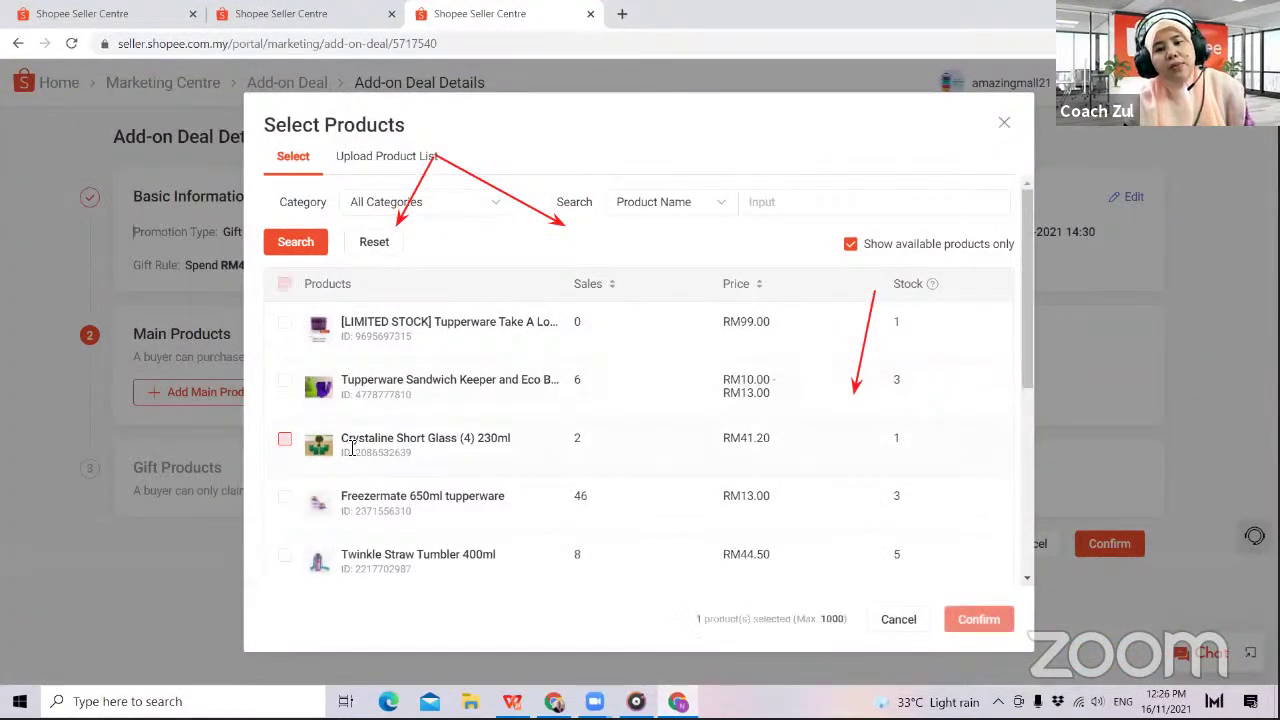
# - Add Crystaline Short Glass (4) 230ml as the deal's main product and save the main products section
pyautogui.click(955, 620)
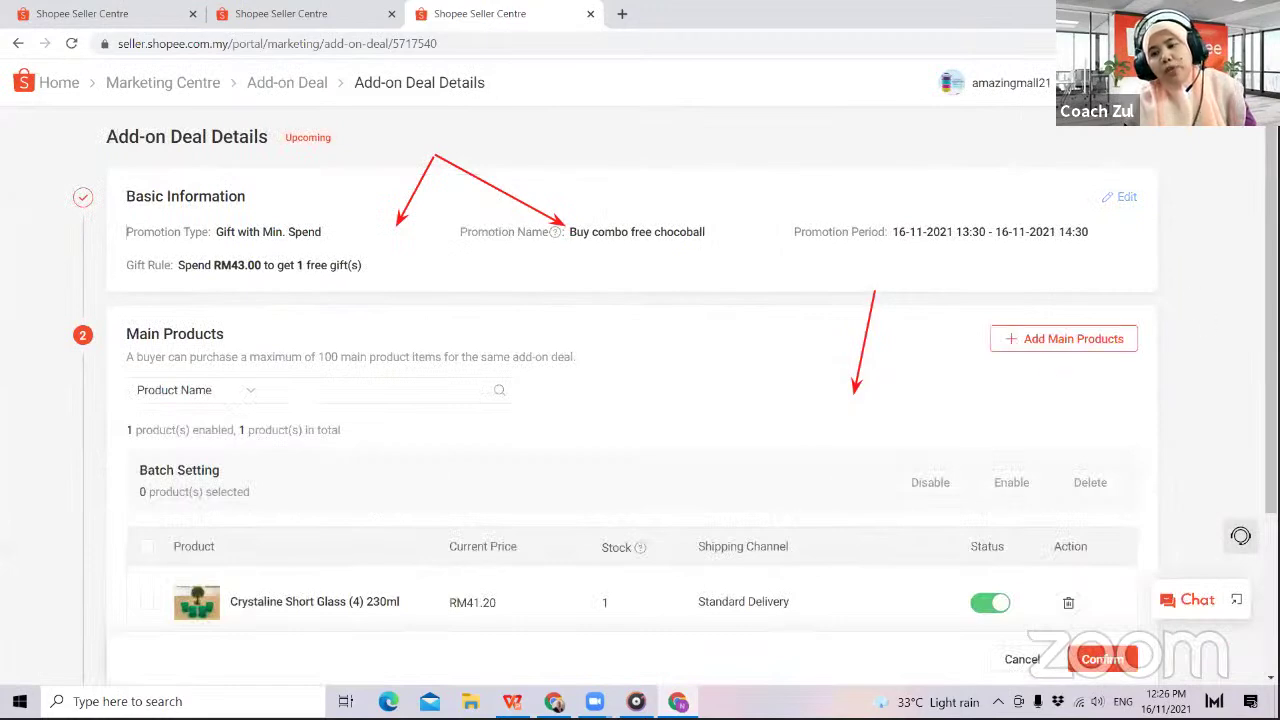
pyautogui.scroll(-2, 676, 391)
pyautogui.click(1098, 490)
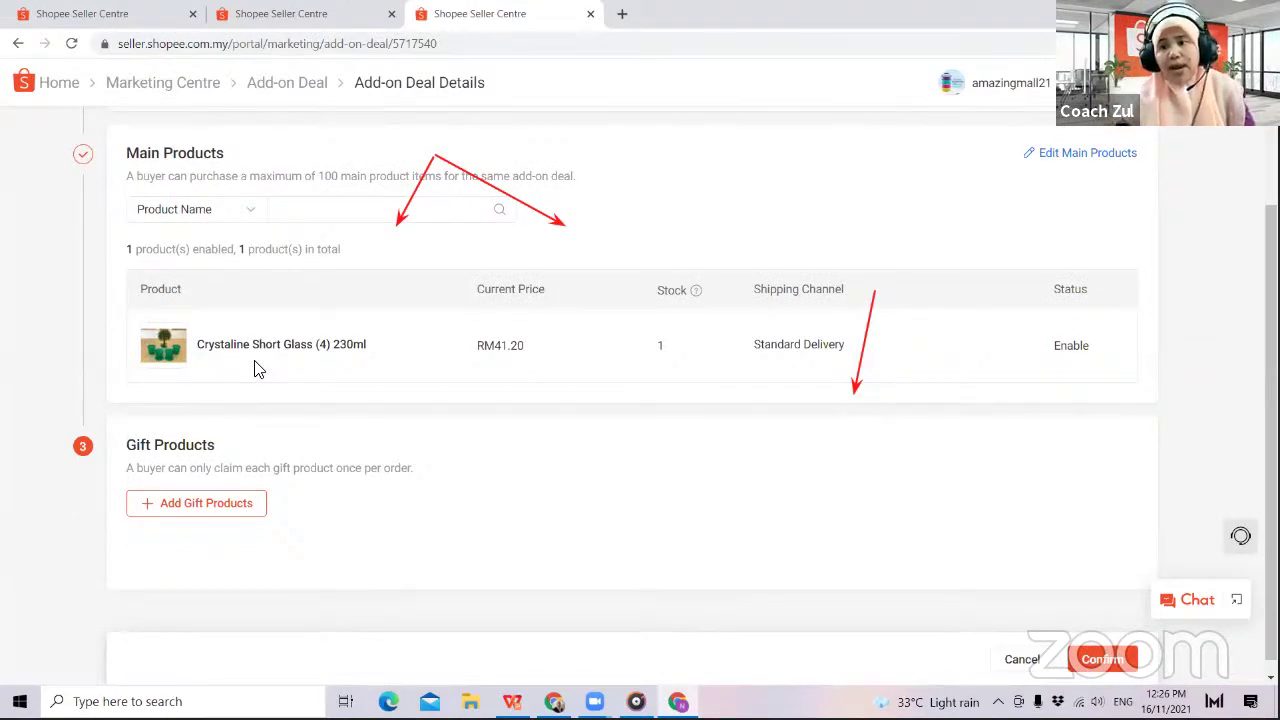
# - Add Oval Modular 1.1 liter 1 pc as the deal's gift product and save the gift products section
pyautogui.click(212, 505)
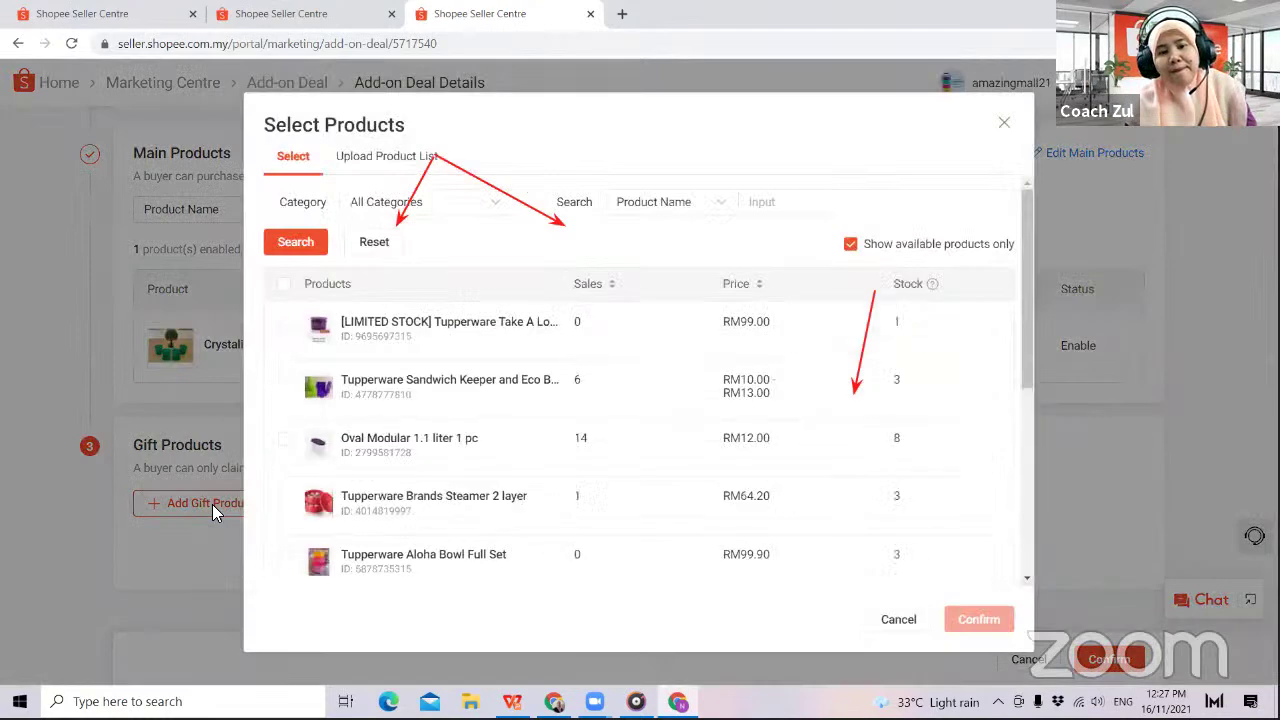
pyautogui.click(285, 440)
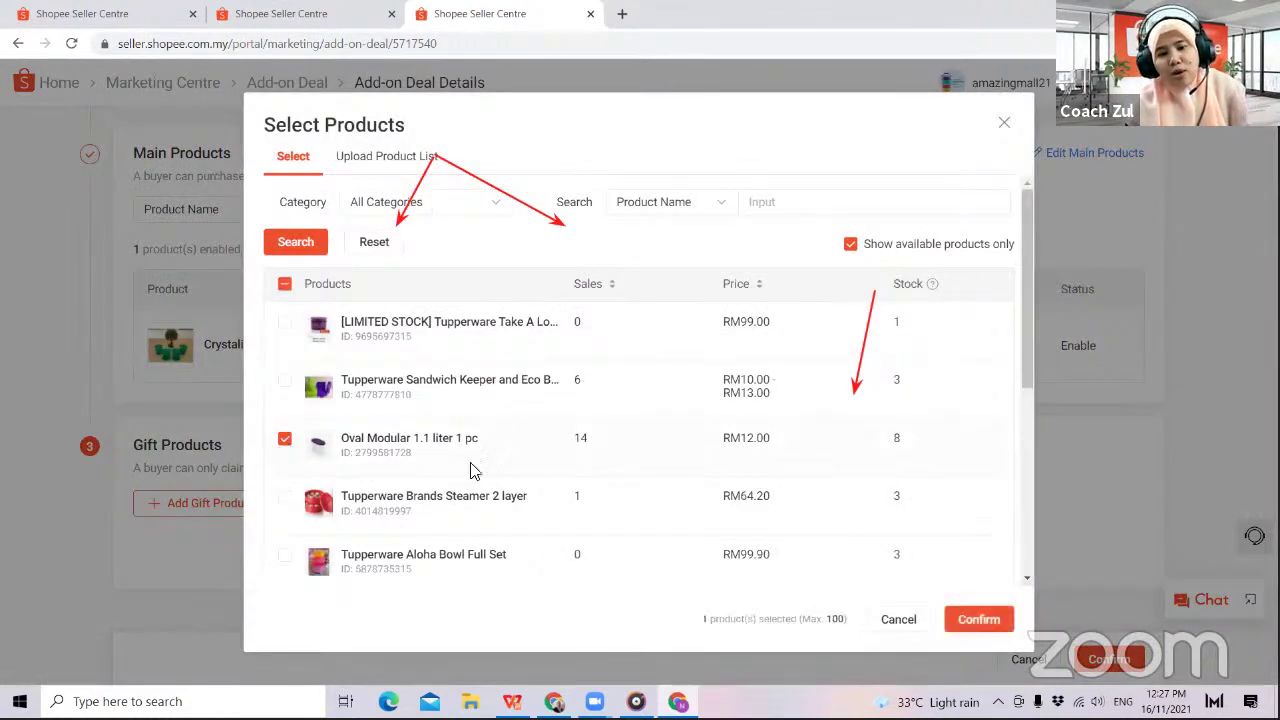
pyautogui.click(966, 618)
pyautogui.scroll(-3, 1243, 293)
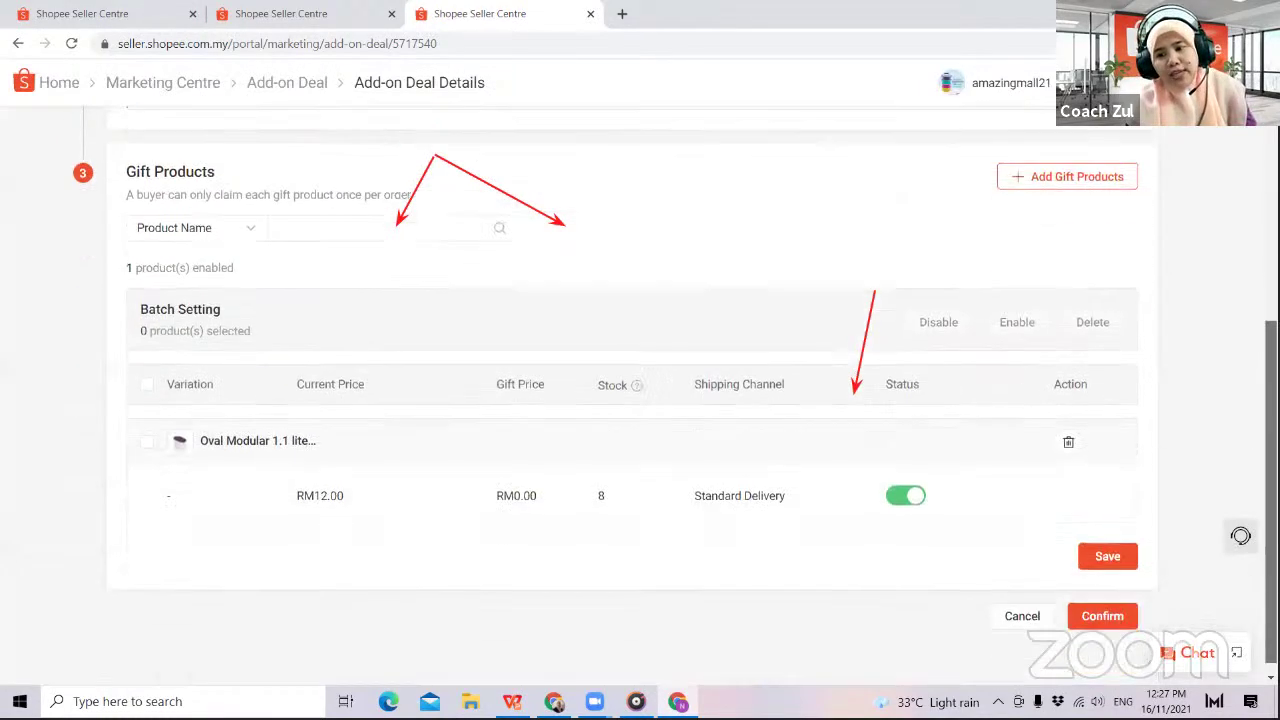
pyautogui.click(1106, 545)
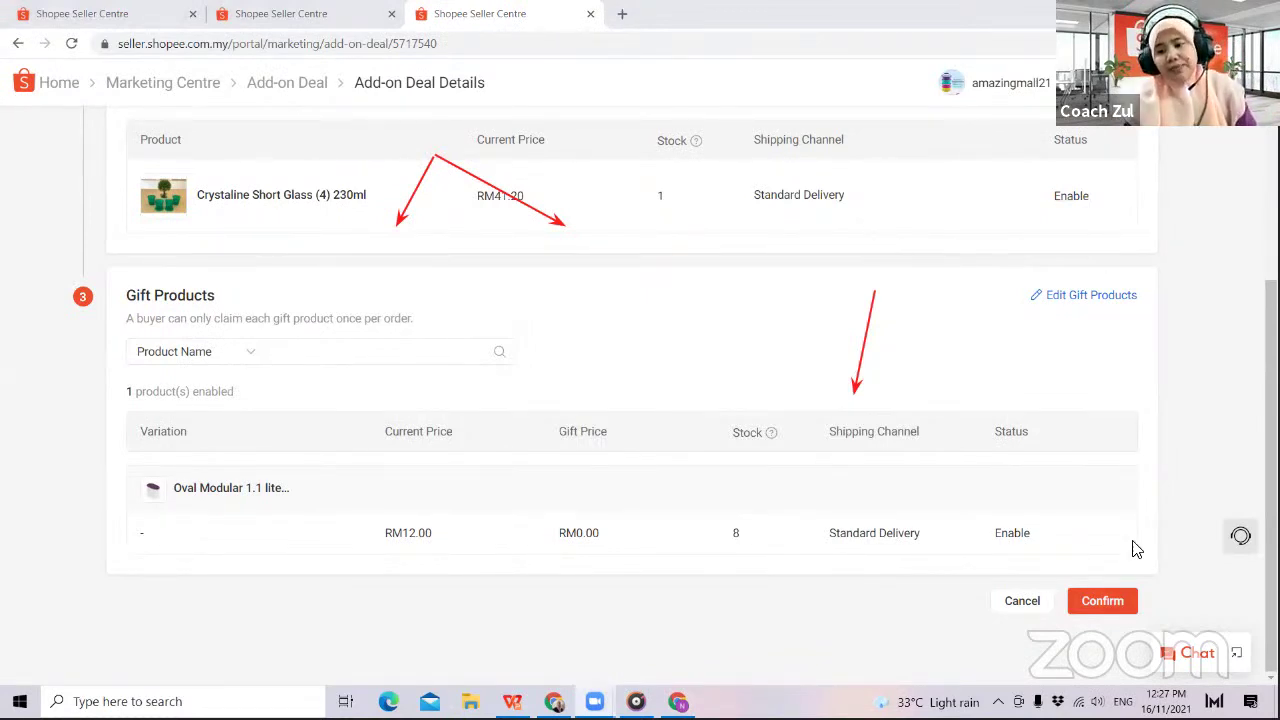
# - Leave the current deal and start a new add-on deal with the Gift with Min. Spend promotion type
pyautogui.click(1028, 604)
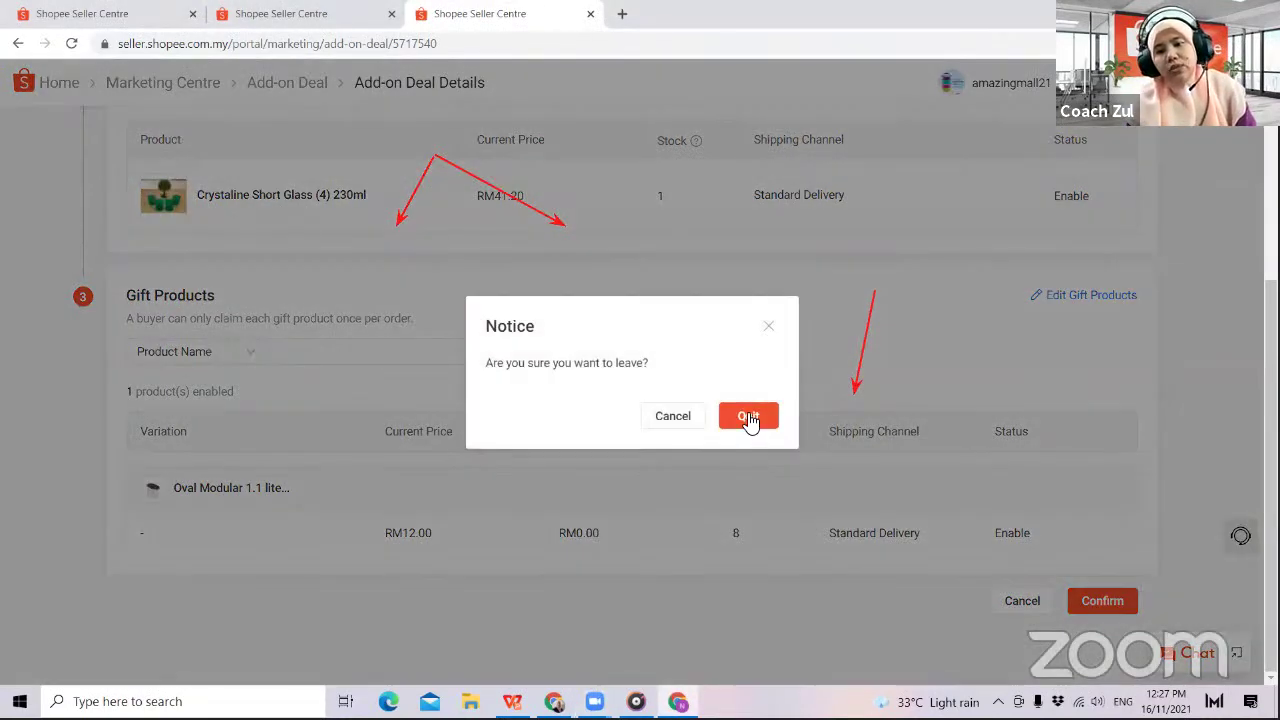
pyautogui.click(748, 416)
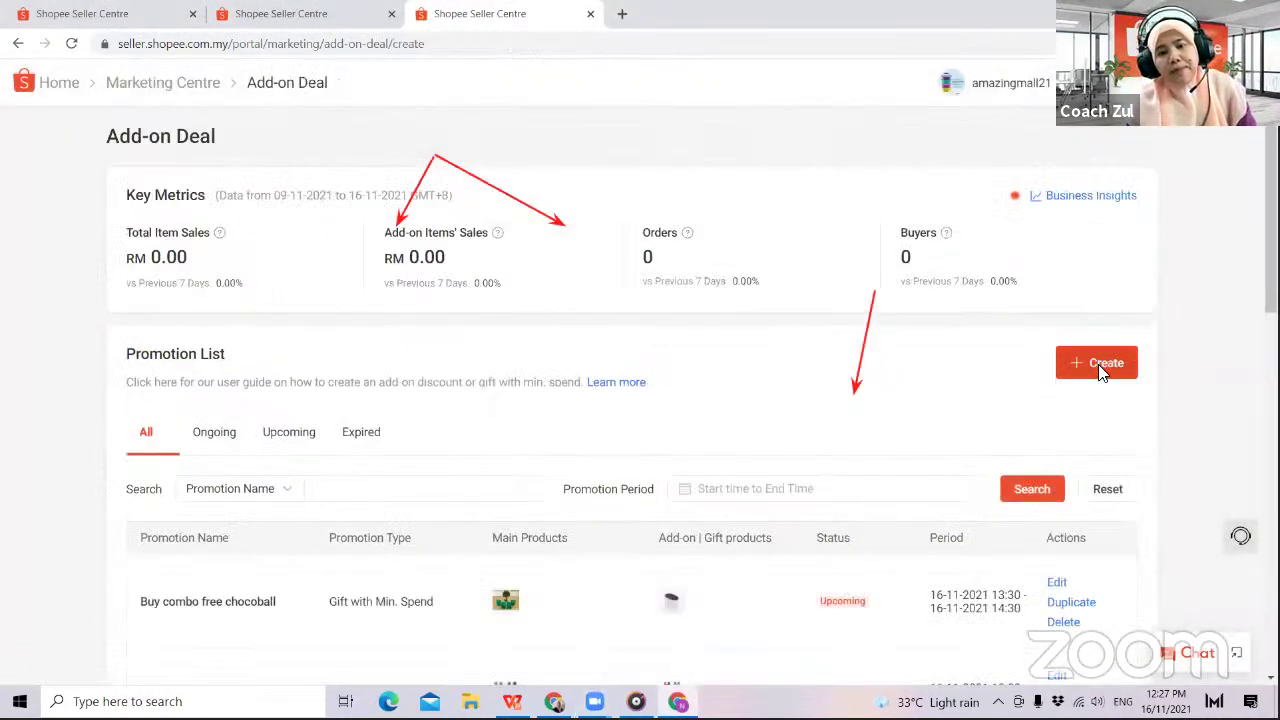
pyautogui.click(1098, 364)
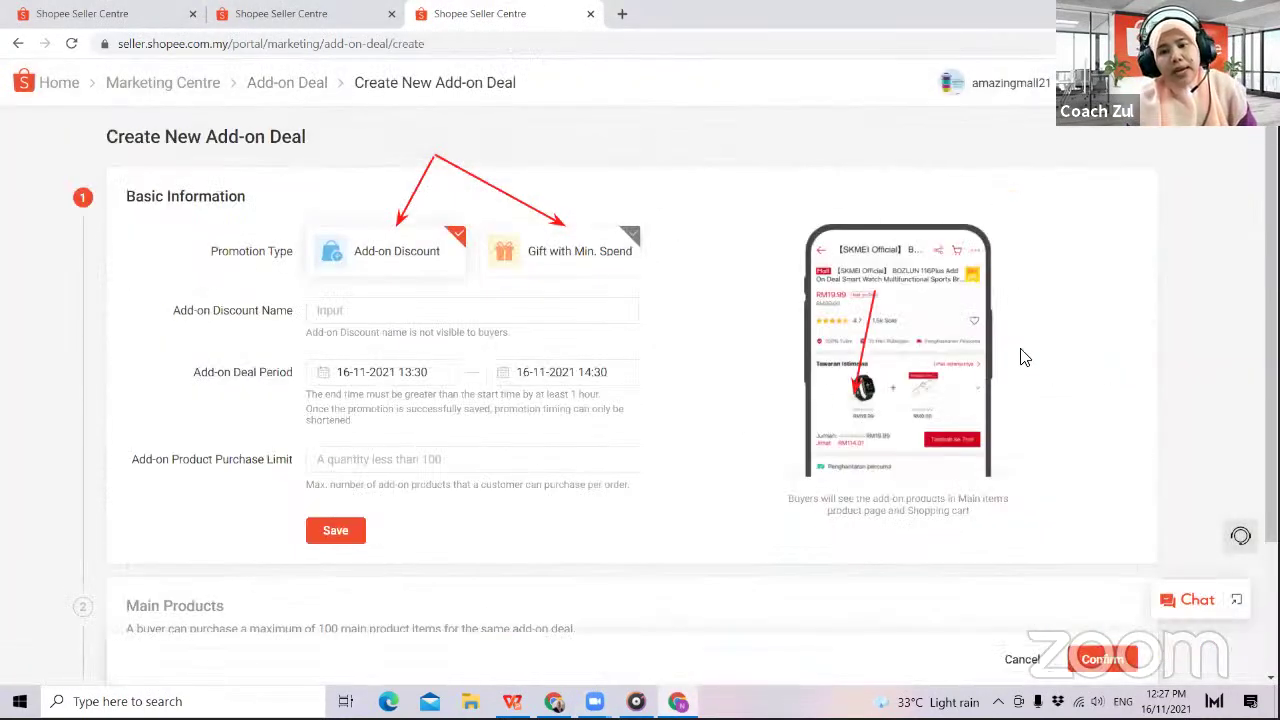
pyautogui.click(553, 261)
# - Name the Gift with Min. Spend promotion "Buy RM150"
pyautogui.click(460, 316)
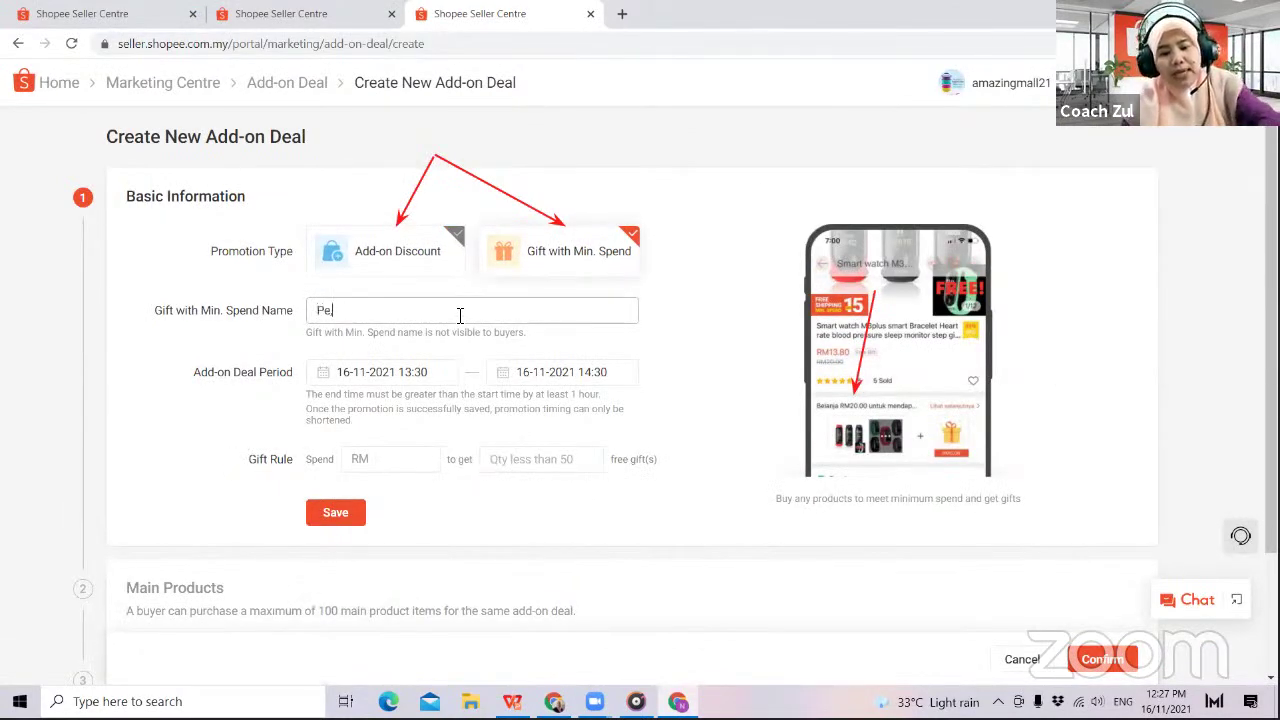
pyautogui.write('Pe,belian')
pyautogui.press('BackSpace')
pyautogui.press('BackSpace')
pyautogui.press('BackSpace')
pyautogui.press('BackSpace')
pyautogui.press('BackSpace')
pyautogui.press('BackSpace')
pyautogui.press('BackSpace')
pyautogui.press('BackSpace')
pyautogui.press('BackSpace')
pyautogui.write('Buy RM150')
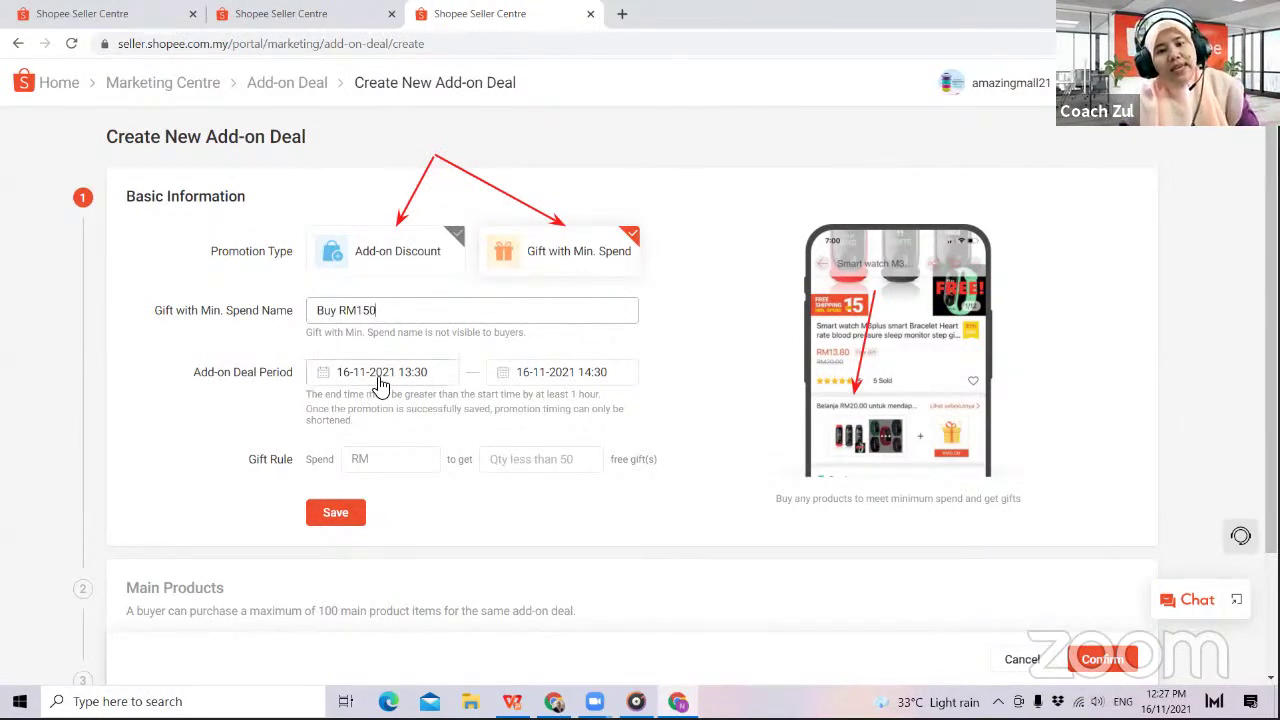
# - Set the end date of the add-on deal period to 30-11-2021
pyautogui.click(516, 378)
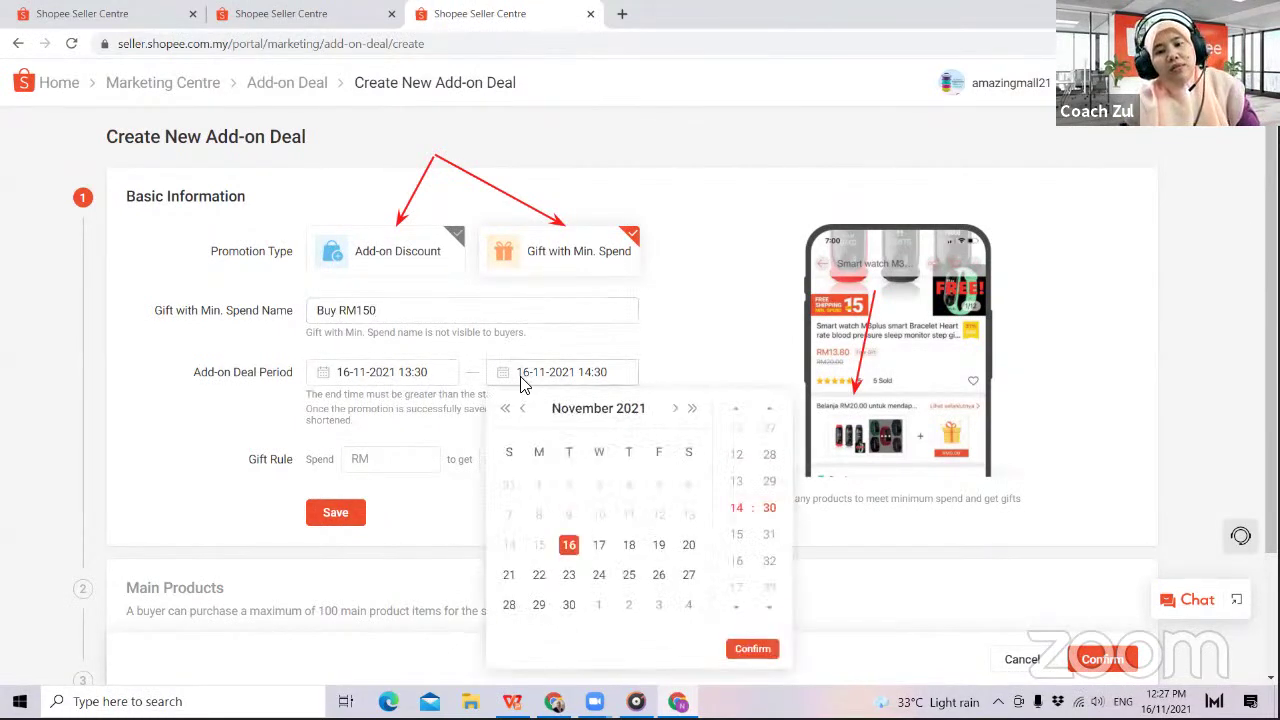
pyautogui.click(569, 604)
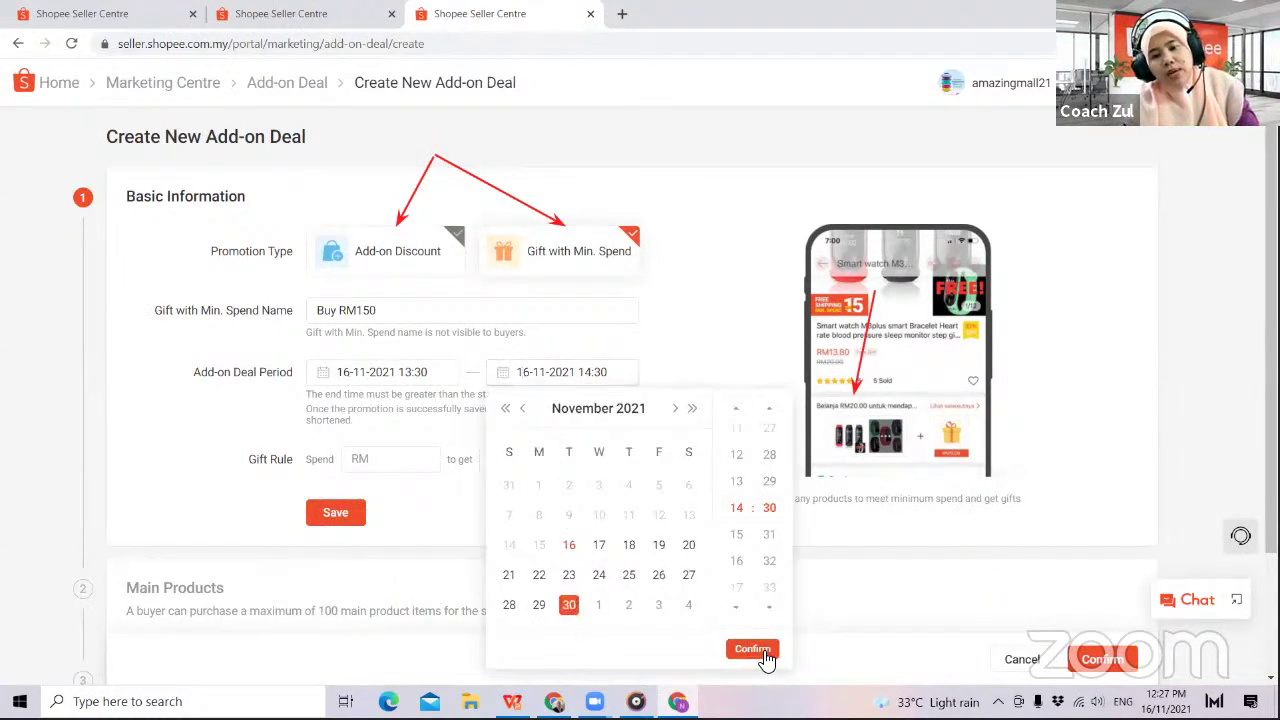
pyautogui.click(764, 655)
# - Set the gift rule to spend RM150 to get 1 free gift and save the basic information
pyautogui.click(415, 462)
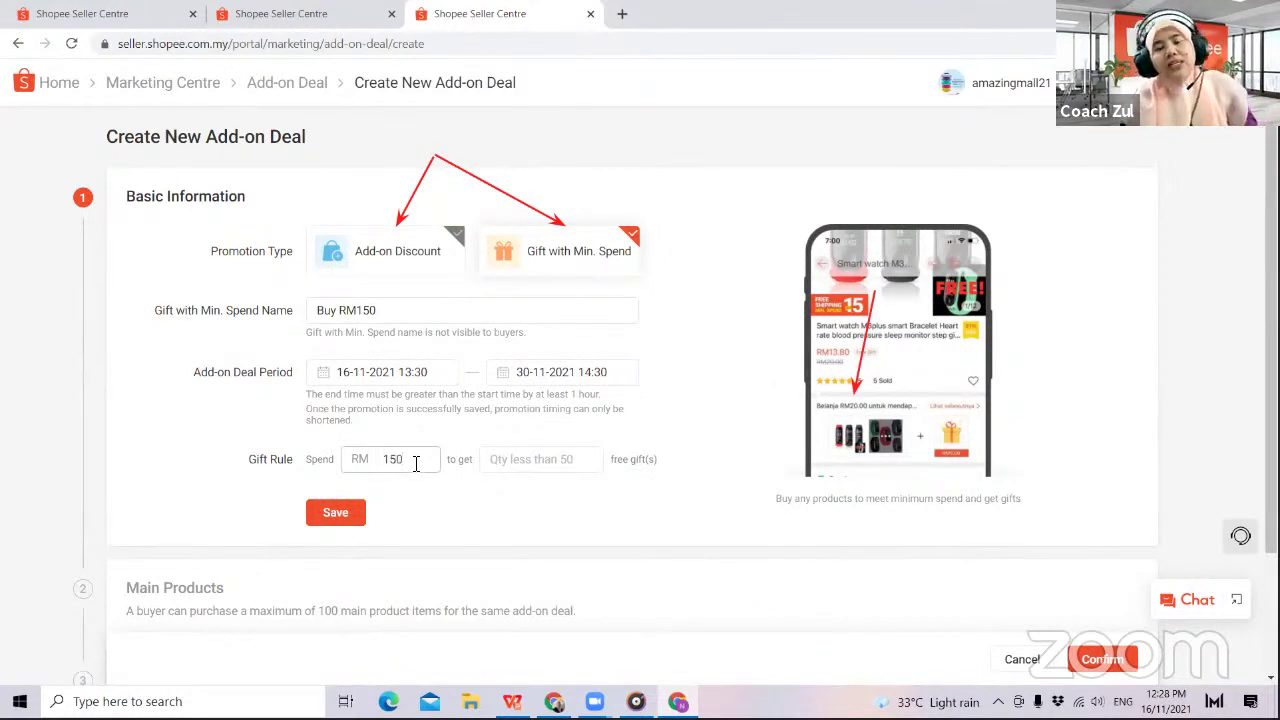
pyautogui.click(519, 460)
pyautogui.write('1')
pyautogui.click(330, 510)
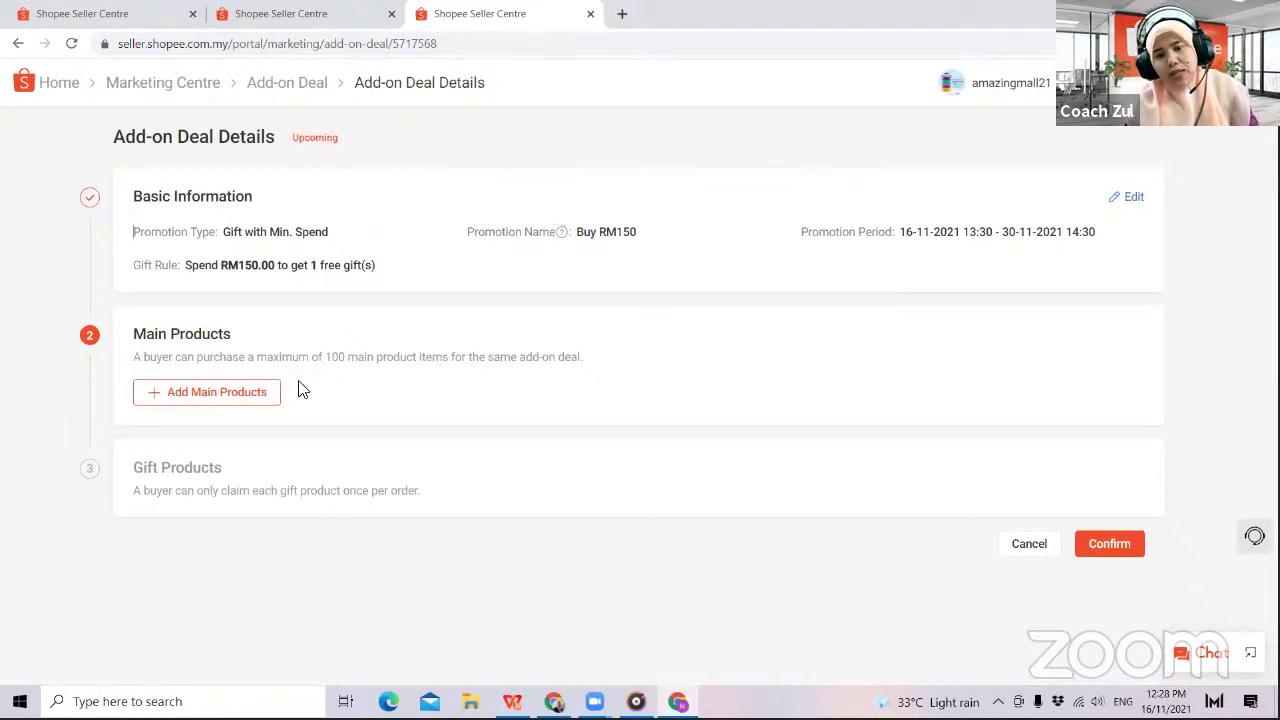
# - Start adding main products and select every product on the first two pages of the product list
pyautogui.click(204, 400)
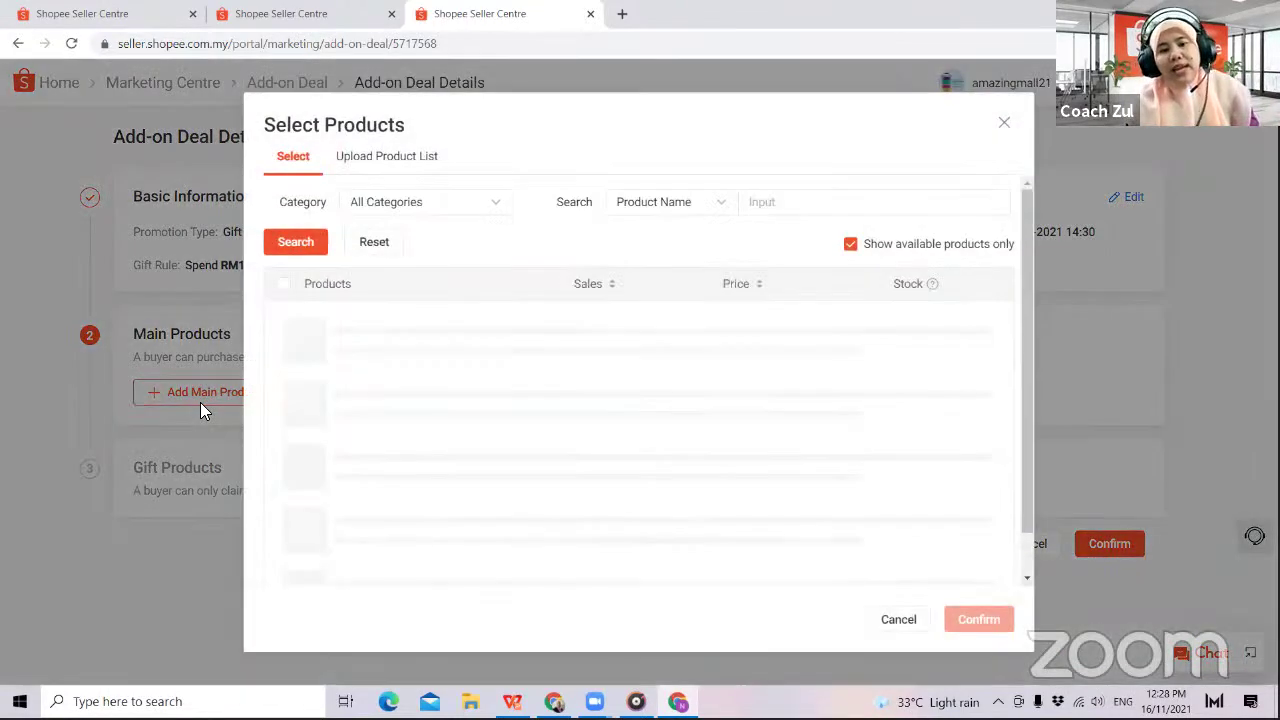
pyautogui.click(284, 284)
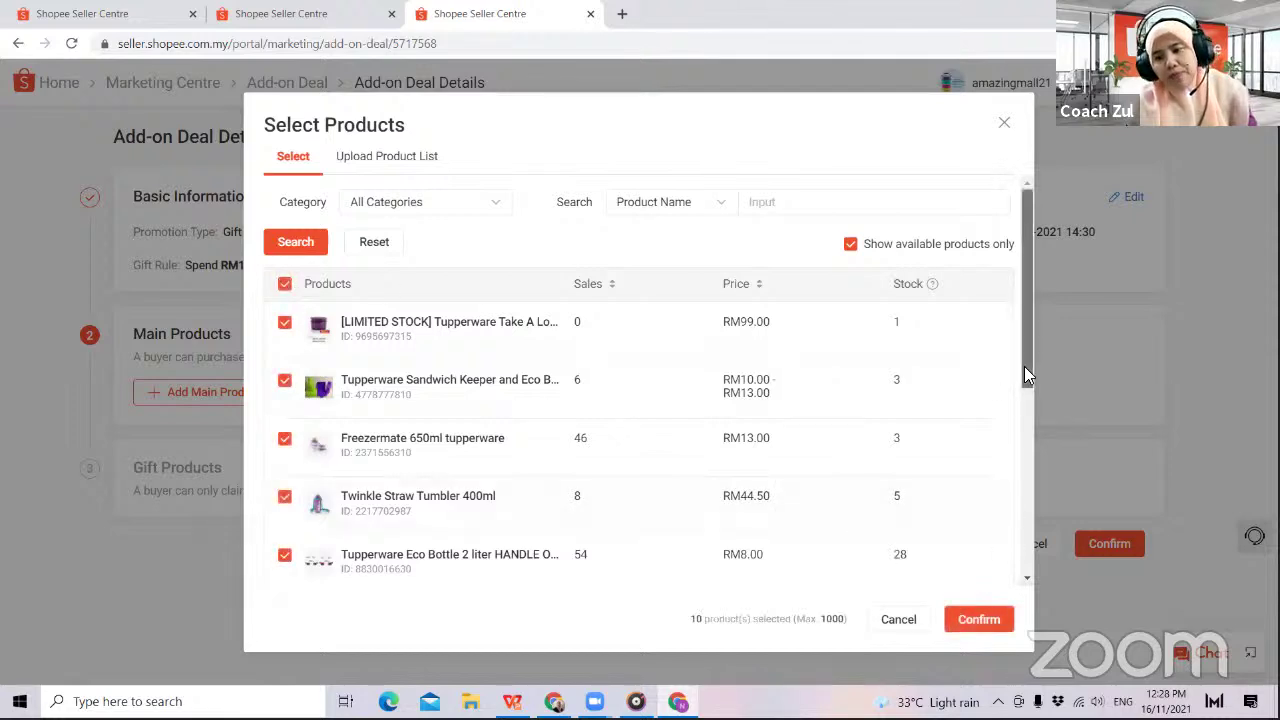
pyautogui.moveTo(1022, 391); pyautogui.dragTo(1057, 586)
pyautogui.click(877, 536)
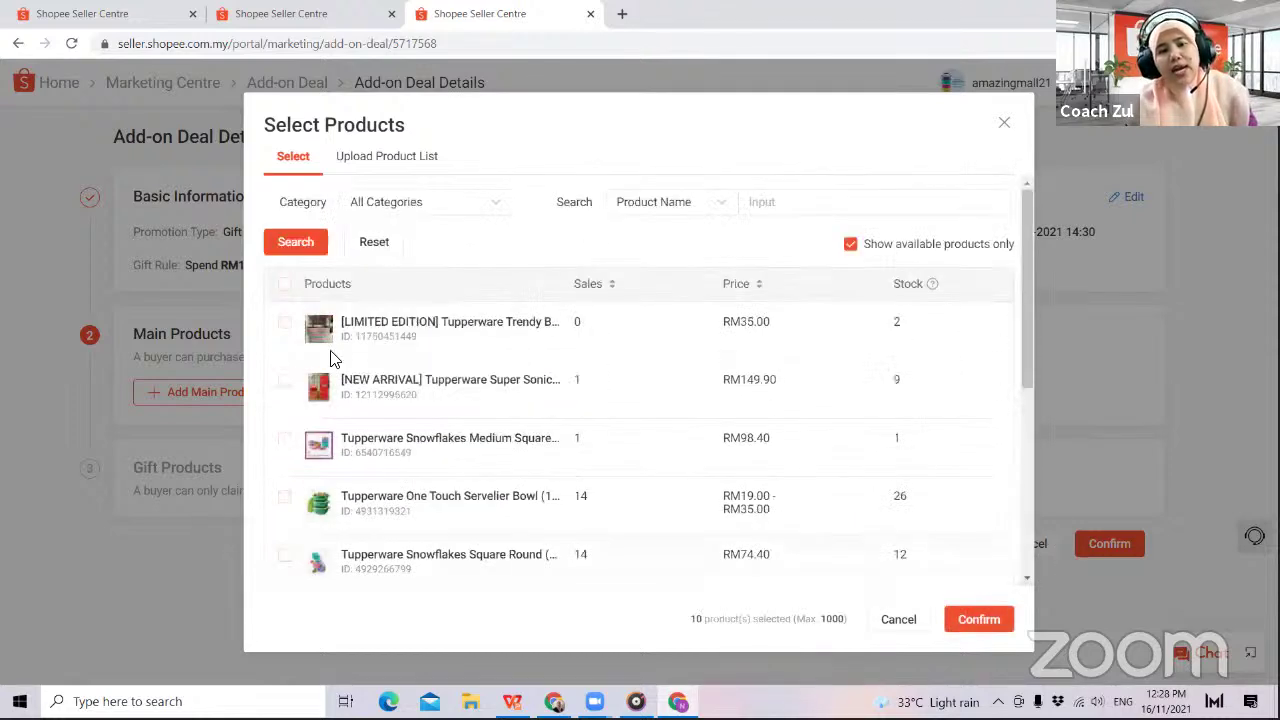
pyautogui.click(284, 284)
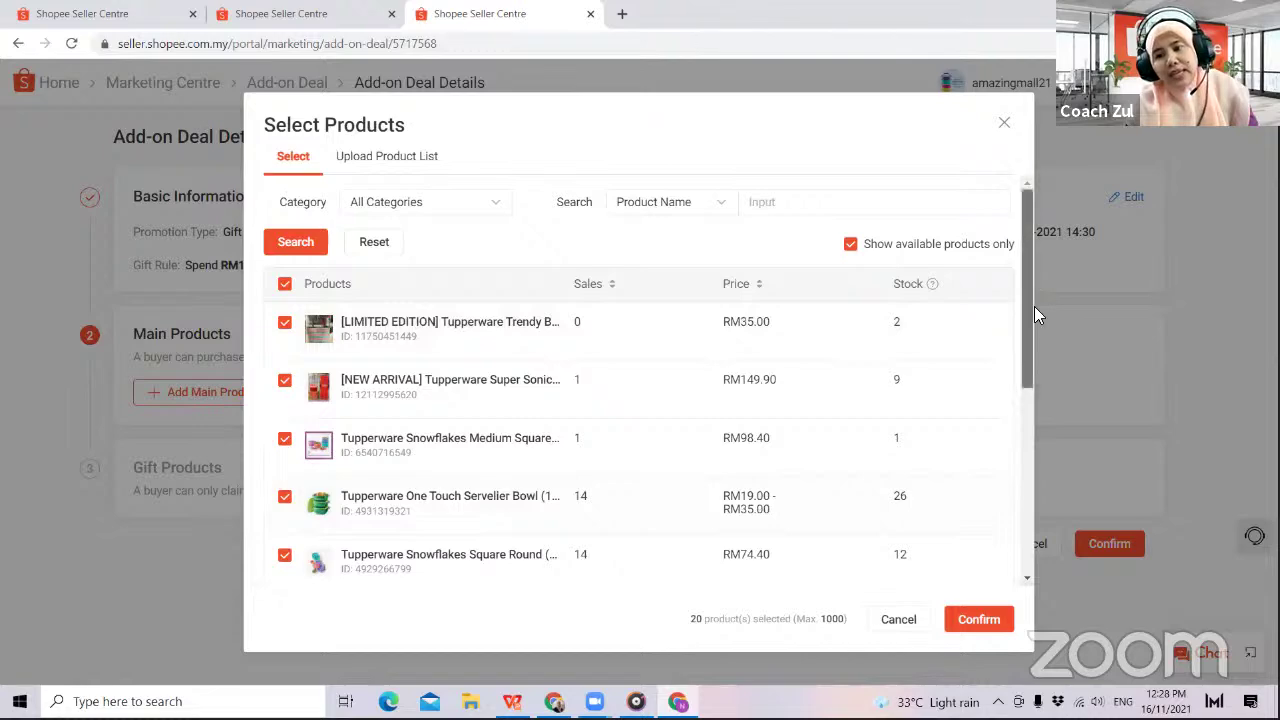
pyautogui.moveTo(1034, 306); pyautogui.dragTo(992, 540)
pyautogui.click(904, 536)
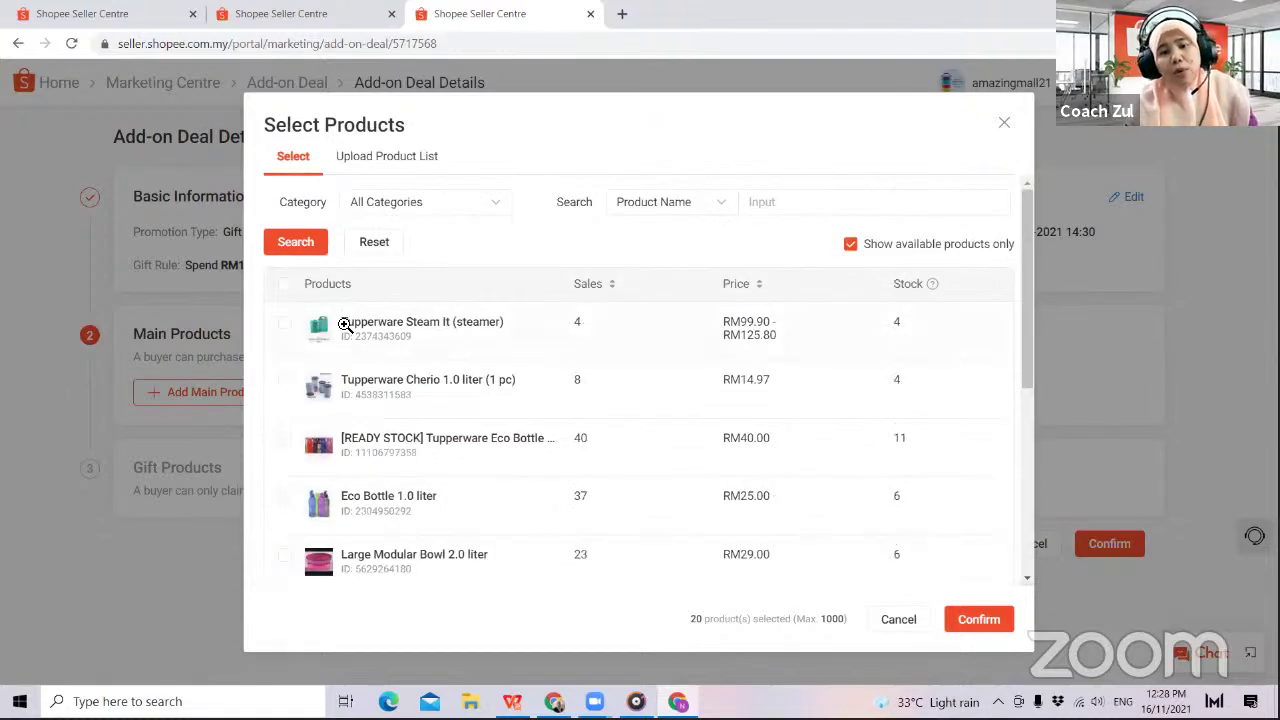
# - Select every product on the third, fourth and fifth pages of the main product list
pyautogui.click(284, 284)
pyautogui.moveTo(1026, 228); pyautogui.dragTo(991, 508)
pyautogui.click(934, 536)
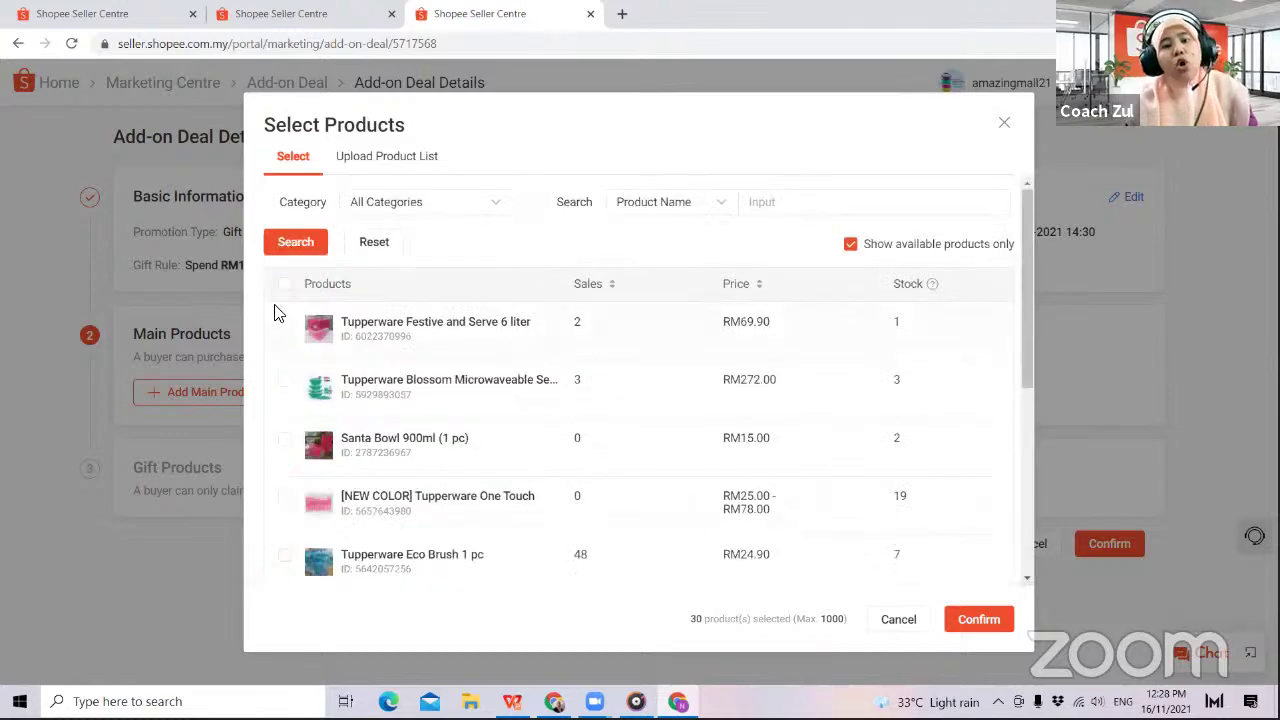
pyautogui.click(285, 285)
pyautogui.moveTo(1024, 266); pyautogui.dragTo(1036, 545)
pyautogui.click(932, 536)
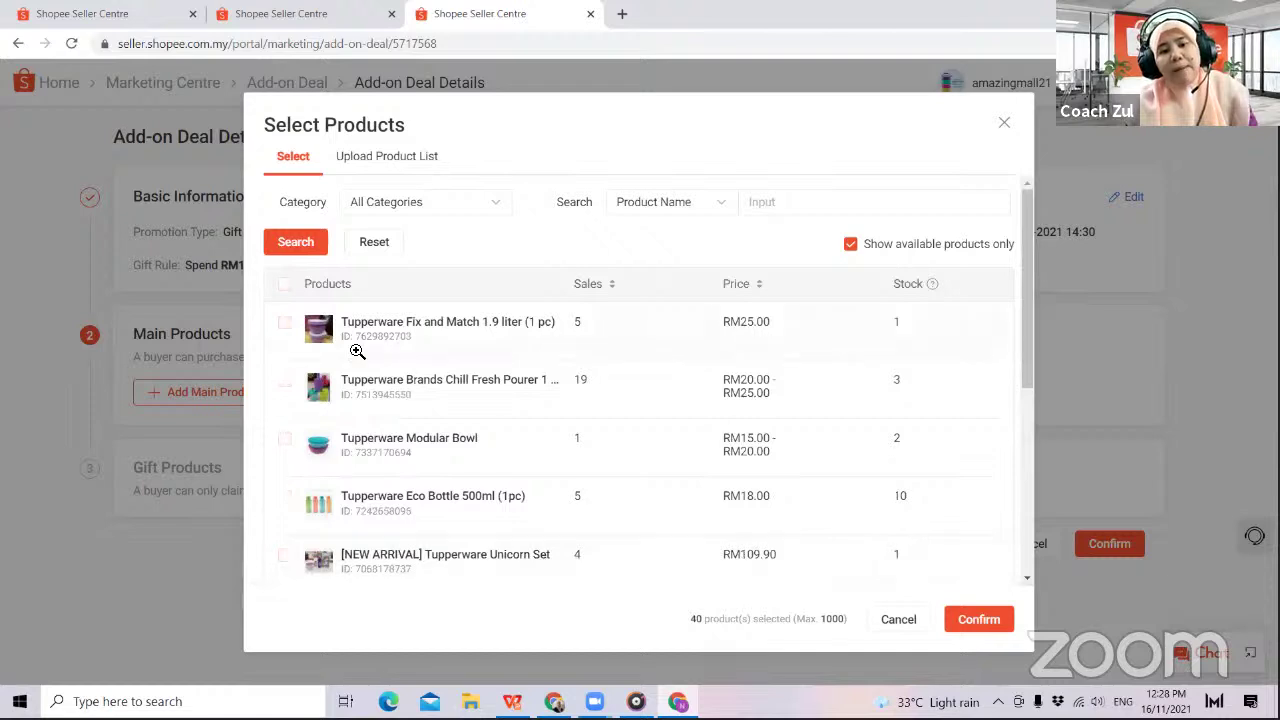
pyautogui.click(285, 285)
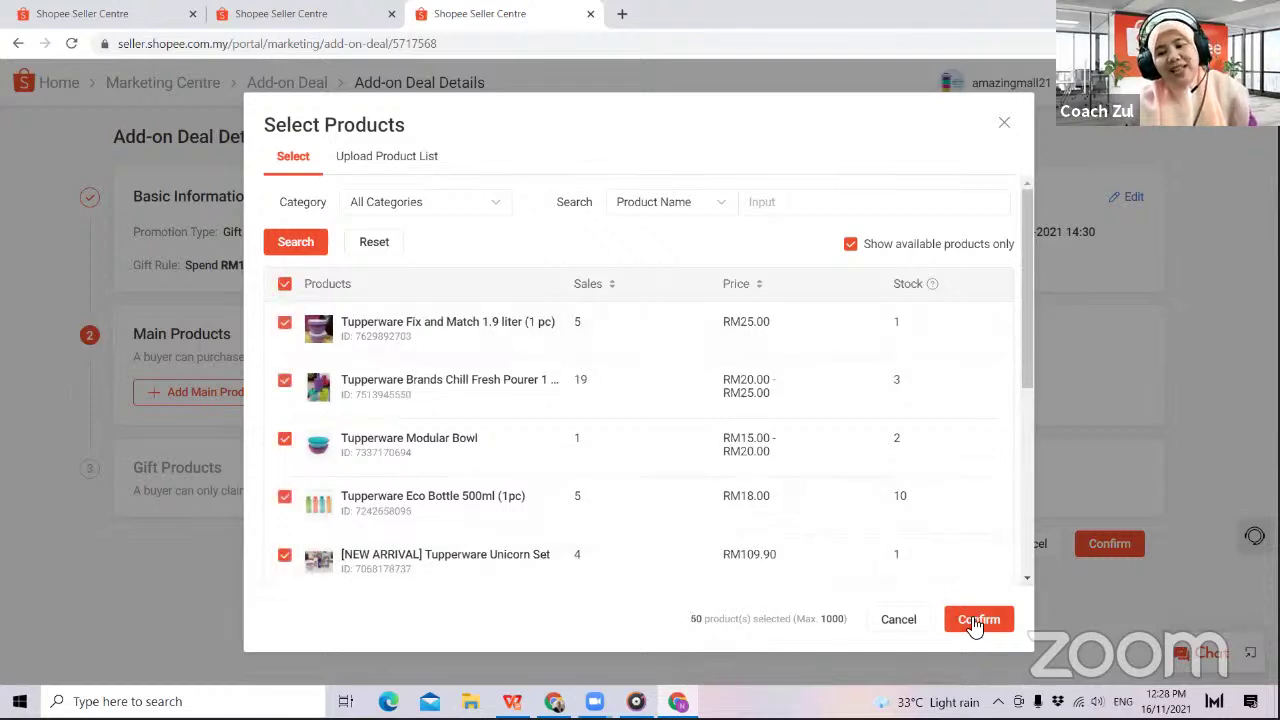
# - Confirm the selected products as the deal's main products and save the main products section
pyautogui.click(976, 621)
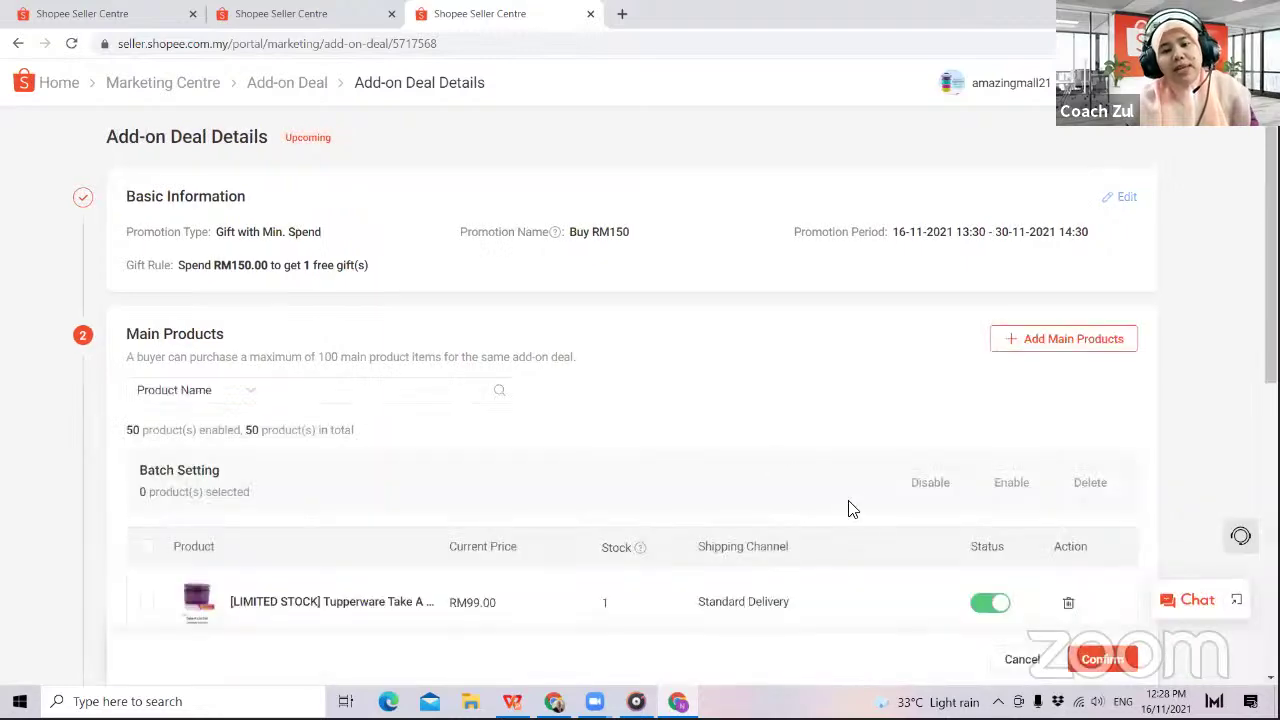
pyautogui.moveTo(1271, 300); pyautogui.dragTo(1271, 539)
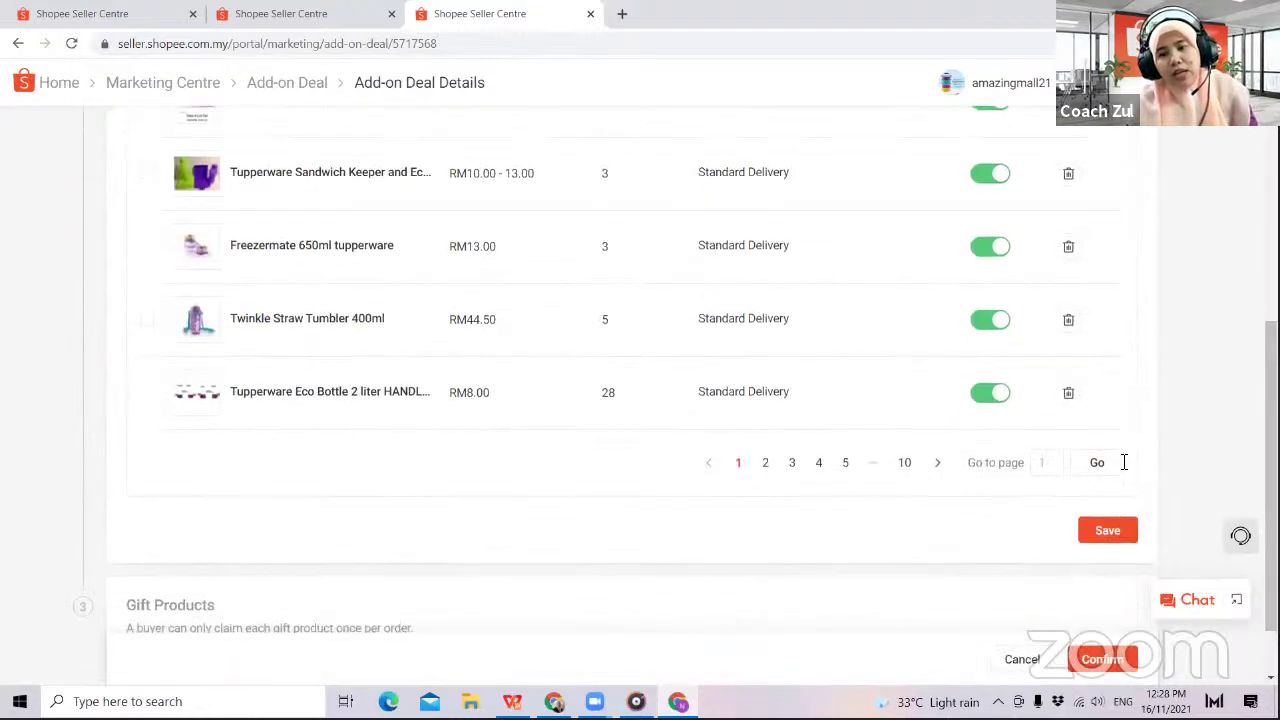
pyautogui.scroll(-1, 1126, 491)
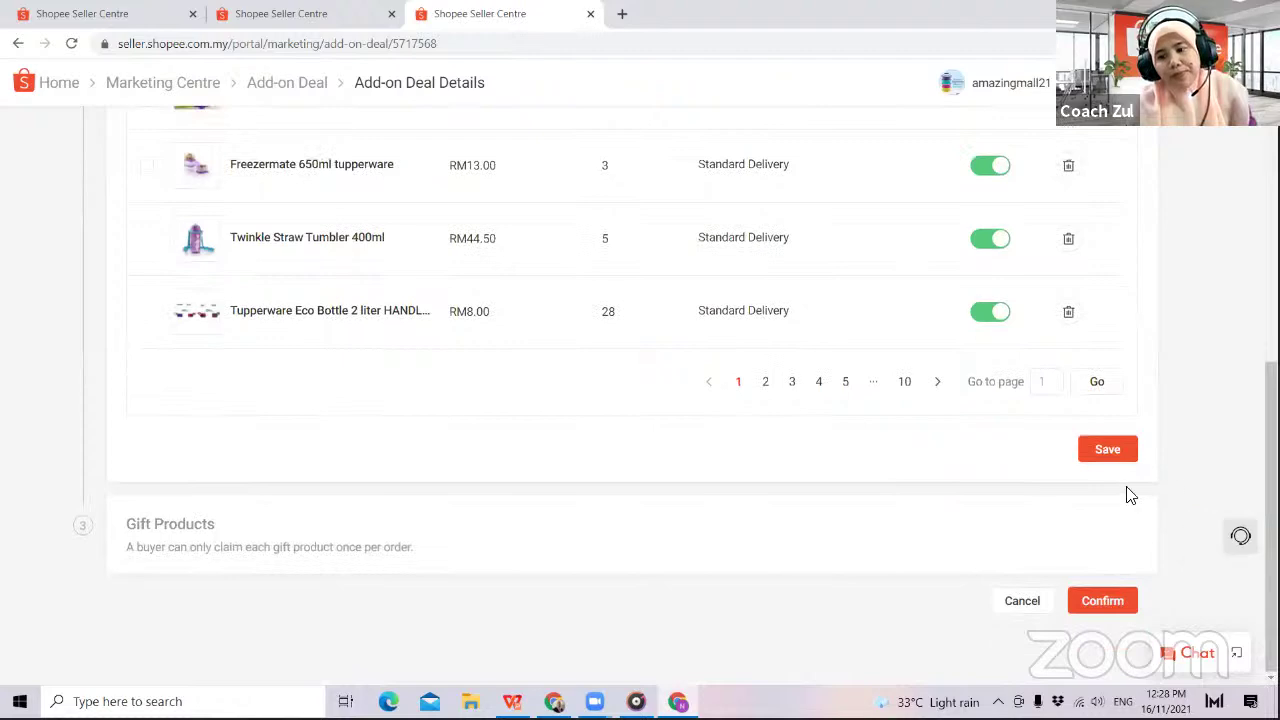
pyautogui.click(1100, 460)
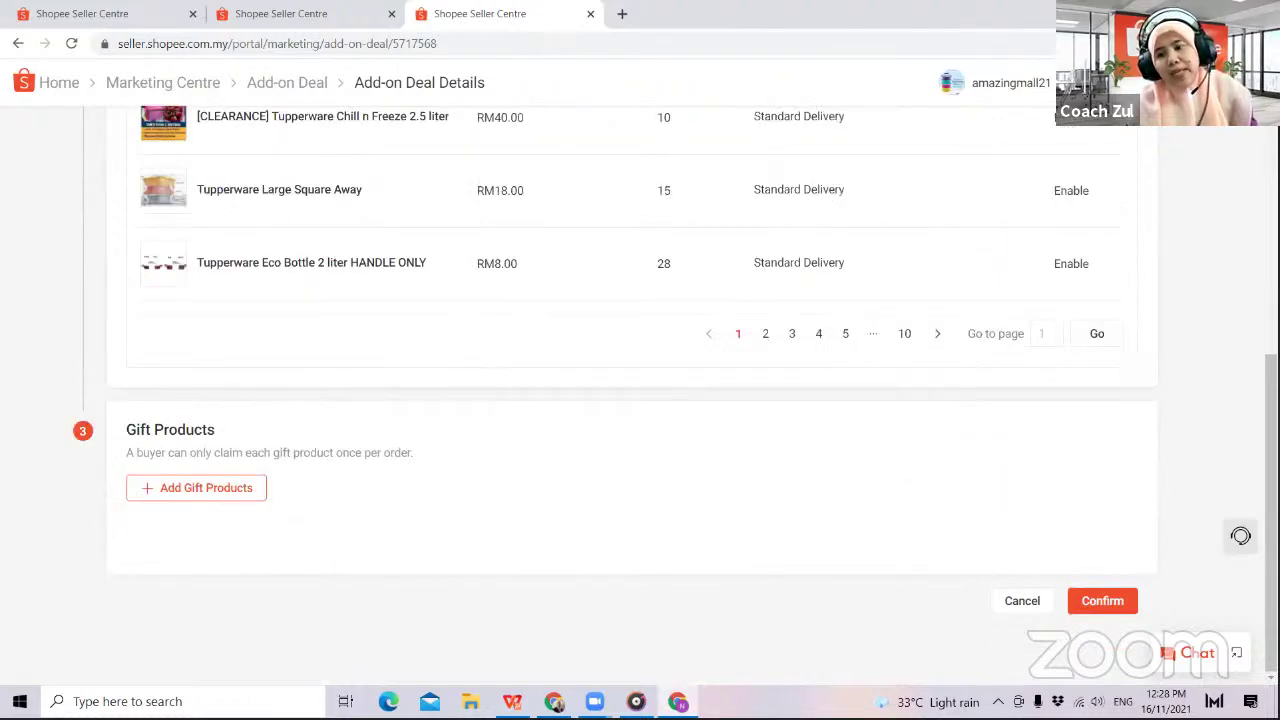
# - Start adding gift products and search the product list by name for "bag"
pyautogui.moveTo(1271, 480); pyautogui.dragTo(1271, 355)
pyautogui.scroll(3, 640, 400)
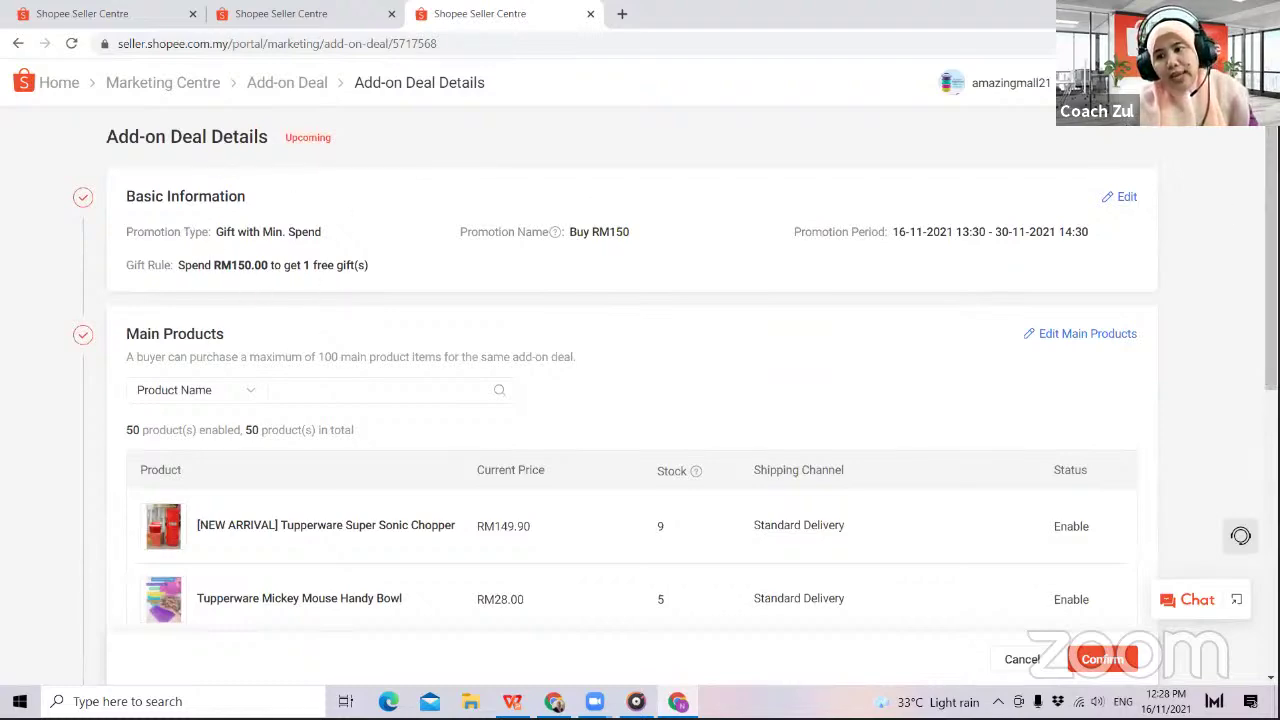
pyautogui.scroll(-9, 350, 440)
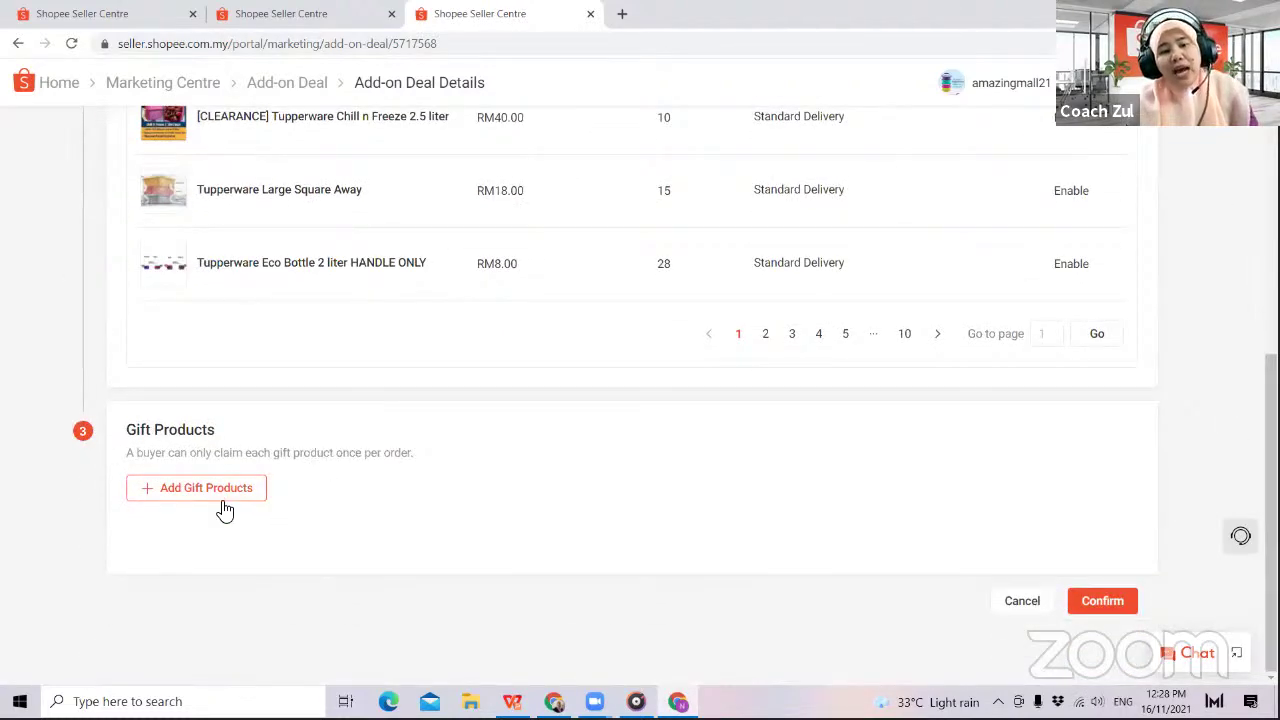
pyautogui.click(227, 497)
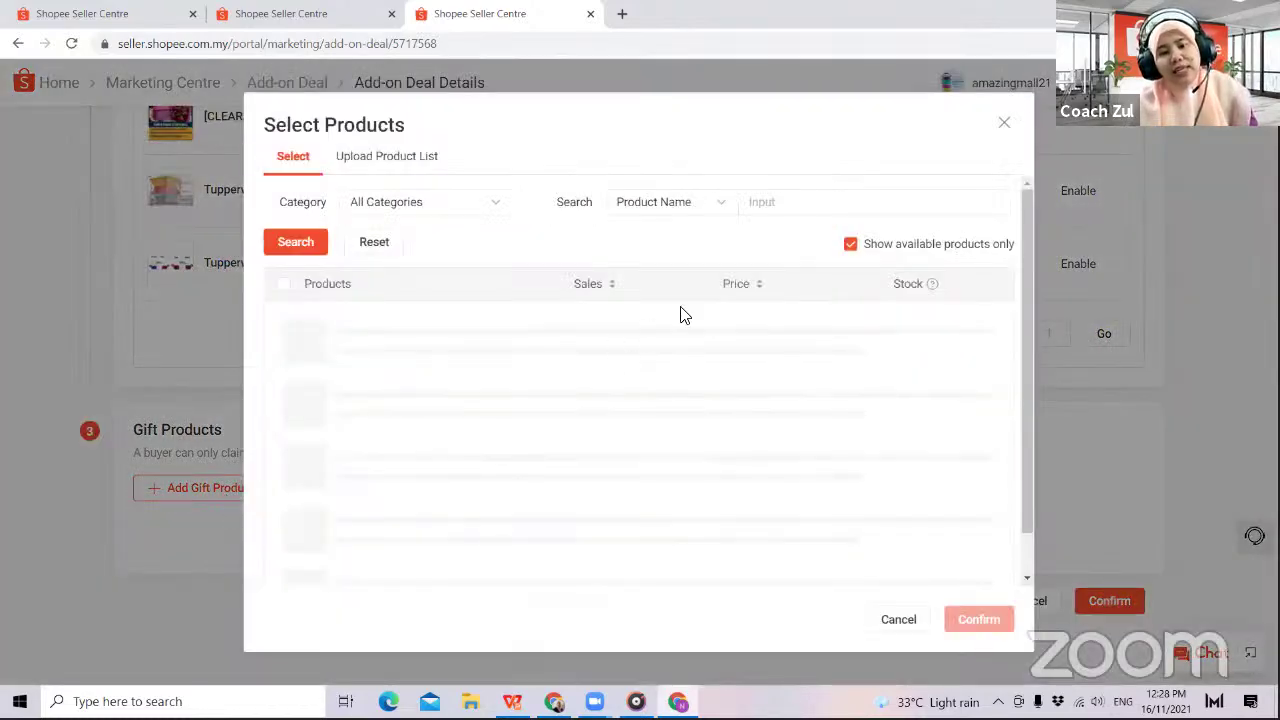
pyautogui.click(768, 200)
pyautogui.write('b')
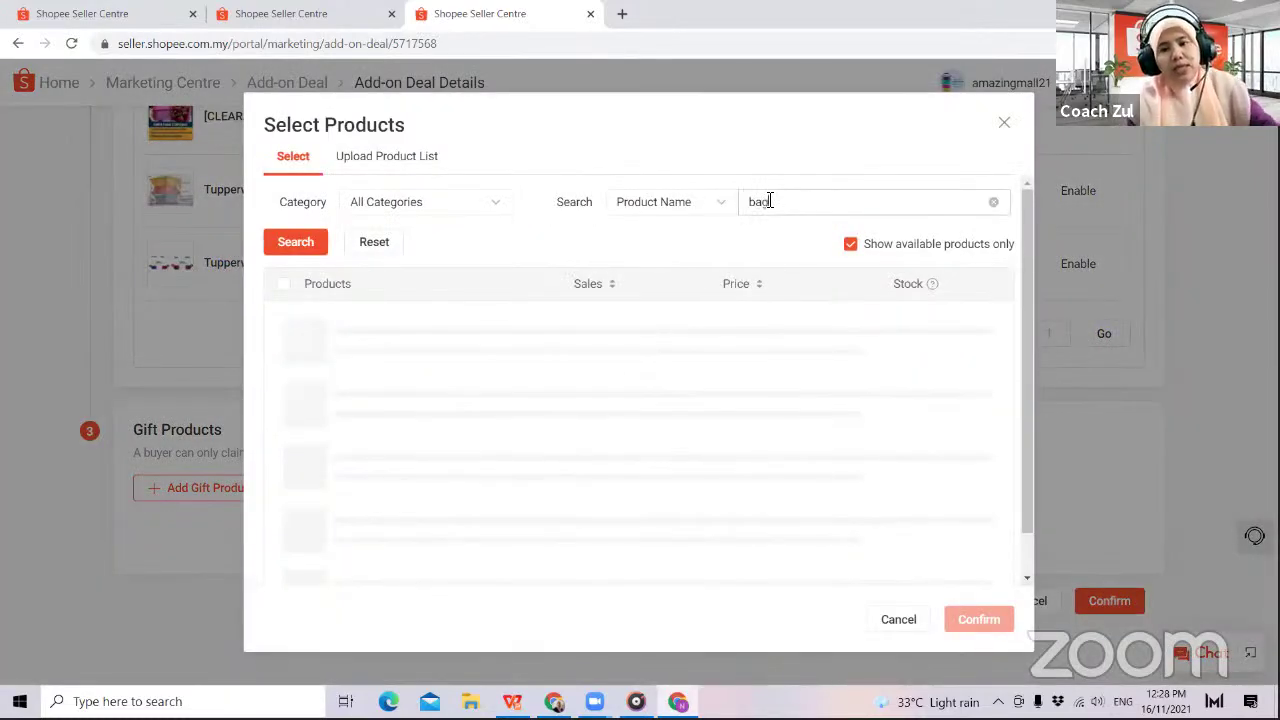
pyautogui.write('ag')
pyautogui.press('Return')
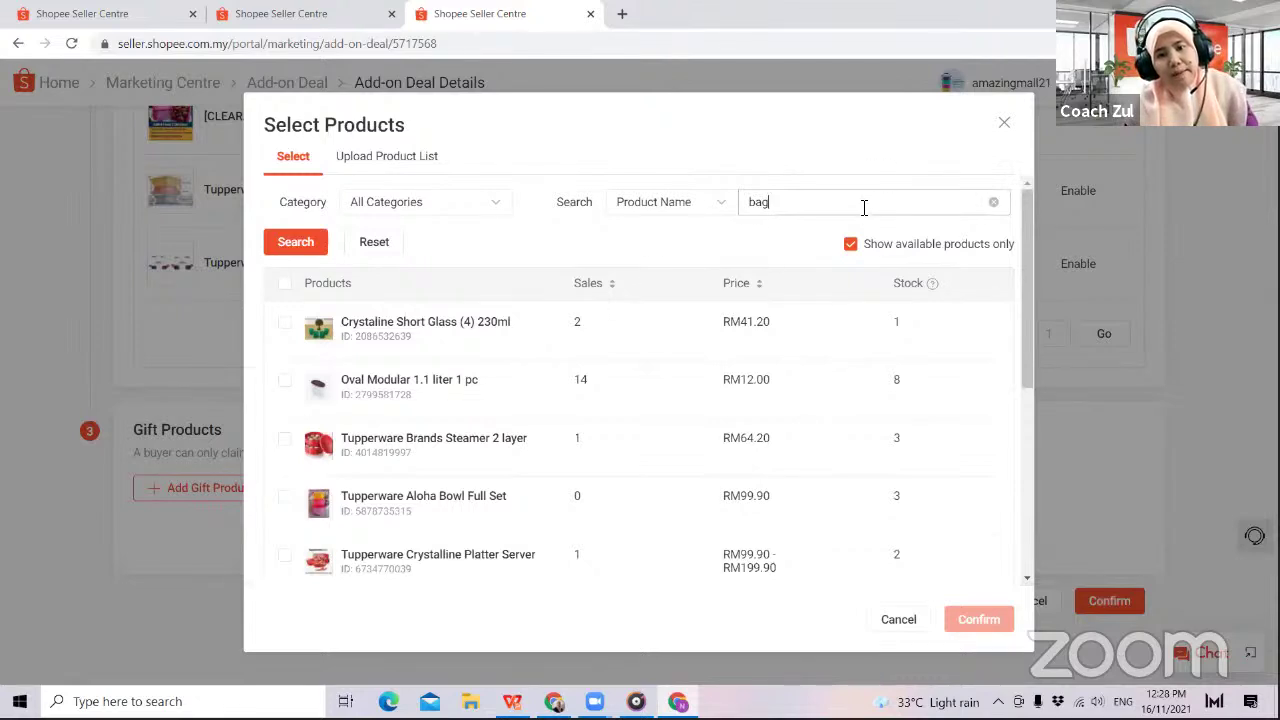
pyautogui.press('Return')
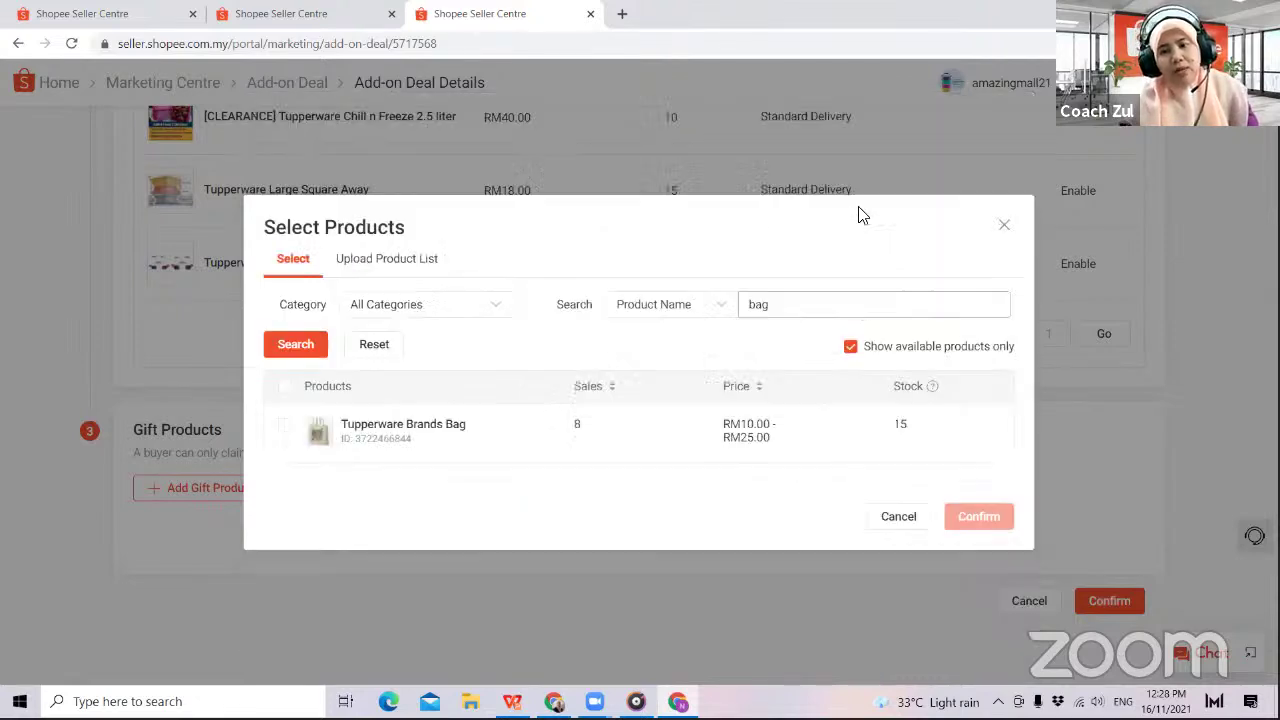
# - Select Tupperware Brands Bag and add it to the deal as the gift product
pyautogui.click(285, 429)
pyautogui.click(963, 516)
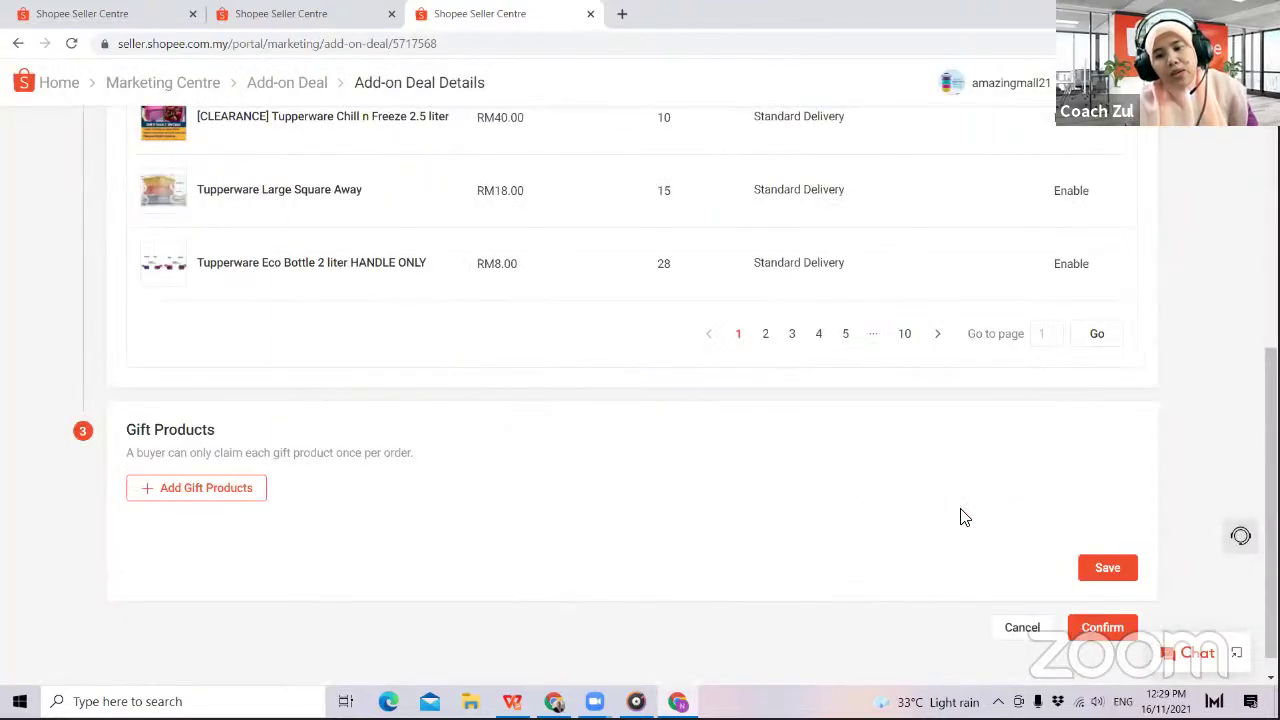
pyautogui.scroll(-4, 900, 450)
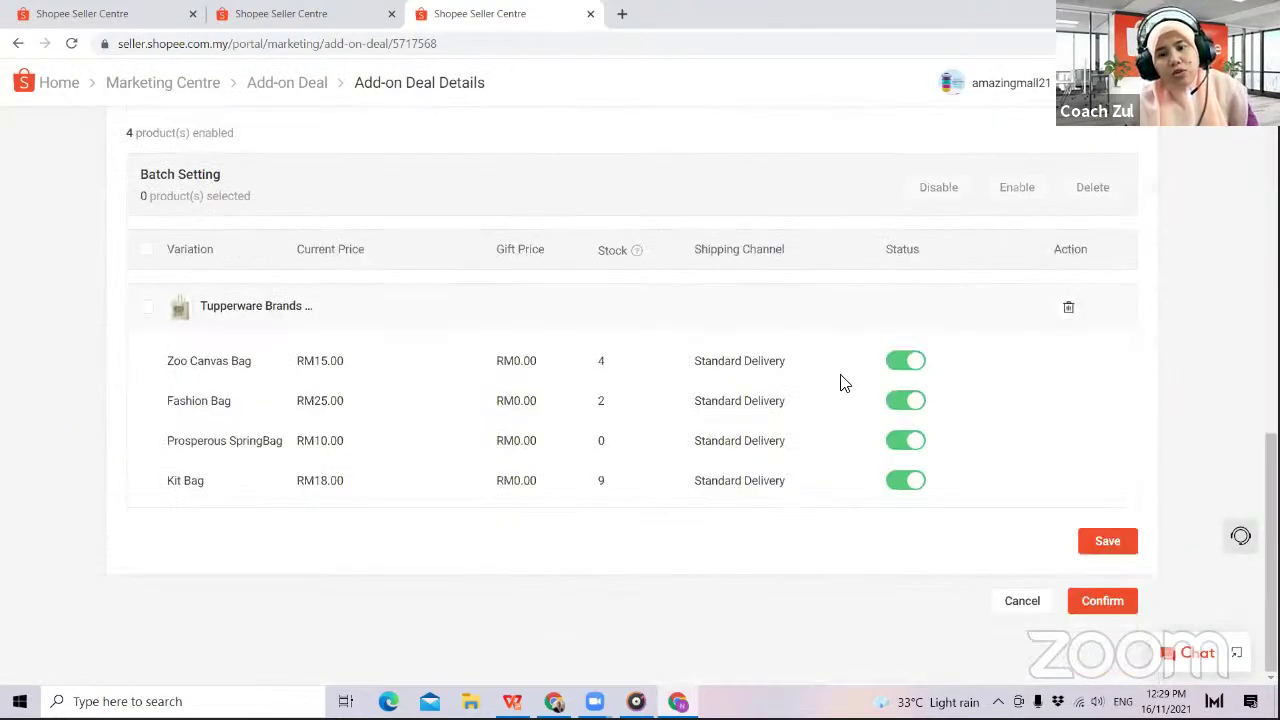
# - Disable the Prosperous SpringBag, Fashion Bag and Zoo Canvas Bag variations of the gift product, leaving only Kit Bag enabled
pyautogui.click(903, 440)
pyautogui.click(900, 402)
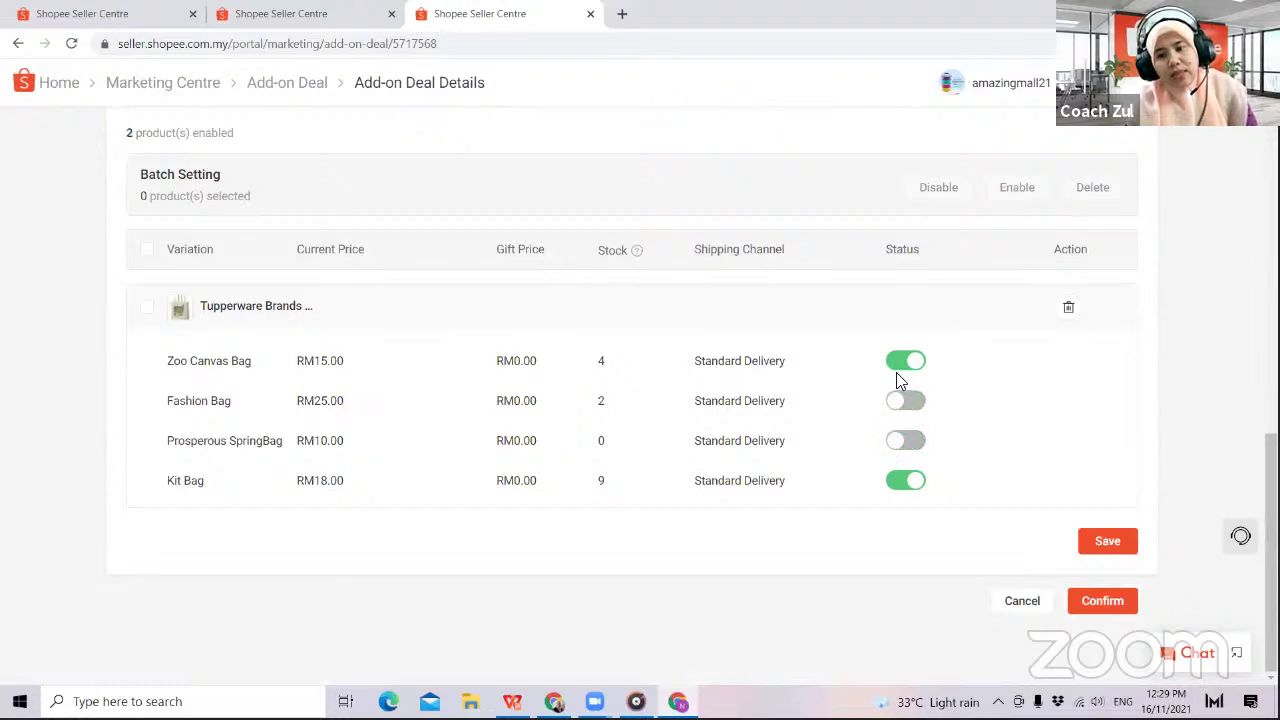
pyautogui.click(900, 372)
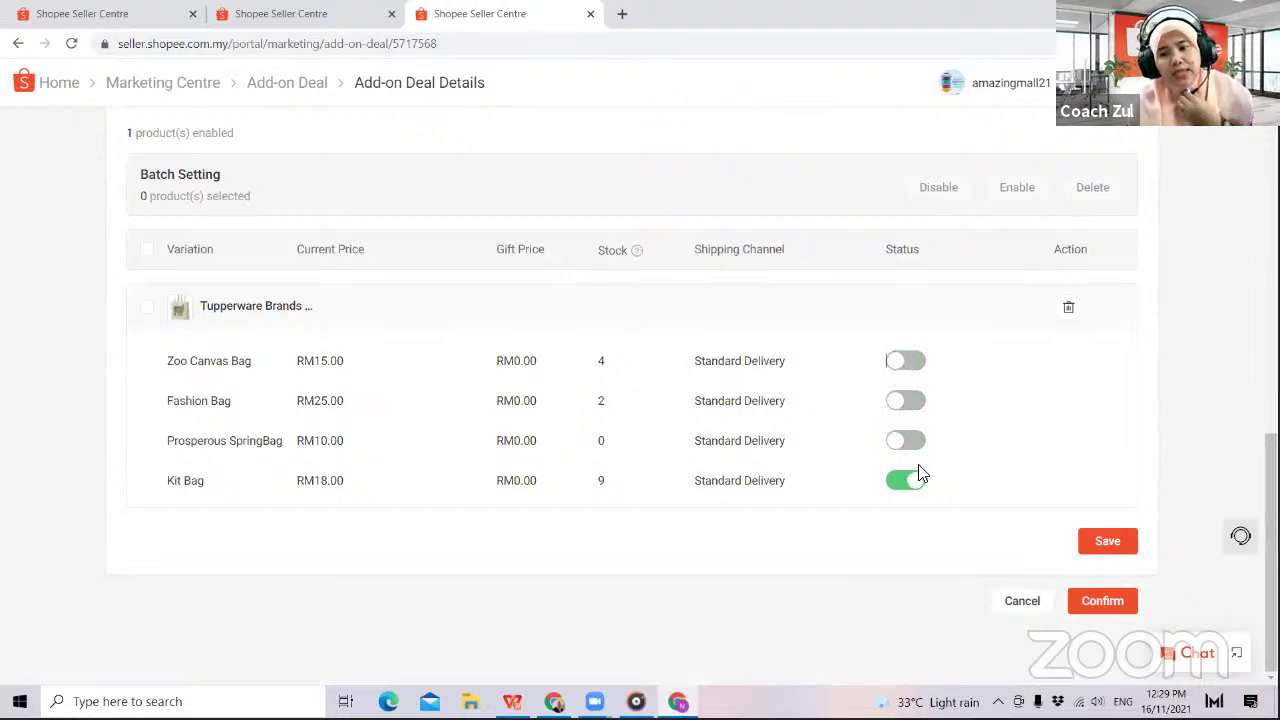
# - Save the gift products section, confirm the add-on deal and return to the promotion list
pyautogui.click(1101, 545)
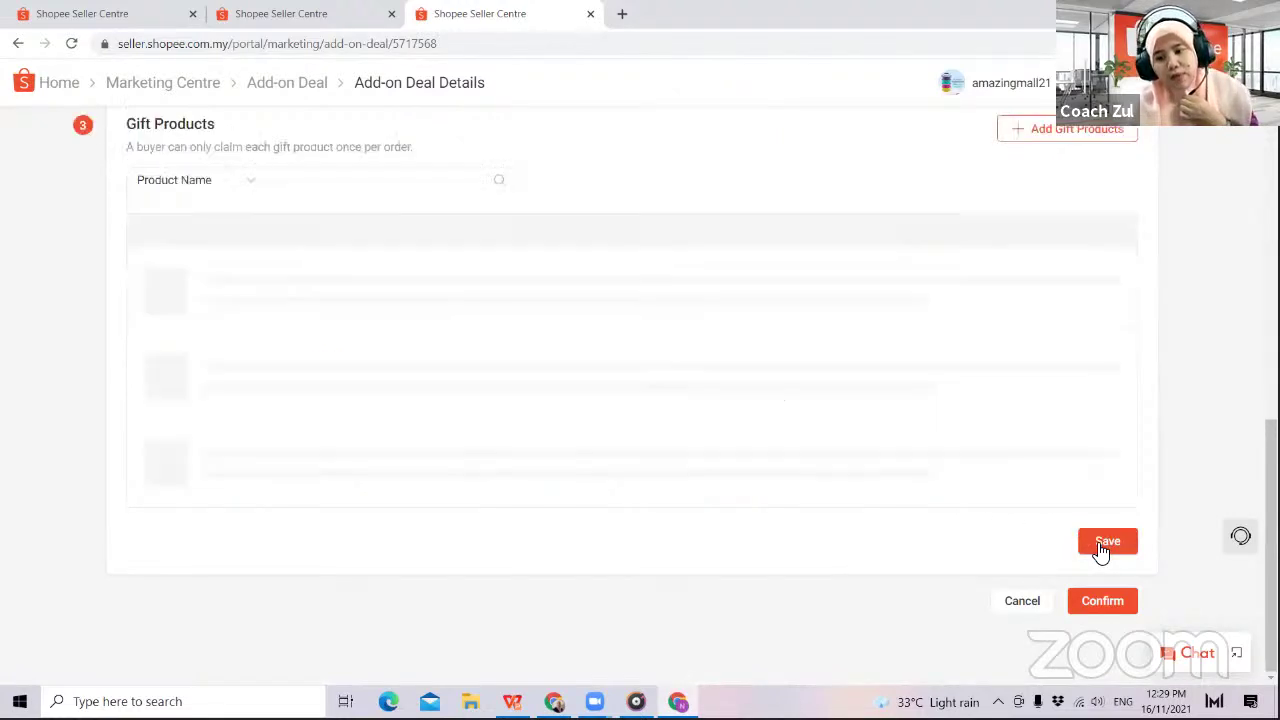
pyautogui.click(1104, 604)
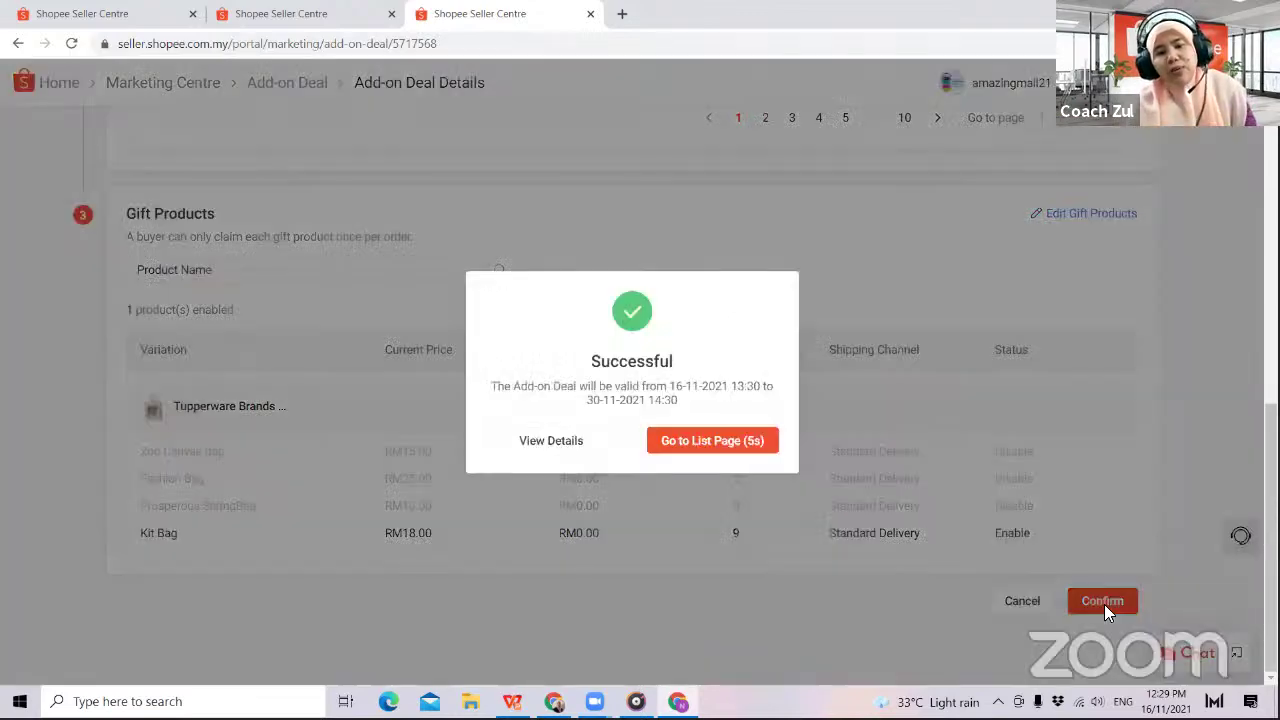
pyautogui.click(704, 448)
# - Delete the upcoming promotions "Buy combo free chocoball", "Buy RM150" and "buy 2 free 1" from the promotion list
pyautogui.scroll(-2, 555, 320)
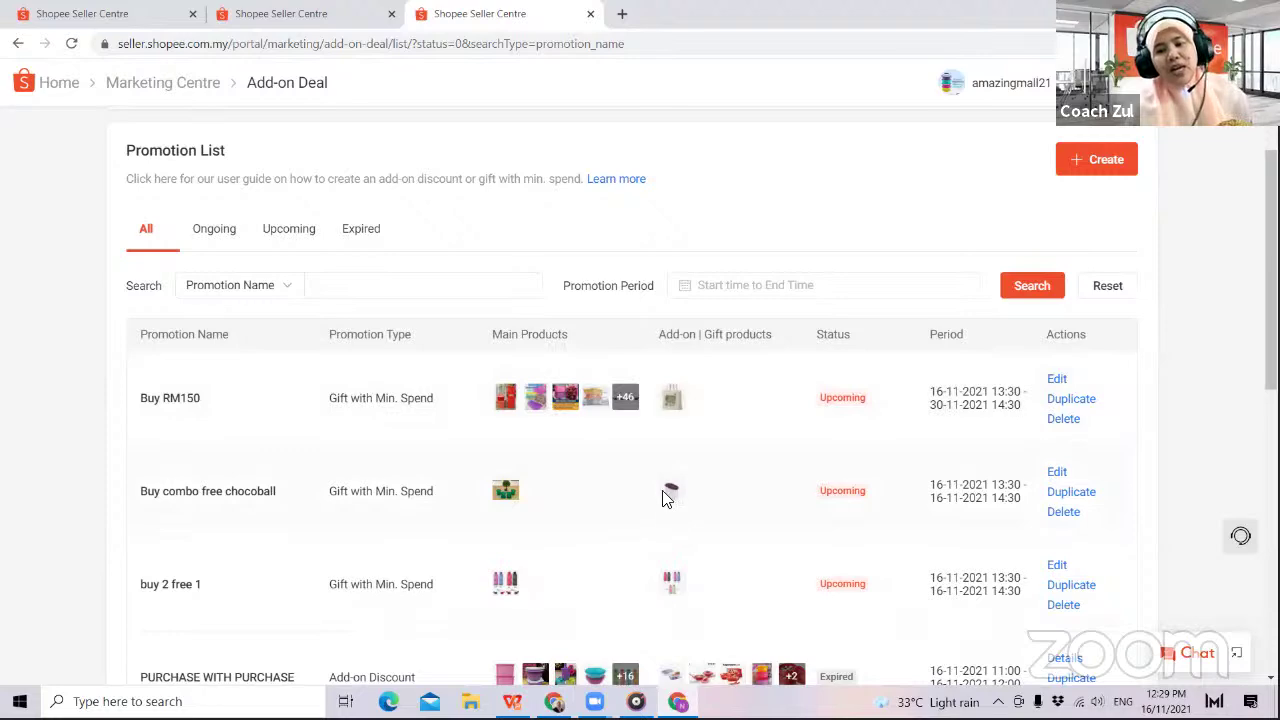
pyautogui.click(1064, 514)
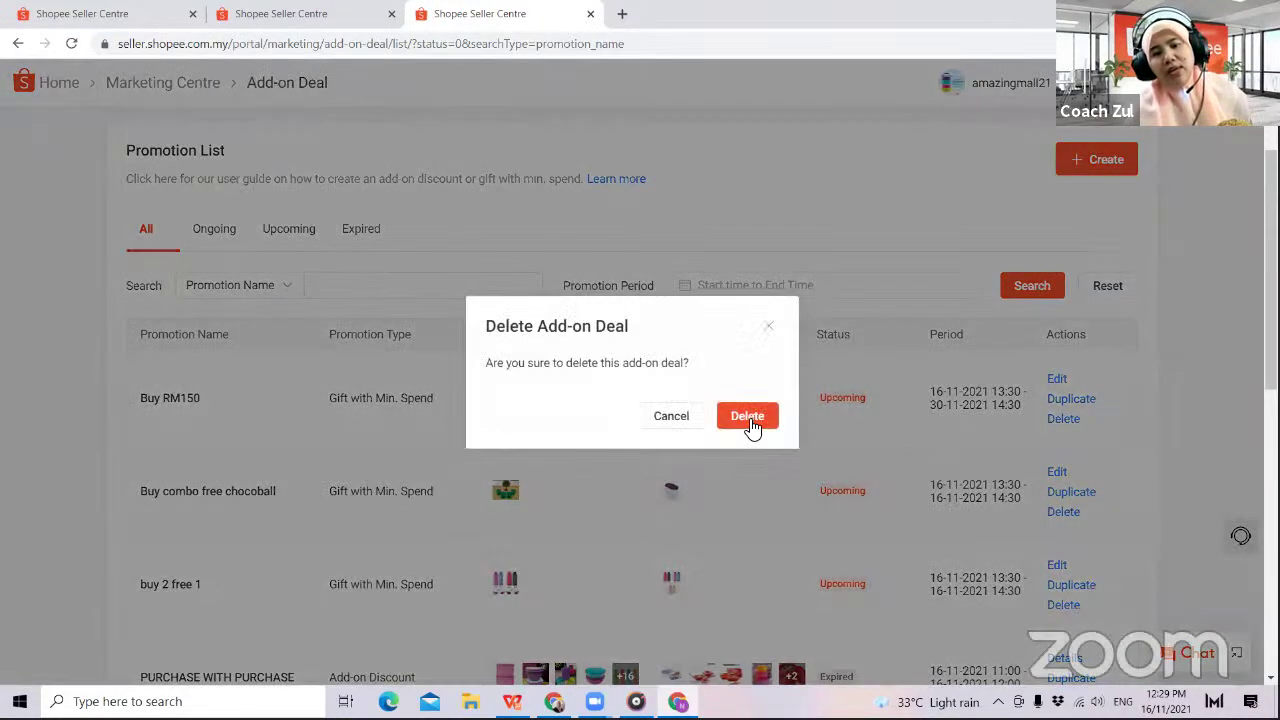
pyautogui.click(765, 417)
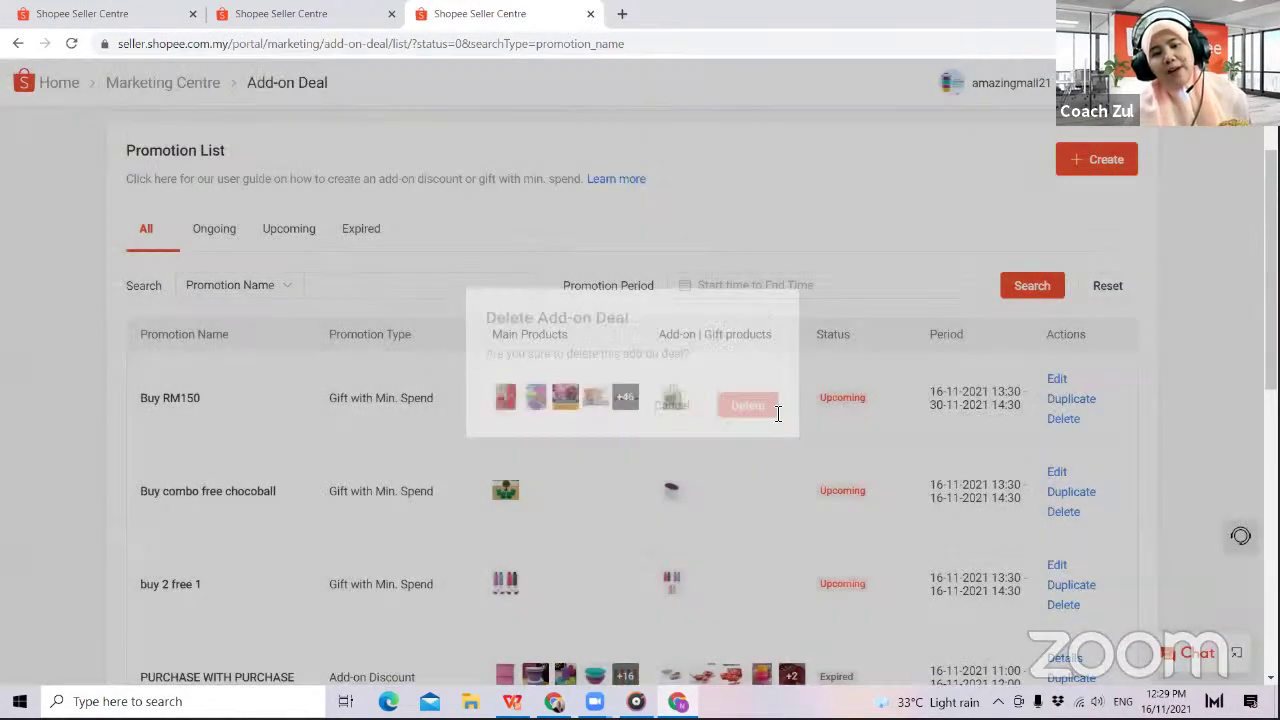
pyautogui.click(1070, 419)
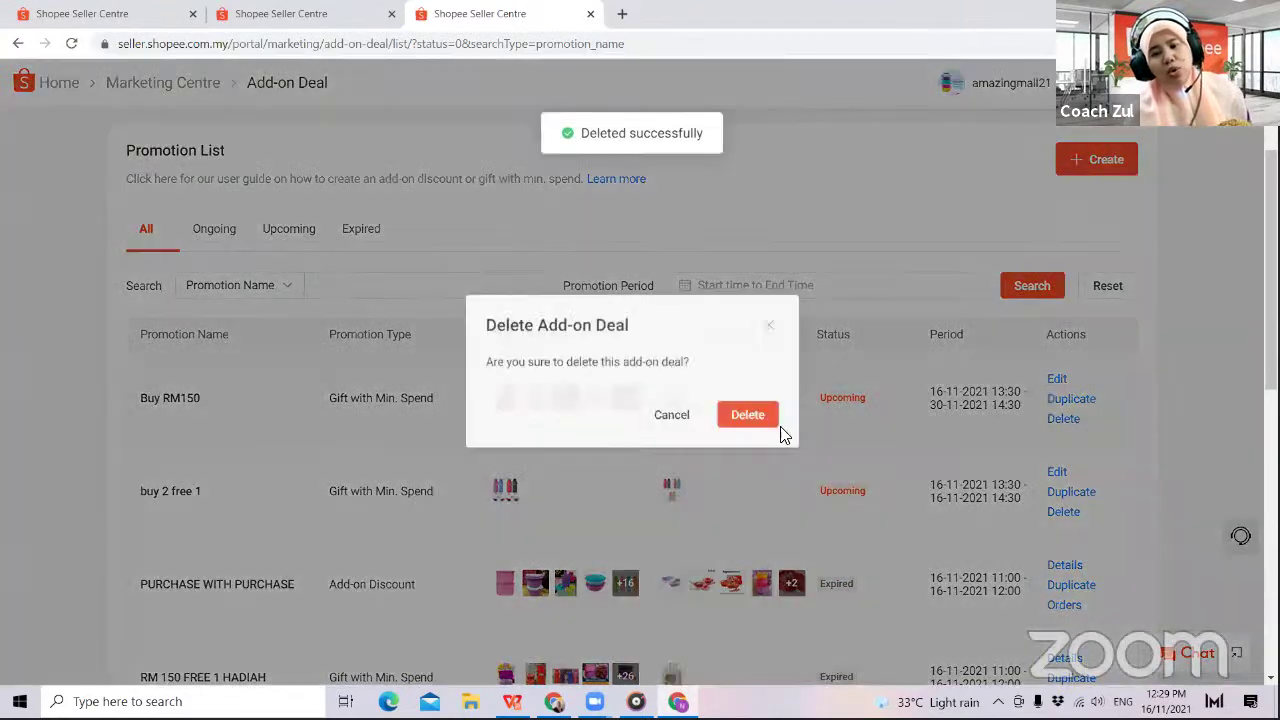
pyautogui.click(750, 410)
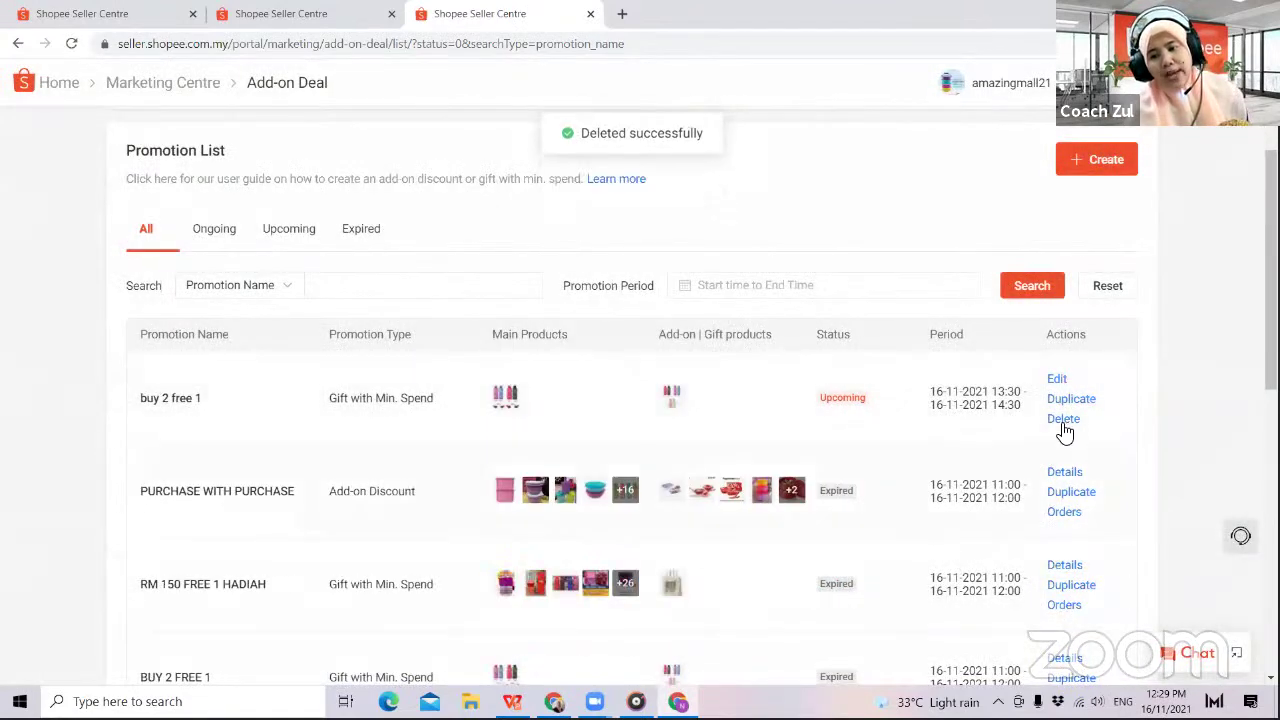
pyautogui.click(1064, 428)
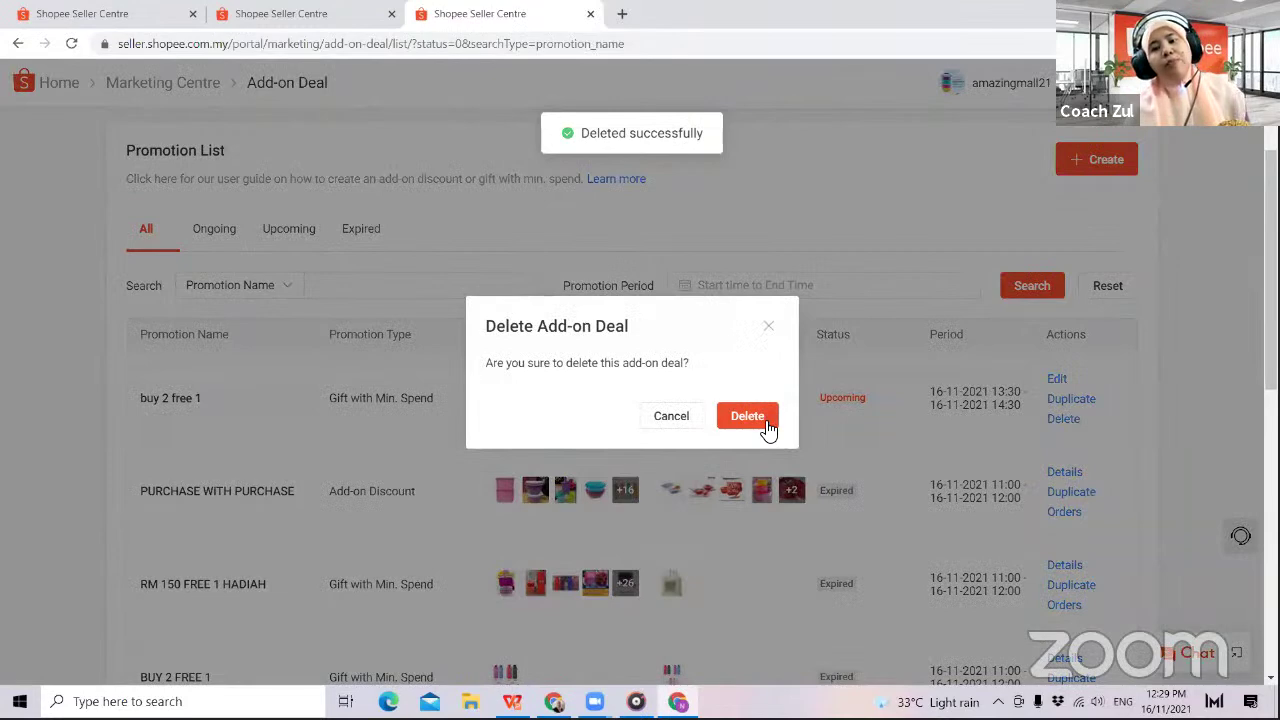
pyautogui.click(766, 425)
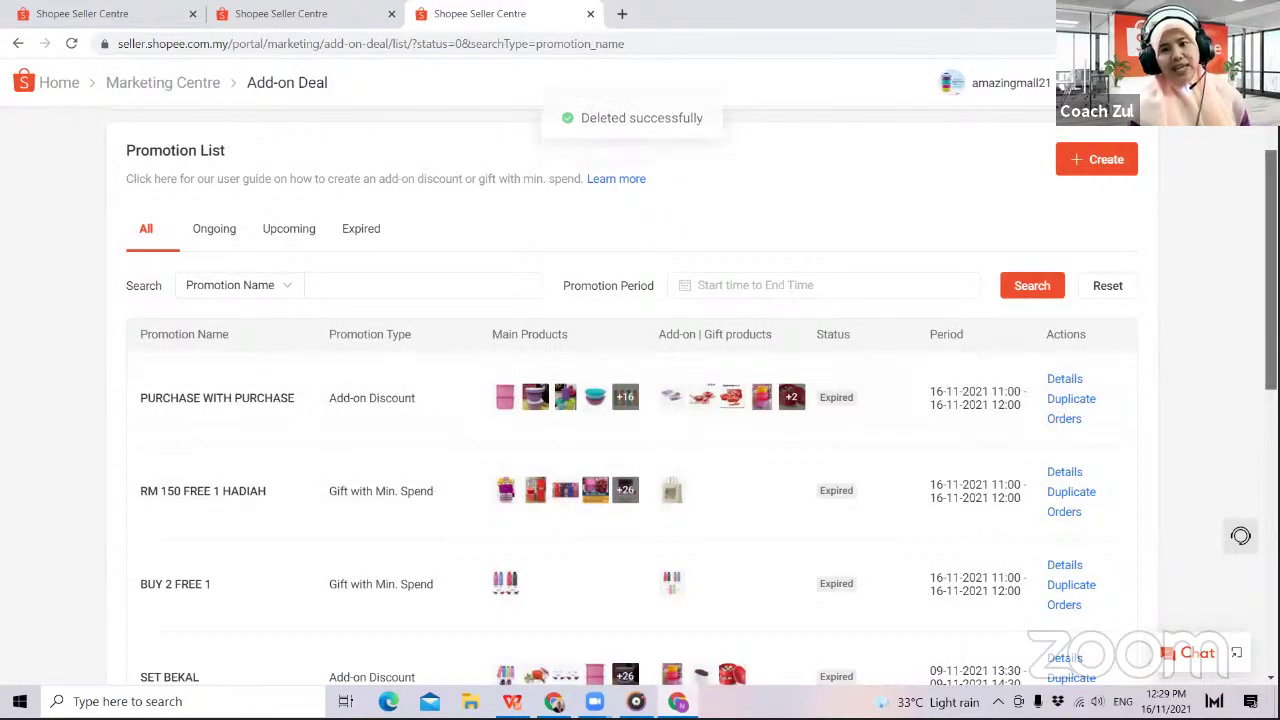
pyautogui.scroll(2, 1016, 140)
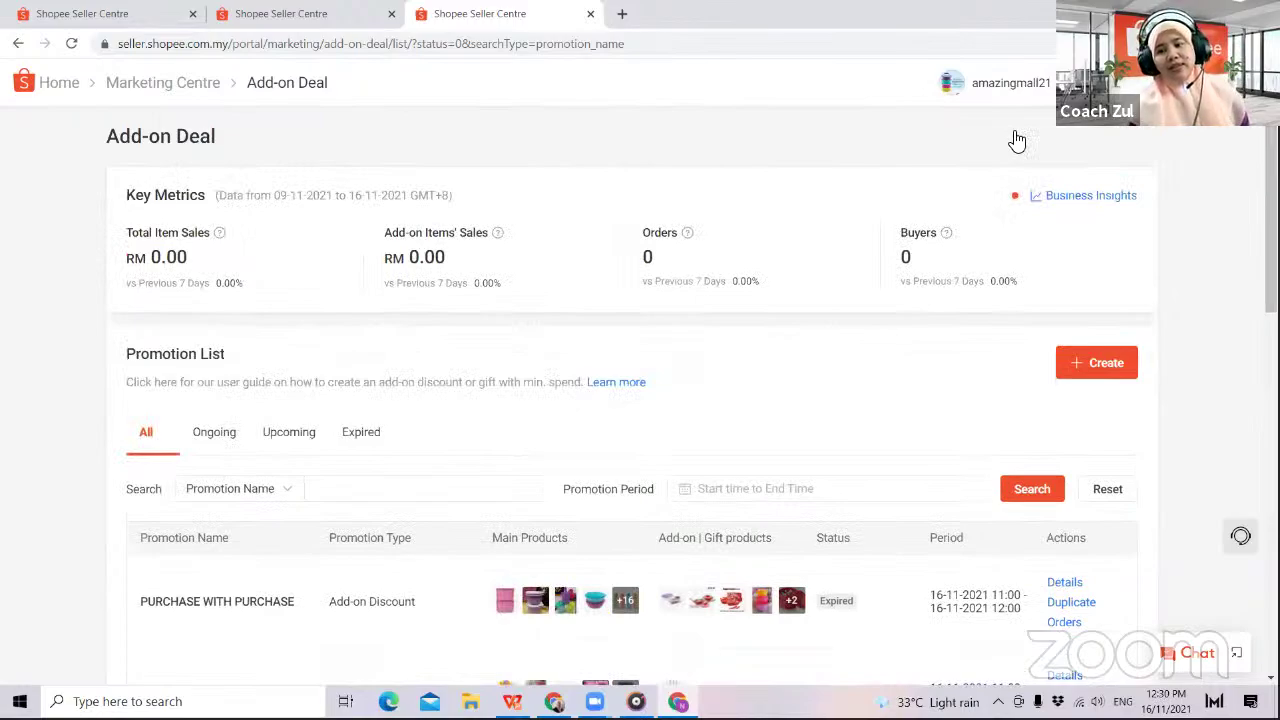
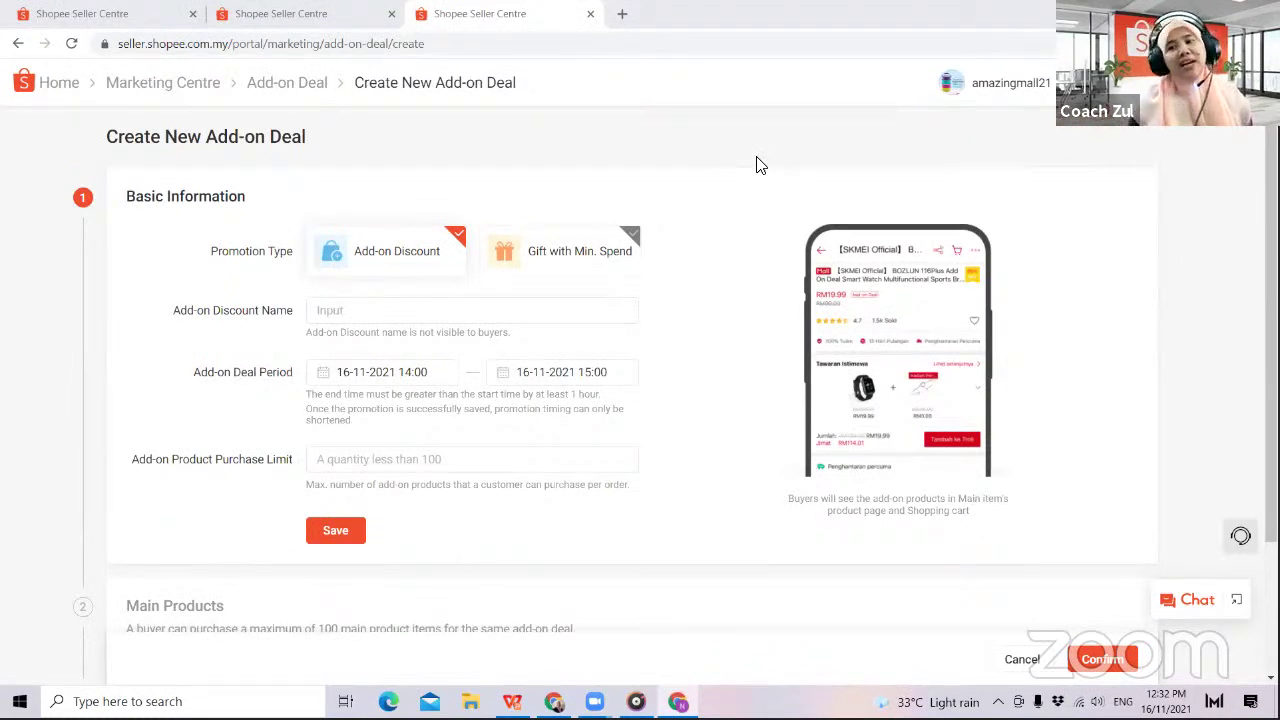
# - Name the new add-on discount "RM80 keatas" and set its deal period to end on 30-11-2021 at 15:00
pyautogui.click(343, 311)
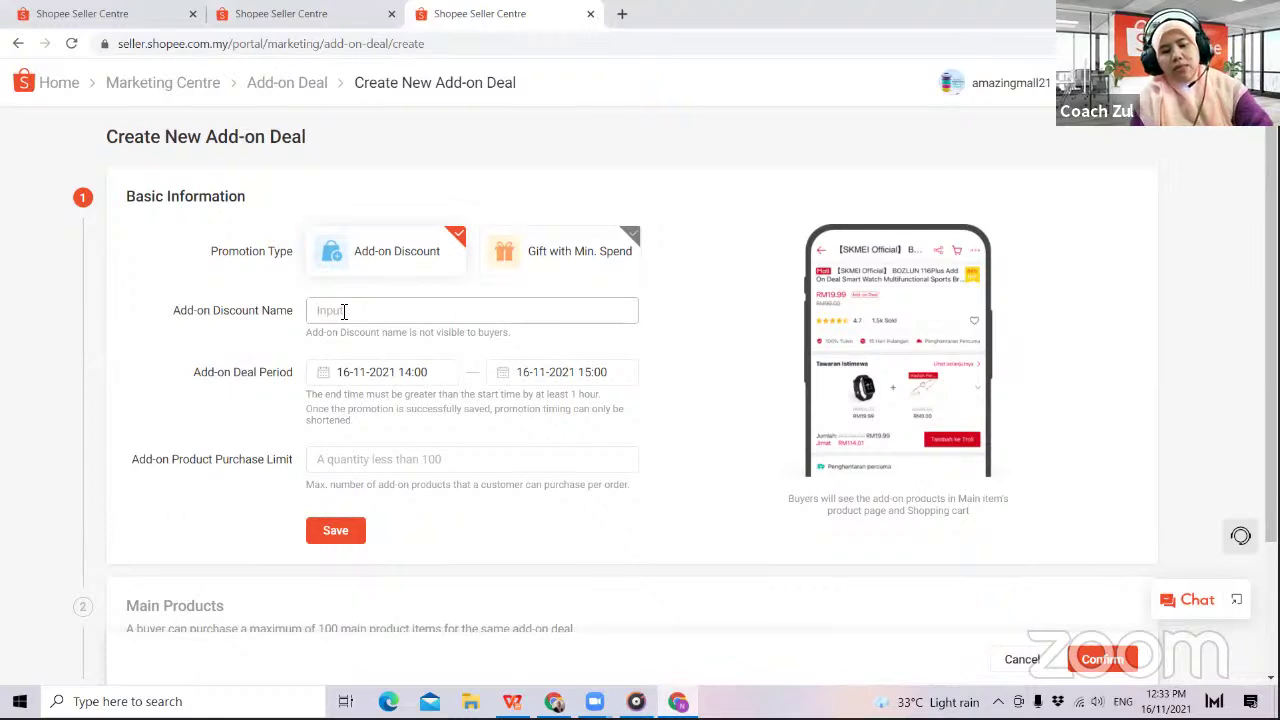
pyautogui.write('RM8')
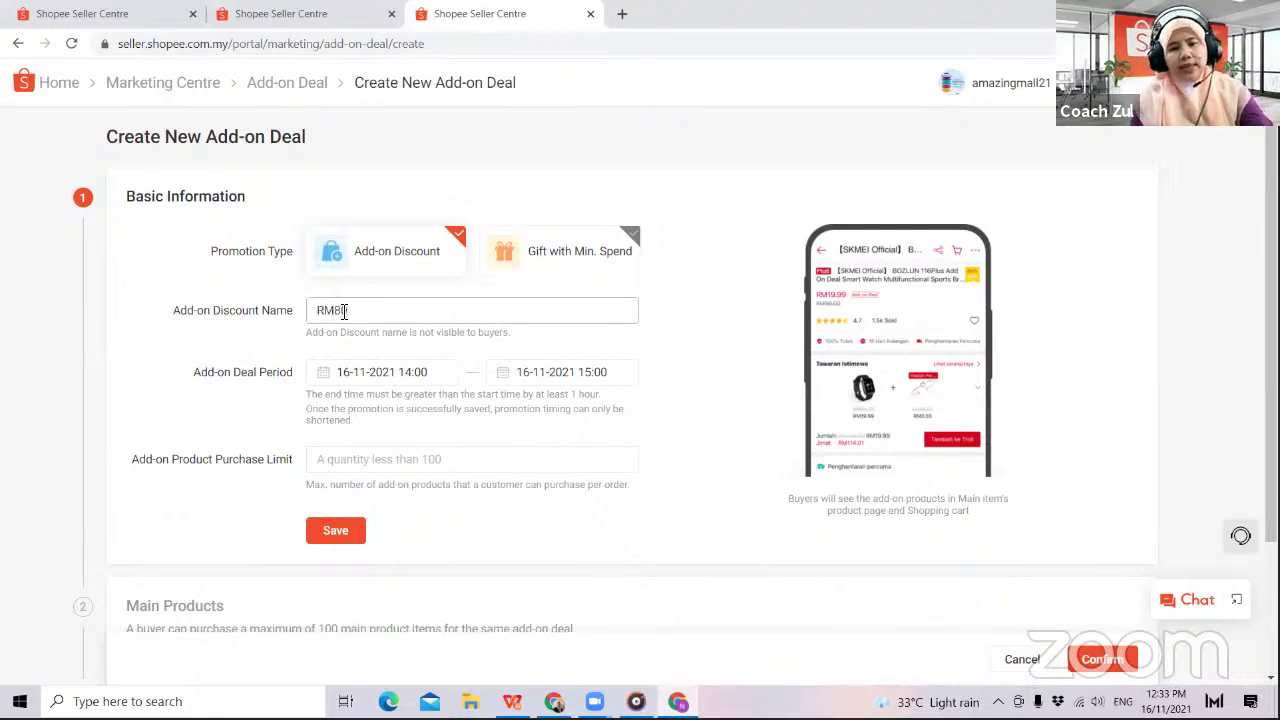
pyautogui.write('0 keatas')
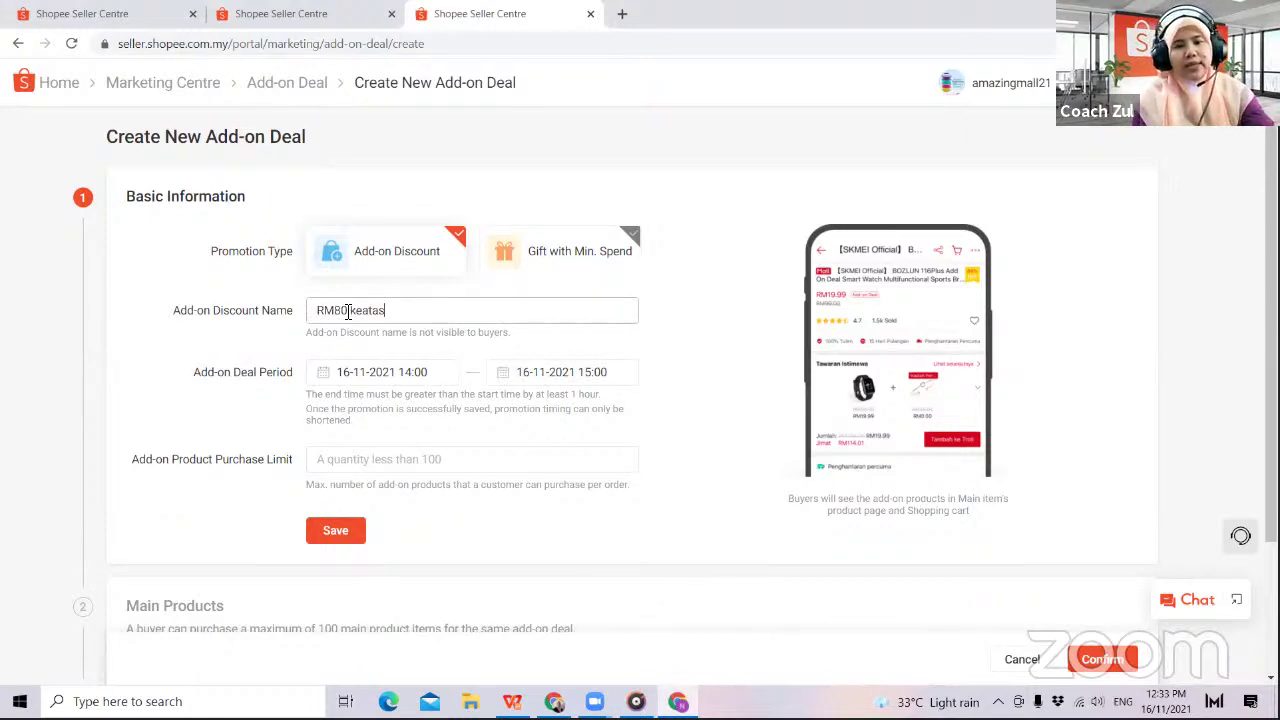
pyautogui.click(348, 313)
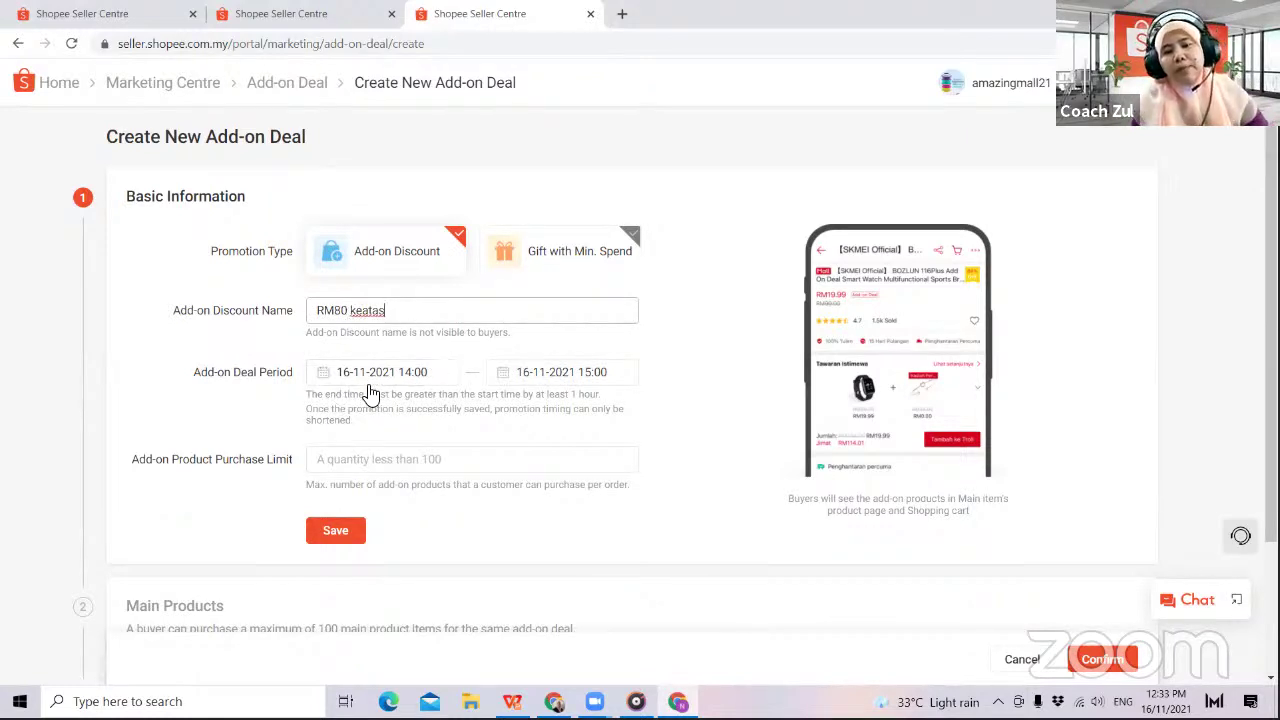
pyautogui.click(529, 380)
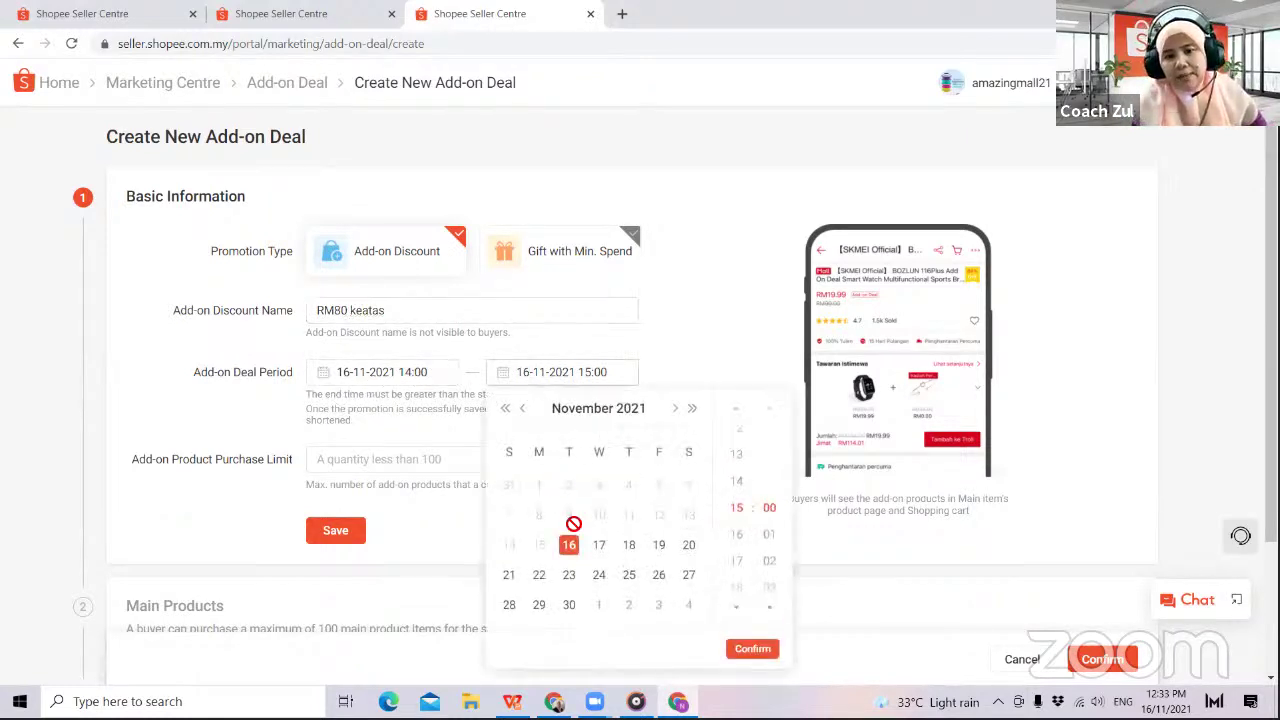
pyautogui.click(568, 604)
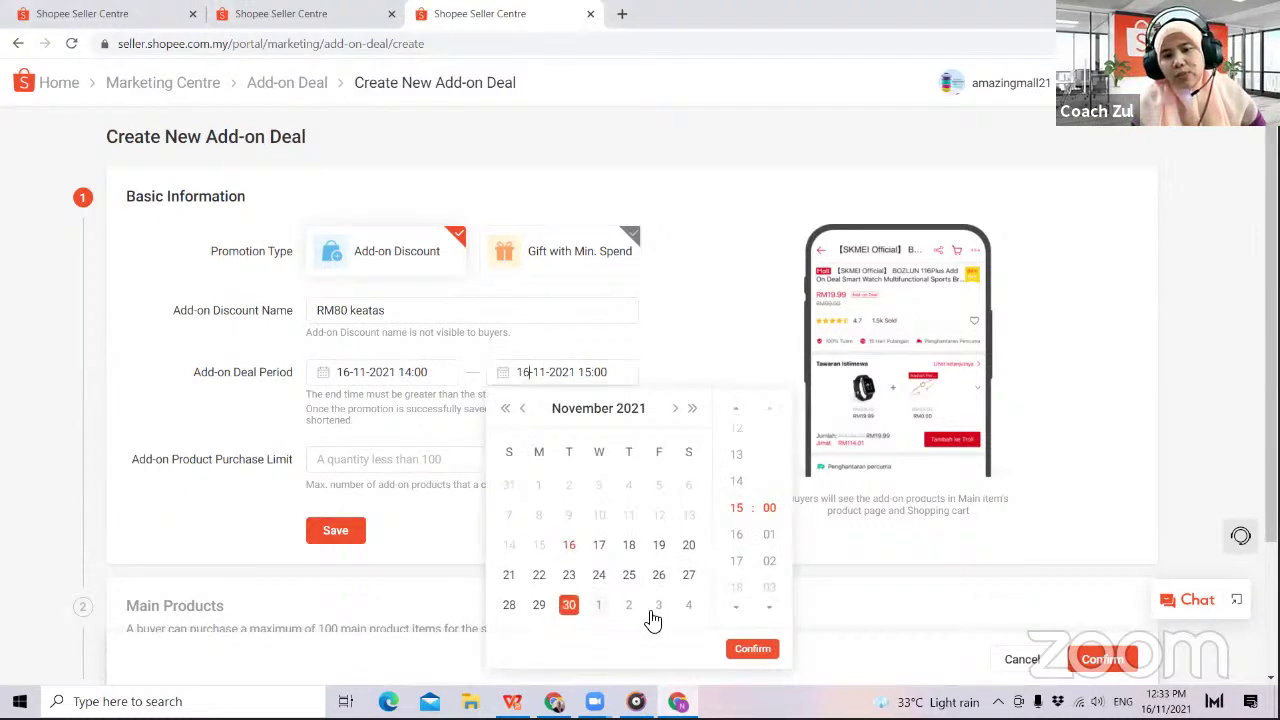
pyautogui.click(753, 650)
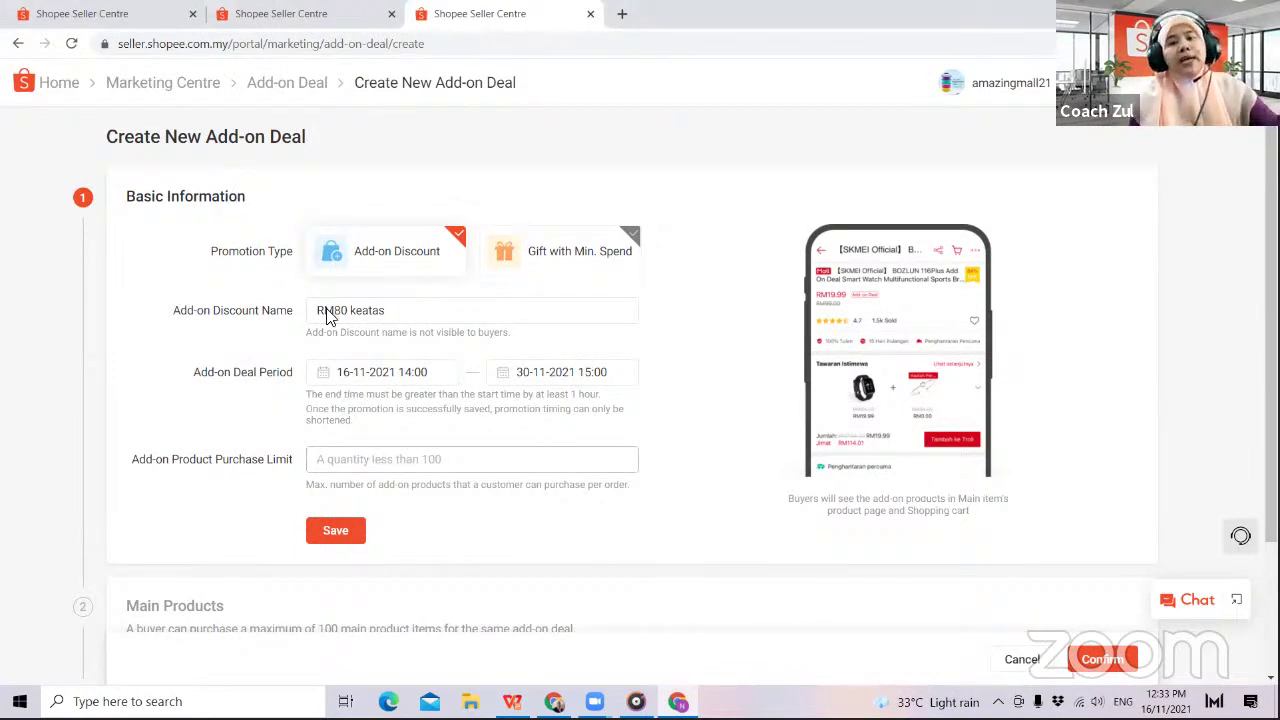
# - Annotate the screen with a row of five red rectangle outlines and two rows of four filled red ovals beneath it
pyautogui.click(620, 105)
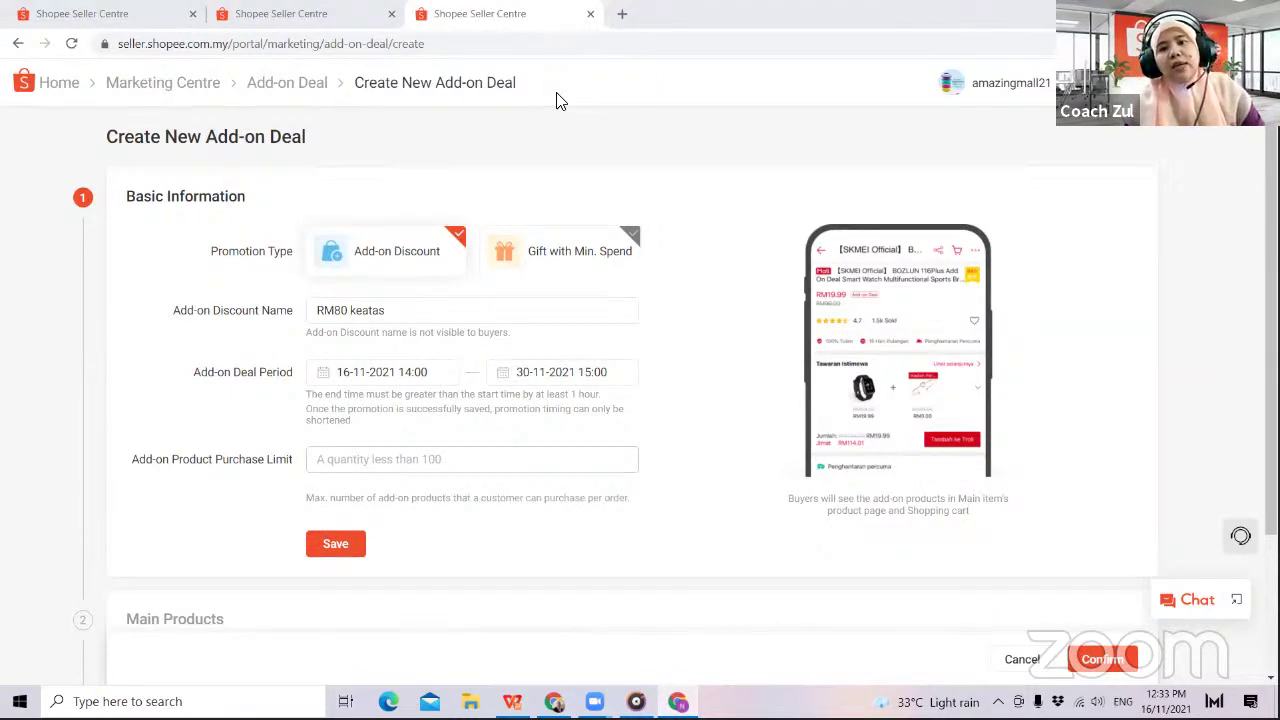
pyautogui.moveTo(311, 177)
pyautogui.mouseDown()
pyautogui.moveTo(366, 199)
pyautogui.moveTo(528, 206)
pyautogui.moveTo(578, 192)
pyautogui.moveTo(617, 209)
pyautogui.moveTo(715, 207)
pyautogui.mouseUp()
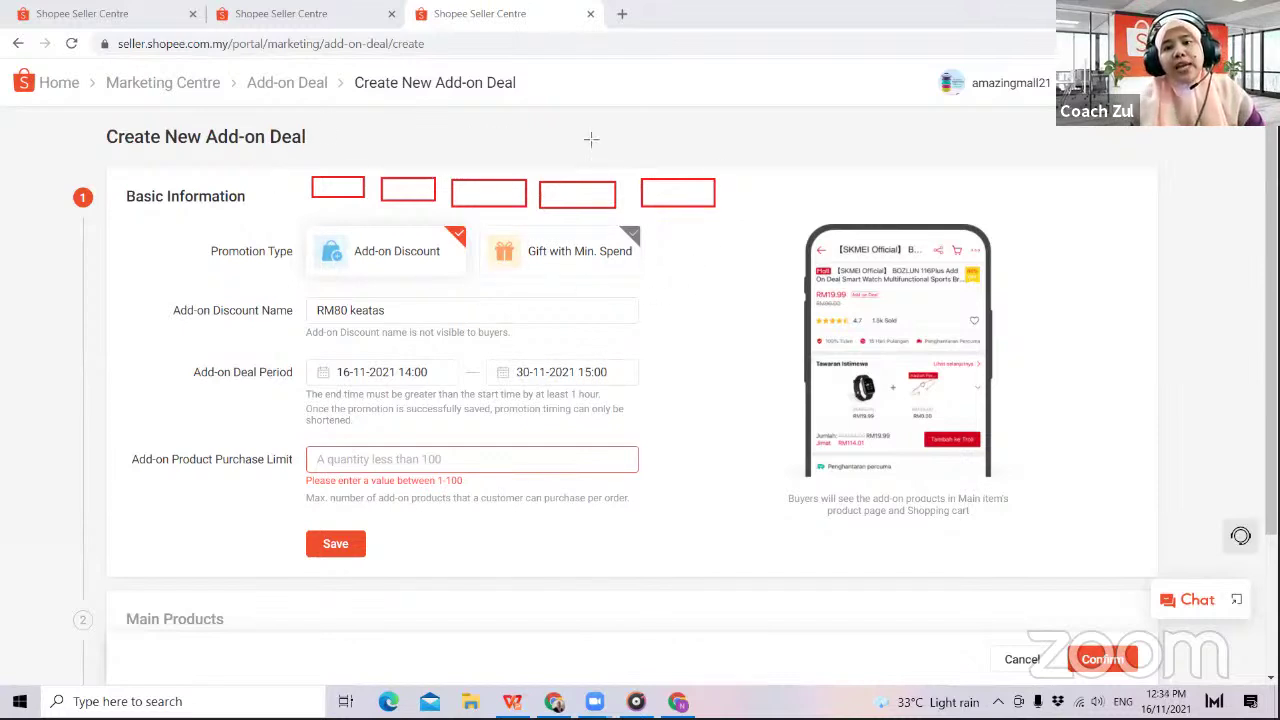
pyautogui.moveTo(303, 276)
pyautogui.mouseDown()
pyautogui.moveTo(378, 320)
pyautogui.moveTo(485, 320)
pyautogui.mouseUp()
pyautogui.moveTo(508, 277)
pyautogui.mouseDown()
pyautogui.moveTo(577, 311)
pyautogui.moveTo(666, 298)
pyautogui.mouseUp()
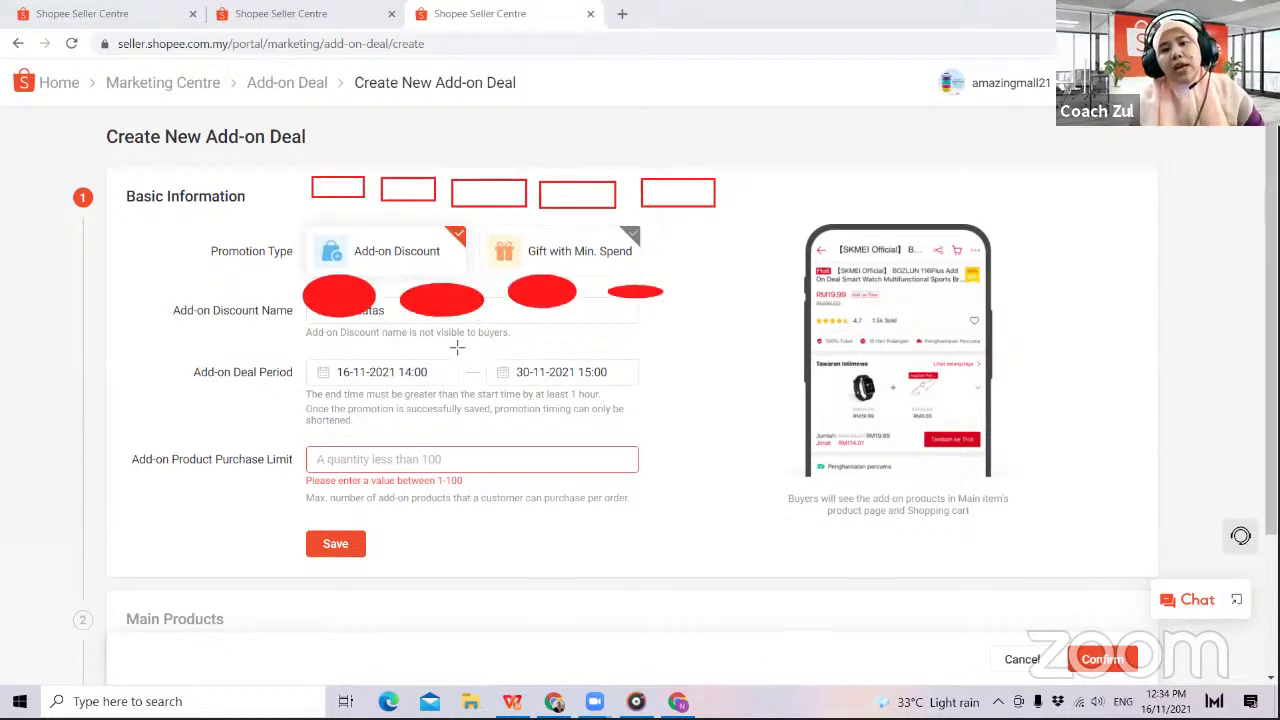
pyautogui.moveTo(457, 347); pyautogui.dragTo(497, 403)
pyautogui.moveTo(543, 359); pyautogui.dragTo(615, 394)
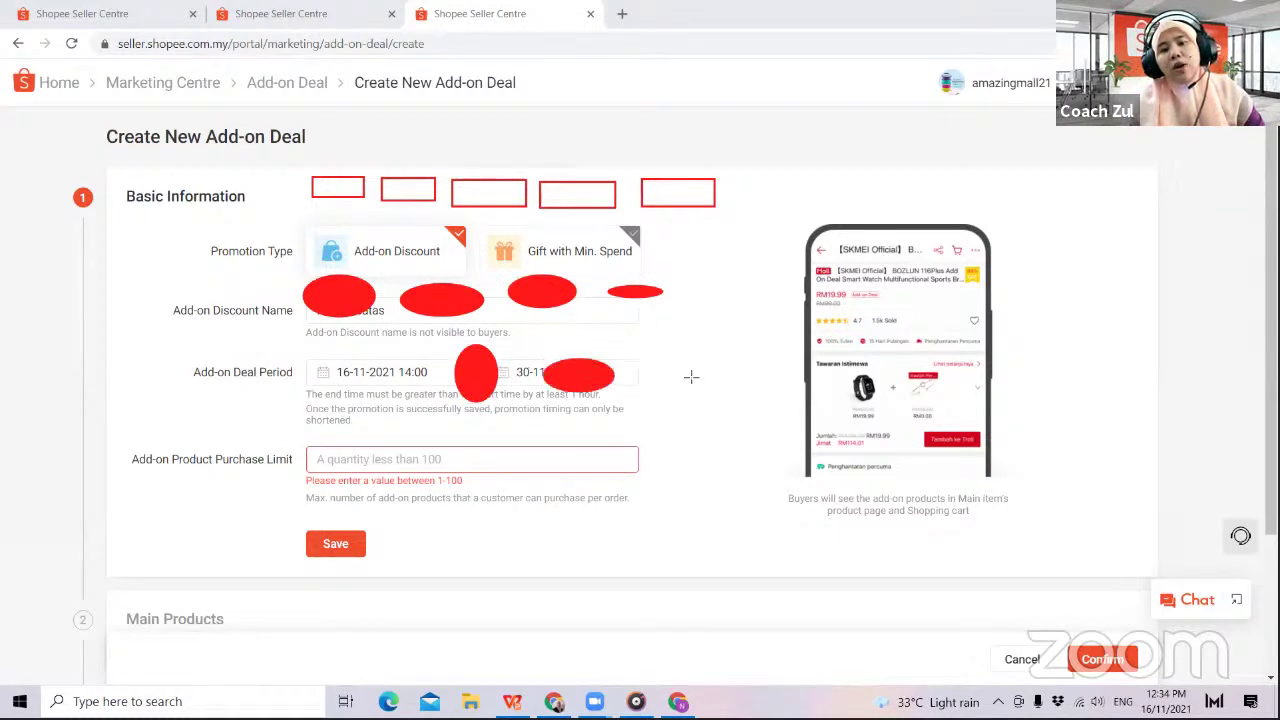
pyautogui.moveTo(657, 355); pyautogui.dragTo(721, 399)
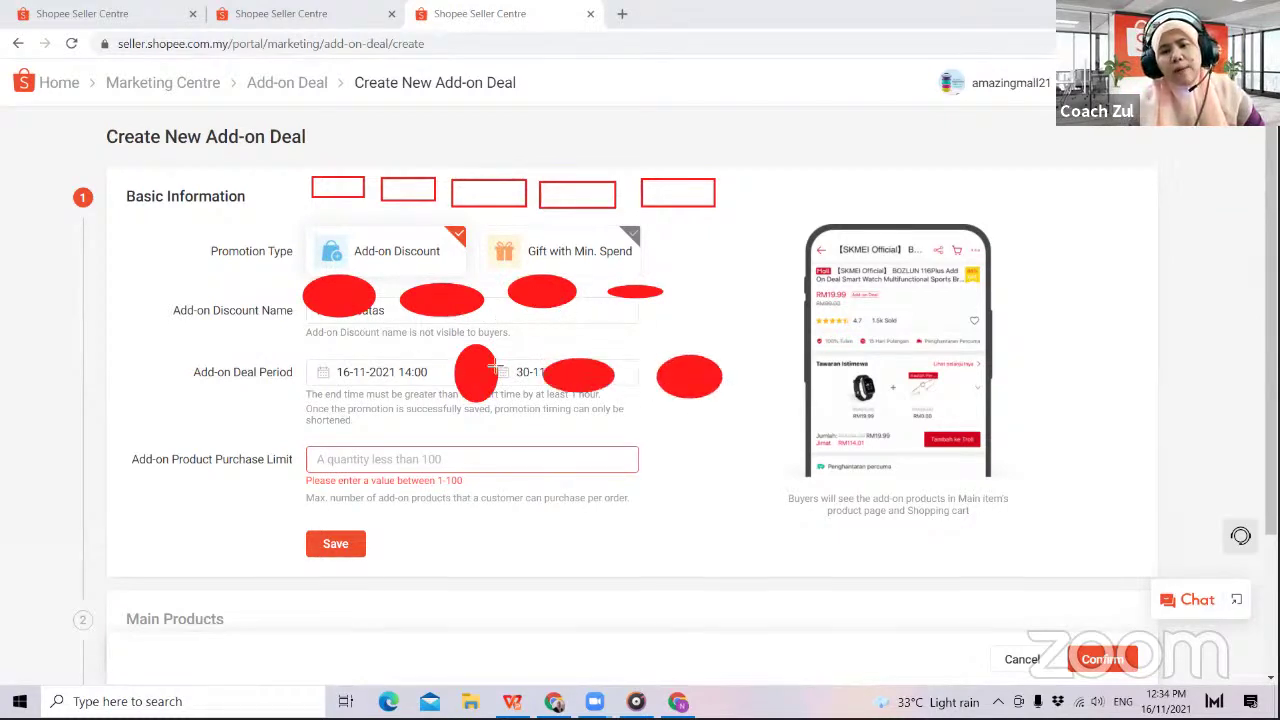
pyautogui.moveTo(329, 363); pyautogui.dragTo(427, 420)
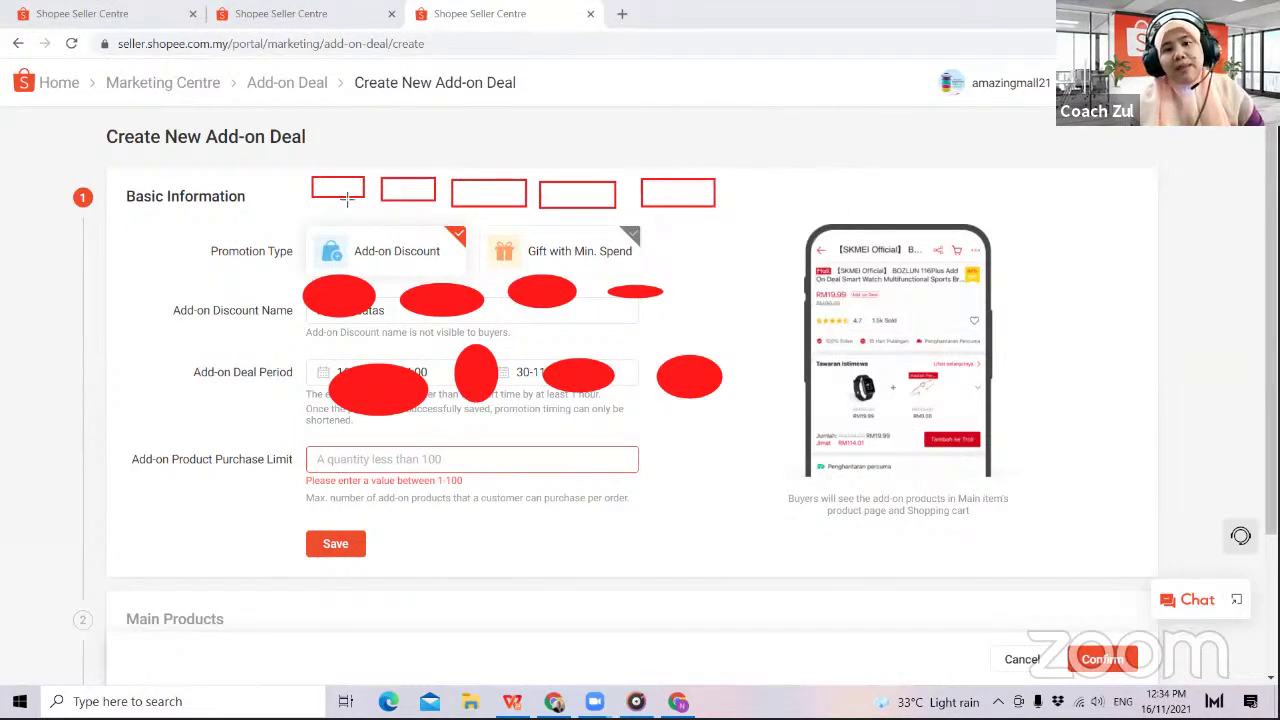
# - Draw yellow annotation lines from one point below the middle rectangle to each of the eight red ovals
pyautogui.moveTo(344, 198); pyautogui.dragTo(347, 289)
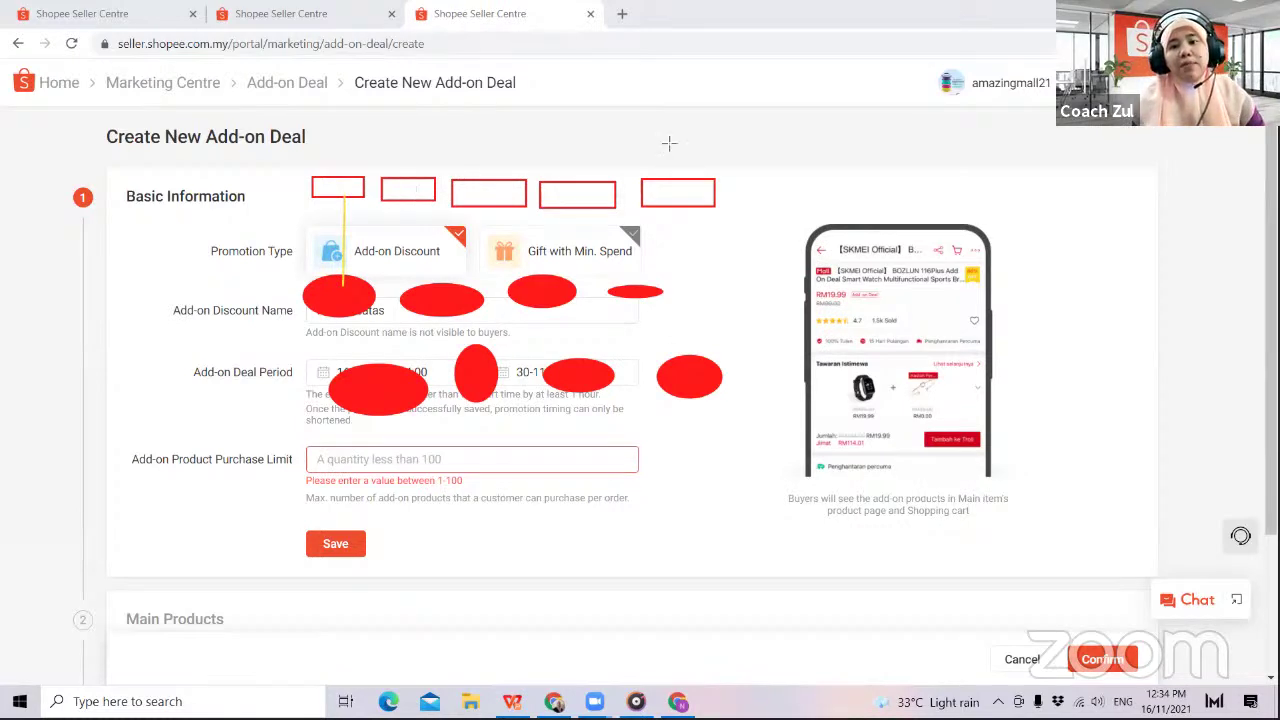
pyautogui.moveTo(342, 293)
pyautogui.mouseDown()
pyautogui.moveTo(475, 238)
pyautogui.moveTo(443, 302)
pyautogui.mouseUp()
pyautogui.moveTo(490, 240); pyautogui.dragTo(521, 286)
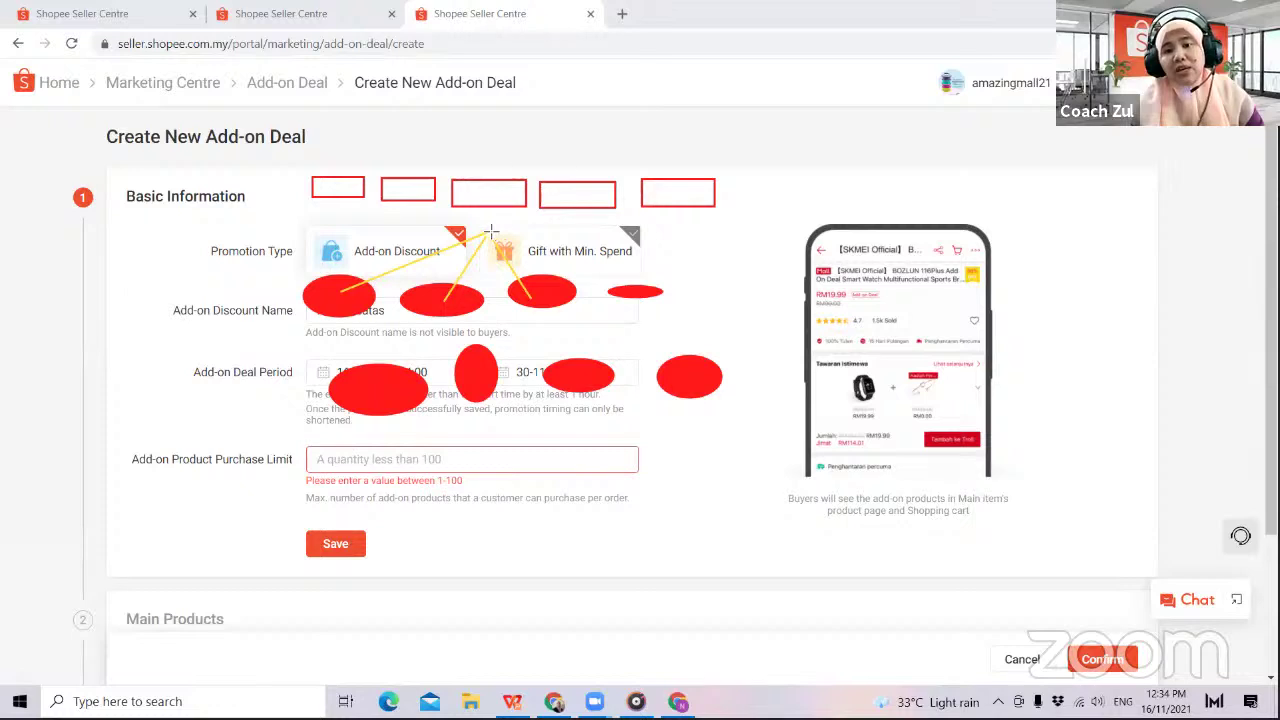
pyautogui.moveTo(492, 233); pyautogui.dragTo(636, 290)
pyautogui.moveTo(493, 232)
pyautogui.mouseDown()
pyautogui.moveTo(497, 305)
pyautogui.moveTo(480, 376)
pyautogui.mouseUp()
pyautogui.moveTo(490, 238); pyautogui.dragTo(385, 383)
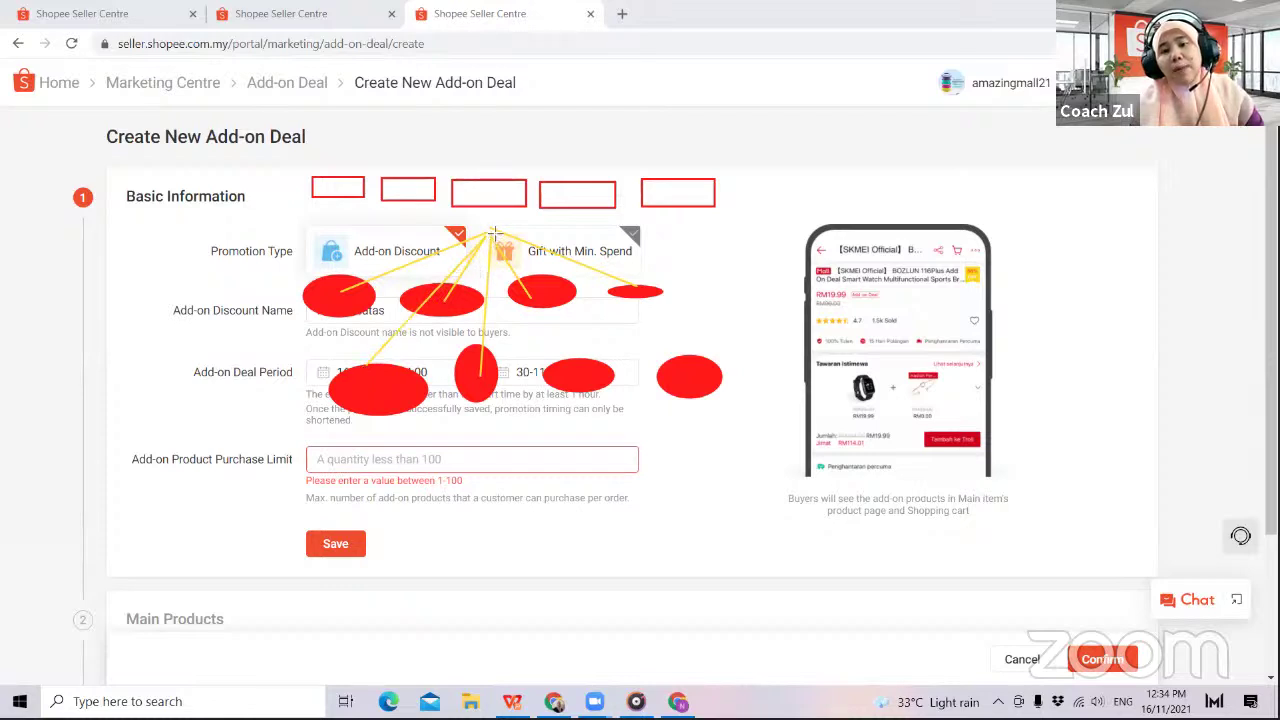
pyautogui.moveTo(493, 234); pyautogui.dragTo(597, 382)
pyautogui.moveTo(500, 243); pyautogui.dragTo(703, 375)
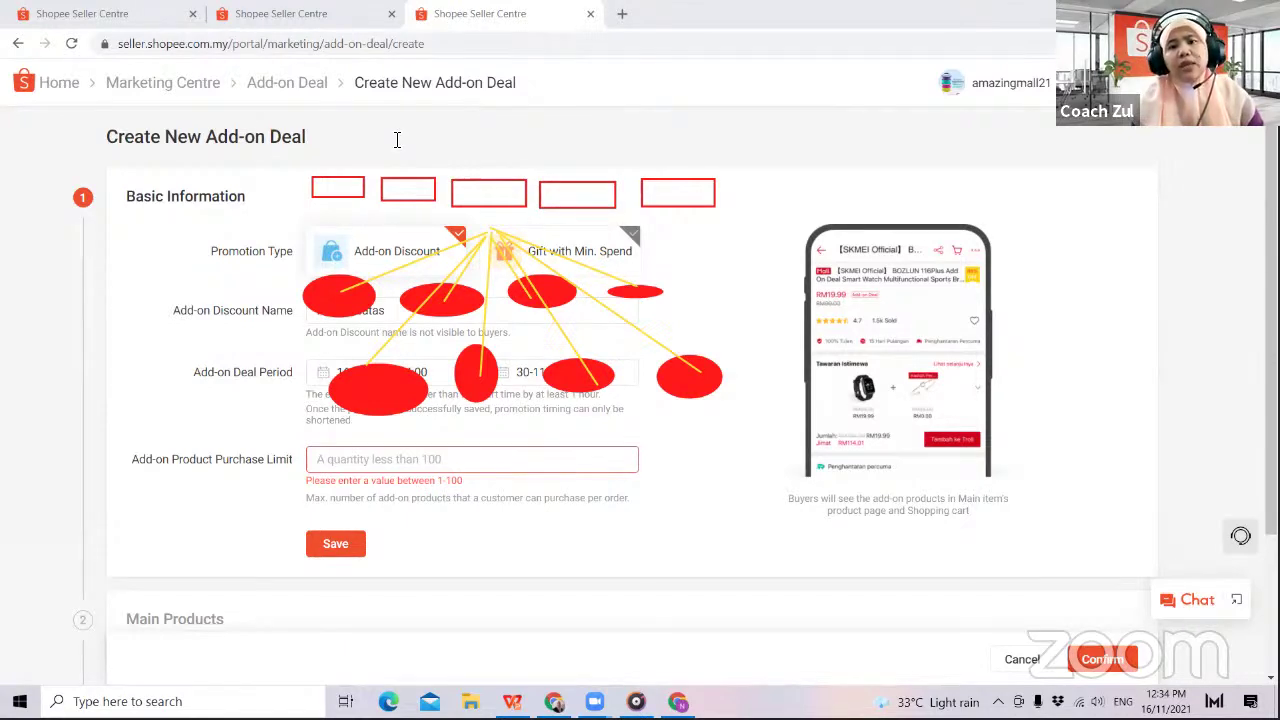
# - Stamp a green check mark on each of the five red rectangles
pyautogui.moveTo(337, 184); pyautogui.dragTo(488, 180)
pyautogui.moveTo(583, 187); pyautogui.dragTo(665, 180)
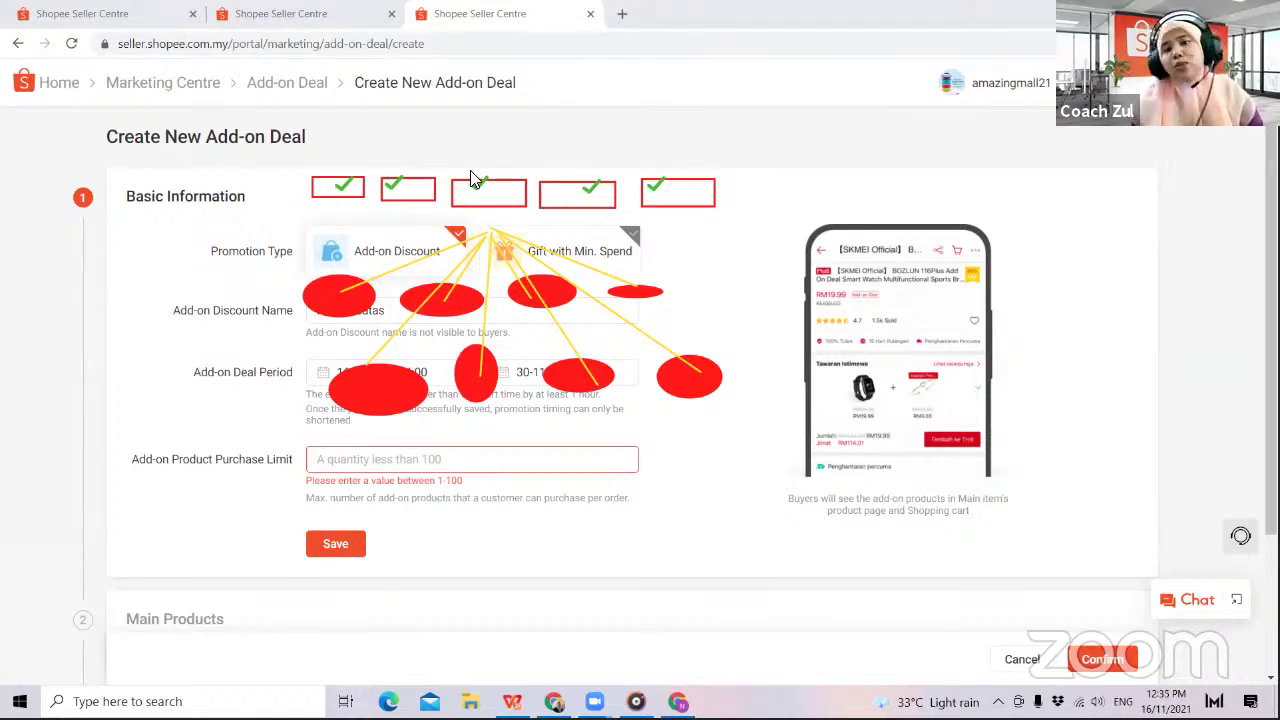
# - Set the add-on product purchase limit to 3
pyautogui.click(343, 466)
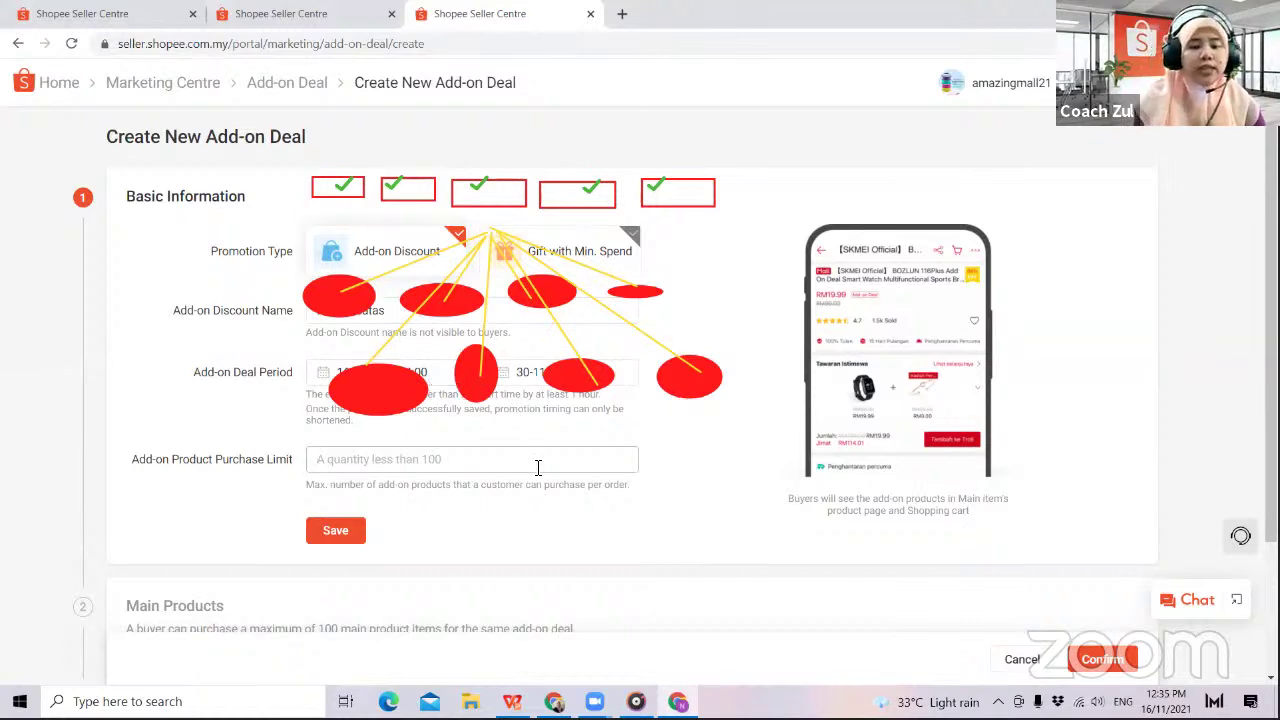
pyautogui.write('3')
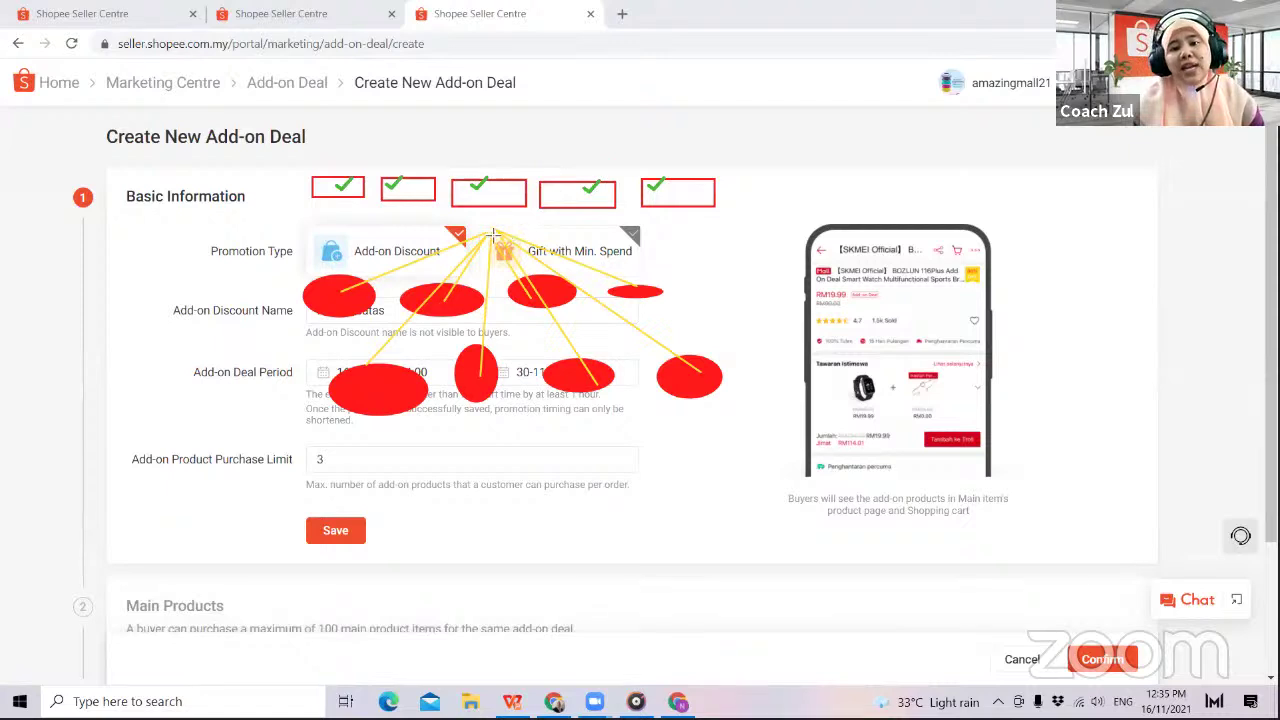
# - Draw green annotation lines from the shared point below the middle rectangle to three of the red ovals
pyautogui.moveTo(489, 232); pyautogui.dragTo(478, 382)
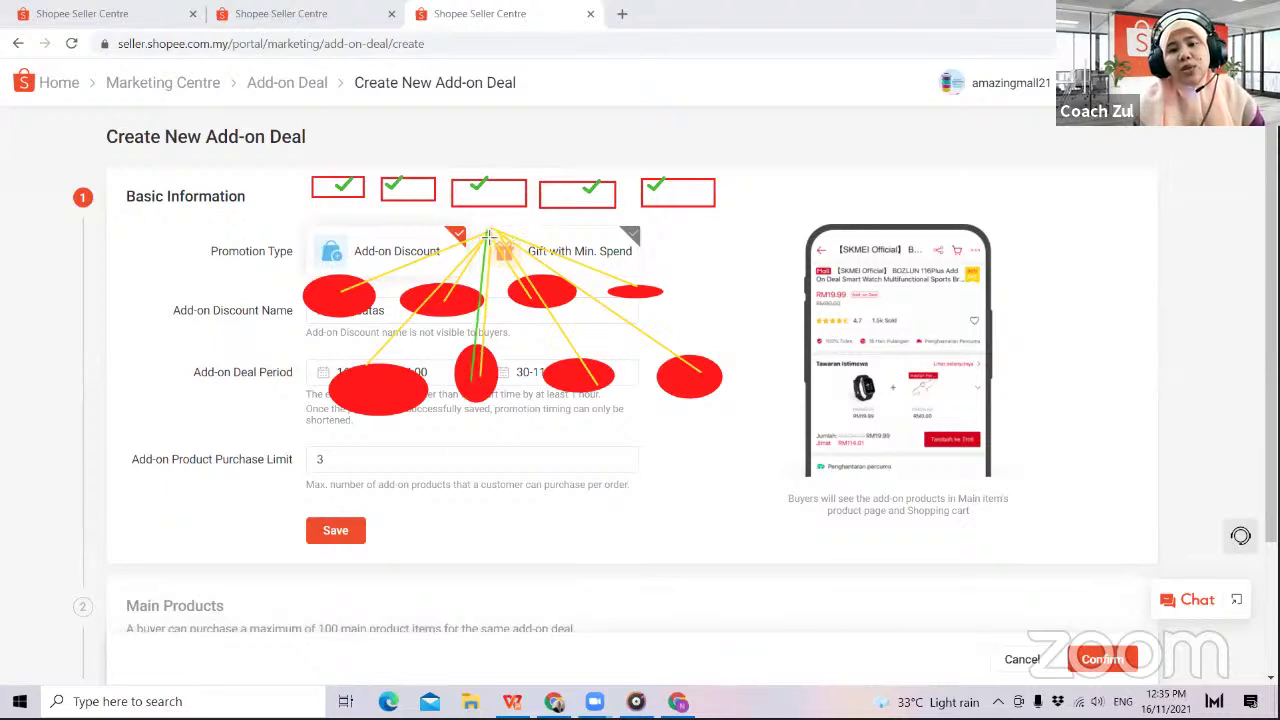
pyautogui.moveTo(575, 340); pyautogui.dragTo(603, 386)
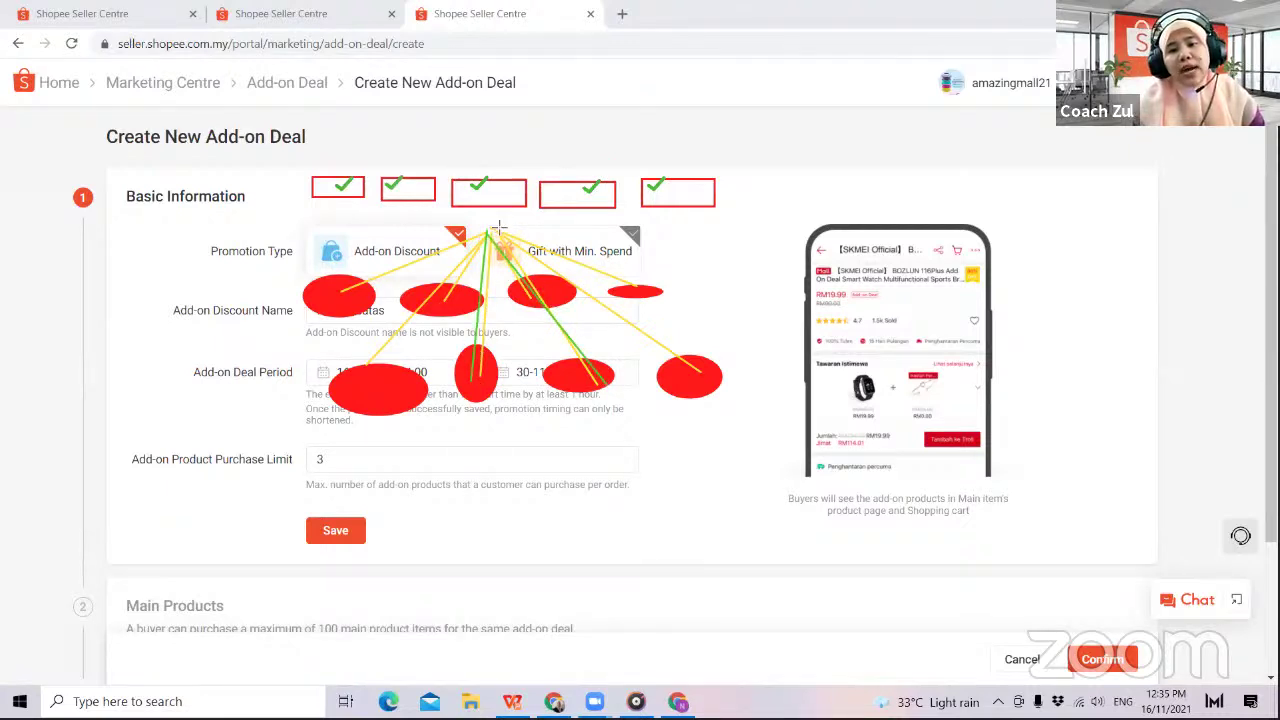
pyautogui.moveTo(490, 232); pyautogui.dragTo(451, 314)
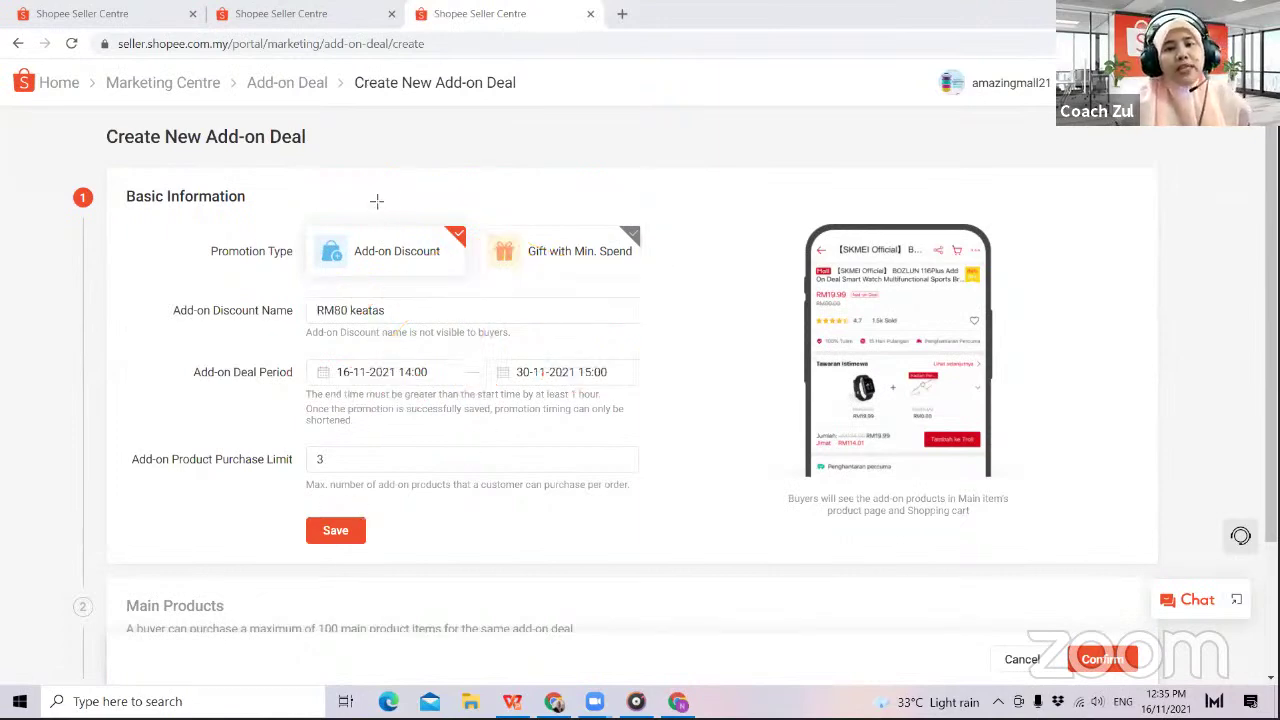
# - Save the deal's basic information and select the [LIMITED STOCK] Tupperware Take A Lo... item as a main product
pyautogui.click(337, 533)
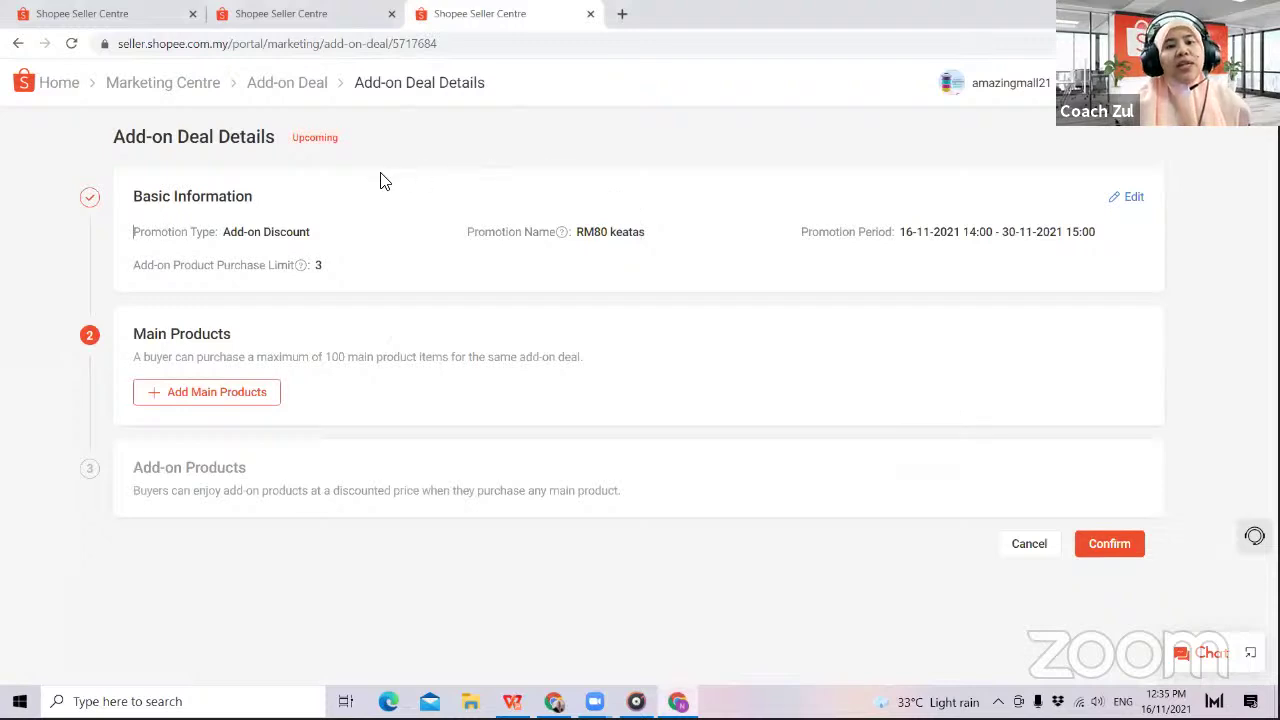
pyautogui.click(220, 393)
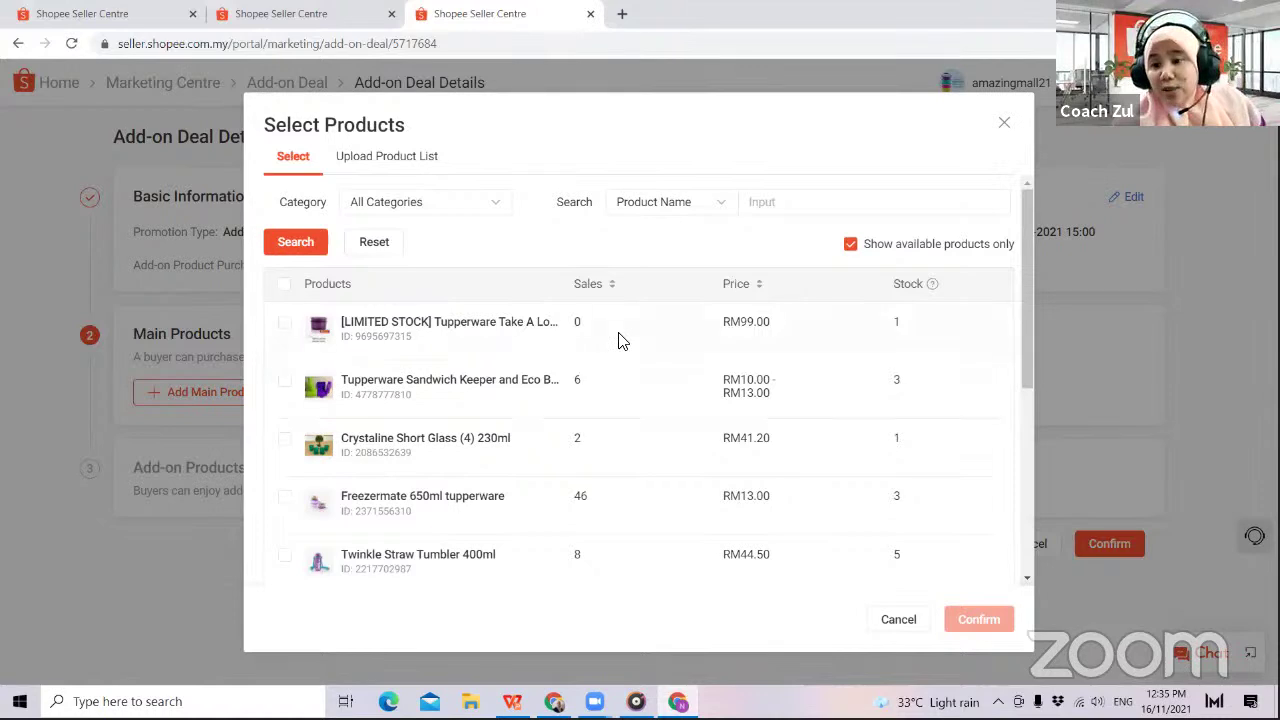
pyautogui.click(285, 323)
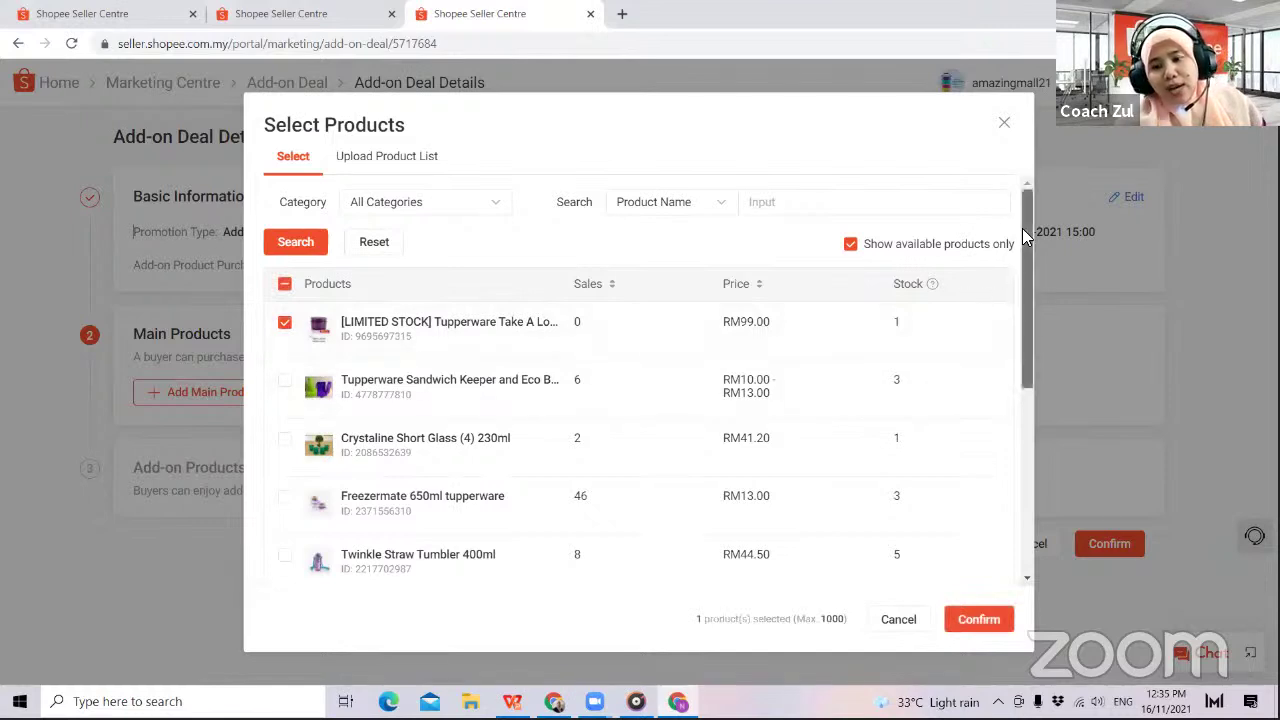
pyautogui.moveTo(1022, 228); pyautogui.dragTo(1070, 436)
# - On page 2 of the main product selection, tick Tupperware Snowflakes Medium Square, Tupperware Brands Steamer Steam It and Tupperware So Fresh Set
pyautogui.click(878, 535)
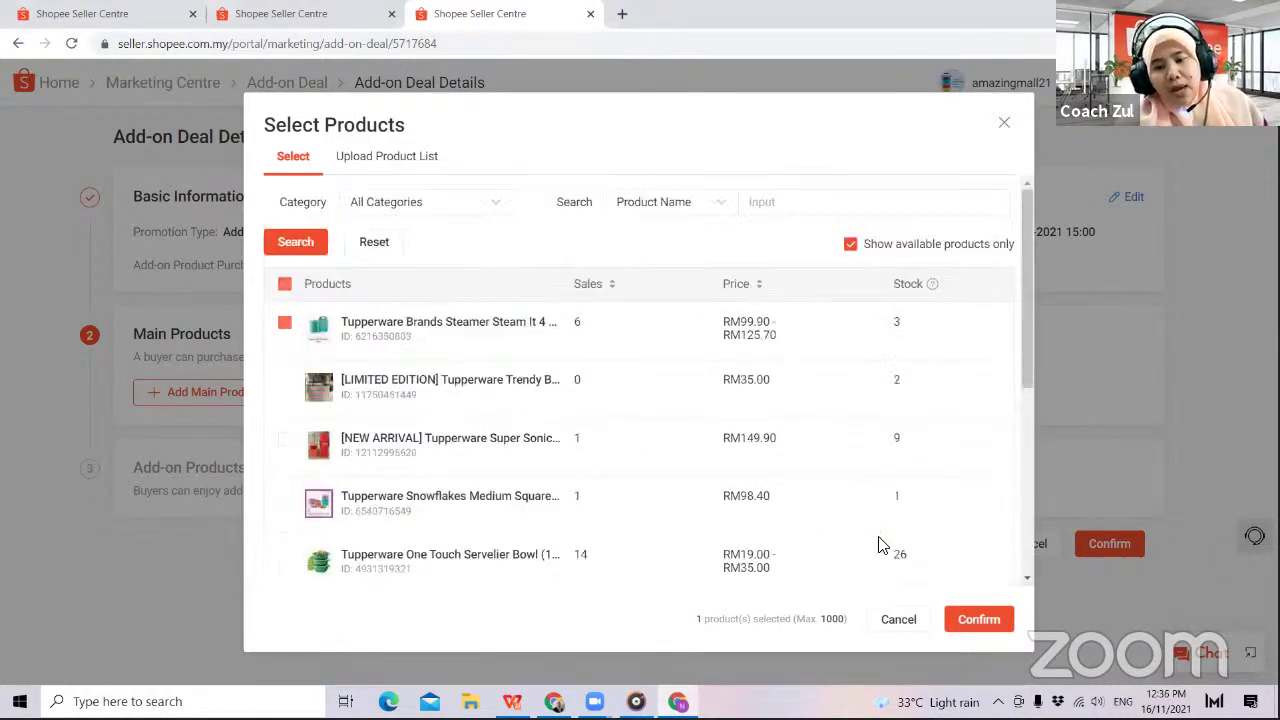
pyautogui.click(285, 498)
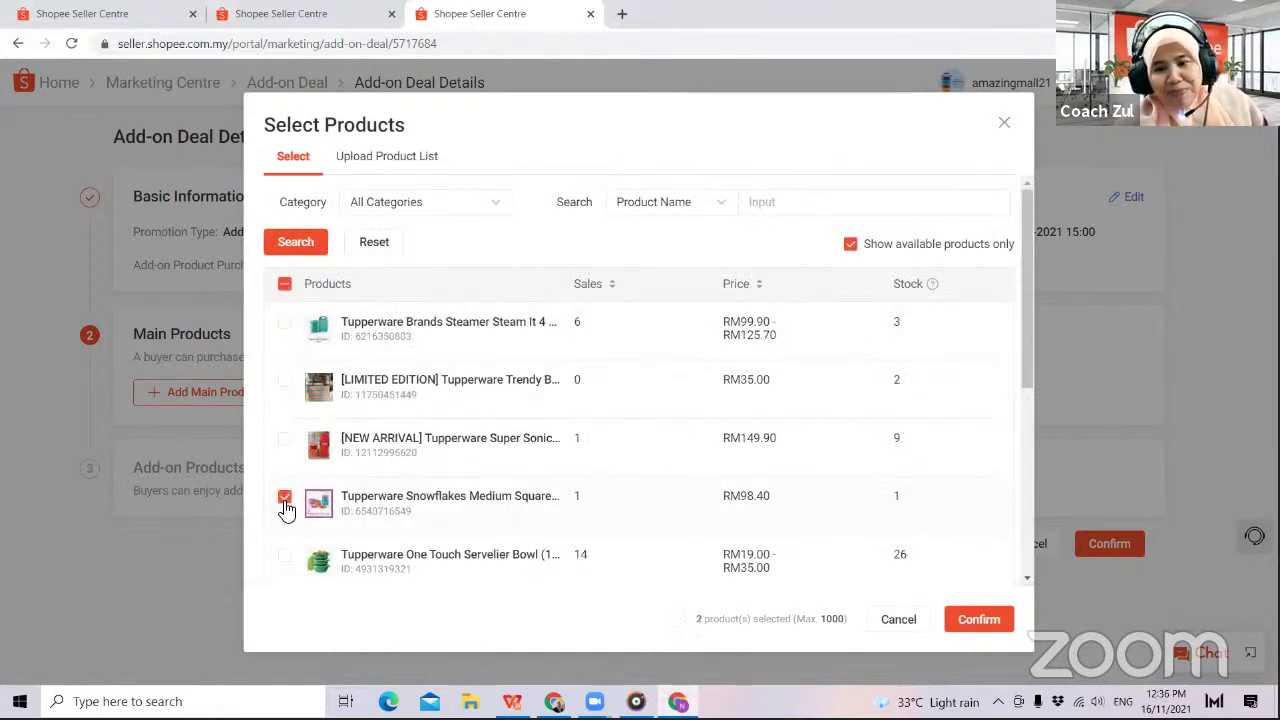
pyautogui.click(285, 322)
pyautogui.moveTo(1026, 216); pyautogui.dragTo(1066, 362)
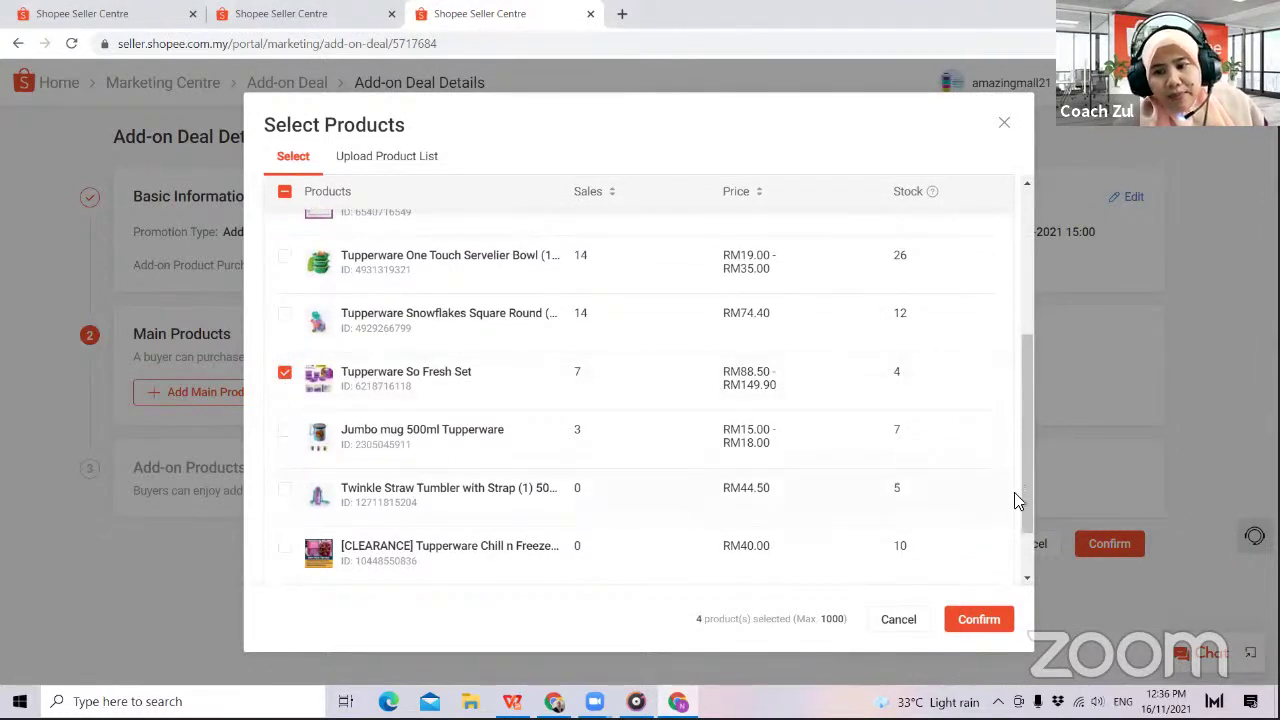
pyautogui.scroll(-2, 1028, 508)
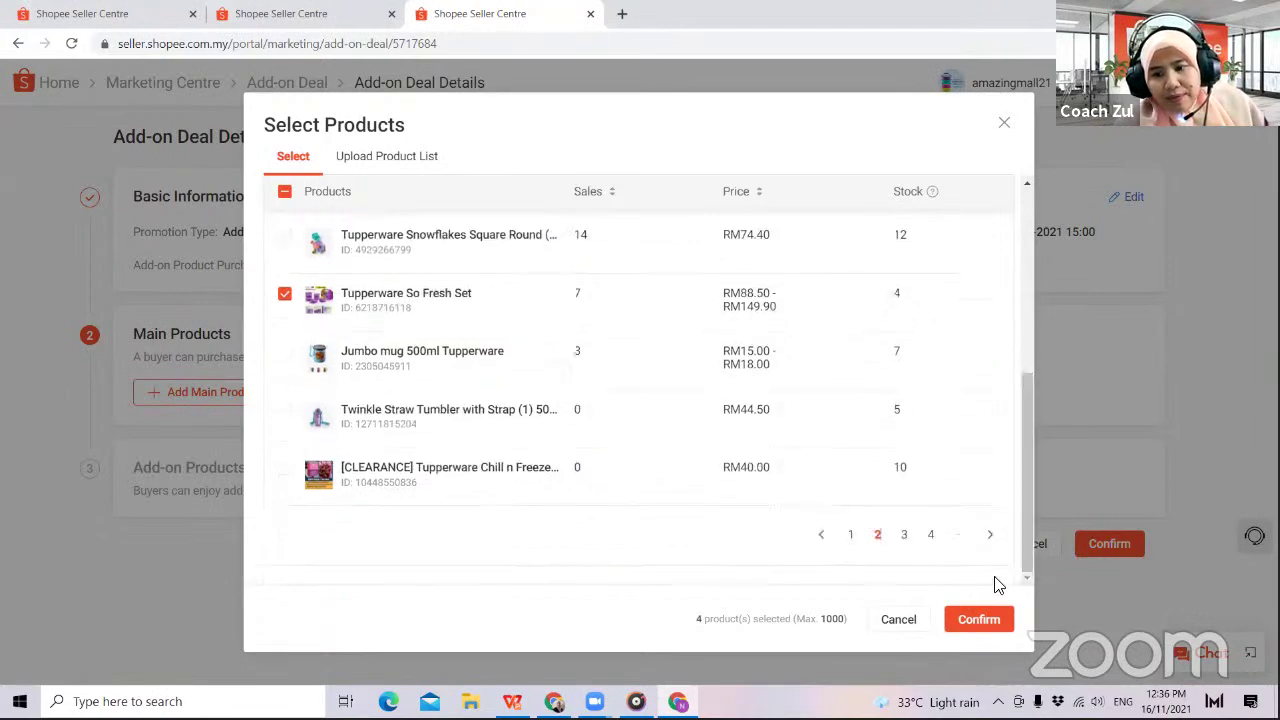
# - On page 3 of the main product selection, tick Tupperware Steam It (steamer) and Tupperware XtremeAqua 880ml
pyautogui.click(905, 534)
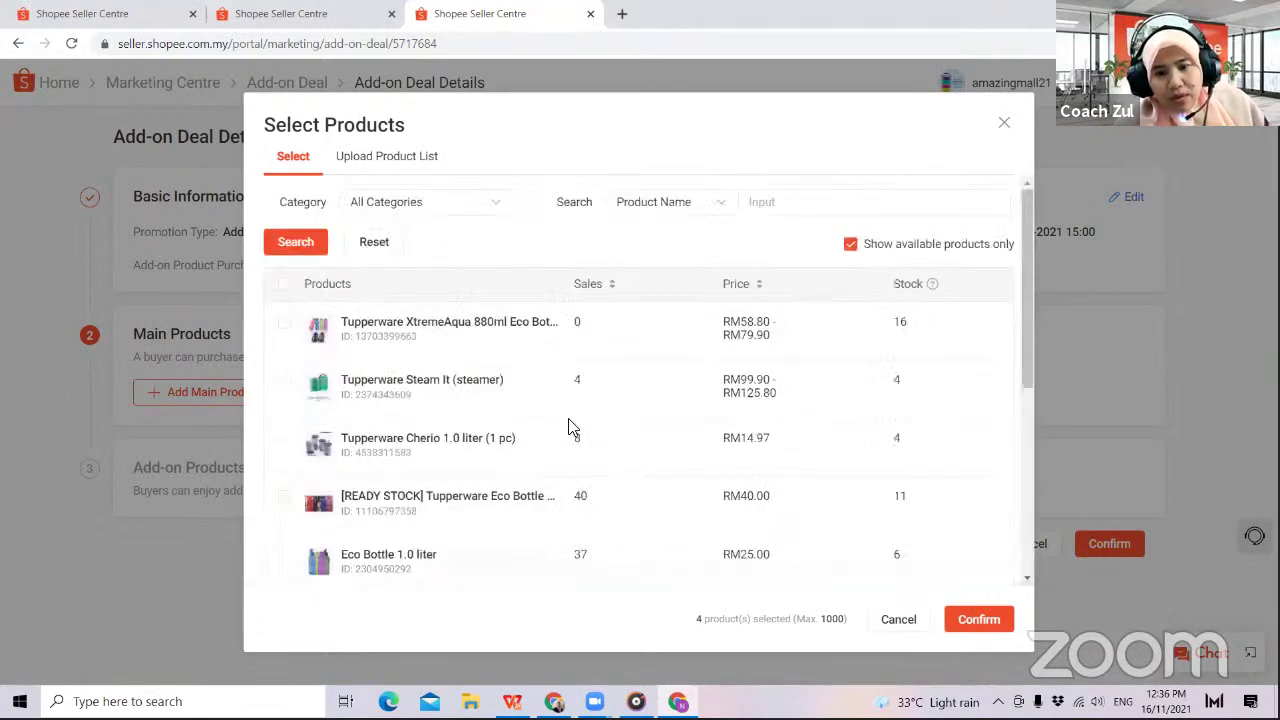
pyautogui.click(285, 384)
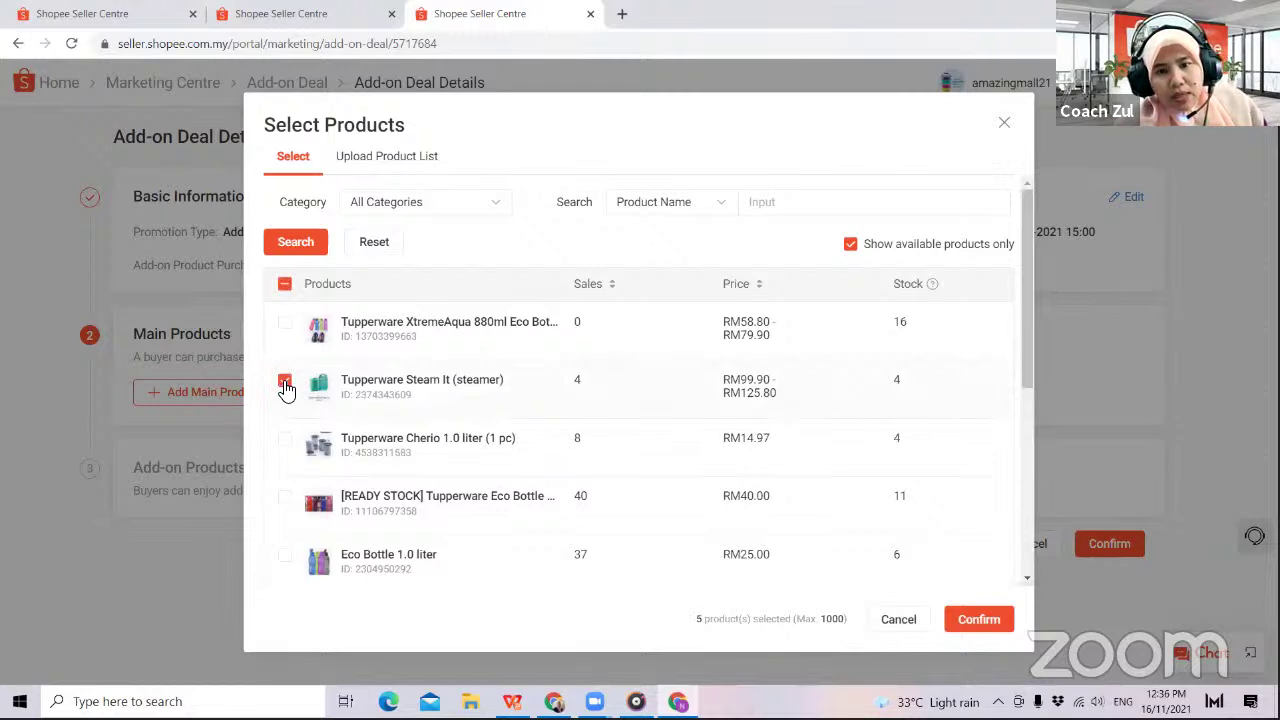
pyautogui.click(285, 323)
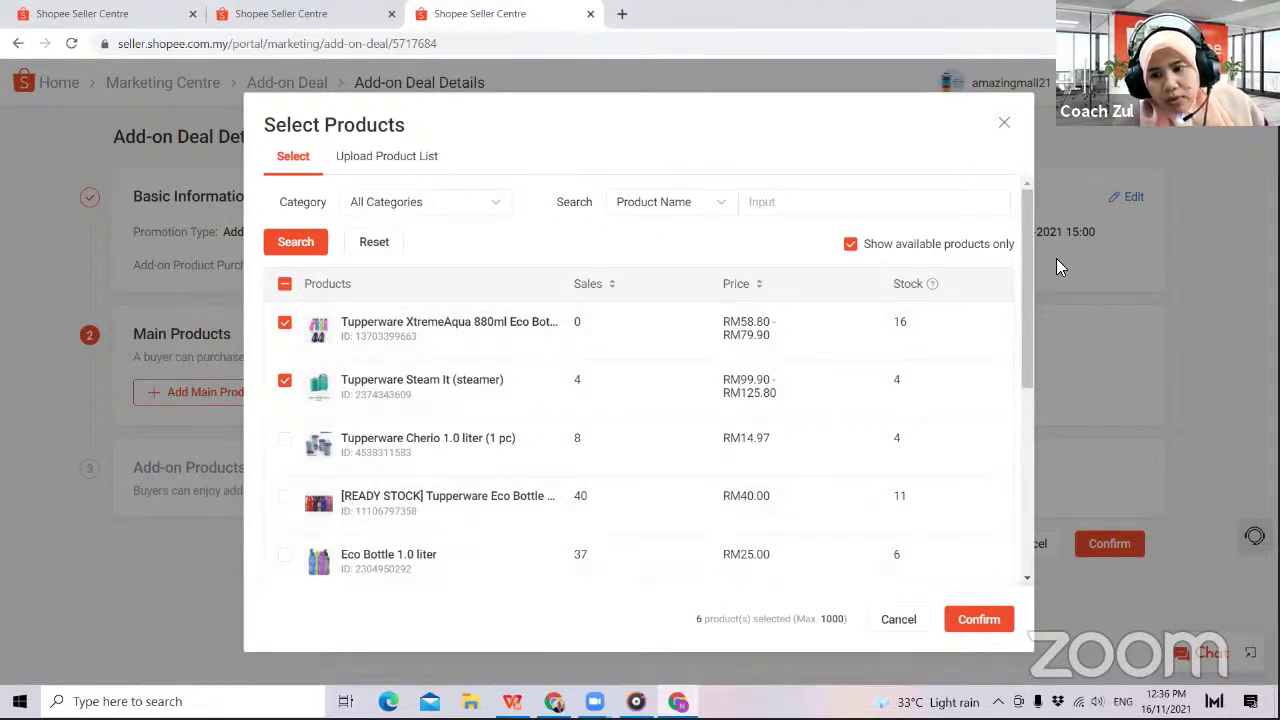
pyautogui.moveTo(1028, 238); pyautogui.dragTo(1068, 434)
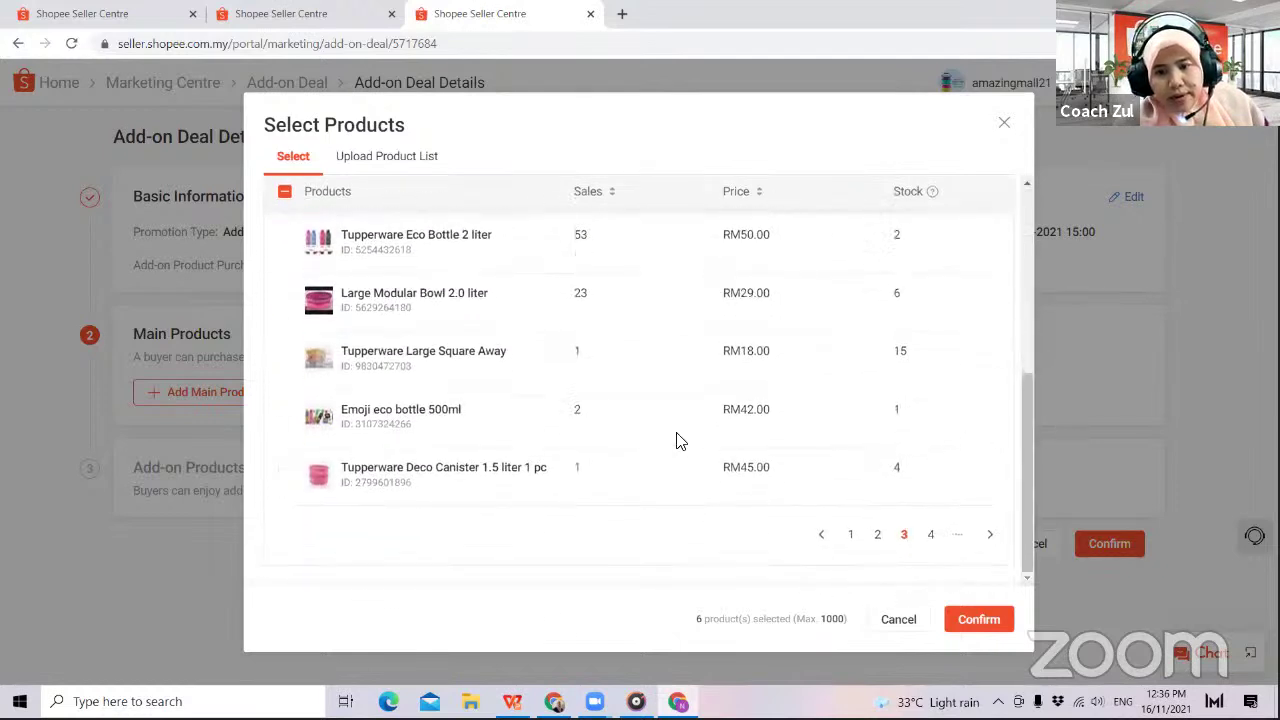
# - Tick Tupperware Blossom Microwaveable, Tupperware Festive and Serve 6 liter and Tupperware Summer Fresh on page 4, and add all selected main products to the deal
pyautogui.click(930, 537)
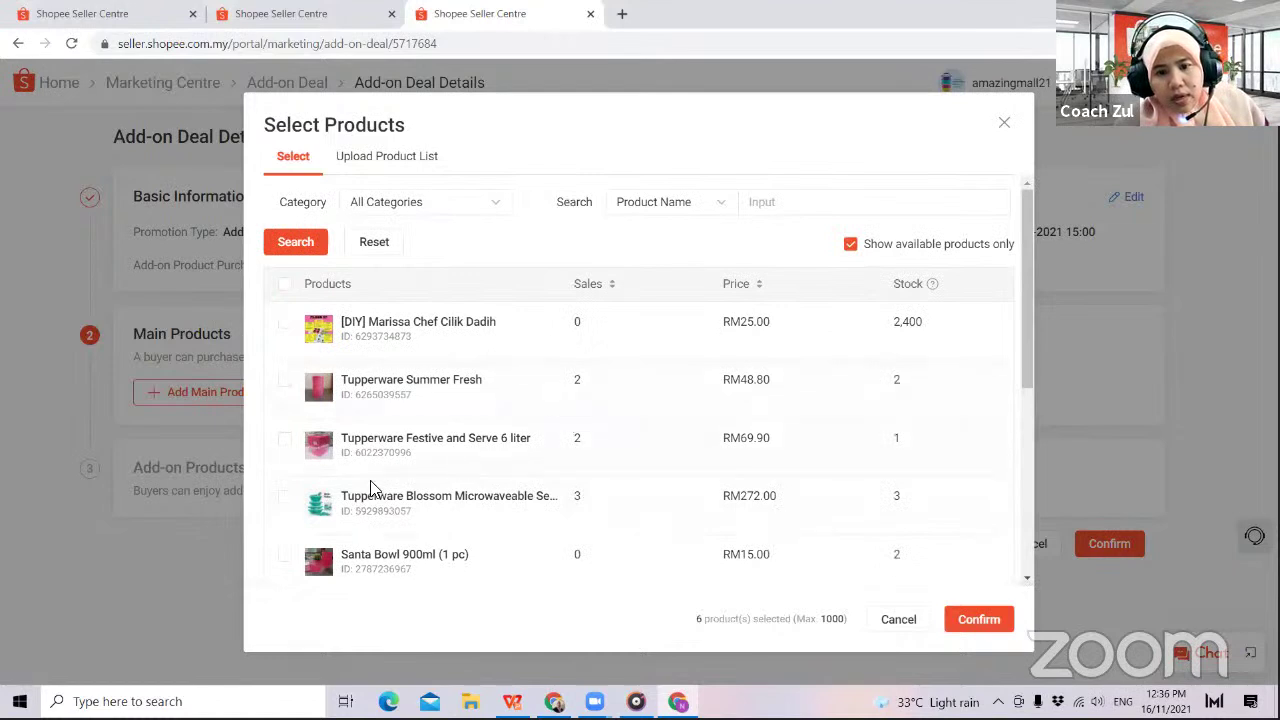
pyautogui.click(284, 497)
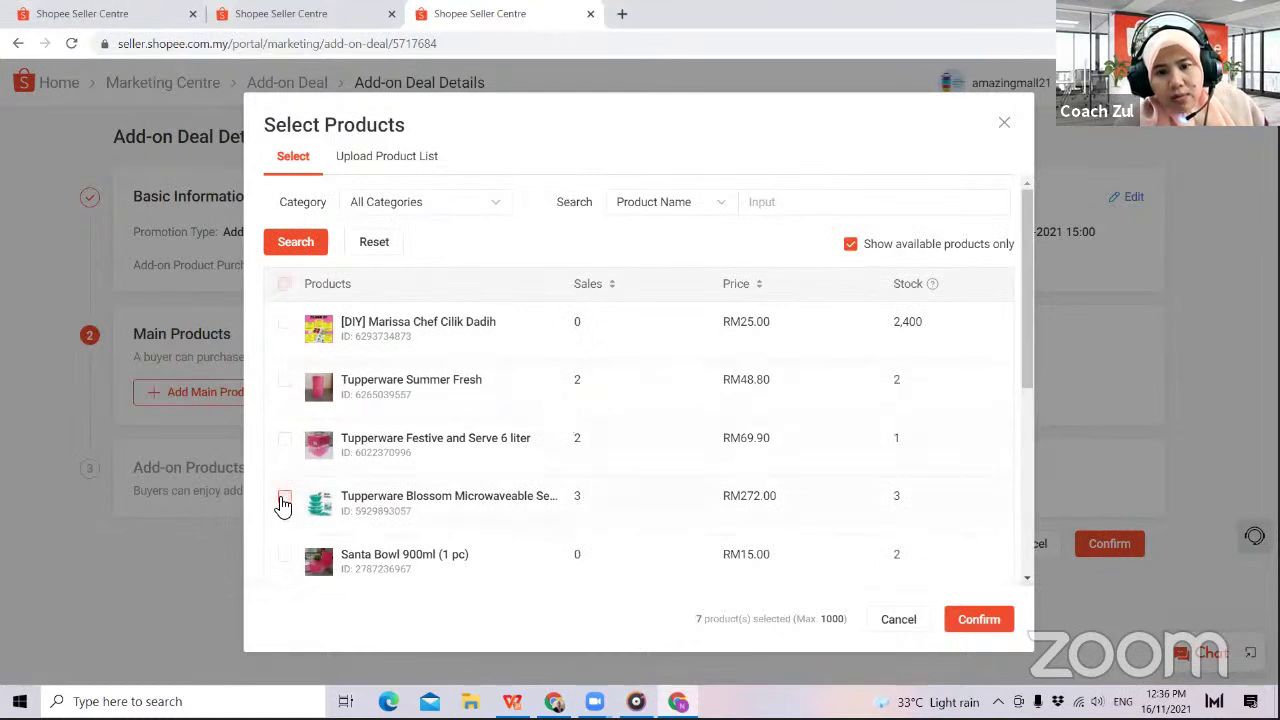
pyautogui.click(284, 442)
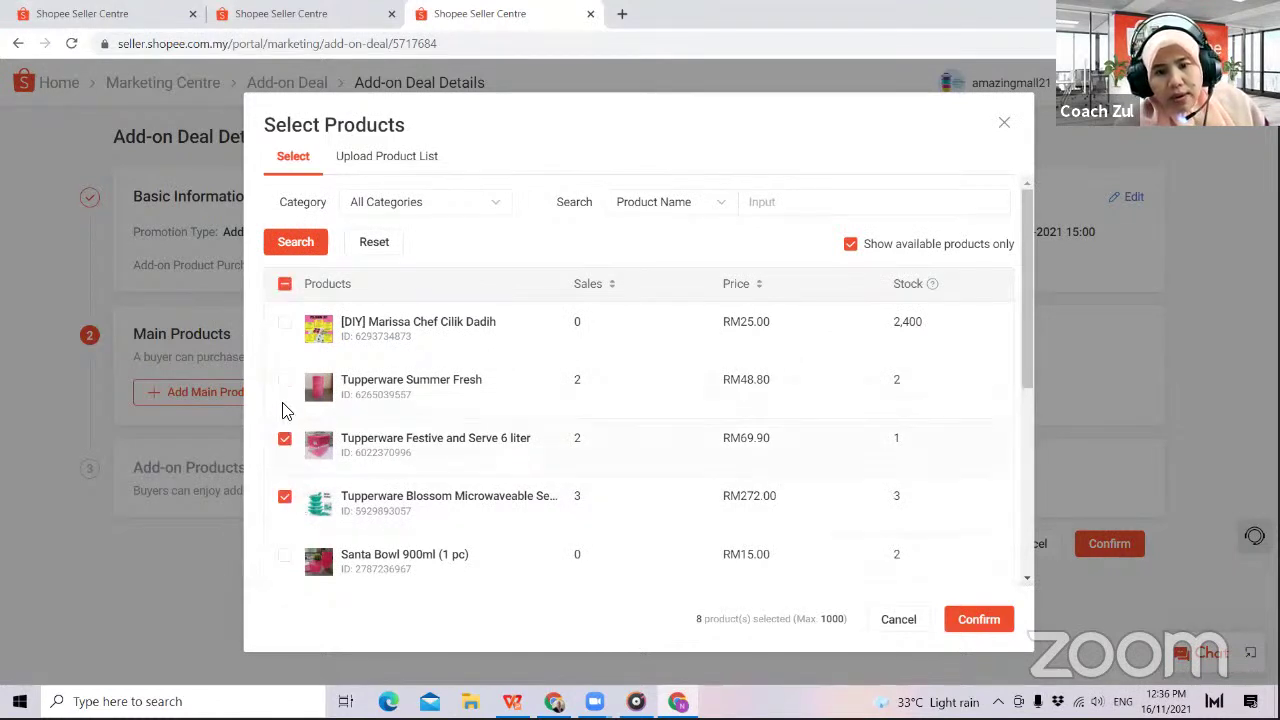
pyautogui.click(285, 381)
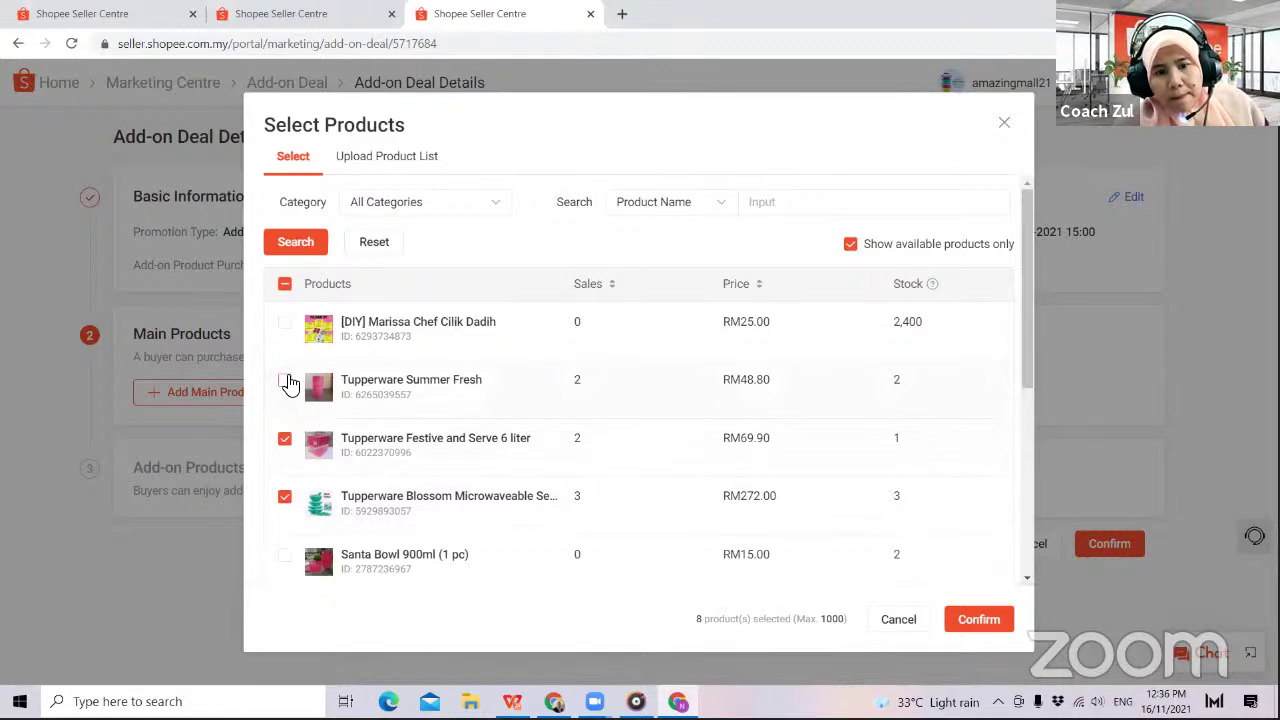
pyautogui.click(978, 619)
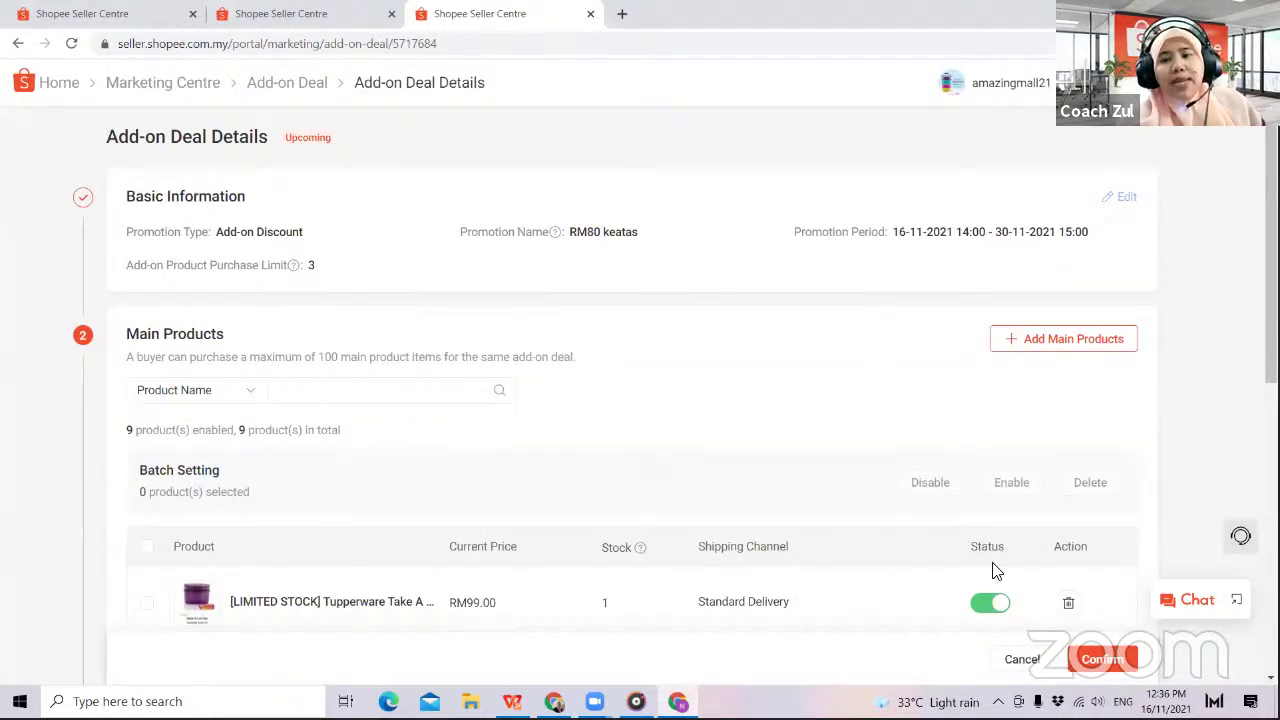
# - Remove Tupperware Steam It (steamer) from the main products and save the main product list
pyautogui.scroll(-3, 994, 571)
pyautogui.scroll(-3, 640, 400)
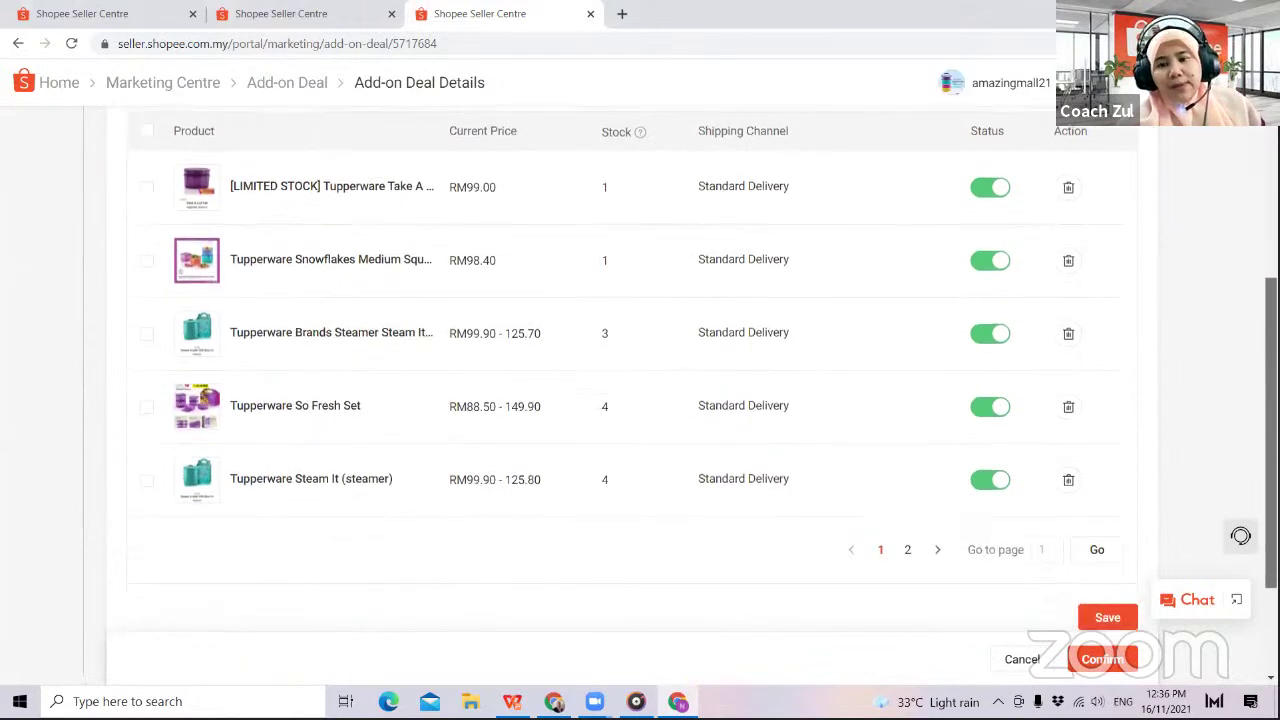
pyautogui.scroll(2, 640, 400)
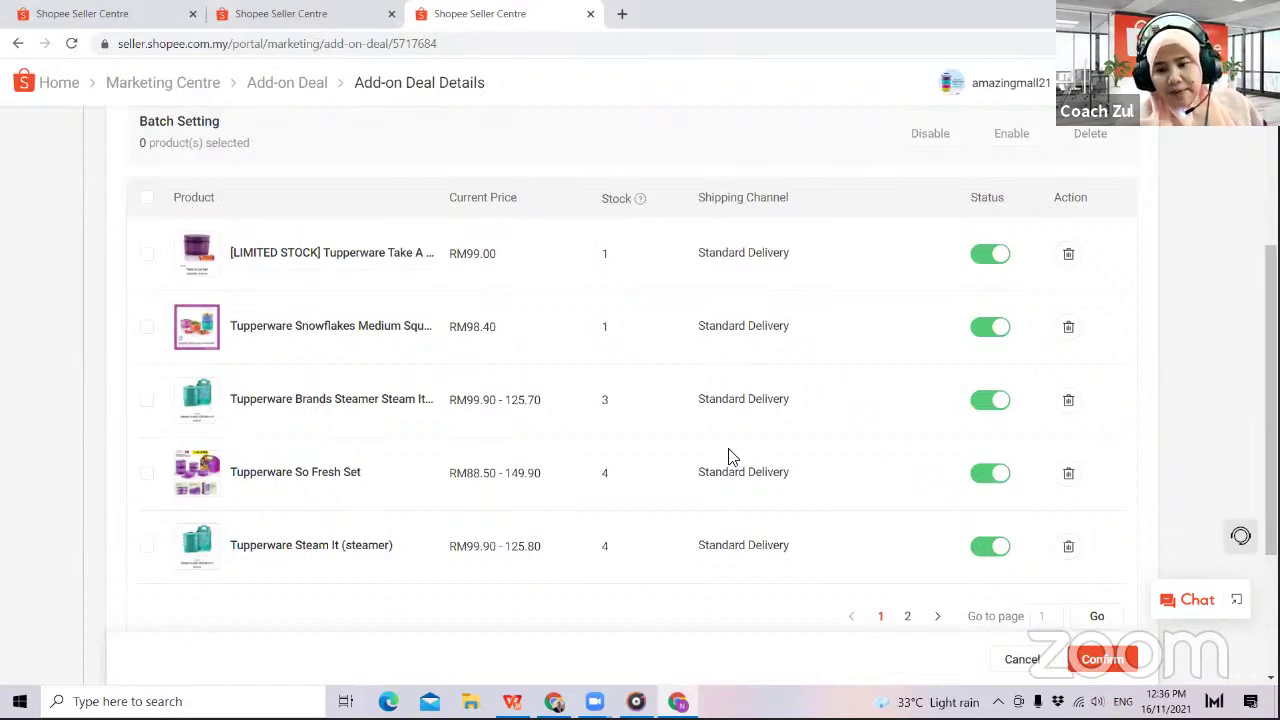
pyautogui.click(1067, 547)
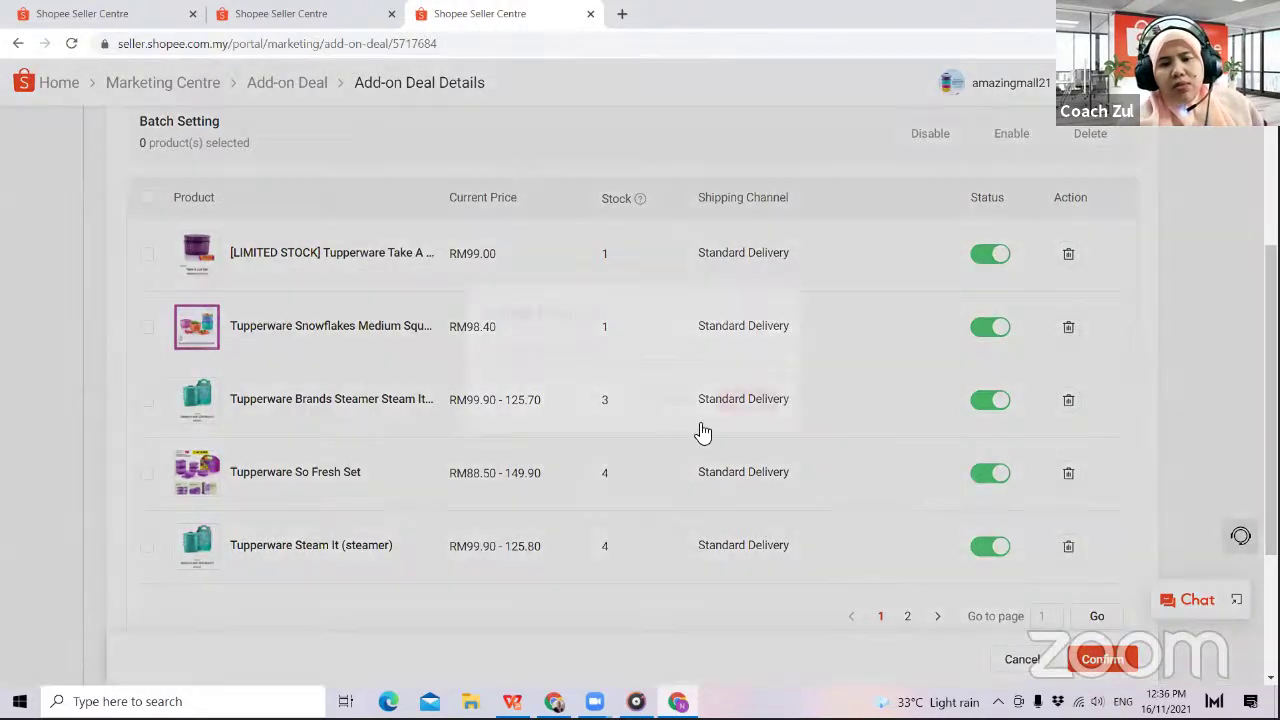
pyautogui.click(742, 416)
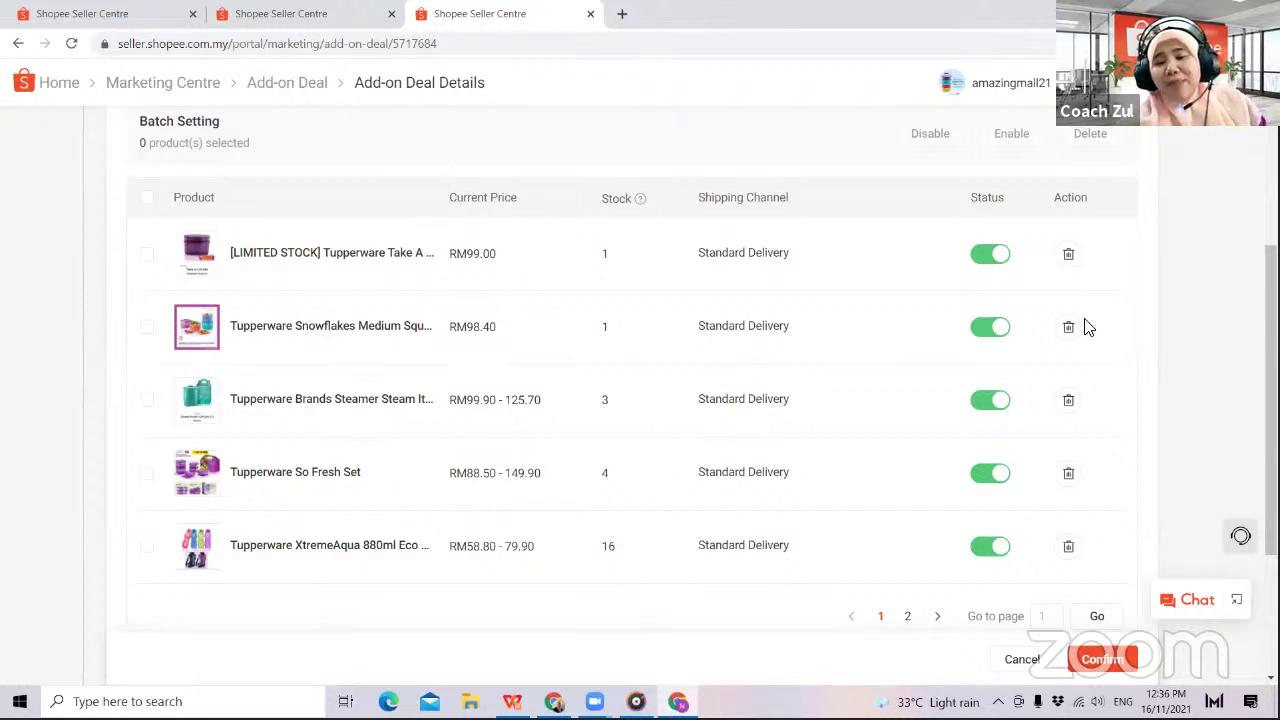
pyautogui.scroll(-2, 1086, 329)
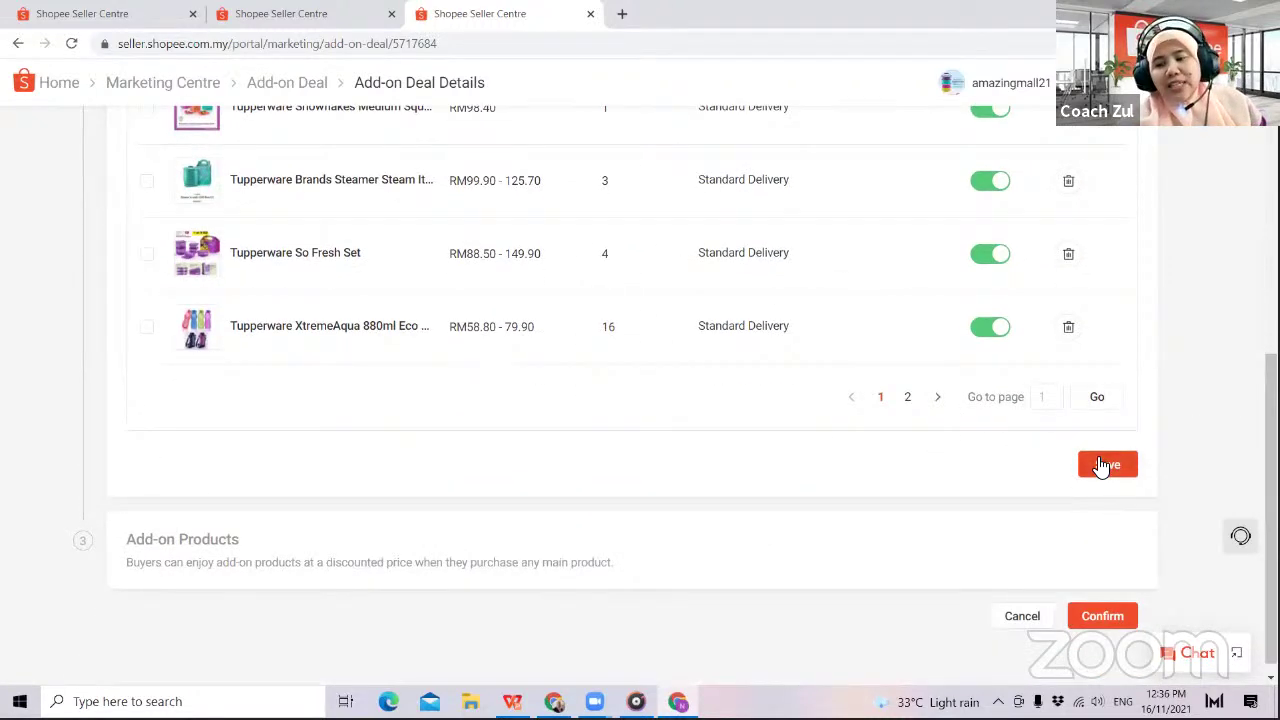
pyautogui.click(1101, 464)
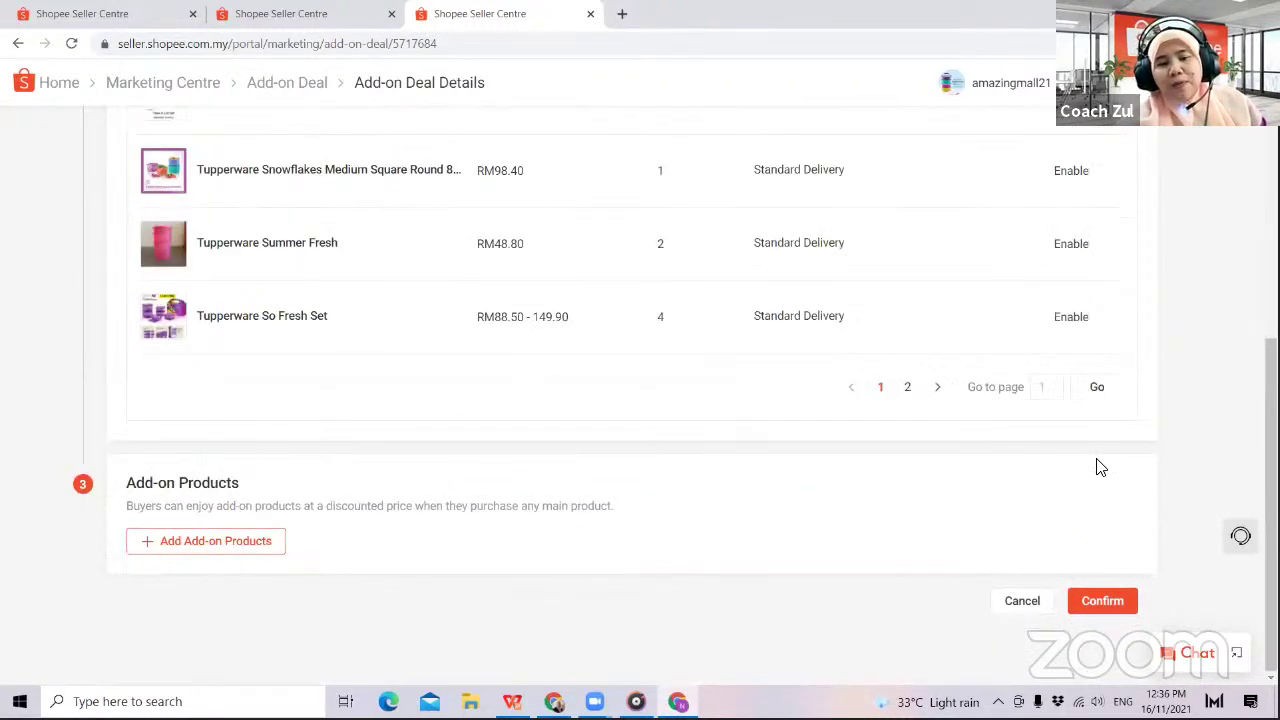
# - Select Tupperware Aloha Bowl Full Set, Tupperware Brands Steamer 2 layer and Crystaline Short Glass (4) 230ml as add-on products
pyautogui.click(257, 548)
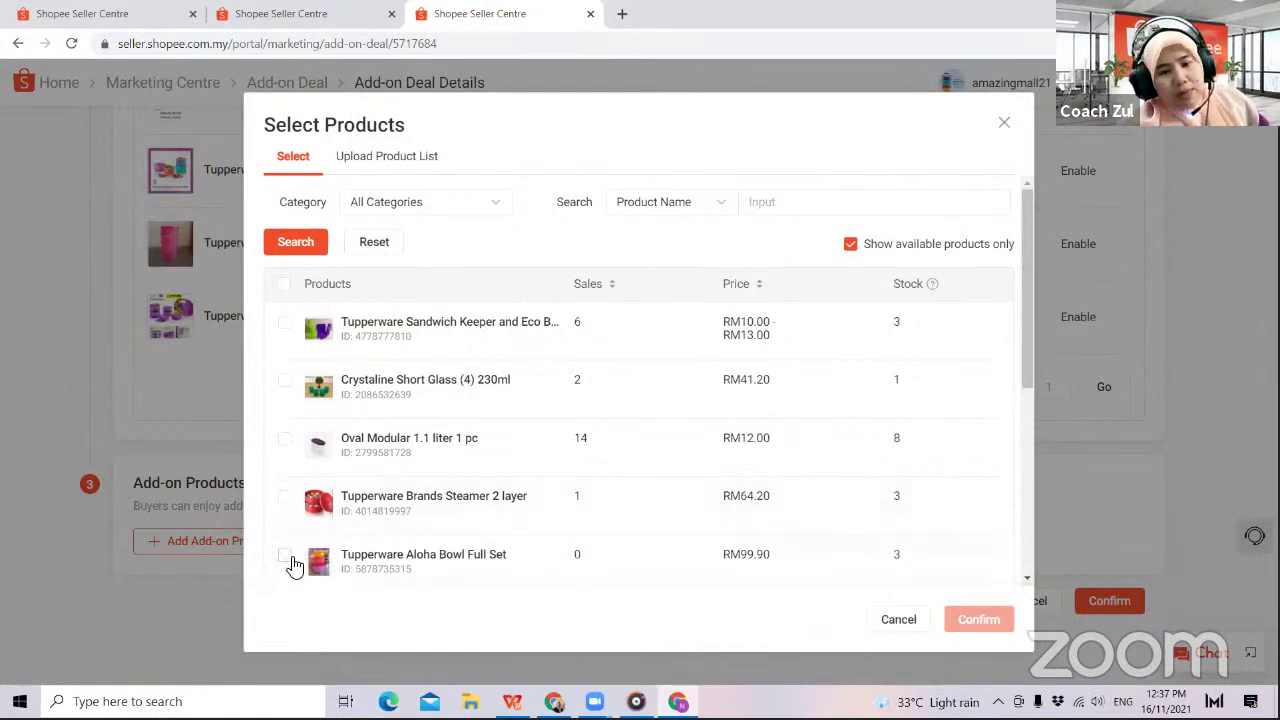
pyautogui.click(285, 556)
pyautogui.click(285, 497)
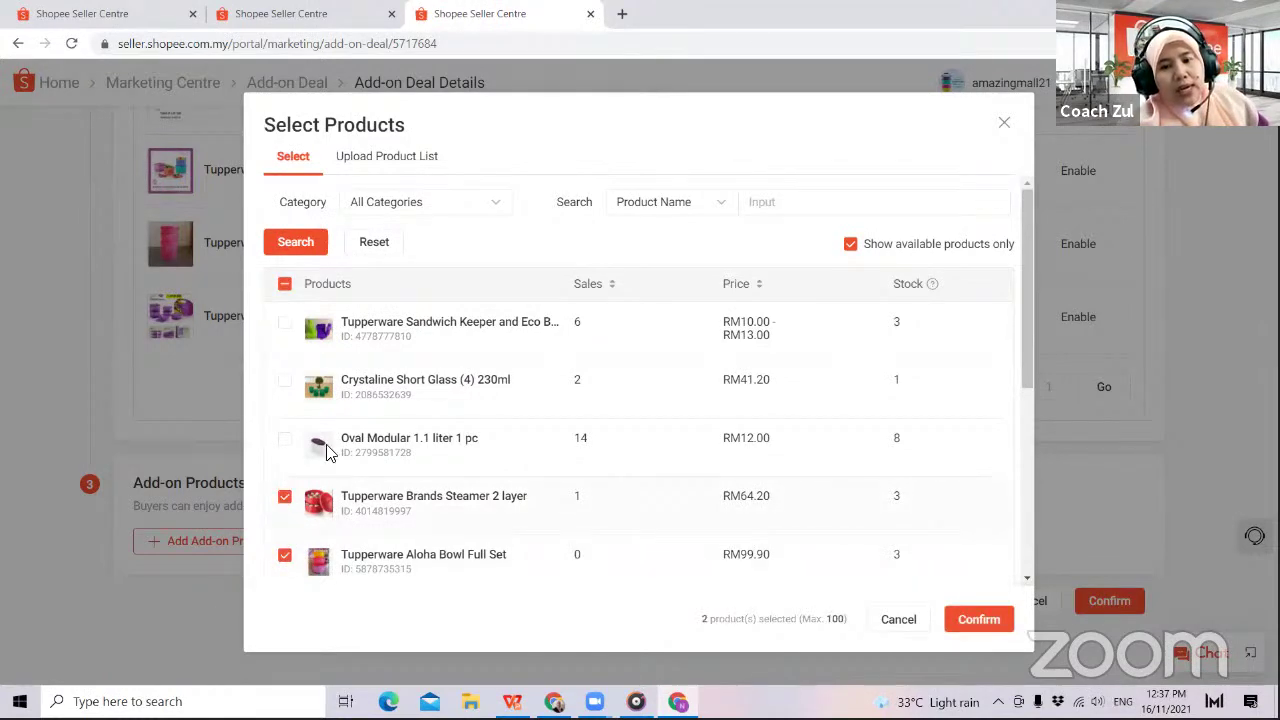
pyautogui.click(285, 381)
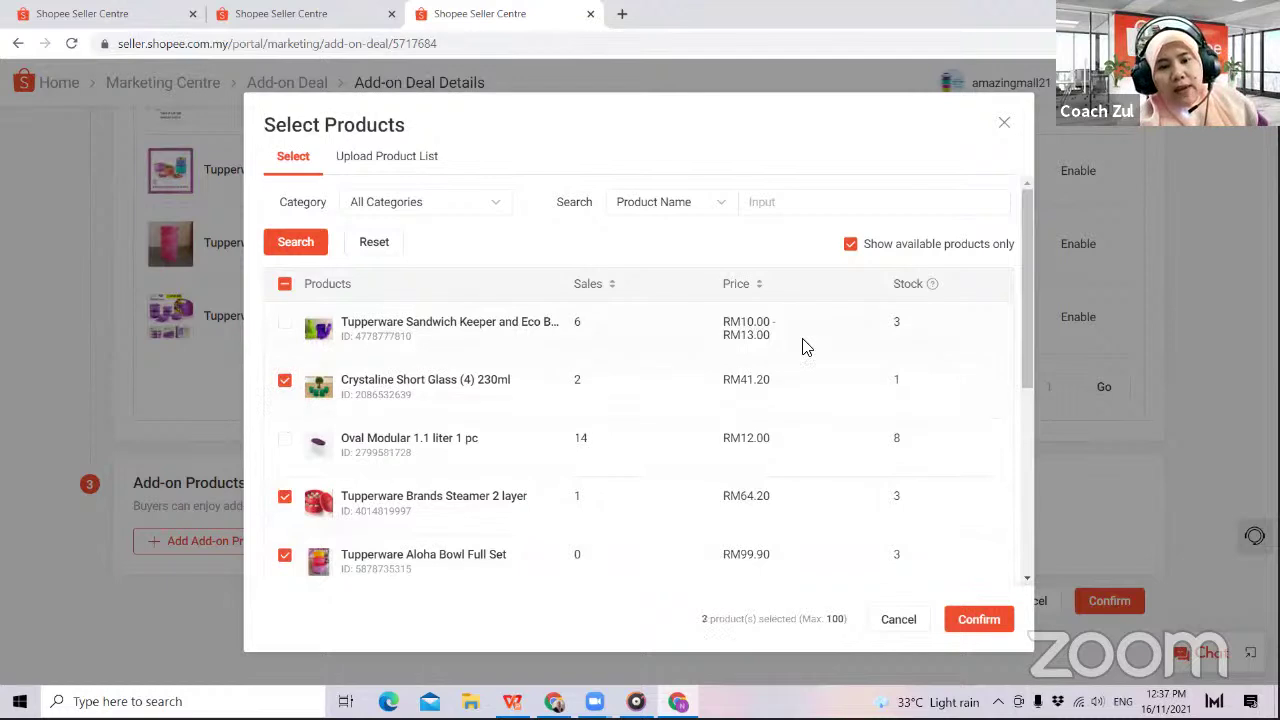
# - Also select Twinkle Straw Tumbler 400ml, Tupperware Crystalline Platter Server and the RM48.90 Tupperware Mickey Mouse Handy Bowl, and add the add-on products to the deal
pyautogui.moveTo(1028, 231); pyautogui.dragTo(1092, 440)
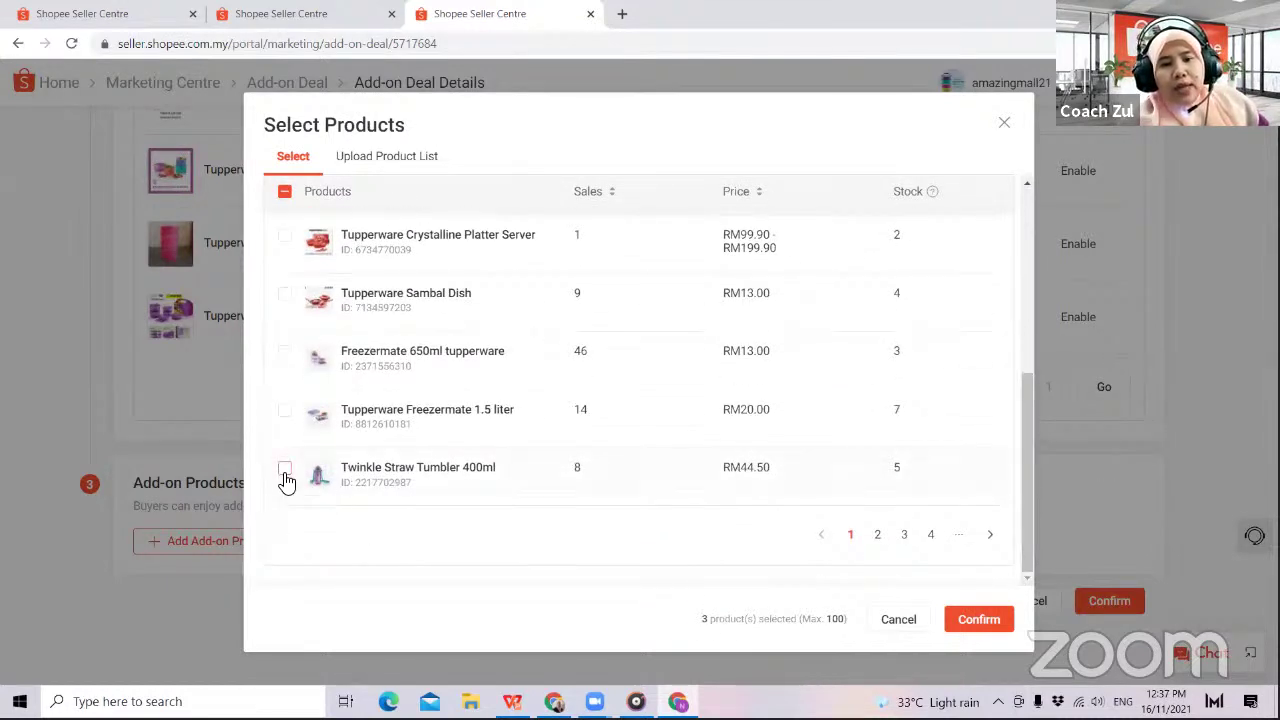
pyautogui.click(285, 470)
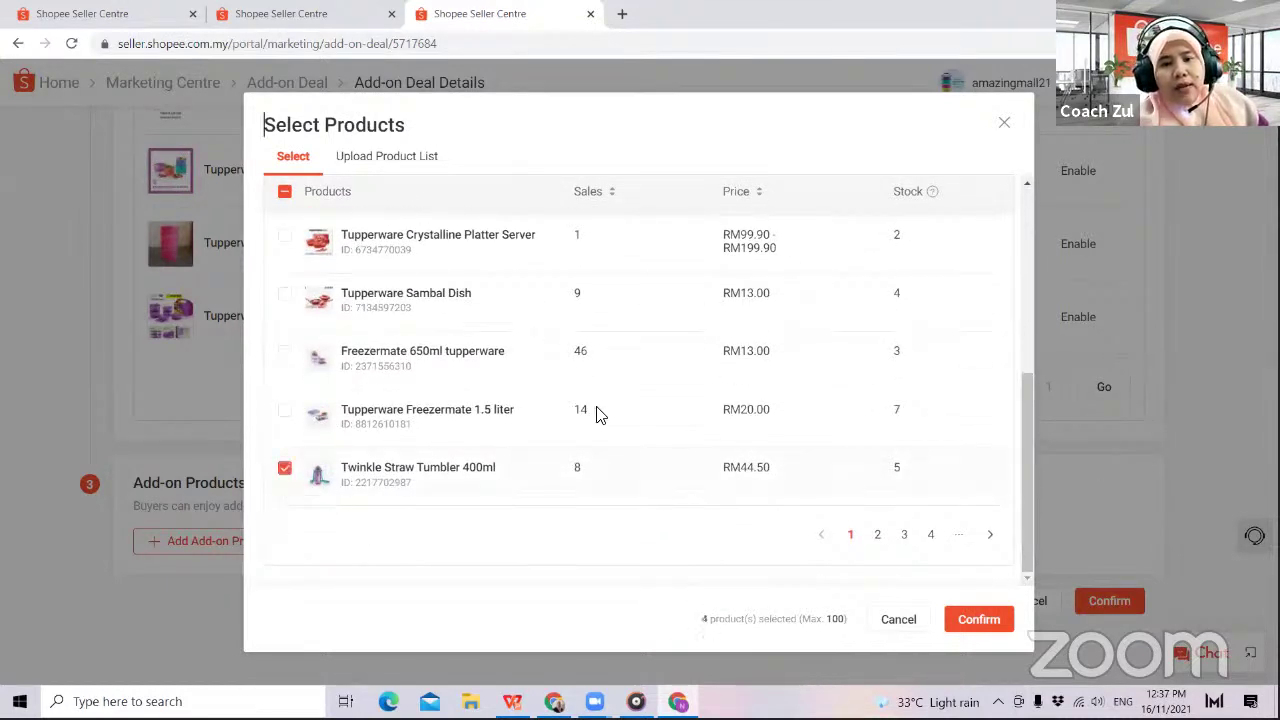
pyautogui.click(285, 235)
pyautogui.click(878, 536)
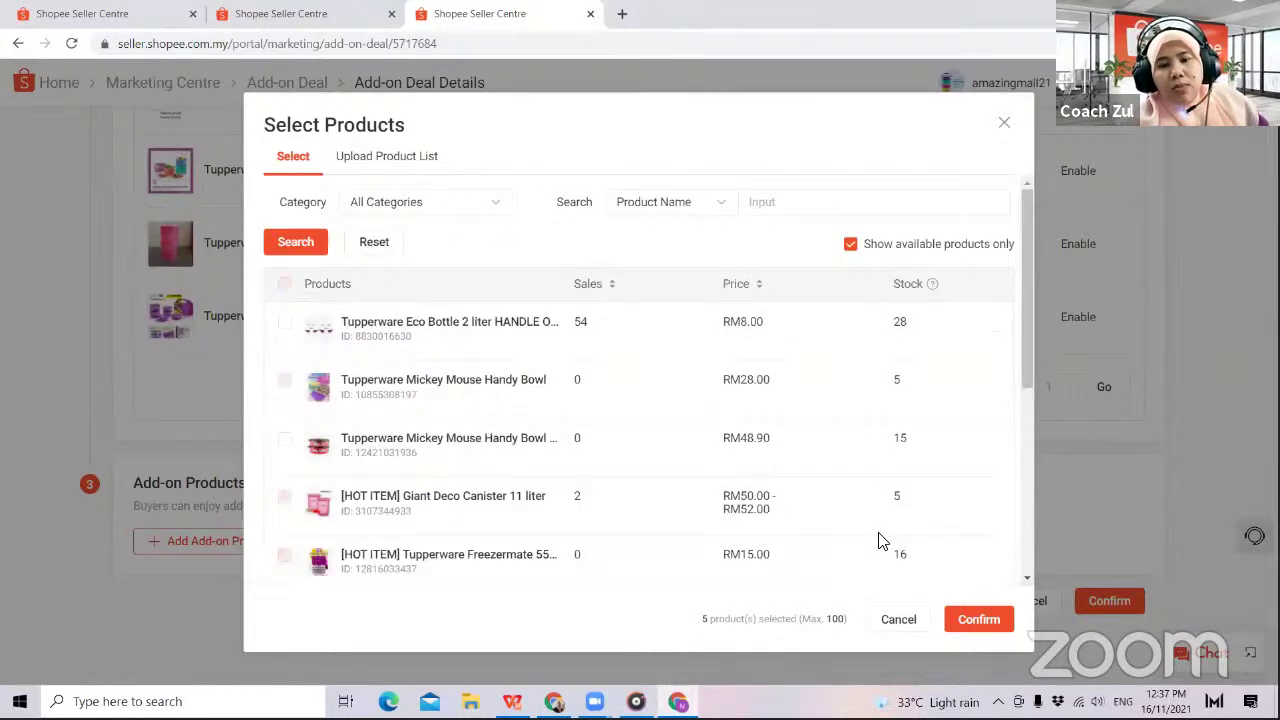
pyautogui.click(286, 441)
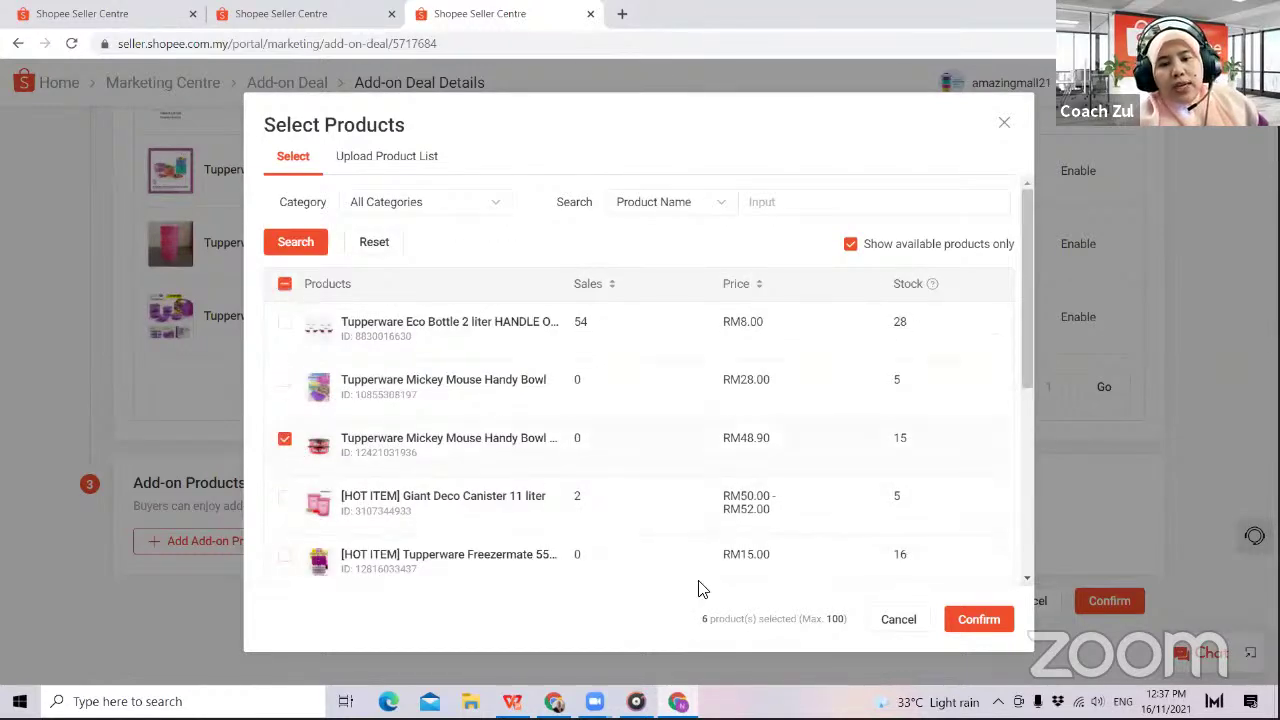
pyautogui.click(972, 630)
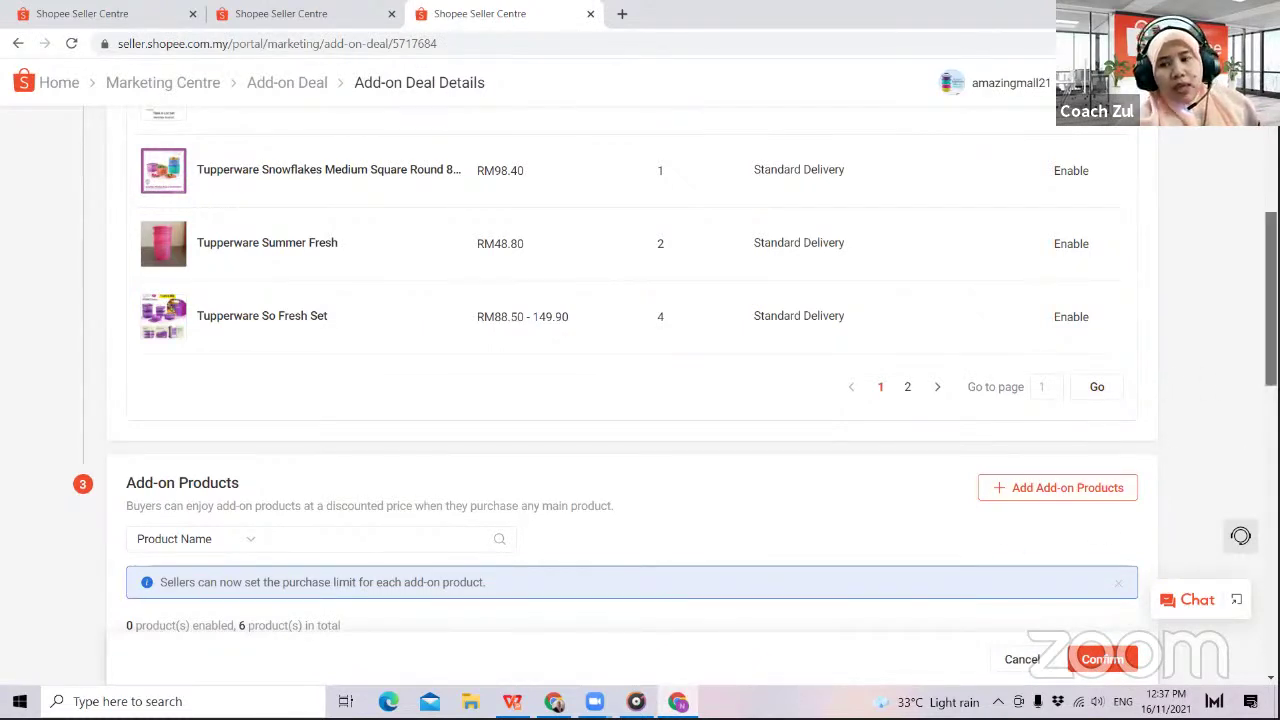
# - Set the add-on discounts to 10% for Tupperware Aloha Bowl, 15% for Tupperware Brands Steamer, 20% for Crystaline Short Glass and 15% for Twinkle Straw Tumbler
pyautogui.scroll(-2, 1271, 300)
pyautogui.scroll(-5, 1271, 350)
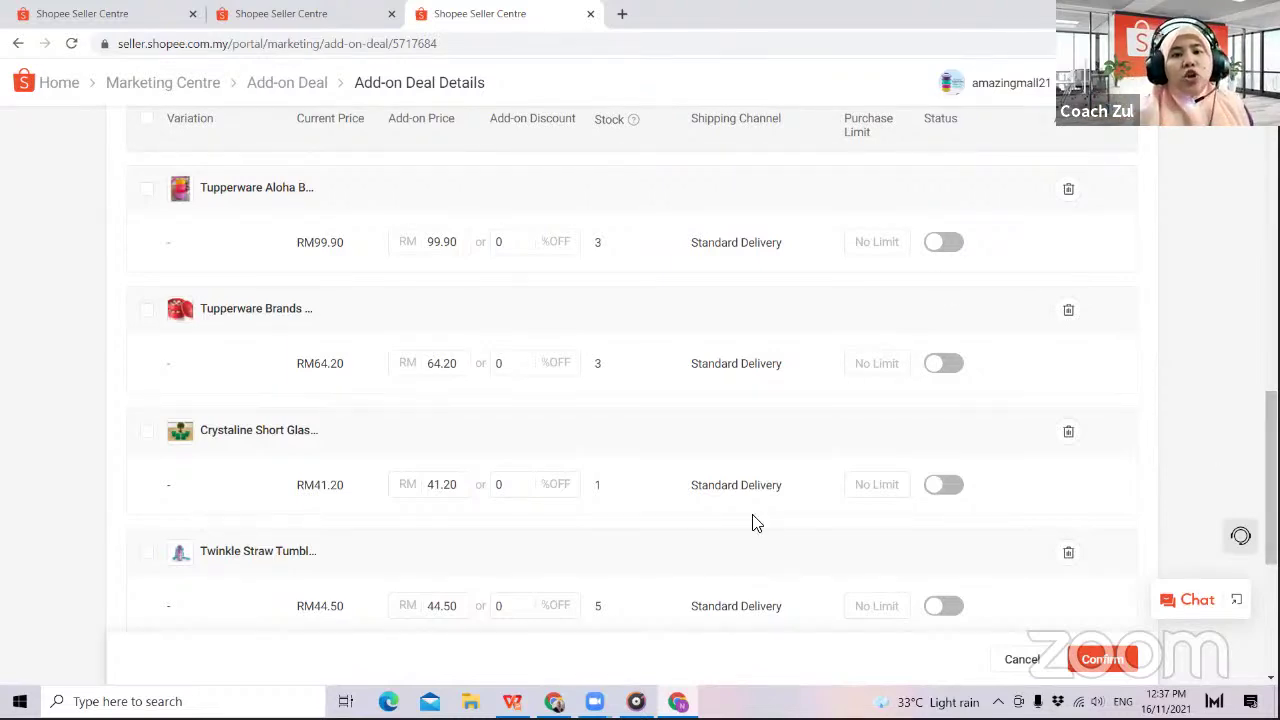
pyautogui.click(511, 241)
pyautogui.write('1')
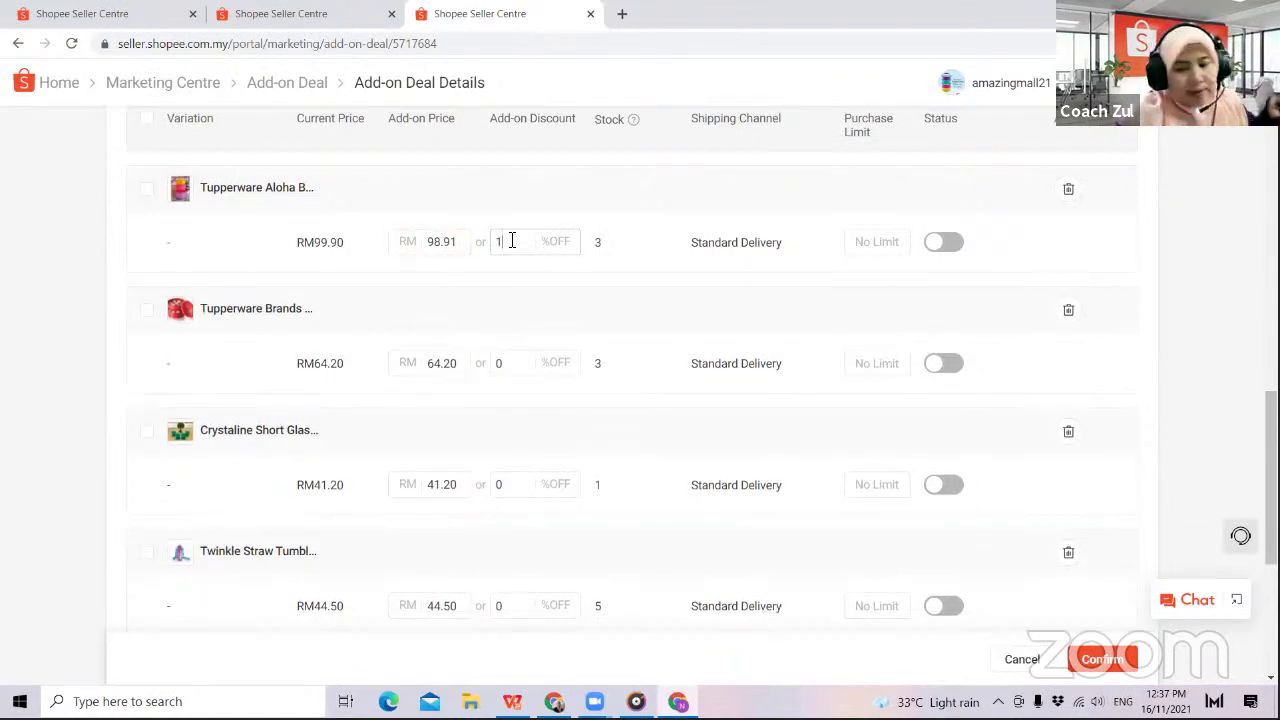
pyautogui.click(516, 367)
pyautogui.write('15')
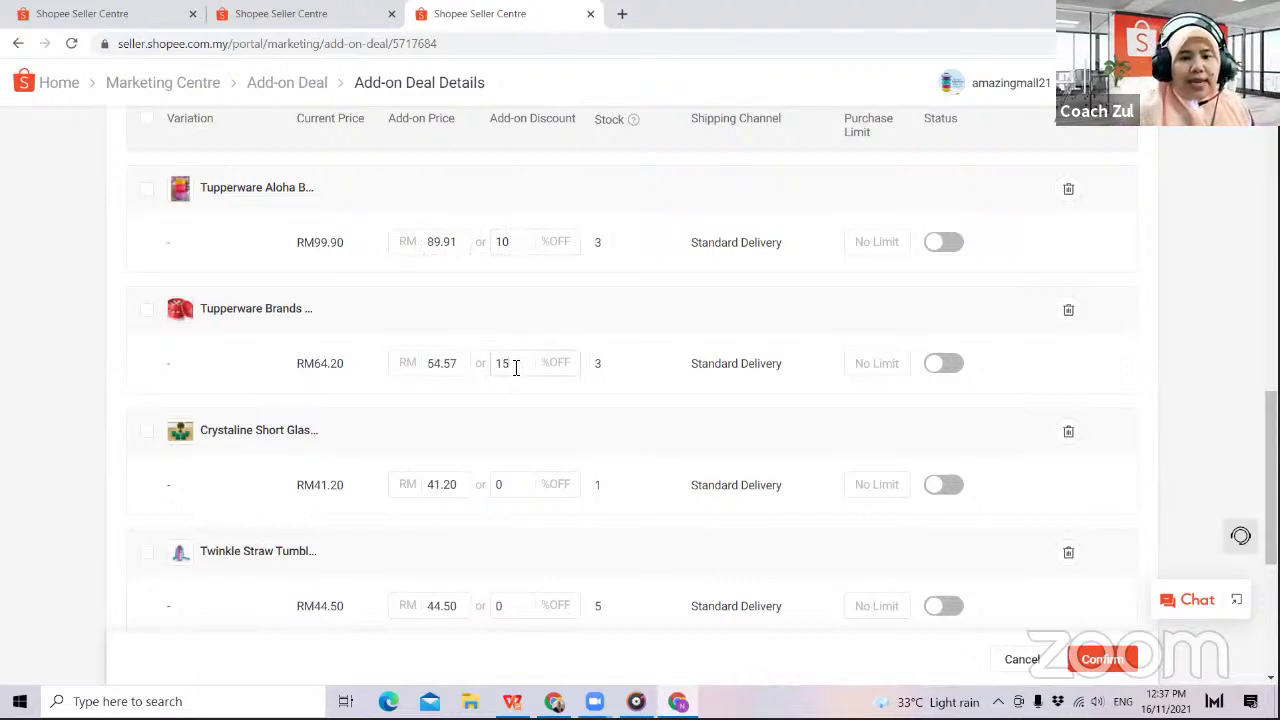
pyautogui.click(516, 485)
pyautogui.write('20')
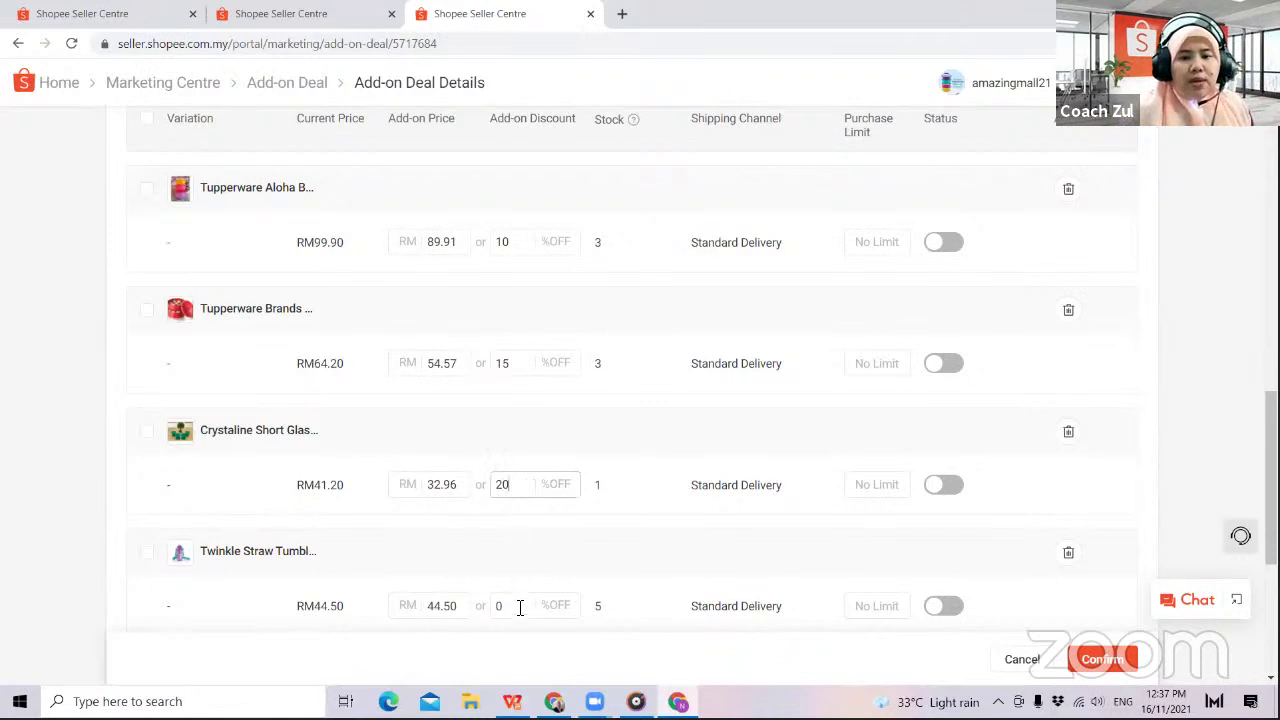
pyautogui.doubleClick(520, 616)
pyautogui.write('1')
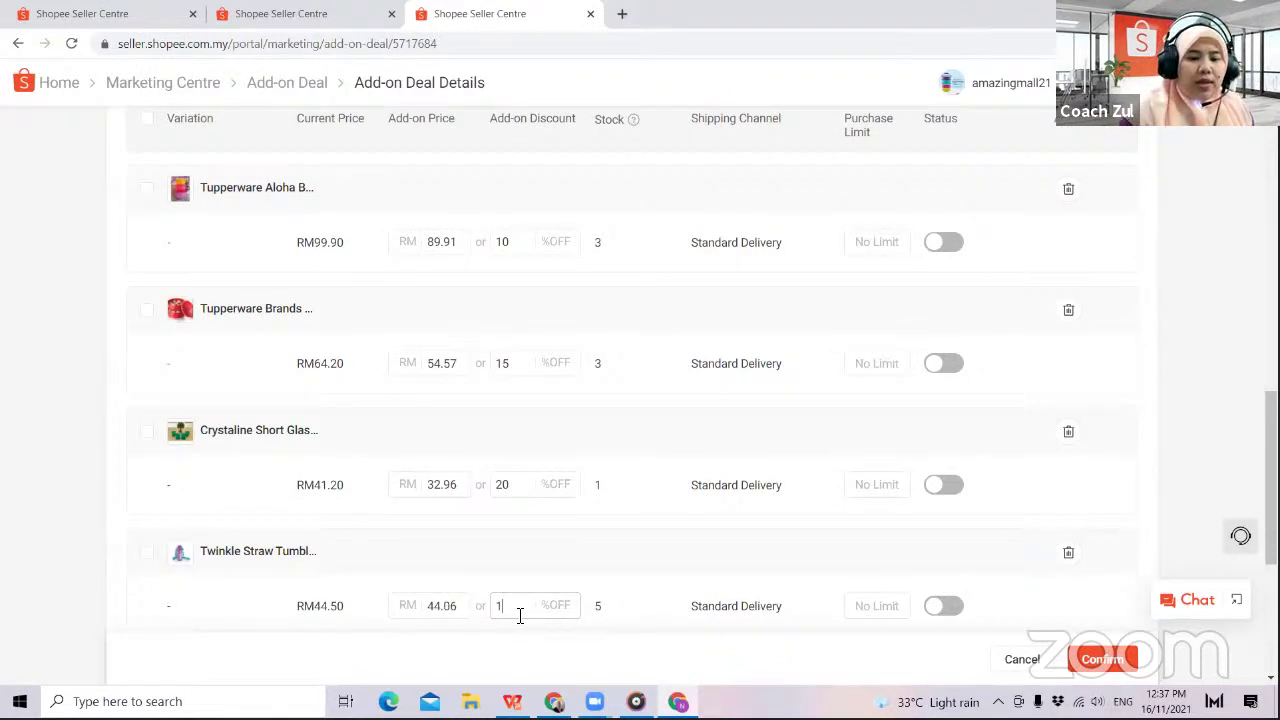
pyautogui.write('5')
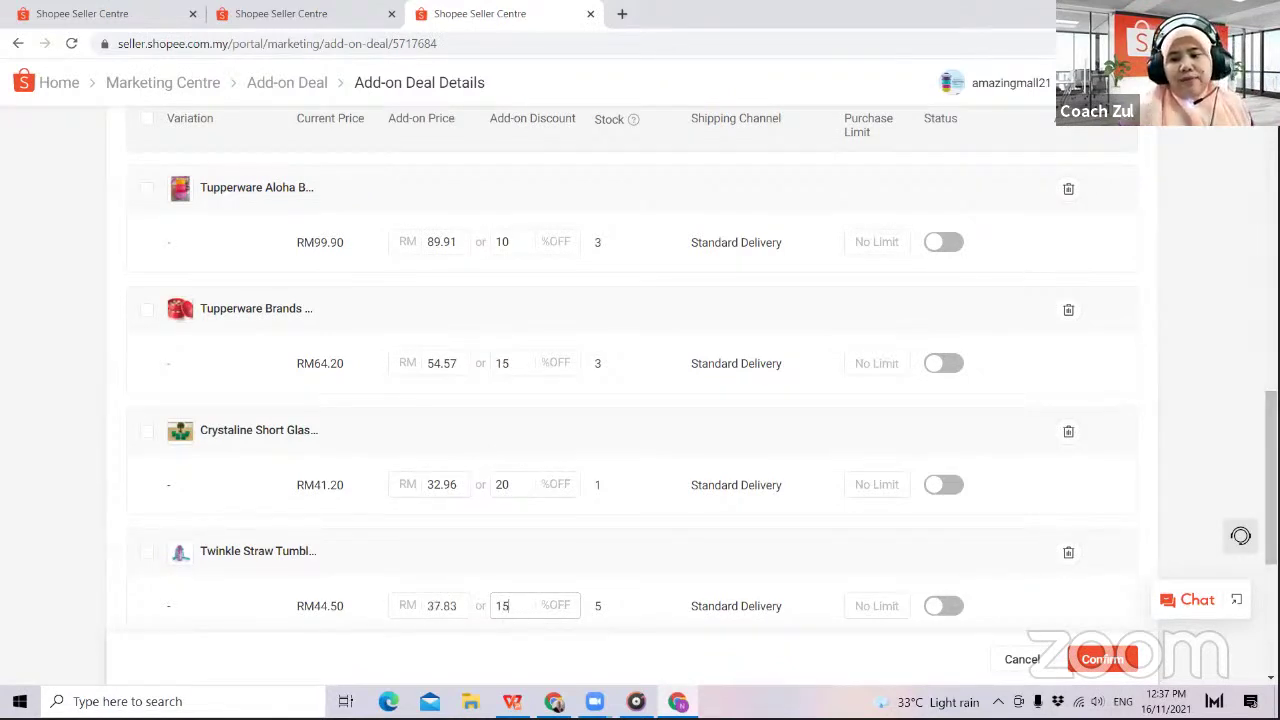
# - Enable the Tupperware Aloha Bowl, Tupperware Brands Steamer, Crystaline Short Glass and Twinkle Straw Tumbler add-on products
pyautogui.rightClick(1030, 449)
pyautogui.scroll(-1, 1030, 449)
pyautogui.scroll(-3, 632, 372)
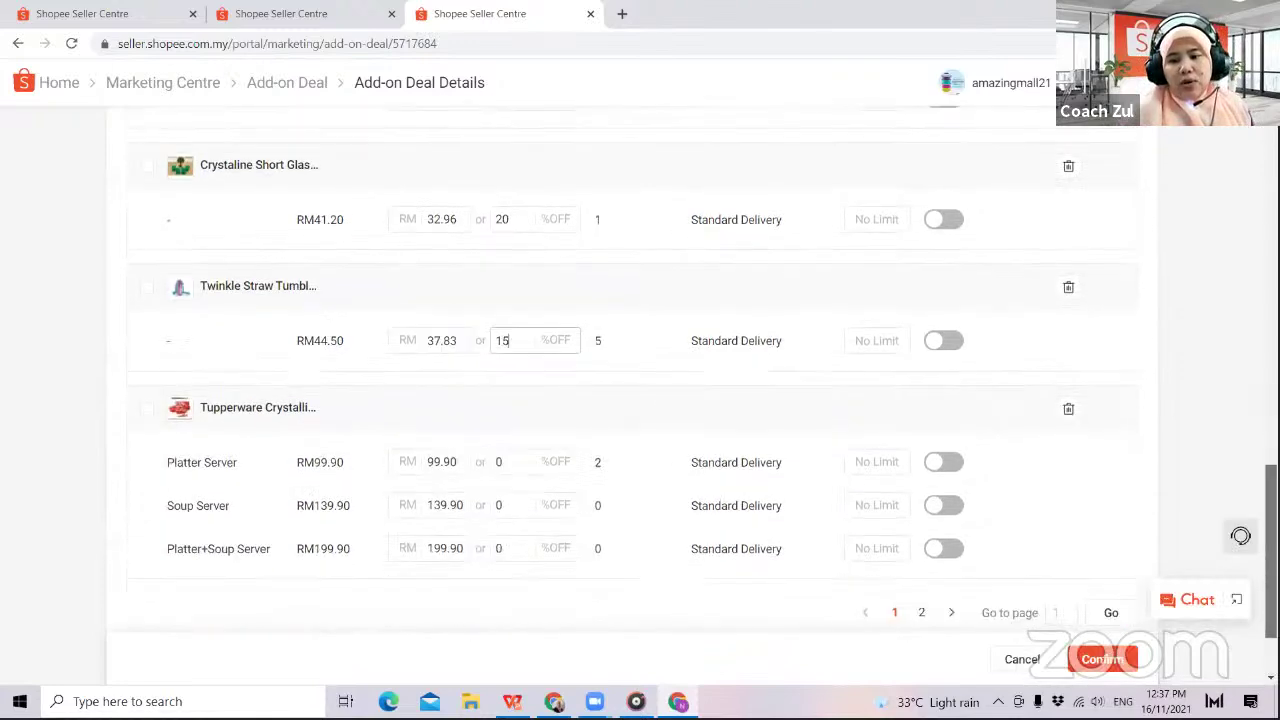
pyautogui.scroll(8, 632, 372)
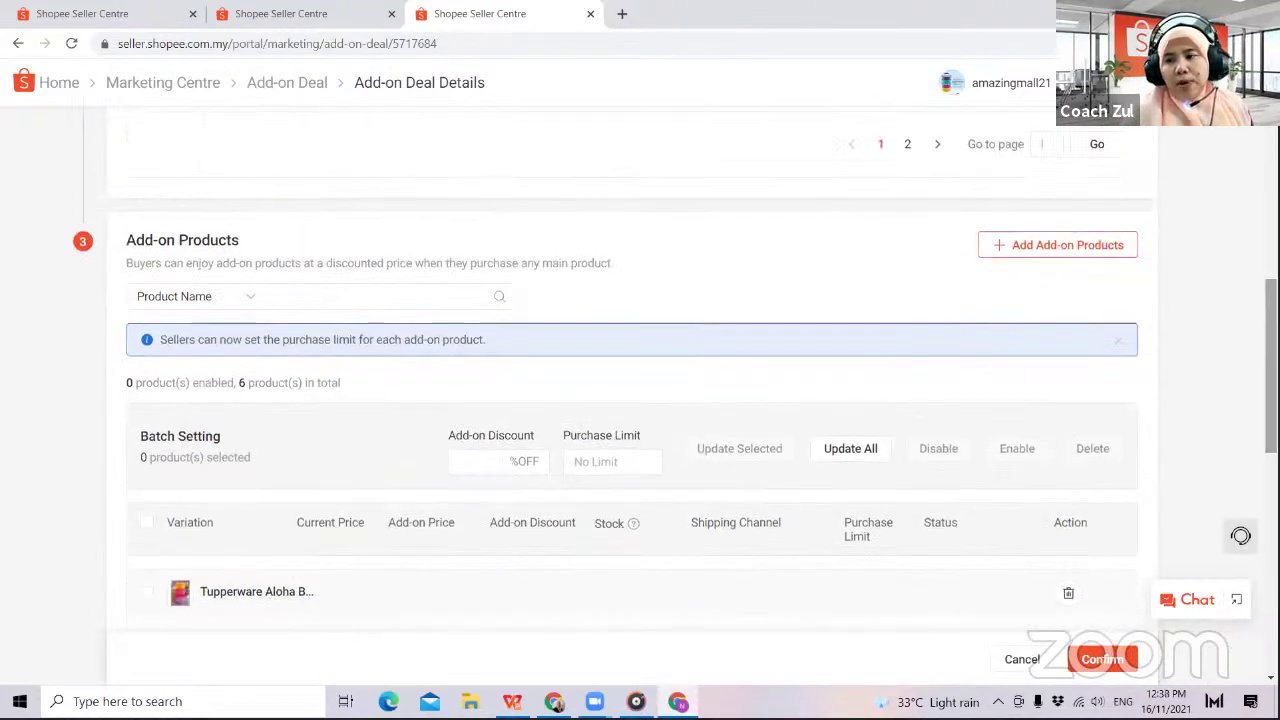
pyautogui.scroll(-3, 1137, 417)
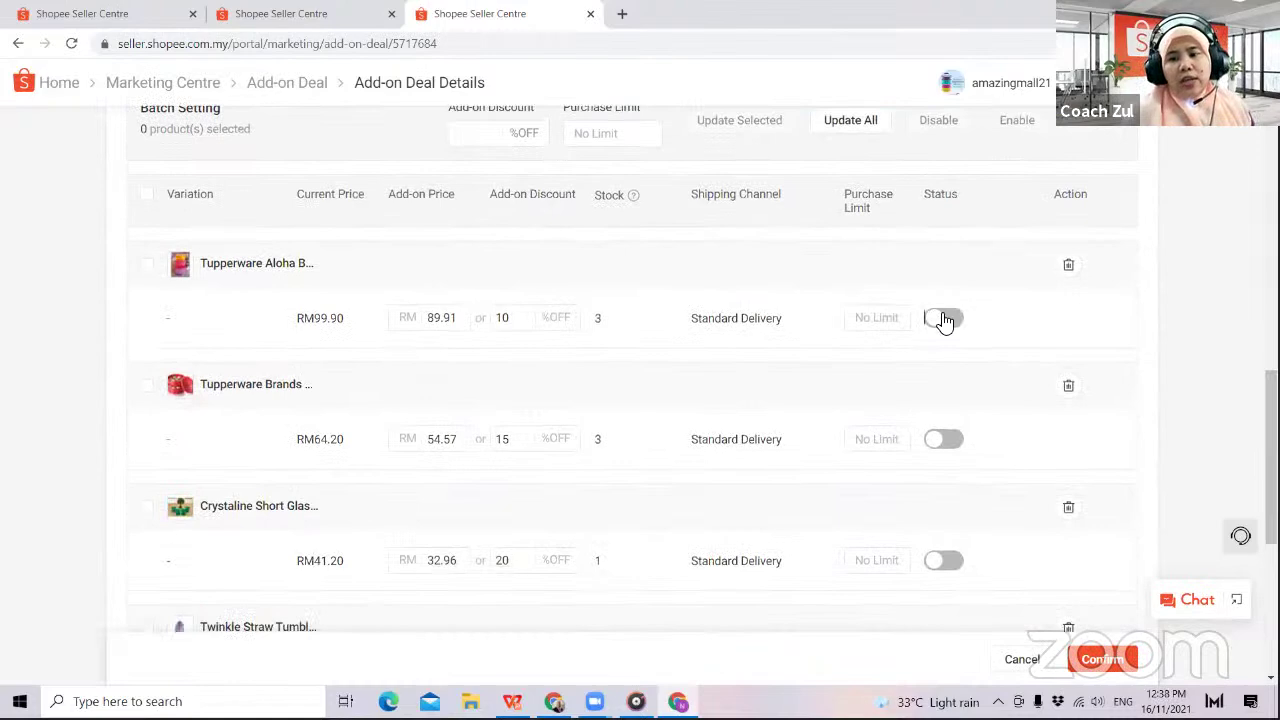
pyautogui.click(945, 319)
pyautogui.click(946, 432)
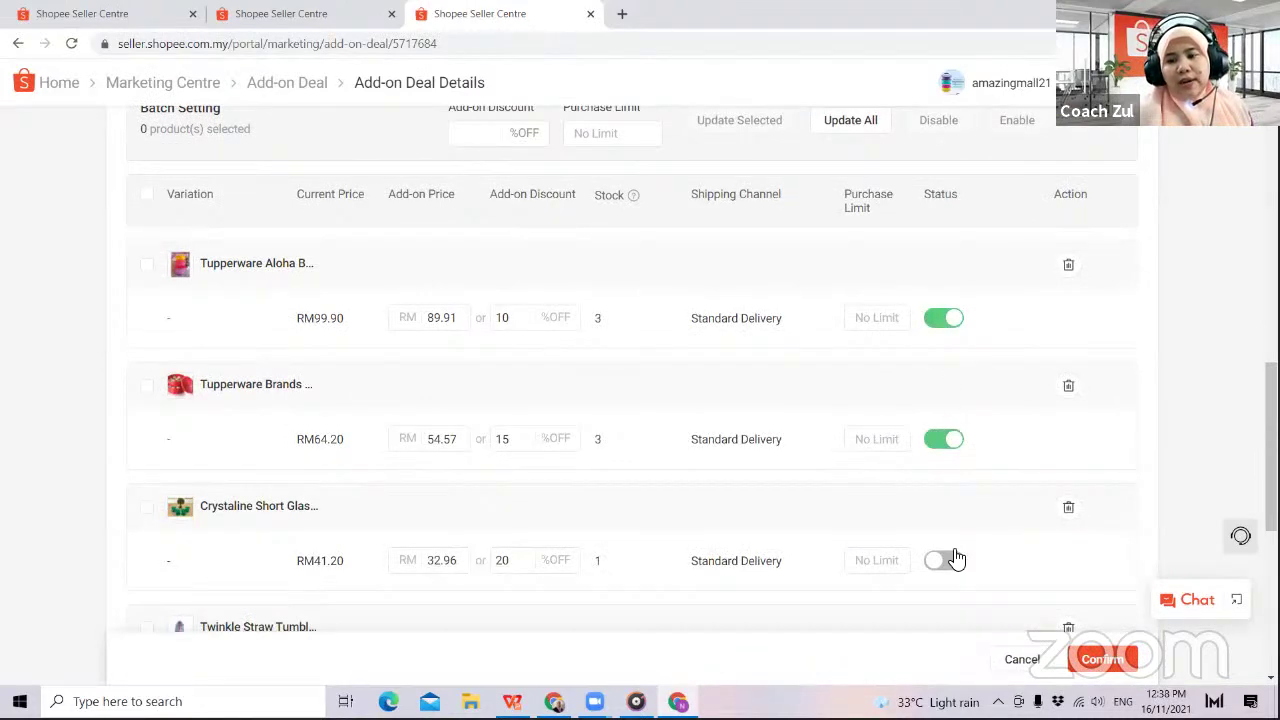
pyautogui.click(944, 560)
pyautogui.scroll(-3, 945, 360)
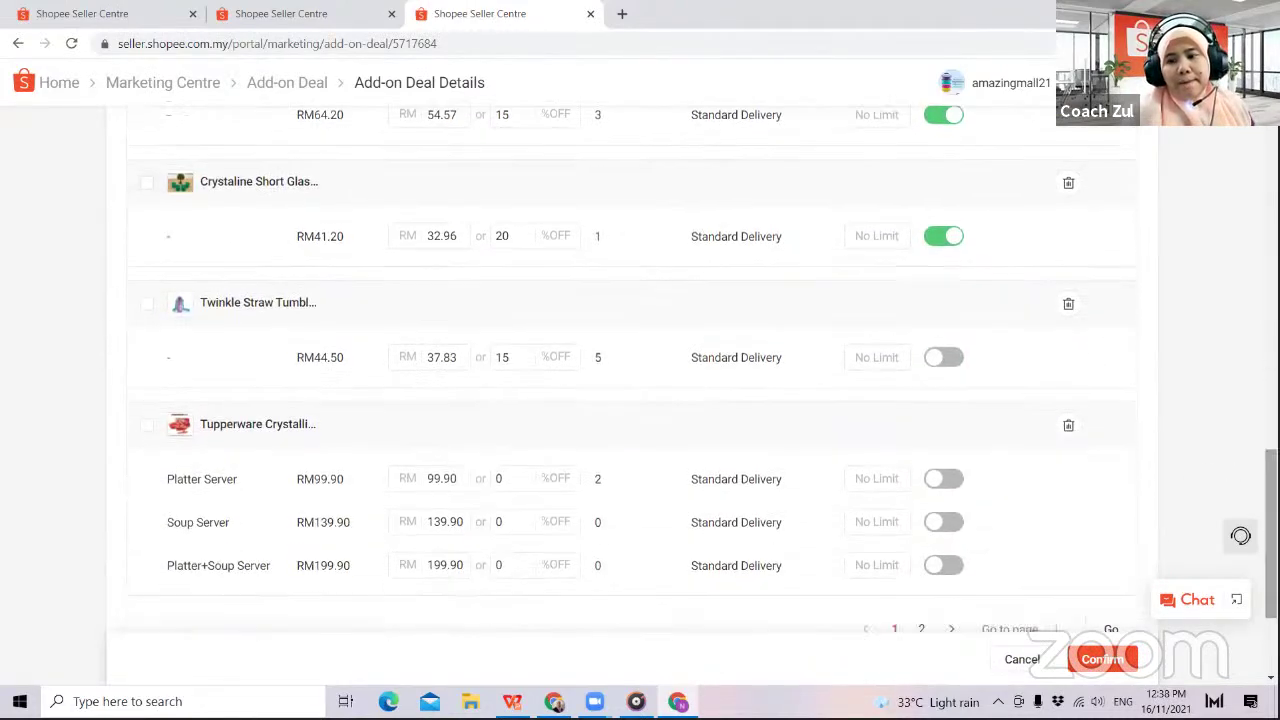
pyautogui.click(944, 358)
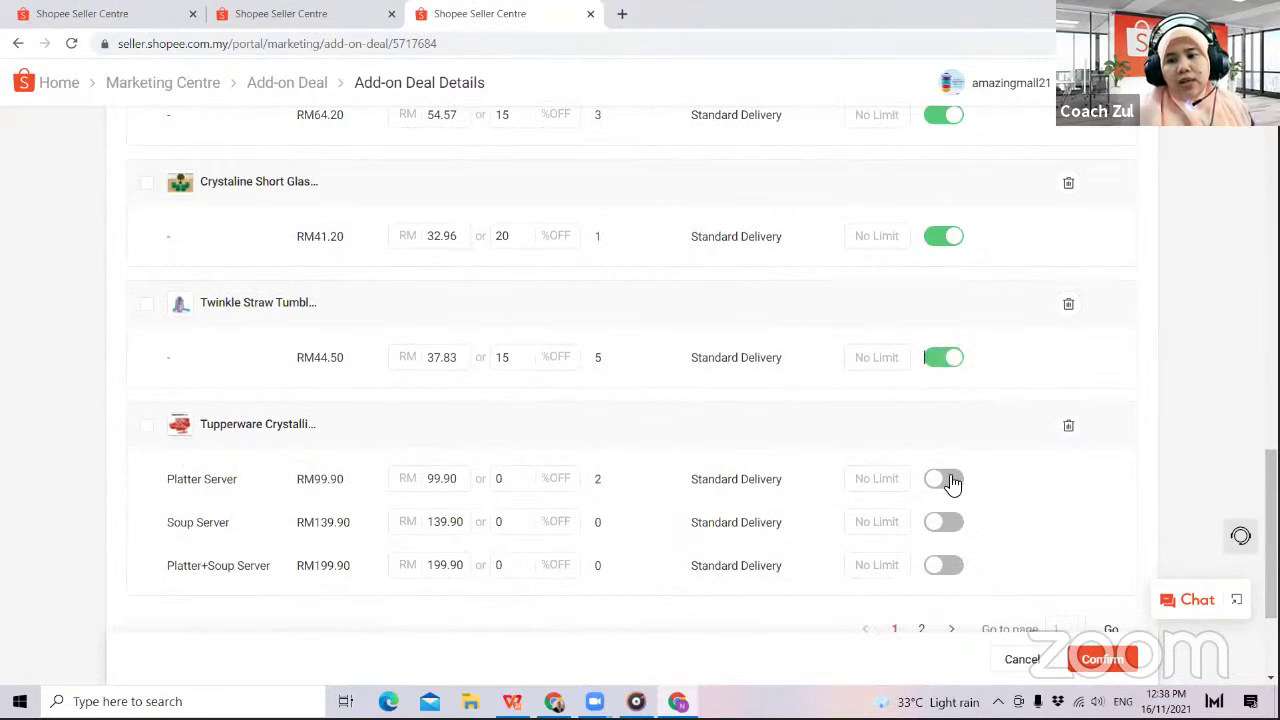
# - Set a 10% add-on discount for the Tupperware Crystalline Platter Server, Soup Server and Platter+Soup Server variations and enable all three
pyautogui.click(948, 481)
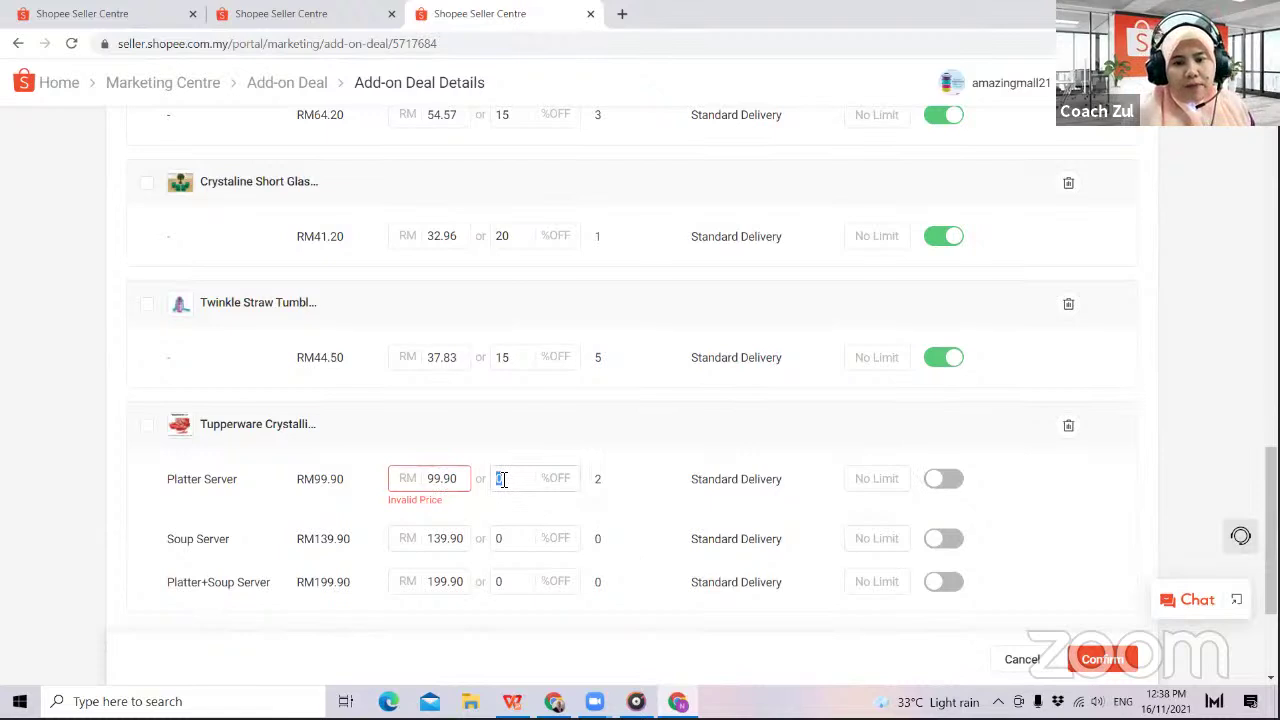
pyautogui.write('1')
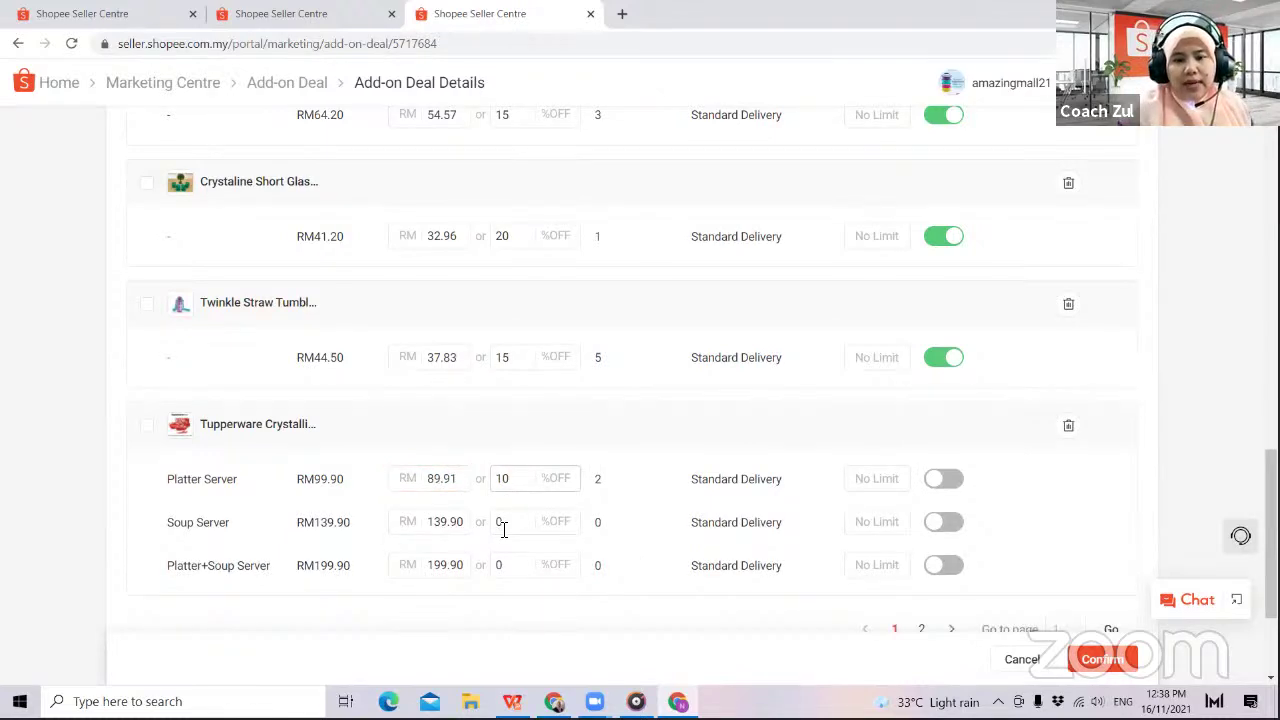
pyautogui.write('10')
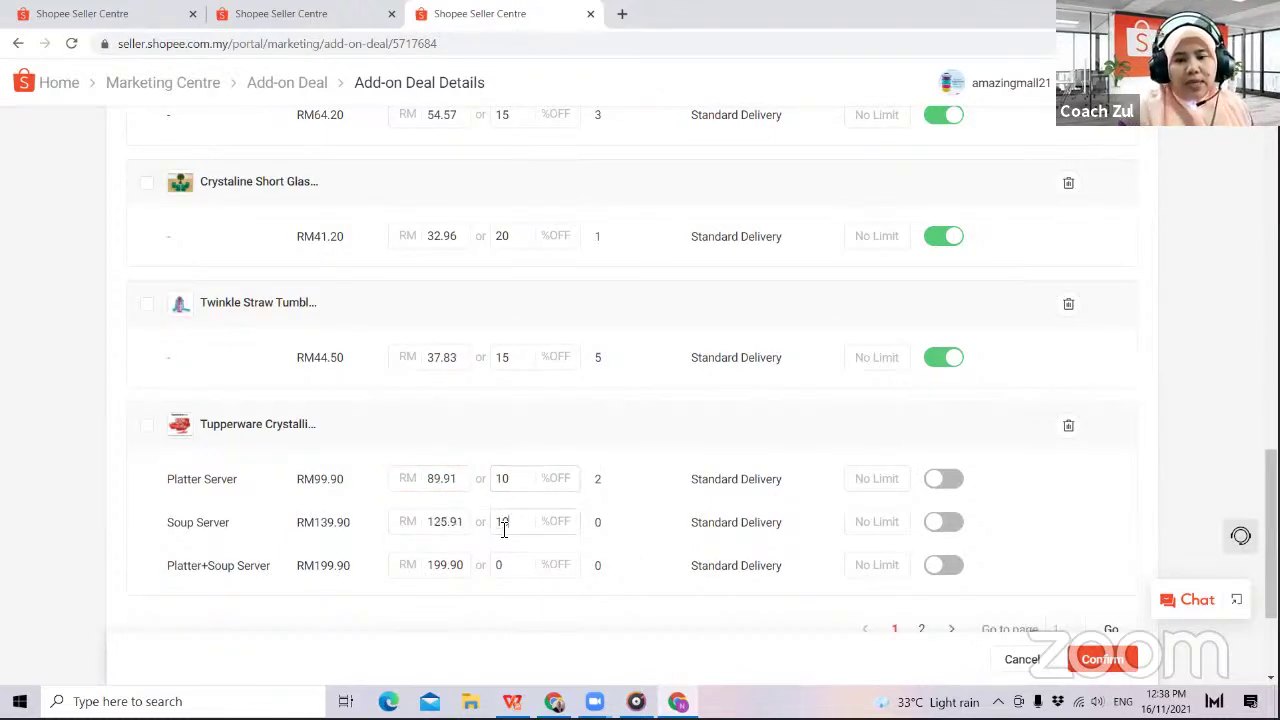
pyautogui.write('1')
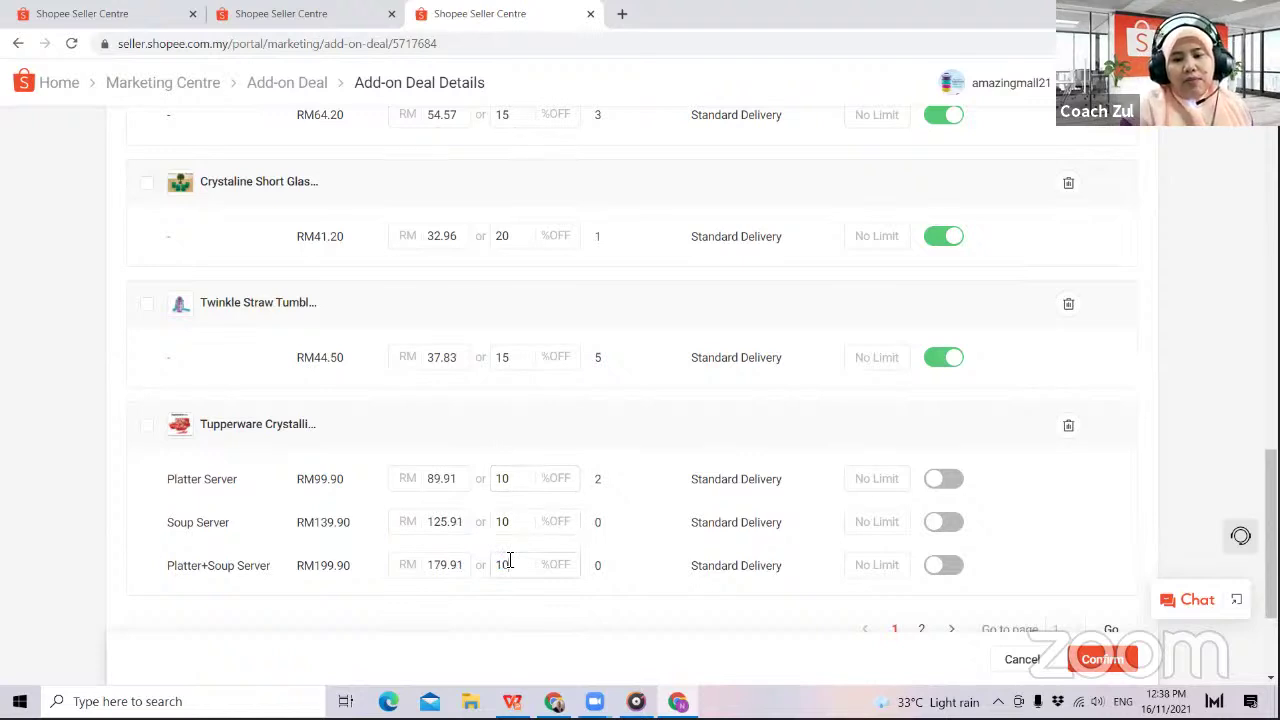
pyautogui.click(955, 483)
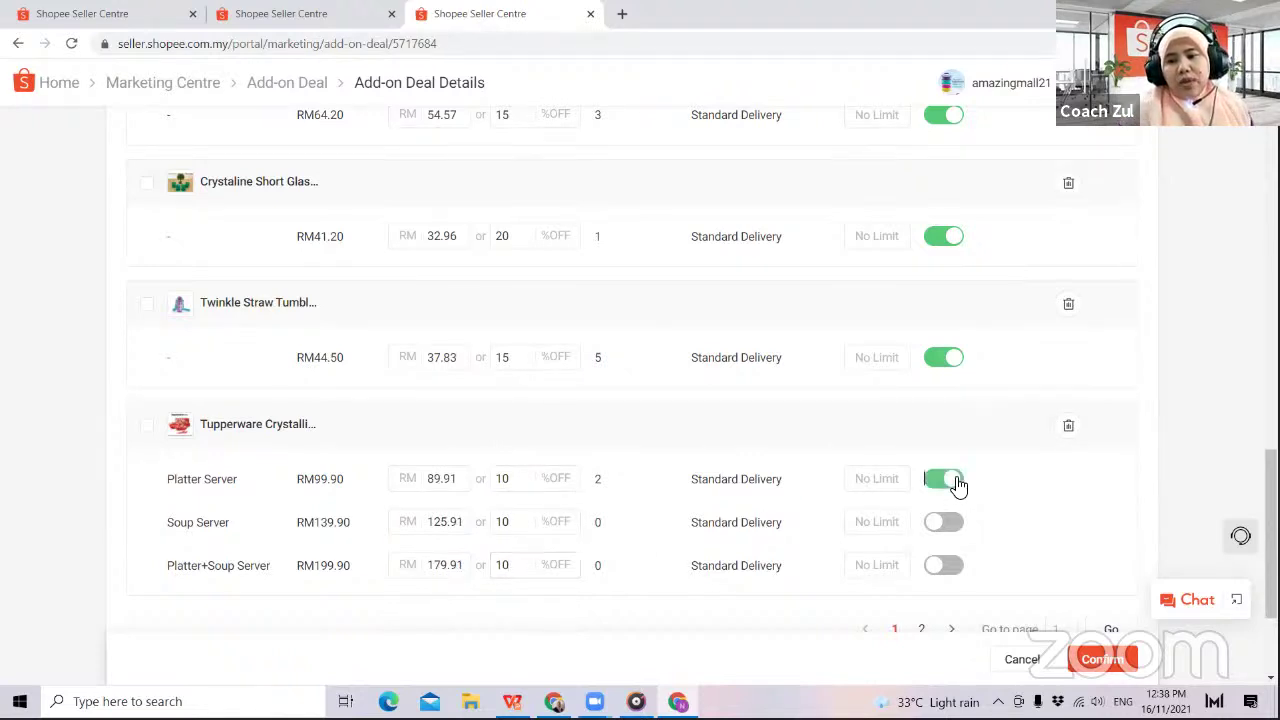
pyautogui.click(948, 524)
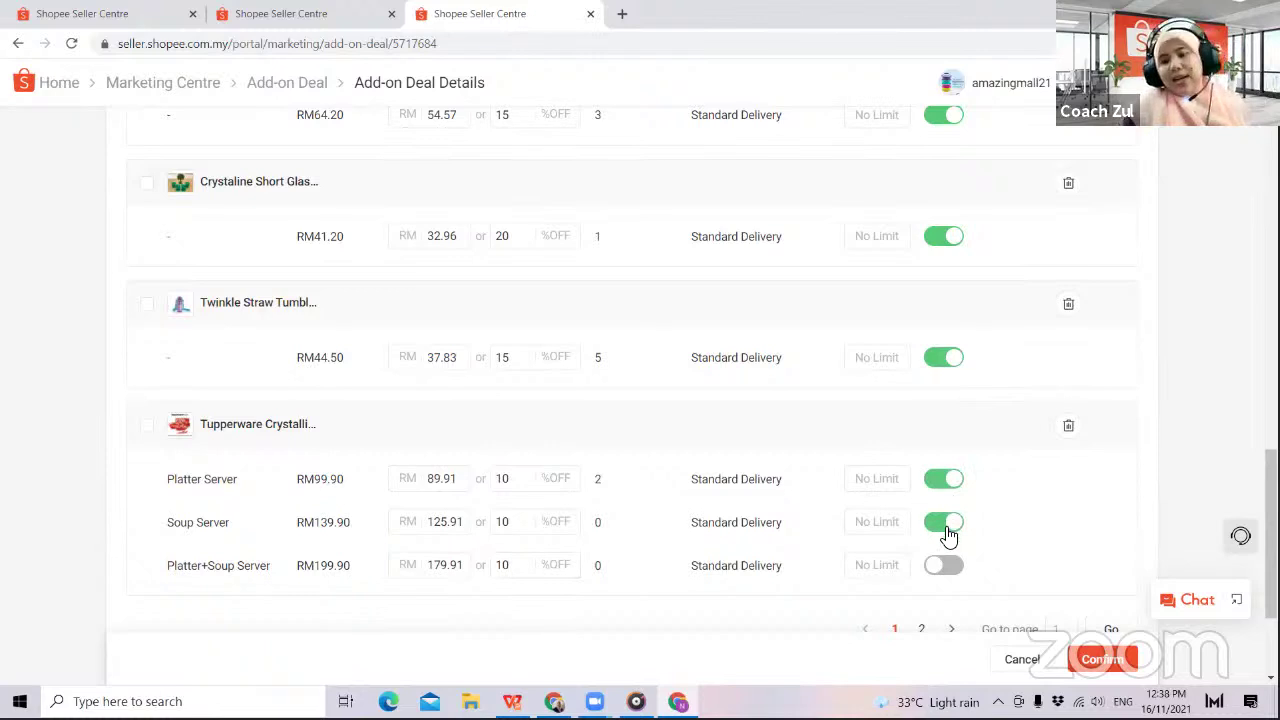
pyautogui.click(951, 569)
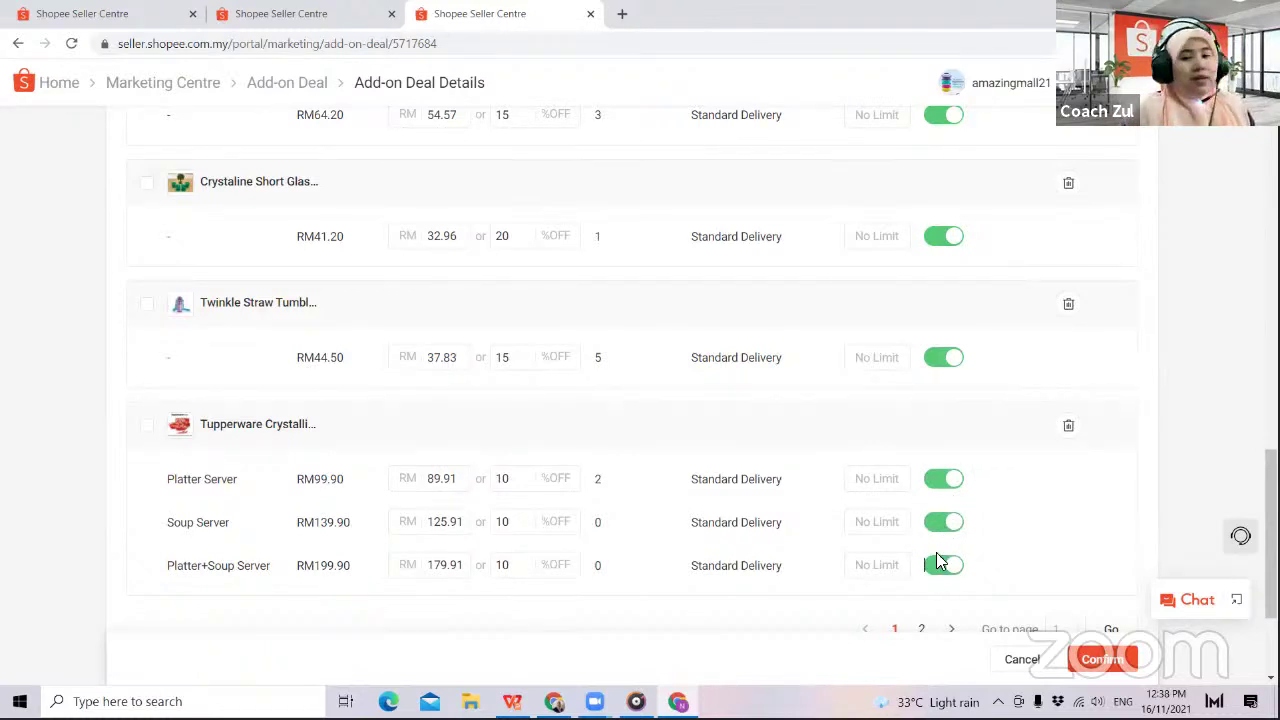
# - On page 2 of the add-on products, discount the Tupperware Mickey Mouse Red and White variations by 10% and enter a discount for Red White
pyautogui.scroll(-2, 925, 565)
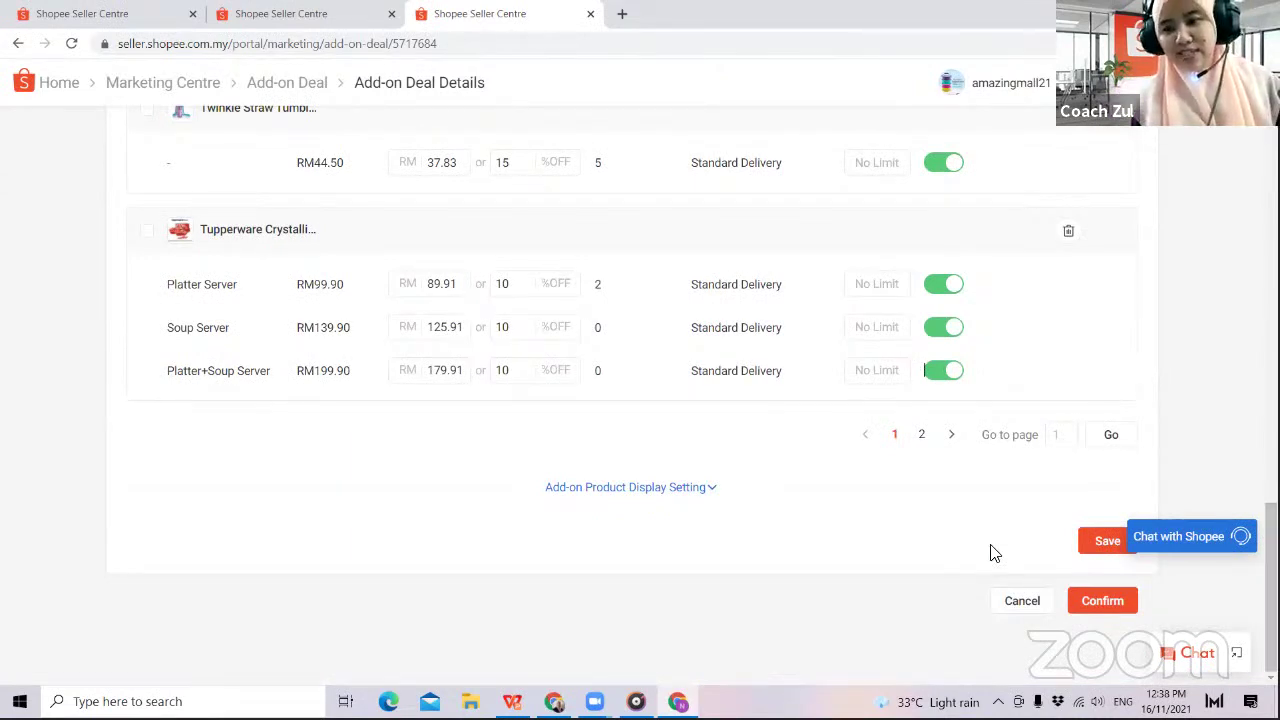
pyautogui.click(922, 437)
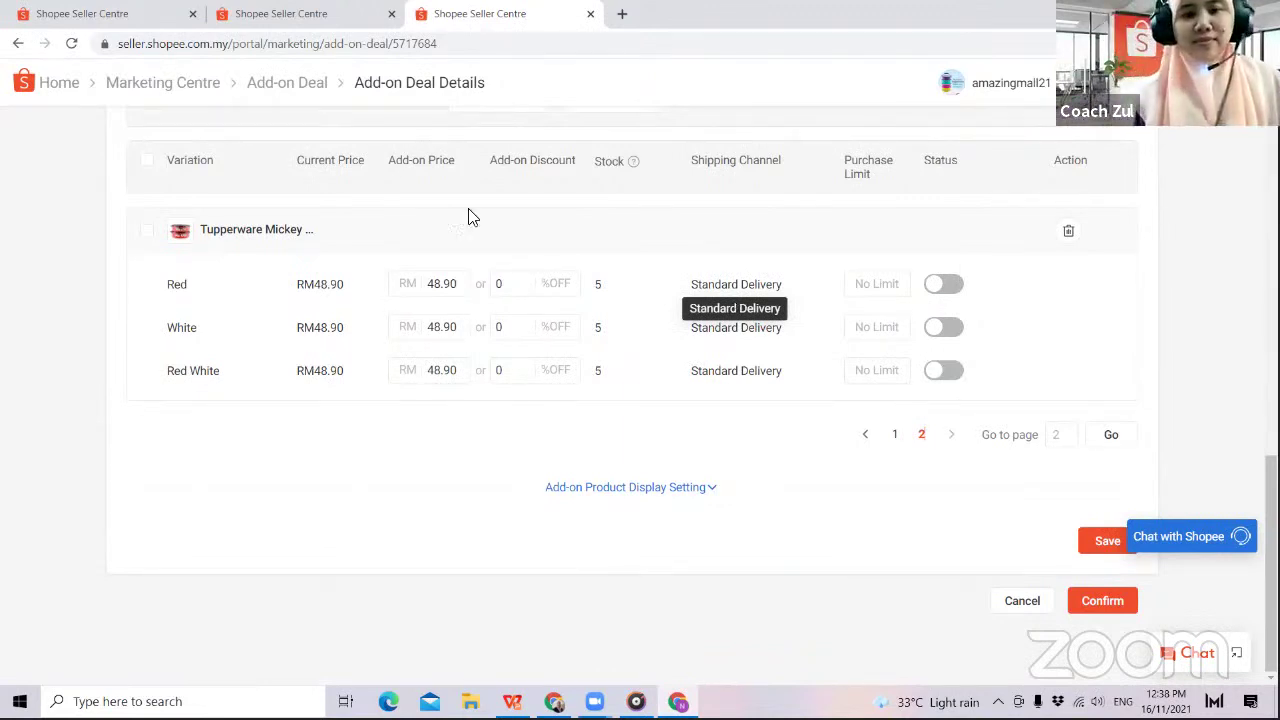
pyautogui.doubleClick(516, 290)
pyautogui.write('10')
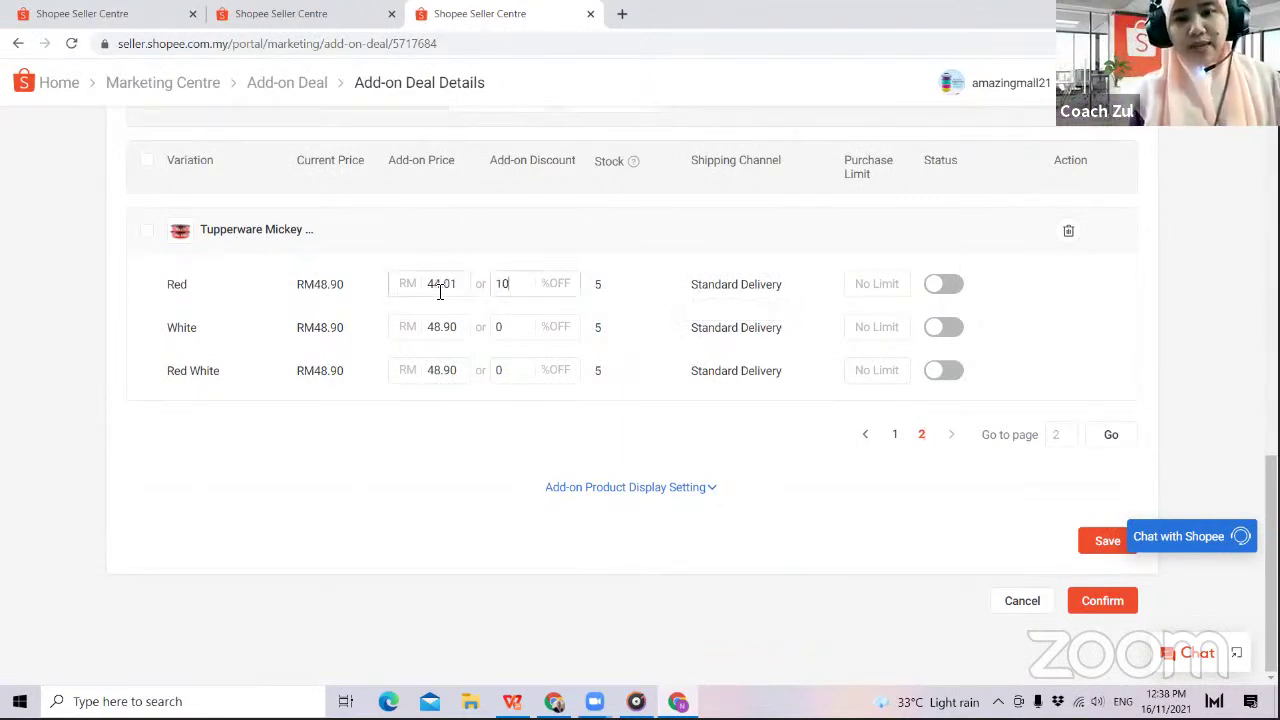
pyautogui.doubleClick(527, 330)
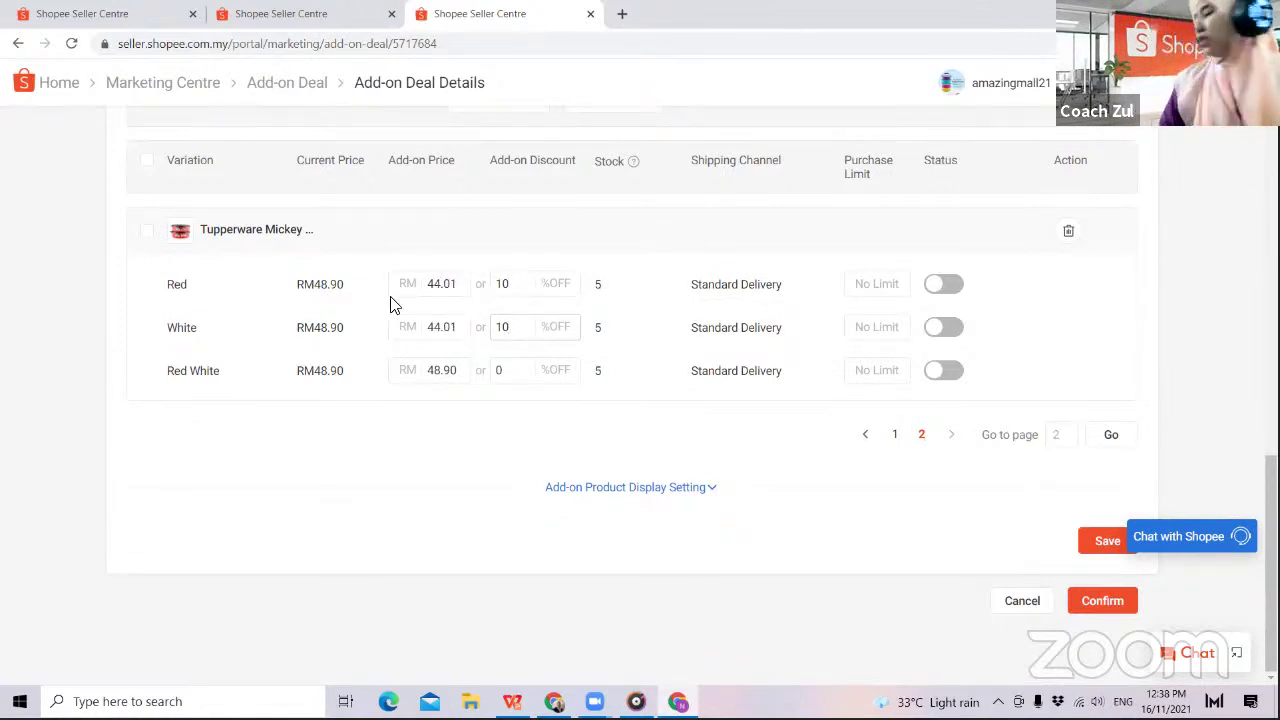
pyautogui.doubleClick(502, 370)
pyautogui.write('1')
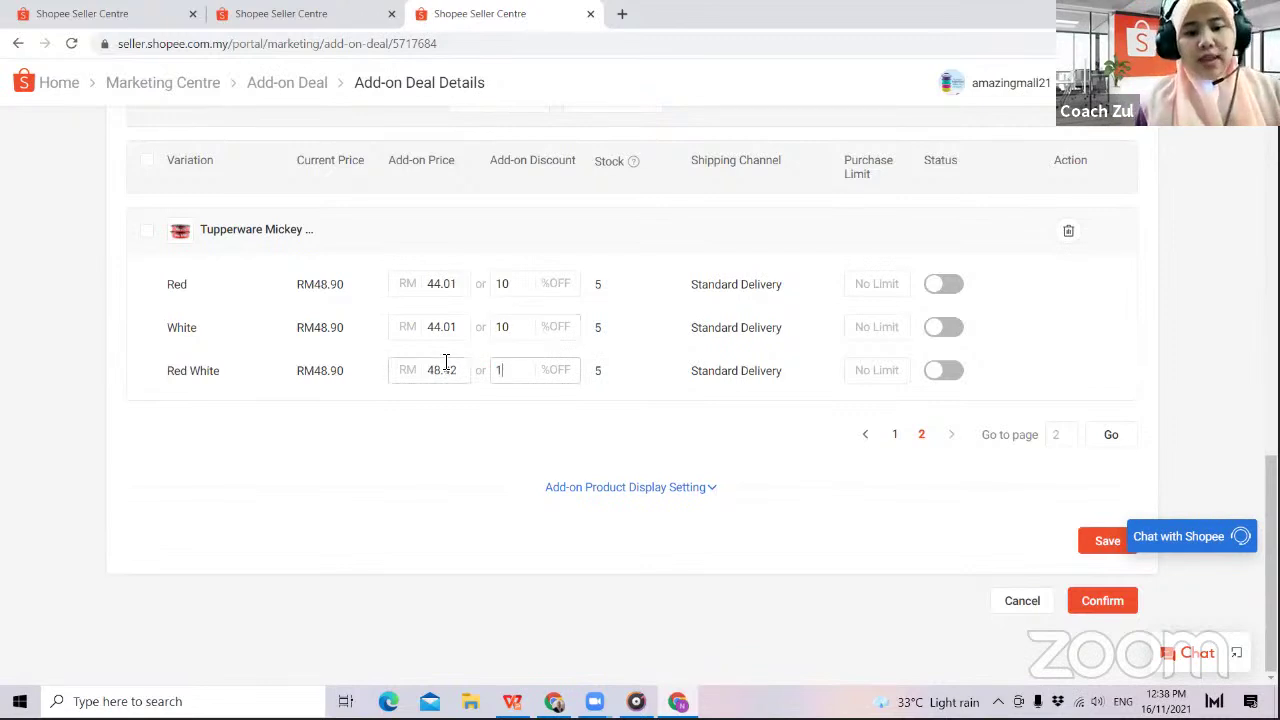
# - Save the add-on product list, confirm the add-on deal and return to the promotion list
pyautogui.click(1082, 546)
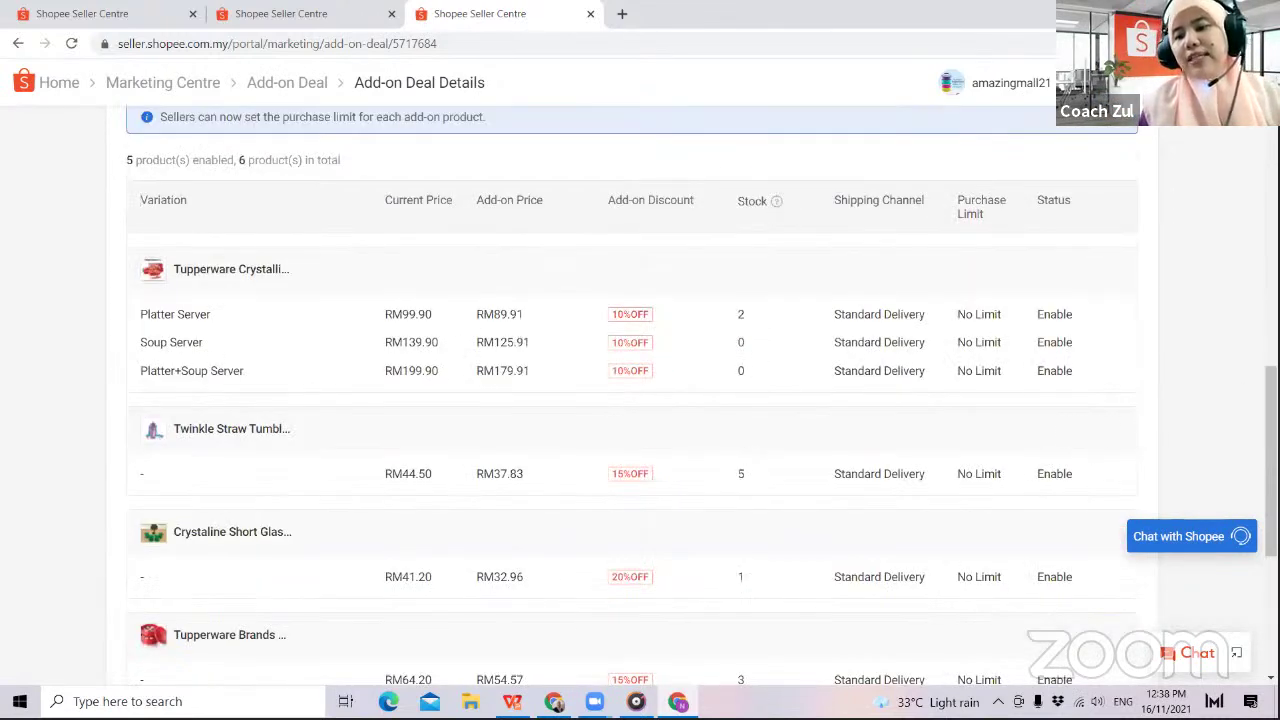
pyautogui.scroll(-4, 640, 400)
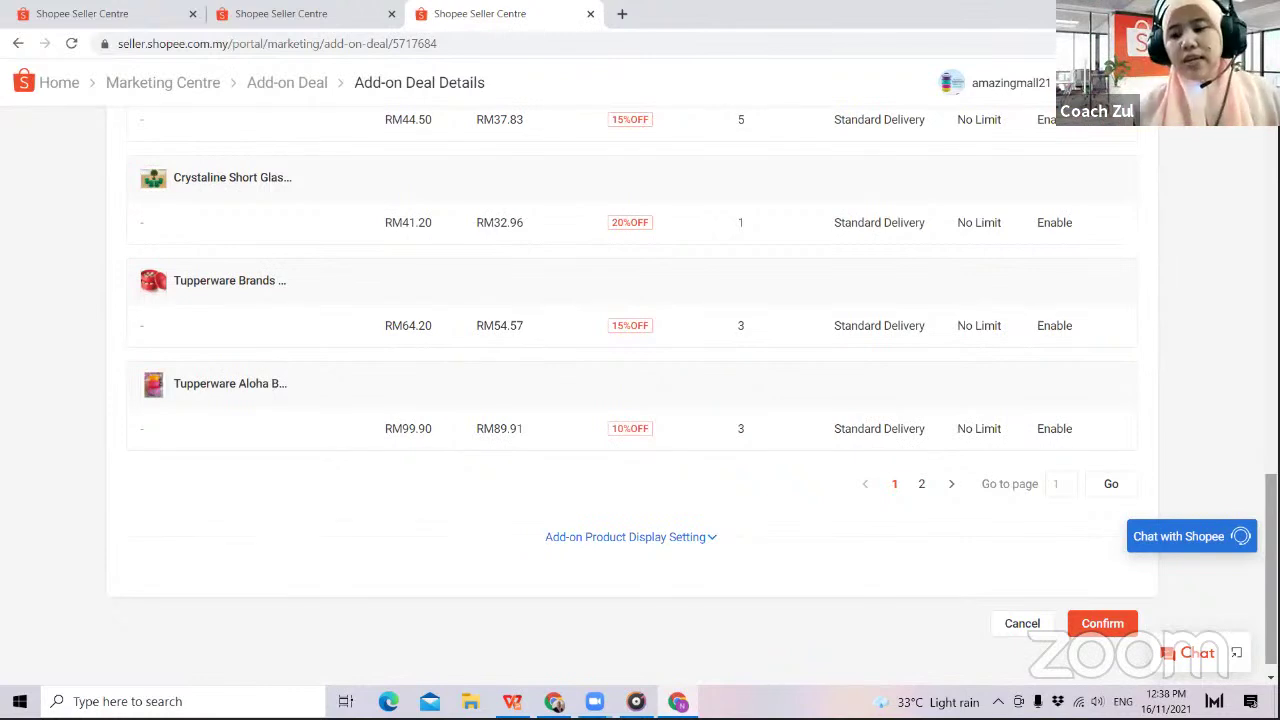
pyautogui.click(1092, 622)
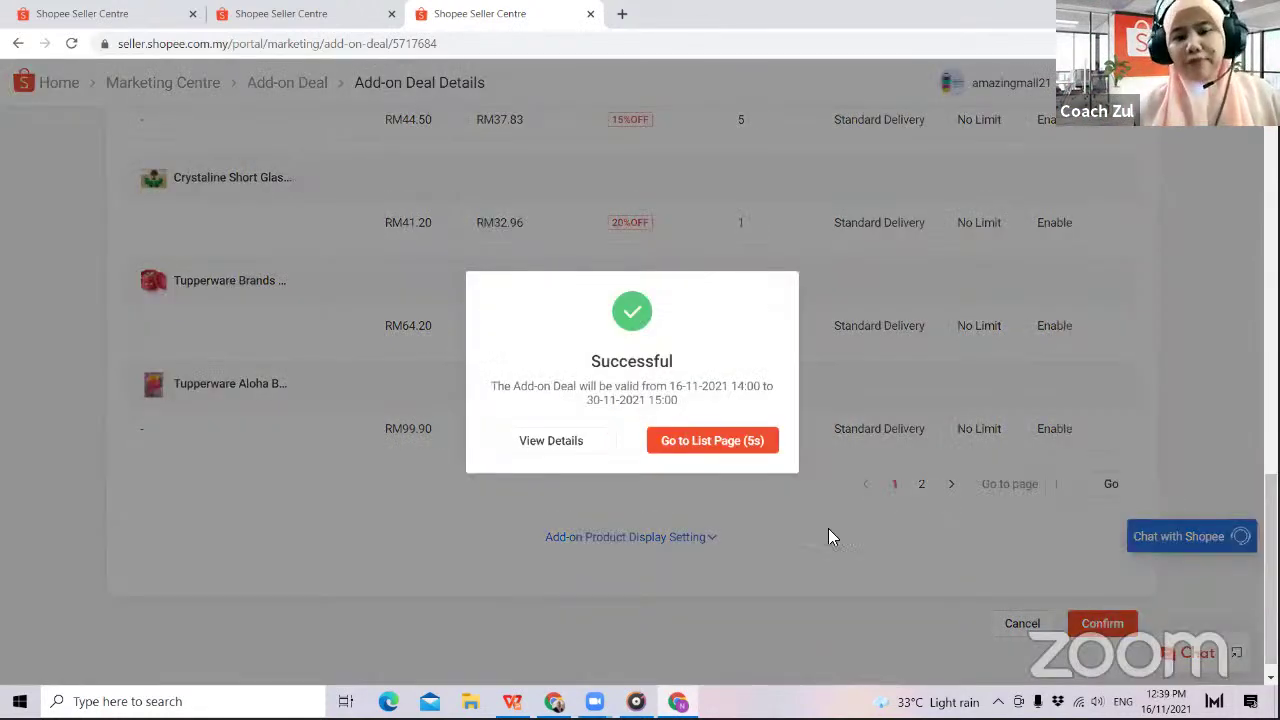
pyautogui.click(740, 450)
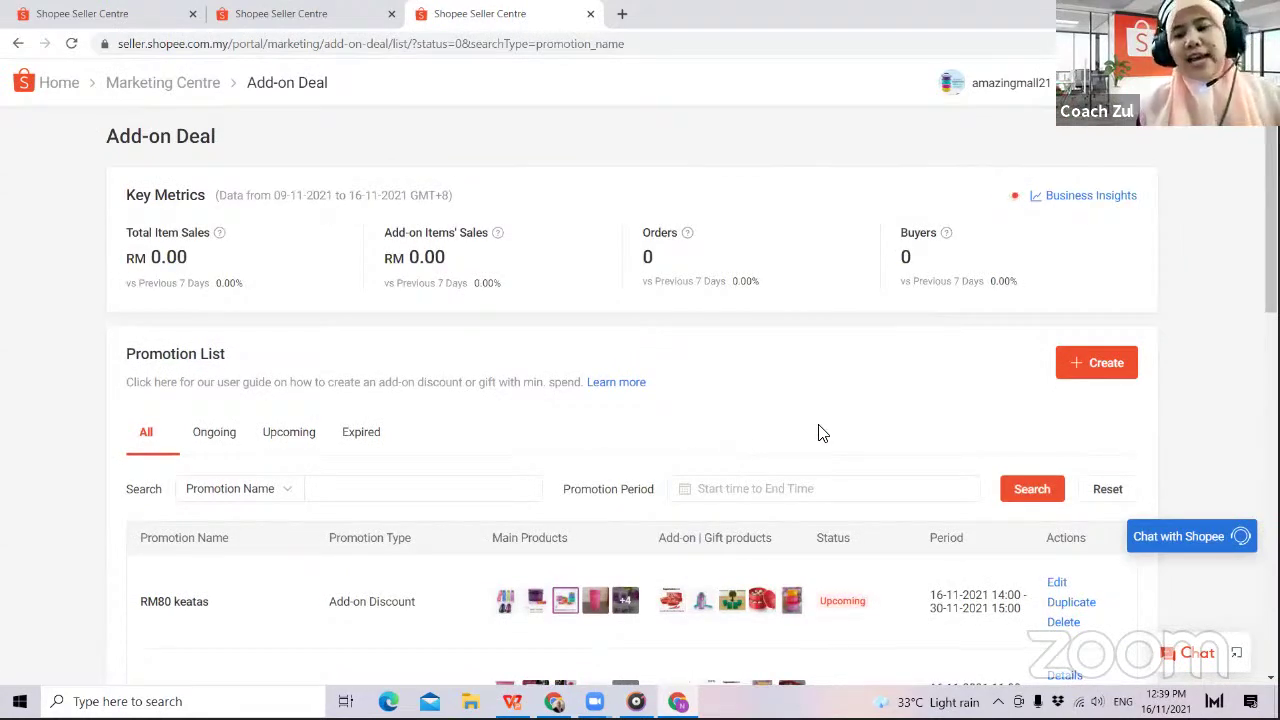
pyautogui.scroll(-1, 1270, 240)
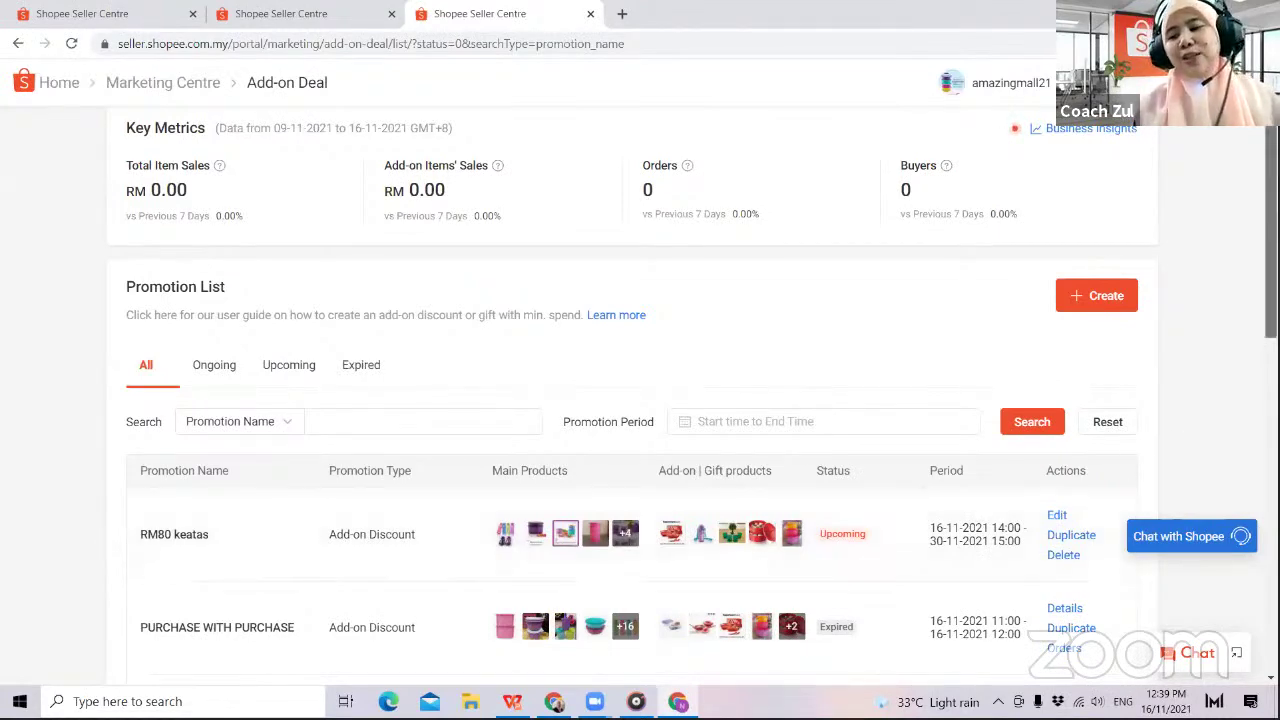
pyautogui.scroll(-3, 640, 400)
pyautogui.scroll(1, 640, 400)
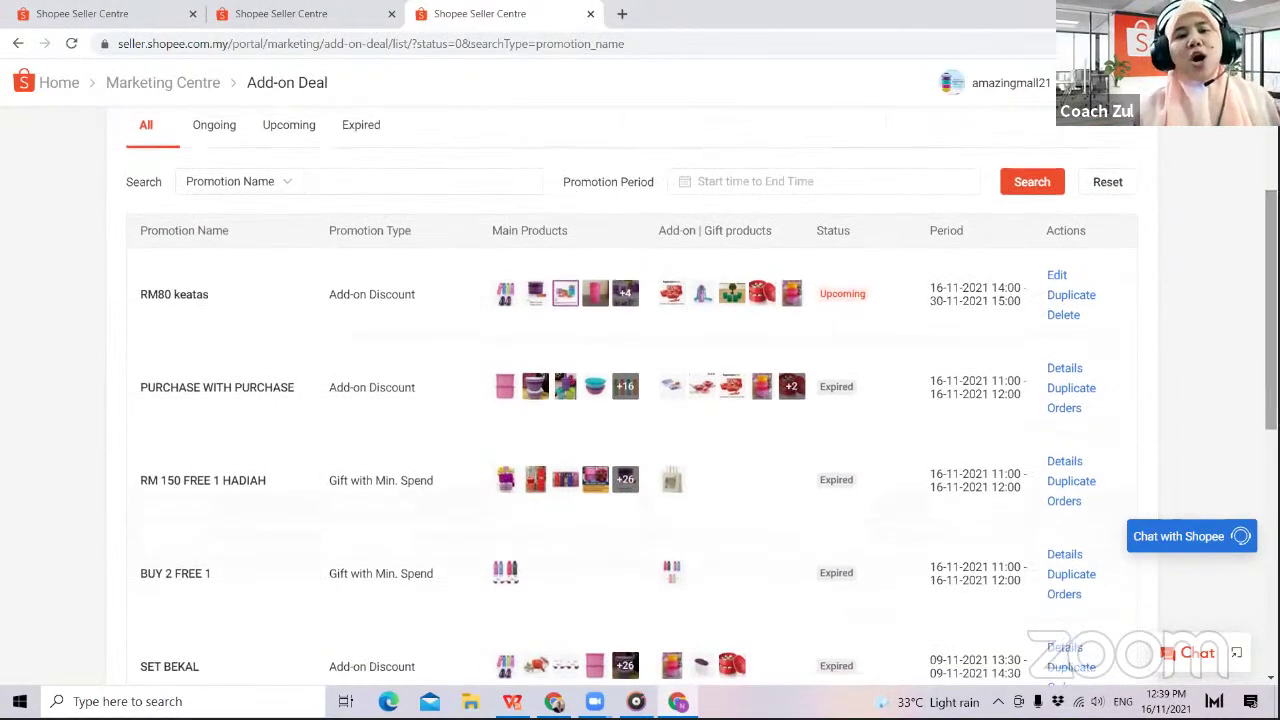
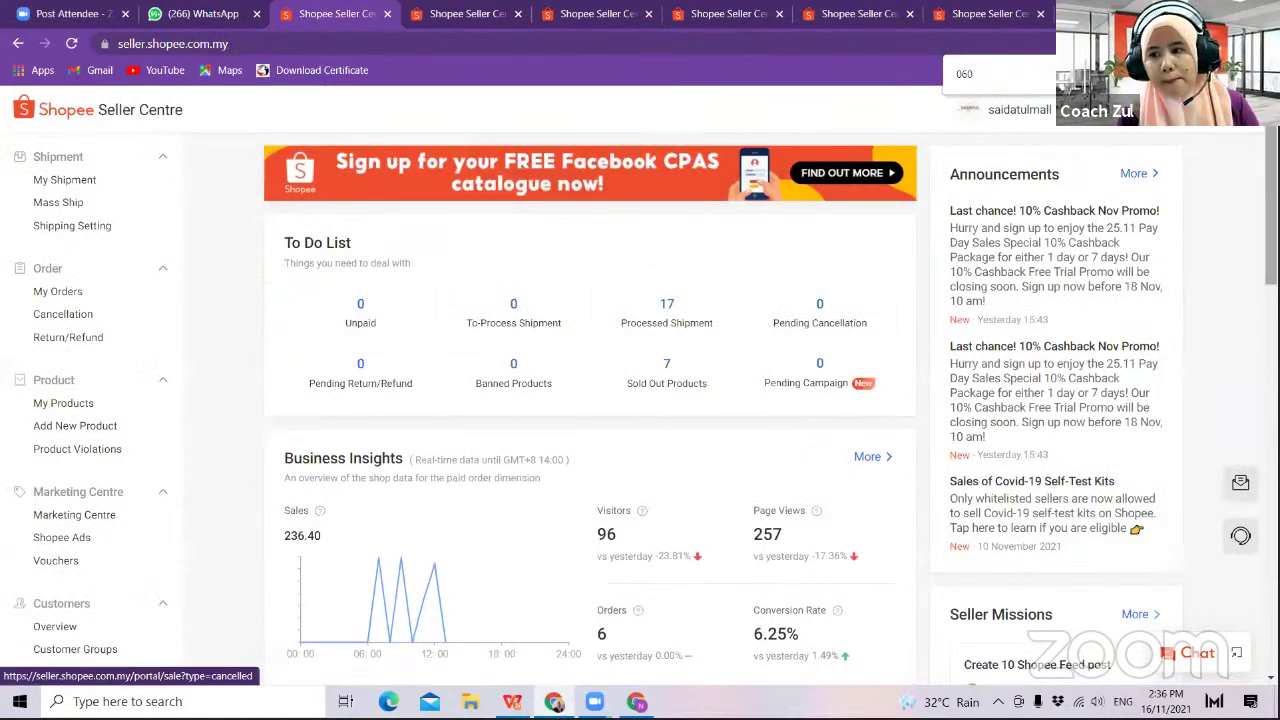
# - Look through the seller home page, from the to-do list to the popular tools, and the remaining sections of the navigation sidebar
pyautogui.scroll(-5, 873, 318)
pyautogui.scroll(-7, 1245, 319)
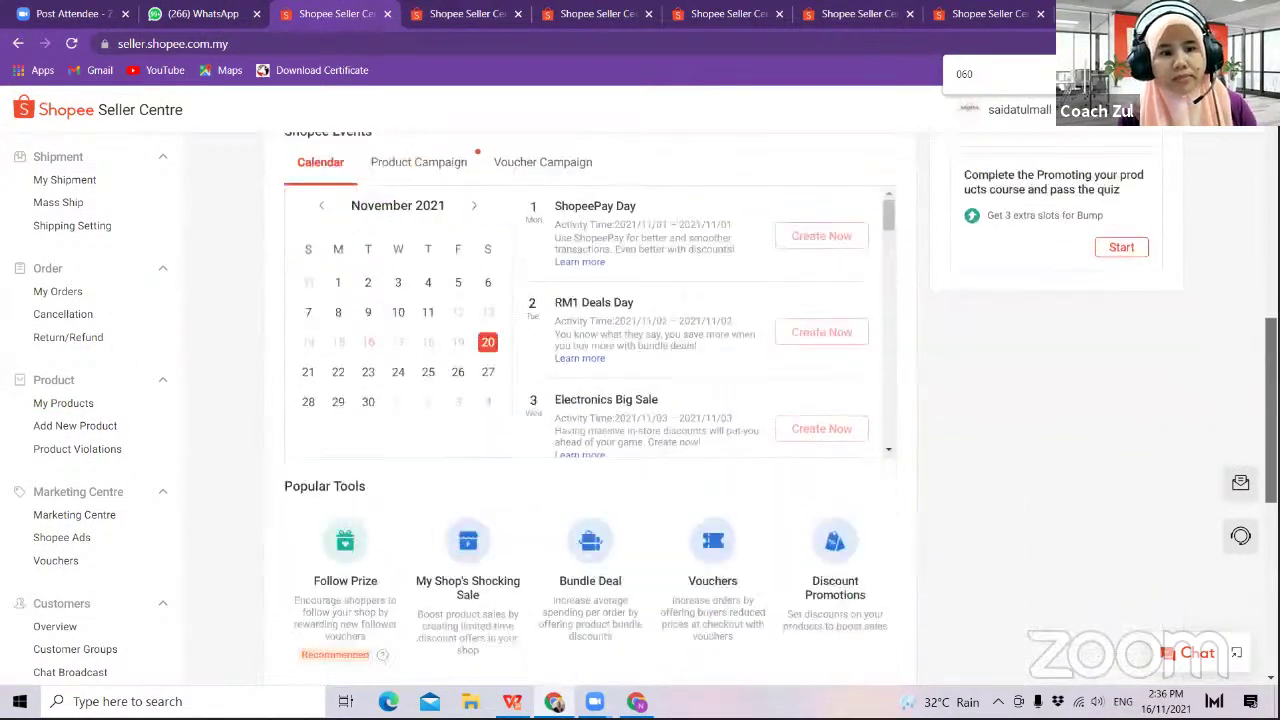
pyautogui.scroll(3, 1245, 319)
pyautogui.scroll(10, 1245, 319)
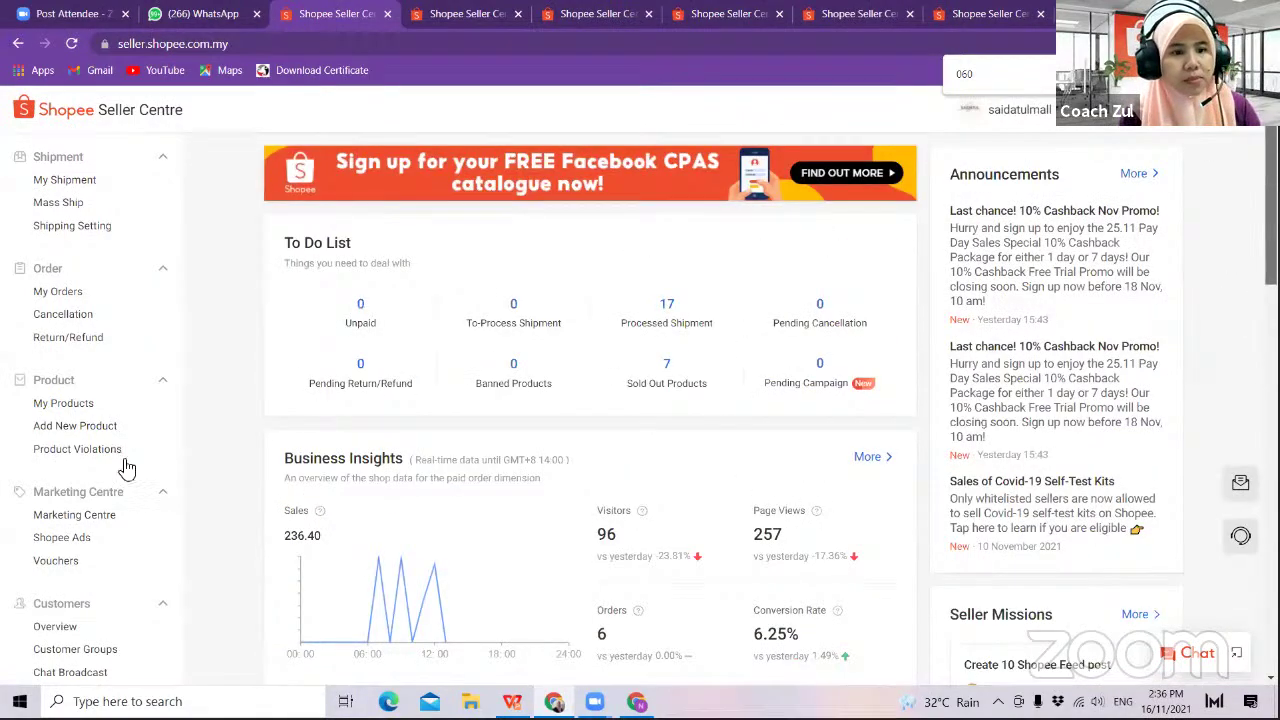
pyautogui.moveTo(178, 308); pyautogui.dragTo(199, 421)
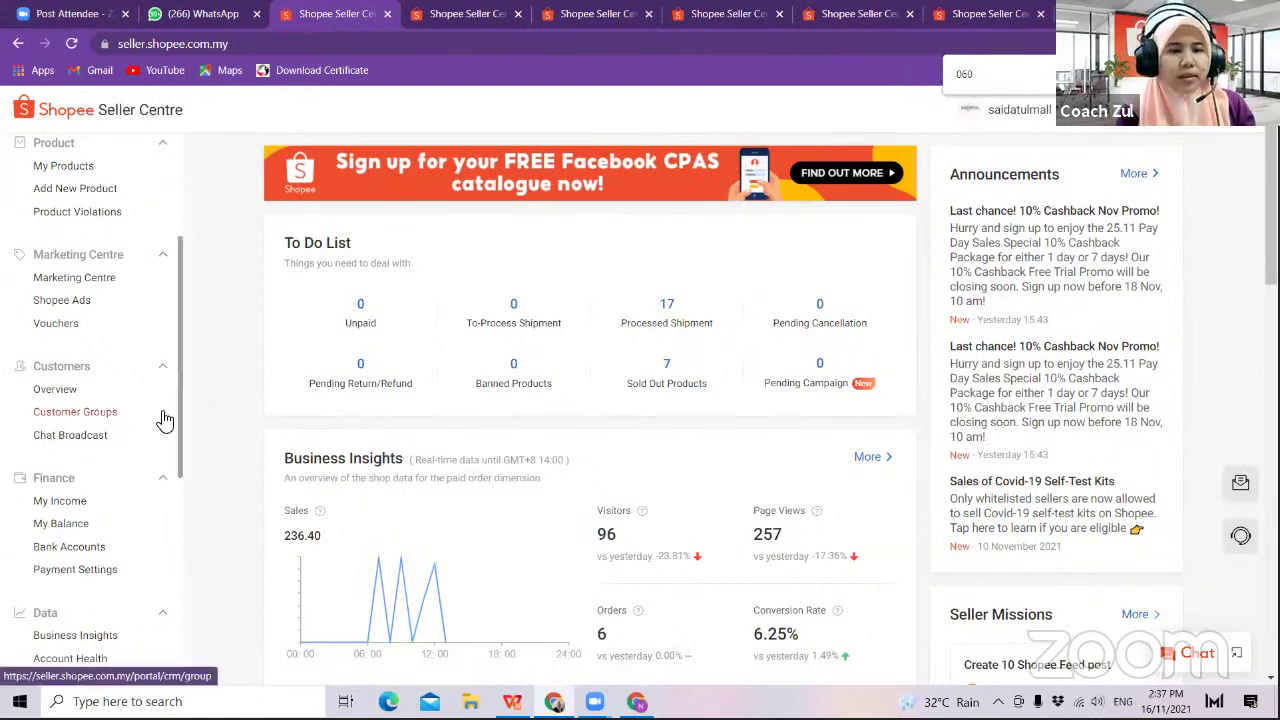
pyautogui.moveTo(178, 419); pyautogui.dragTo(191, 534)
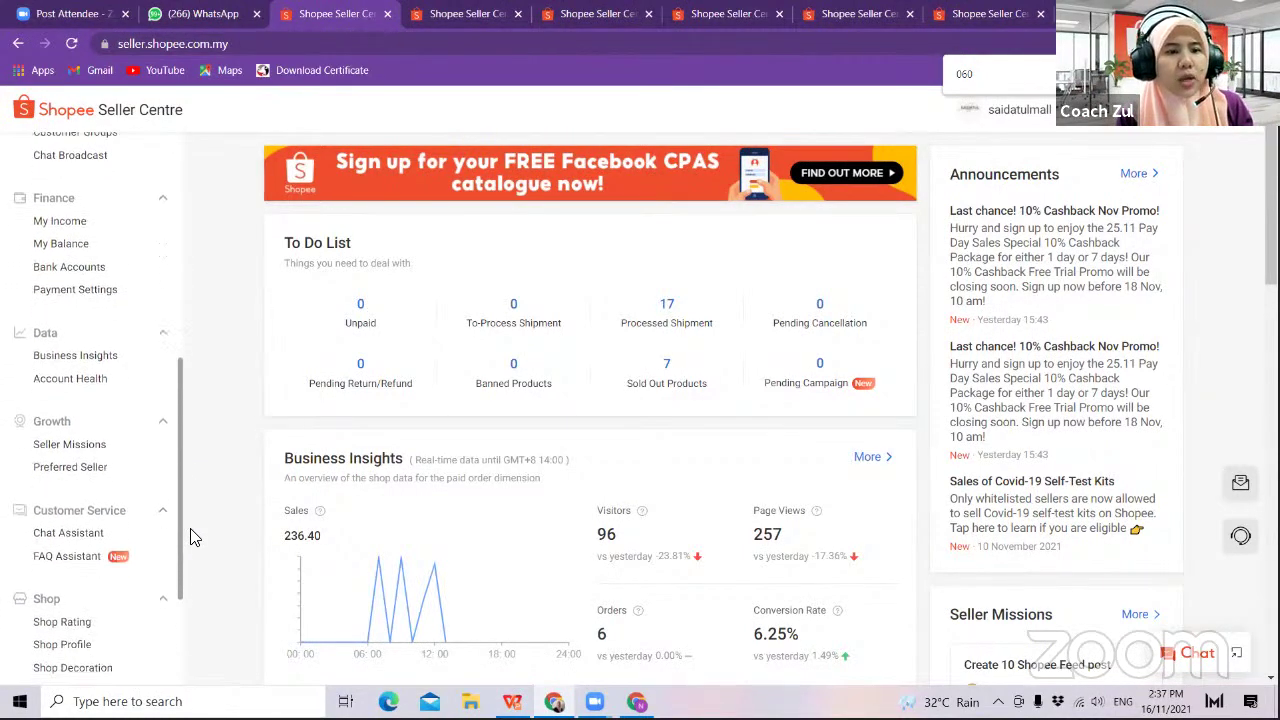
# - Open the Business Insights dashboard and reload it
pyautogui.click(102, 362)
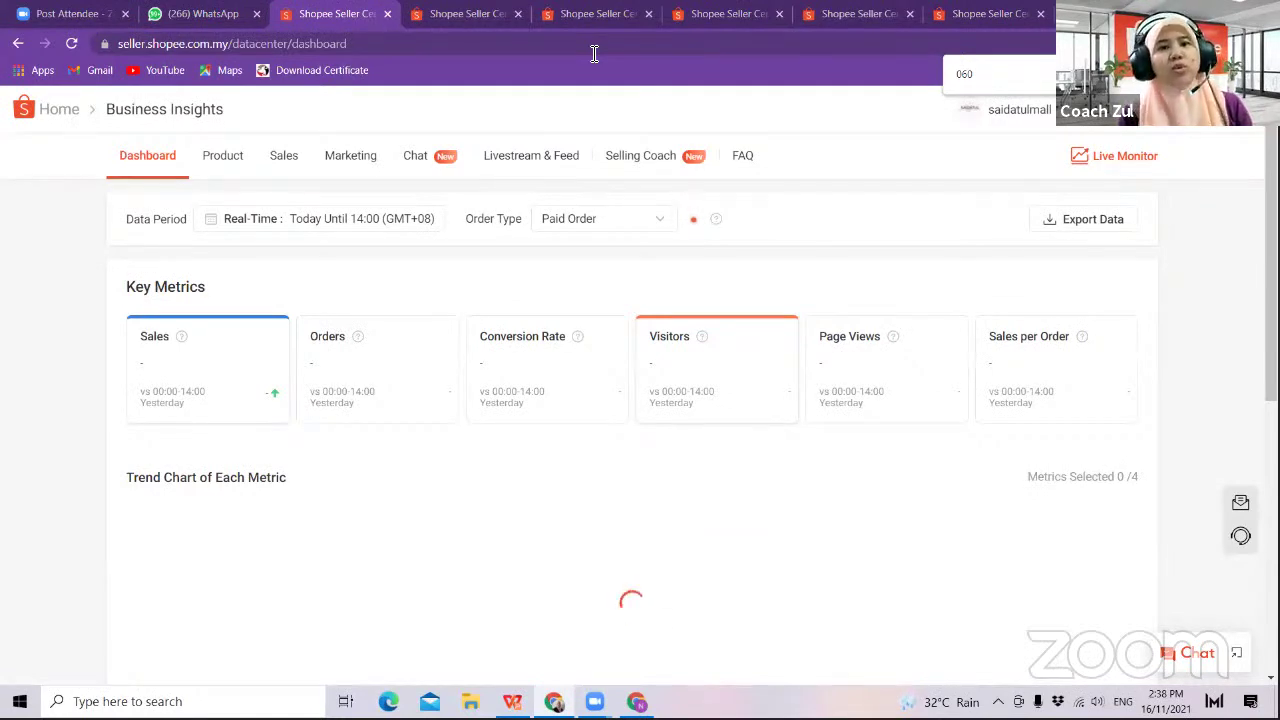
pyautogui.click(284, 44)
pyautogui.press('Return')
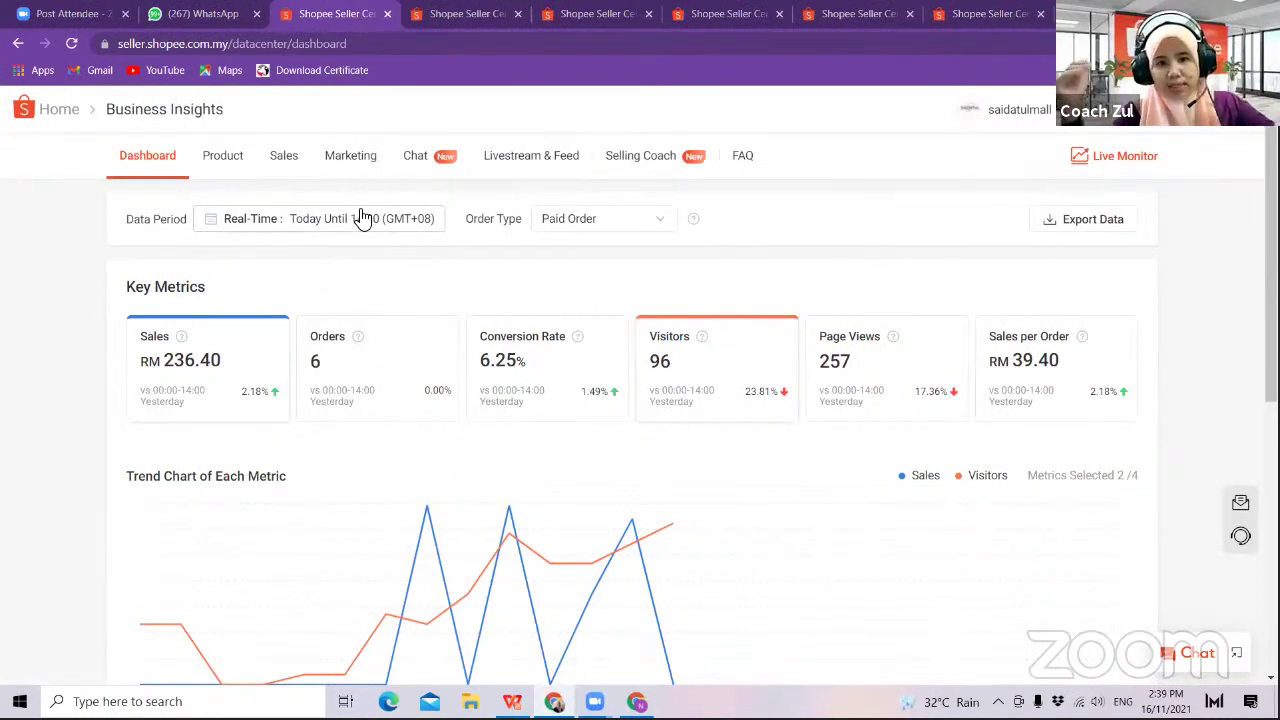
# - Annotate the dashboard with arrows from the real-time data period to Sales, Orders, Conversion Rate, Visitors and Page Views, and box the last two metrics' percentage changes
pyautogui.click(532, 164)
pyautogui.moveTo(325, 230); pyautogui.dragTo(212, 340)
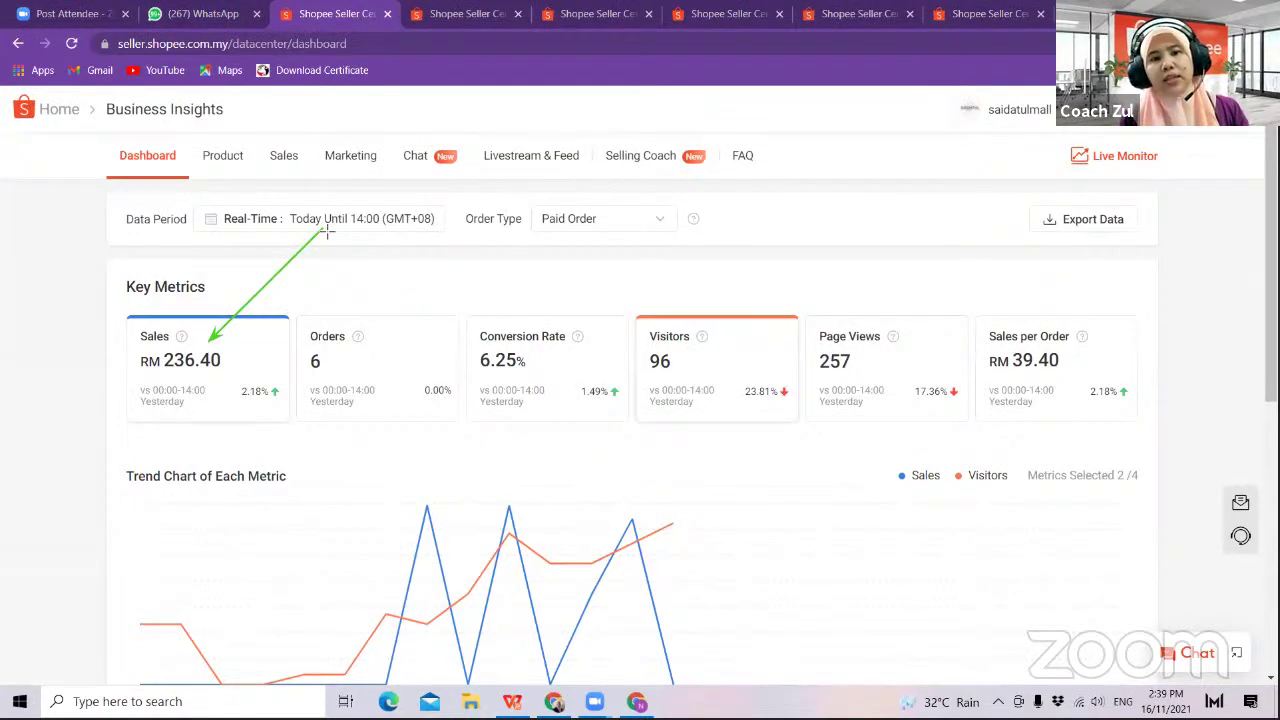
pyautogui.moveTo(324, 230); pyautogui.dragTo(330, 357)
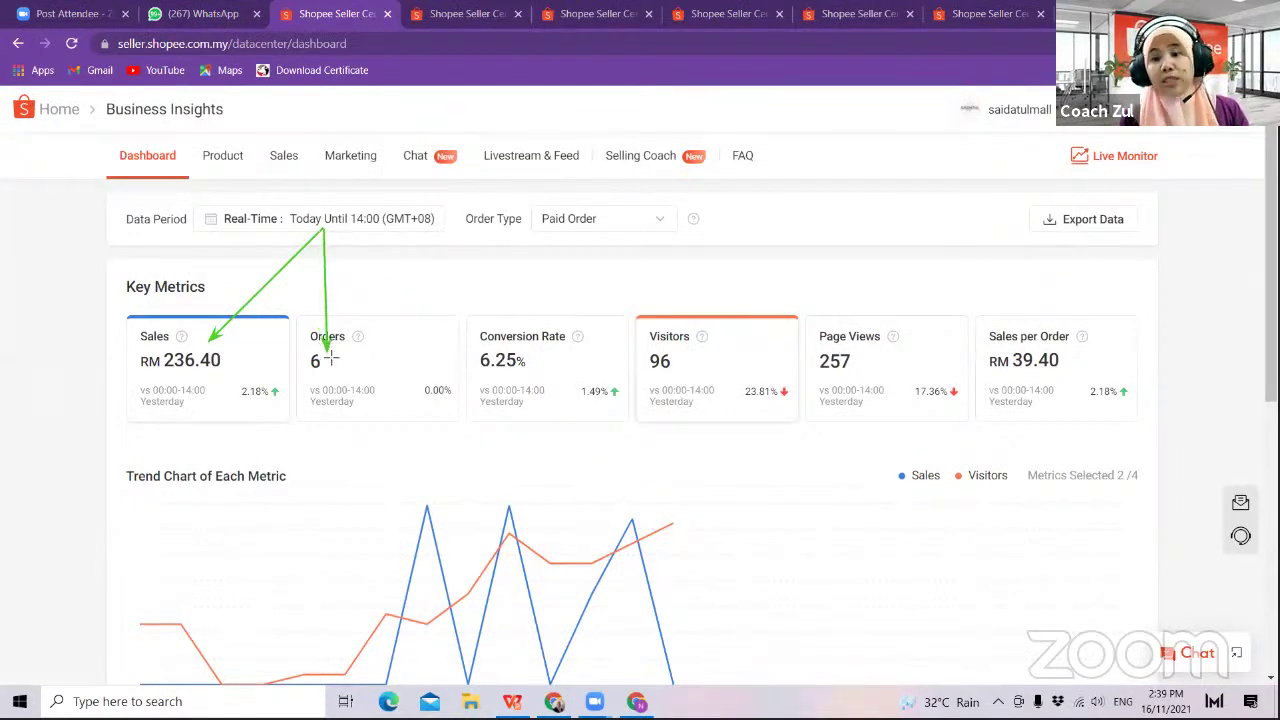
pyautogui.moveTo(324, 230)
pyautogui.mouseDown()
pyautogui.moveTo(479, 340)
pyautogui.moveTo(527, 346)
pyautogui.mouseUp()
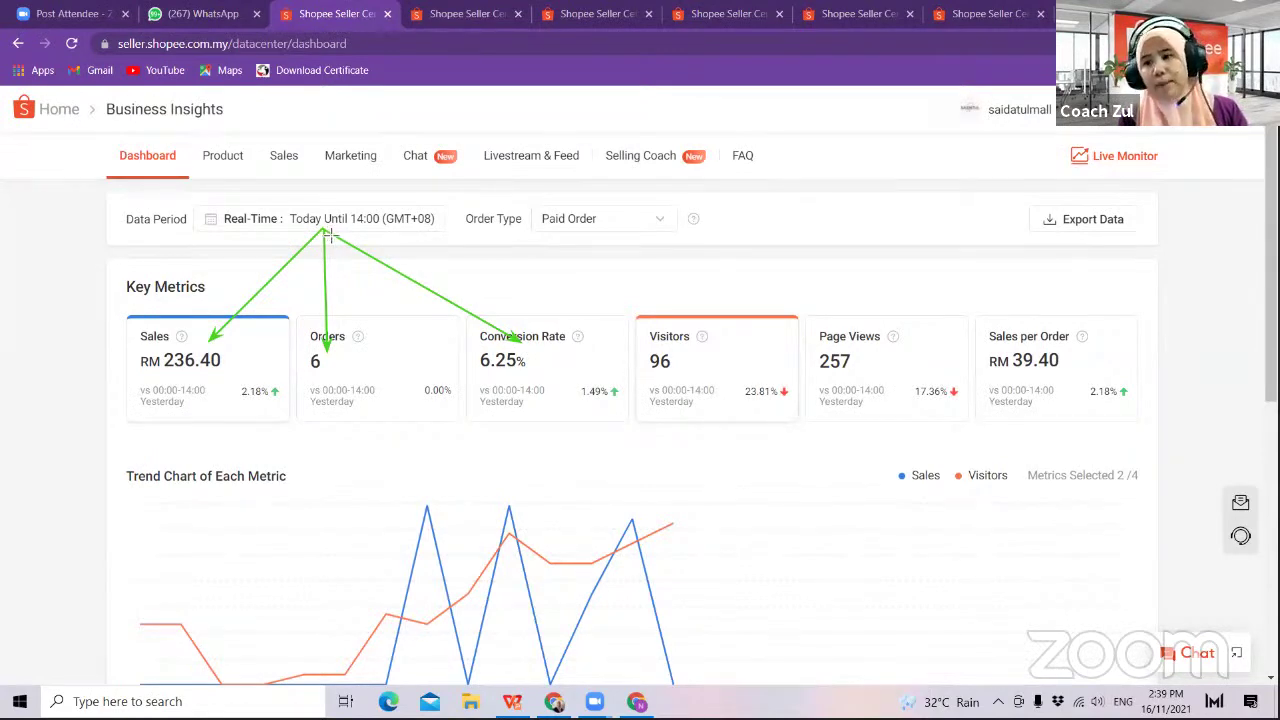
pyautogui.moveTo(326, 233)
pyautogui.mouseDown()
pyautogui.moveTo(474, 242)
pyautogui.moveTo(594, 277)
pyautogui.moveTo(700, 334)
pyautogui.moveTo(647, 349)
pyautogui.mouseUp()
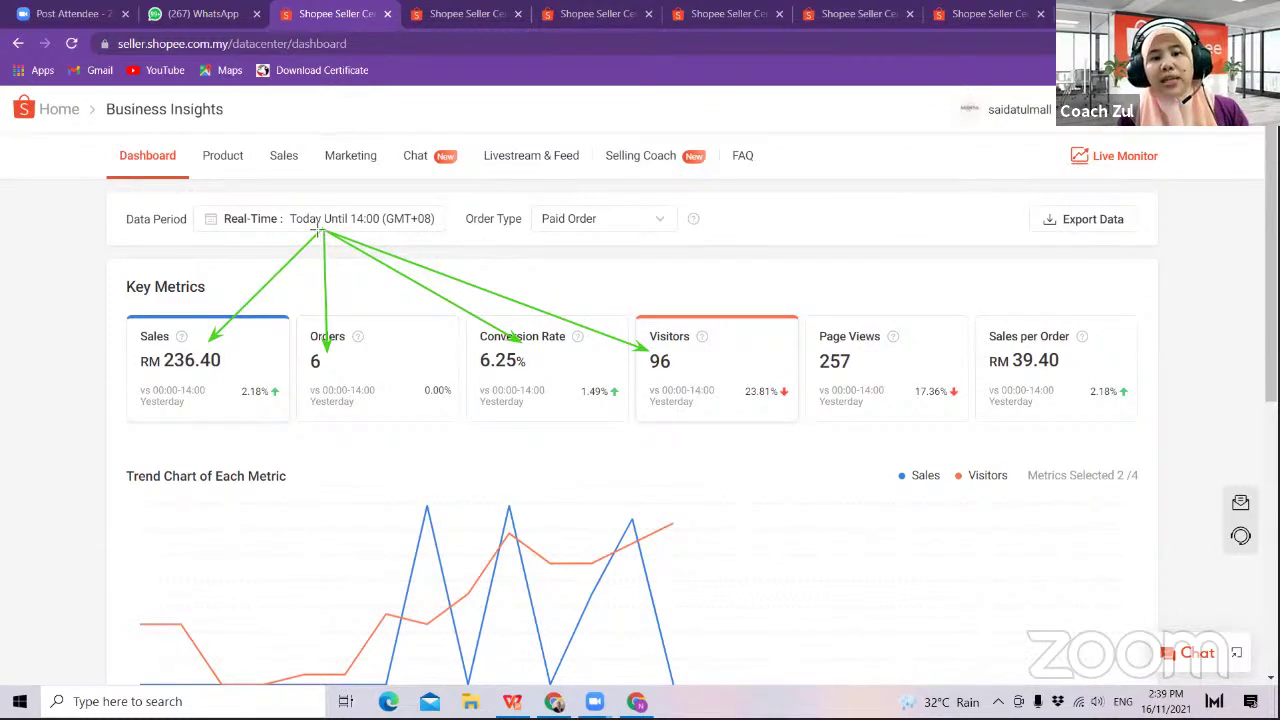
pyautogui.moveTo(323, 230)
pyautogui.mouseDown()
pyautogui.moveTo(800, 230)
pyautogui.moveTo(836, 328)
pyautogui.mouseUp()
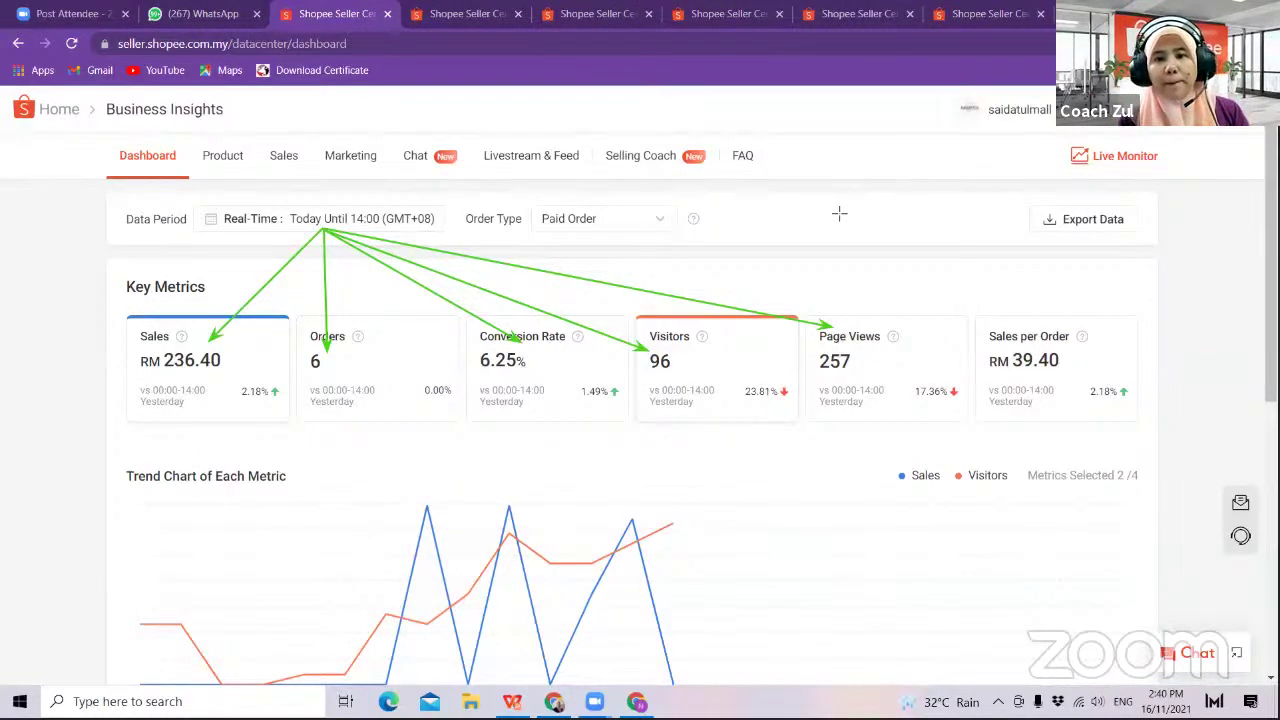
pyautogui.moveTo(735, 381)
pyautogui.mouseDown()
pyautogui.moveTo(812, 421)
pyautogui.moveTo(797, 411)
pyautogui.mouseUp()
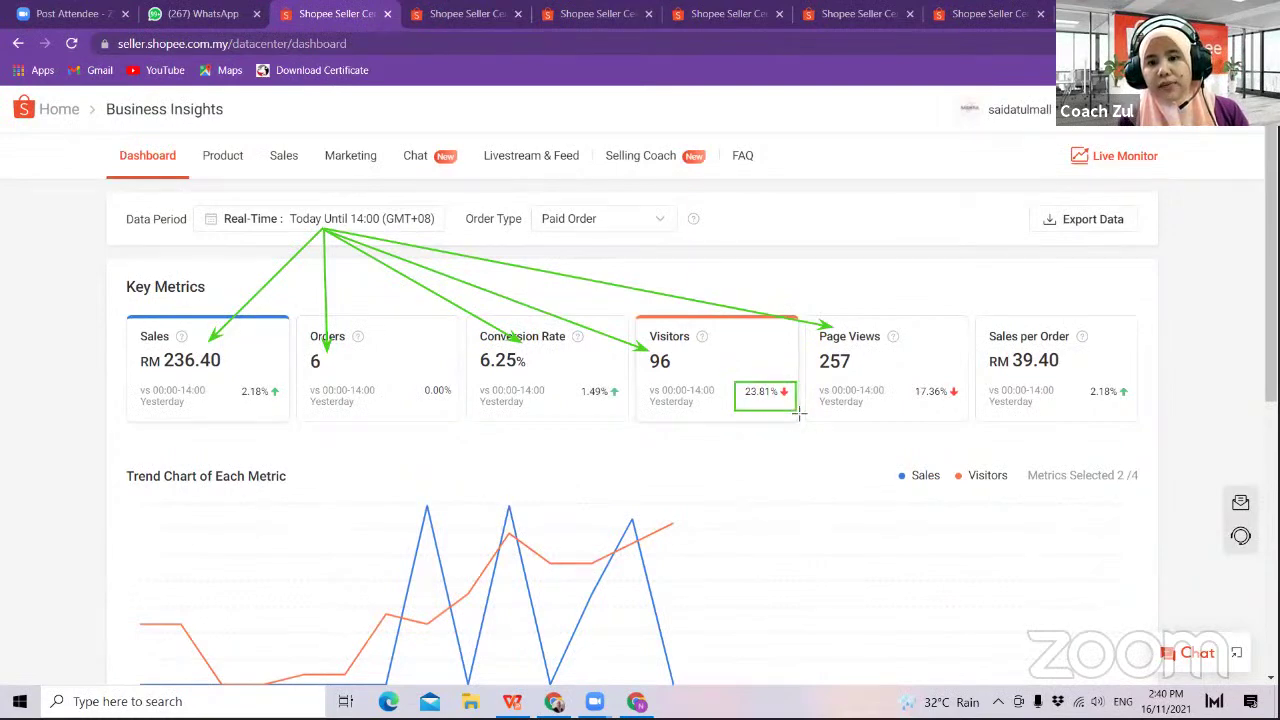
pyautogui.moveTo(905, 381)
pyautogui.mouseDown()
pyautogui.moveTo(943, 414)
pyautogui.moveTo(962, 406)
pyautogui.mouseUp()
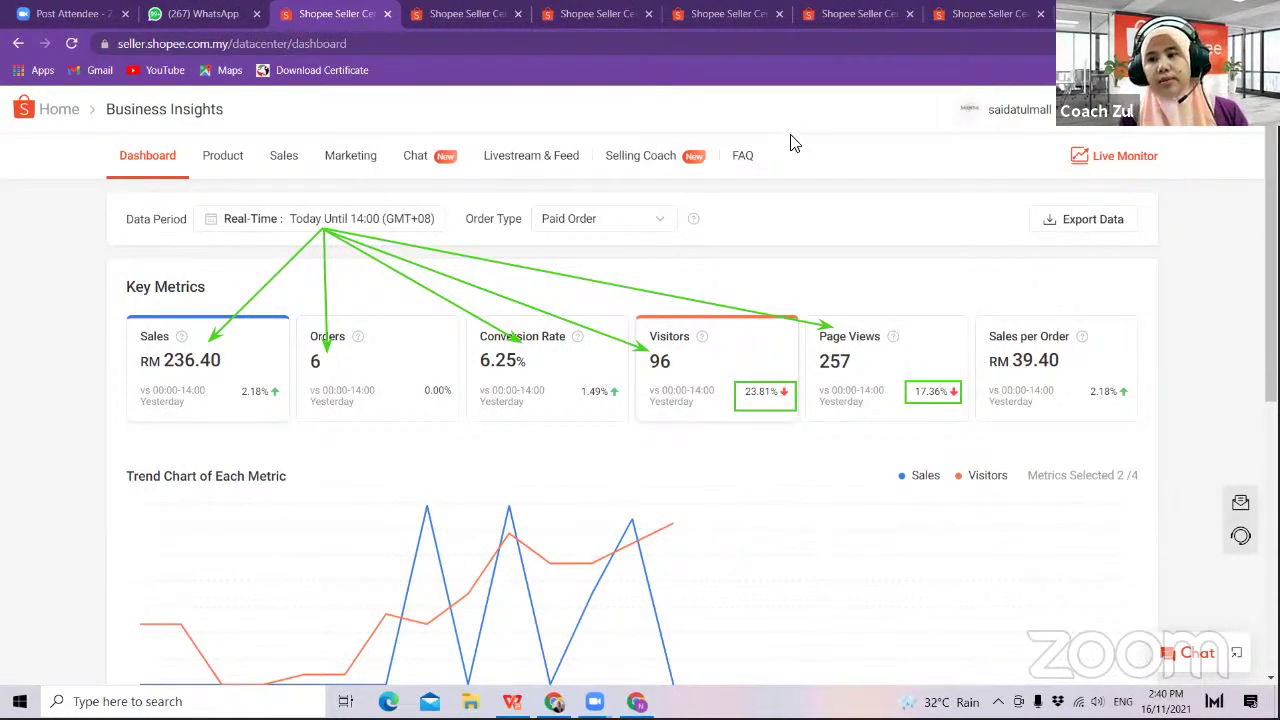
# - Clear the drawings and look through the trend chart, product rankings and category ranking
pyautogui.scroll(-2, 640, 400)
pyautogui.scroll(1, 640, 400)
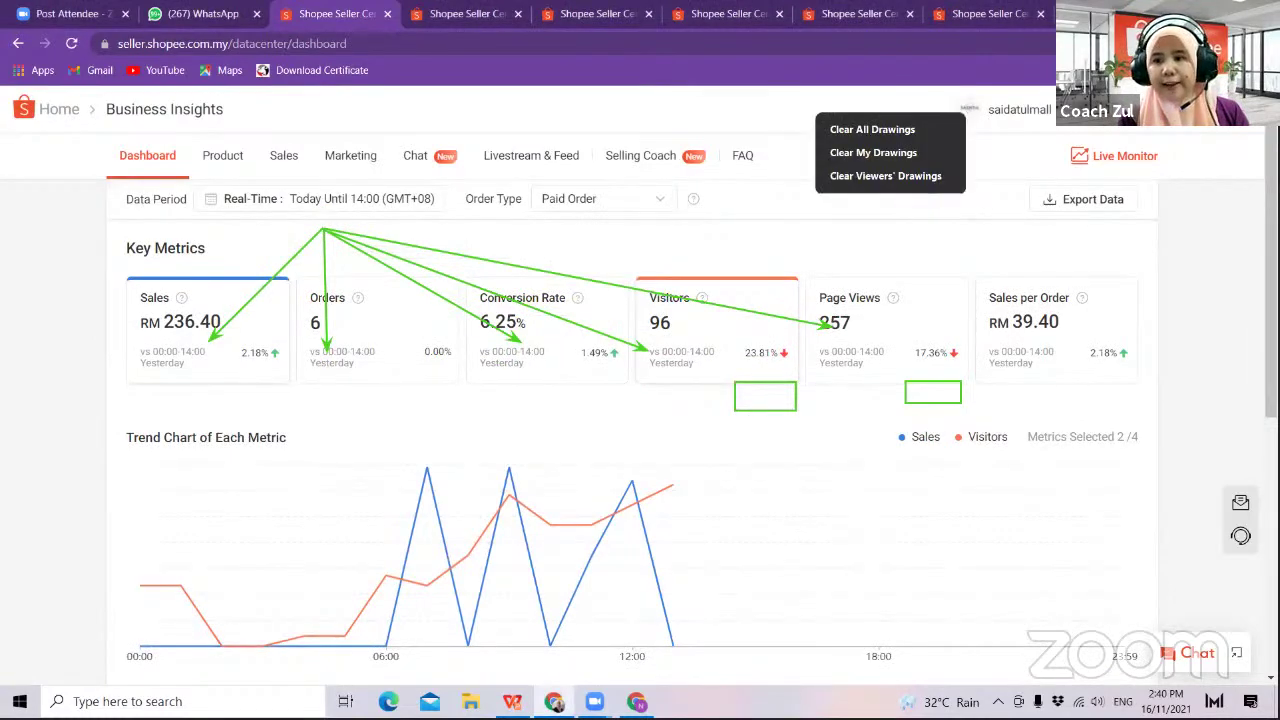
pyautogui.scroll(-4, 484, 516)
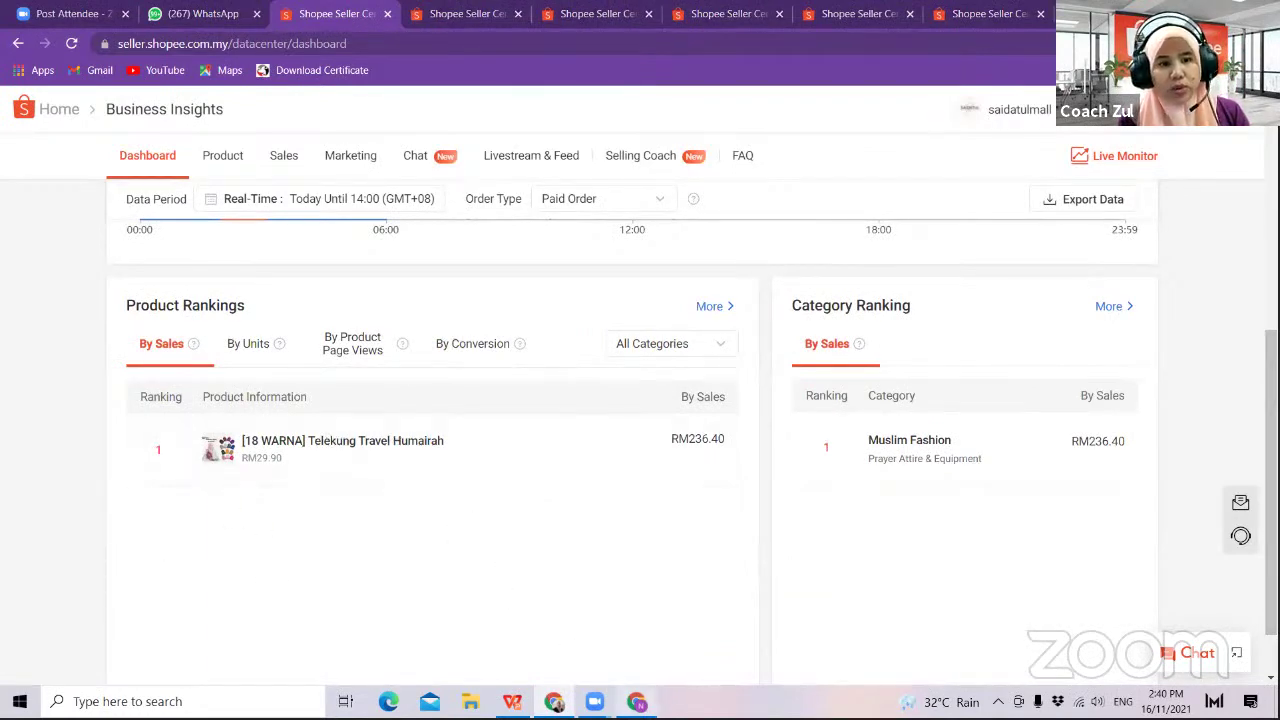
# - In the other shop's browser window, open the to-process shipment and arrange J&T Express drop-off for the Tupperware Eco Bottle 2 liter handle order
pyautogui.hotkey('alt', 'Tab')
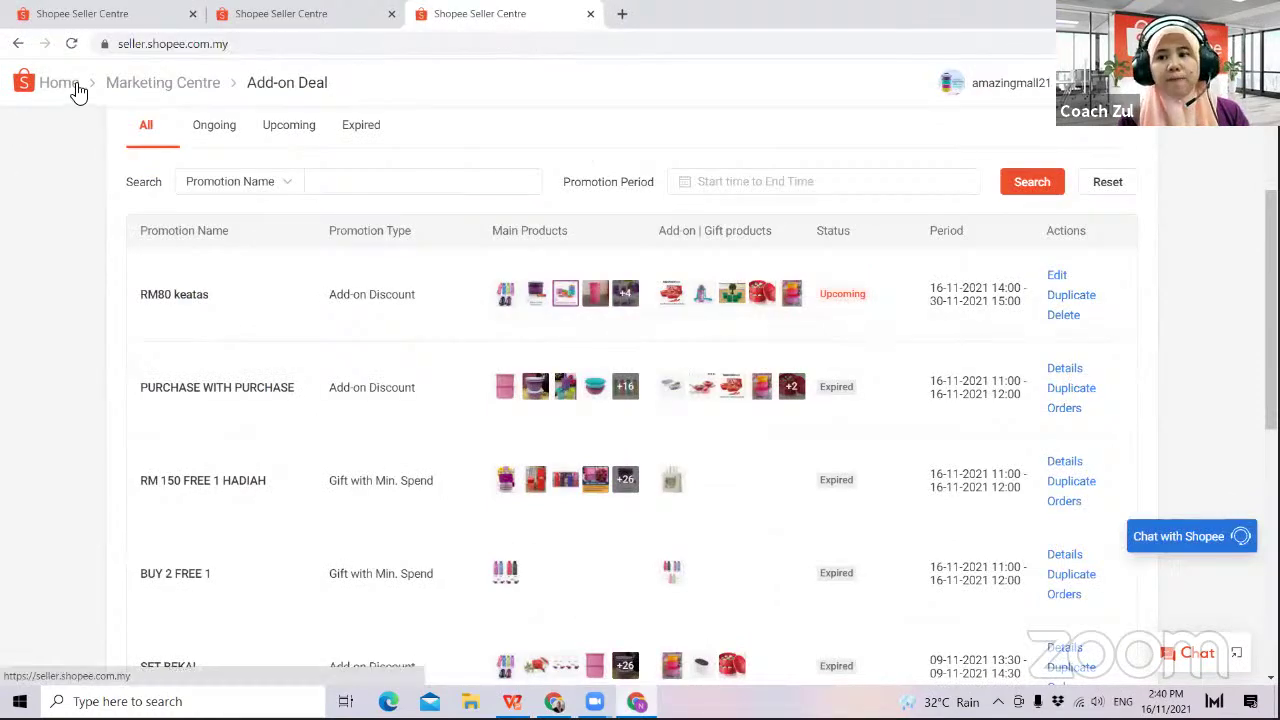
pyautogui.click(78, 90)
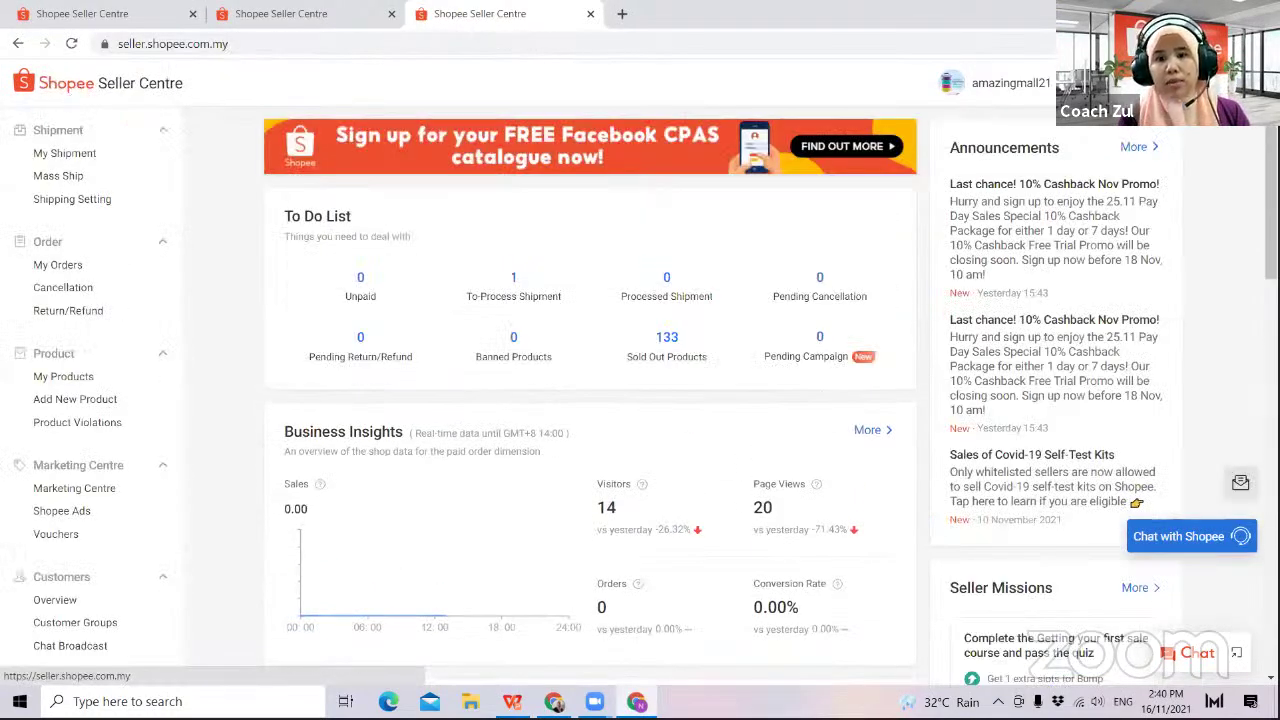
pyautogui.click(517, 287)
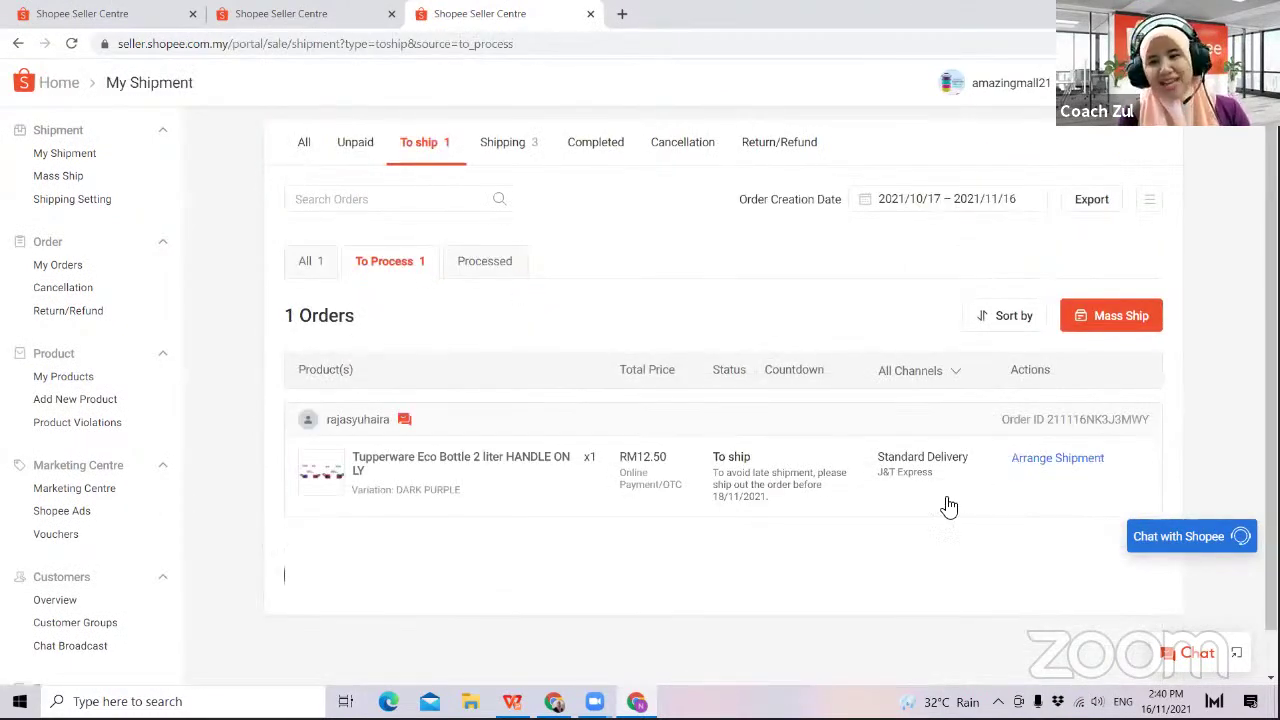
pyautogui.click(1048, 461)
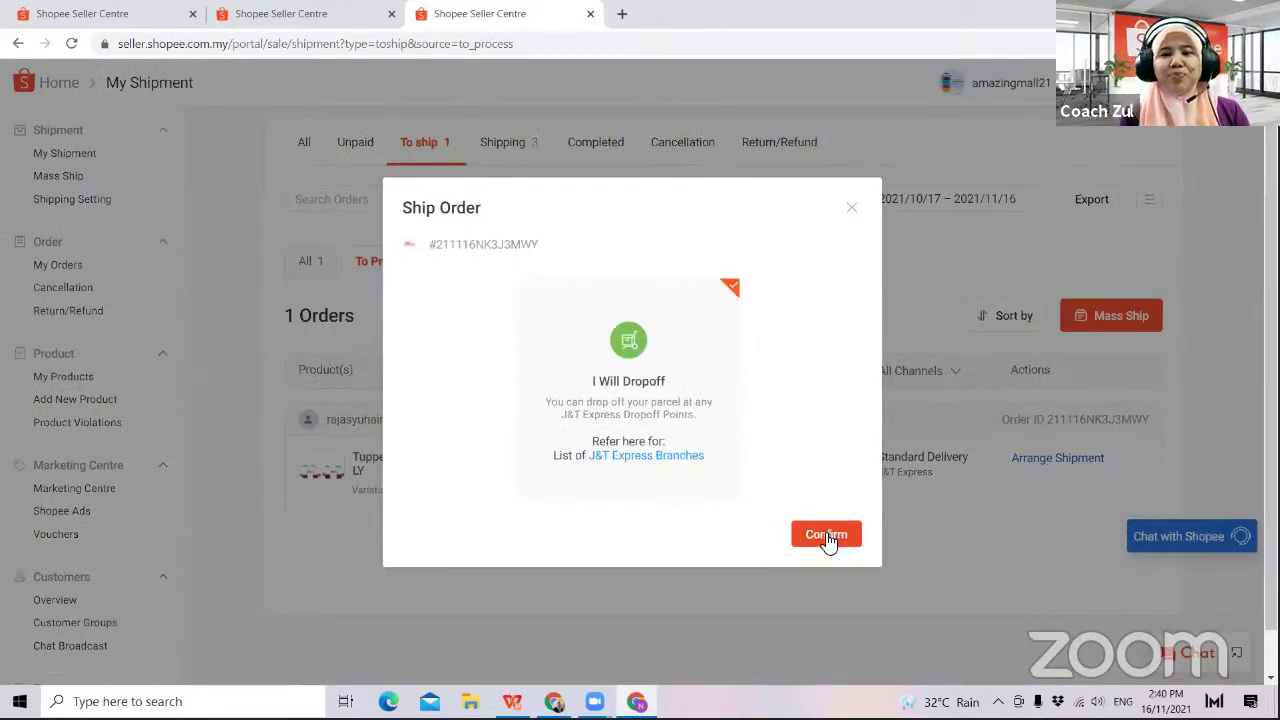
pyautogui.click(826, 536)
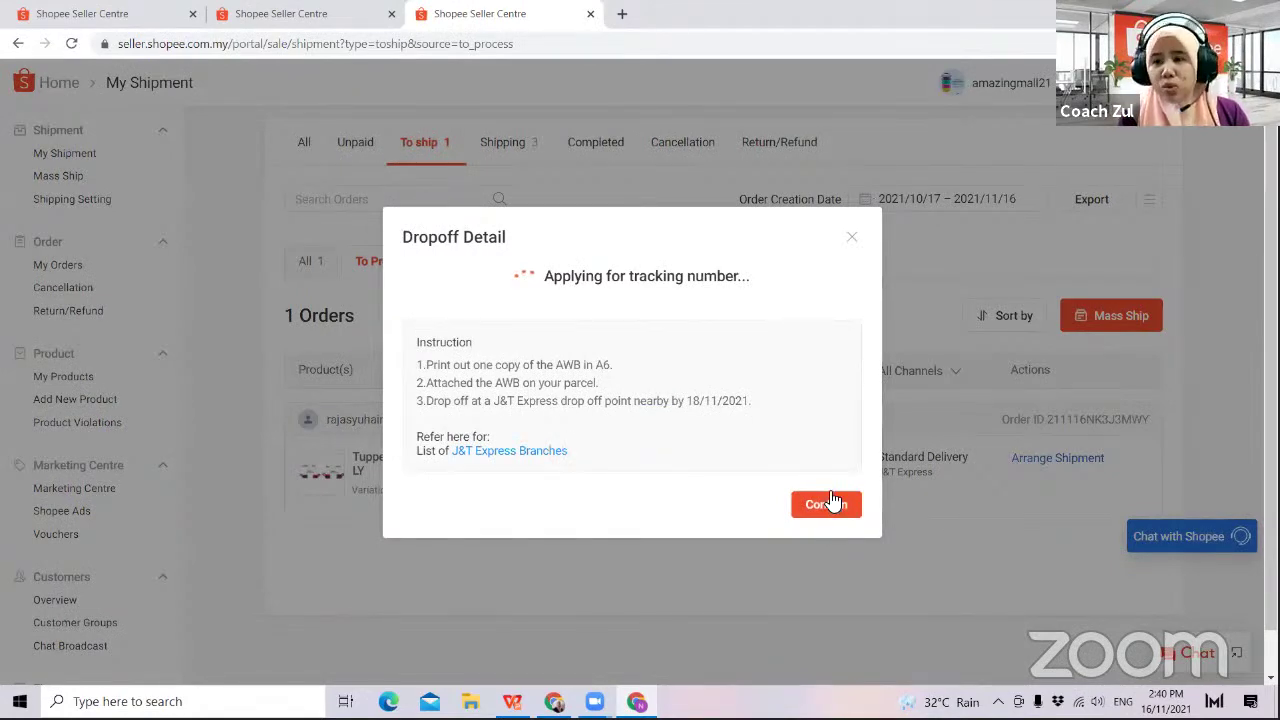
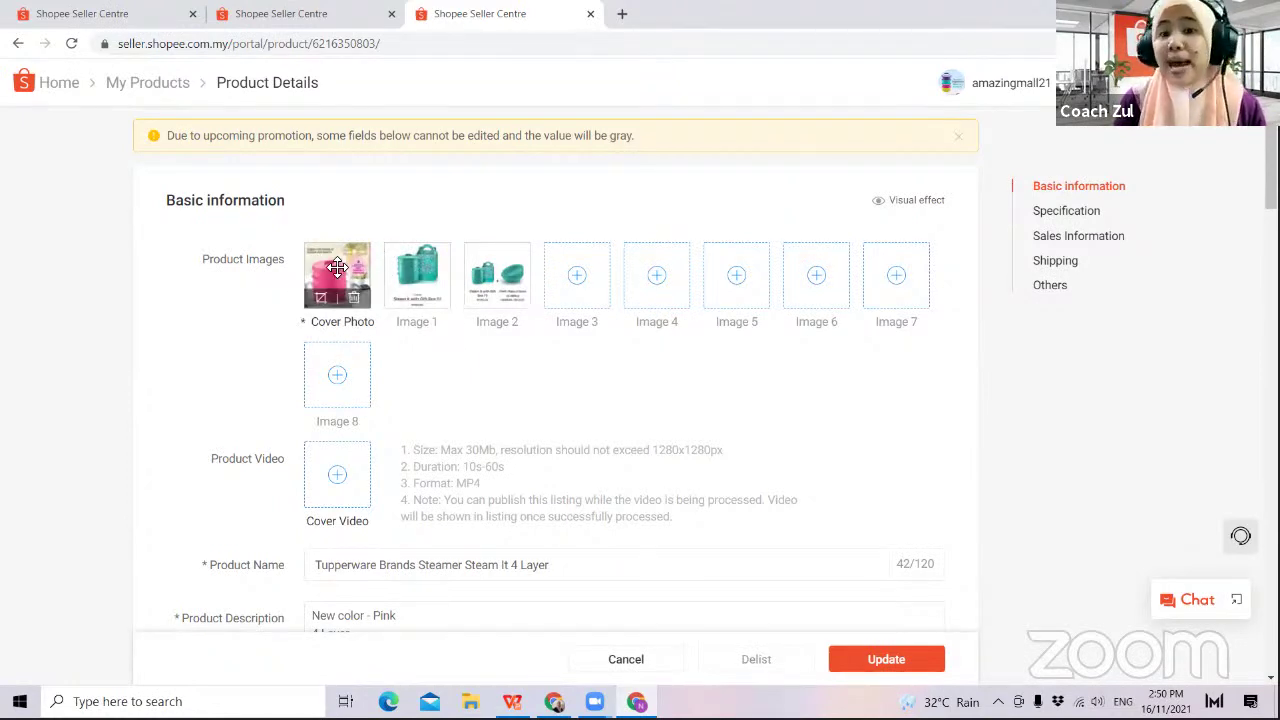
# - Move the pink steamer cover photo to the Image 2 slot and rename the first variation option "Steamer Turqoise"
pyautogui.moveTo(333, 275); pyautogui.dragTo(508, 268)
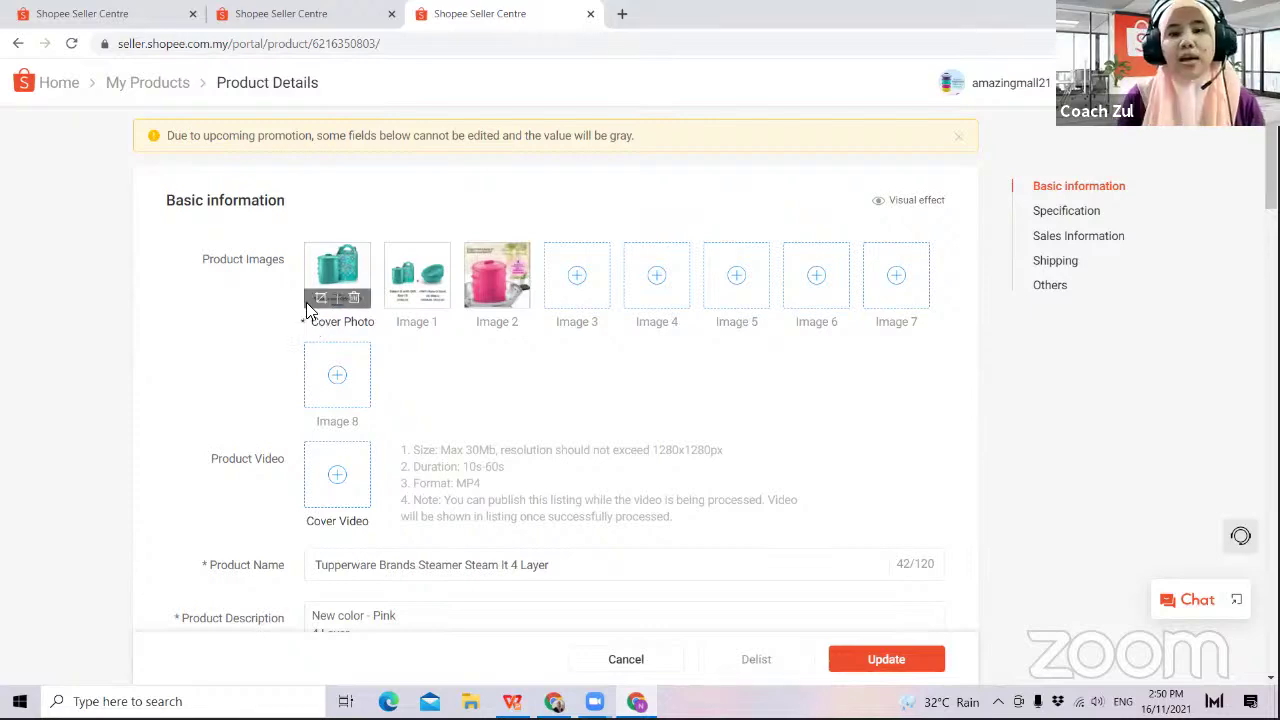
pyautogui.scroll(-3, 481, 430)
pyautogui.scroll(-3, 481, 430)
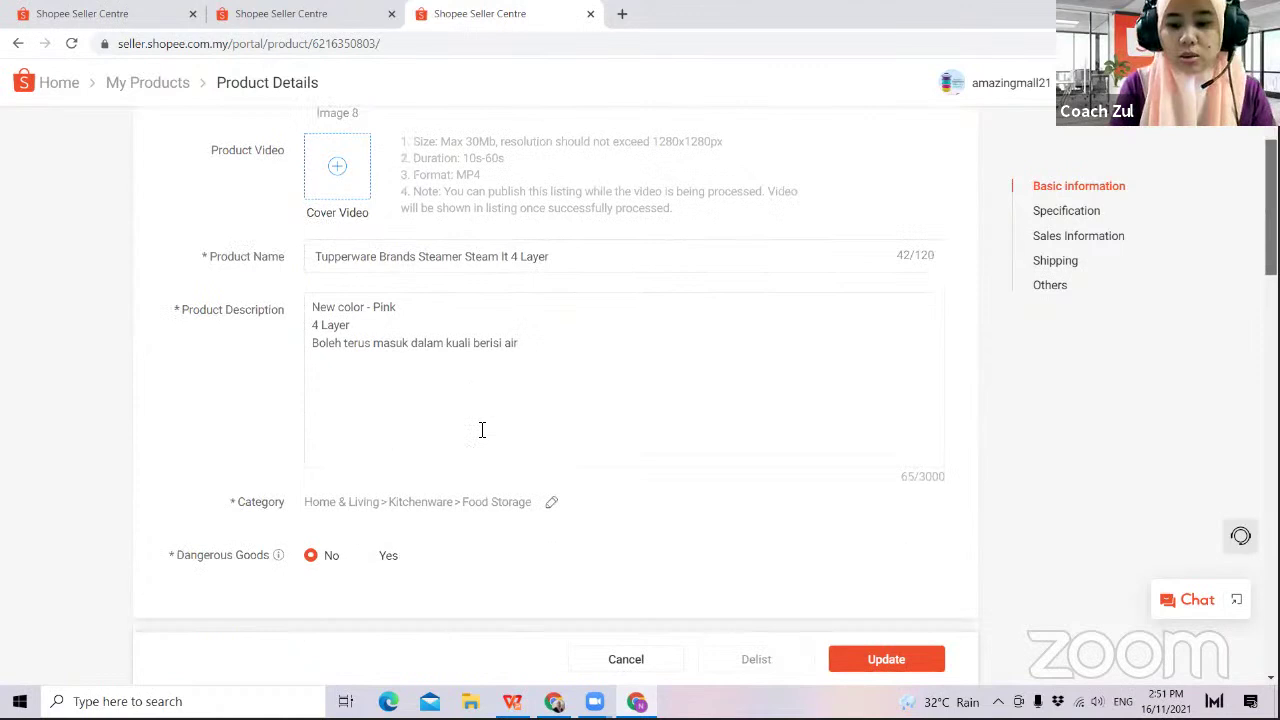
pyautogui.scroll(-1, 481, 430)
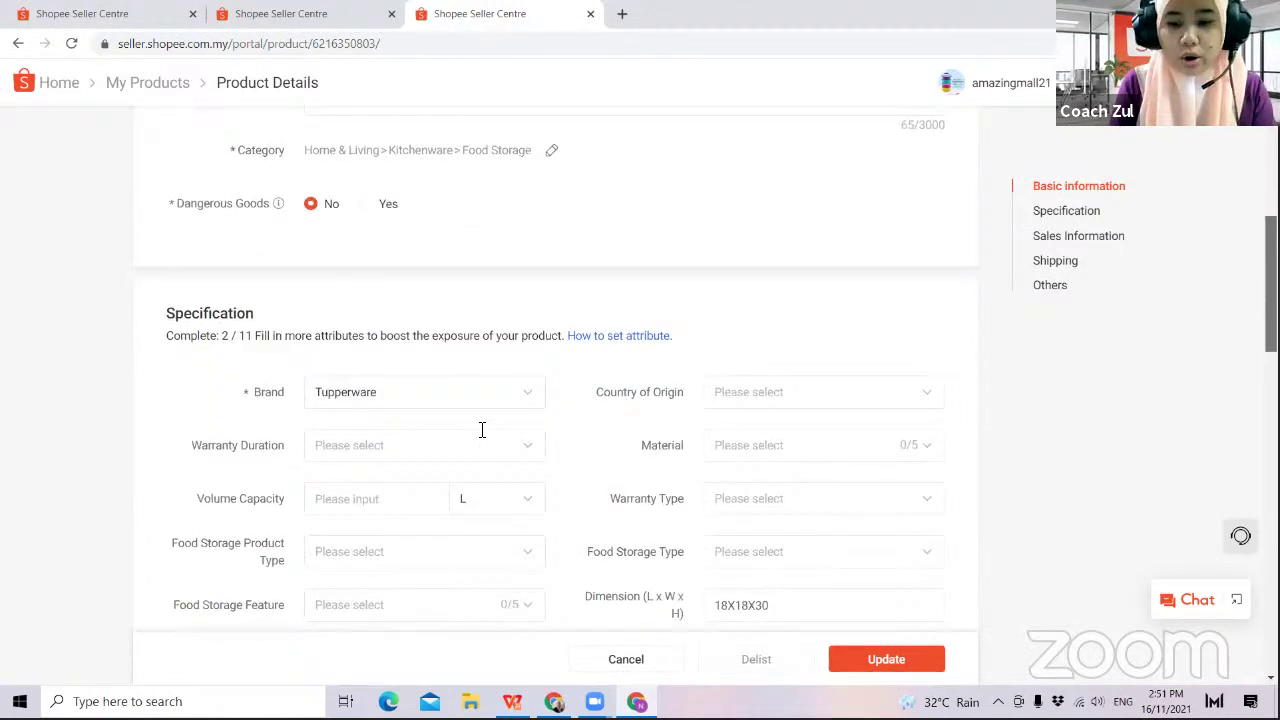
pyautogui.scroll(-1, 481, 430)
pyautogui.scroll(-4, 481, 430)
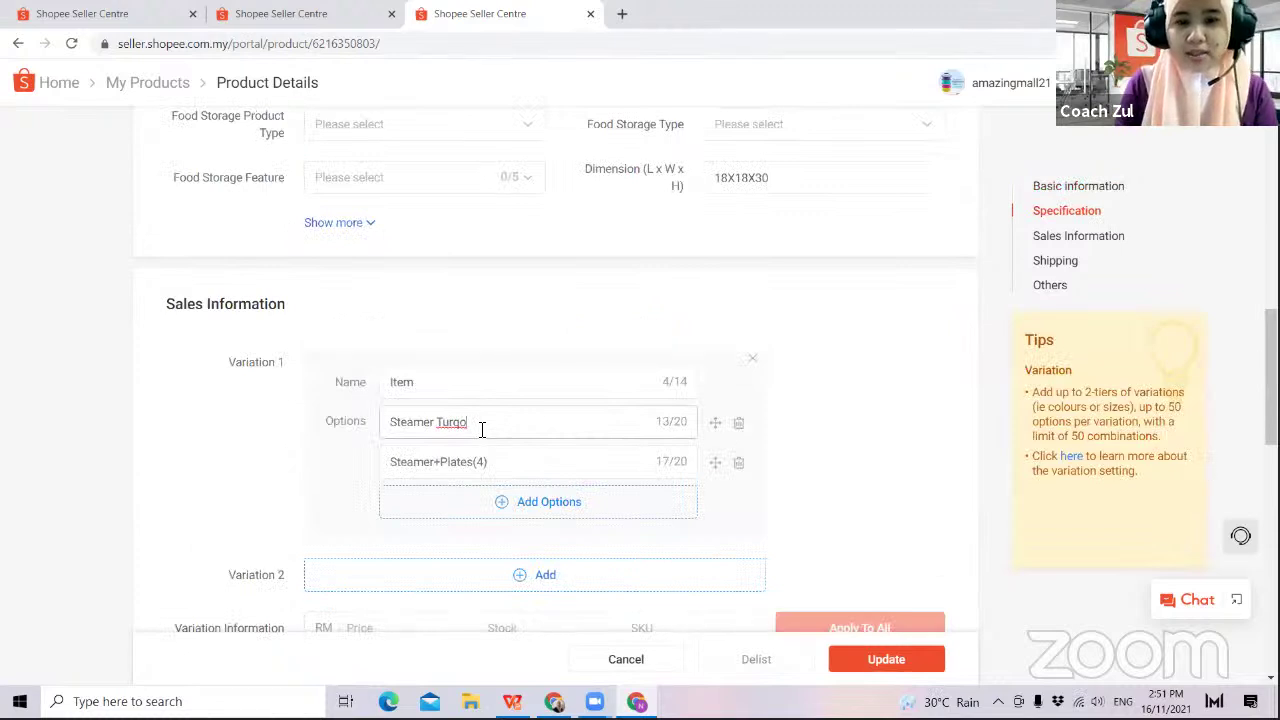
pyautogui.write('ise')
pyautogui.click(506, 467)
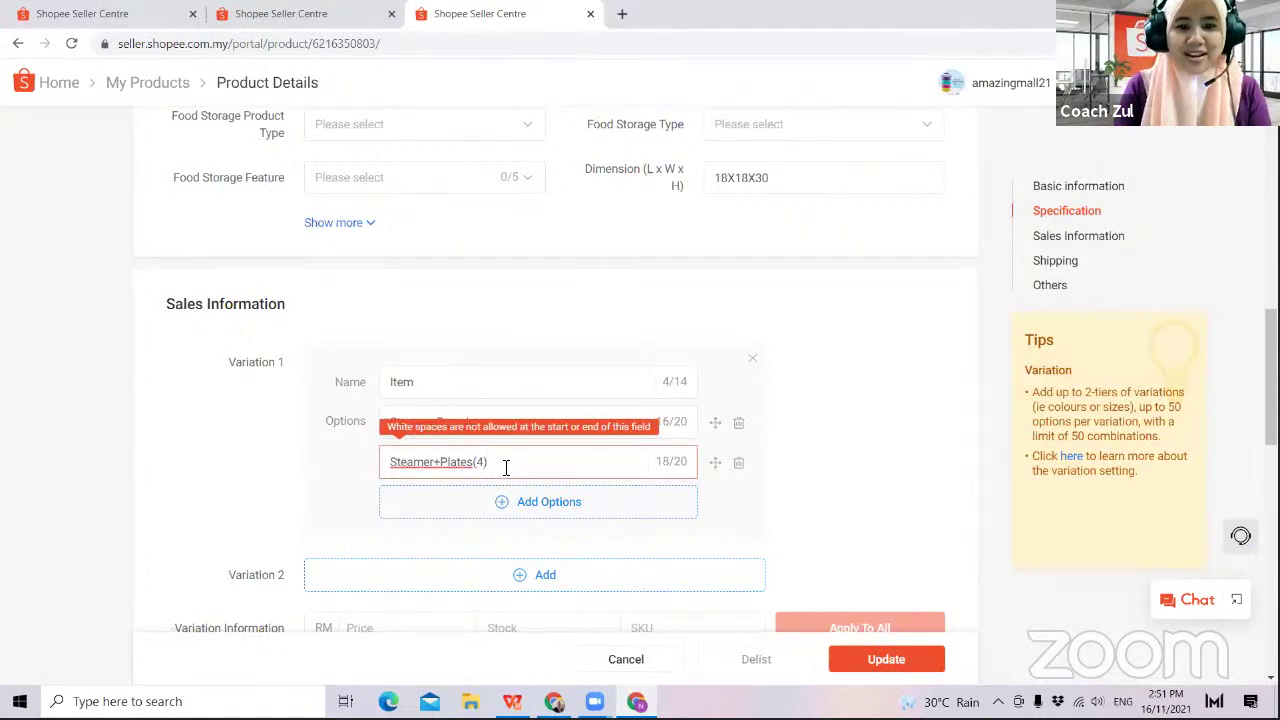
pyautogui.write('Tr')
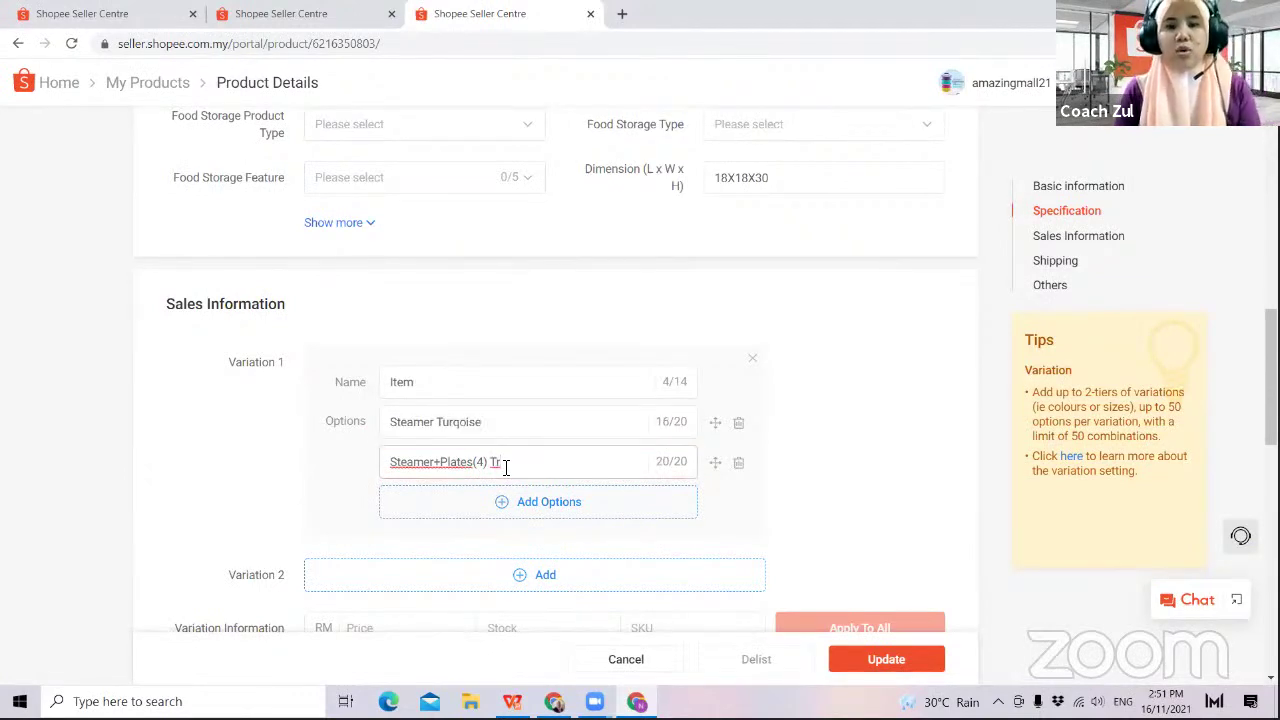
pyautogui.press('BackSpace')
pyautogui.press('BackSpace')
pyautogui.press('BackSpace')
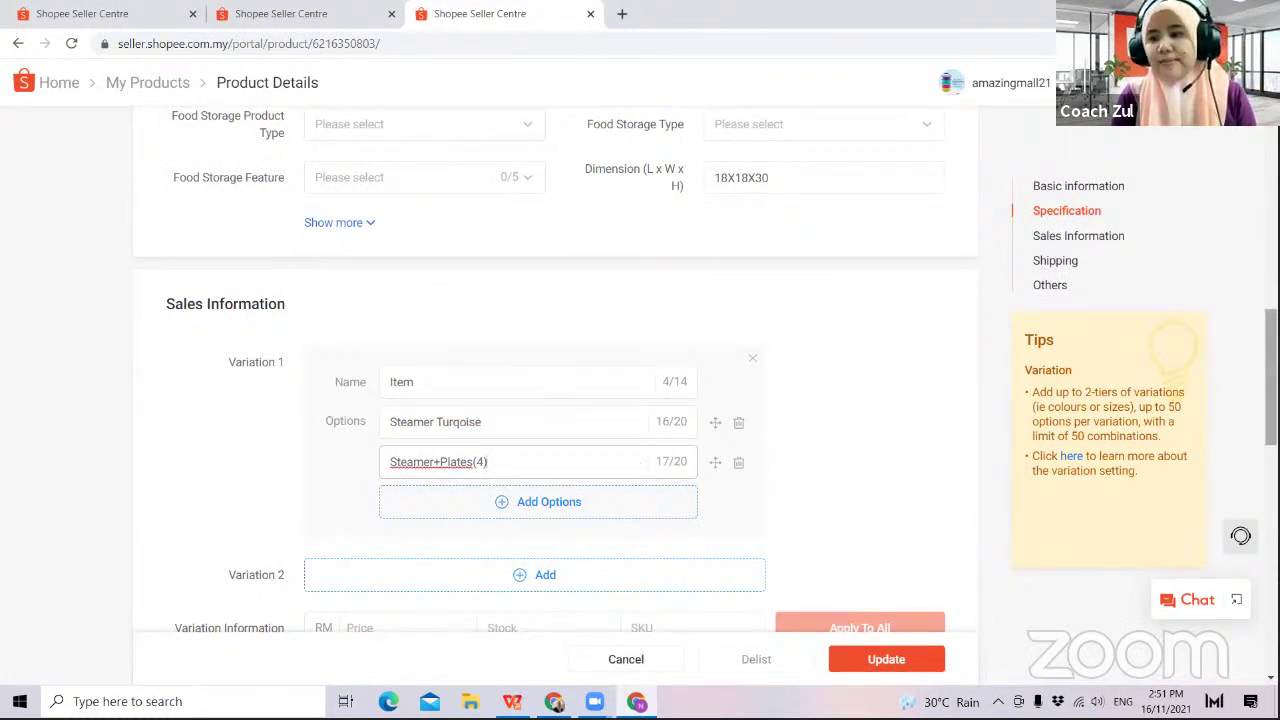
# - Review the variation list and save the updated Tupperware Brands Steamer Steam It 4 Layer listing
pyautogui.scroll(-1, 1270, 380)
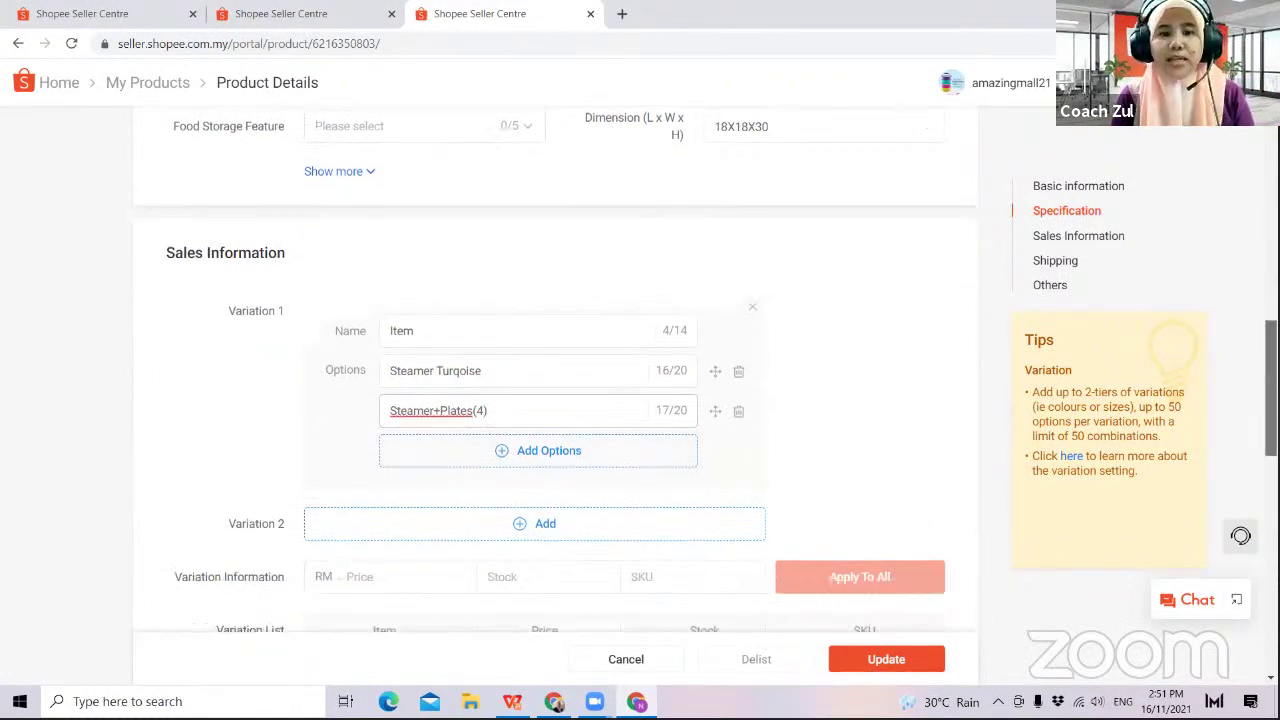
pyautogui.scroll(-2, 1270, 380)
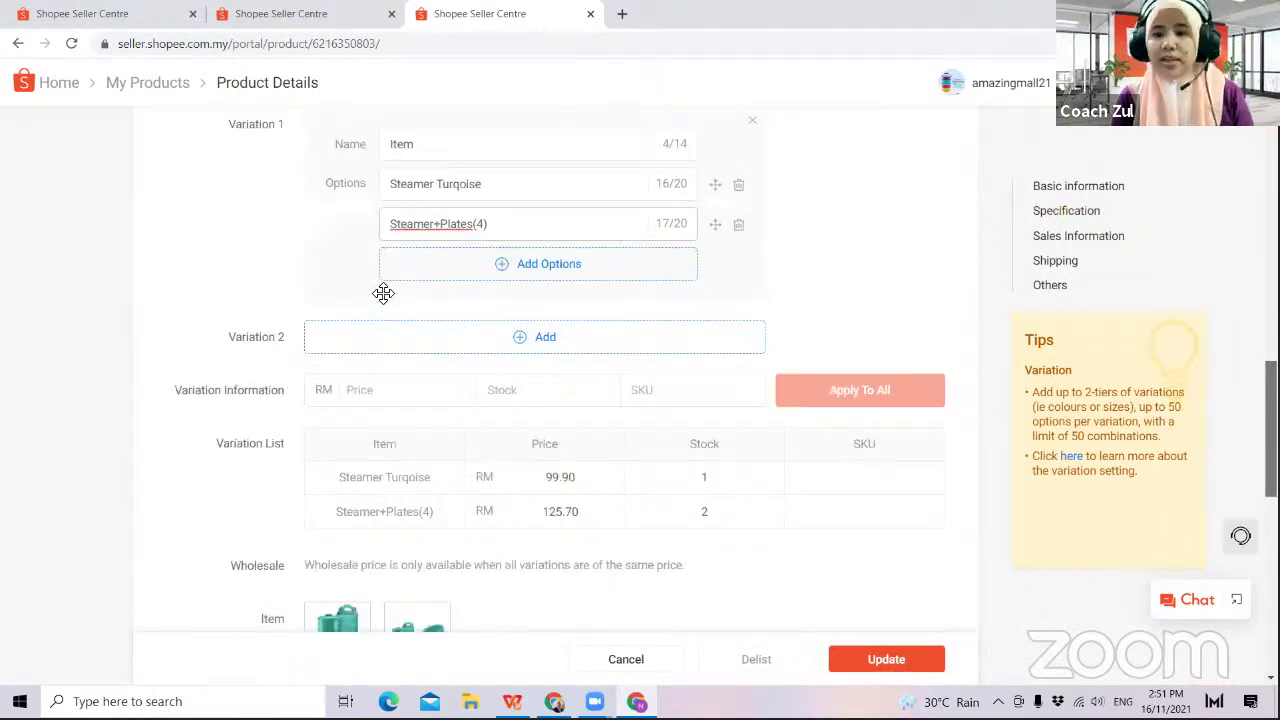
pyautogui.scroll(-4, 384, 293)
pyautogui.click(891, 663)
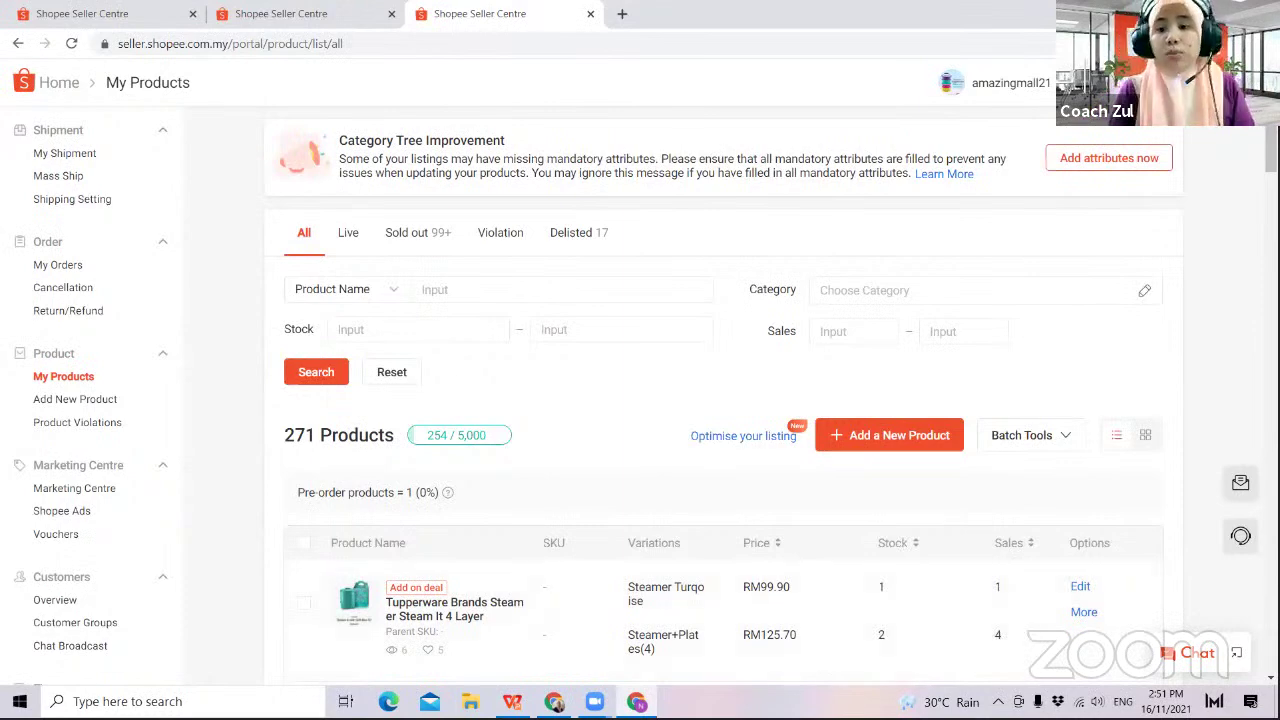
# - Find Oval Modular 1.1 liter 1 pc in the product list and open its details for editing
pyautogui.scroll(-1, 1272, 166)
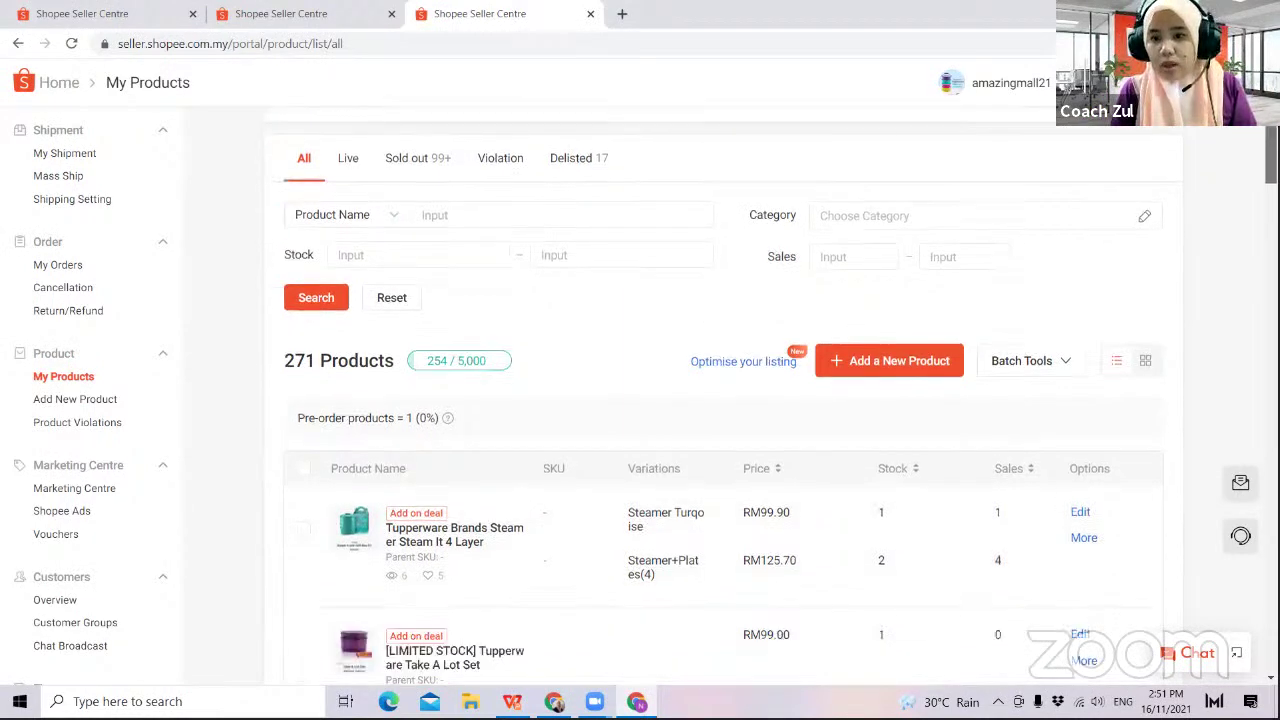
pyautogui.scroll(-1, 1086, 283)
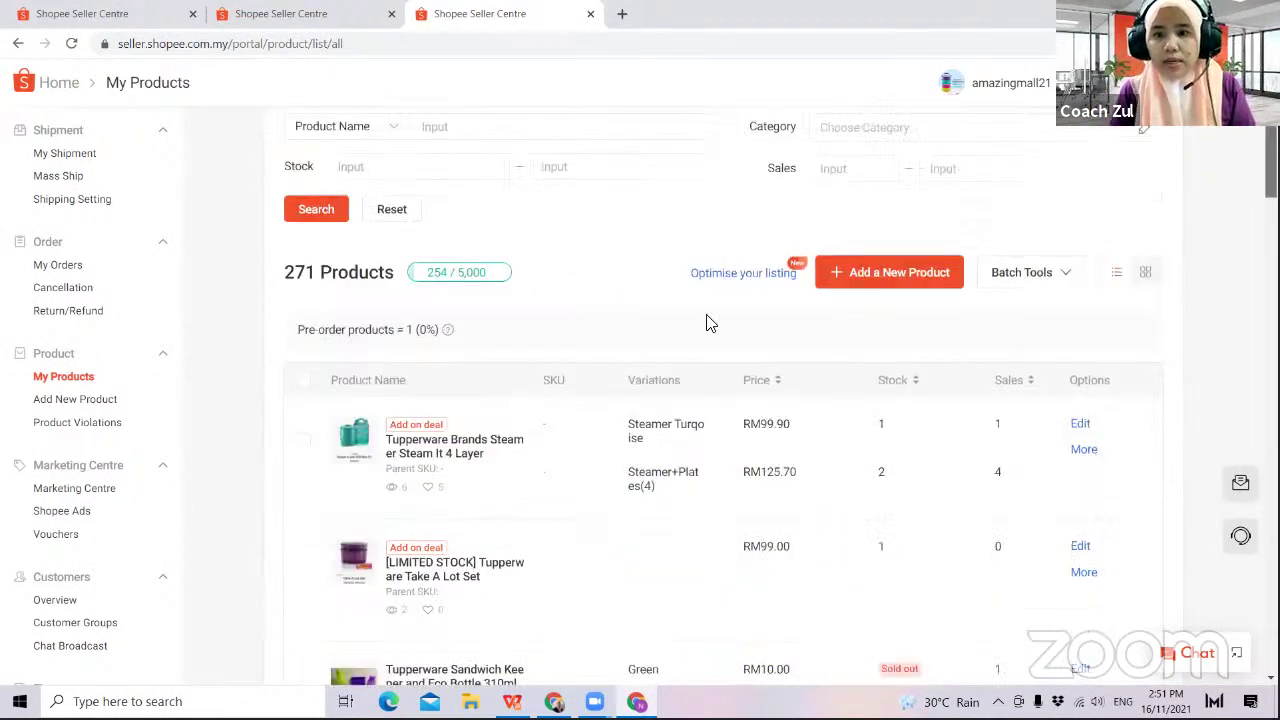
pyautogui.scroll(-2, 709, 320)
pyautogui.scroll(-5, 658, 302)
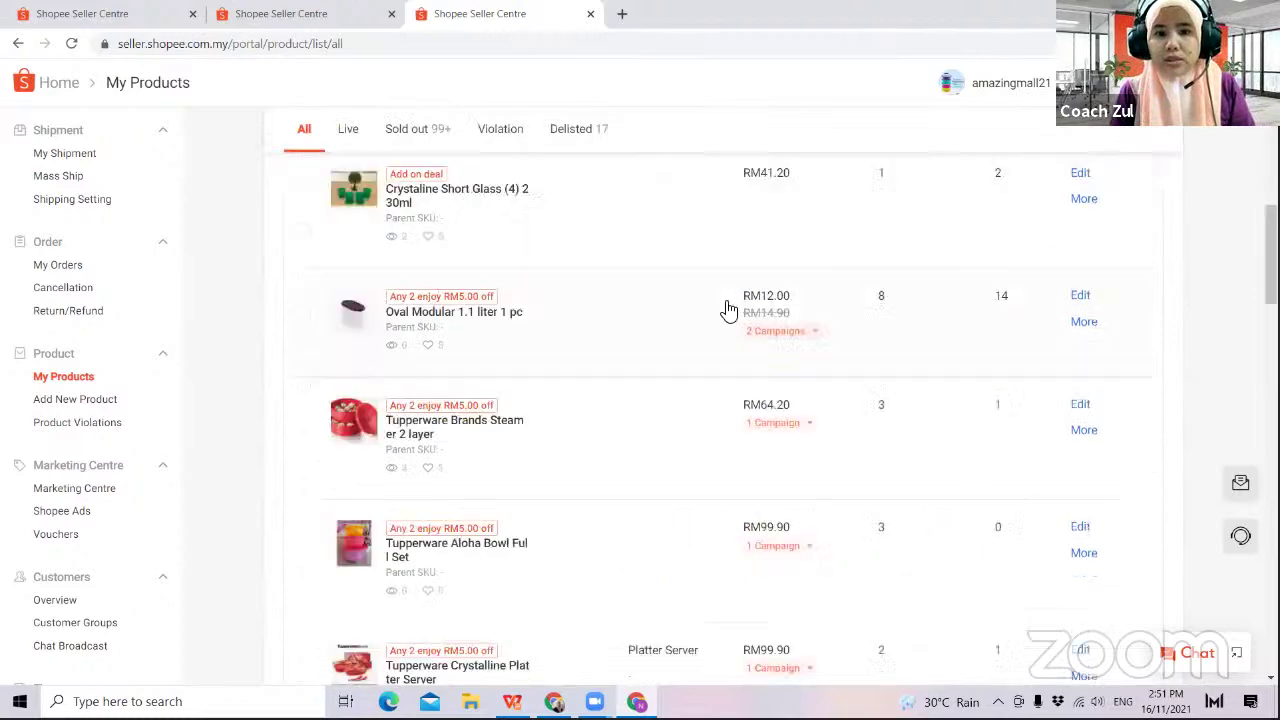
pyautogui.click(1080, 295)
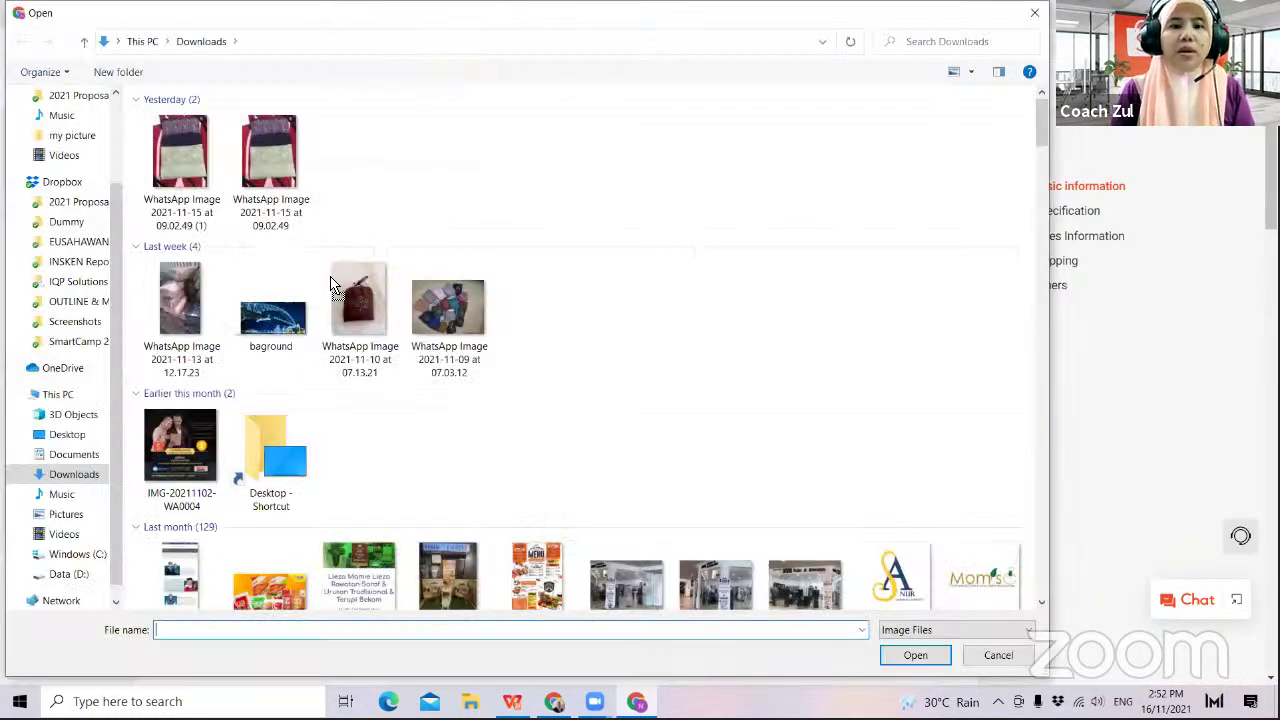
# - Upload "WhatsApp Image 2021-11-10 at 07.13.21" as a product image and make it the cover photo
pyautogui.doubleClick(350, 288)
pyautogui.moveTo(497, 278); pyautogui.dragTo(333, 278)
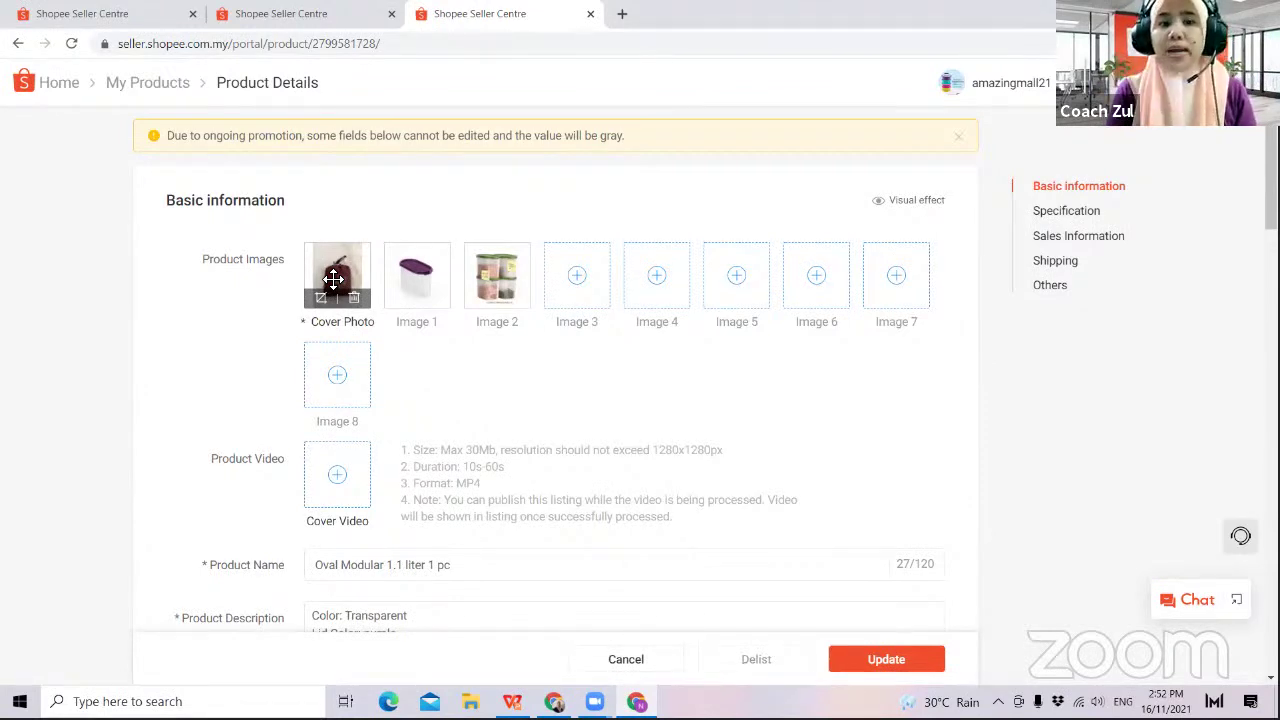
# - Delete the uploaded cover photo, then place the purple-lidded container photo as cover and the four-container photo as Image 1
pyautogui.click(353, 297)
pyautogui.moveTo(448, 272); pyautogui.dragTo(337, 275)
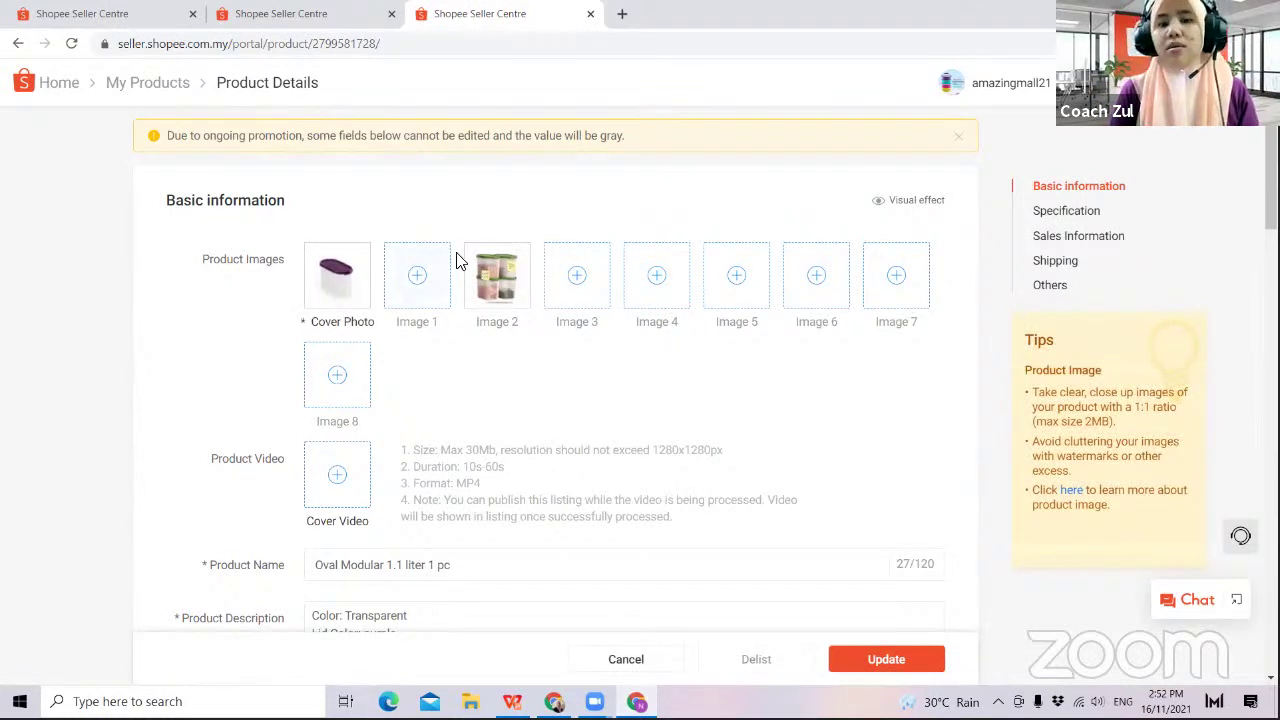
pyautogui.moveTo(490, 266); pyautogui.dragTo(416, 268)
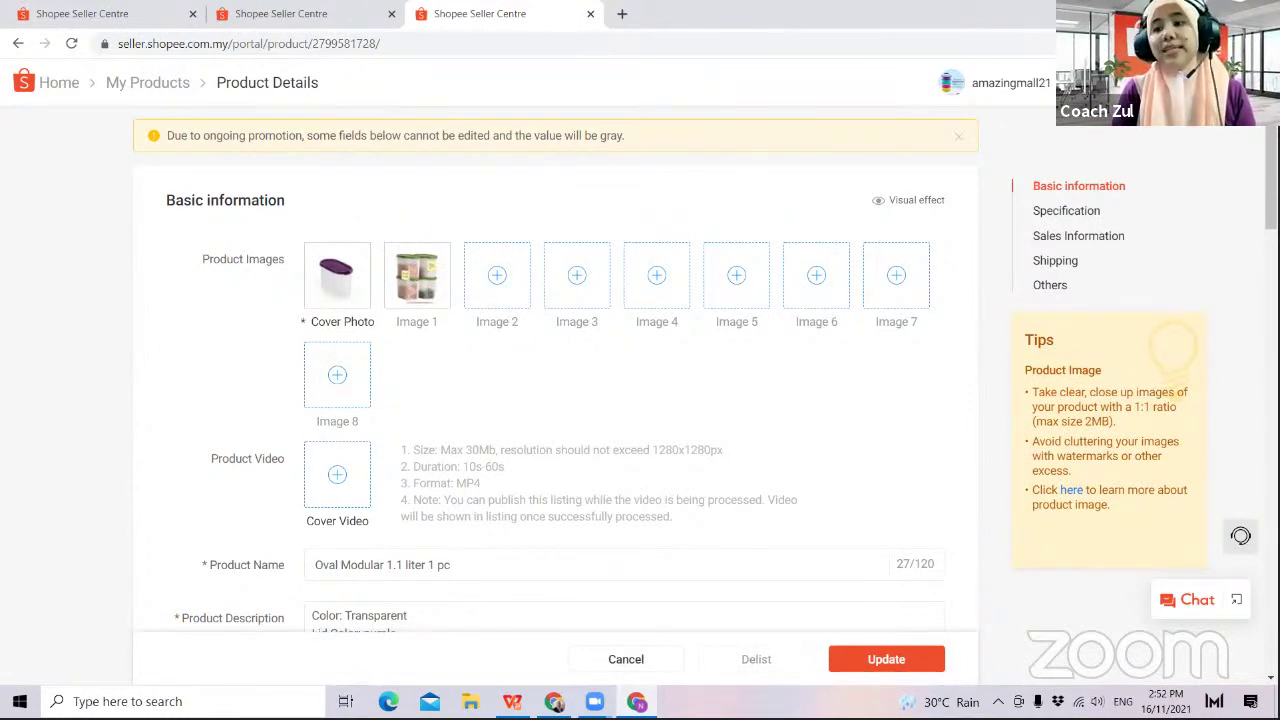
pyautogui.scroll(-10, 555, 380)
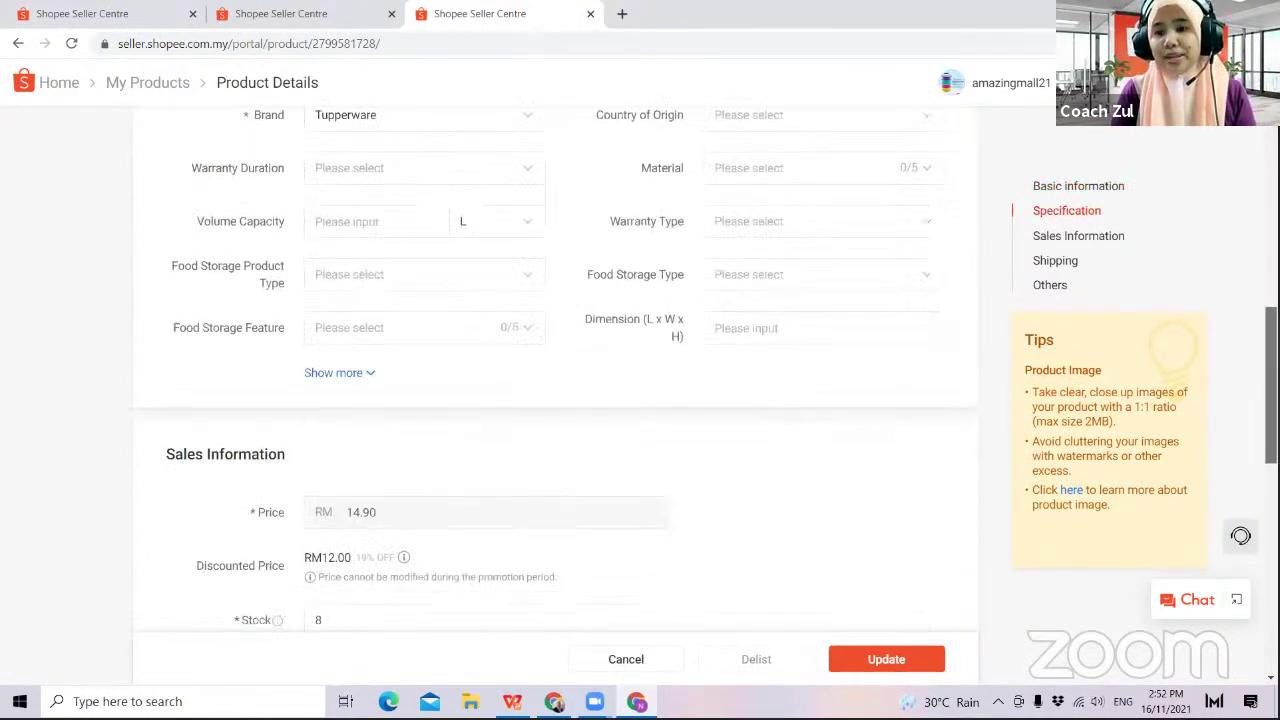
# - Add "Tupperware" to the start of the product name so it reads "Tupperware Oval Modular 1.1 liter 1 pc"
pyautogui.scroll(-5, 555, 380)
pyautogui.press('Home')
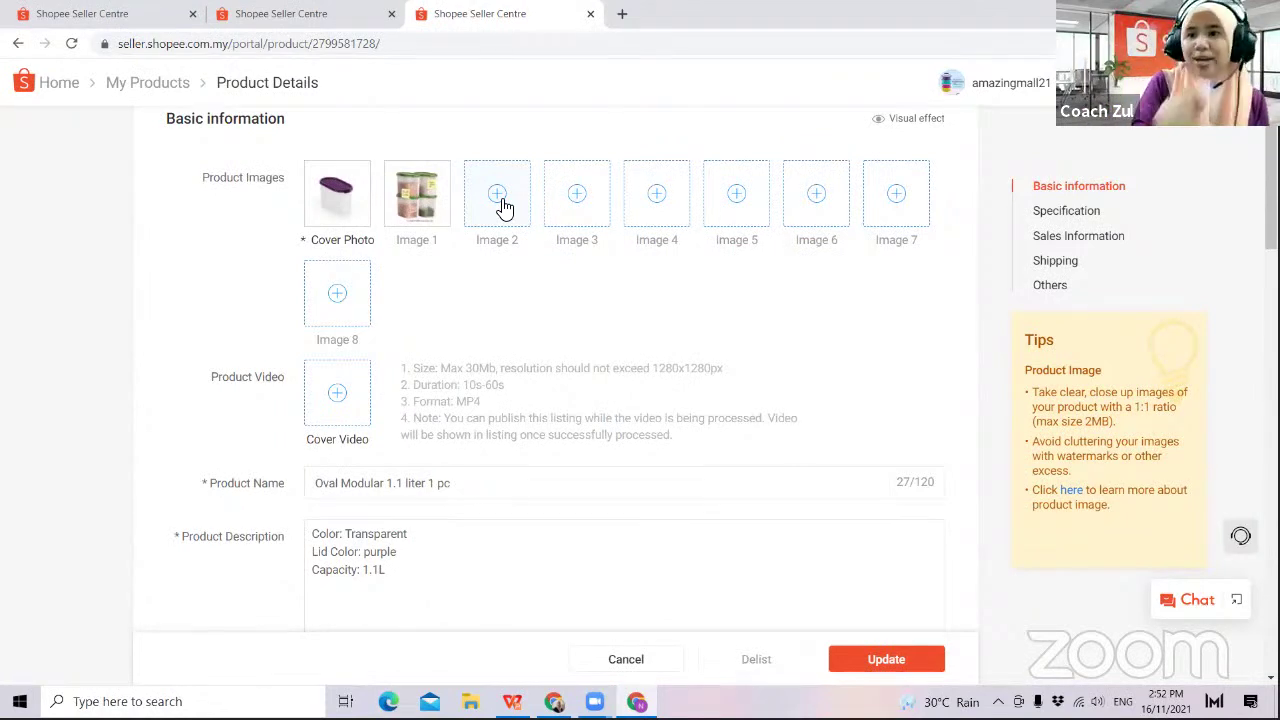
pyautogui.moveTo(363, 194); pyautogui.dragTo(417, 194)
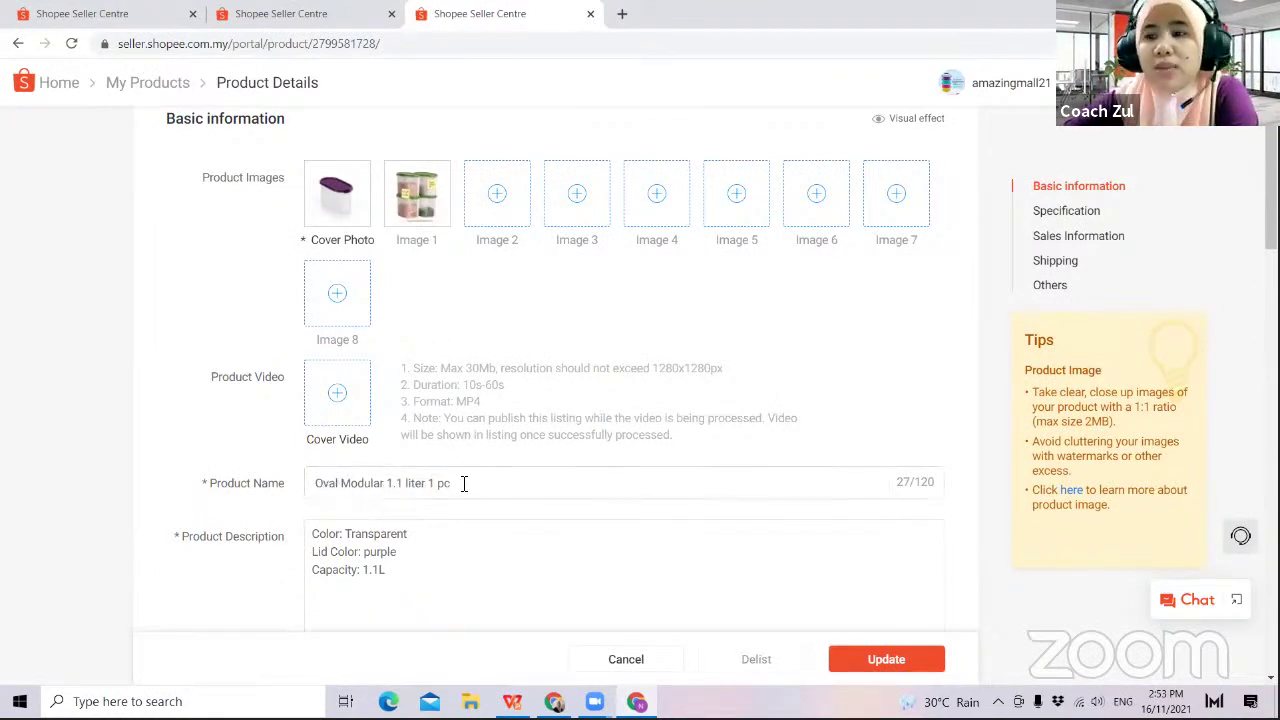
pyautogui.click(316, 483)
pyautogui.write('Tupperware')
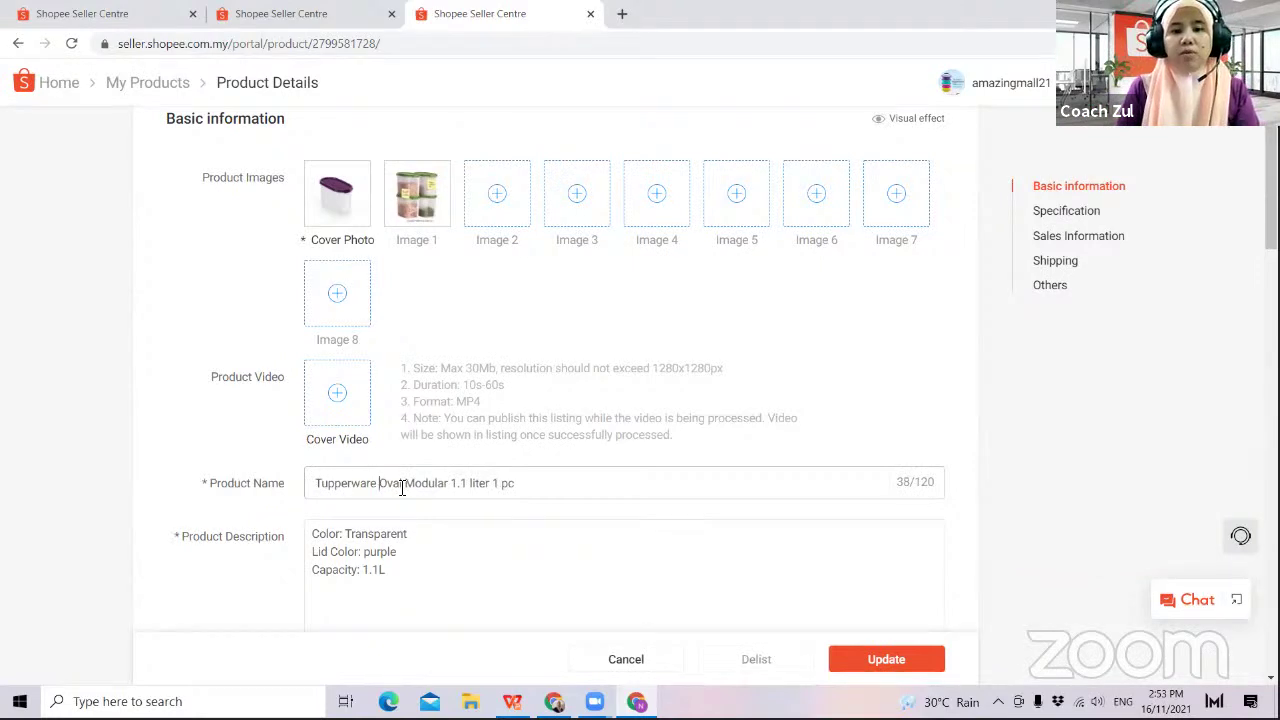
pyautogui.click(450, 488)
pyautogui.press('BackSpace')
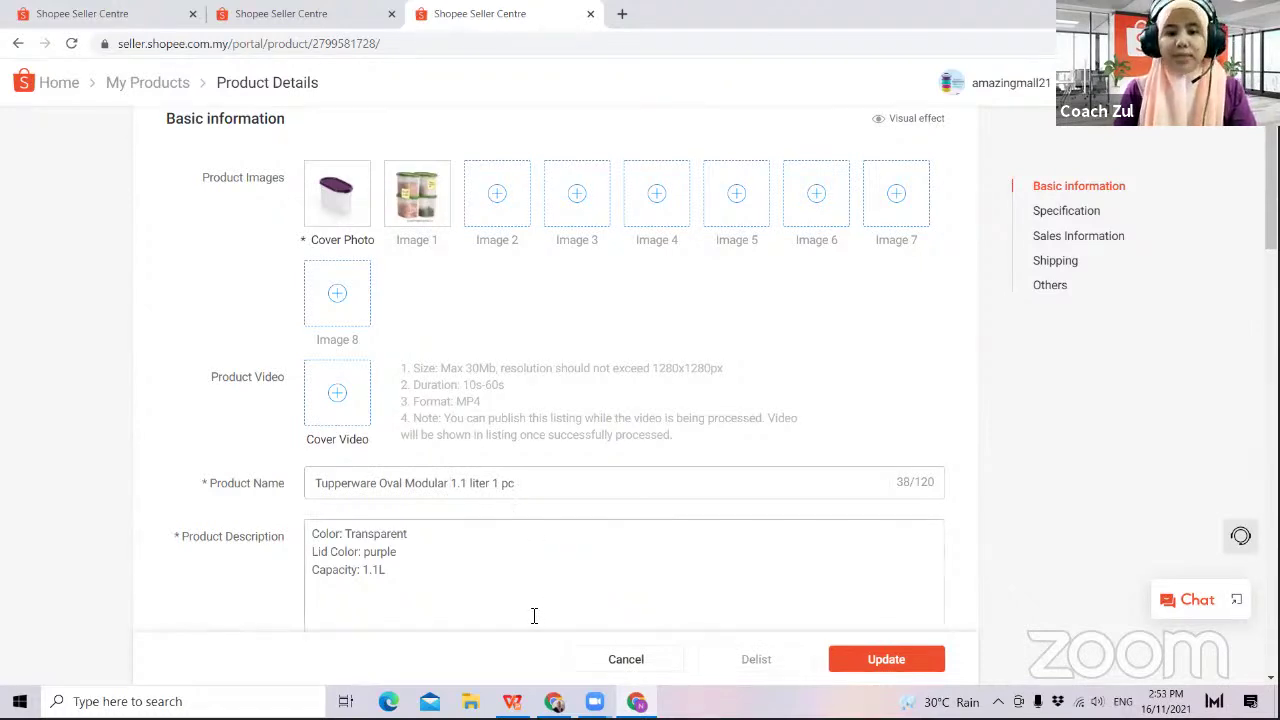
# - Set the listing's parcel size to 20 × 5 × 18 cm and save the updated product
pyautogui.click(877, 664)
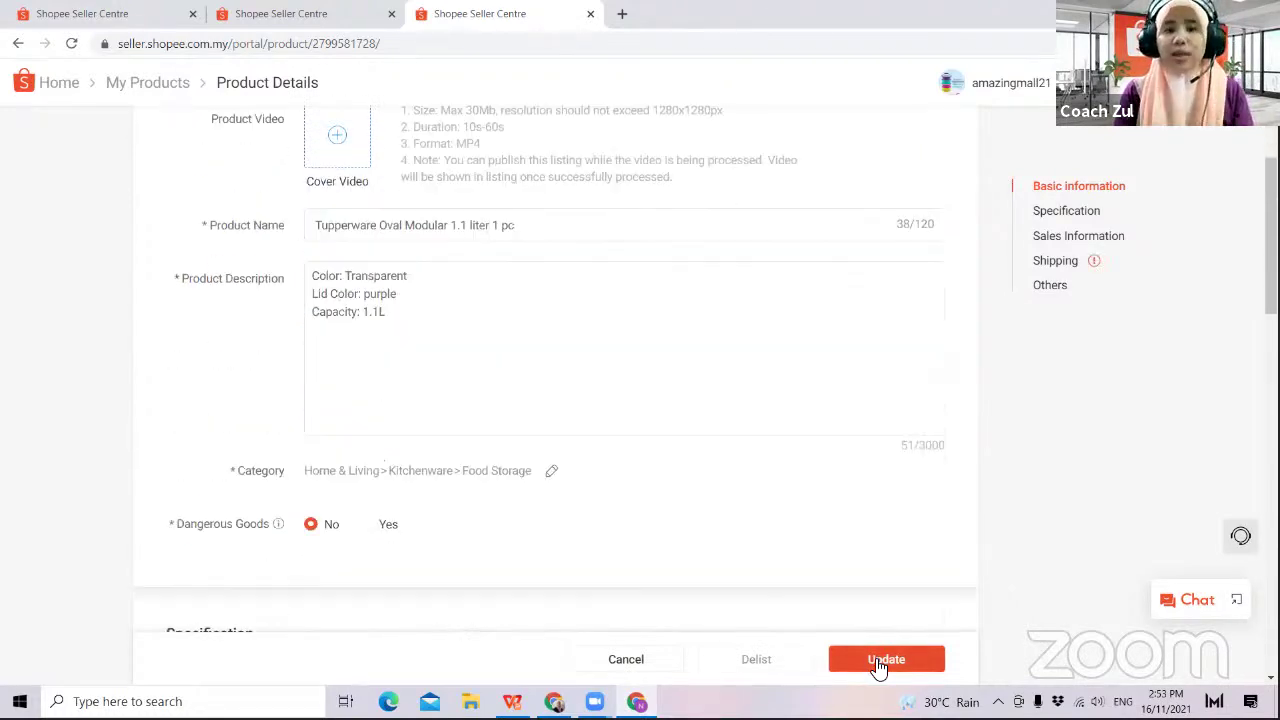
pyautogui.click(343, 249)
pyautogui.write('20')
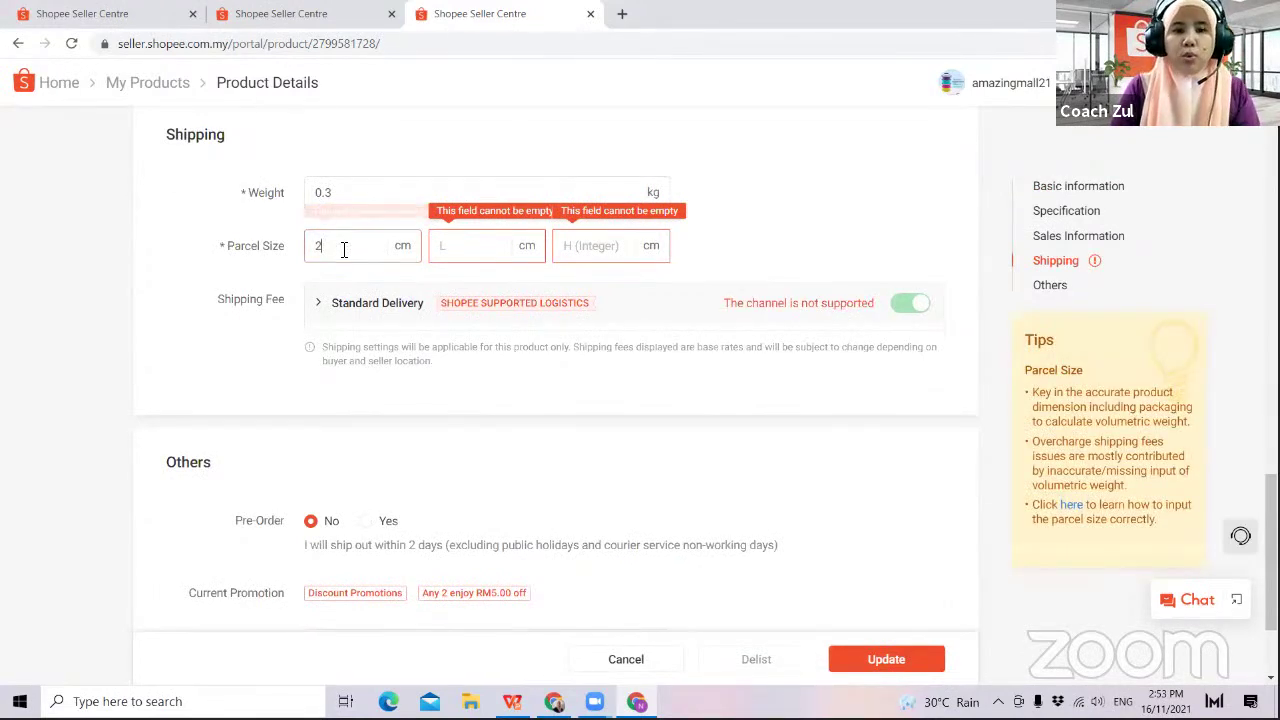
pyautogui.click(457, 253)
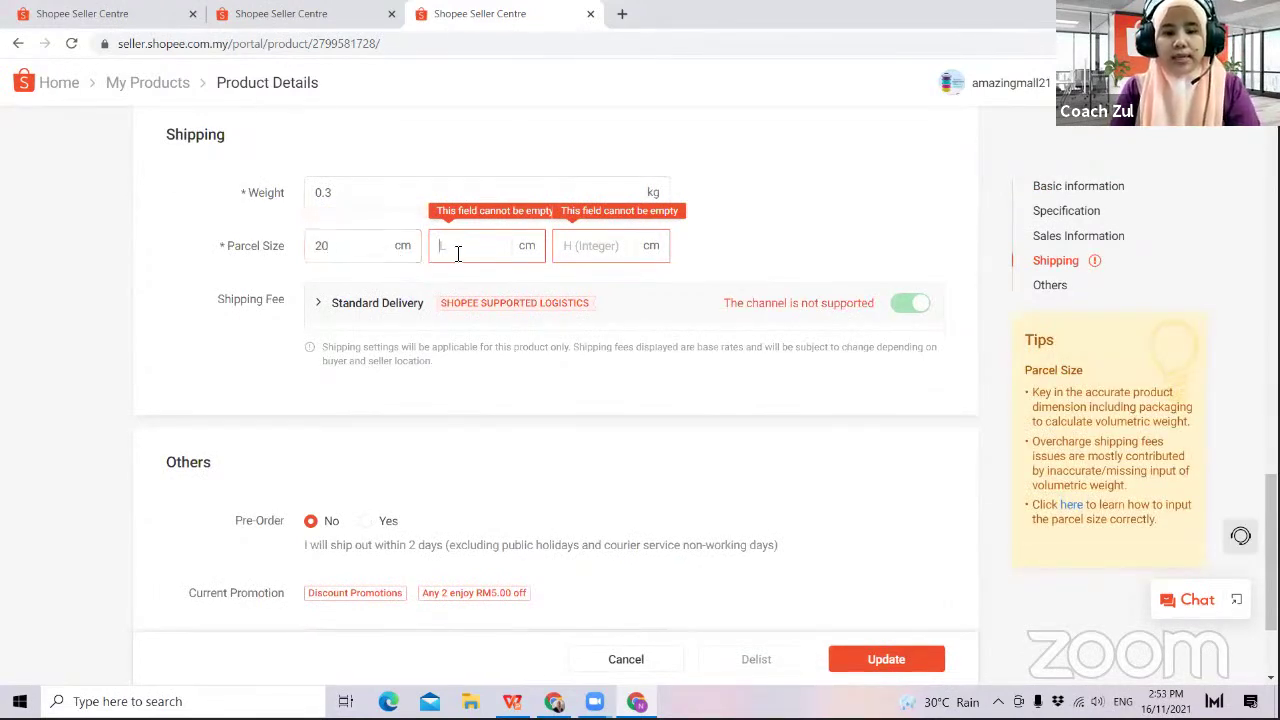
pyautogui.write('18')
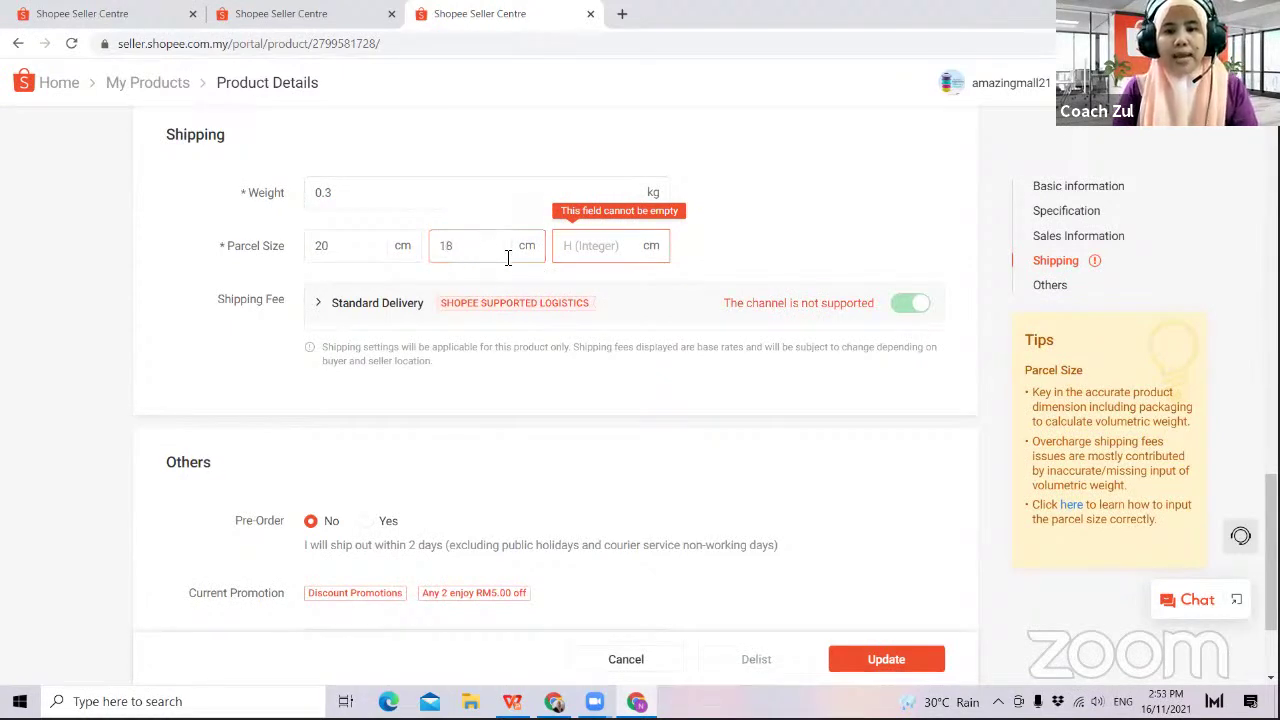
pyautogui.click(600, 253)
pyautogui.write('18')
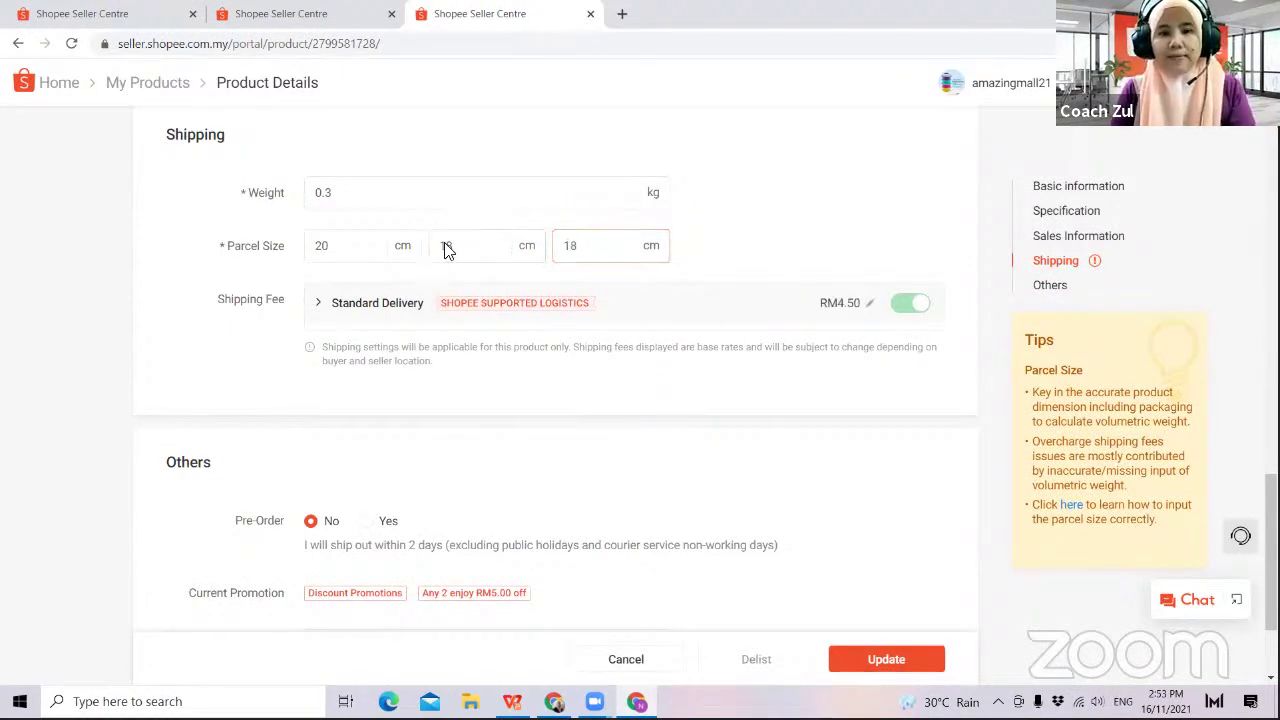
pyautogui.moveTo(447, 250); pyautogui.dragTo(349, 248)
pyautogui.press('BackSpace')
pyautogui.write('5')
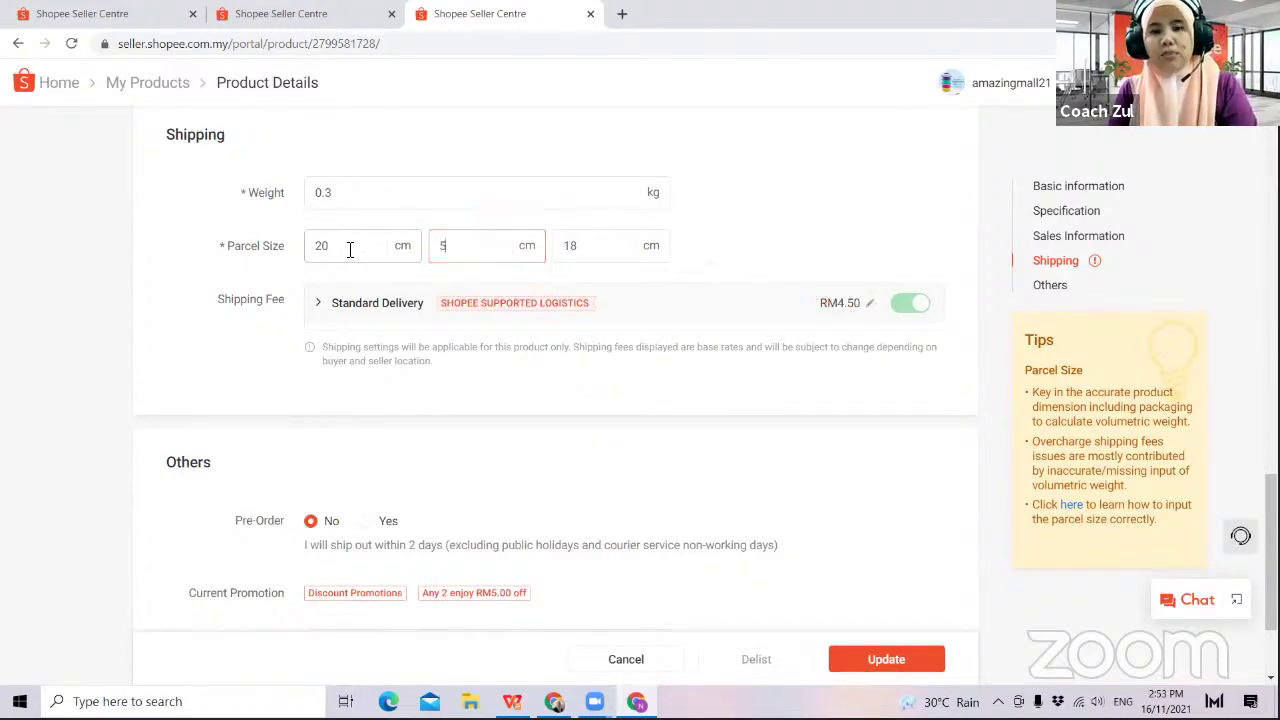
pyautogui.click(882, 655)
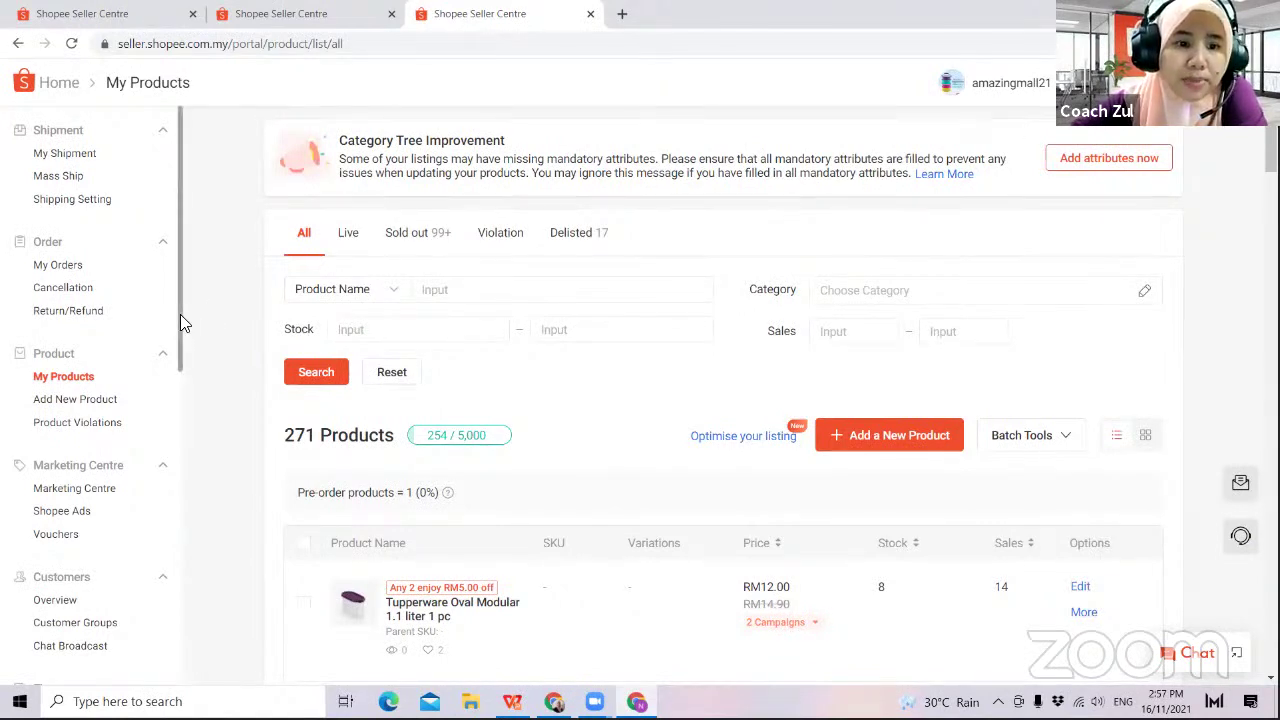
# - Open the shop's Business Insights dashboard and set its data period to Past 30 Days
pyautogui.scroll(-4, 176, 326)
pyautogui.scroll(-2, 155, 530)
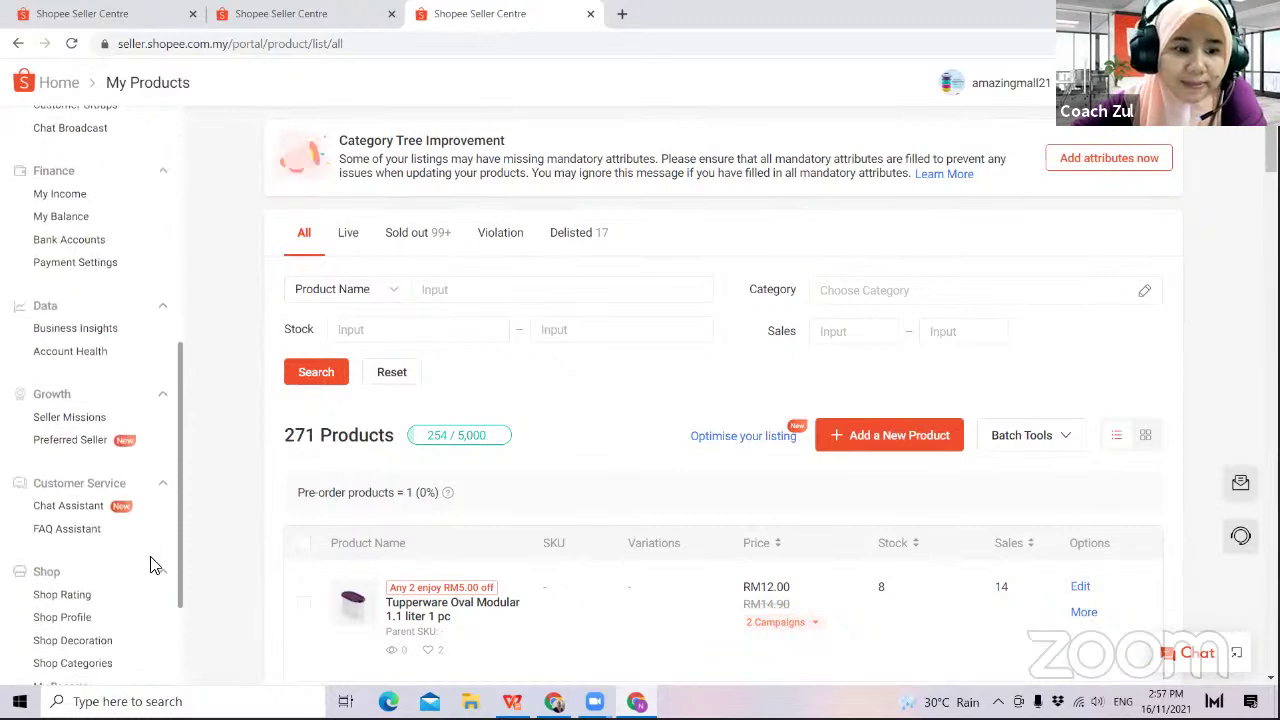
pyautogui.scroll(2, 190, 545)
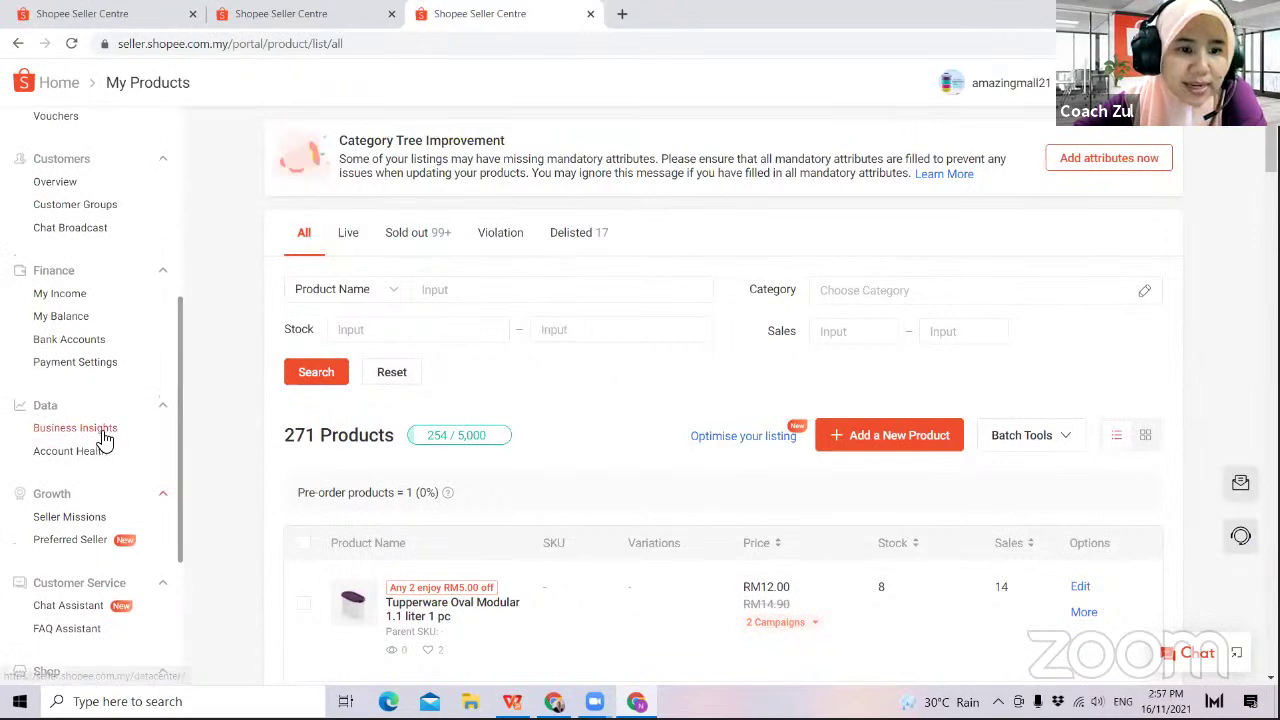
pyautogui.click(104, 440)
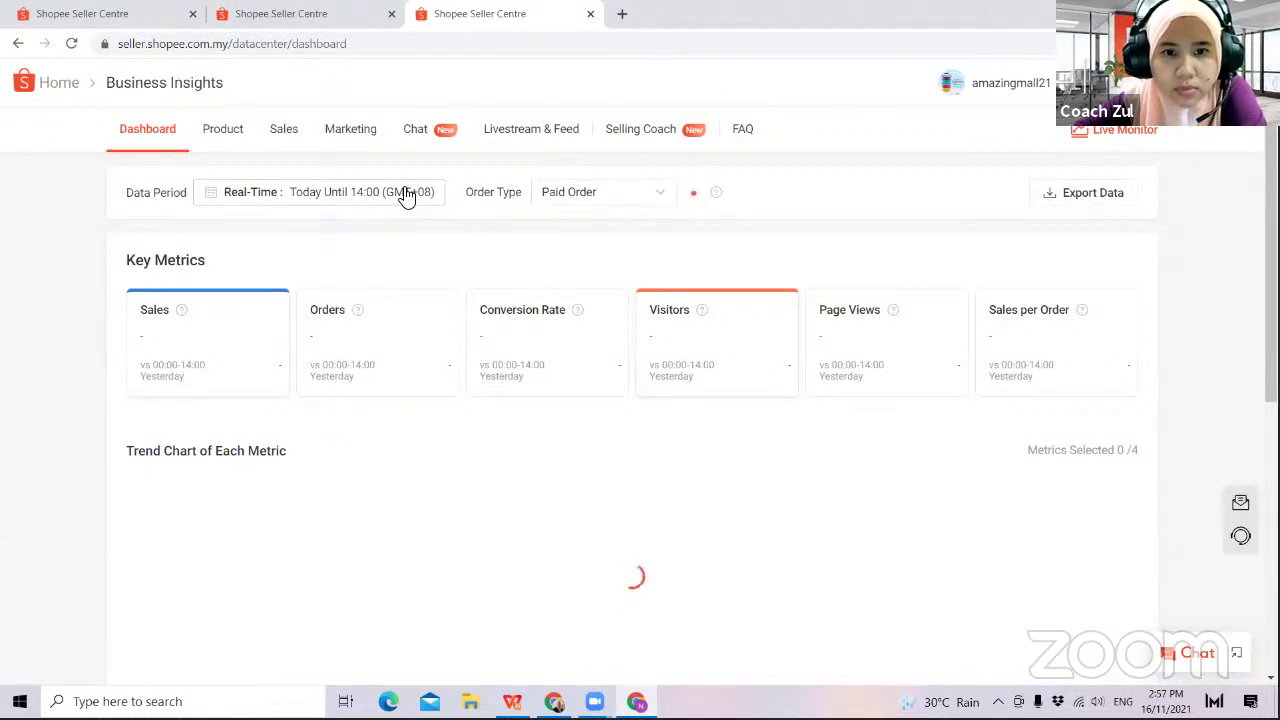
pyautogui.hotkey('ctrl', 'l')
pyautogui.press('Return')
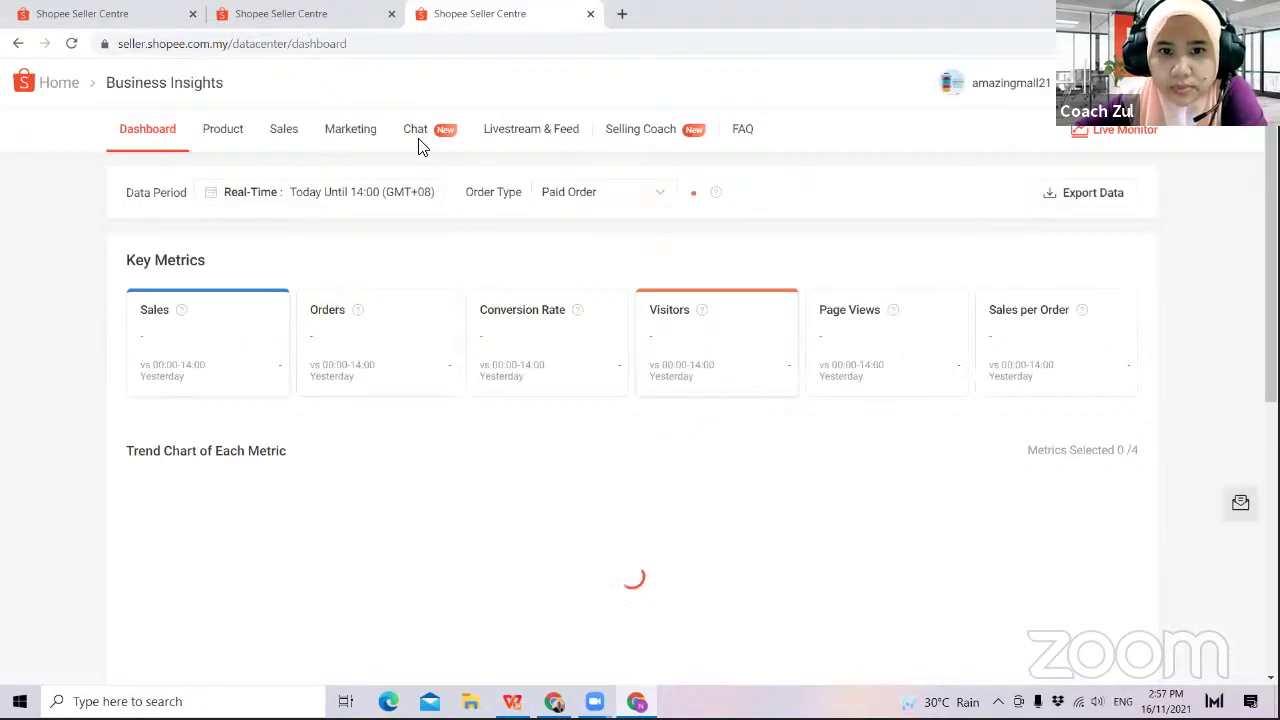
pyautogui.click(279, 203)
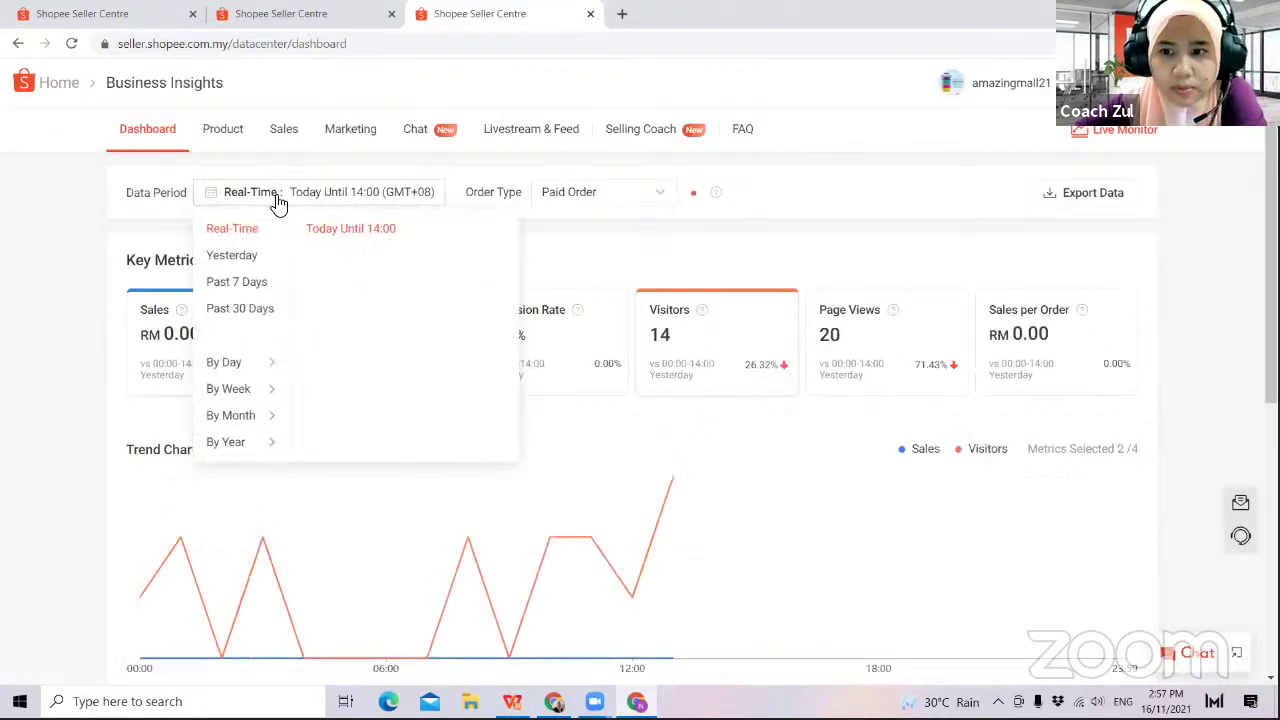
pyautogui.click(260, 304)
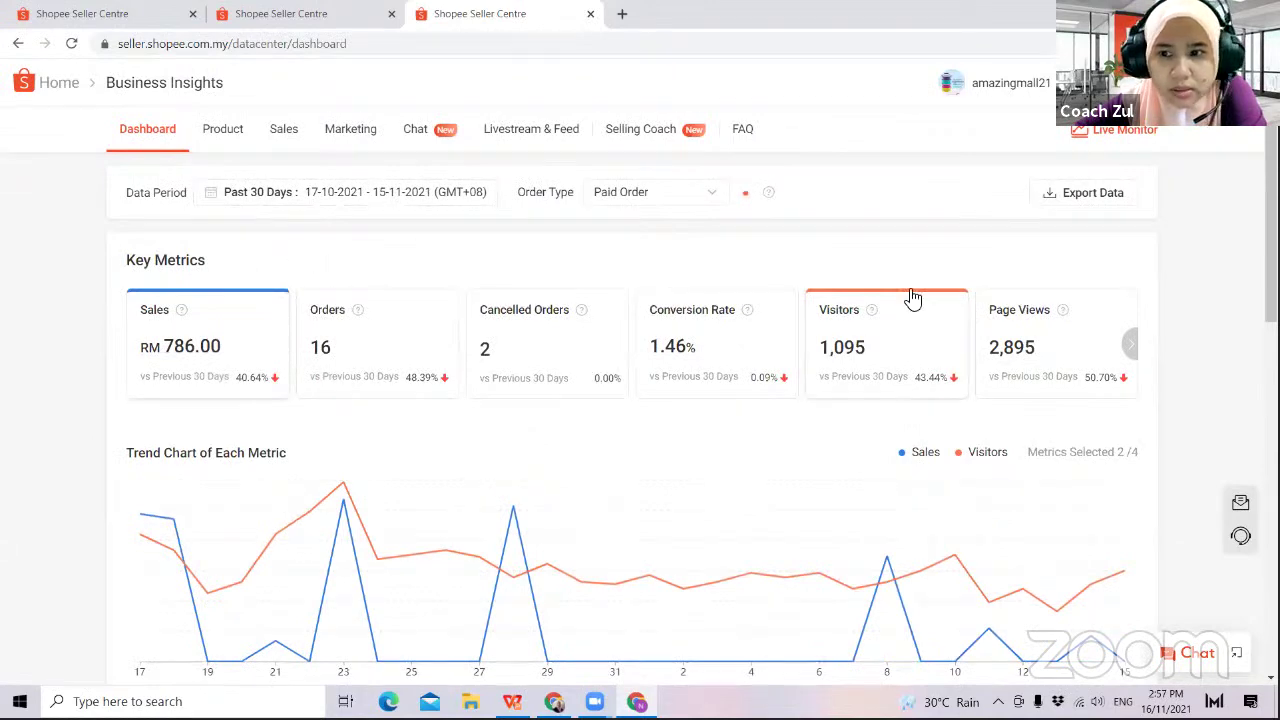
# - Examine the dashboard's trend chart, buyer statistics, and product and category rankings by sales
pyautogui.scroll(-10, 1272, 240)
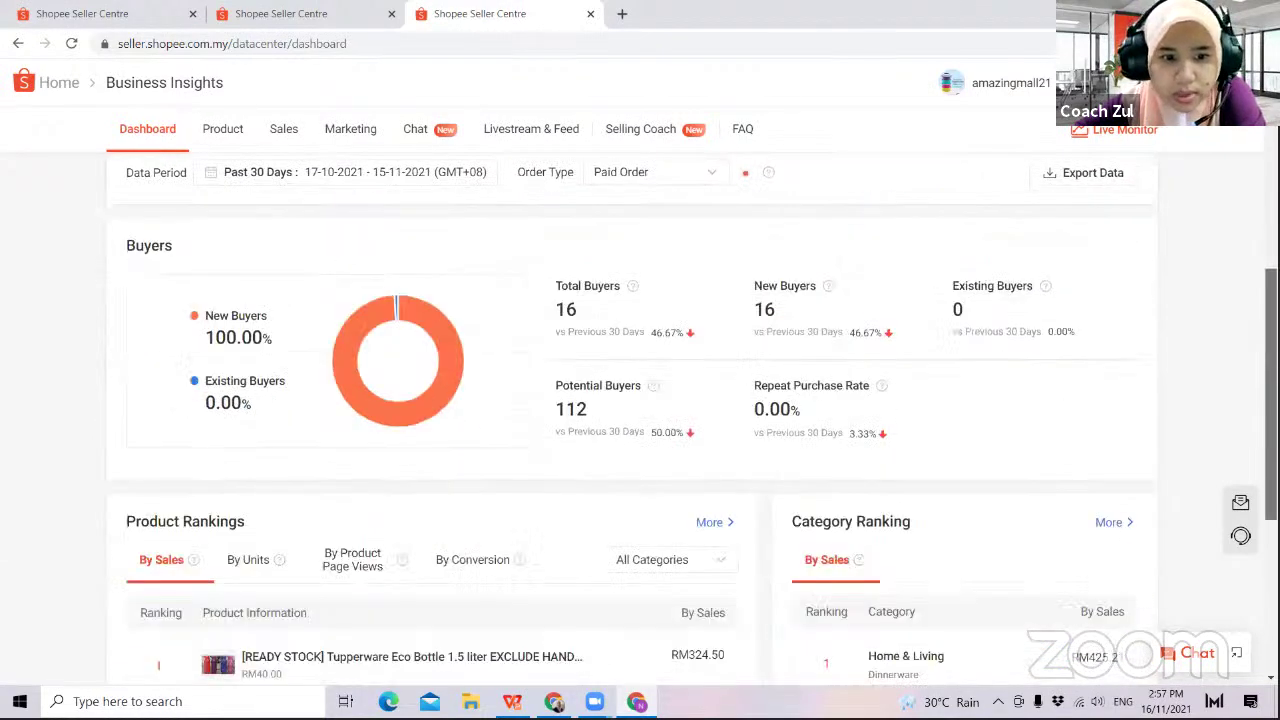
pyautogui.scroll(1, 693, 438)
pyautogui.scroll(-1, 693, 438)
pyautogui.scroll(5, 693, 438)
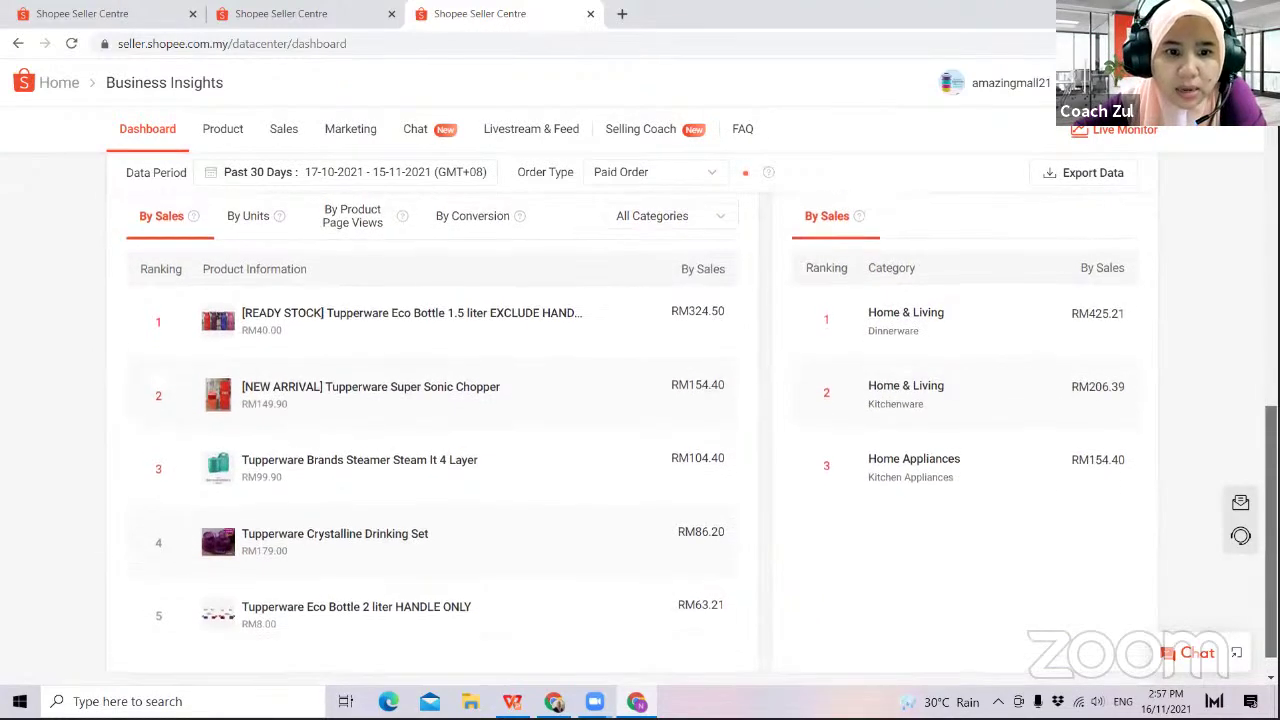
pyautogui.scroll(3, 693, 438)
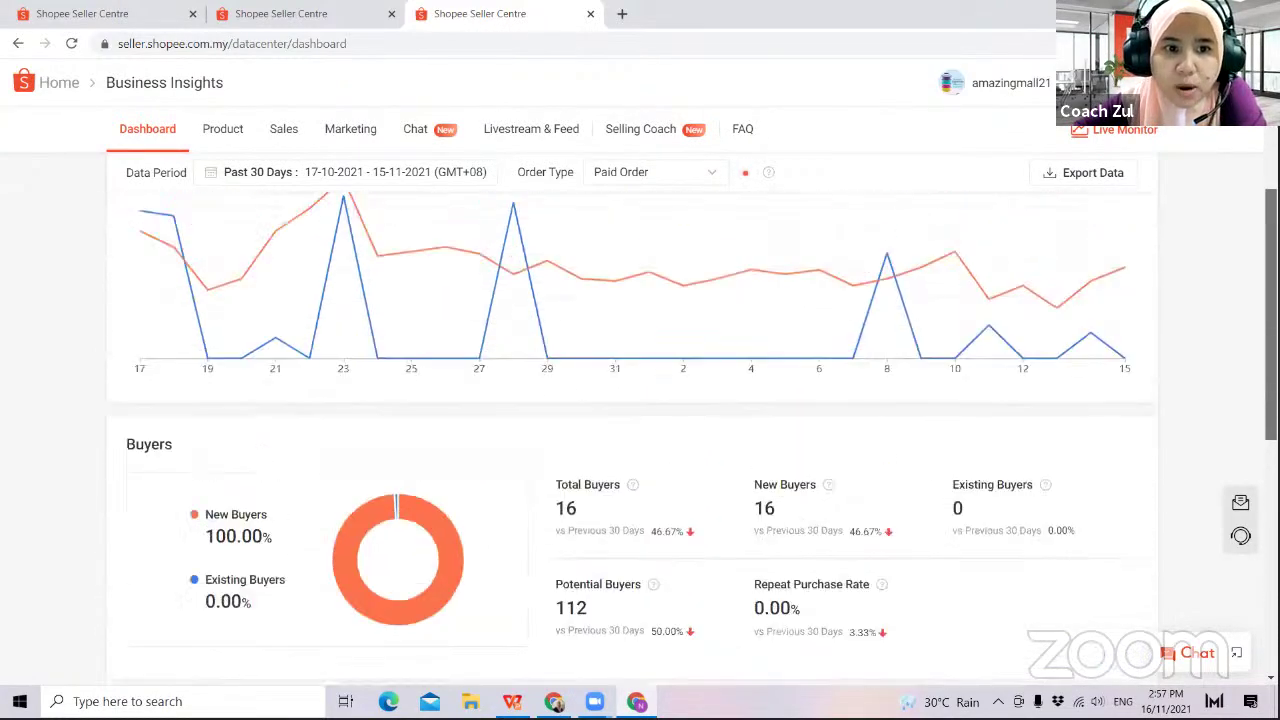
pyautogui.scroll(-1, 693, 438)
pyautogui.scroll(-3, 640, 420)
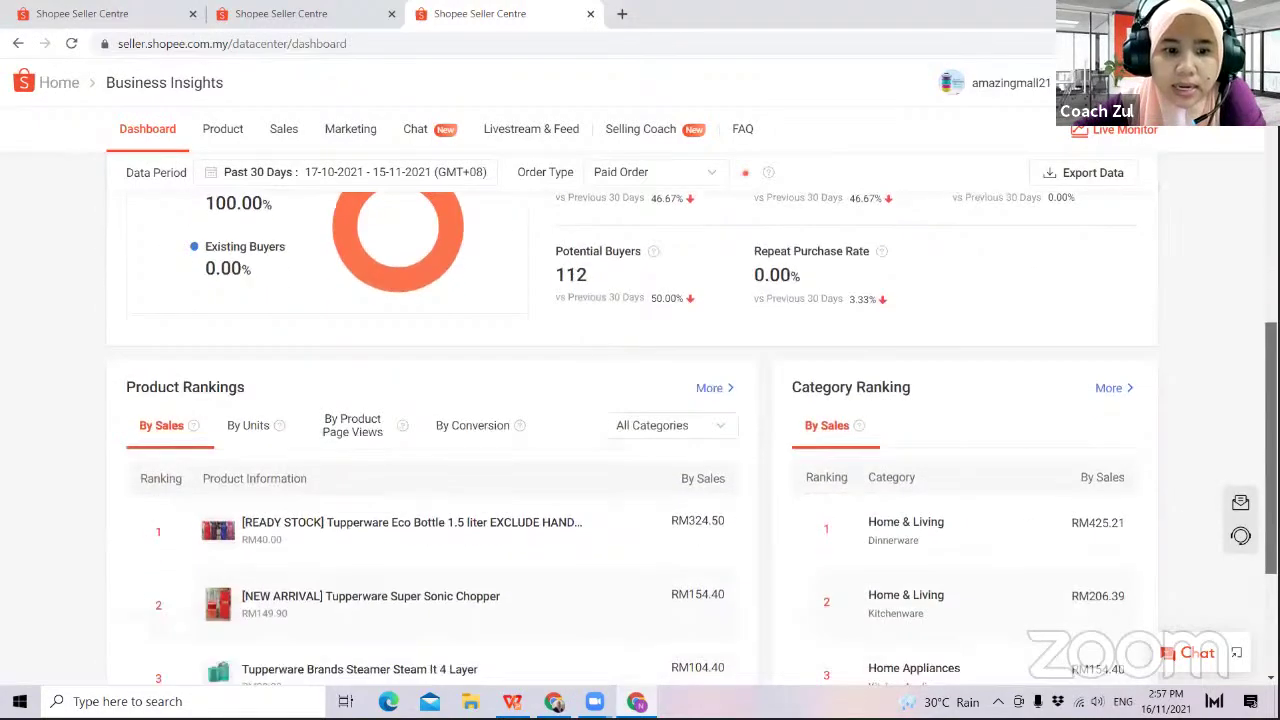
pyautogui.scroll(-2, 631, 539)
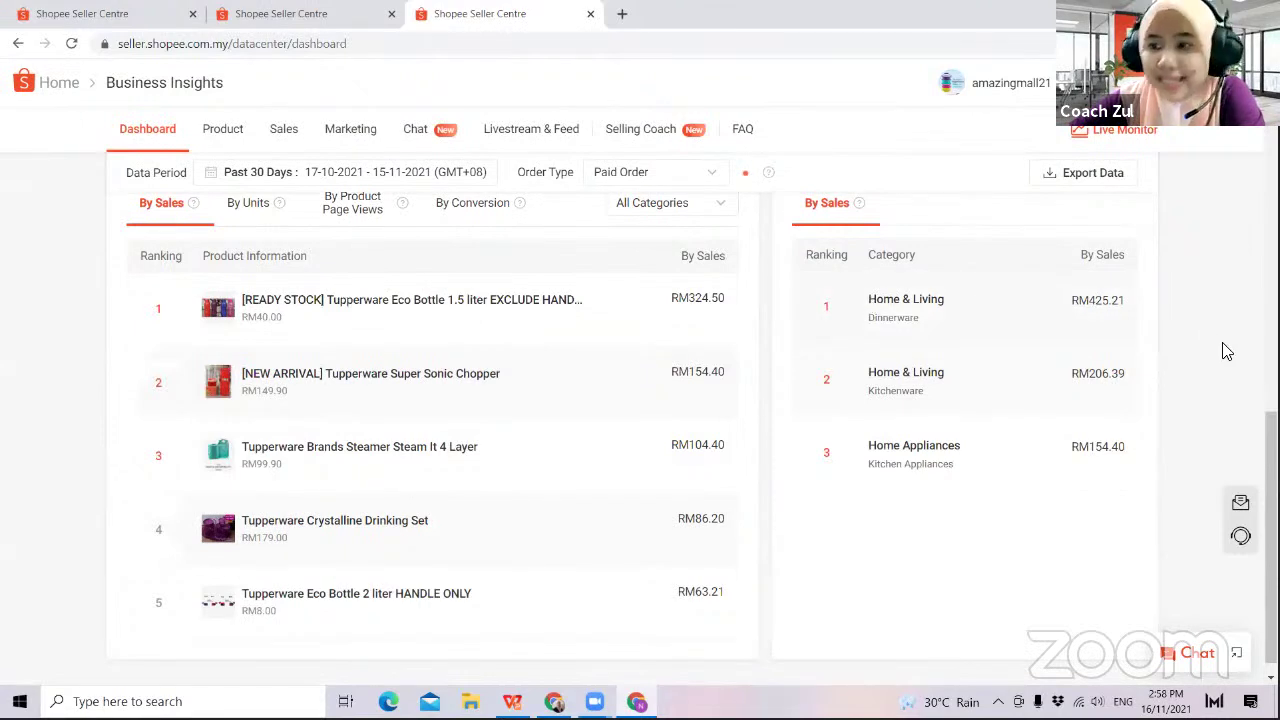
# - Compare the product rankings by units, by product page views and by conversion
pyautogui.scroll(1, 1143, 371)
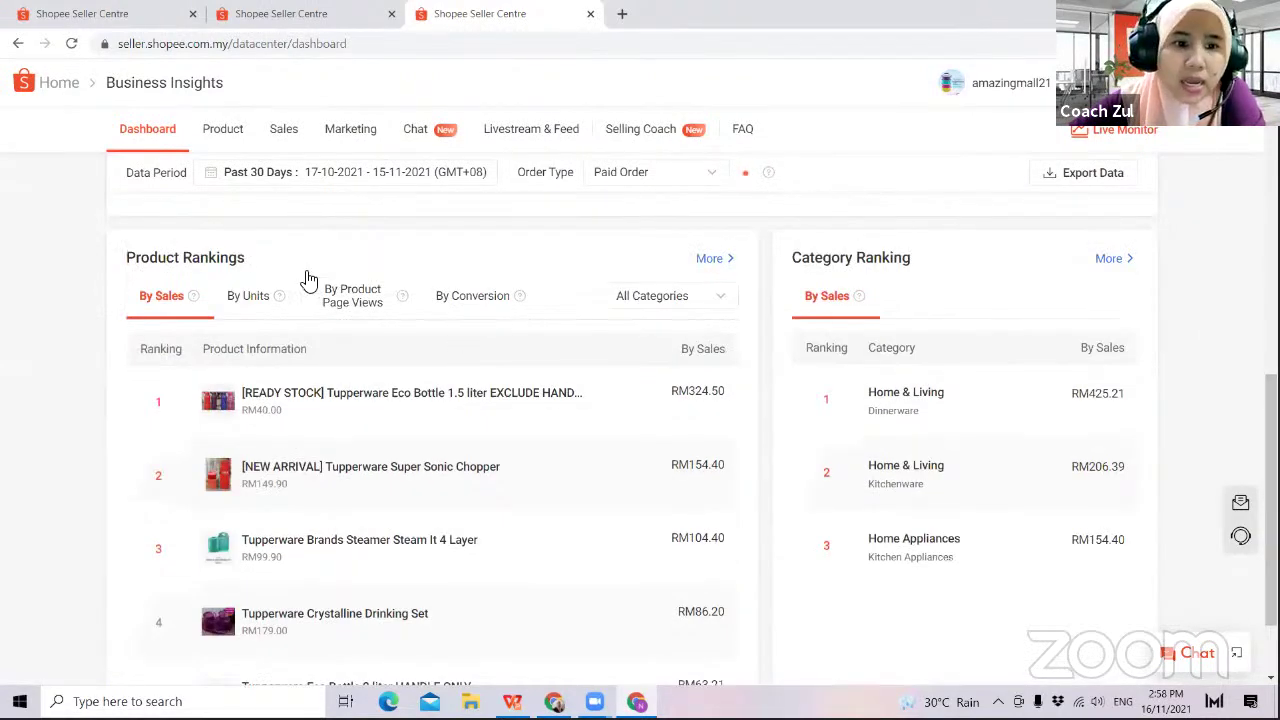
pyautogui.click(255, 299)
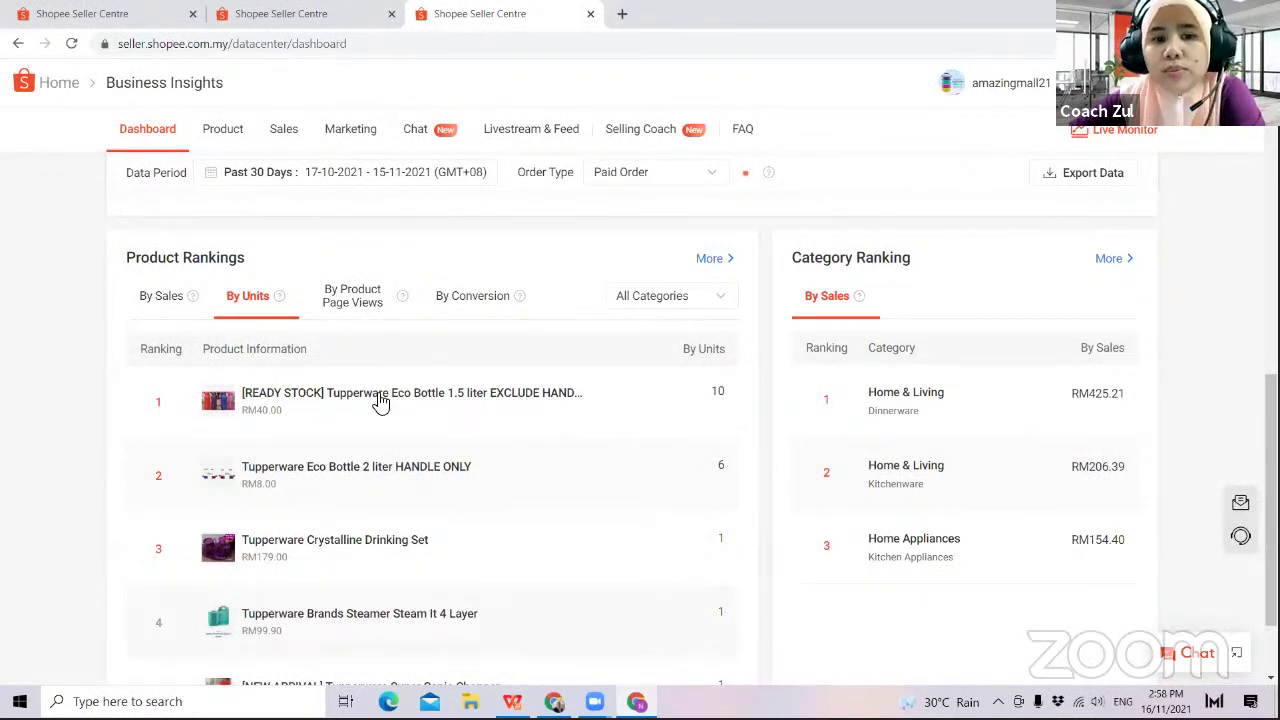
pyautogui.click(358, 305)
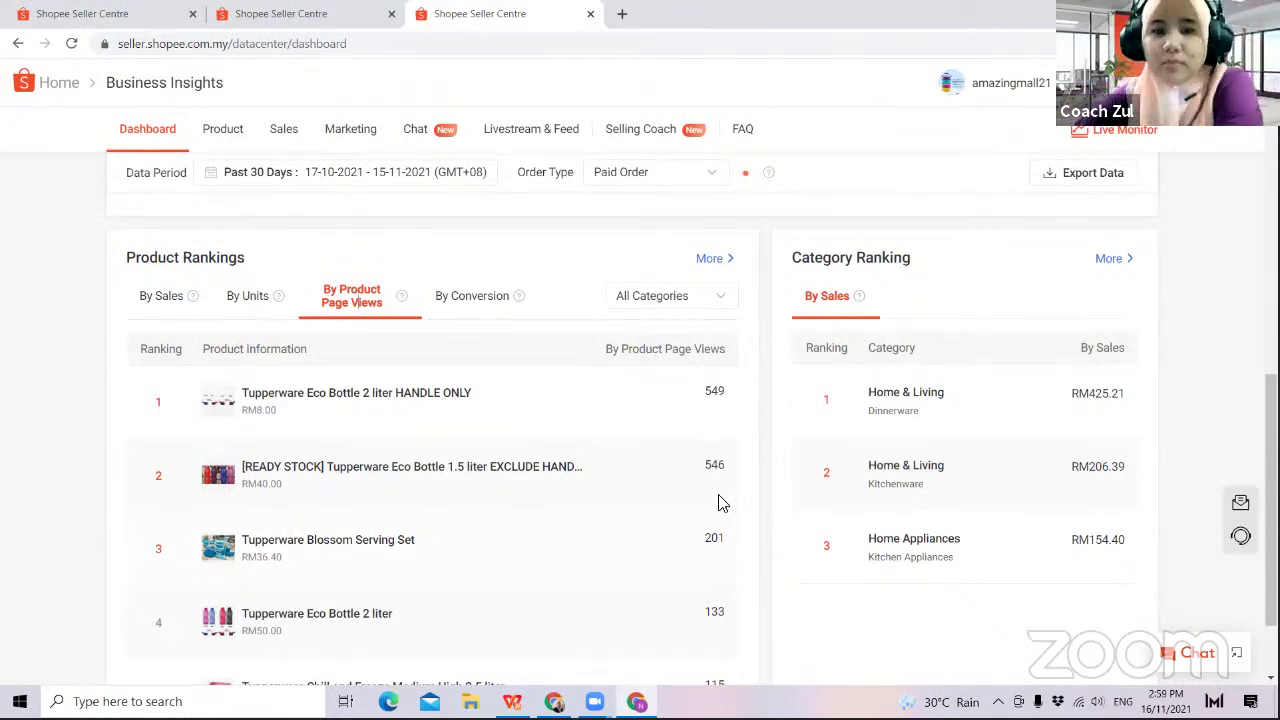
pyautogui.click(505, 298)
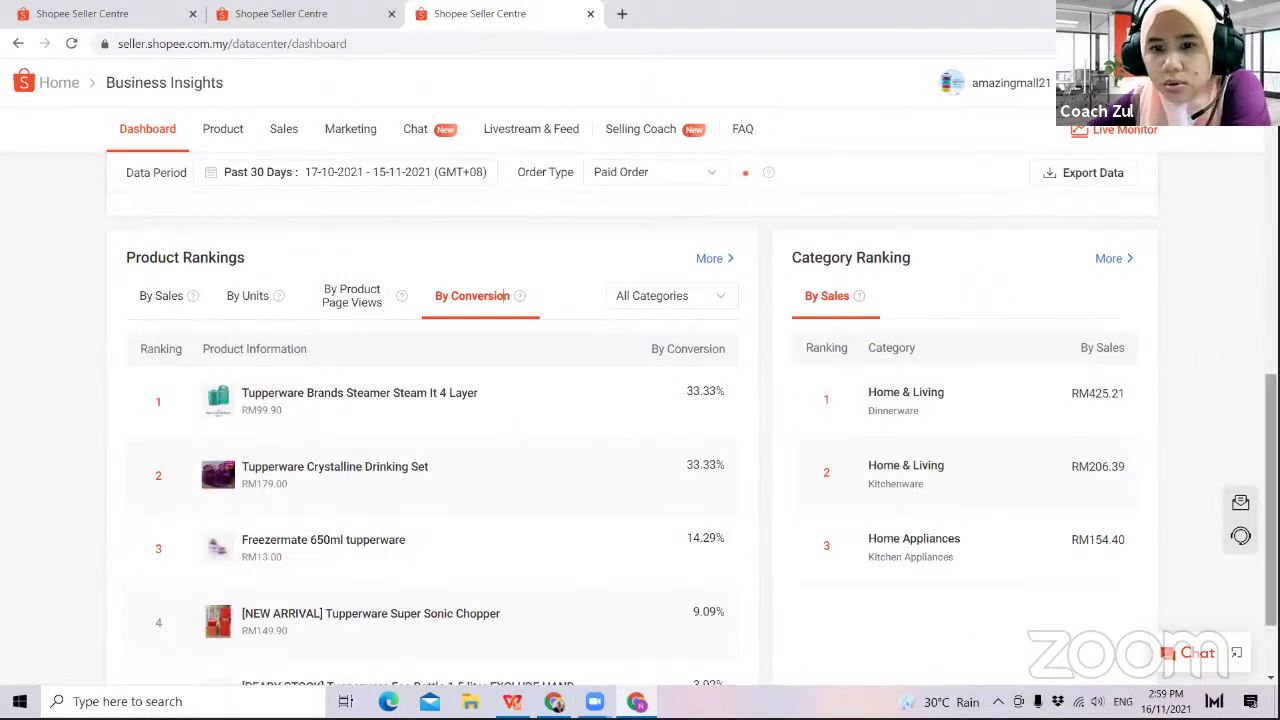
# - Open the Product overview in Business Insights and set its data period to Past 30 Days
pyautogui.scroll(-1, 1272, 500)
pyautogui.scroll(2, 1272, 500)
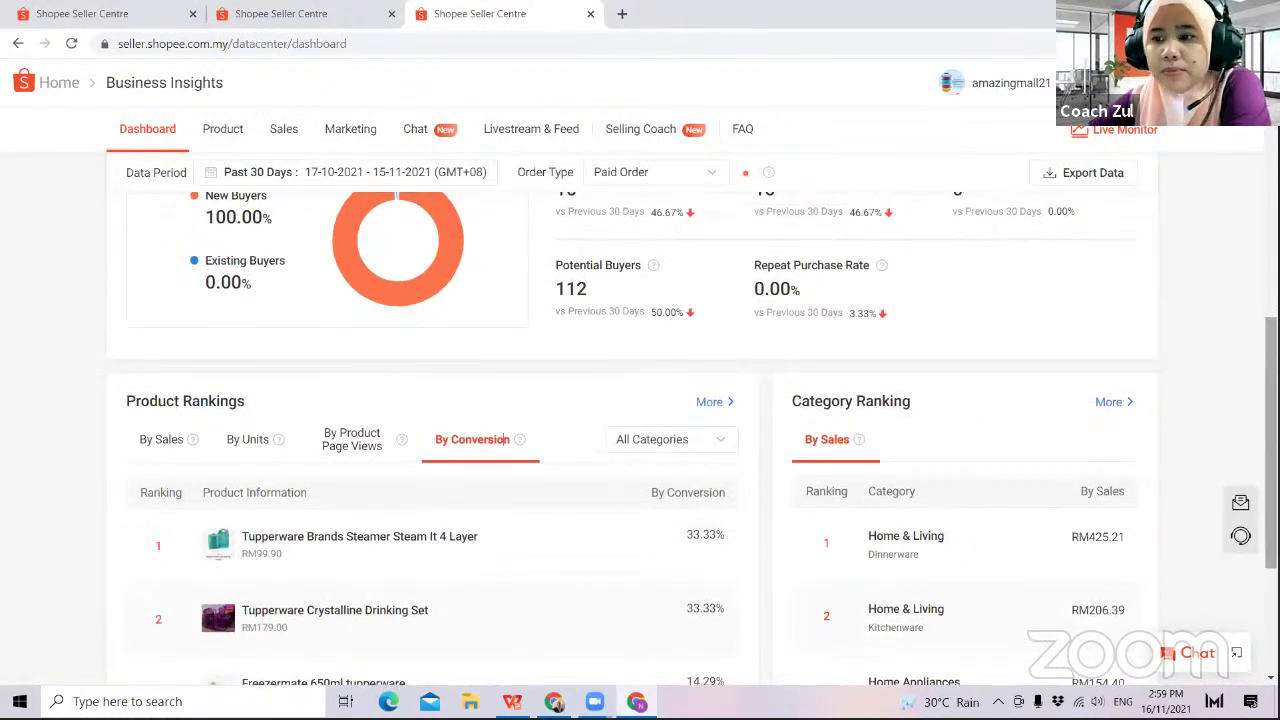
pyautogui.scroll(5, 1229, 186)
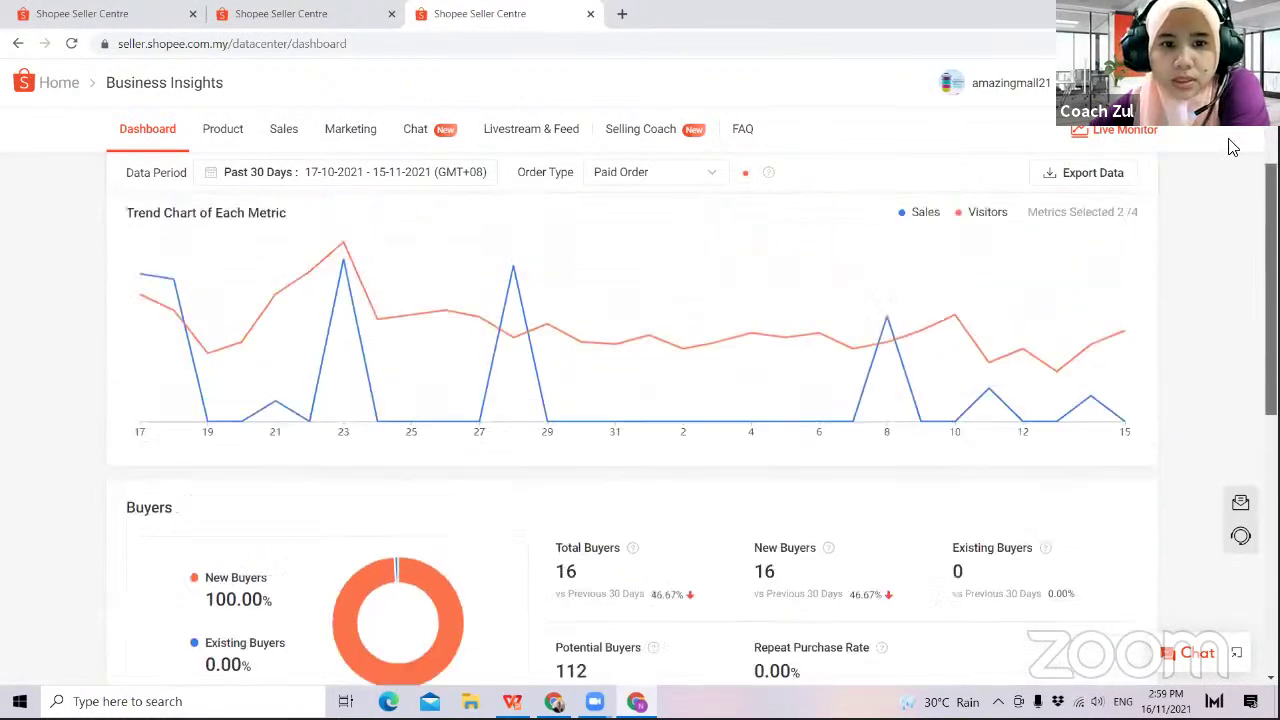
pyautogui.scroll(1, 1230, 140)
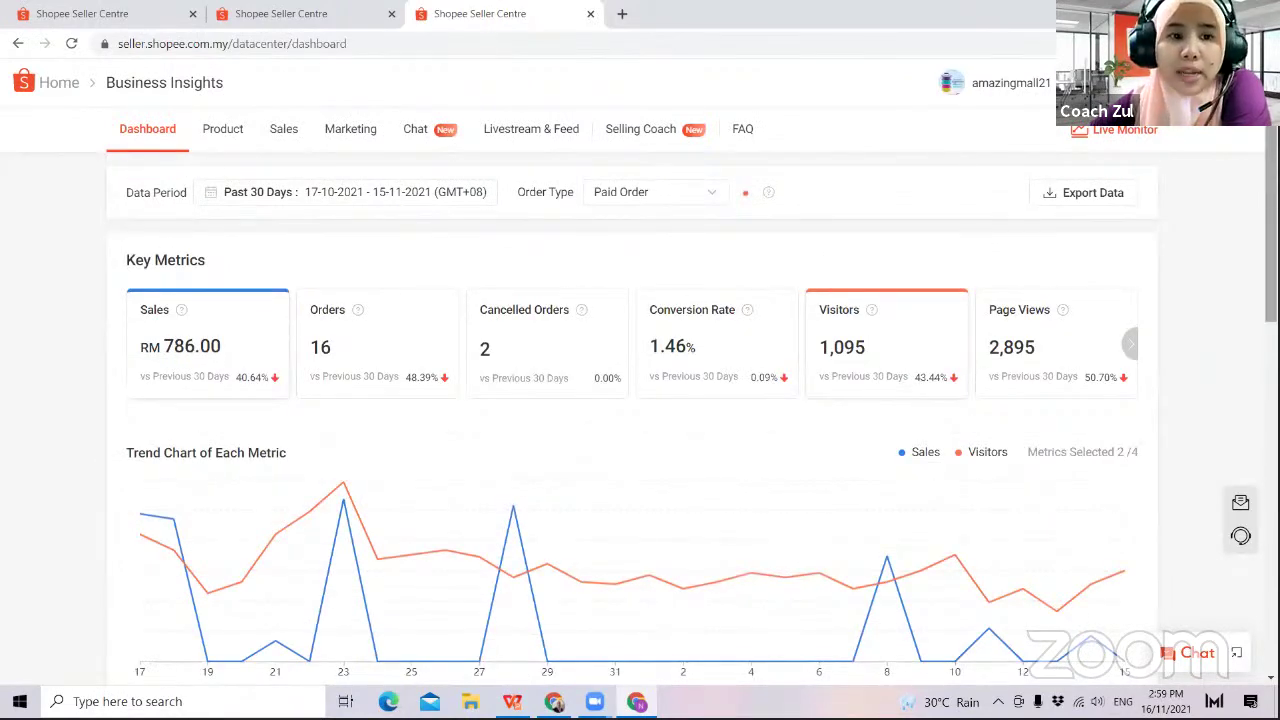
pyautogui.click(211, 138)
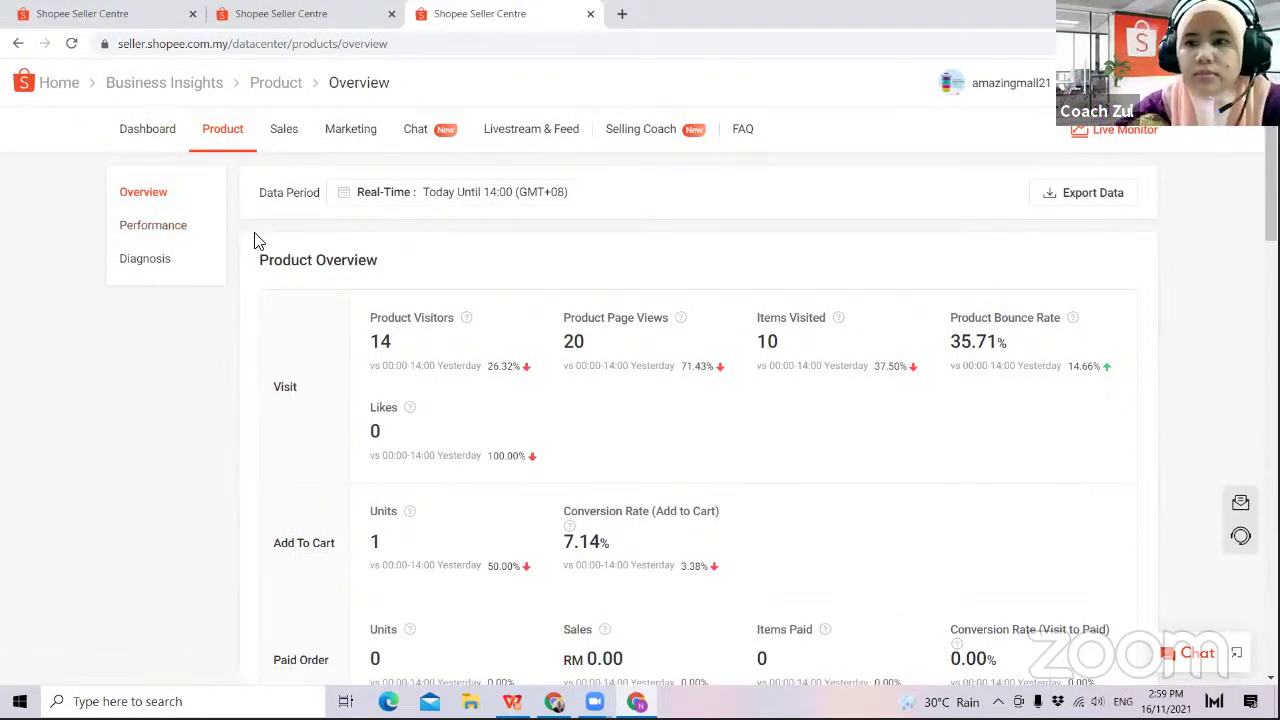
pyautogui.click(466, 195)
pyautogui.click(390, 314)
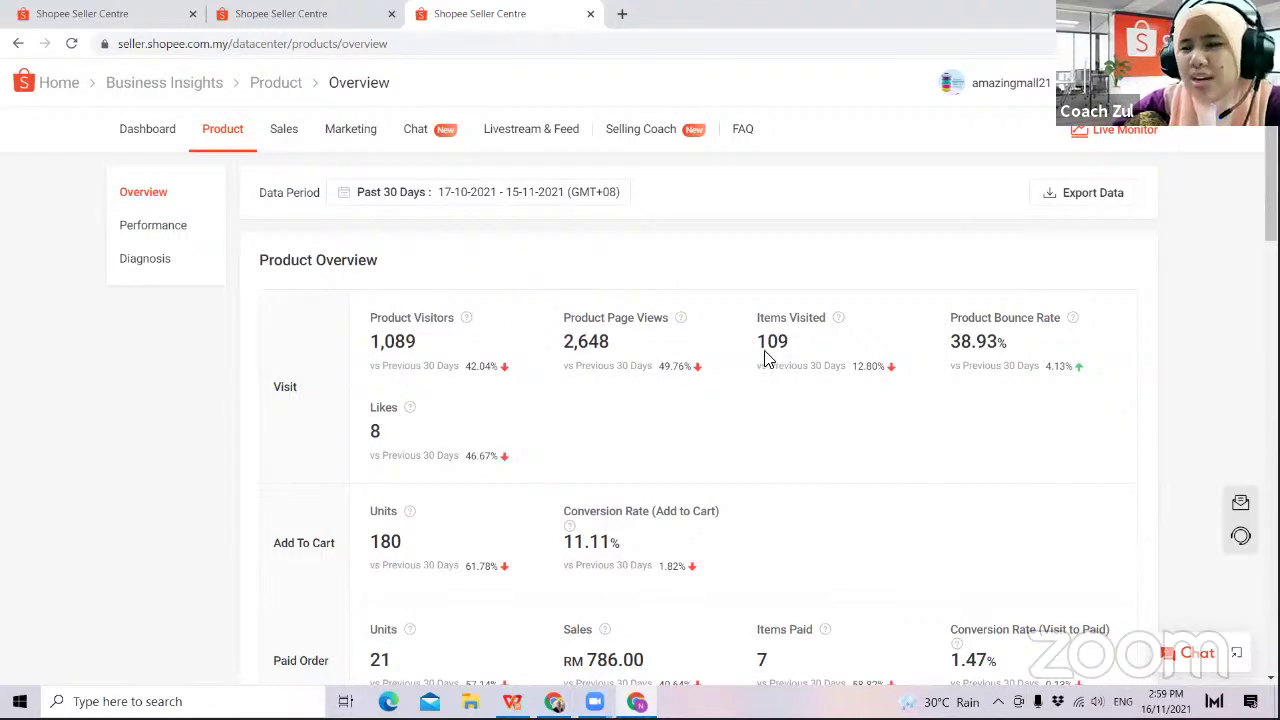
# - Examine the add-to-cart and paid order figures and the metric trend chart in the product overview
pyautogui.scroll(-3, 1272, 200)
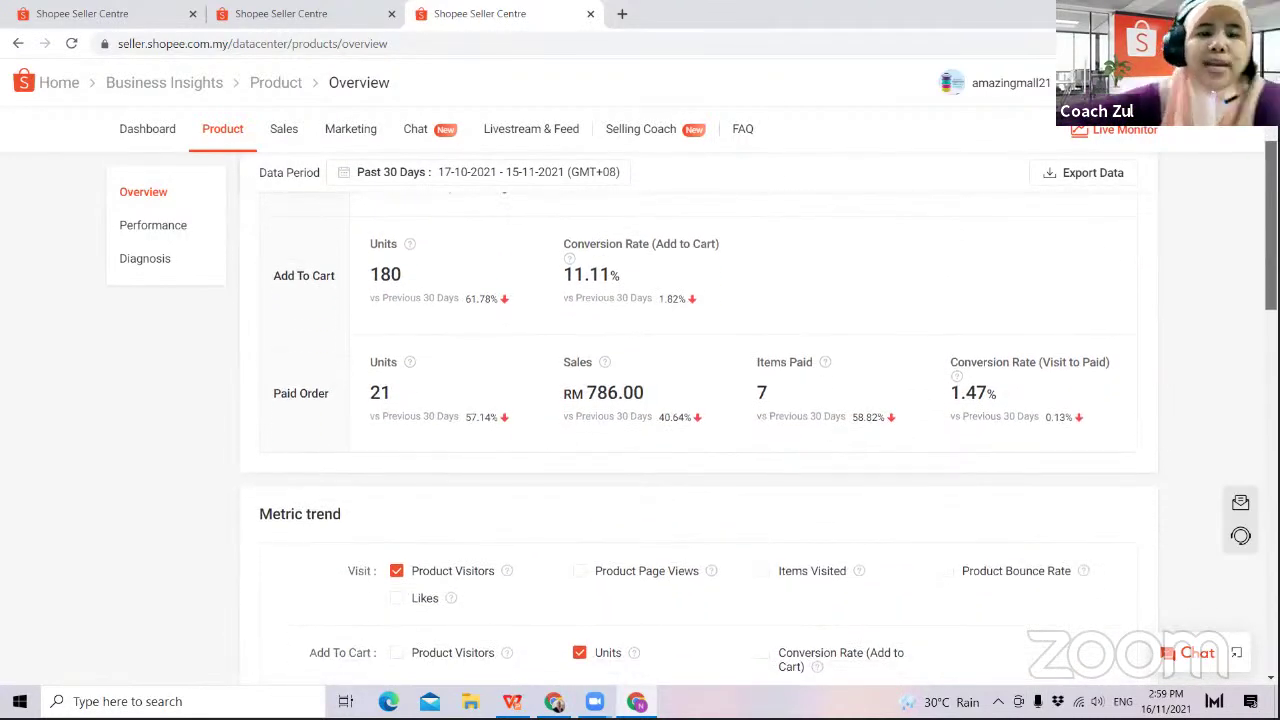
pyautogui.scroll(-1, 761, 438)
pyautogui.scroll(1, 338, 229)
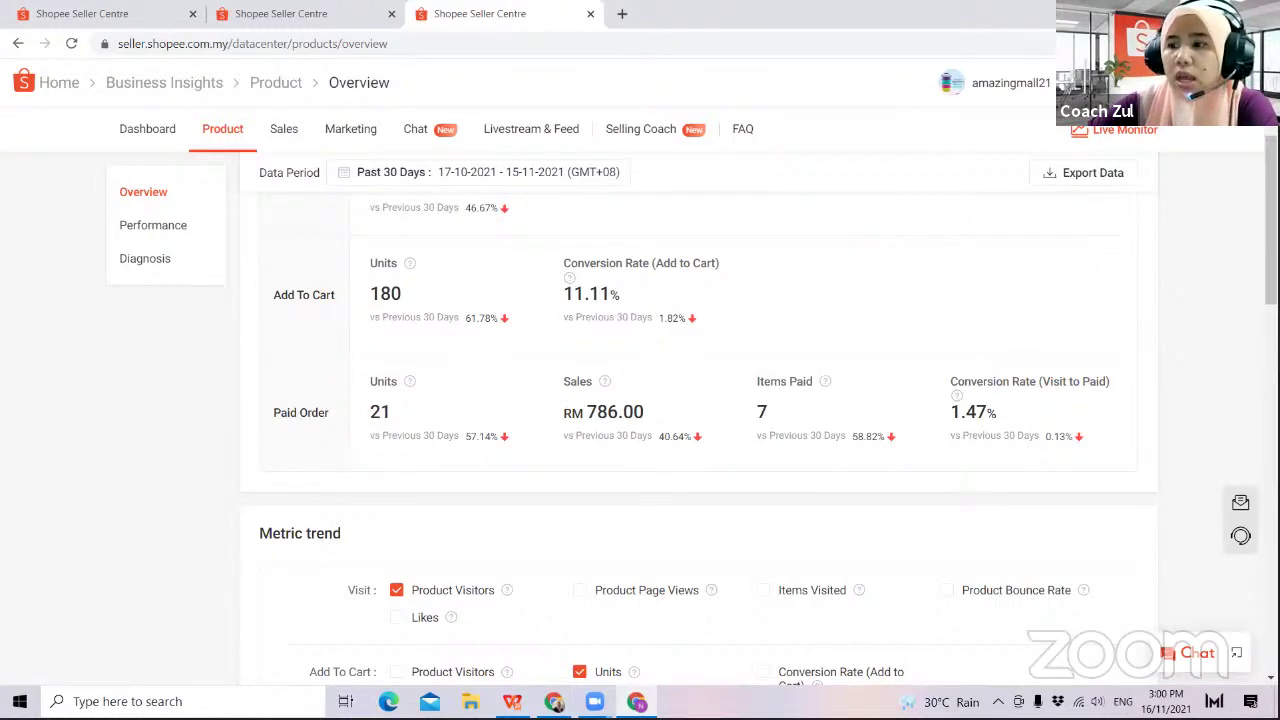
pyautogui.scroll(-2, 1270, 250)
pyautogui.scroll(-1, 700, 440)
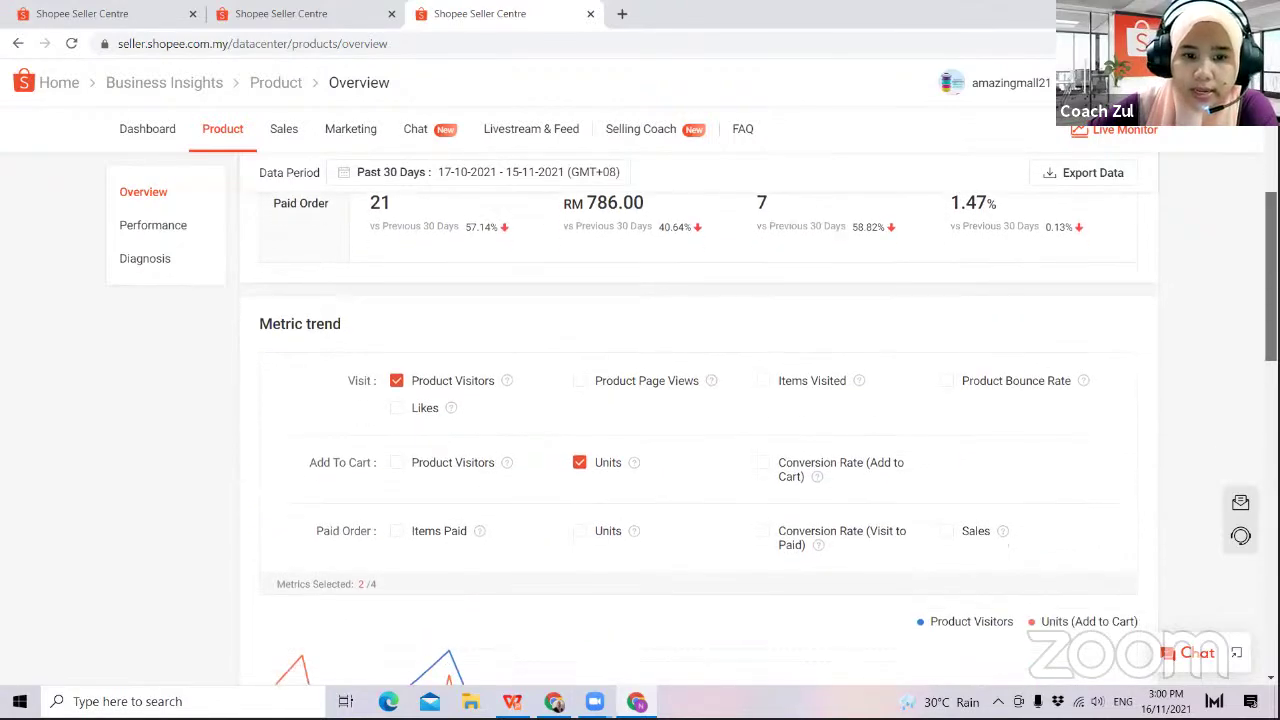
pyautogui.scroll(-8, 700, 440)
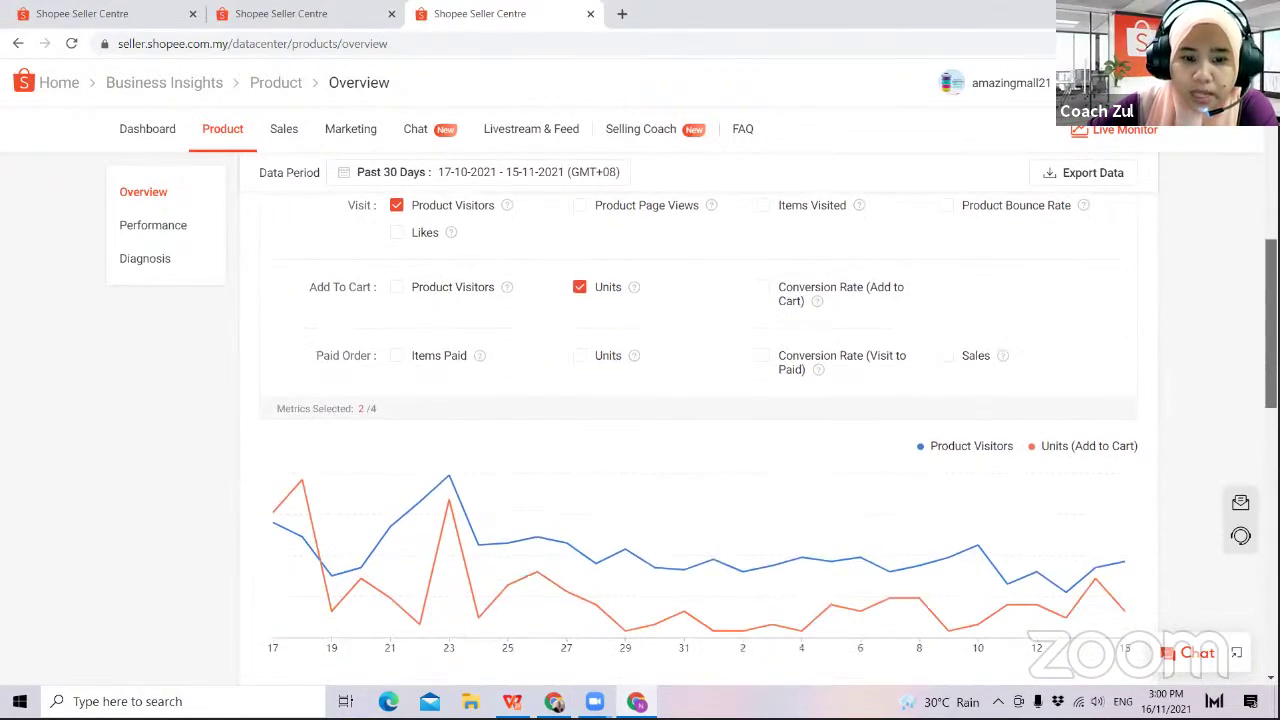
# - Compare the top 10 product rankings by visitors, page views, sales, units ordered and units added to cart
pyautogui.scroll(1, 1200, 520)
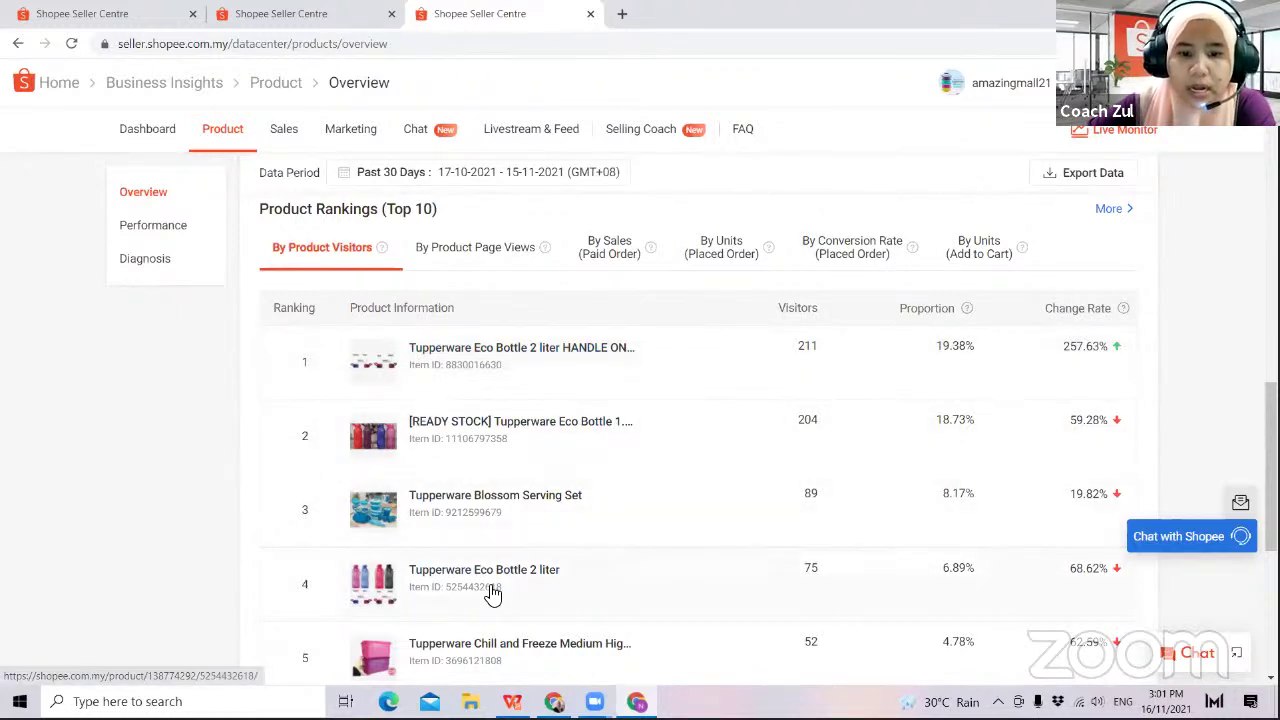
pyautogui.click(492, 258)
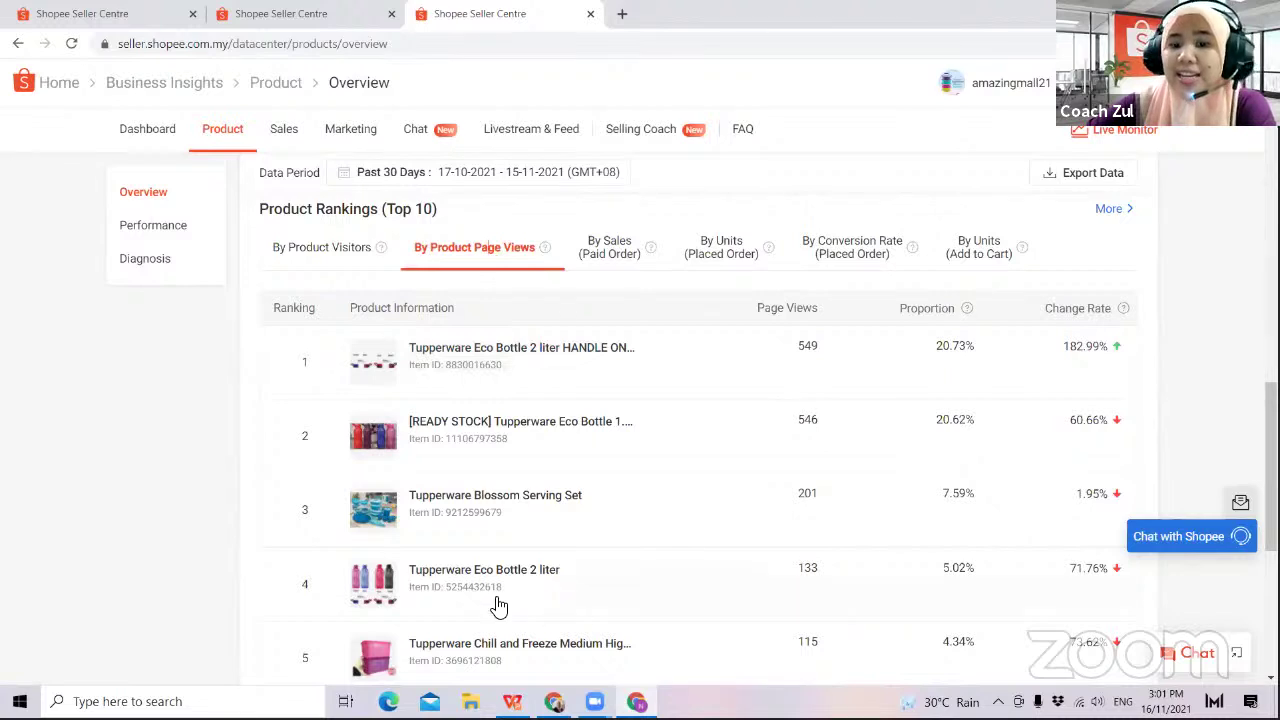
pyautogui.click(597, 249)
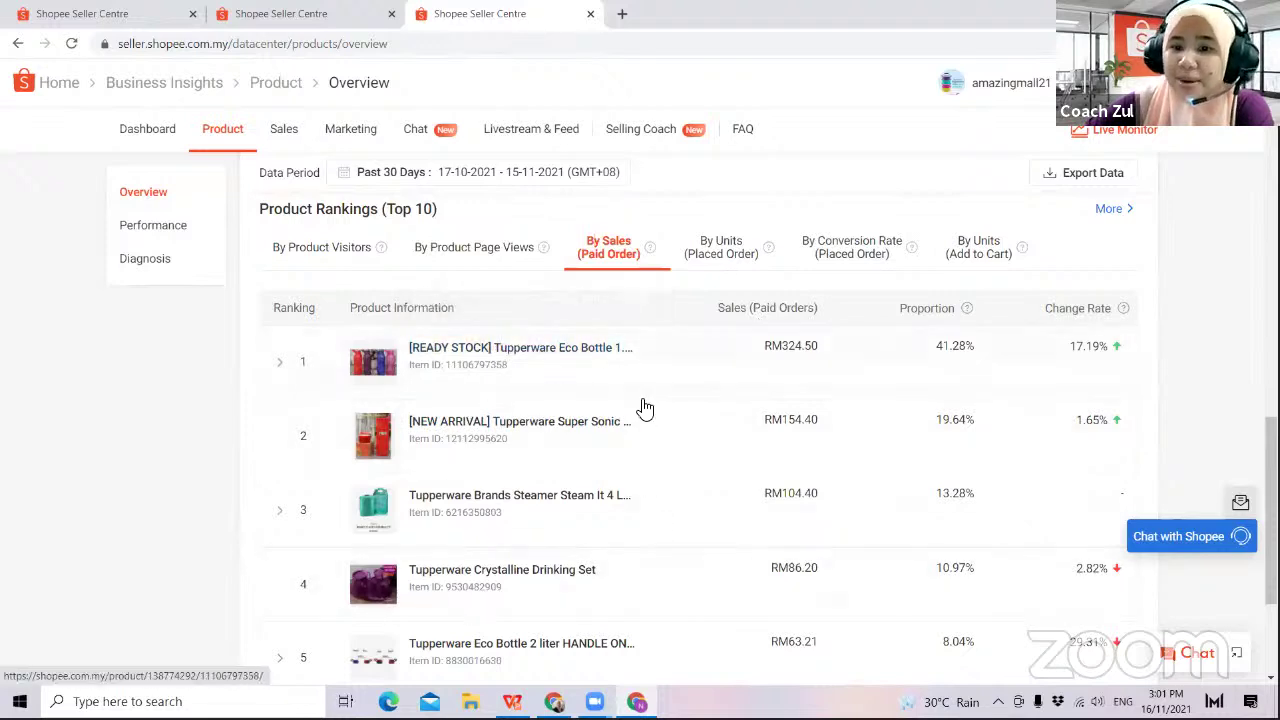
pyautogui.click(347, 257)
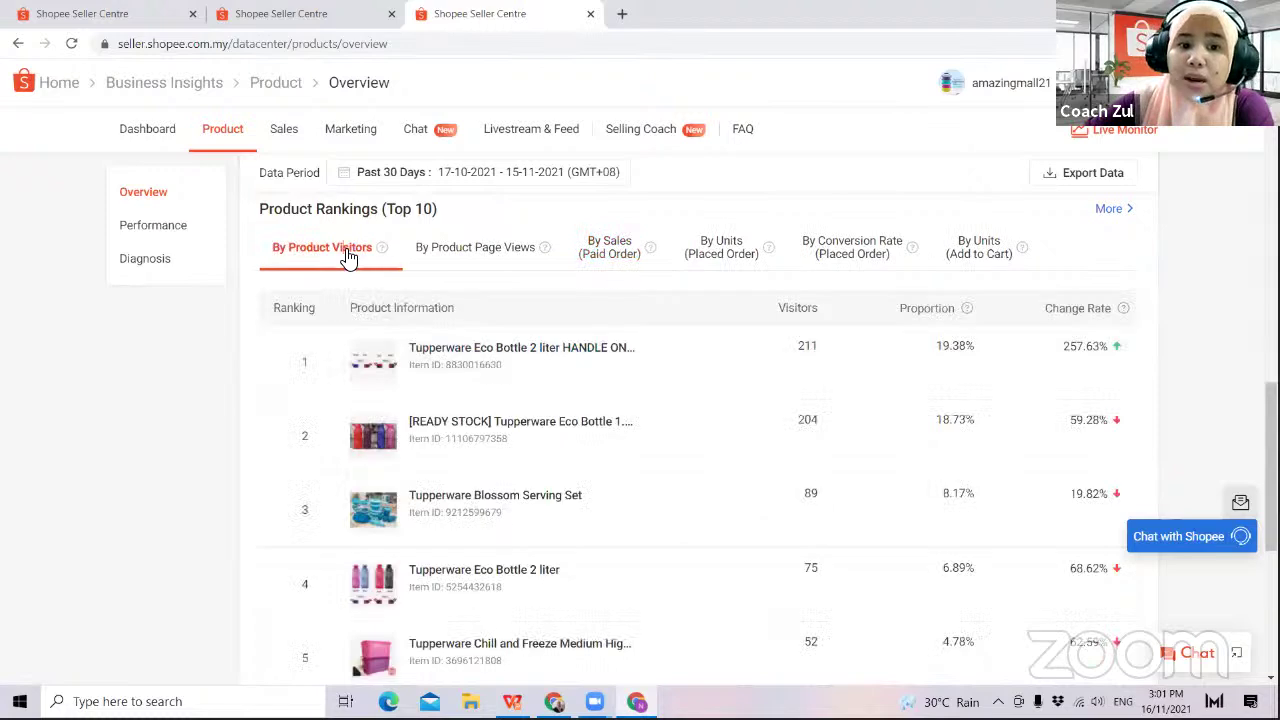
pyautogui.click(596, 256)
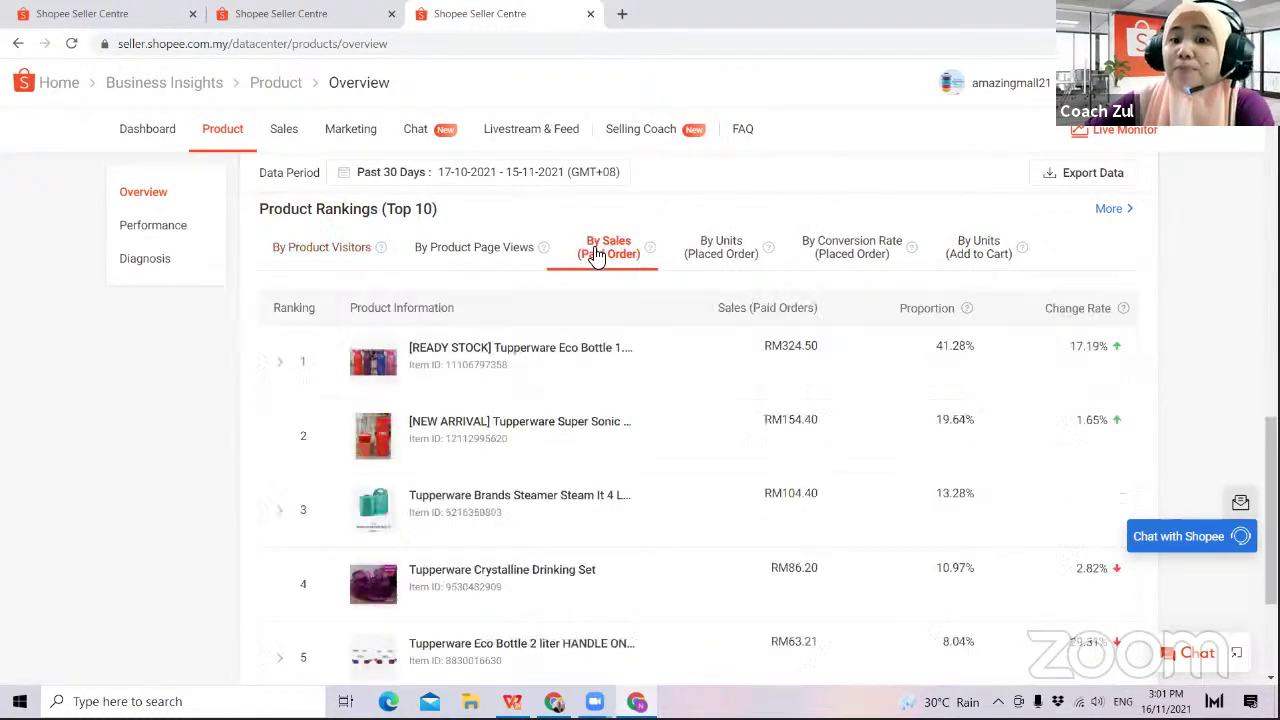
pyautogui.click(724, 253)
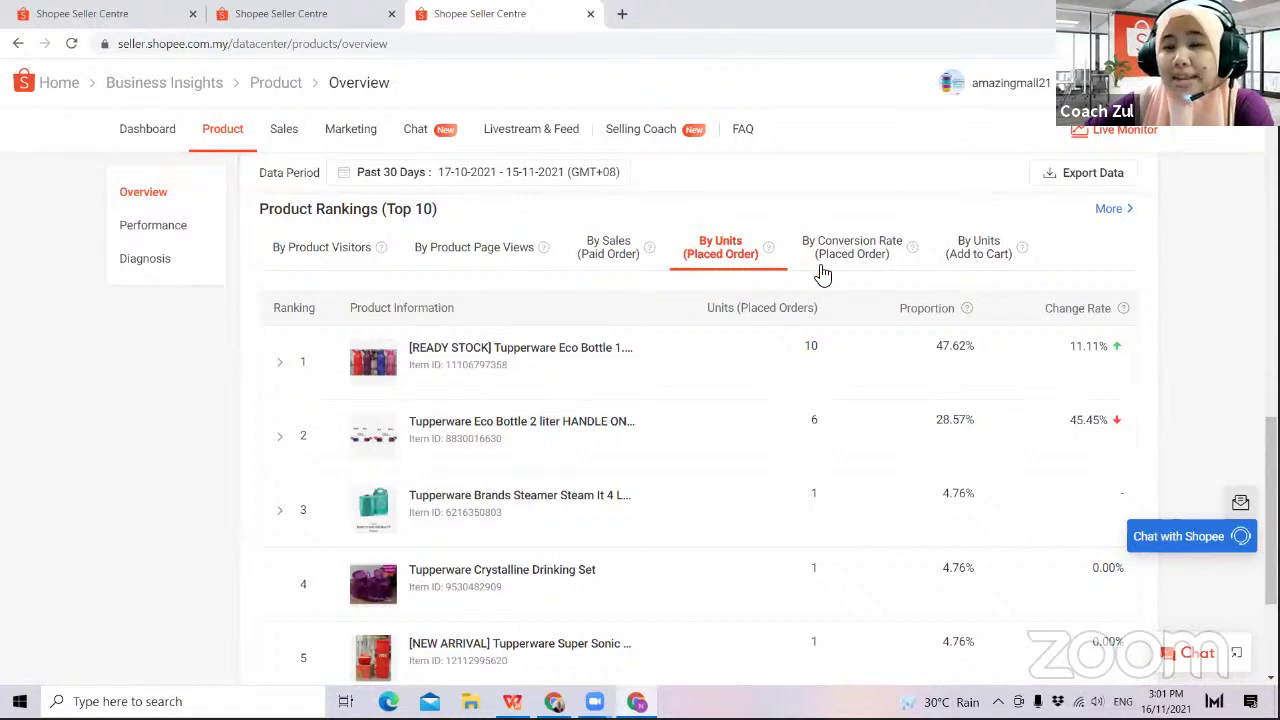
pyautogui.click(965, 258)
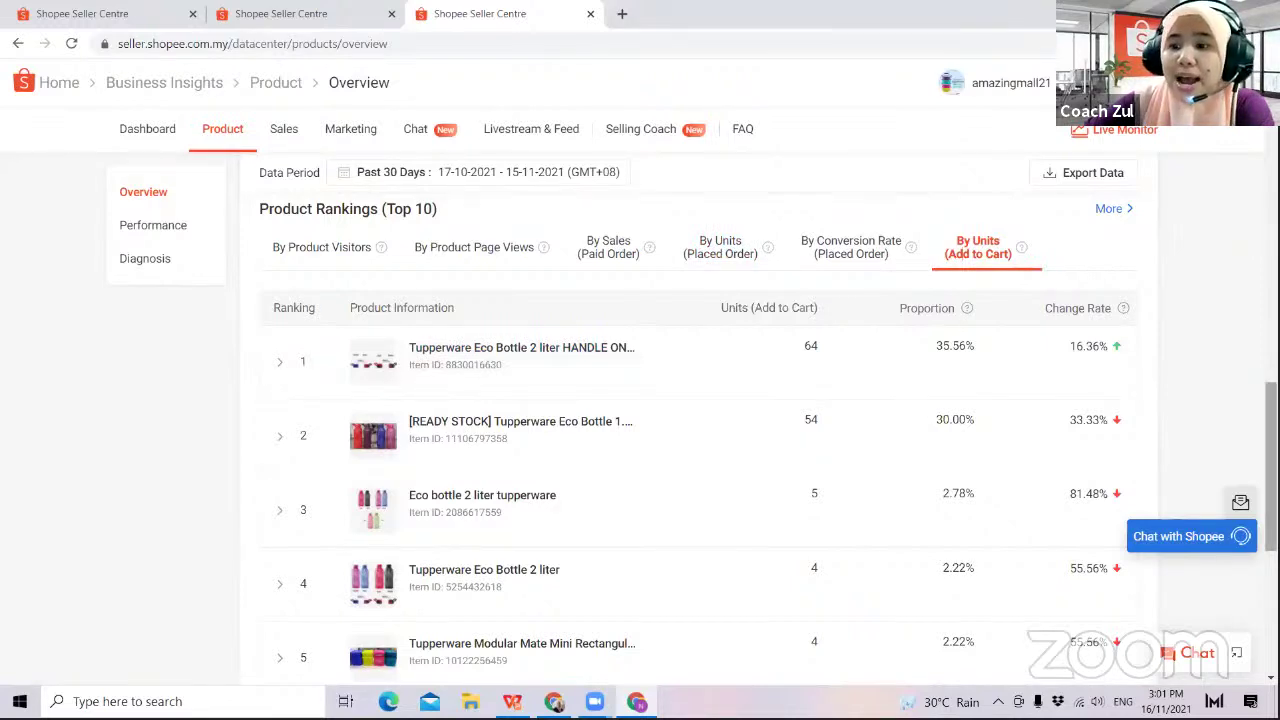
# - Examine the full top 10 ranking by add-to-cart units alongside the metric trend and paid order figures in the product overview
pyautogui.scroll(-5, 700, 440)
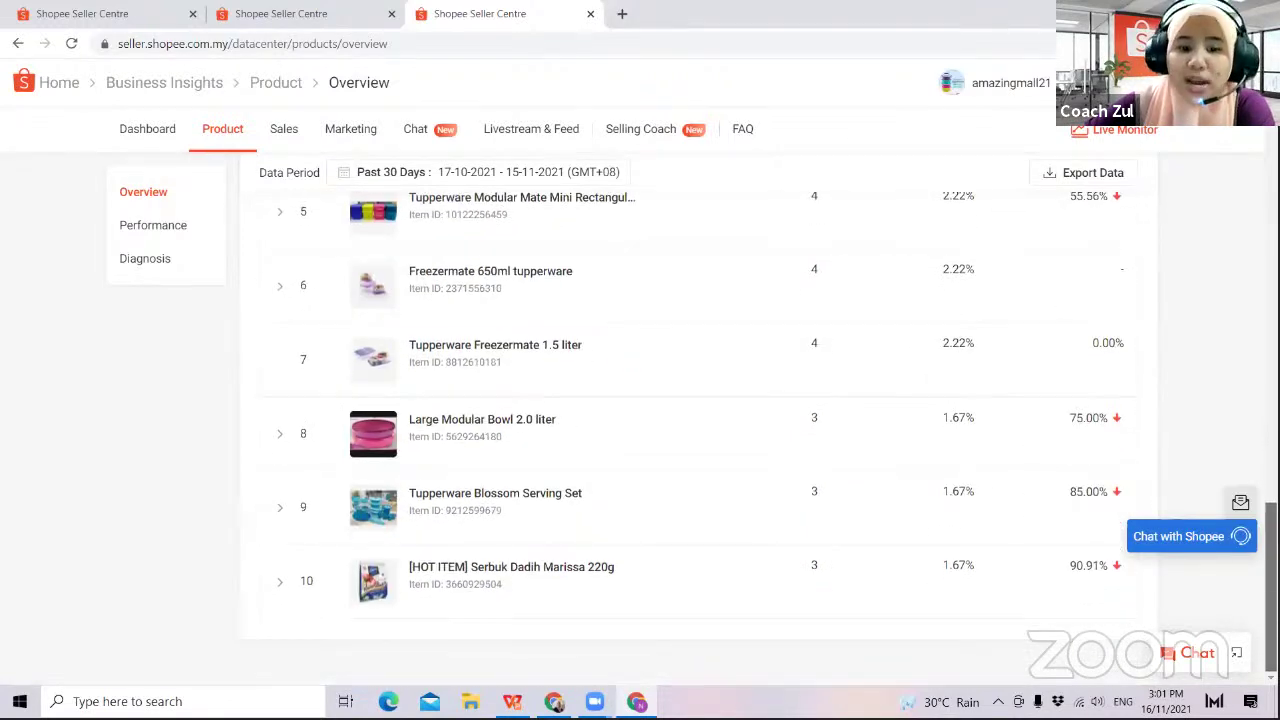
pyautogui.scroll(3, 760, 378)
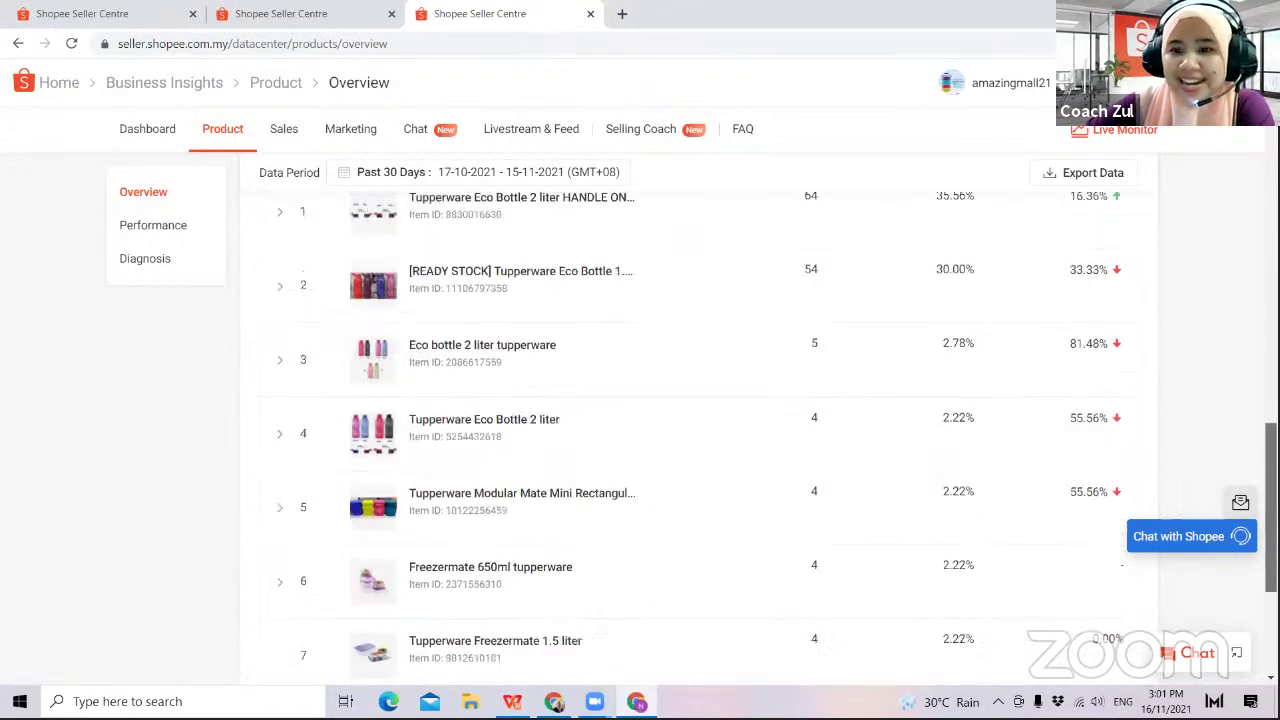
pyautogui.scroll(1, 760, 378)
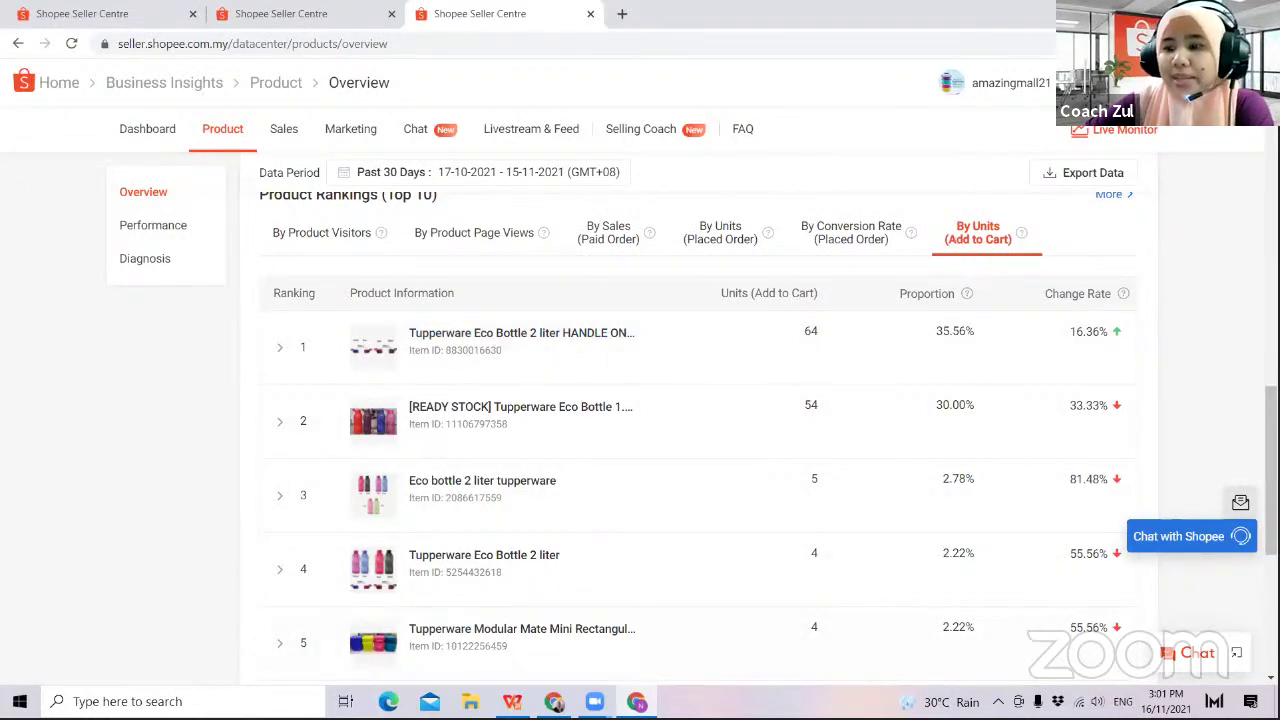
pyautogui.scroll(1, 1270, 470)
pyautogui.scroll(5, 700, 420)
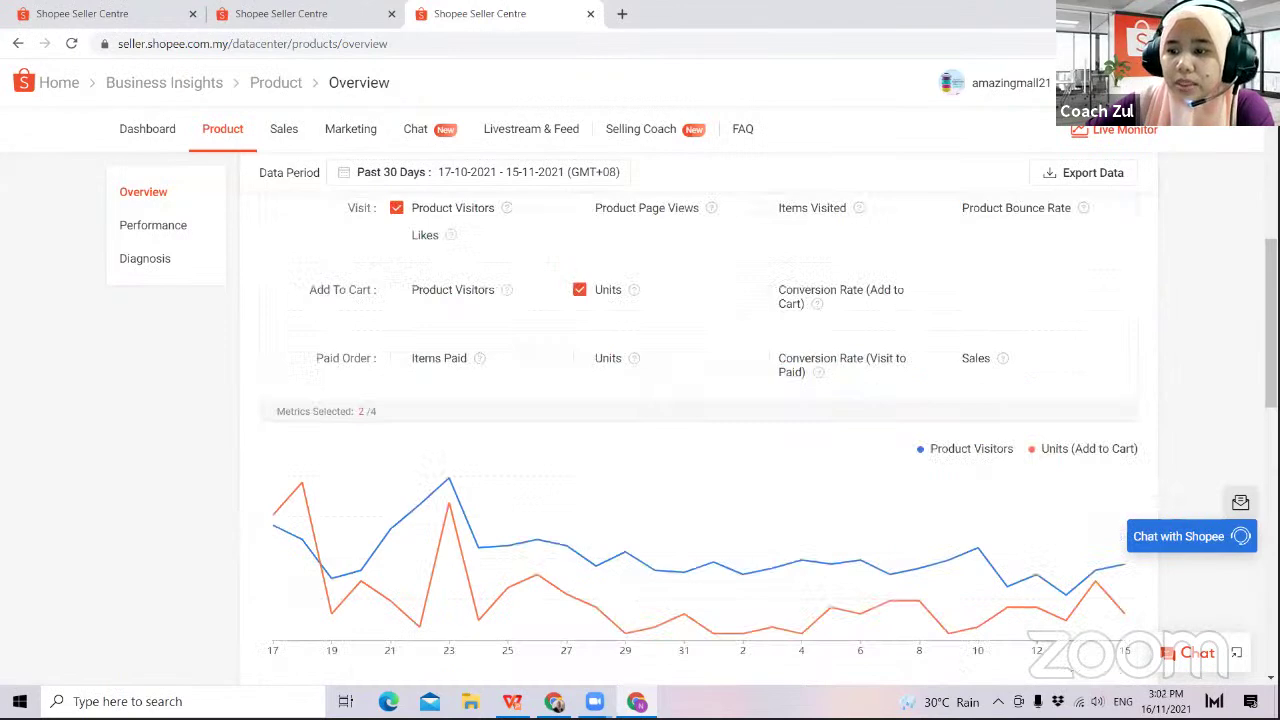
pyautogui.scroll(-6, 700, 420)
pyautogui.scroll(5, 700, 420)
pyautogui.scroll(3, 700, 440)
pyautogui.scroll(-7, 700, 440)
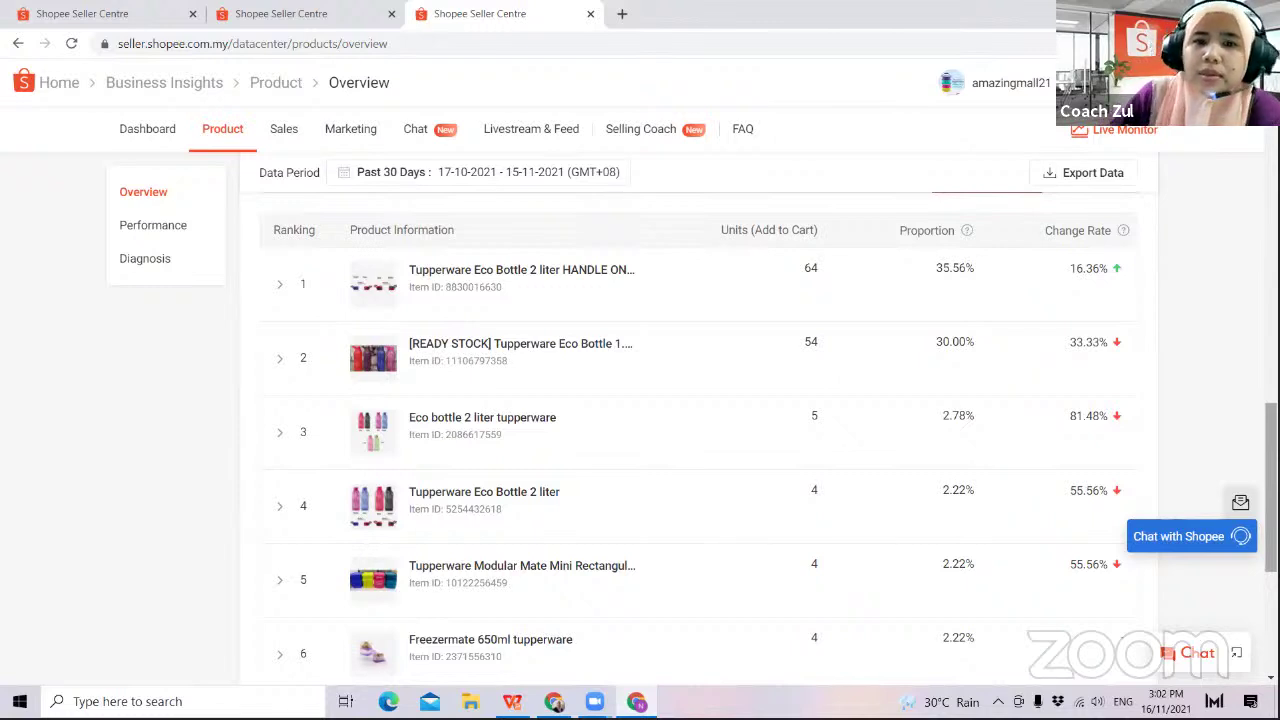
pyautogui.scroll(3, 700, 430)
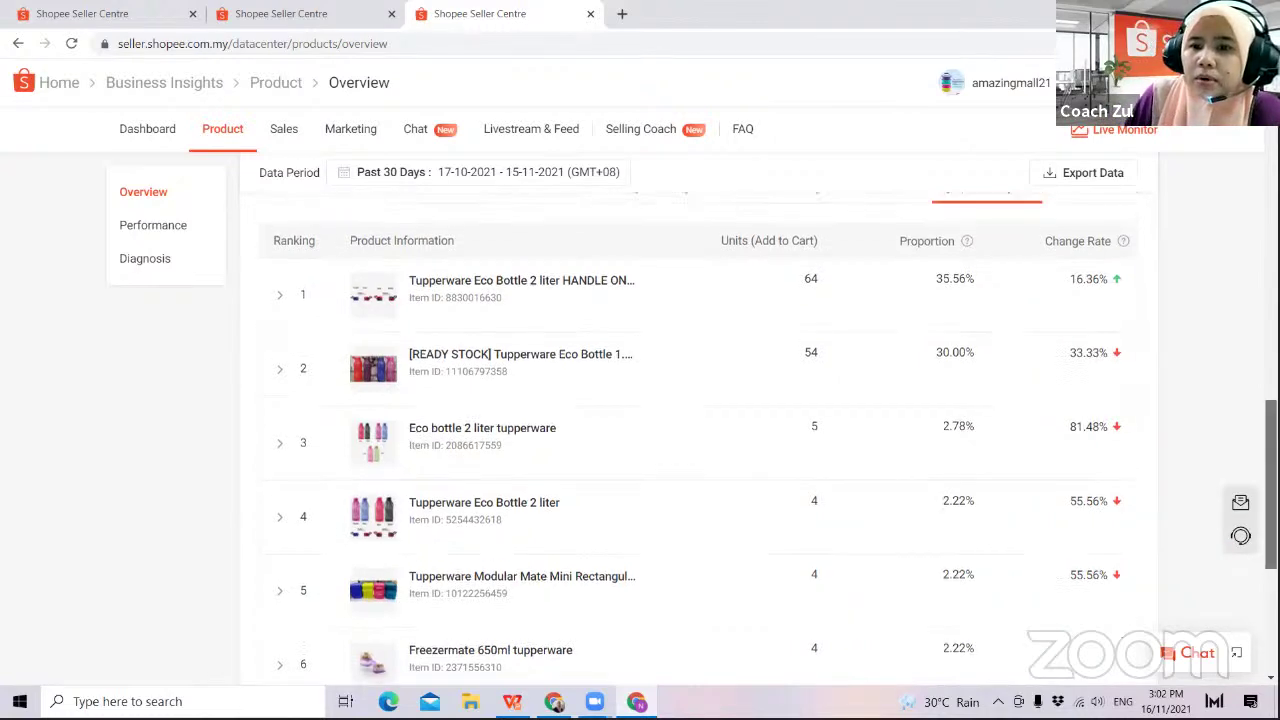
pyautogui.scroll(-1, 700, 430)
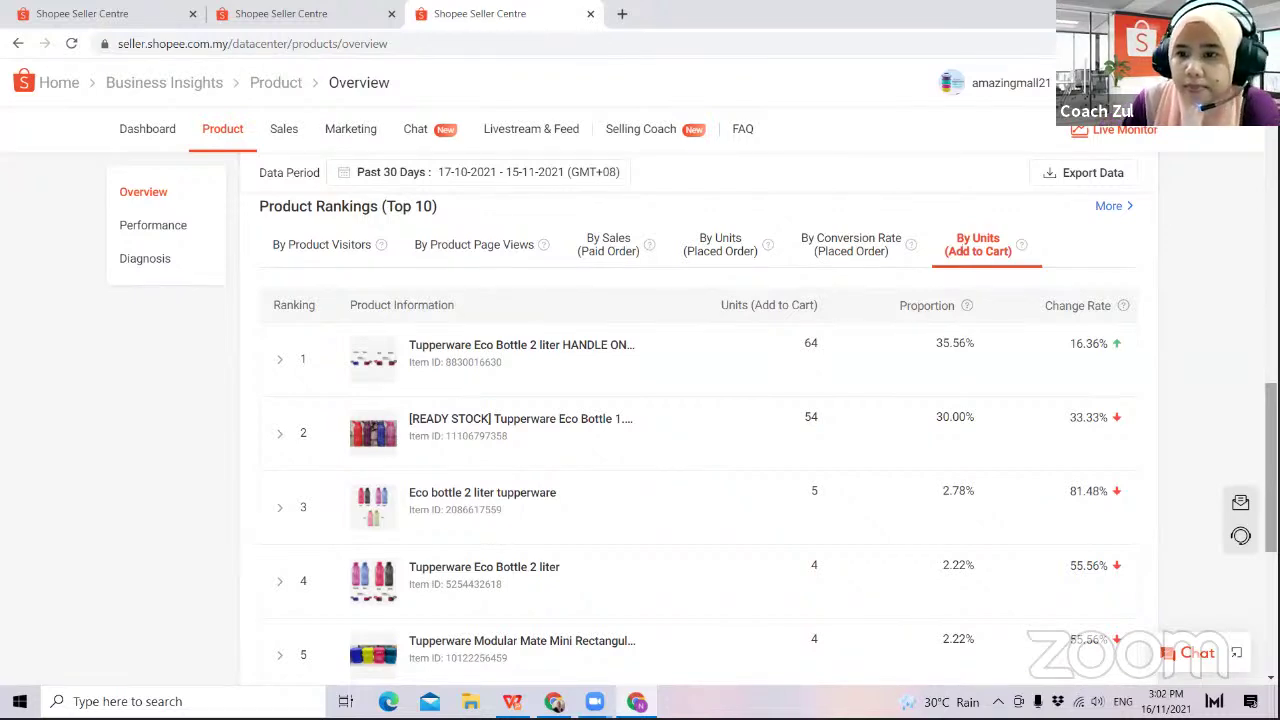
pyautogui.scroll(-3, 700, 440)
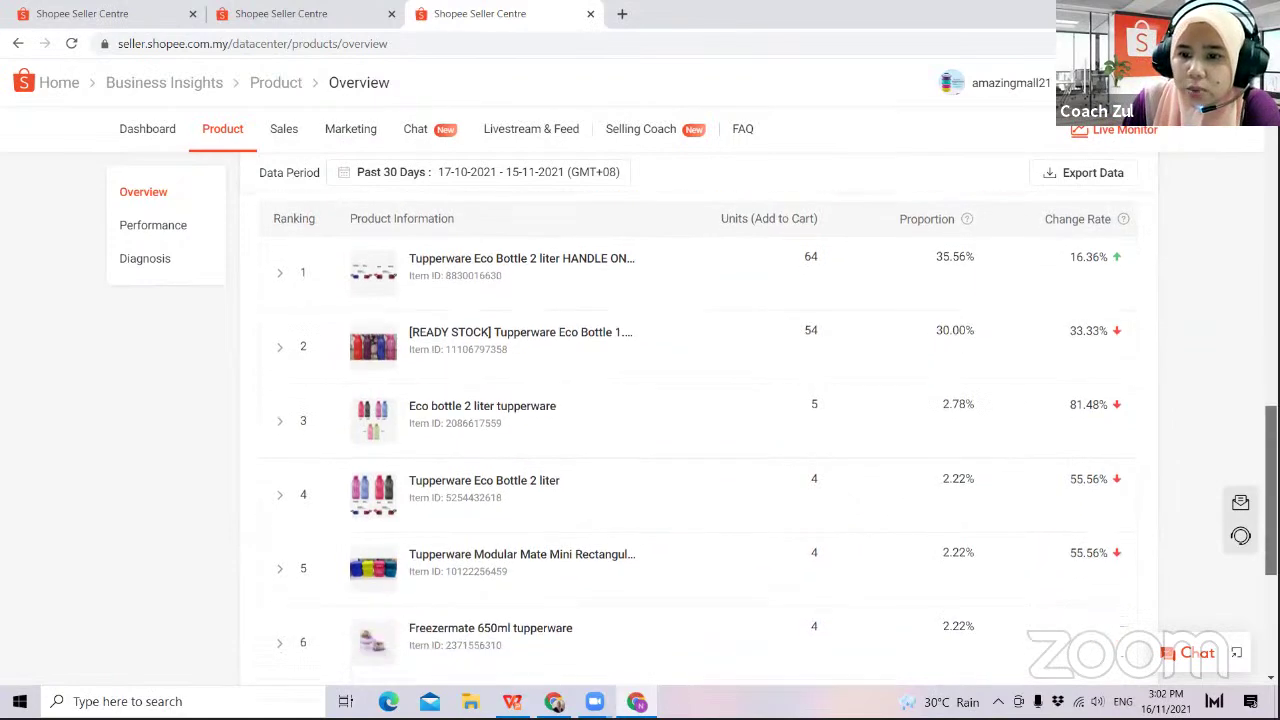
pyautogui.scroll(-2, 700, 440)
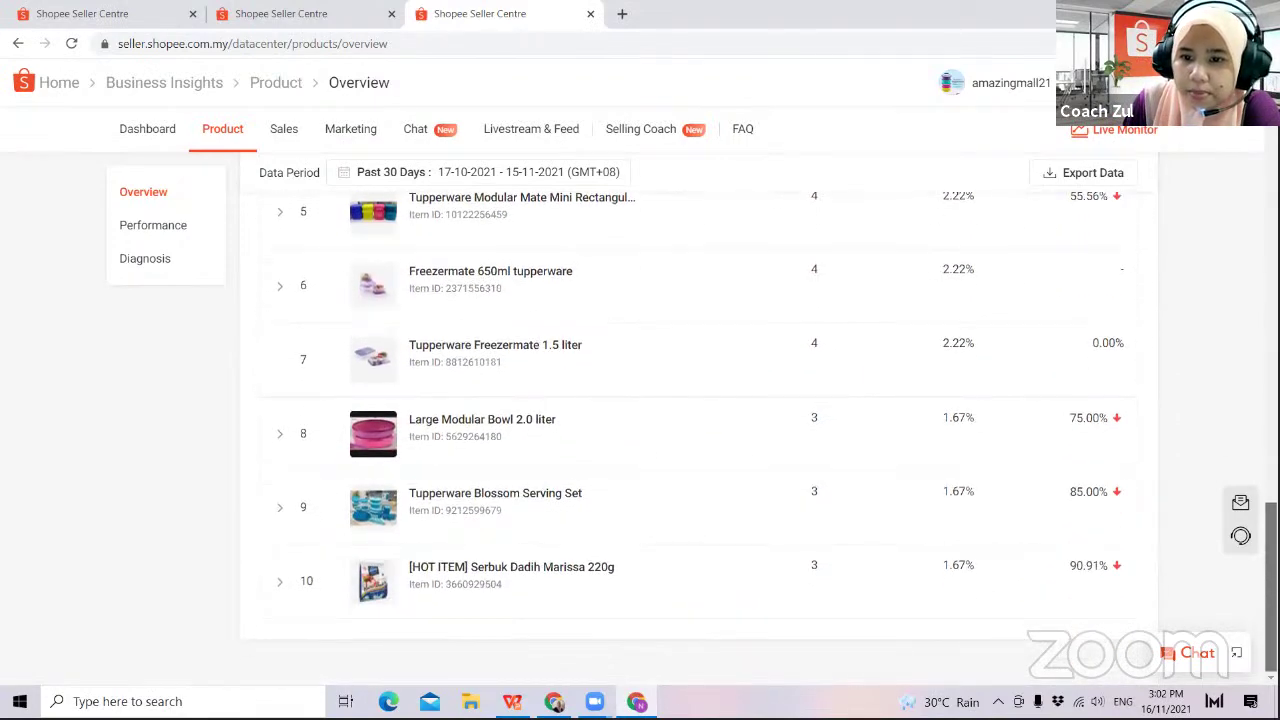
pyautogui.scroll(10, 700, 440)
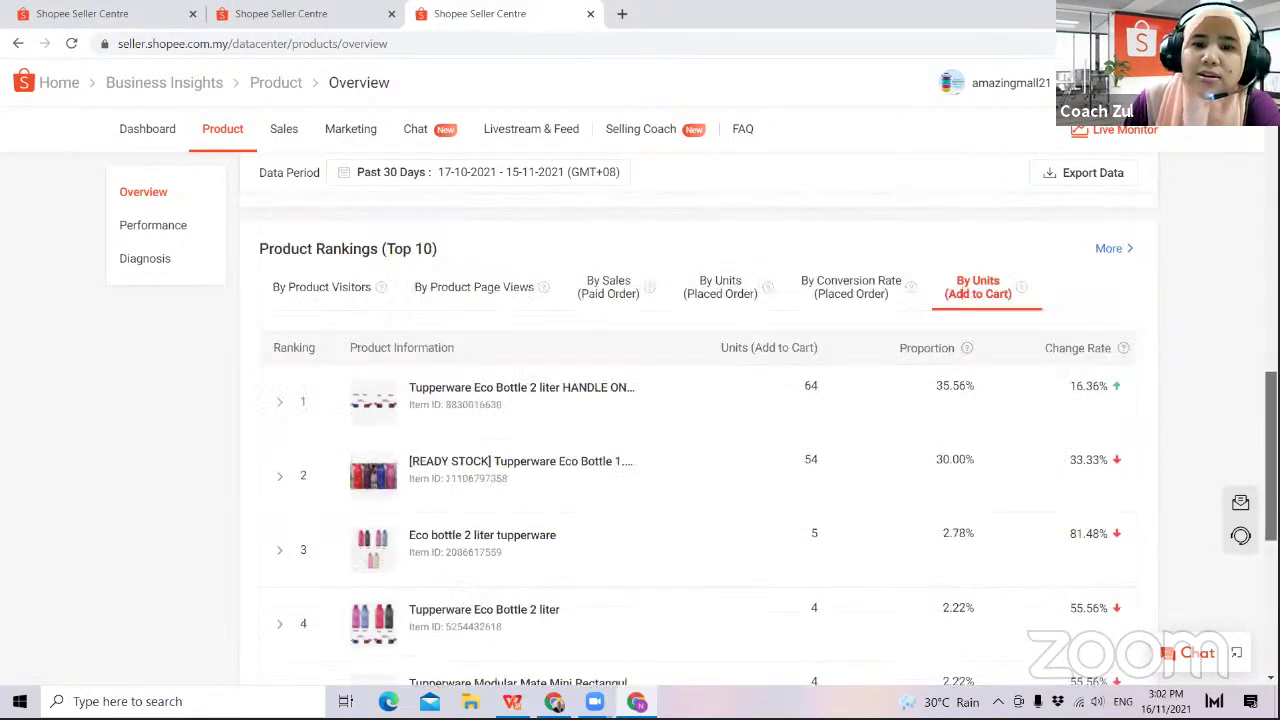
pyautogui.scroll(2, 700, 440)
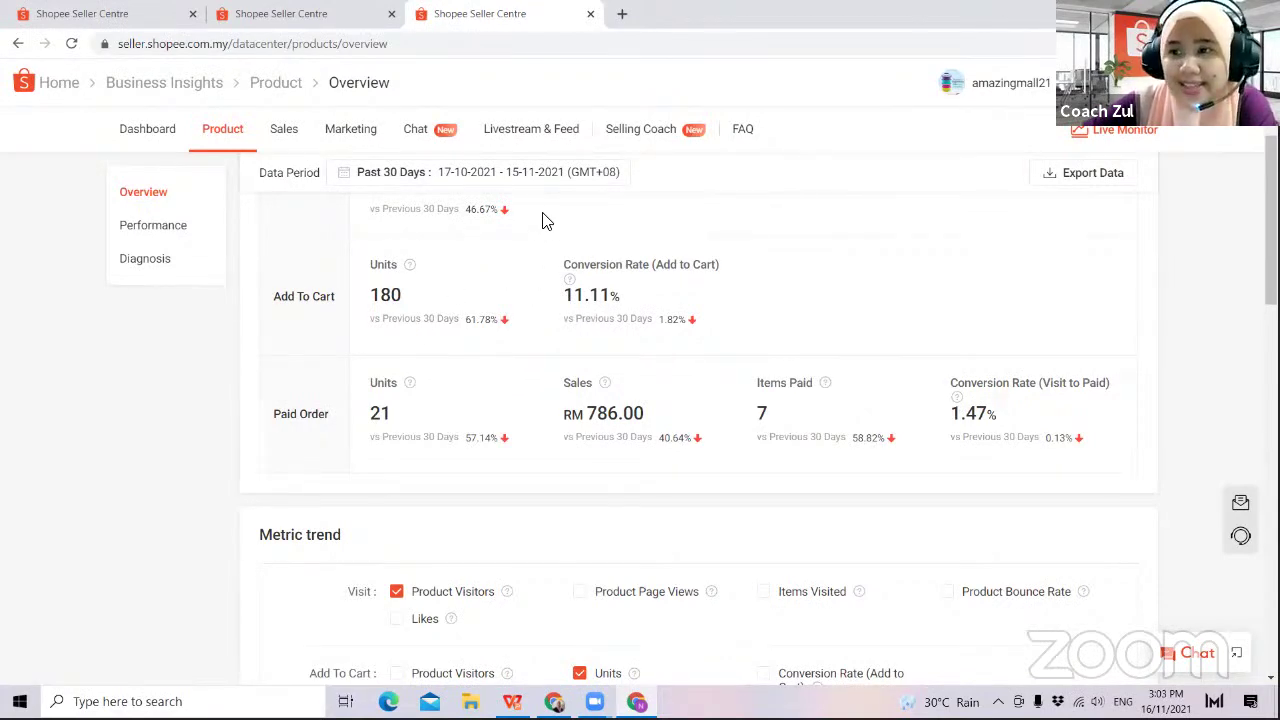
# - Open the product Performance report and review the per-product page views, add-to-cart units and paid order units
pyautogui.click(176, 230)
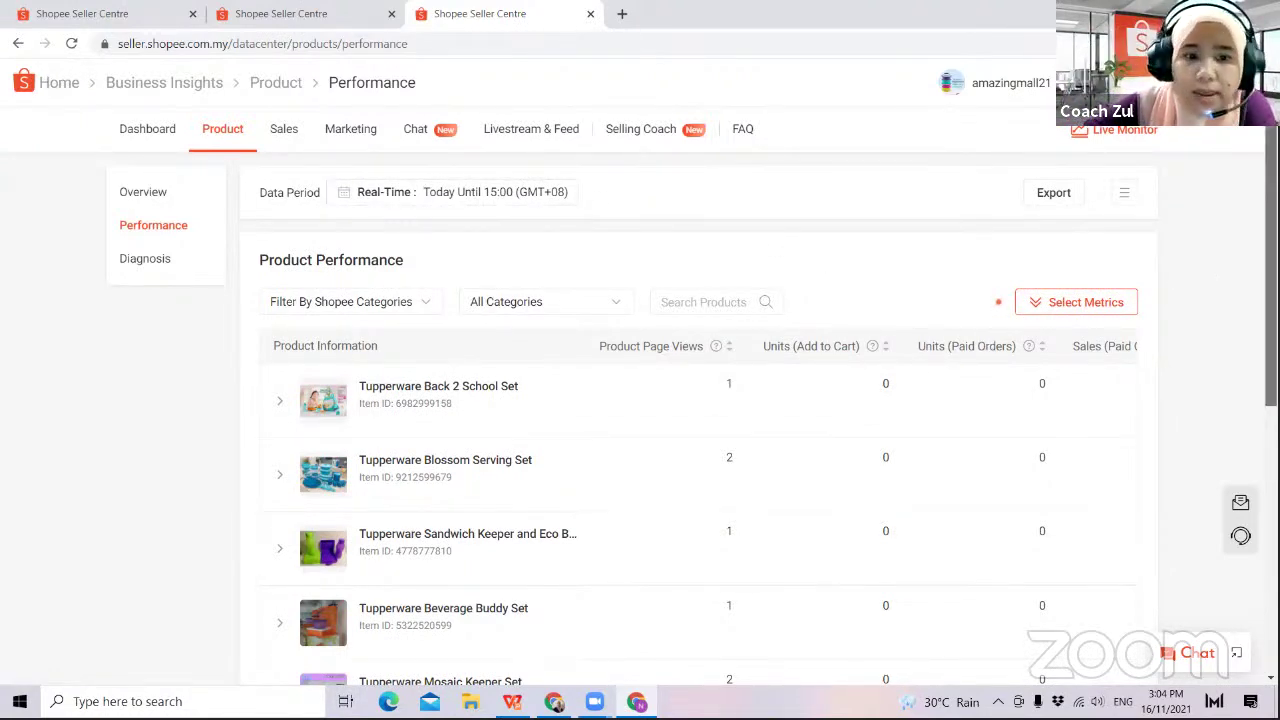
pyautogui.scroll(-2, 700, 420)
pyautogui.scroll(-2, 700, 420)
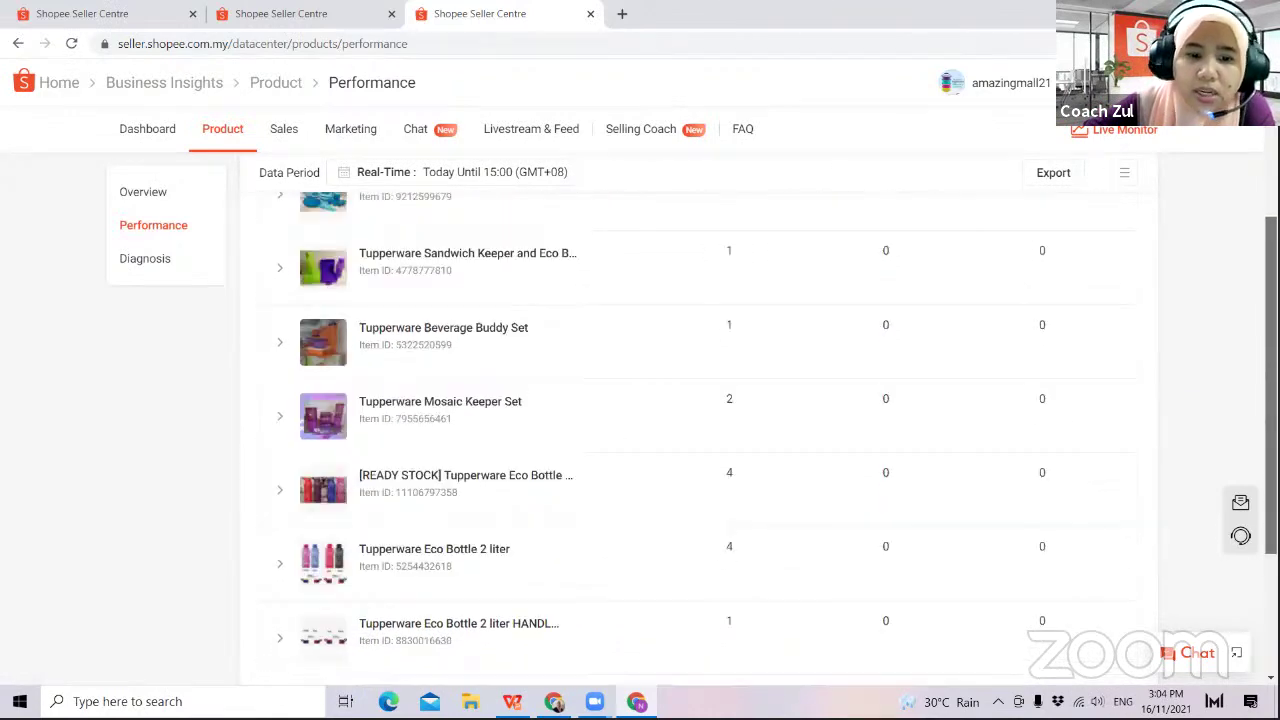
pyautogui.scroll(-1, 700, 420)
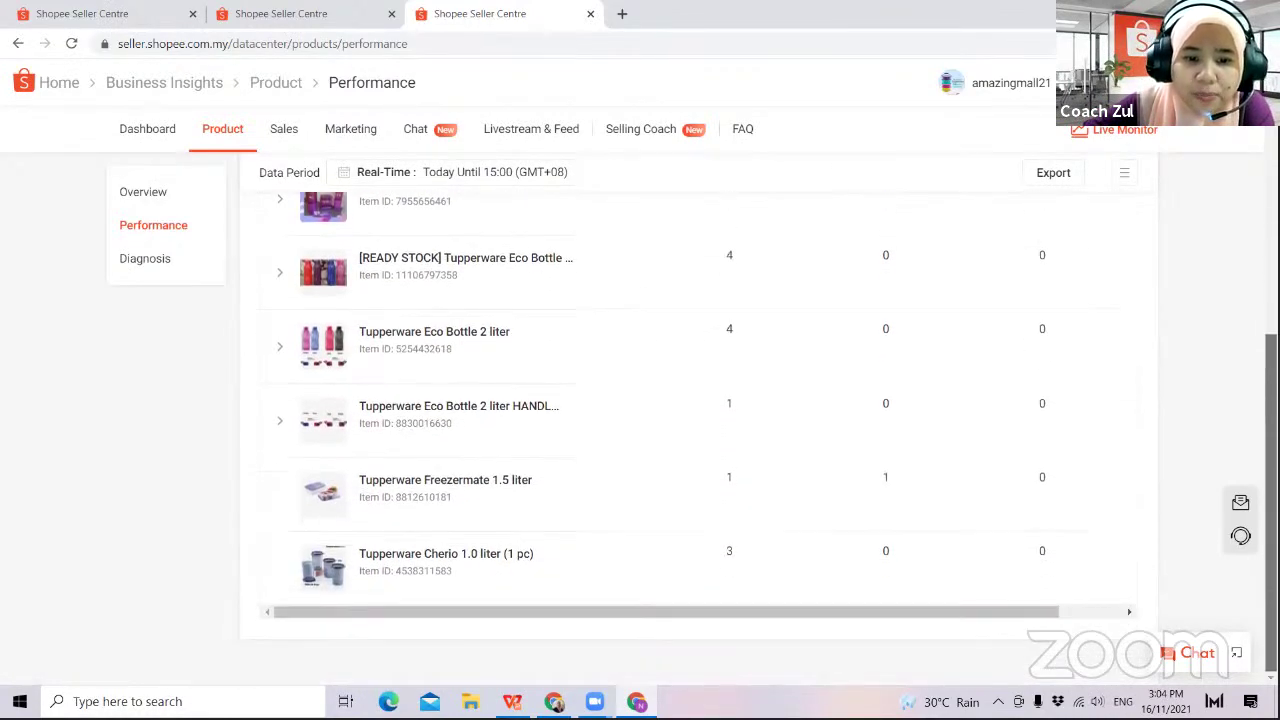
pyautogui.scroll(6, 700, 420)
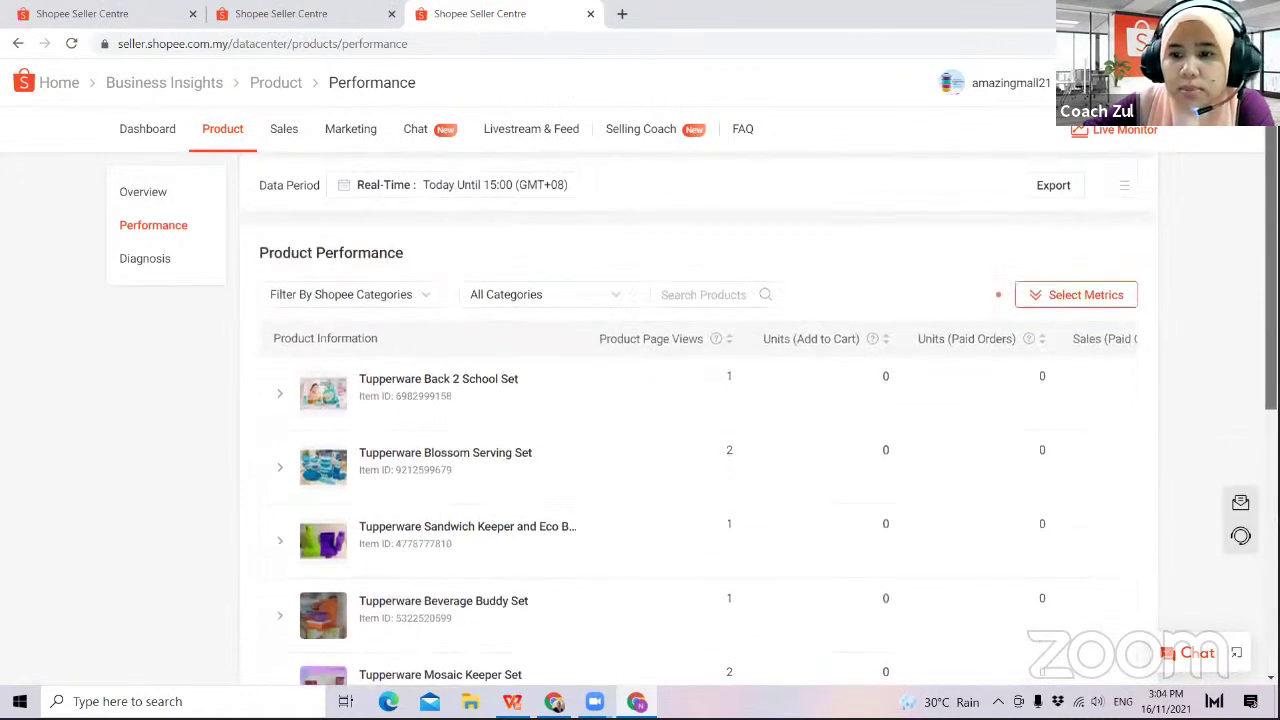
pyautogui.scroll(-1, 700, 420)
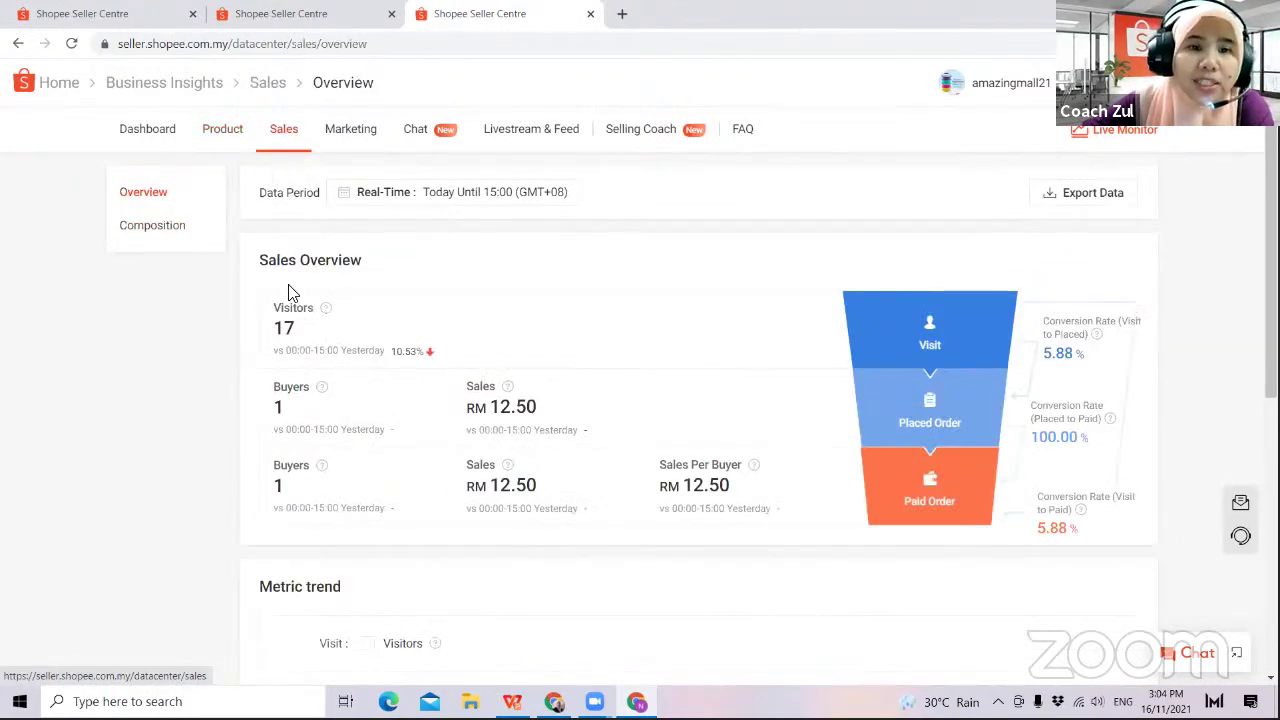
# - Show the sales Composition for the Past 30 Days and review its category, order price and buyers breakdowns
pyautogui.click(170, 236)
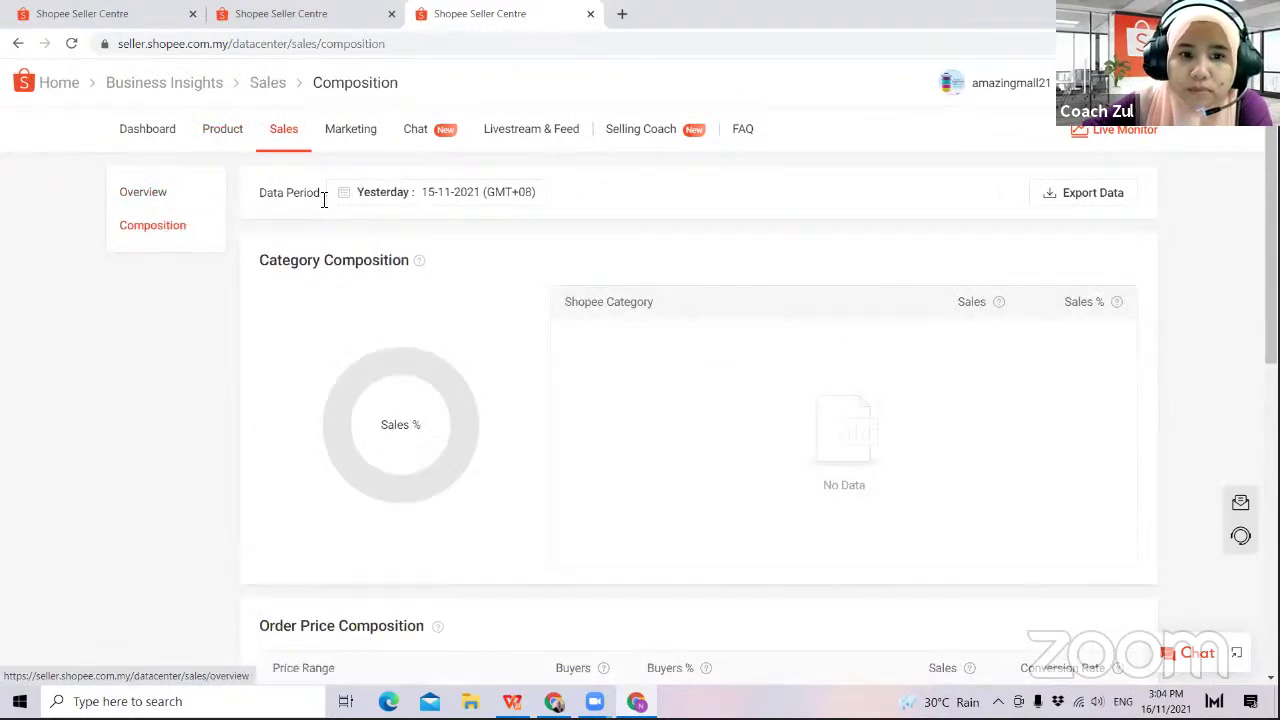
pyautogui.click(361, 205)
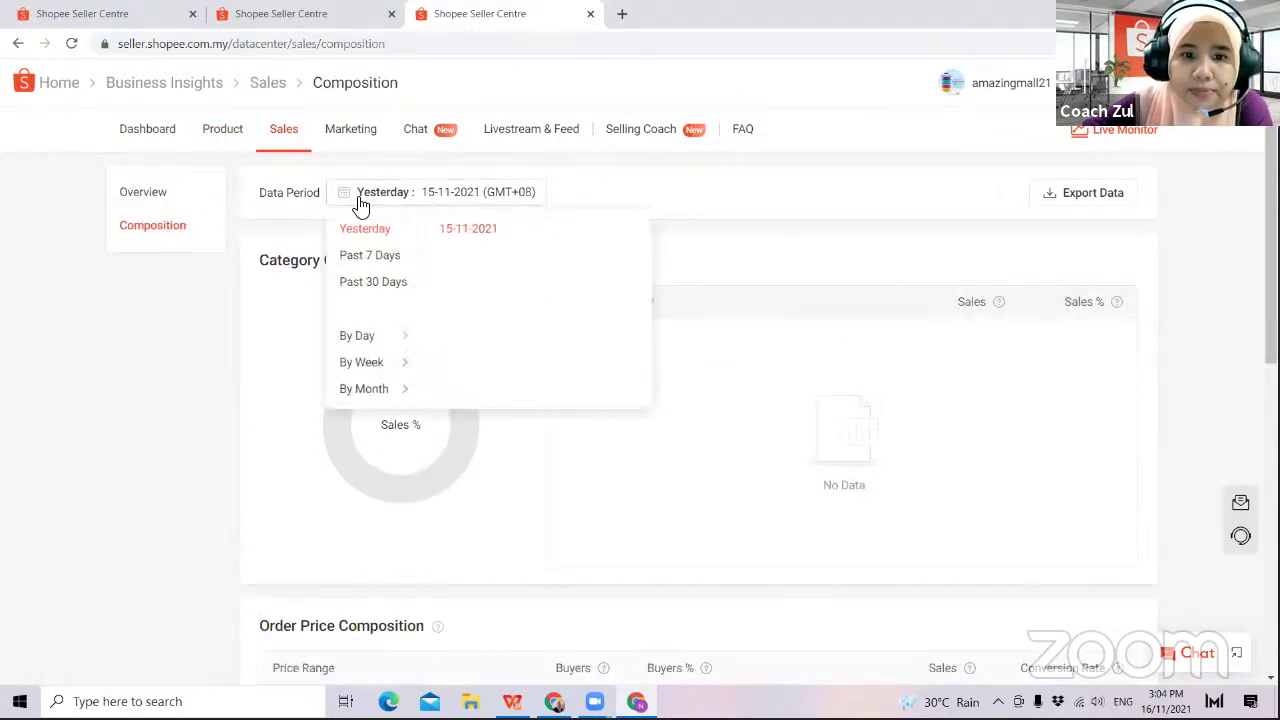
pyautogui.click(378, 283)
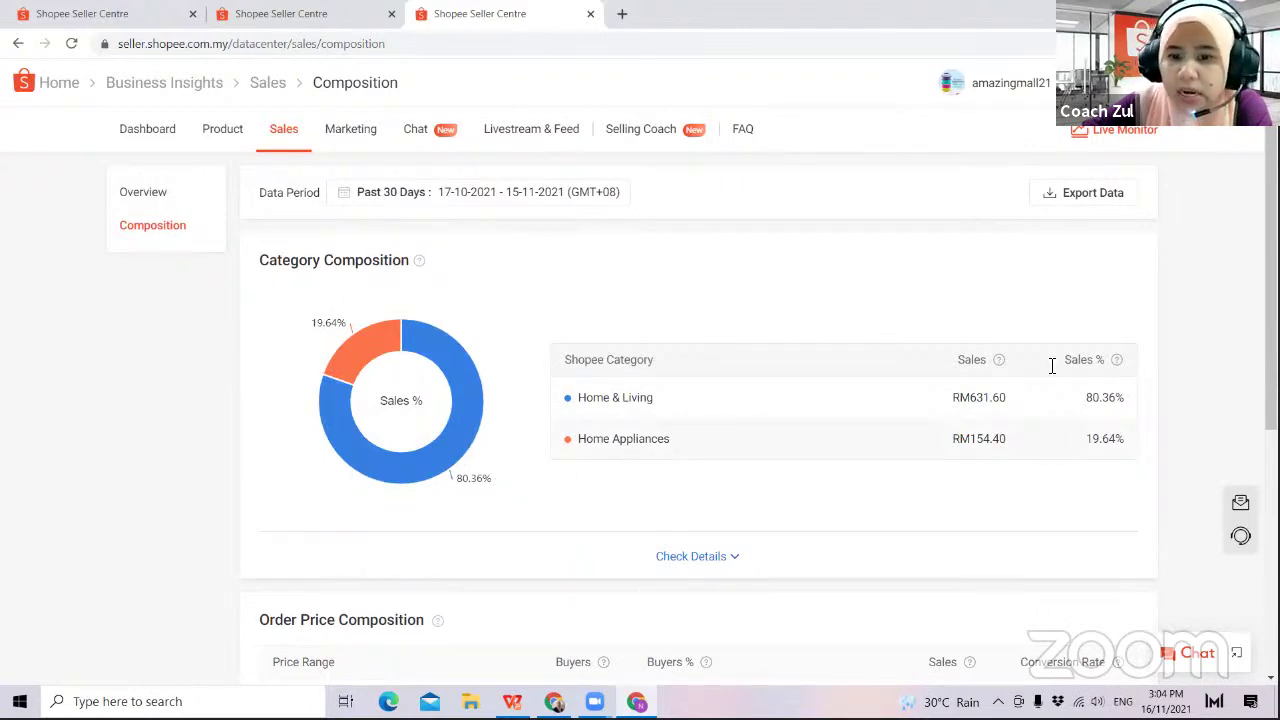
pyautogui.scroll(-1, 1272, 300)
pyautogui.scroll(-3, 1272, 300)
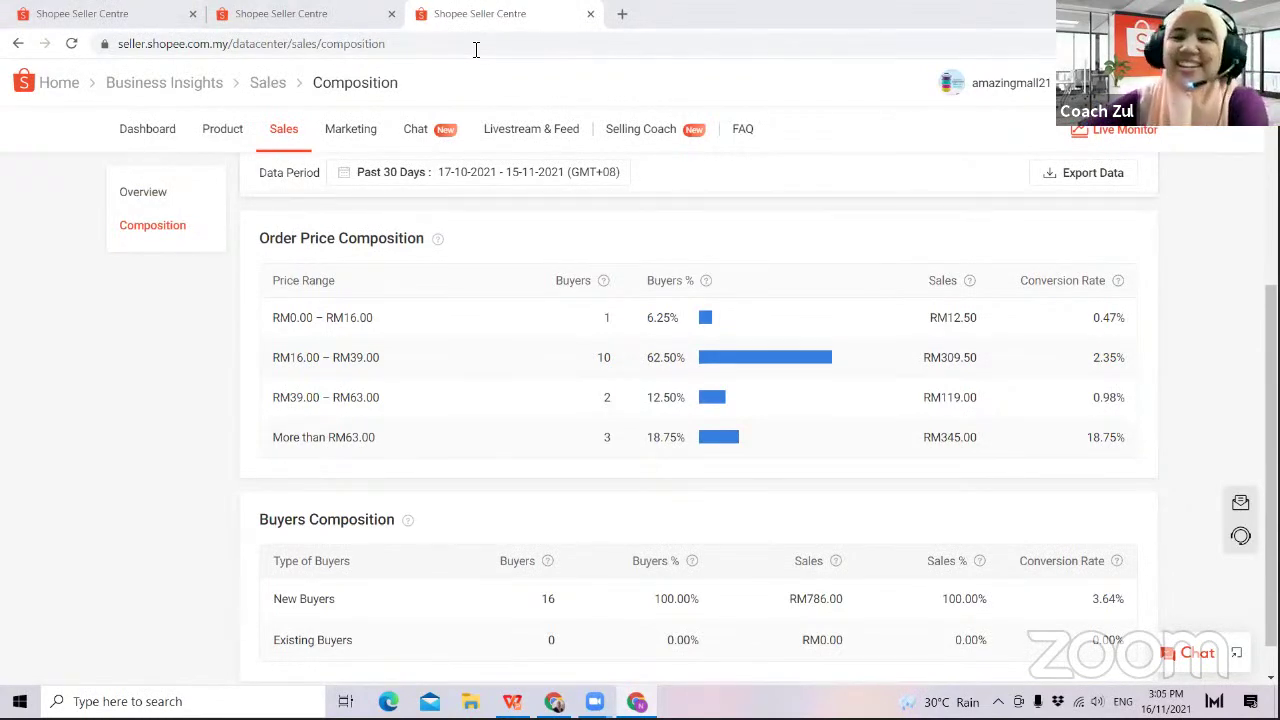
# - Return to the Seller Centre home page and open the Chat Broadcast page under Customers
pyautogui.click(57, 86)
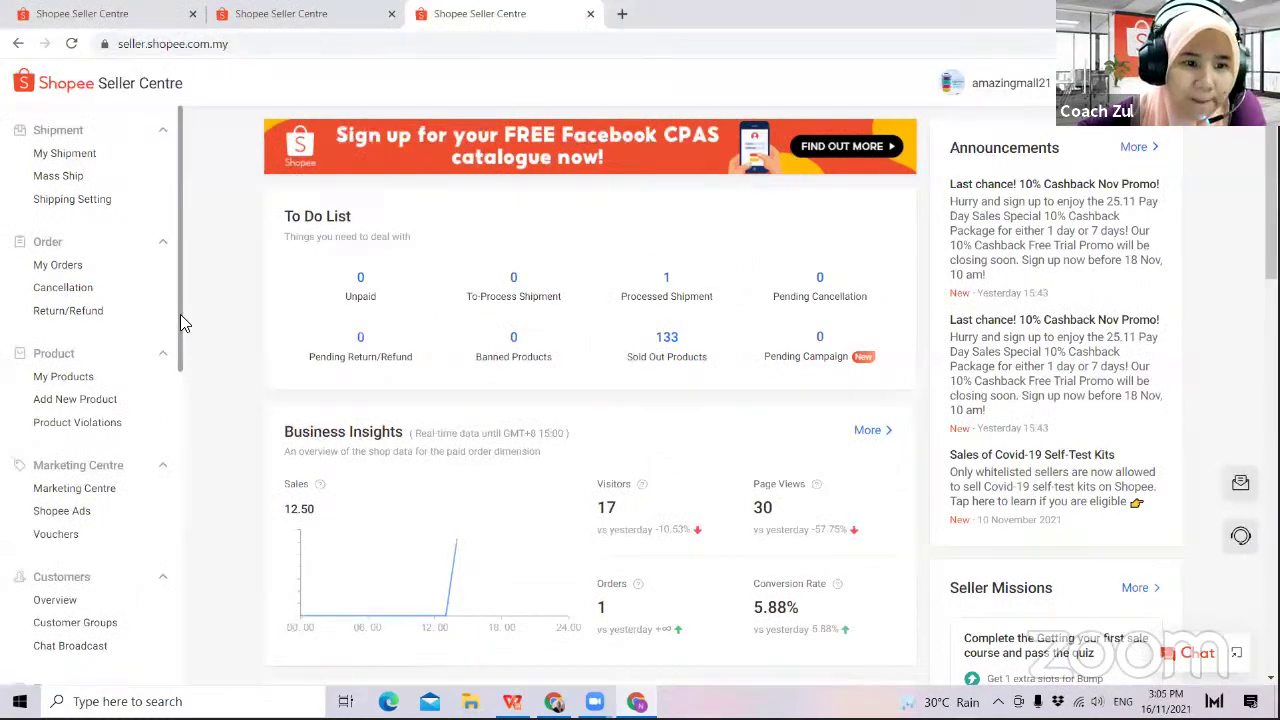
pyautogui.moveTo(180, 314); pyautogui.dragTo(178, 408)
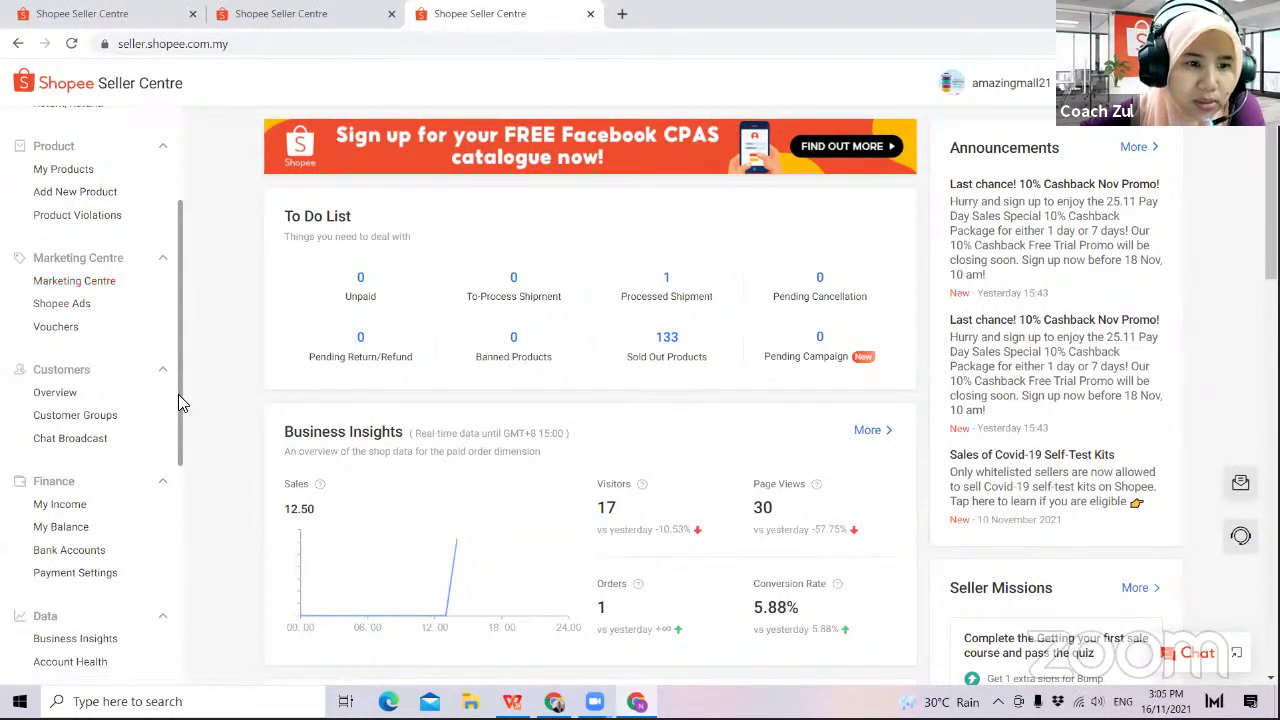
pyautogui.scroll(-1, 178, 417)
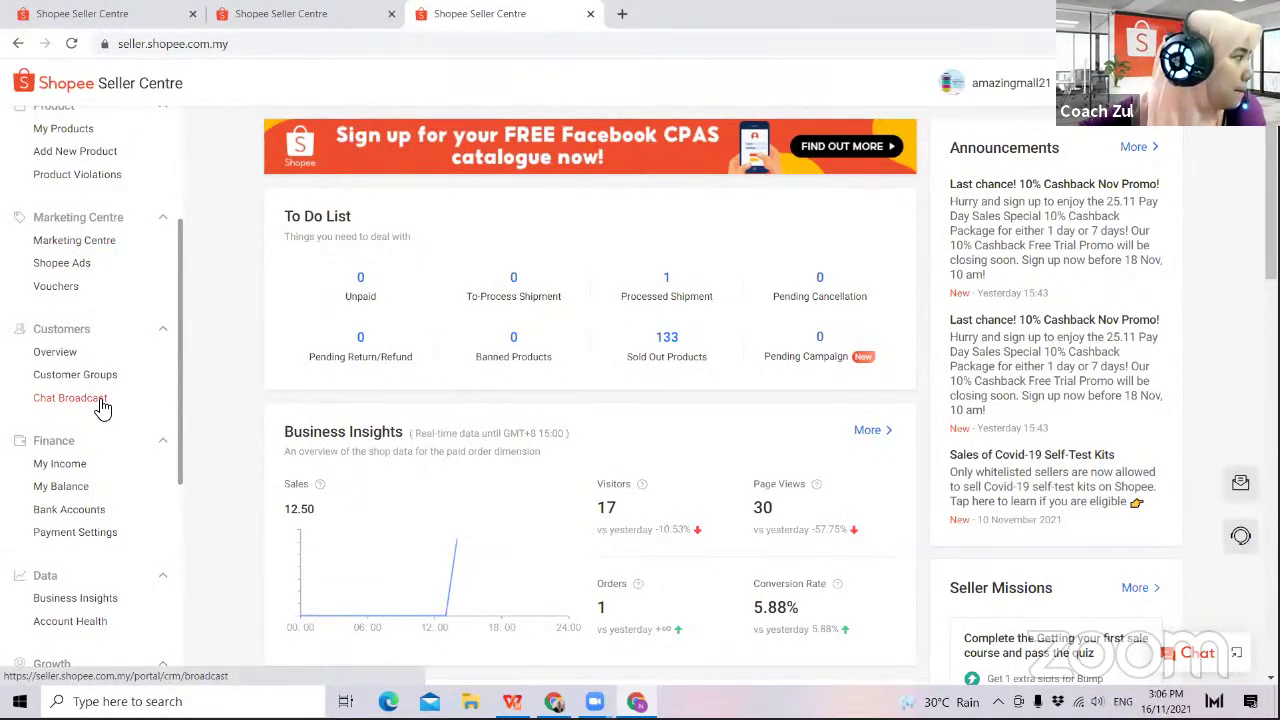
pyautogui.click(70, 398)
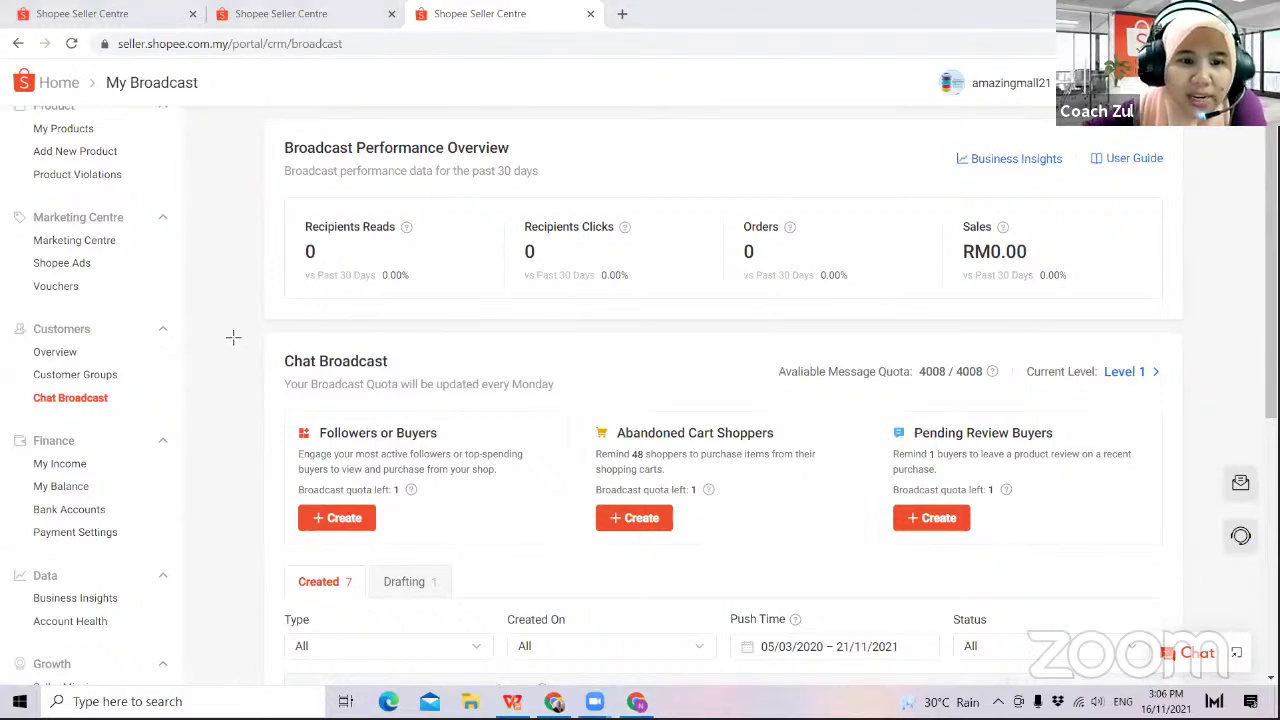
# - Annotate the page with green arrows pointing at Chat Broadcast and the Abandoned Cart Shoppers option
pyautogui.moveTo(232, 338); pyautogui.dragTo(112, 398)
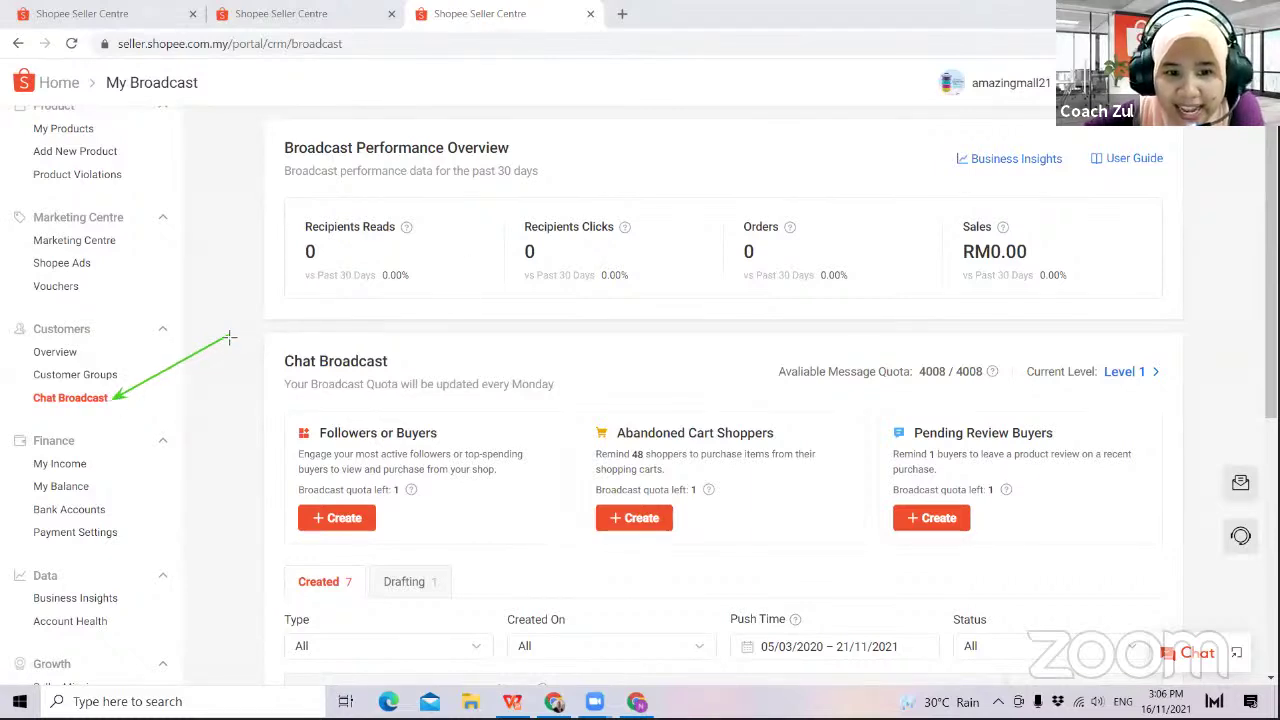
pyautogui.moveTo(229, 337); pyautogui.dragTo(630, 448)
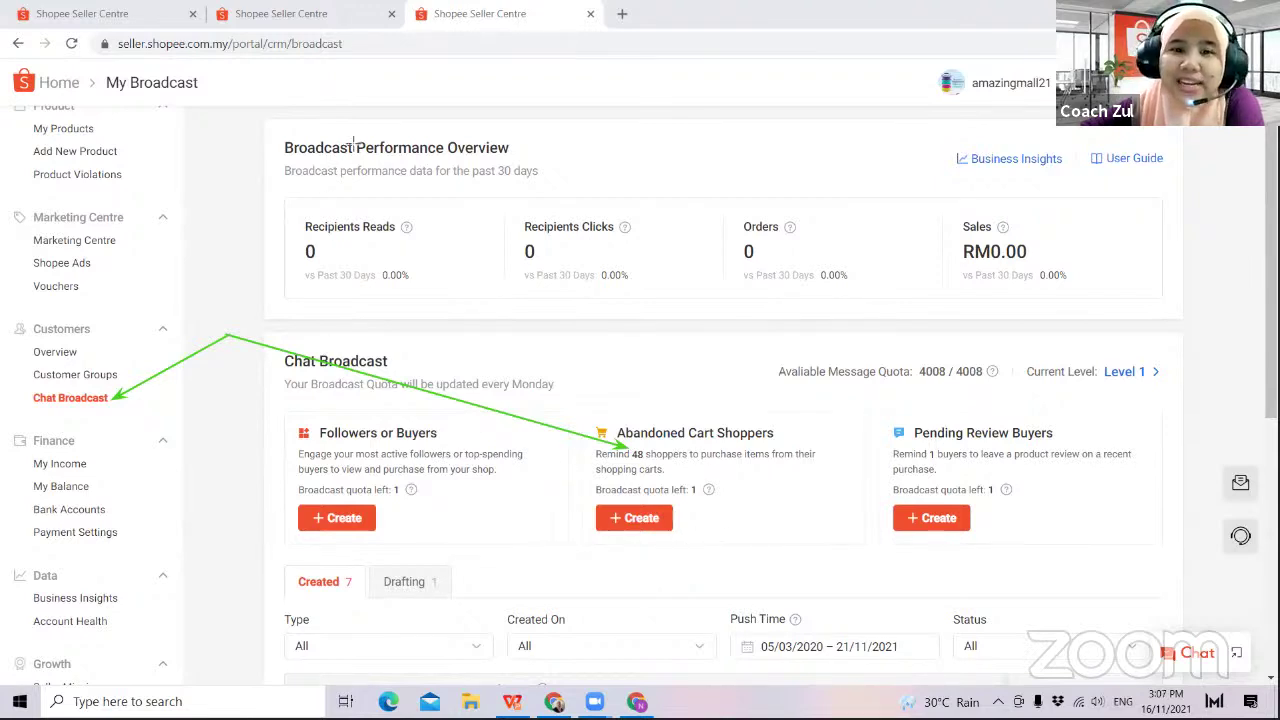
# - Start a new chat broadcast for Abandoned Cart Shoppers and dismiss the new feature notice in the broadcast content
pyautogui.click(636, 524)
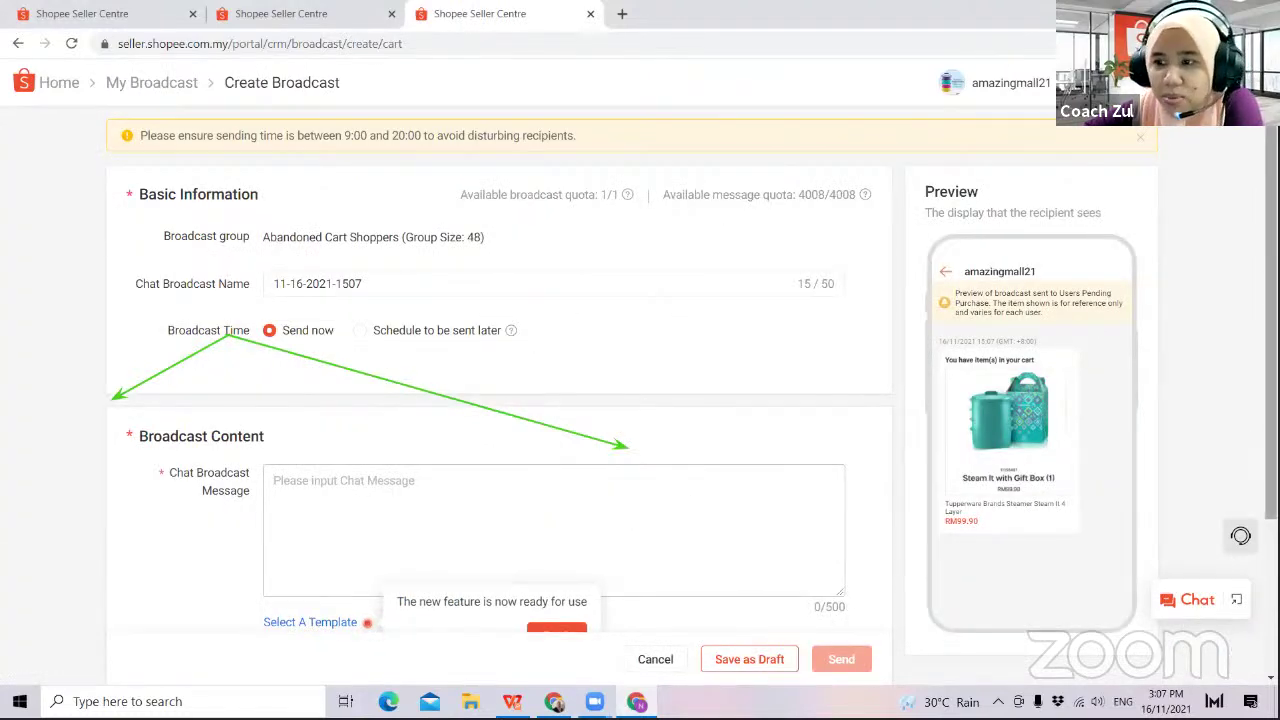
pyautogui.scroll(-1, 640, 400)
pyautogui.scroll(-1, 706, 446)
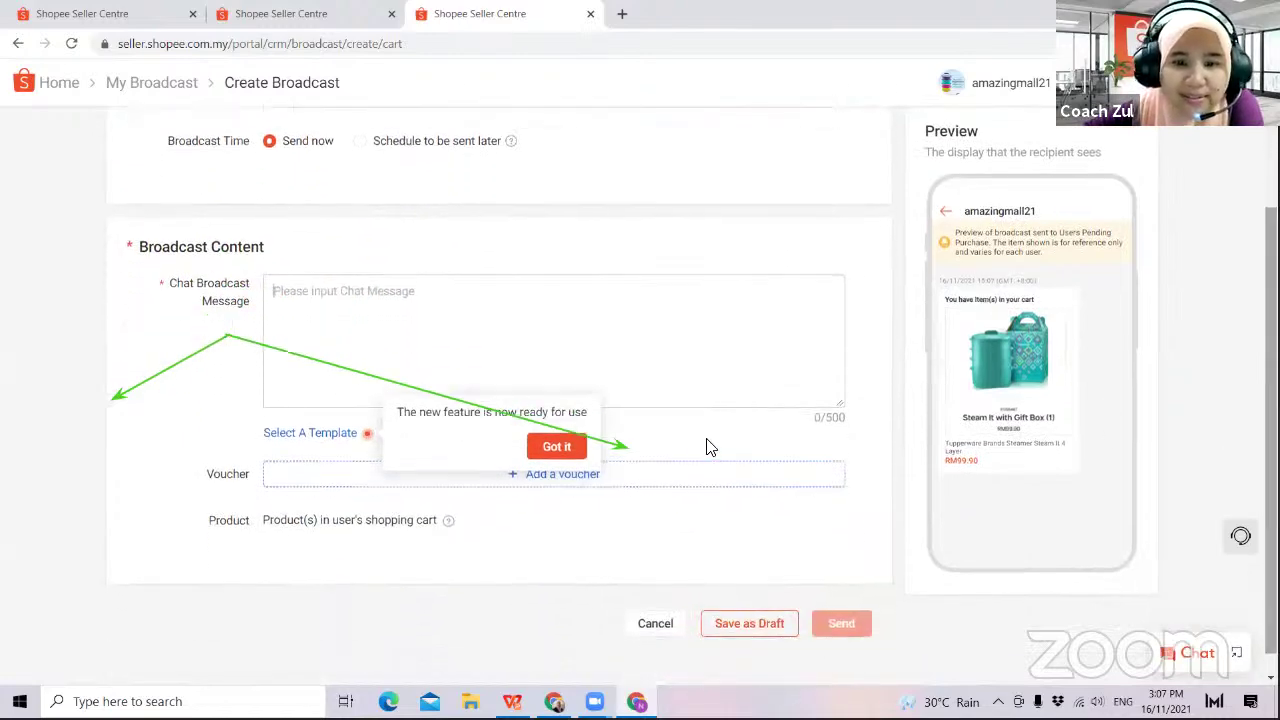
pyautogui.click(554, 448)
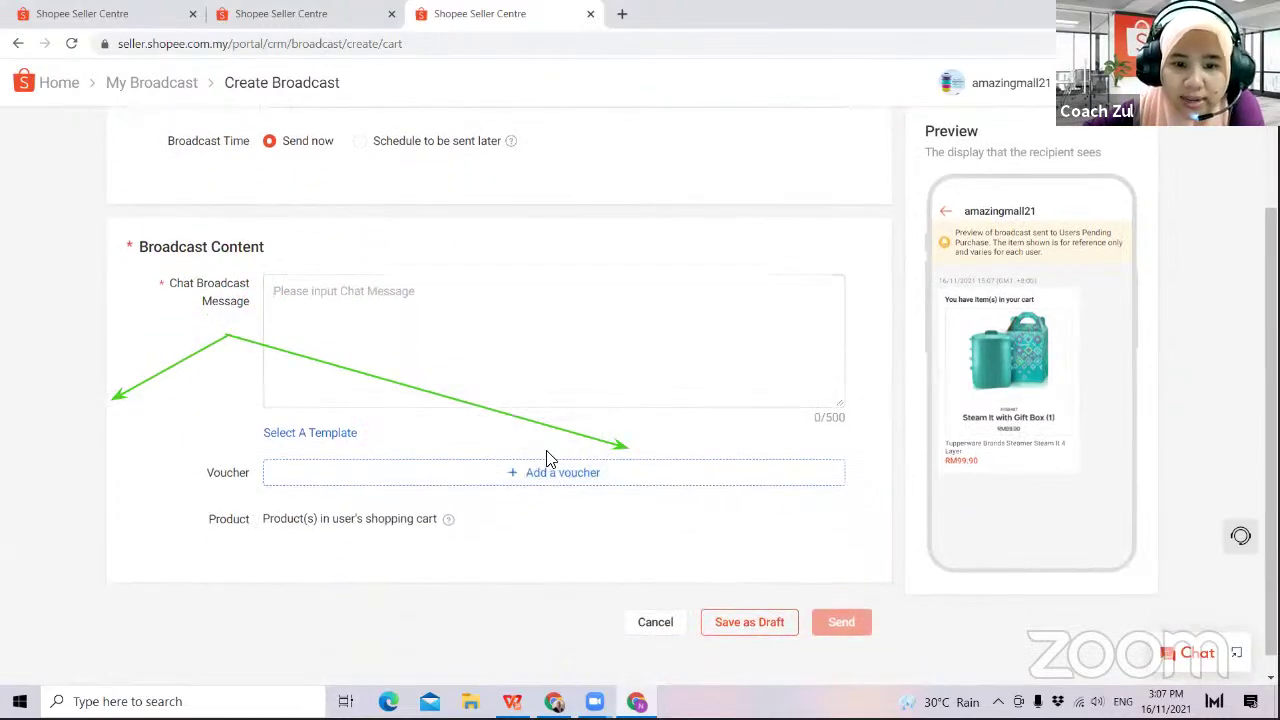
# - Write the broadcast message "Hai, kami perhatikan ada barang dari kedai kami di troli tuan/puan. Jika berminat, boleh terus check out. item kami semuanya ready stock."
pyautogui.click(432, 321)
pyautogui.write('Hai')
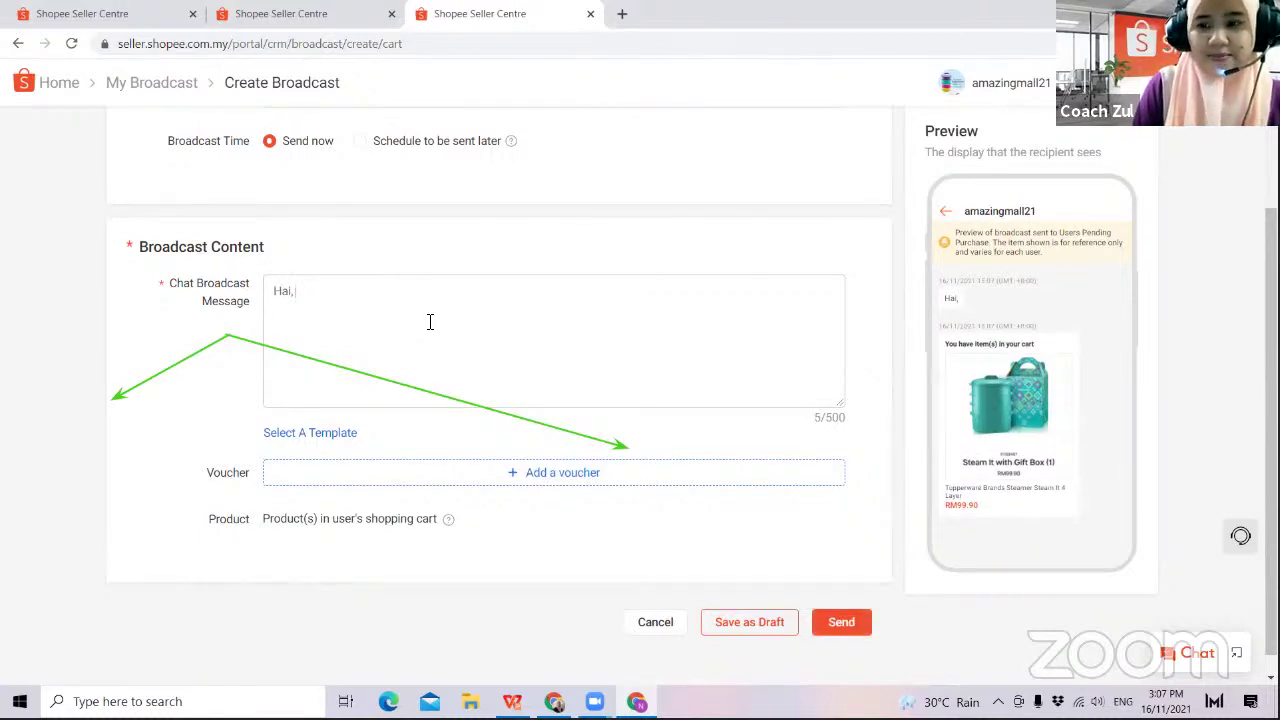
pyautogui.write(', kami perh')
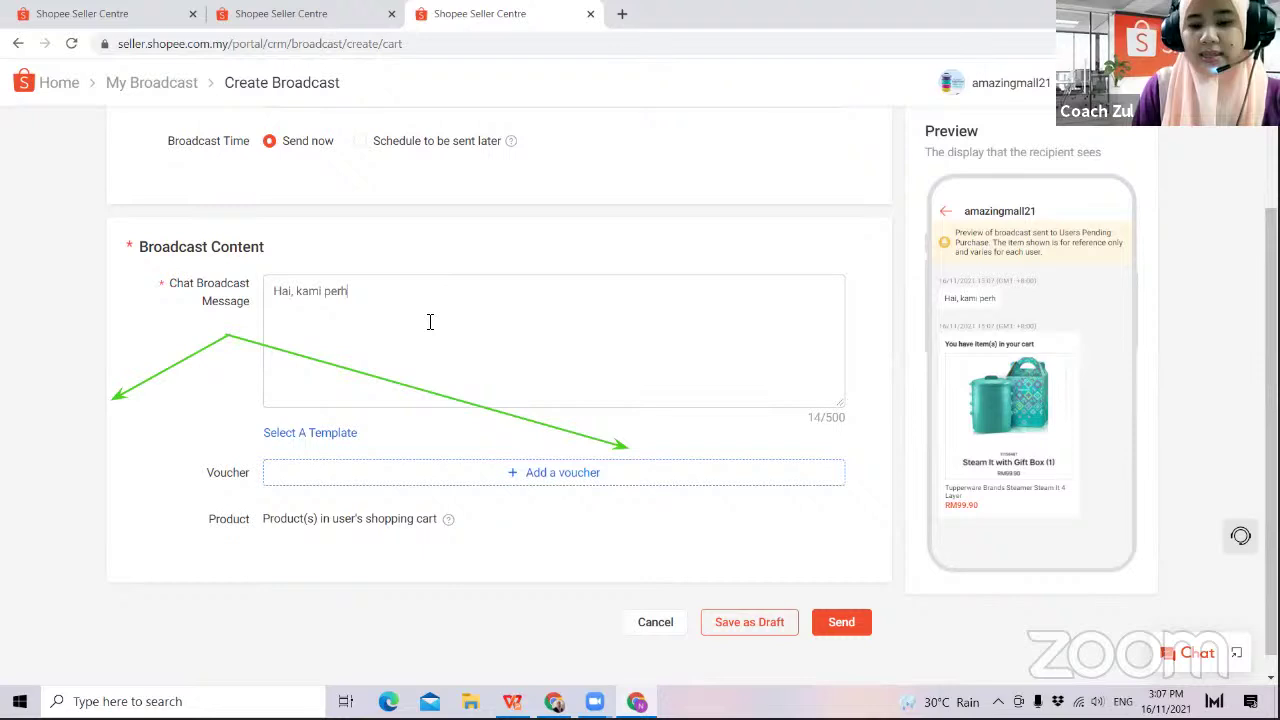
pyautogui.write('ati')
pyautogui.write('g yang b')
pyautogui.press('BackSpace')
pyautogui.press('BackSpace')
pyautogui.press('BackSpace')
pyautogui.press('BackSpace')
pyautogui.press('BackSpace')
pyautogui.press('BackSpace')
pyautogui.write('dari kedai kam')
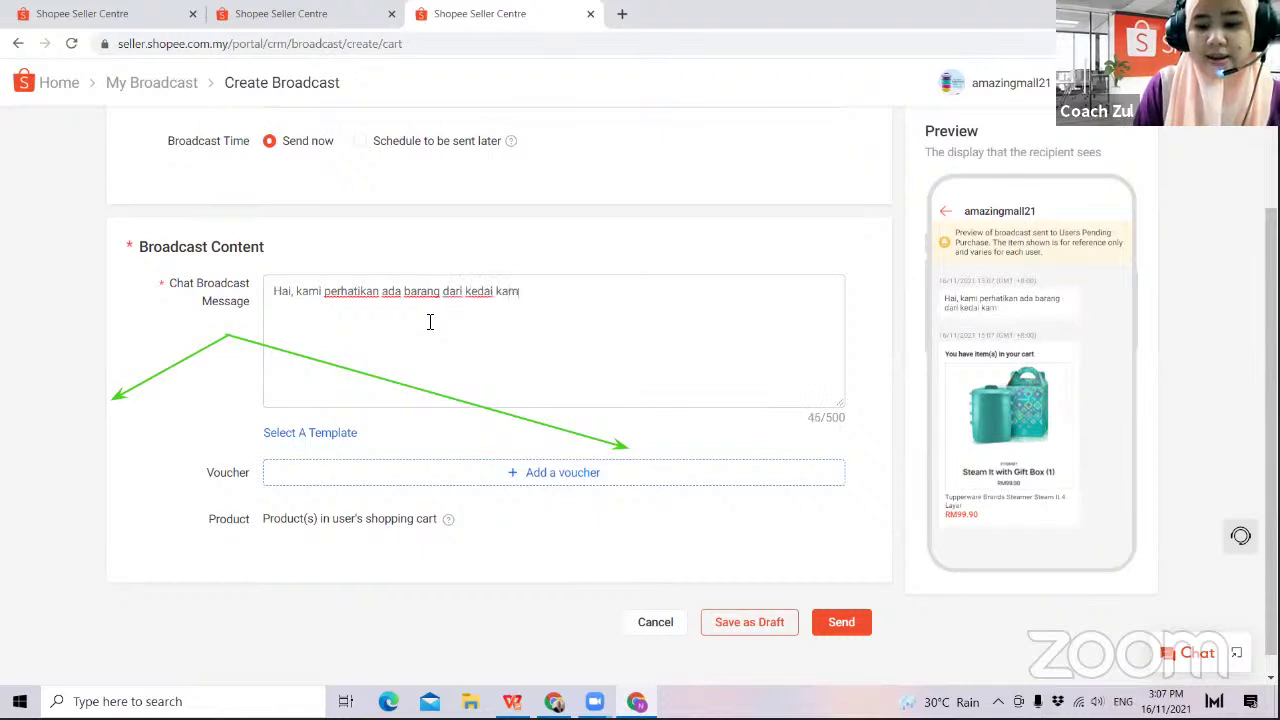
pyautogui.write('i di tro')
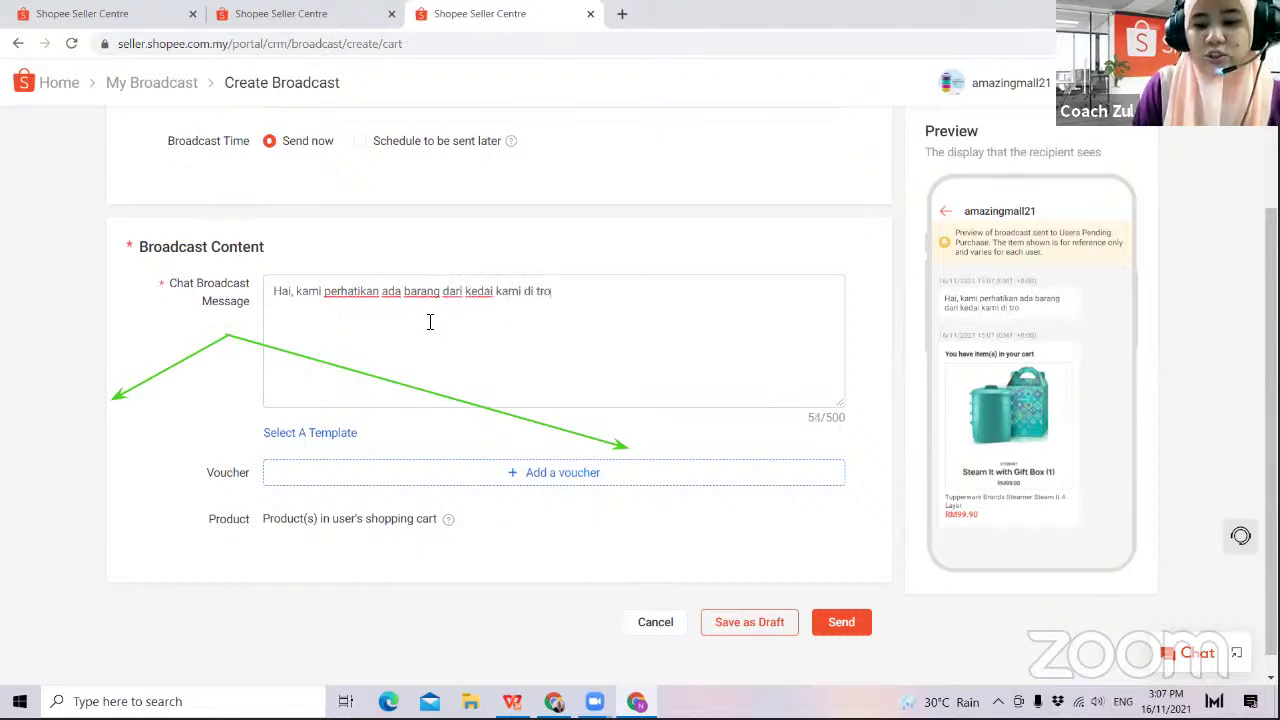
pyautogui.write('li tuan/')
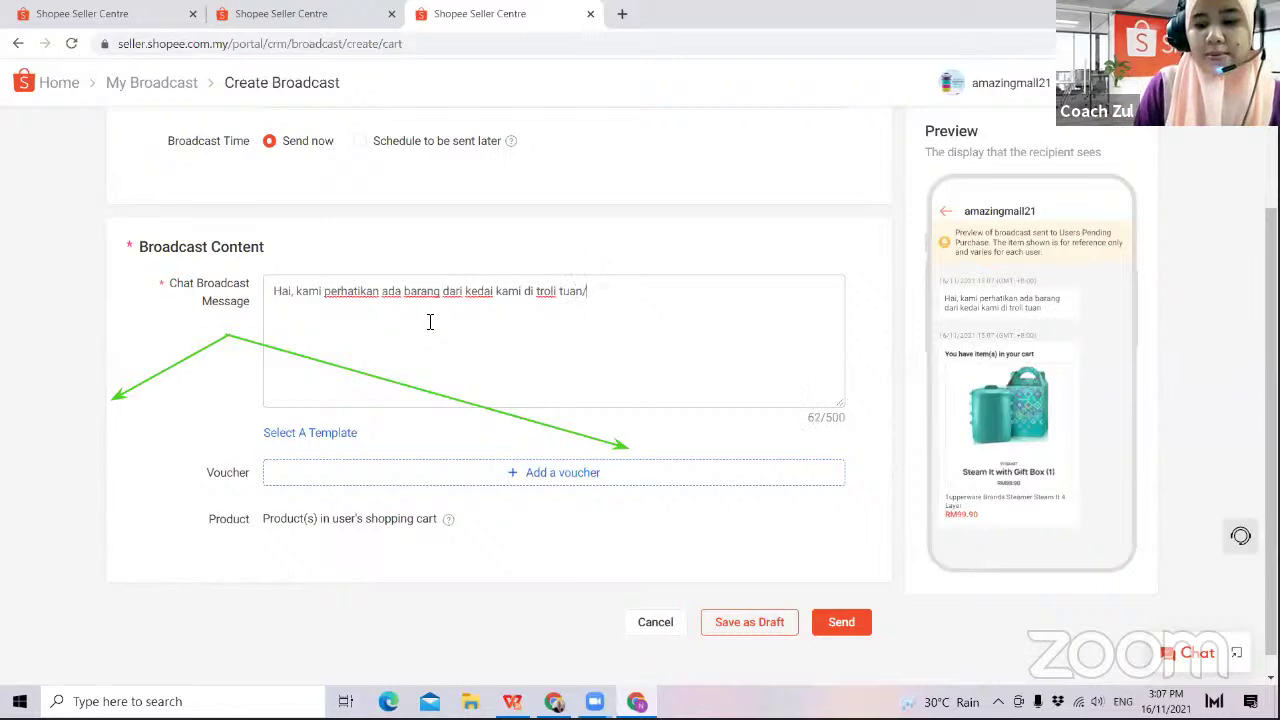
pyautogui.write('puan. Jika berminat, boleh terus check out')
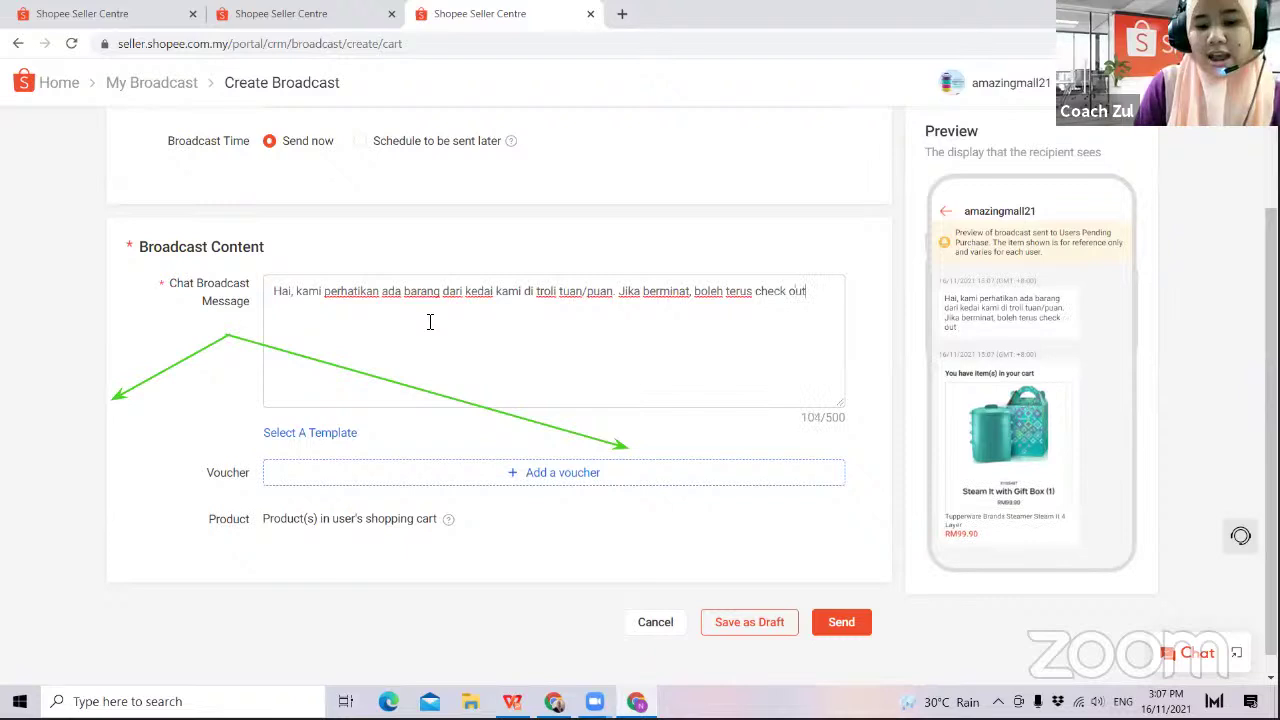
pyautogui.write('. item kami semuanya ready stock.')
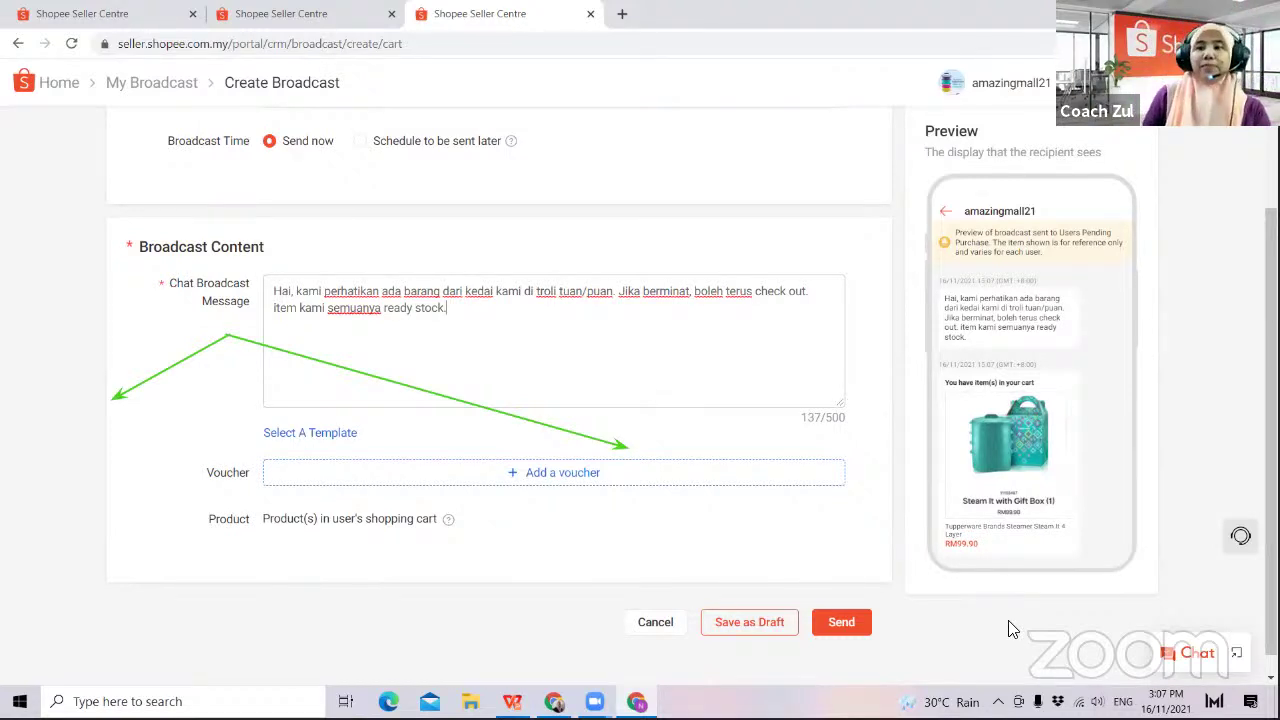
# - Look through the vouchers available for the broadcast and open the form for creating a new voucher
pyautogui.click(567, 476)
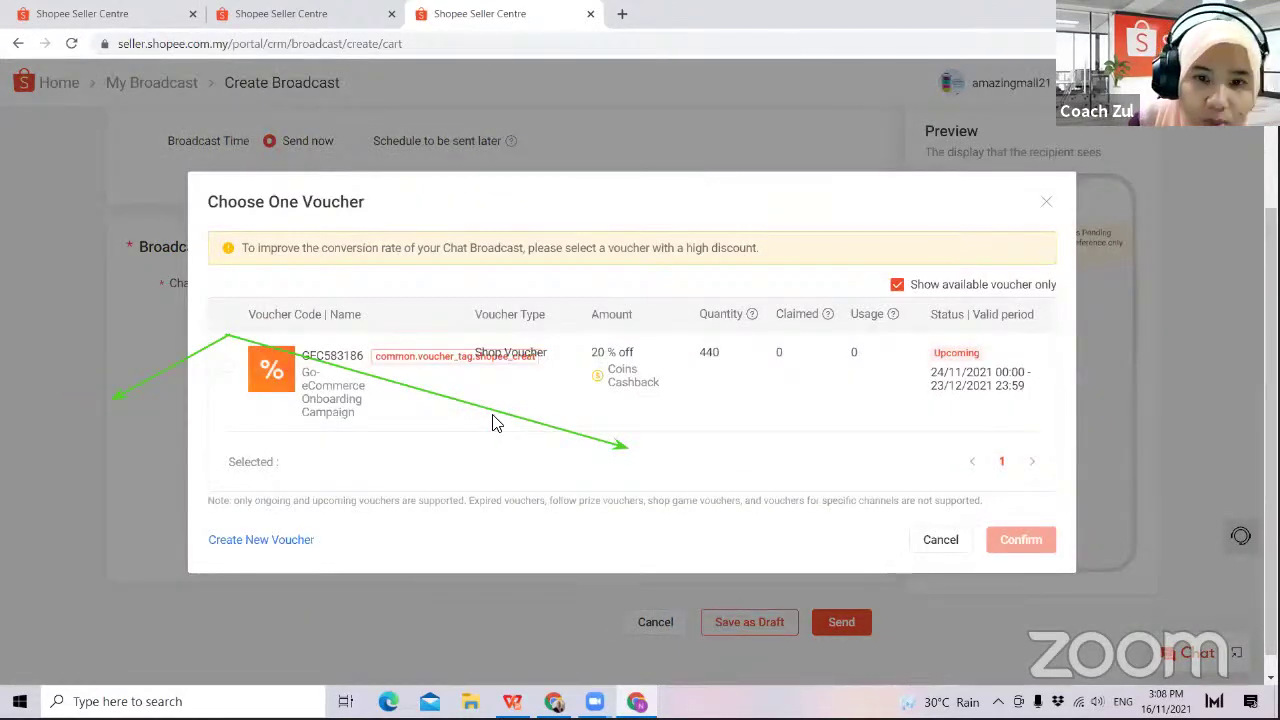
pyautogui.click(289, 539)
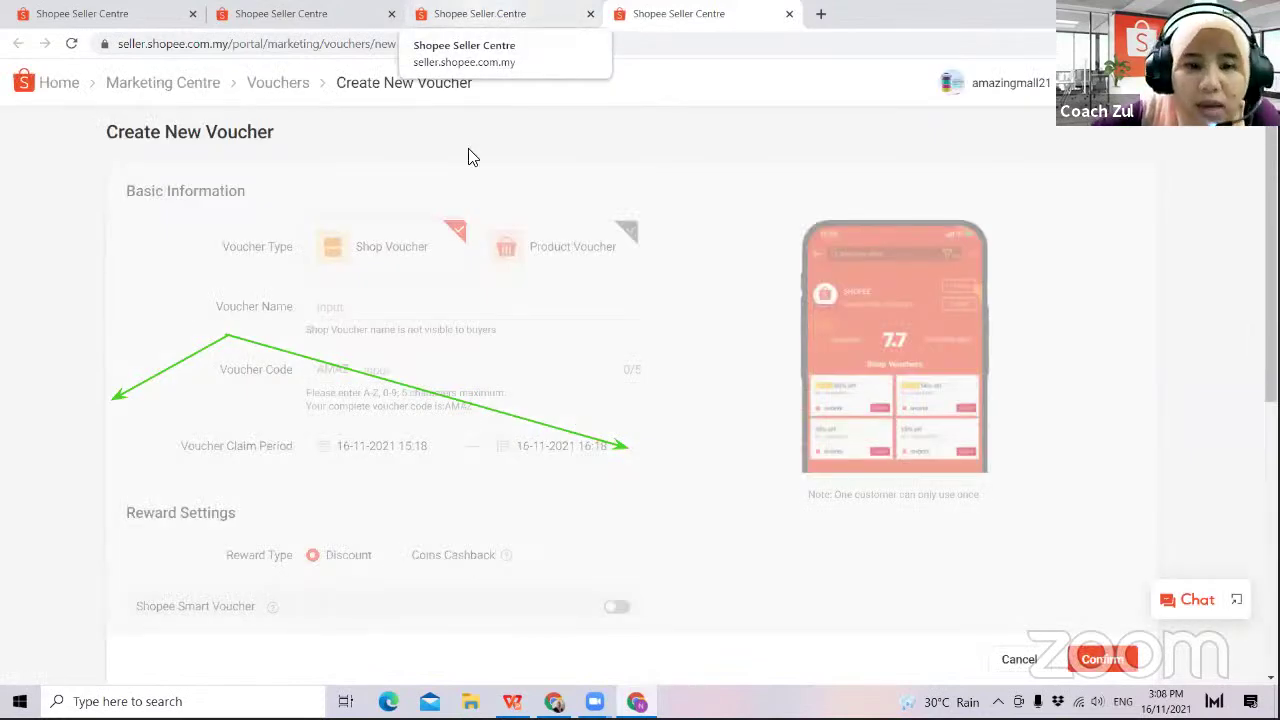
pyautogui.click(481, 18)
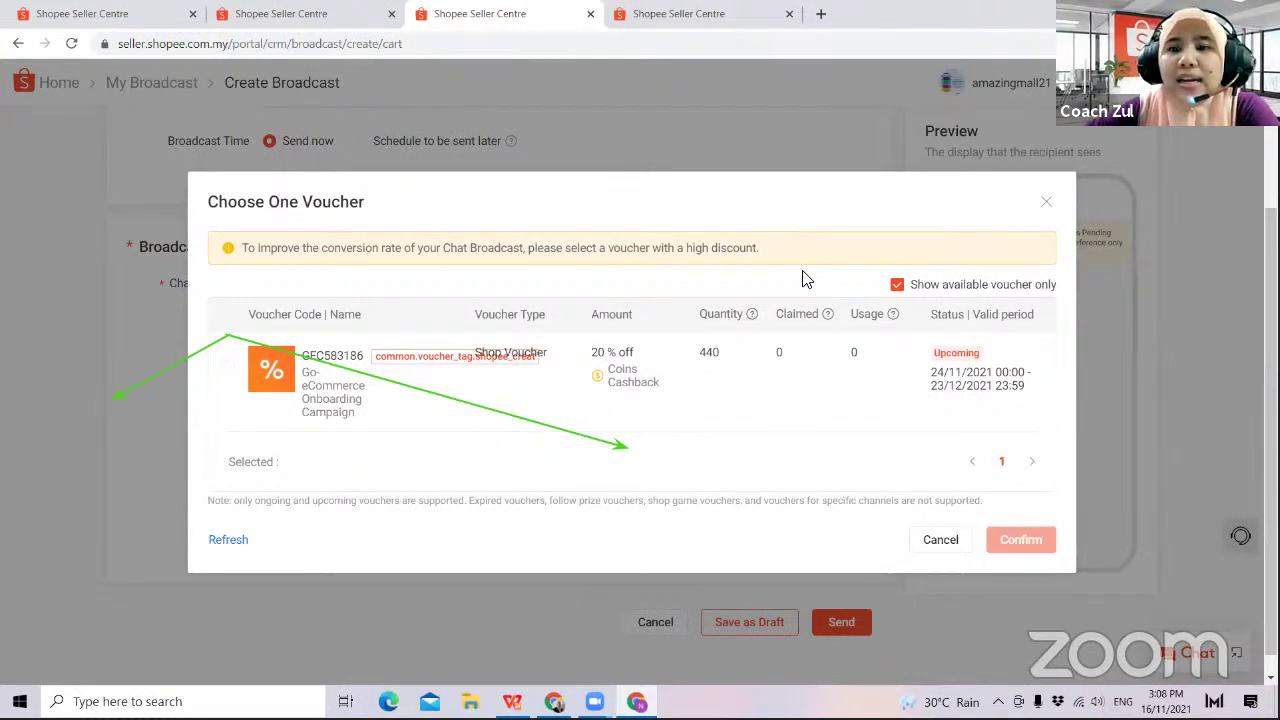
pyautogui.click(700, 22)
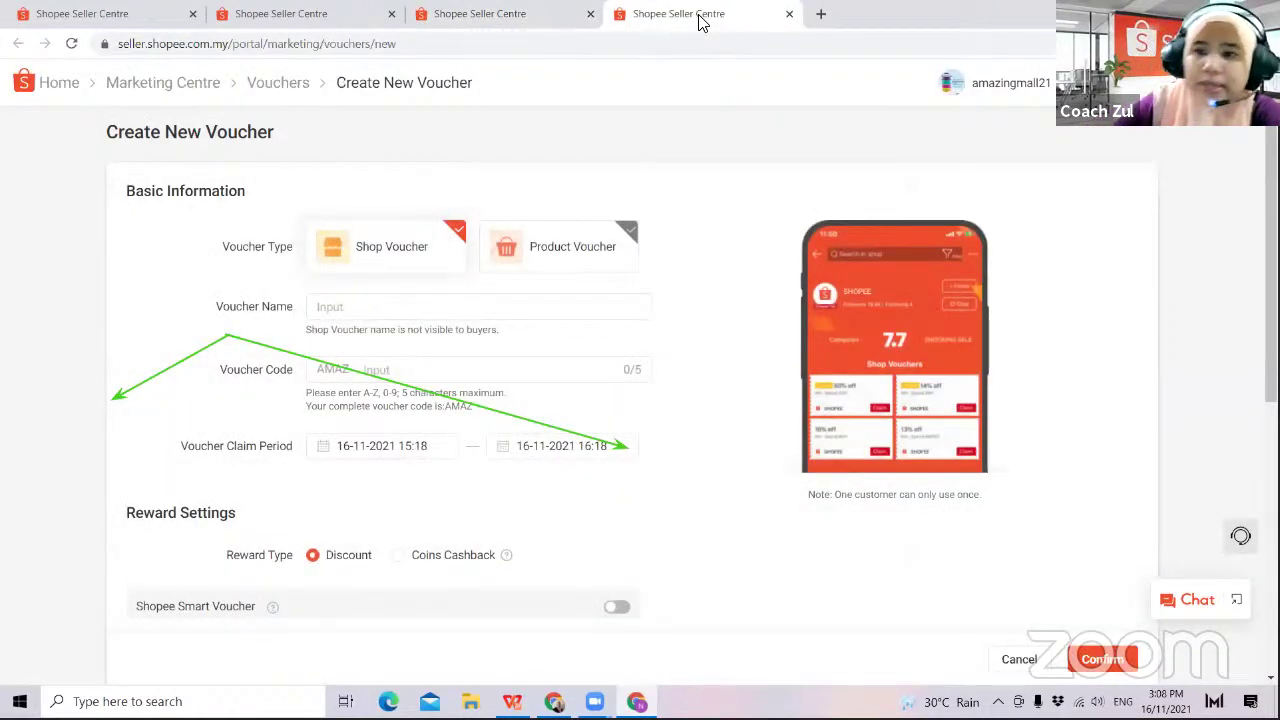
# - Name the shop voucher "broadcast" and enter ING1 after the AMAZ prefix of its voucher code
pyautogui.click(520, 306)
pyautogui.write('add to')
pyautogui.press('BackSpace')
pyautogui.press('BackSpace')
pyautogui.press('BackSpace')
pyautogui.press('BackSpace')
pyautogui.press('BackSpace')
pyautogui.press('BackSpace')
pyautogui.write('a')
pyautogui.press('BackSpace')
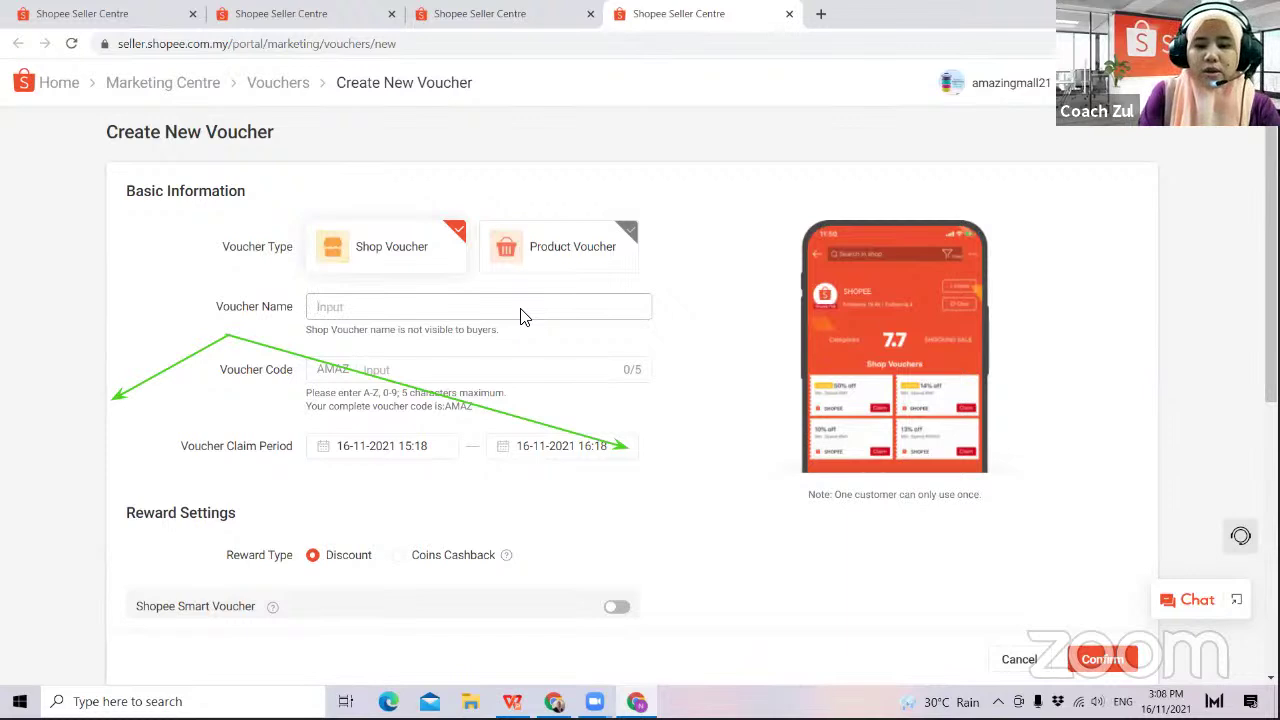
pyautogui.write('broadcast')
pyautogui.click(546, 371)
pyautogui.write('ING')
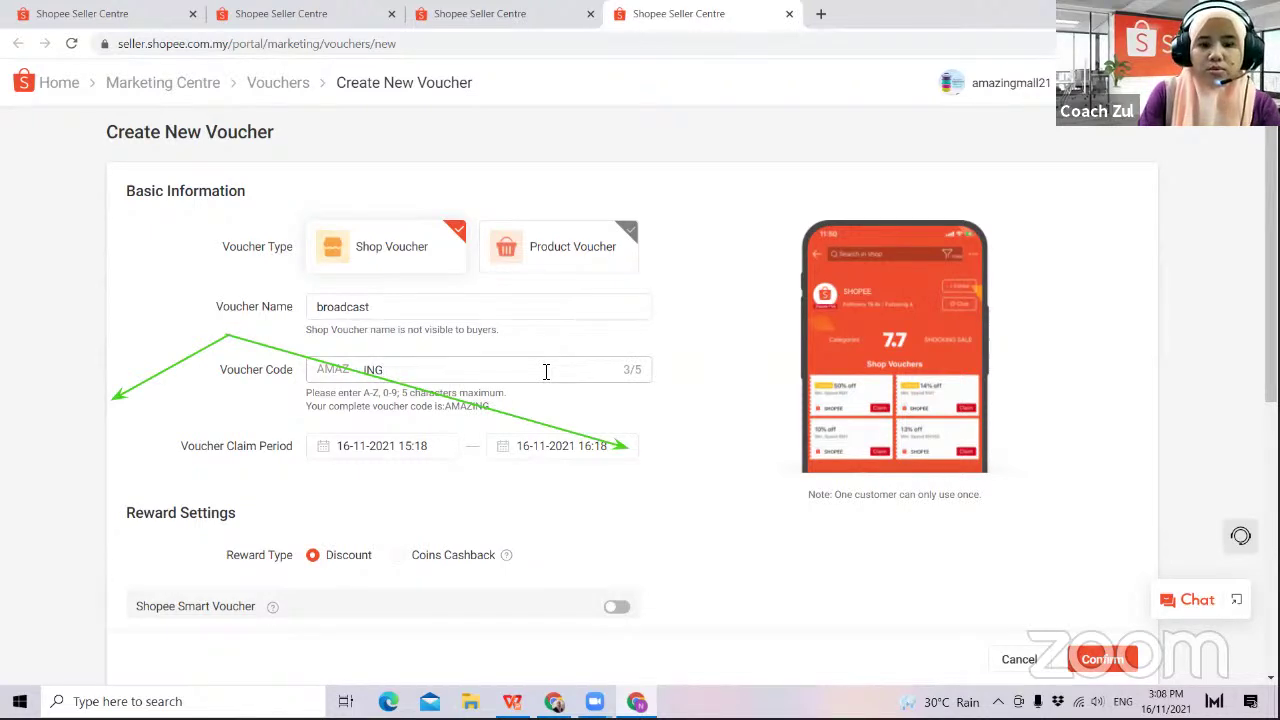
pyautogui.write('1')
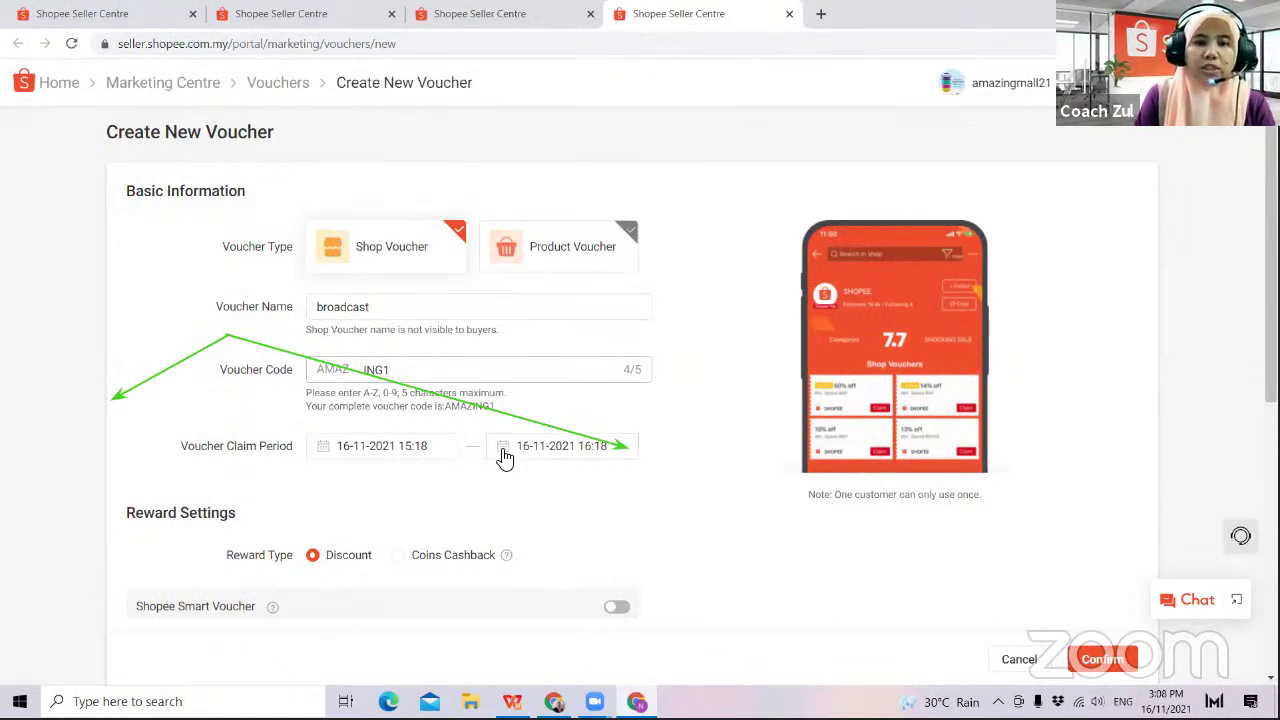
pyautogui.click(504, 450)
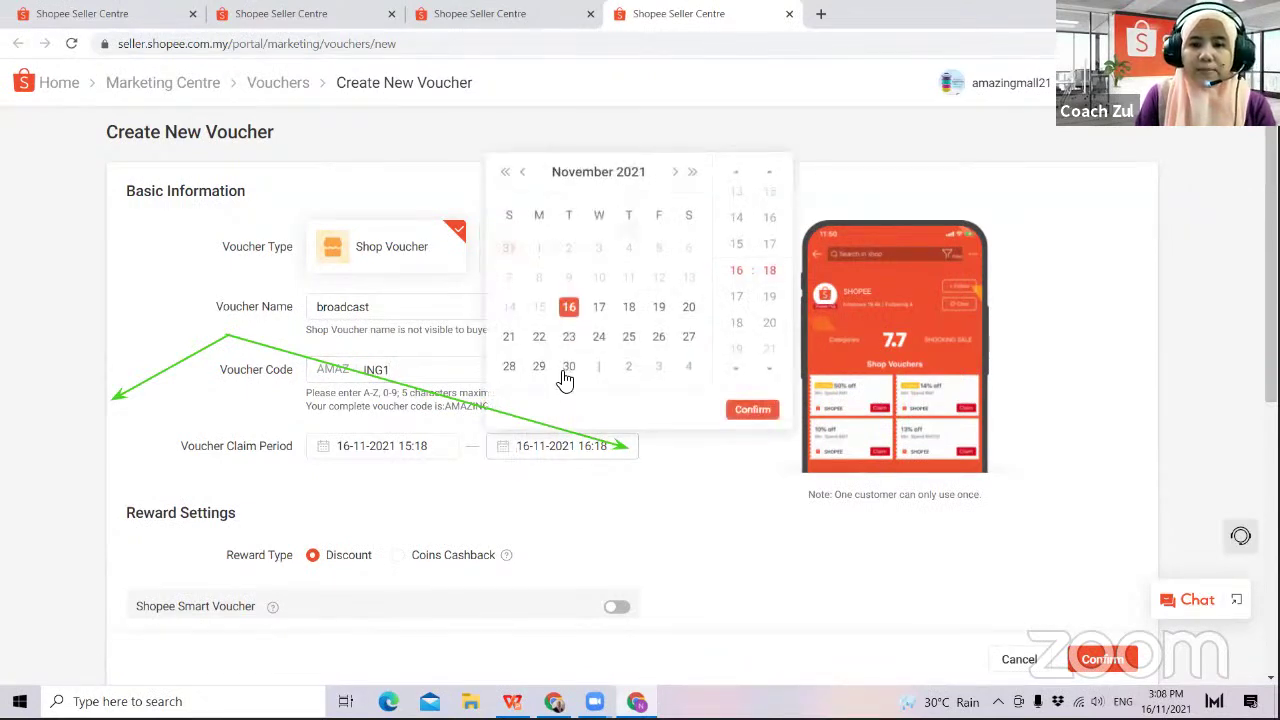
pyautogui.click(568, 366)
pyautogui.click(751, 410)
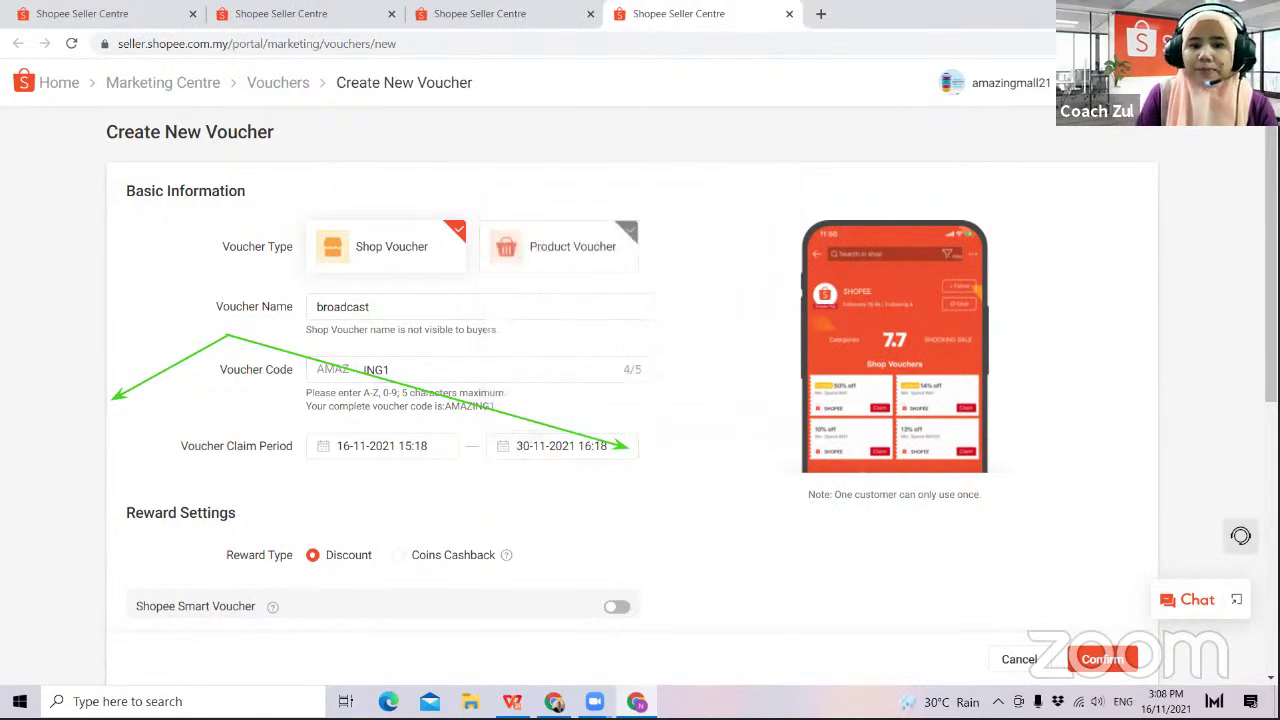
# - Set the voucher reward to a fixed discount of RM 0.50, with a minimum basket price of RM 20 and a usage quantity of 100
pyautogui.scroll(-1, 616, 403)
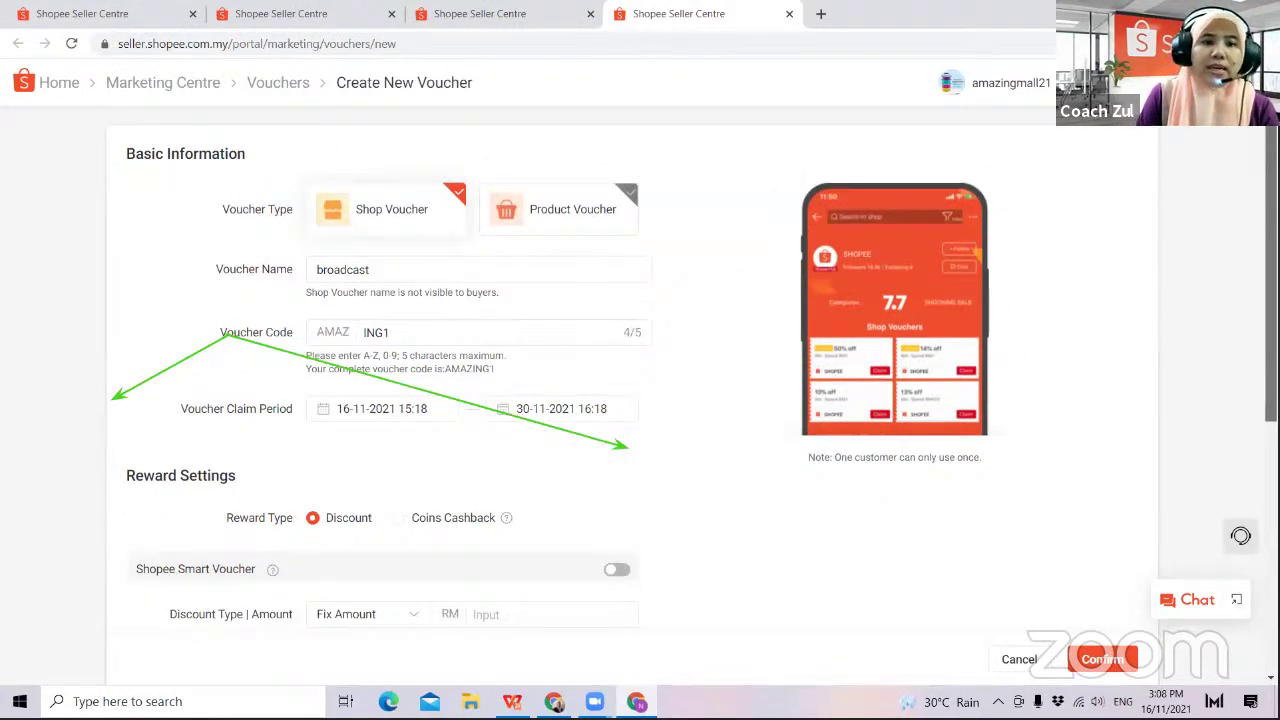
pyautogui.scroll(-3, 616, 403)
pyautogui.scroll(-3, 597, 389)
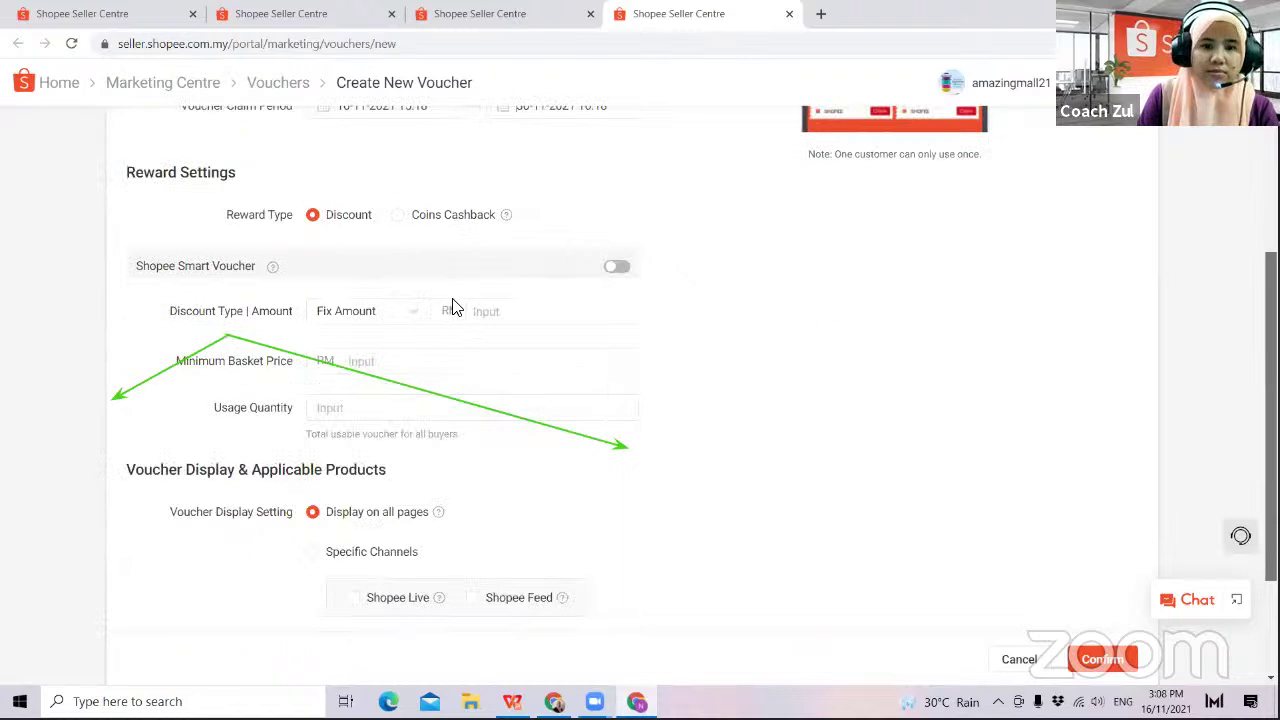
pyautogui.scroll(-1, 449, 303)
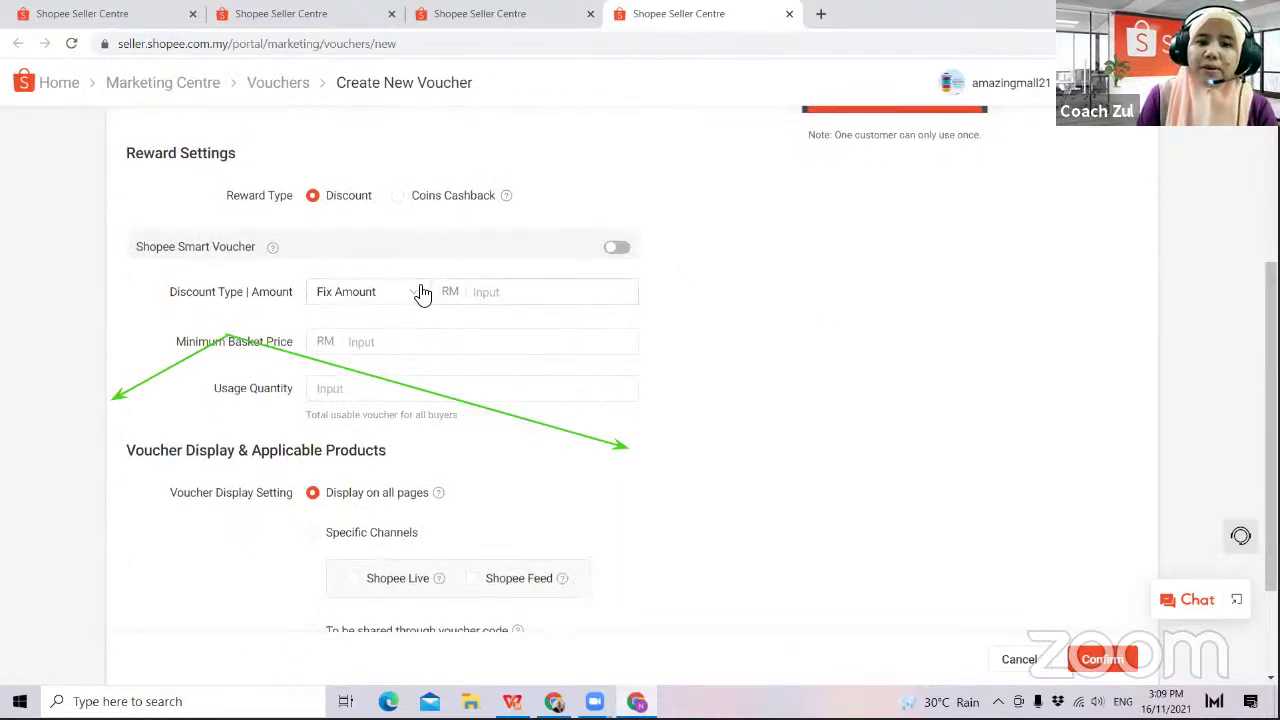
pyautogui.click(423, 292)
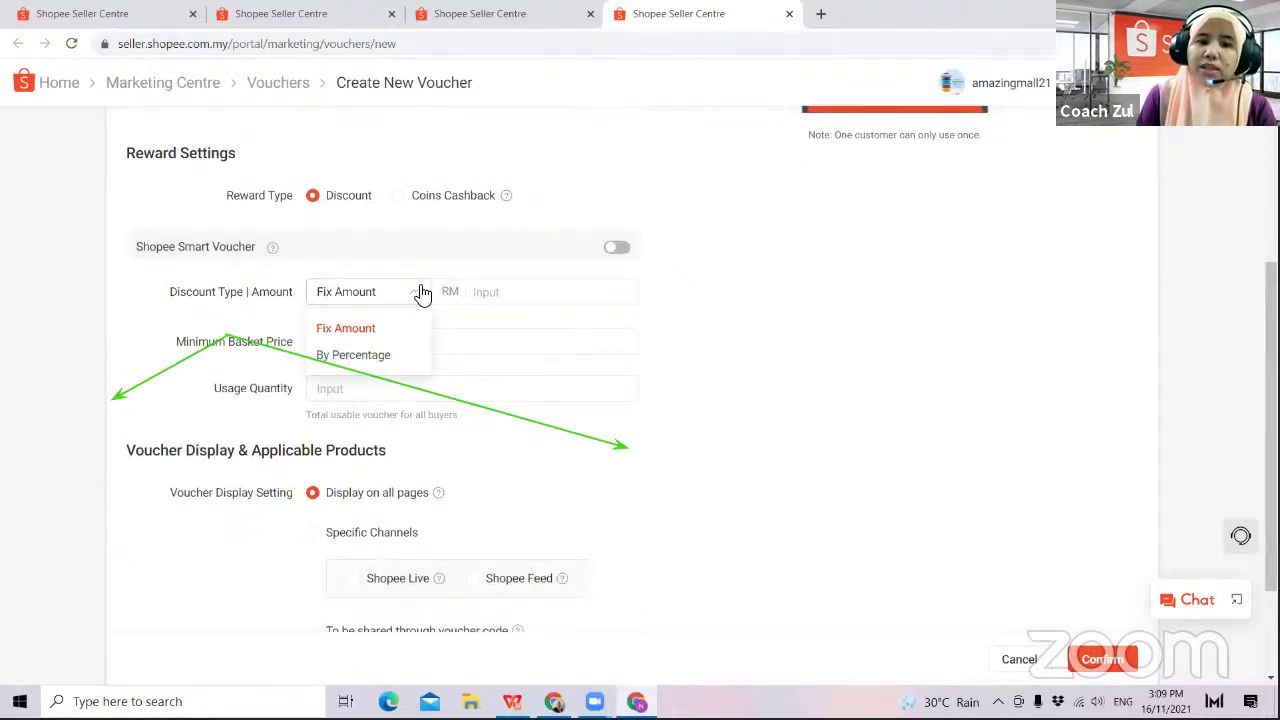
pyautogui.click(481, 296)
pyautogui.write('0.50')
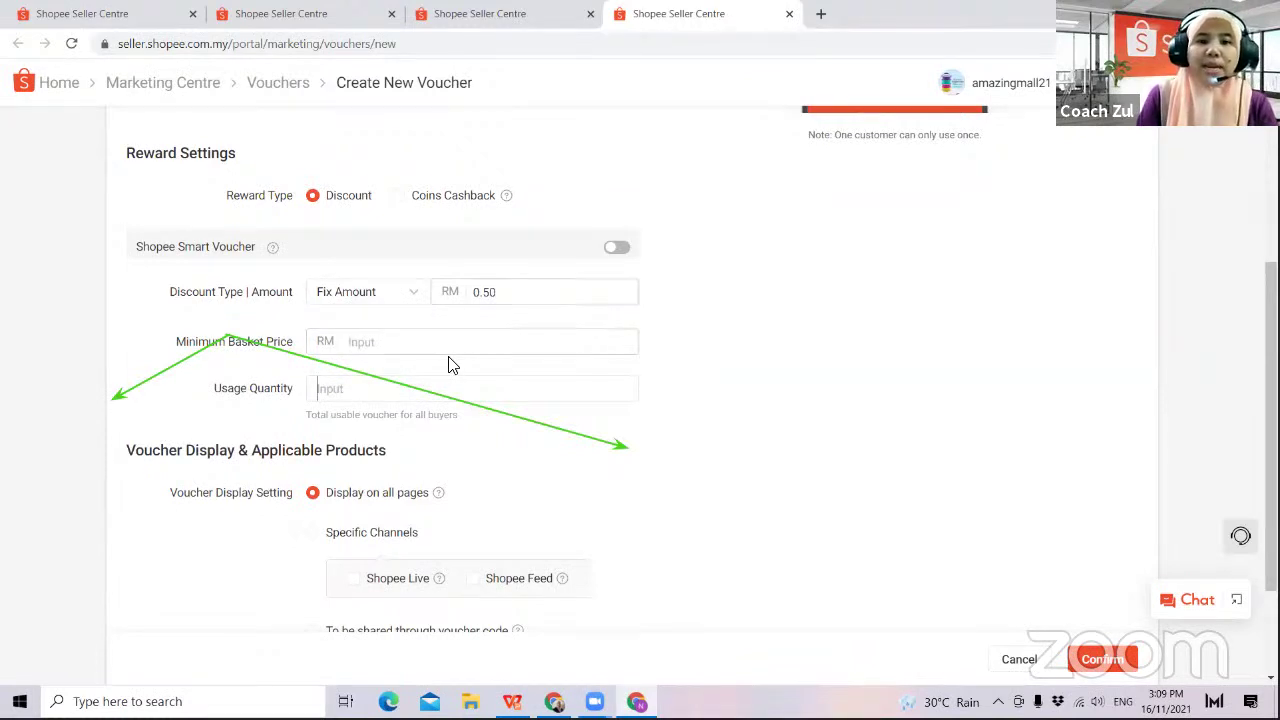
pyautogui.click(460, 349)
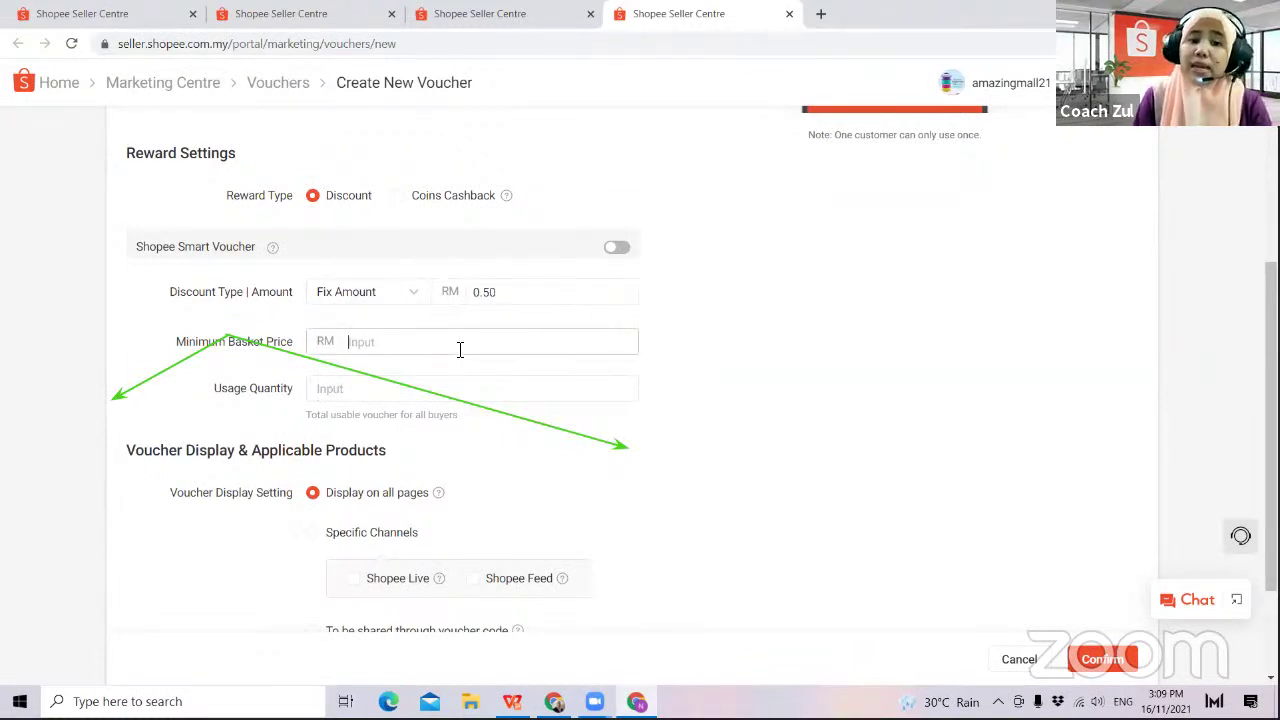
pyautogui.write('20')
pyautogui.click(465, 391)
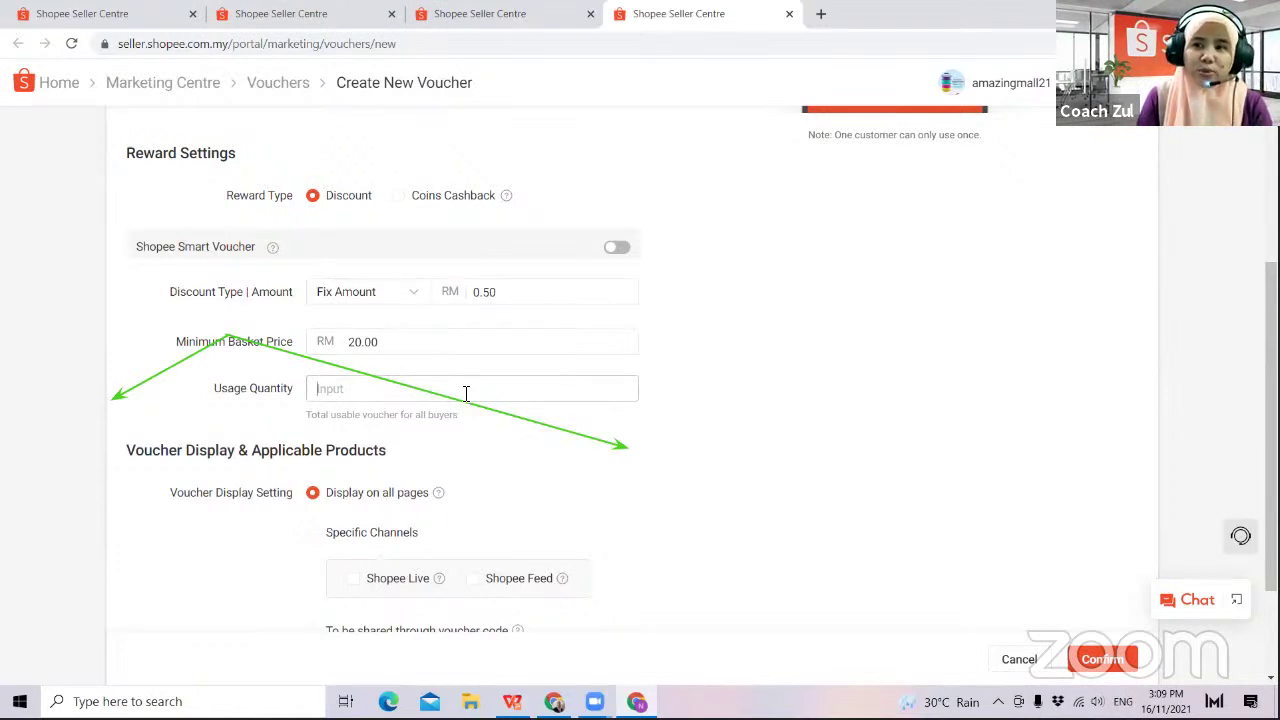
pyautogui.write('100')
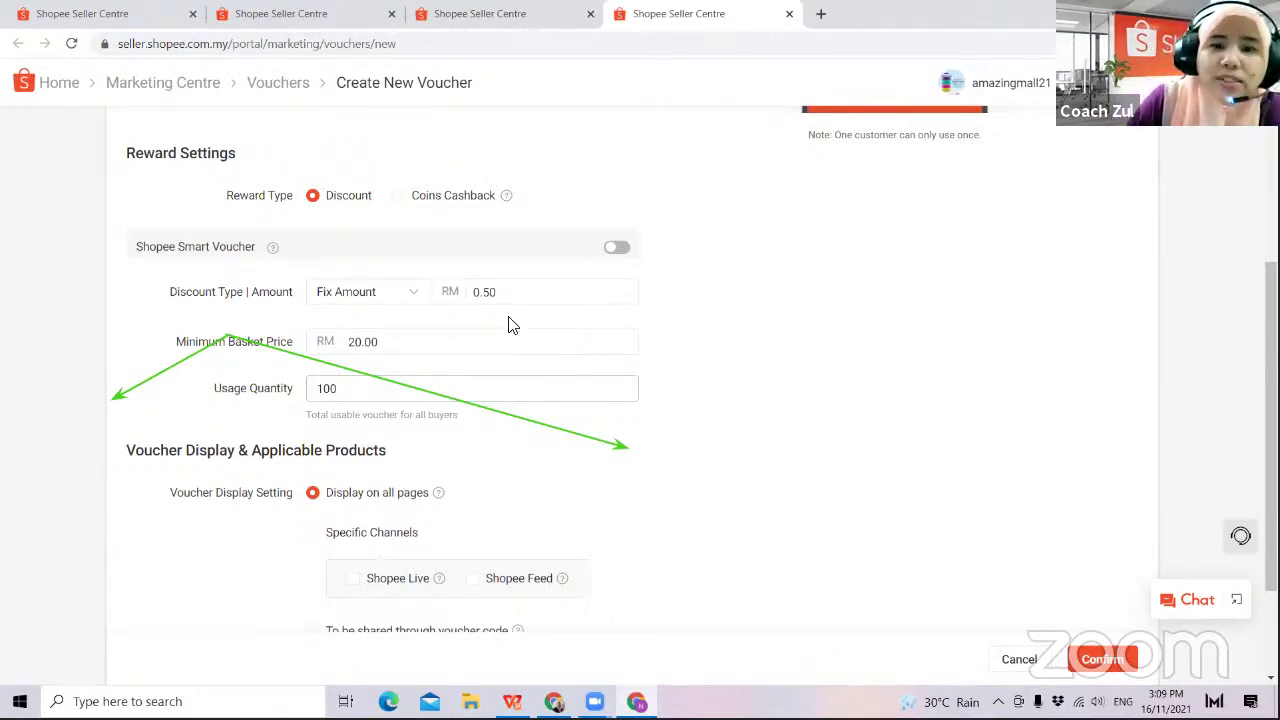
# - Review the voucher display settings, including the explanation of displaying the voucher on all pages
pyautogui.click(590, 206)
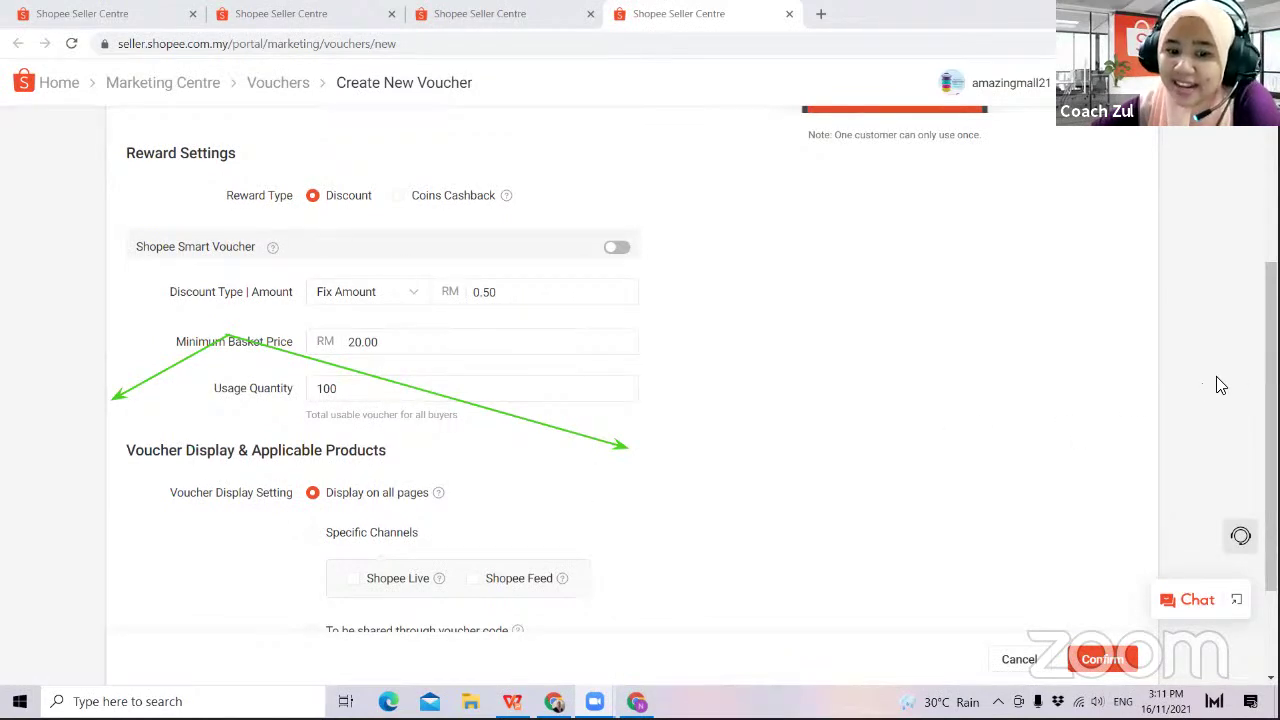
pyautogui.click(338, 388)
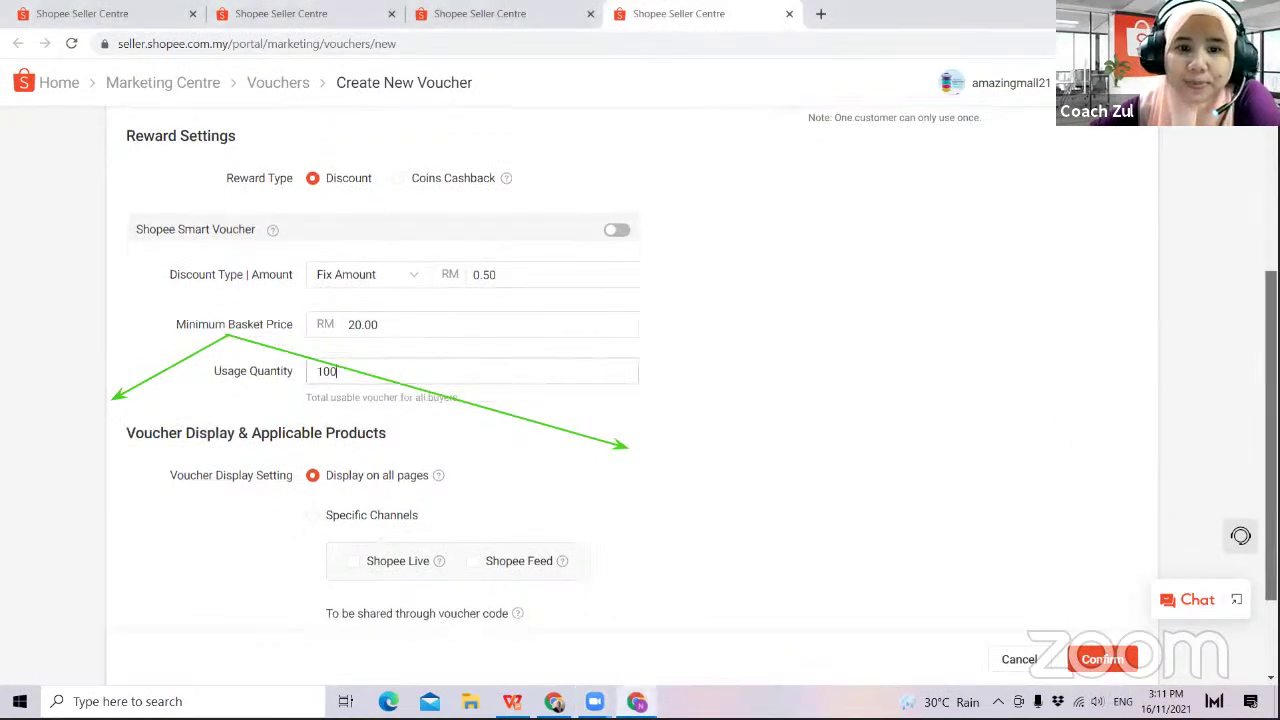
pyautogui.scroll(-1, 826, 189)
pyautogui.scroll(-1, 826, 189)
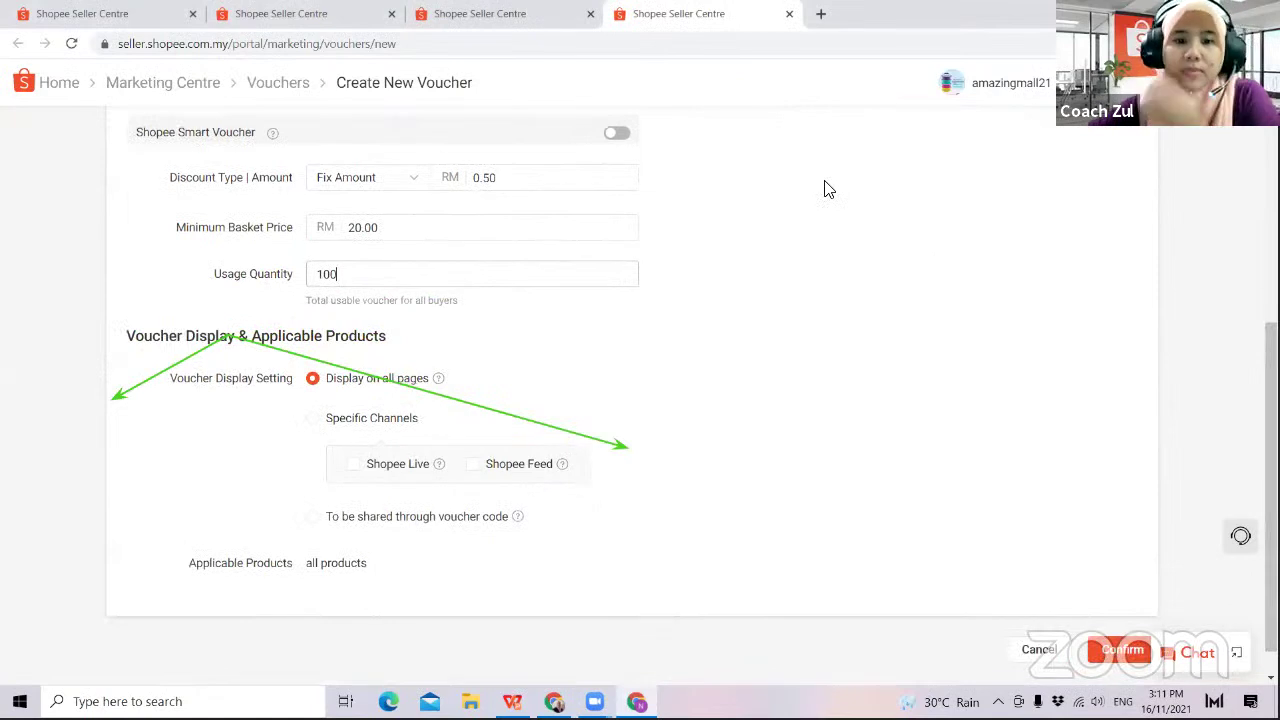
pyautogui.click(826, 189)
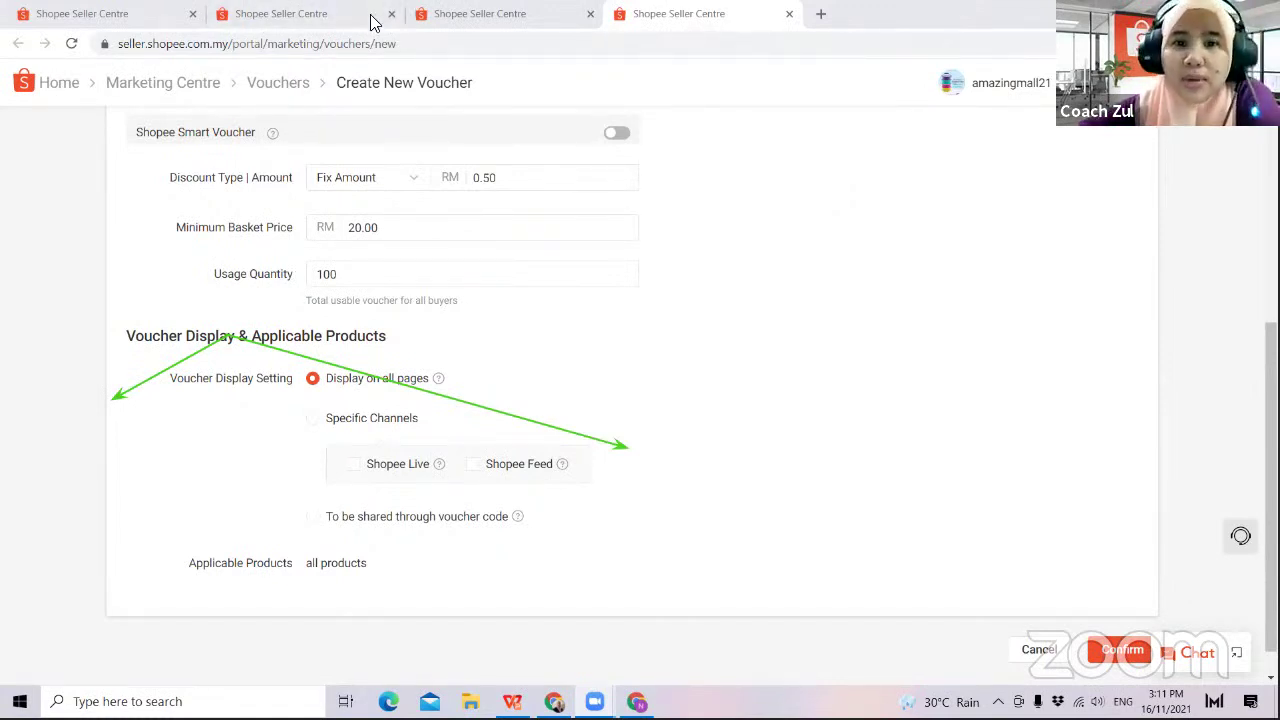
pyautogui.moveTo(436, 474)
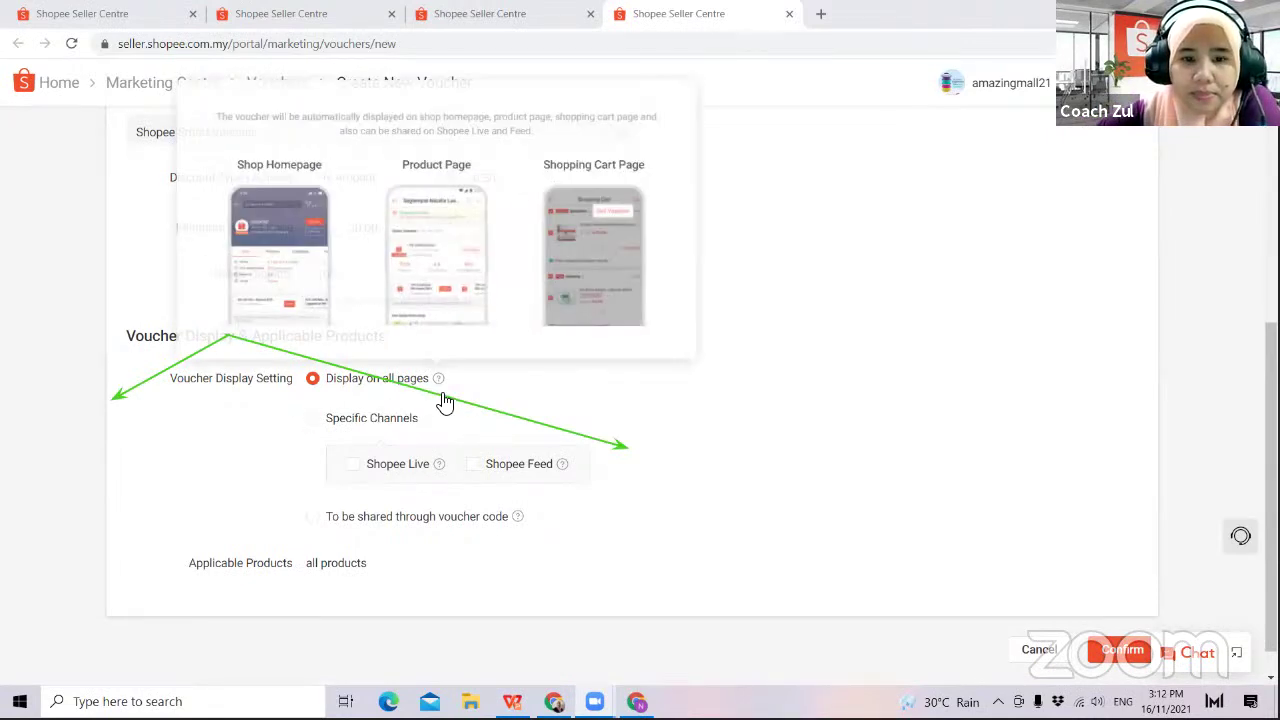
# - Confirm the new voucher with display on all pages and return to the vouchers list
pyautogui.rightClick(512, 428)
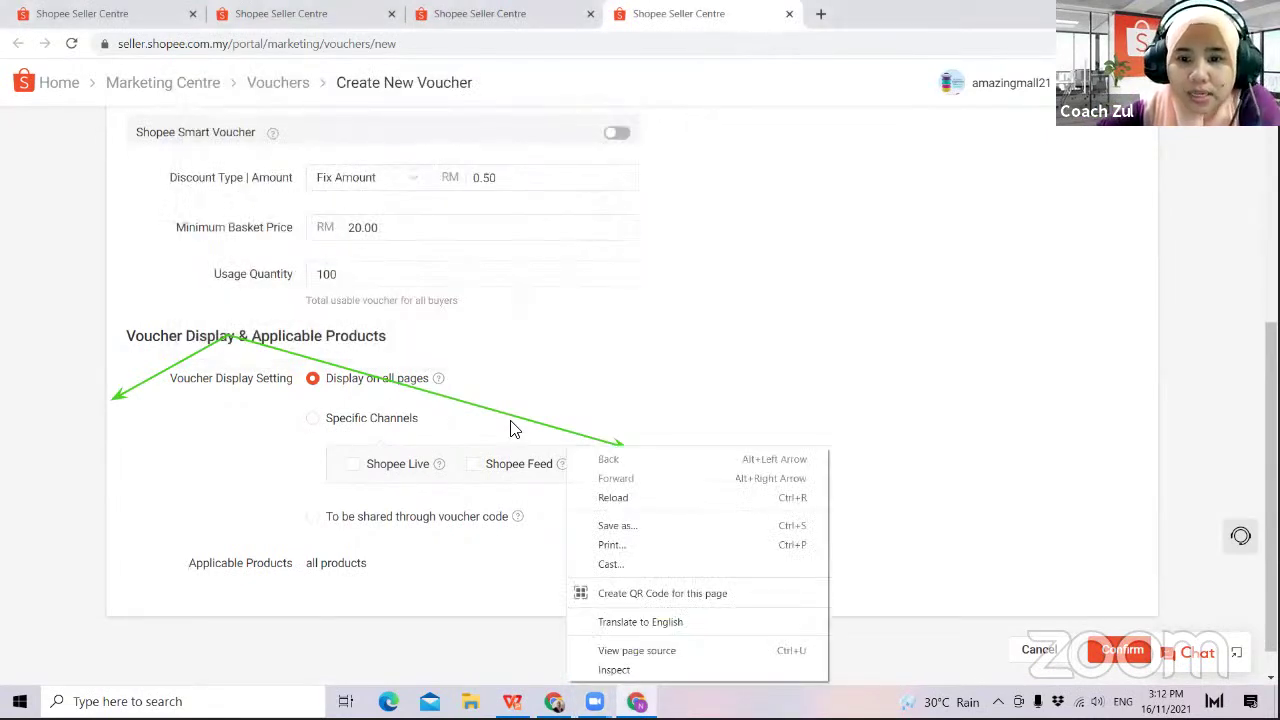
pyautogui.click(477, 45)
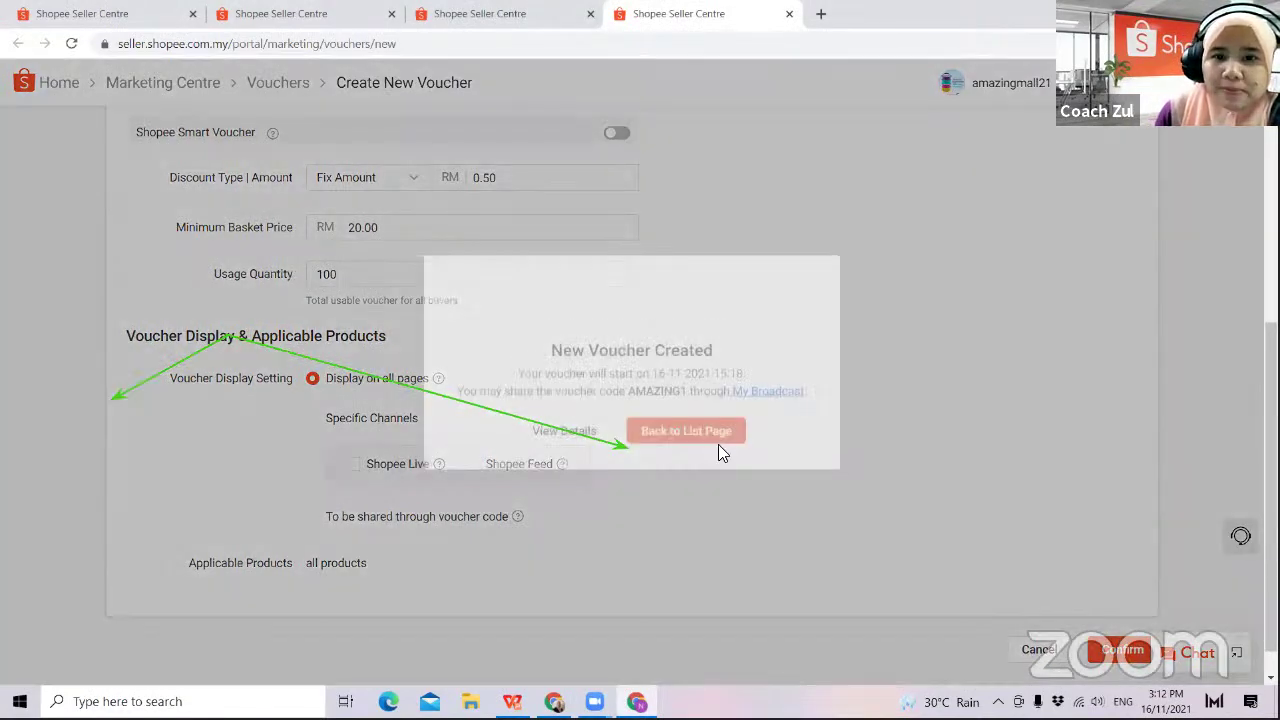
pyautogui.click(718, 446)
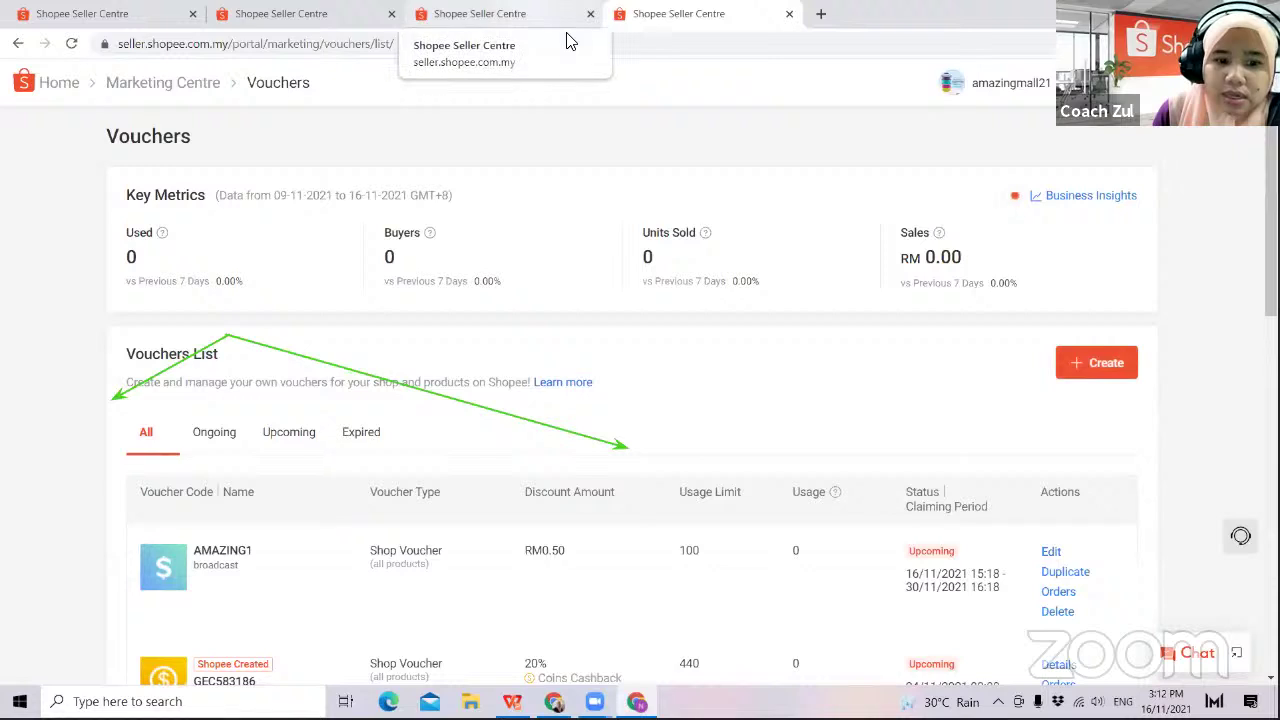
# - Attach the AMAZING1 shop voucher to the abandoned cart chat broadcast from the refreshed list of available vouchers
pyautogui.scroll(-1, 640, 400)
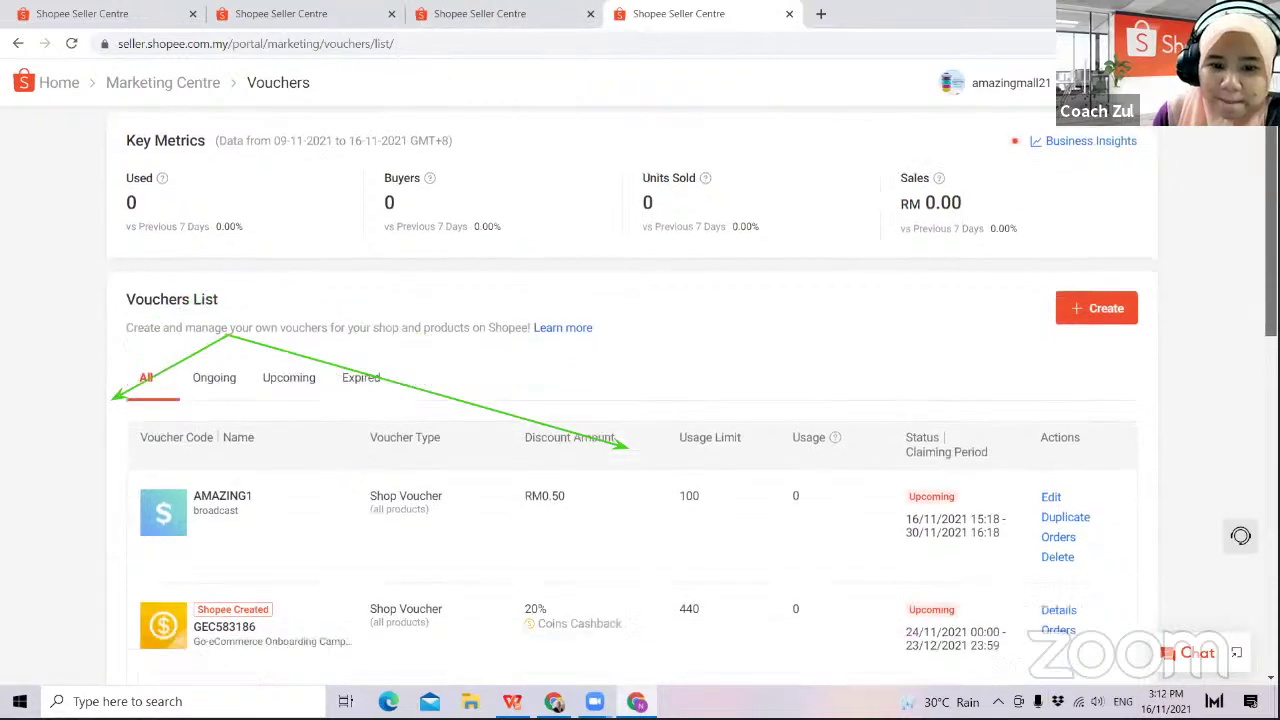
pyautogui.scroll(-1, 1117, 163)
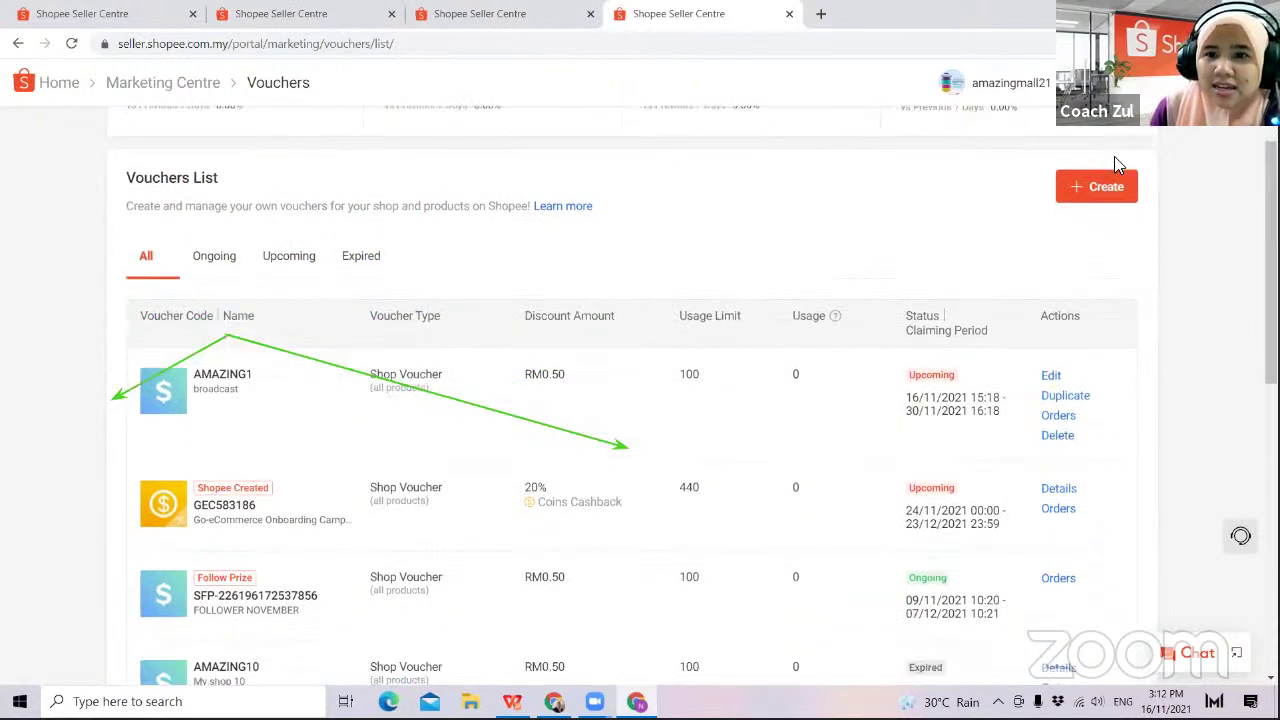
pyautogui.click(440, 20)
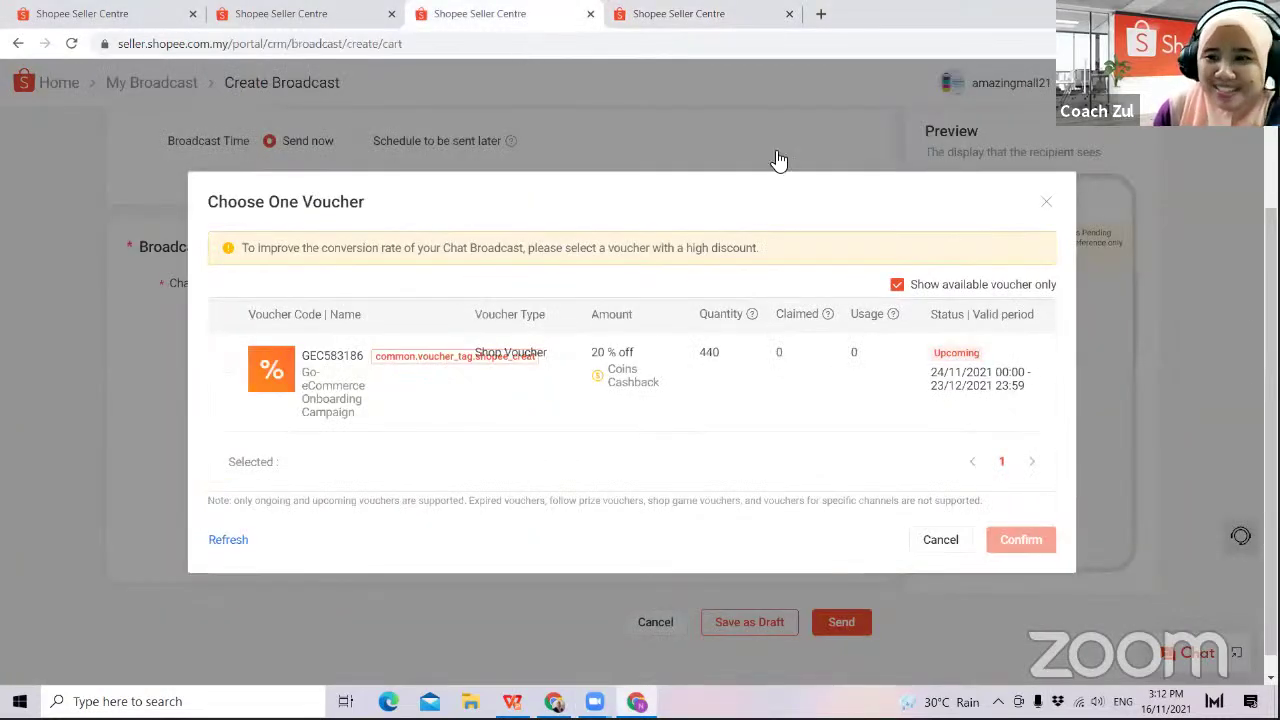
pyautogui.click(1047, 207)
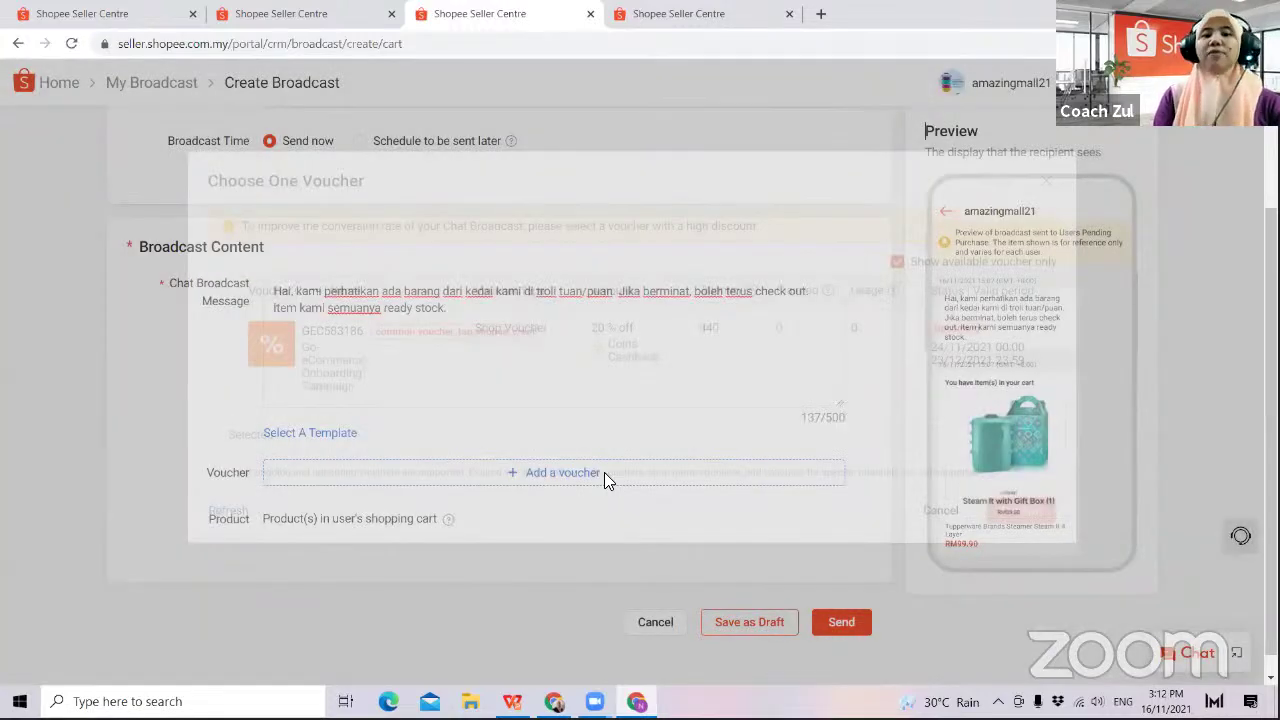
pyautogui.click(606, 474)
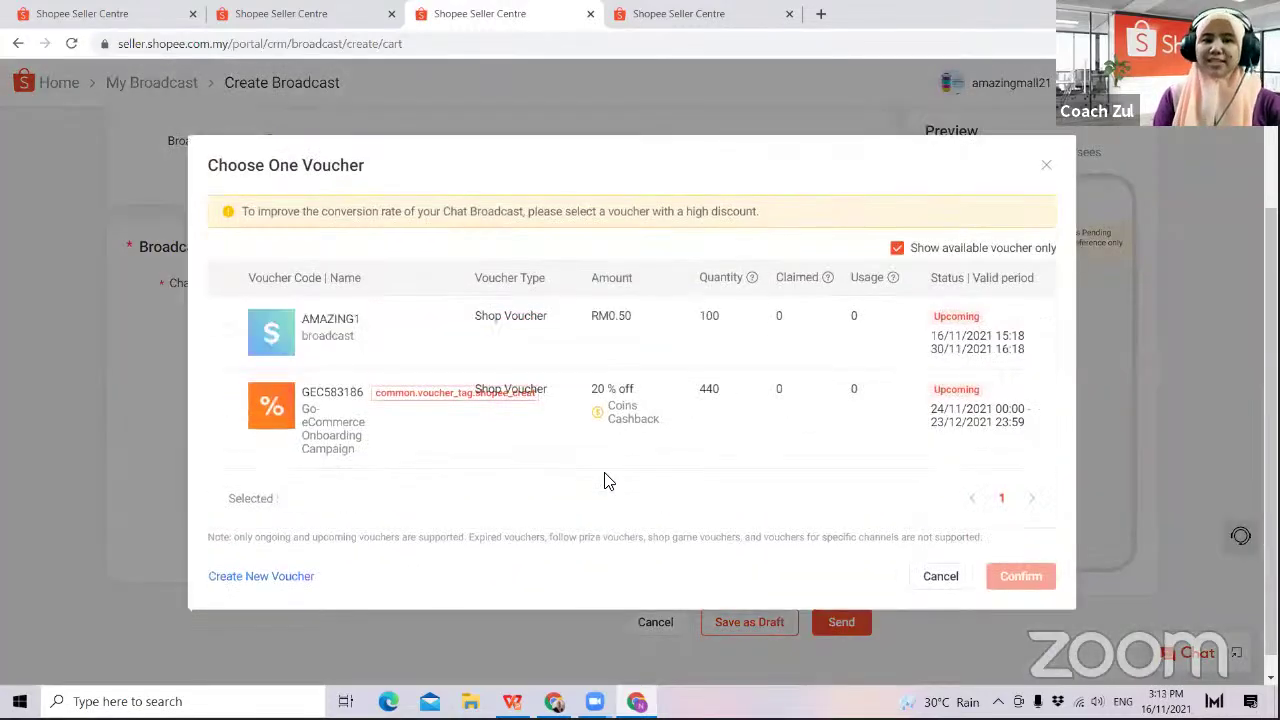
pyautogui.click(228, 329)
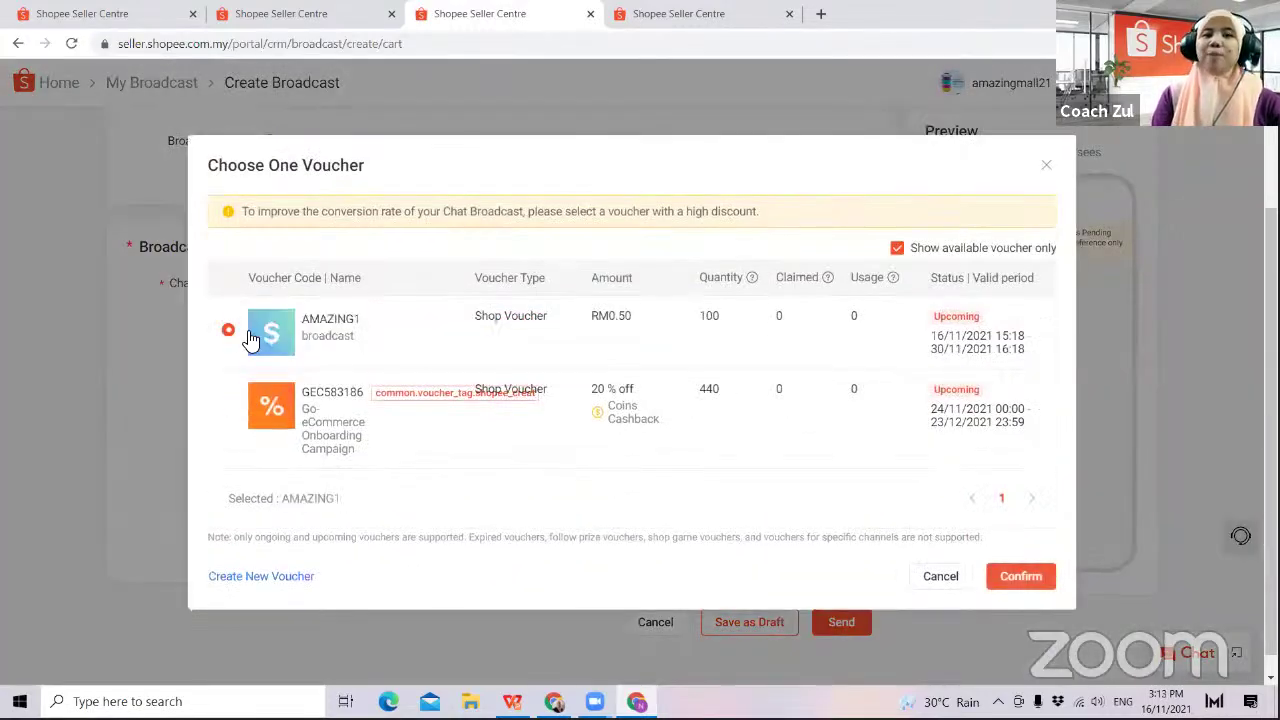
pyautogui.click(1036, 584)
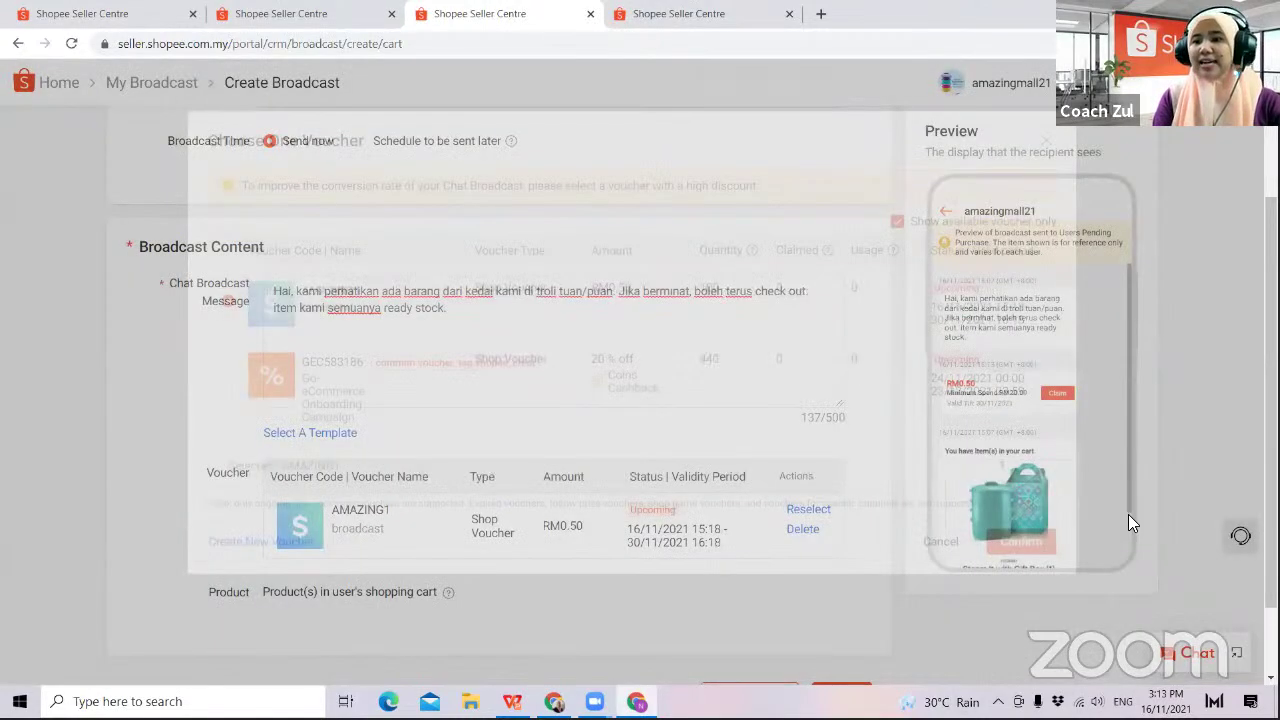
# - Examine the recipient preview of the broadcast, marking the chat message, the claimable voucher and the cart item with arrows
pyautogui.scroll(-2, 1130, 470)
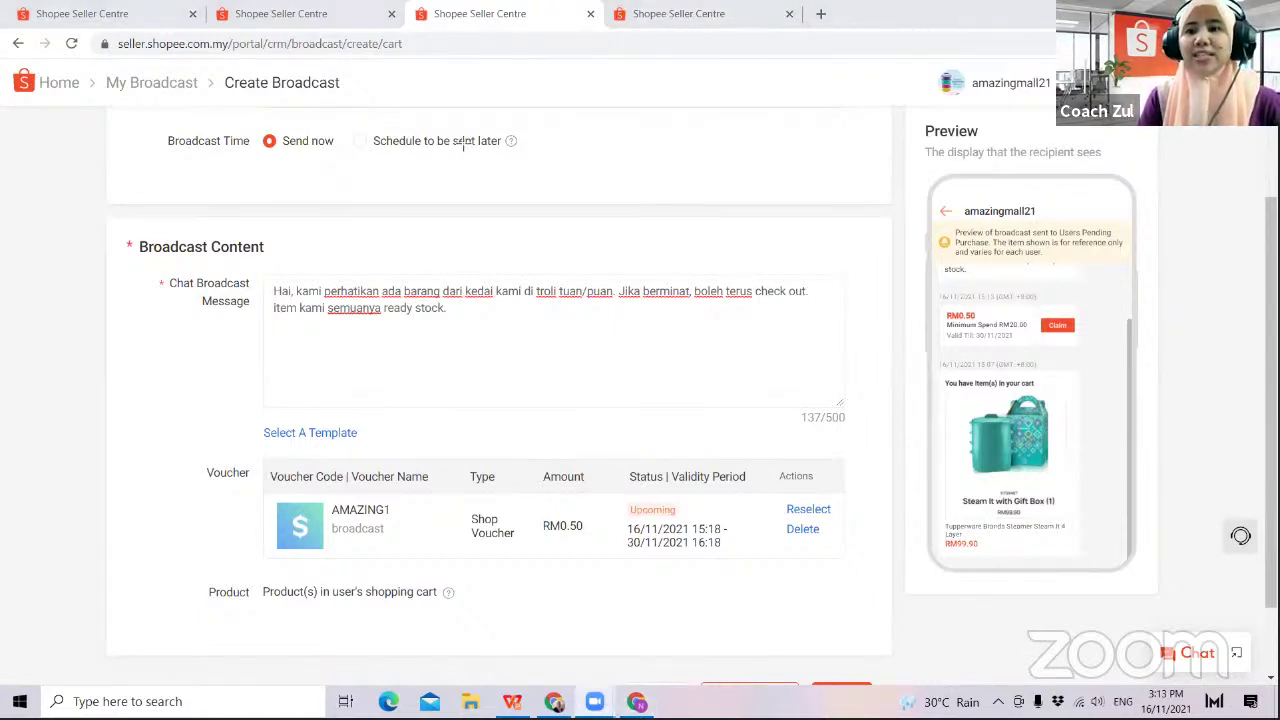
pyautogui.moveTo(762, 196)
pyautogui.mouseDown()
pyautogui.moveTo(894, 257)
pyautogui.moveTo(935, 305)
pyautogui.mouseUp()
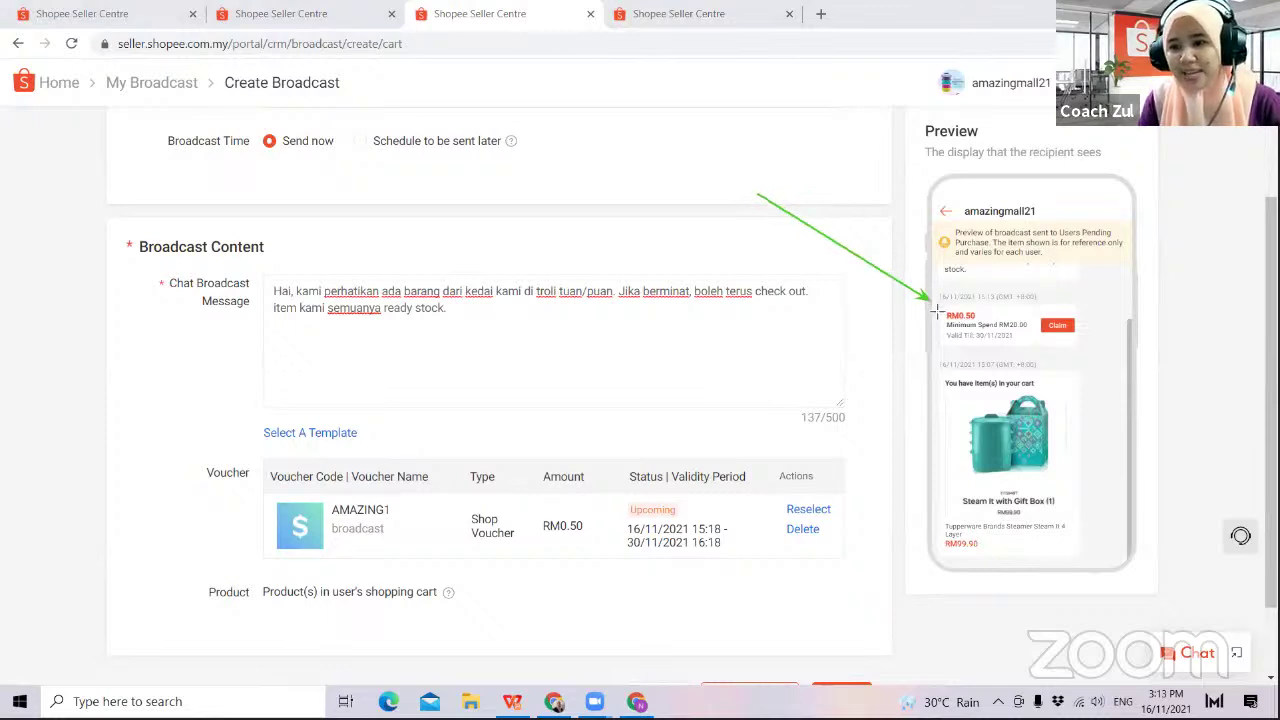
pyautogui.moveTo(853, 329); pyautogui.dragTo(958, 430)
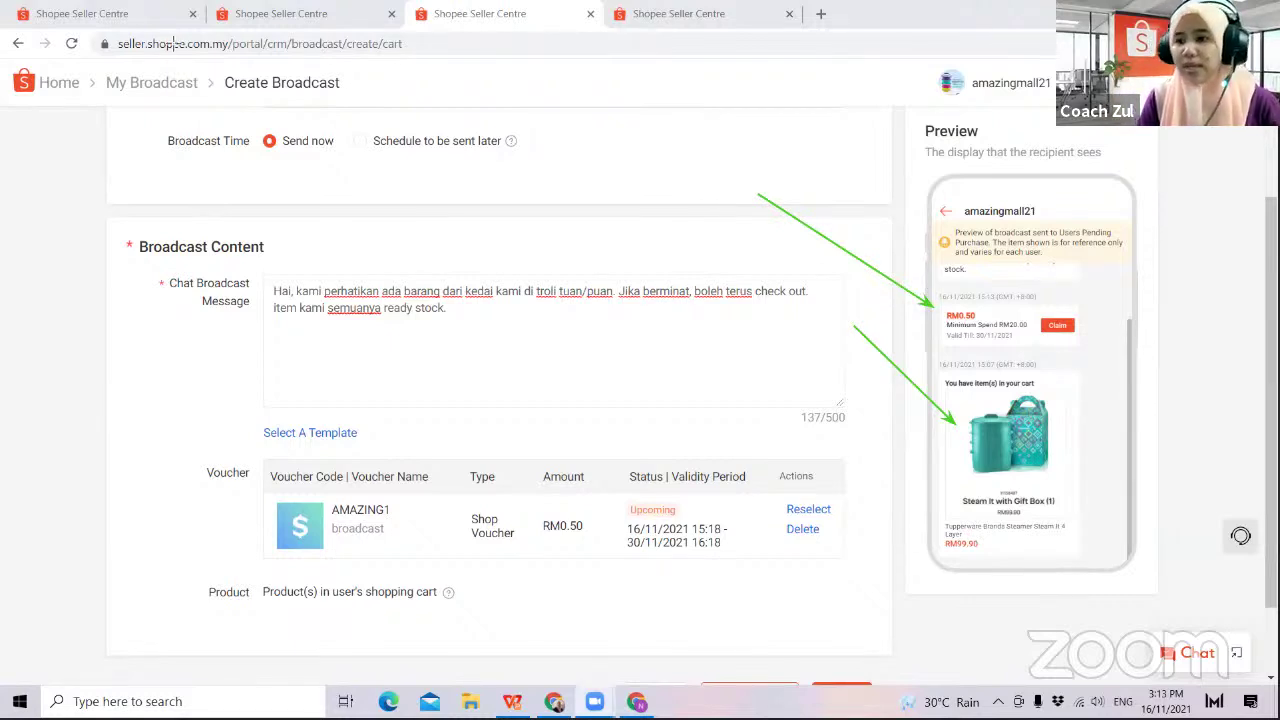
pyautogui.scroll(1, 1126, 380)
pyautogui.scroll(1, 1121, 374)
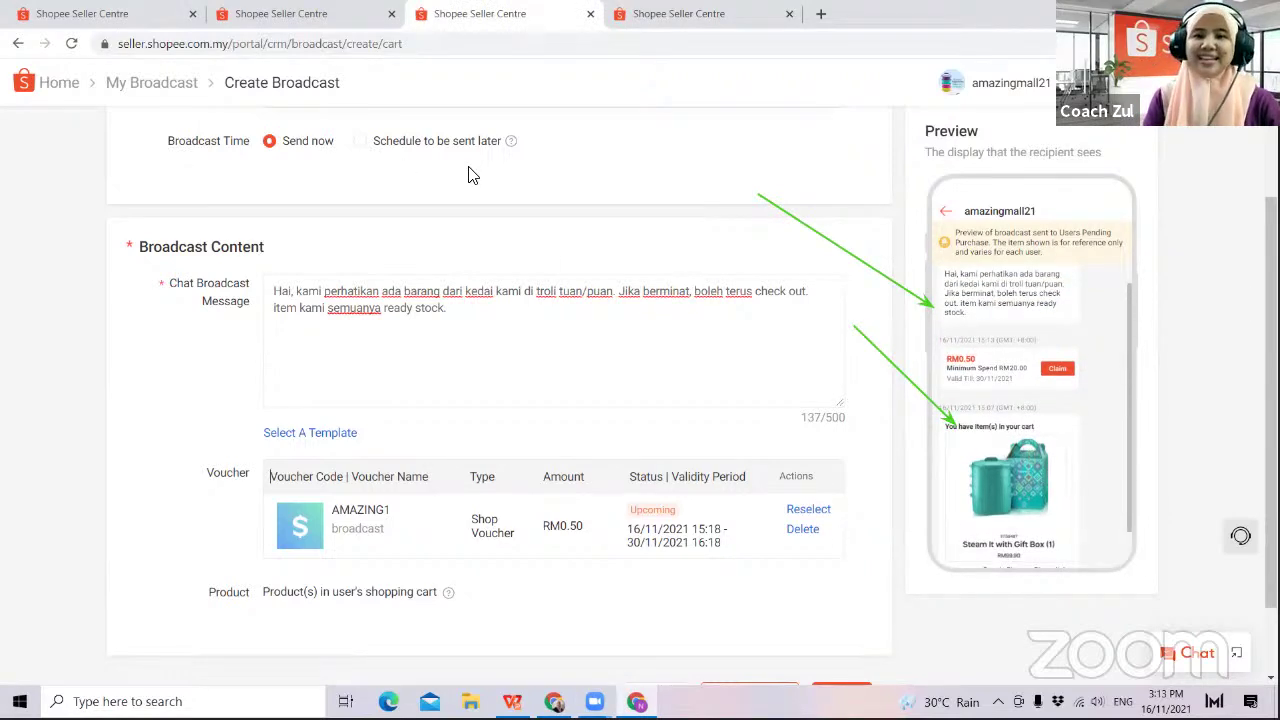
pyautogui.moveTo(873, 310); pyautogui.dragTo(941, 358)
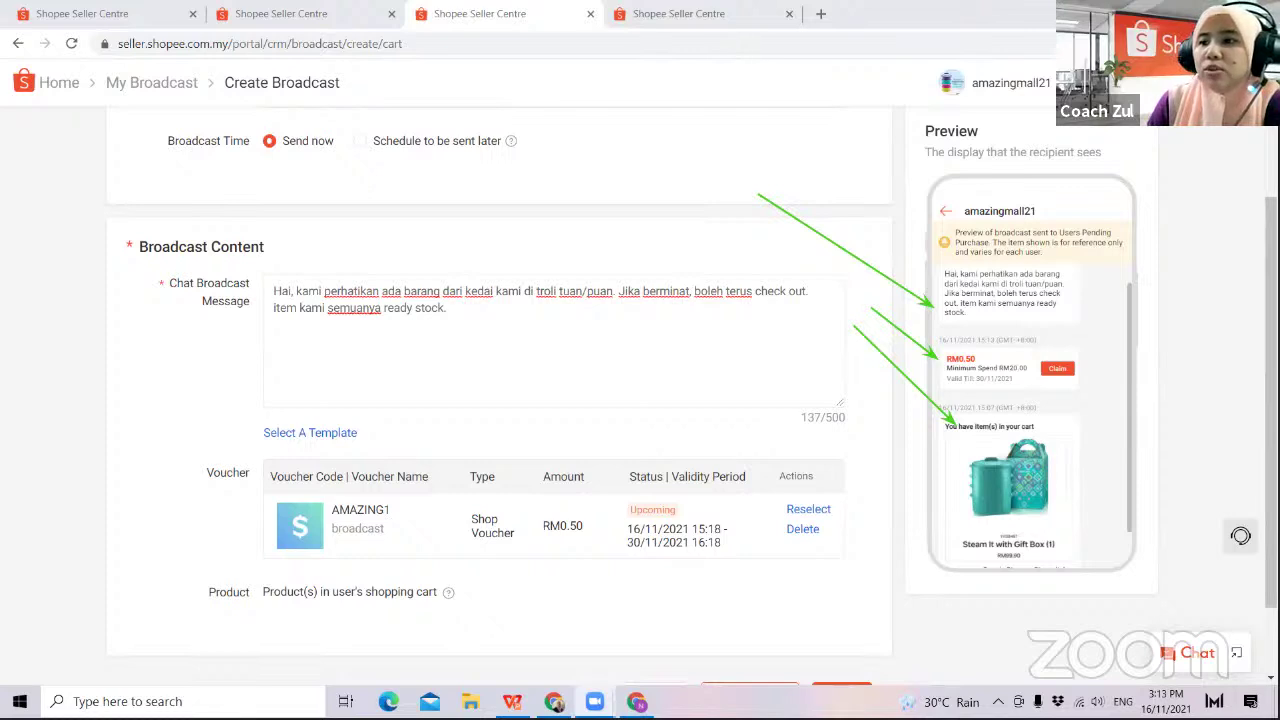
pyautogui.scroll(-1, 825, 610)
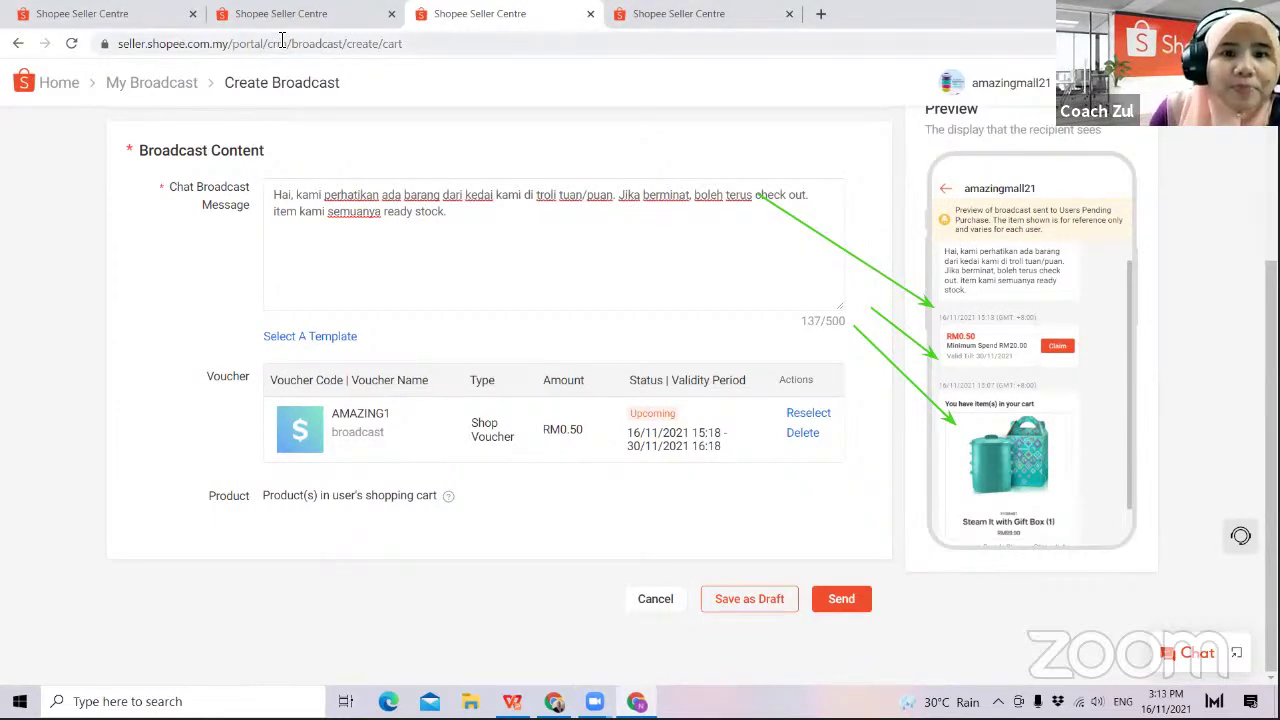
# - Return to My Broadcast and view the chat broadcast performance in Business Insights by month for September 2021
pyautogui.scroll(2, 1240, 217)
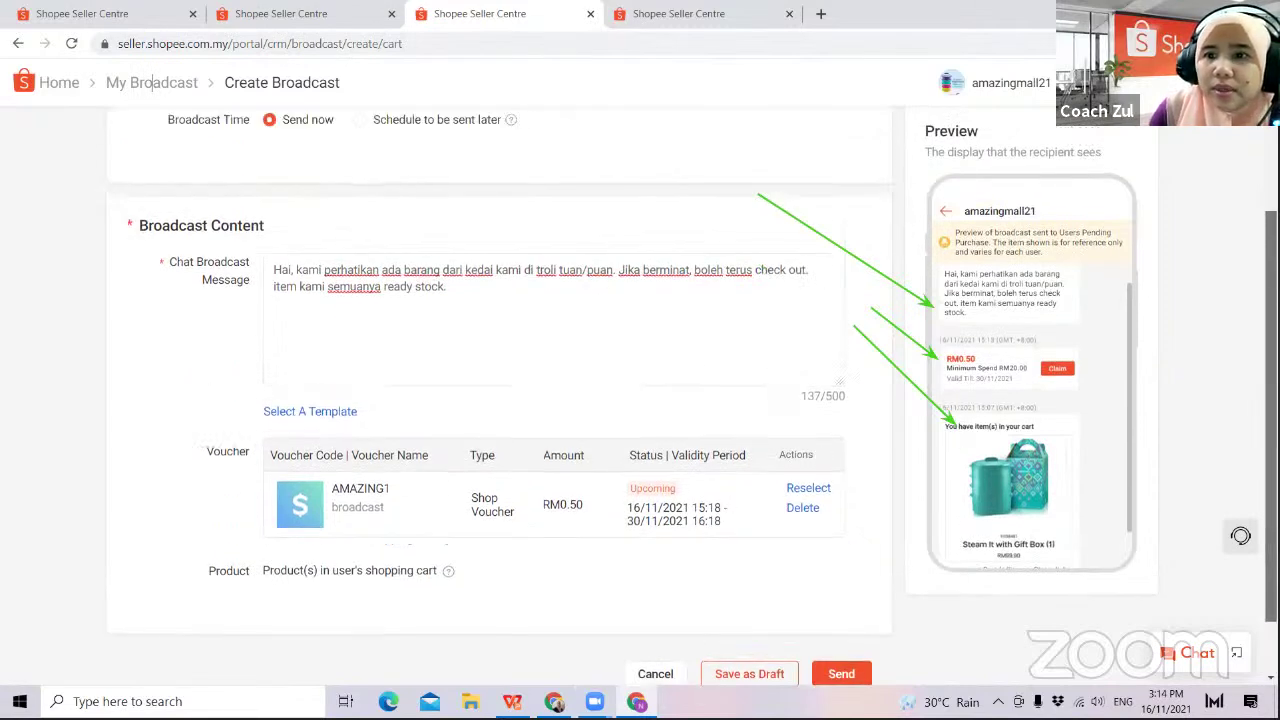
pyautogui.scroll(1, 646, 551)
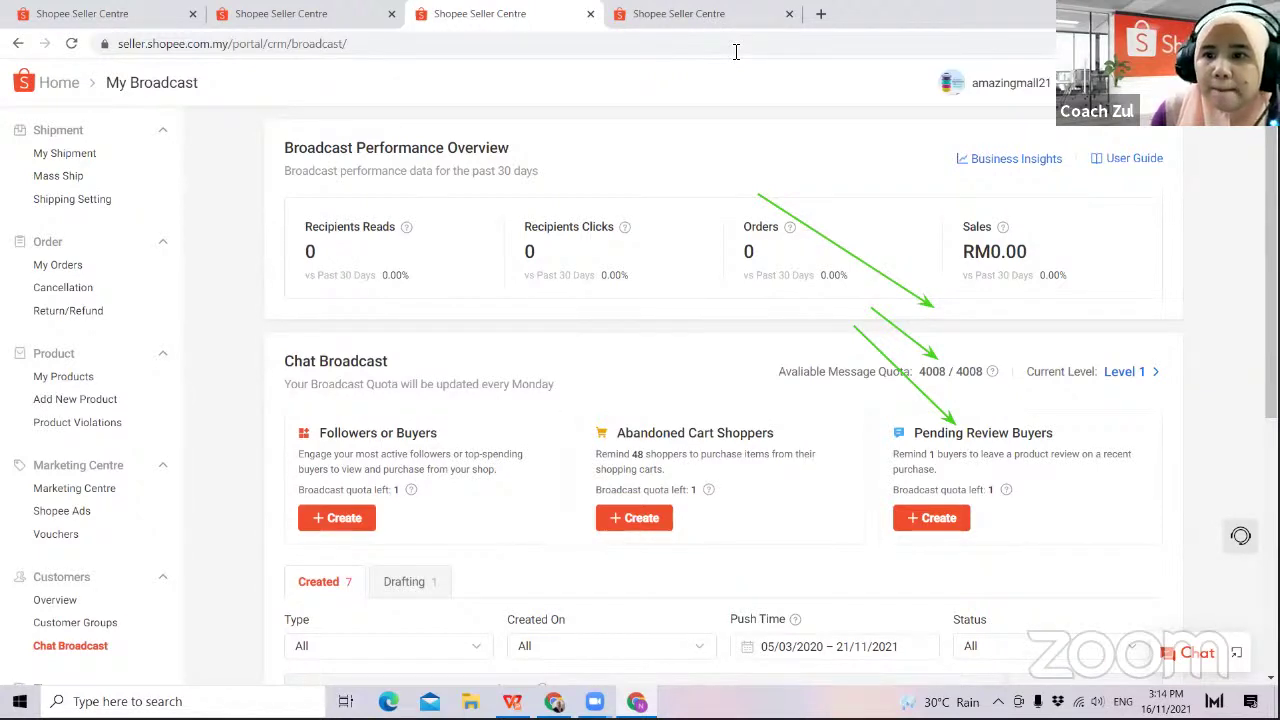
pyautogui.click(996, 170)
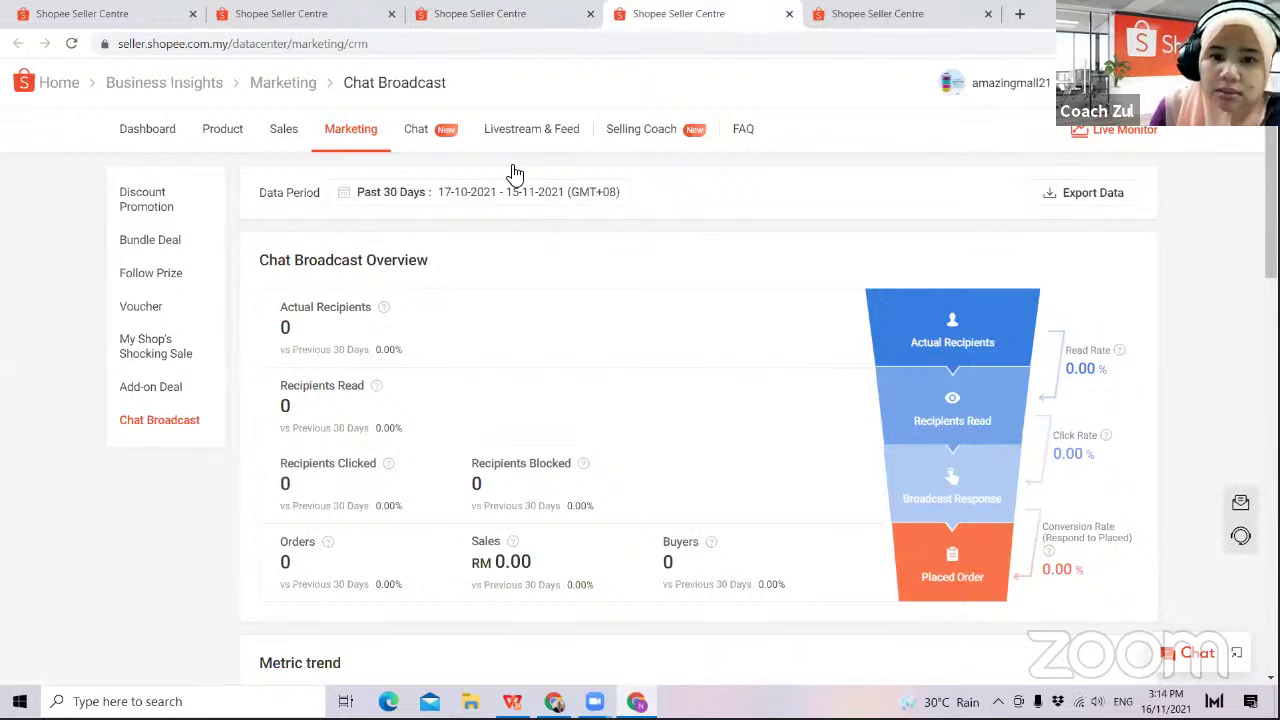
pyautogui.click(490, 192)
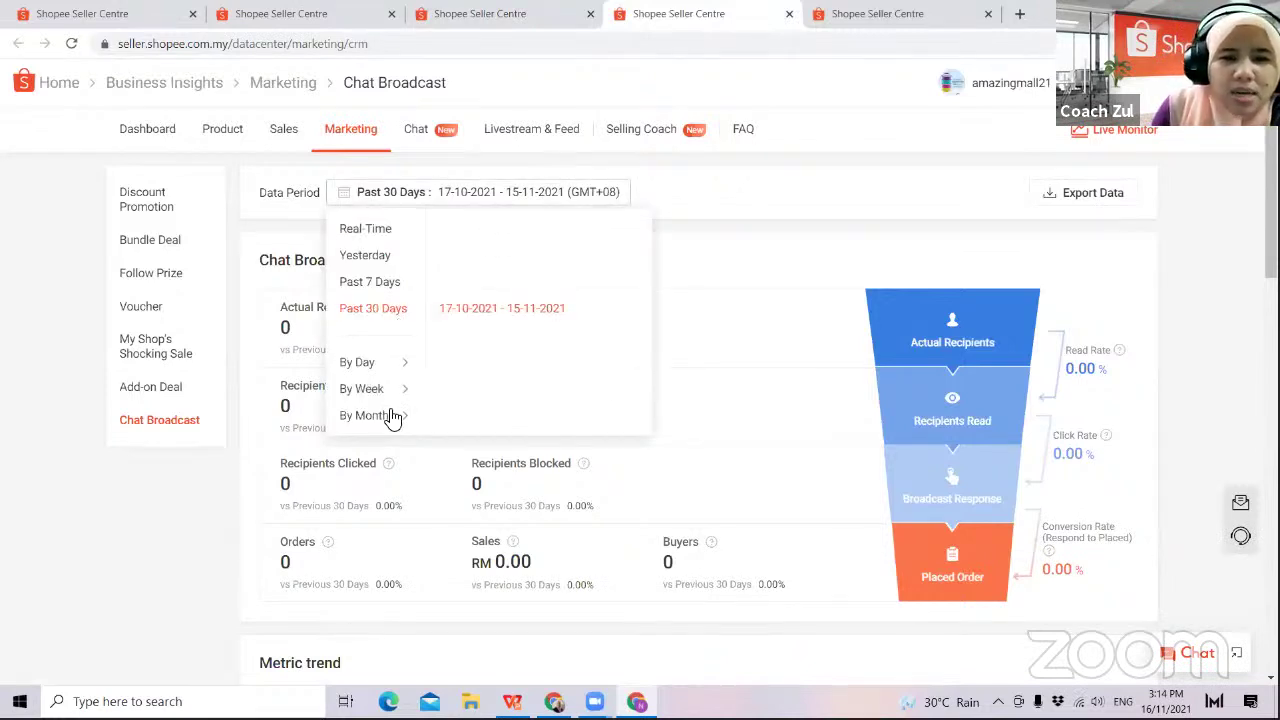
pyautogui.moveTo(393, 418)
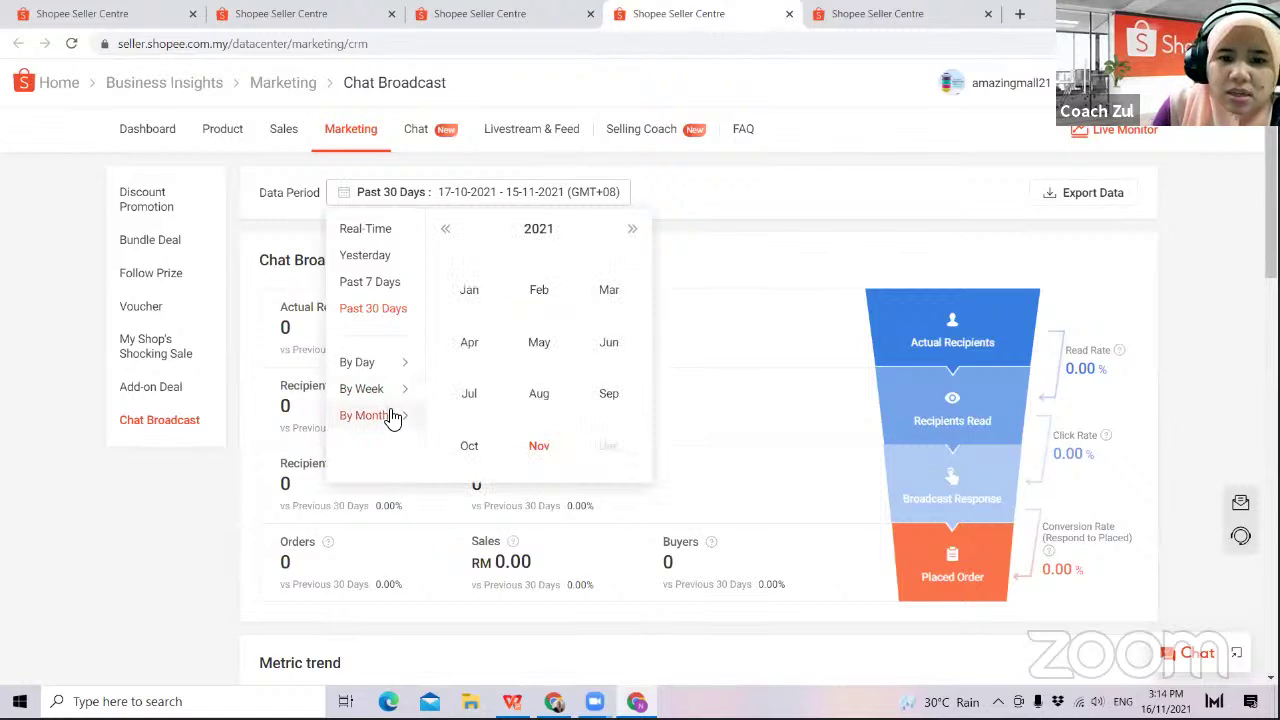
pyautogui.click(605, 396)
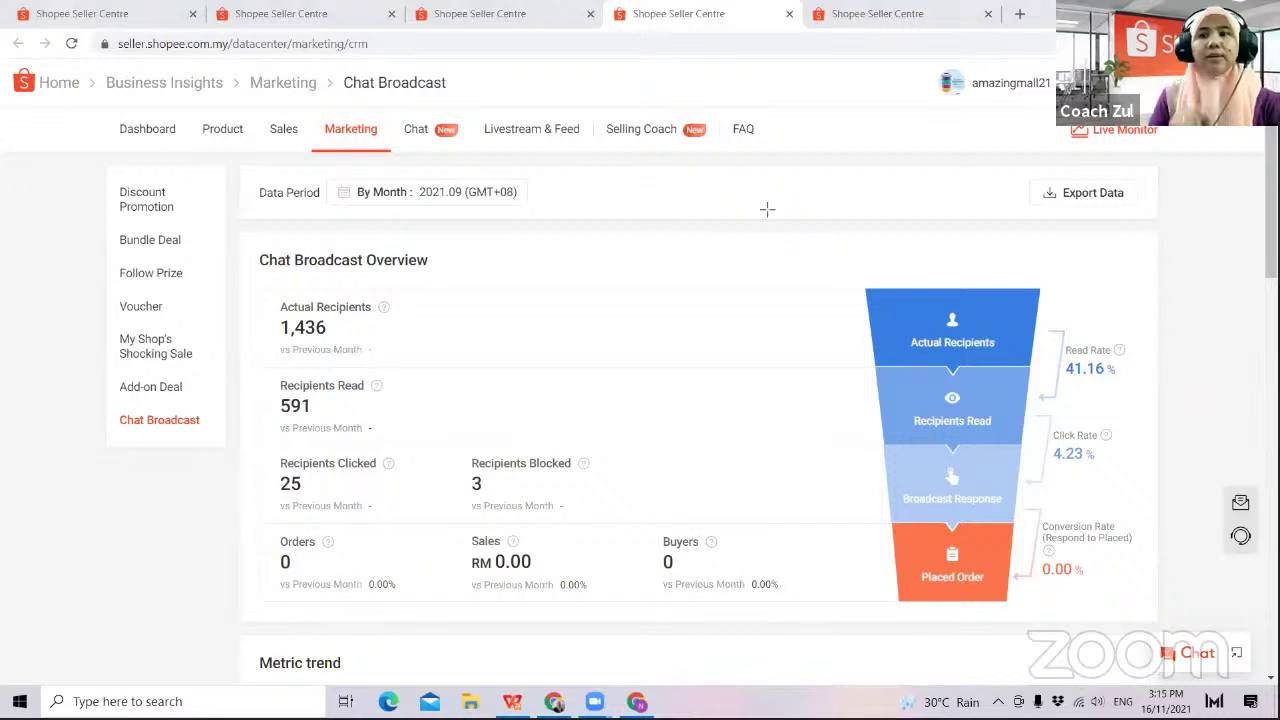
# - Mark the actual recipients, recipients read, recipients clicked and recipients blocked metrics in the Chat Broadcast Overview with arrows
pyautogui.moveTo(197, 579); pyautogui.dragTo(284, 500)
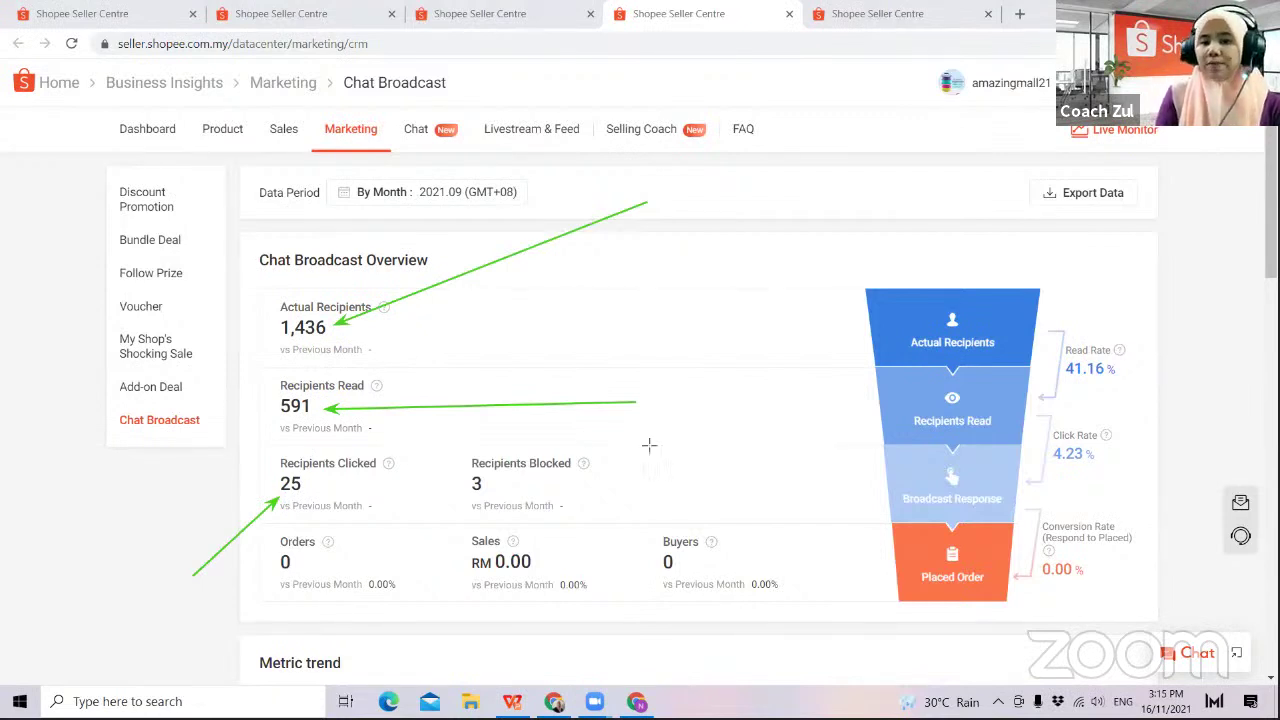
pyautogui.moveTo(810, 466); pyautogui.dragTo(500, 486)
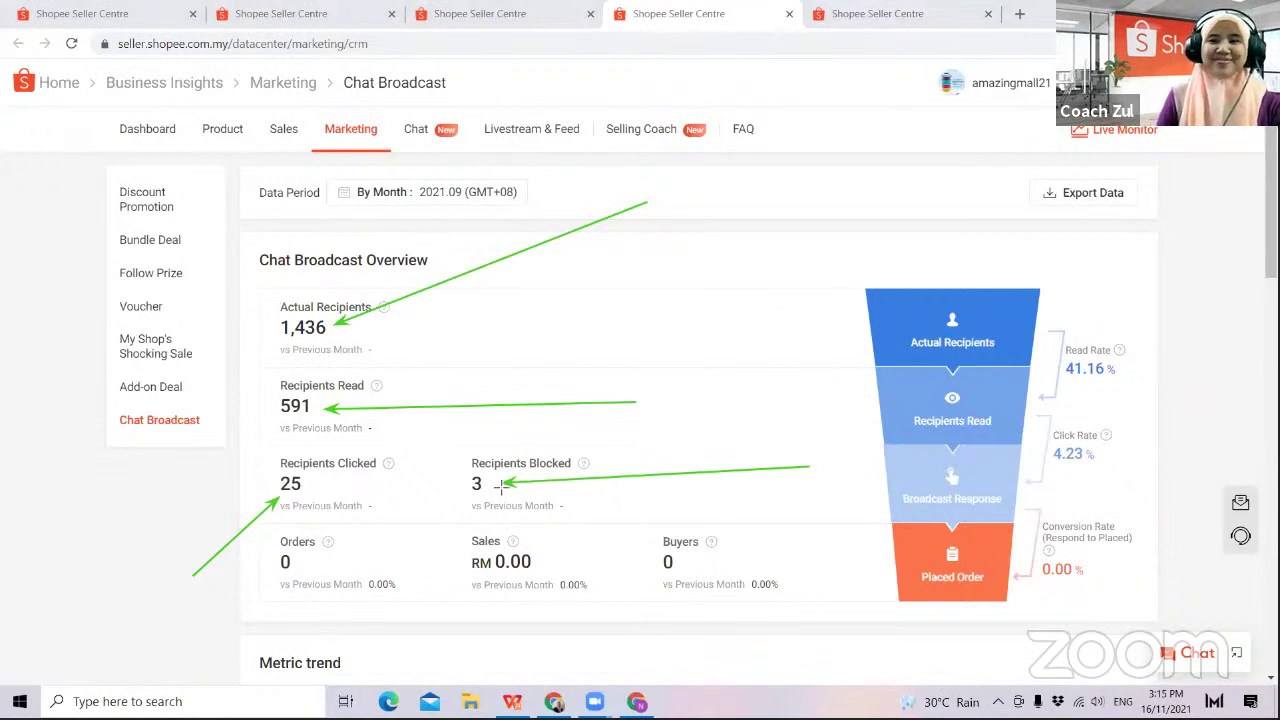
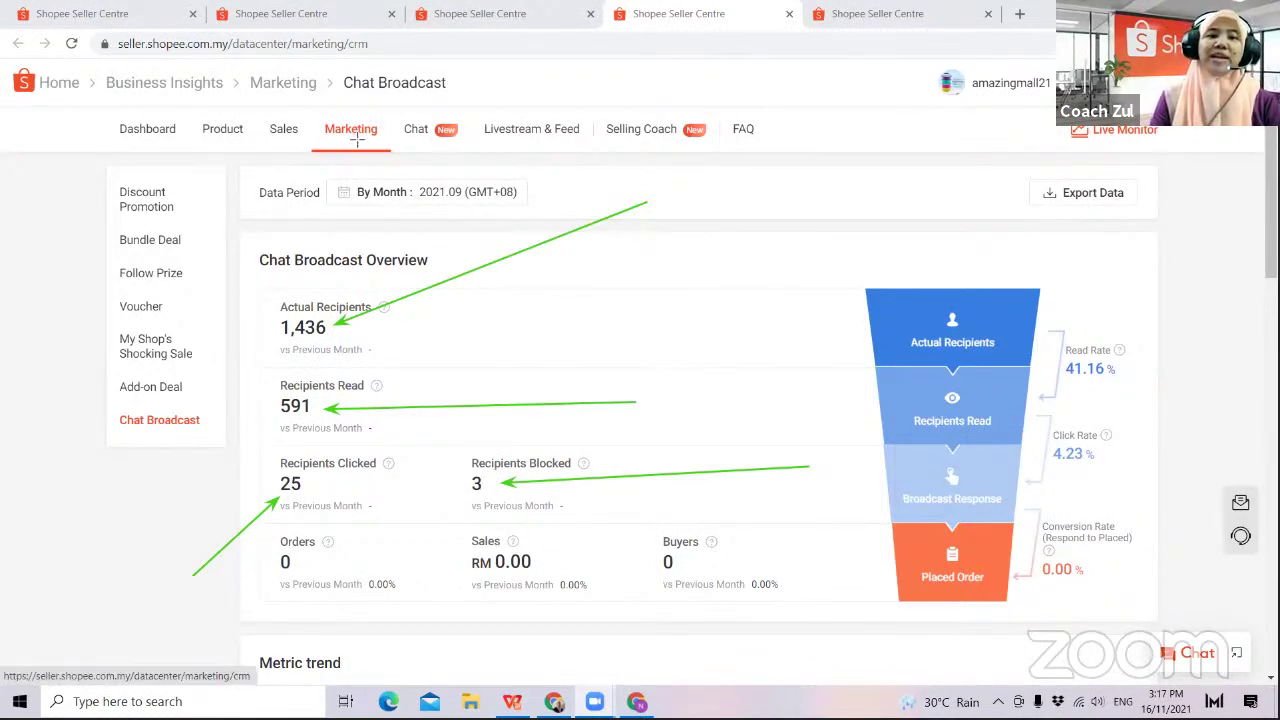
# - Mark the Orders and Sales figures with arrows, and review the Chat Broadcast metric trend and broadcast content performance for 2021.09
pyautogui.moveTo(381, 553); pyautogui.dragTo(299, 564)
pyautogui.moveTo(581, 540); pyautogui.dragTo(541, 556)
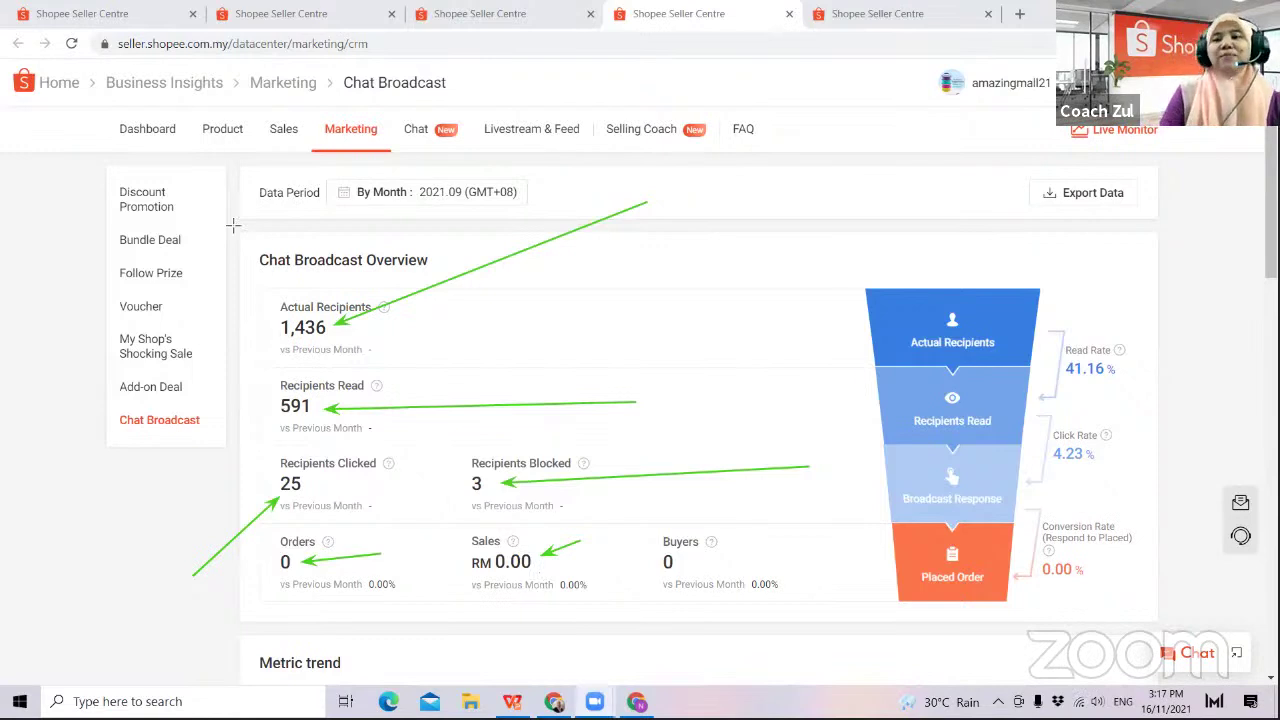
pyautogui.scroll(-3, 233, 228)
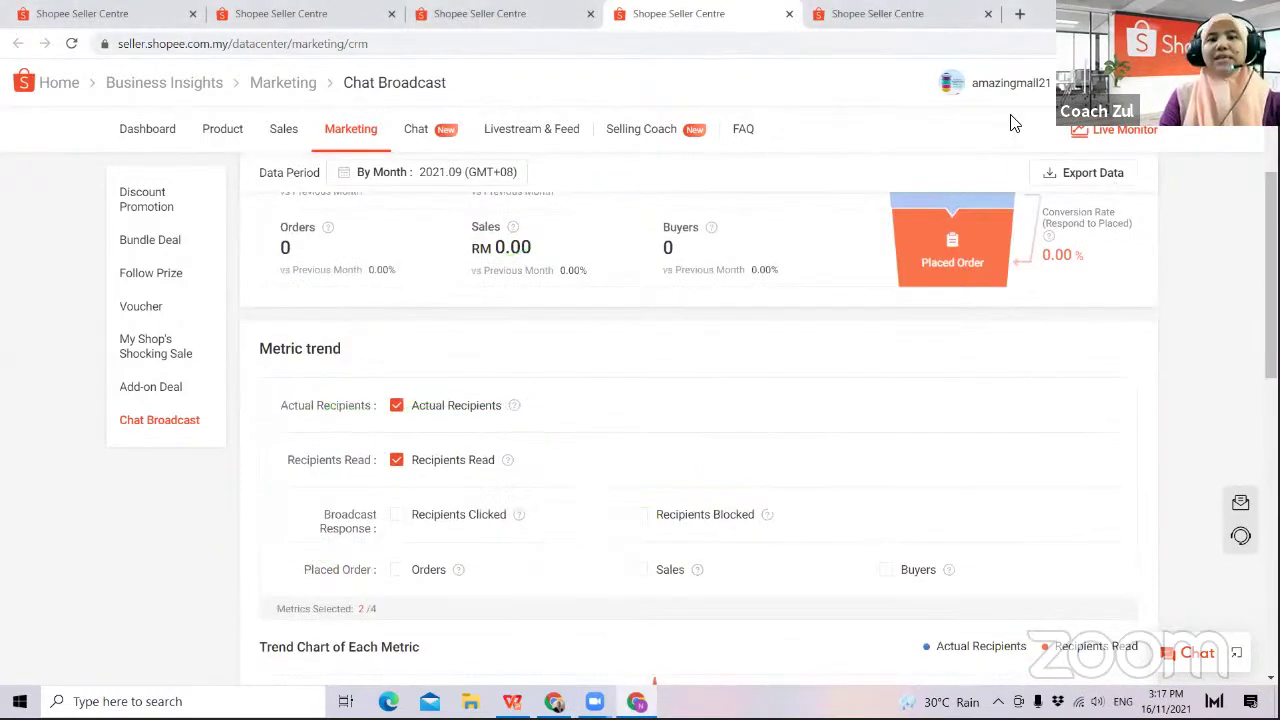
pyautogui.scroll(-3, 1117, 190)
pyautogui.scroll(-1, 700, 430)
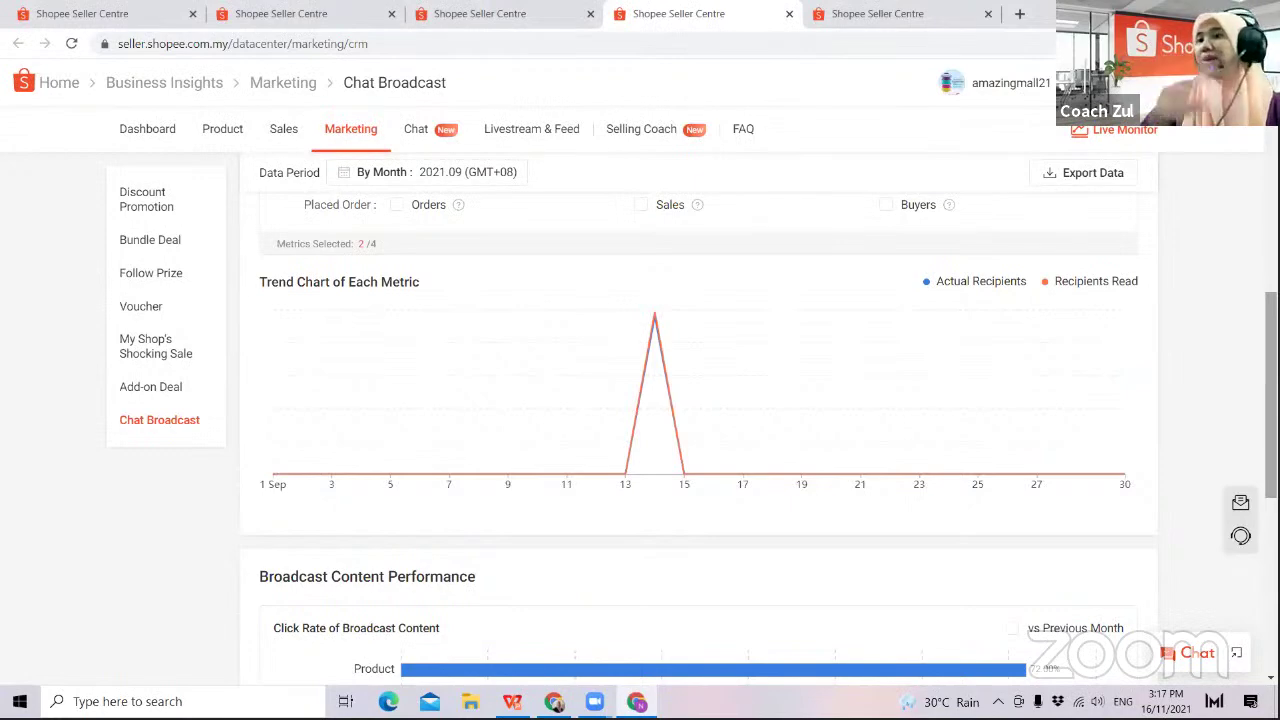
pyautogui.moveTo(1271, 395); pyautogui.dragTo(1271, 505)
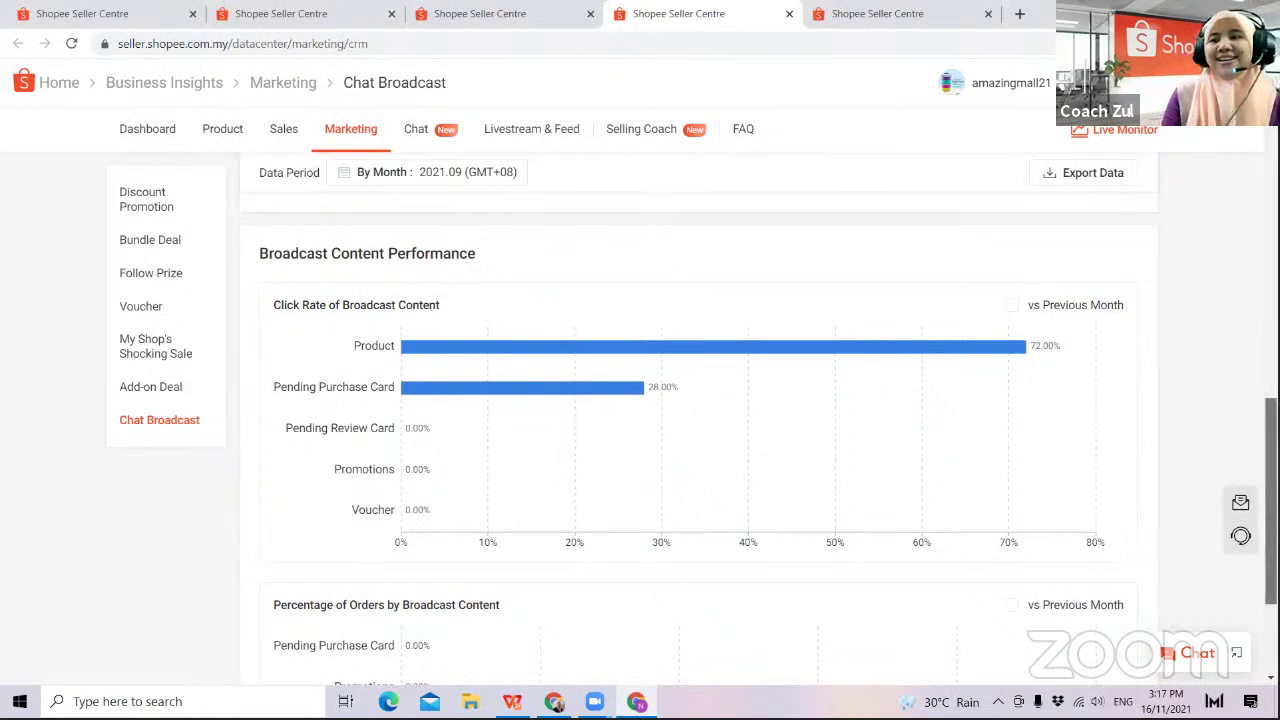
pyautogui.scroll(-2, 700, 440)
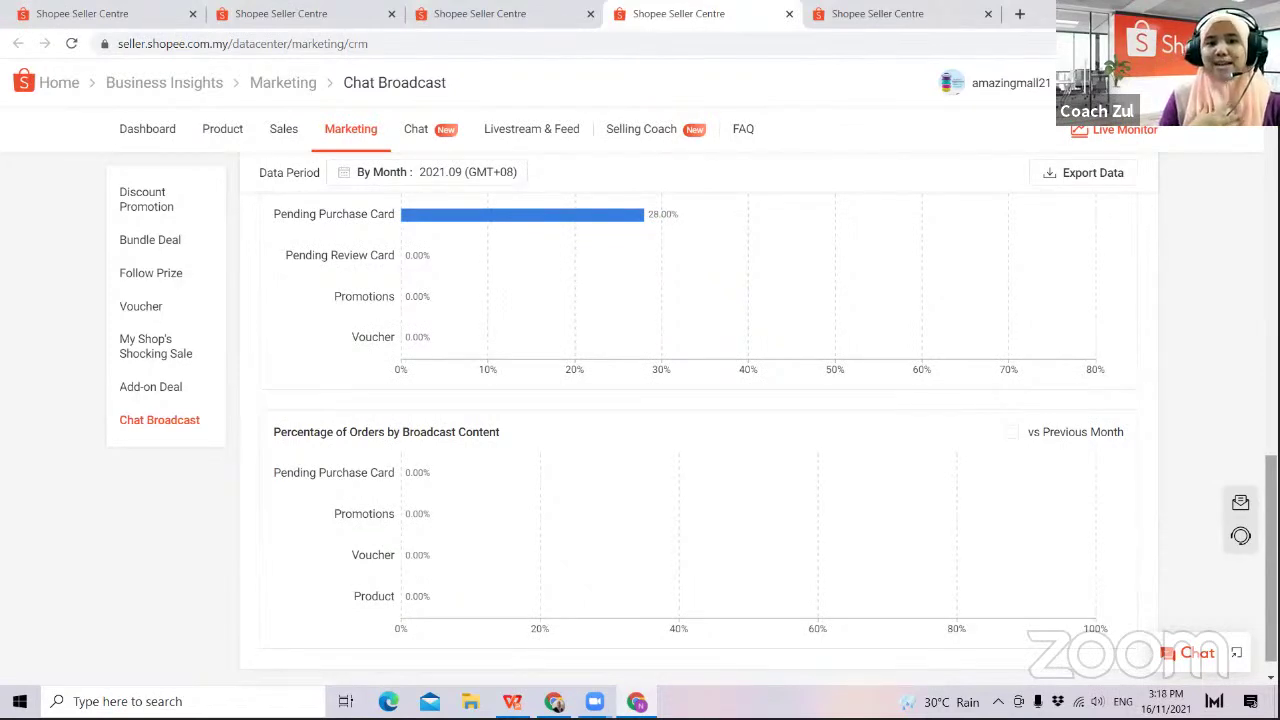
pyautogui.scroll(10, 1253, 157)
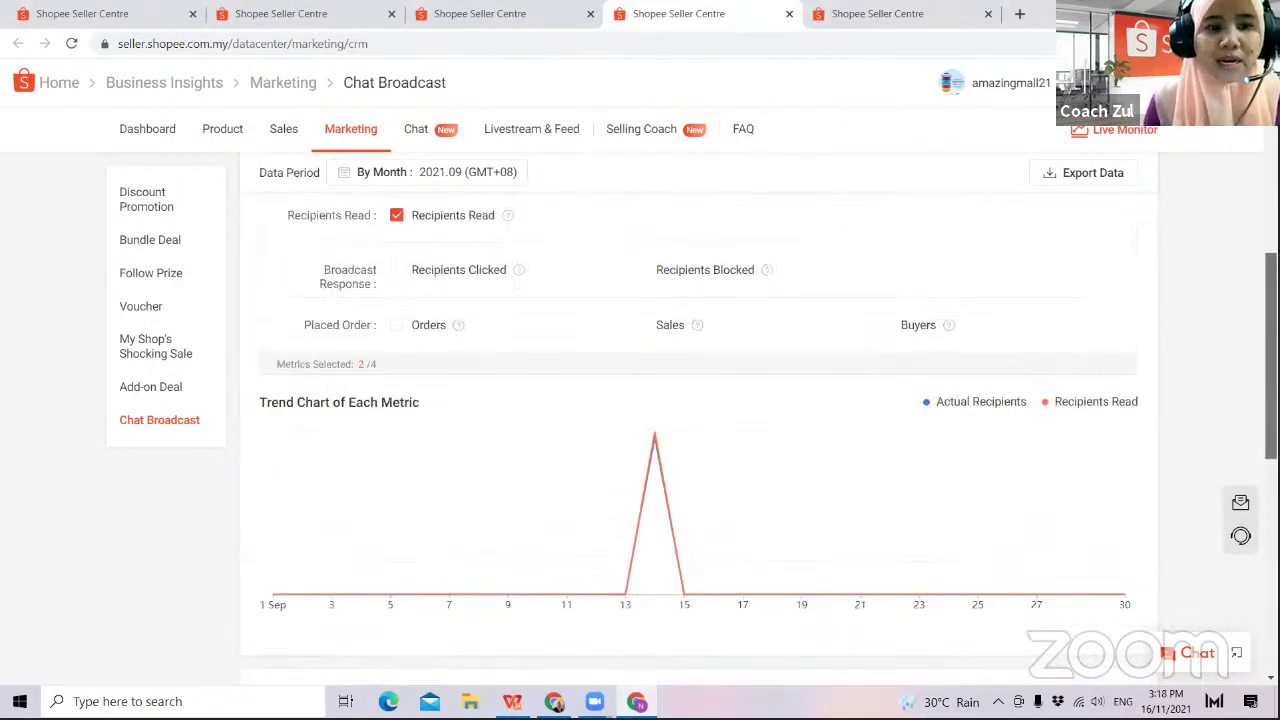
pyautogui.scroll(3, 1253, 157)
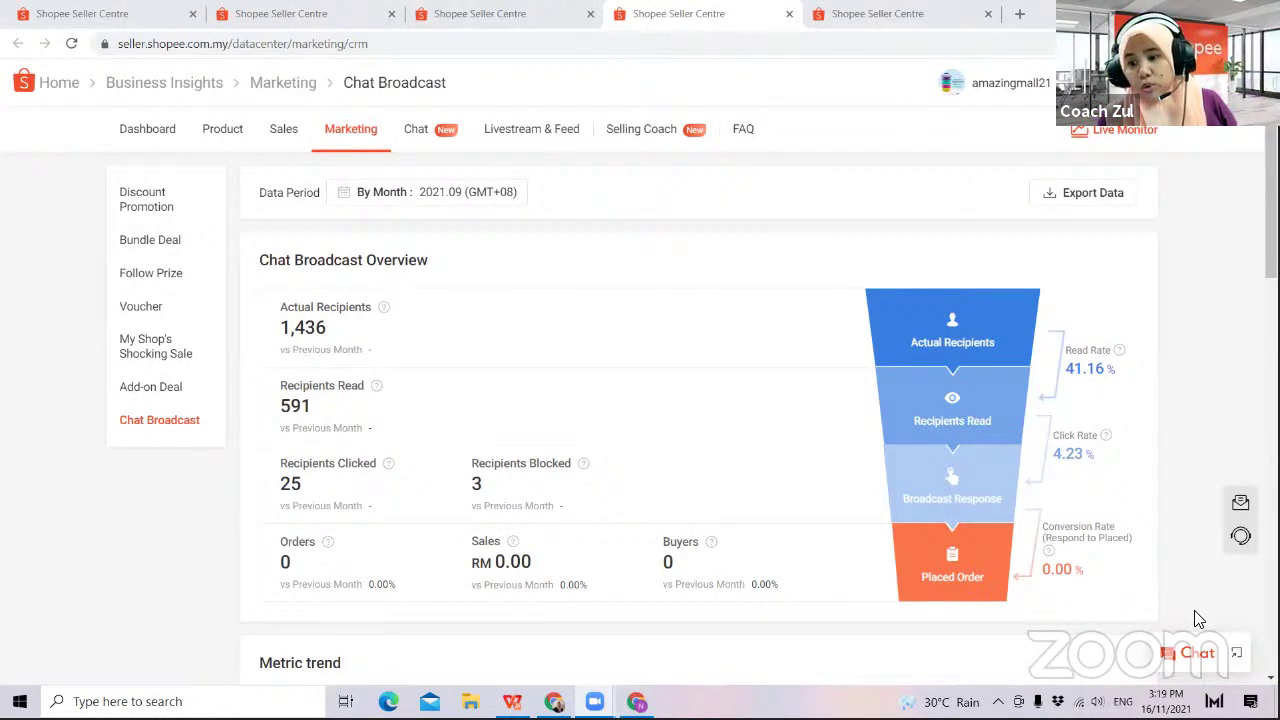
# - View the chat conversation of the blocked buyer whose last message begins "11.11 starts now", and minimise the chat window
pyautogui.click(1192, 653)
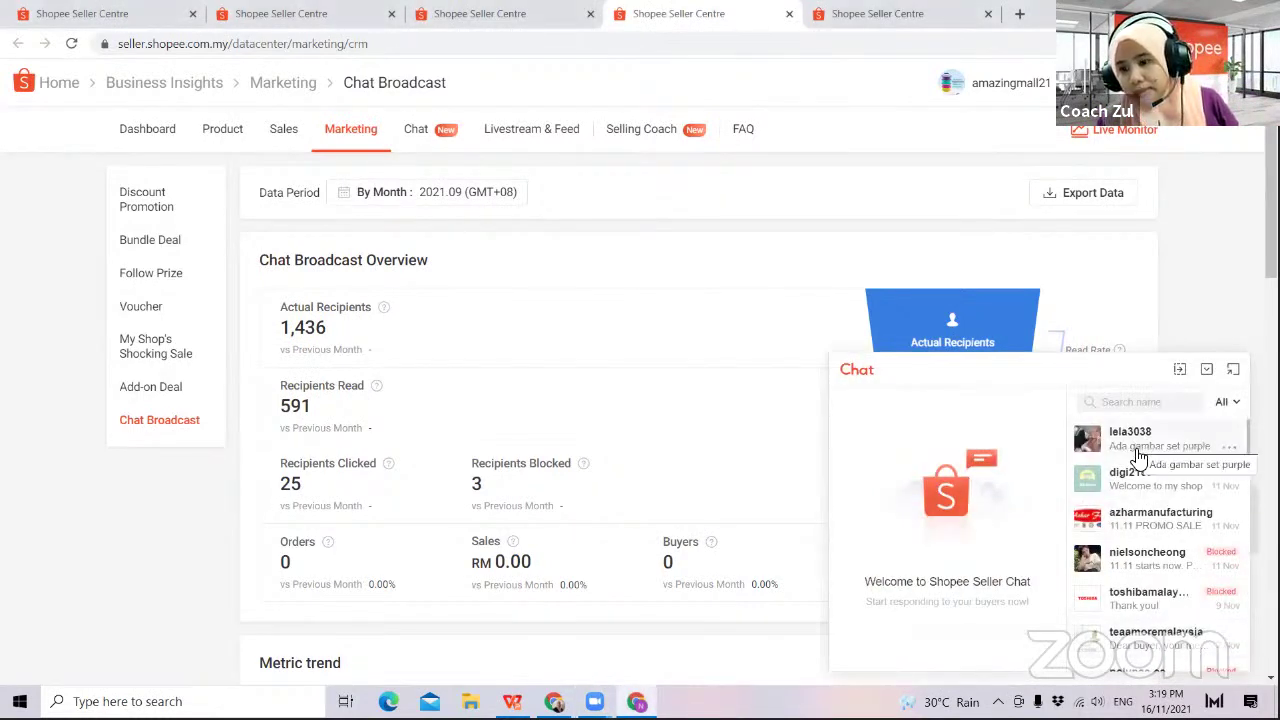
pyautogui.click(1154, 565)
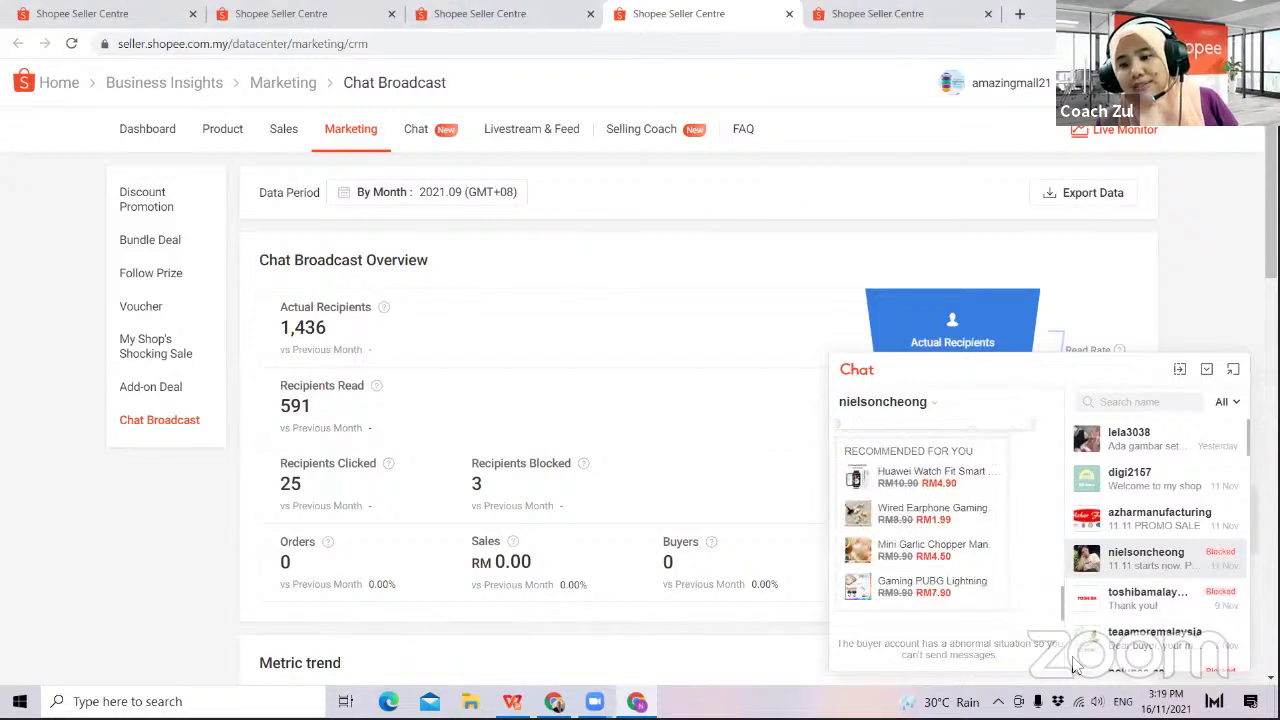
pyautogui.click(1206, 370)
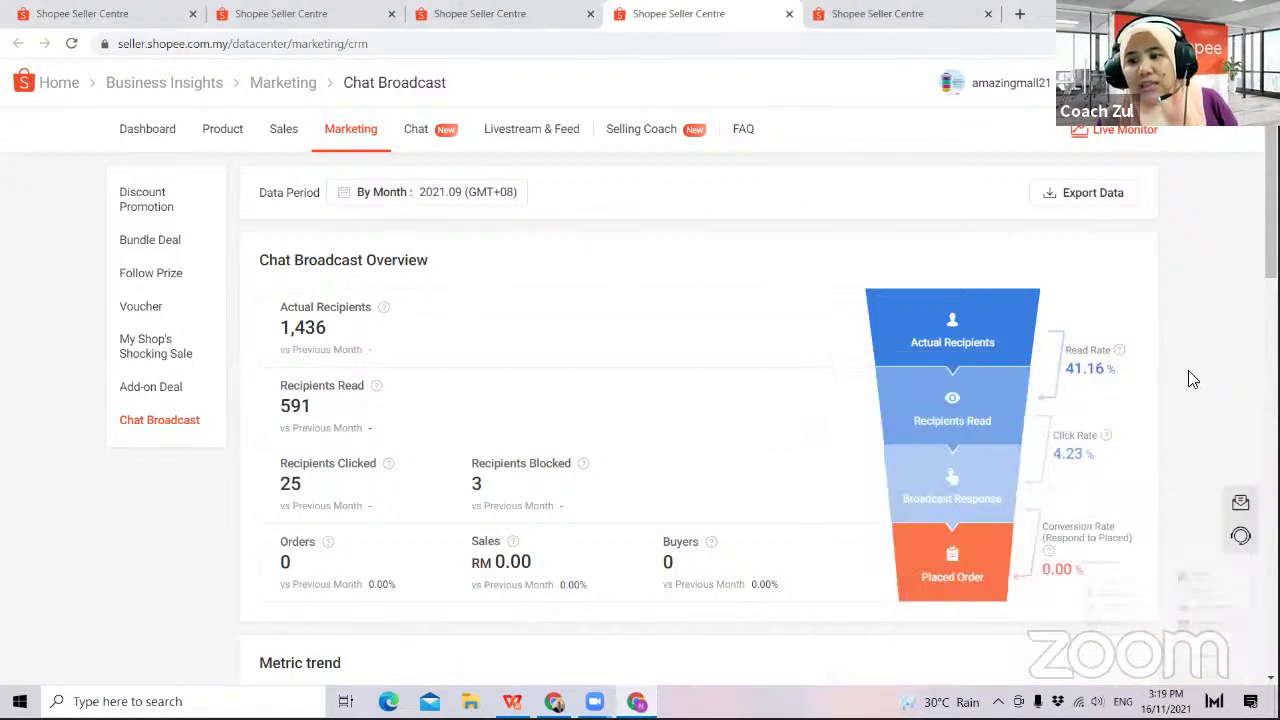
# - Switch to the other shop's Chrome window and open its chat with the blocked account whose last message is "Welcome"
pyautogui.moveTo(554, 701)
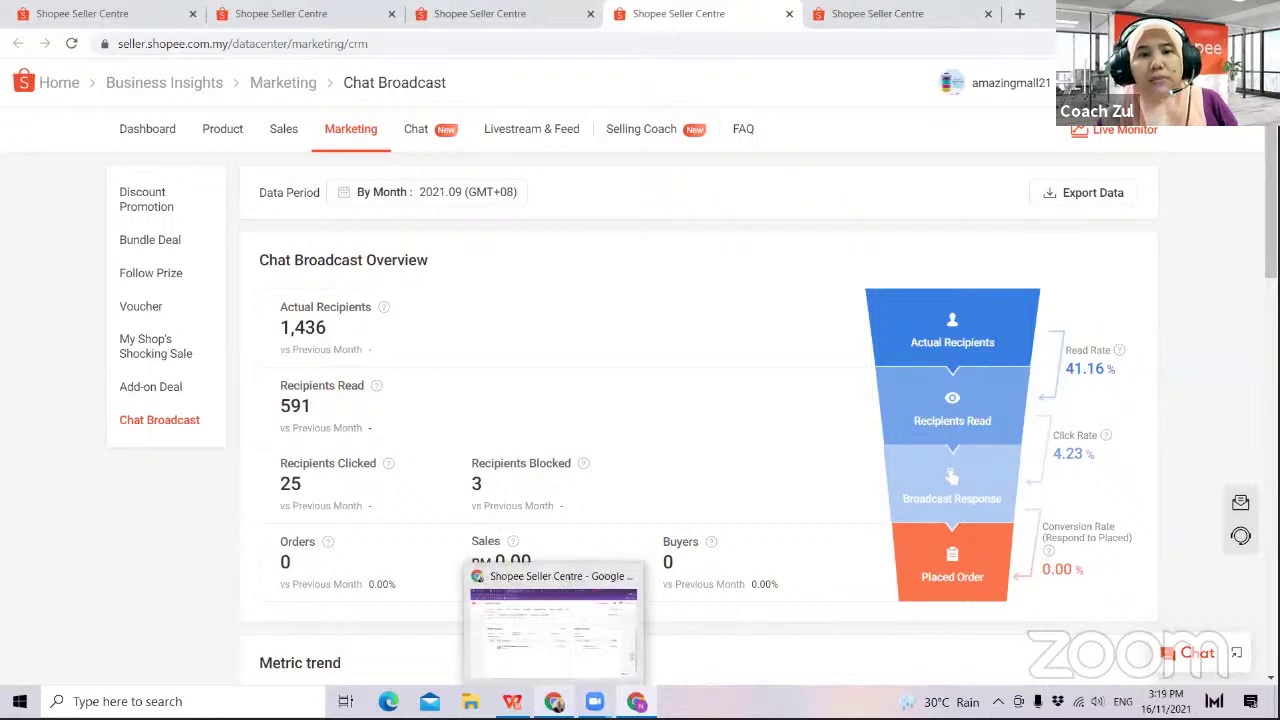
pyautogui.click(555, 620)
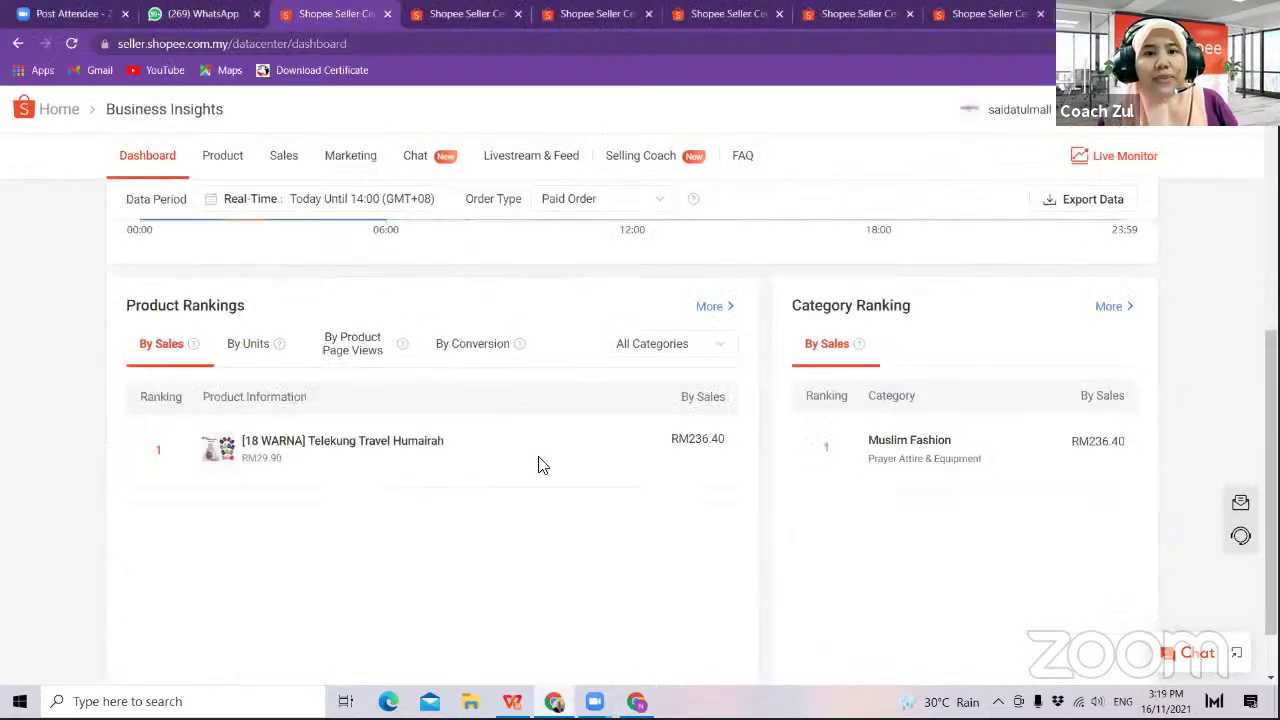
pyautogui.click(1188, 657)
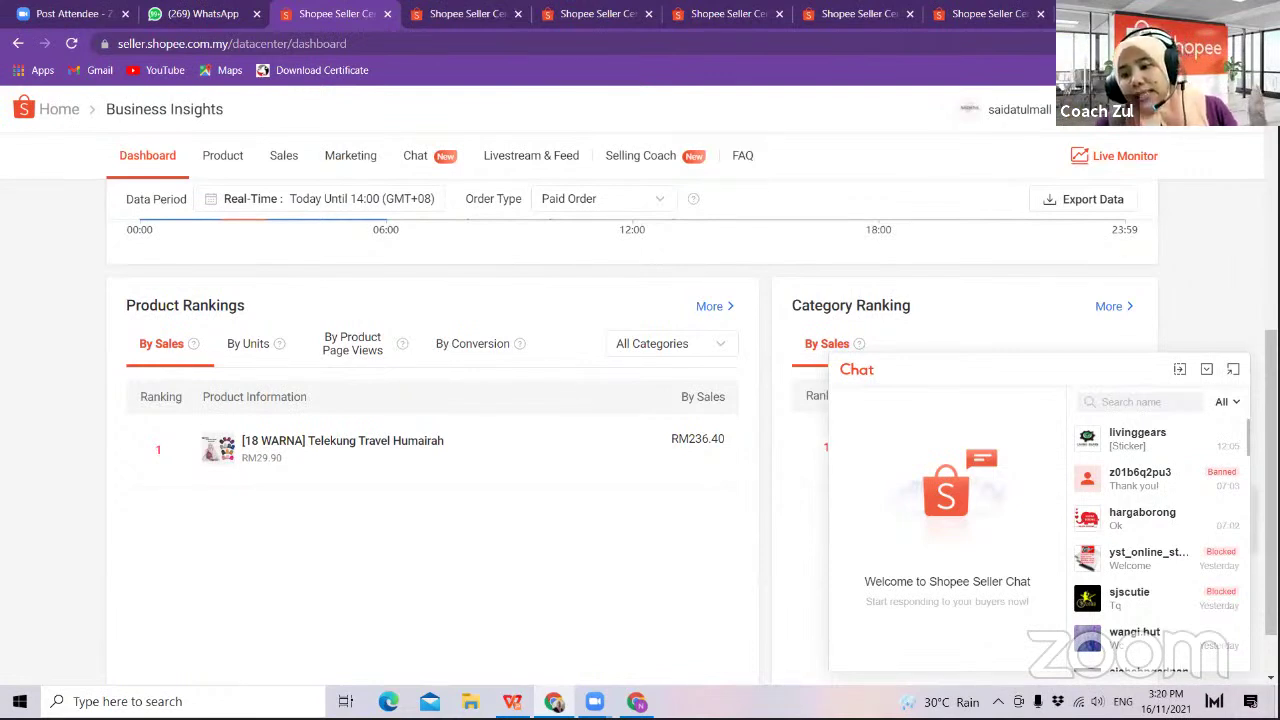
pyautogui.click(1181, 569)
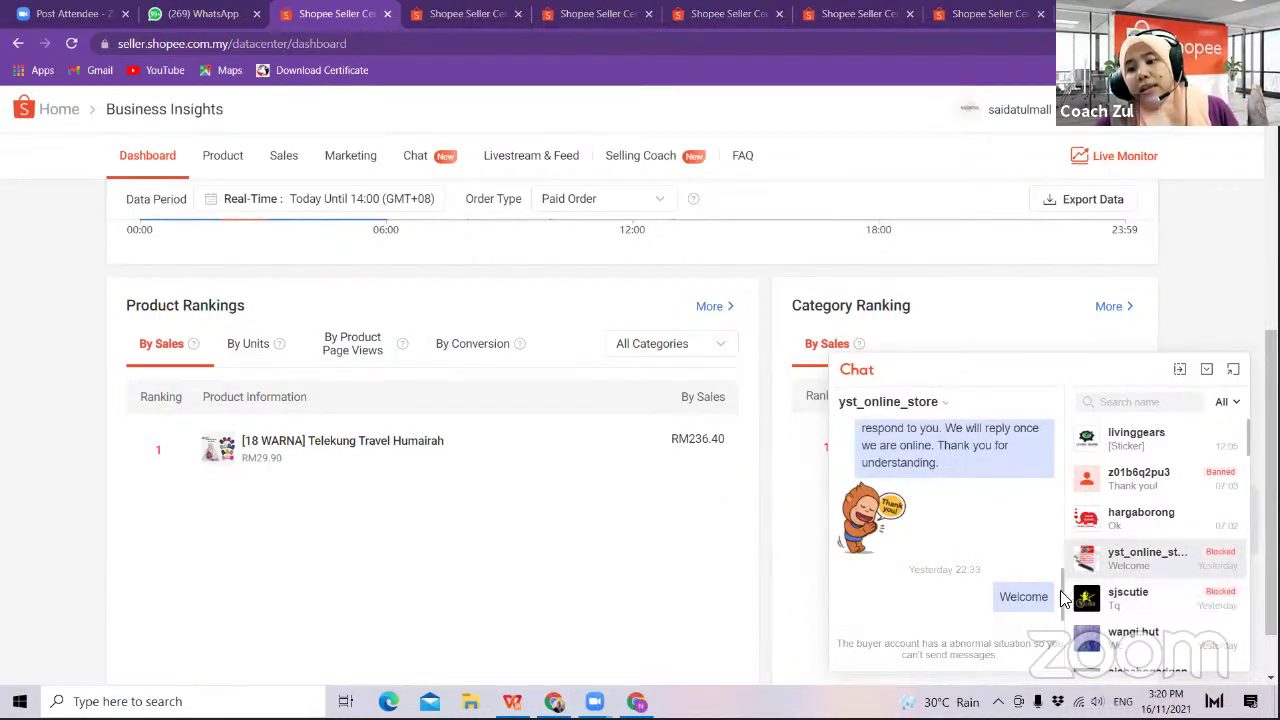
pyautogui.moveTo(1060, 597); pyautogui.dragTo(1058, 563)
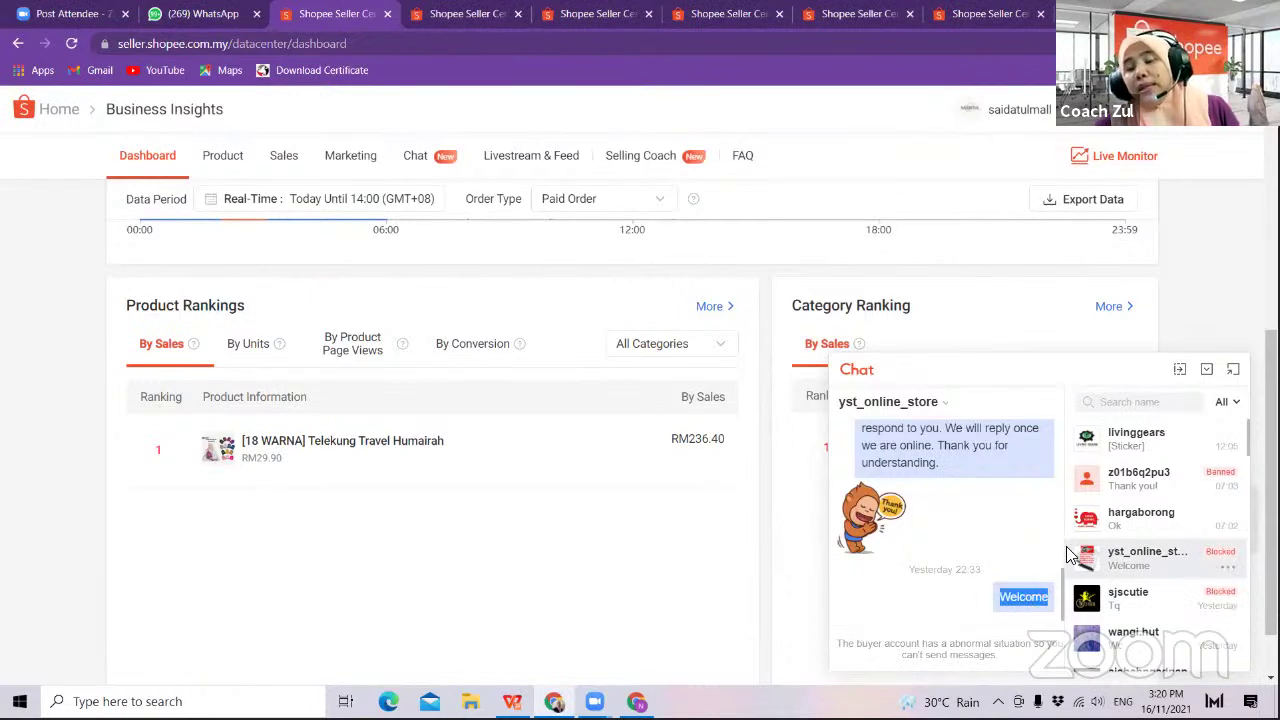
pyautogui.click(989, 548)
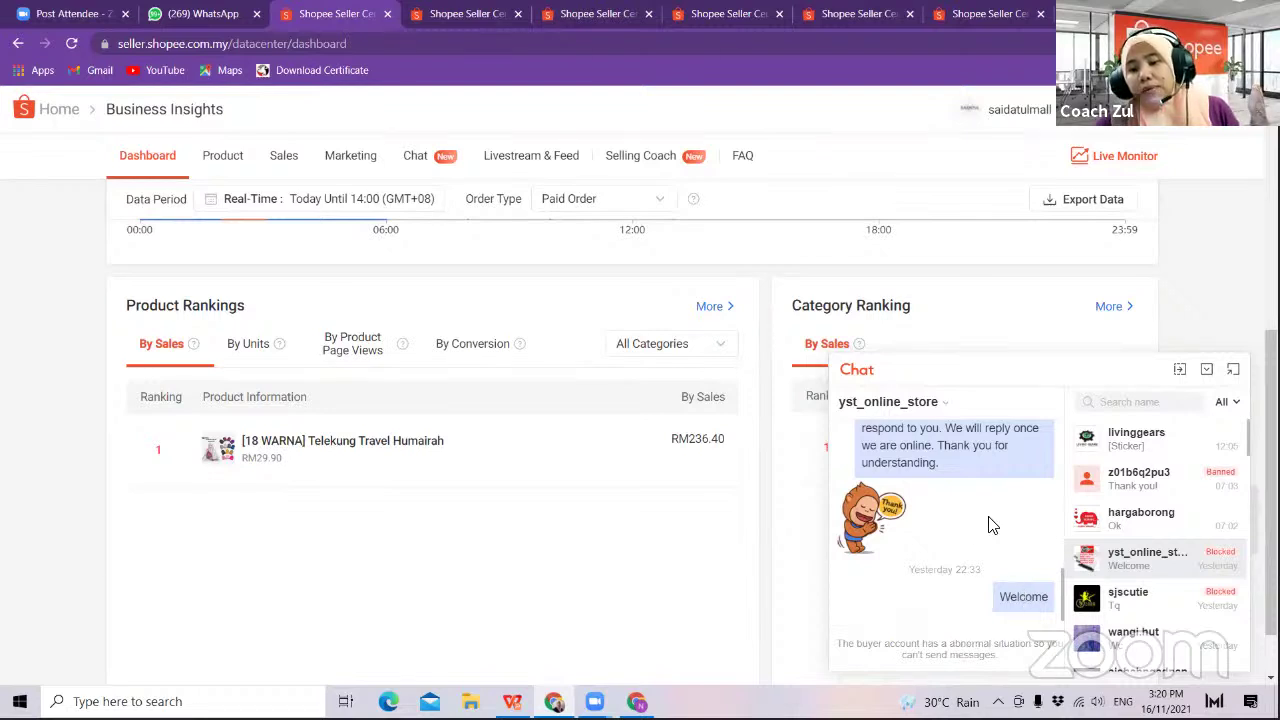
# - Unblock the account in the open conversation and confirm the unblocking
pyautogui.click(946, 404)
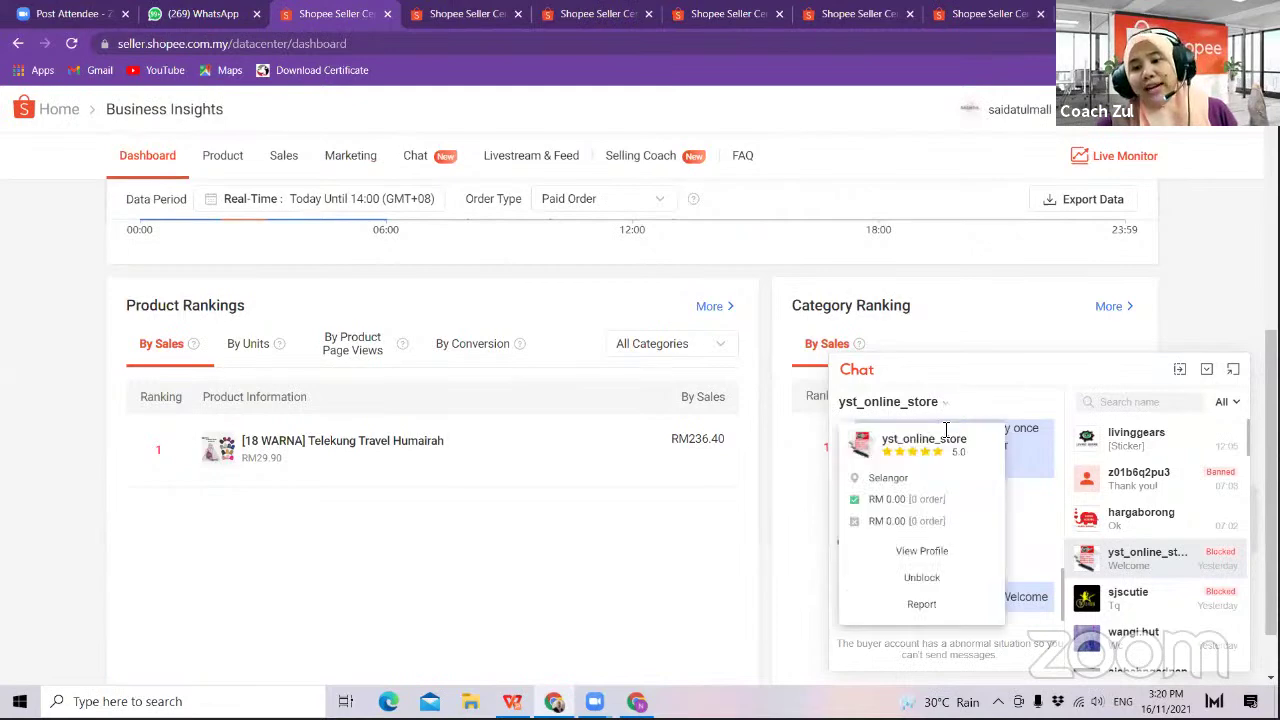
pyautogui.click(921, 578)
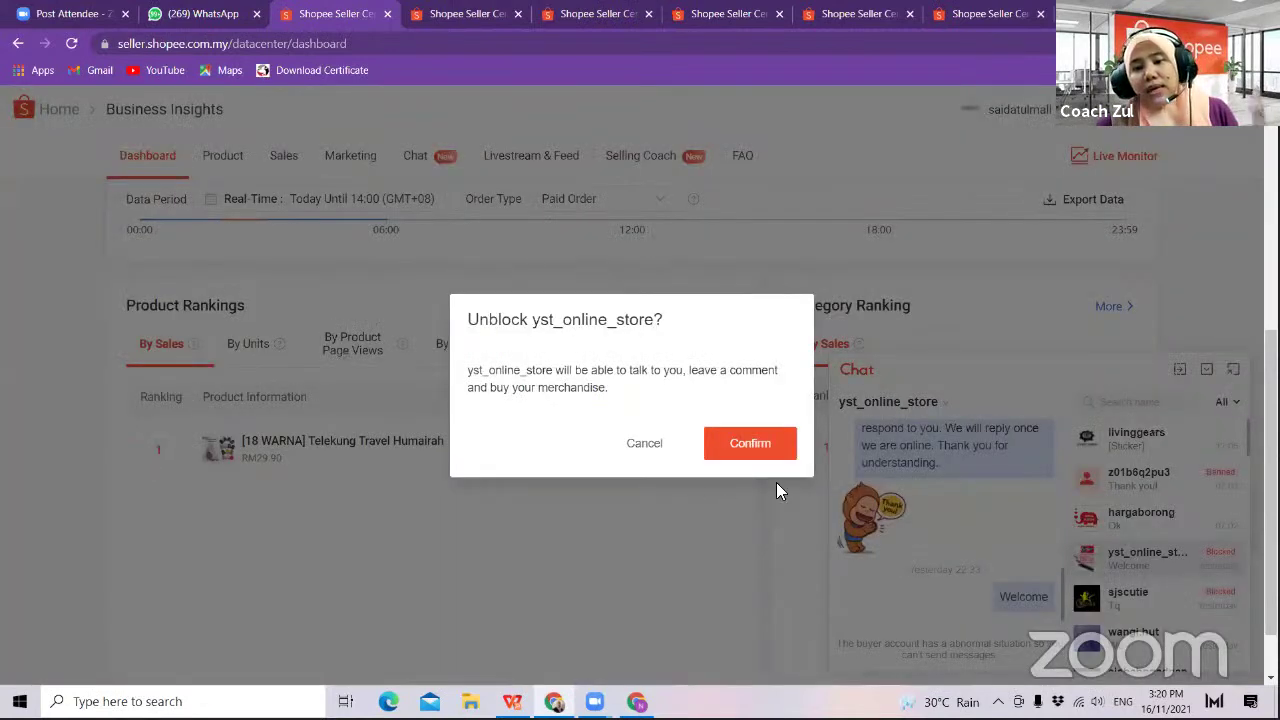
pyautogui.click(746, 452)
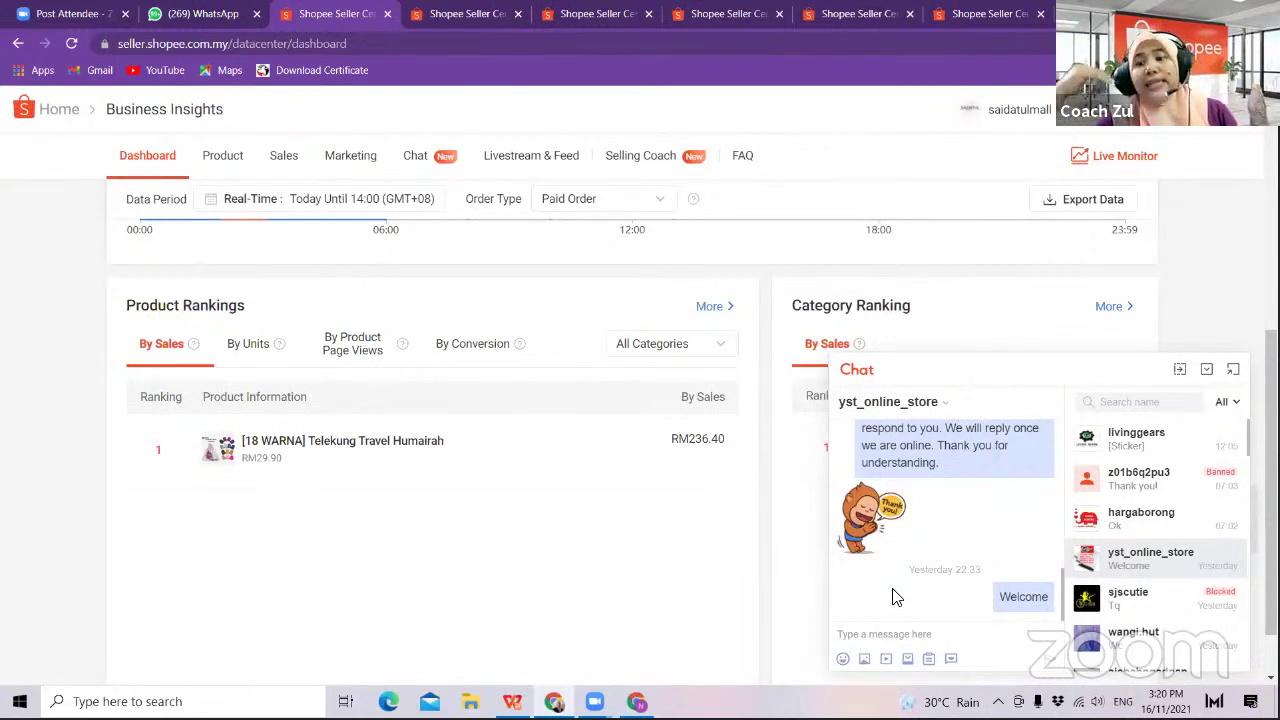
# - View the blocked conversations ending in "Tq" from yesterday and "tq" from 11 Nov in the chat list
pyautogui.click(1167, 605)
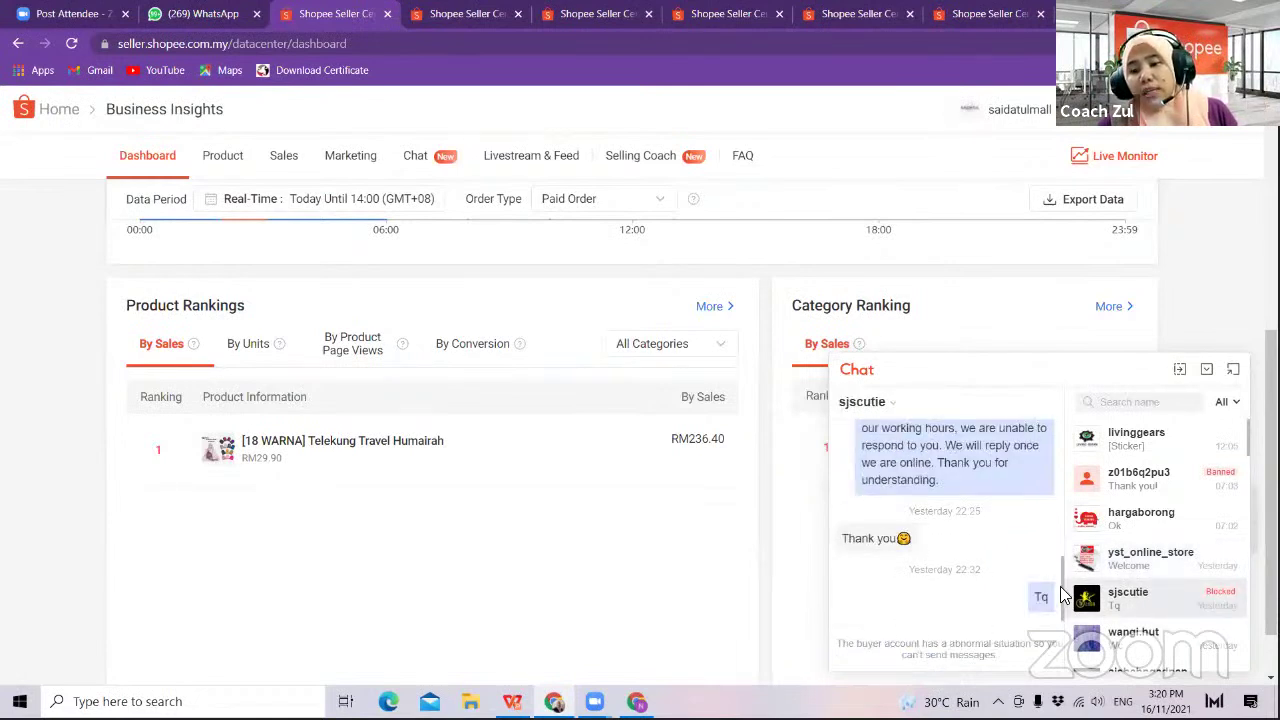
pyautogui.moveTo(1063, 596)
pyautogui.mouseDown()
pyautogui.moveTo(1063, 435)
pyautogui.moveTo(1063, 600)
pyautogui.mouseUp()
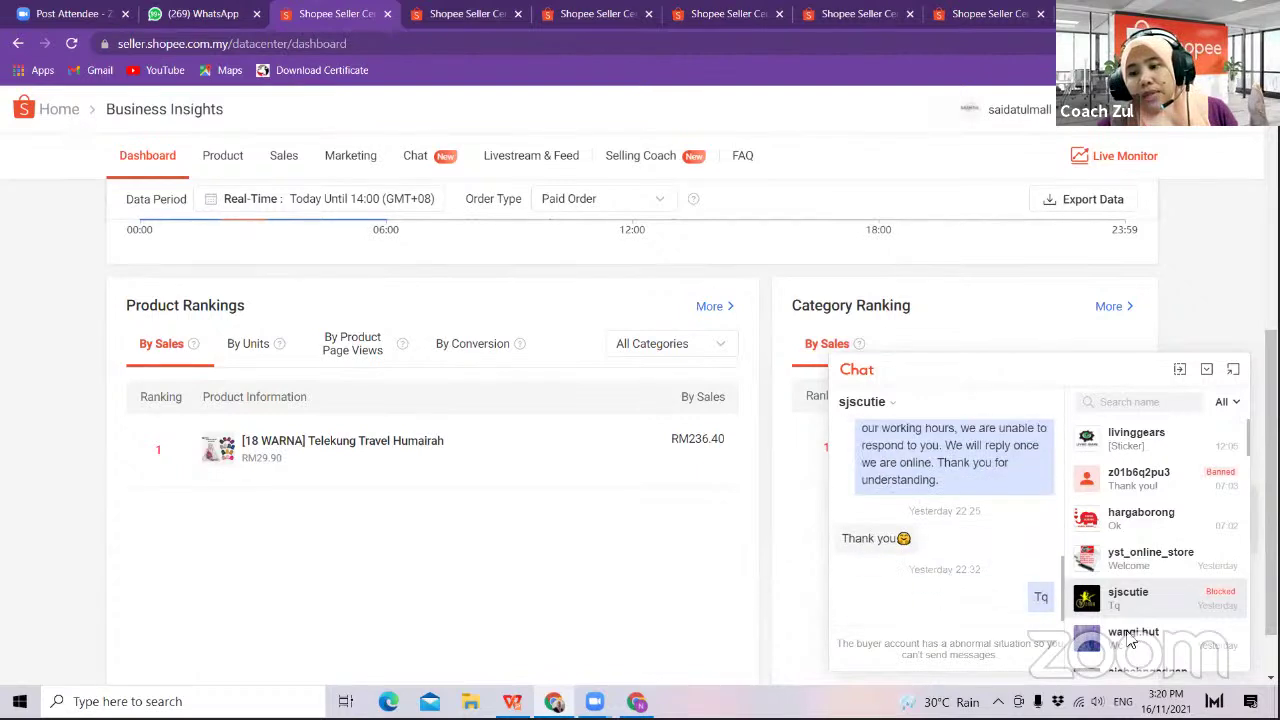
pyautogui.moveTo(1251, 450); pyautogui.dragTo(1252, 503)
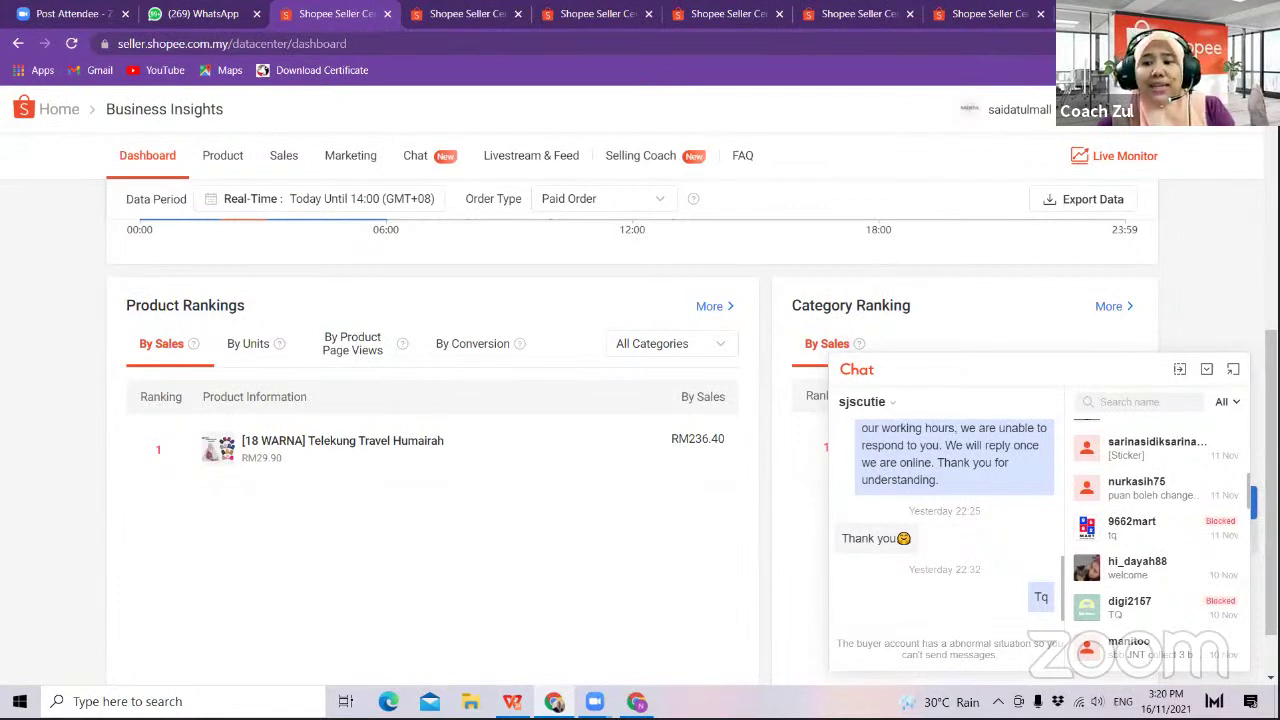
pyautogui.click(1162, 527)
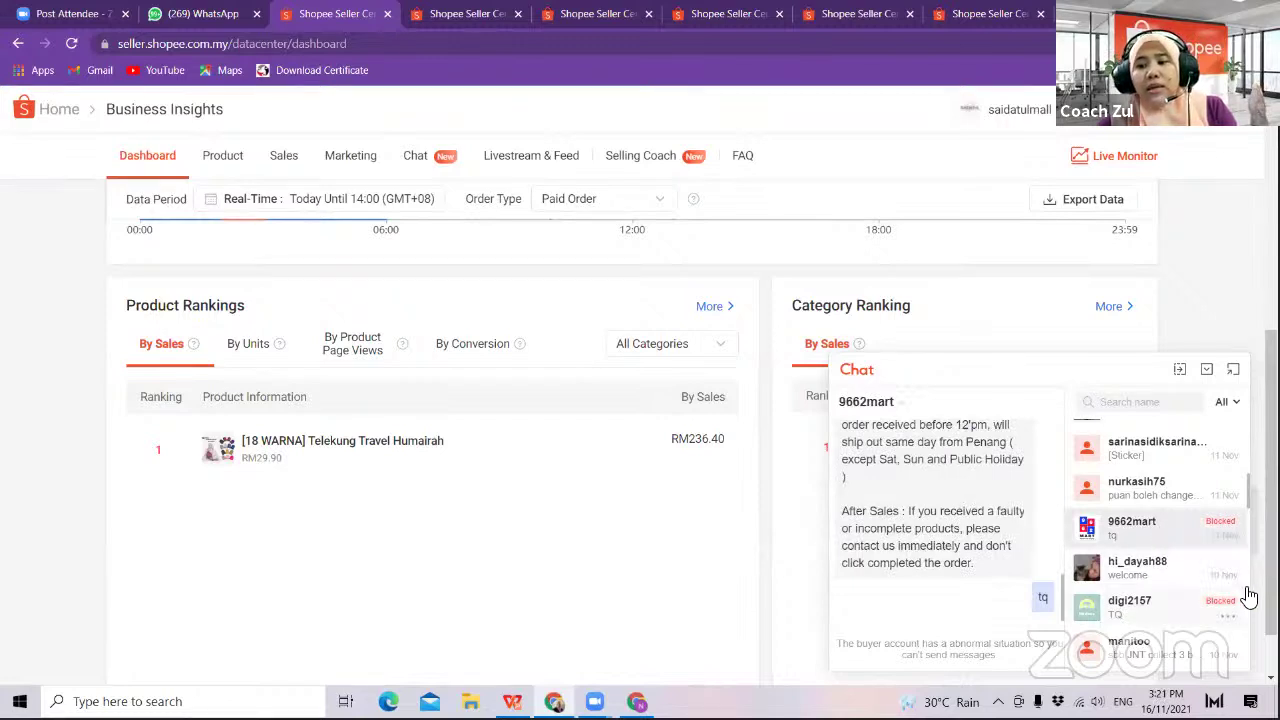
# - Open the 9 Nov conversation starting "So total order" and read back through its messages about the added mustard colour and manual payment
pyautogui.scroll(-2, 1249, 596)
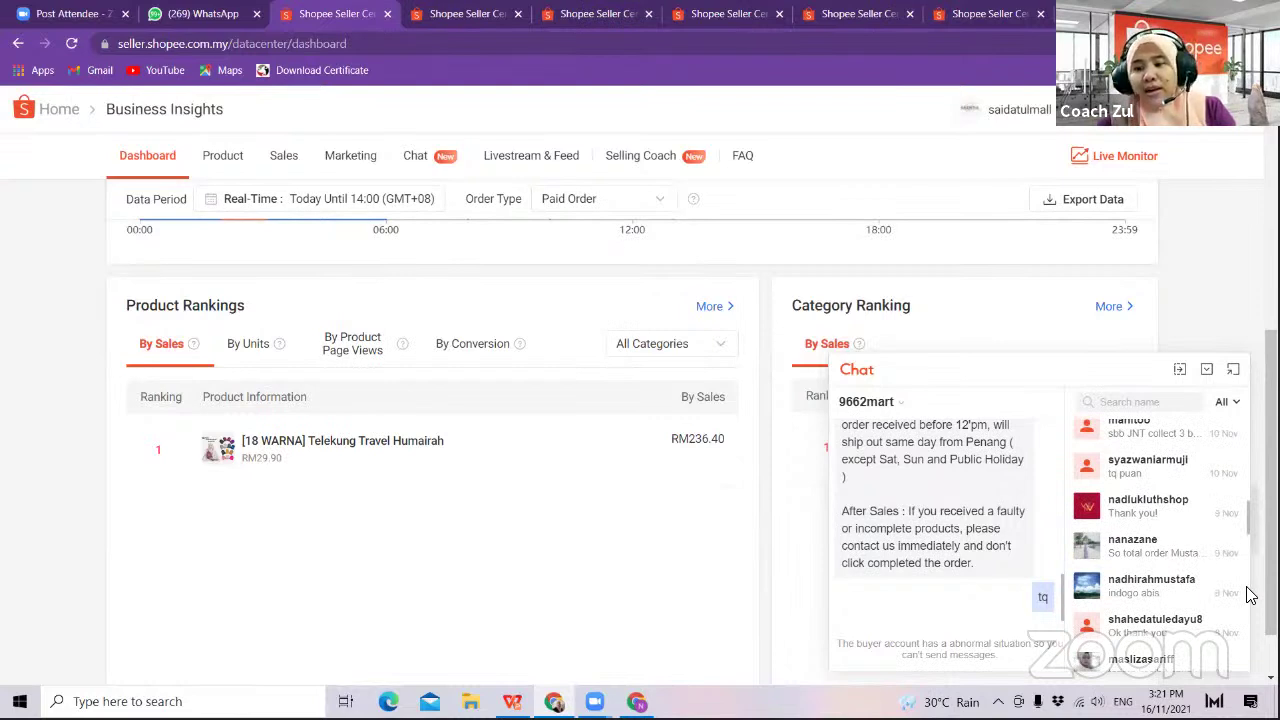
pyautogui.click(1181, 563)
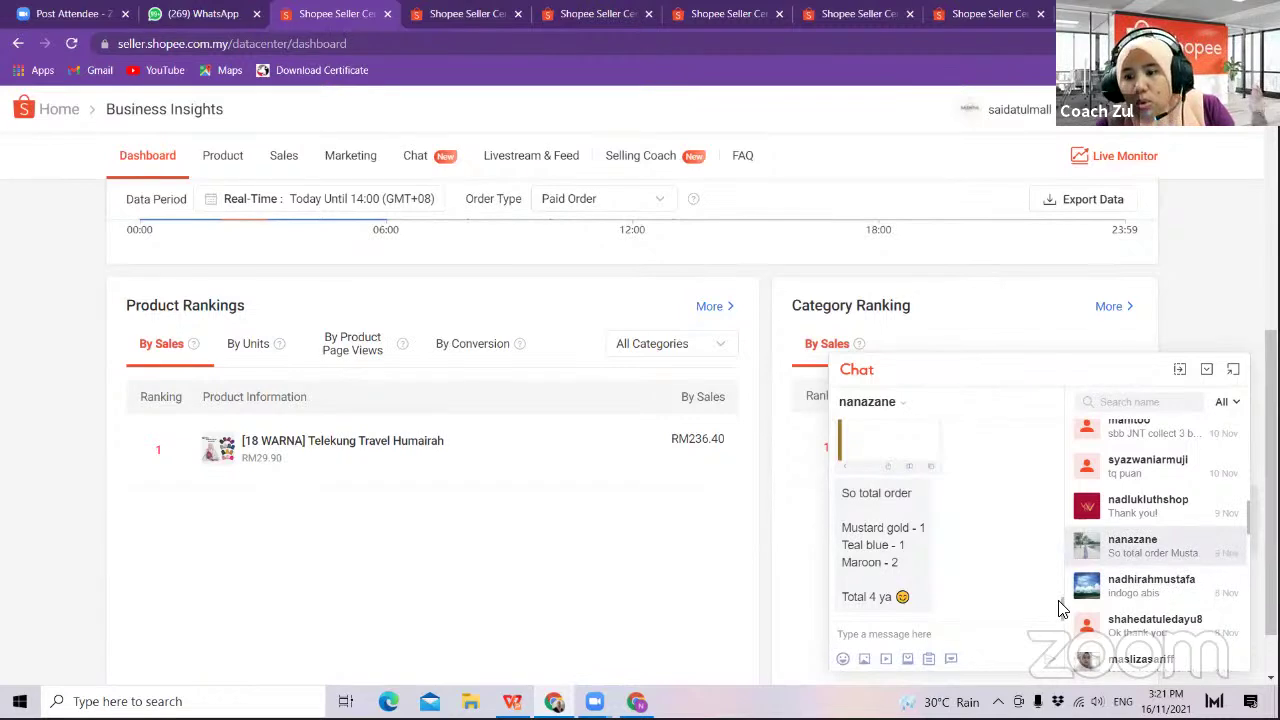
pyautogui.scroll(3, 1060, 590)
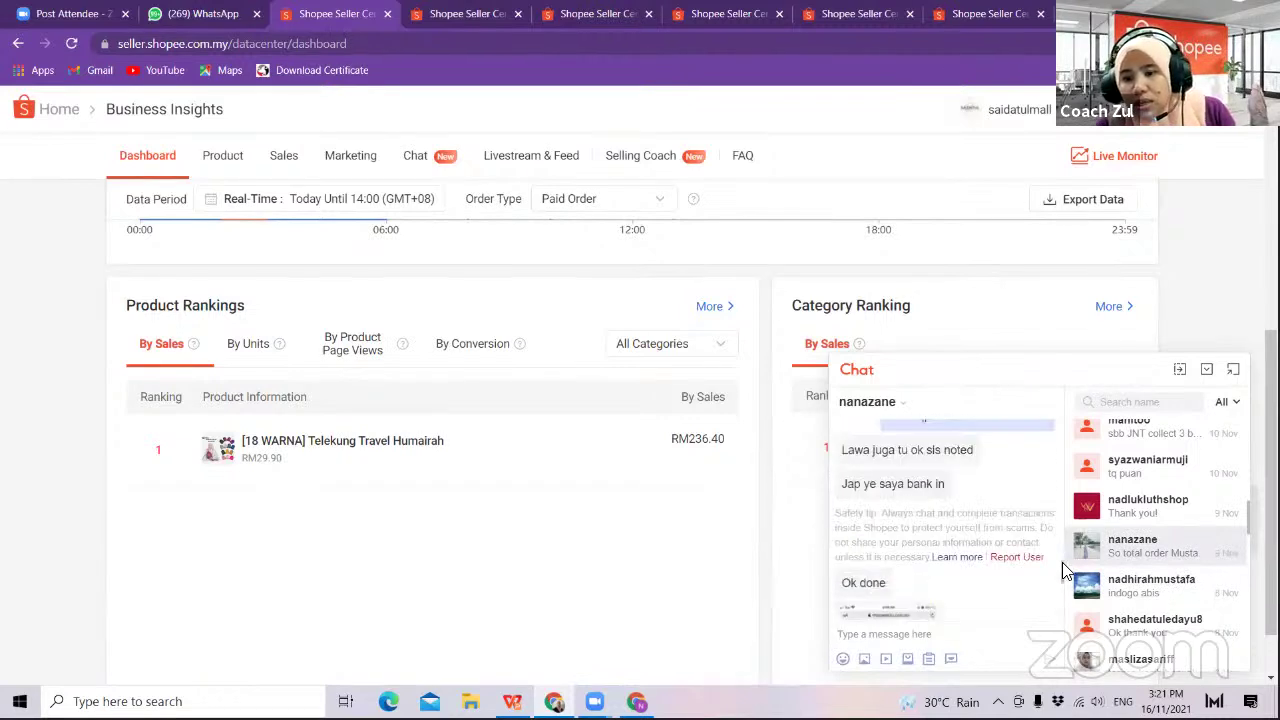
pyautogui.scroll(3, 1064, 574)
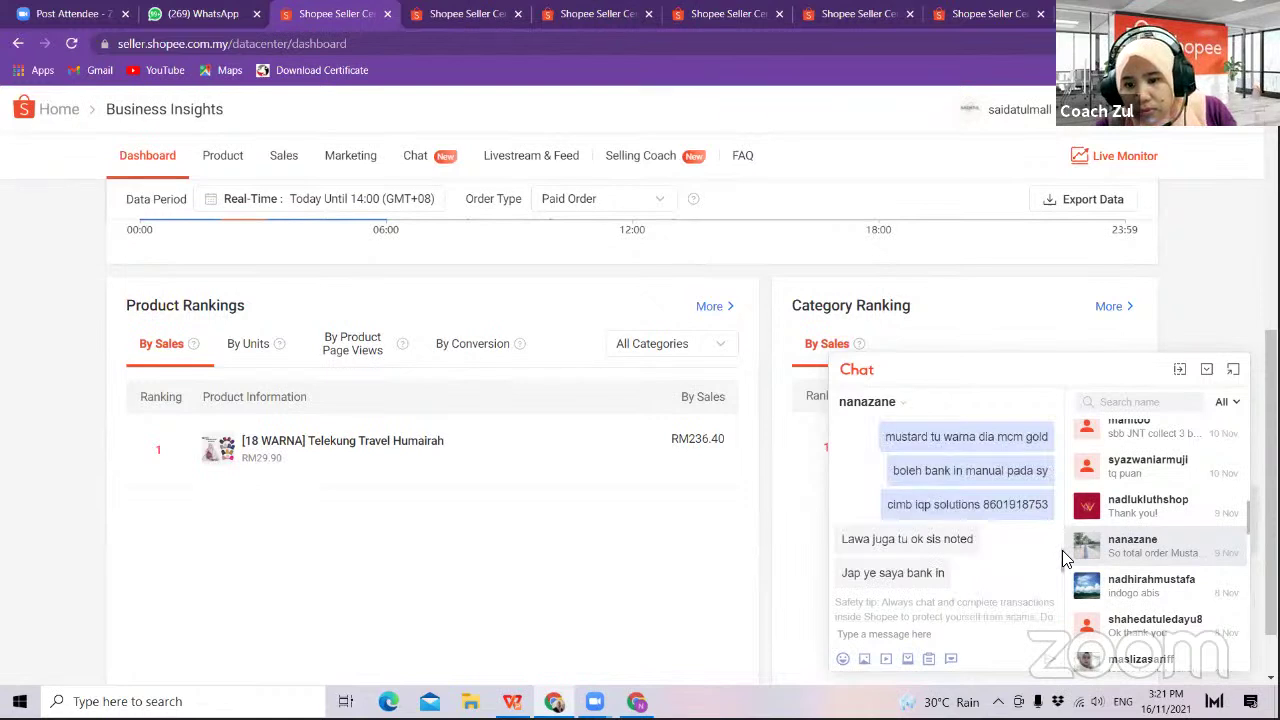
pyautogui.scroll(2, 1060, 548)
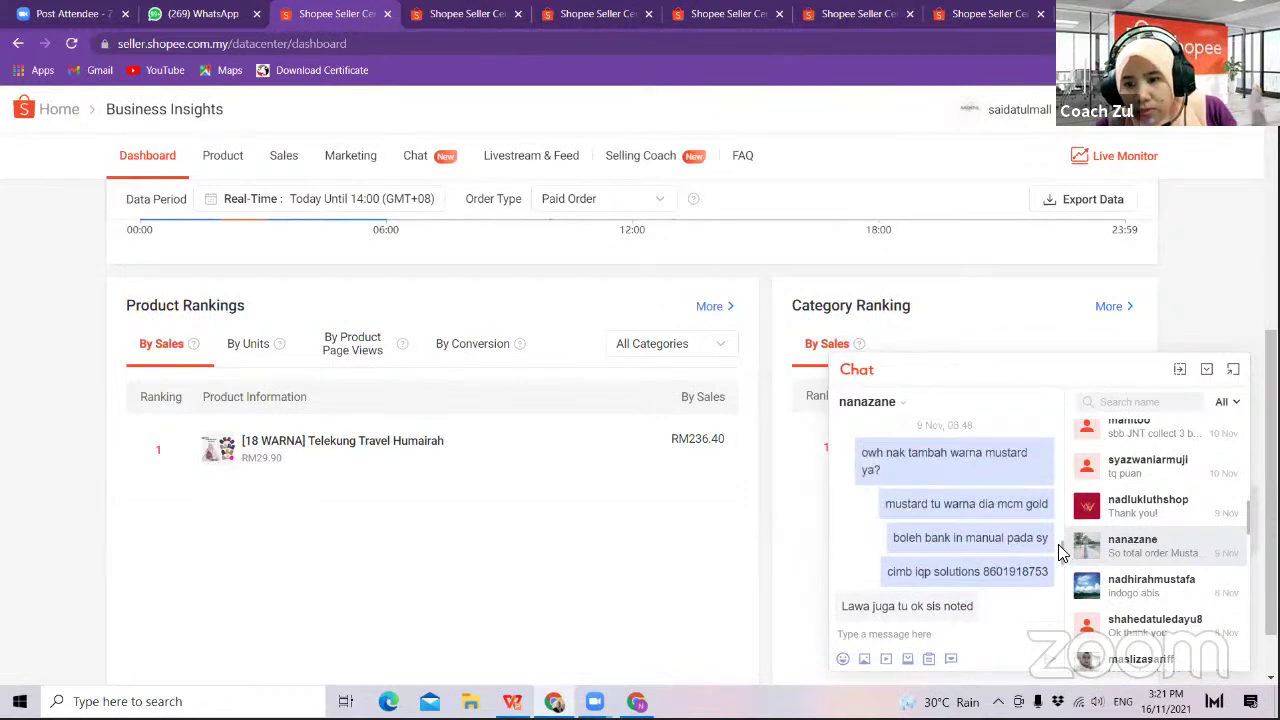
pyautogui.scroll(-5, 1058, 542)
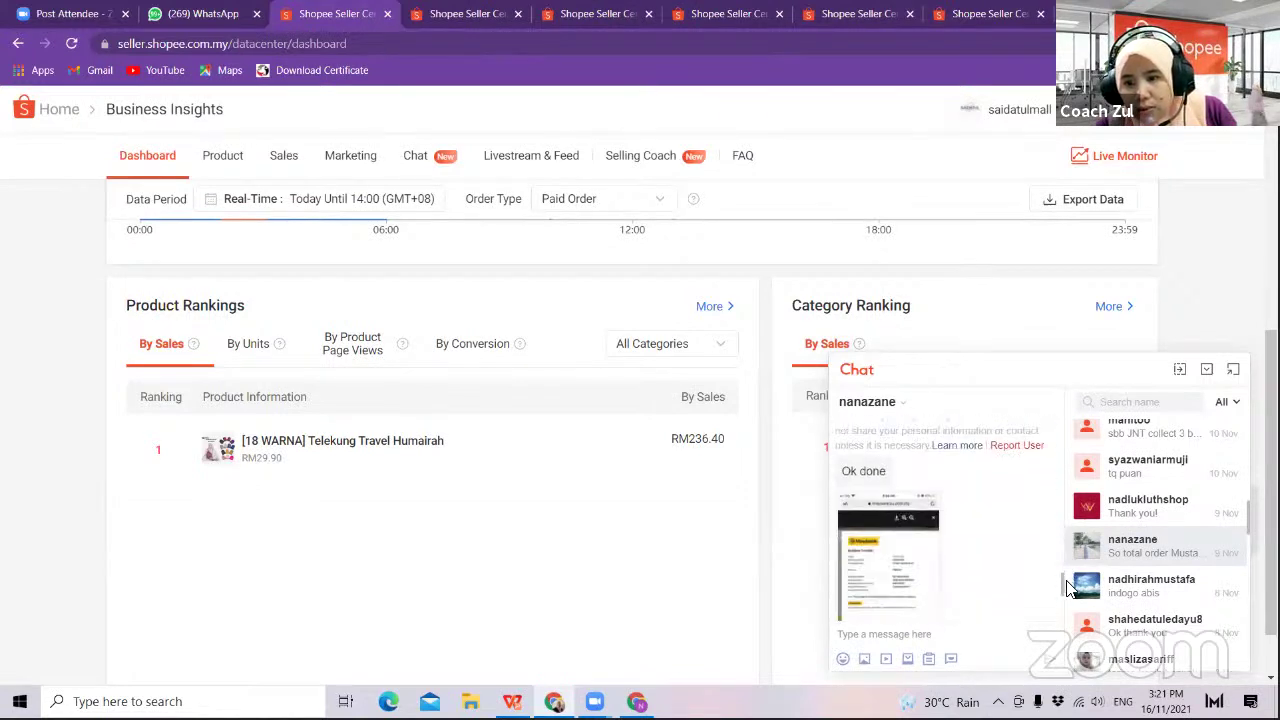
# - Send the customer the messages "salam" and "sis sori sy xperasan mesej", and minimise the chat window
pyautogui.click(1008, 632)
pyautogui.write('salam')
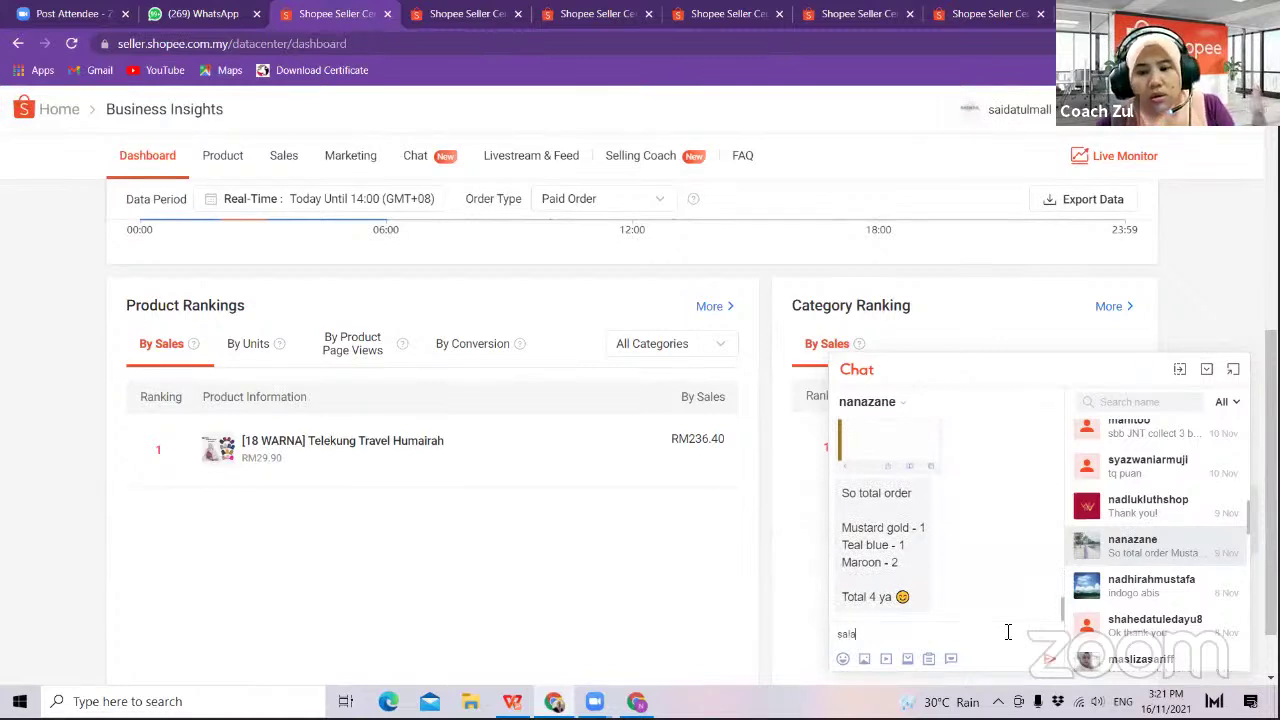
pyautogui.press('Return')
pyautogui.write('si')
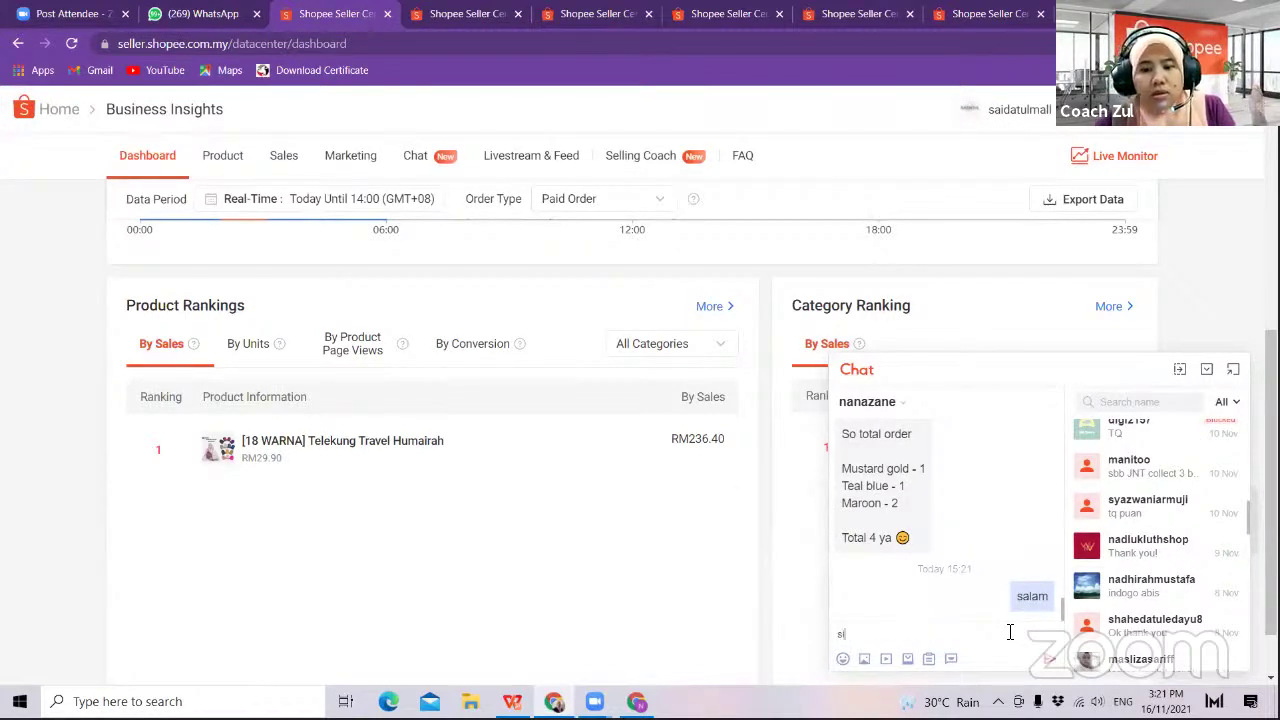
pyautogui.write('s sori')
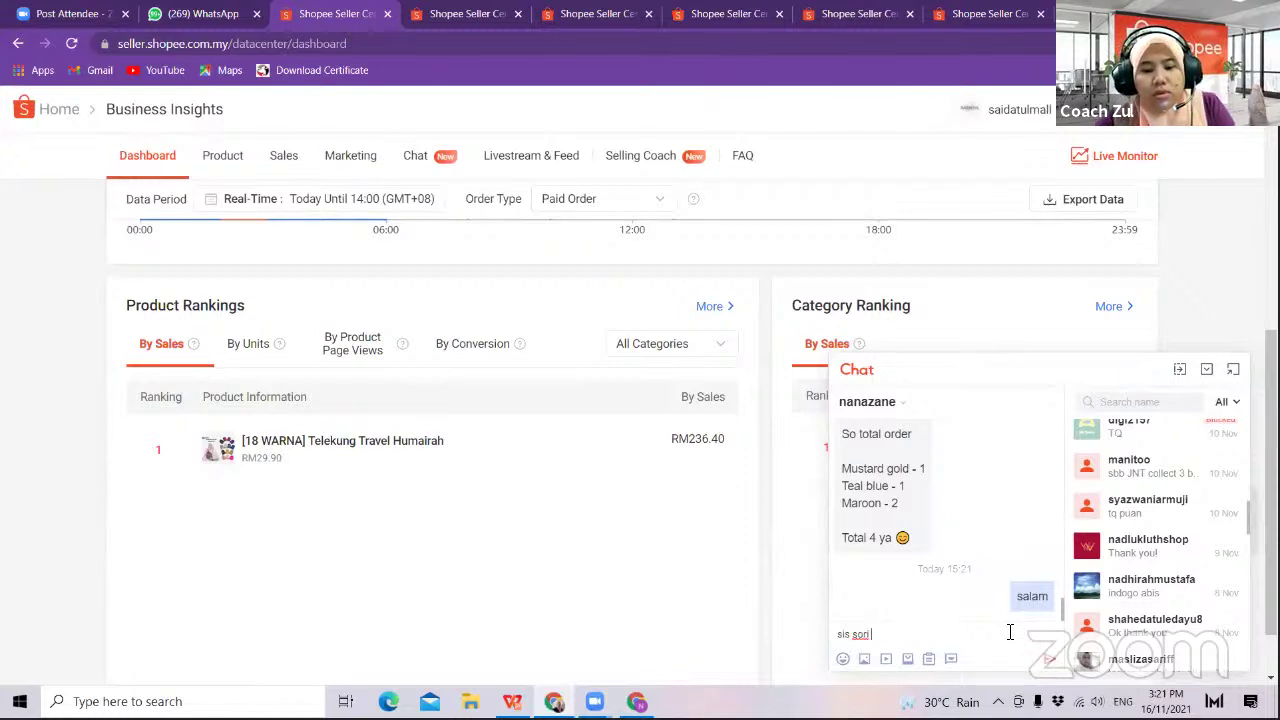
pyautogui.write(' sy xperasan mesej')
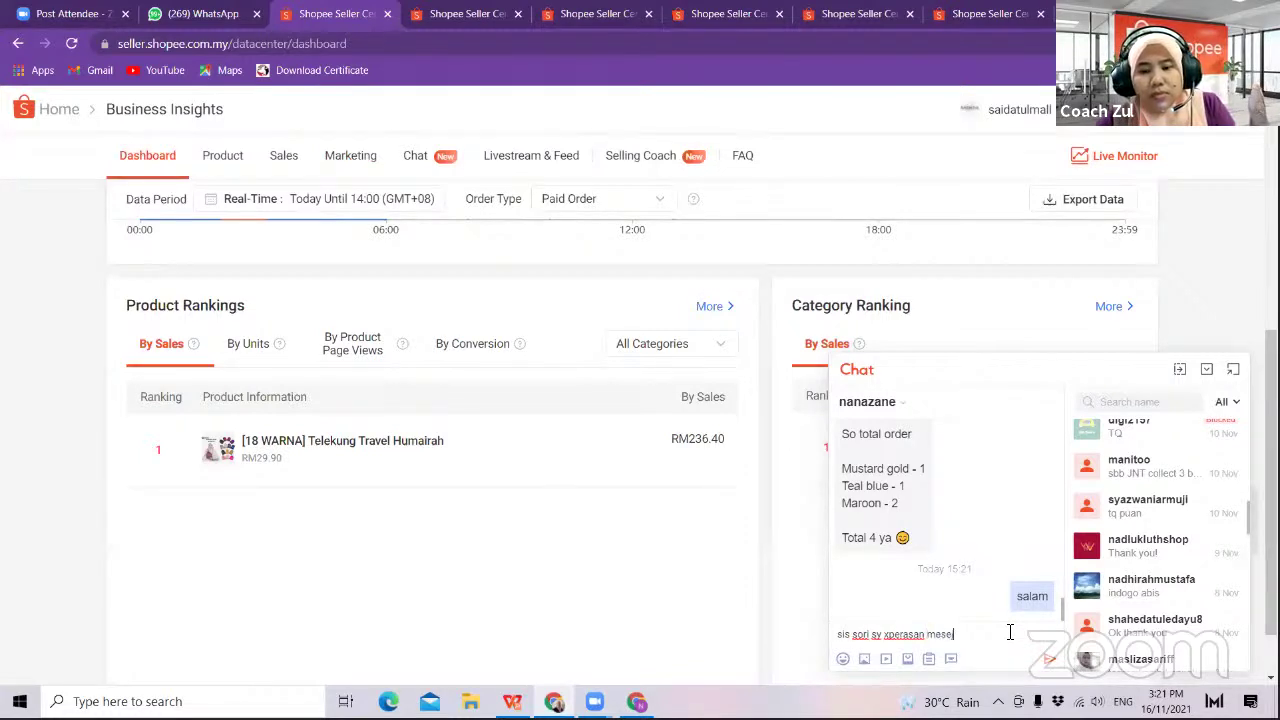
pyautogui.press('Return')
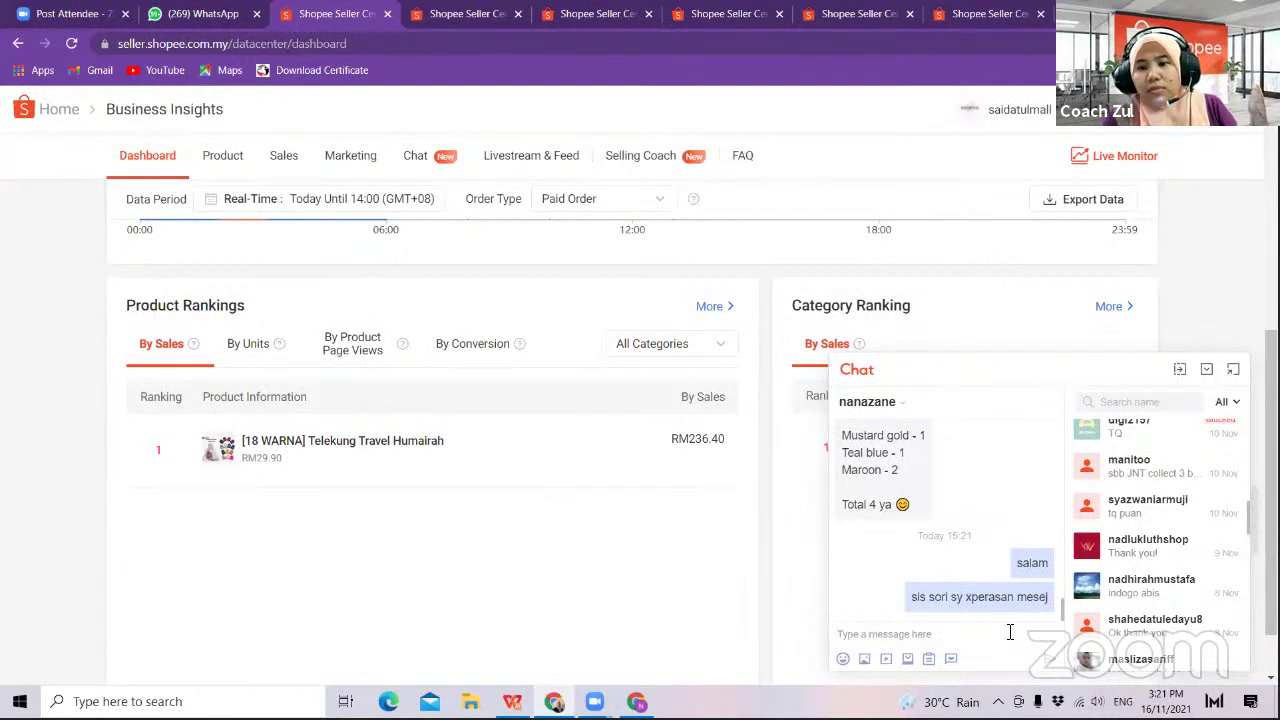
pyautogui.click(1208, 369)
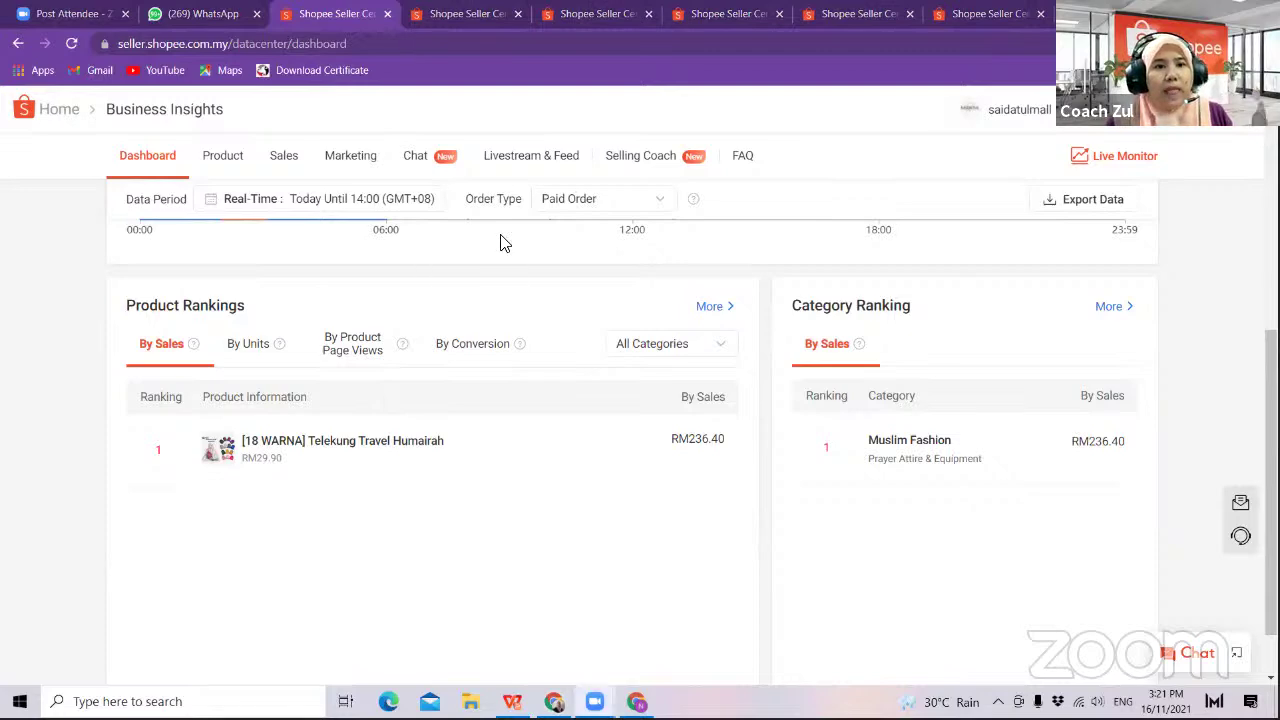
# - Arrange drop-off shipment for the order under To-Process Shipment, confirm it, and close the drop-off details without printing the waybill
pyautogui.click(36, 112)
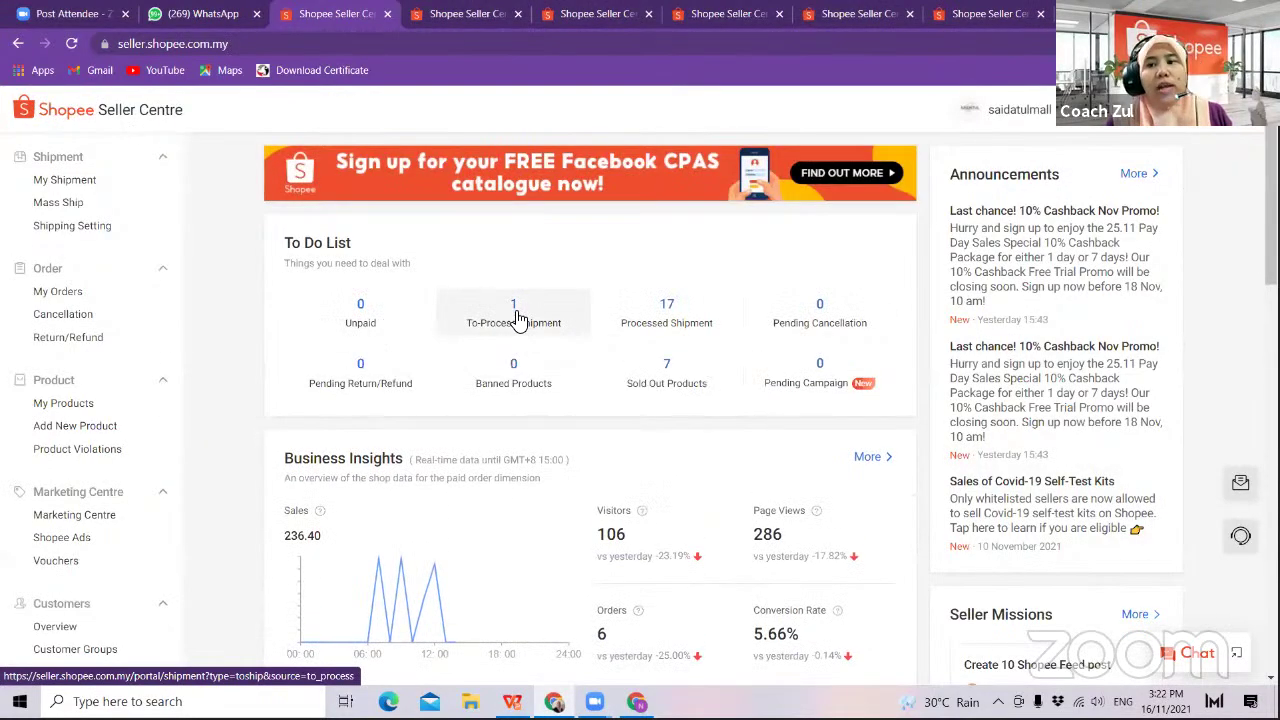
pyautogui.click(516, 318)
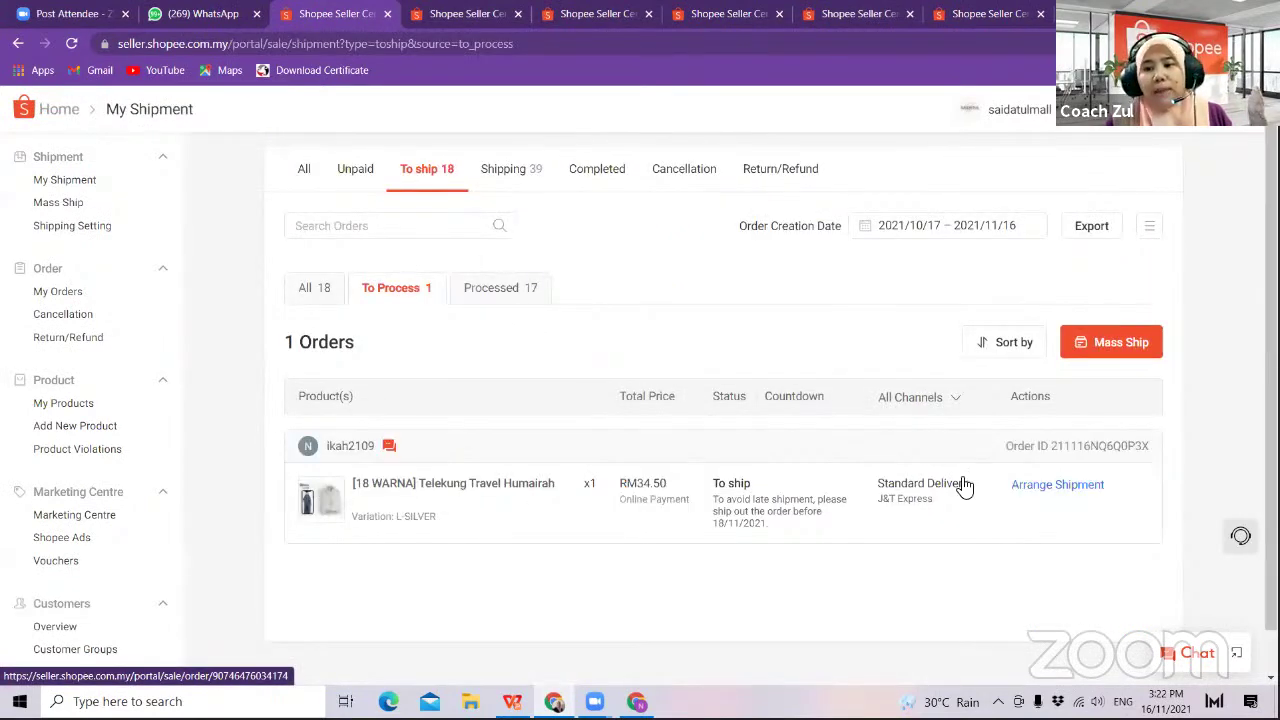
pyautogui.click(1018, 492)
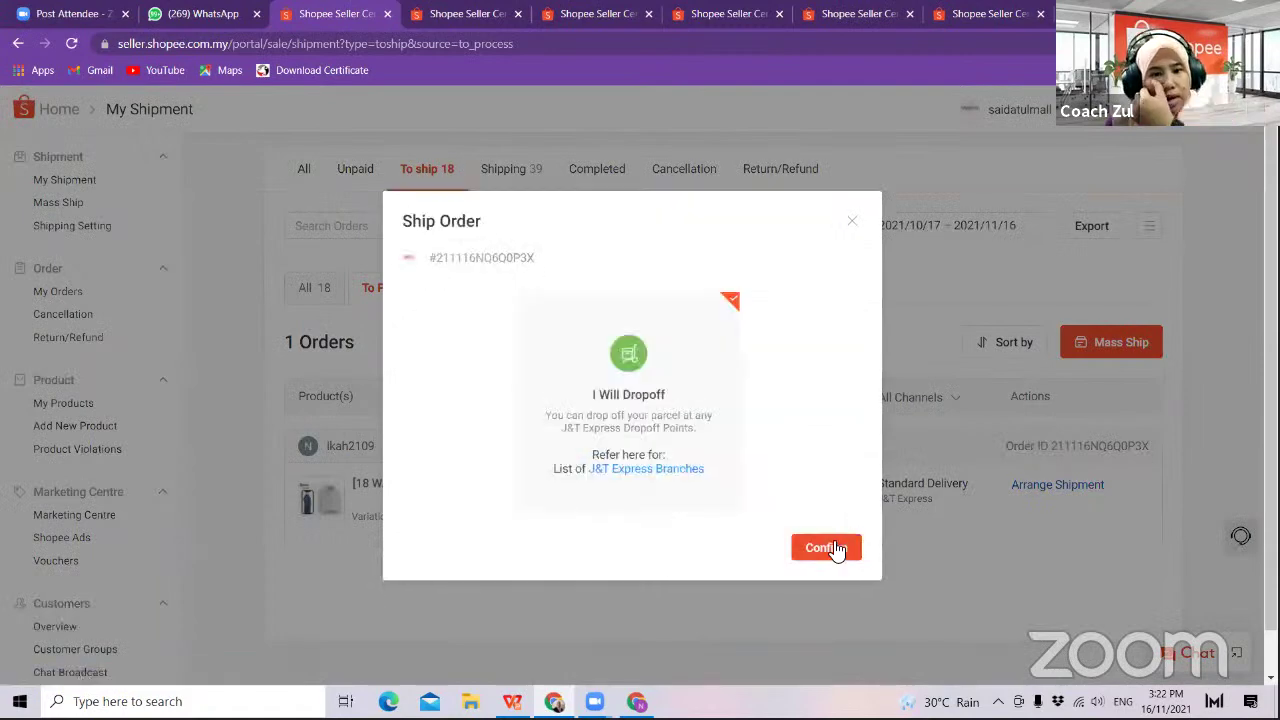
pyautogui.click(836, 549)
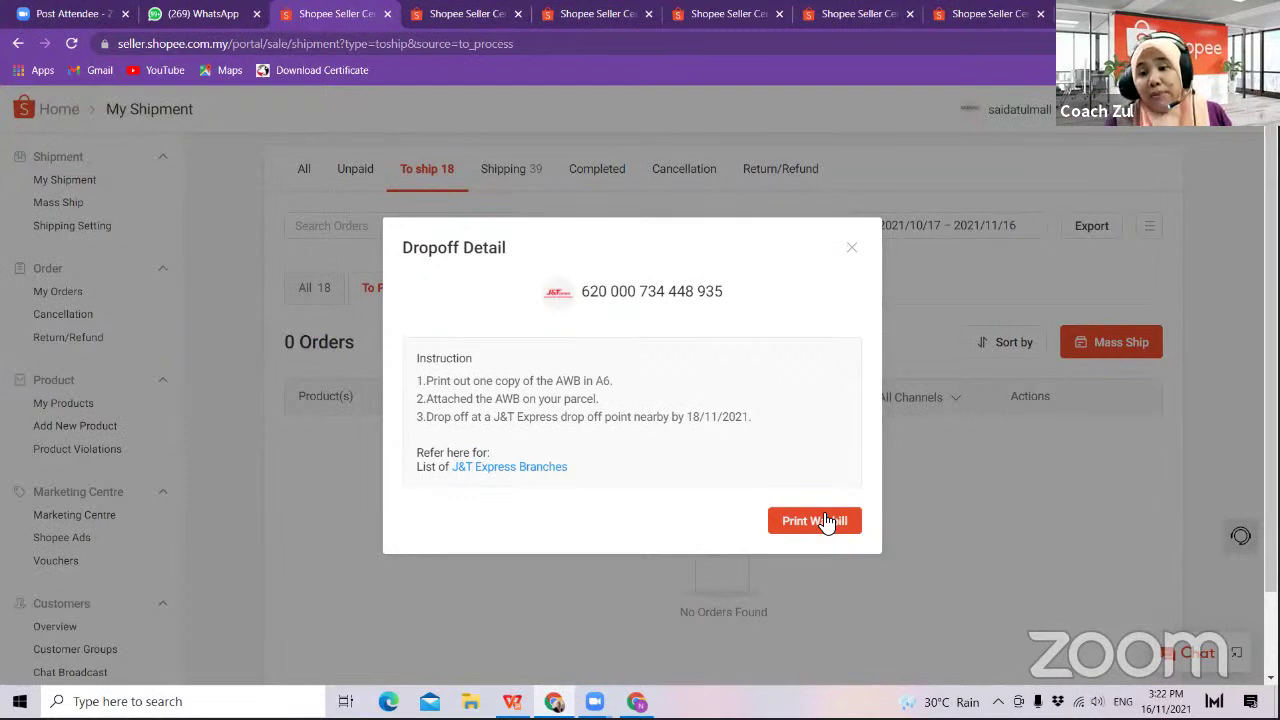
pyautogui.click(850, 255)
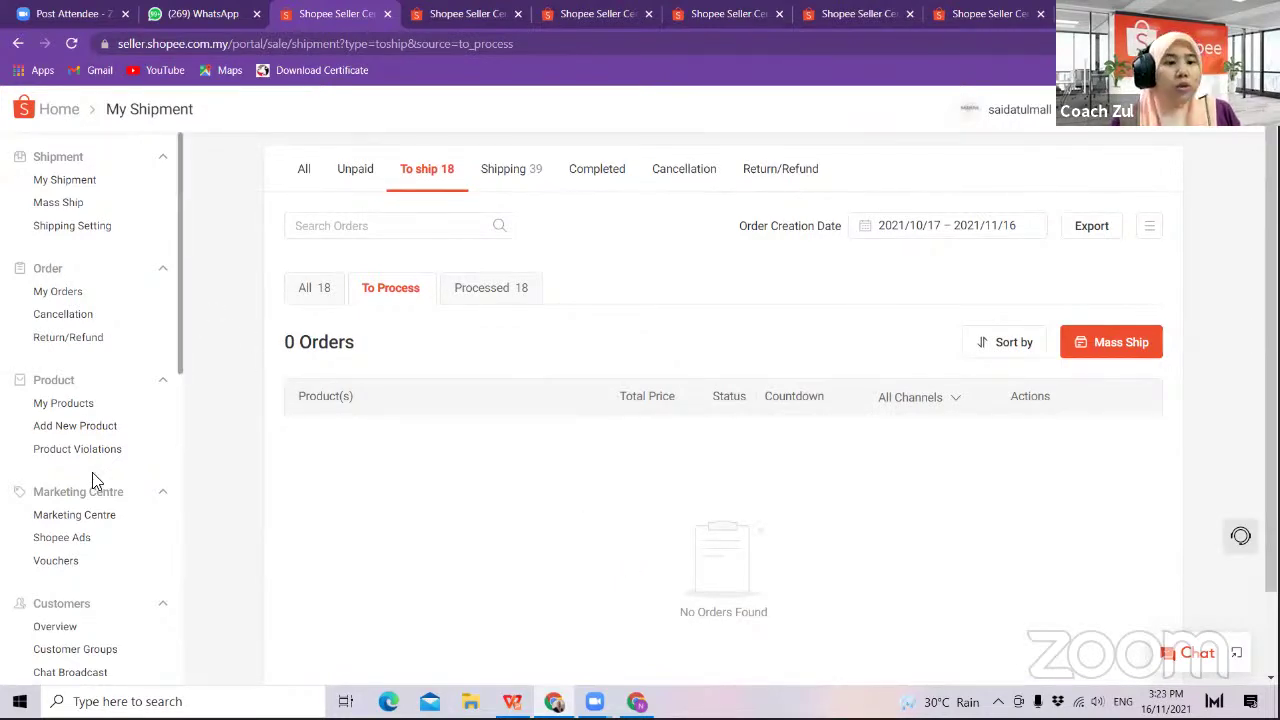
# - Close the five extra Shopee Seller Centre tabs, keeping only the My Shipment tab from that site
pyautogui.scroll(-3, 180, 328)
pyautogui.scroll(3, 185, 340)
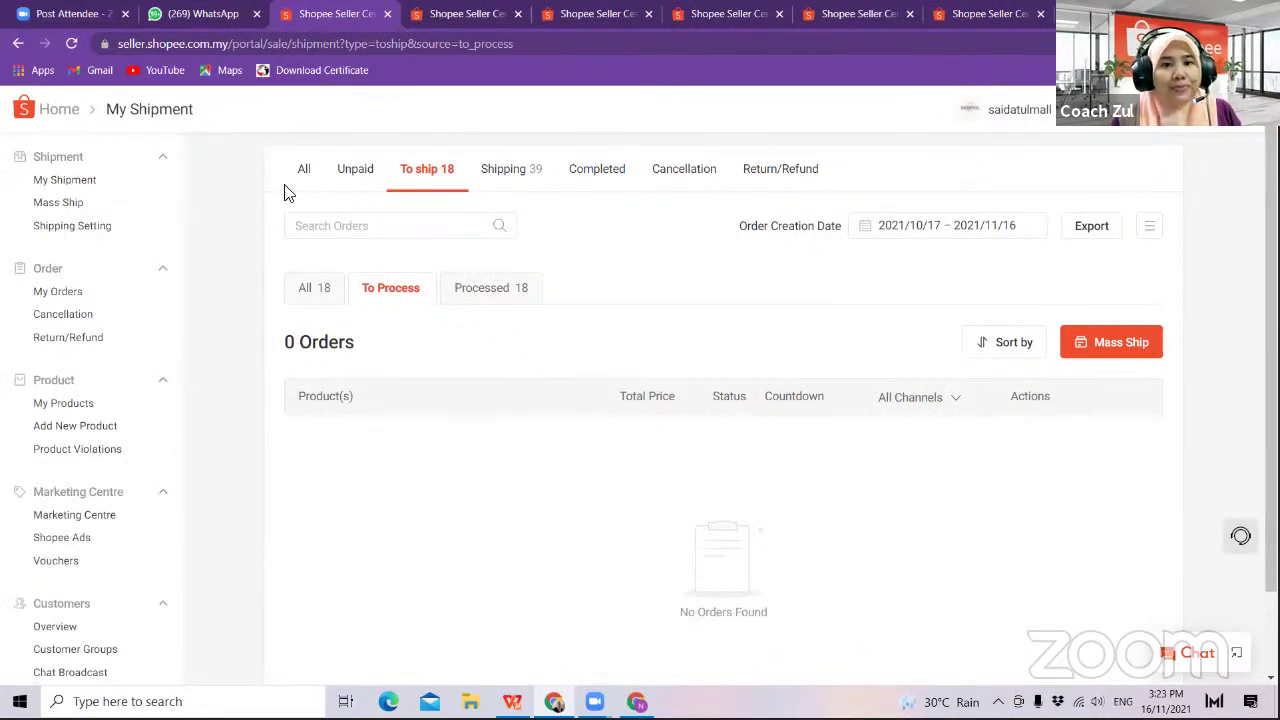
pyautogui.click(518, 14)
pyautogui.click(518, 14)
pyautogui.click(518, 14)
pyautogui.click(518, 14)
pyautogui.click(518, 14)
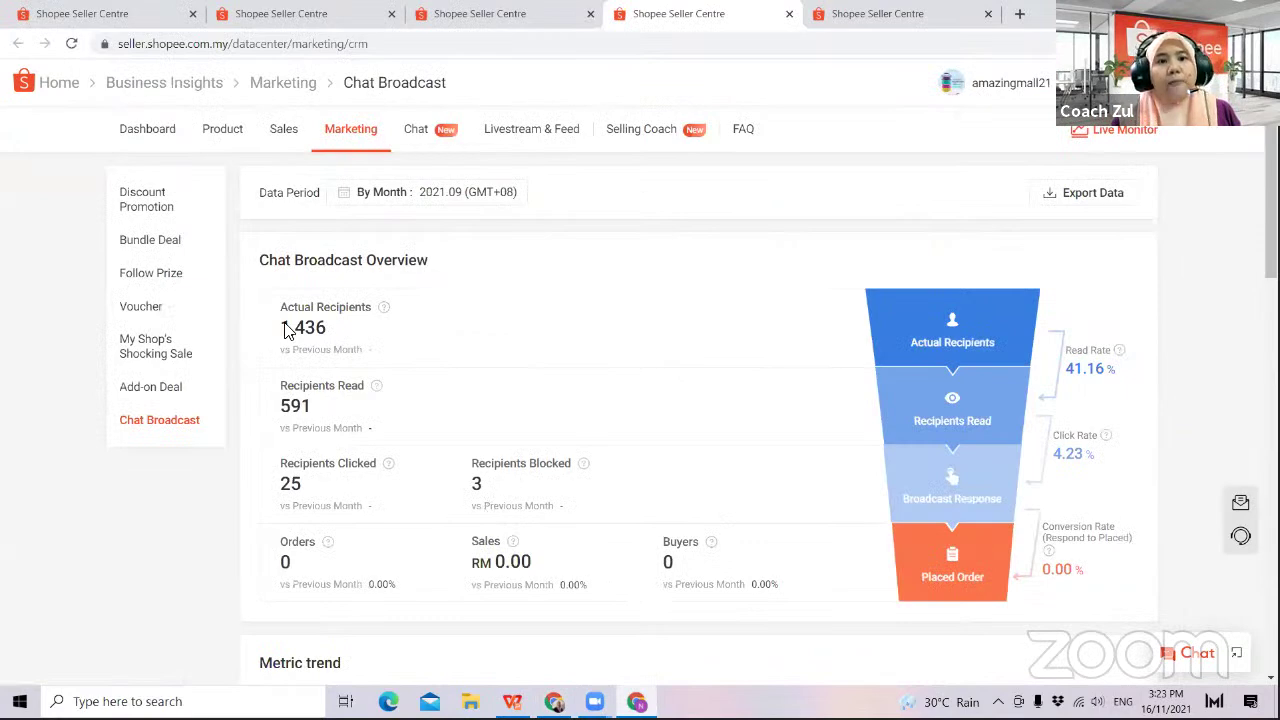
# - View the other shop's Sales Overview for the past 30 days, including its metric trend chart
pyautogui.click(300, 140)
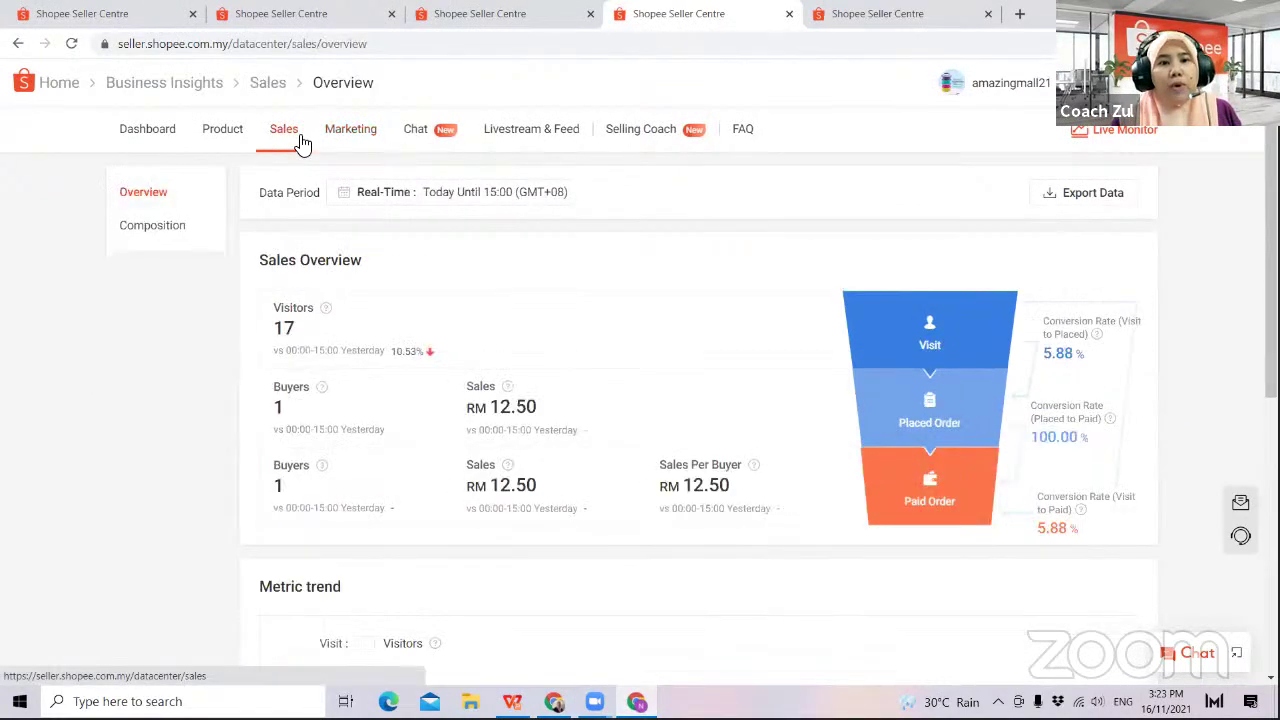
pyautogui.click(340, 192)
pyautogui.click(370, 318)
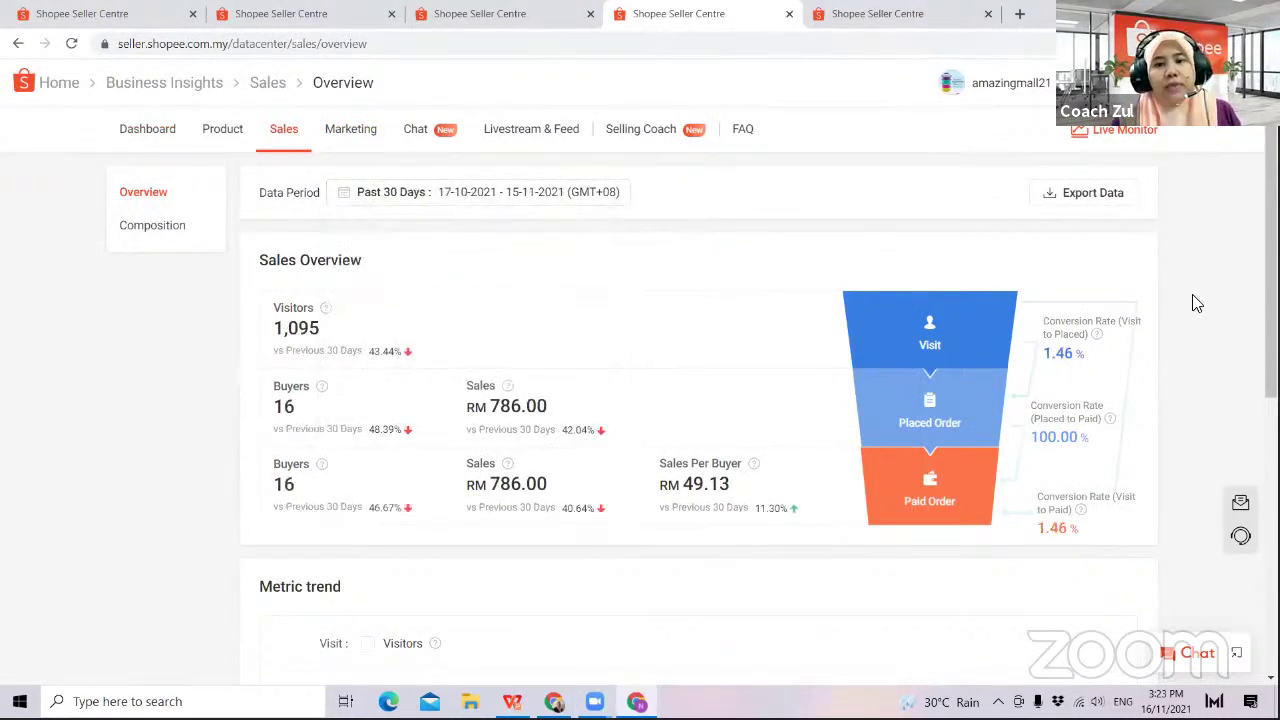
pyautogui.scroll(-5, 782, 510)
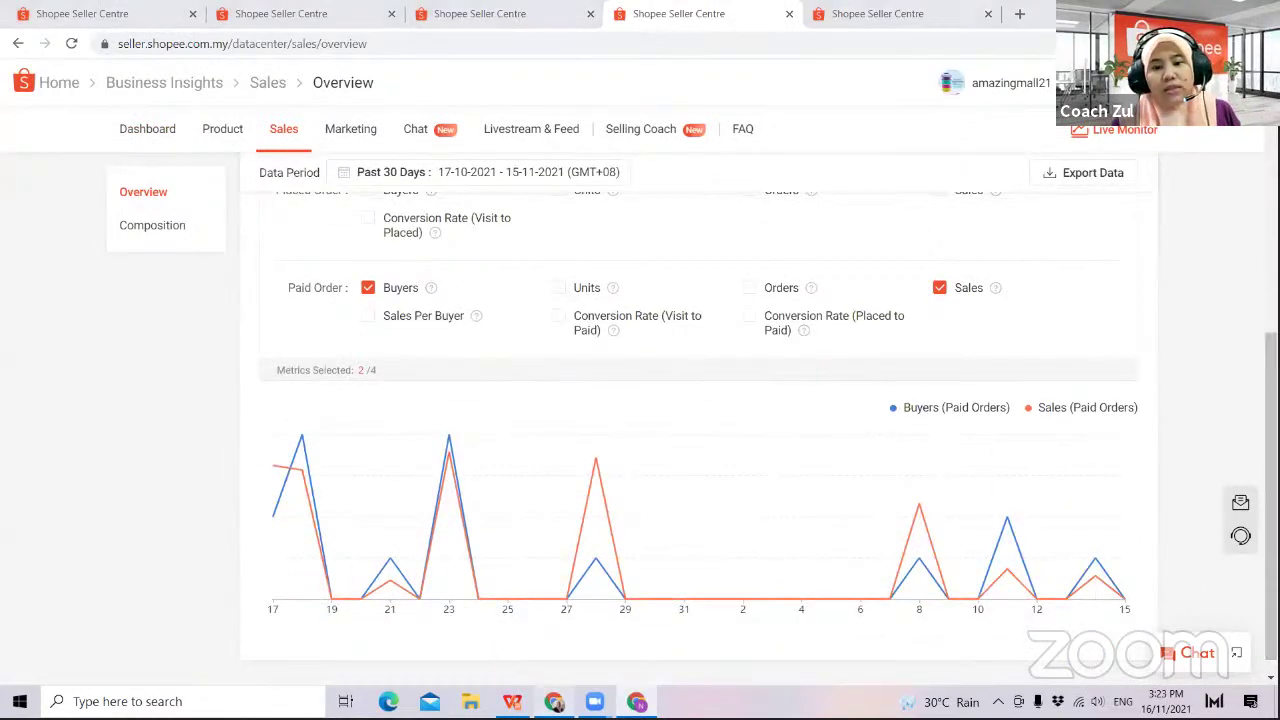
# - Switch back to the first shop's window and view its Business Insights Sales Overview for the past 30 days
pyautogui.click(636, 701)
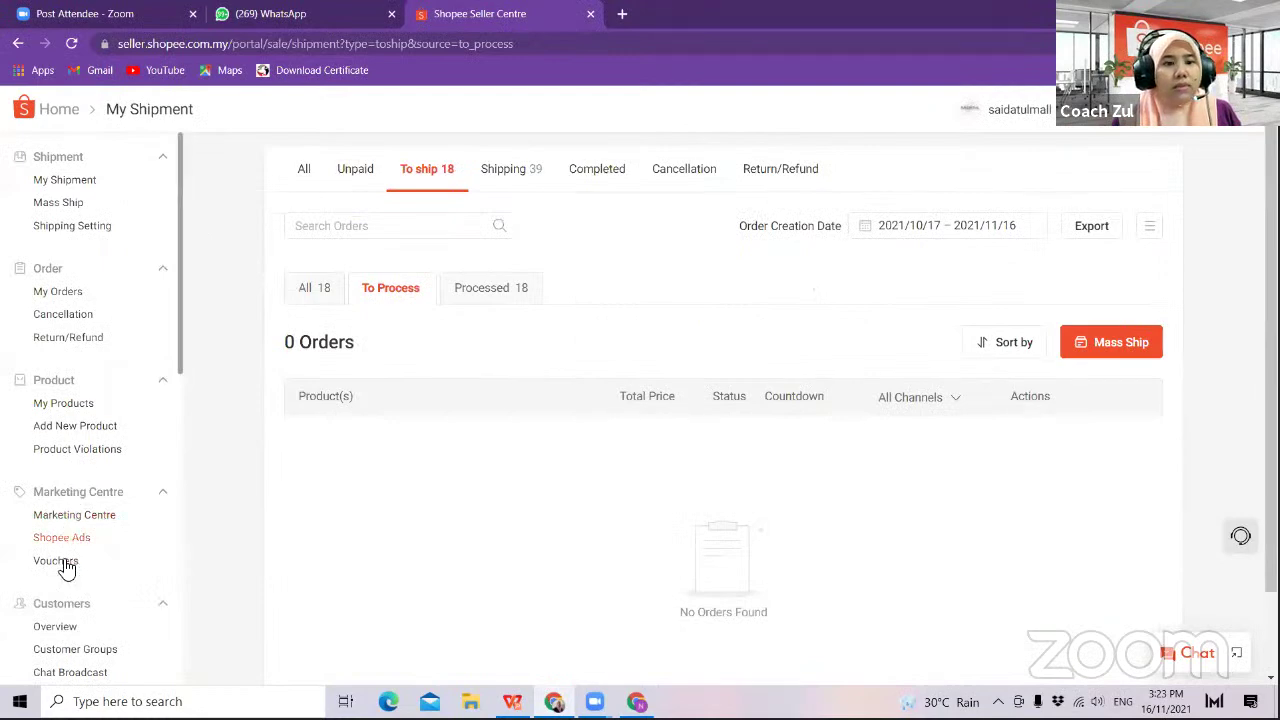
pyautogui.scroll(-4, 180, 340)
pyautogui.click(110, 500)
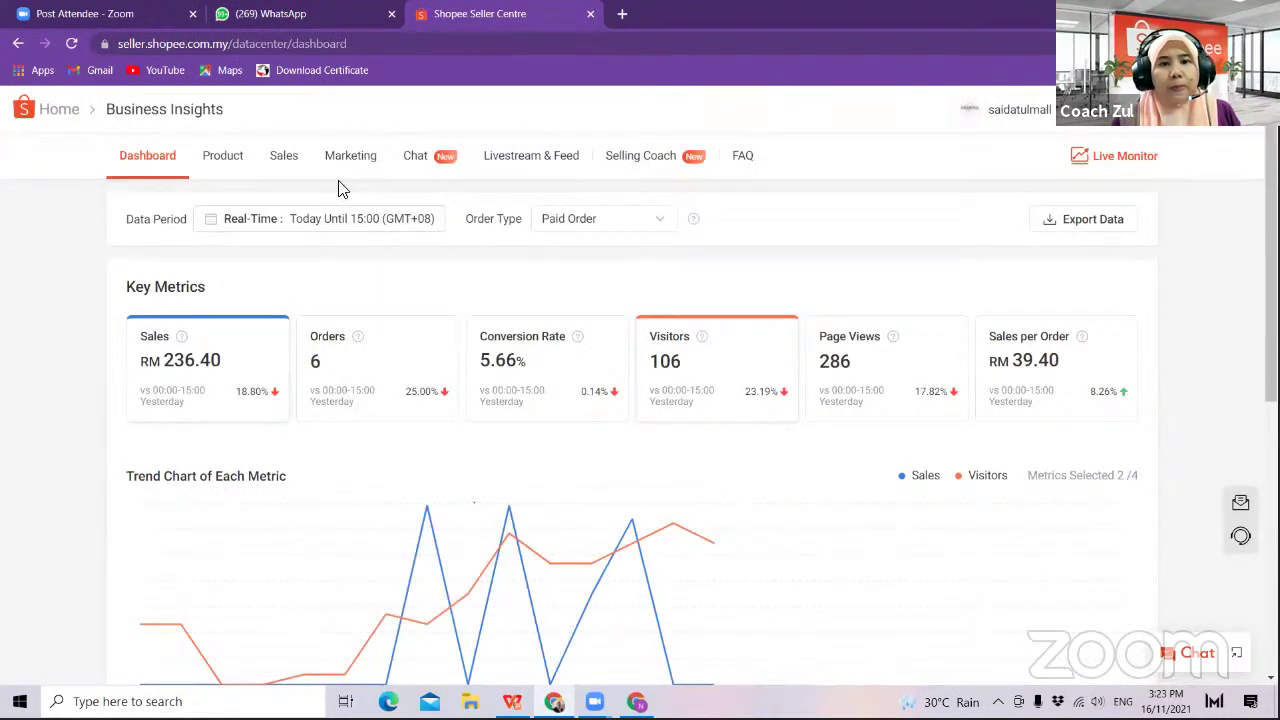
pyautogui.click(286, 166)
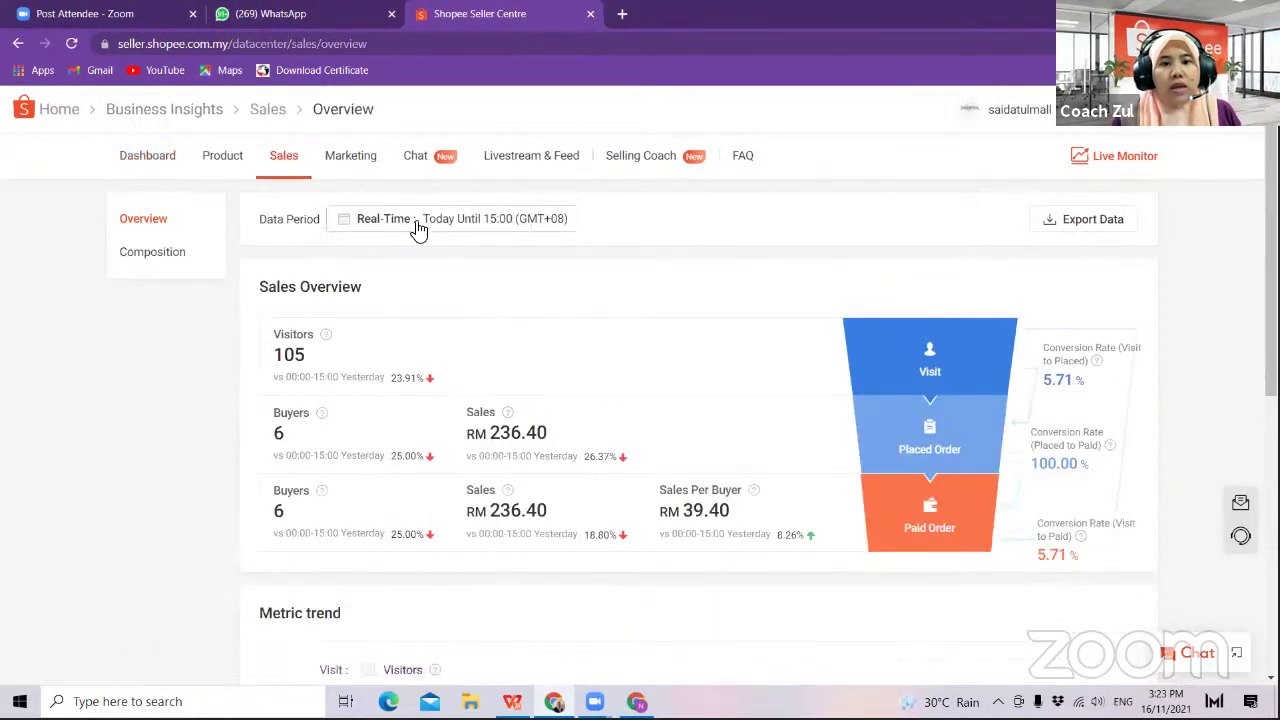
pyautogui.click(419, 226)
pyautogui.click(403, 332)
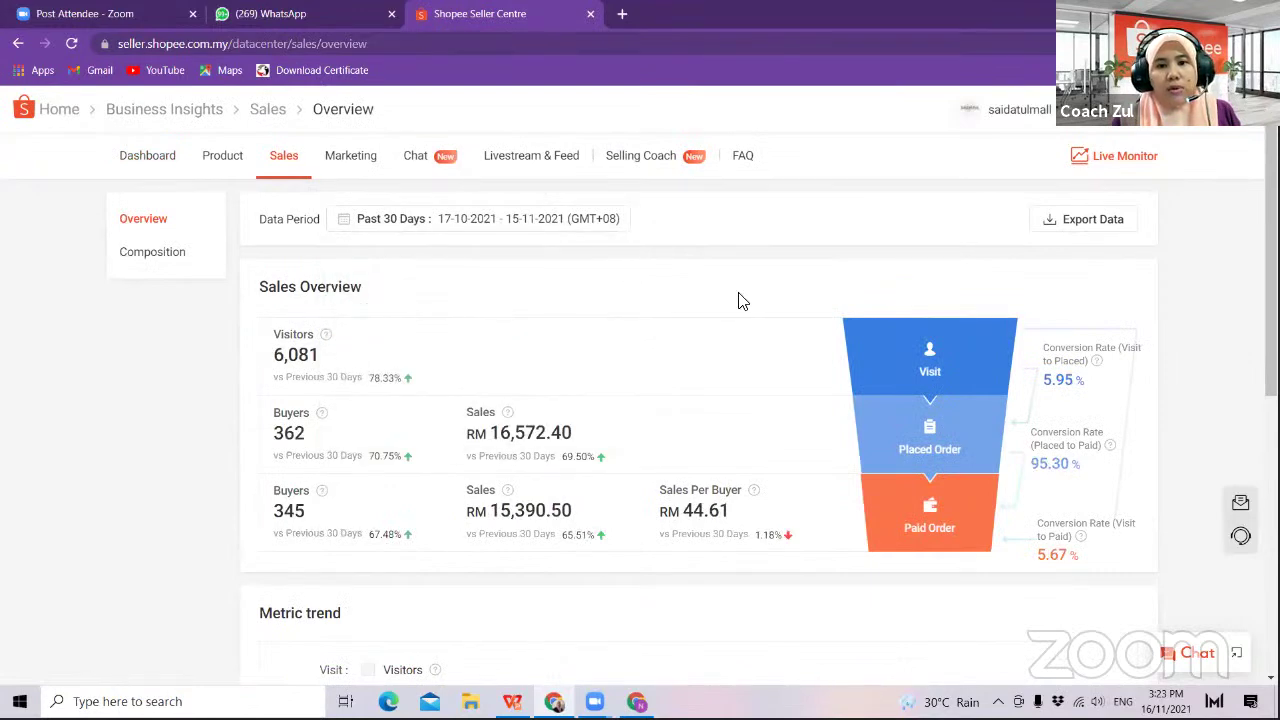
pyautogui.scroll(-1, 1268, 280)
pyautogui.scroll(1, 1268, 280)
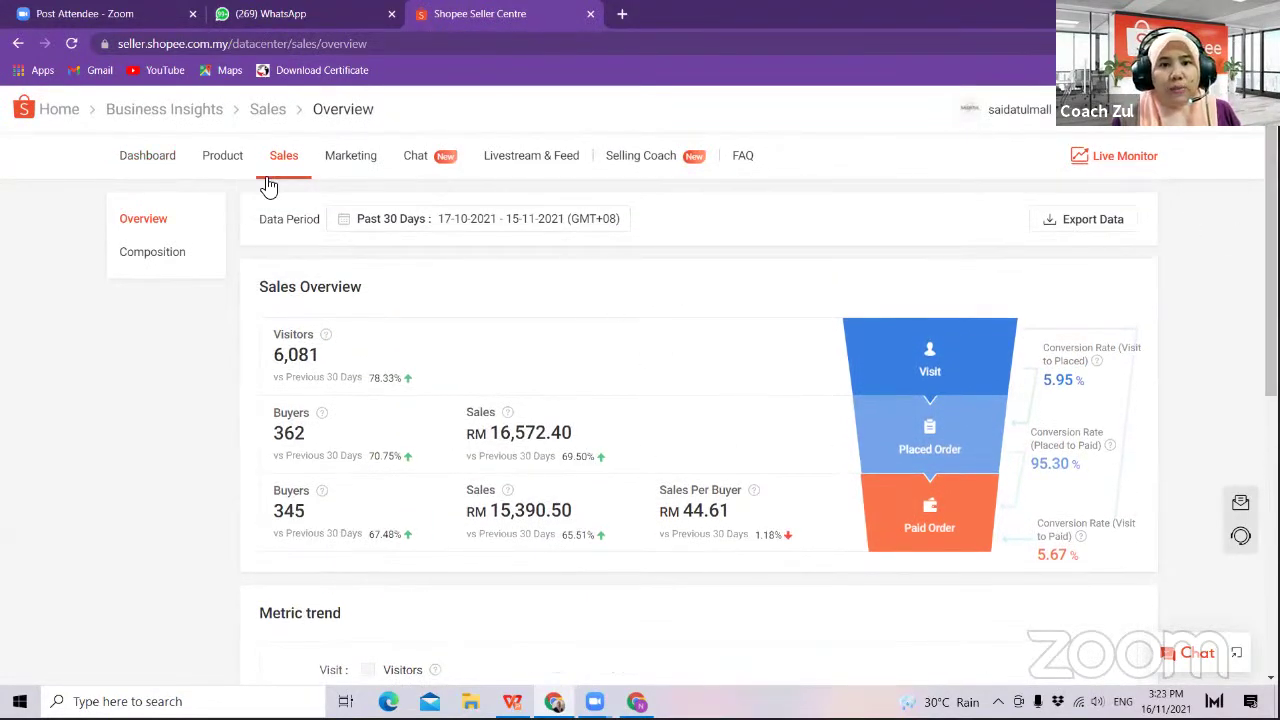
# - Open the Sales Composition report and draw arrows to the Muslim Fashion category and the RM24.00–RM40.00 and More than RM55.00 buyer bars
pyautogui.click(178, 258)
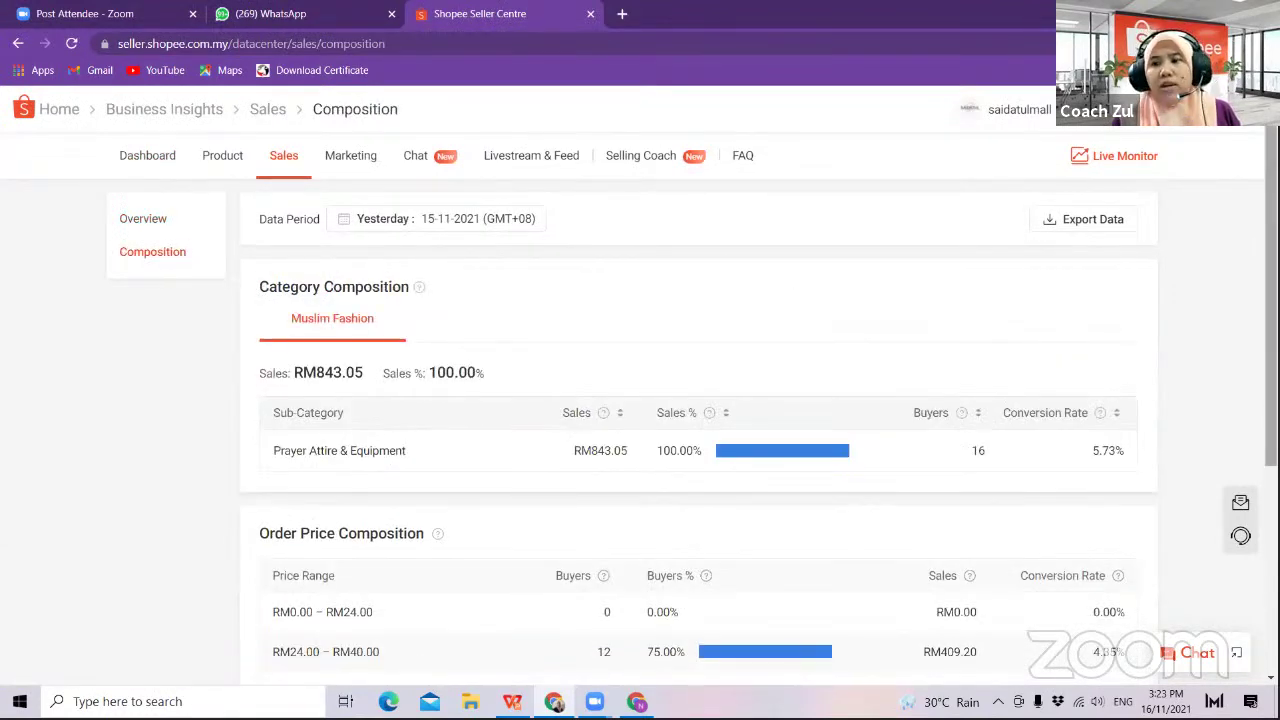
pyautogui.scroll(-1, 1268, 300)
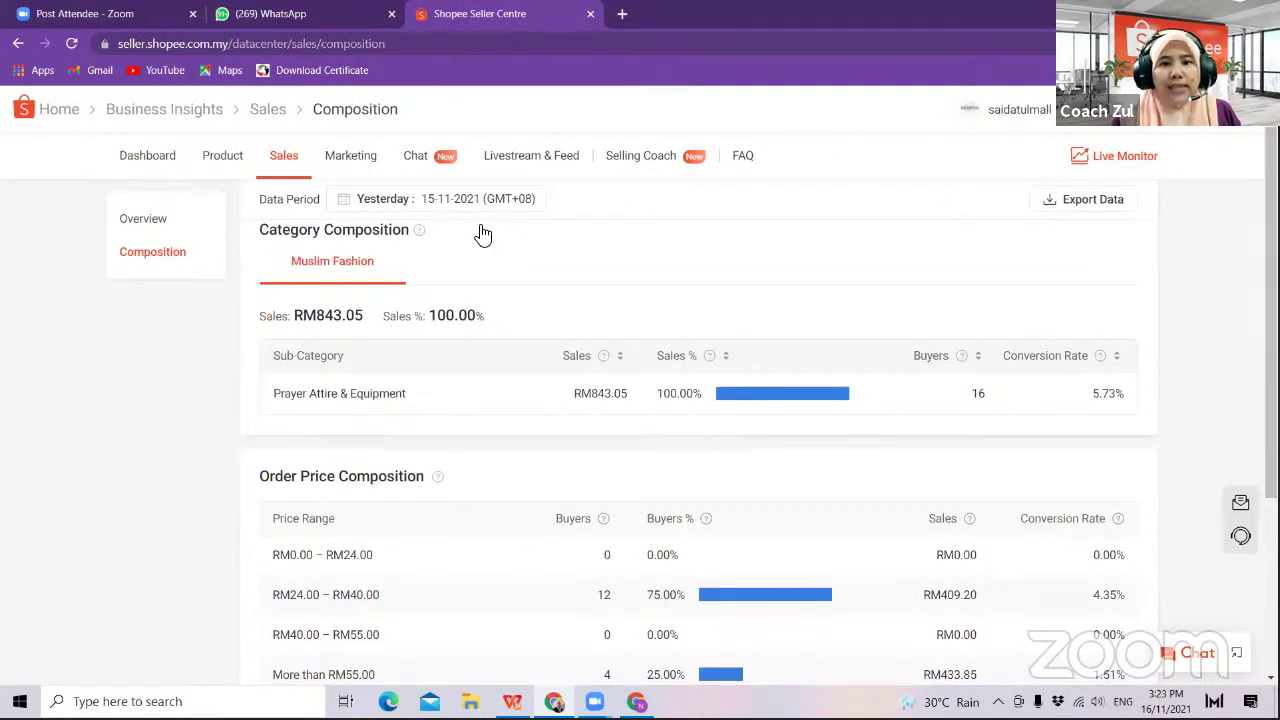
pyautogui.moveTo(810, 250); pyautogui.dragTo(388, 262)
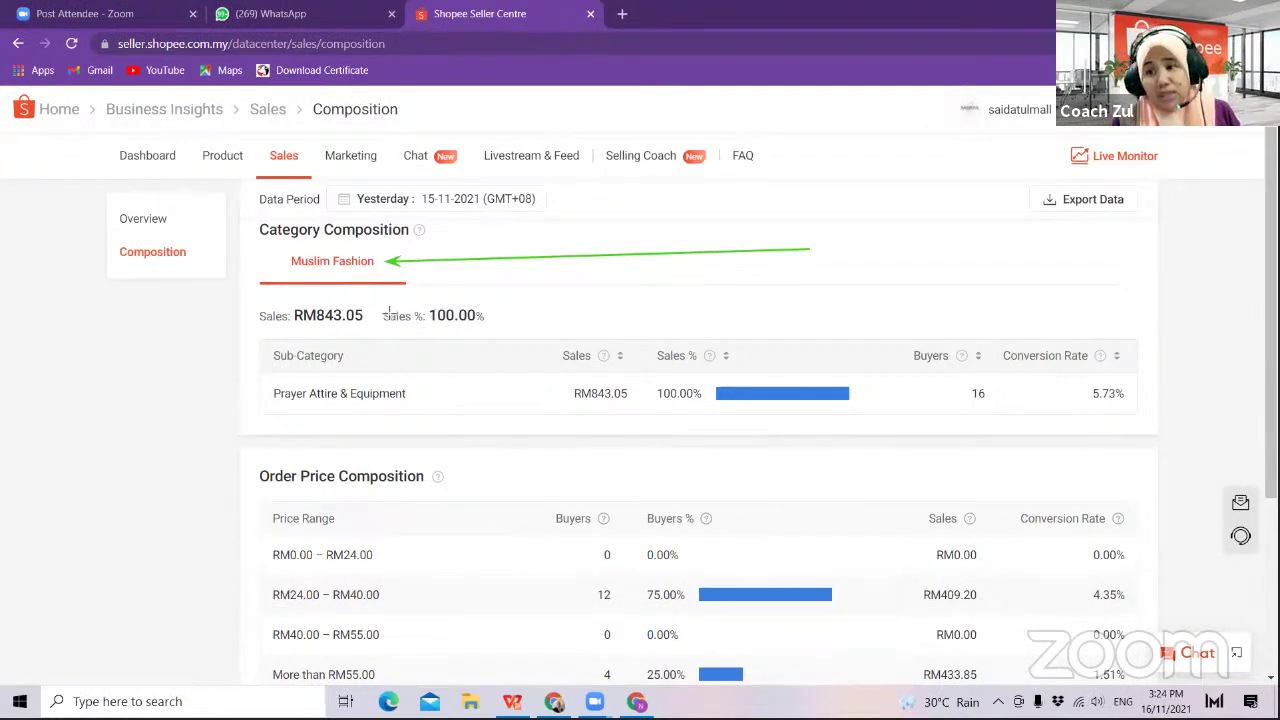
pyautogui.moveTo(1054, 383); pyautogui.dragTo(780, 597)
pyautogui.moveTo(907, 615); pyautogui.dragTo(732, 676)
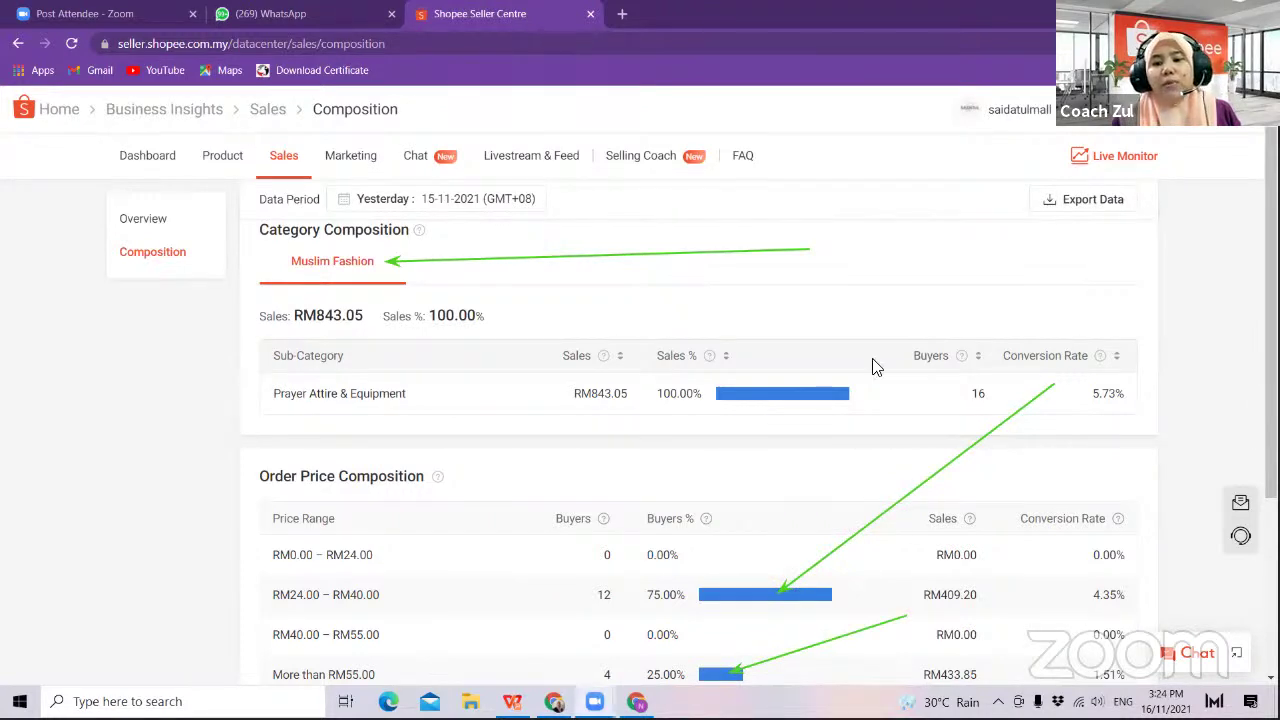
# - Draw arrows to the New Buyers and Existing Buyers rows in the Buyers Composition table
pyautogui.scroll(-3, 1271, 300)
pyautogui.scroll(-1, 1271, 400)
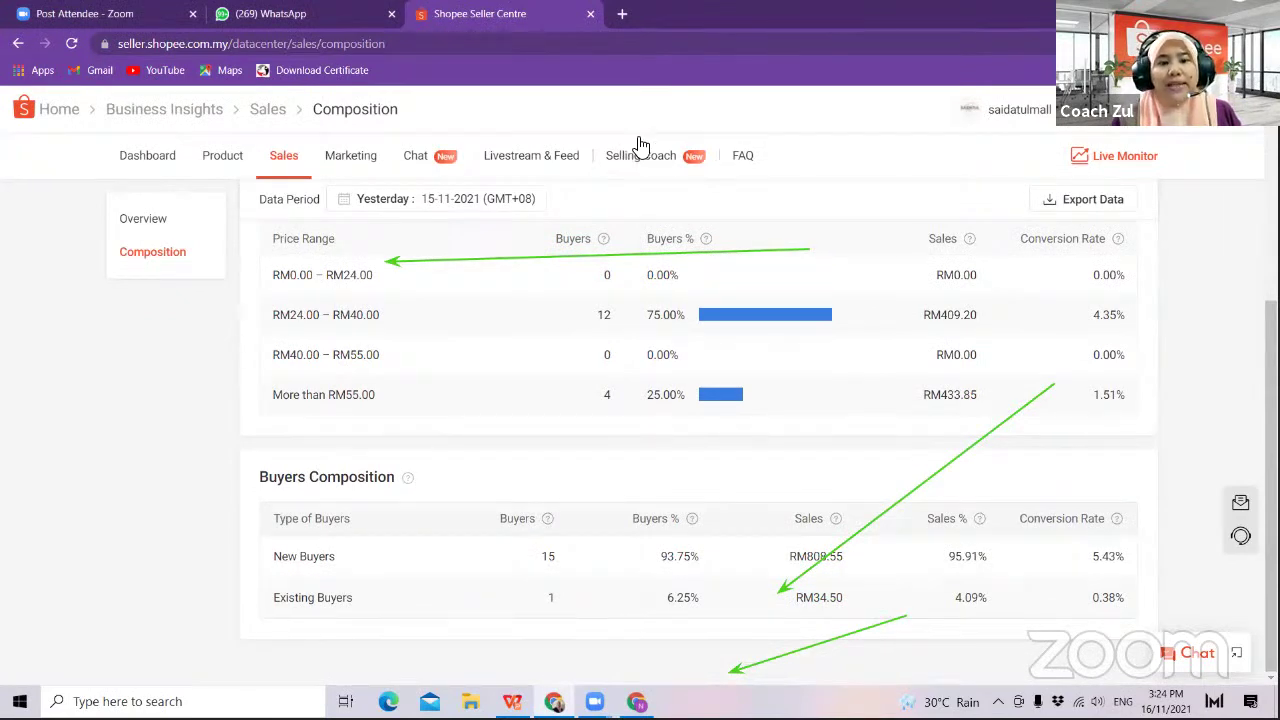
pyautogui.moveTo(150, 496); pyautogui.dragTo(268, 568)
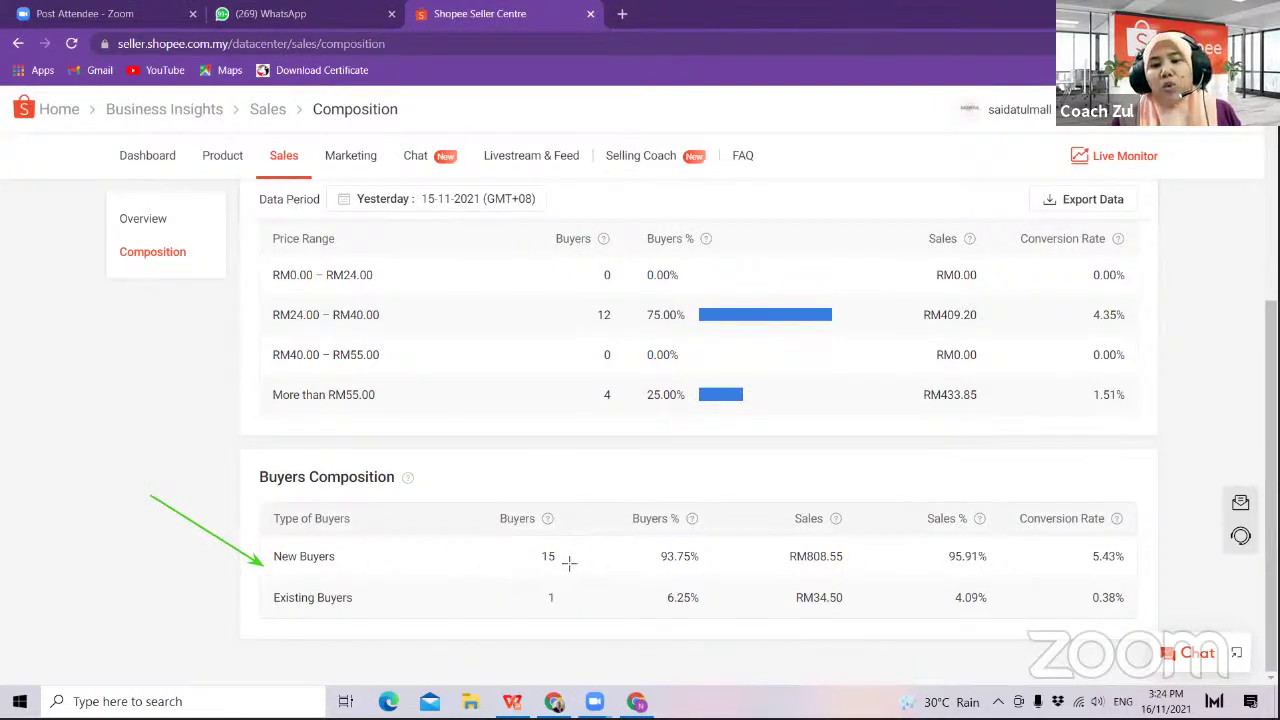
pyautogui.moveTo(200, 559); pyautogui.dragTo(276, 611)
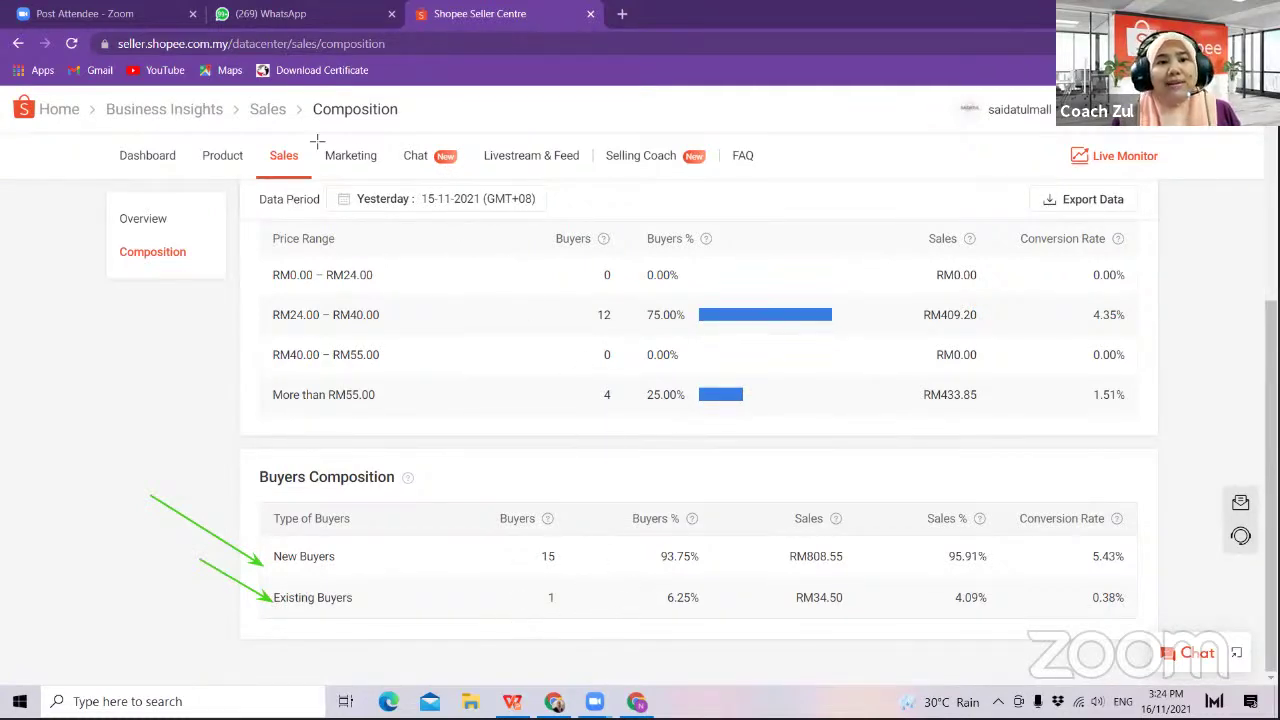
# - Set the composition report's data period to Past 30 Days and draw arrows to the buyer counts of New Buyers and Existing Buyers
pyautogui.click(469, 200)
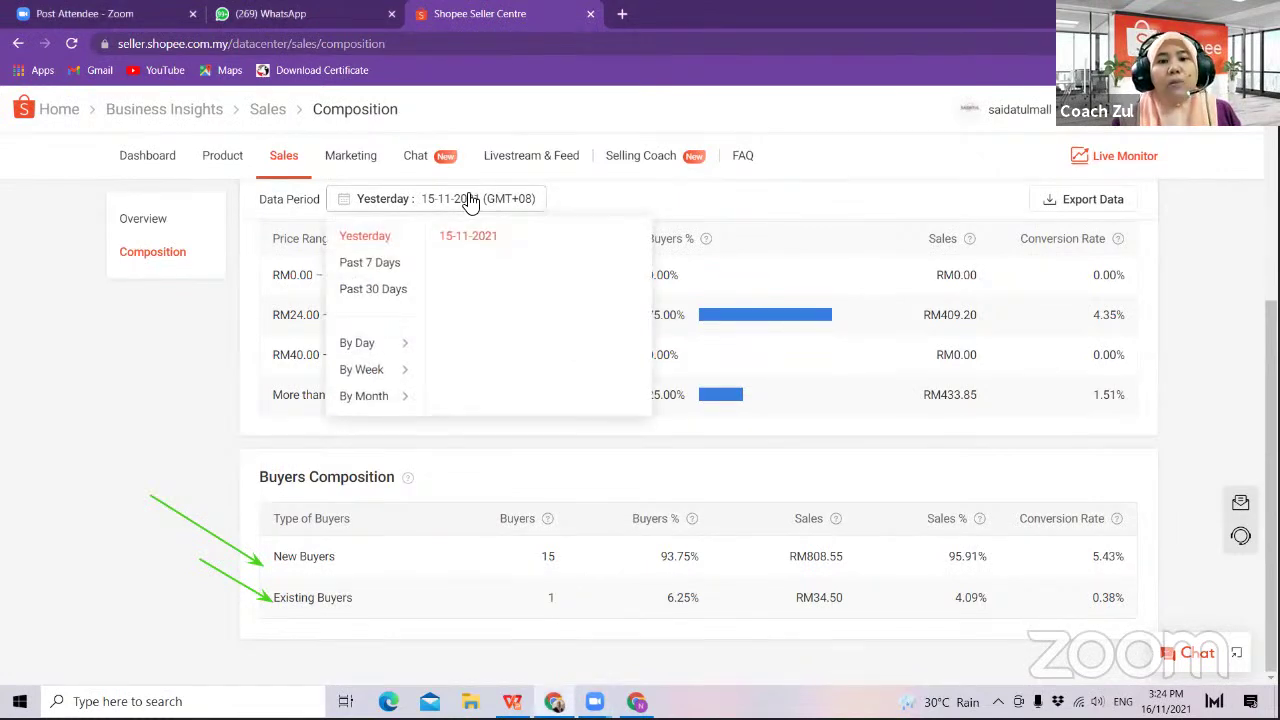
pyautogui.click(393, 292)
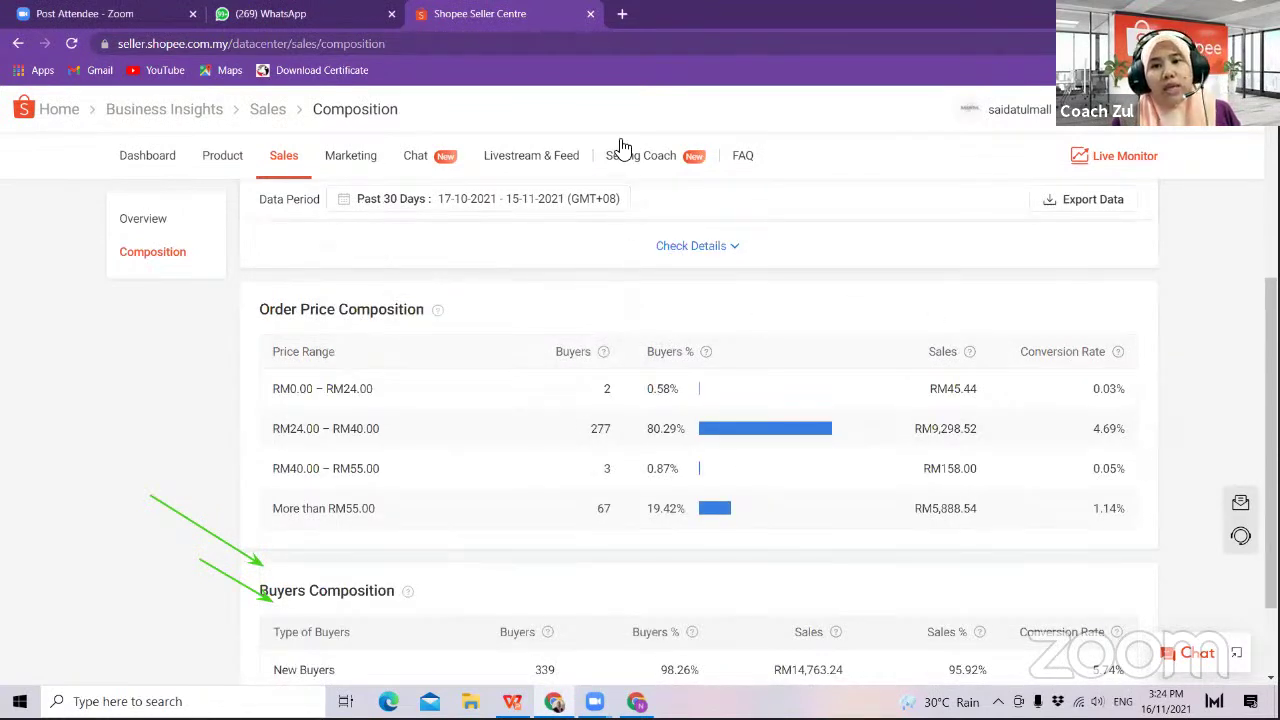
pyautogui.scroll(-1, 600, 150)
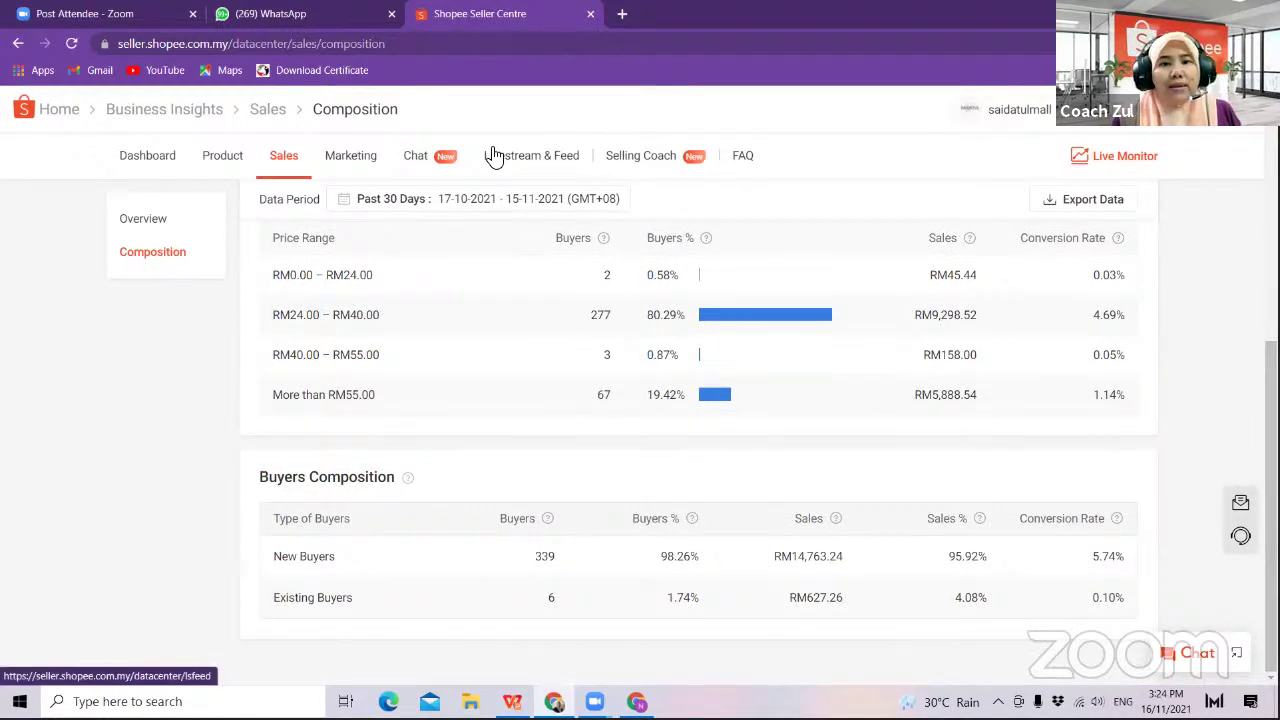
pyautogui.moveTo(104, 414)
pyautogui.mouseDown()
pyautogui.moveTo(191, 523)
pyautogui.moveTo(290, 552)
pyautogui.moveTo(538, 556)
pyautogui.mouseUp()
pyautogui.moveTo(287, 649)
pyautogui.mouseDown()
pyautogui.moveTo(537, 634)
pyautogui.moveTo(550, 601)
pyautogui.mouseUp()
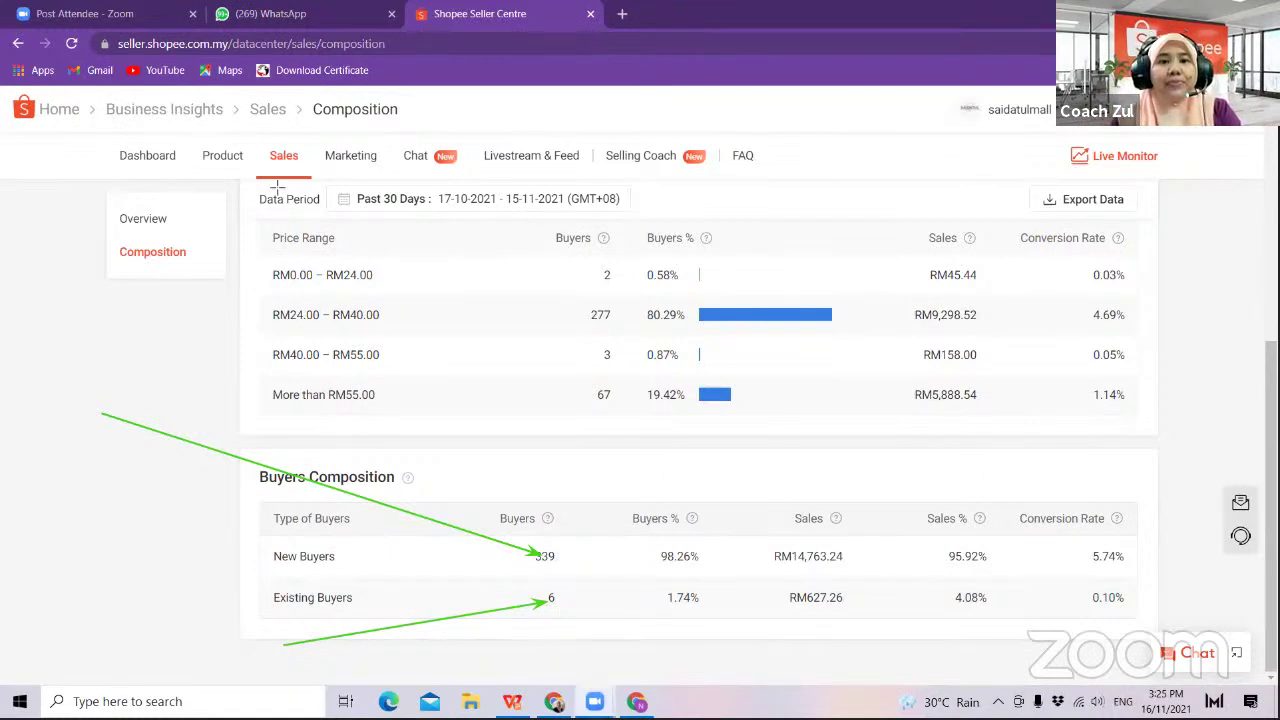
# - Open the Marketing insights and stamp check marks beside Discount Promotion, Bundle Deal, Follow Prize, Voucher and Add-on Deal
pyautogui.click(350, 168)
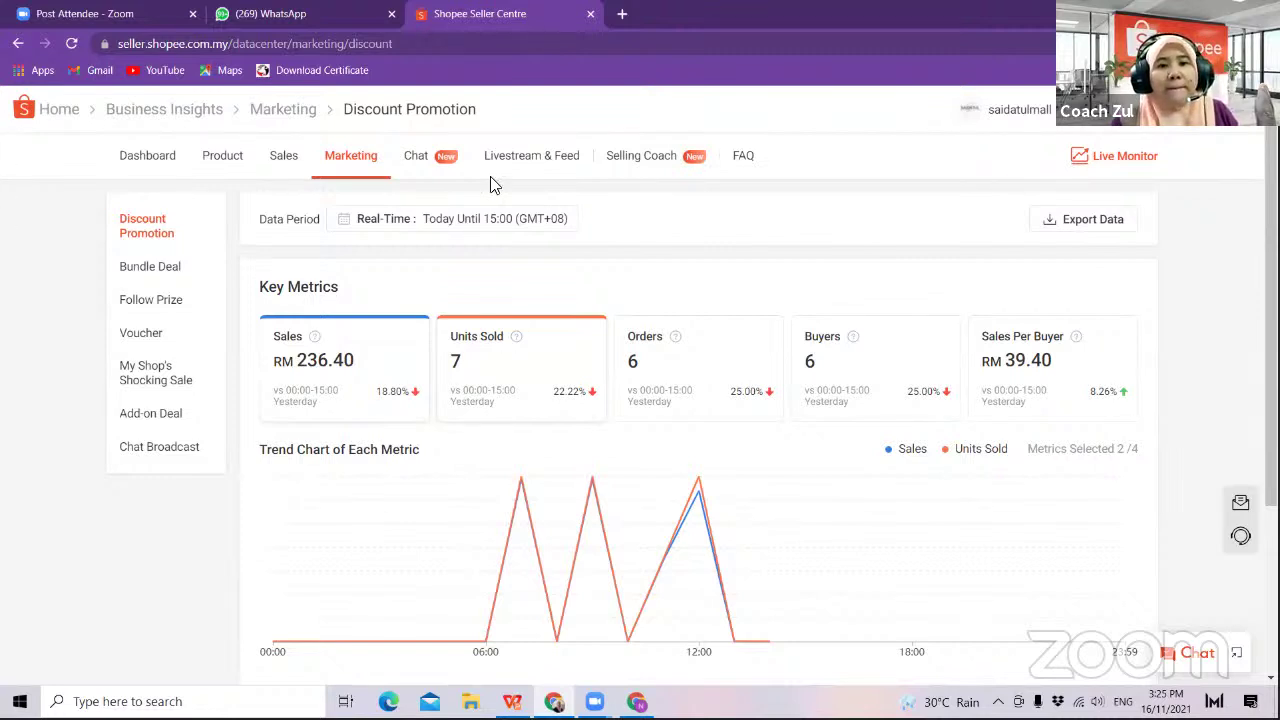
pyautogui.click(111, 225)
pyautogui.click(110, 266)
pyautogui.click(110, 299)
pyautogui.click(110, 334)
pyautogui.click(110, 420)
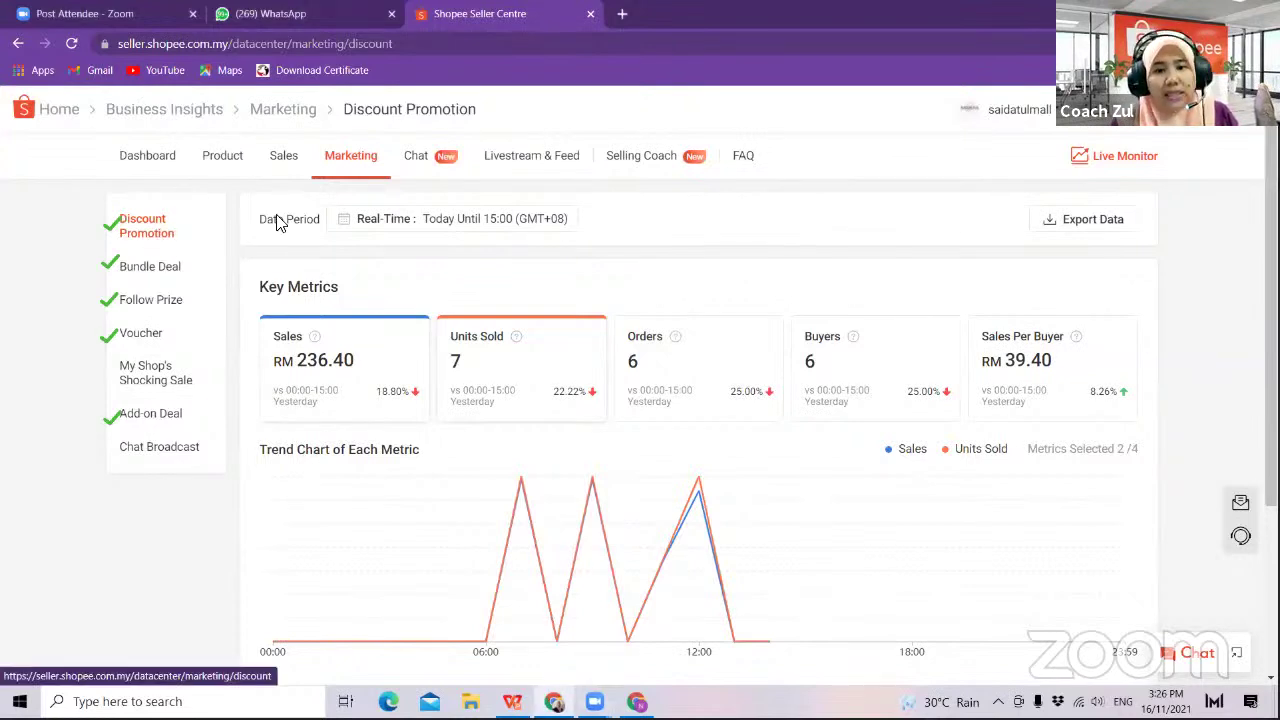
# - Set the Discount Promotion data period to Past 30 Days and draw arrows from Discount Promotion to the Units Sold and Orders figures
pyautogui.click(420, 226)
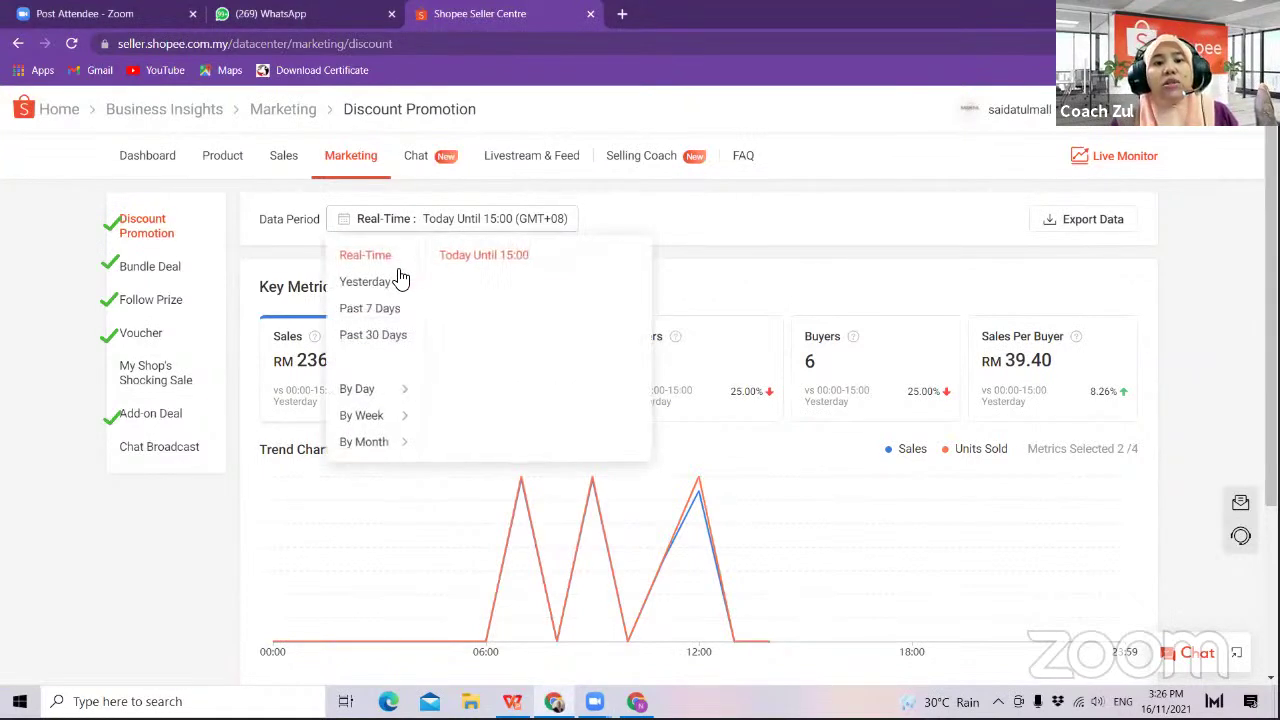
pyautogui.moveTo(377, 357); pyautogui.dragTo(389, 341)
pyautogui.click(386, 340)
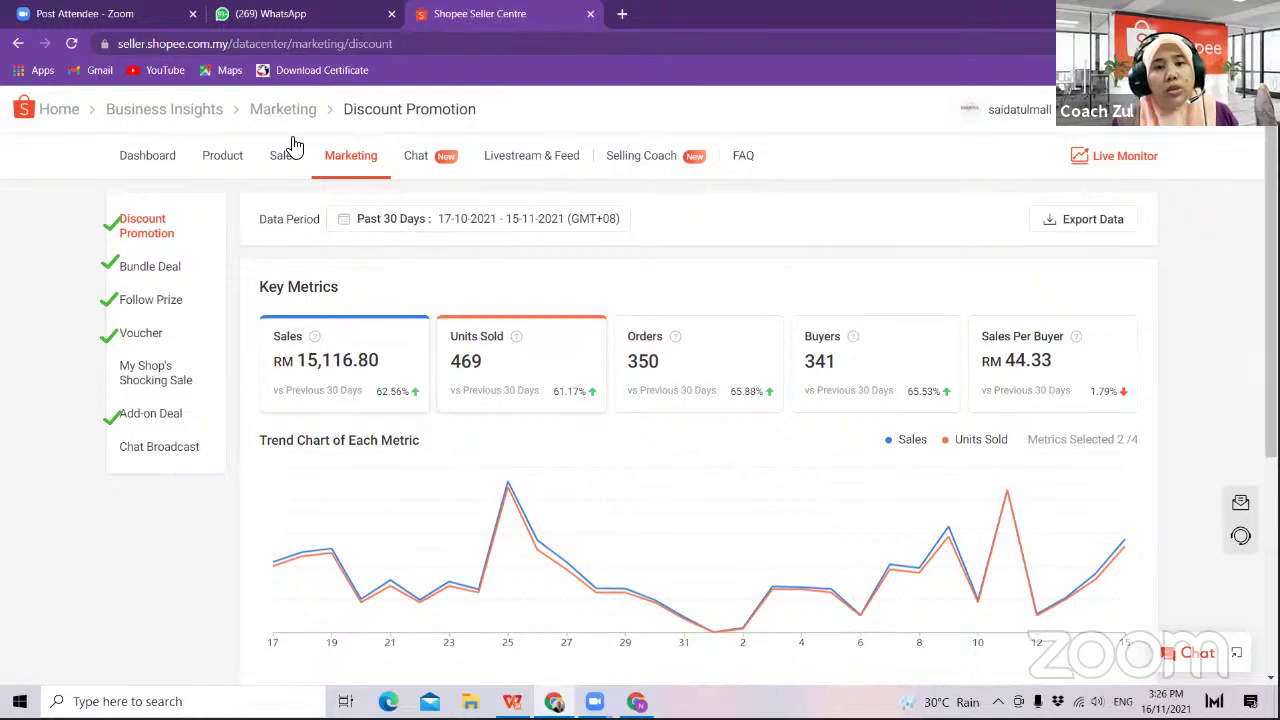
pyautogui.moveTo(186, 222); pyautogui.dragTo(460, 358)
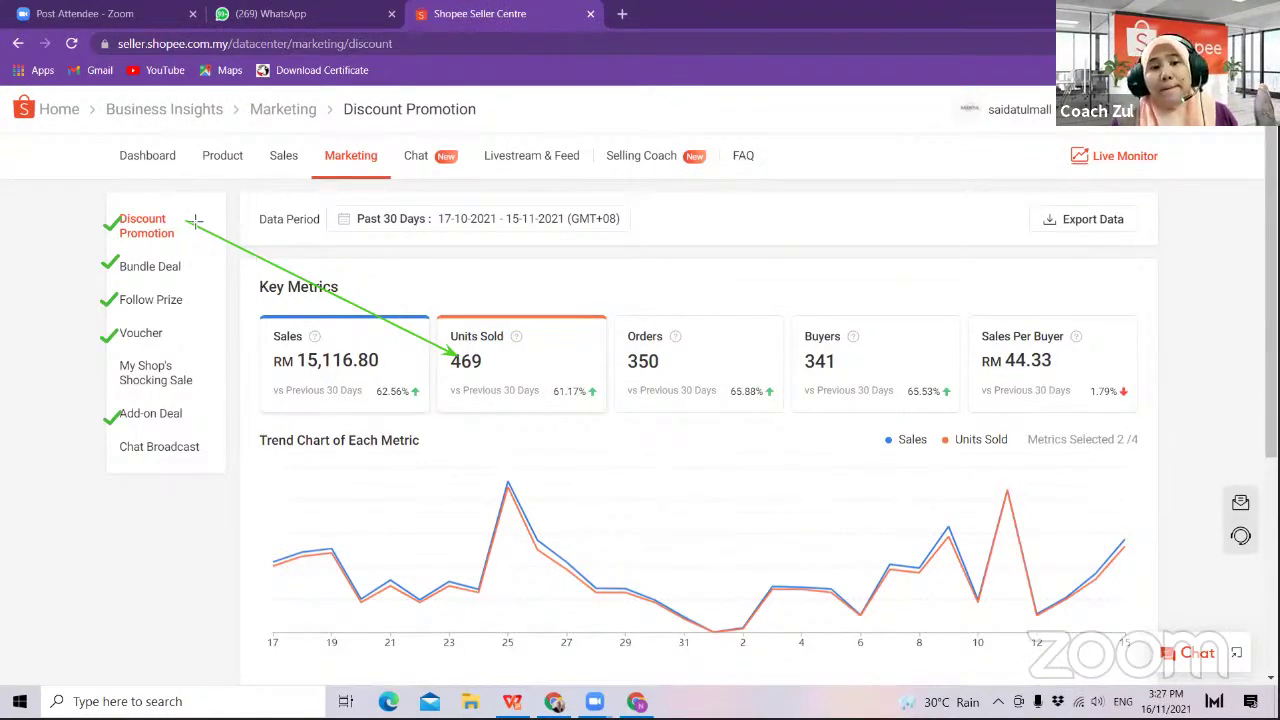
pyautogui.moveTo(189, 223); pyautogui.dragTo(625, 352)
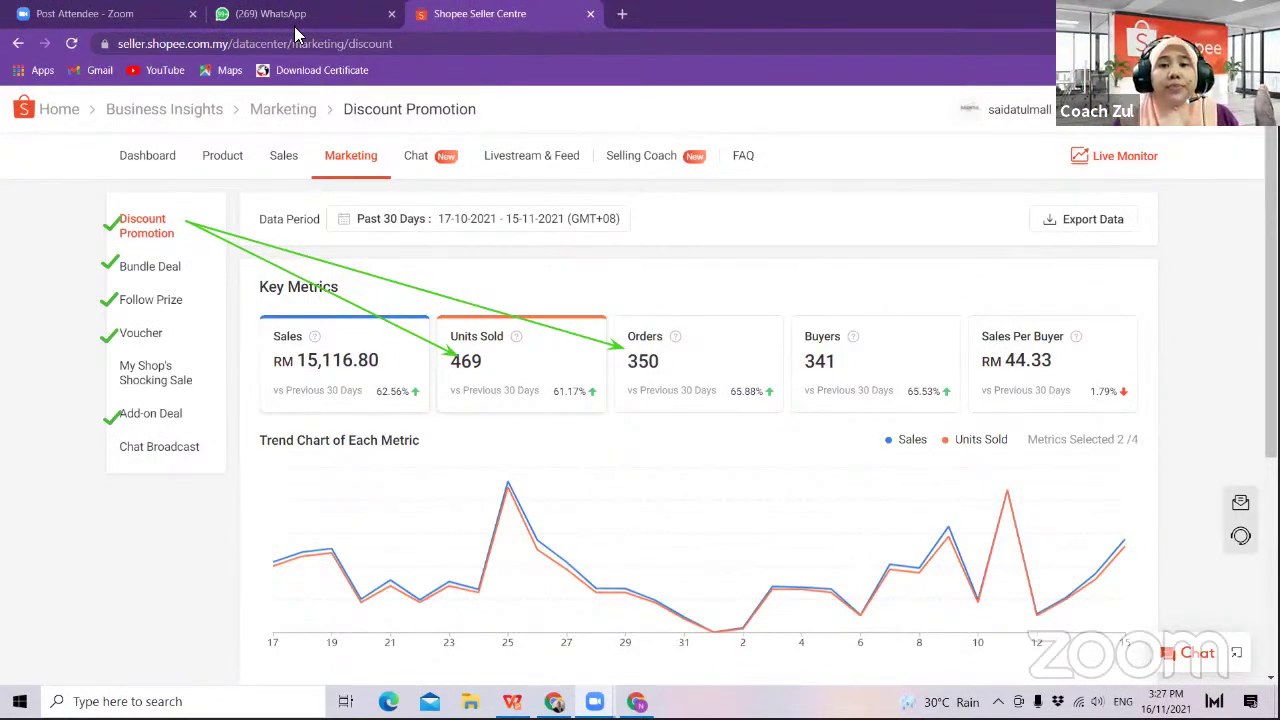
# - Open shopee.com.my in a new browser tab and dismiss the promotional pop-up
pyautogui.click(621, 14)
pyautogui.write('shopee.com.my')
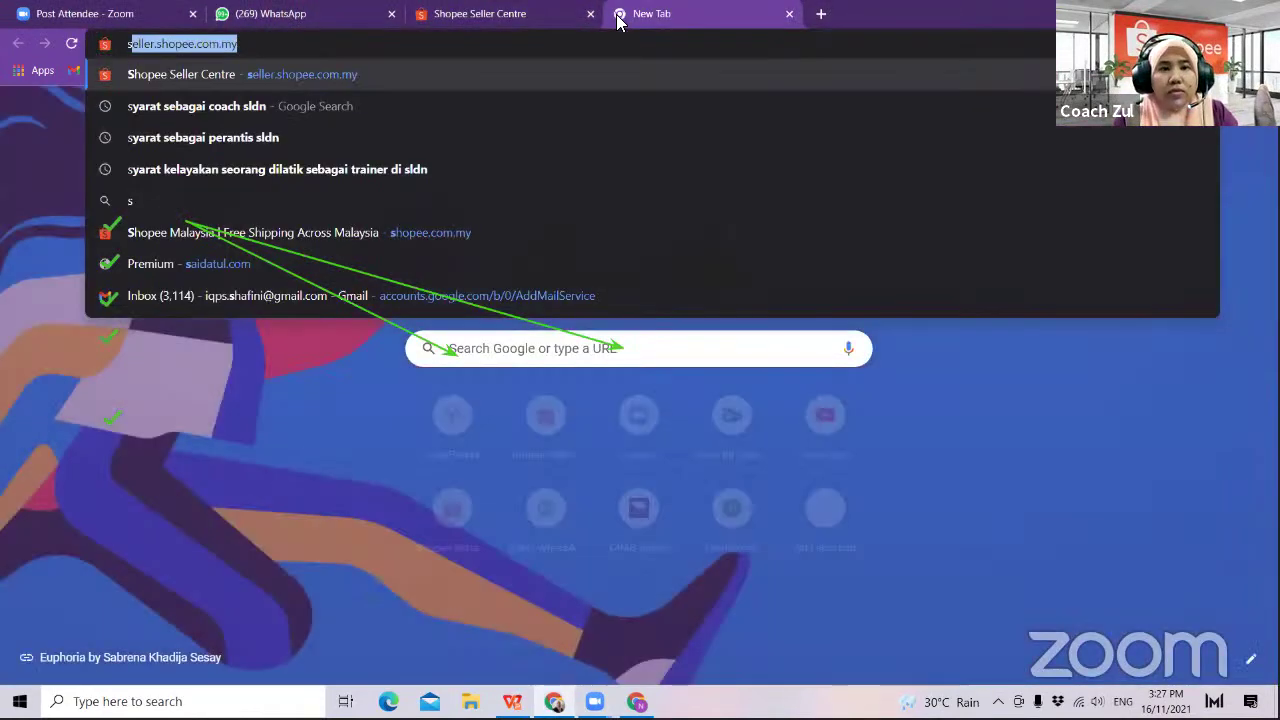
pyautogui.press('Return')
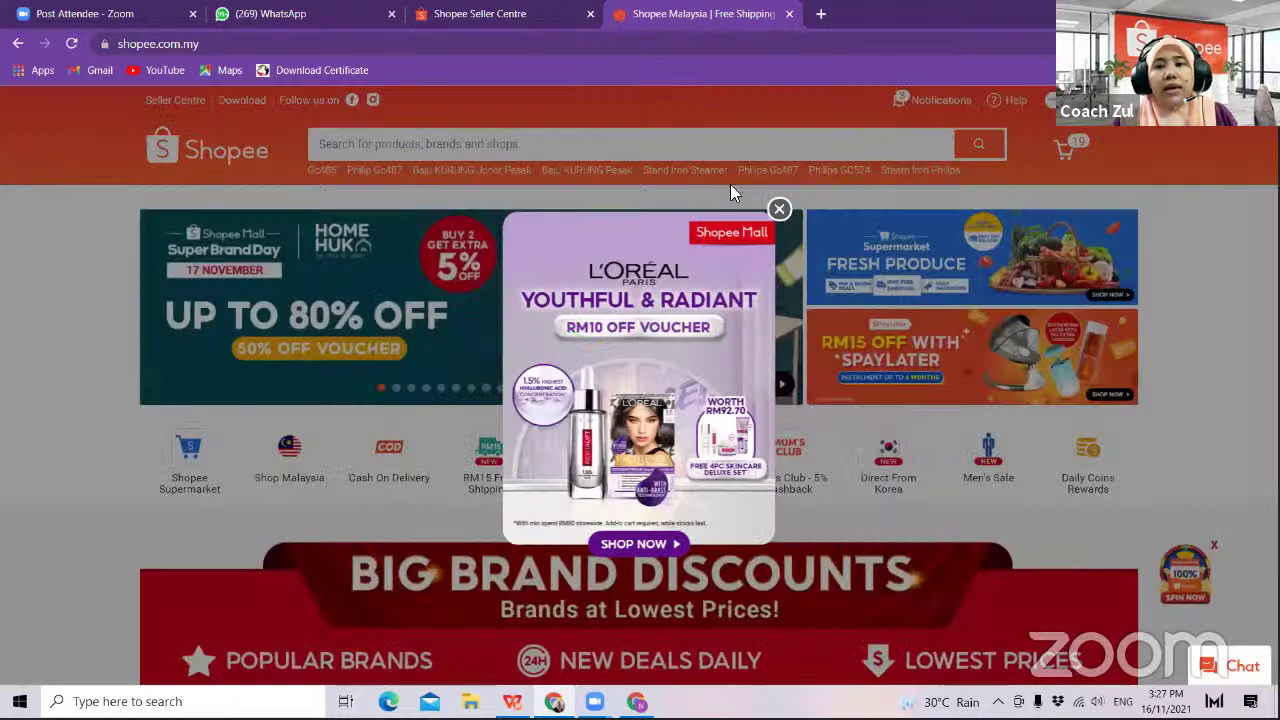
pyautogui.click(745, 158)
# - Search the Shopee marketplace for "telekung travel"
pyautogui.click(737, 149)
pyautogui.write('te')
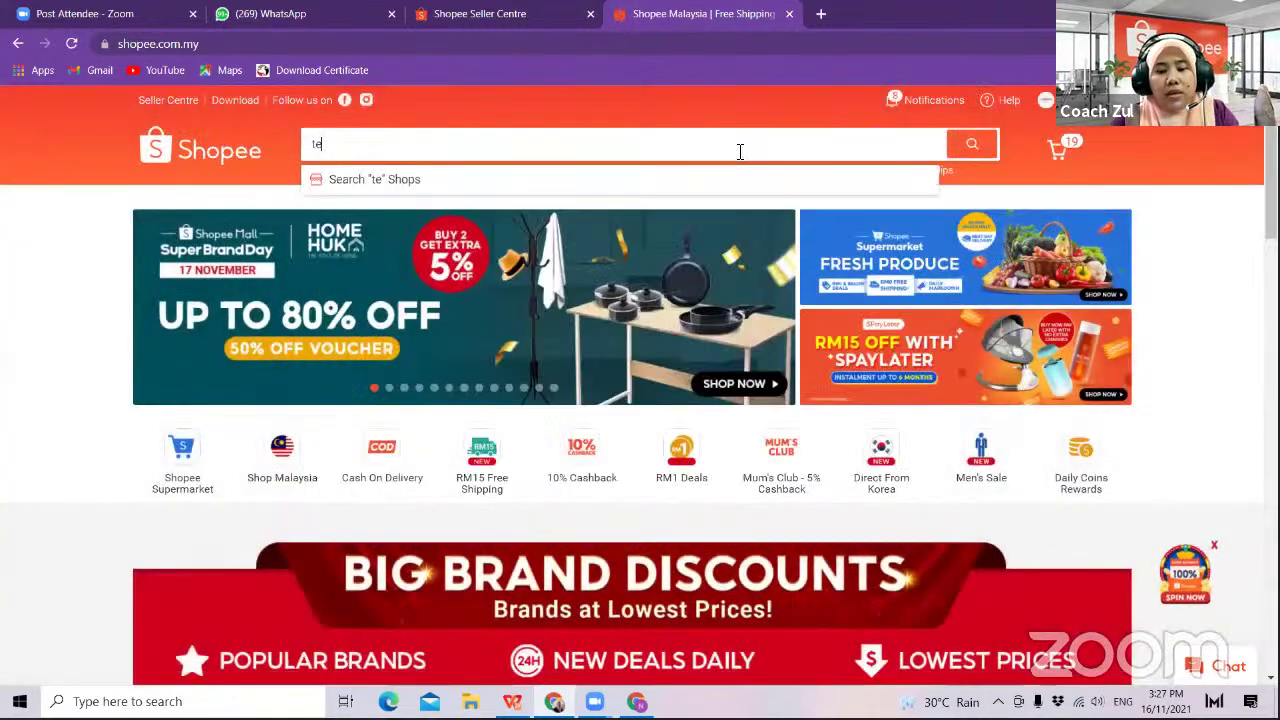
pyautogui.write('lekung t')
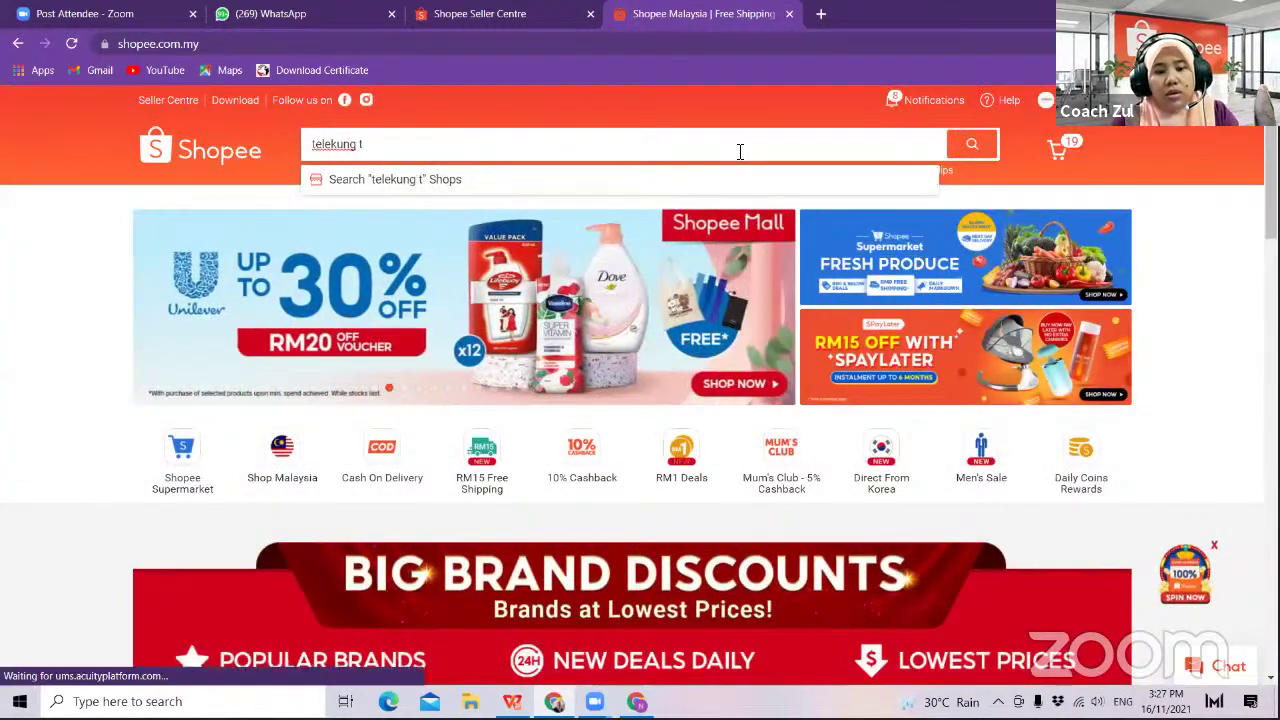
pyautogui.write('ravel')
pyautogui.press('Return')
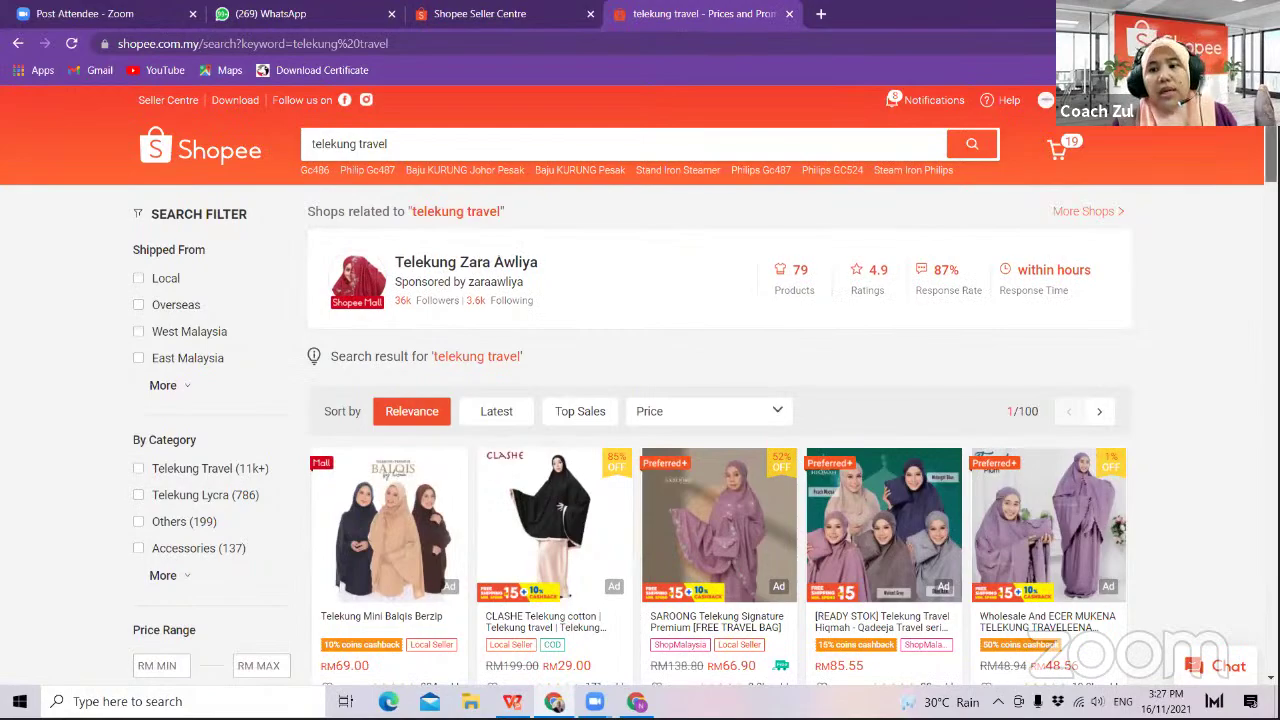
# - Browse the search results and open the [18 WARNA] Telekung Travel Humairah listing
pyautogui.scroll(-5, 640, 400)
pyautogui.scroll(3, 462, 470)
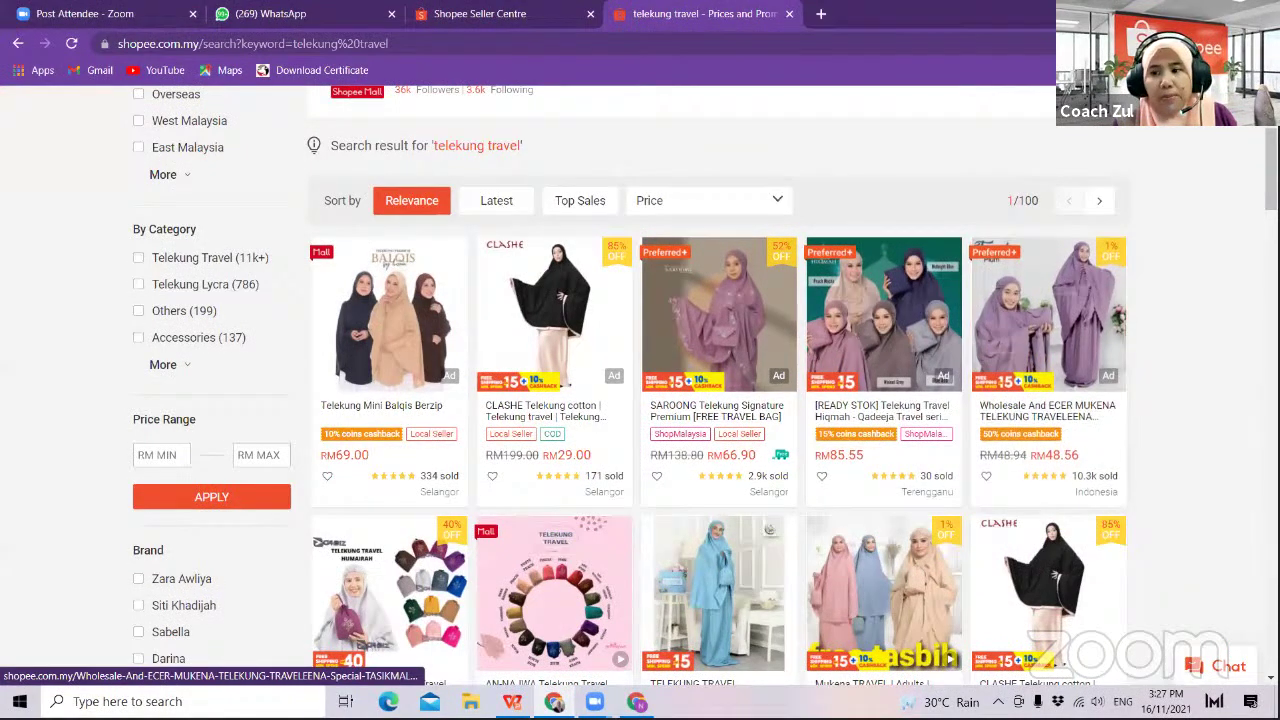
pyautogui.scroll(-4, 704, 386)
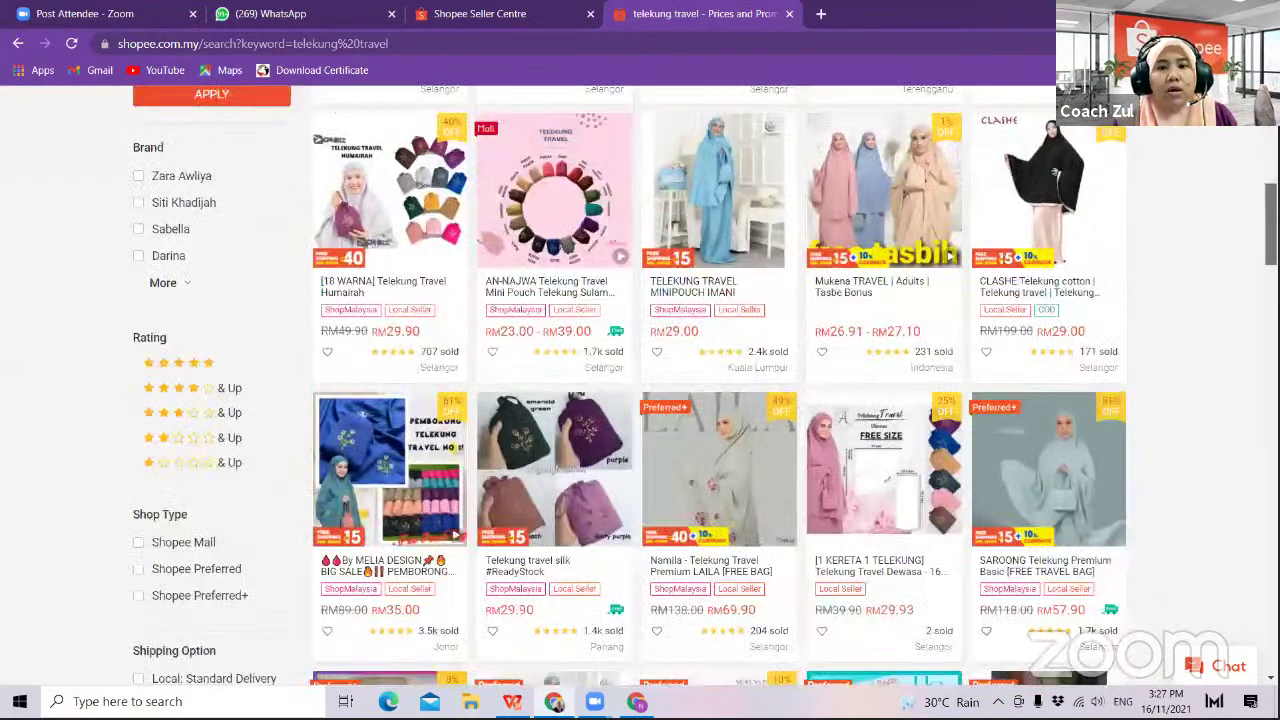
pyautogui.scroll(1, 376, 322)
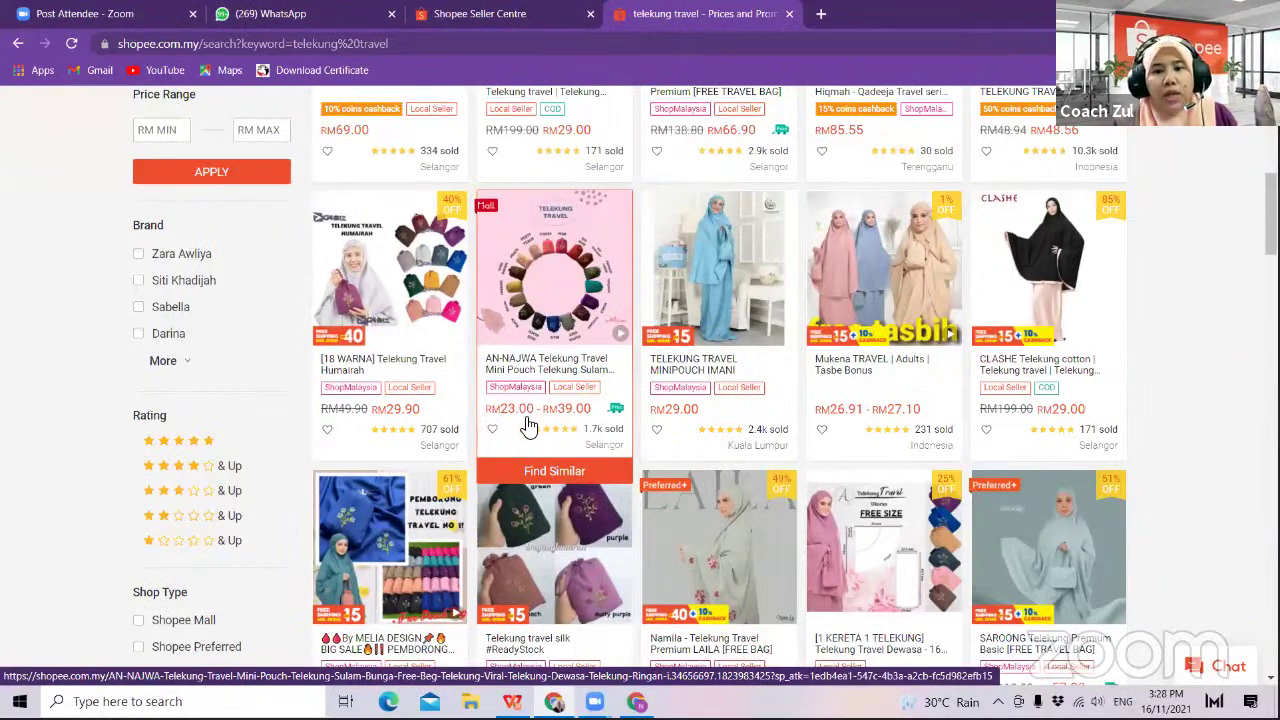
pyautogui.click(373, 304)
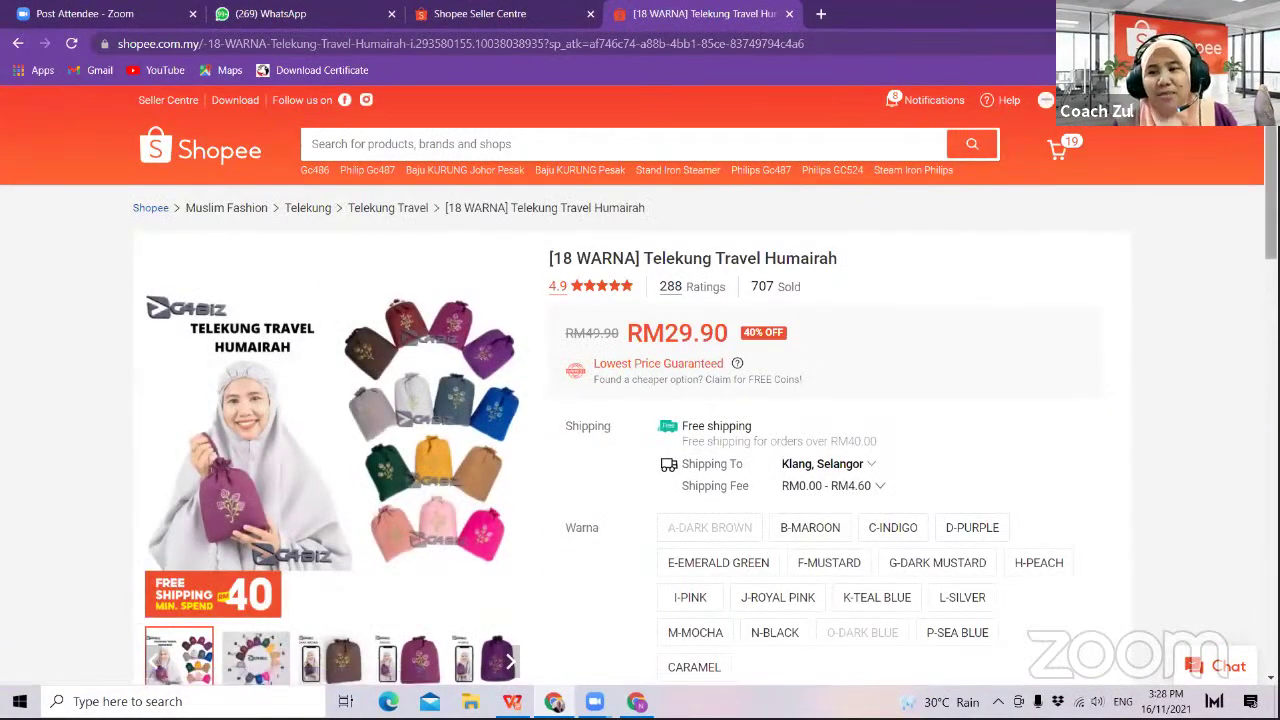
# - Highlight the Shipping and Free shipping text on the product page
pyautogui.scroll(-2, 640, 387)
pyautogui.scroll(3, 640, 387)
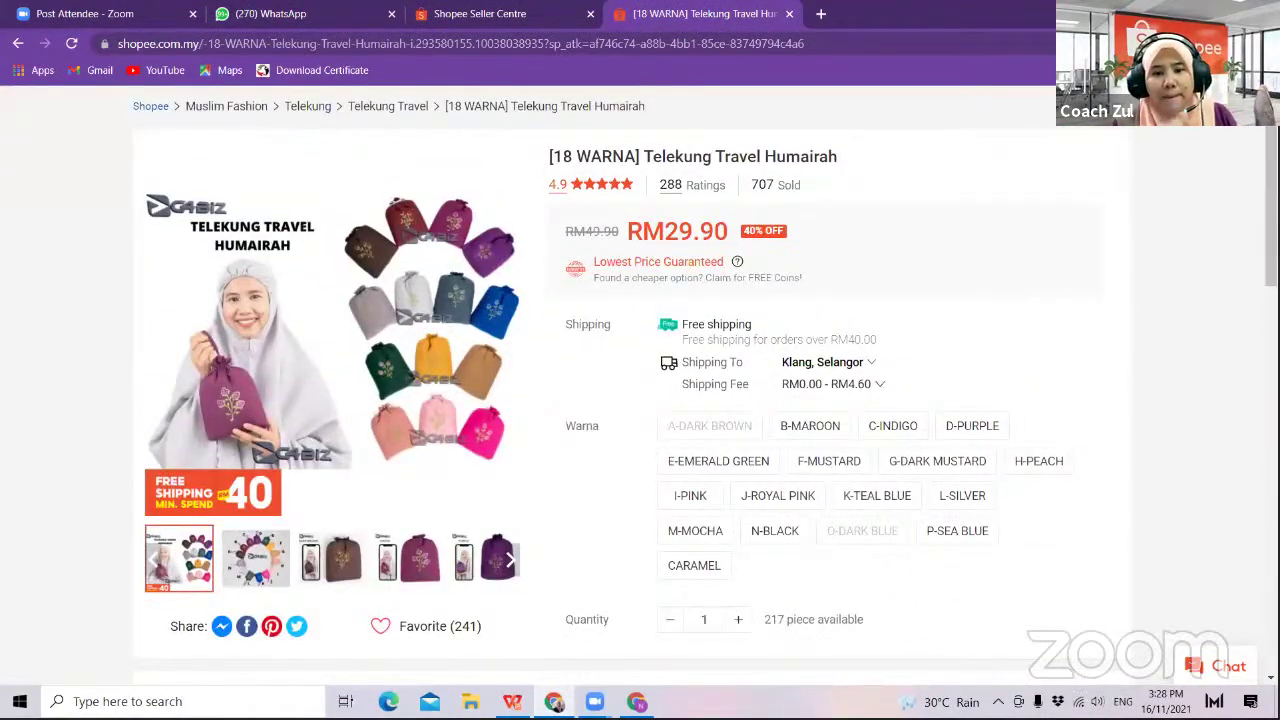
pyautogui.moveTo(566, 324); pyautogui.dragTo(752, 324)
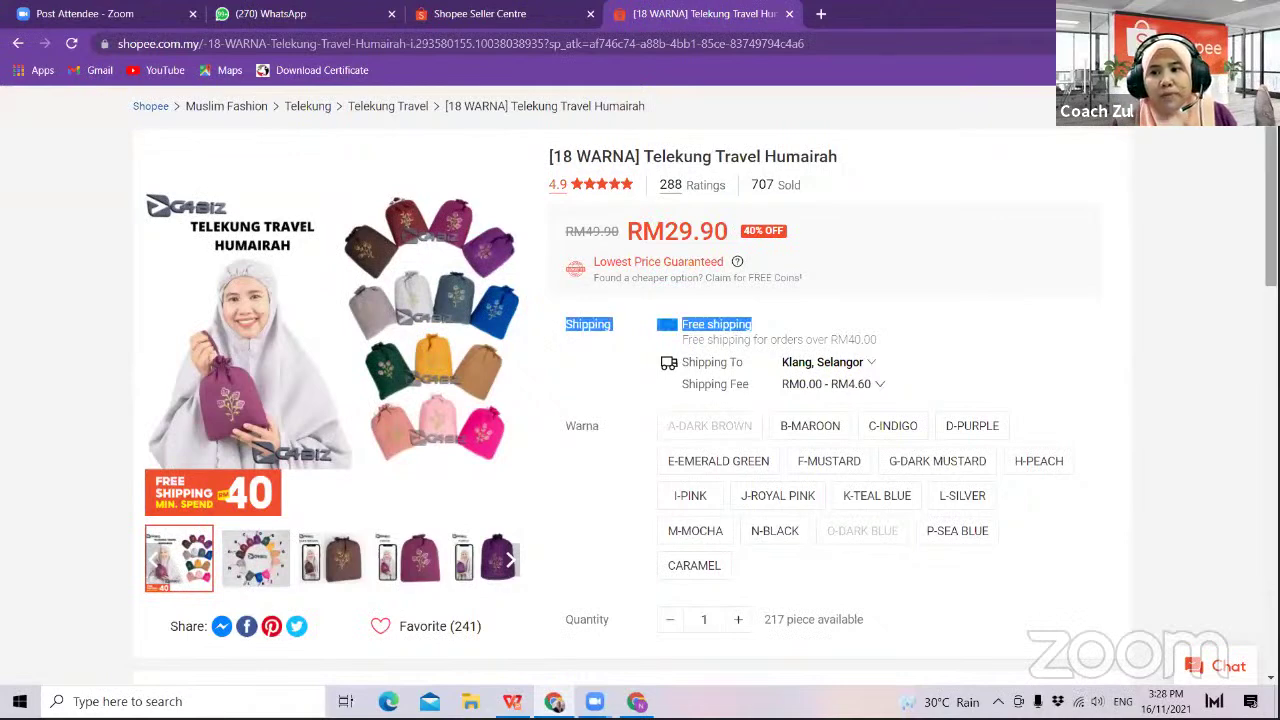
pyautogui.scroll(-1, 640, 387)
pyautogui.scroll(1, 633, 233)
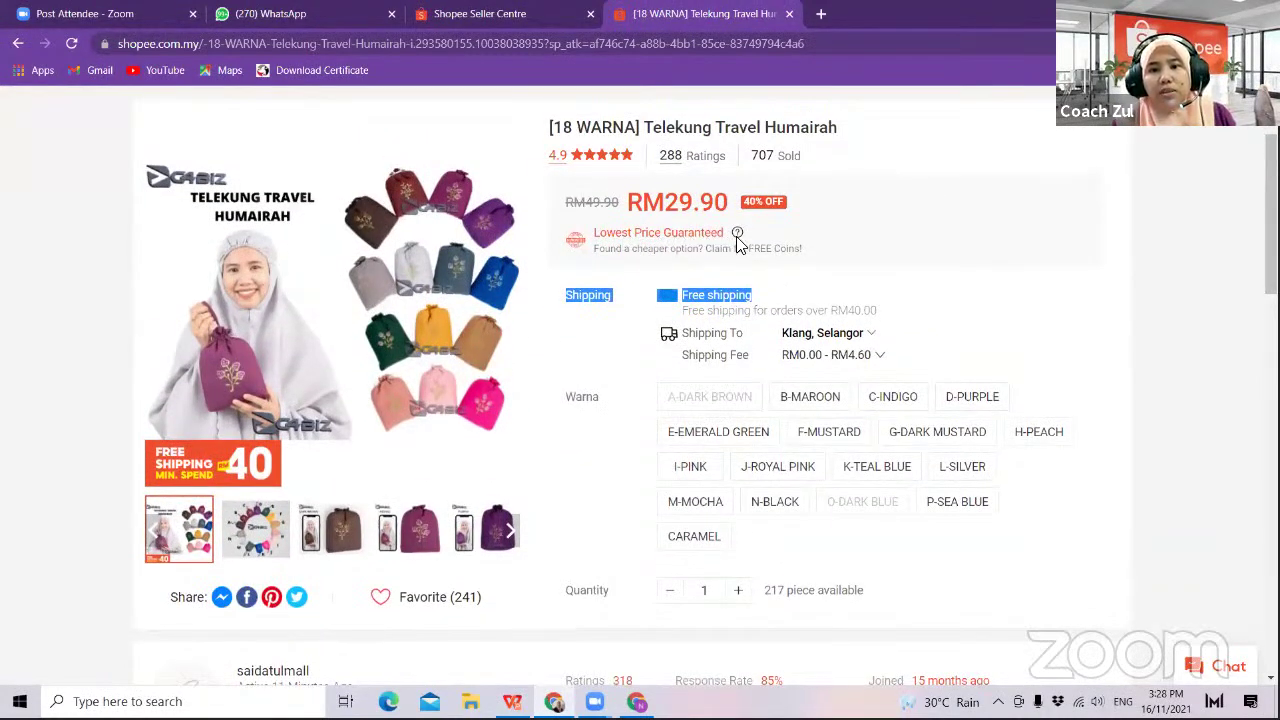
# - Review the listing's price guarantee, shop details and description, and select the B-MAROON colour variation
pyautogui.moveTo(740, 243)
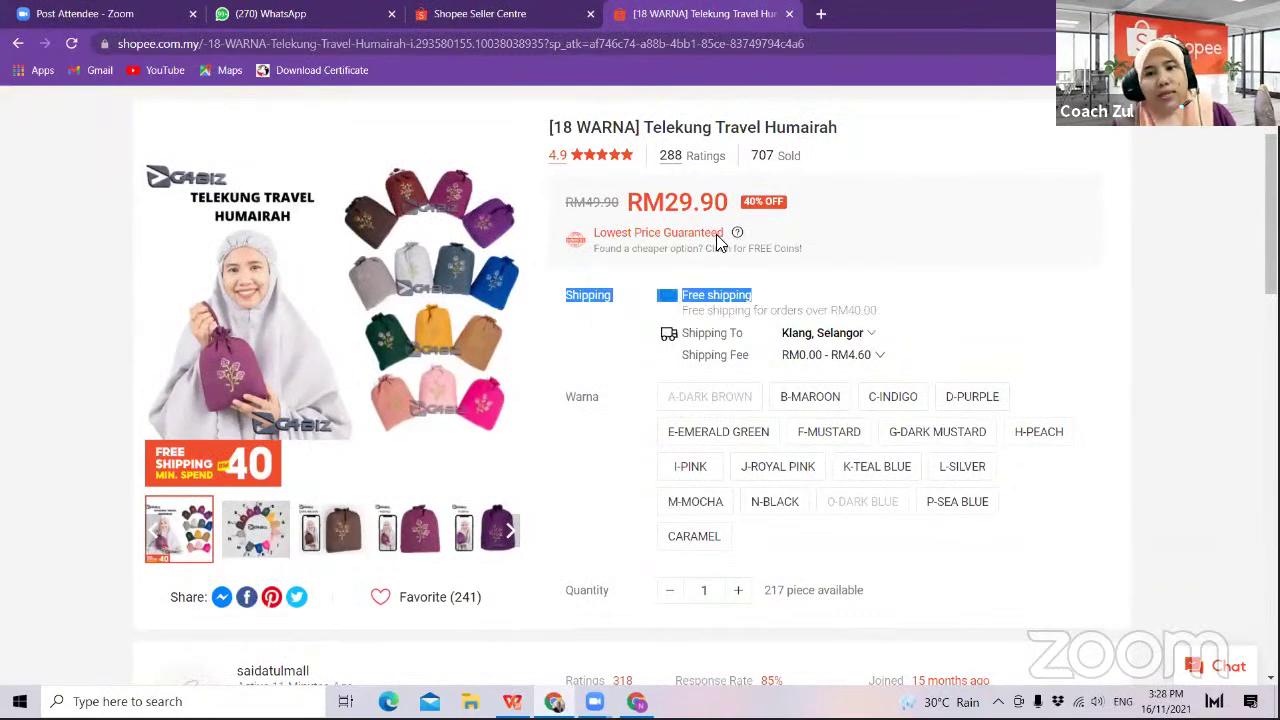
pyautogui.scroll(-4, 640, 385)
pyautogui.scroll(-1, 640, 385)
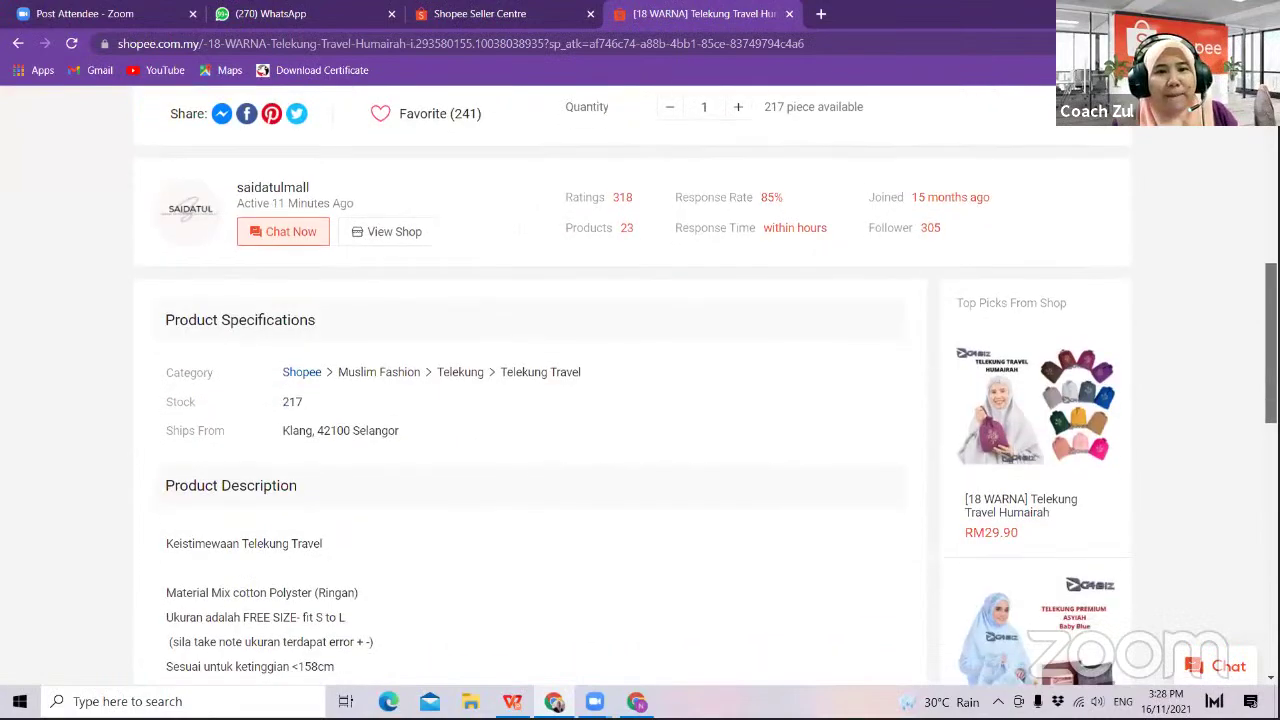
pyautogui.scroll(2, 640, 385)
pyautogui.scroll(3, 1176, 165)
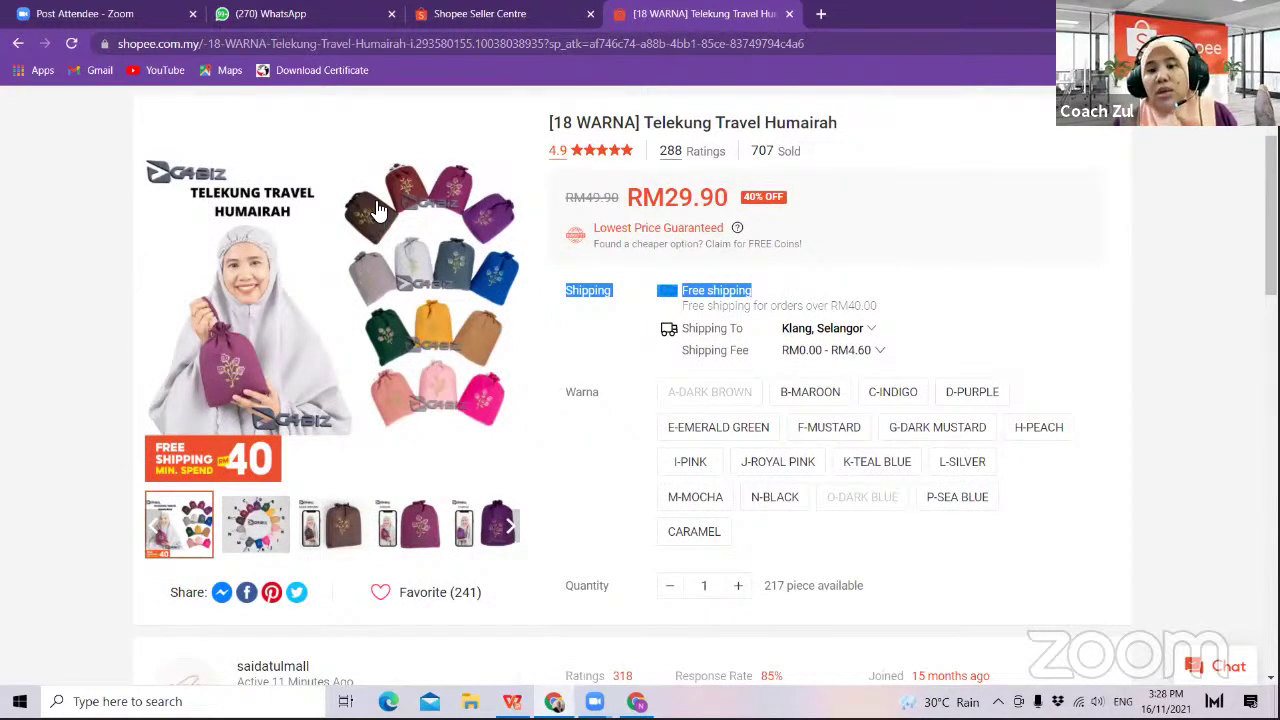
pyautogui.click(808, 400)
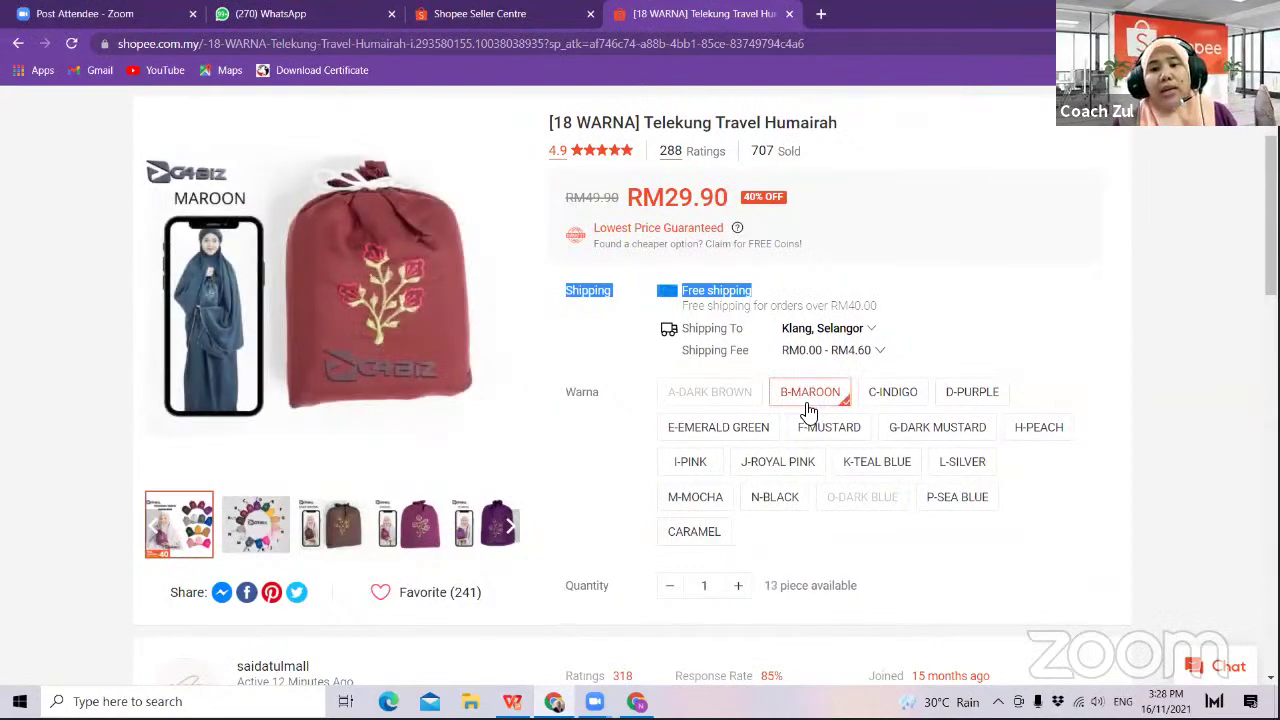
pyautogui.moveTo(1271, 215)
pyautogui.mouseDown()
pyautogui.moveTo(1271, 413)
pyautogui.moveTo(1271, 212)
pyautogui.mouseUp()
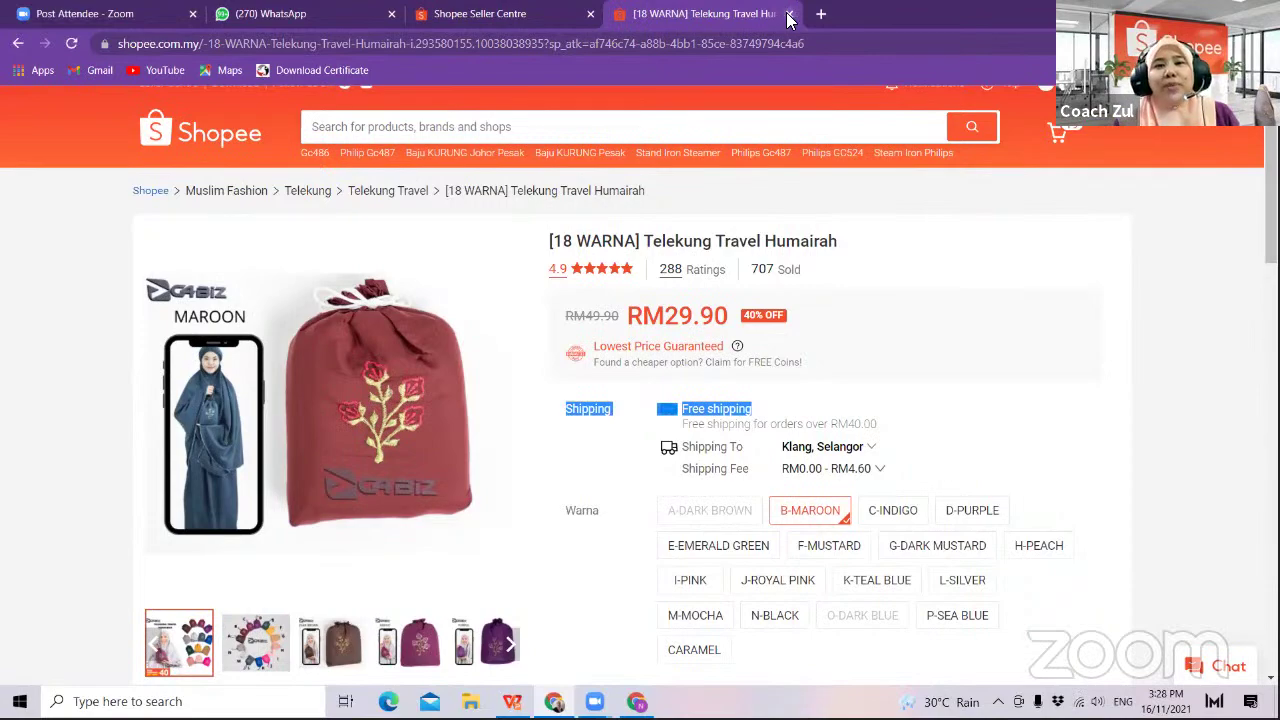
# - Close the product page and the Seller Centre tab, and switch to the other browser window
pyautogui.click(789, 13)
pyautogui.click(590, 13)
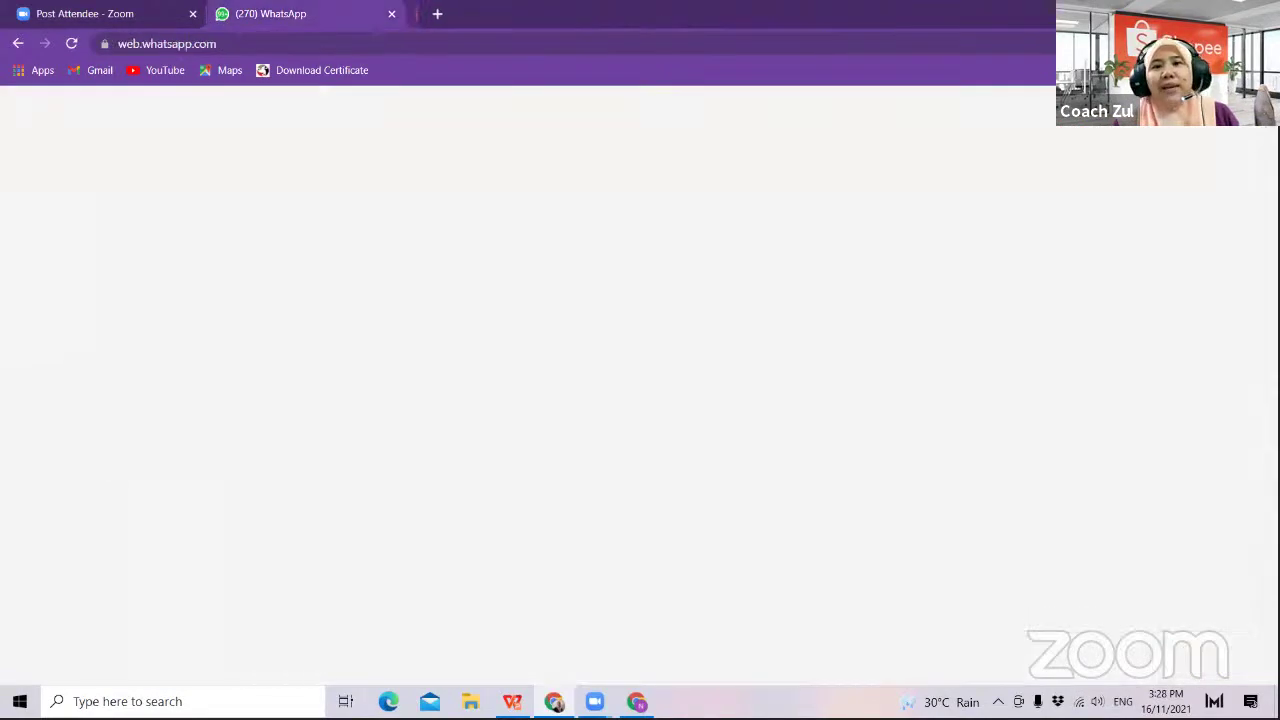
pyautogui.click(1165, 14)
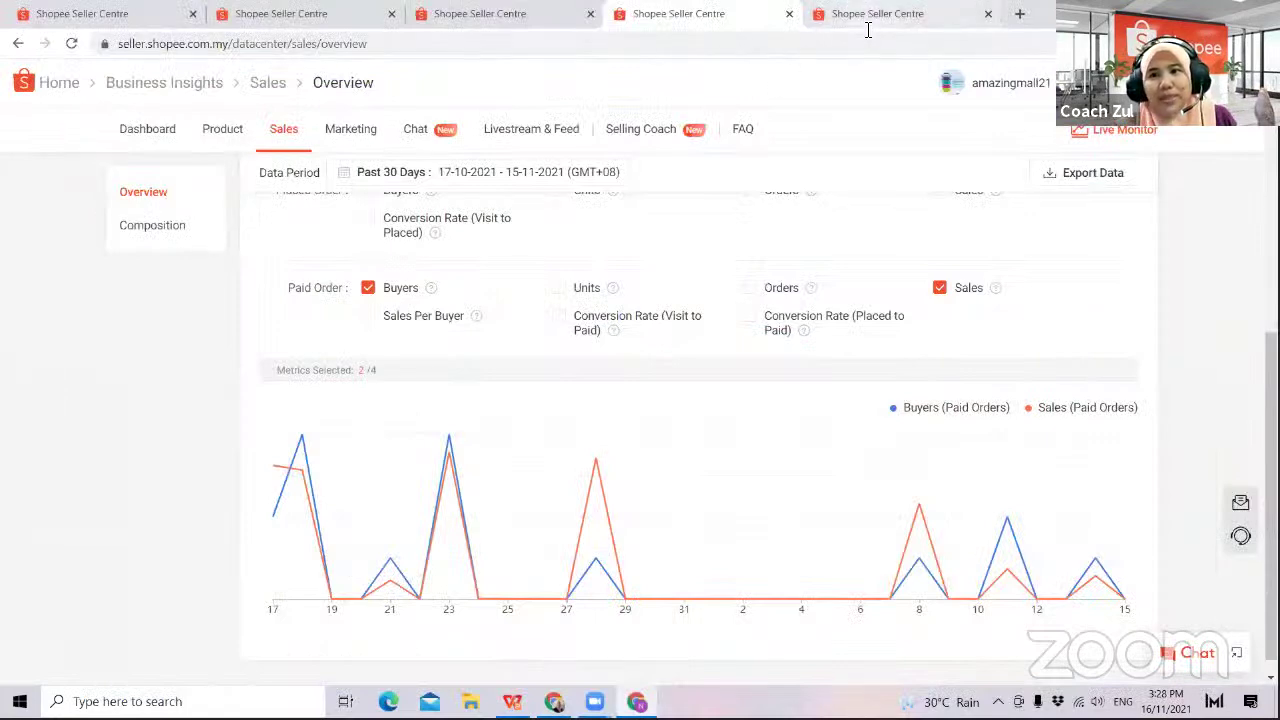
# - Open a new tab, load the Seller Centre home page, and go on to shopee.com.my in the same tab
pyautogui.click(1019, 14)
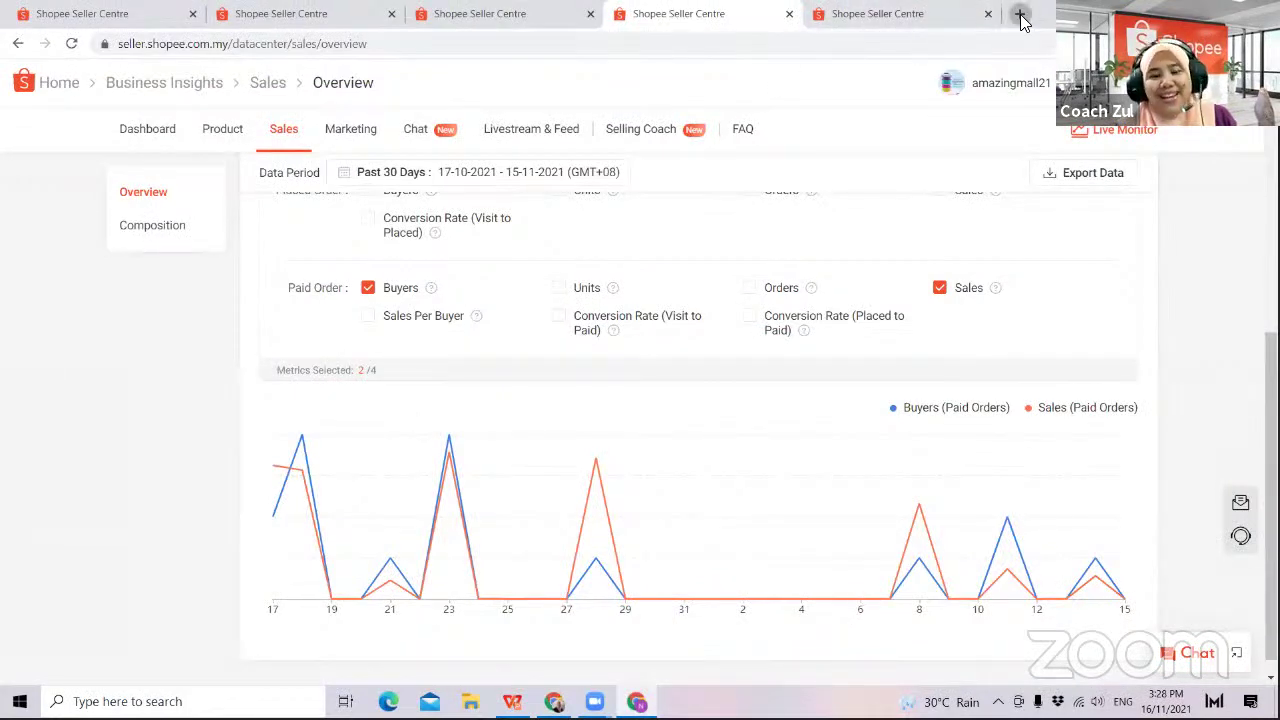
pyautogui.write('sel')
pyautogui.press('Return')
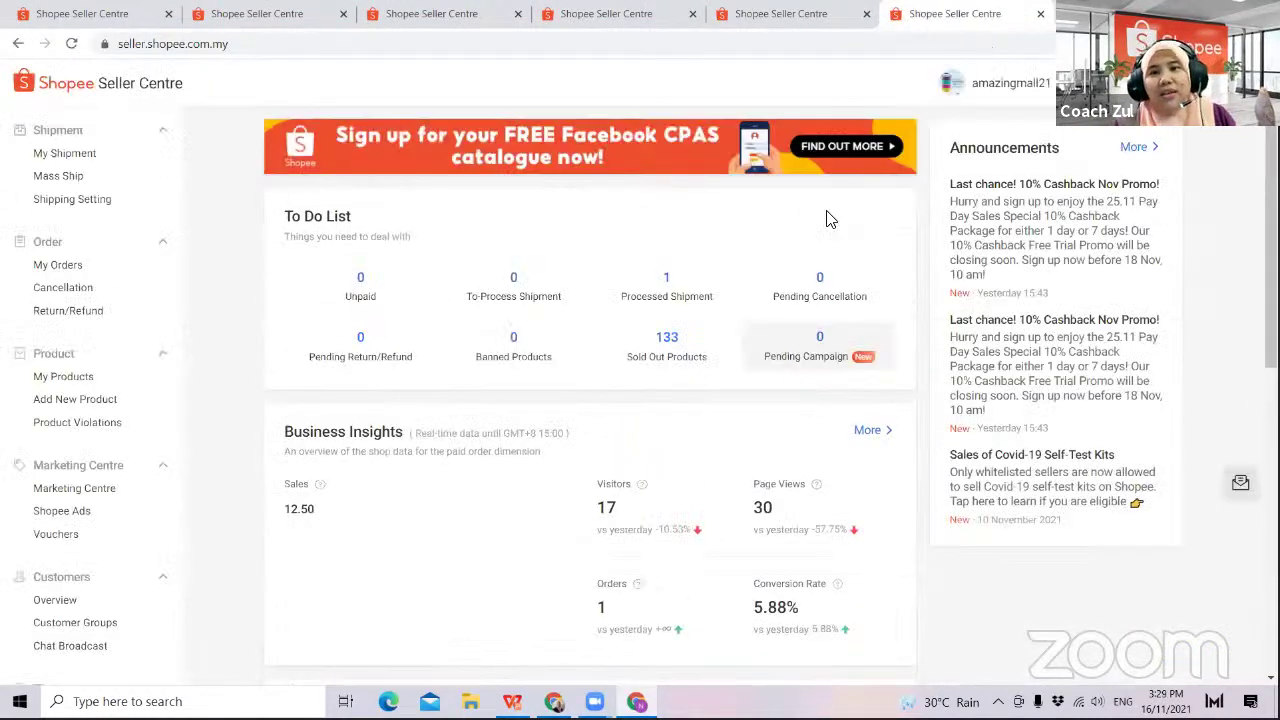
pyautogui.click(856, 42)
pyautogui.write('shope')
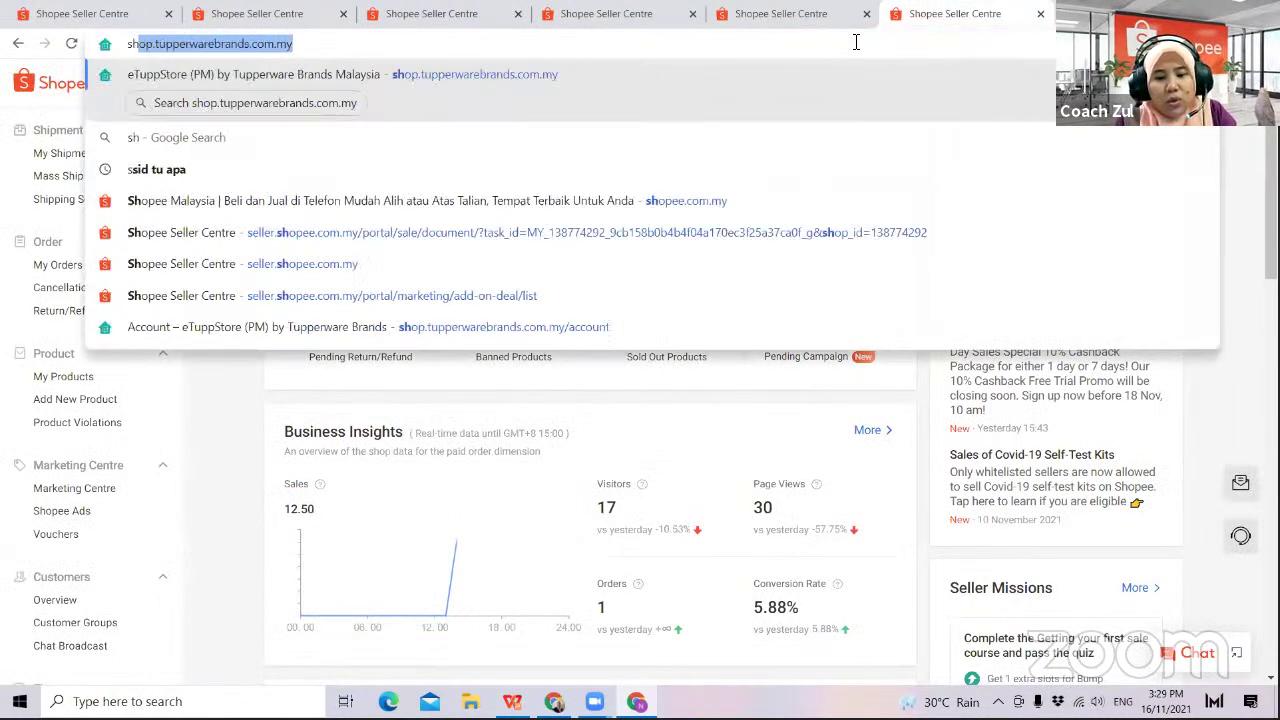
pyautogui.press('Return')
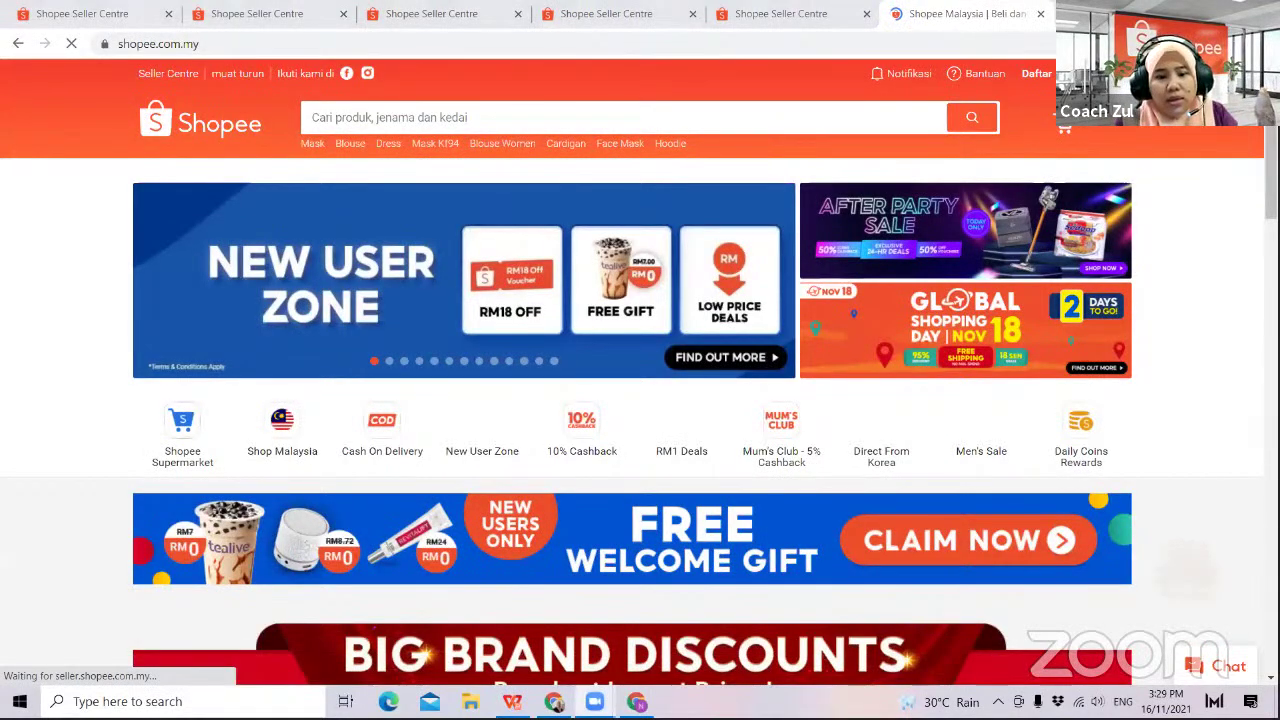
# - Search the marketplace for "telekung travel murah"
pyautogui.click(500, 117)
pyautogui.write('telekung t')
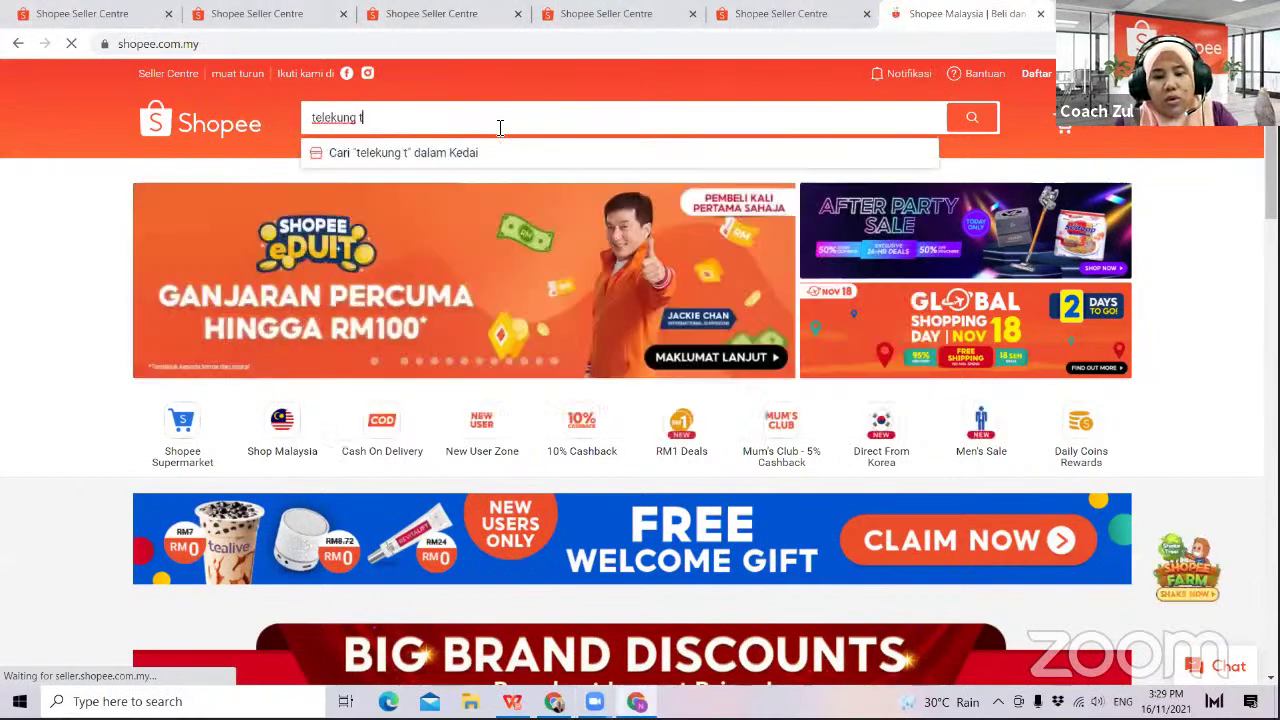
pyautogui.write('ravel murah')
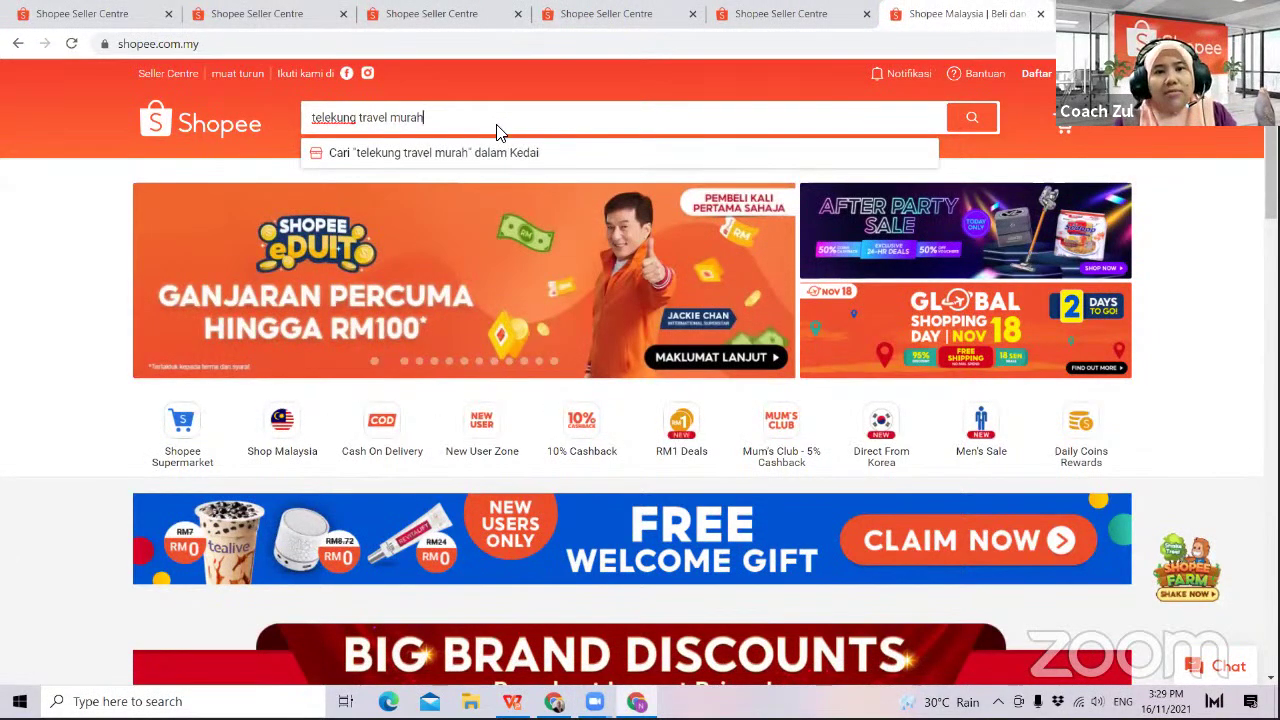
pyautogui.press('Return')
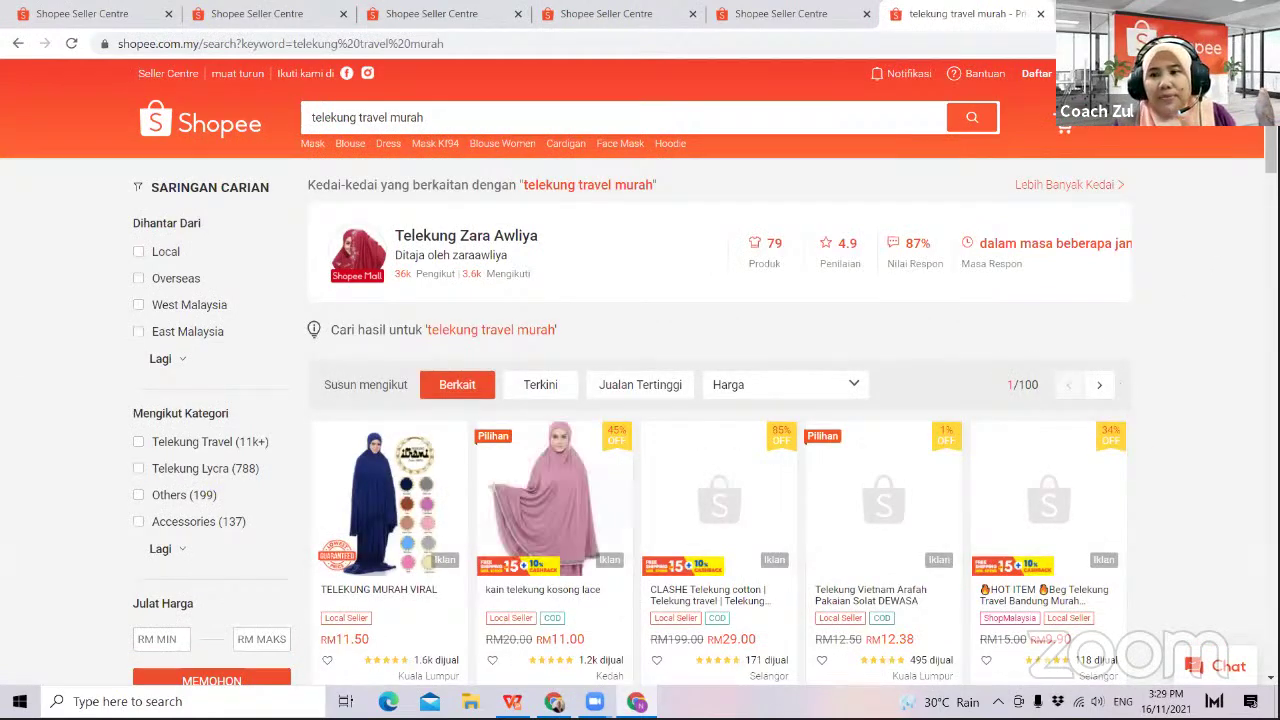
# - Look through the "telekung travel murah" results and open the [18 WARNA] Telekung Travel Humairah product
pyautogui.scroll(-2, 640, 400)
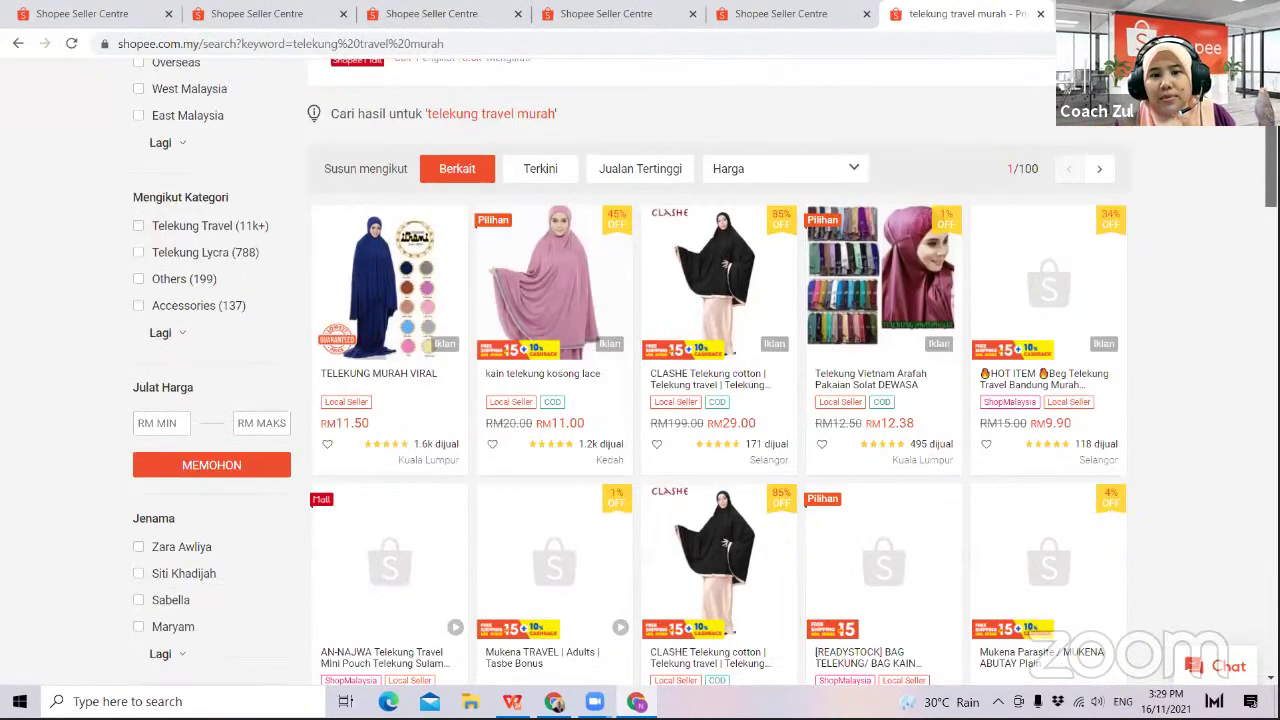
pyautogui.scroll(-3, 640, 400)
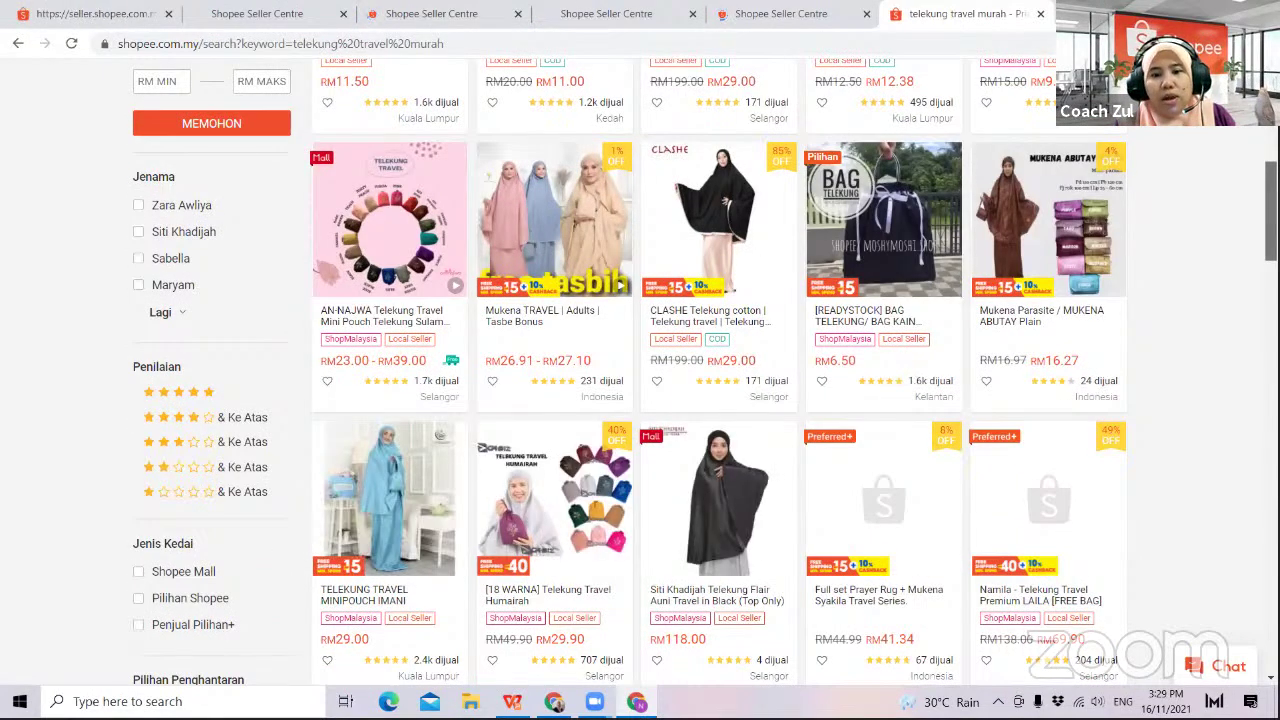
pyautogui.scroll(-2, 697, 228)
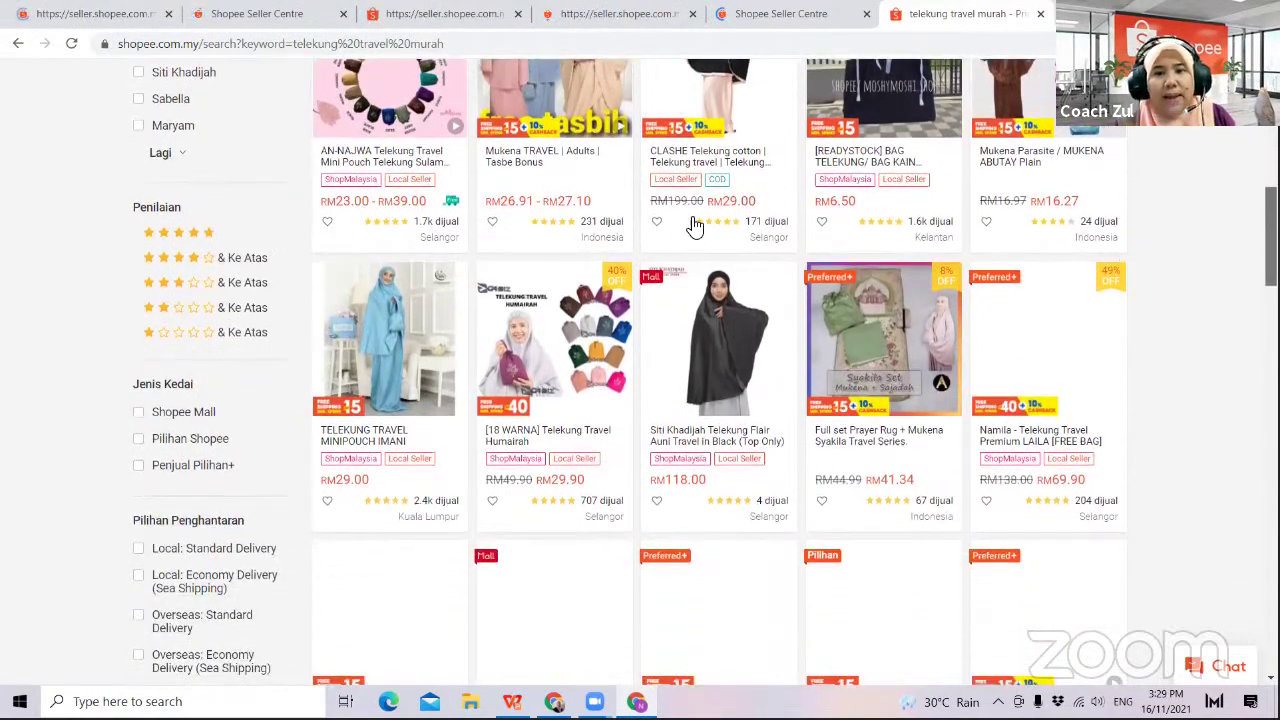
pyautogui.scroll(-2, 697, 228)
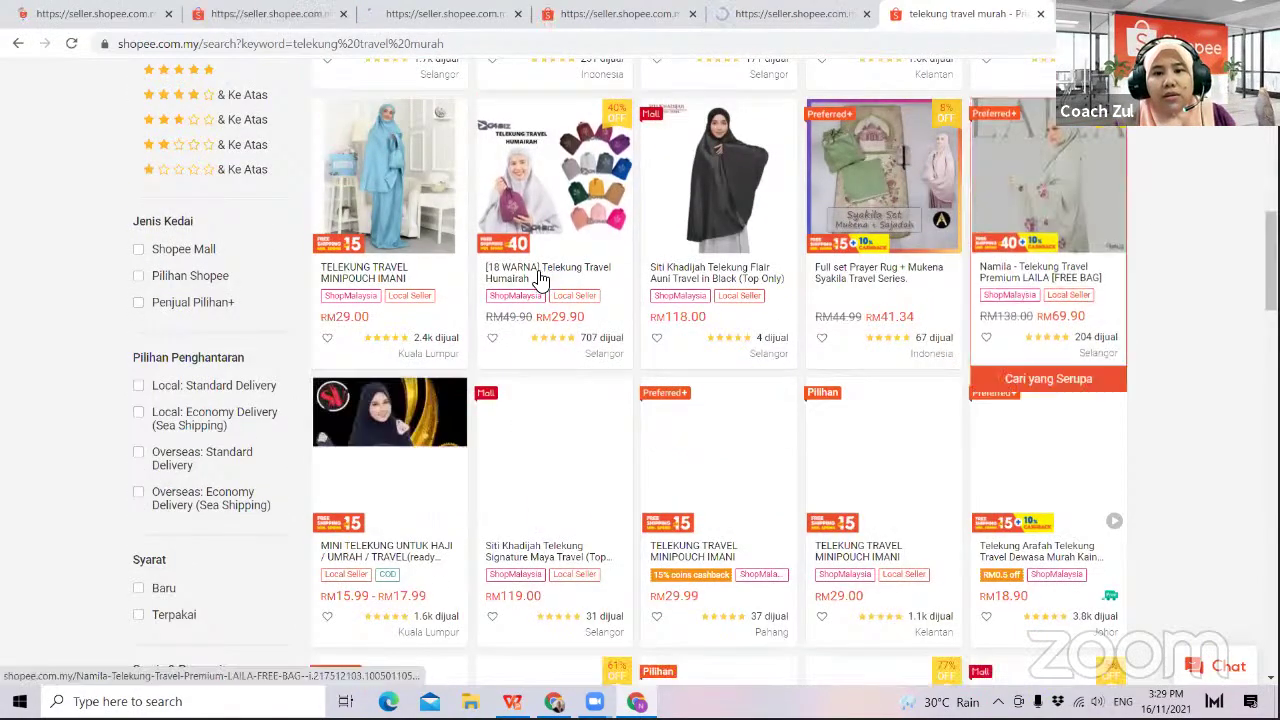
pyautogui.click(538, 278)
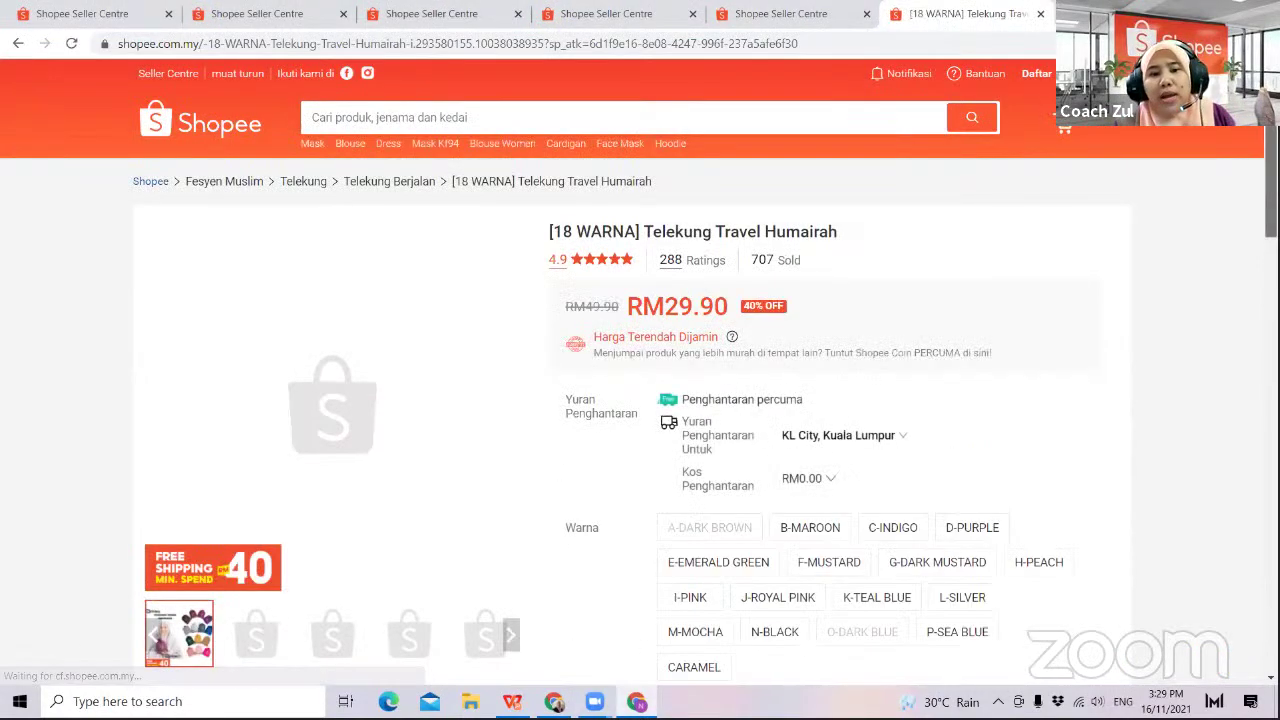
# - Try to add the Telekung Travel Humairah product to the cart and log in to the buyer account
pyautogui.scroll(-5, 863, 449)
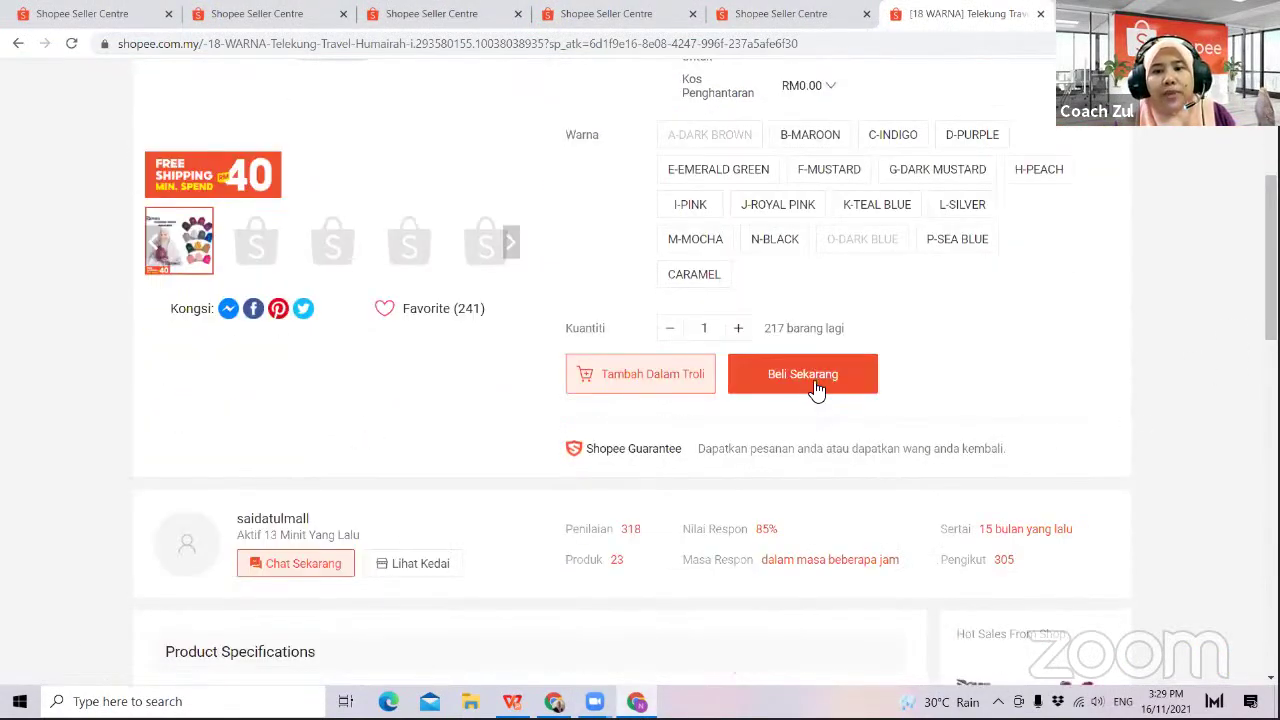
pyautogui.click(677, 382)
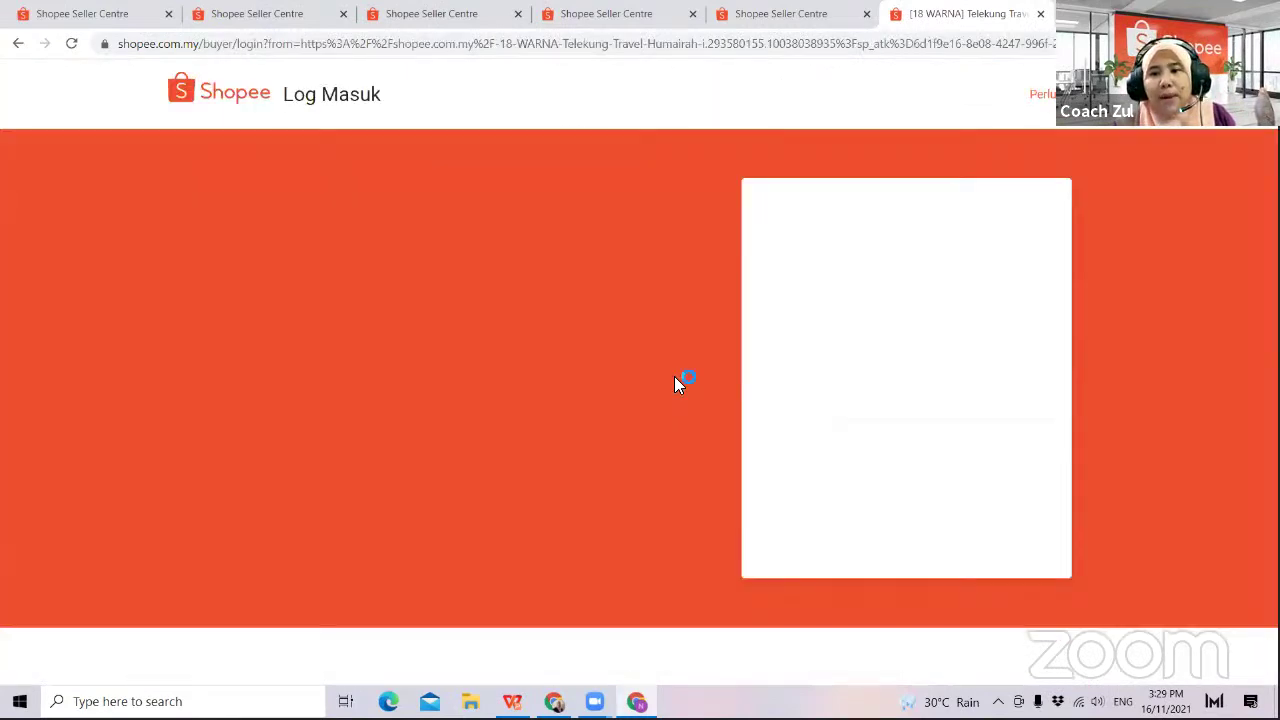
pyautogui.click(851, 409)
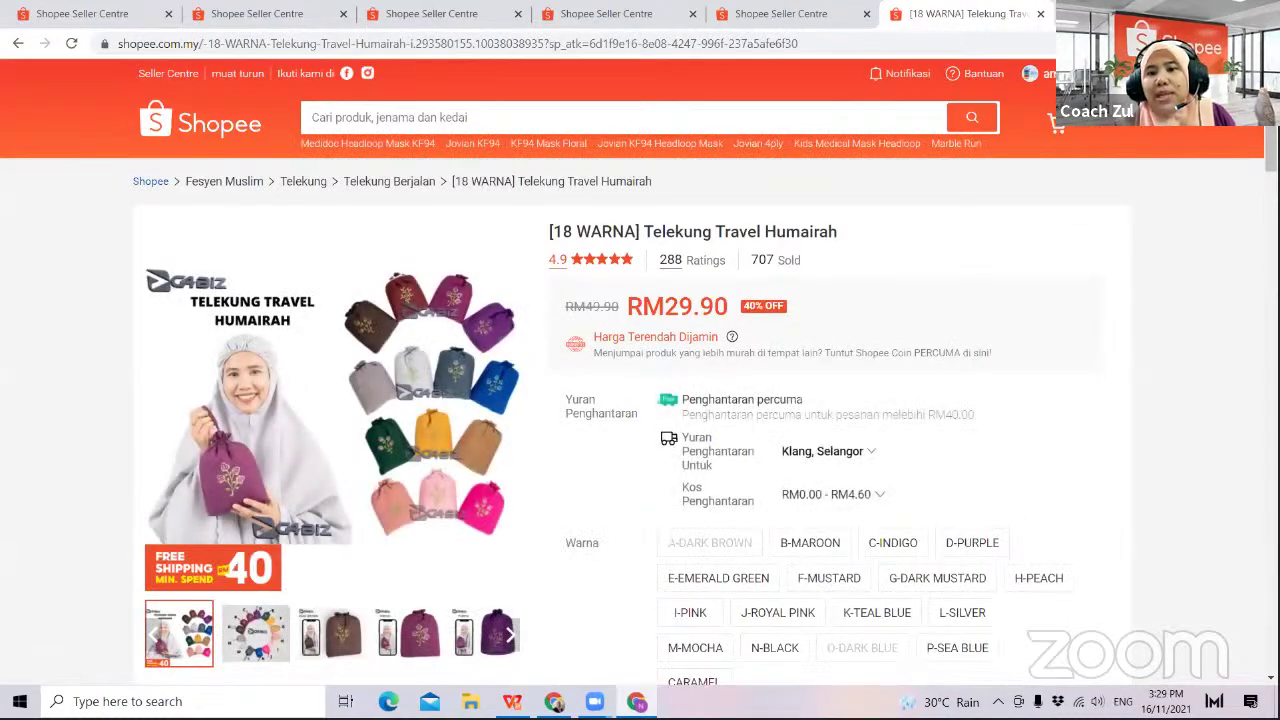
# - Add the C-INDIGO colour of the Telekung Travel Humairah to the cart and select the item for checkout in the shopping cart
pyautogui.scroll(-2, 1157, 409)
pyautogui.scroll(-2, 977, 334)
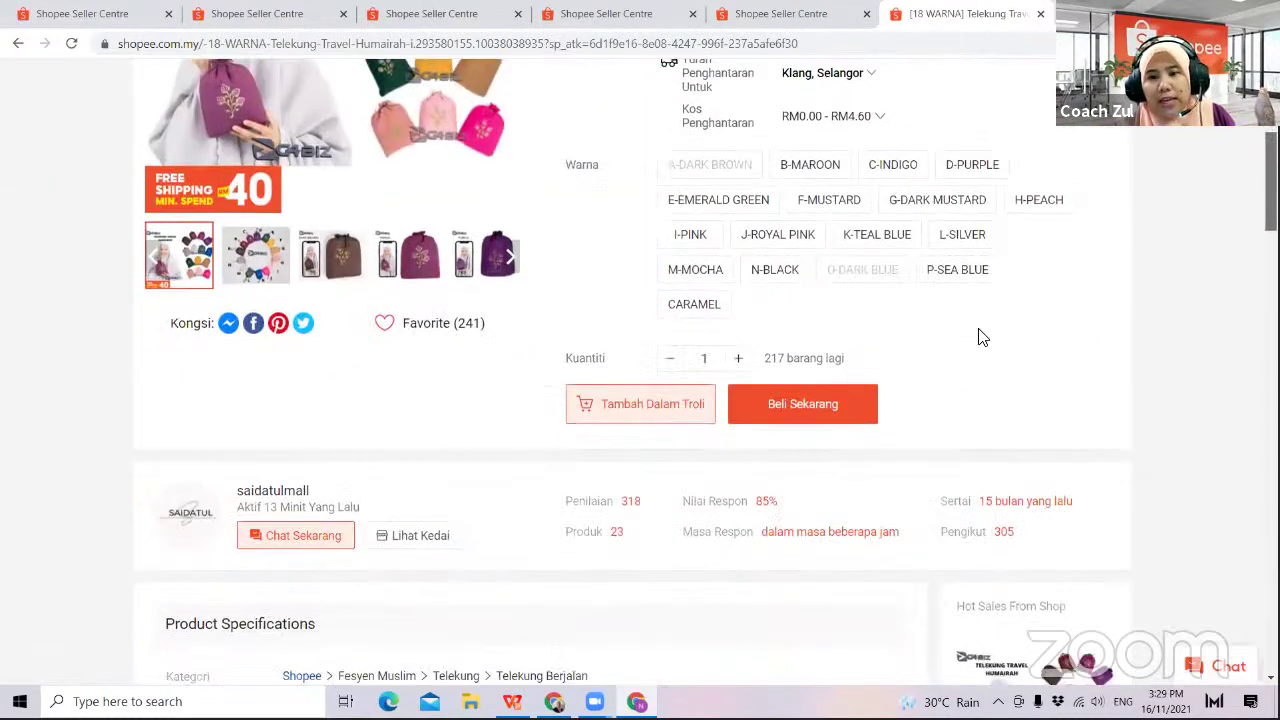
pyautogui.click(660, 399)
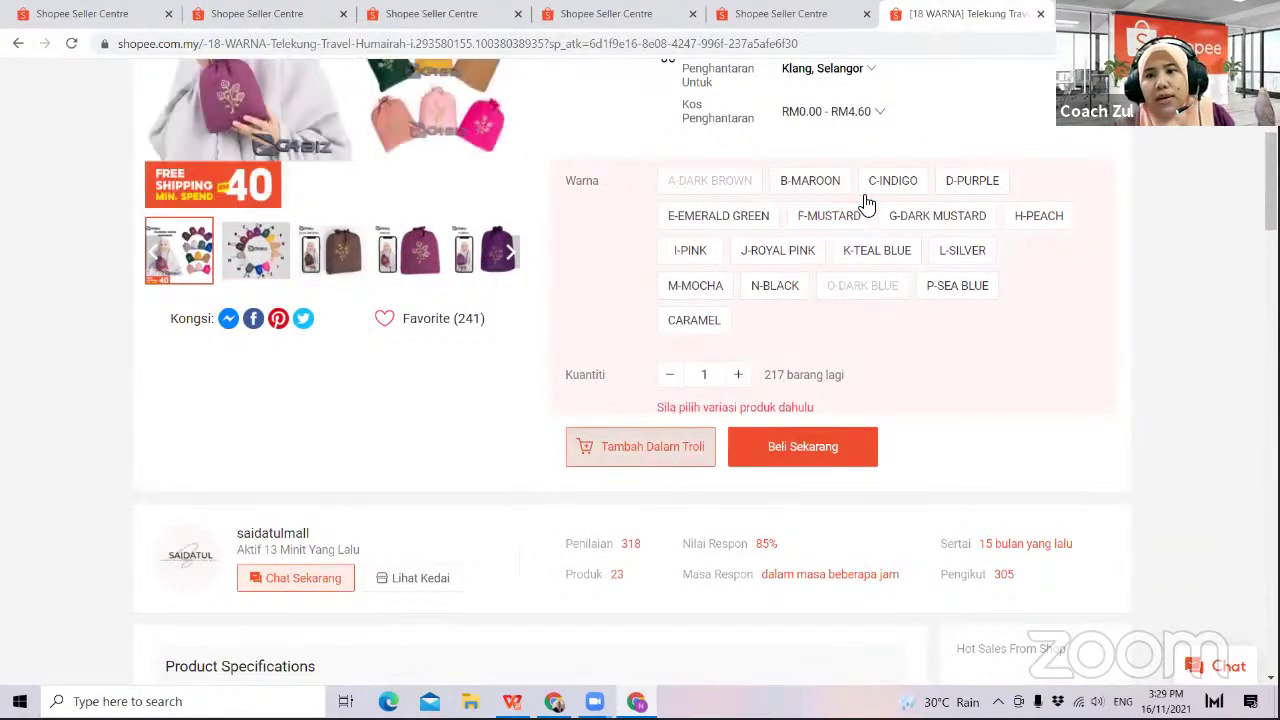
pyautogui.click(892, 180)
pyautogui.click(662, 402)
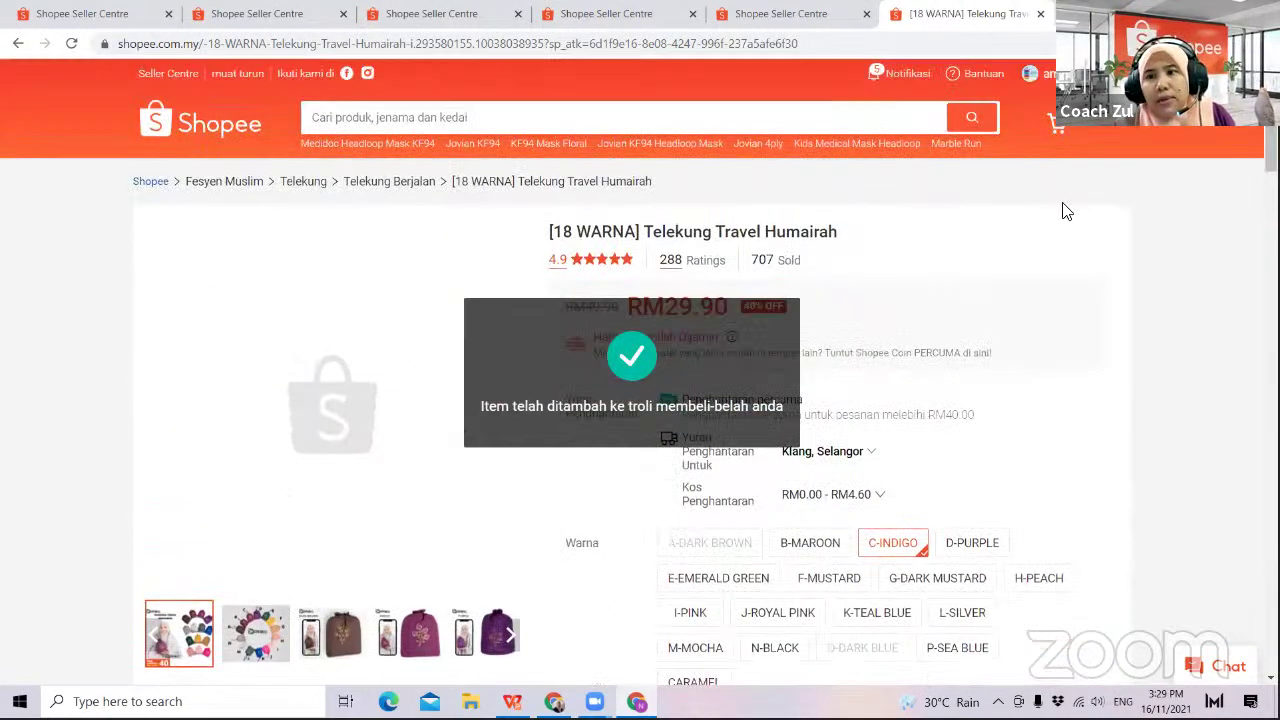
pyautogui.click(1056, 123)
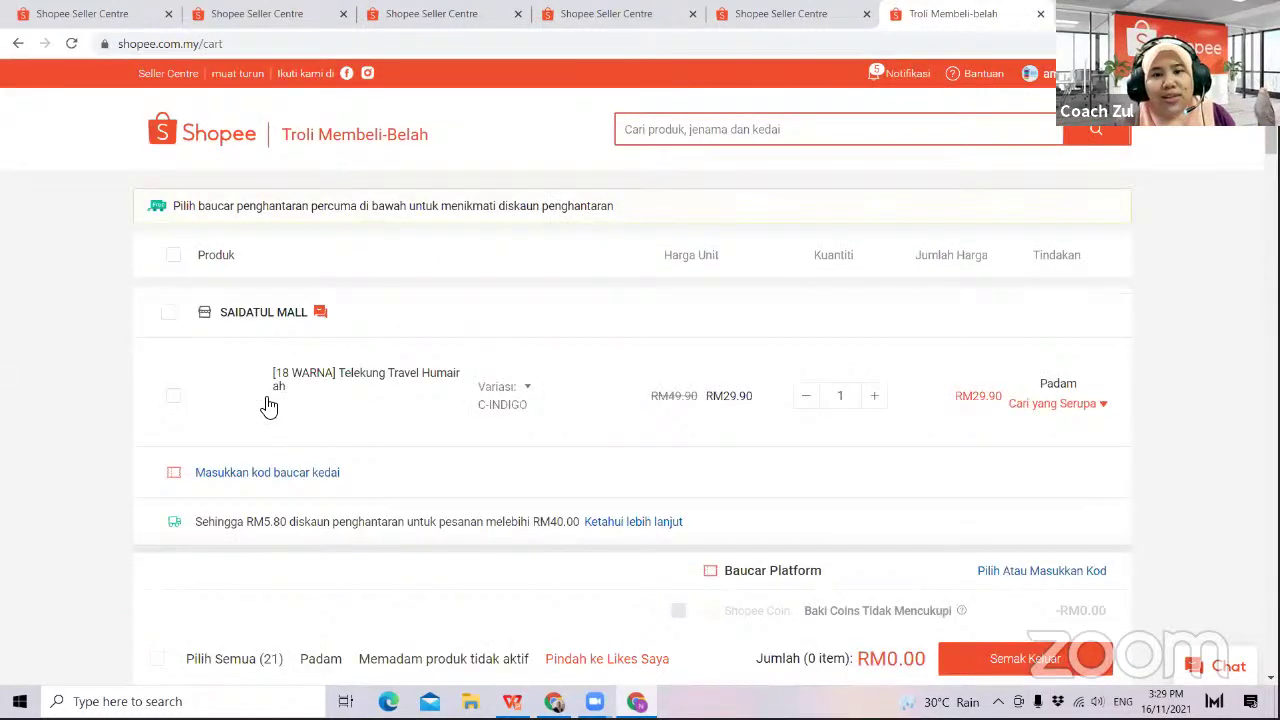
pyautogui.click(173, 397)
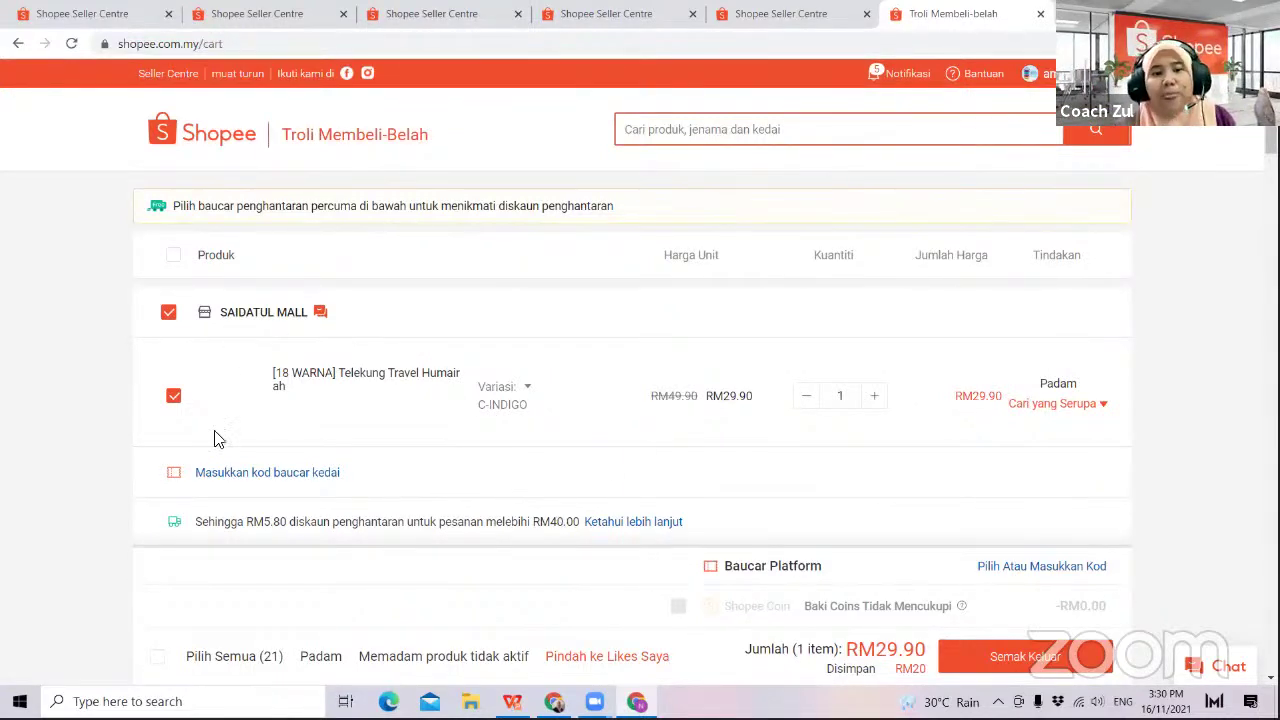
# - Close the shopping cart tab and switch to the browser window that has WhatsApp Web open
pyautogui.click(1041, 20)
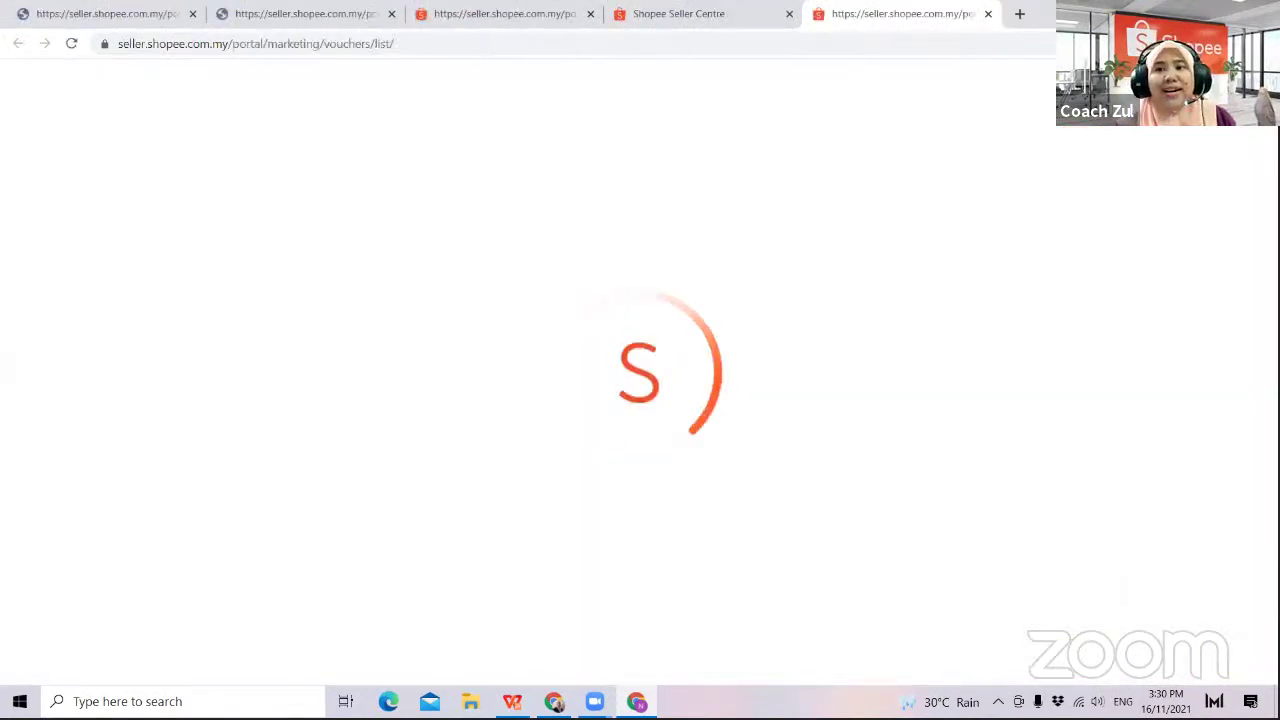
pyautogui.hotkey('alt', 'Tab')
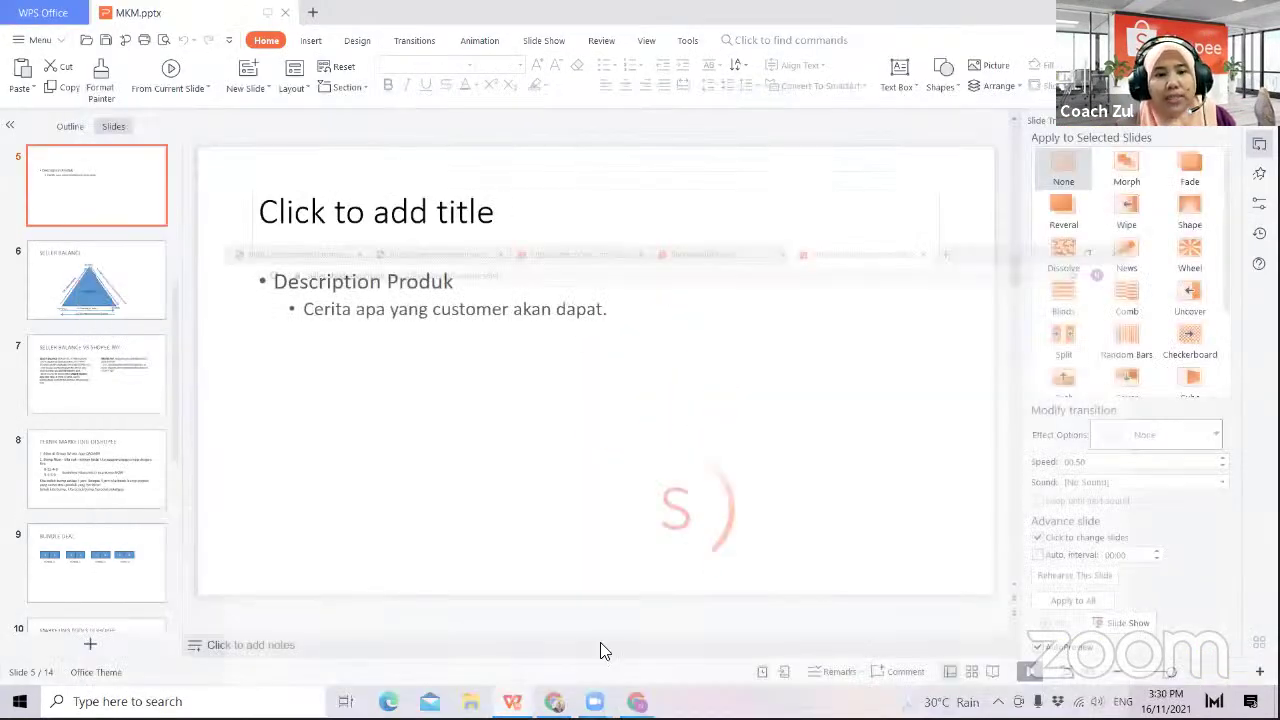
pyautogui.click(512, 701)
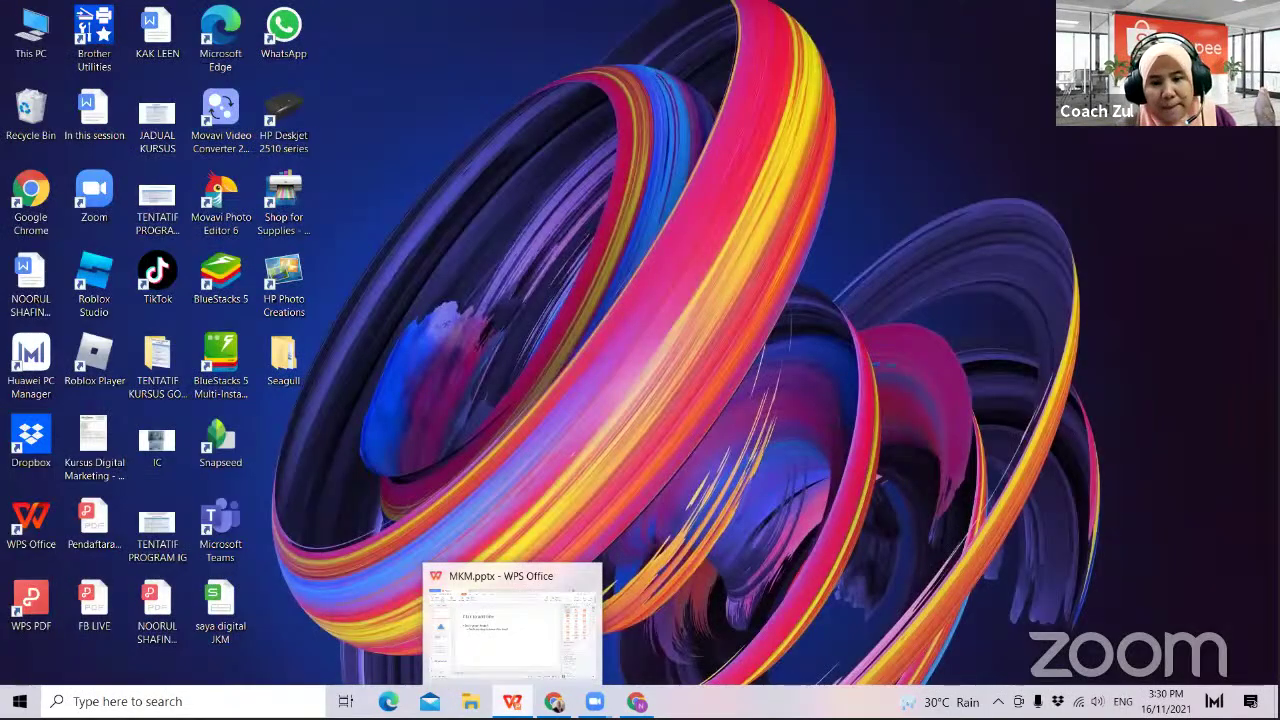
pyautogui.hotkey('alt', 'Tab')
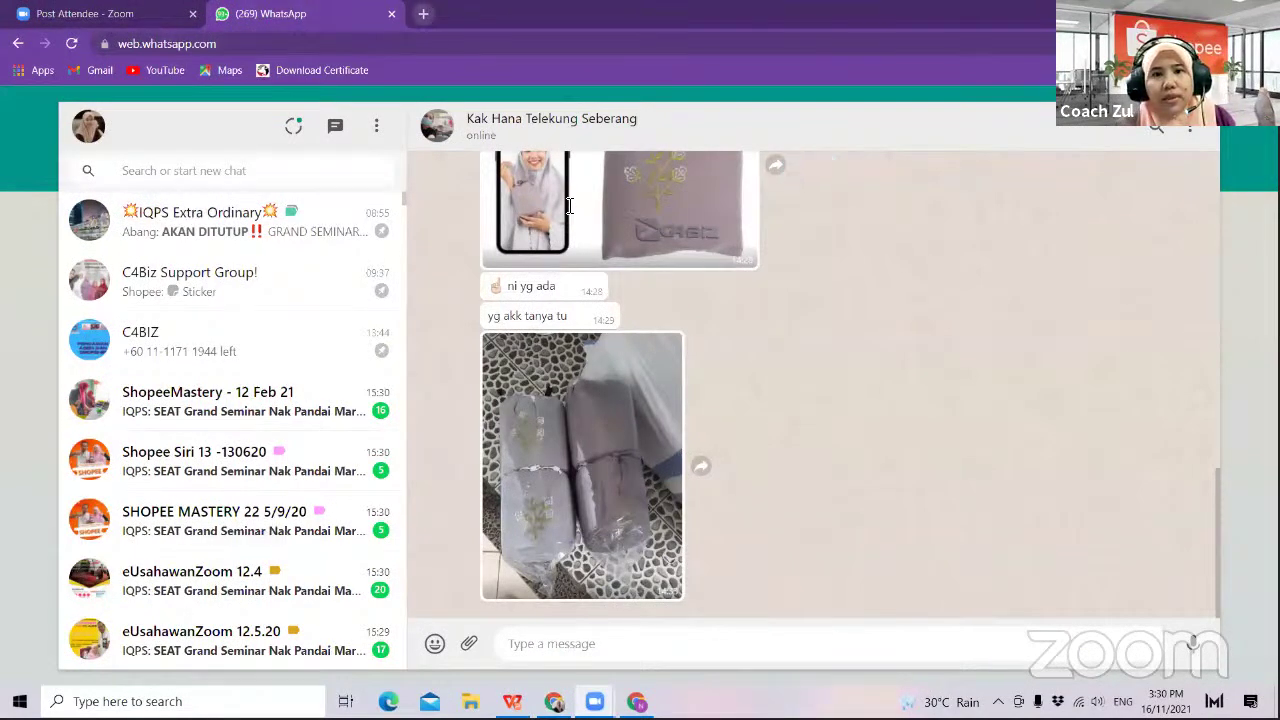
# - Load seller.shopee.com.my in a new tab and open the shop's Business Insights
pyautogui.hotkey('ctrl', 't')
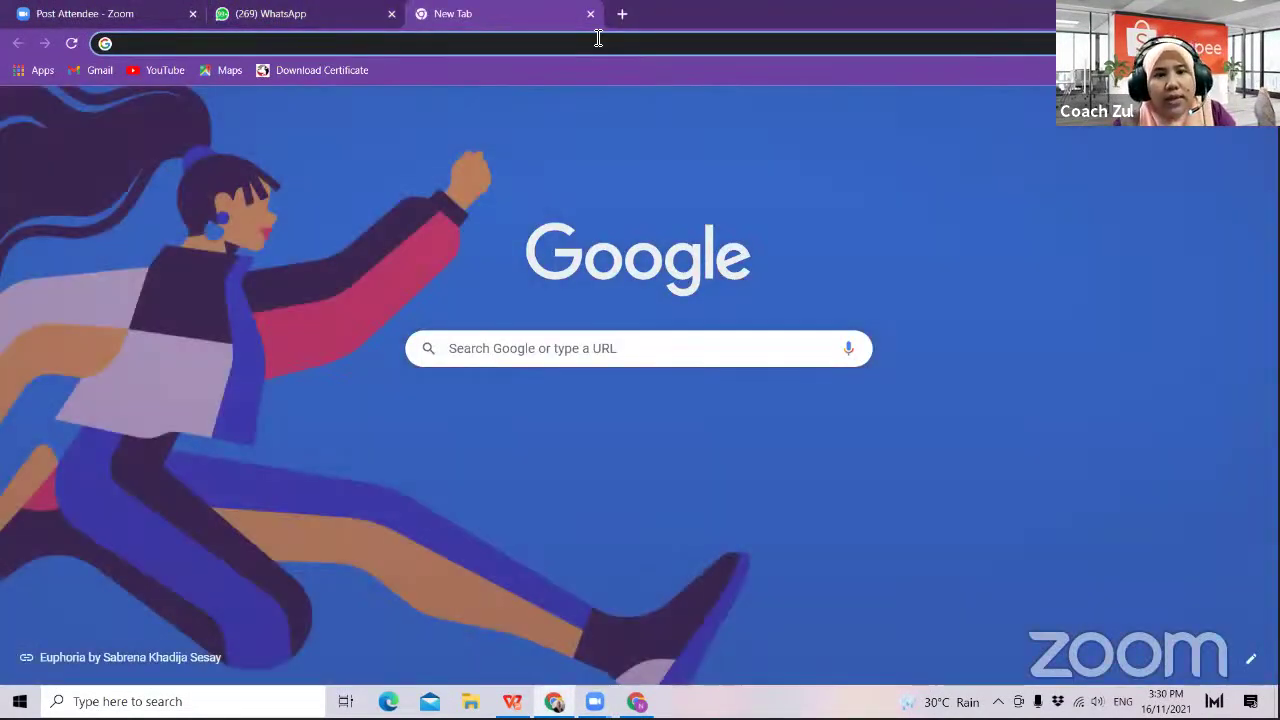
pyautogui.write('https://seller.shopee.com.my')
pyautogui.press('Return')
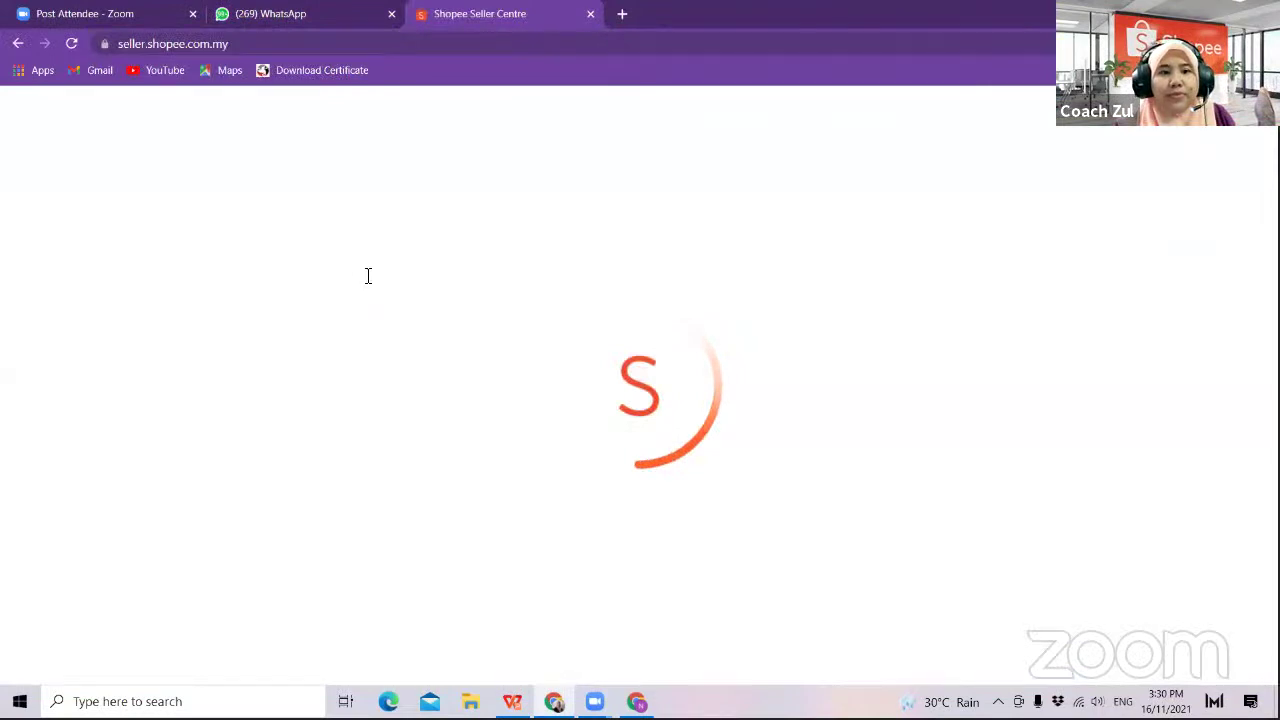
pyautogui.scroll(-4, 163, 372)
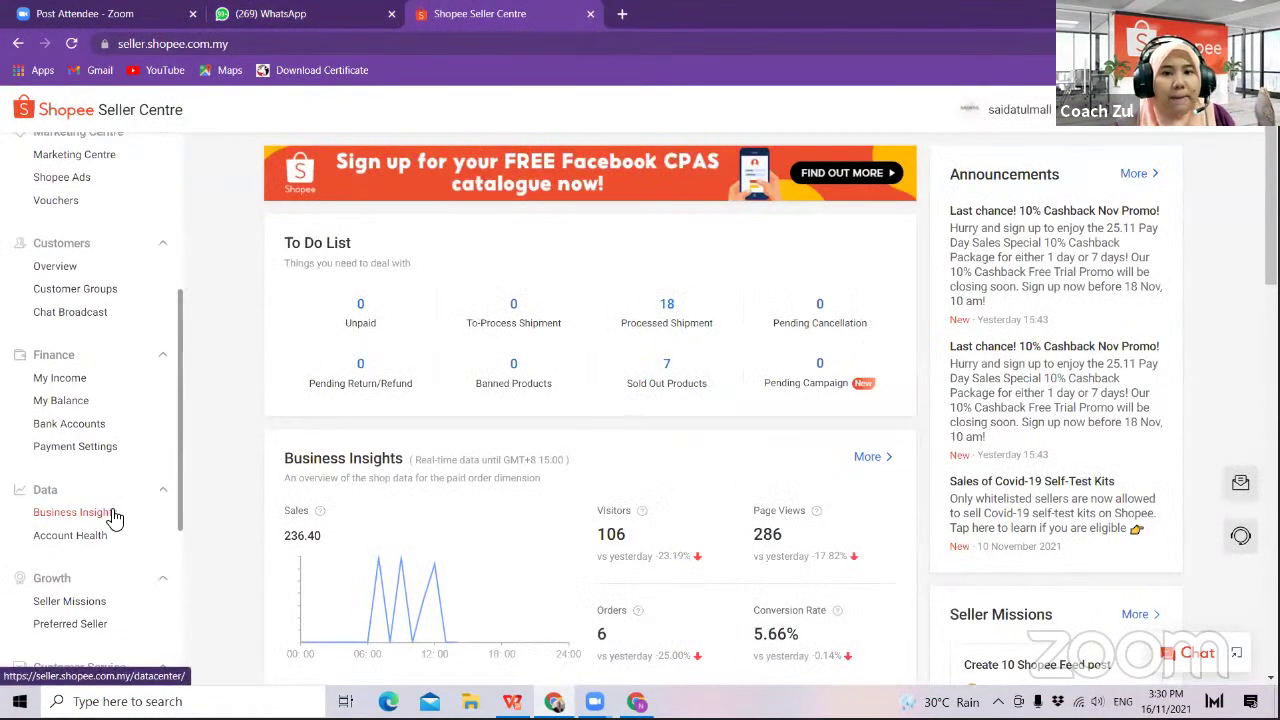
pyautogui.click(114, 513)
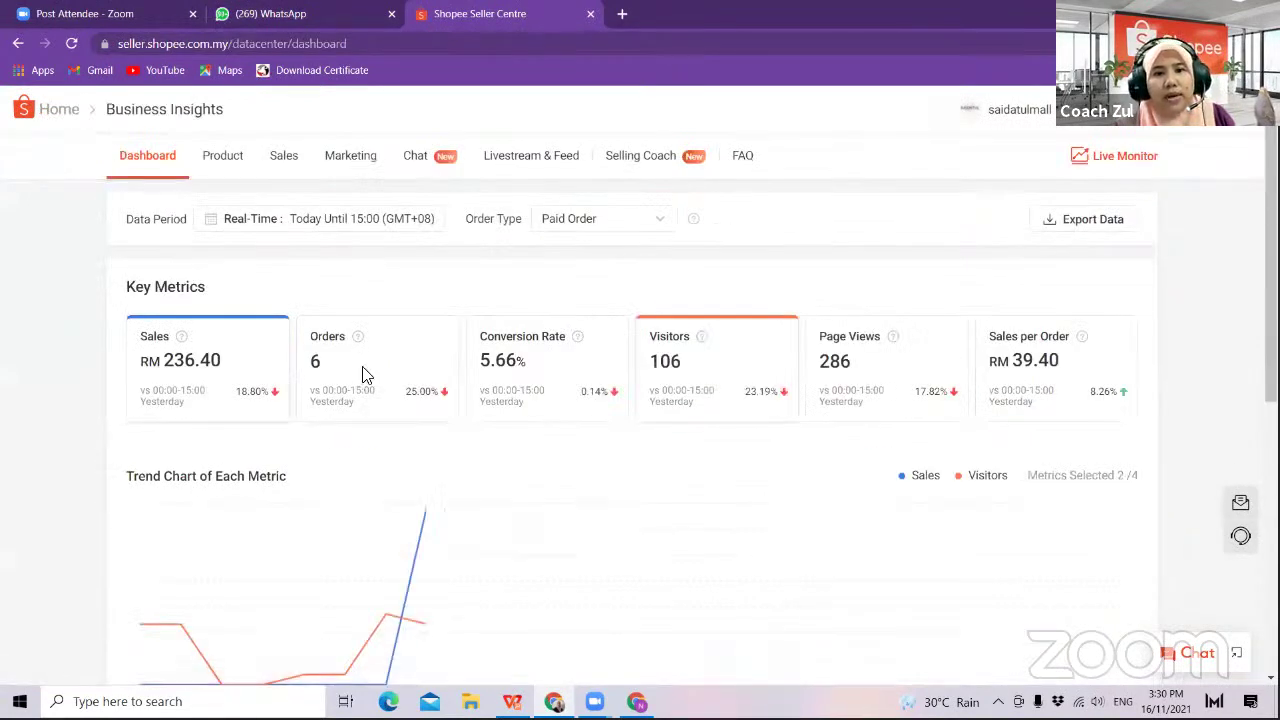
# - Show the Bundle Deal marketing insights for the Past 30 Days
pyautogui.click(350, 155)
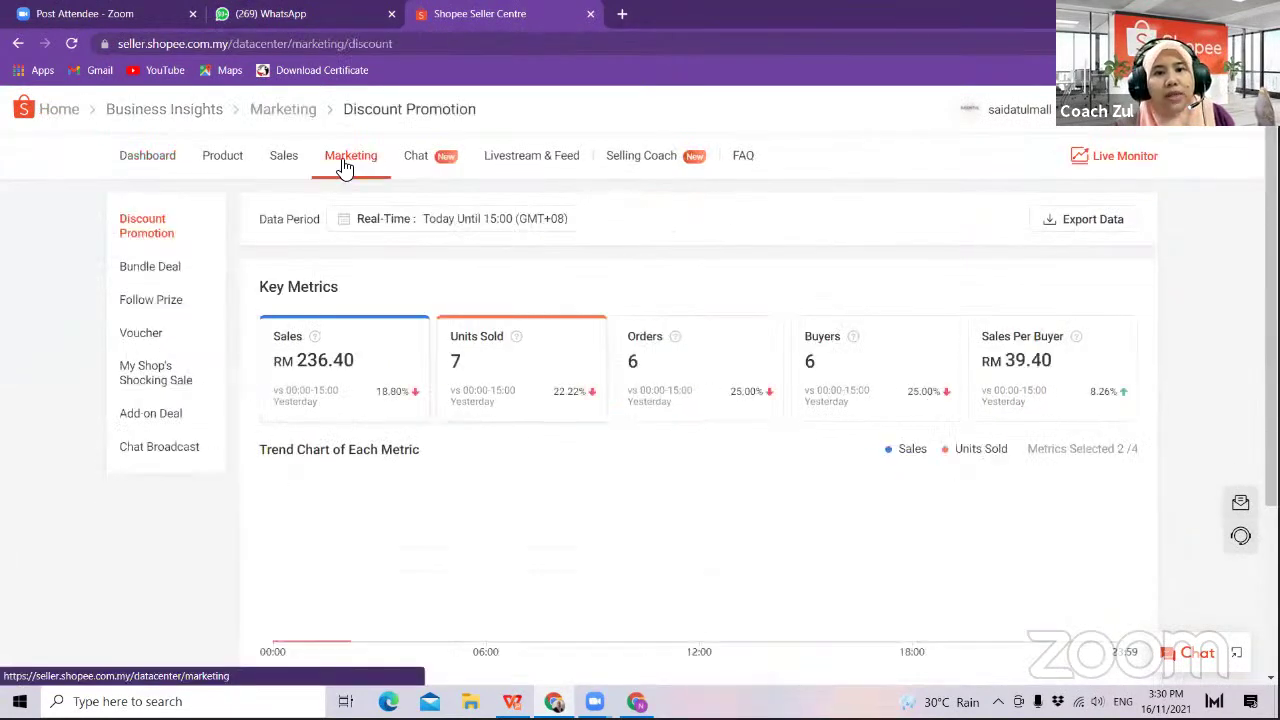
pyautogui.click(172, 268)
pyautogui.click(379, 227)
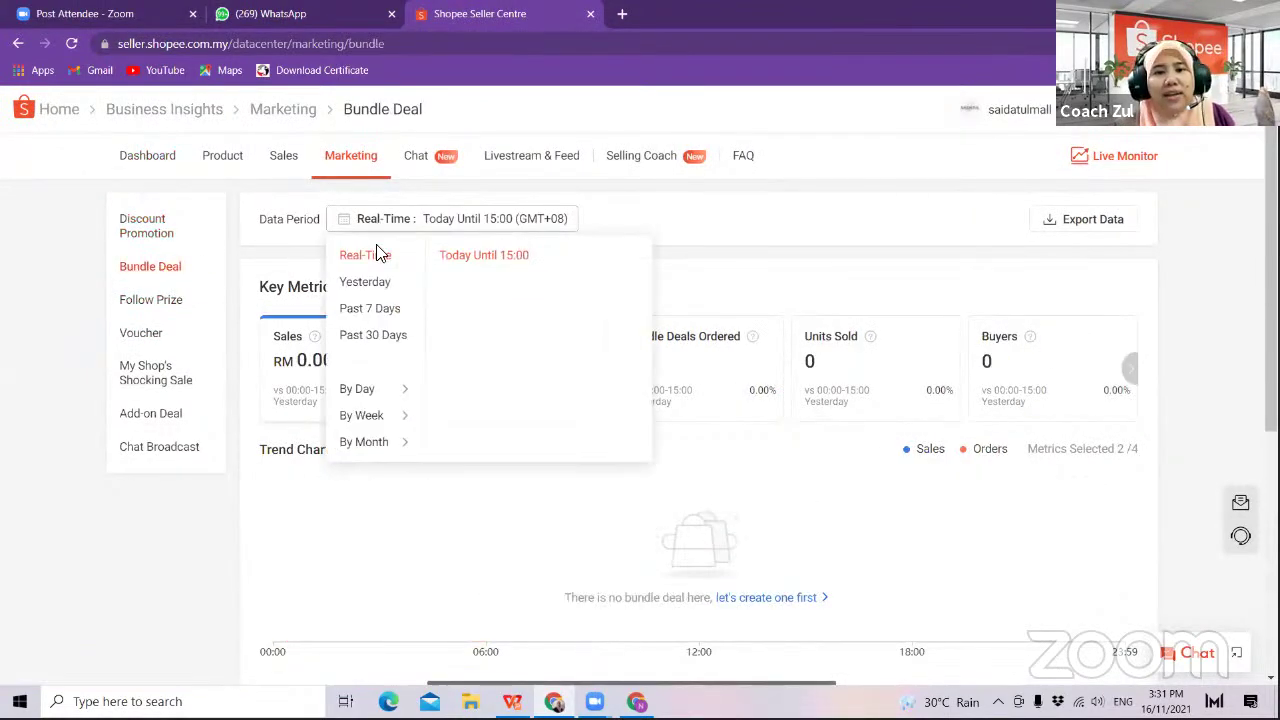
pyautogui.click(370, 335)
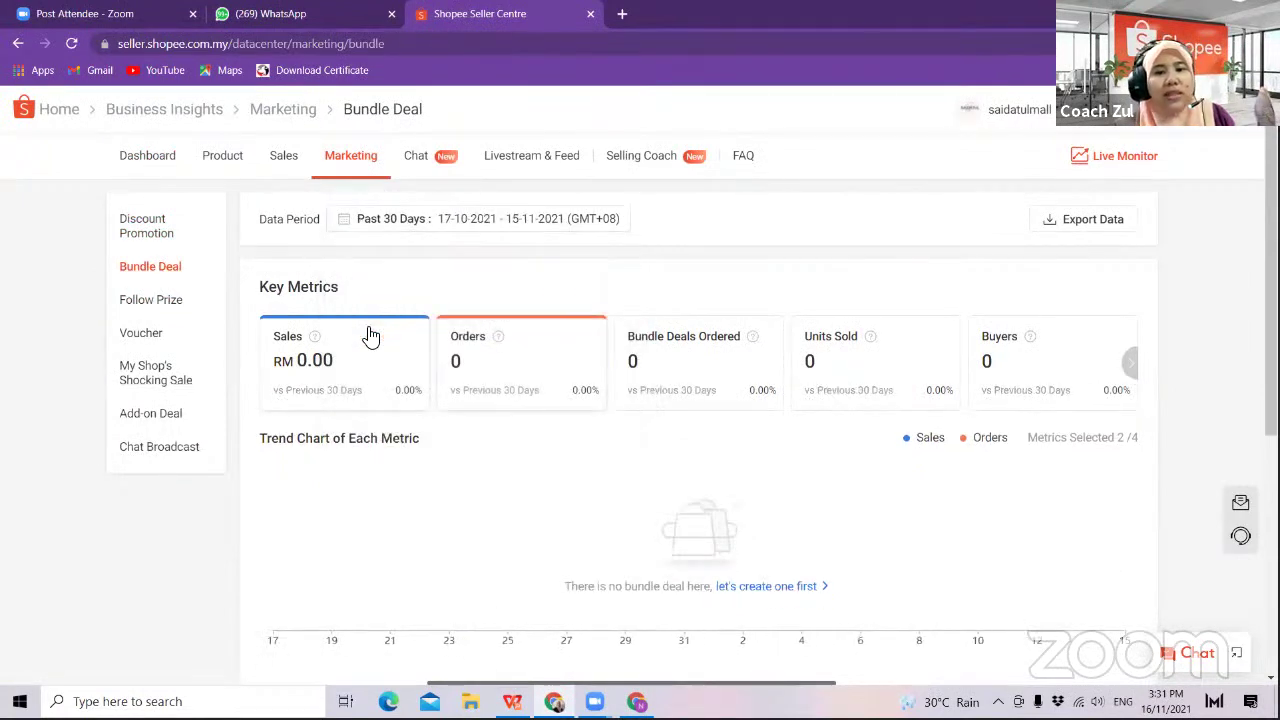
# - Show the Follow Prize marketing insights for the Past 30 Days
pyautogui.click(170, 305)
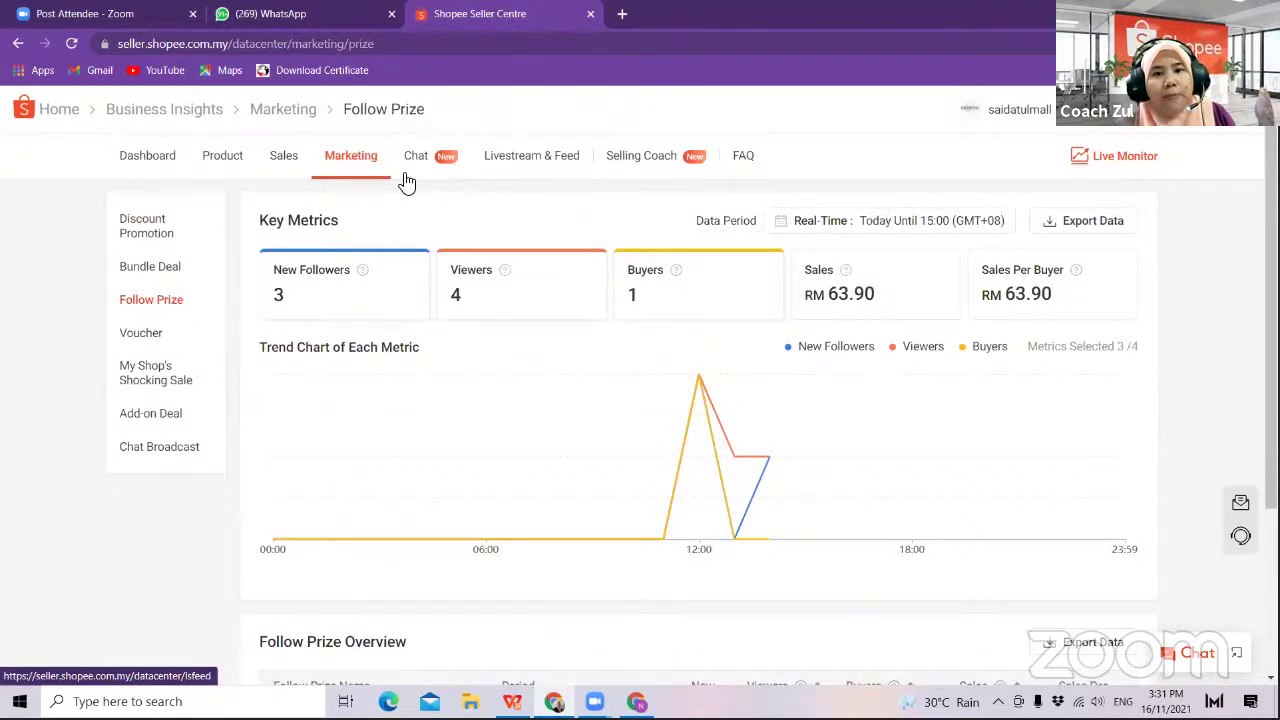
pyautogui.click(835, 230)
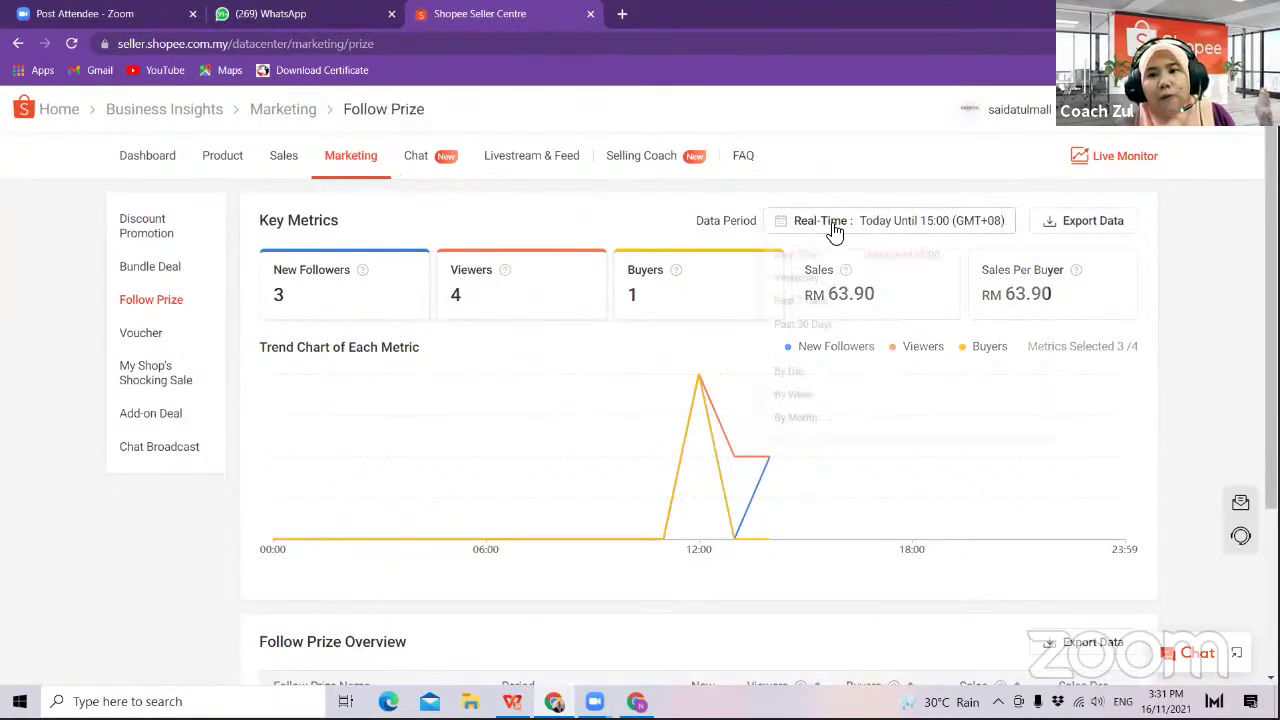
pyautogui.click(818, 334)
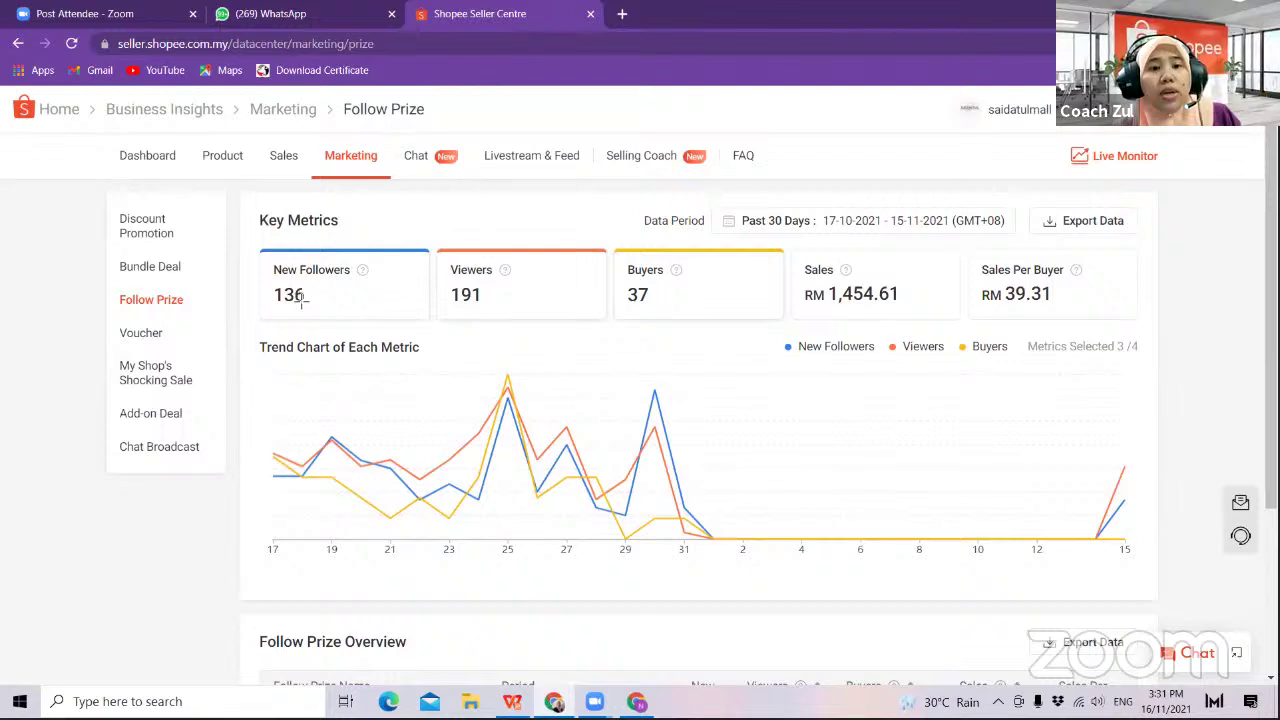
# - Annotate the New Followers and Buyers figures with green arrows from a shared point, and review the Follow Prize Overview table
pyautogui.moveTo(349, 333); pyautogui.dragTo(320, 306)
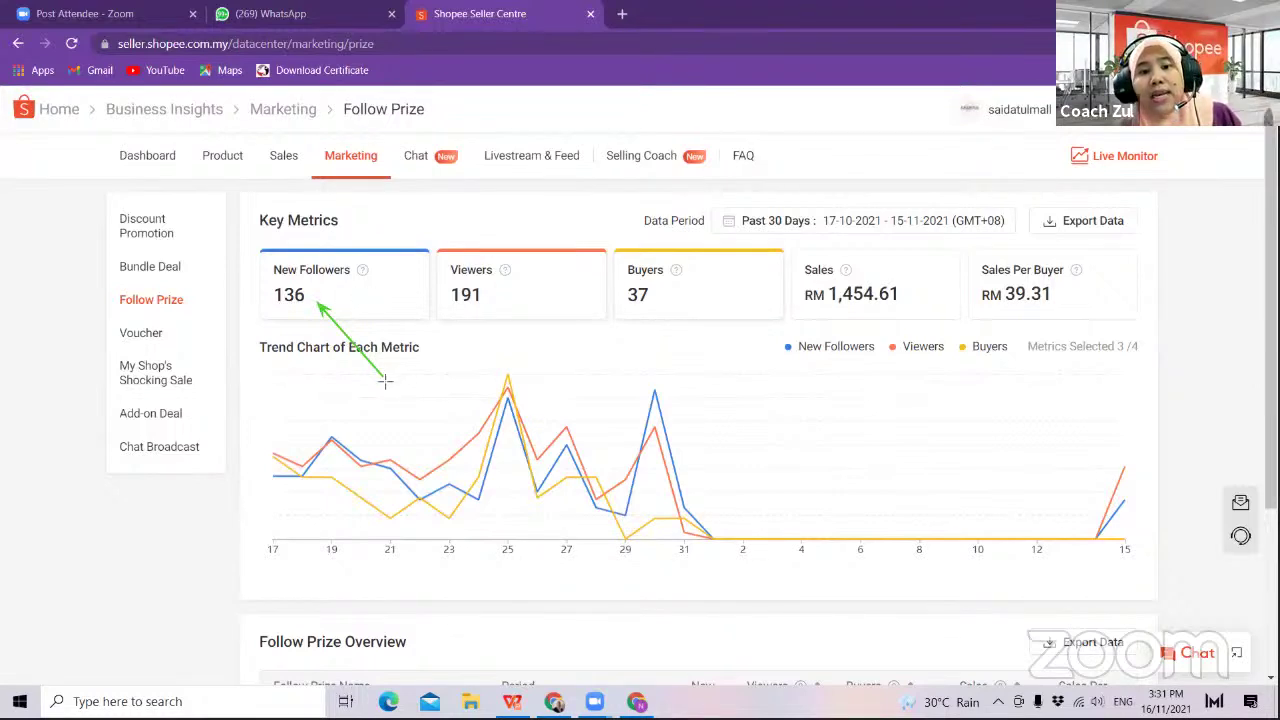
pyautogui.moveTo(384, 377); pyautogui.dragTo(636, 310)
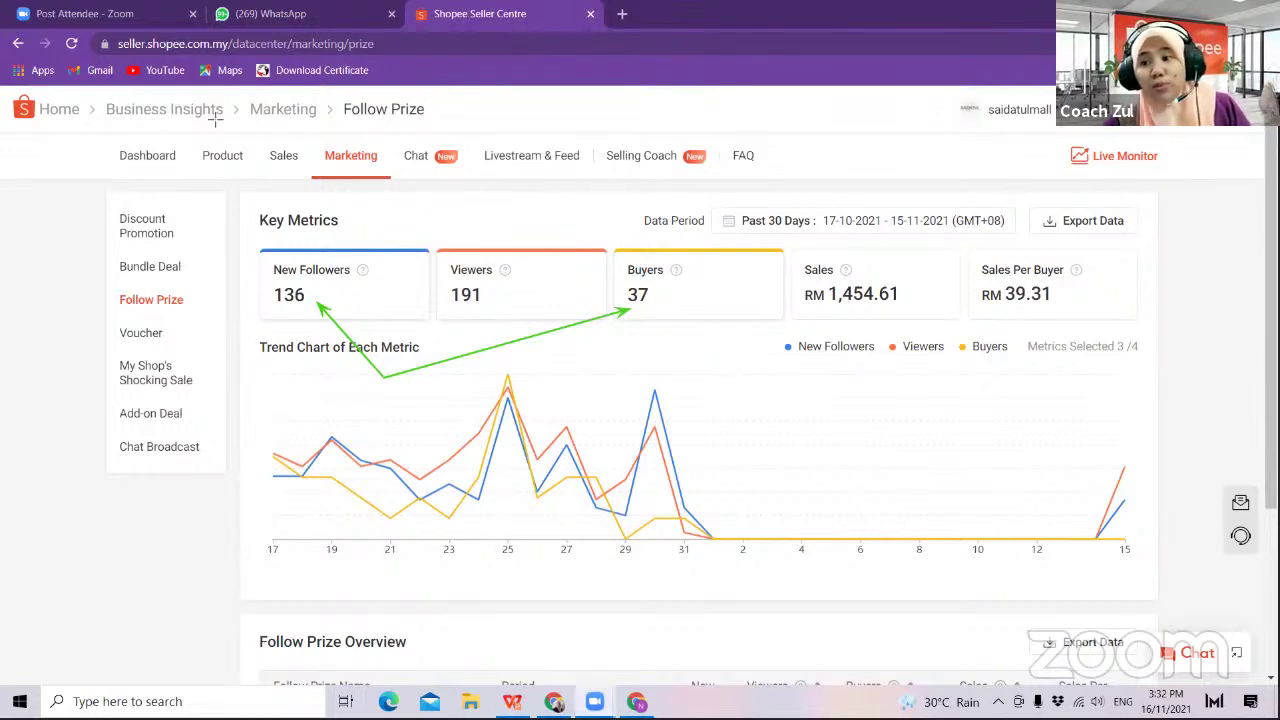
pyautogui.scroll(-1, 215, 119)
pyautogui.scroll(-2, 700, 400)
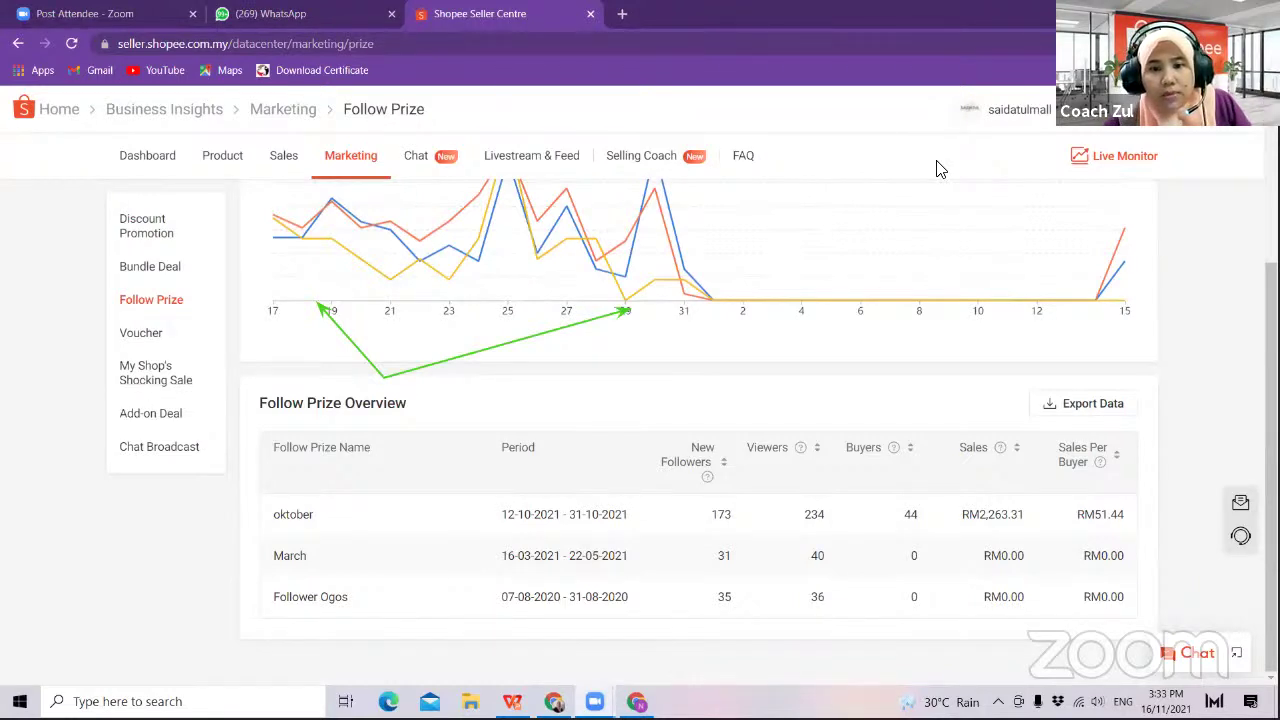
pyautogui.hotkey('alt', 'm')
pyautogui.press('Return')
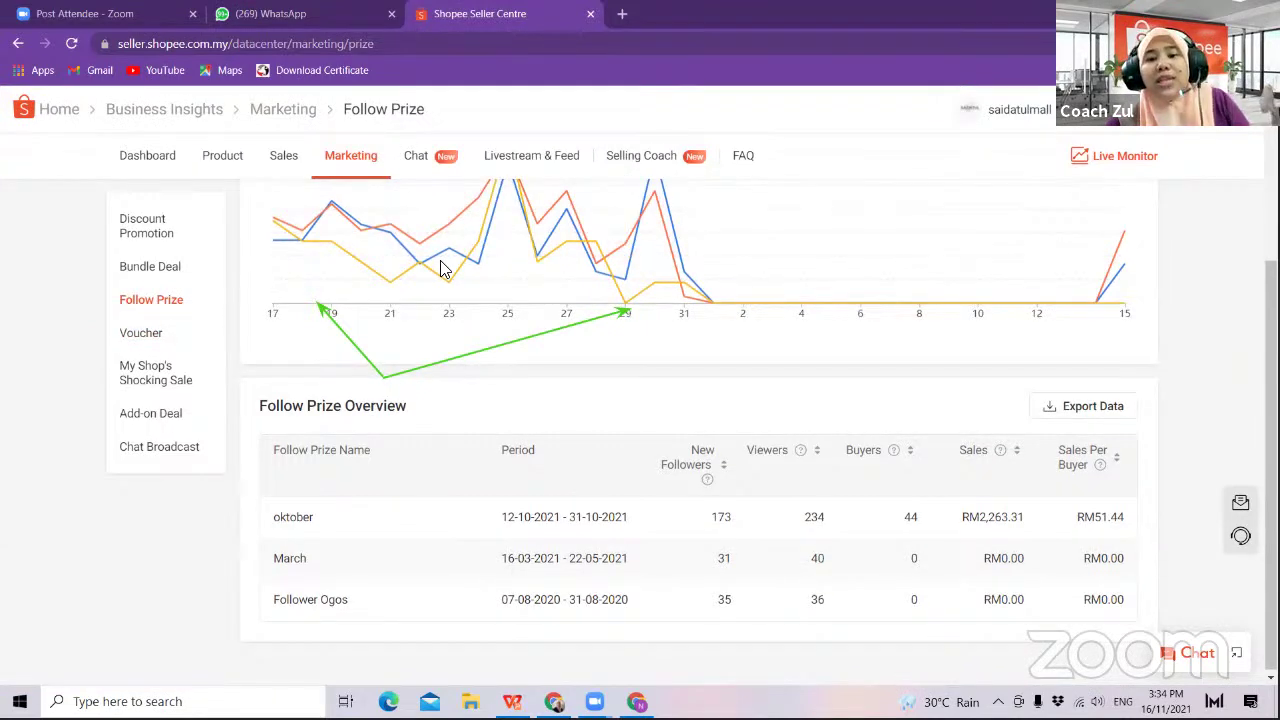
# - Show the Voucher insights for the Past 30 Days and highlight the voucher code in the Voucher Performance table
pyautogui.click(141, 334)
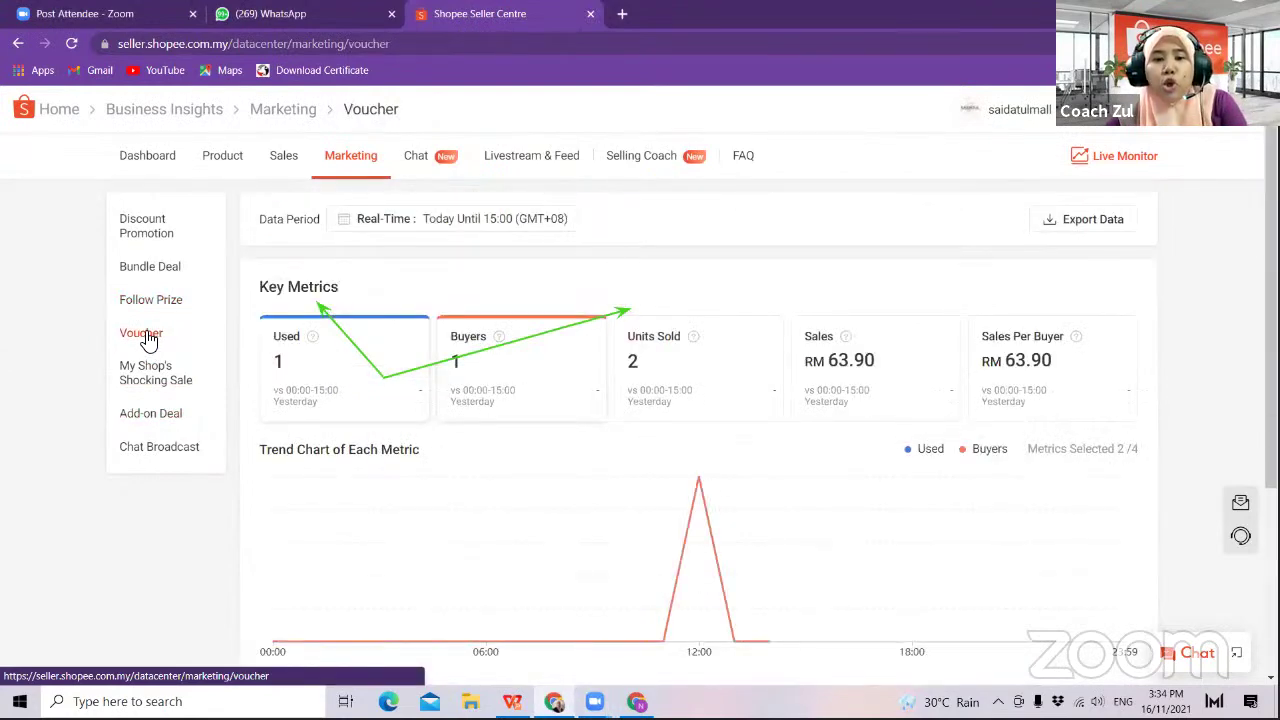
pyautogui.click(390, 228)
pyautogui.click(386, 334)
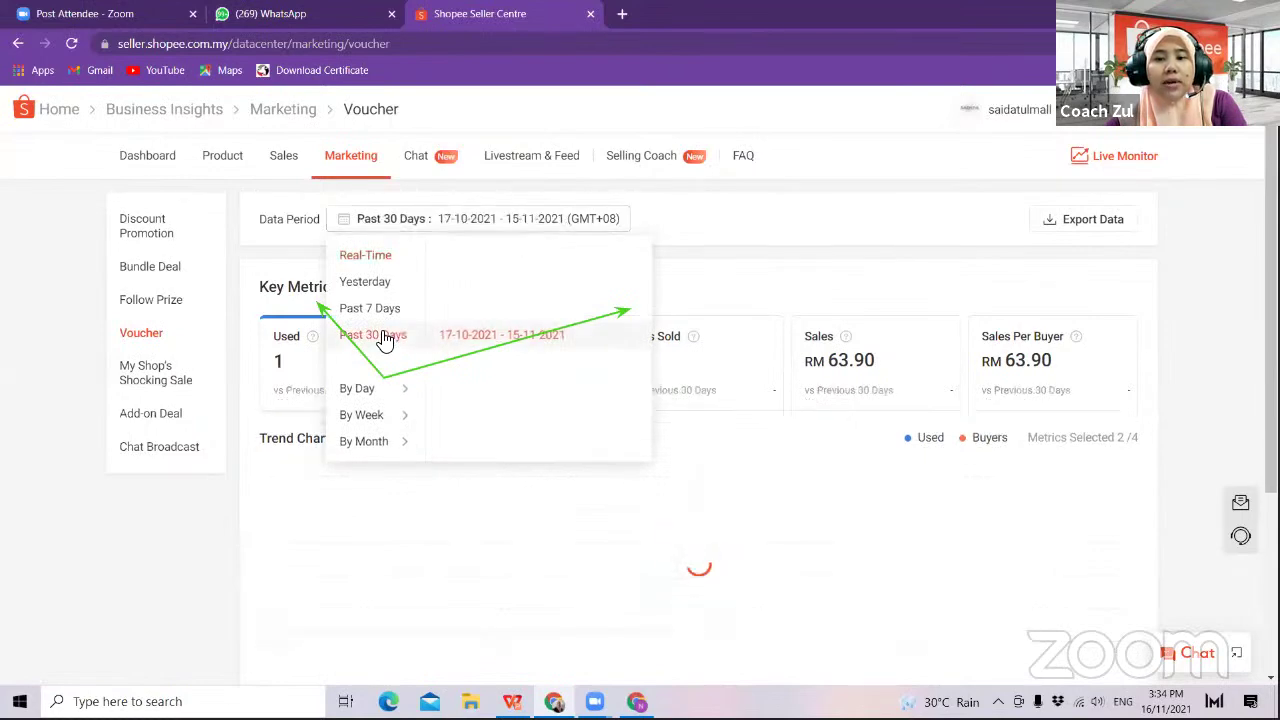
pyautogui.scroll(-3, 698, 450)
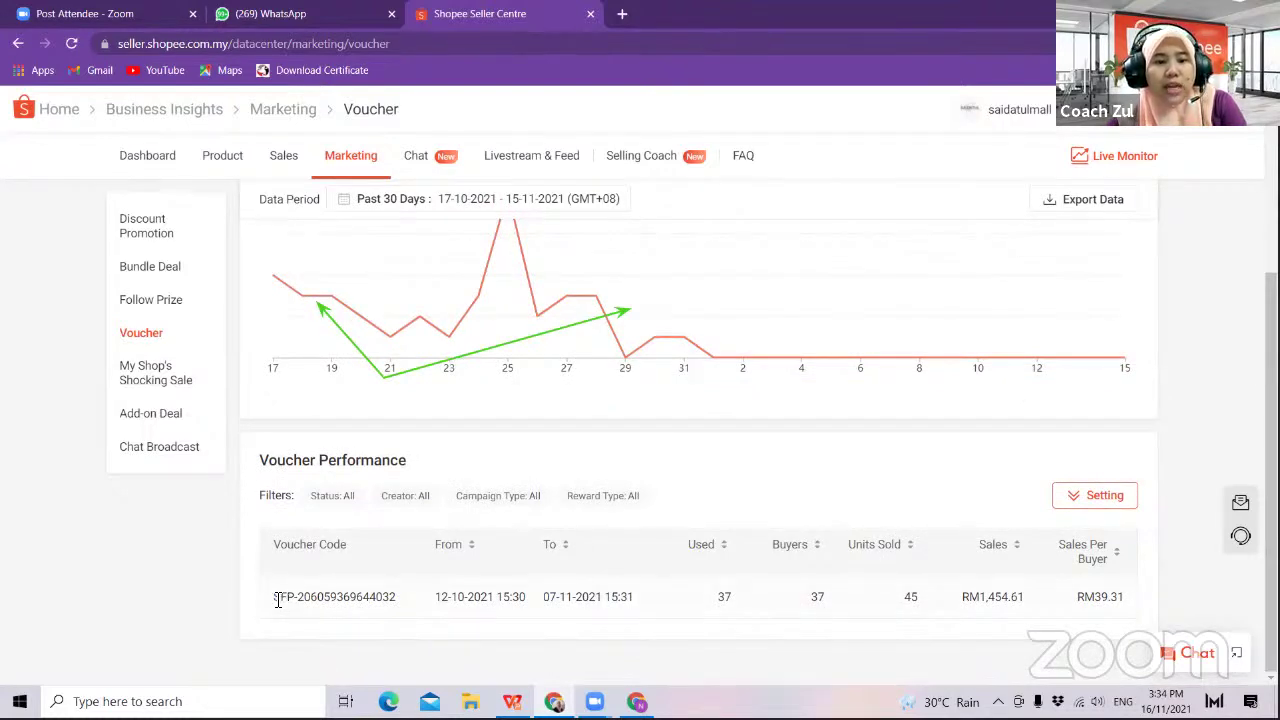
pyautogui.moveTo(278, 600); pyautogui.dragTo(403, 600)
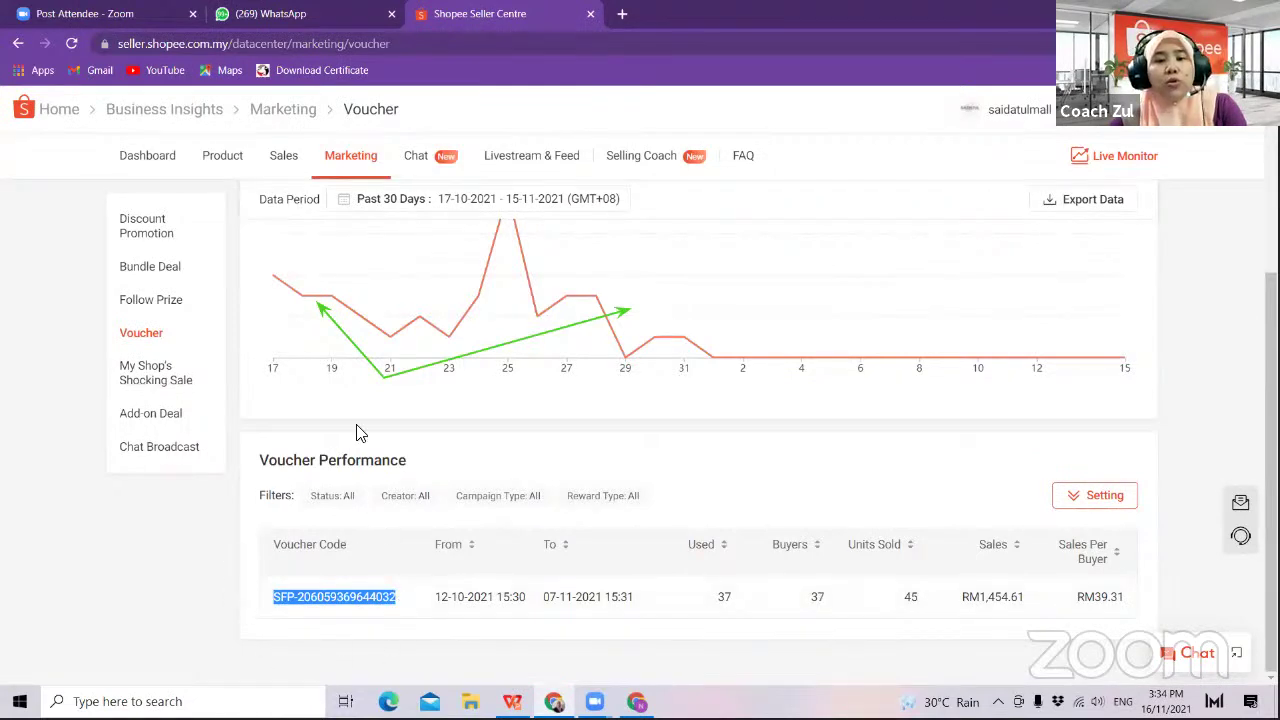
# - Show the Add-on Deal discount insights for the Past 30 Days
pyautogui.click(151, 416)
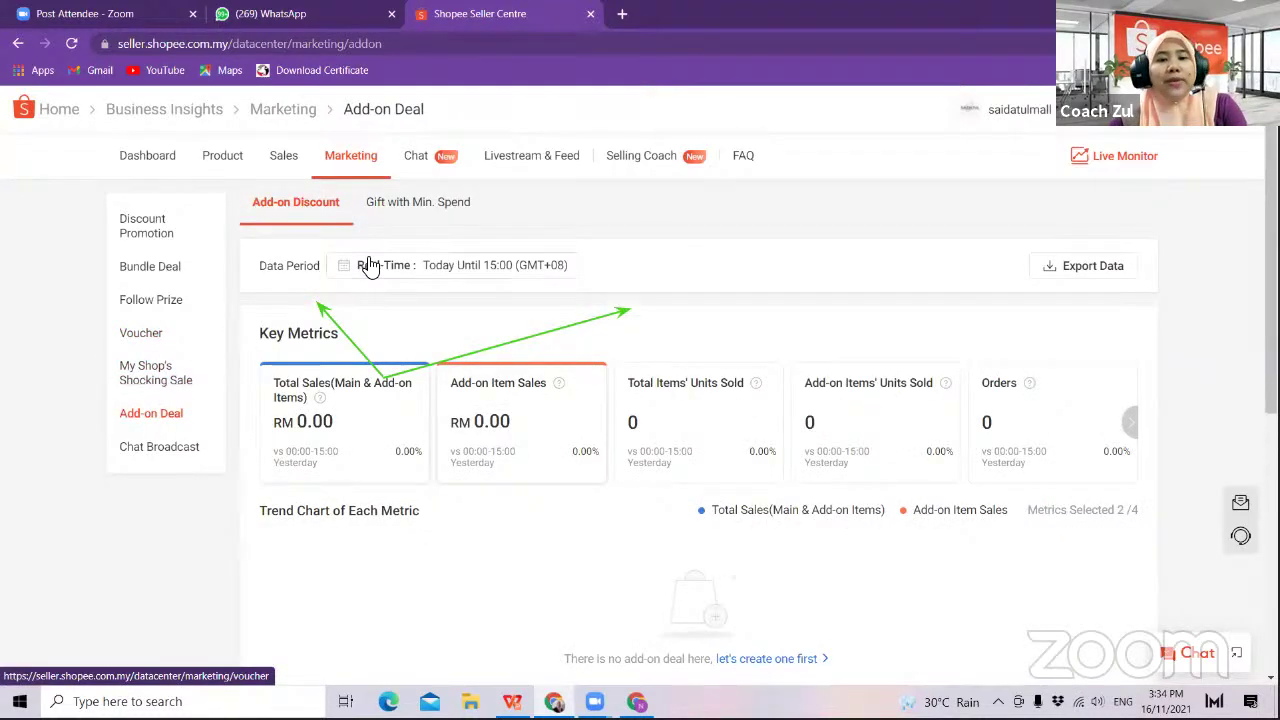
pyautogui.click(371, 268)
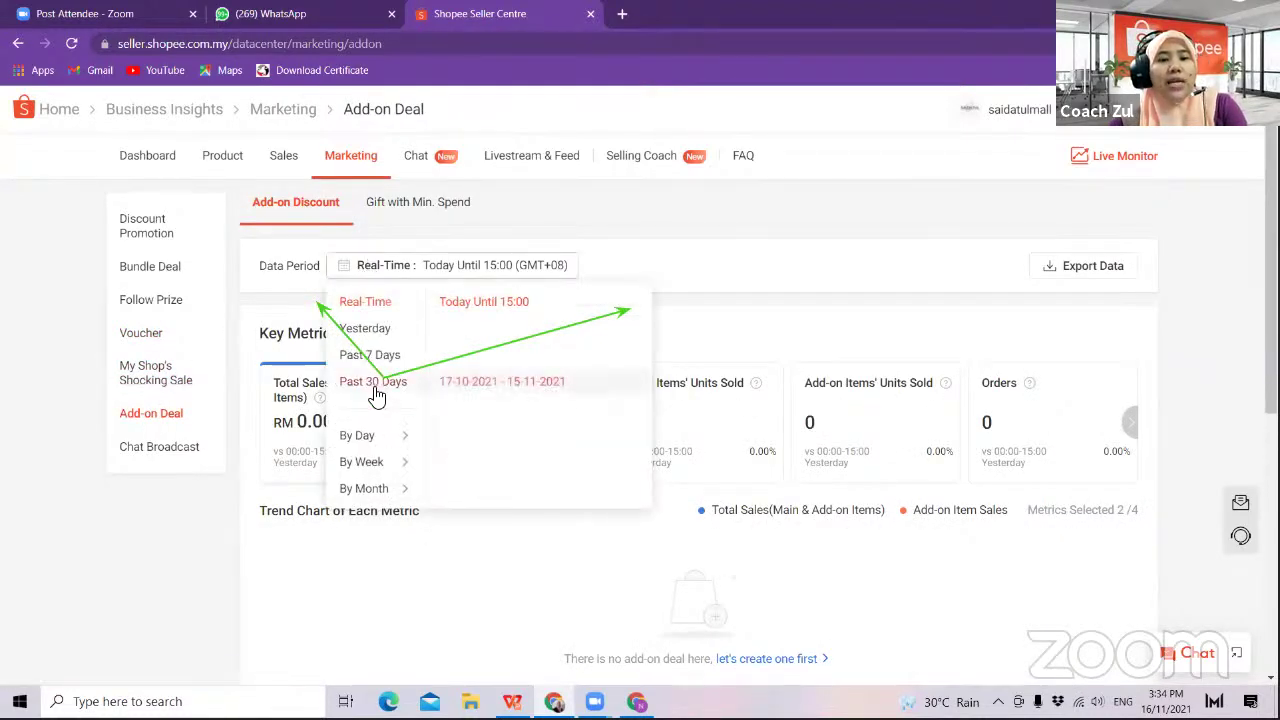
pyautogui.click(376, 390)
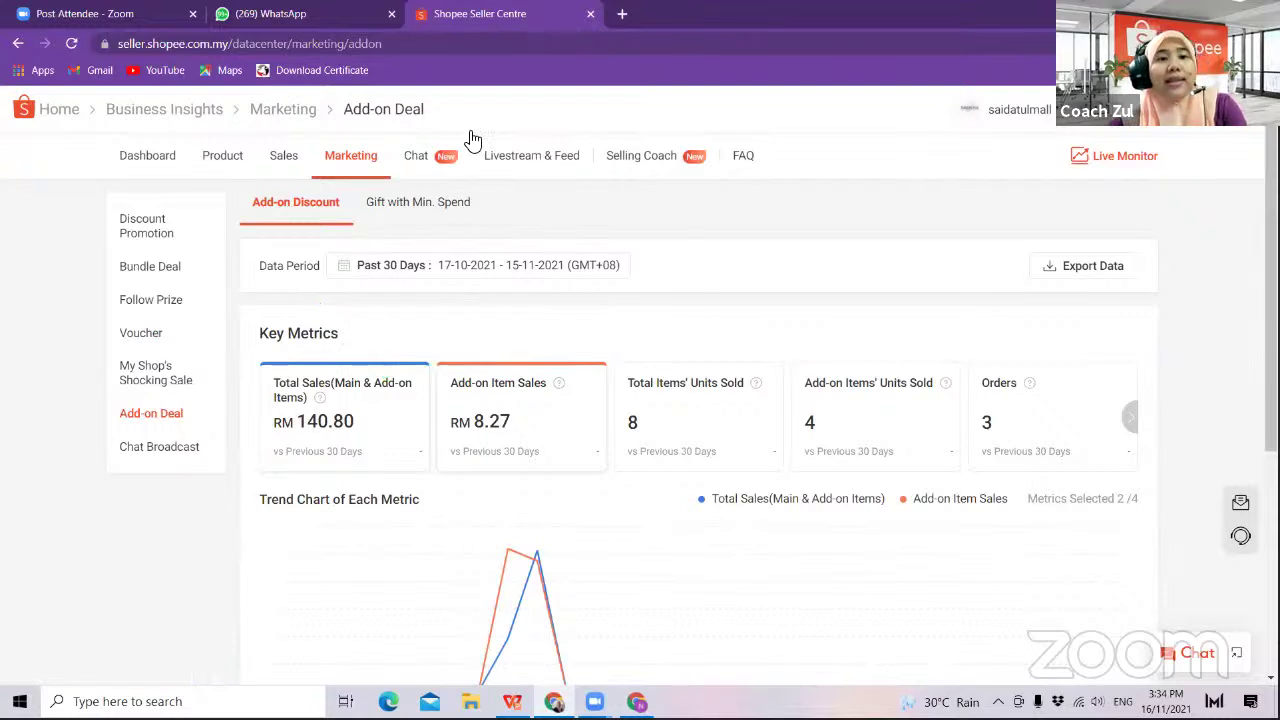
# - Annotate Total Sales, Total Items' Units Sold and Add-on Items' Units Sold with green arrows from one shared point above the metrics
pyautogui.moveTo(497, 305); pyautogui.dragTo(370, 352)
pyautogui.moveTo(497, 305); pyautogui.dragTo(660, 402)
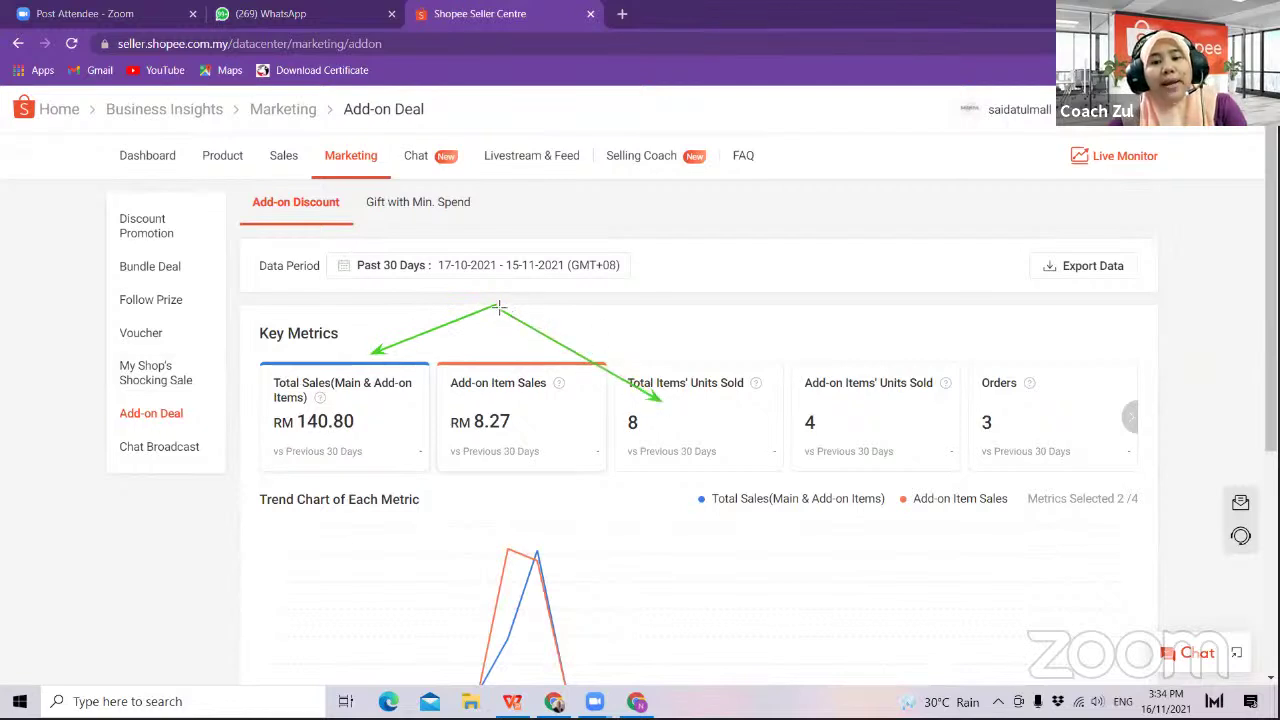
pyautogui.moveTo(497, 305)
pyautogui.mouseDown()
pyautogui.moveTo(808, 372)
pyautogui.moveTo(826, 422)
pyautogui.moveTo(816, 416)
pyautogui.mouseUp()
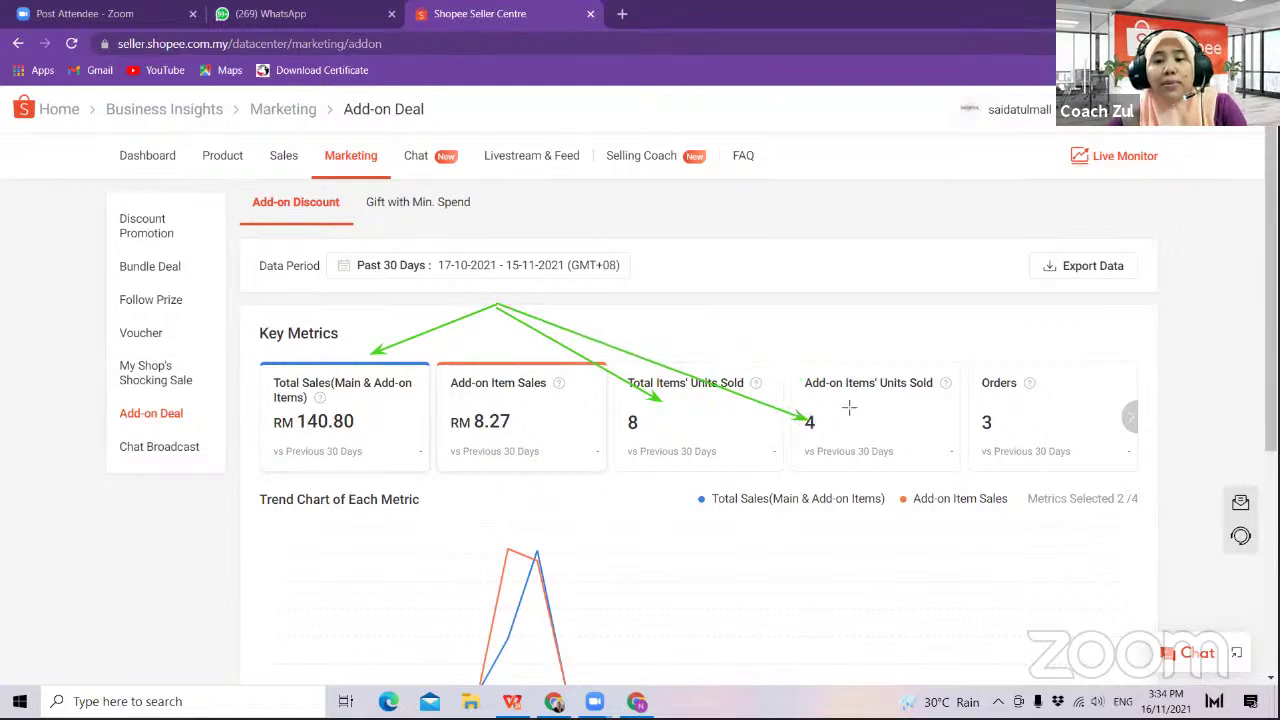
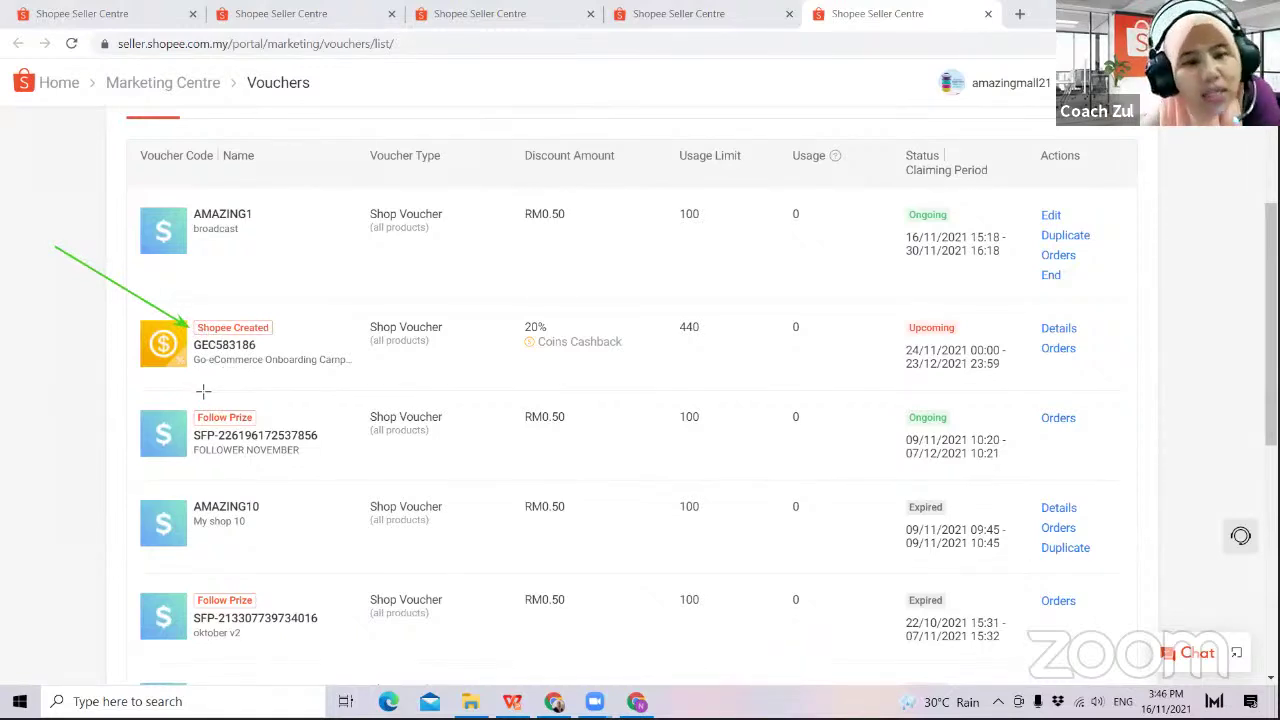
# - Annotate the Shopee Created voucher's name, claiming period start and end, and usage limit with green arrows
pyautogui.moveTo(203, 391); pyautogui.dragTo(228, 370)
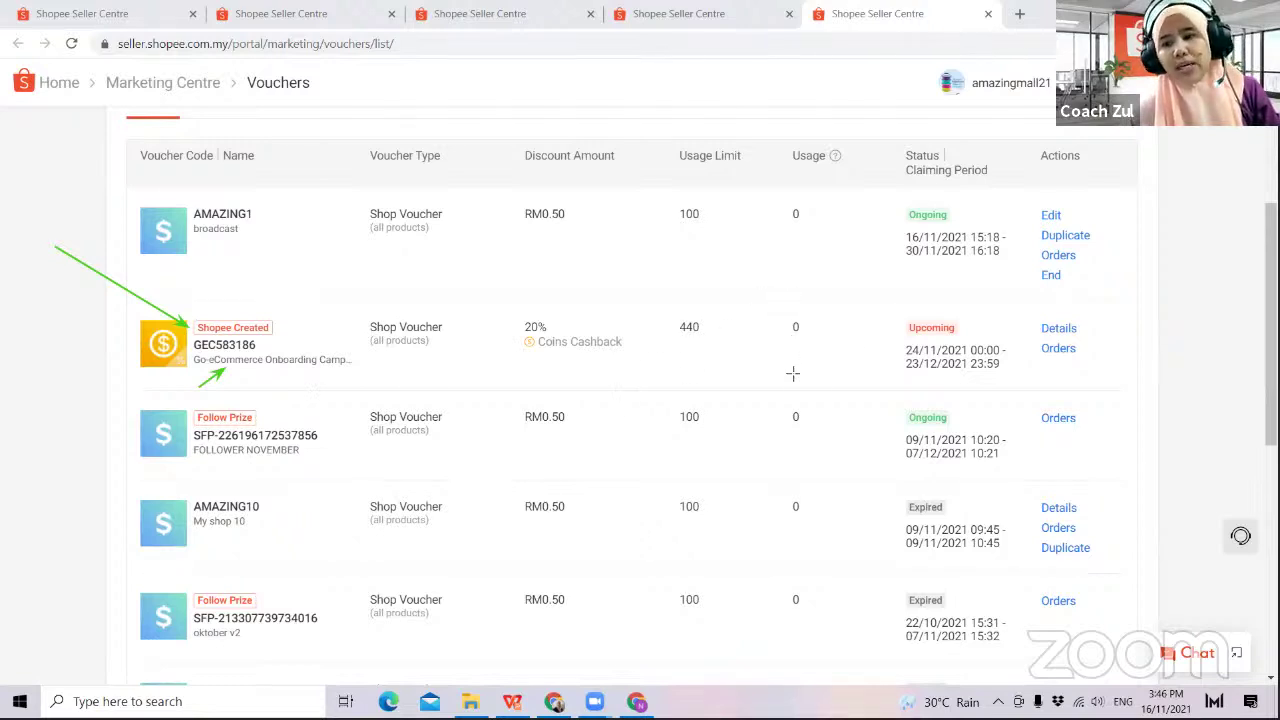
pyautogui.moveTo(793, 373); pyautogui.dragTo(897, 351)
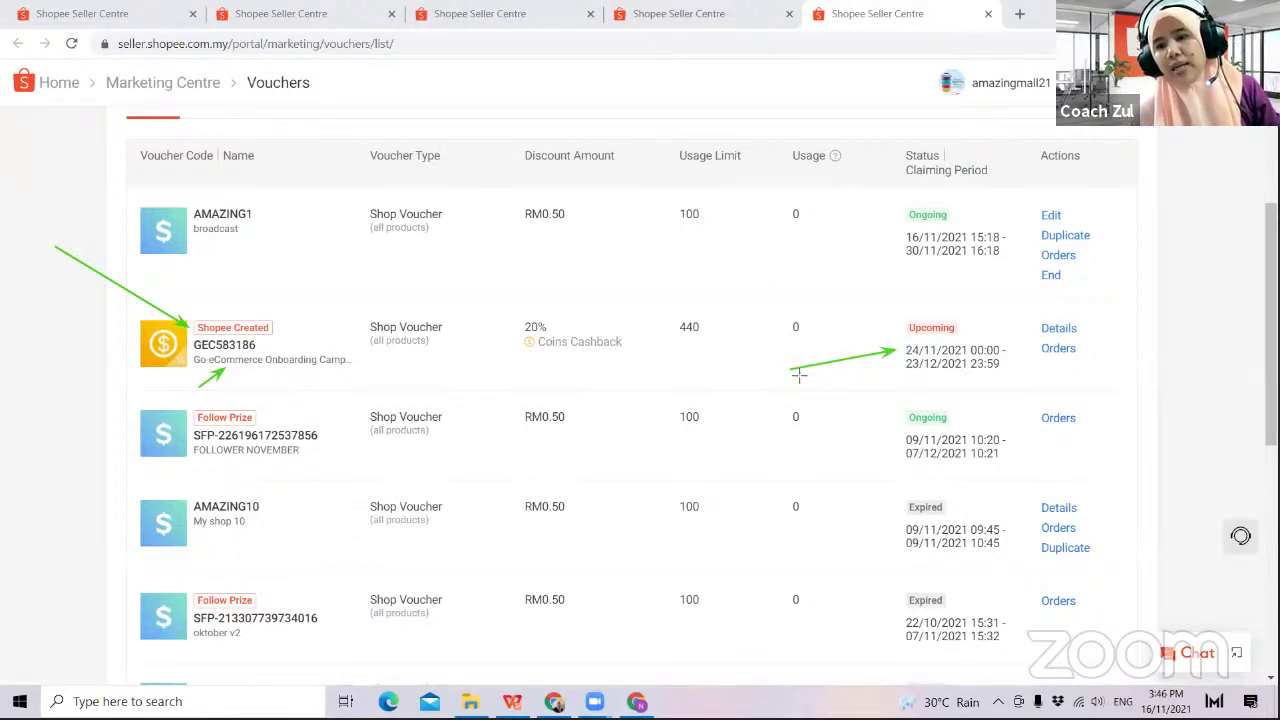
pyautogui.moveTo(790, 369); pyautogui.dragTo(905, 372)
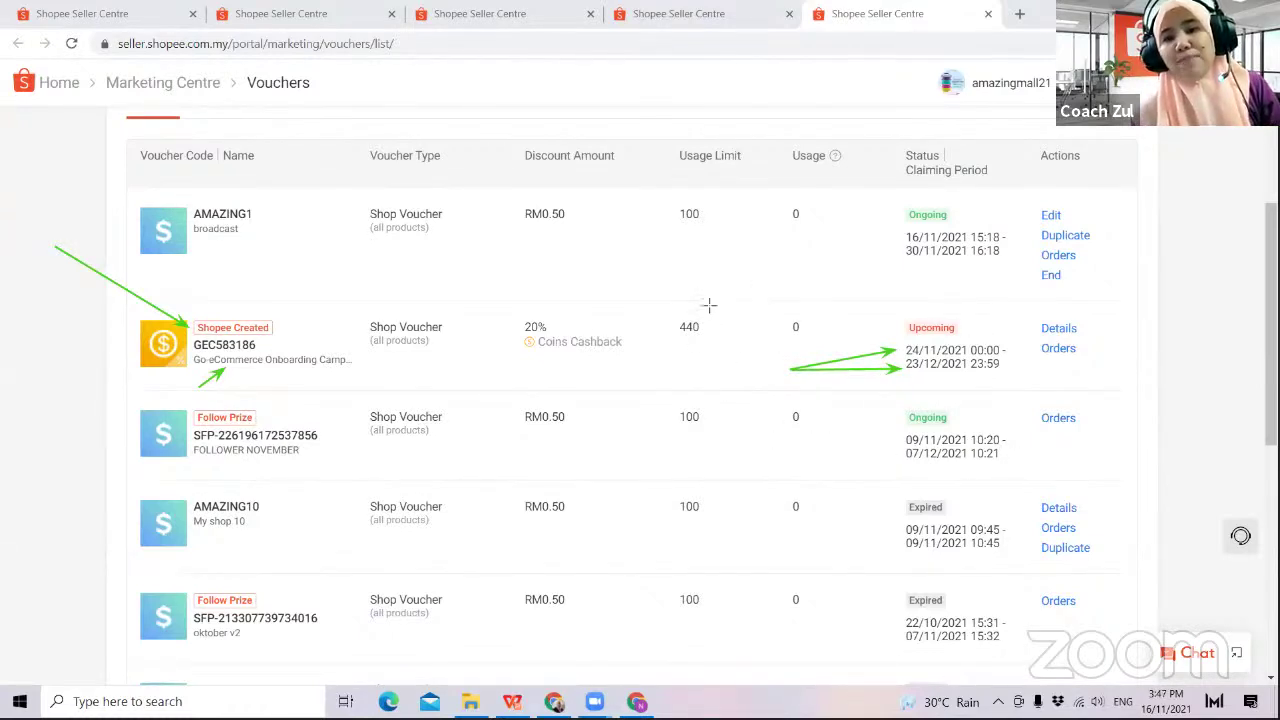
pyautogui.moveTo(718, 281); pyautogui.dragTo(705, 313)
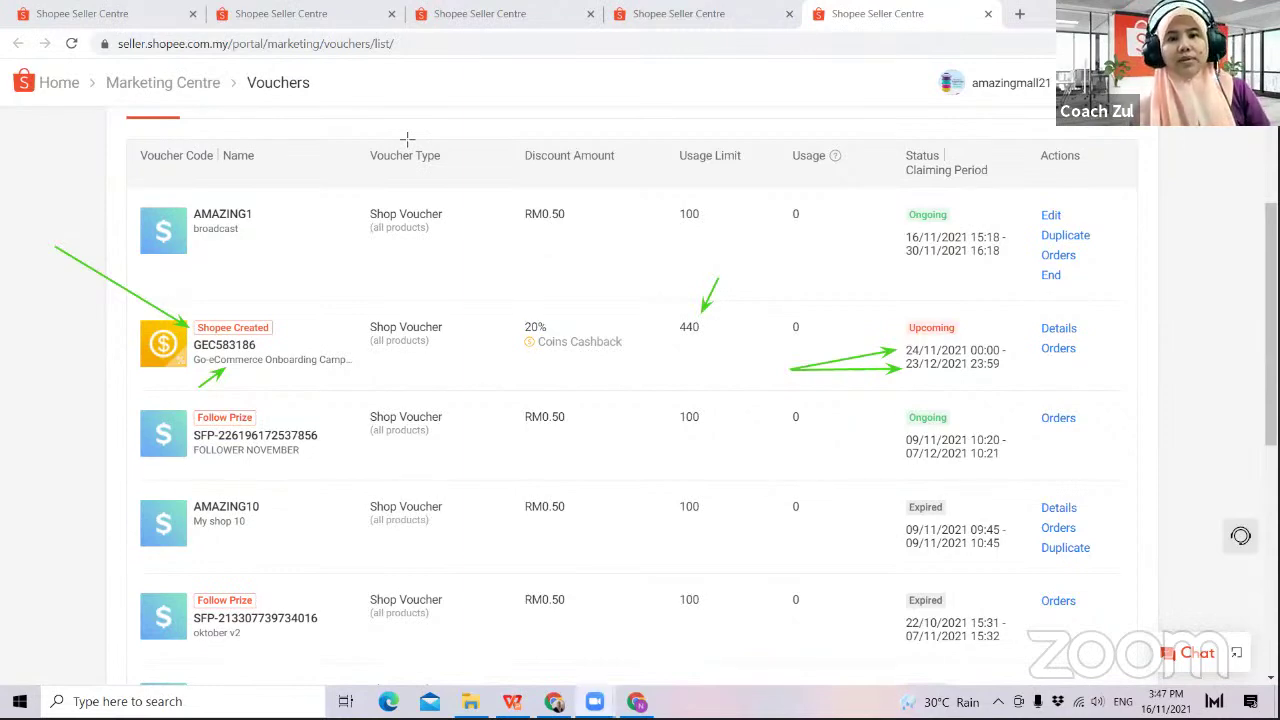
pyautogui.click(714, 20)
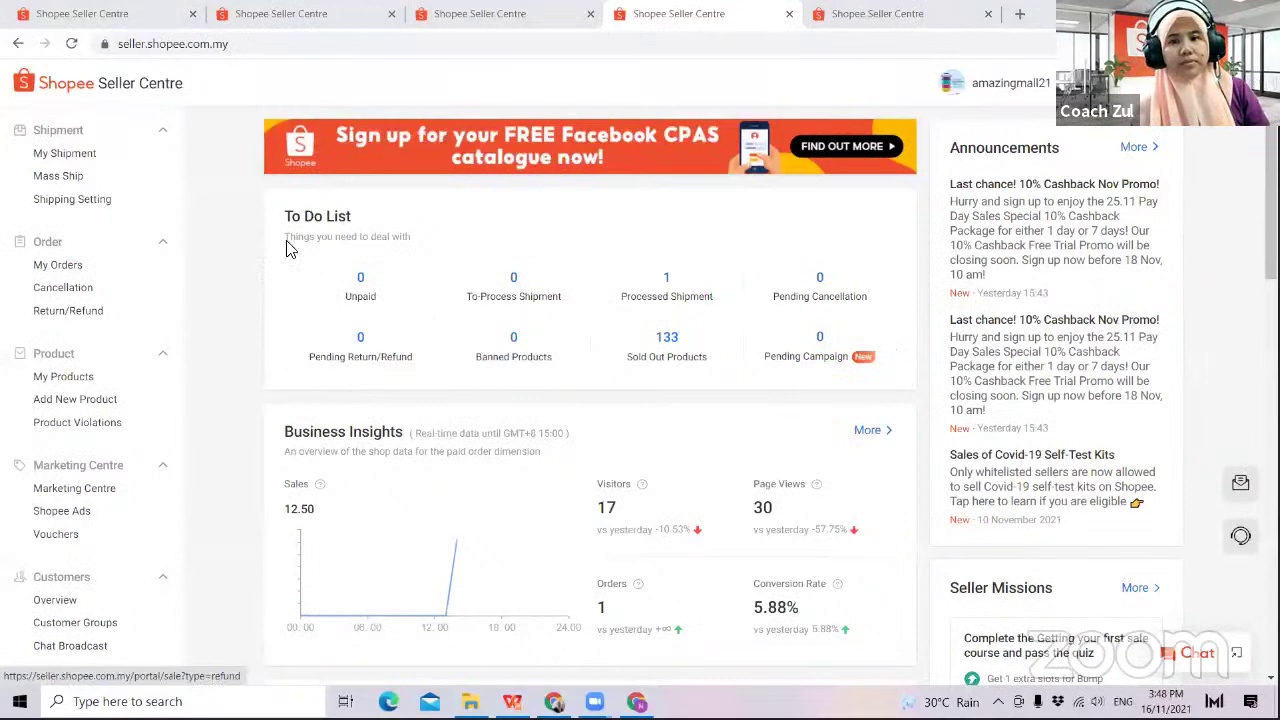
pyautogui.click(840, 16)
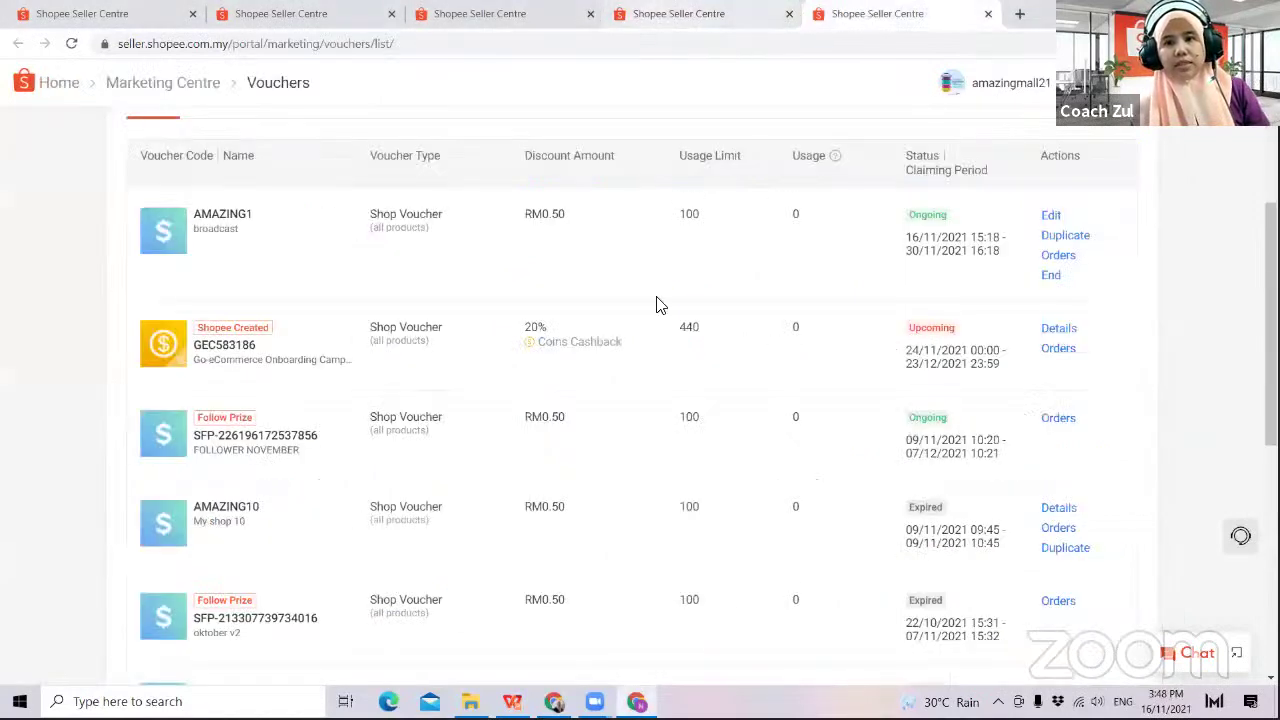
# - Switch to the other shop's Seller Centre window and open the Marketing Centre to show all its marketing tools
pyautogui.click(636, 701)
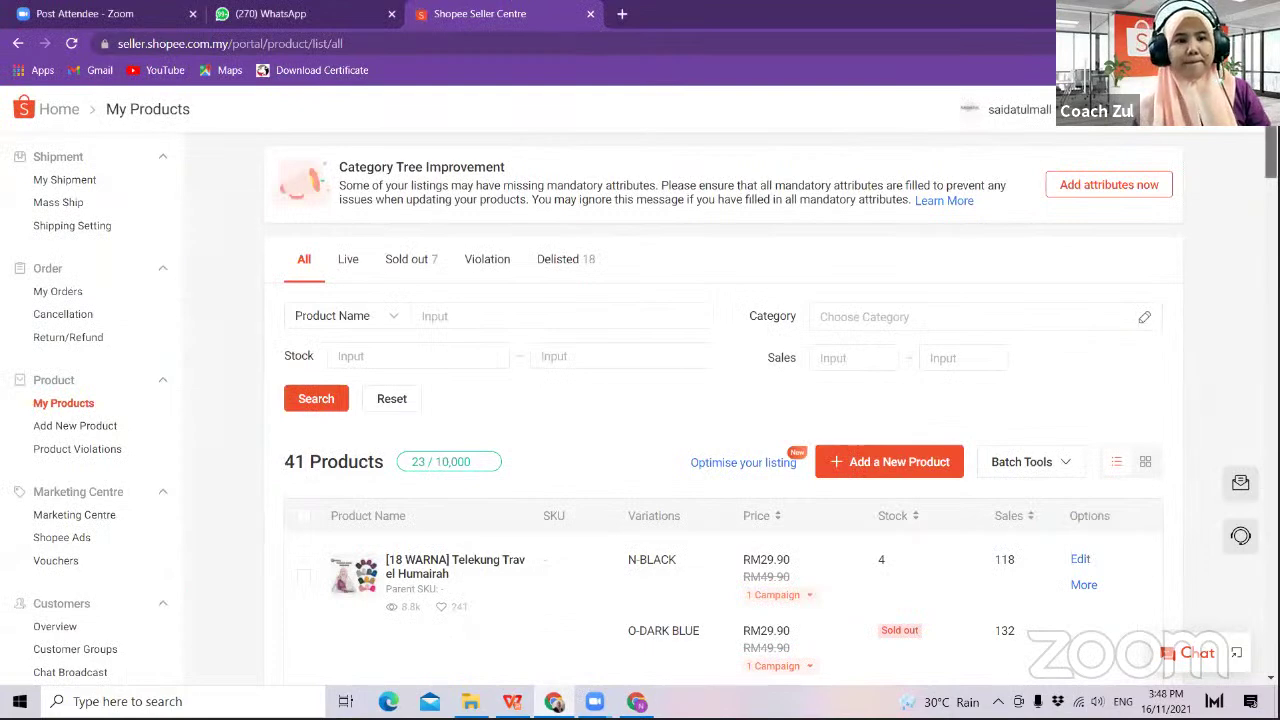
pyautogui.scroll(-1, 530, 427)
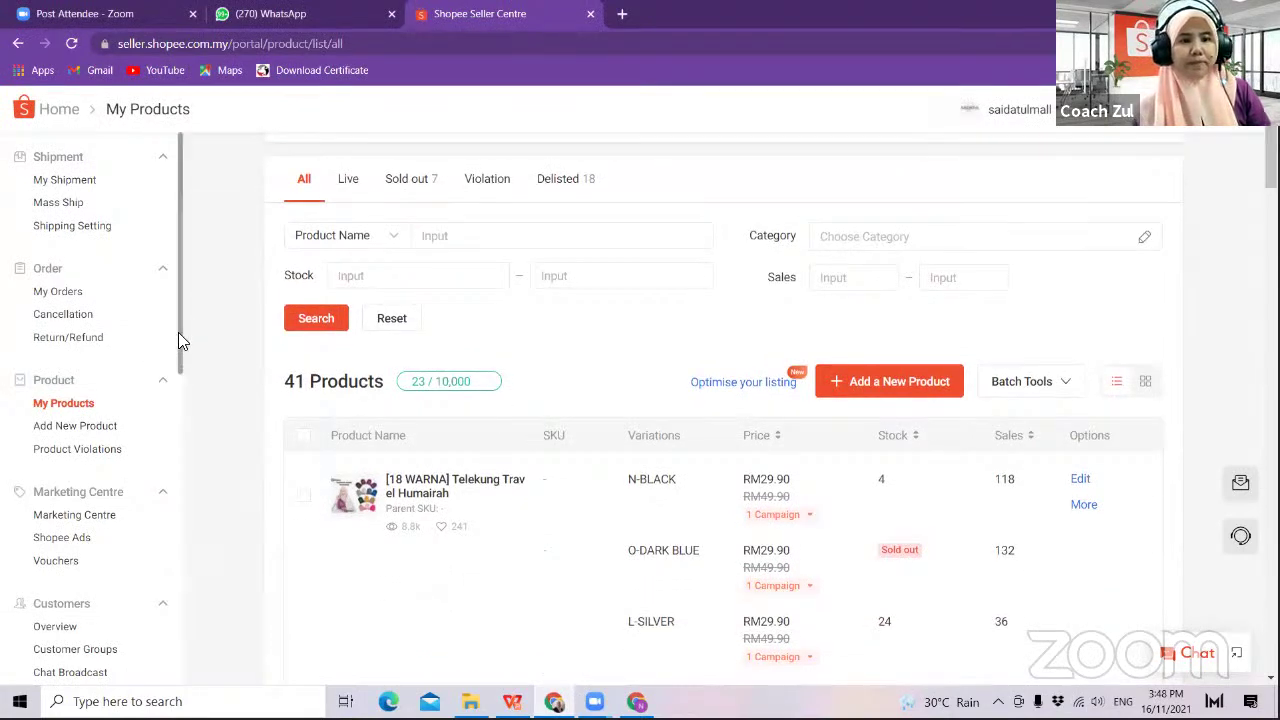
pyautogui.scroll(-1, 178, 341)
pyautogui.scroll(-3, 182, 346)
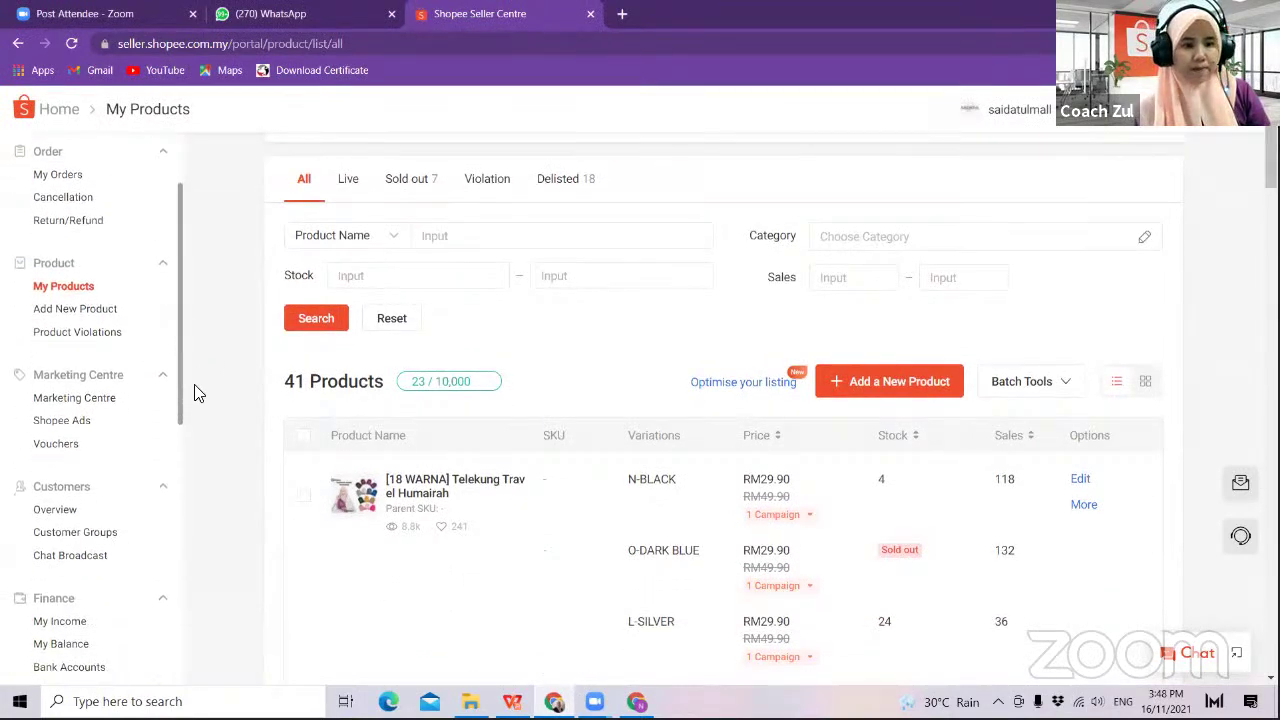
pyautogui.scroll(-3, 150, 390)
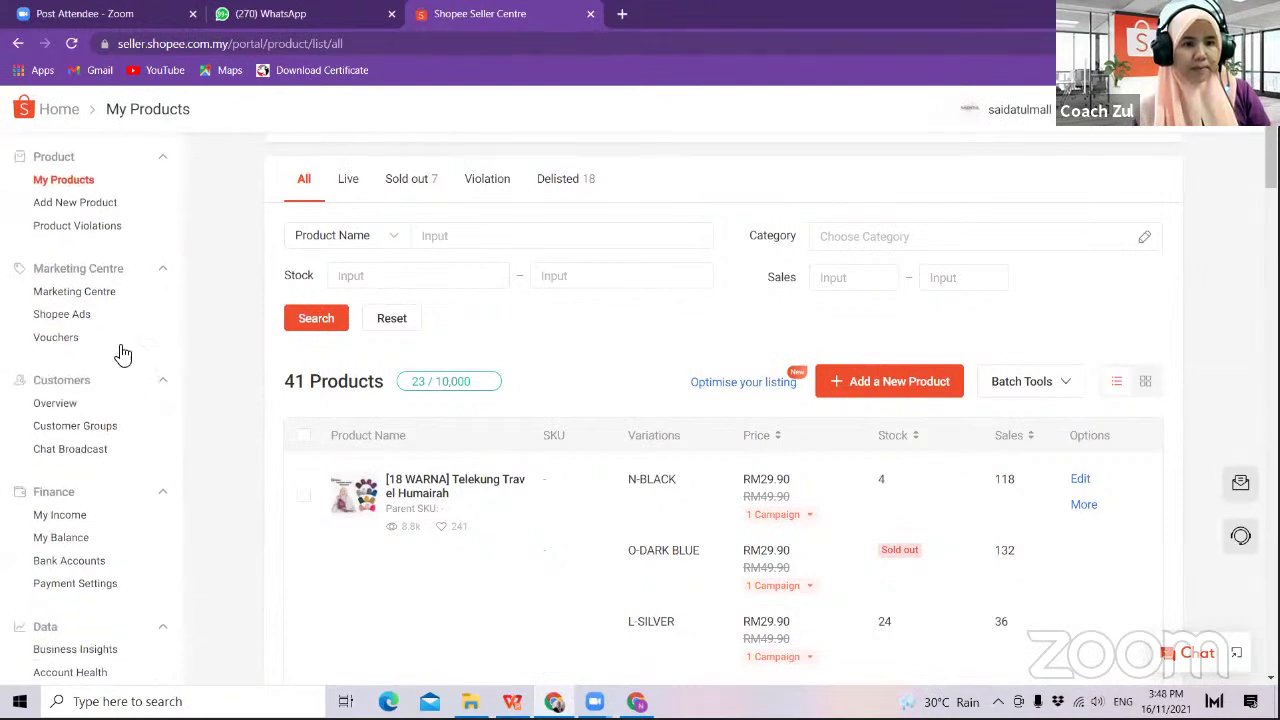
pyautogui.click(80, 292)
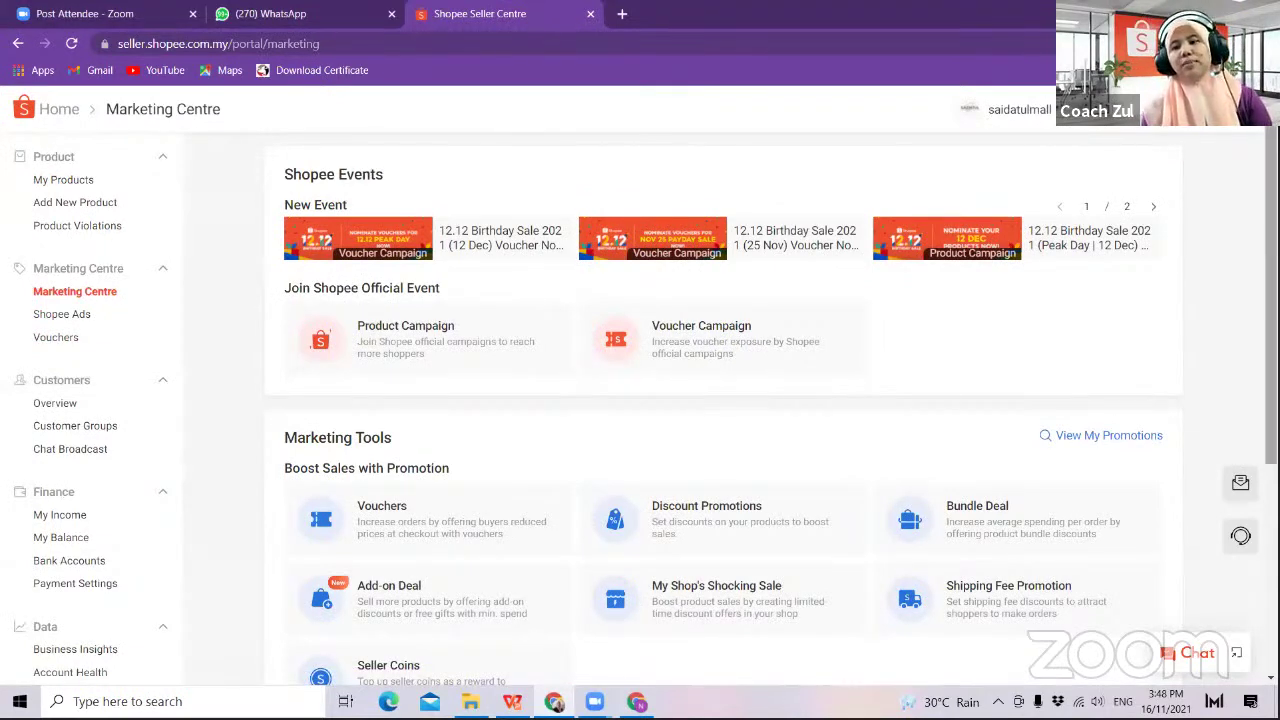
pyautogui.scroll(-3, 722, 410)
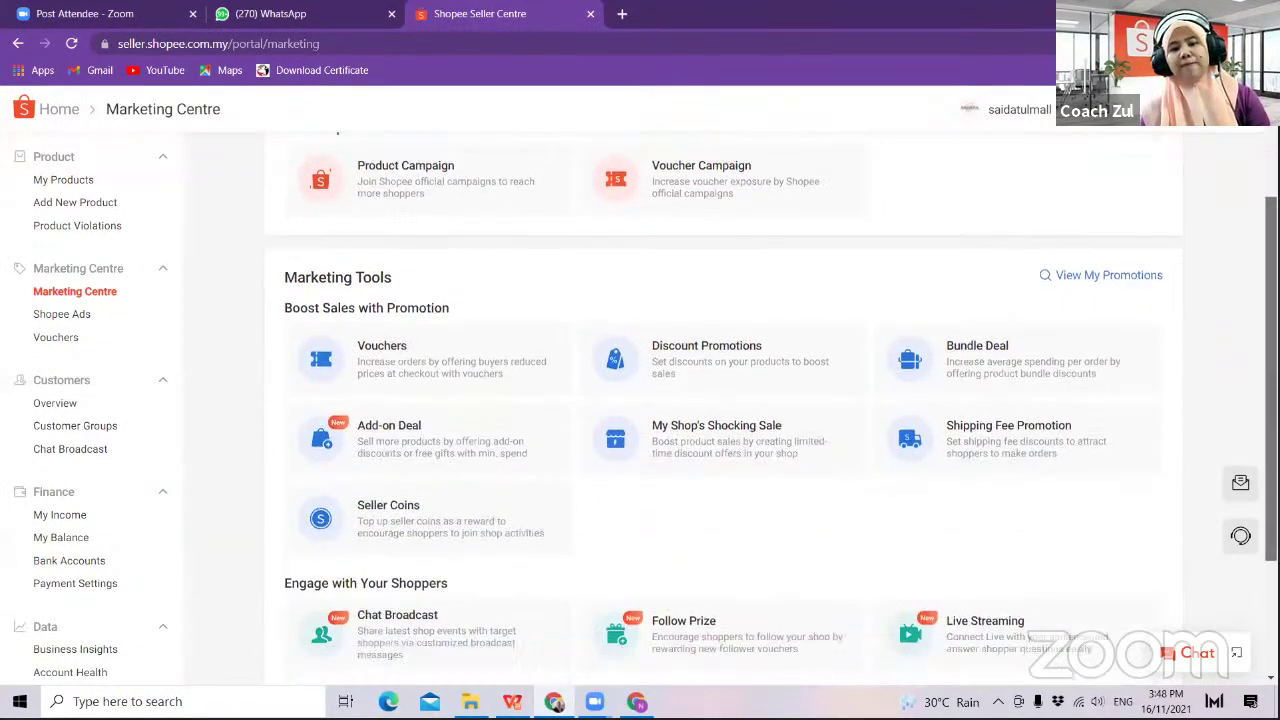
pyautogui.scroll(-1, 722, 410)
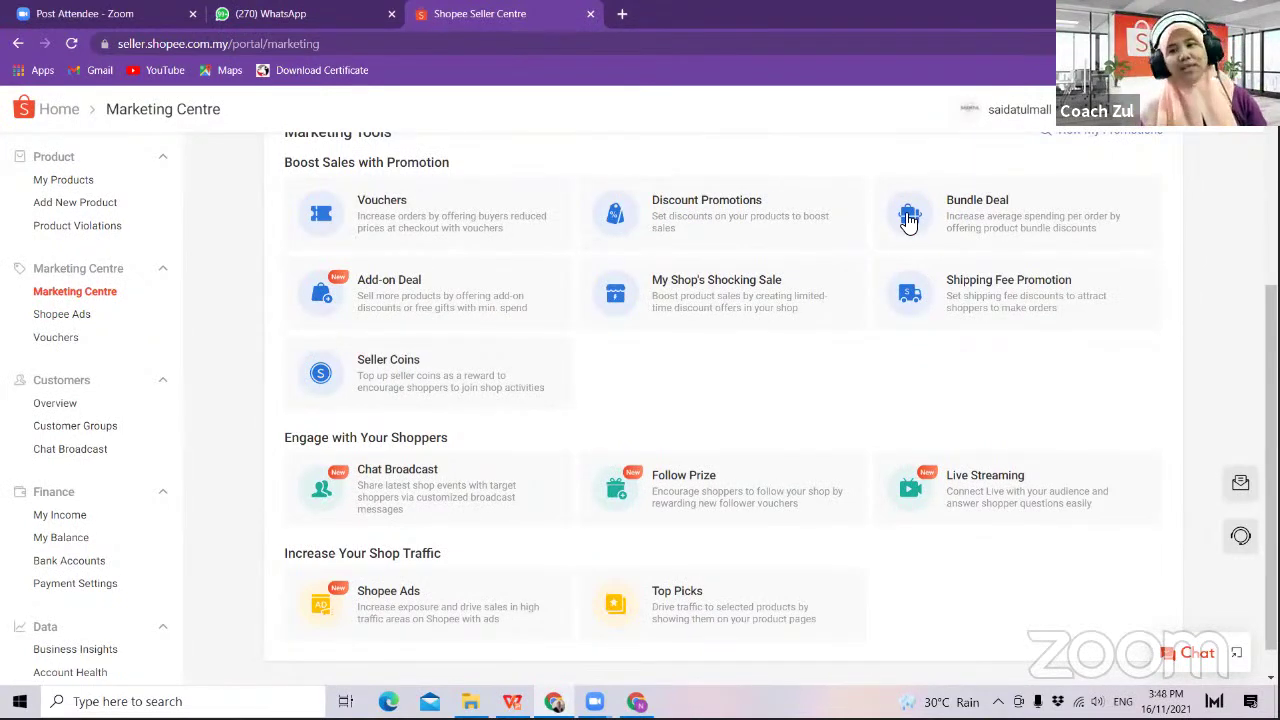
# - Look at the Seller Coins page, return to the Marketing Centre and mark the Seller Coins tool with a green arrow
pyautogui.click(400, 358)
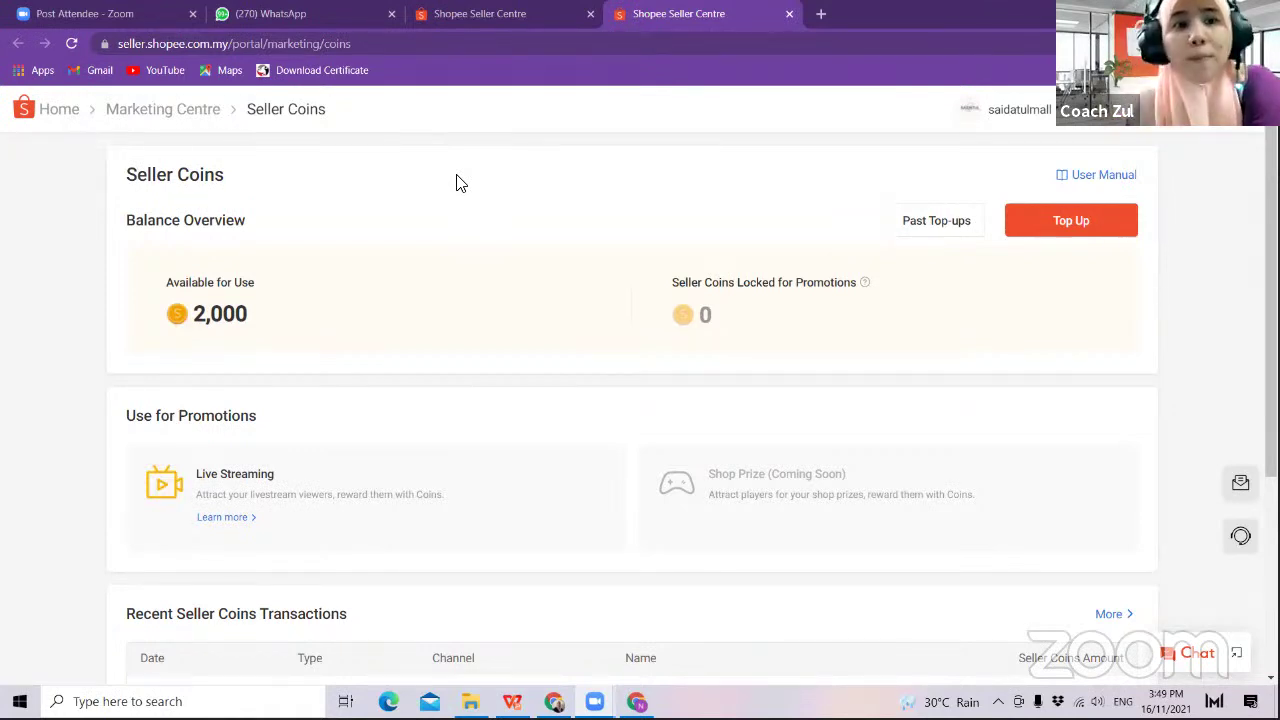
pyautogui.click(143, 95)
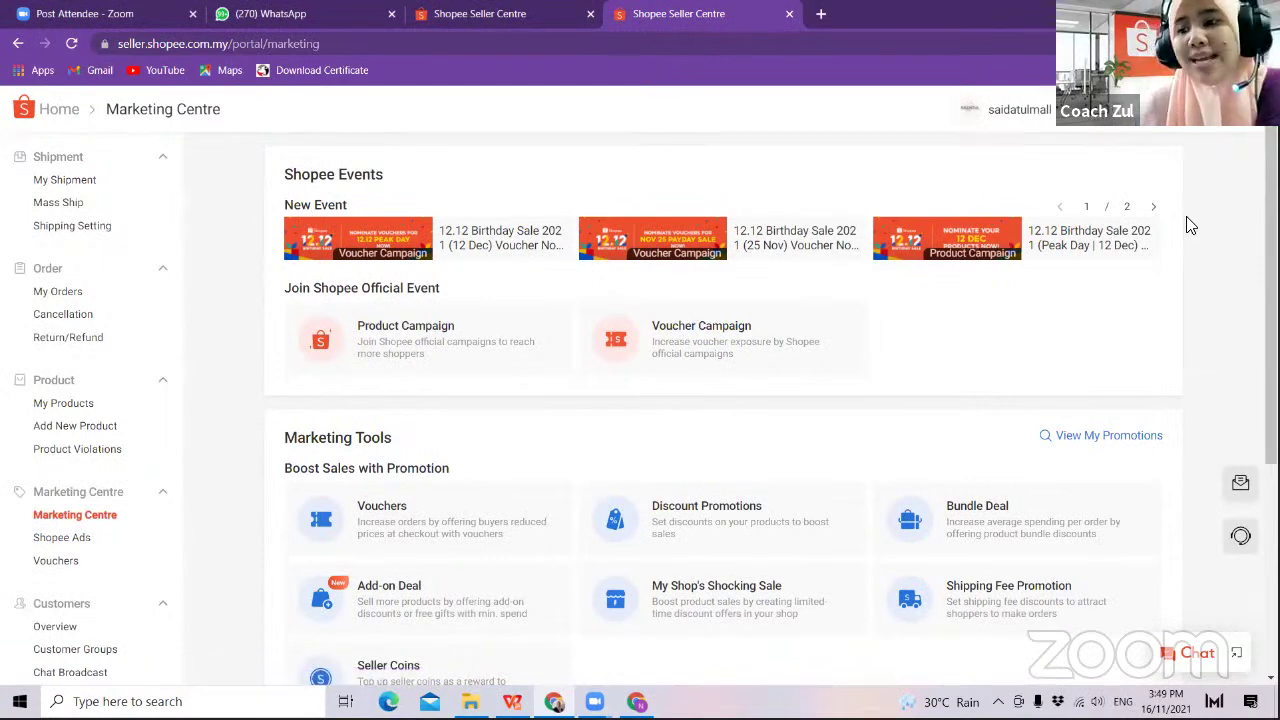
pyautogui.scroll(-2, 1206, 354)
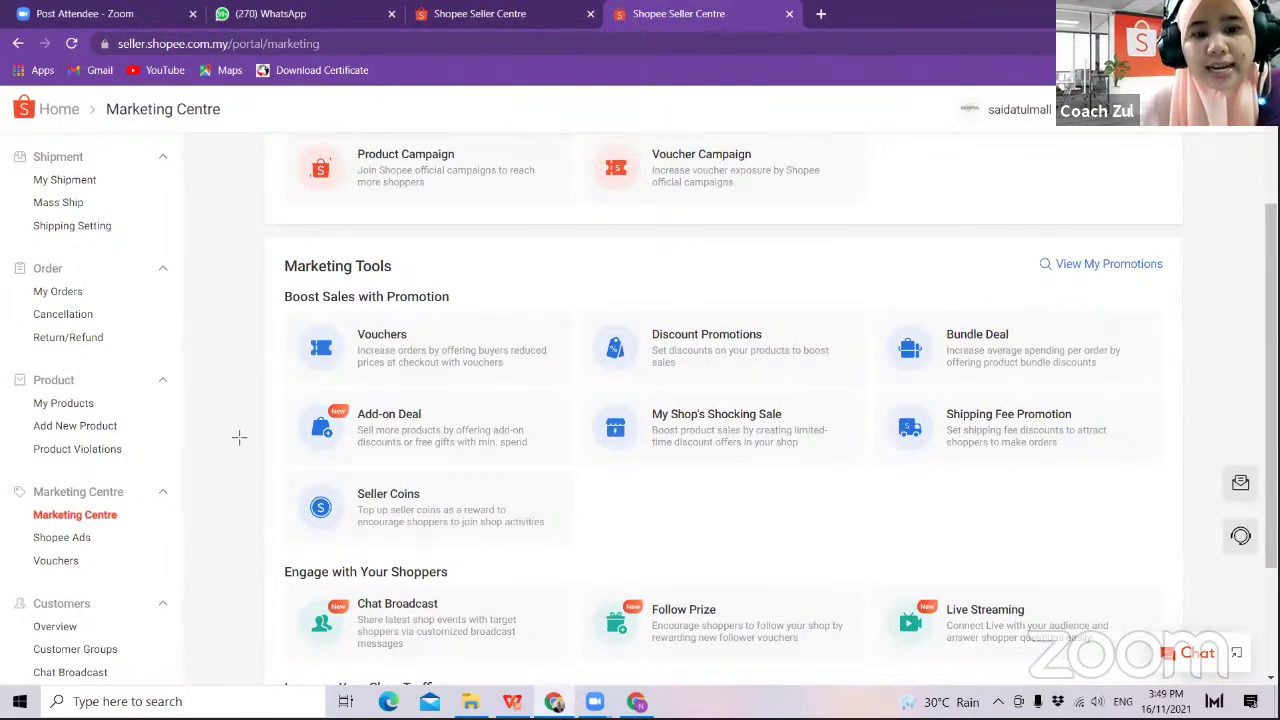
pyautogui.moveTo(239, 437); pyautogui.dragTo(318, 488)
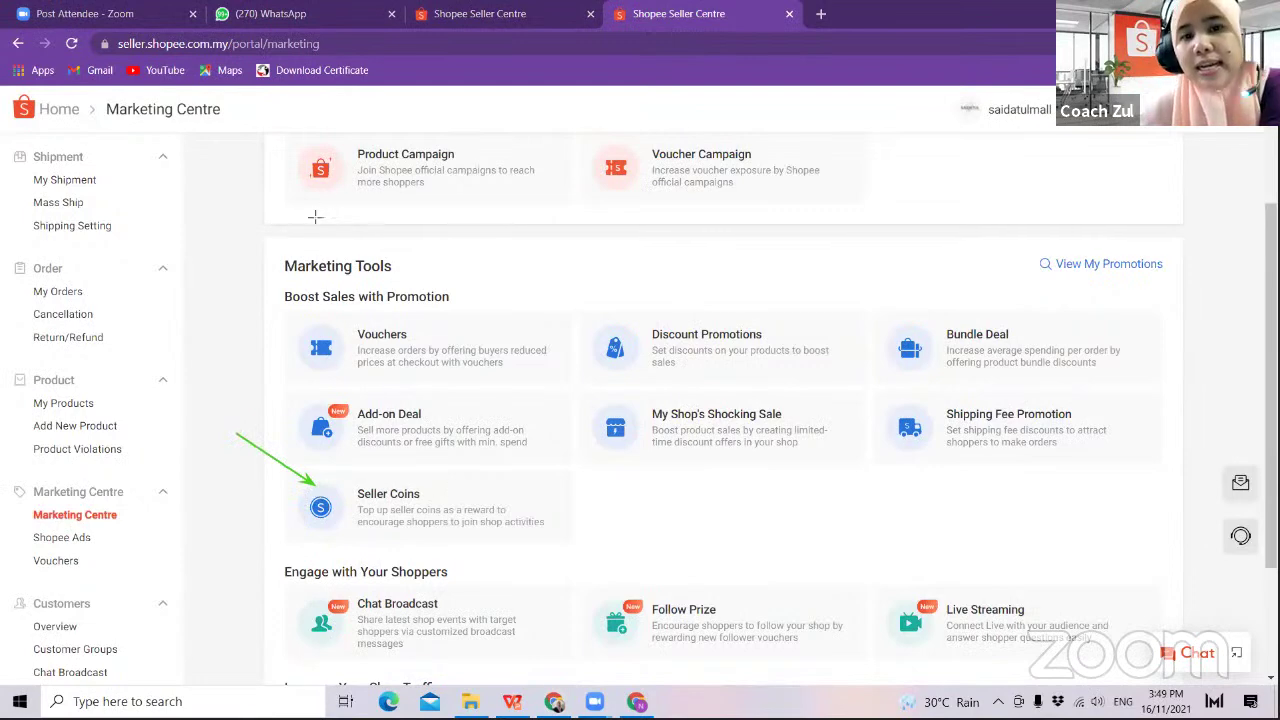
# - Open the Seller Coins top-up options and select the Coin*2000 package, followed by Coin*3000
pyautogui.click(393, 511)
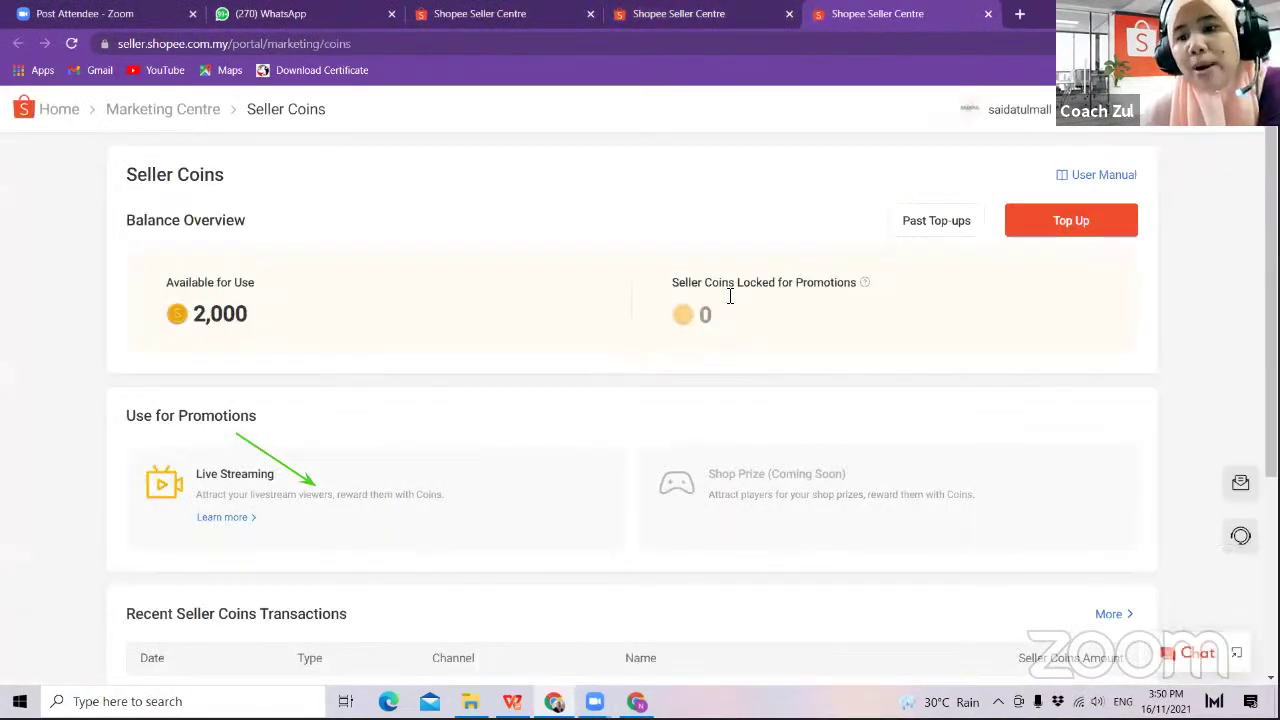
pyautogui.click(1053, 231)
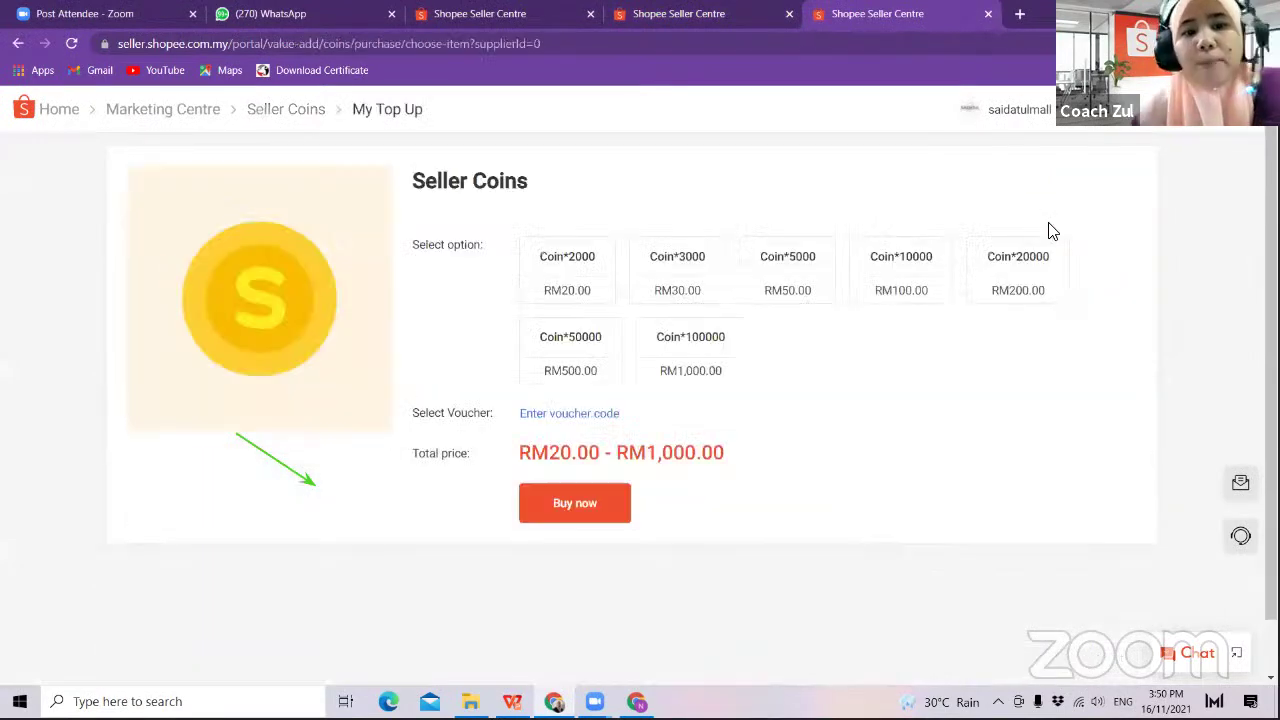
pyautogui.click(566, 247)
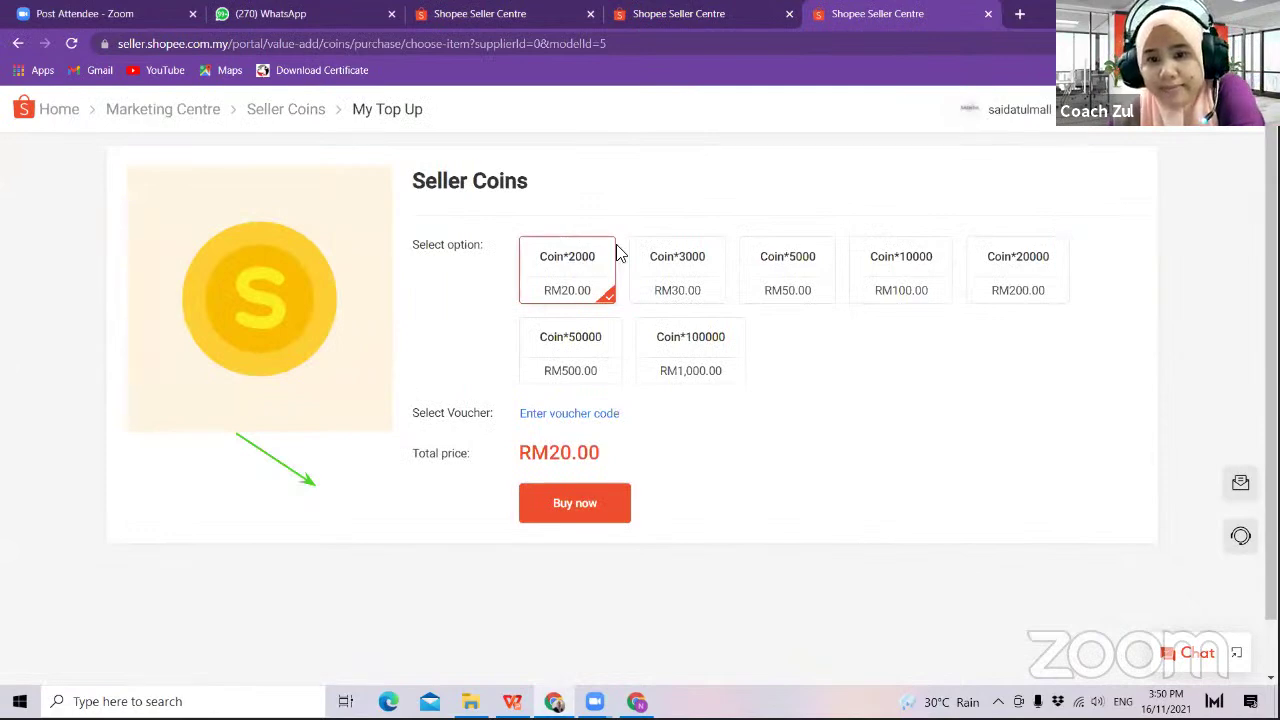
pyautogui.click(669, 275)
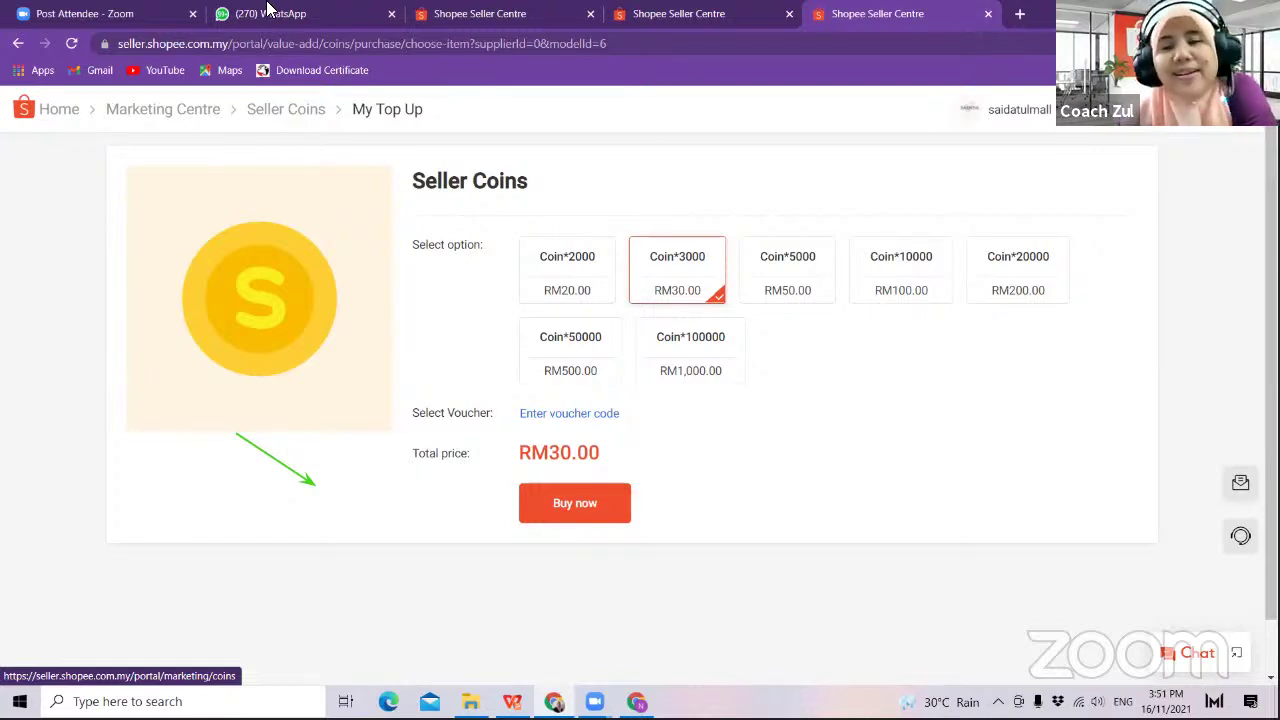
# - Return to the Marketing Centre, mark Top Picks with a green arrow and open the shop's Top Picks collections
pyautogui.click(662, 13)
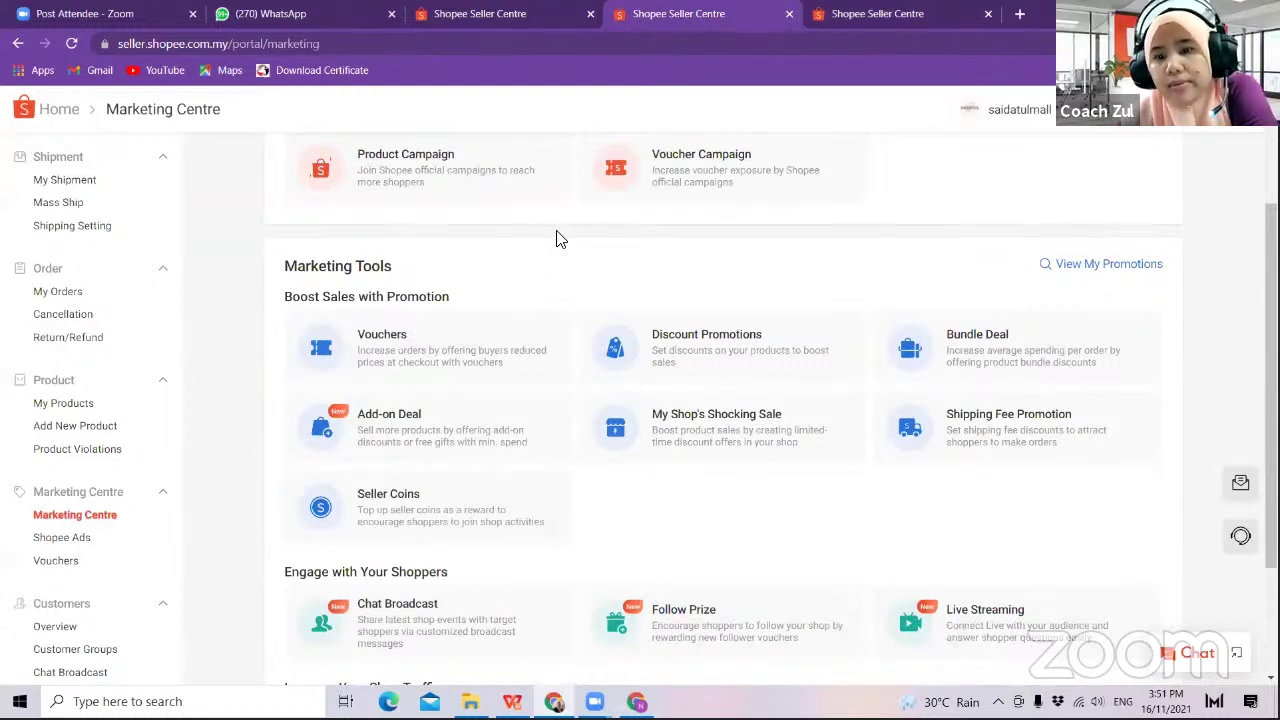
pyautogui.scroll(-3, 720, 410)
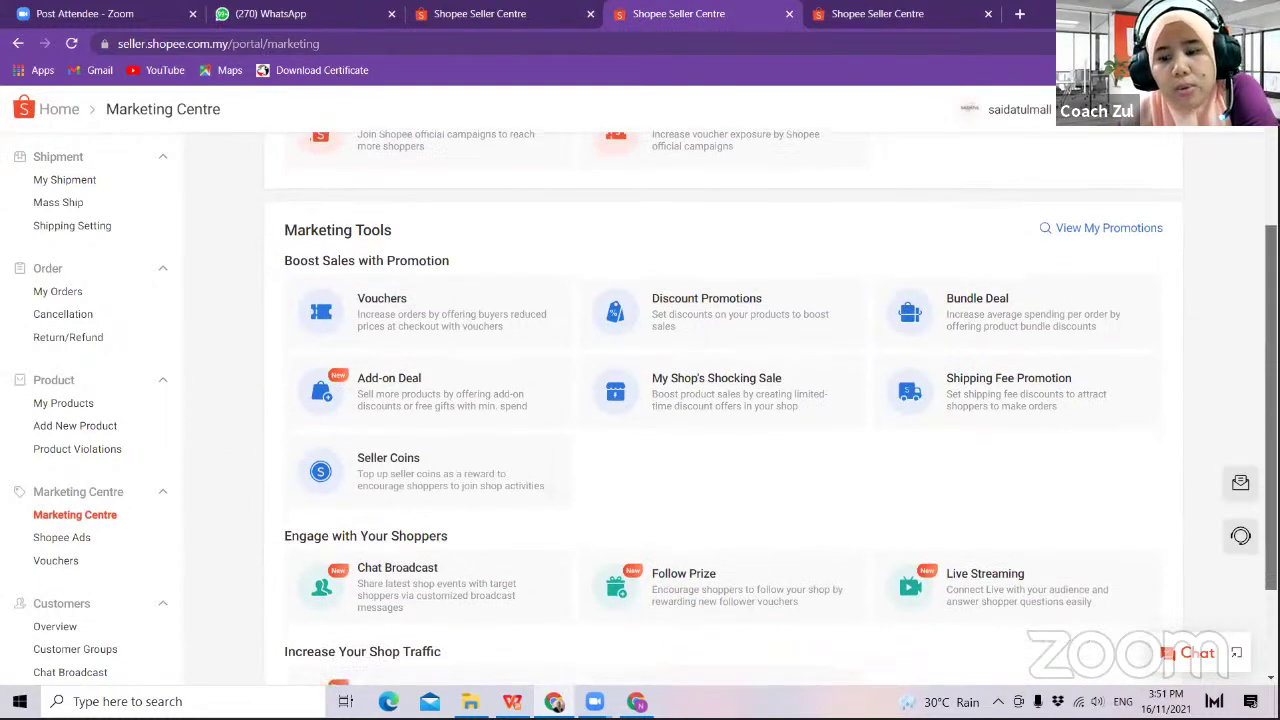
pyautogui.scroll(-1, 1159, 346)
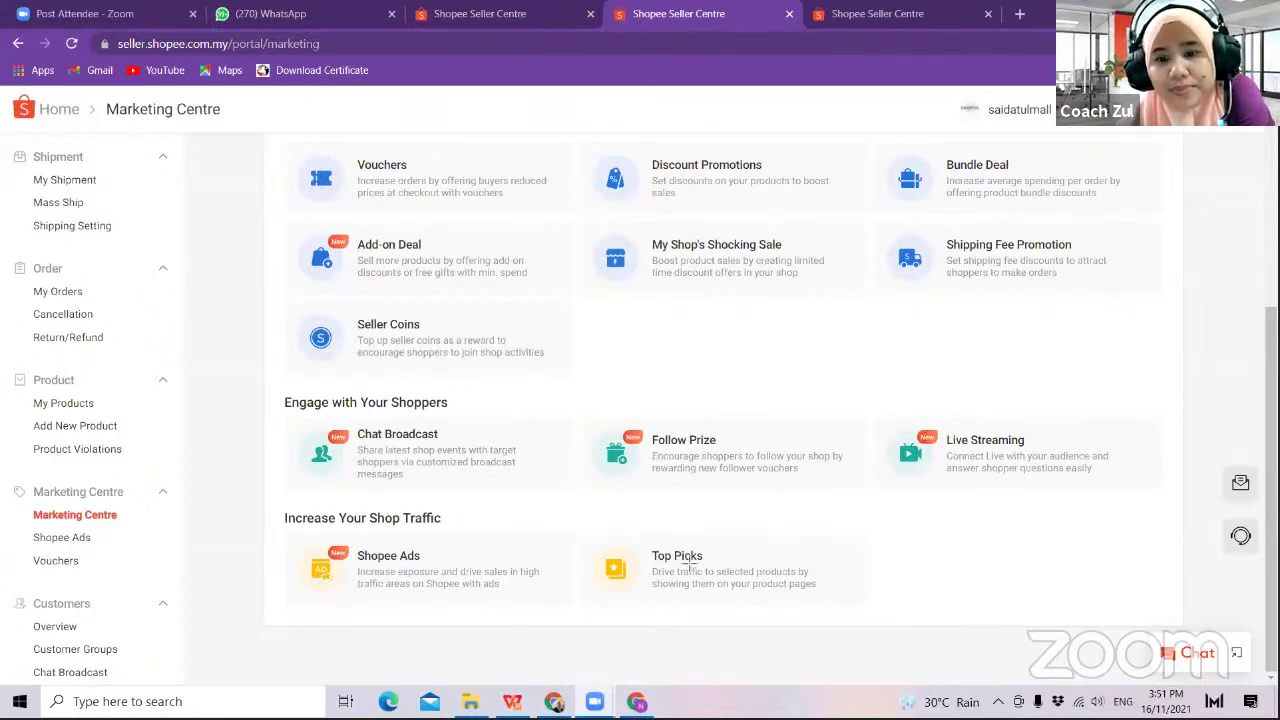
pyautogui.moveTo(617, 491); pyautogui.dragTo(648, 562)
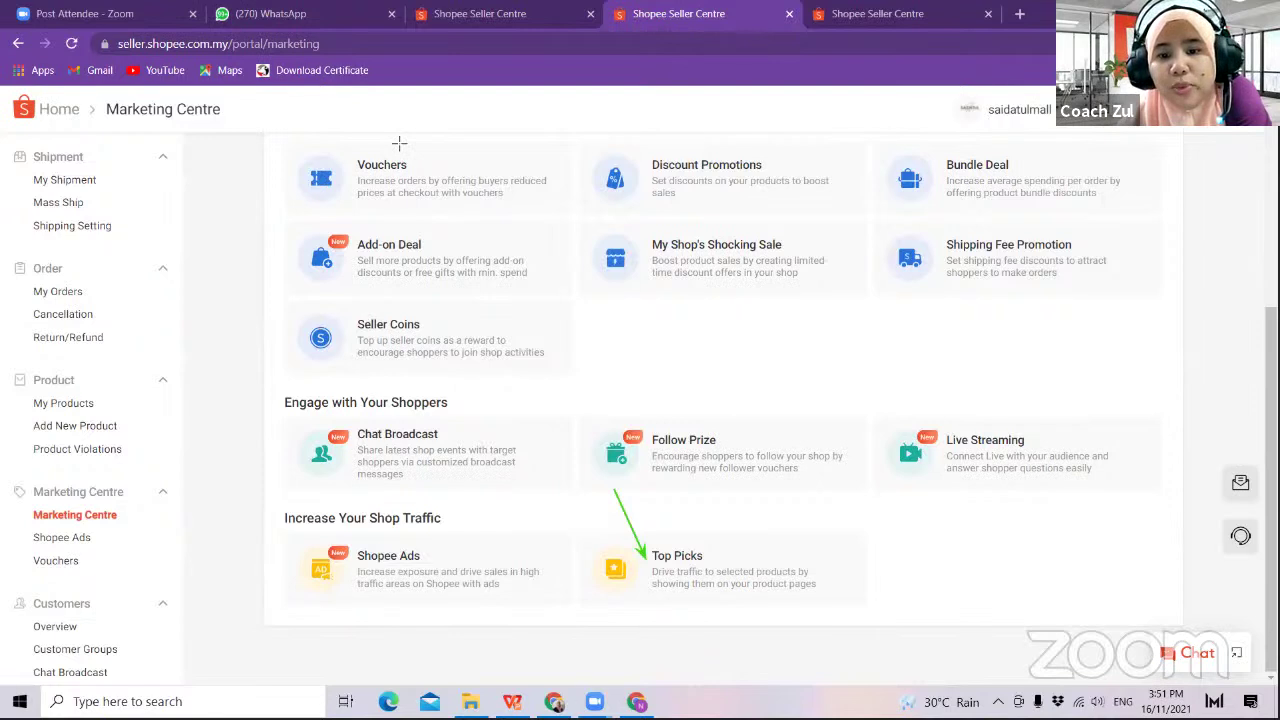
pyautogui.click(687, 567)
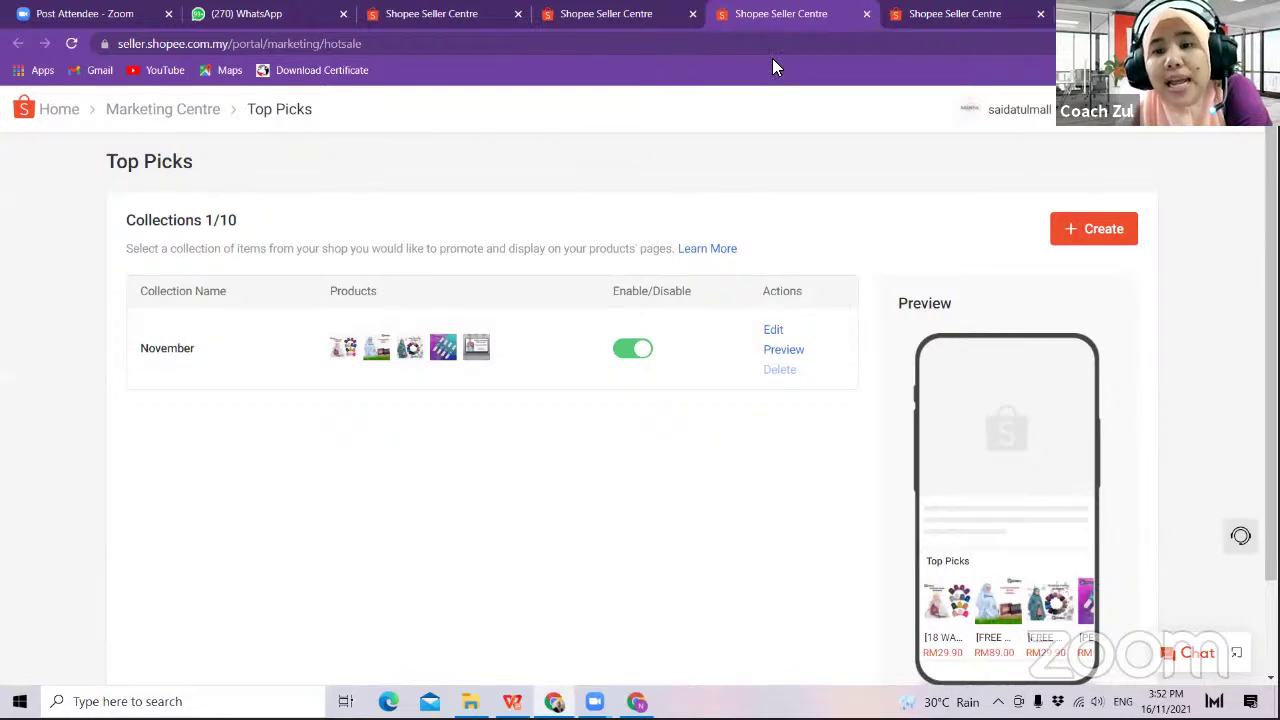
# - Switch to the shop window showing the voucher list and open that shop's Top Picks collections through its Marketing Centre
pyautogui.moveTo(636, 701)
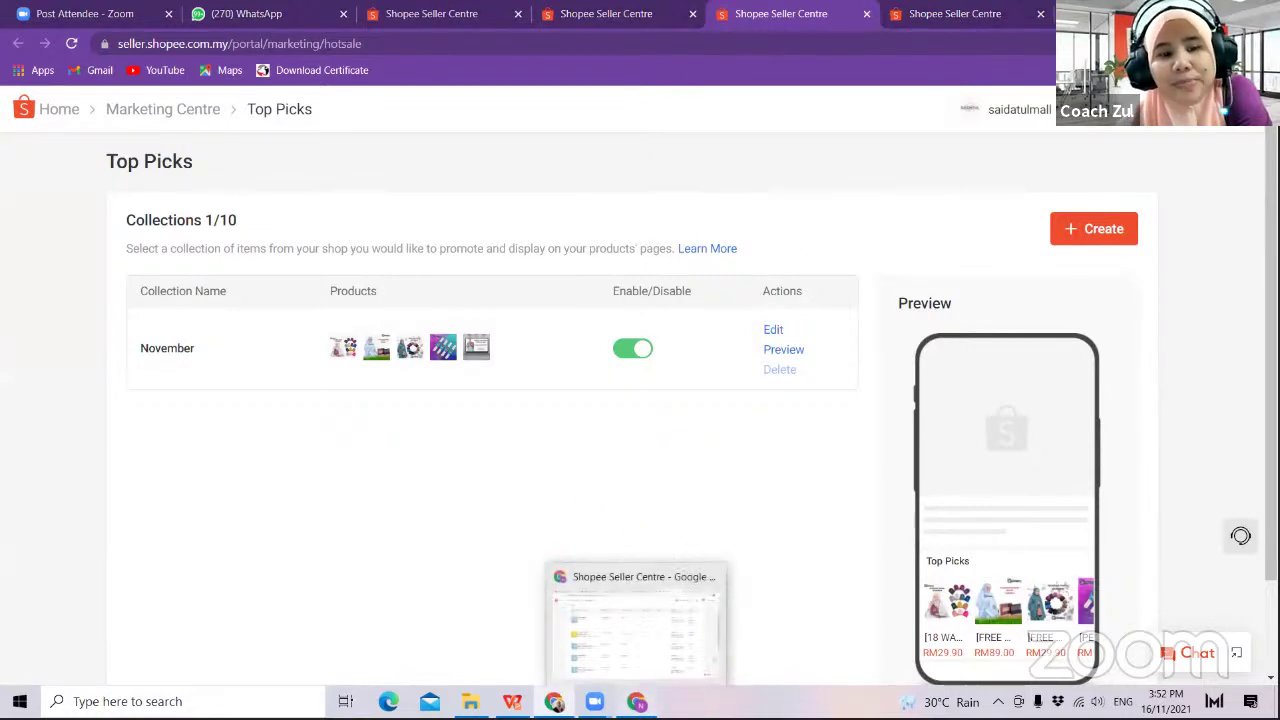
pyautogui.click(636, 620)
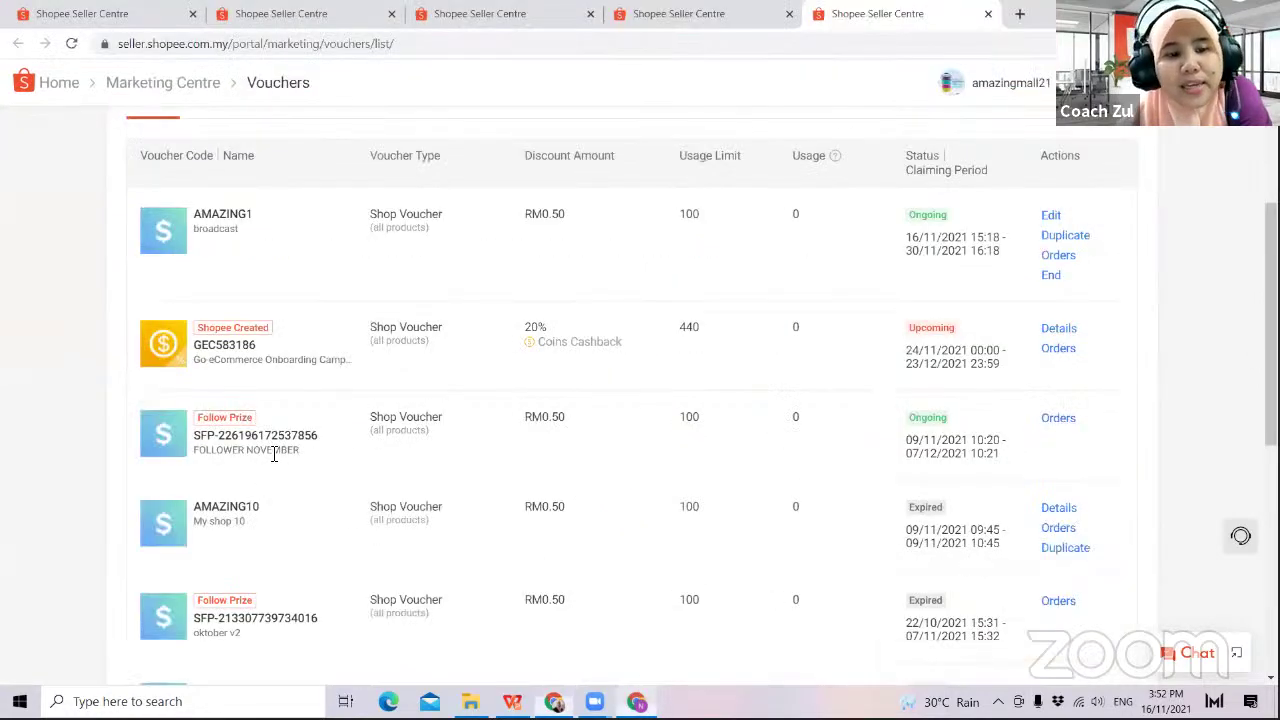
pyautogui.click(59, 88)
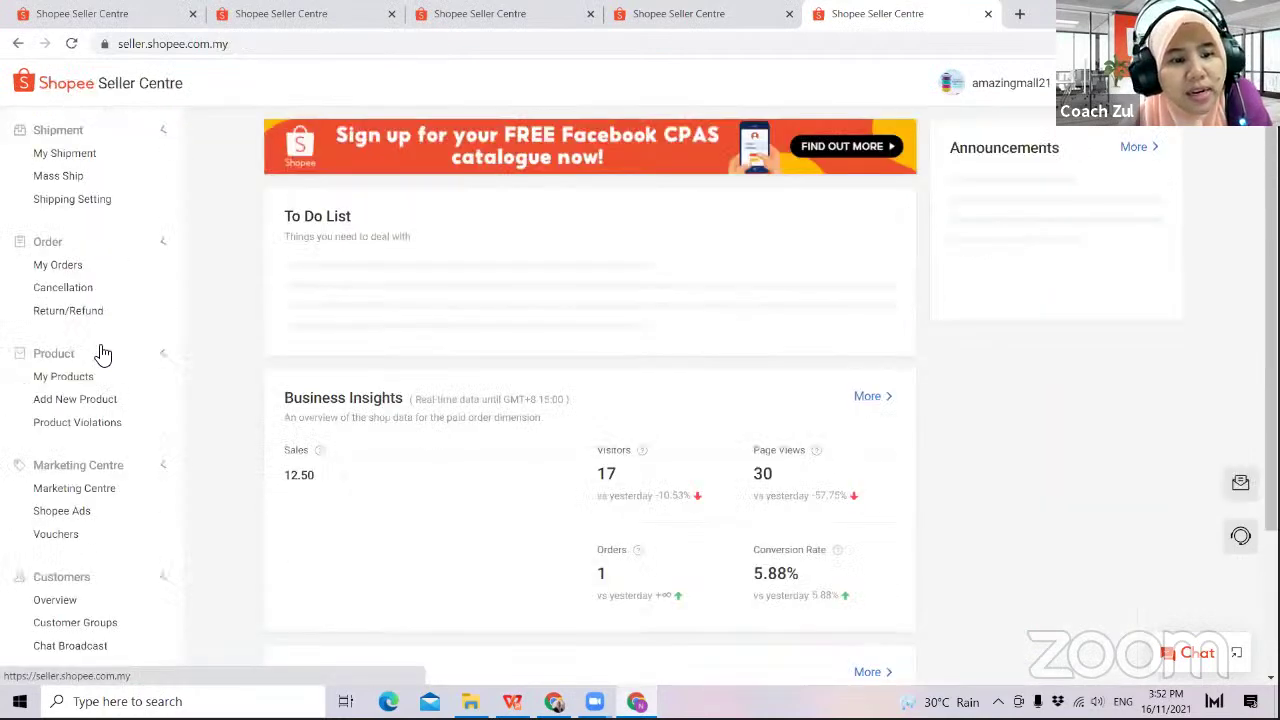
pyautogui.click(90, 490)
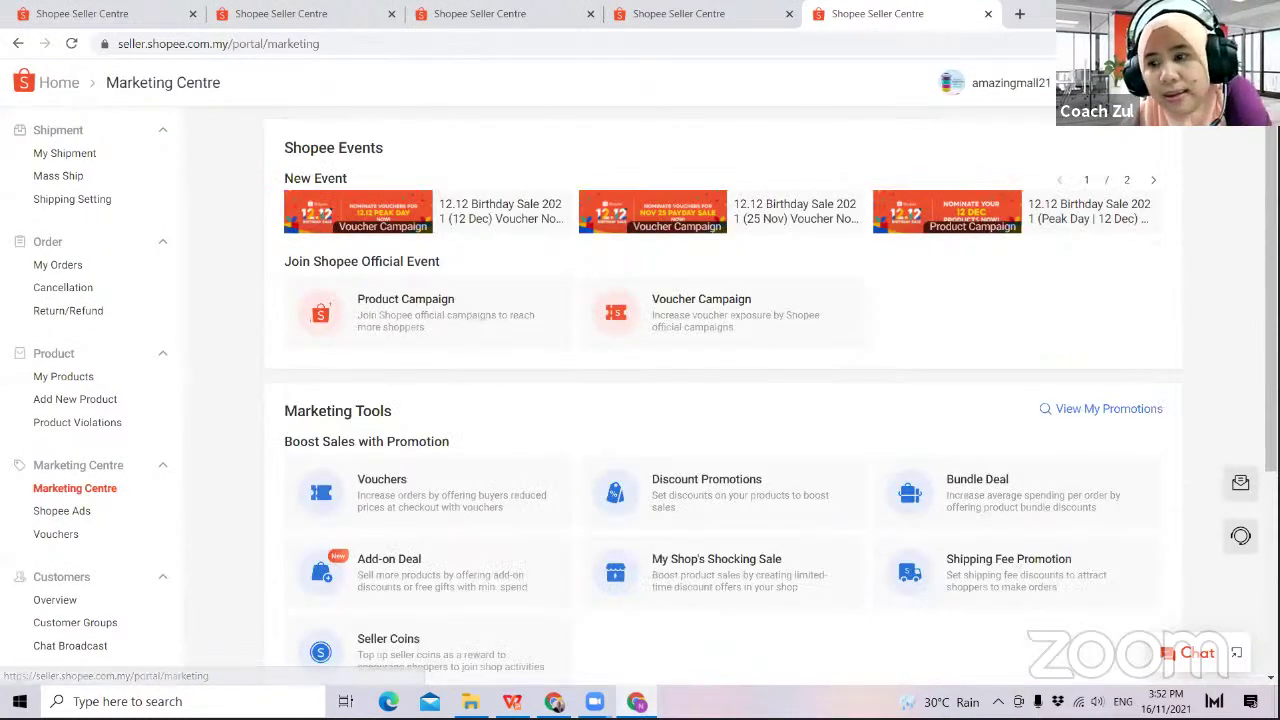
pyautogui.scroll(-3, 1071, 425)
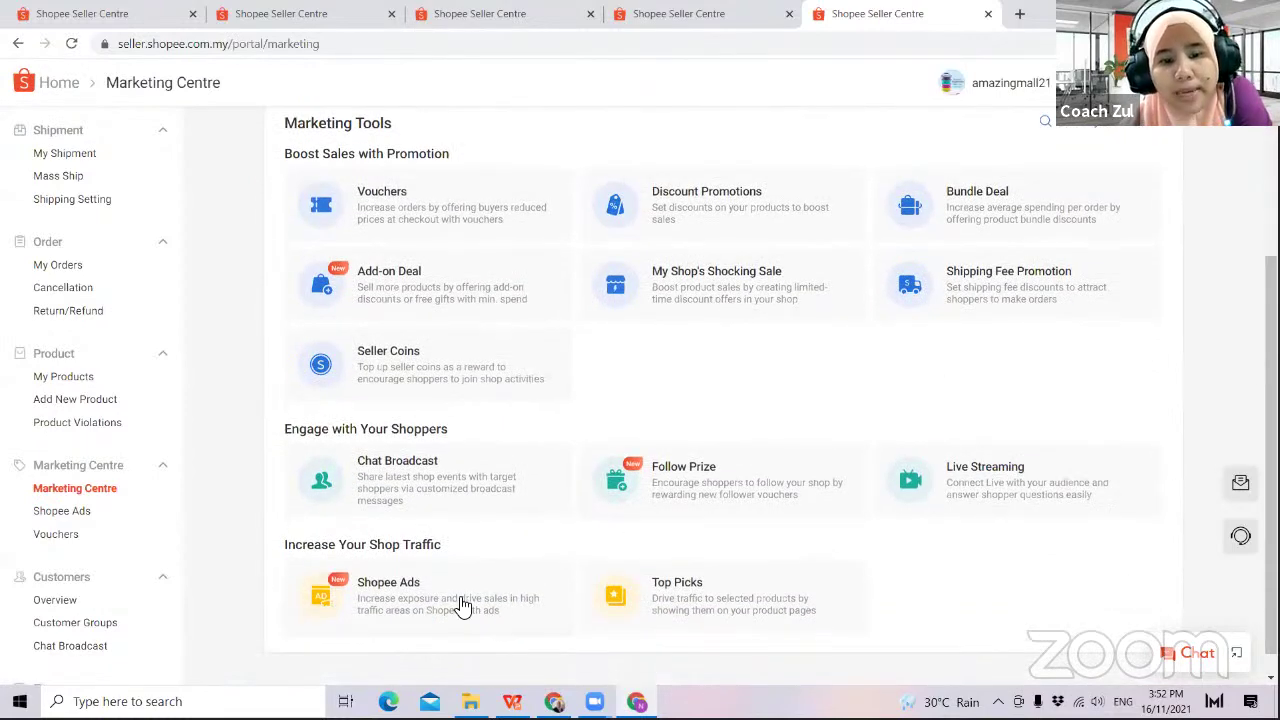
pyautogui.click(690, 608)
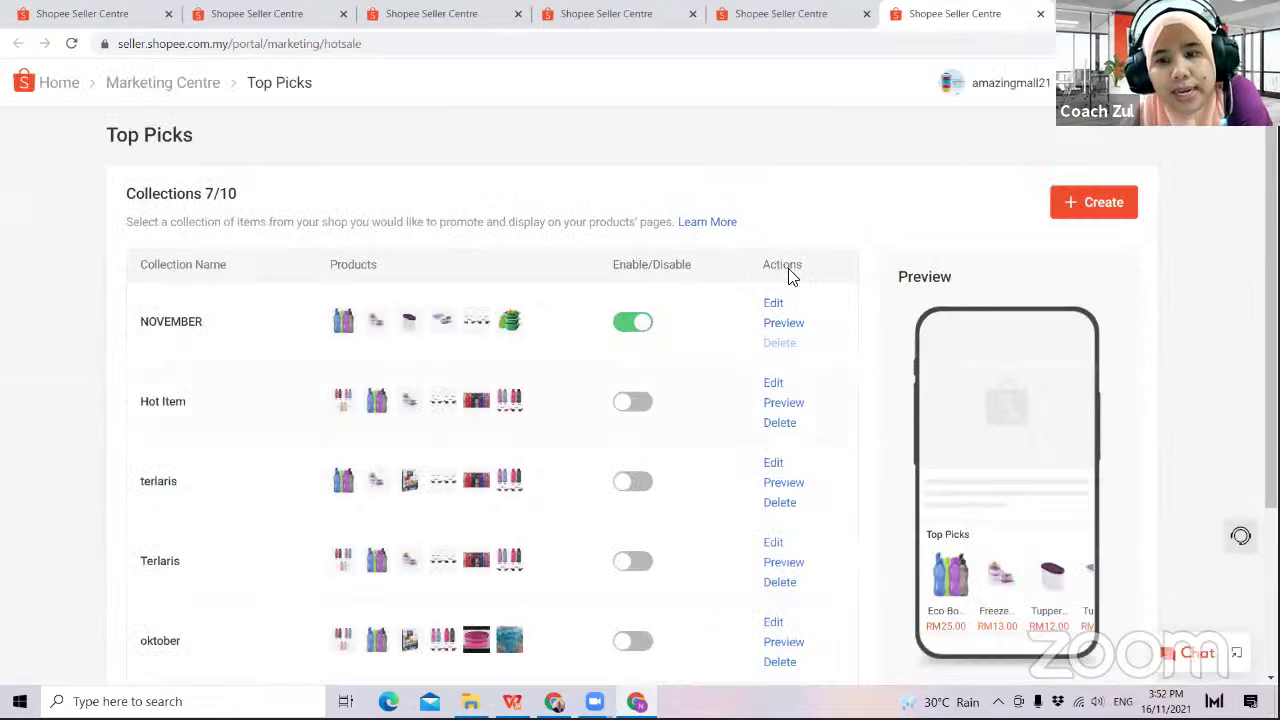
# - Start a new Top Picks collection and name it "disember"
pyautogui.click(1097, 220)
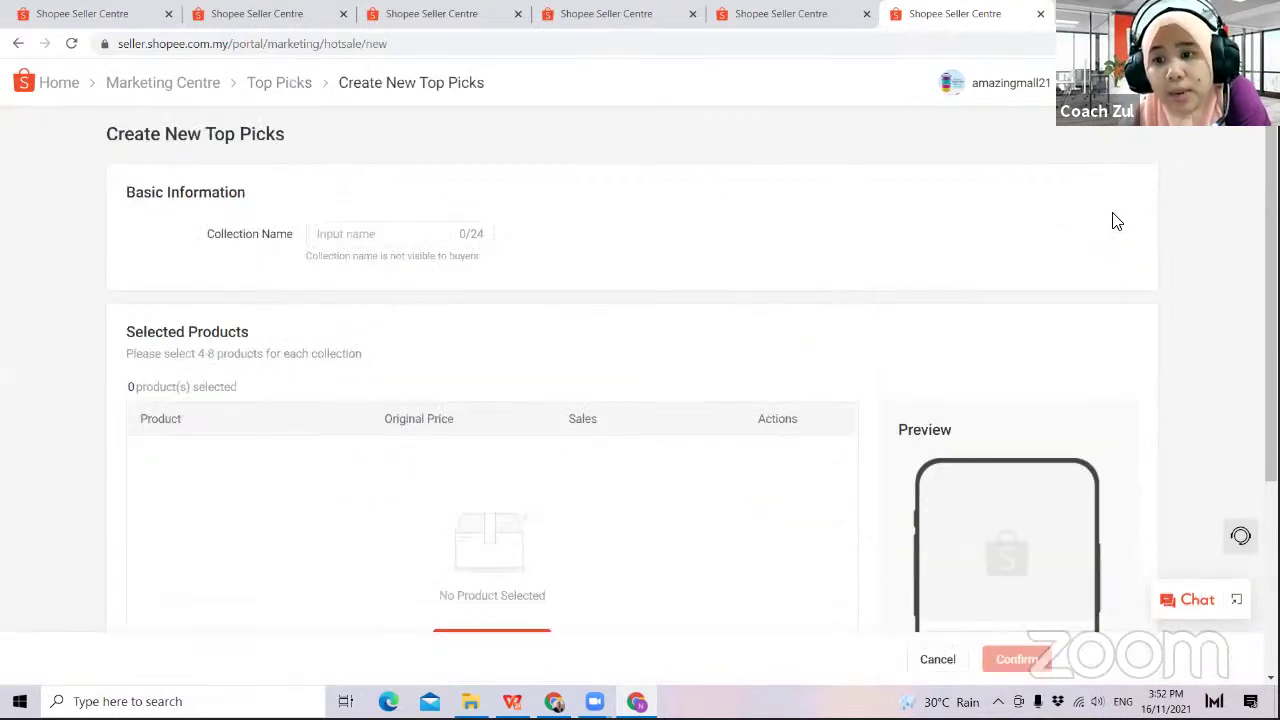
pyautogui.scroll(-1, 1215, 235)
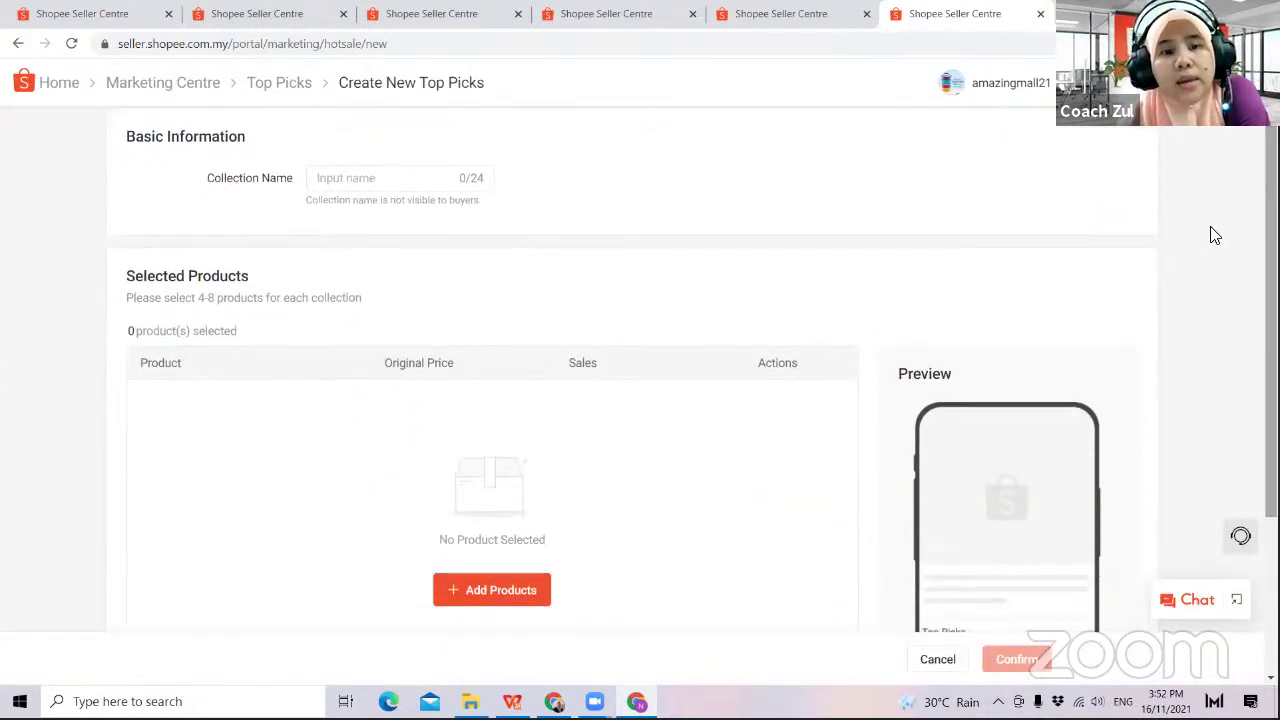
pyautogui.click(470, 182)
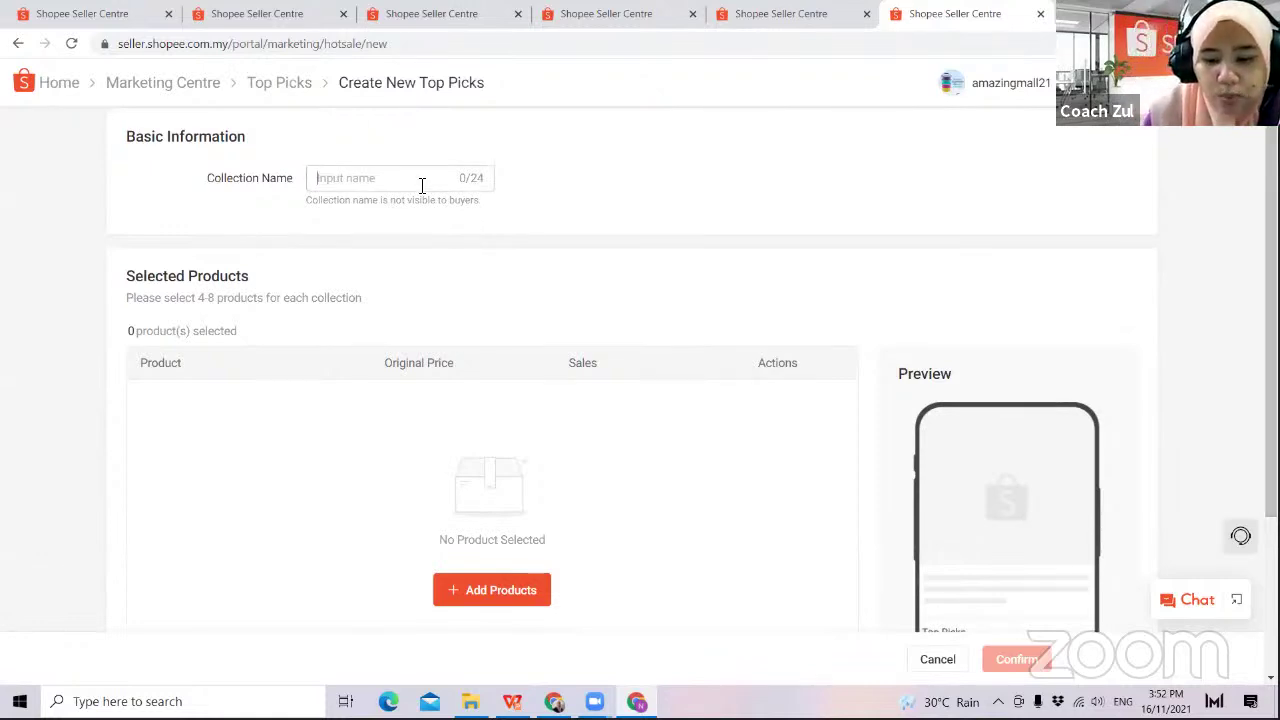
pyautogui.write('dis')
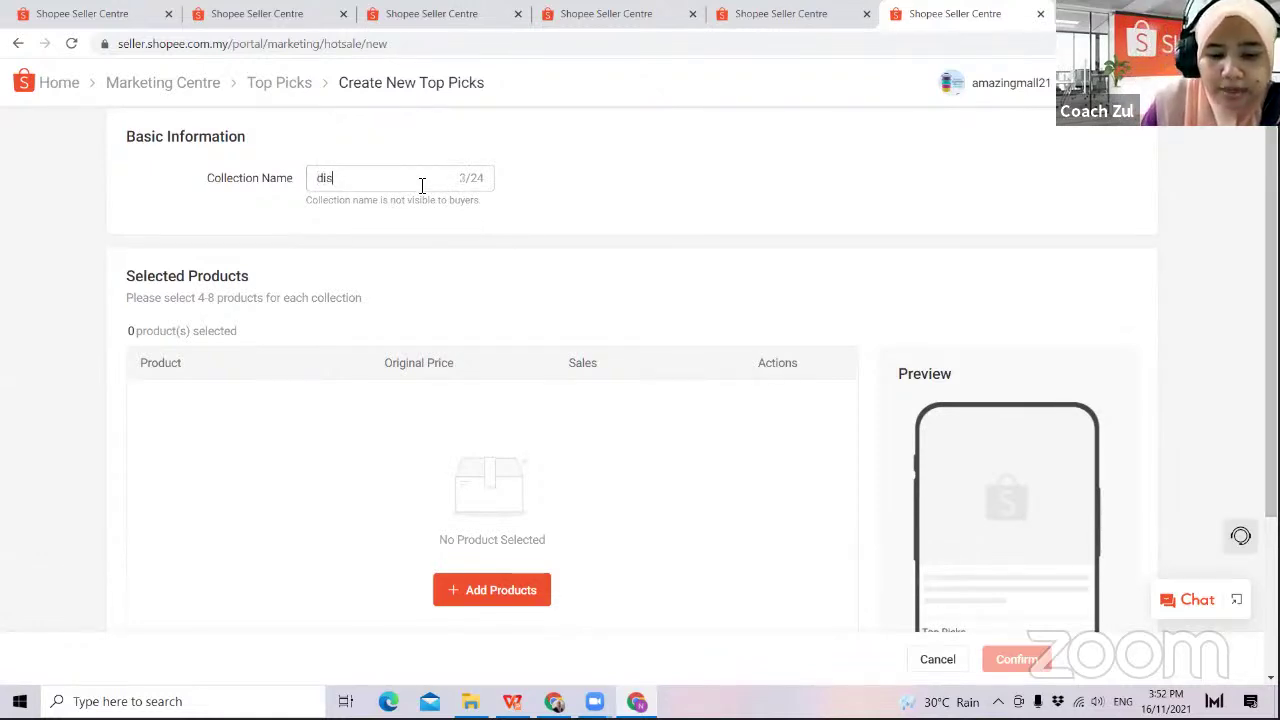
pyautogui.write('ember')
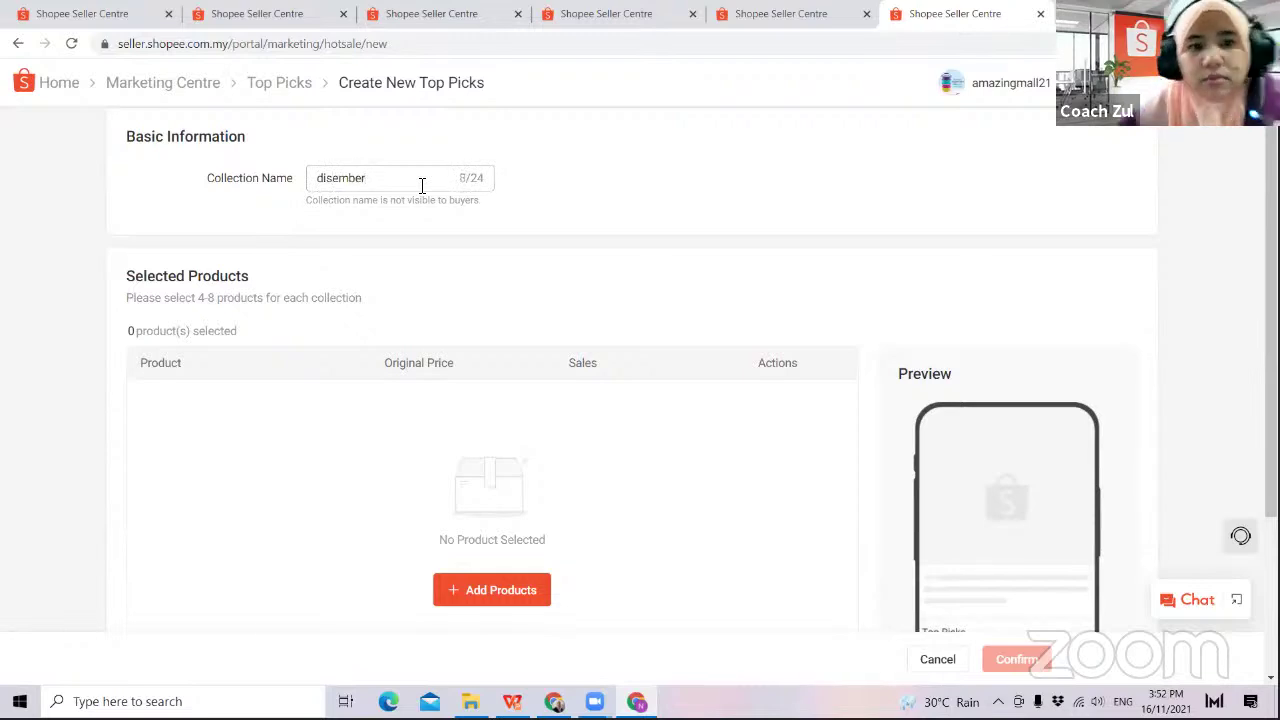
# - Select Freezermate 650ml tupperware, the RM8.00 Tupperware Eco Bottle 2 liter with handle and the [READY STOCK] Tupperware Eco Bottle for the collection
pyautogui.click(482, 580)
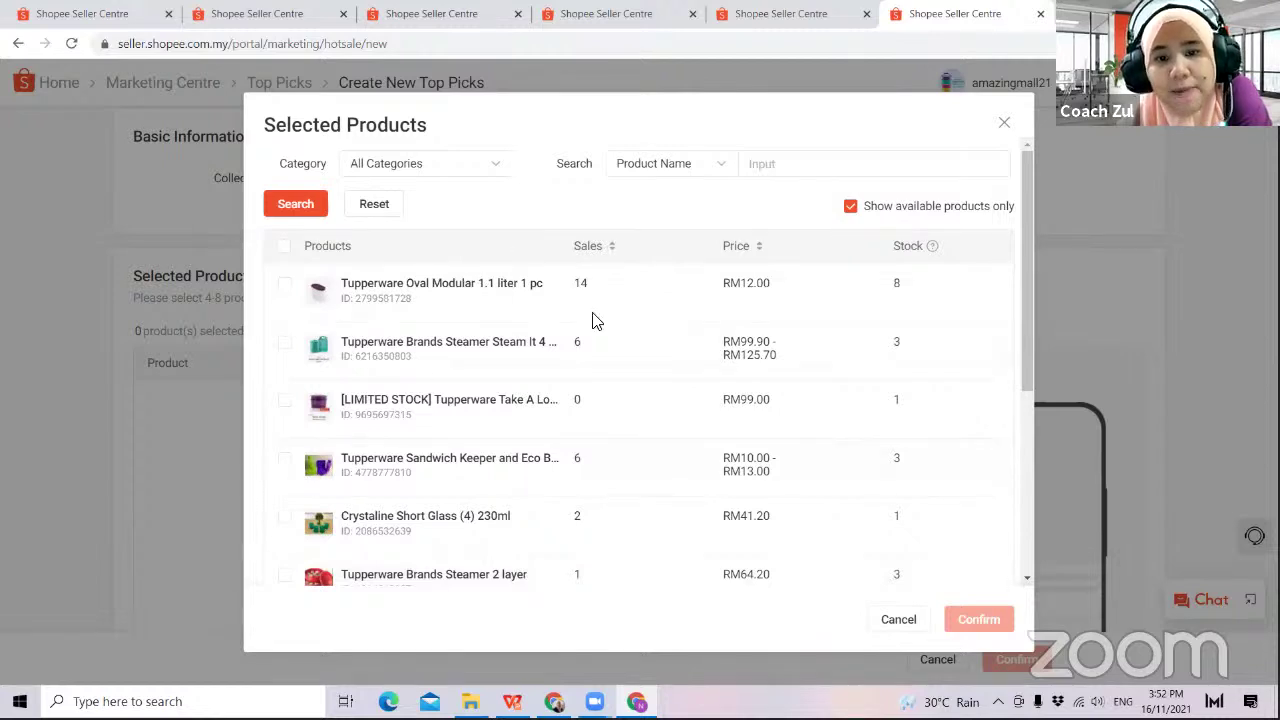
pyautogui.moveTo(1028, 330); pyautogui.dragTo(1036, 514)
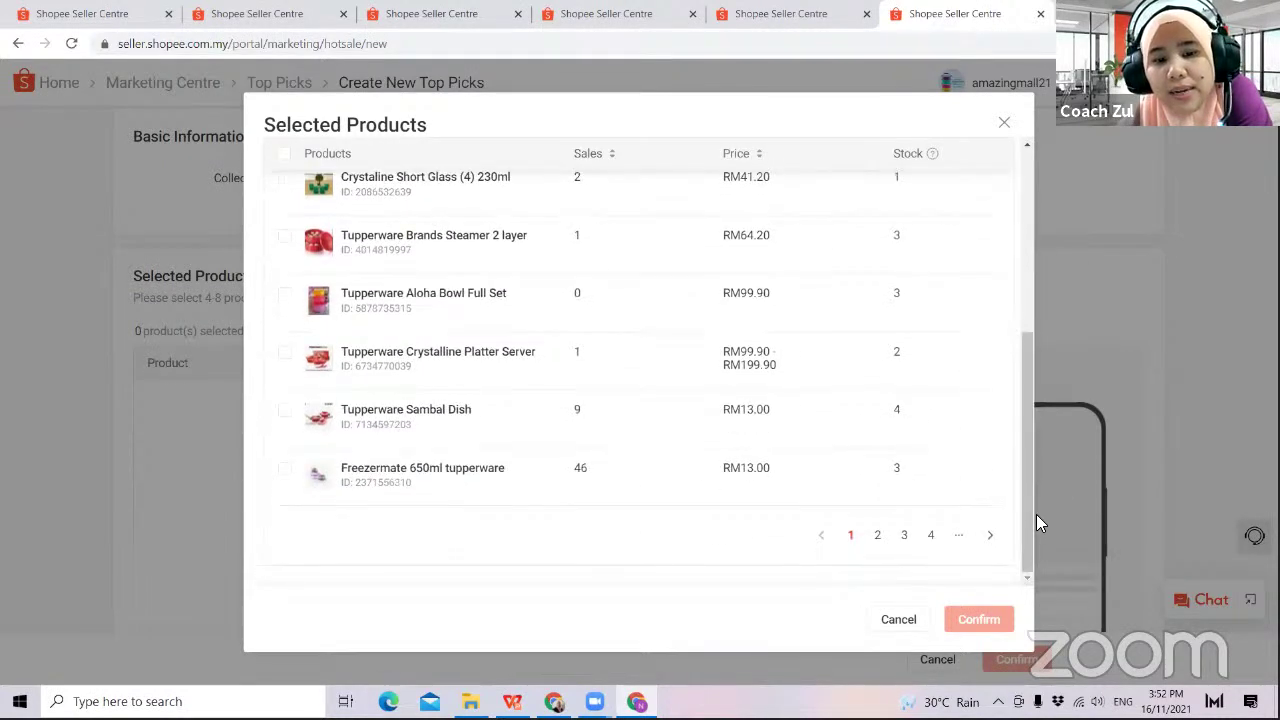
pyautogui.click(285, 470)
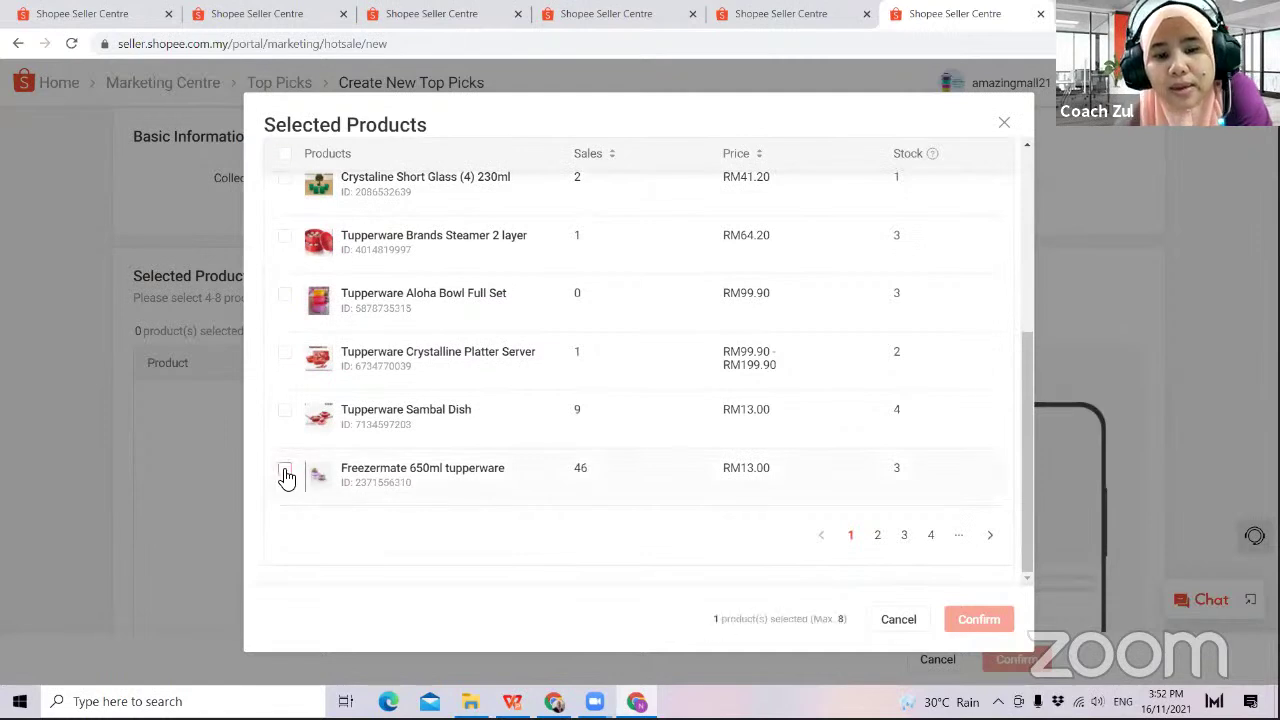
pyautogui.click(878, 537)
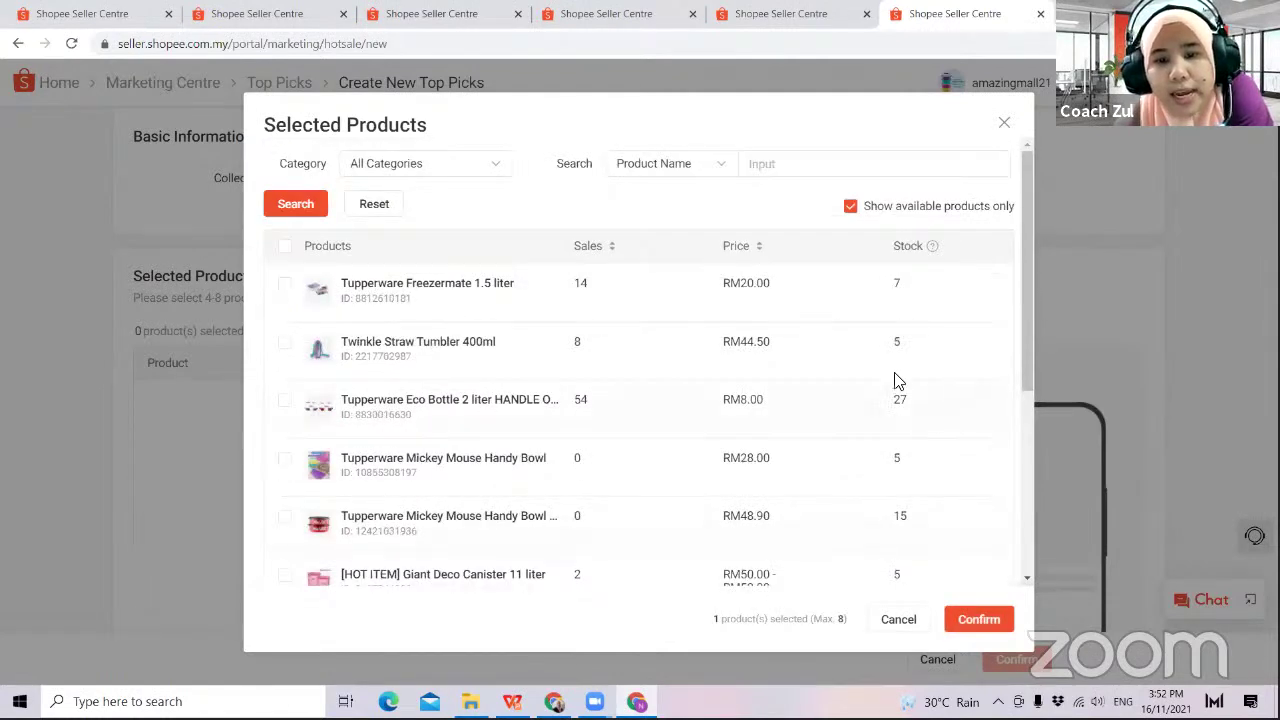
pyautogui.click(284, 400)
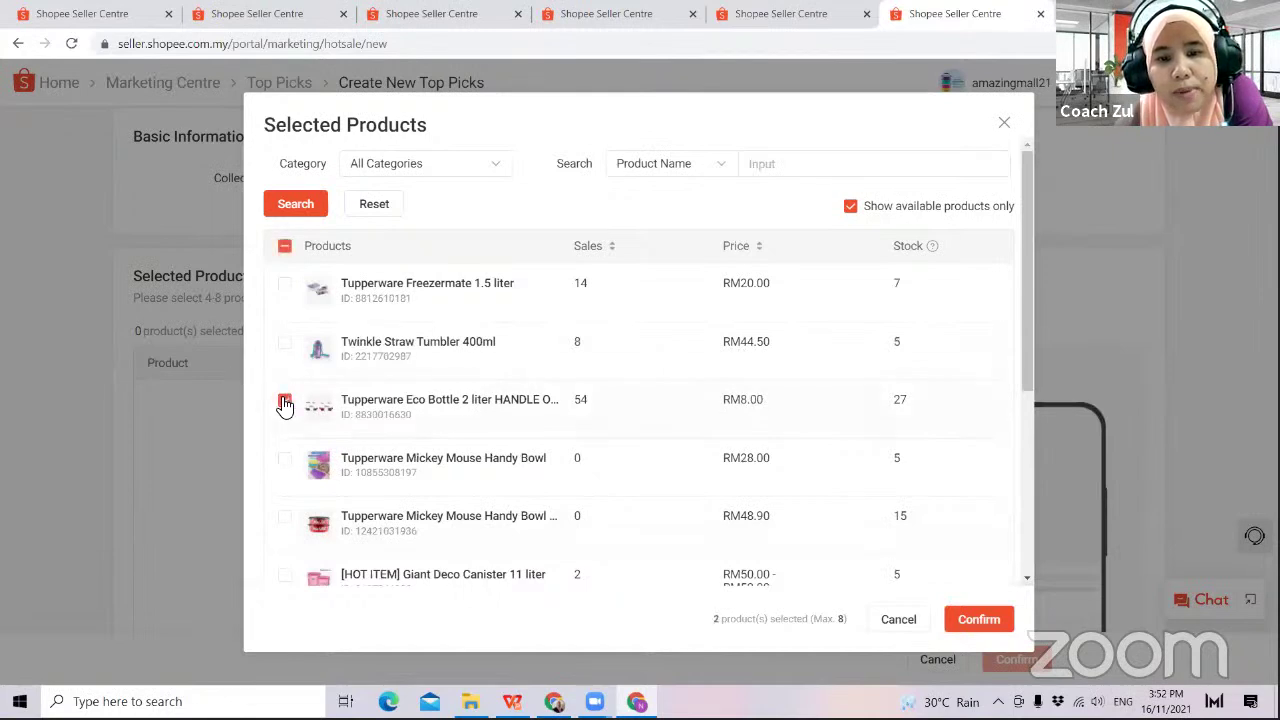
pyautogui.moveTo(1032, 290); pyautogui.dragTo(1068, 523)
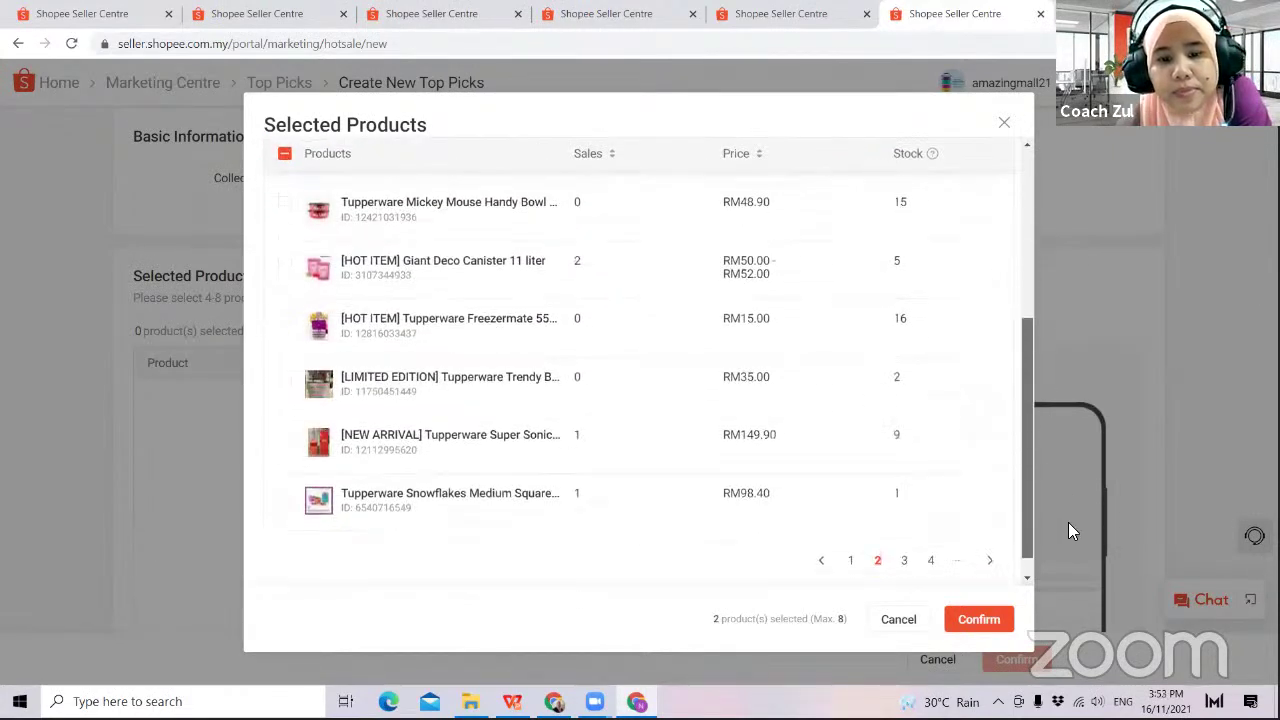
pyautogui.click(904, 534)
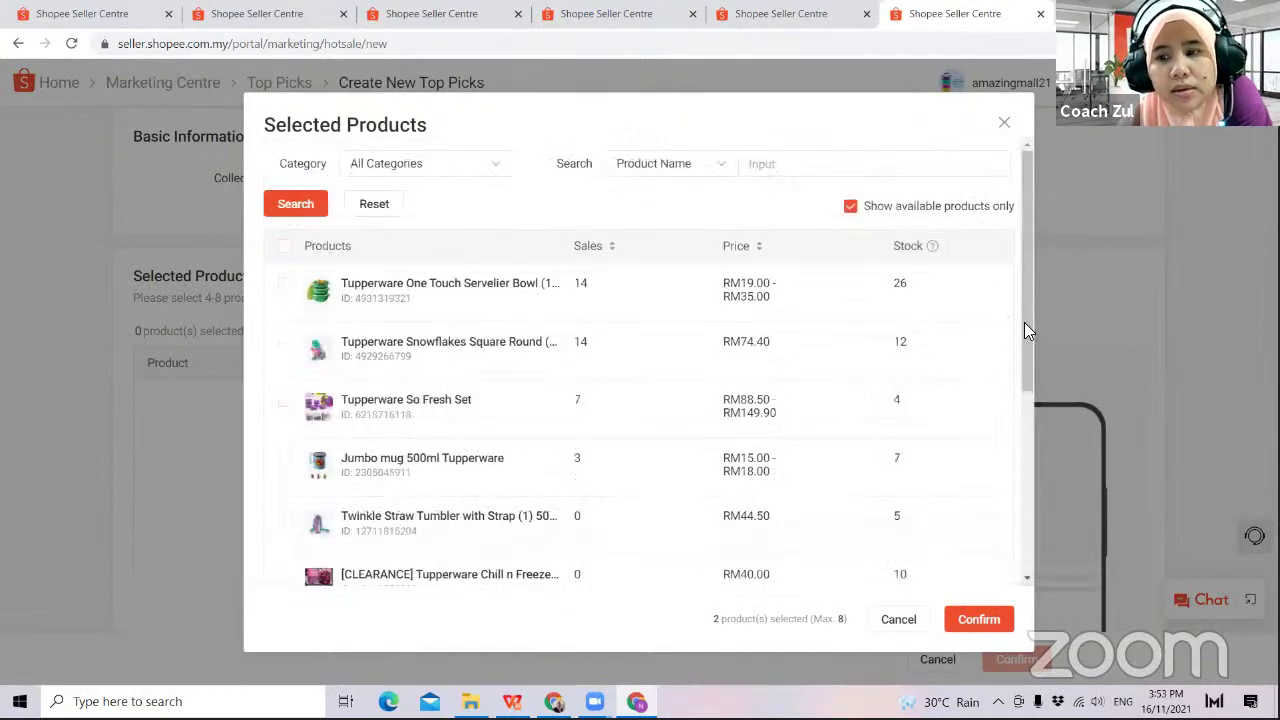
pyautogui.moveTo(1024, 336); pyautogui.dragTo(1032, 524)
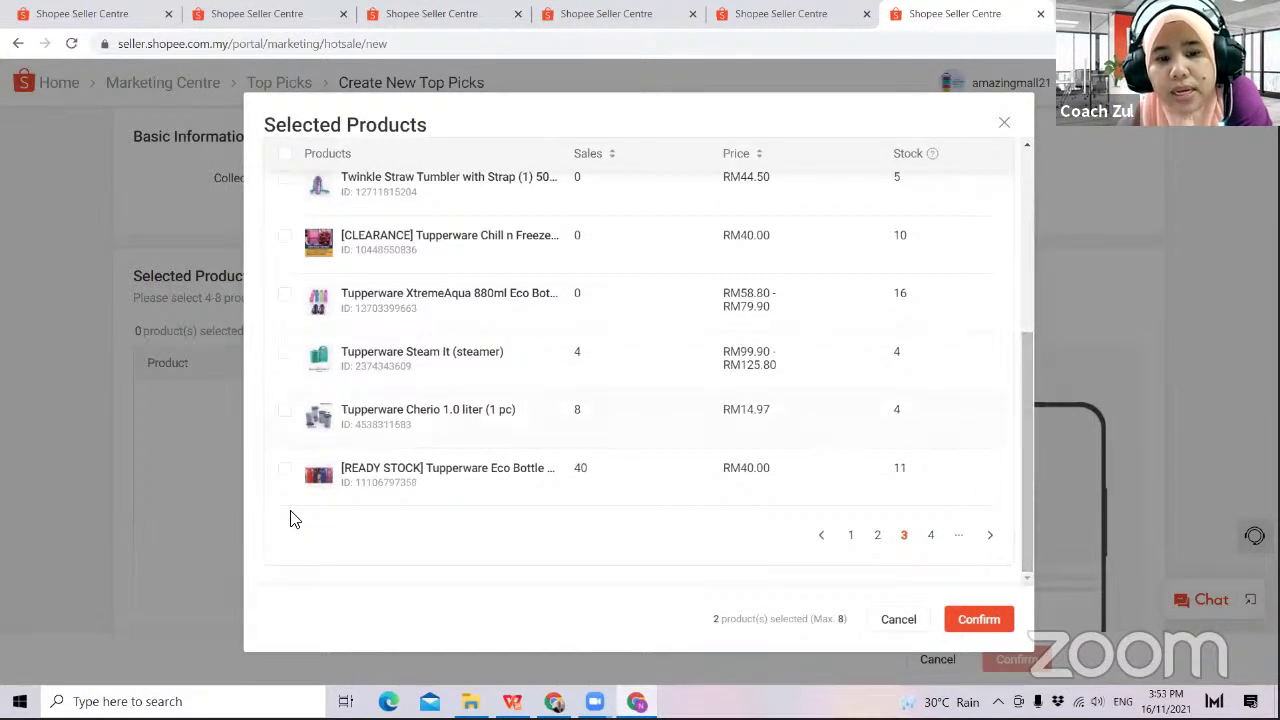
pyautogui.click(286, 472)
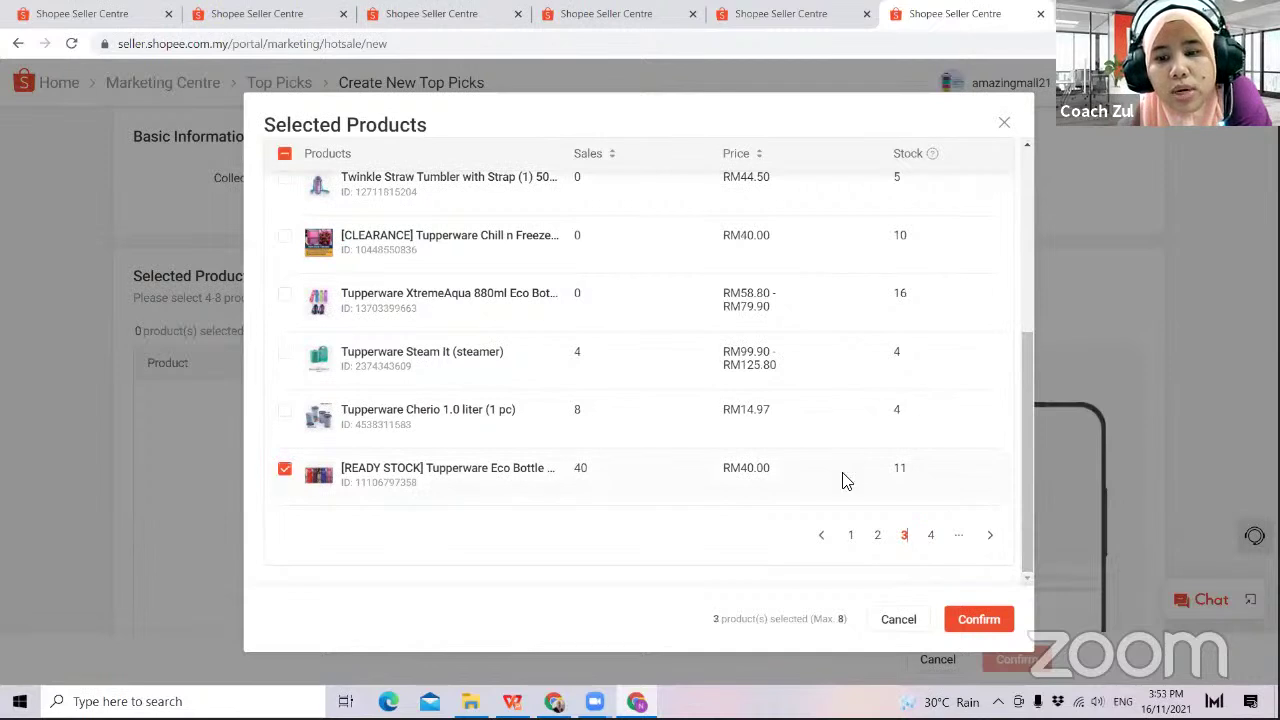
# - Select Large Modular Bowl 2.0 liter, Tupperware Eco Bottle 2 liter and Eco Bottle 1.0 liter from the fourth page of products
pyautogui.click(930, 536)
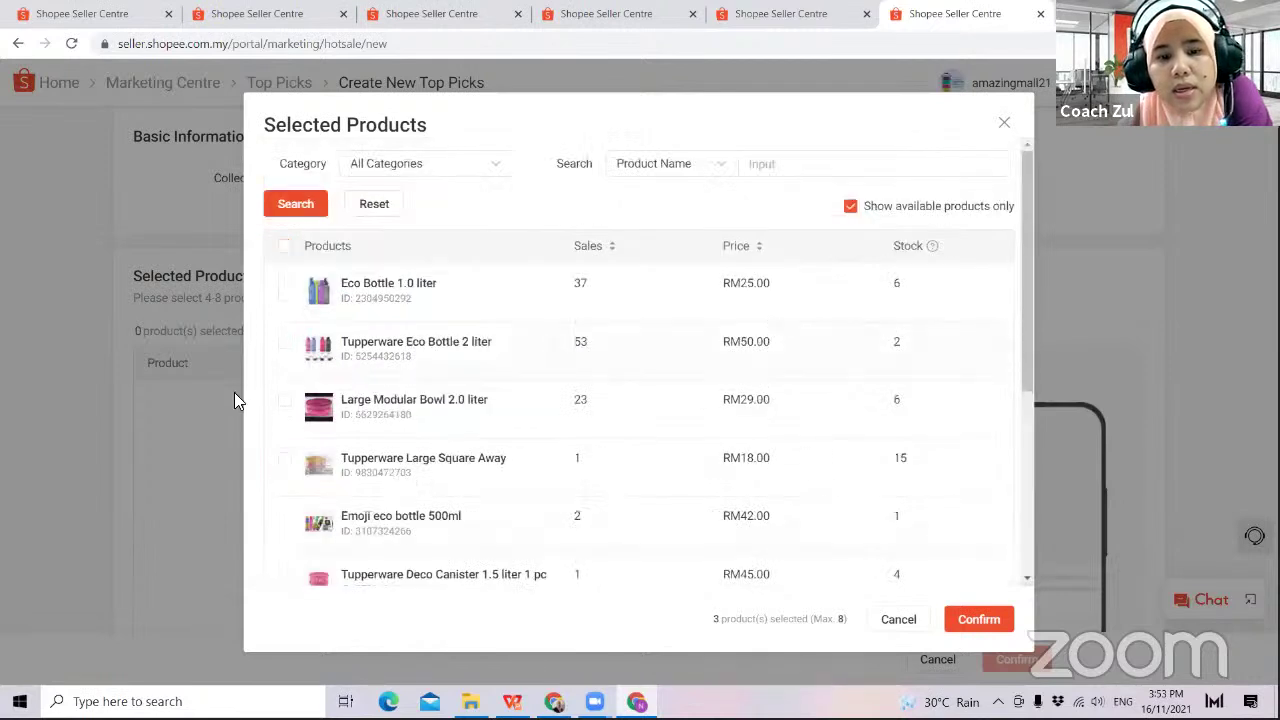
pyautogui.click(281, 403)
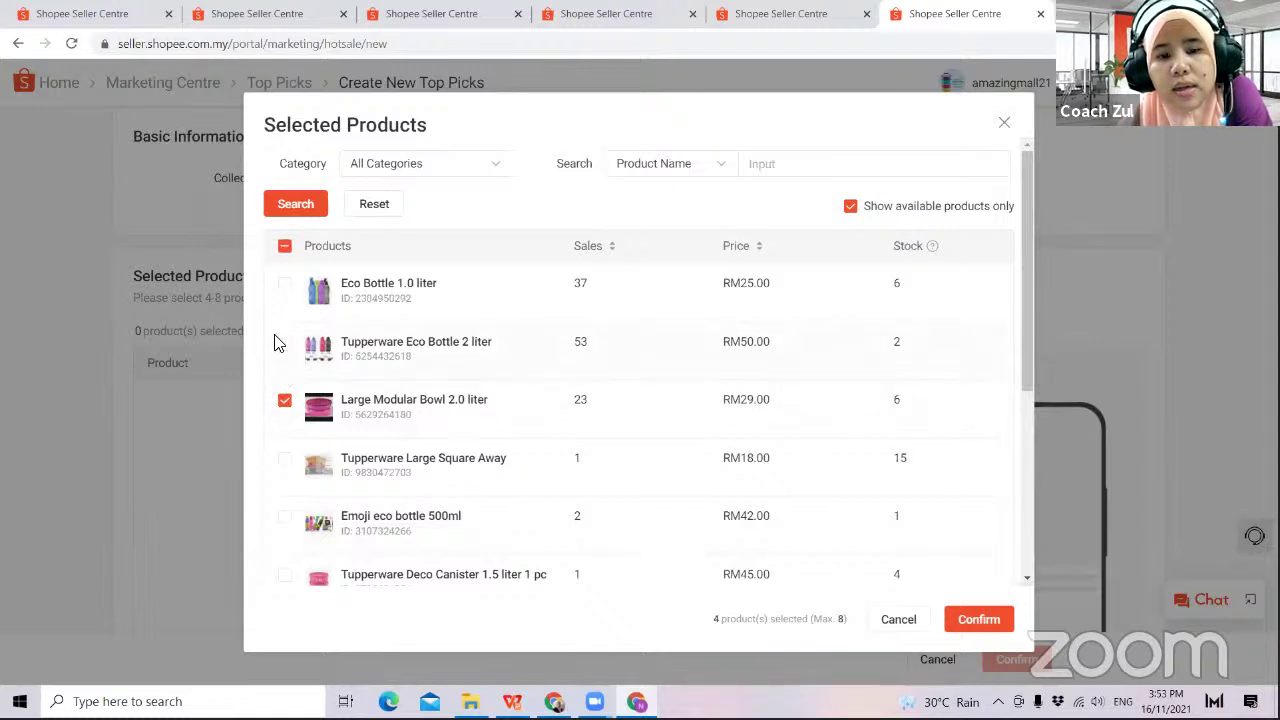
pyautogui.click(287, 346)
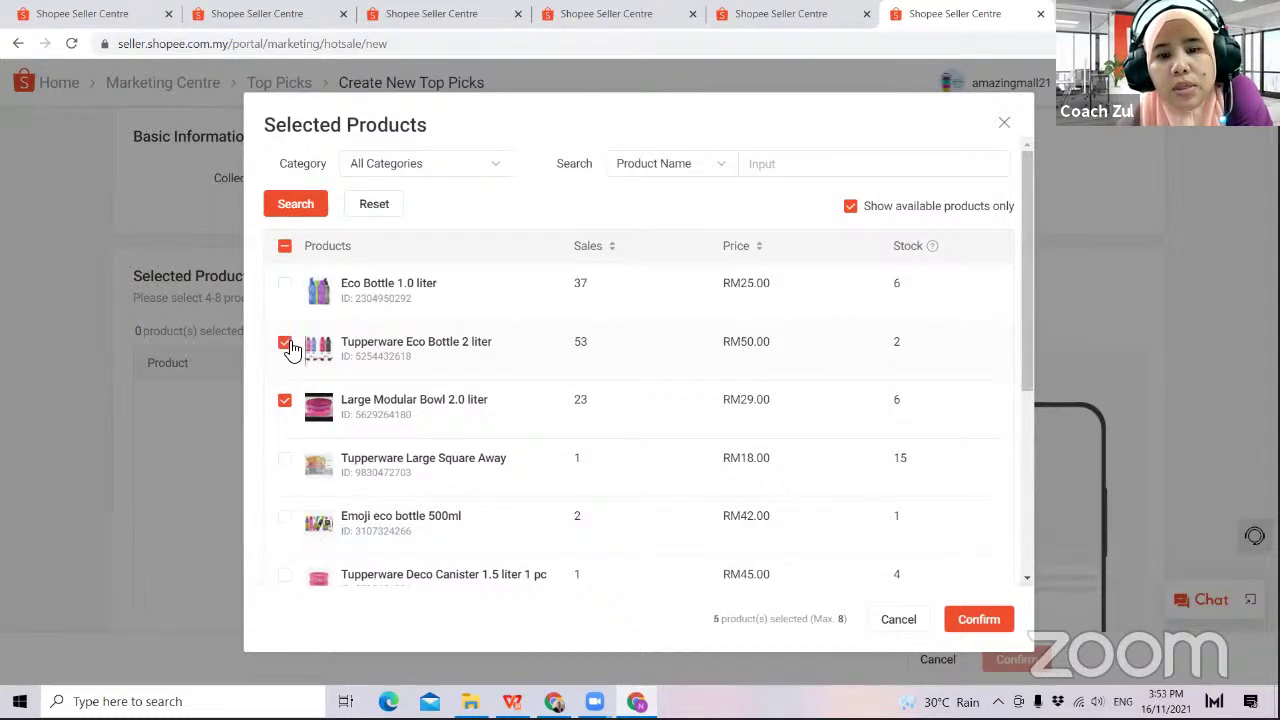
pyautogui.click(285, 286)
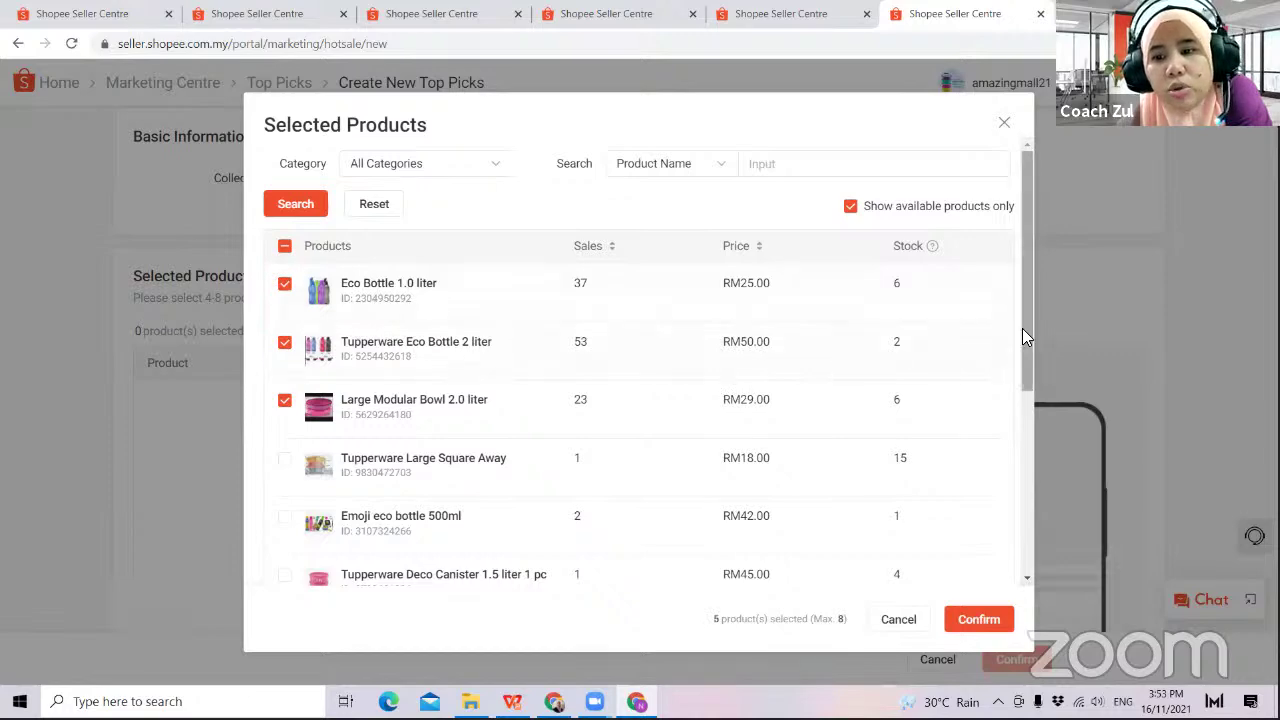
# - Select Tupperware Eco Brush 1 pc and [HOT ITEM] Serbuk Dadih Marissa 220g, and add all chosen products to the collection
pyautogui.moveTo(1024, 330); pyautogui.dragTo(1044, 576)
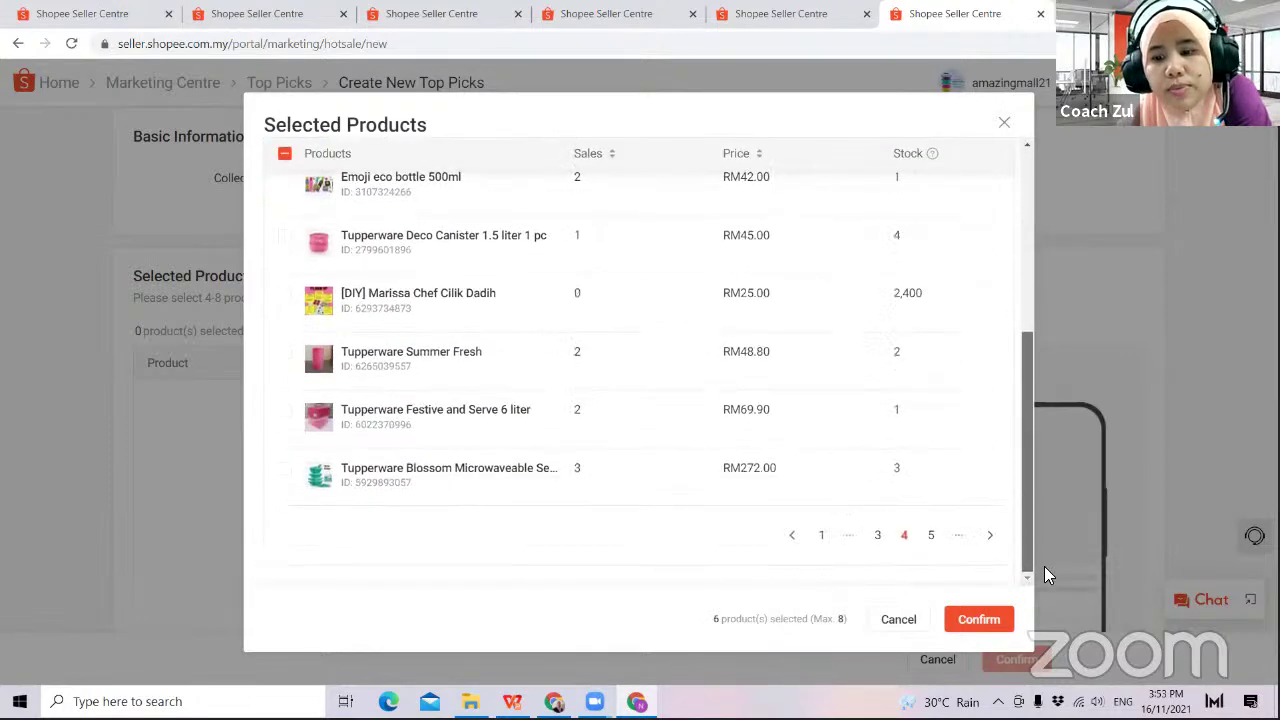
pyautogui.click(931, 537)
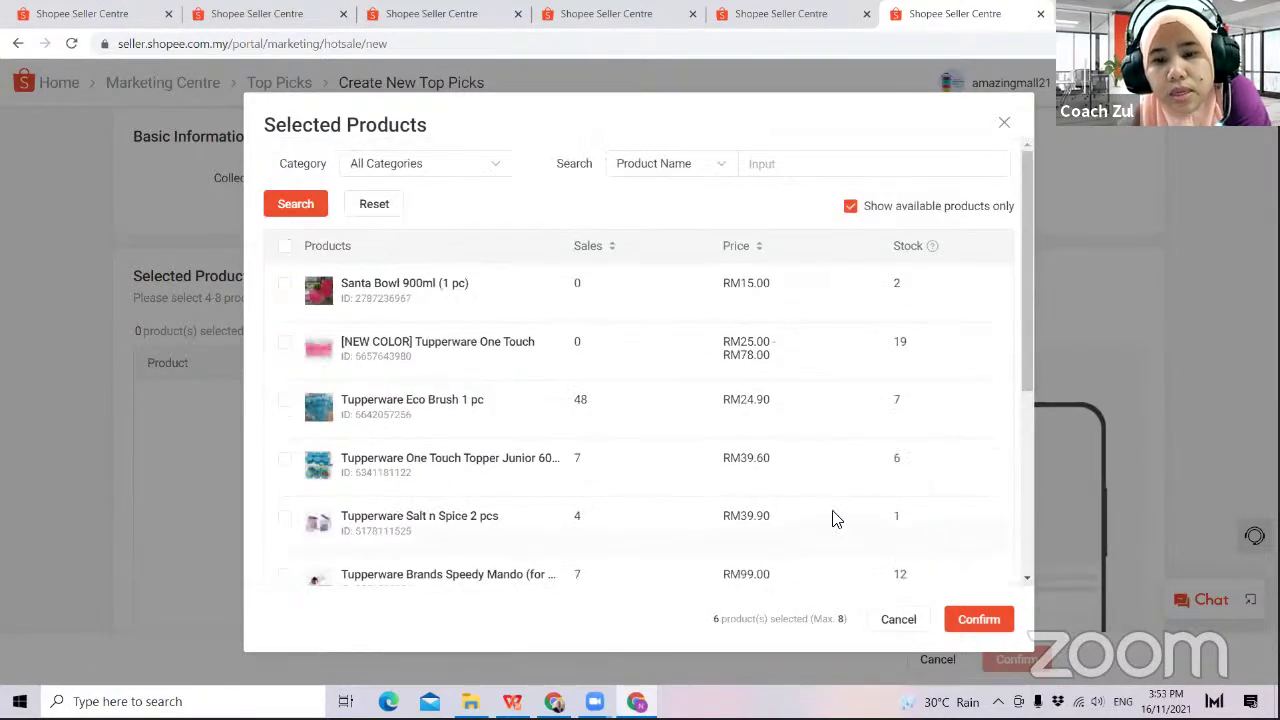
pyautogui.click(284, 402)
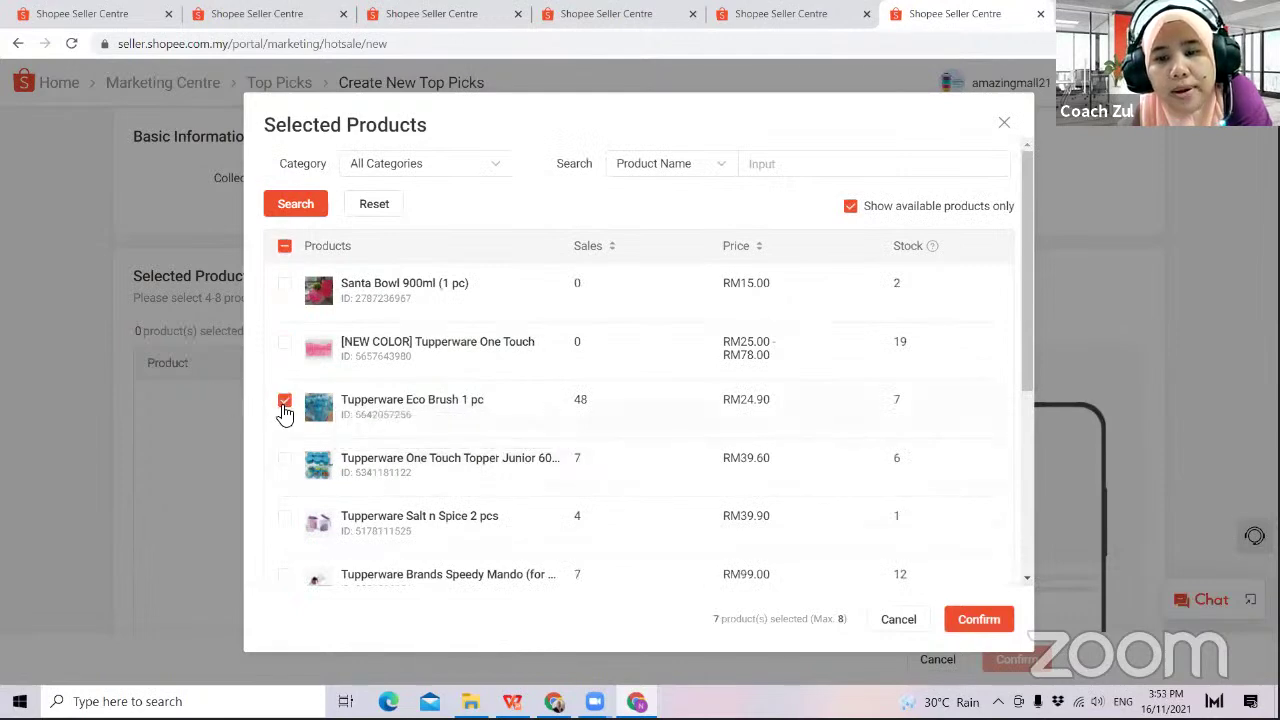
pyautogui.scroll(-4, 1024, 510)
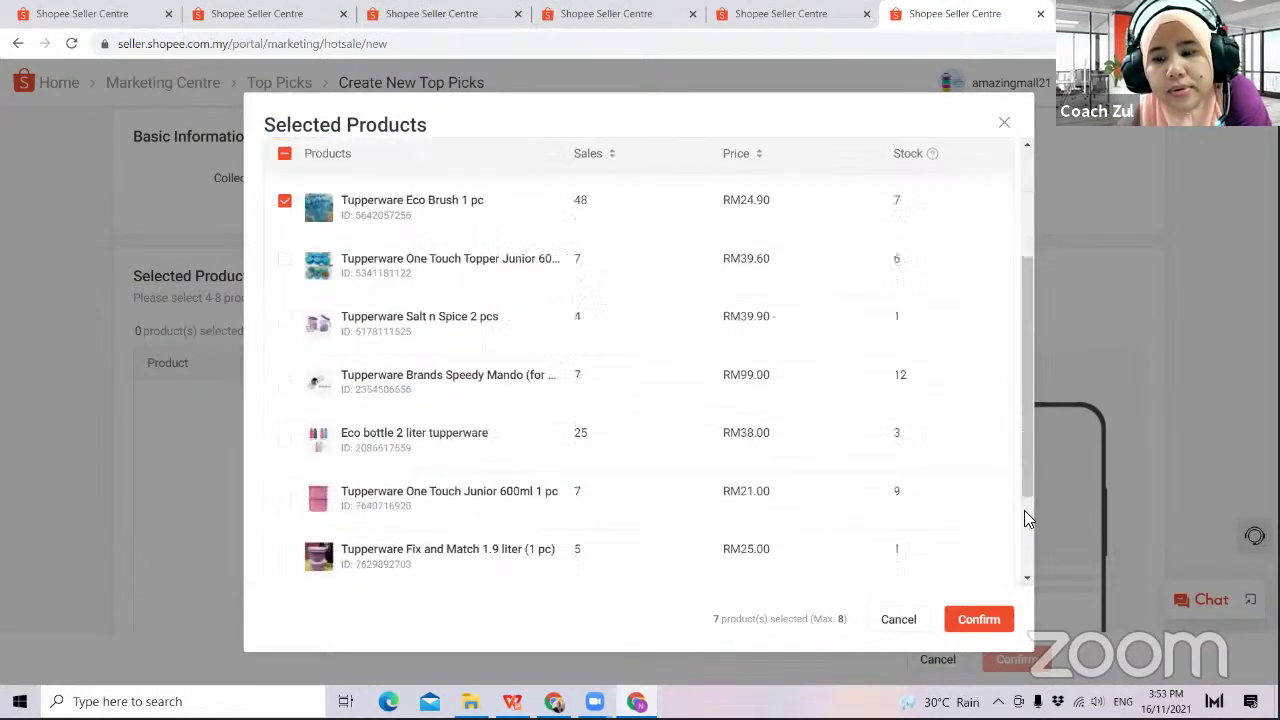
pyautogui.click(931, 537)
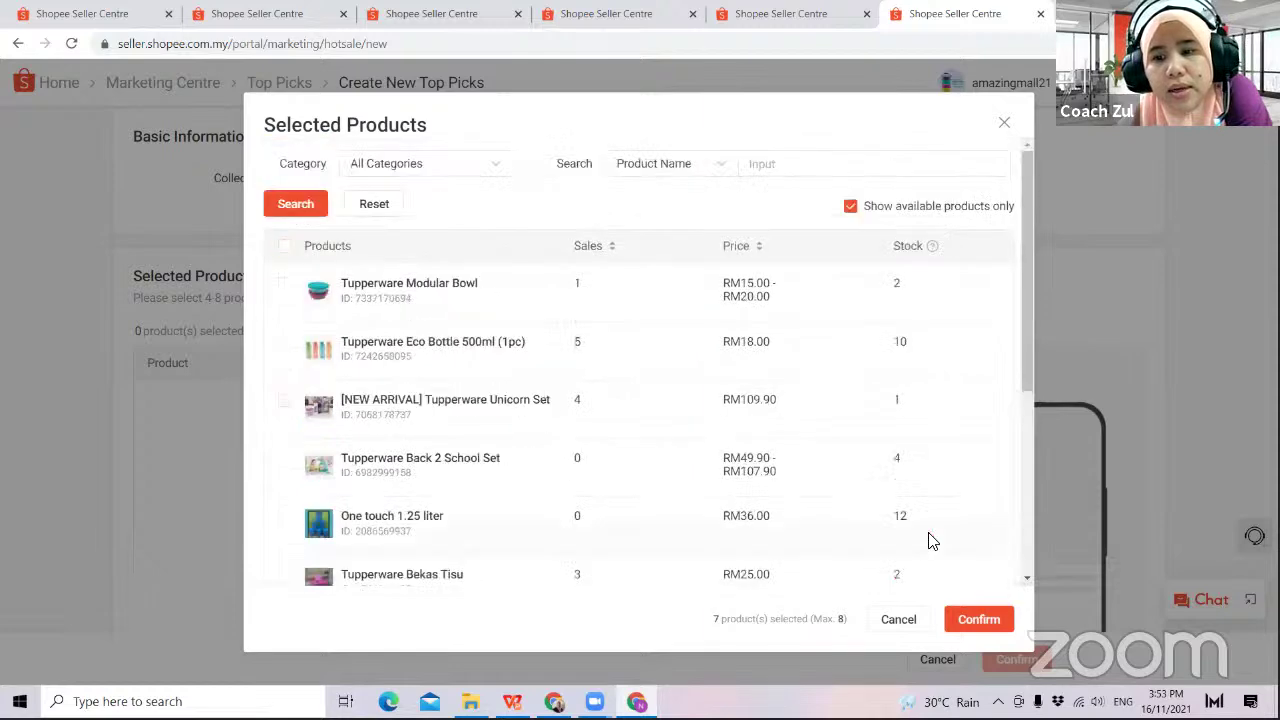
pyautogui.scroll(-4, 1008, 471)
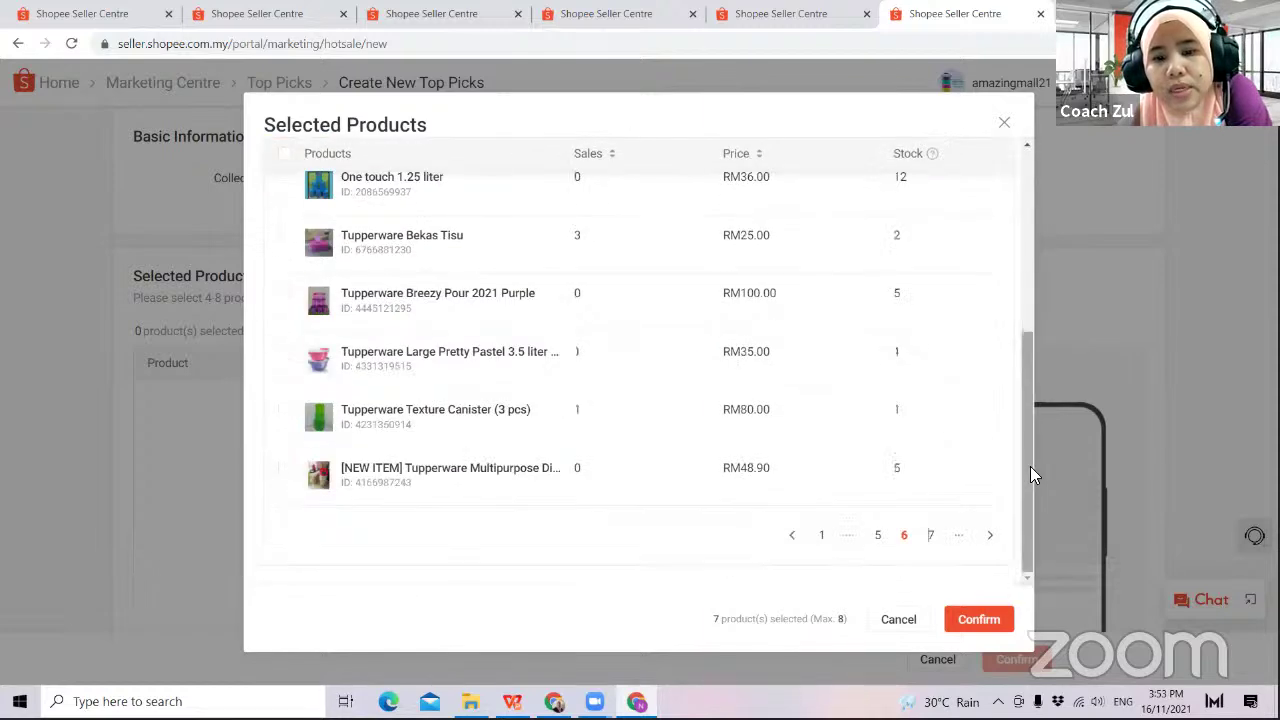
pyautogui.click(931, 535)
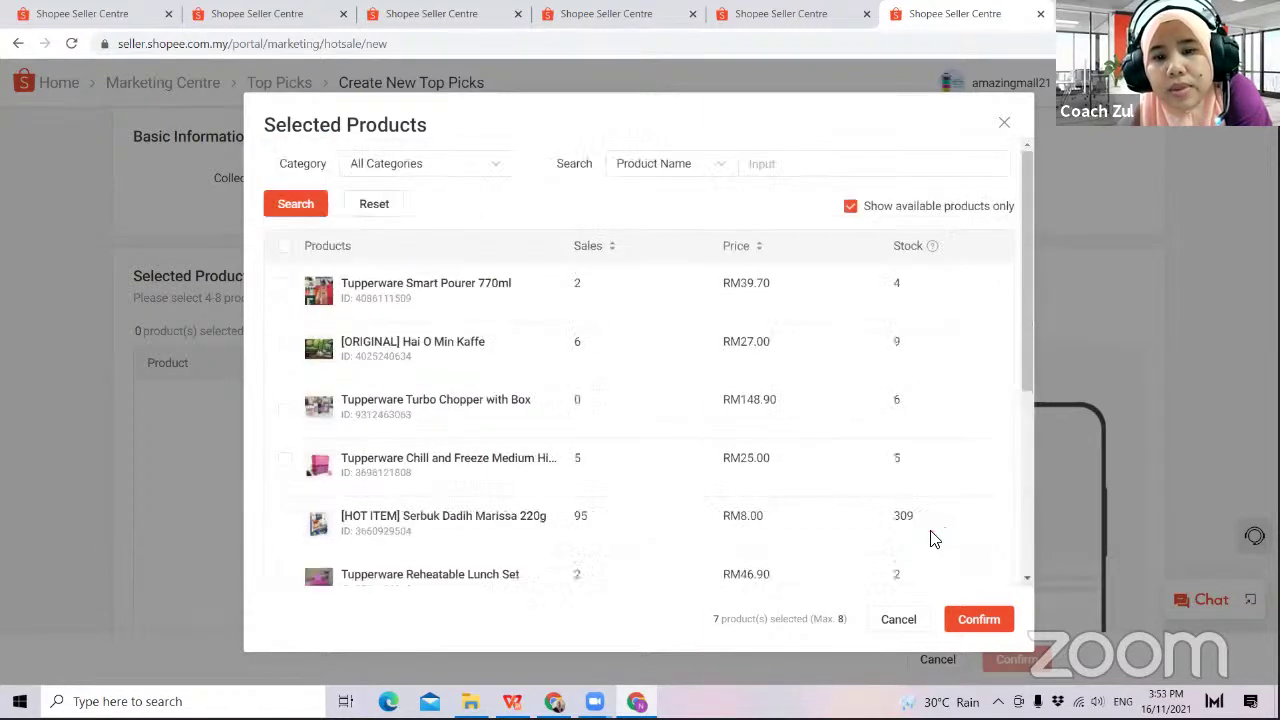
pyautogui.click(285, 517)
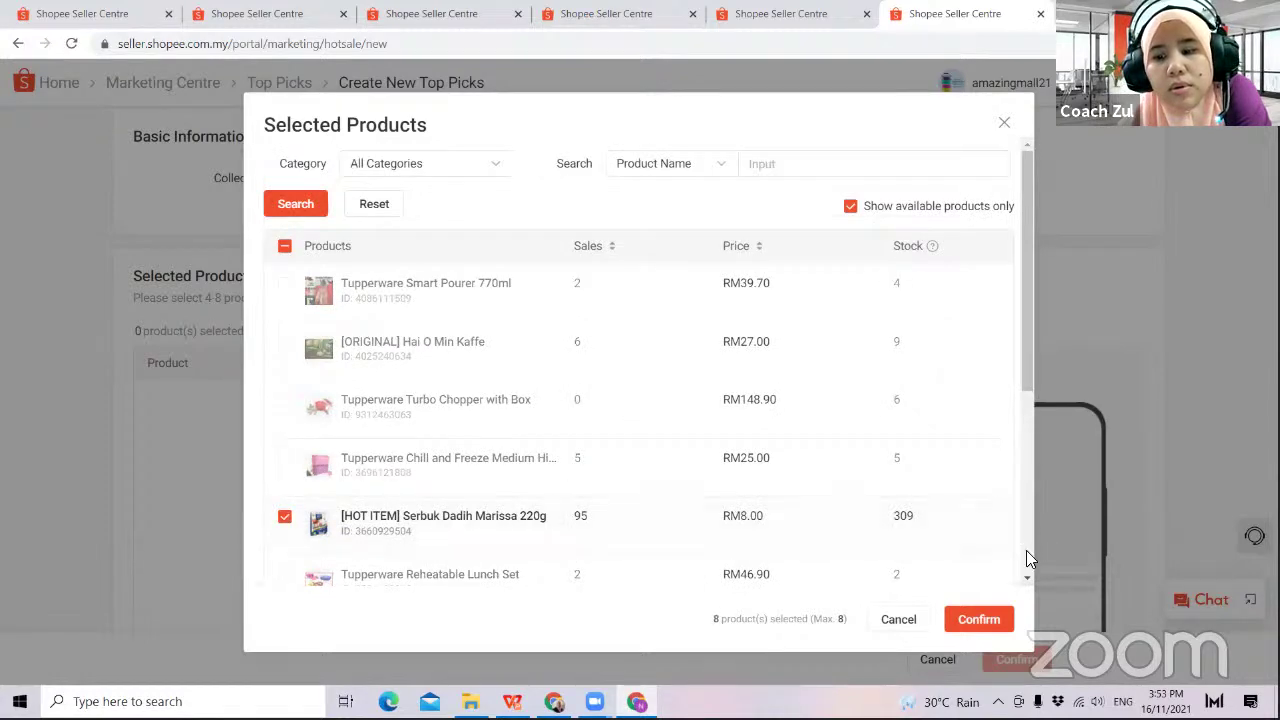
pyautogui.scroll(-3, 1026, 550)
pyautogui.click(932, 536)
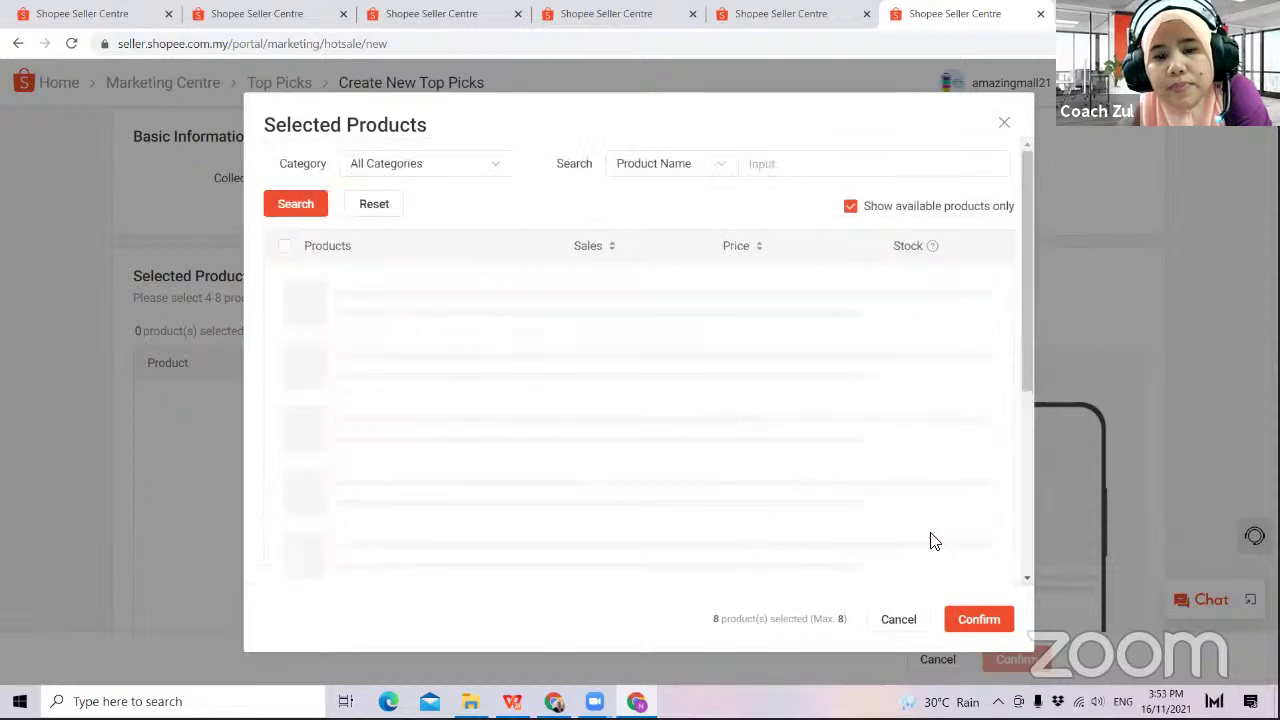
pyautogui.click(979, 620)
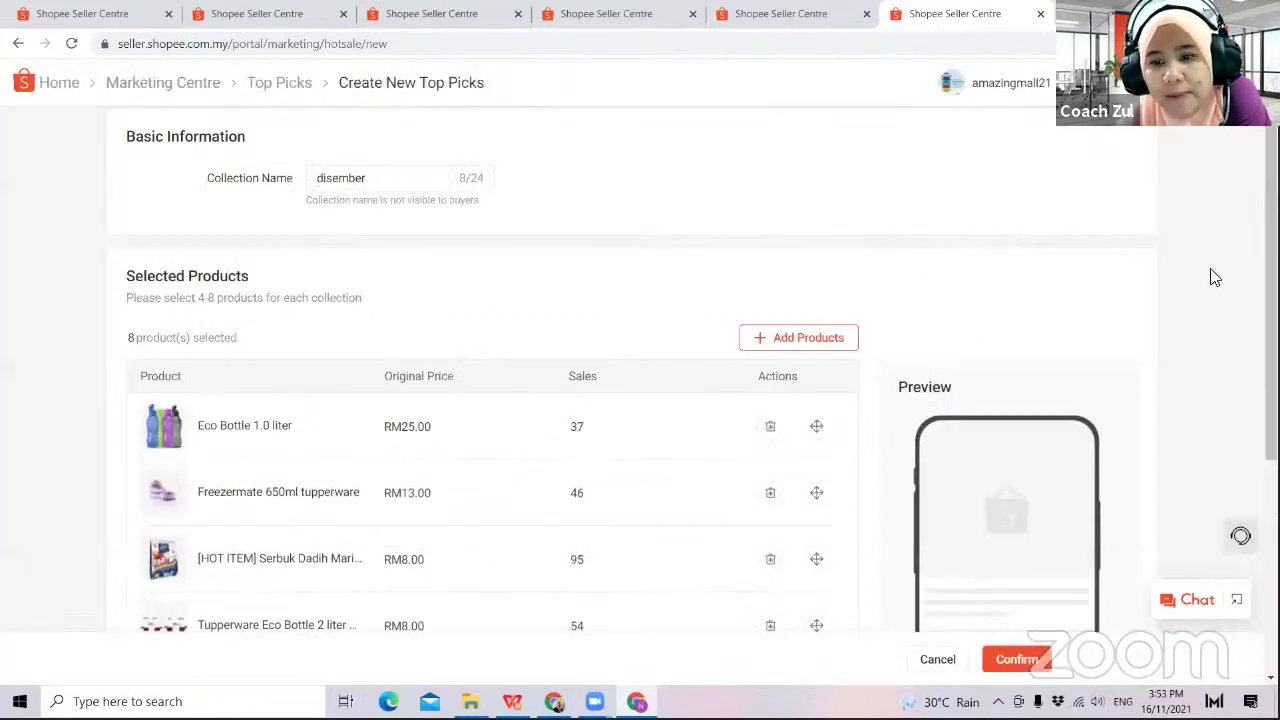
# - Save and activate the disember collection, and outline the collection count with a green rectangle
pyautogui.scroll(-2, 1124, 461)
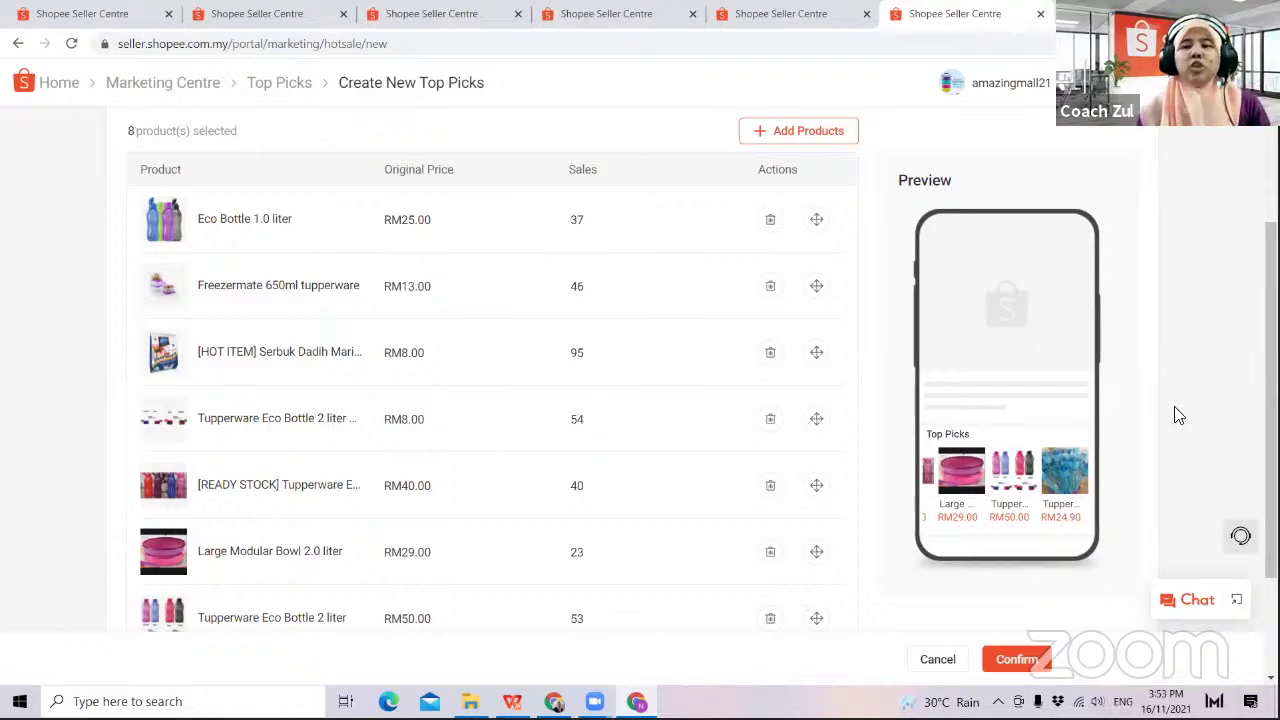
pyautogui.click(1014, 659)
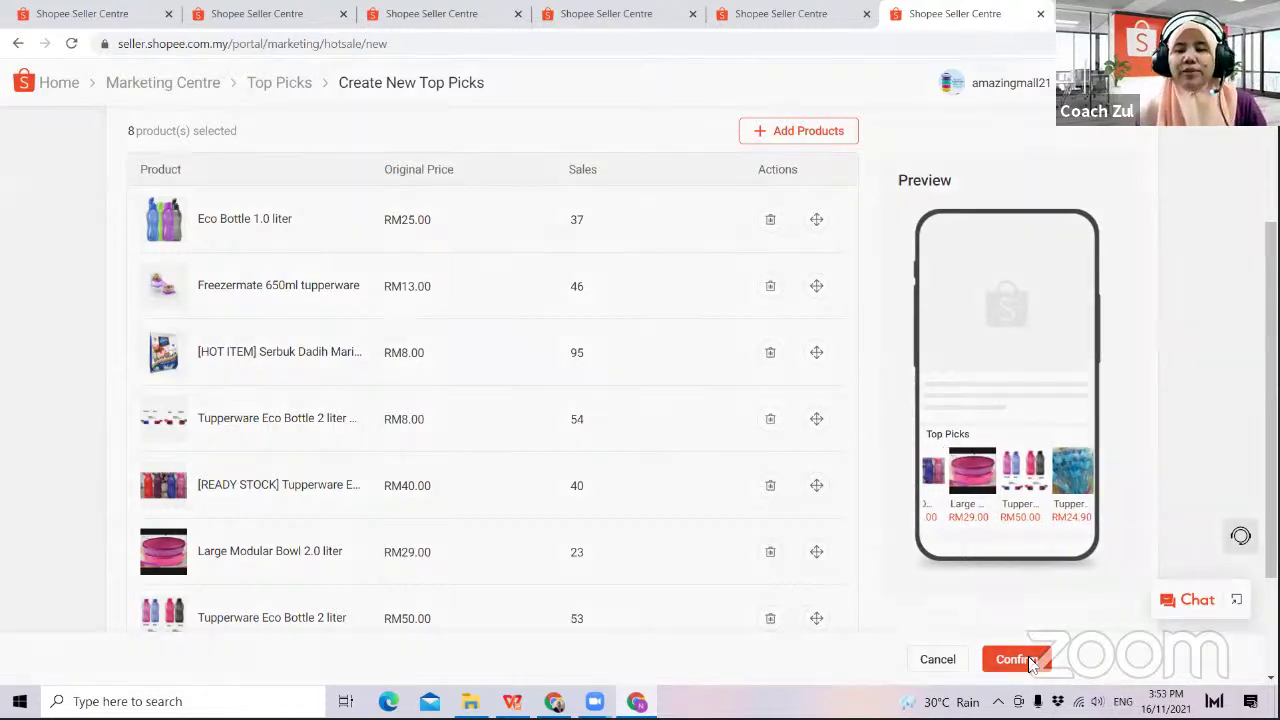
pyautogui.click(689, 442)
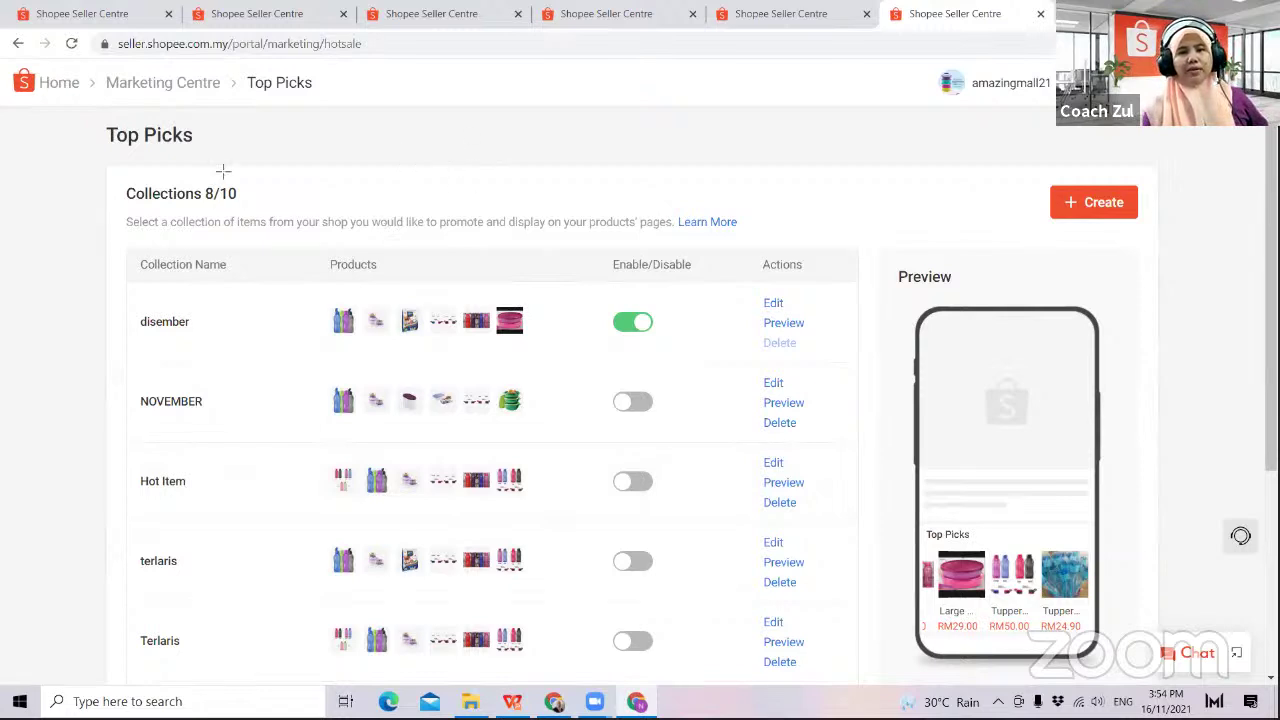
pyautogui.moveTo(182, 170)
pyautogui.mouseDown()
pyautogui.moveTo(214, 222)
pyautogui.moveTo(267, 211)
pyautogui.mouseUp()
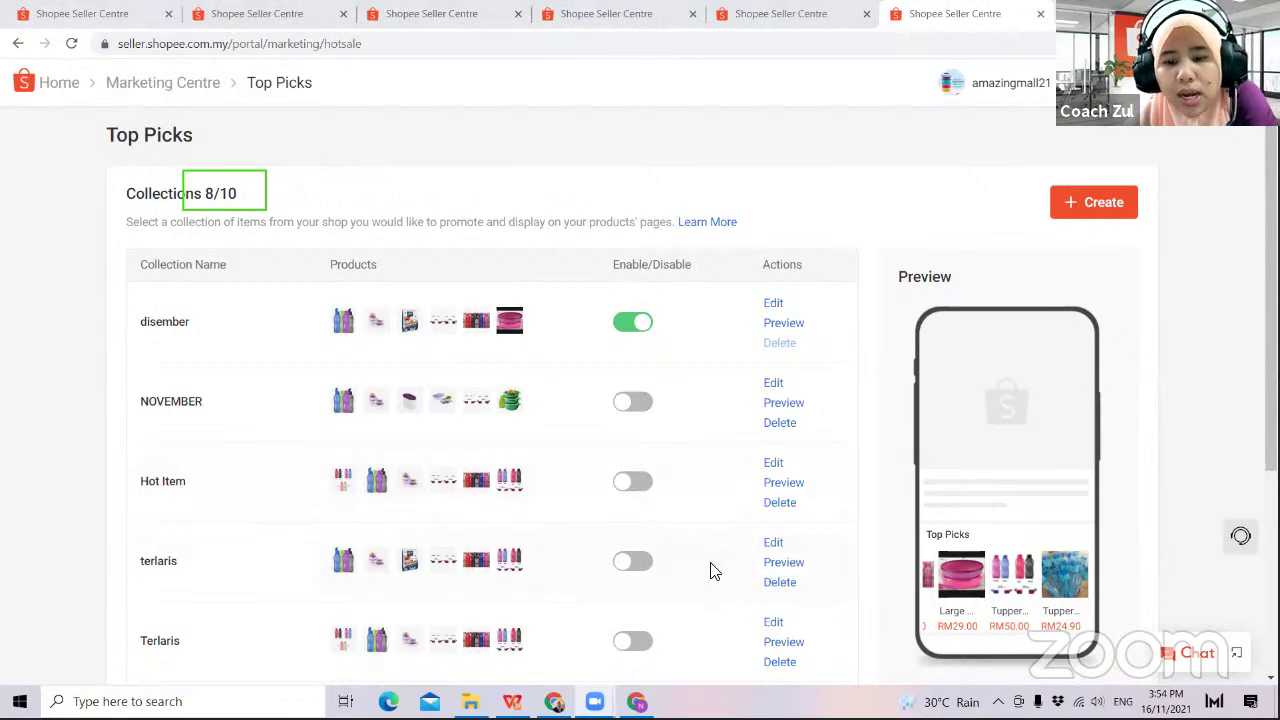
# - Activate the lowercase "terlaris" collection in place of disember and return to the Marketing Centre
pyautogui.click(633, 563)
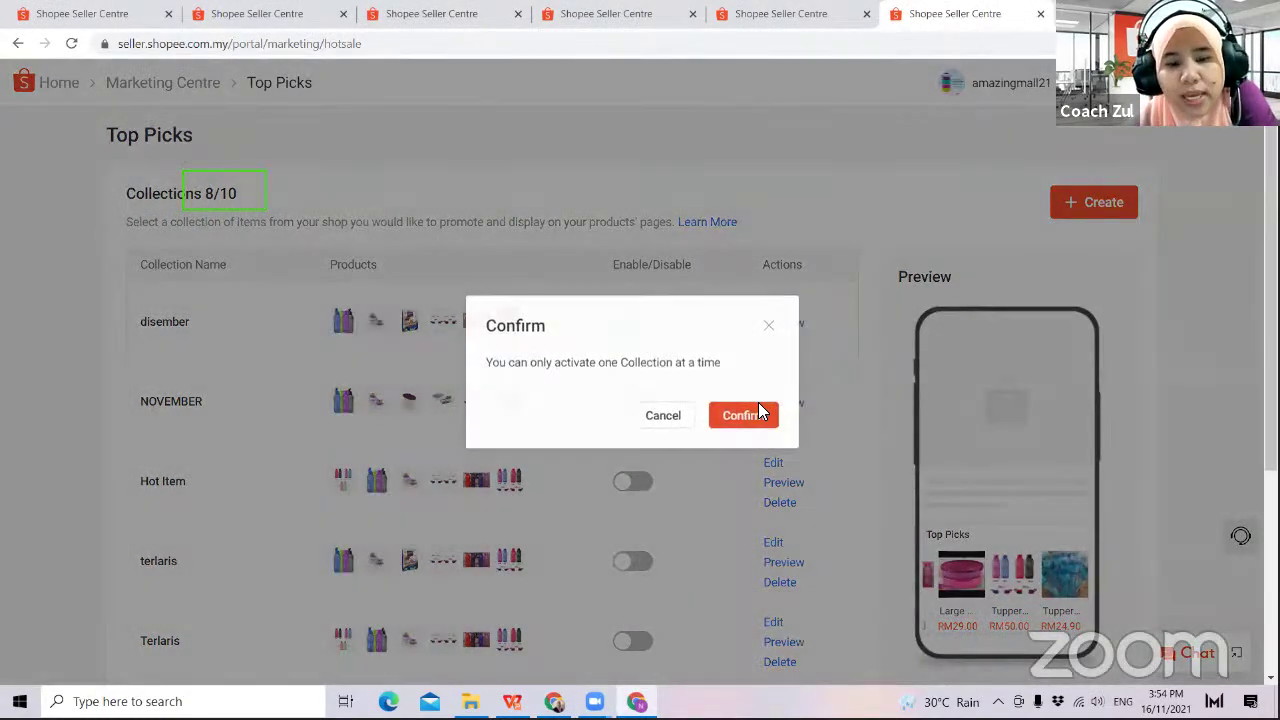
pyautogui.click(758, 406)
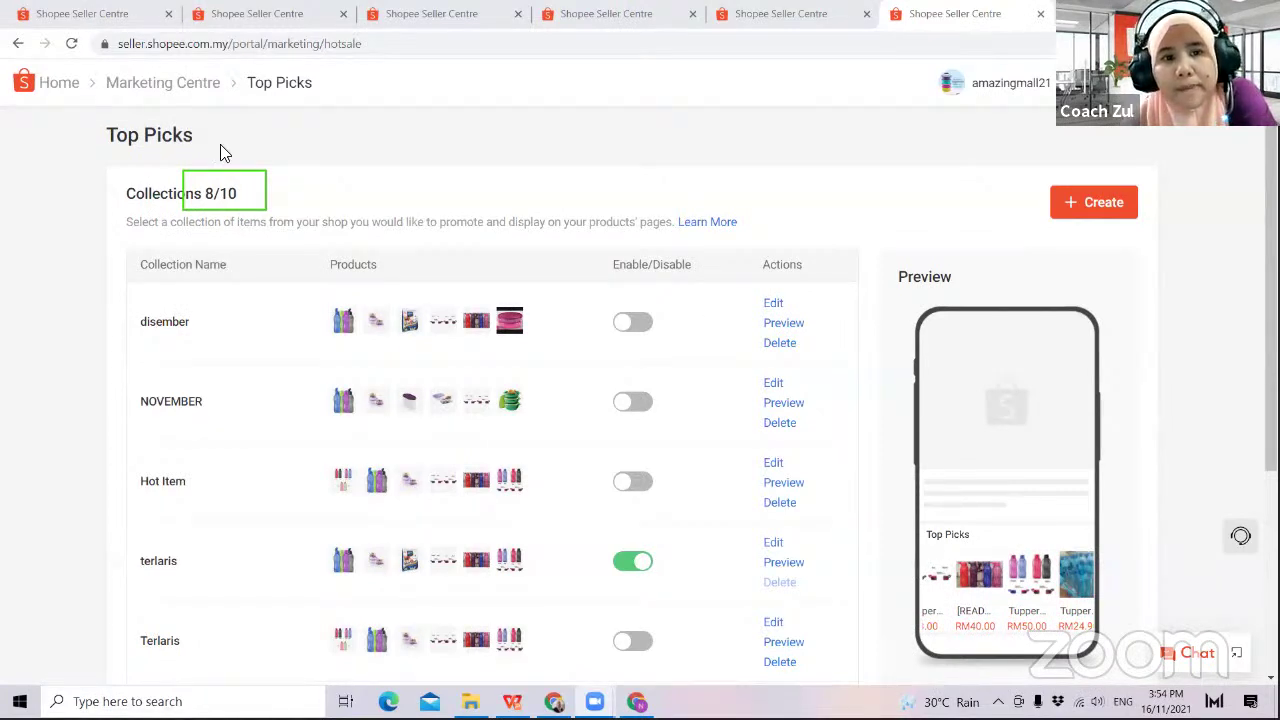
pyautogui.click(137, 86)
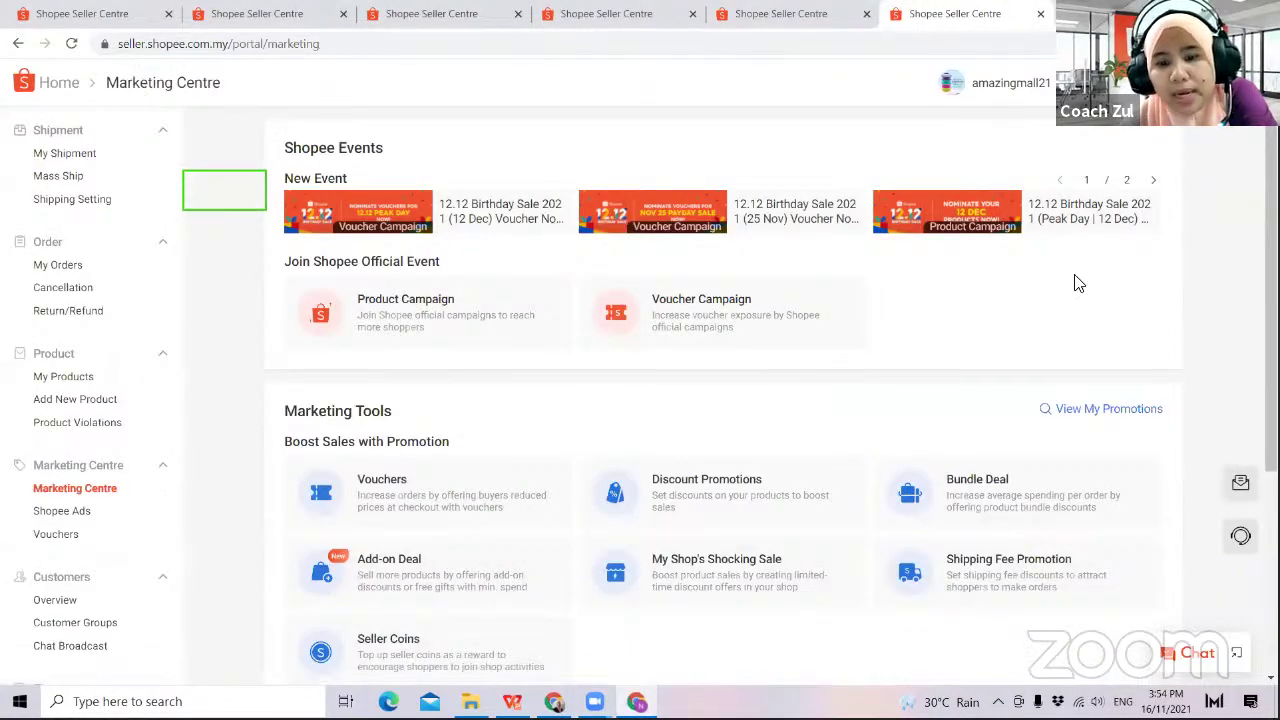
# - Open My Shop's Shocking Sale from the marketing tools and review its key metrics and promotion list
pyautogui.scroll(-2, 1074, 283)
pyautogui.scroll(-3, 1020, 258)
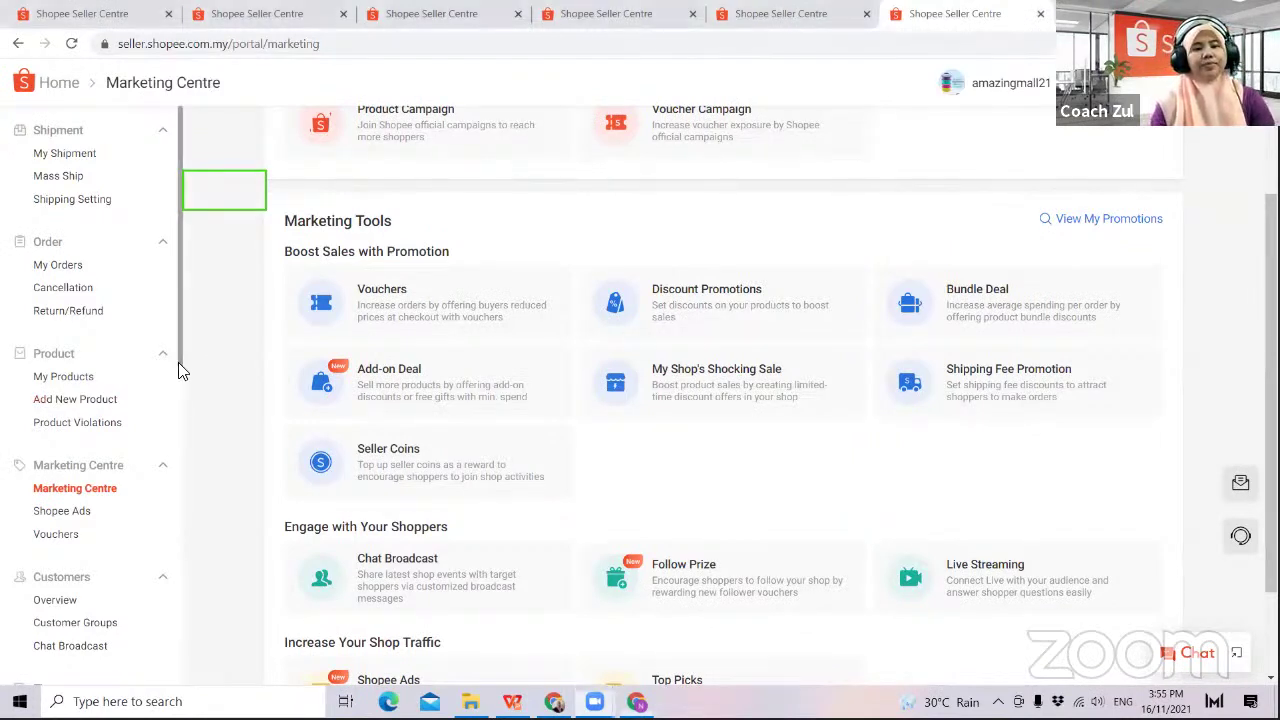
pyautogui.scroll(-1, 183, 418)
pyautogui.scroll(-4, 183, 418)
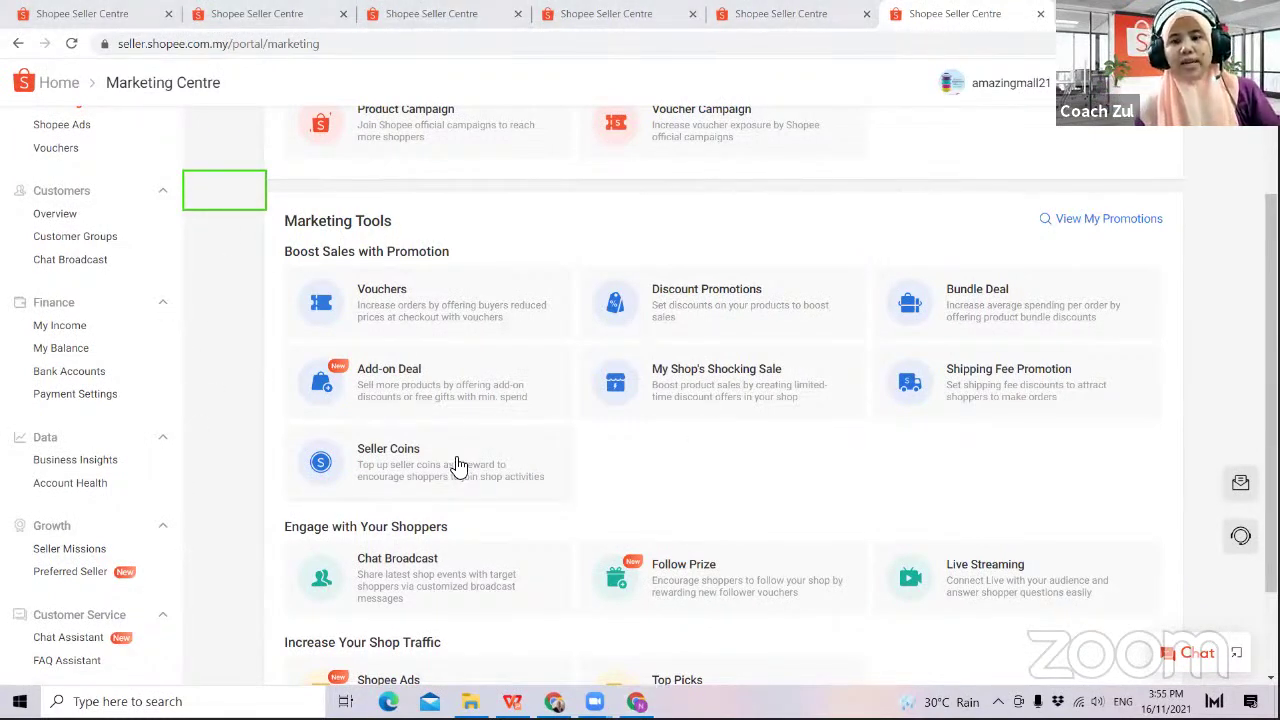
pyautogui.click(684, 382)
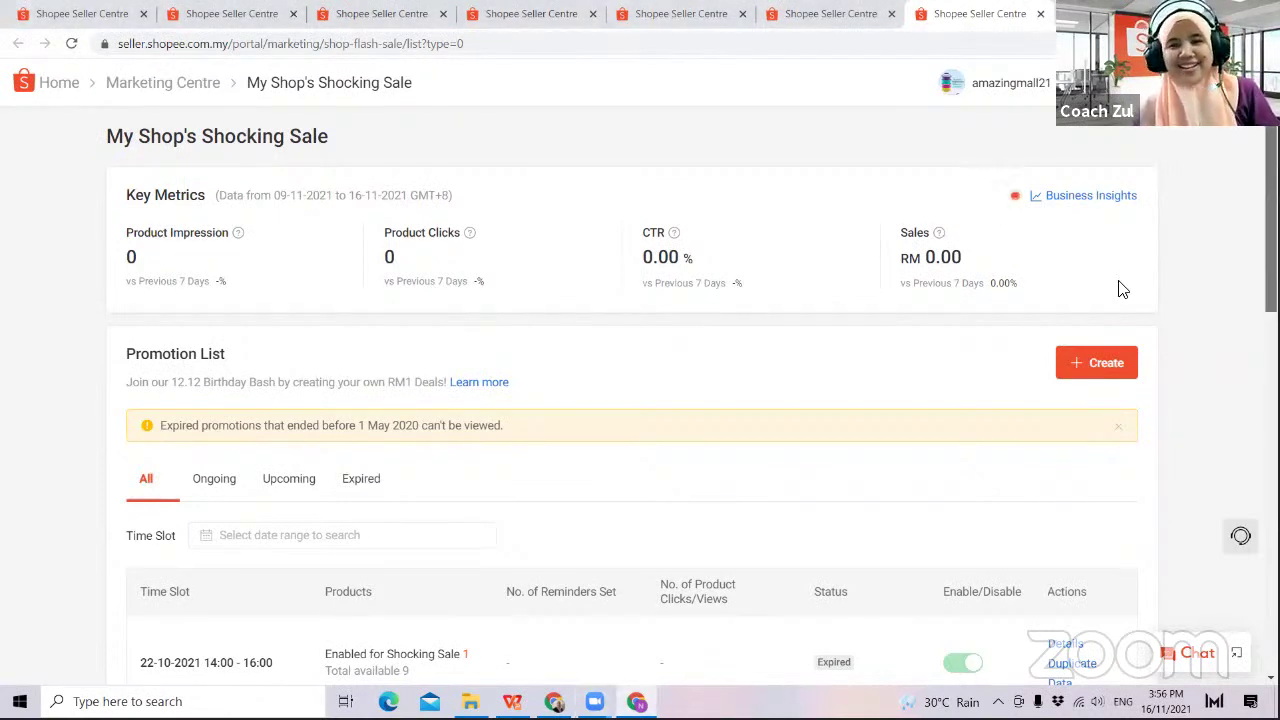
pyautogui.scroll(-1, 1122, 289)
pyautogui.scroll(1, 1122, 289)
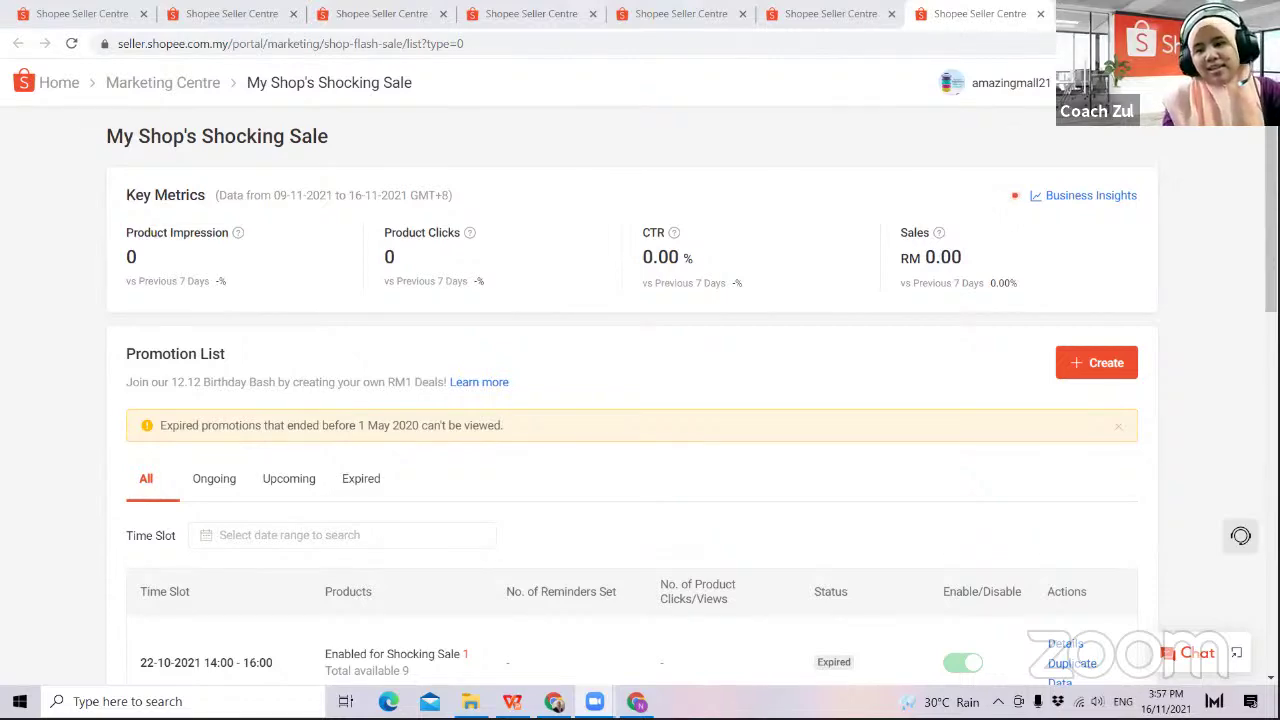
pyautogui.scroll(-7, 640, 400)
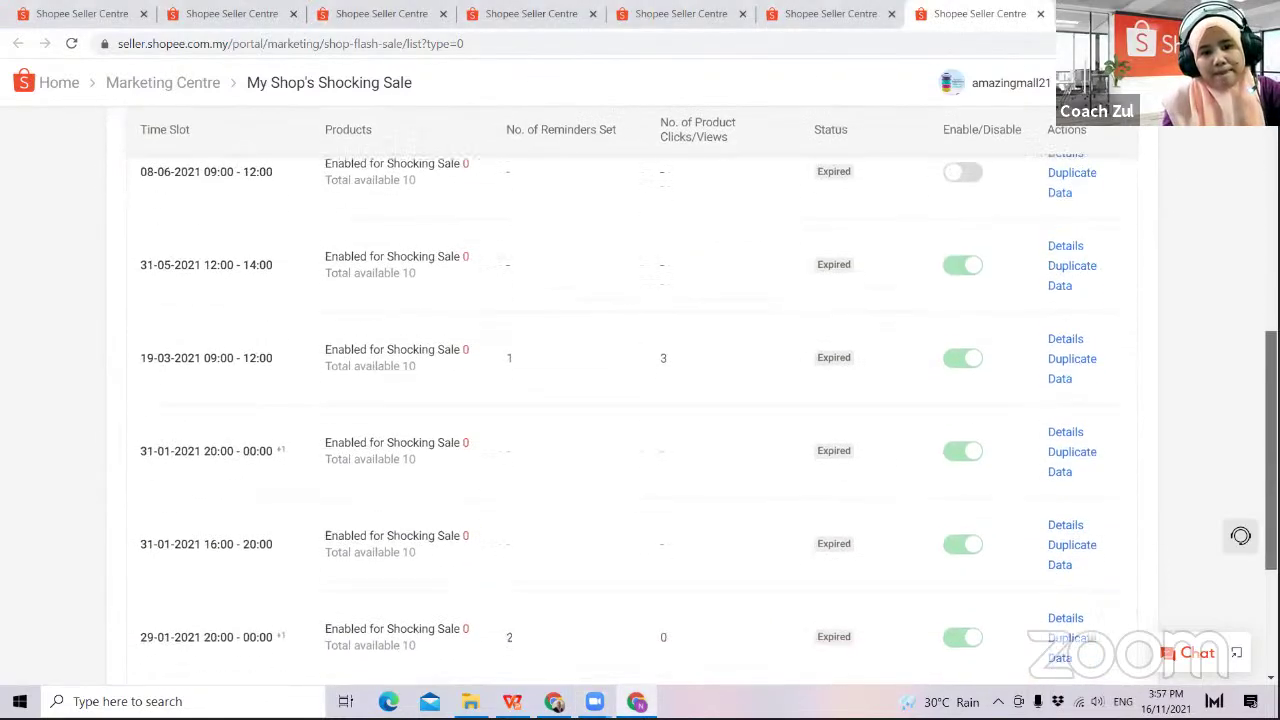
pyautogui.scroll(10, 640, 400)
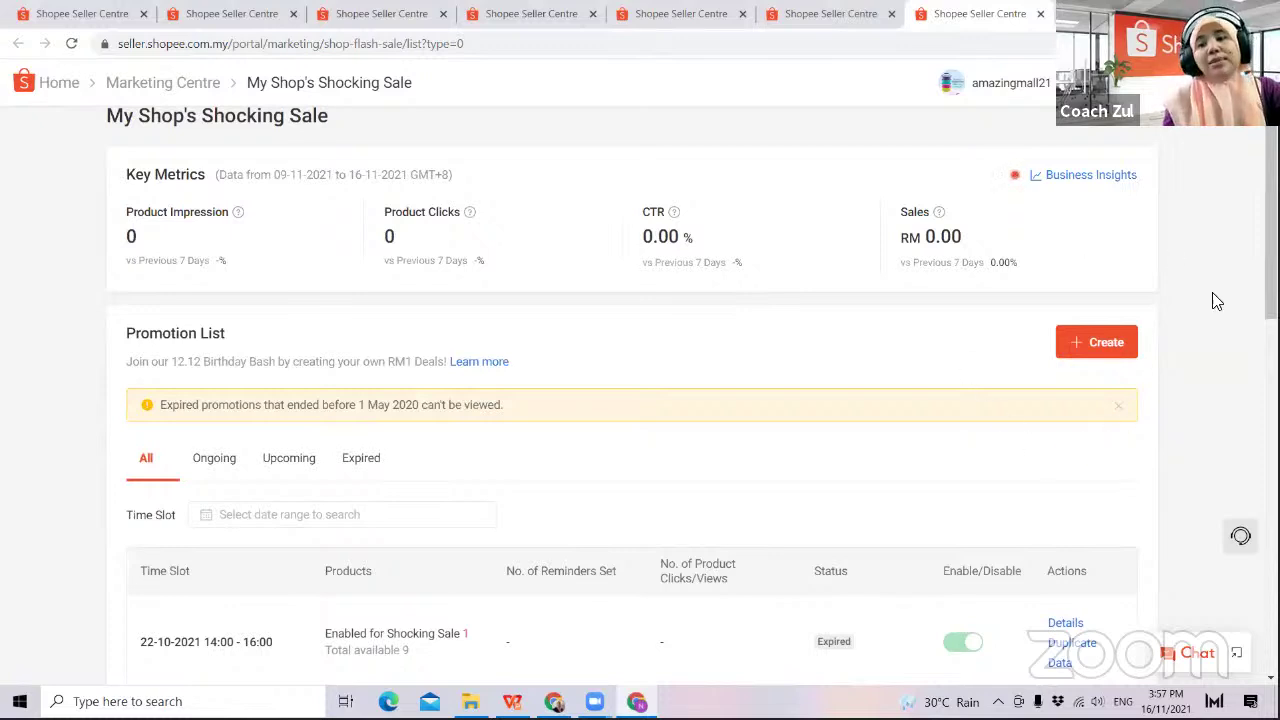
# - Start a new Shocking Sale promotion and set its time slot to 18 November 2021, 20:00 to 22:00
pyautogui.click(1101, 355)
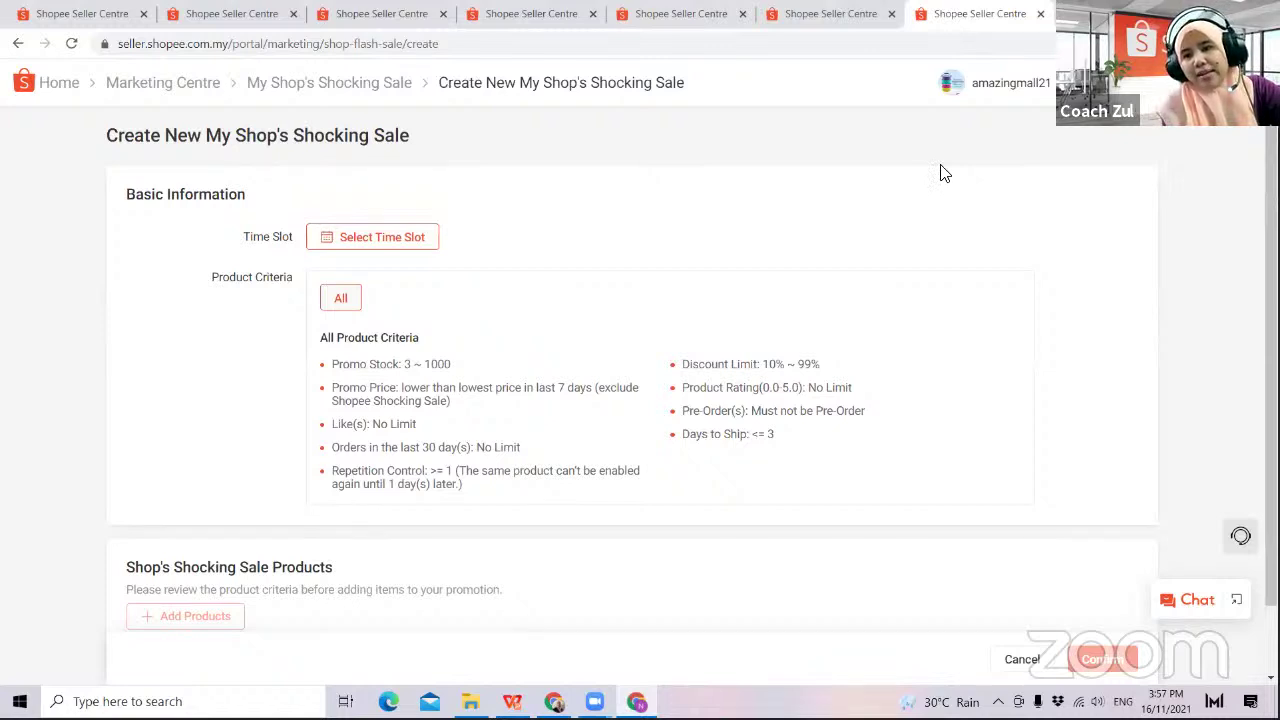
pyautogui.click(390, 244)
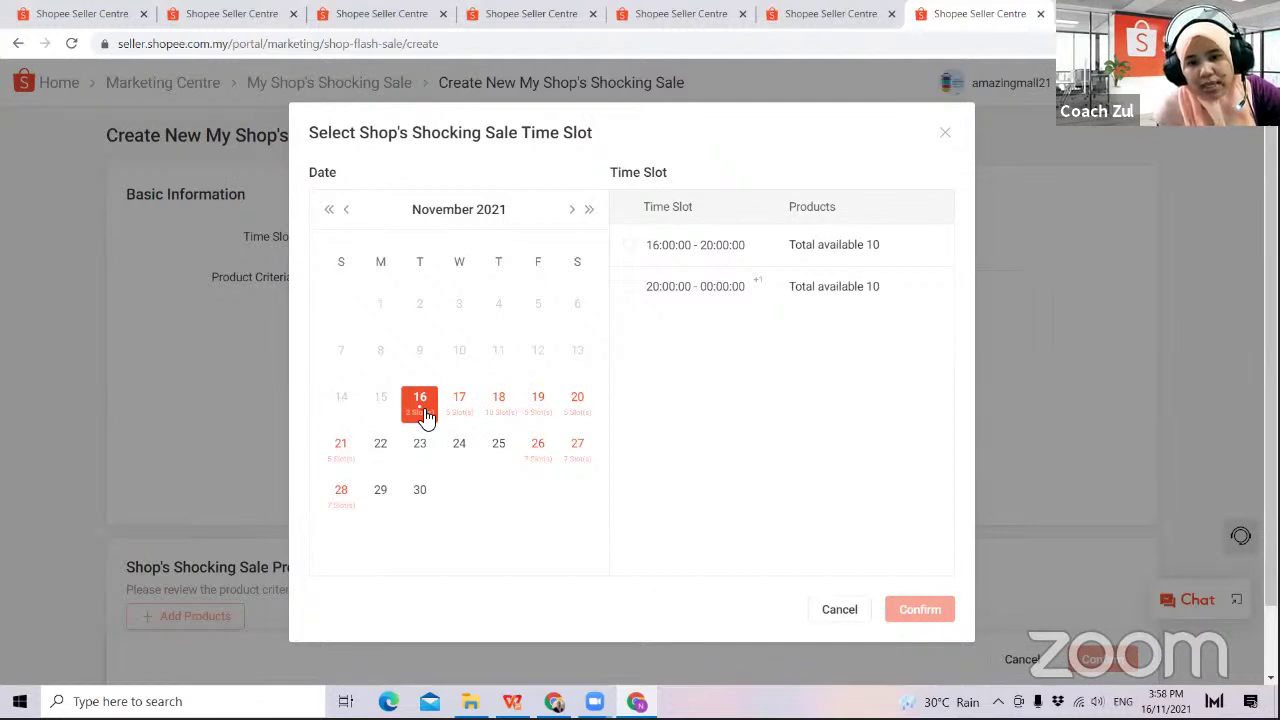
pyautogui.click(506, 420)
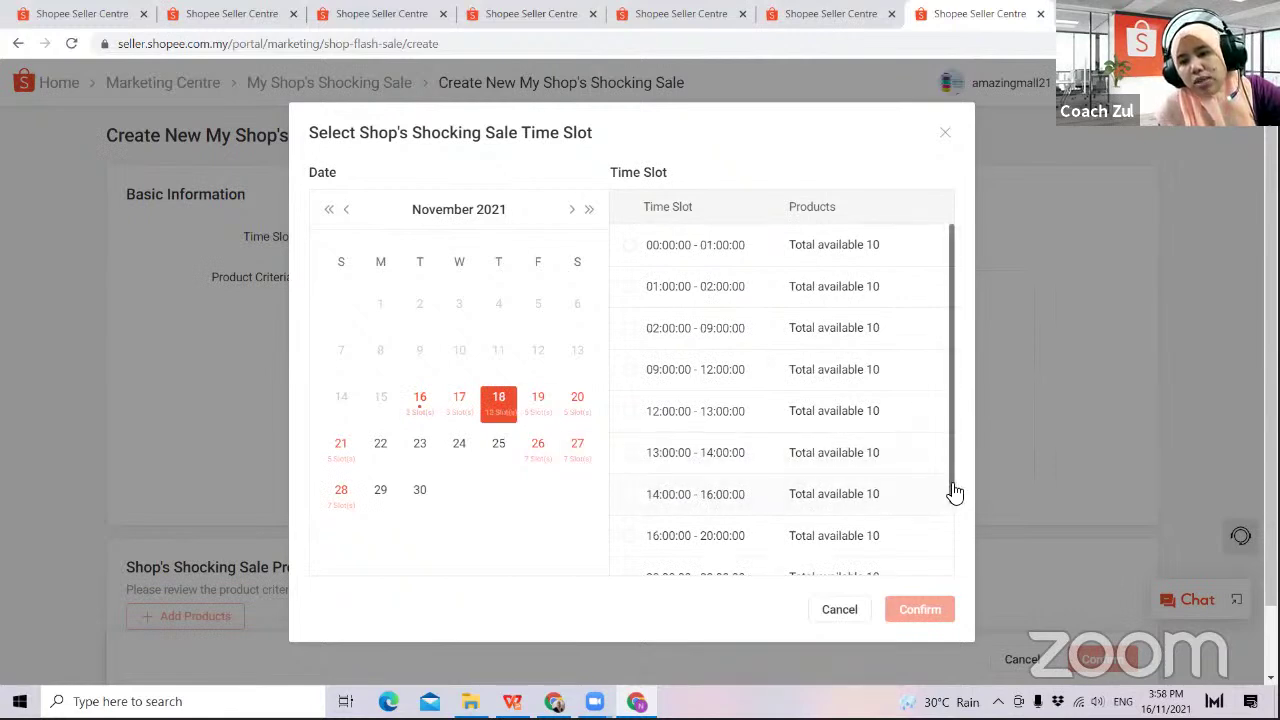
pyautogui.moveTo(952, 493); pyautogui.dragTo(951, 574)
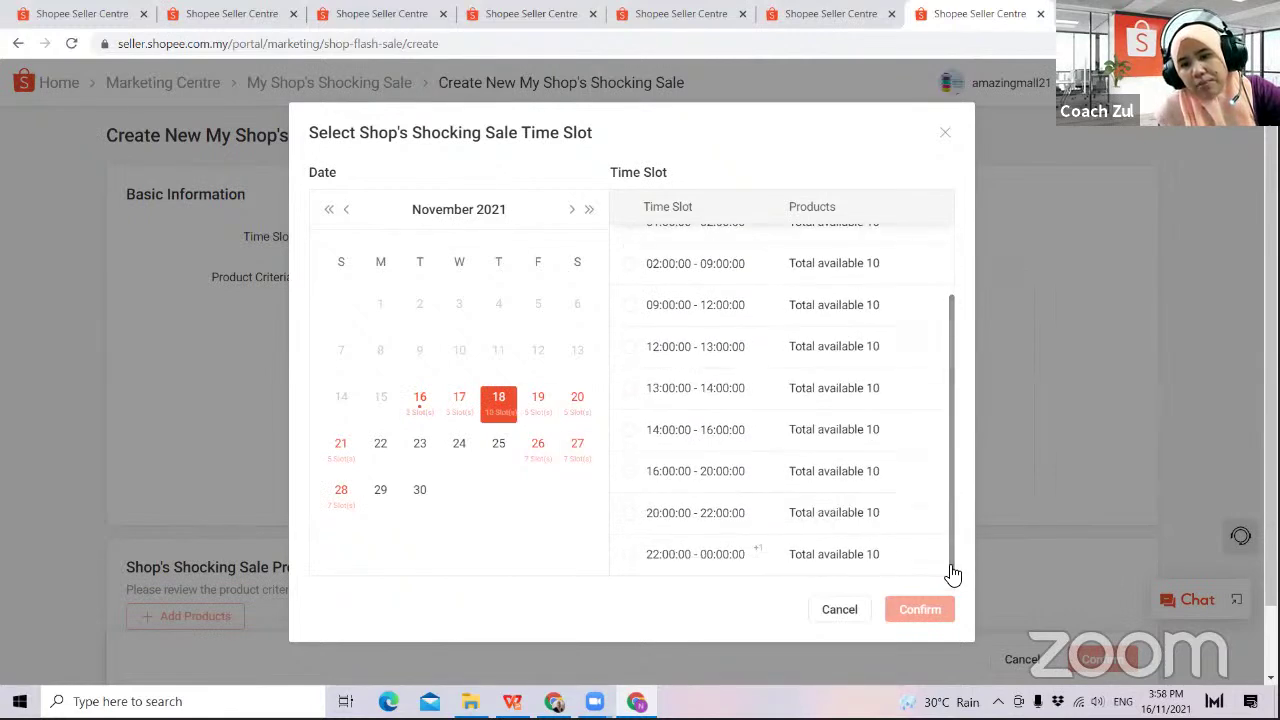
pyautogui.scroll(-1, 646, 537)
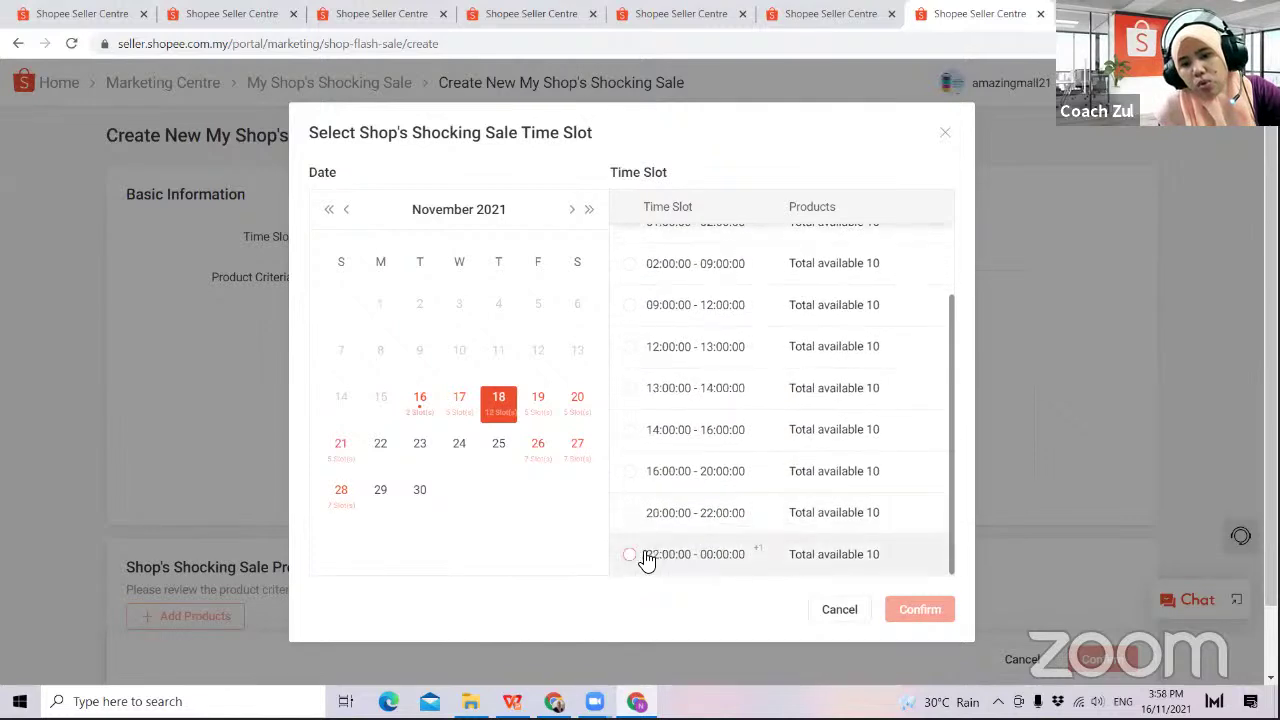
pyautogui.scroll(1, 640, 543)
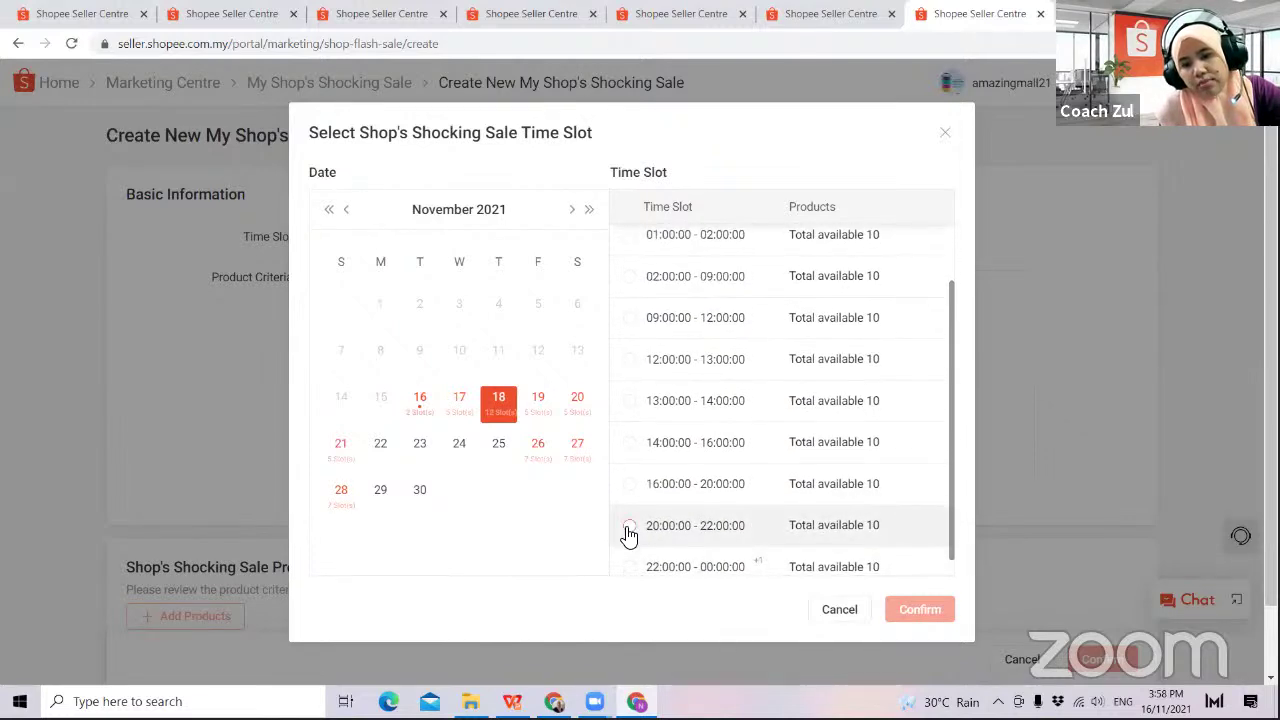
pyautogui.click(626, 529)
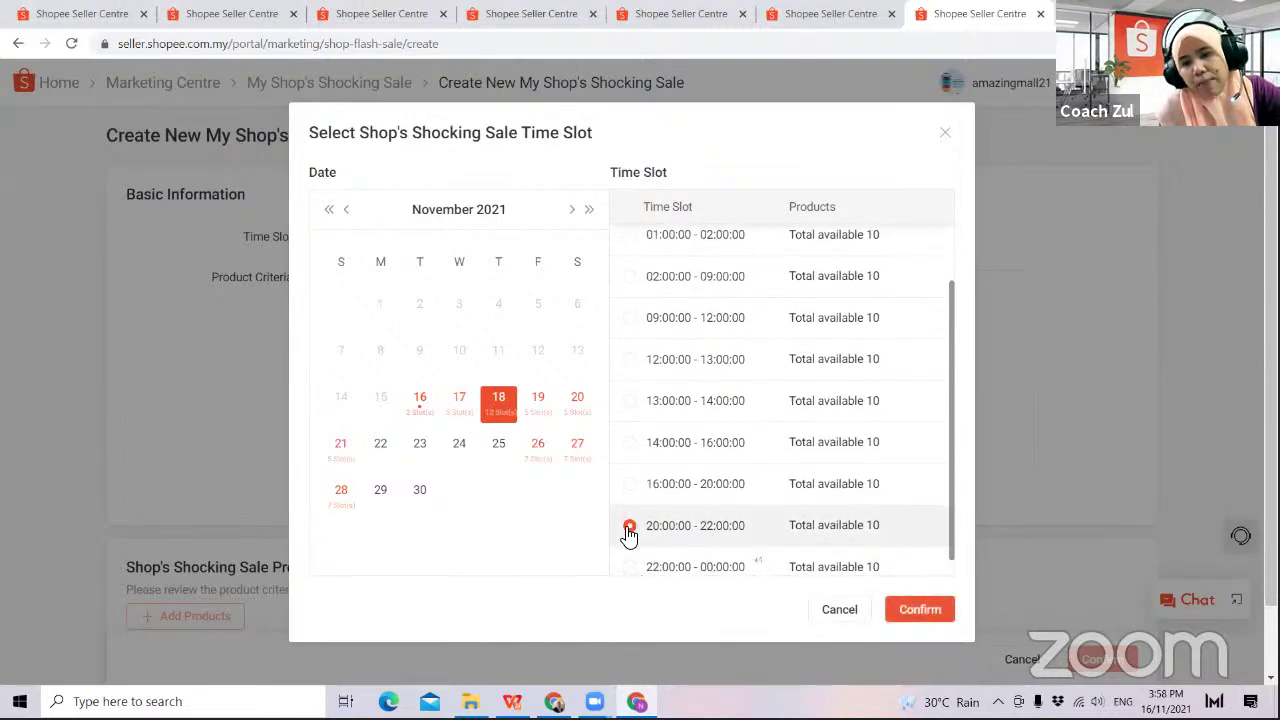
pyautogui.click(910, 608)
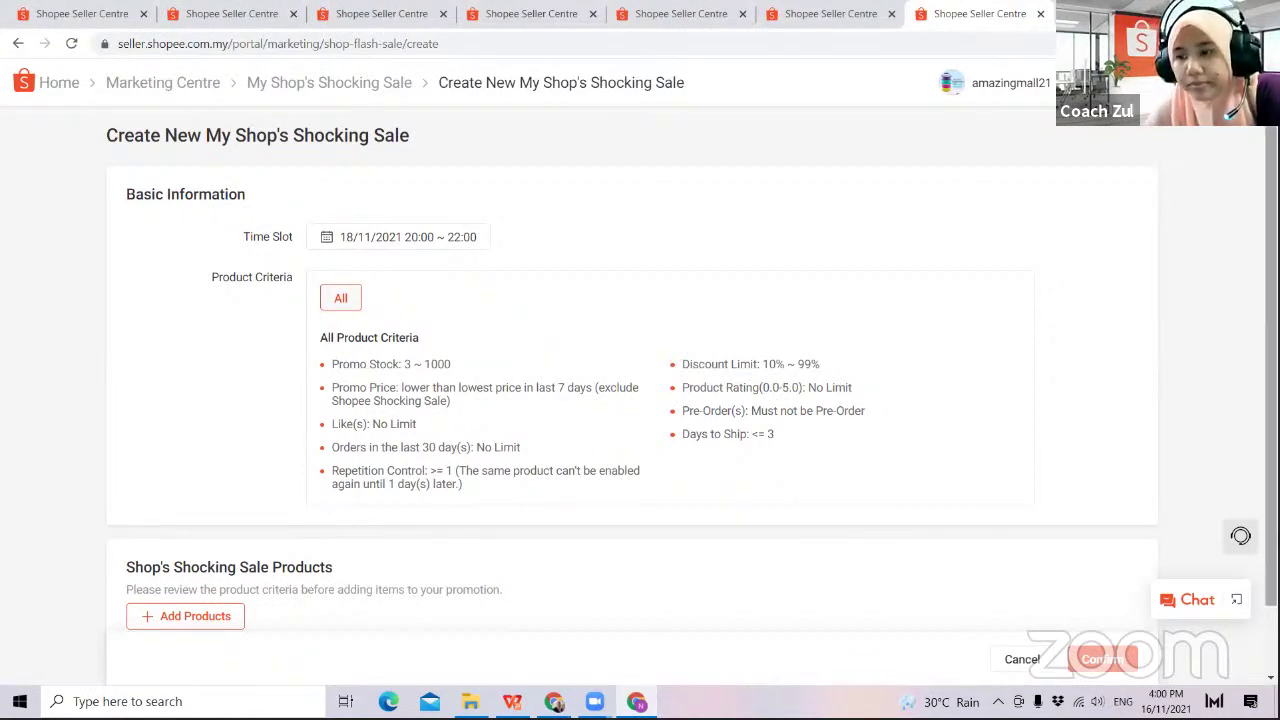
# - Add the Tupperware Brands Steamer and Tupperware Oval Modular 1.1 liter products to the Shocking Sale
pyautogui.scroll(-1, 778, 380)
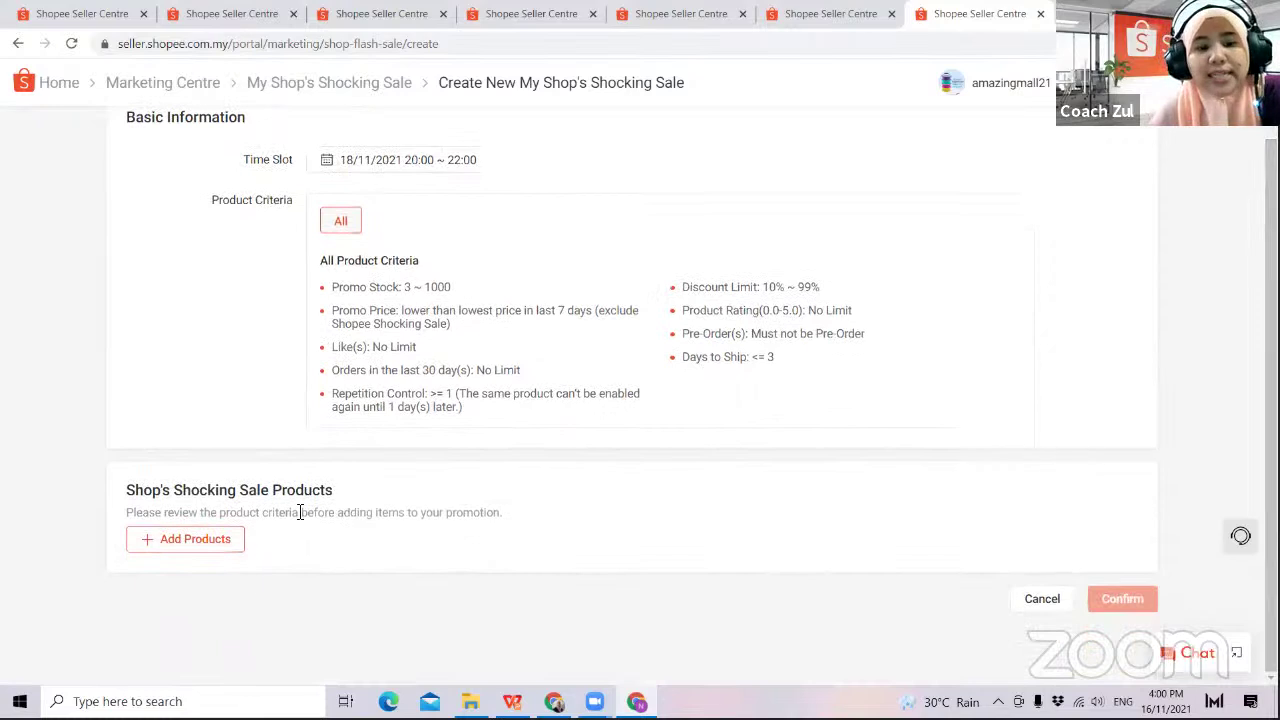
pyautogui.click(206, 553)
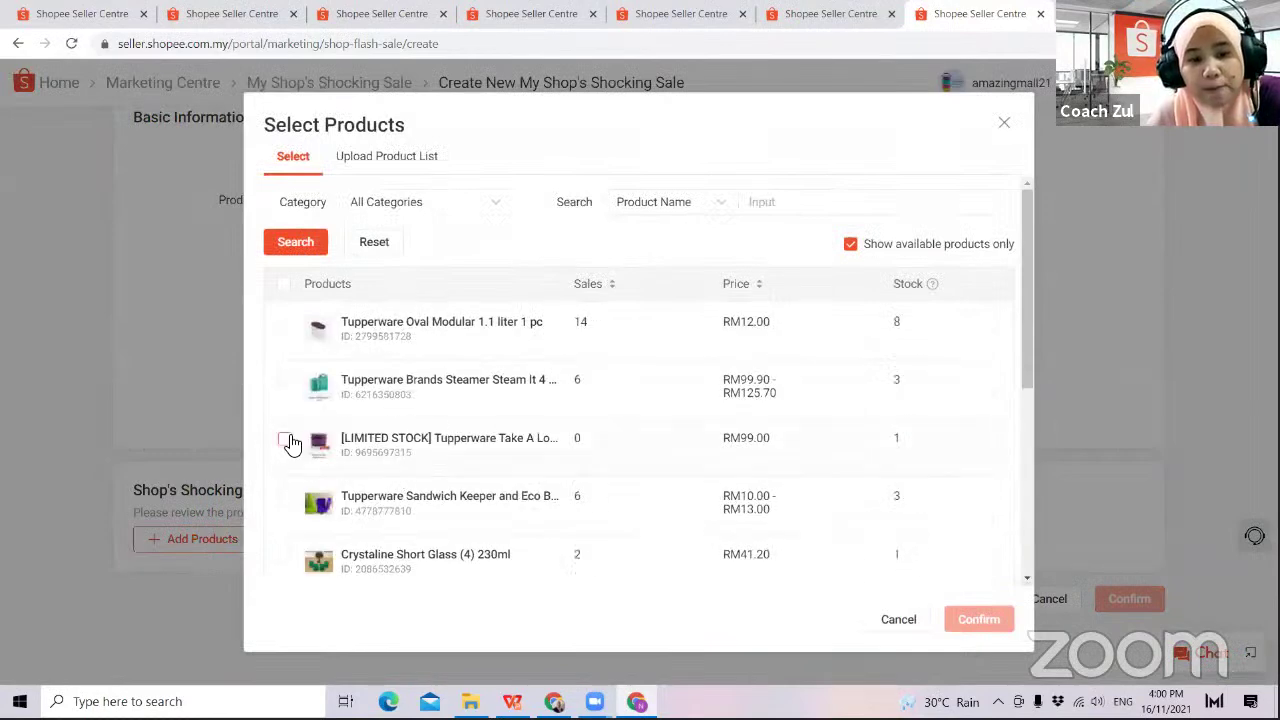
pyautogui.click(286, 441)
pyautogui.click(286, 441)
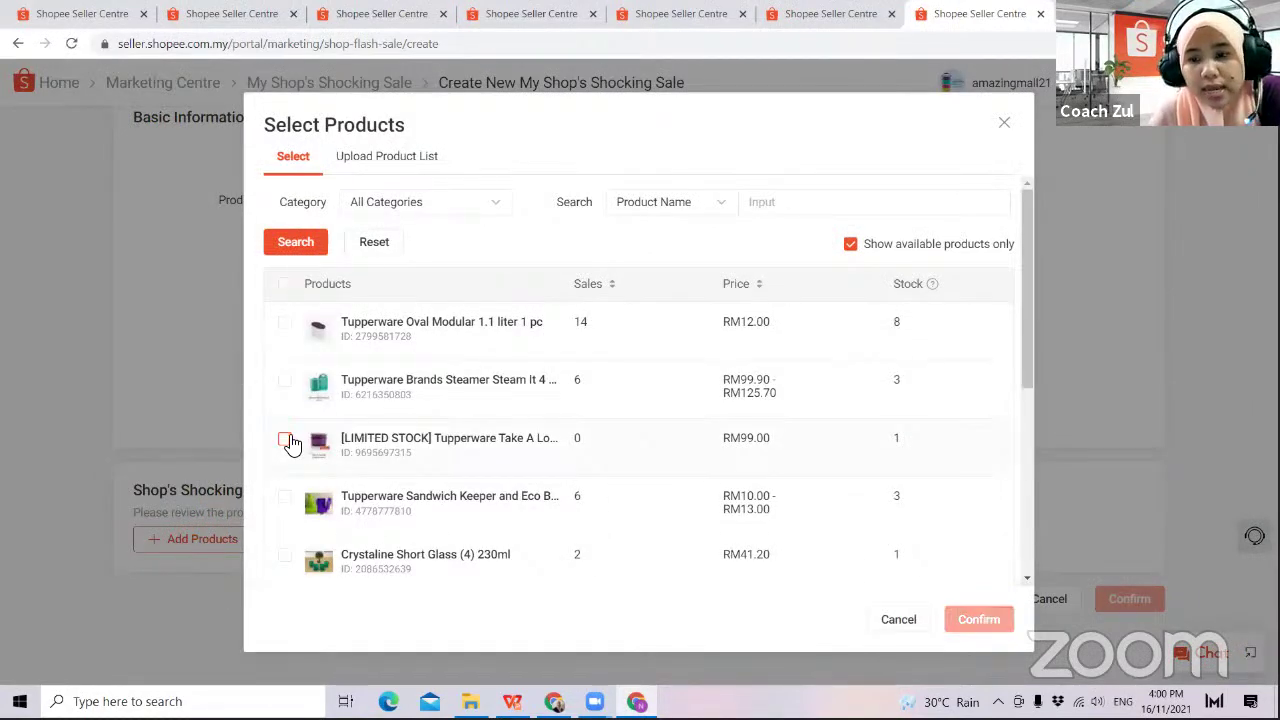
pyautogui.click(286, 384)
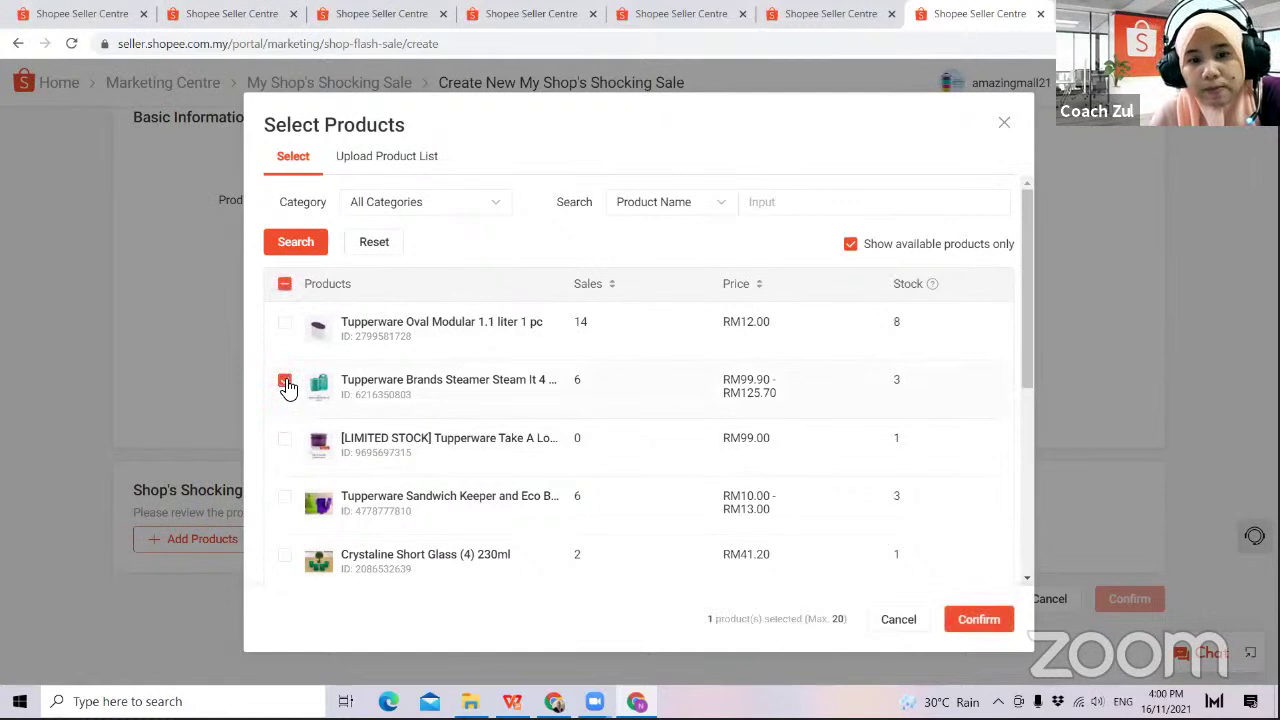
pyautogui.click(288, 325)
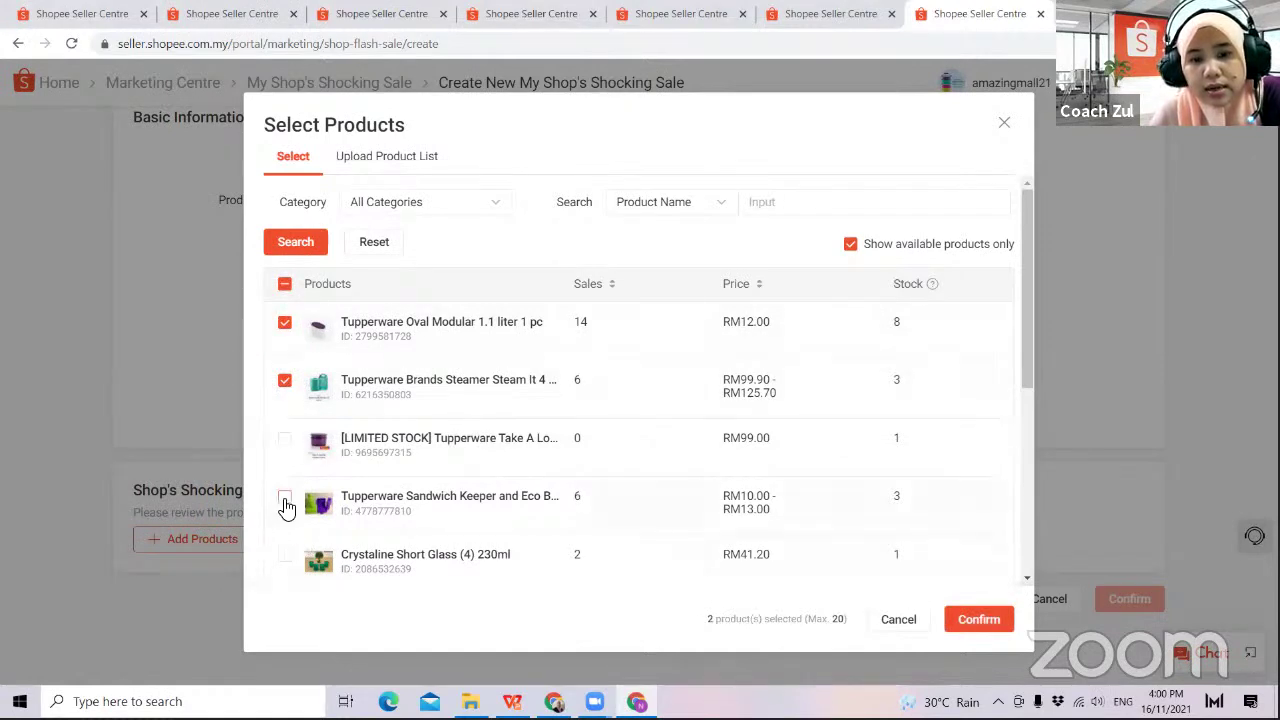
pyautogui.click(976, 615)
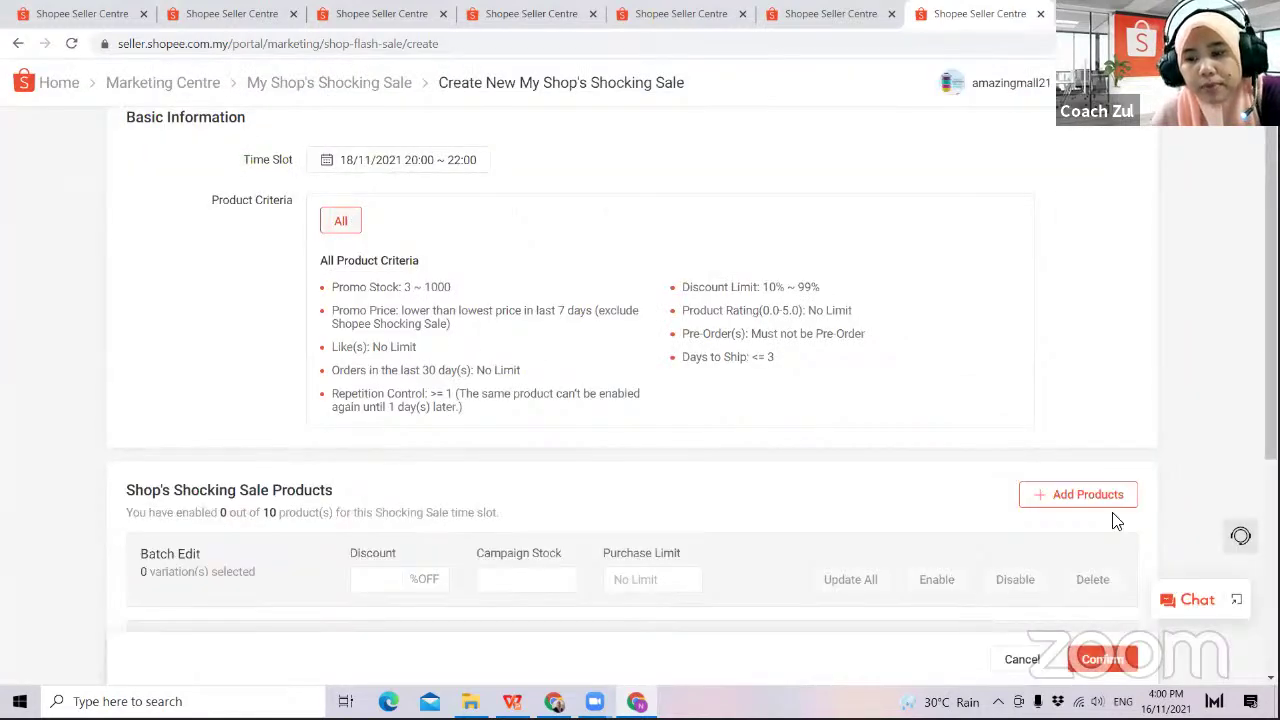
# - Set a 10% discount on the Steamer Turqoise and Steamer+Plates(4) variations
pyautogui.scroll(-4, 640, 400)
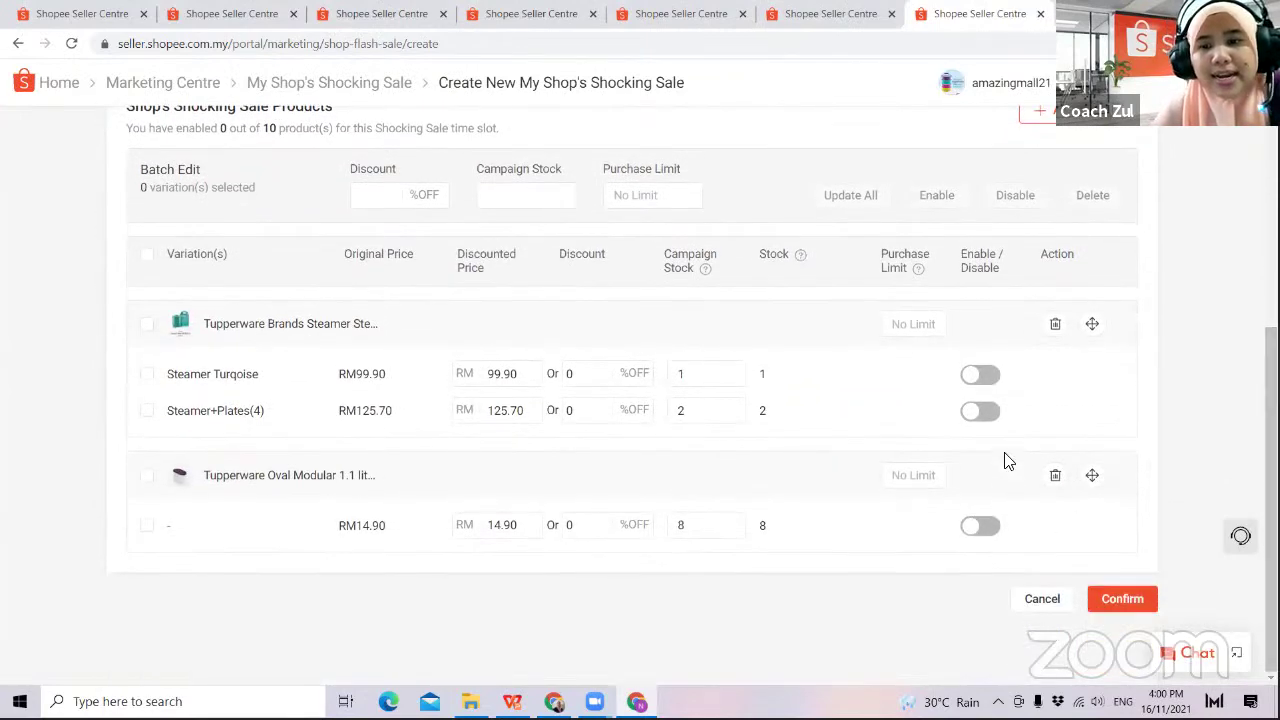
pyautogui.doubleClick(512, 373)
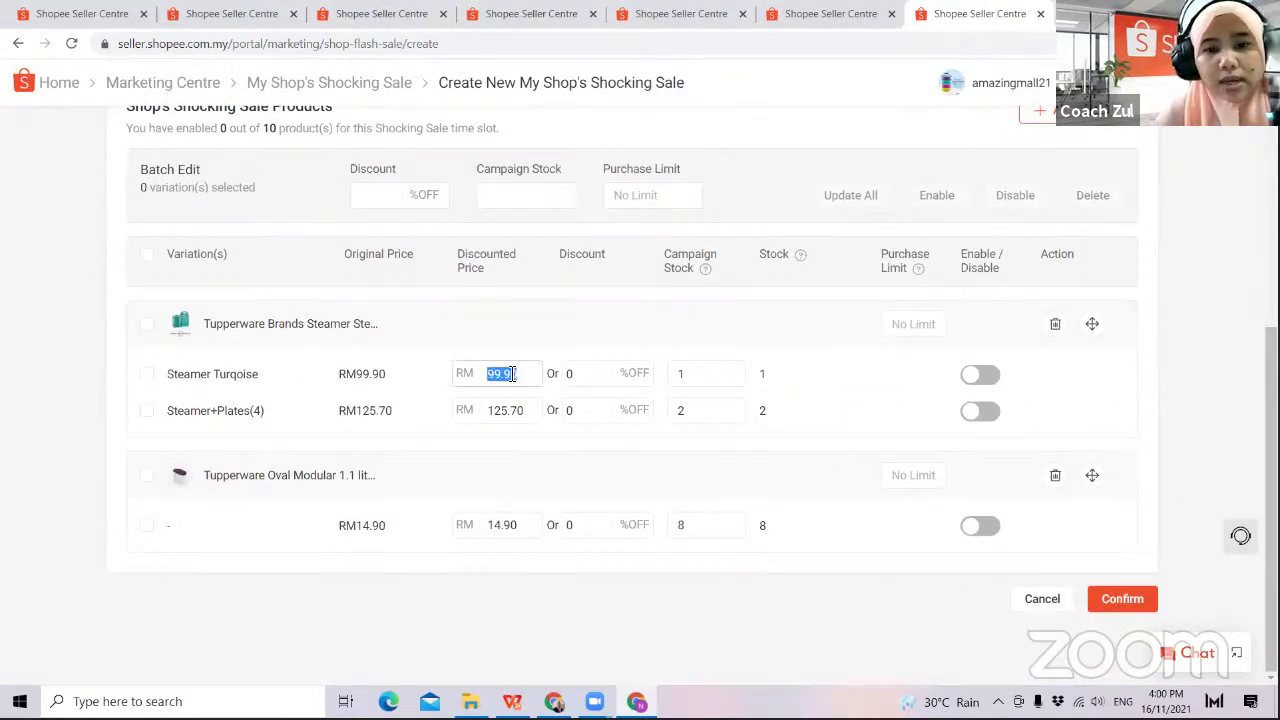
pyautogui.write('98.90')
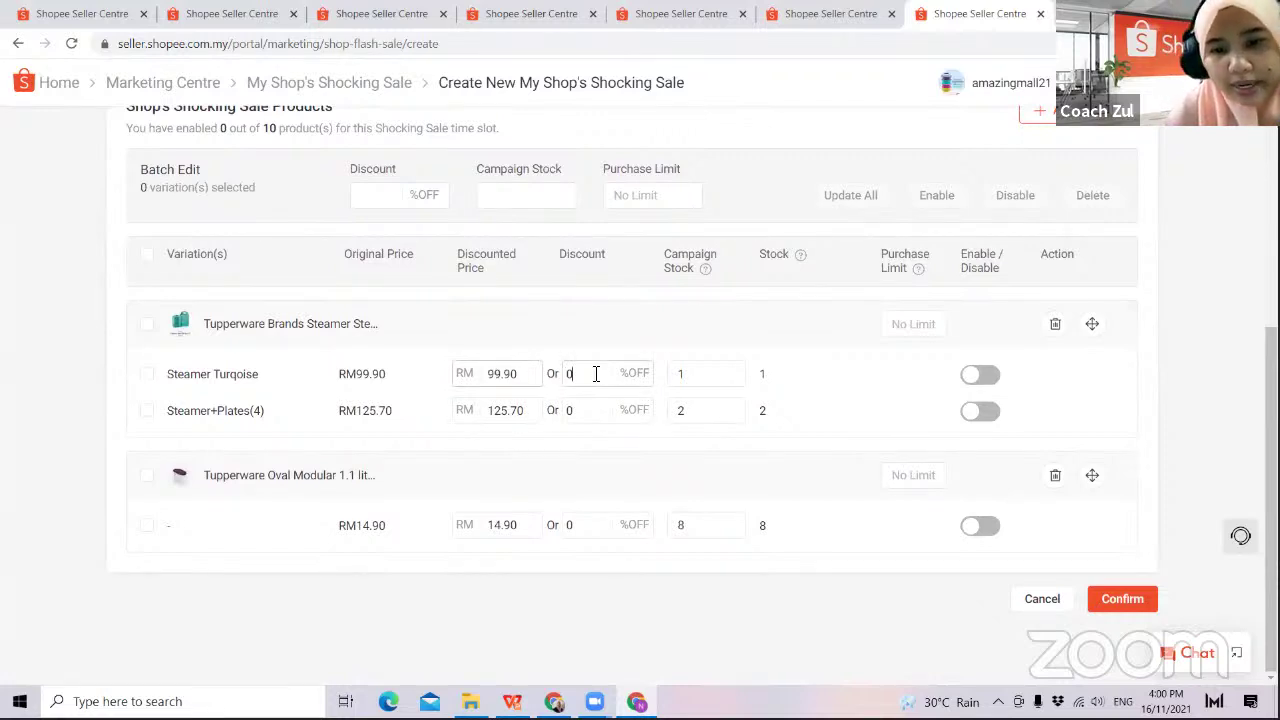
pyautogui.click(594, 373)
pyautogui.write('0')
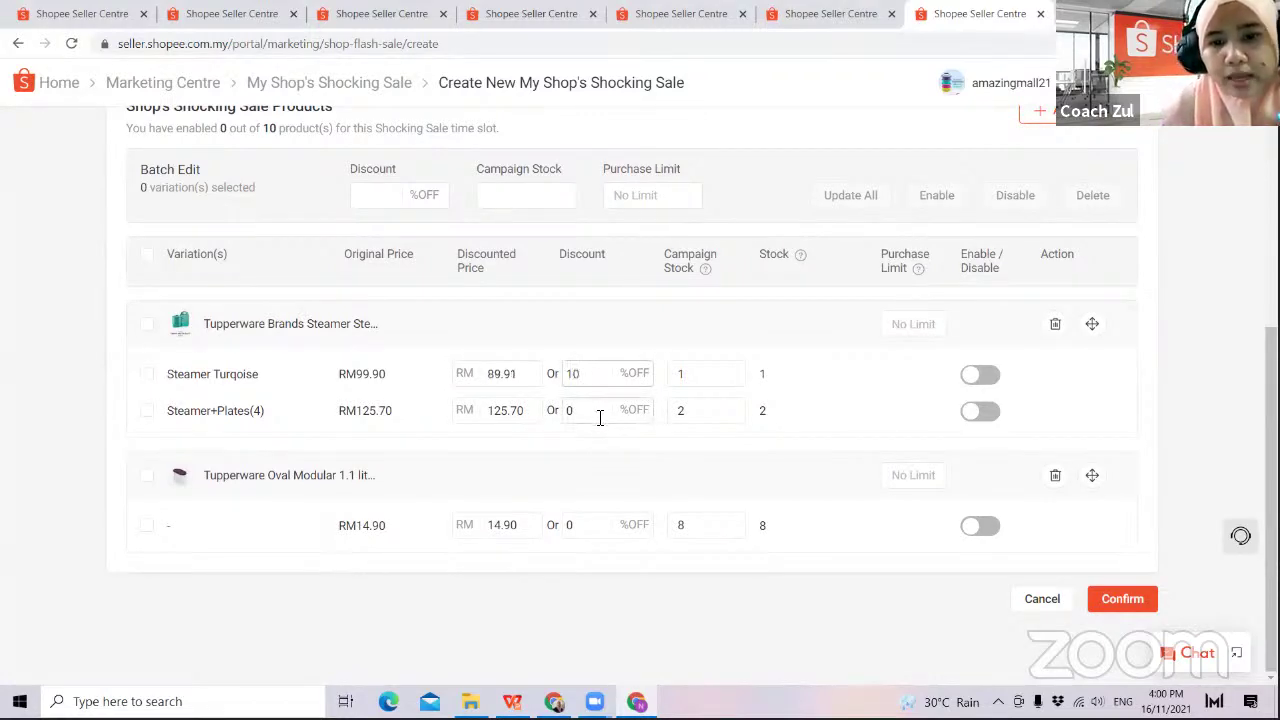
pyautogui.click(598, 414)
pyautogui.write('10')
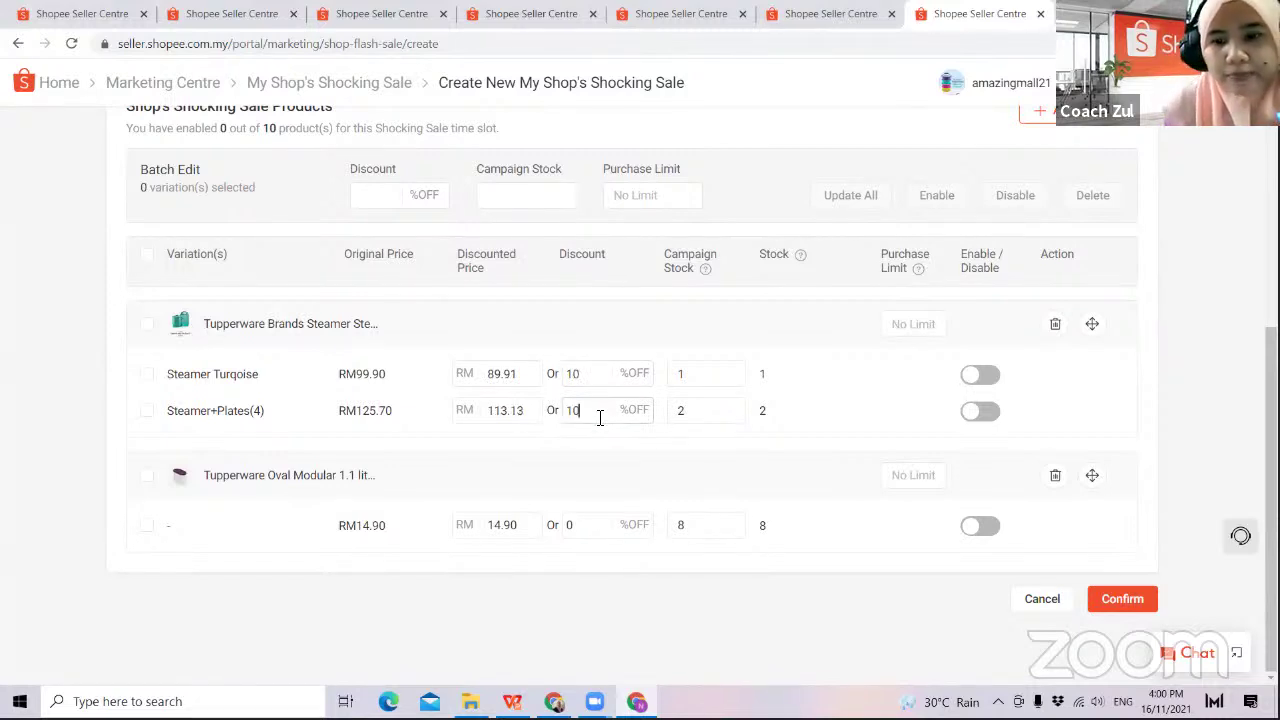
# - Try to enable the Steamer Turqoise variation, and delete the Tupperware Brands Steamer product from the sale
pyautogui.click(997, 377)
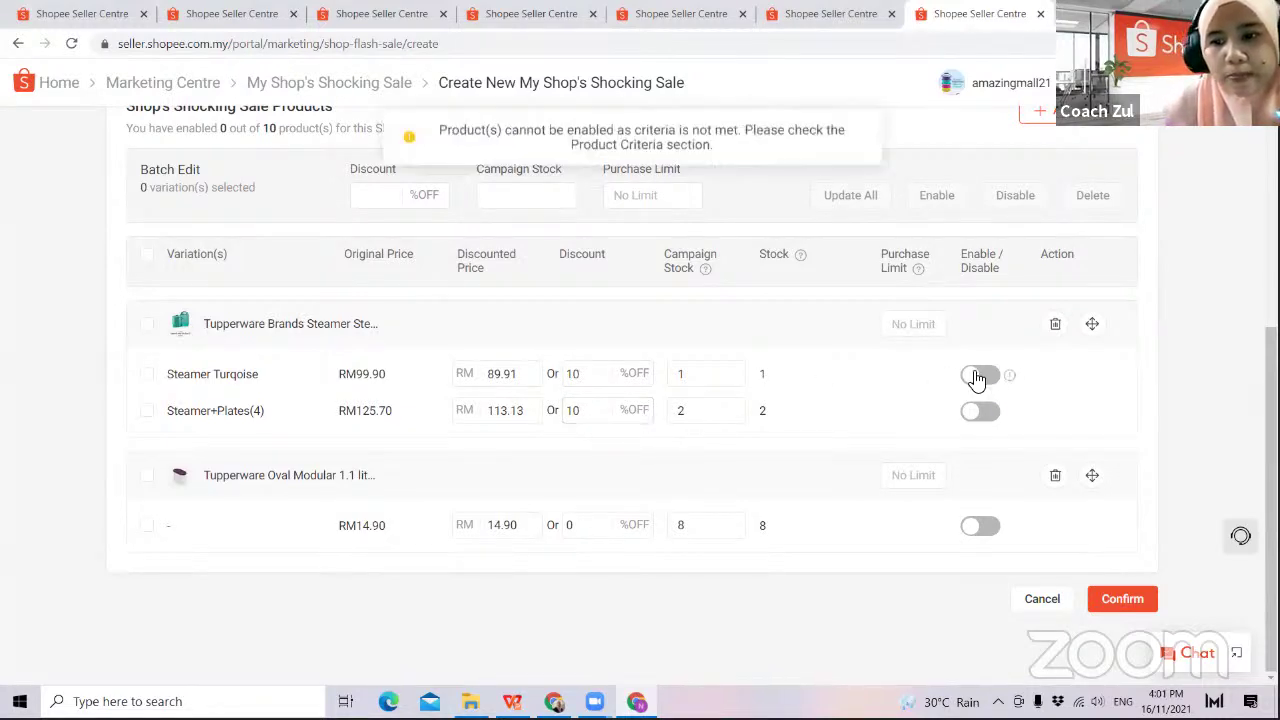
pyautogui.click(968, 377)
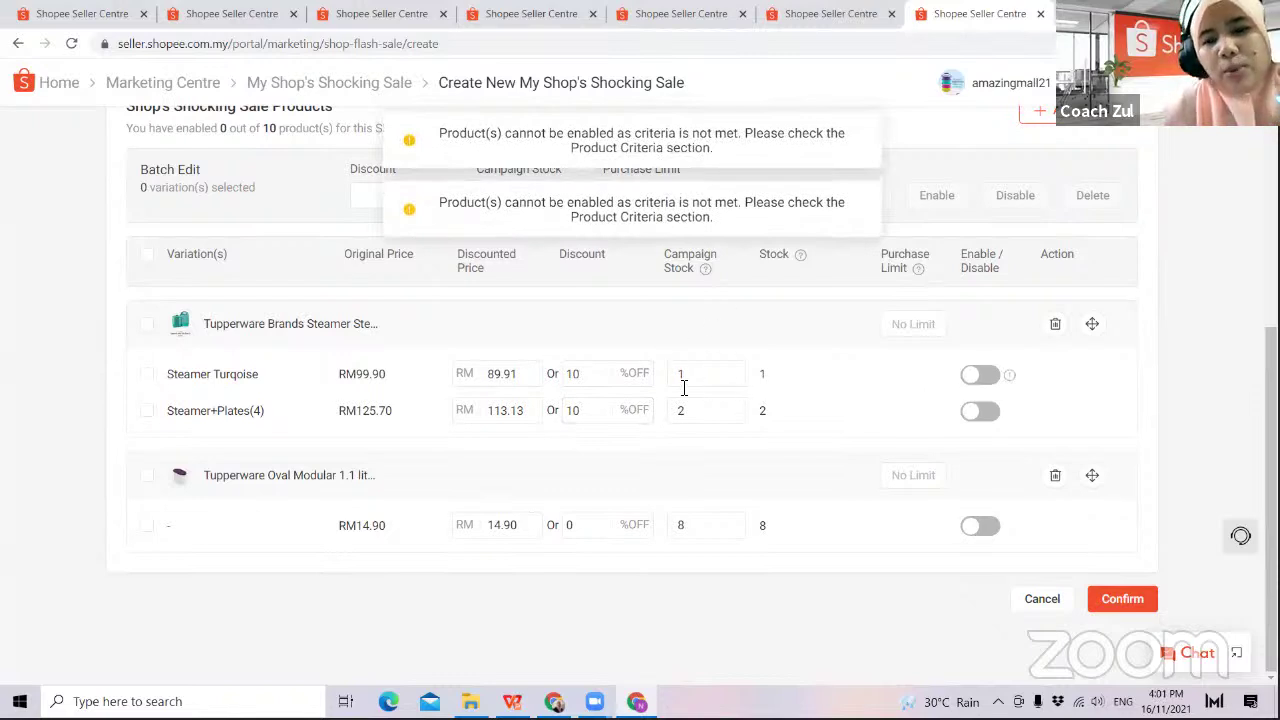
pyautogui.click(1055, 324)
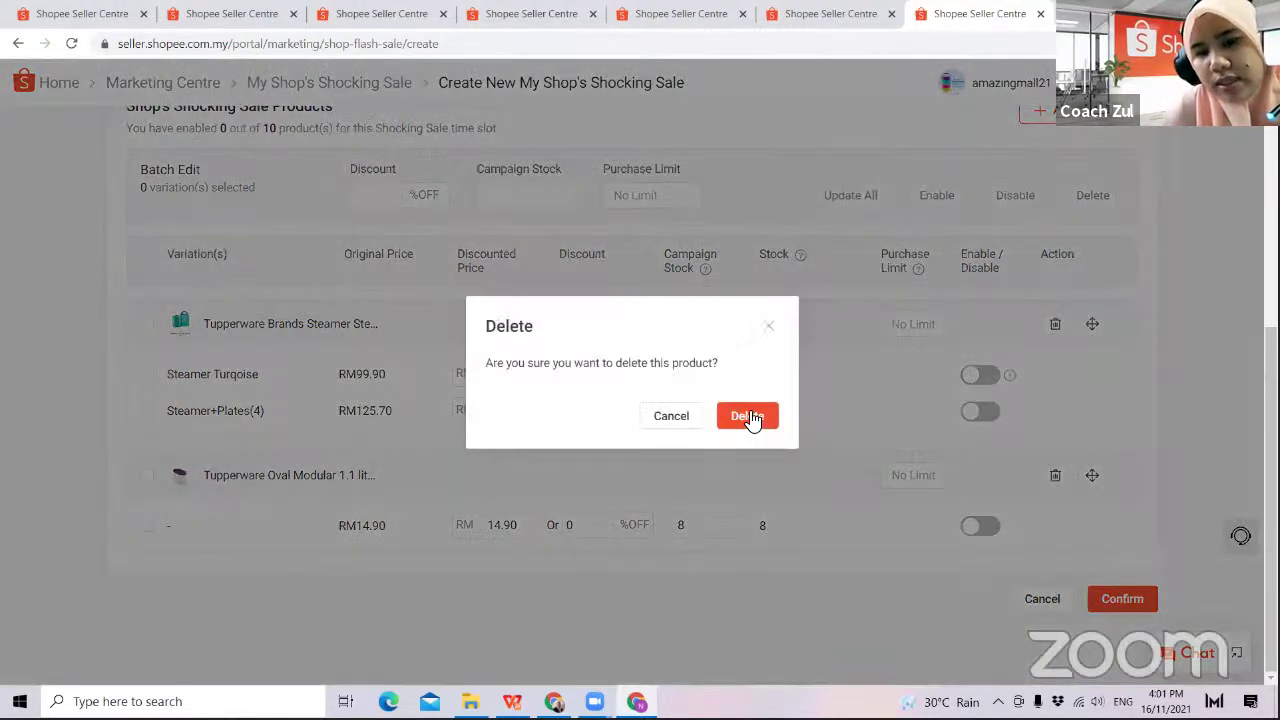
pyautogui.click(748, 410)
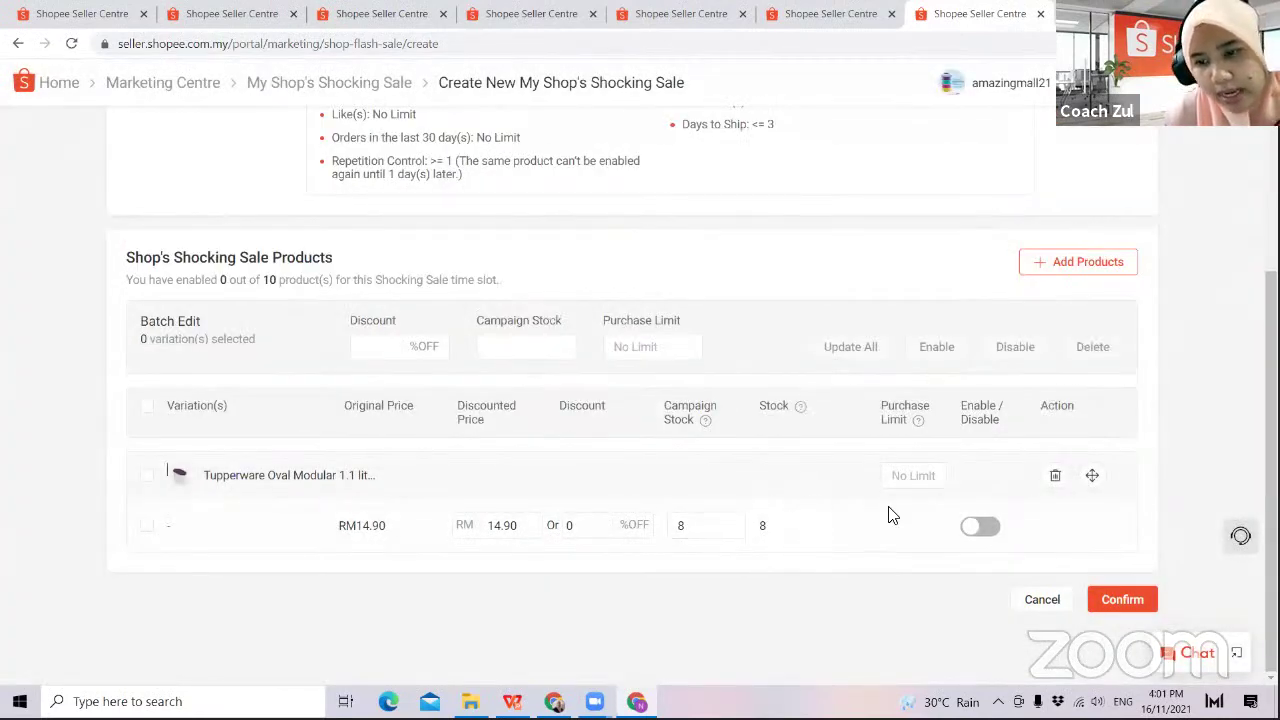
# - Set a 10% discount on the Tupperware Oval Modular 1.1 liter product
pyautogui.doubleClick(523, 528)
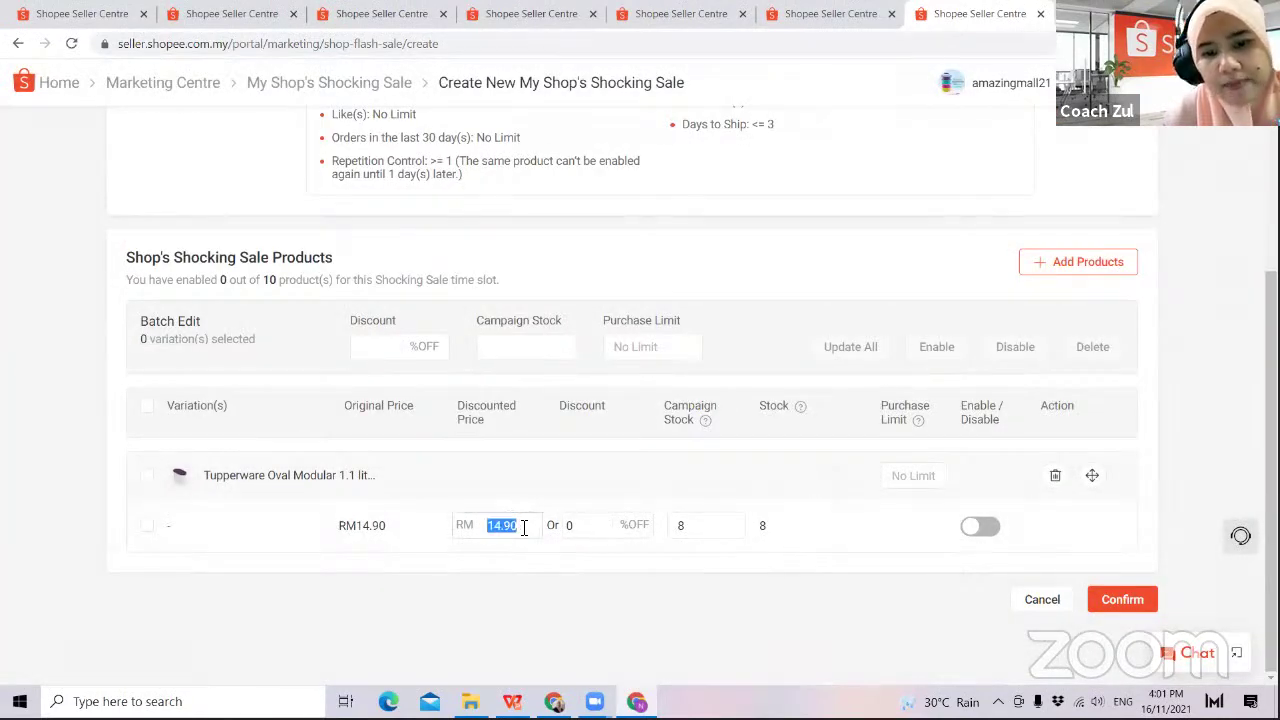
pyautogui.click(595, 525)
pyautogui.write('1')
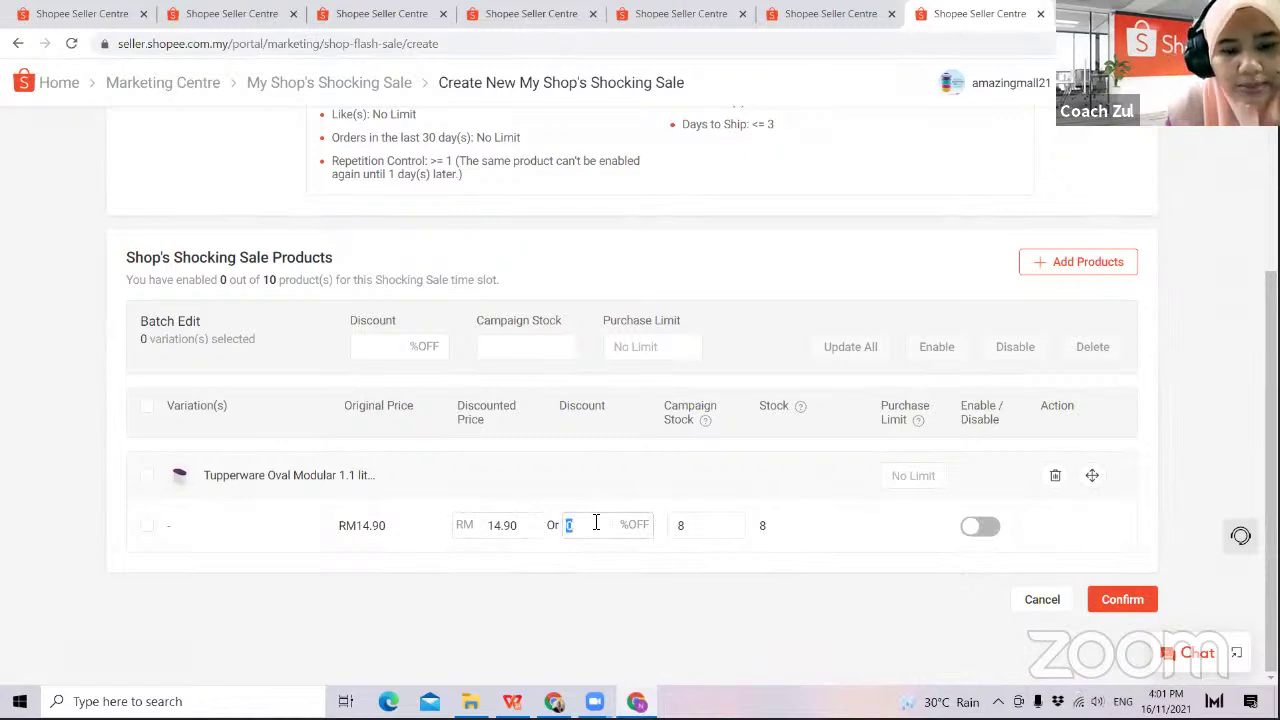
pyautogui.write('0')
pyautogui.click(695, 582)
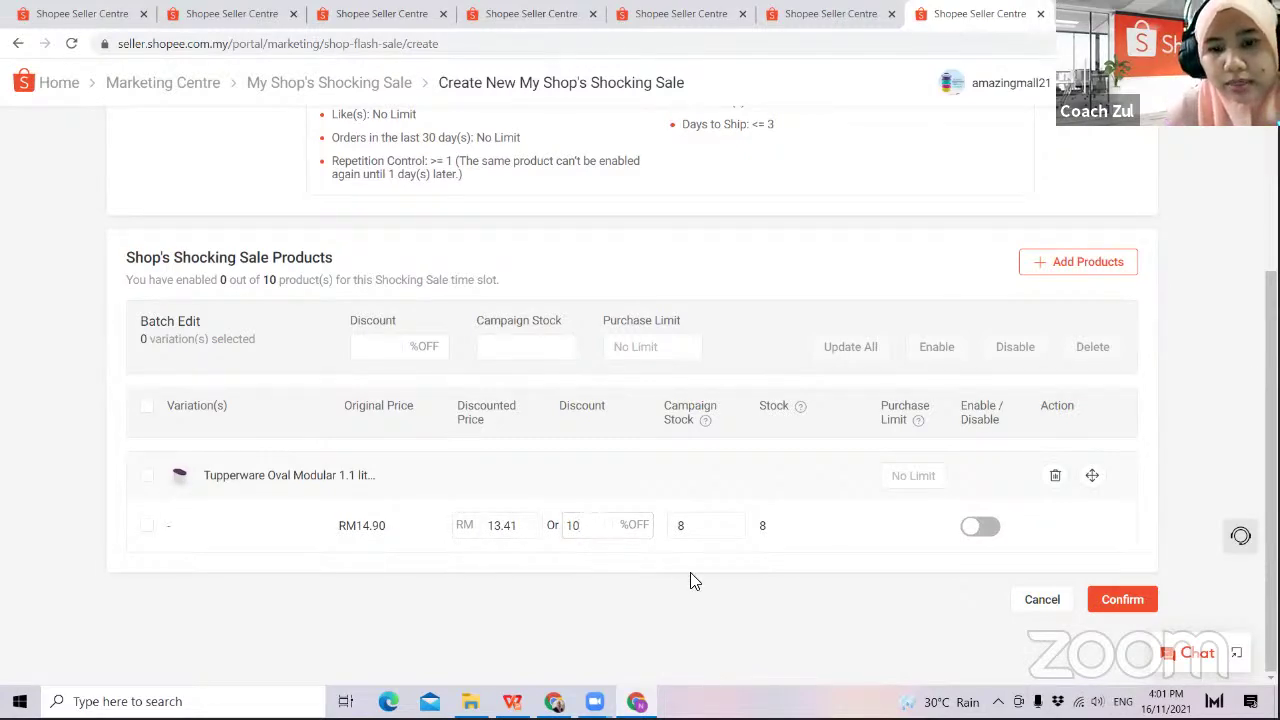
# - Enable the Tupperware Oval Modular product for the Shocking Sale and disable it again
pyautogui.click(678, 528)
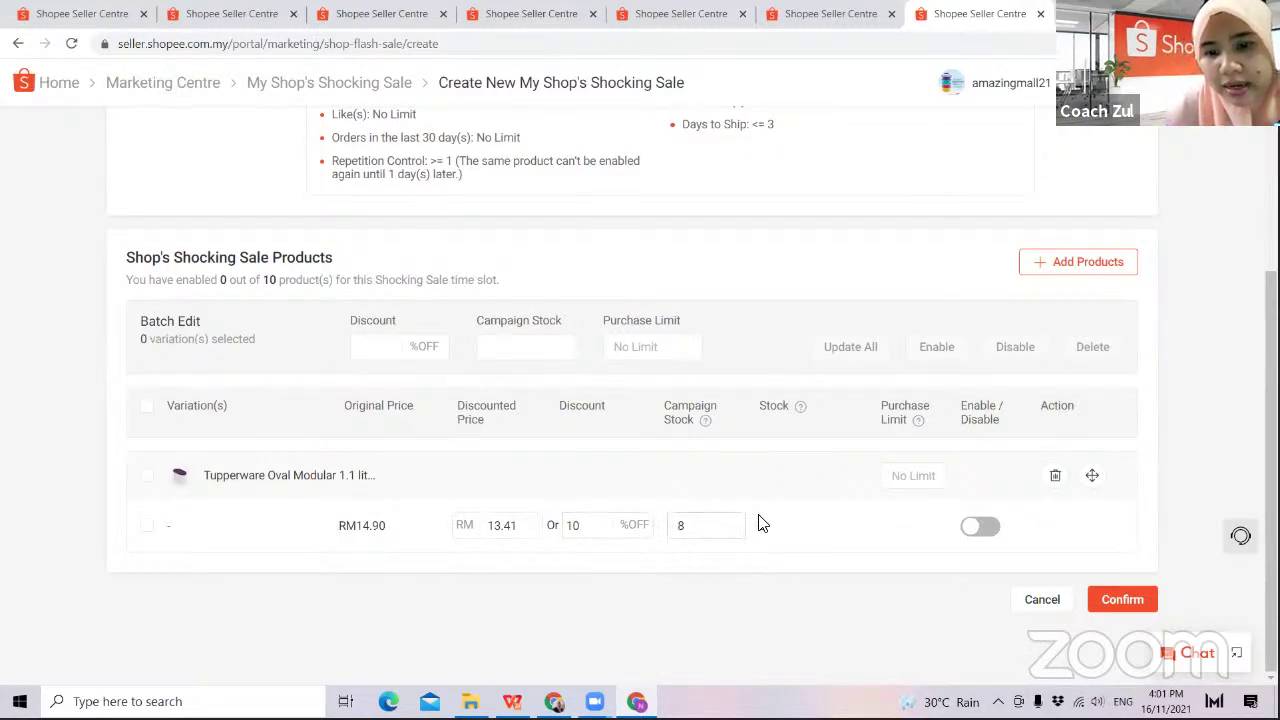
pyautogui.click(985, 530)
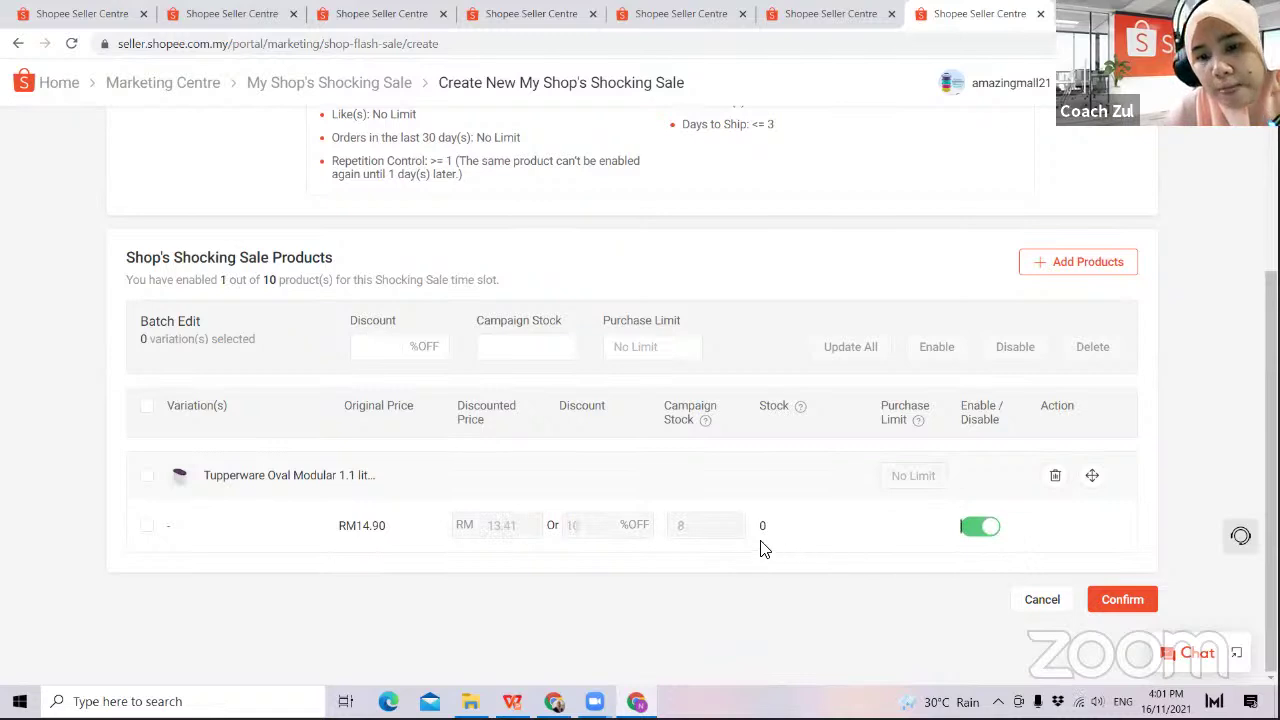
pyautogui.click(976, 530)
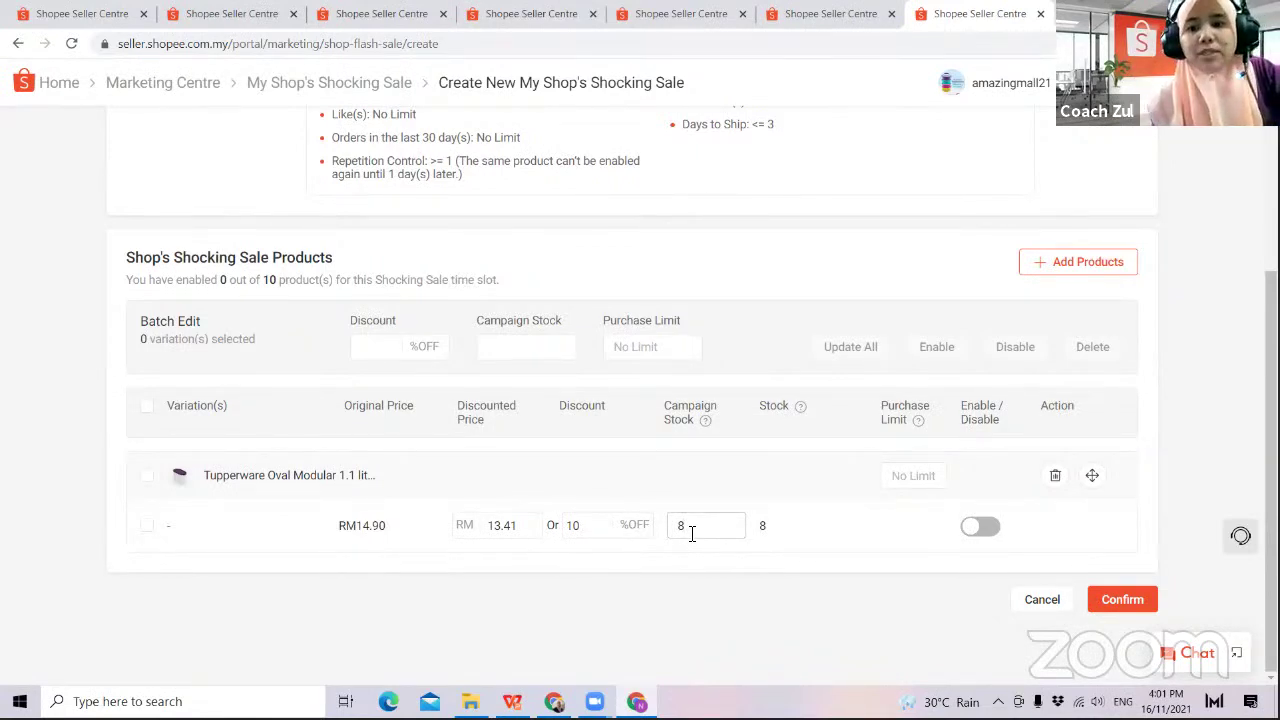
# - Set the Tupperware Oval Modular product's campaign stock to 3 and enable it for the Shocking Sale
pyautogui.press('BackSpace')
pyautogui.write('3')
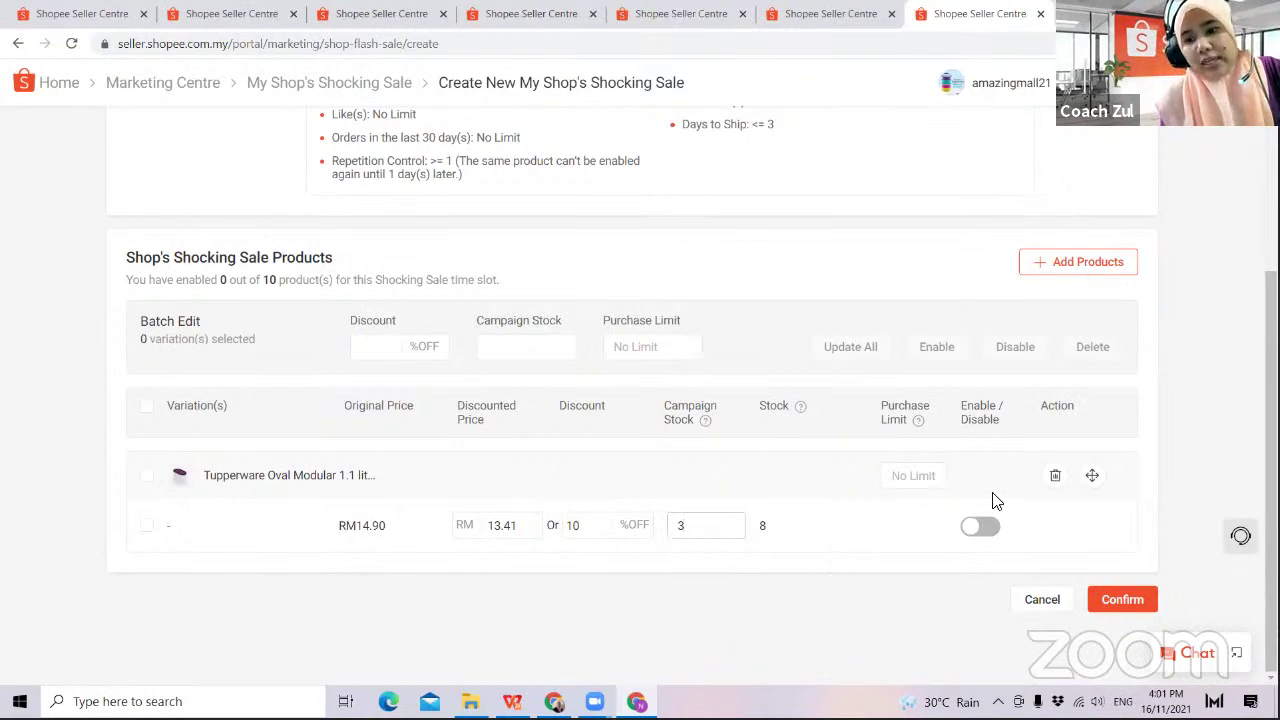
pyautogui.click(985, 527)
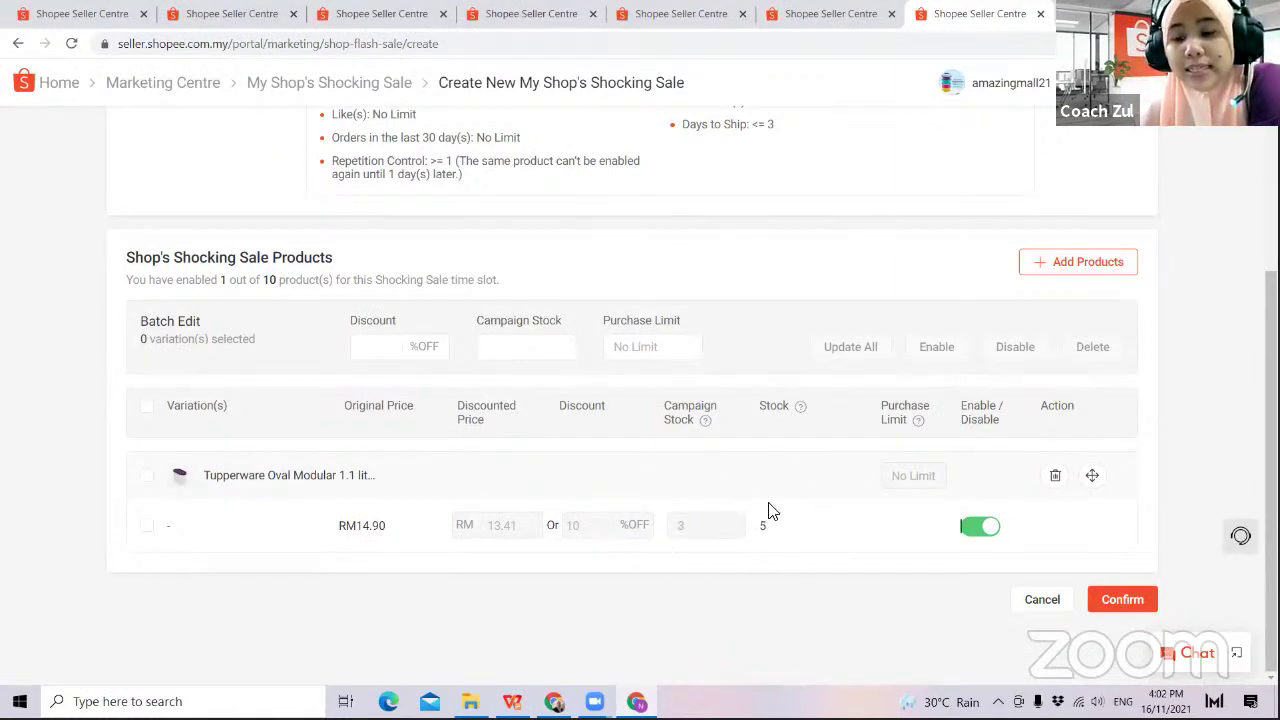
# - Submit the new Shocking Sale and return to the promotion list to review its entry
pyautogui.click(1122, 600)
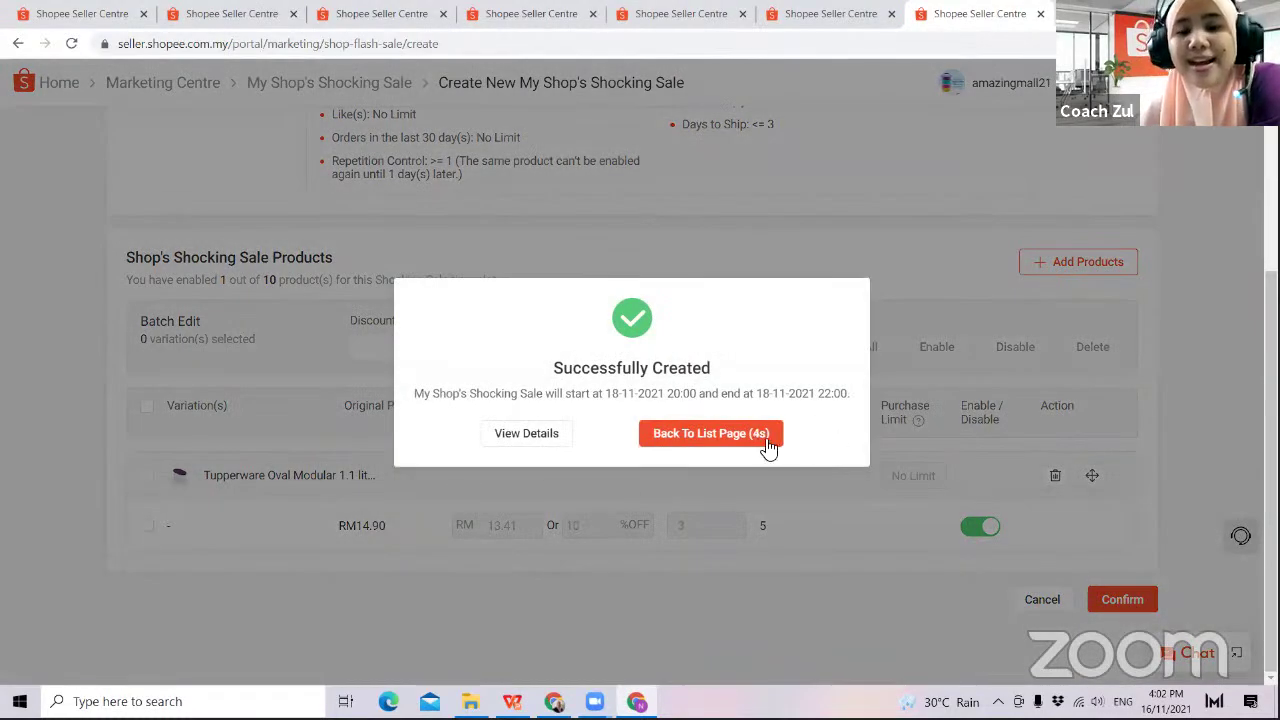
pyautogui.click(713, 440)
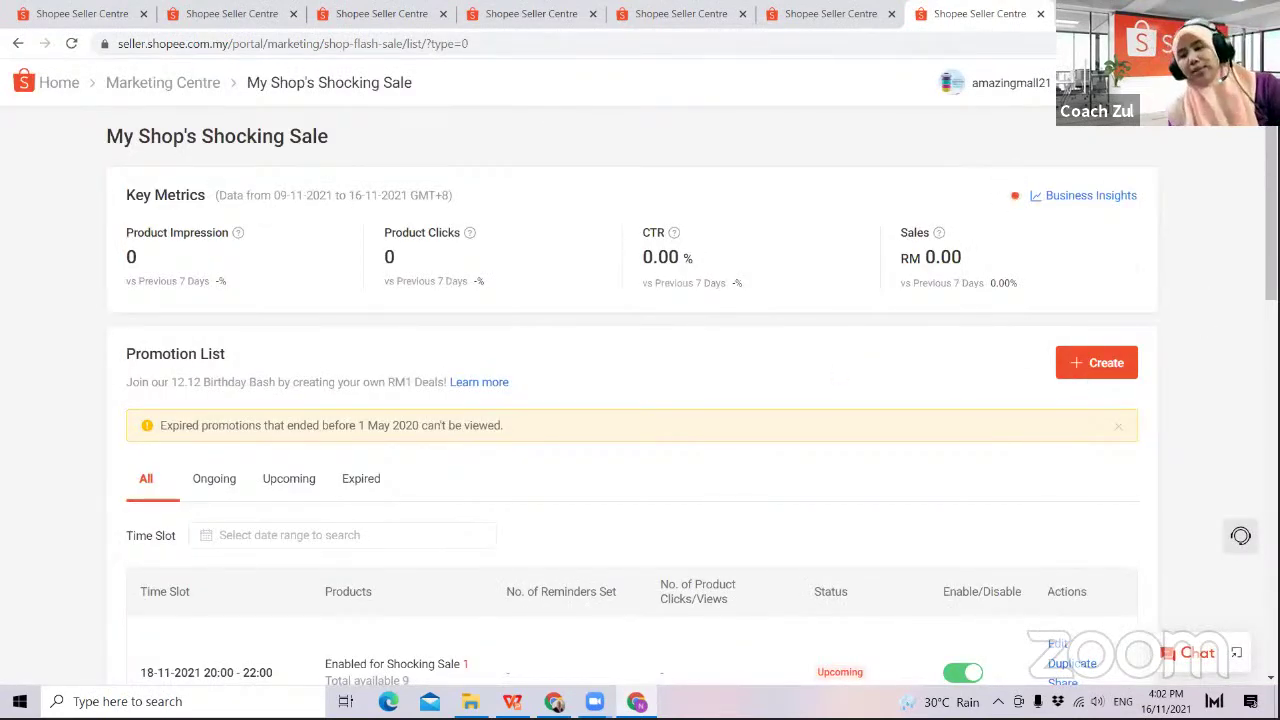
pyautogui.scroll(-3, 583, 401)
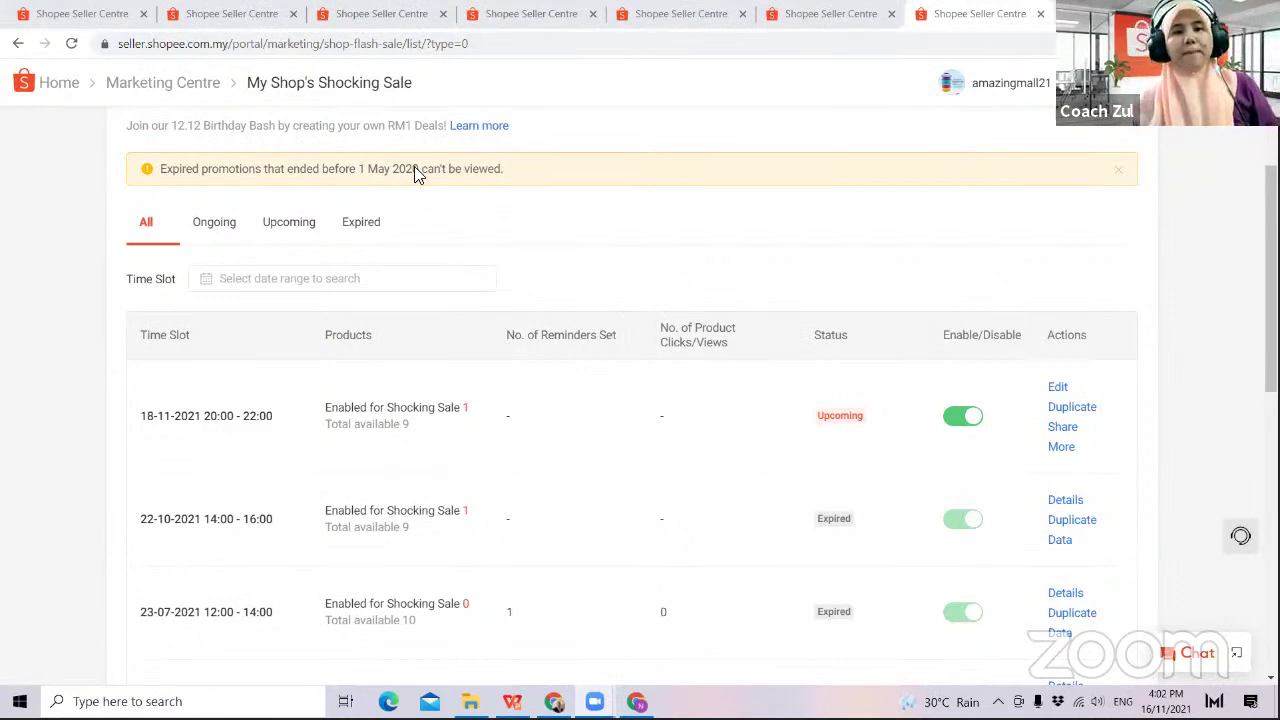
# - Create a new shipping fee promotion from the Marketing Centre and name it December
pyautogui.click(156, 86)
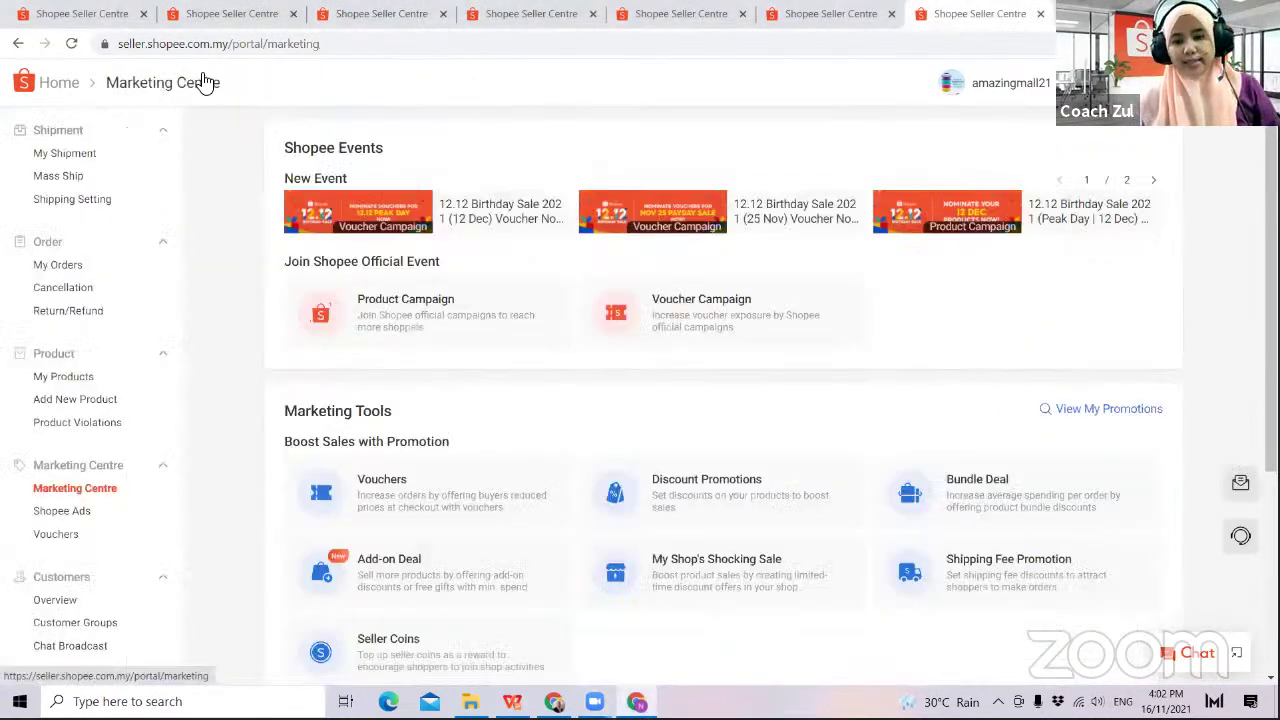
pyautogui.click(1005, 557)
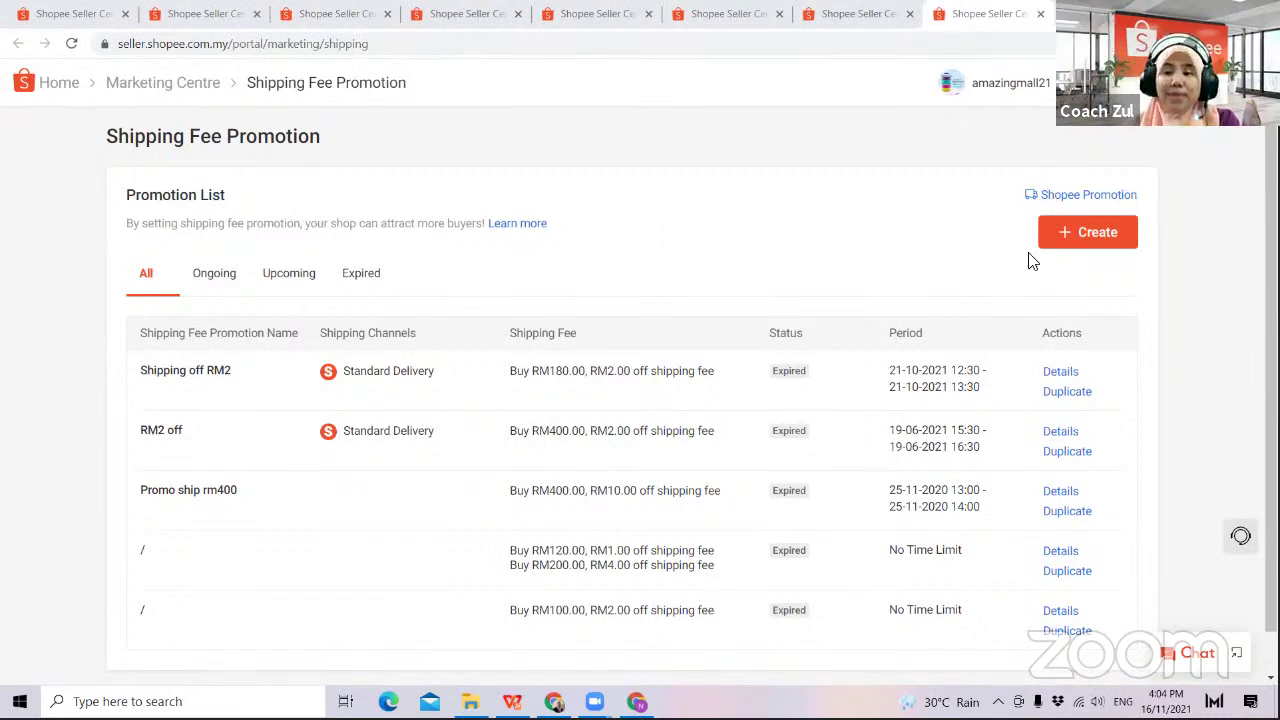
pyautogui.click(1097, 233)
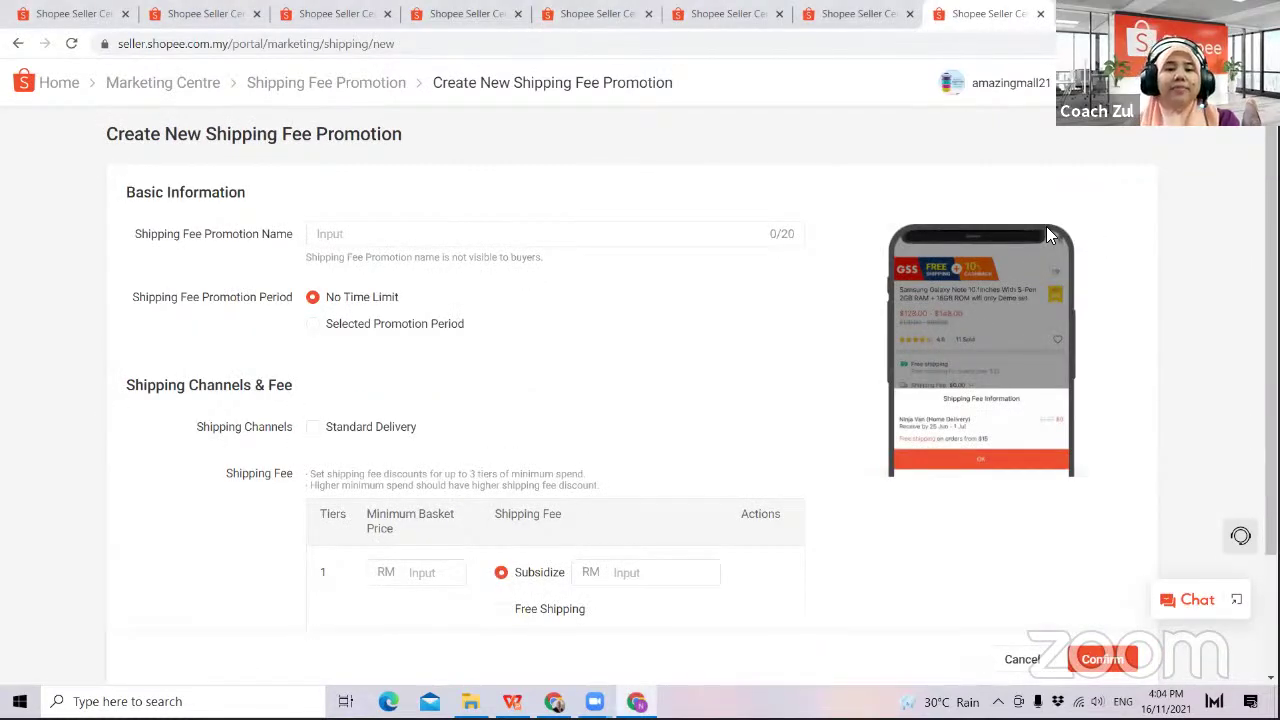
pyautogui.click(458, 231)
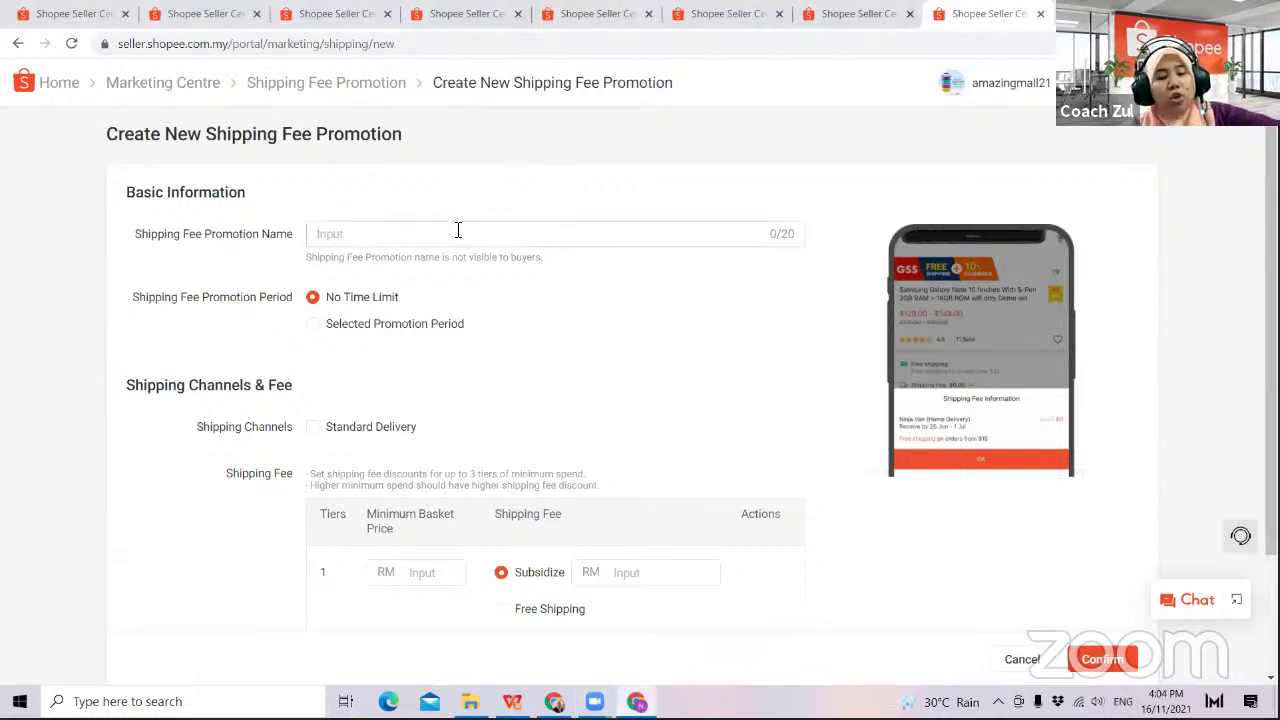
pyautogui.write('D')
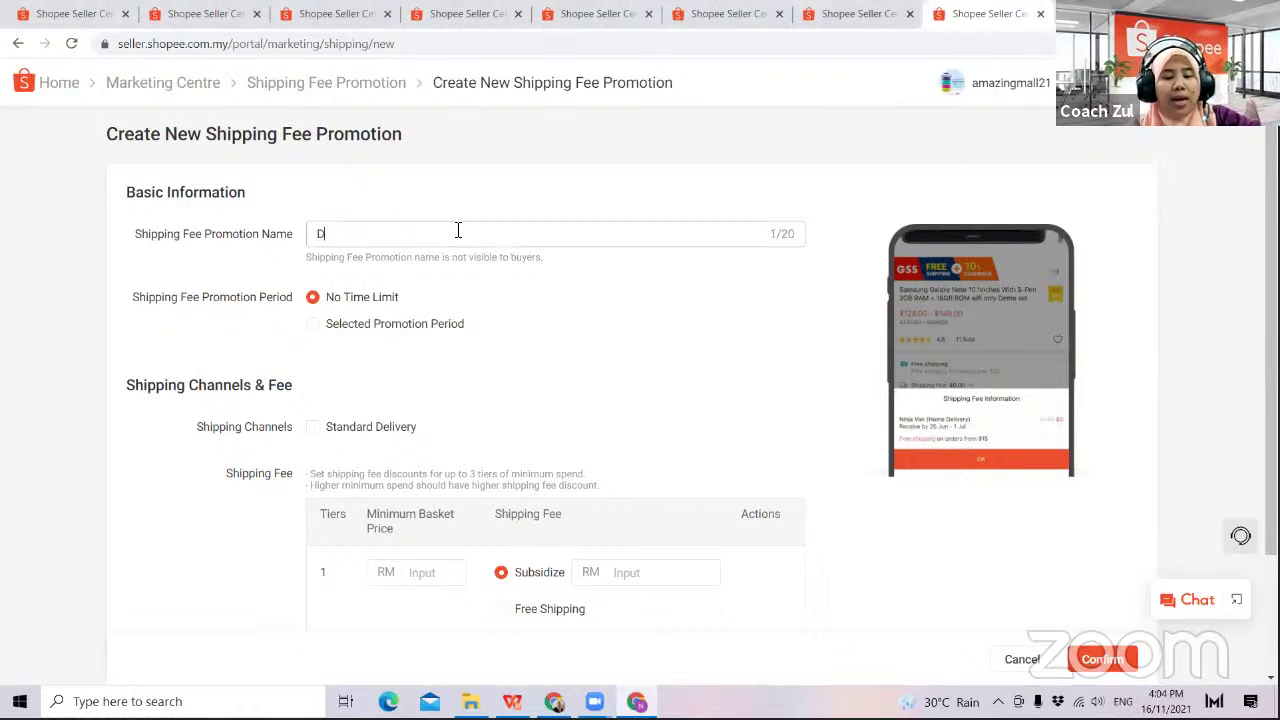
pyautogui.write('ecember')
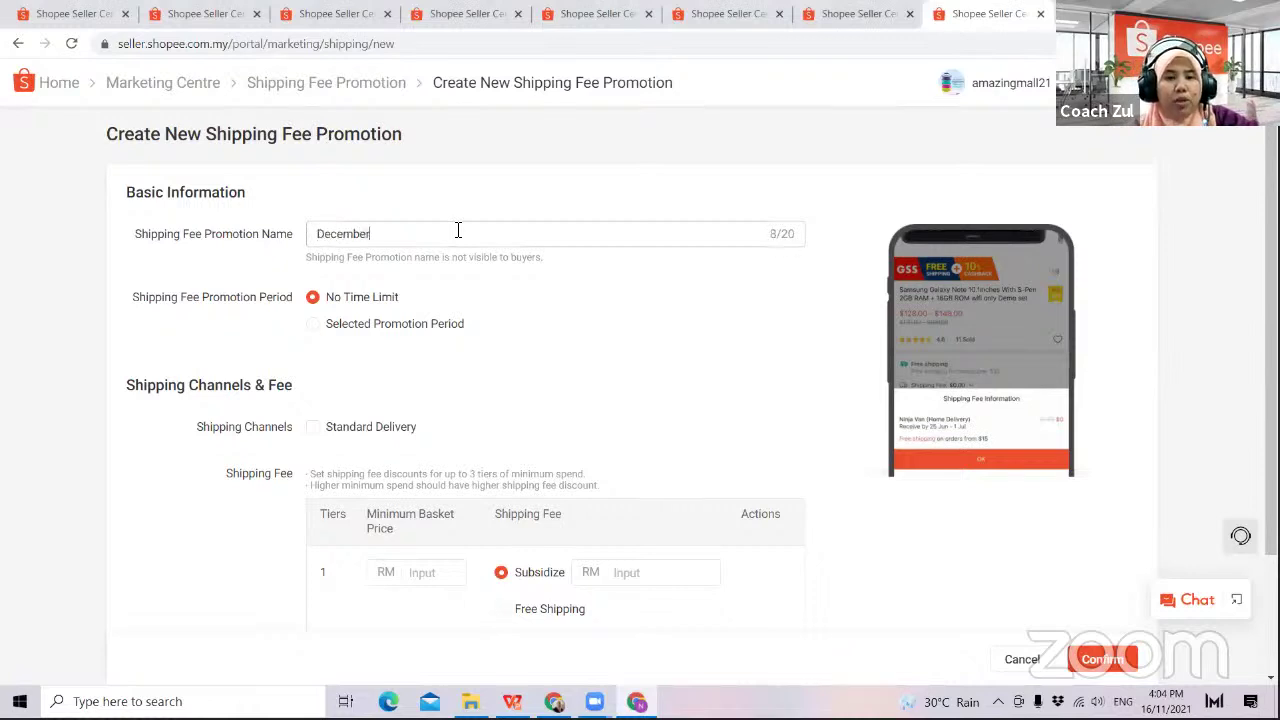
pyautogui.click(318, 327)
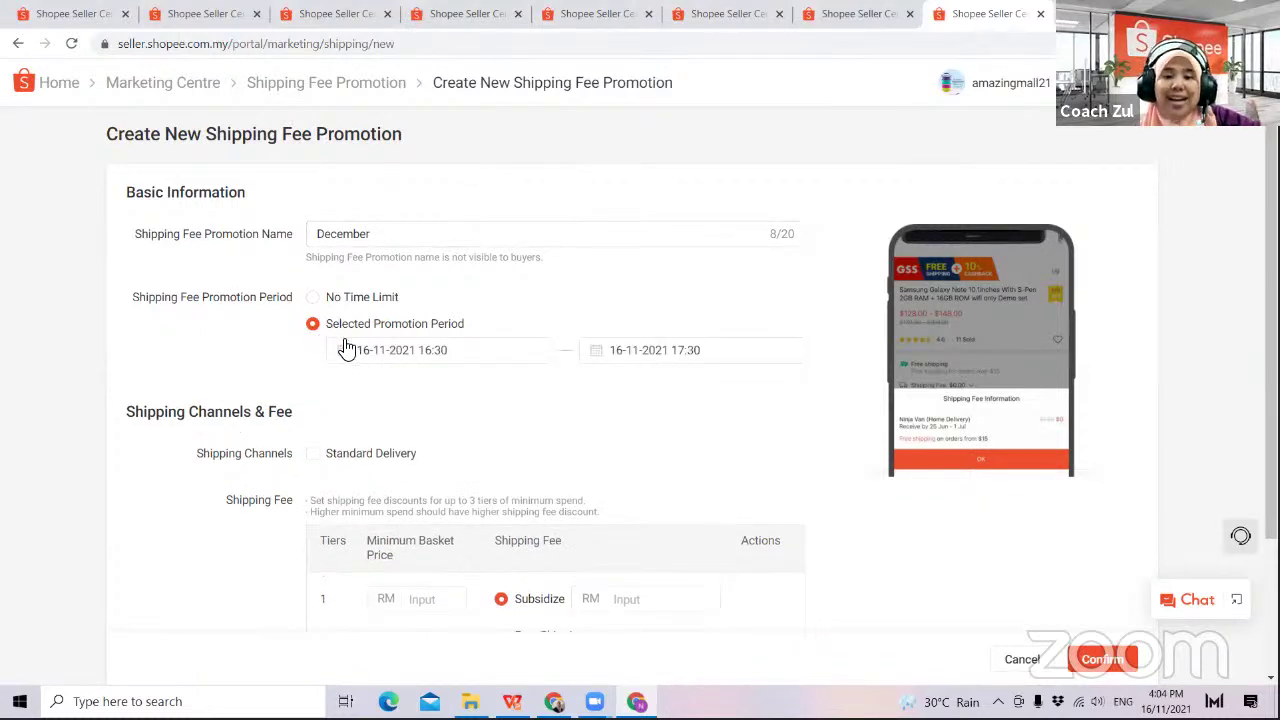
pyautogui.click(348, 360)
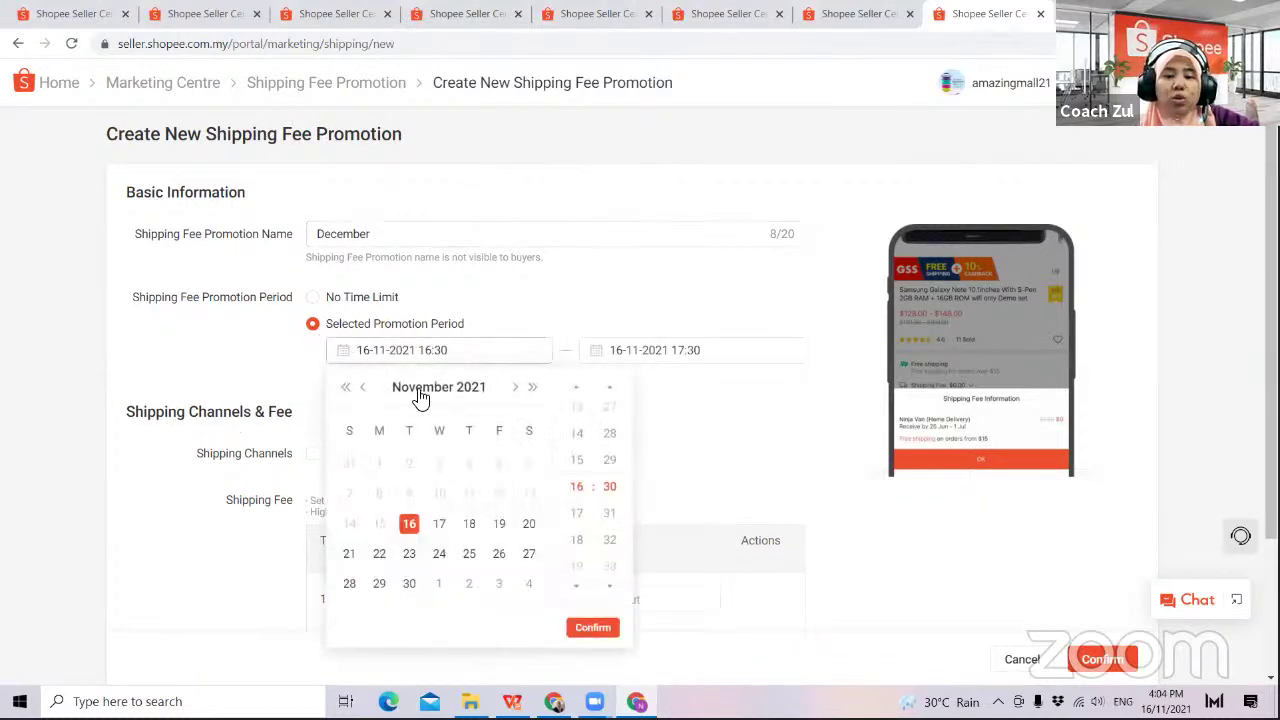
pyautogui.click(514, 388)
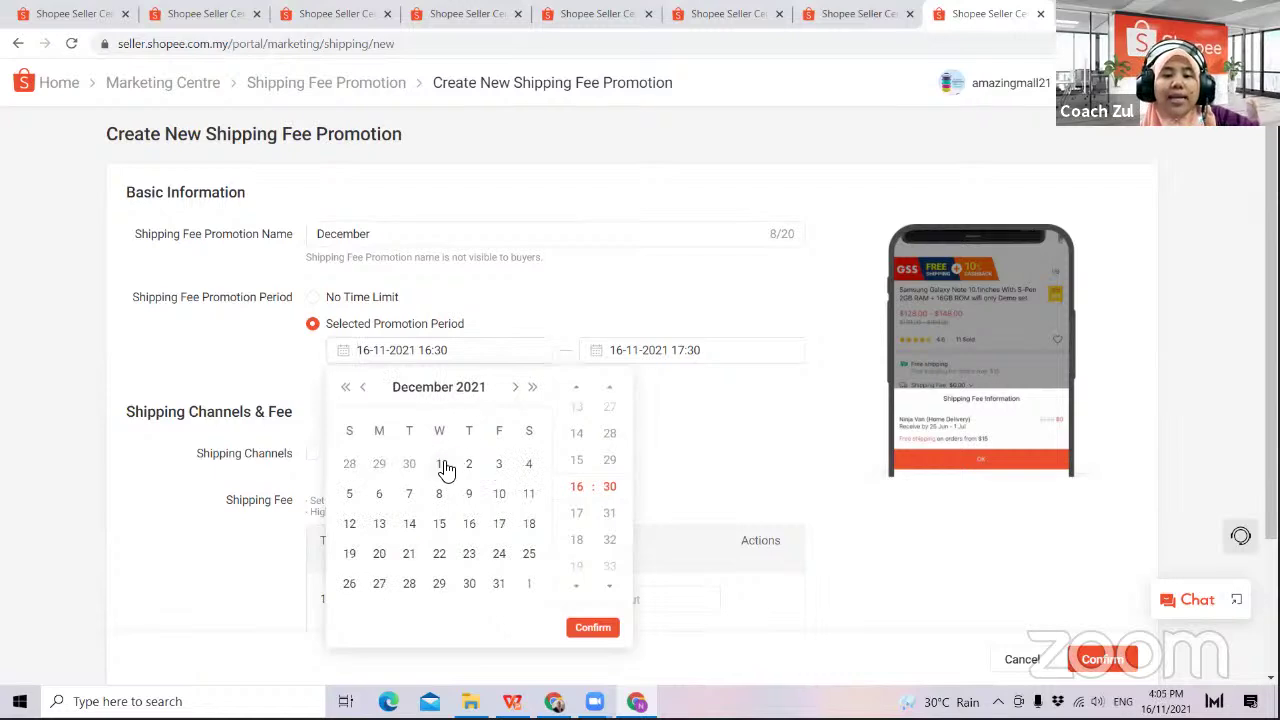
pyautogui.click(440, 465)
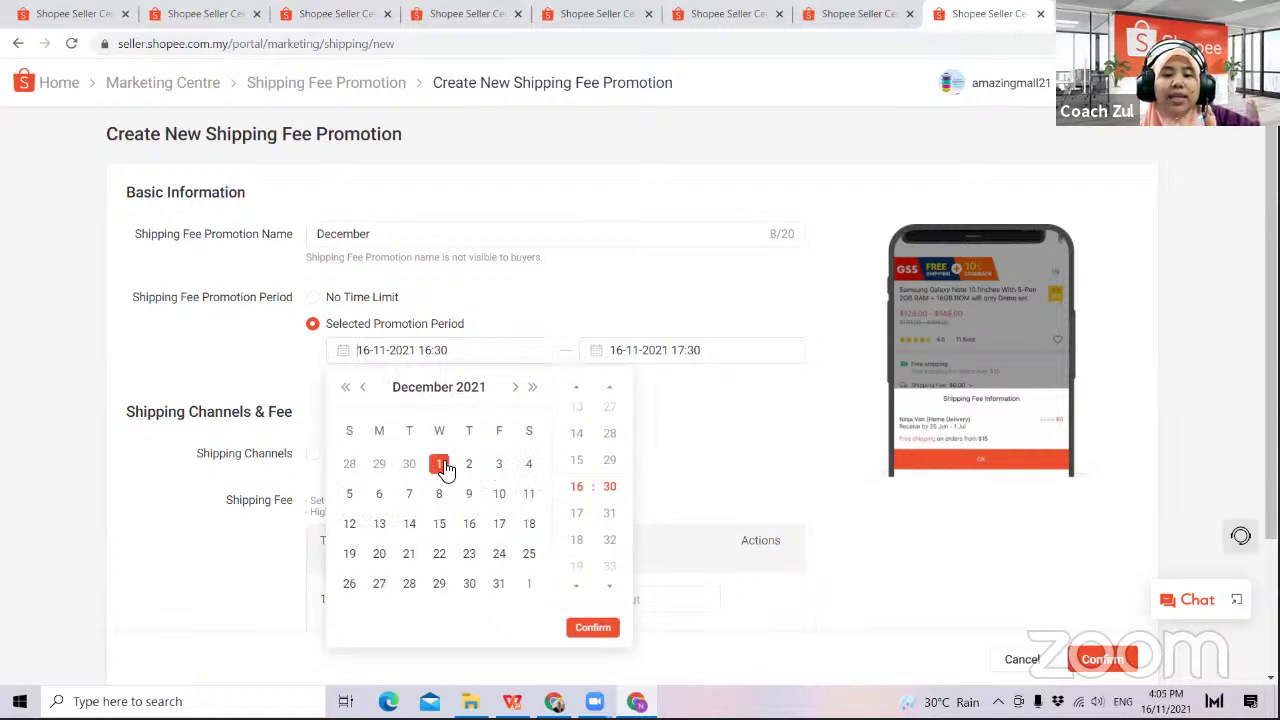
pyautogui.click(498, 584)
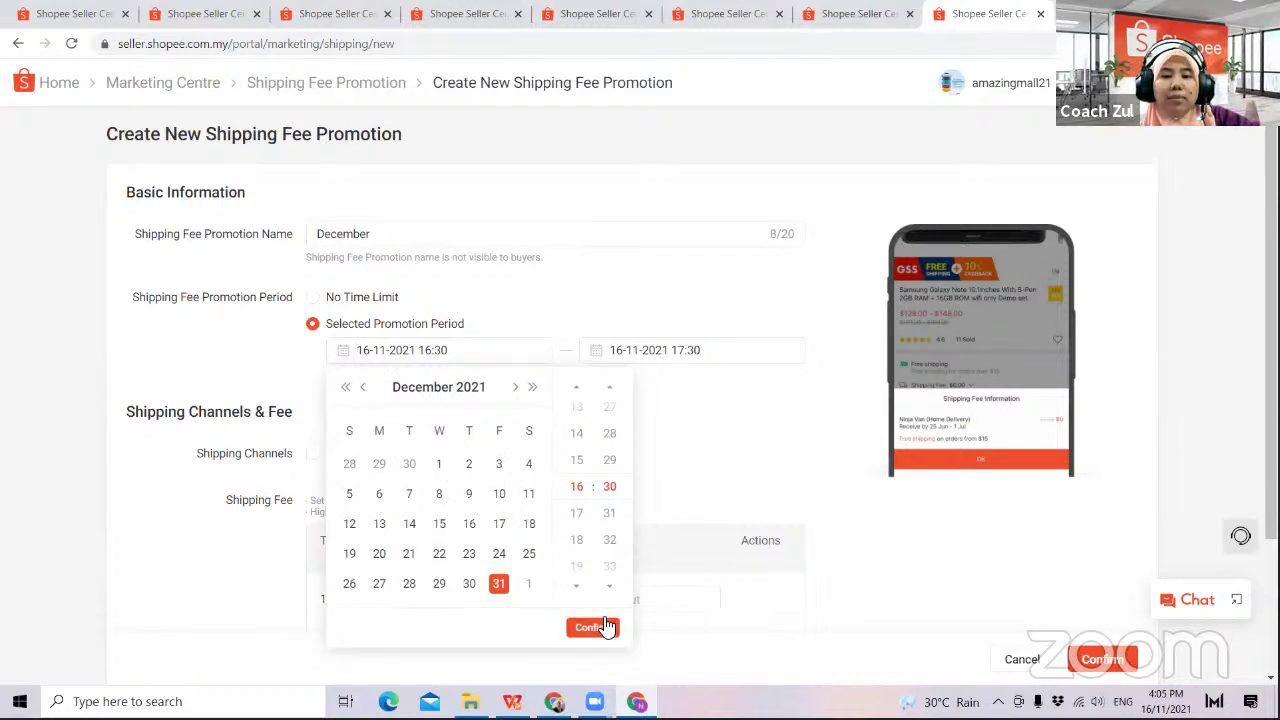
pyautogui.click(439, 465)
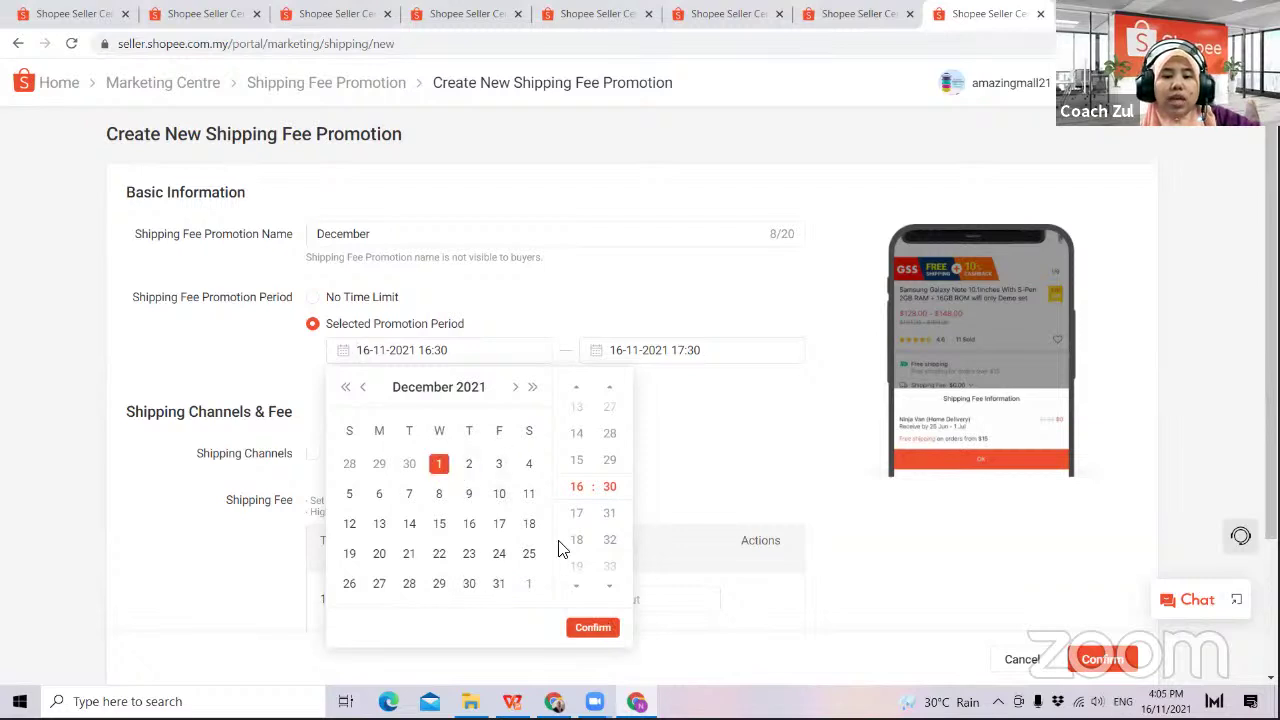
pyautogui.click(596, 620)
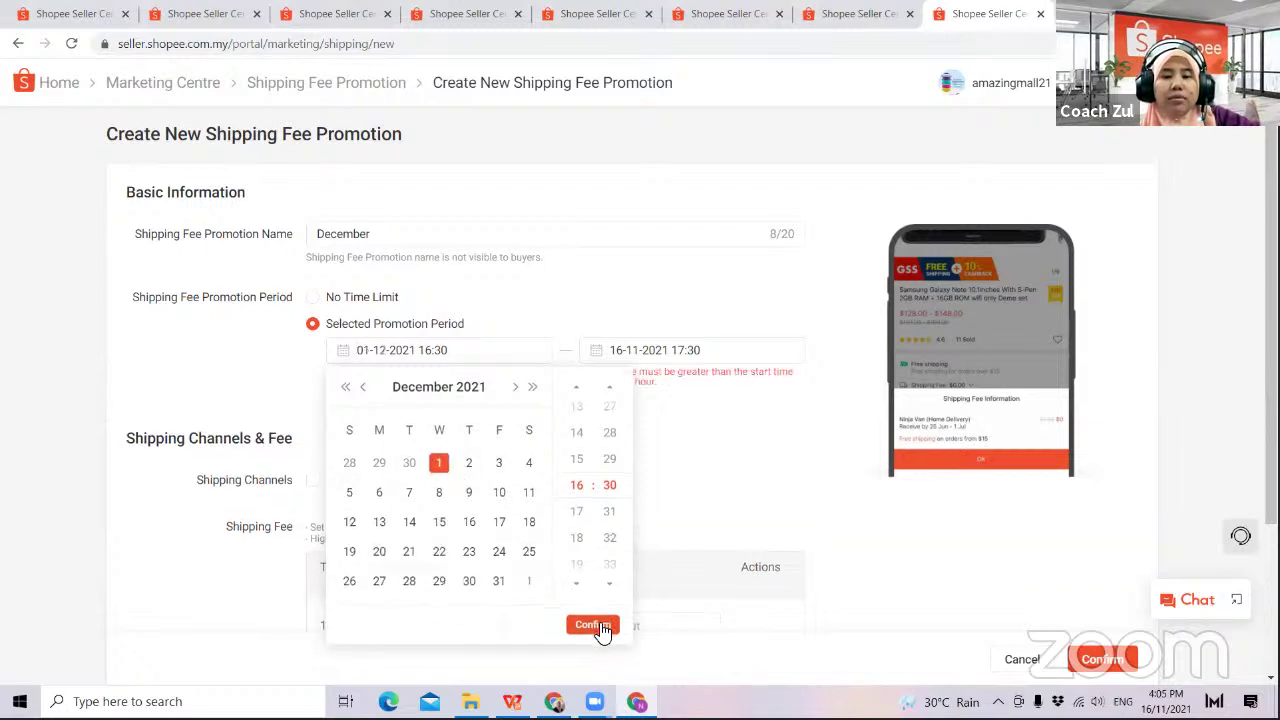
pyautogui.click(667, 355)
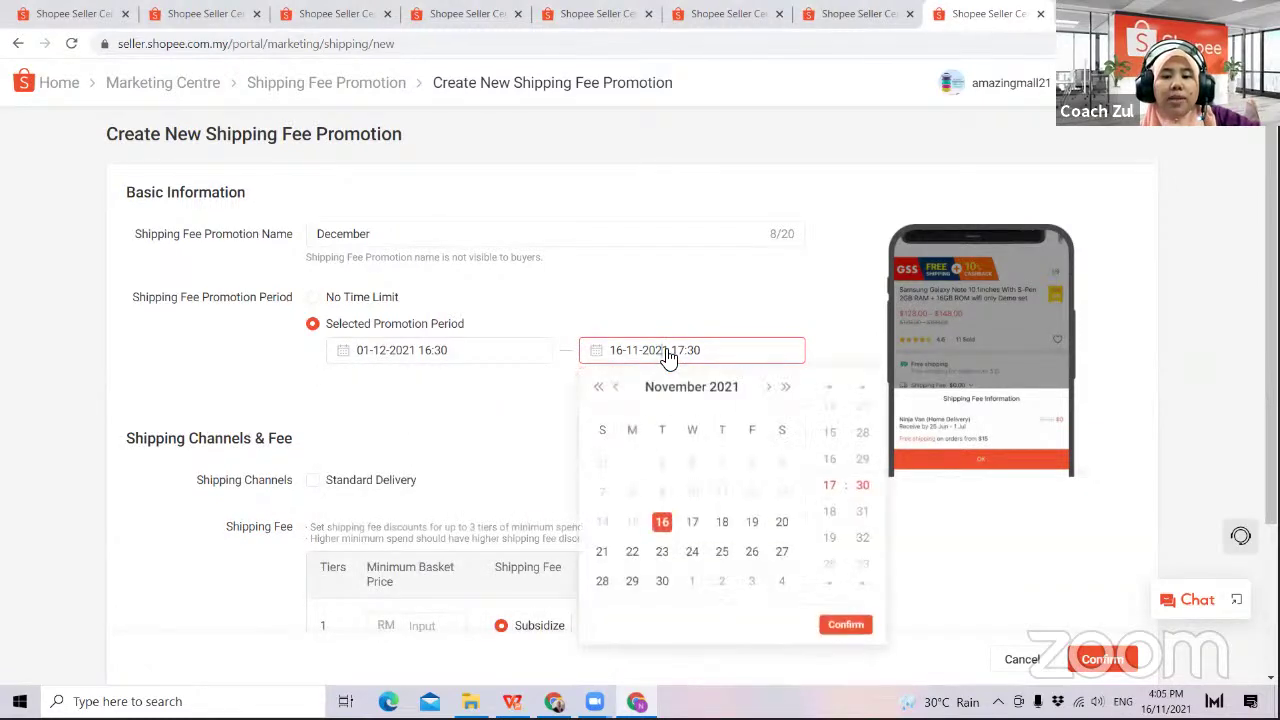
pyautogui.click(767, 387)
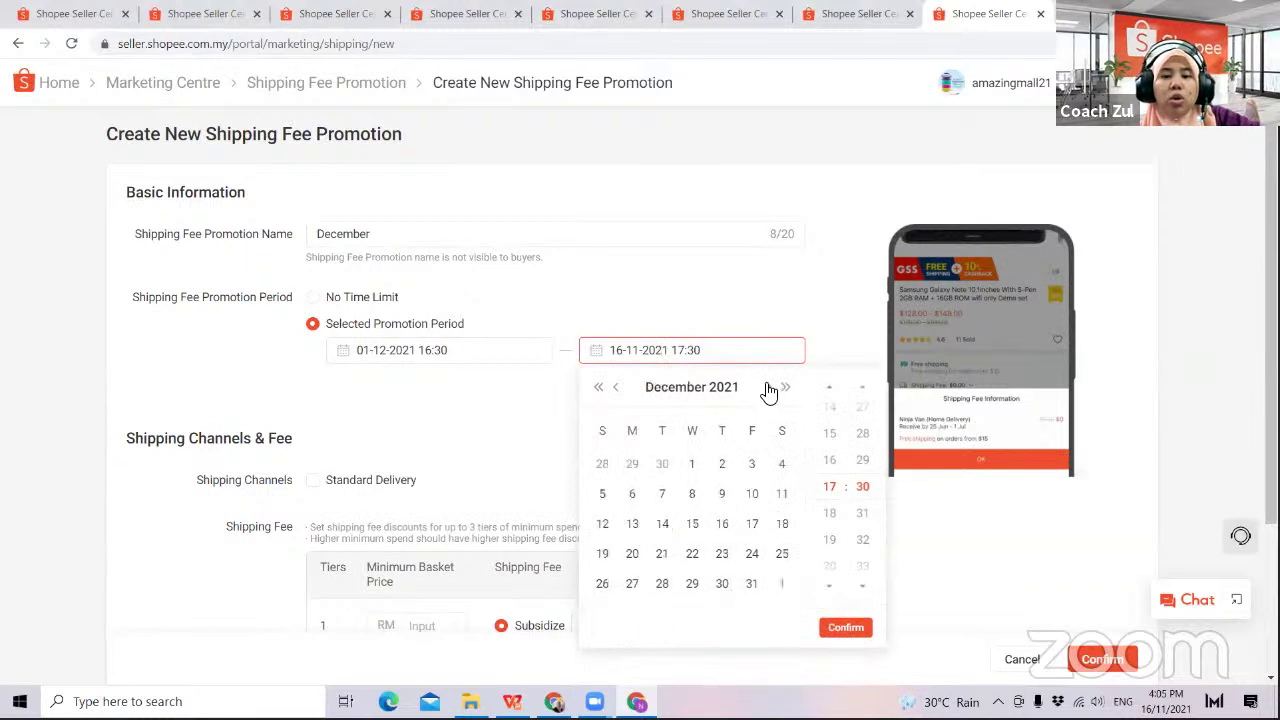
pyautogui.click(723, 585)
pyautogui.click(751, 584)
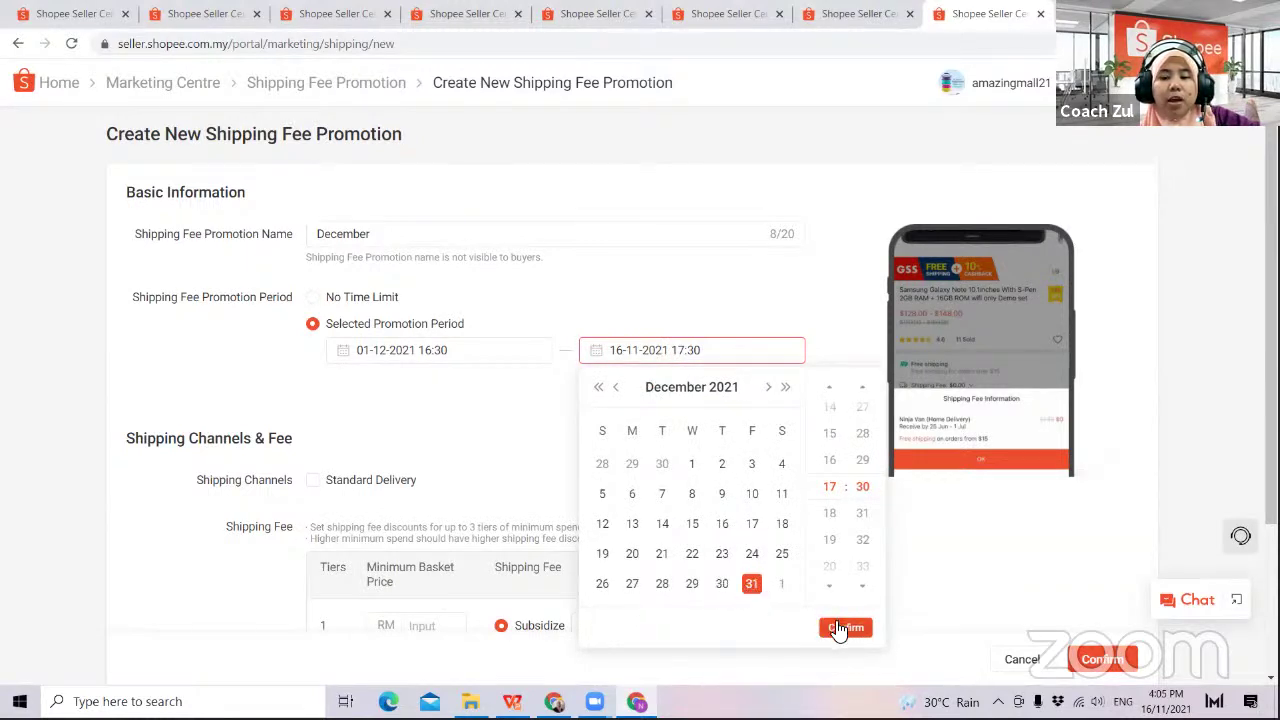
pyautogui.click(845, 628)
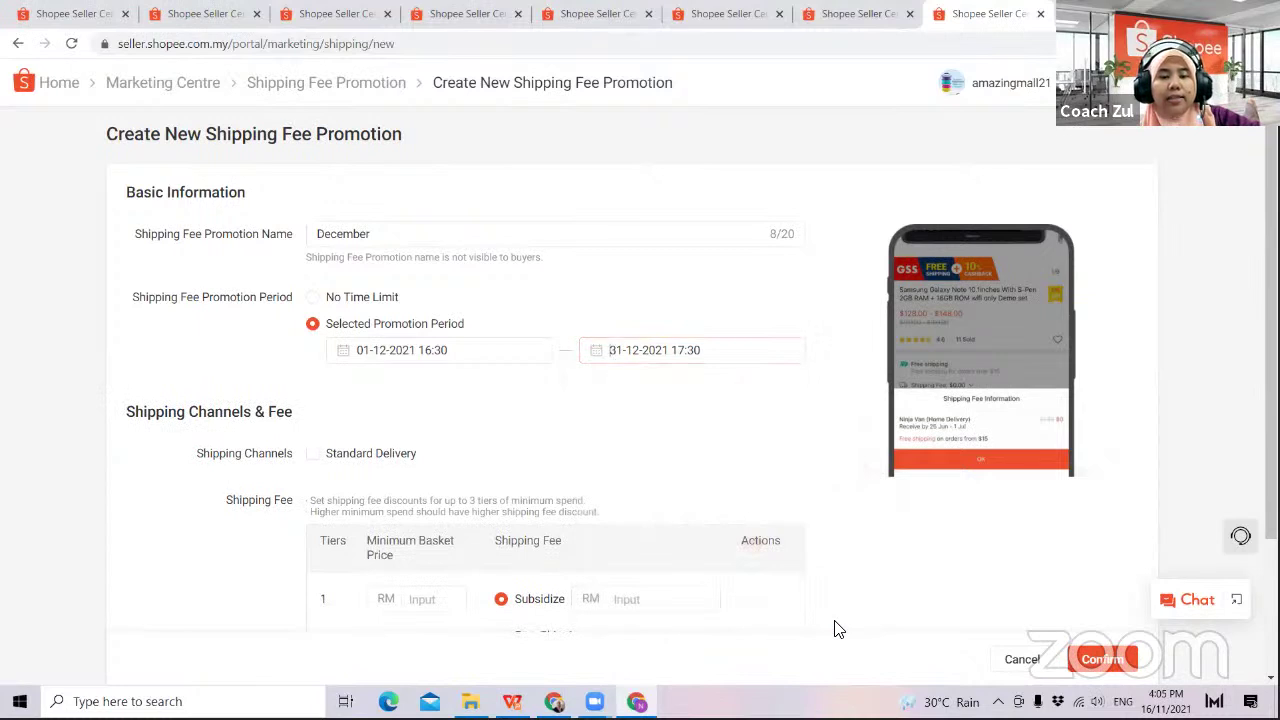
# - Select the Standard Delivery channel and set tier 1 to an RM20 shipping subsidy for a minimum basket price of RM550
pyautogui.click(312, 453)
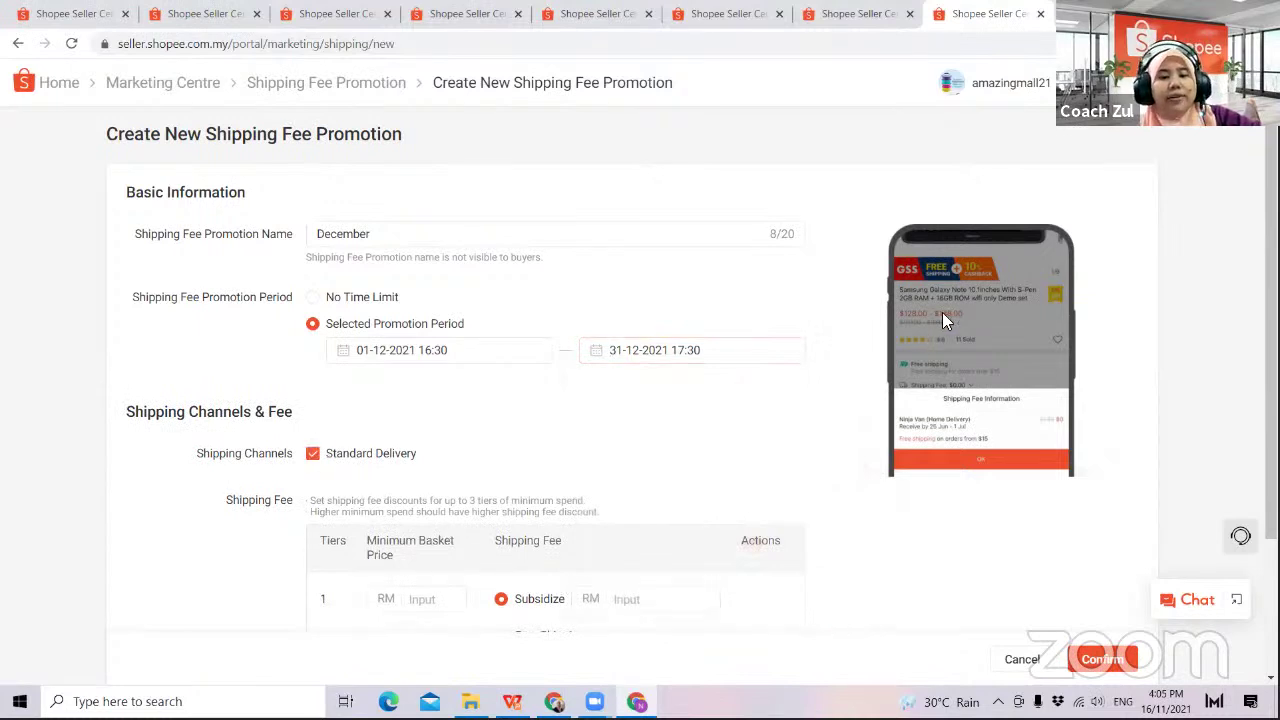
pyautogui.scroll(-1, 690, 360)
pyautogui.scroll(-2, 677, 409)
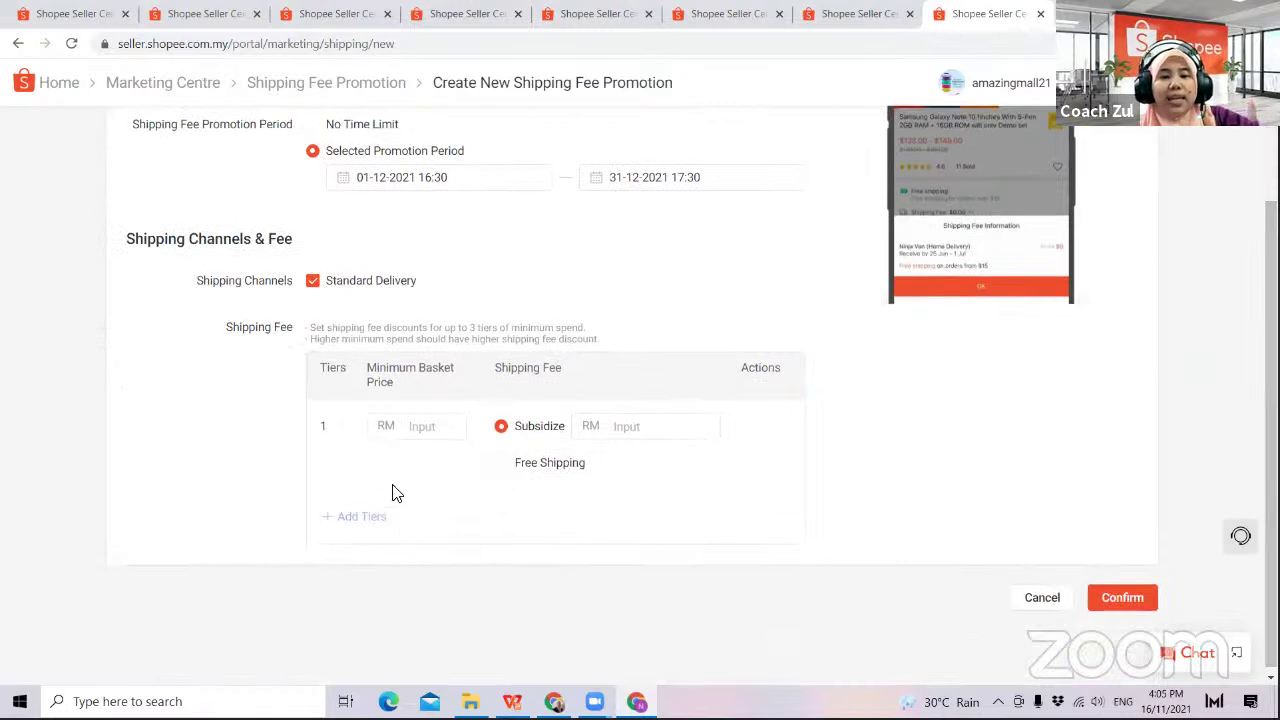
pyautogui.click(427, 427)
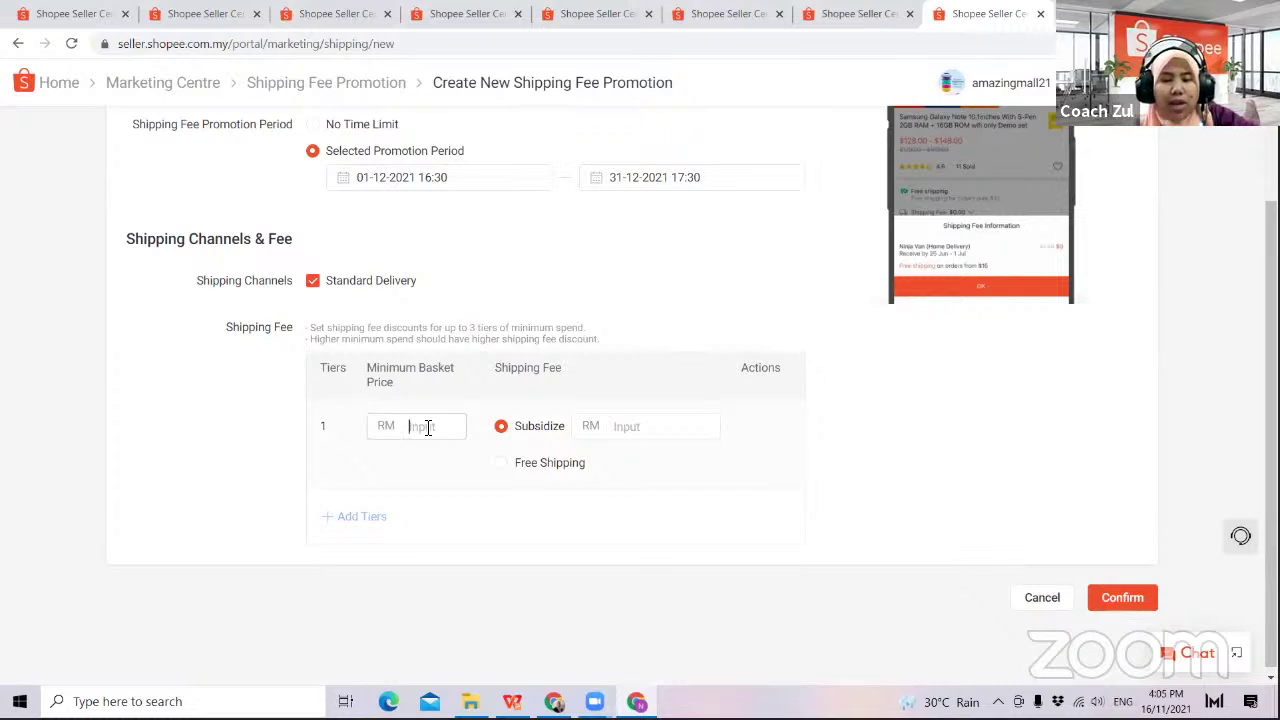
pyautogui.write('550')
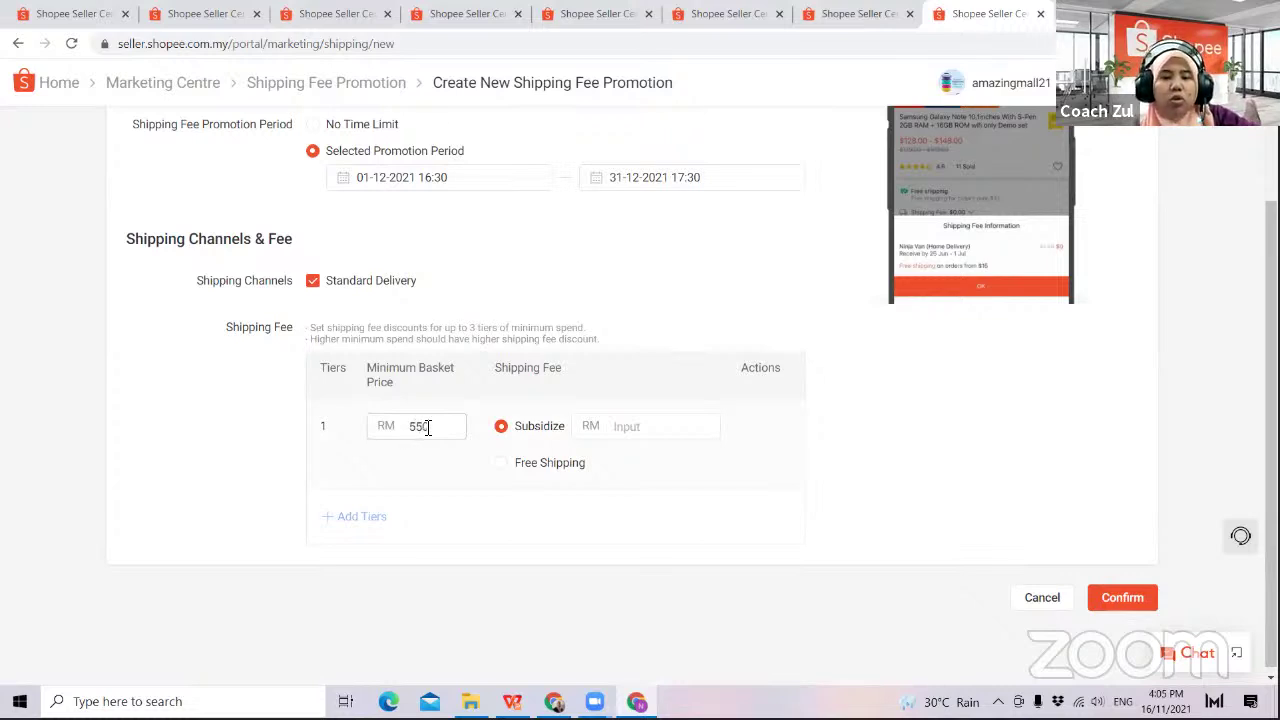
pyautogui.click(616, 426)
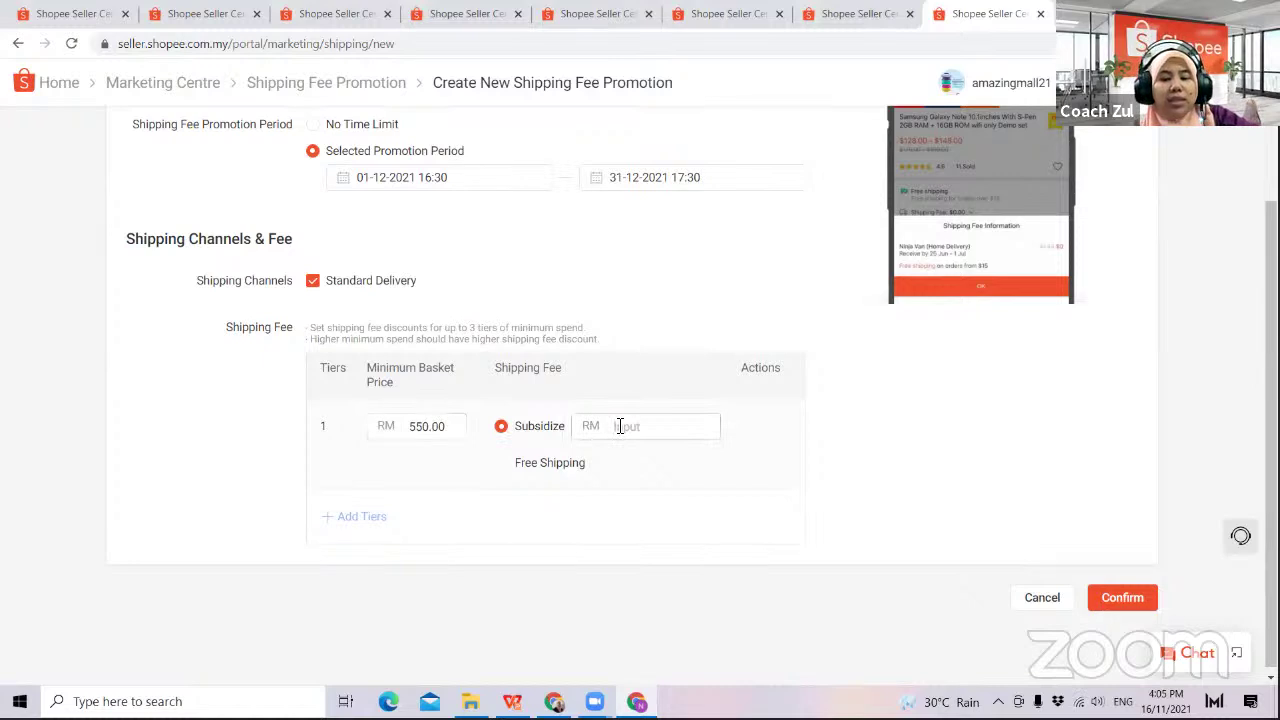
pyautogui.write('20')
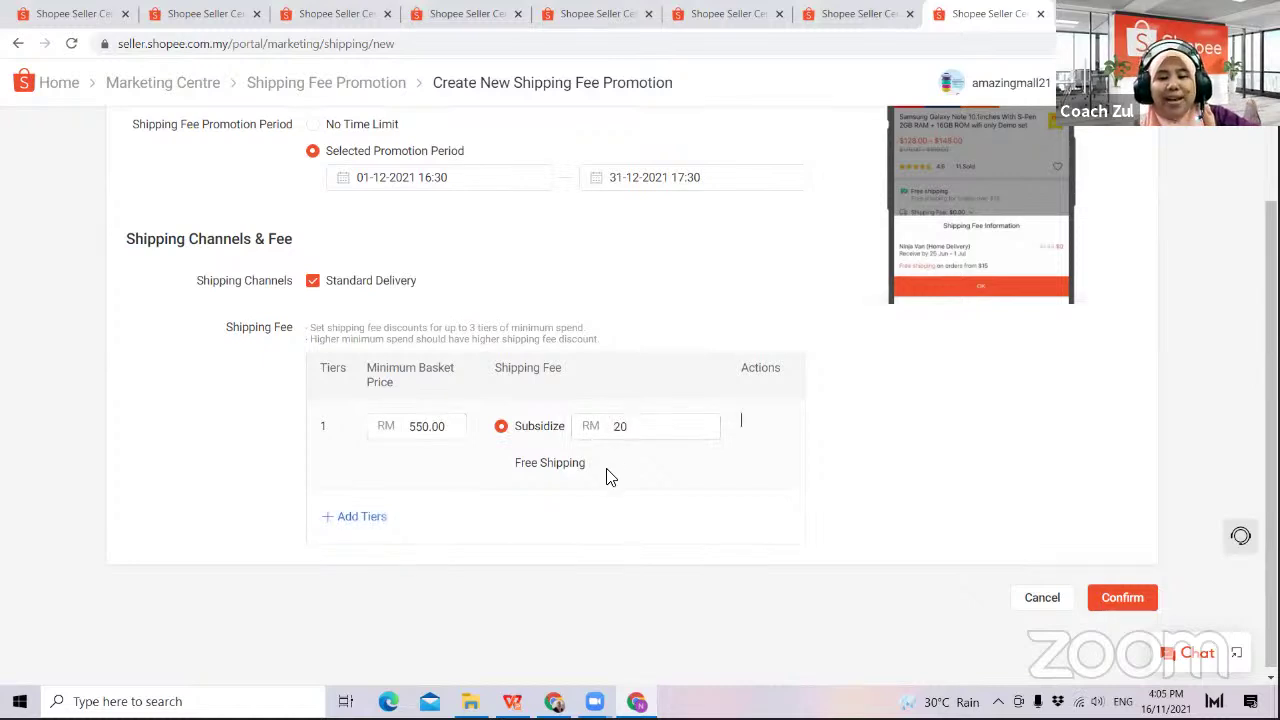
pyautogui.click(358, 553)
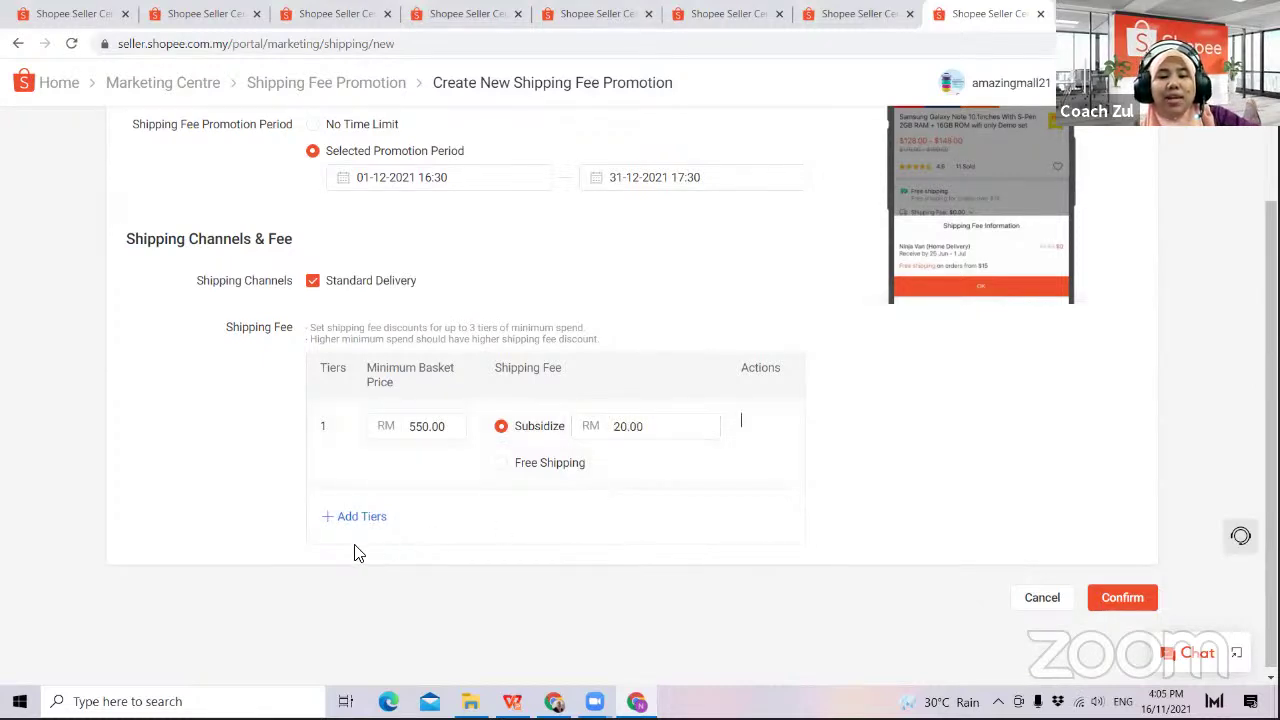
# - Add a second shipping fee tier with an RM45 subsidy for a minimum basket price of RM1050
pyautogui.click(356, 518)
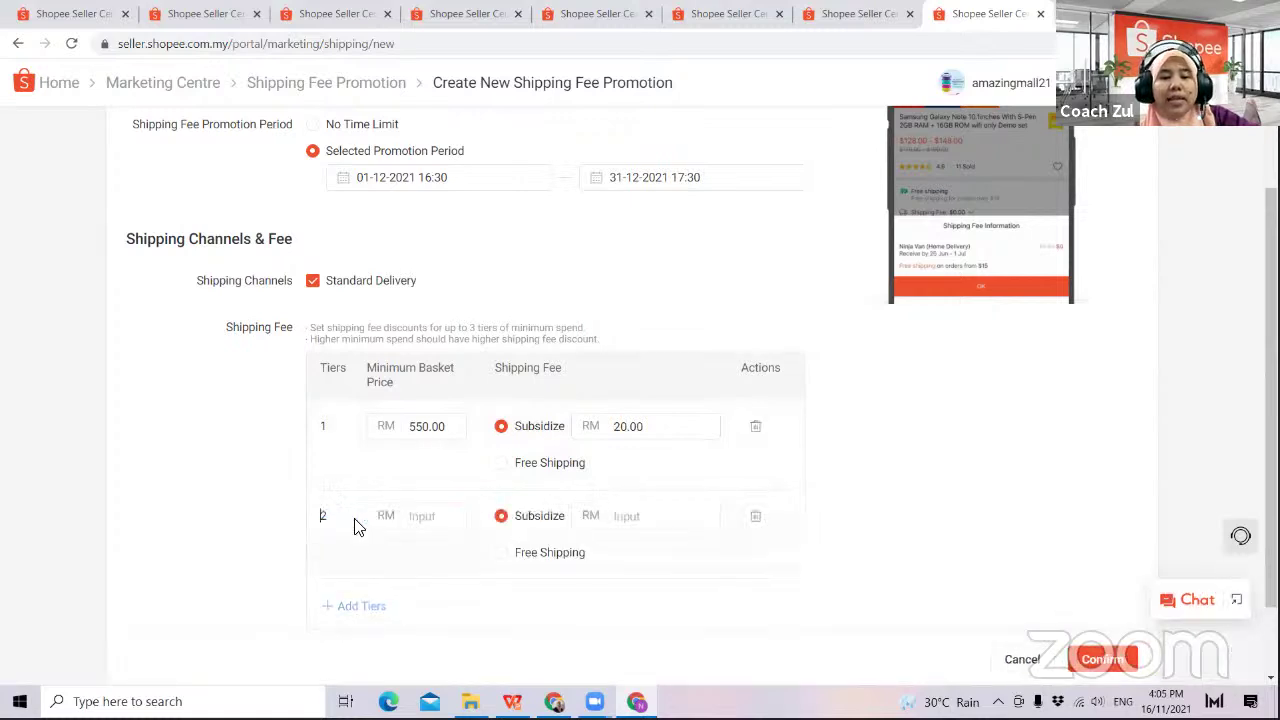
pyautogui.write('1')
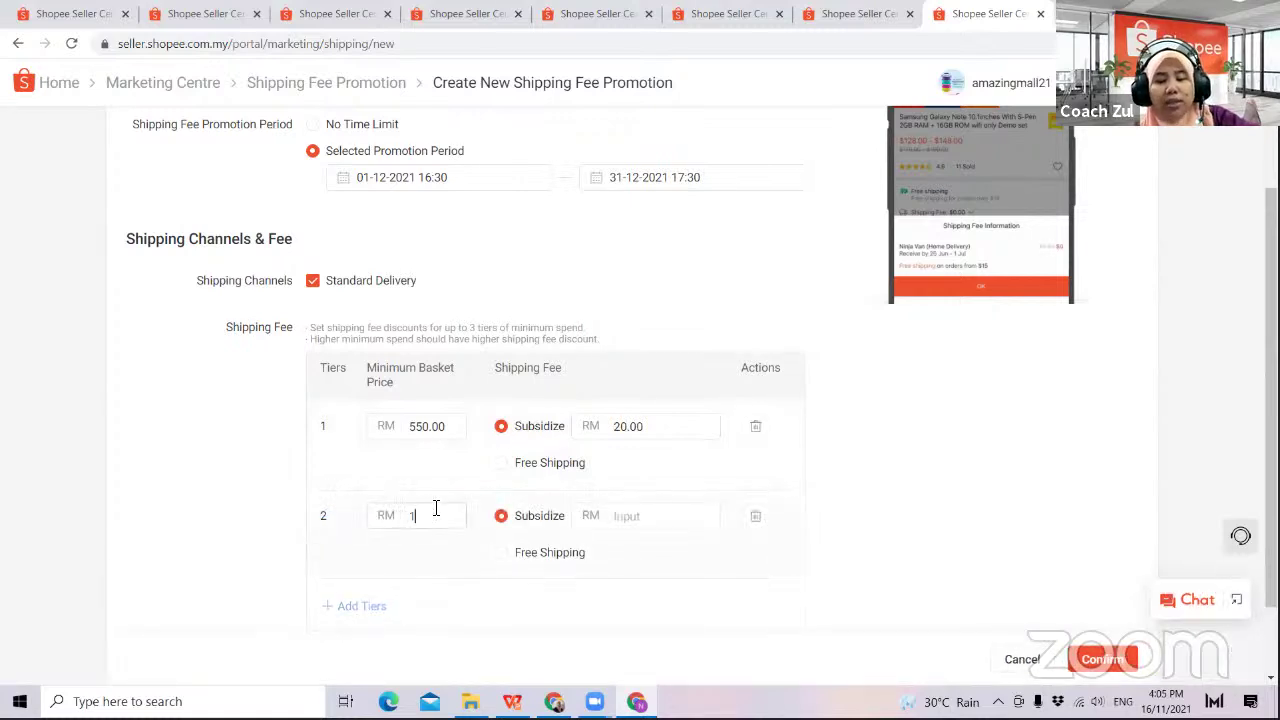
pyautogui.write('050')
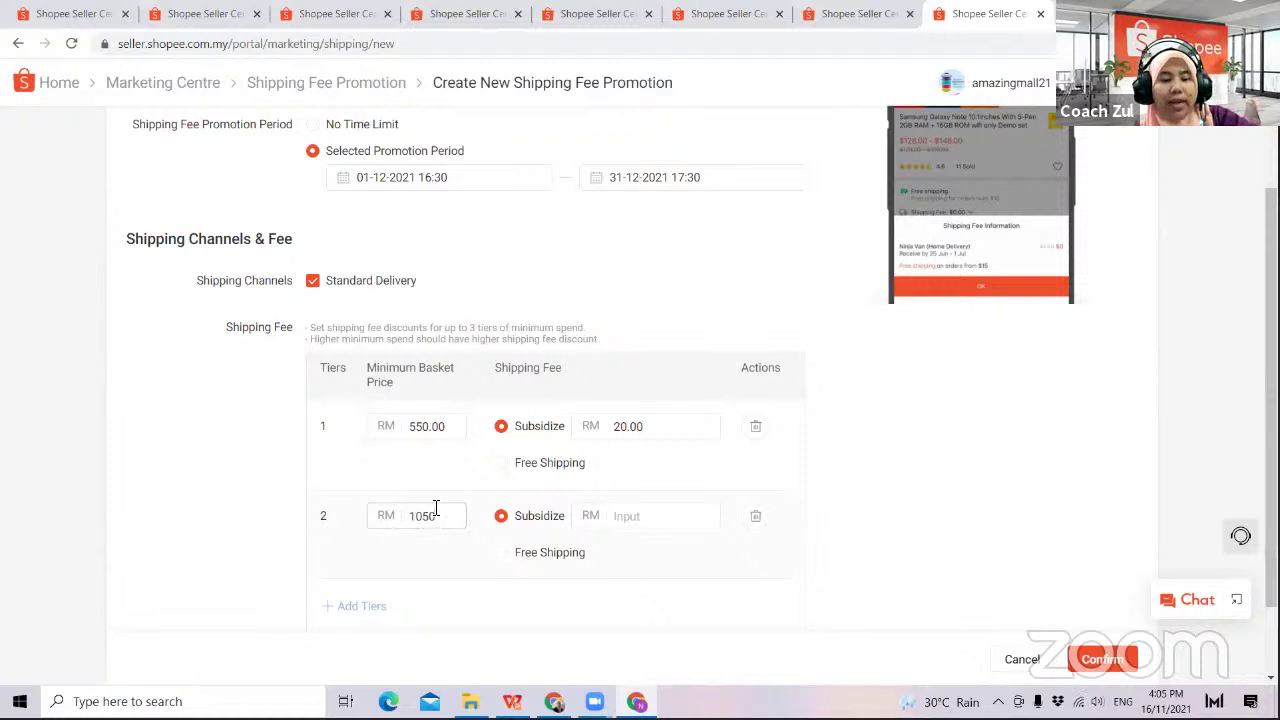
pyautogui.press('Tab')
pyautogui.write('45')
pyautogui.scroll(-2, 435, 508)
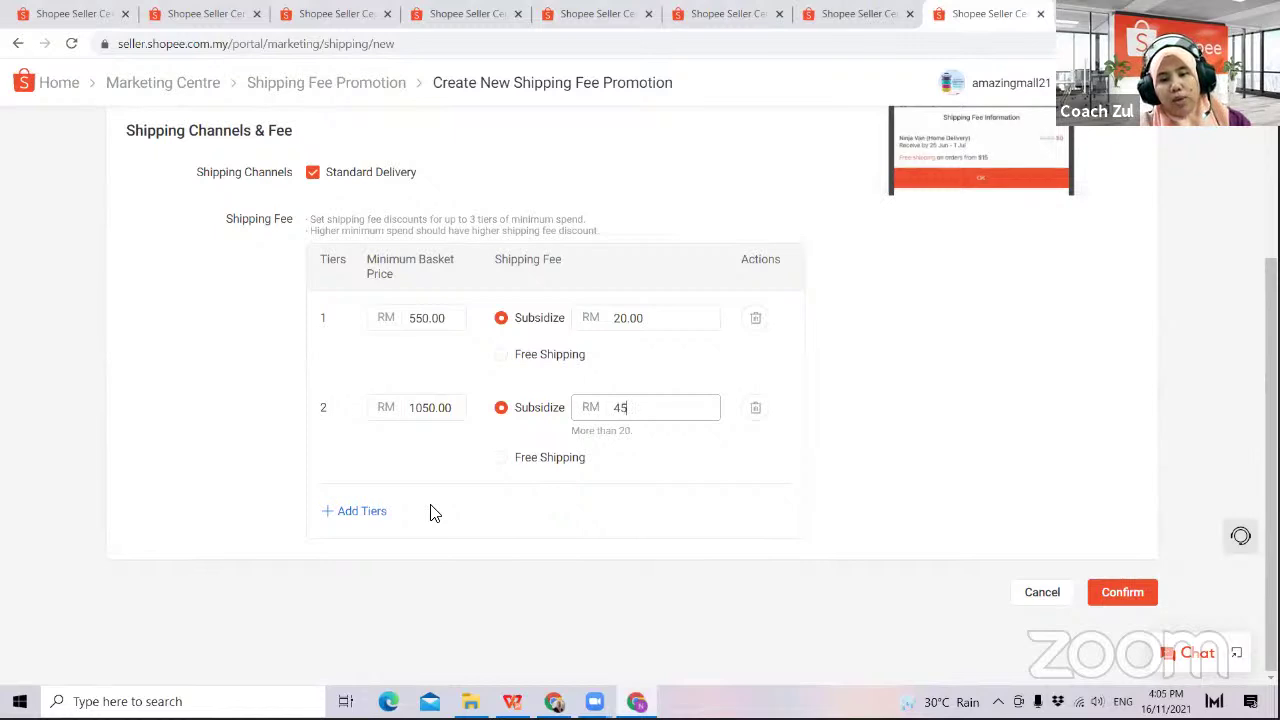
pyautogui.click(585, 552)
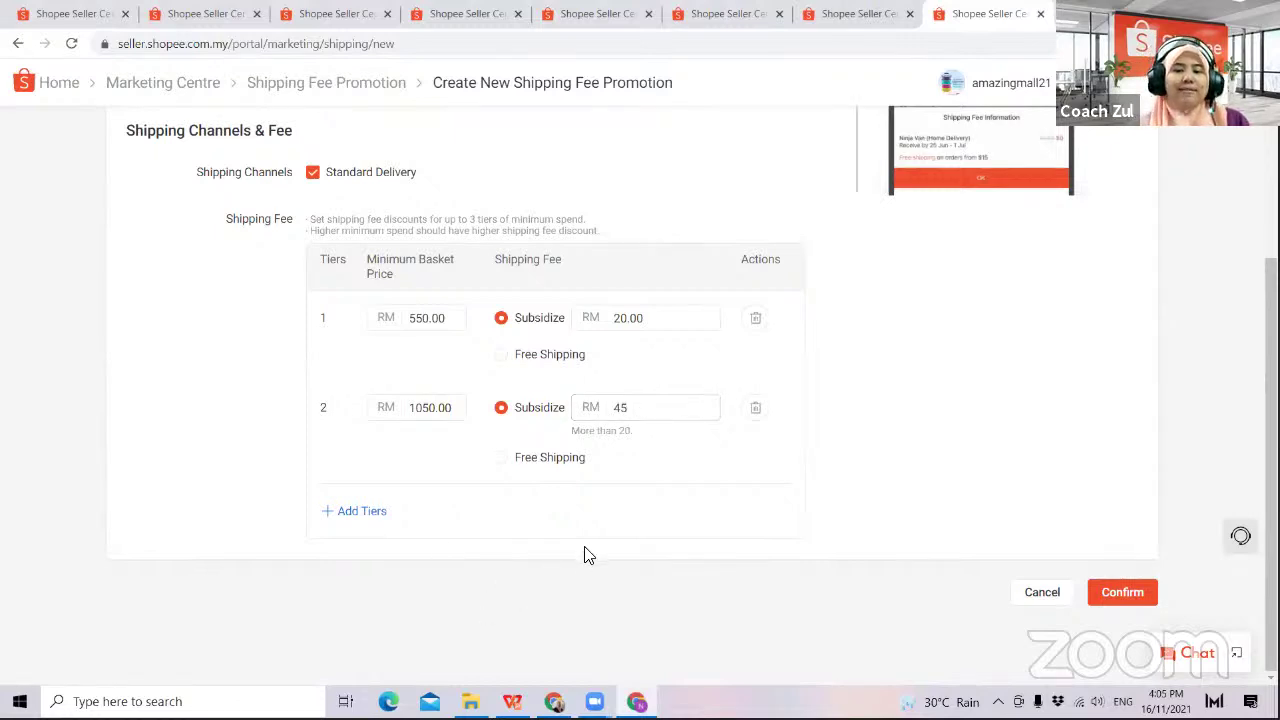
# - Submit the December shipping fee promotion, accept the promotion period notice and return to the promotion list
pyautogui.click(1119, 591)
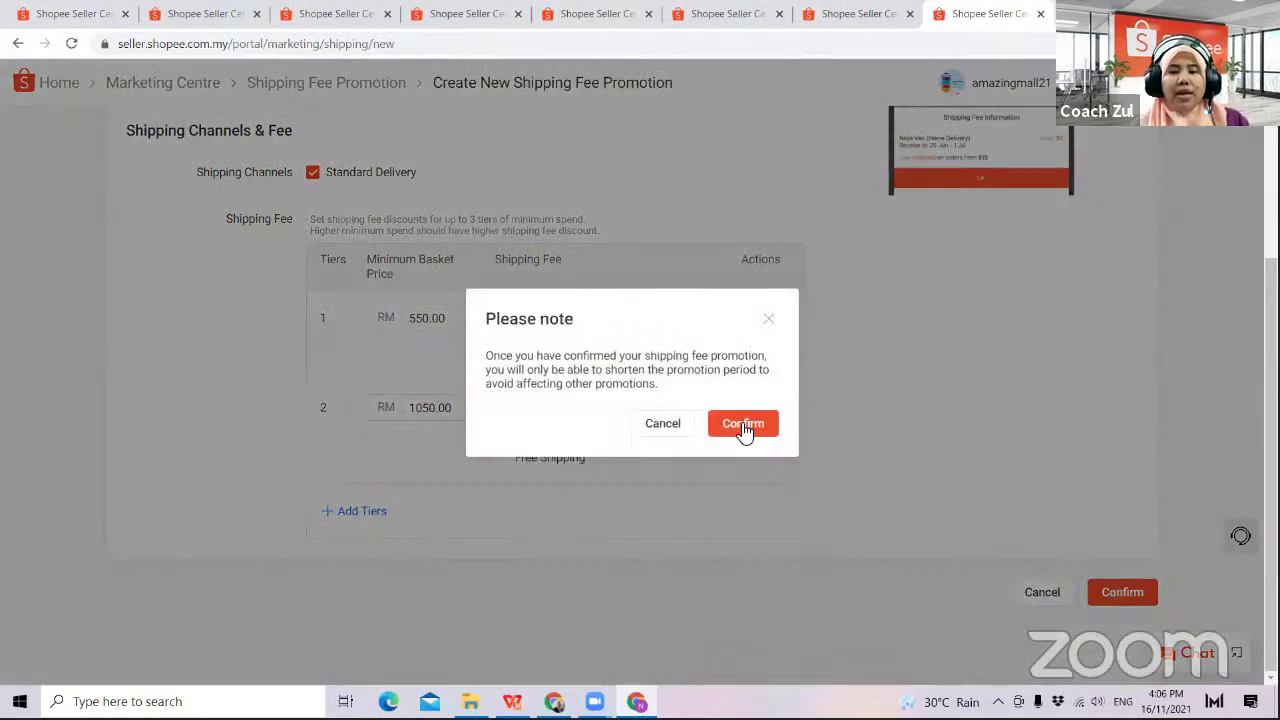
pyautogui.click(737, 428)
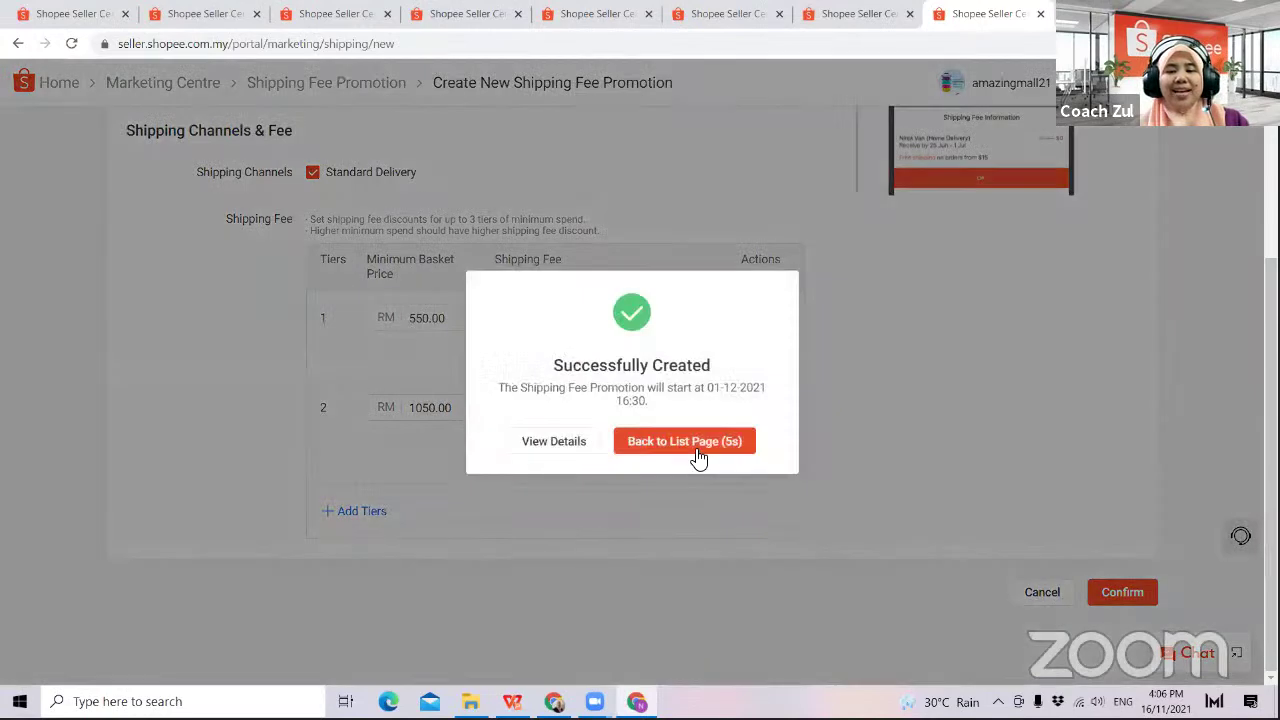
pyautogui.click(695, 448)
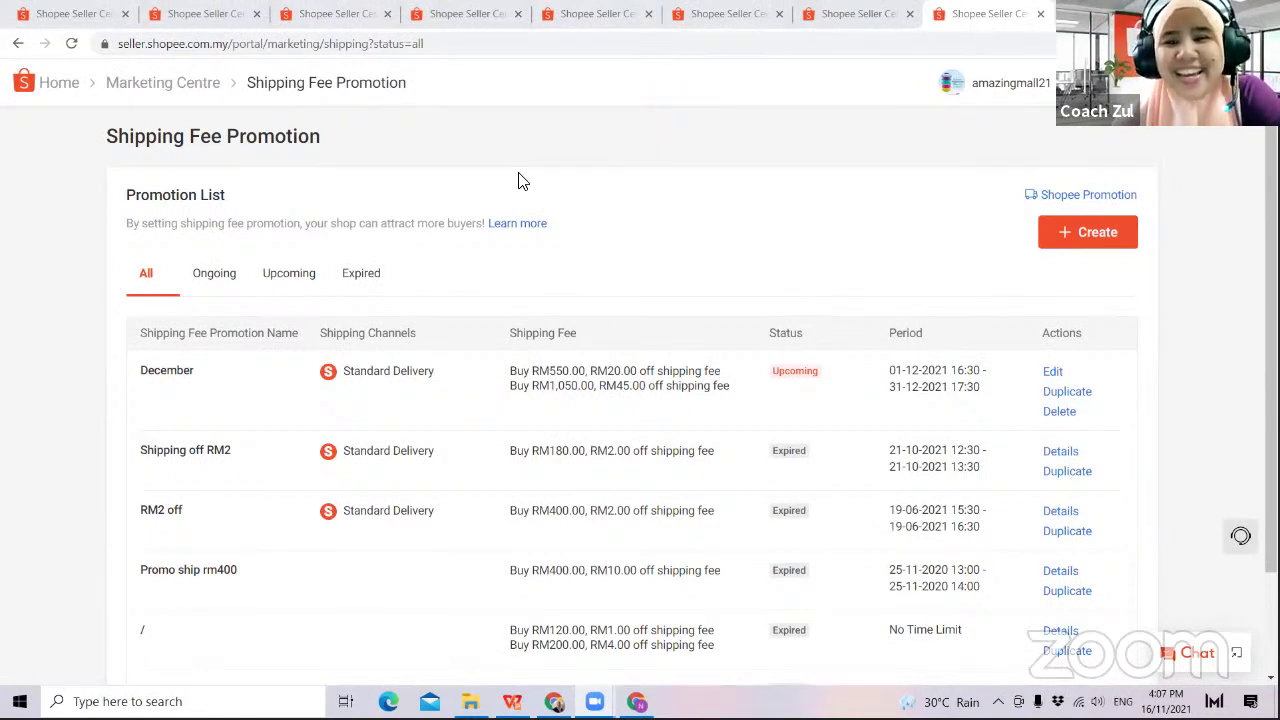
# - Close the surplus Marketing Centre and Shipping Fee Promotion browser tabs, leaving the Chat Broadcast page in view
pyautogui.click(583, 22)
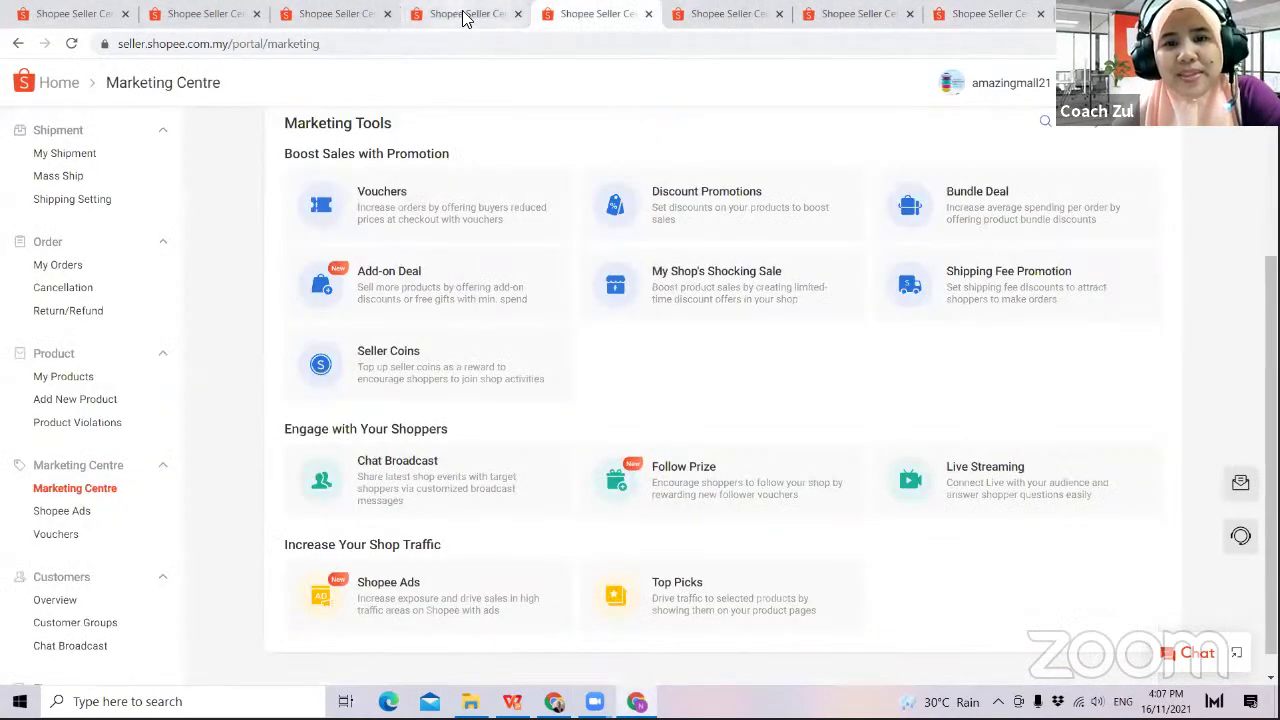
pyautogui.click(517, 14)
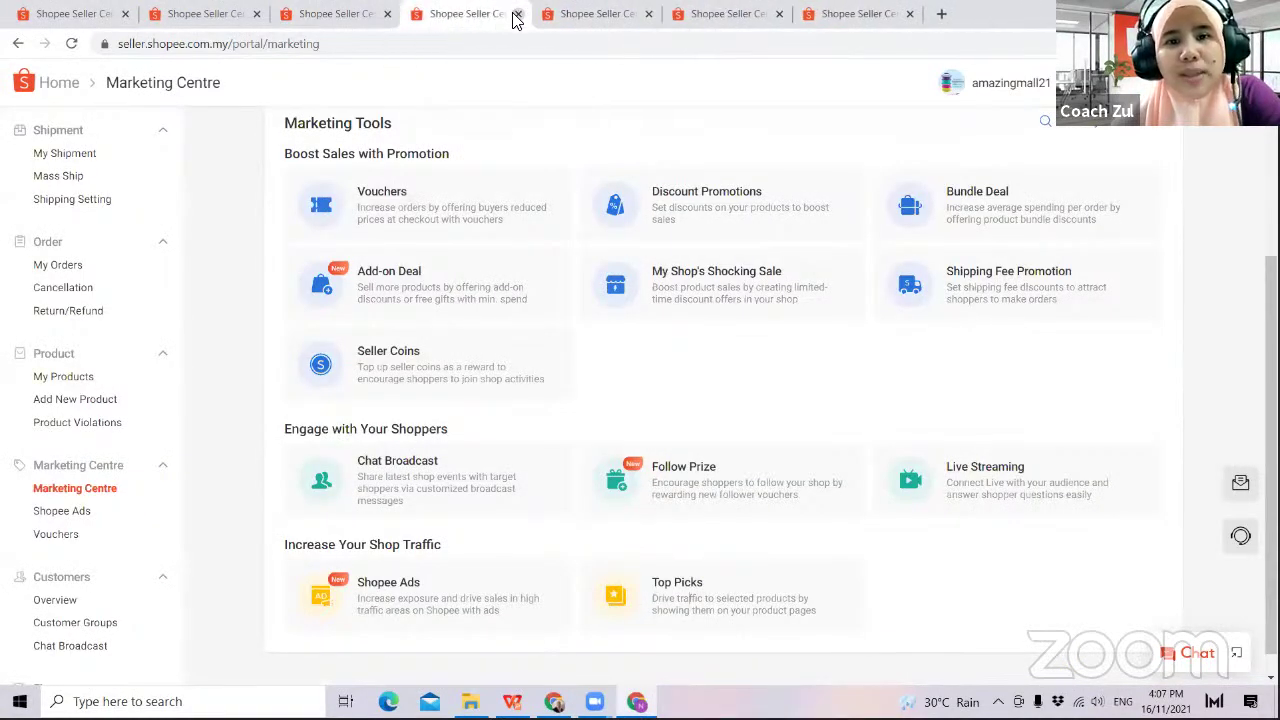
pyautogui.click(517, 14)
pyautogui.click(517, 14)
pyautogui.click(517, 14)
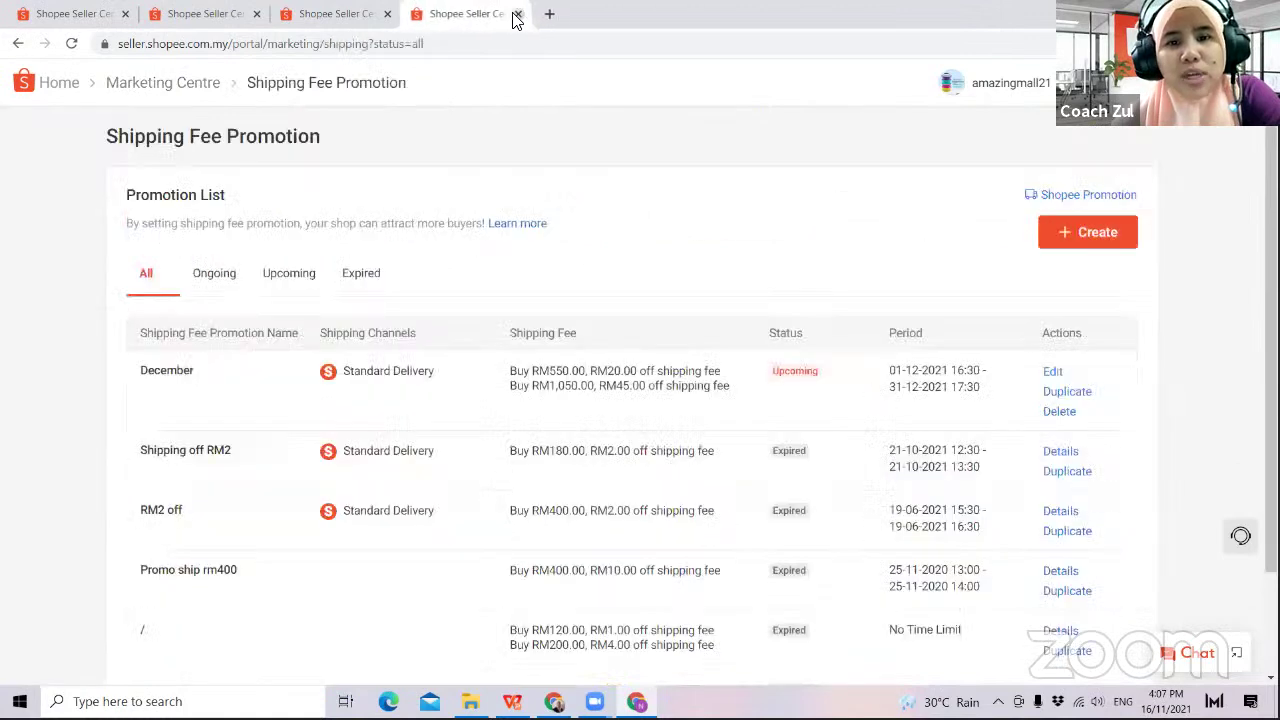
pyautogui.click(517, 14)
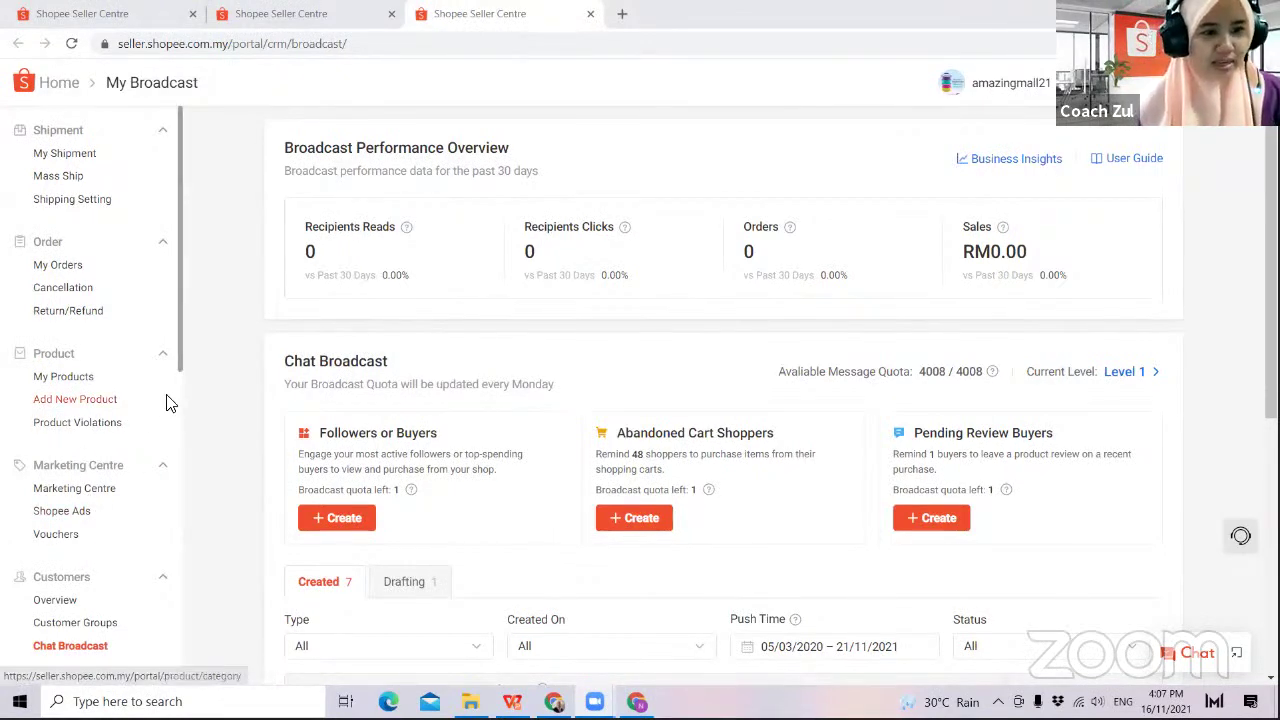
# - Open the Chat Broadcast tool from the Marketing Centre's shopper engagement tools
pyautogui.click(82, 490)
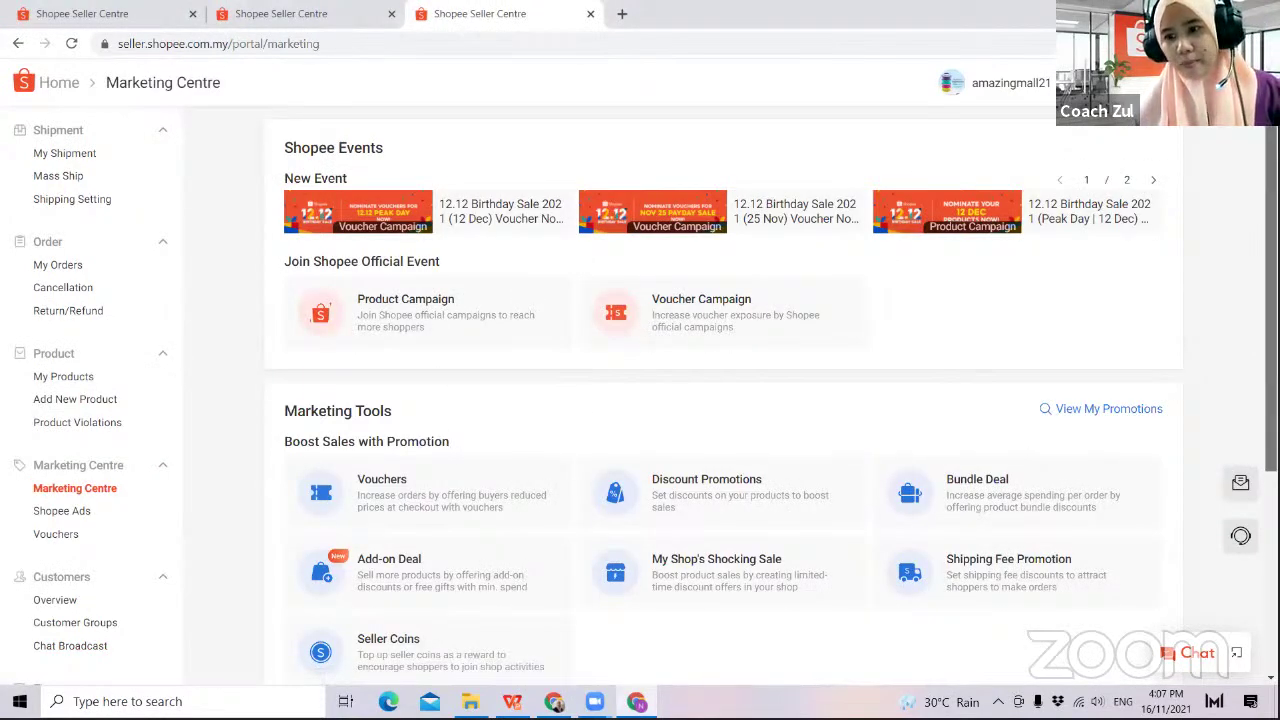
pyautogui.scroll(-3, 720, 400)
pyautogui.scroll(-1, 720, 400)
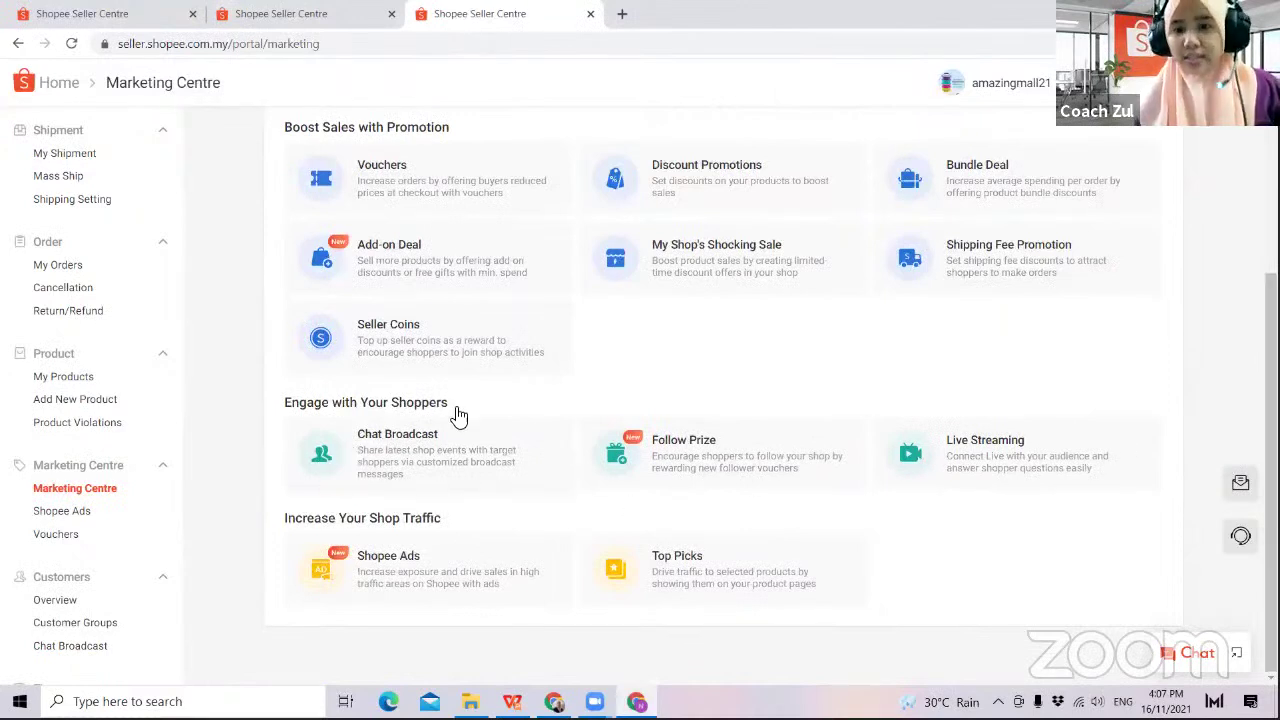
pyautogui.click(427, 482)
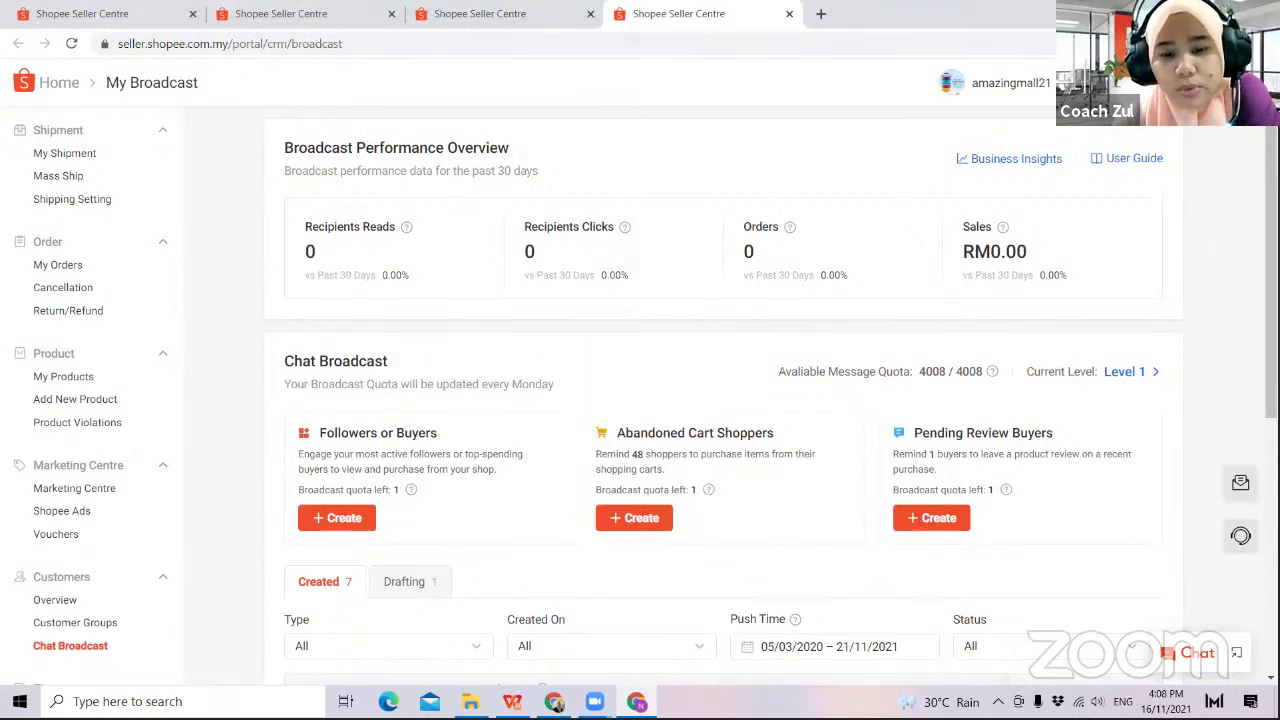
# - Switch to the other shop's browser window and open Chat Broadcast from its Marketing Centre
pyautogui.click(554, 701)
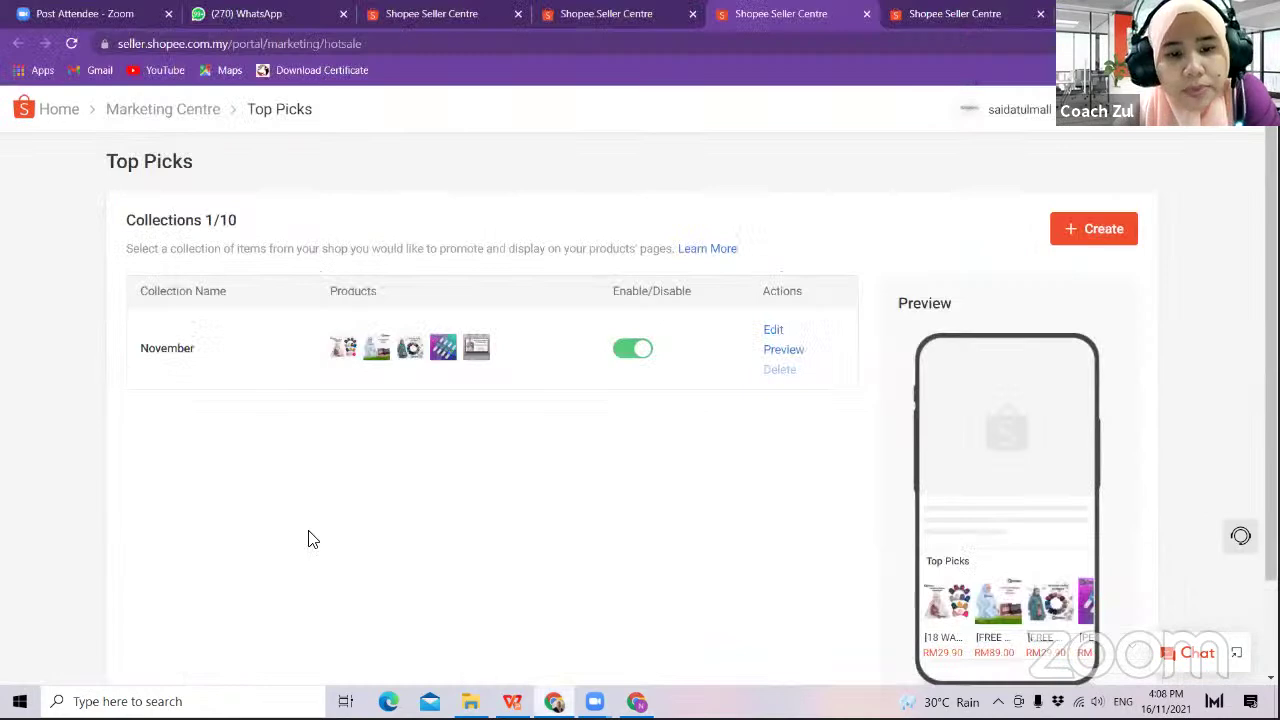
pyautogui.click(145, 112)
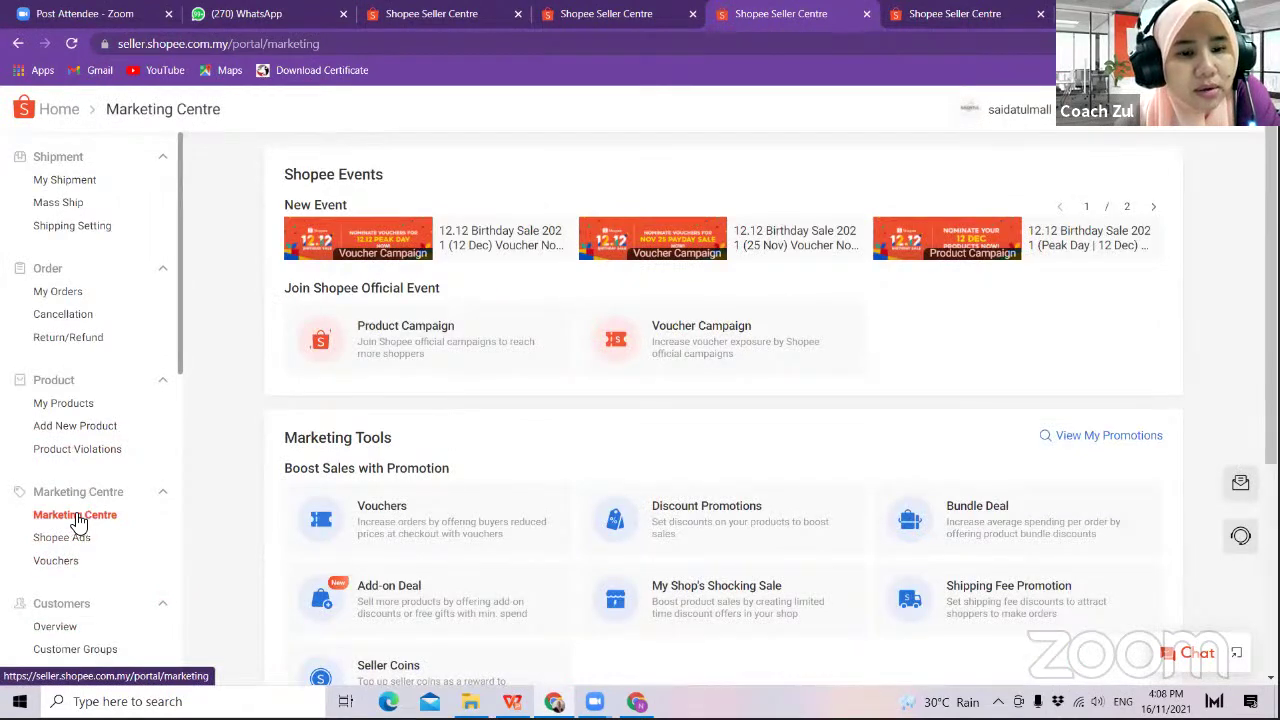
pyautogui.scroll(-3, 720, 400)
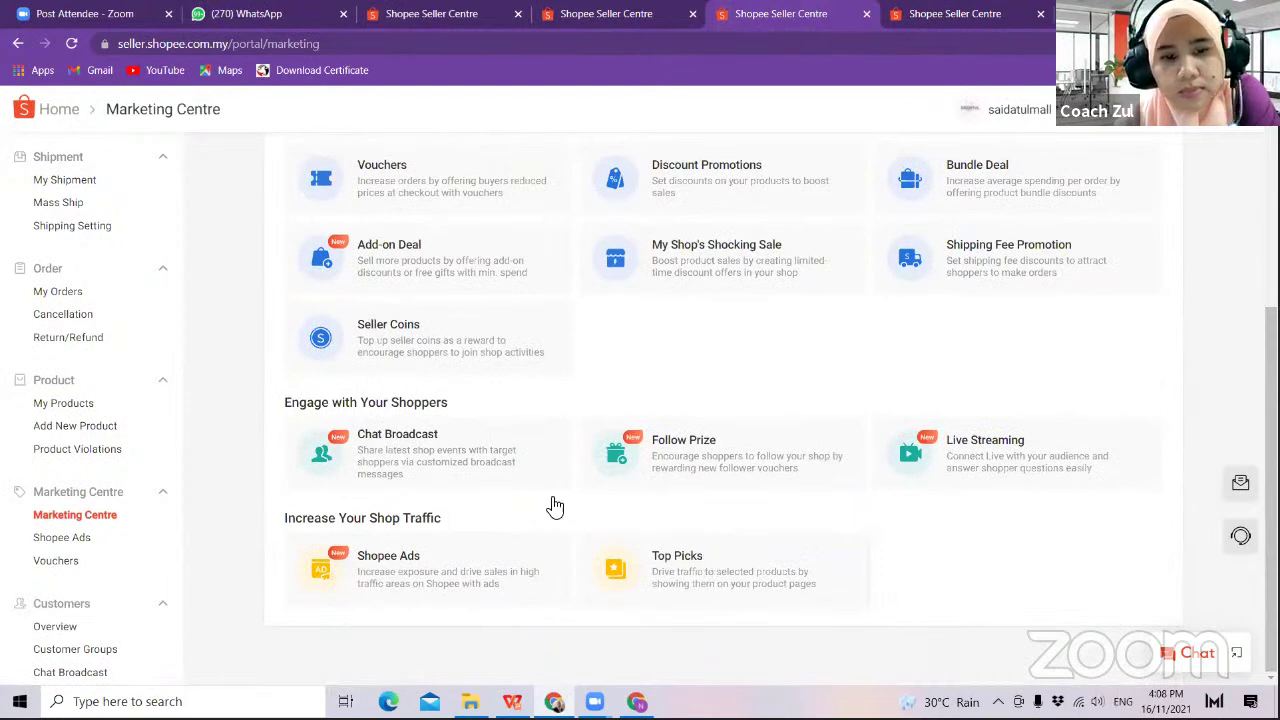
pyautogui.click(476, 478)
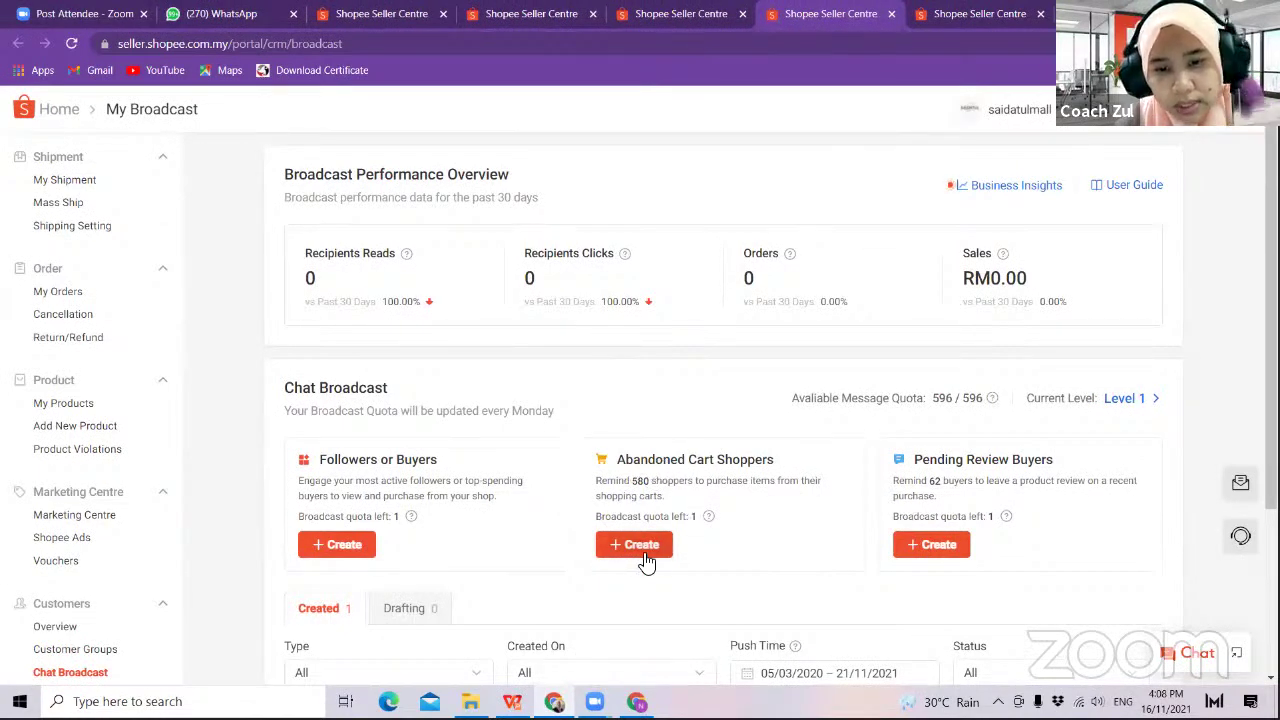
# - View the new broadcast form for Abandoned Cart Shoppers and return to the list of created broadcasts
pyautogui.click(645, 548)
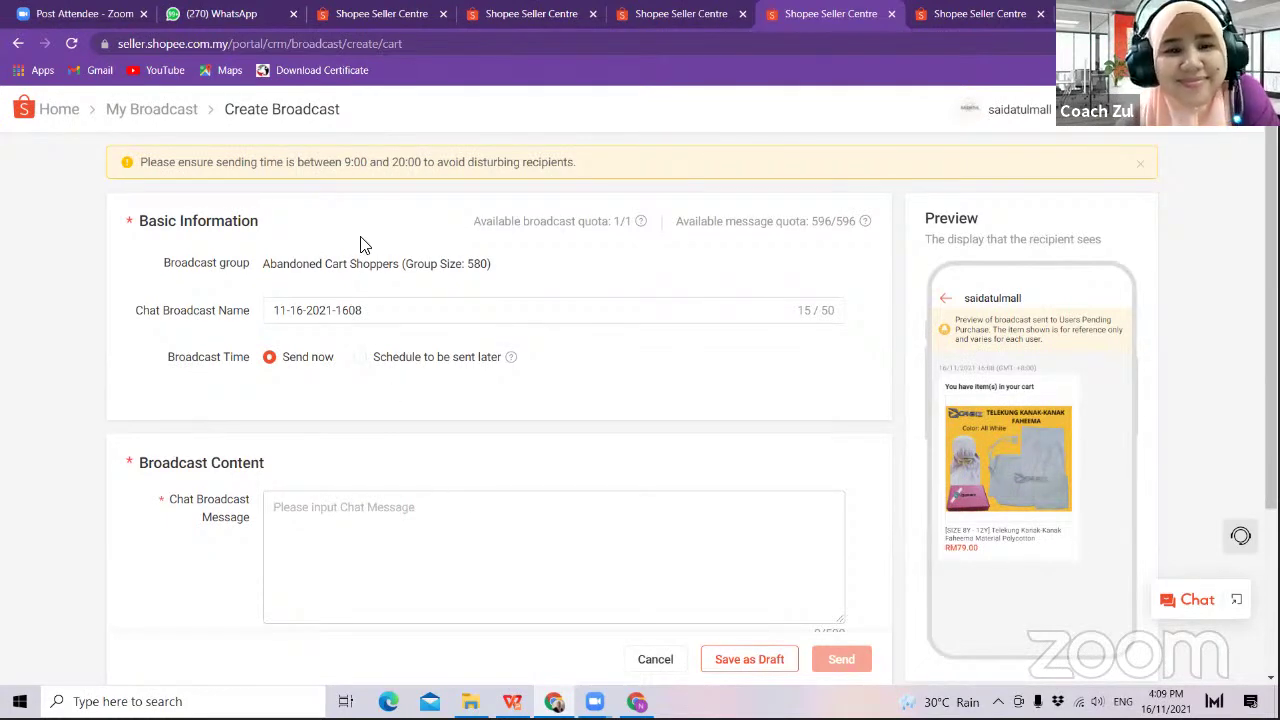
pyautogui.click(158, 112)
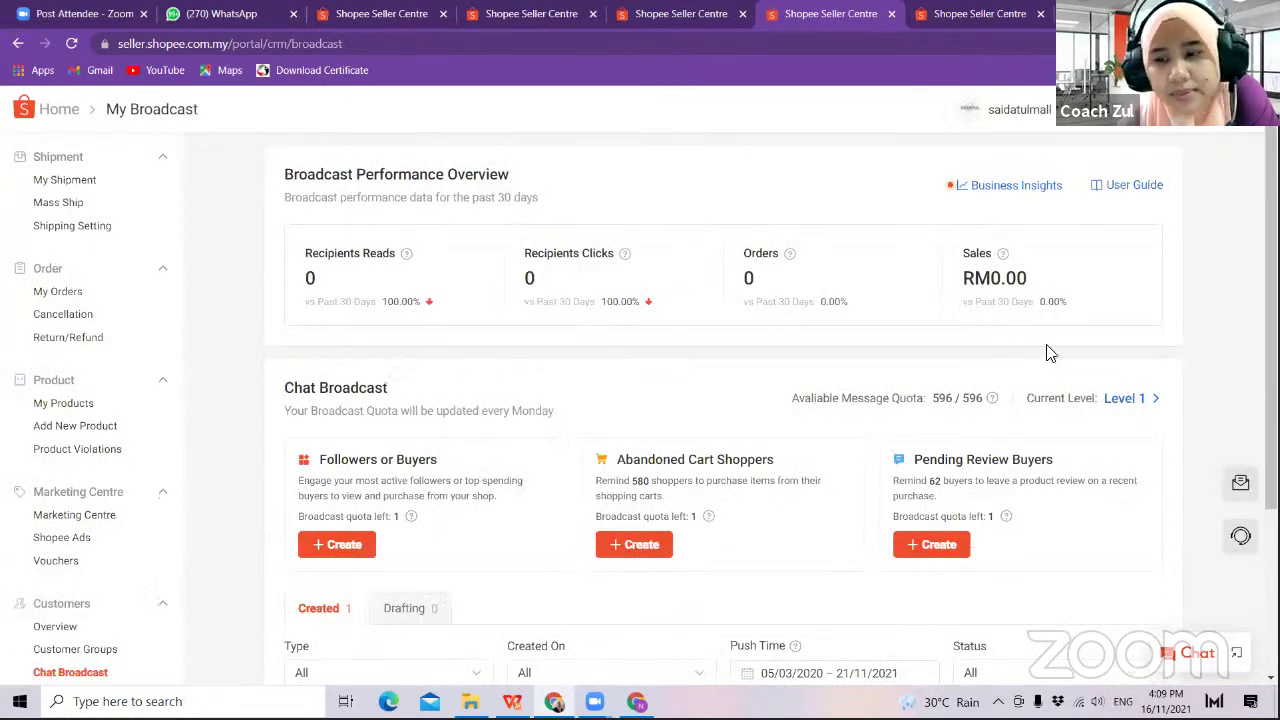
pyautogui.scroll(-2, 385, 318)
pyautogui.scroll(-1, 720, 408)
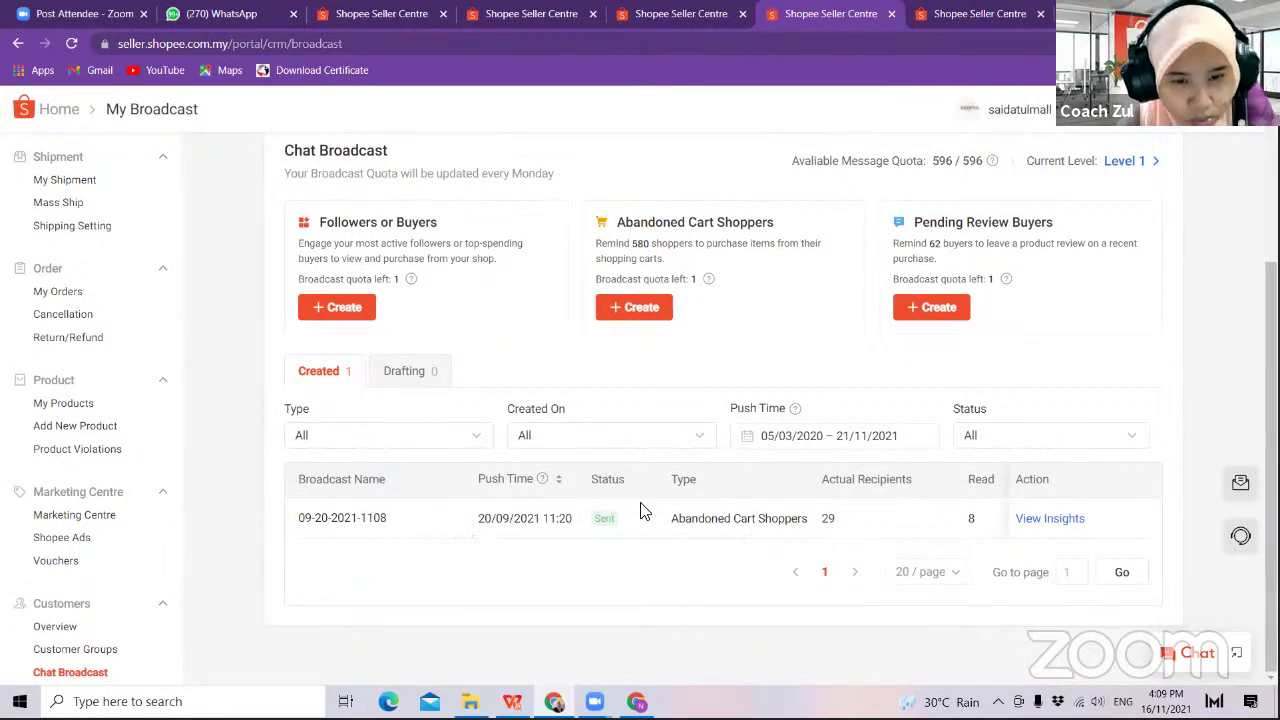
pyautogui.click(1049, 520)
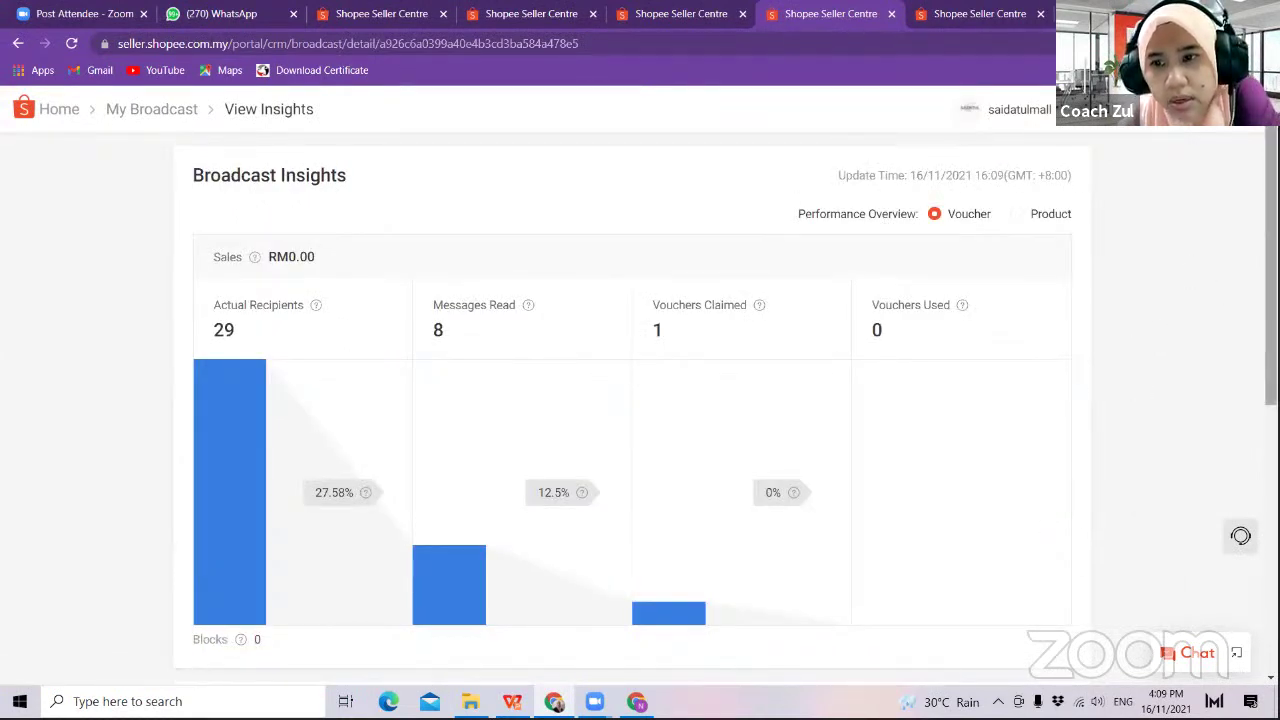
pyautogui.scroll(-1, 1270, 336)
pyautogui.scroll(1, 726, 408)
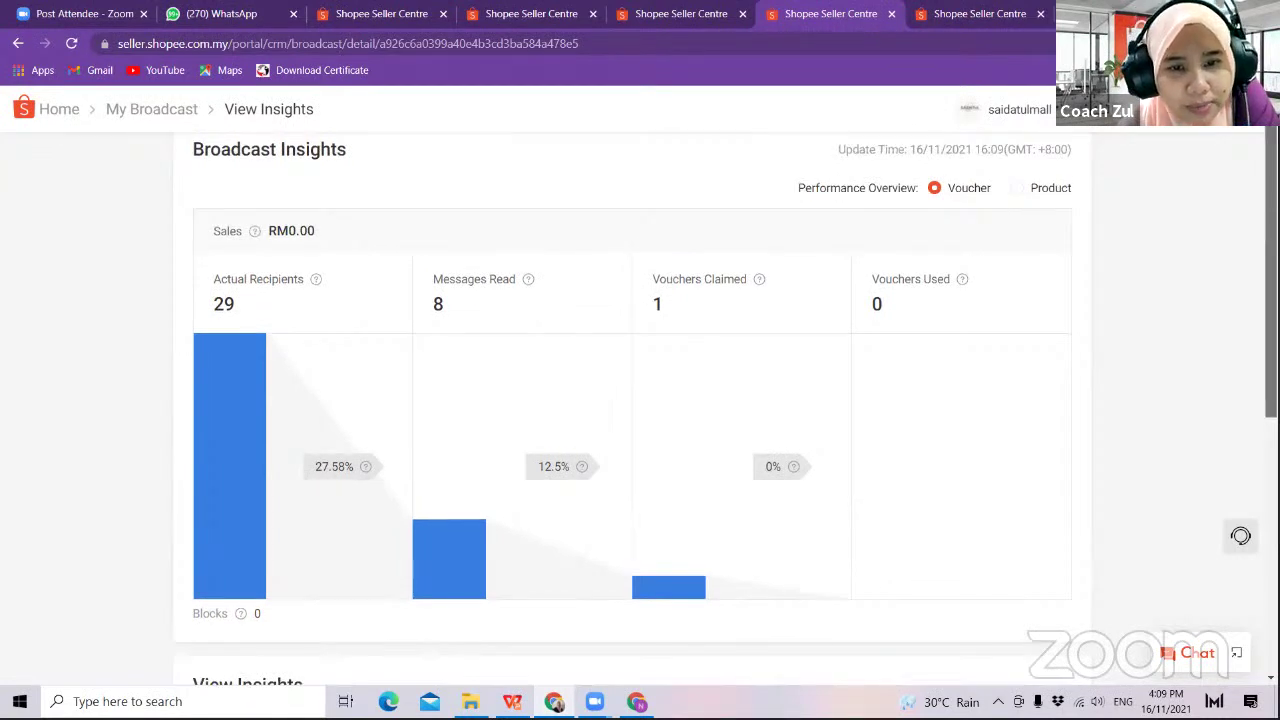
pyautogui.scroll(-1, 726, 408)
pyautogui.scroll(1, 726, 408)
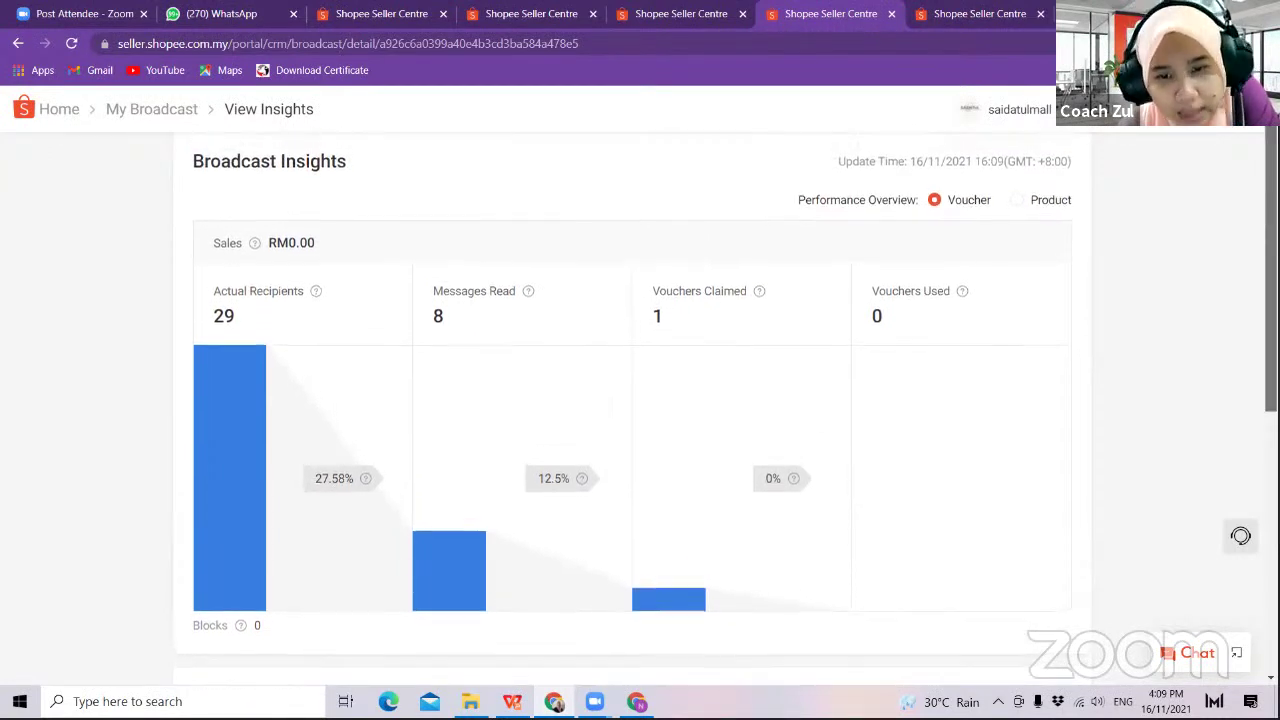
pyautogui.scroll(-1, 726, 408)
pyautogui.scroll(-4, 726, 408)
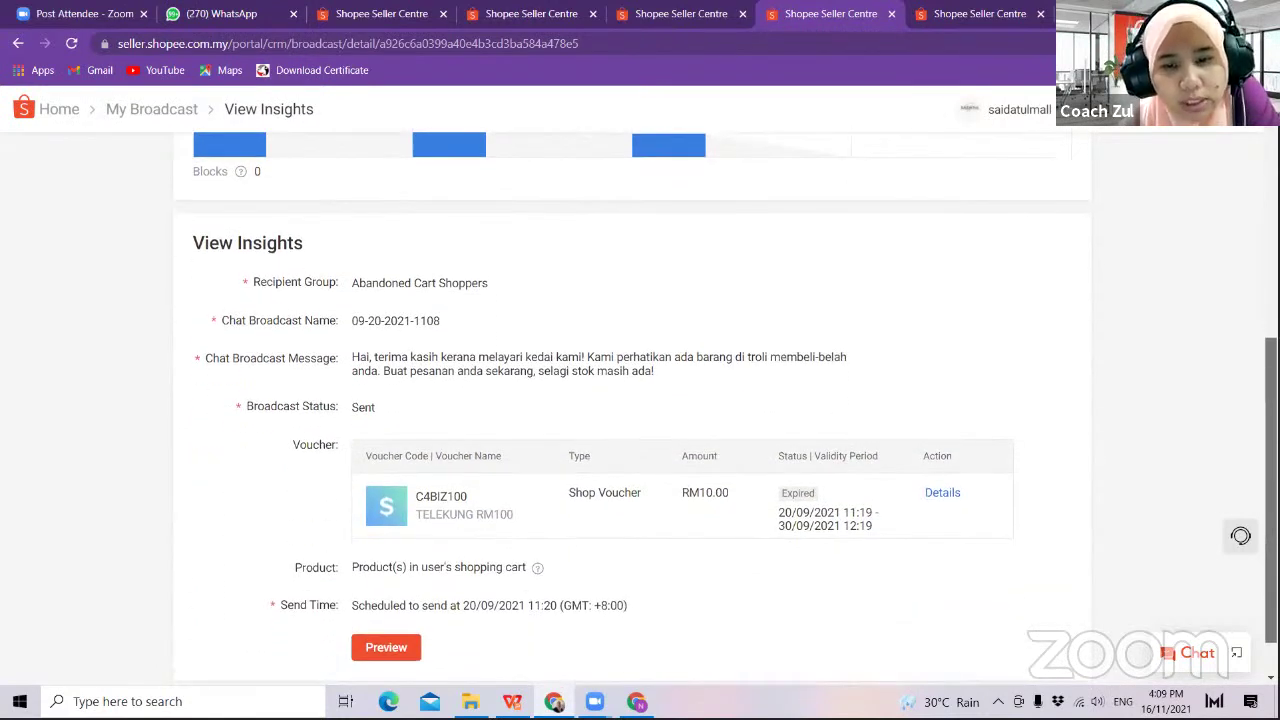
pyautogui.scroll(-1, 726, 408)
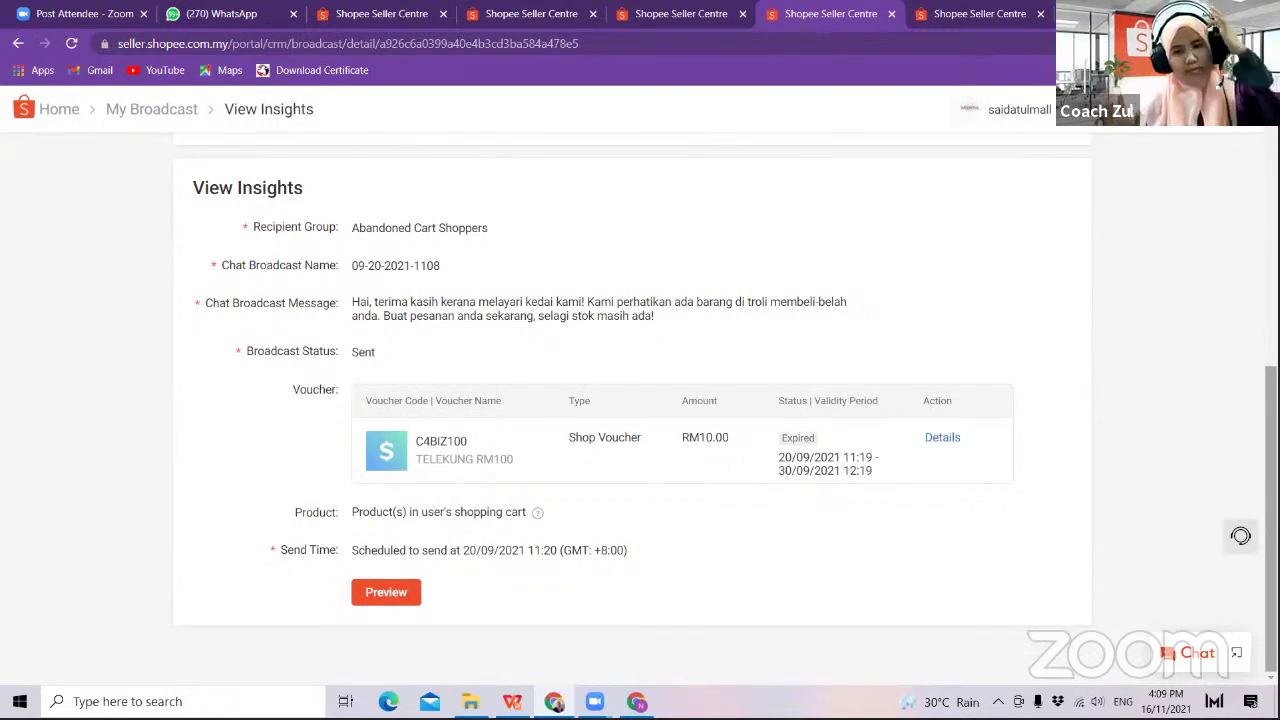
pyautogui.scroll(5, 640, 400)
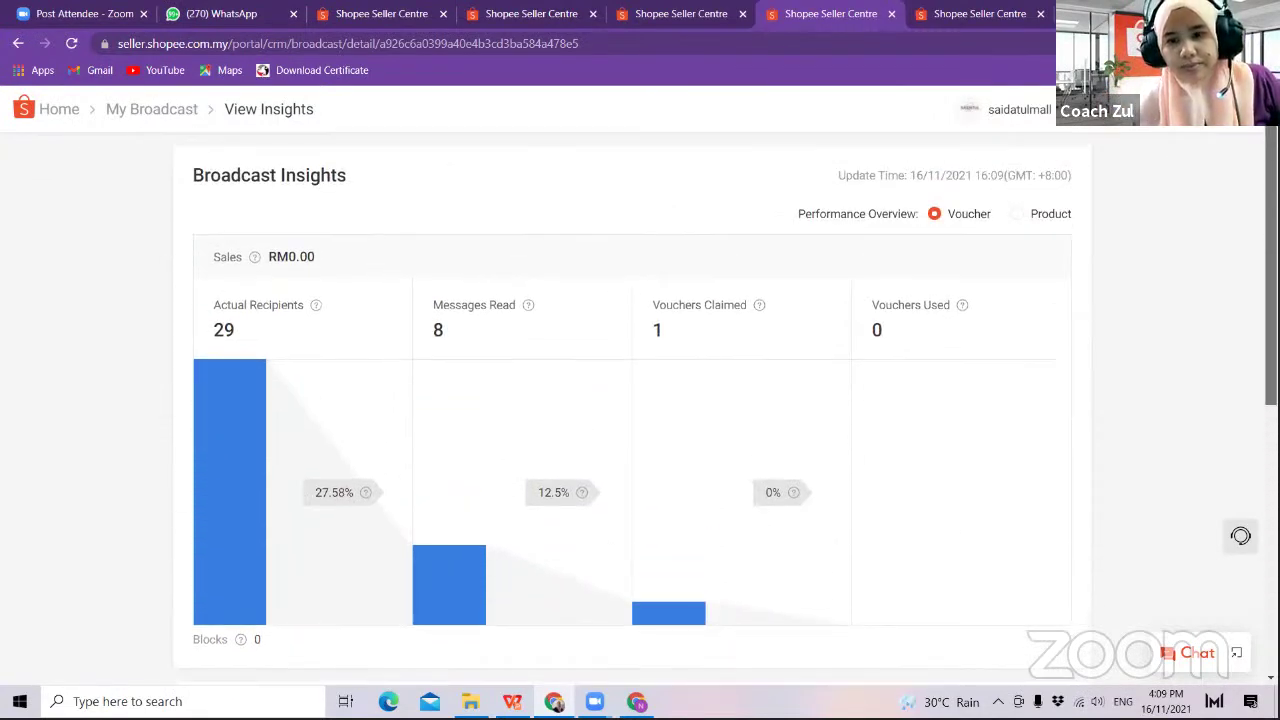
pyautogui.scroll(-5, 848, 301)
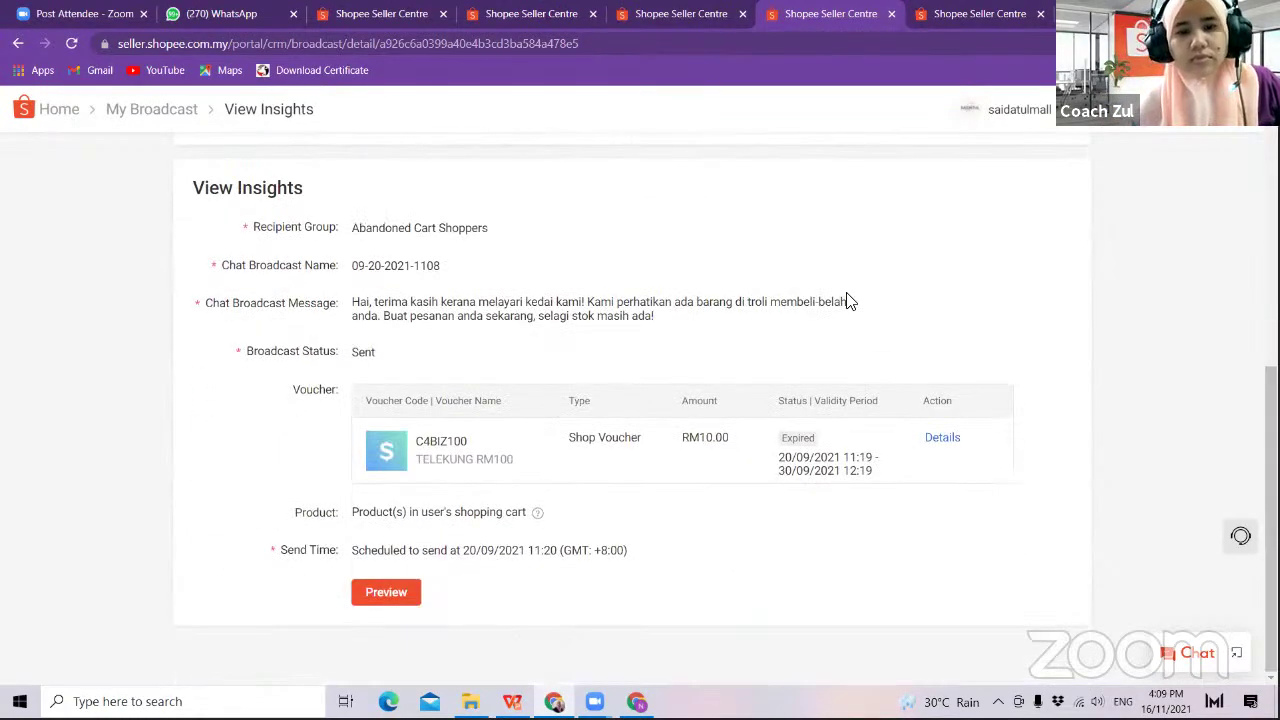
pyautogui.click(140, 110)
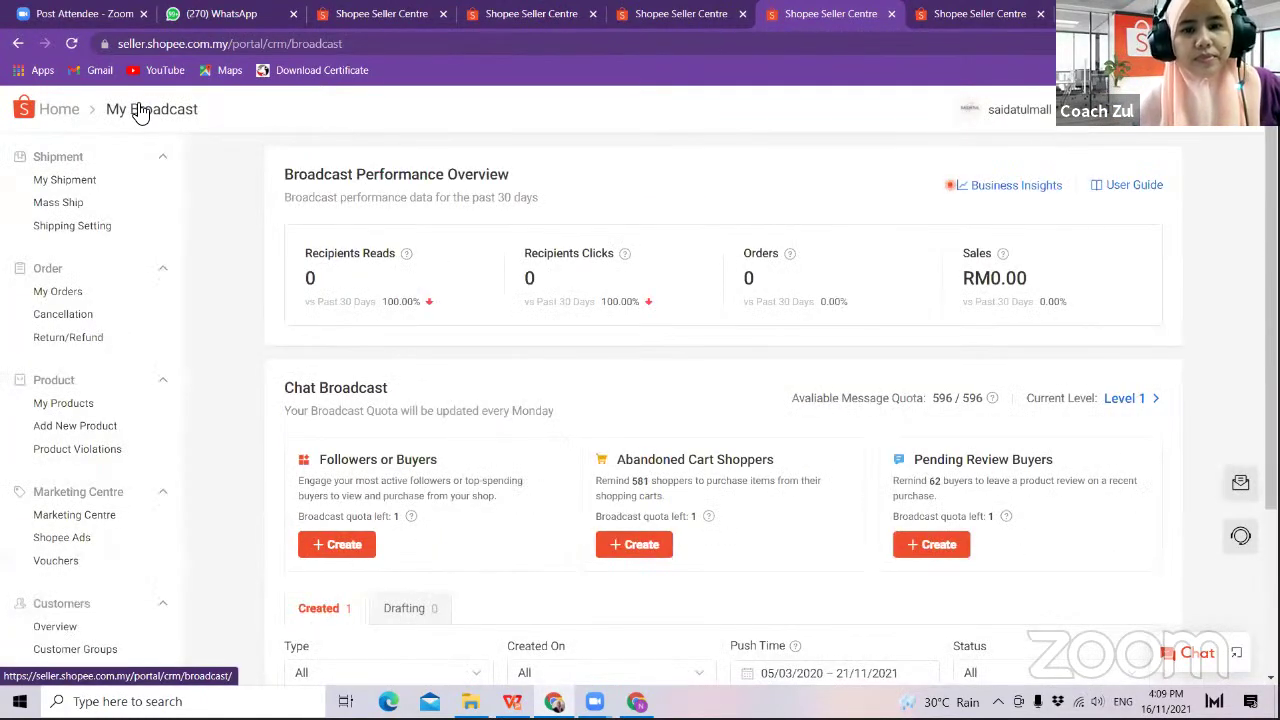
pyautogui.click(46, 116)
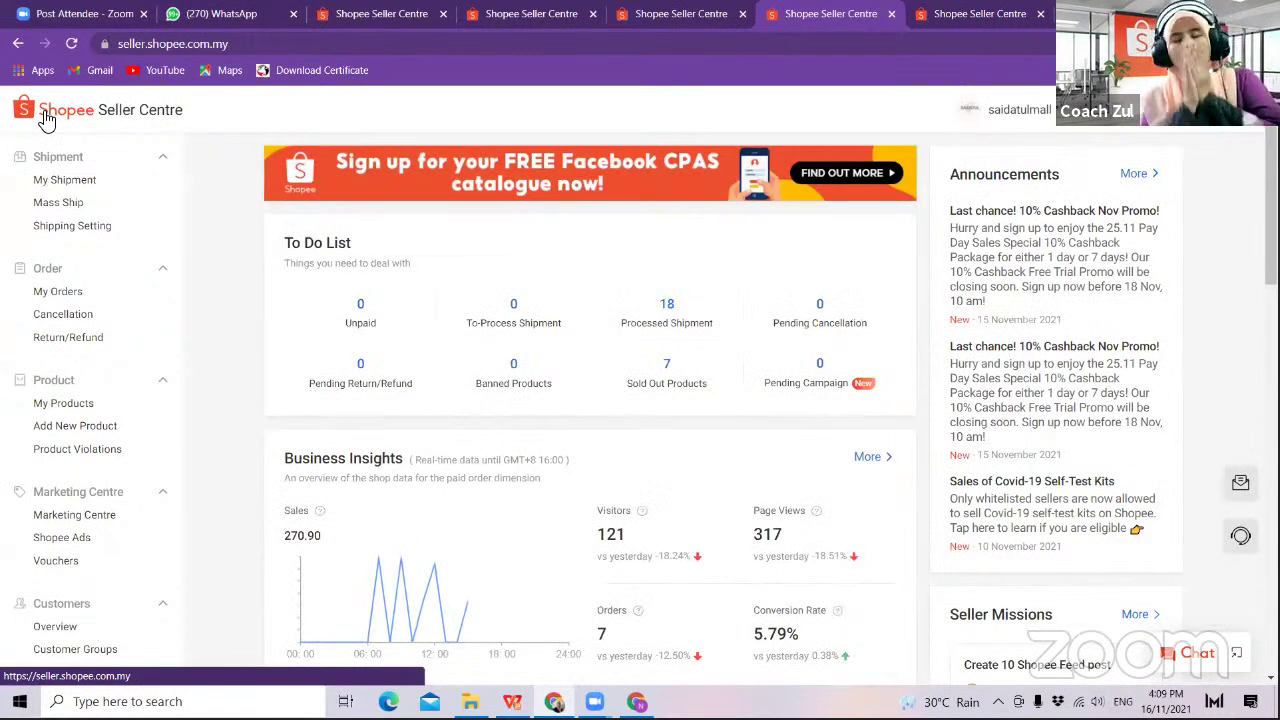